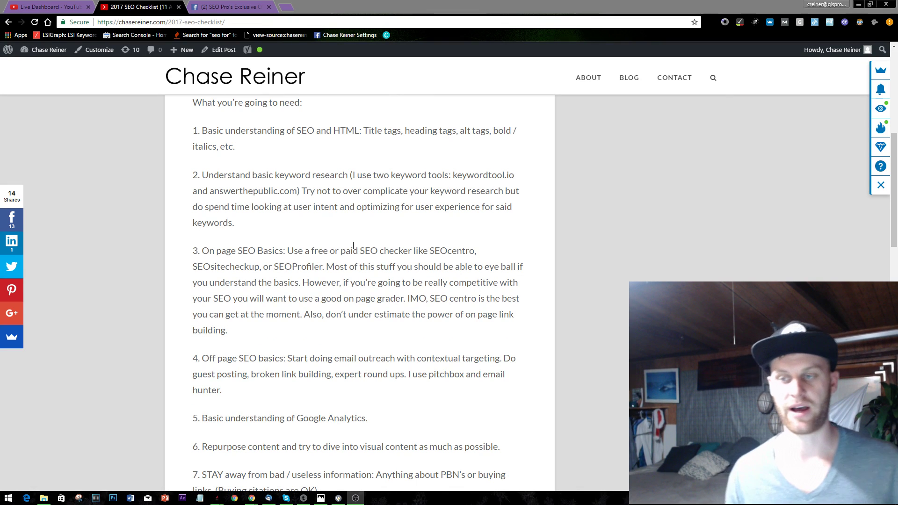
# Open the chasereiner.com home page in a new browser tab
pyautogui.scroll(2, 354, 246)
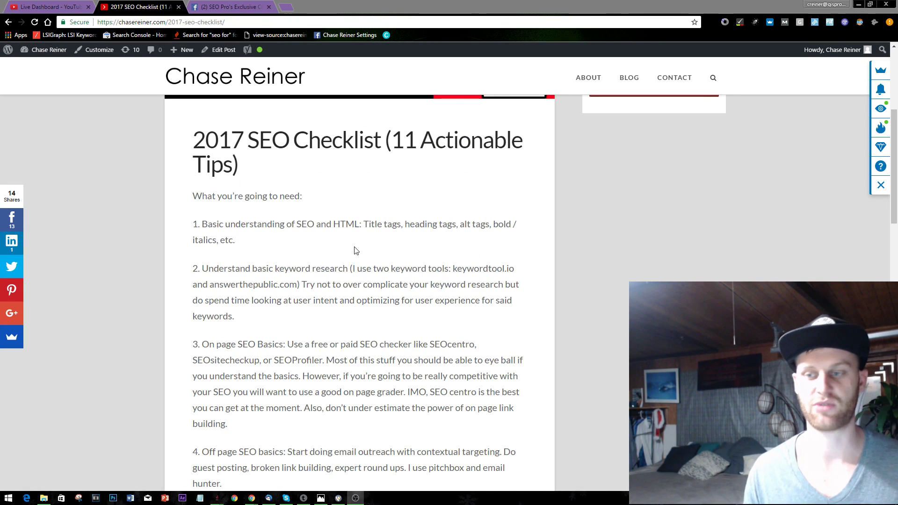
pyautogui.scroll(-2, 355, 248)
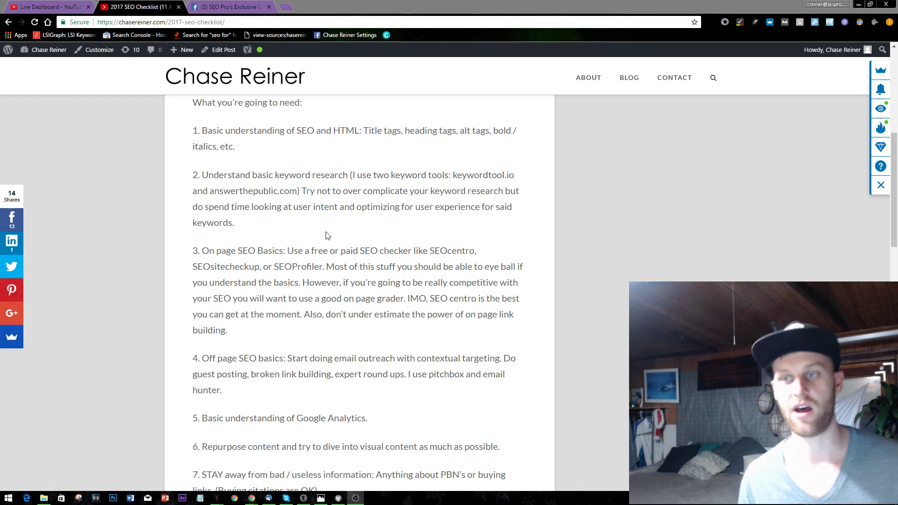
pyautogui.click(230, 7)
pyautogui.click(293, 8)
pyautogui.write('c')
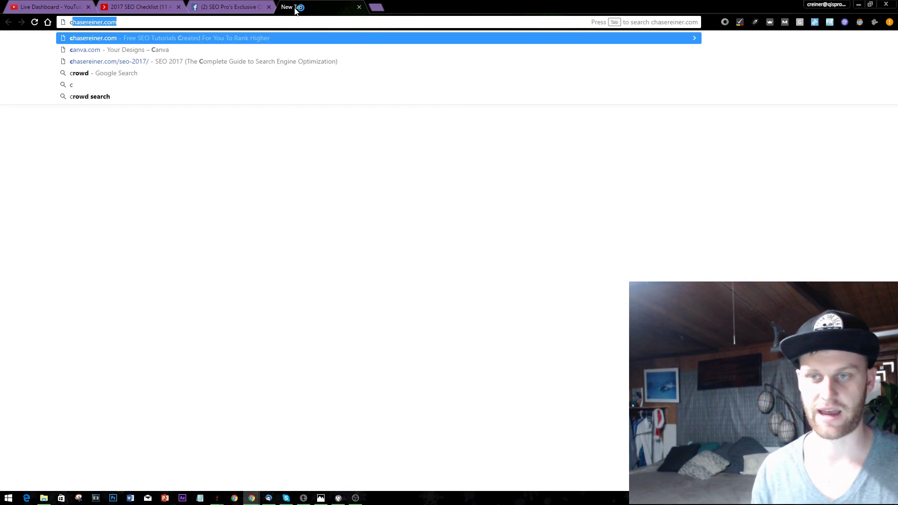
pyautogui.write('has')
pyautogui.press('Return')
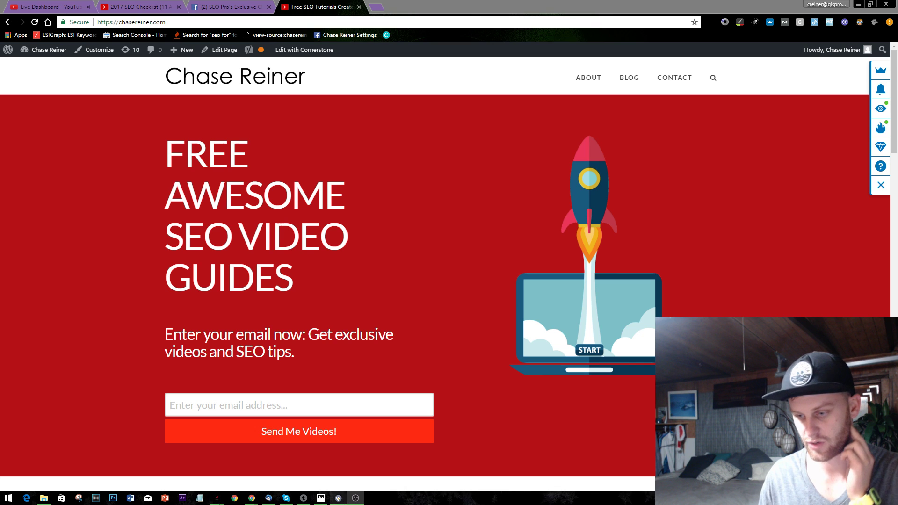
# Switch to Wirecast, maximize its window and send the Screen Capture 1 shot to the live output
pyautogui.click(342, 451)
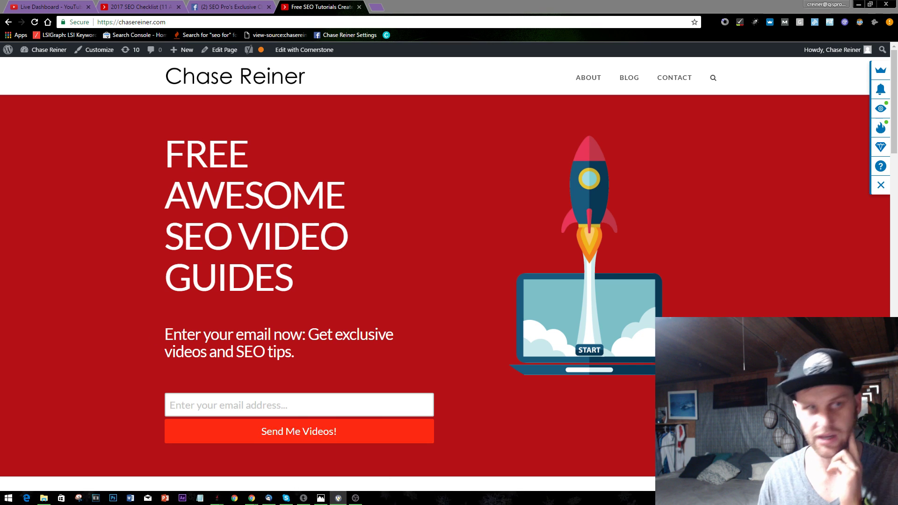
pyautogui.moveTo(333, 156); pyautogui.dragTo(421, 1)
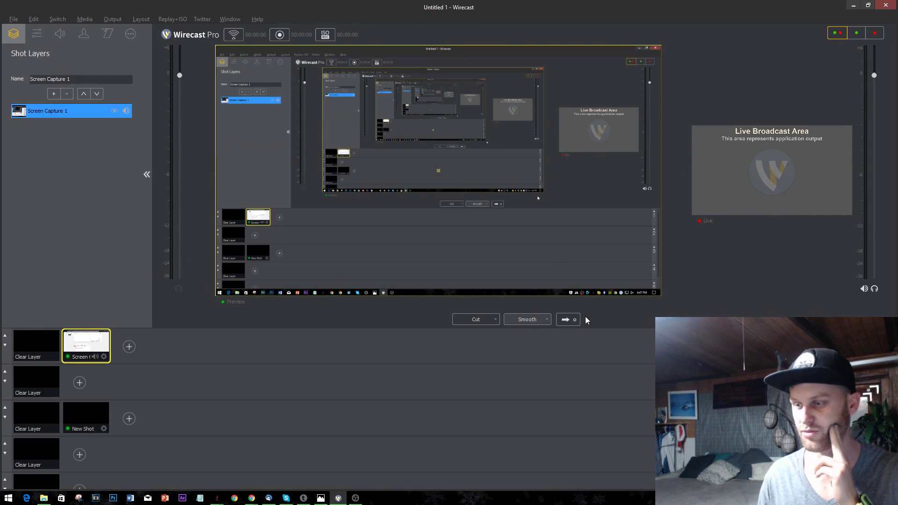
pyautogui.click(564, 319)
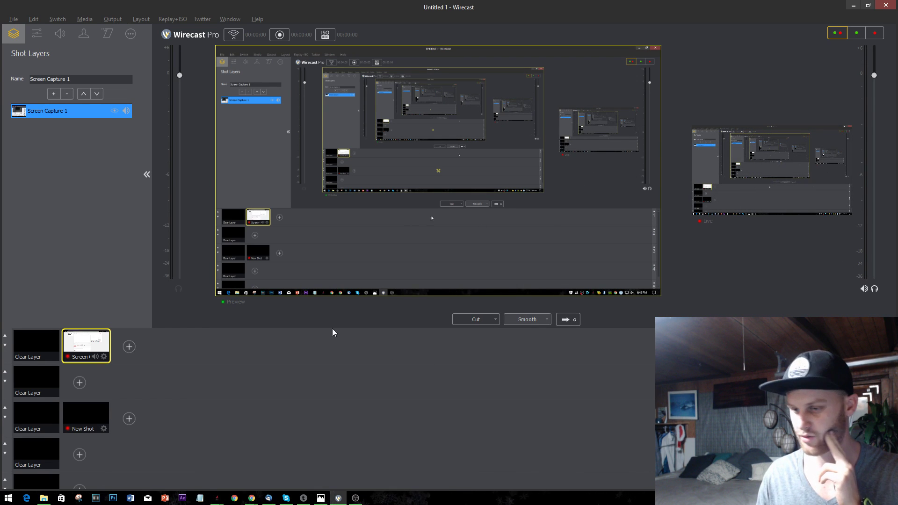
# Add Microphone (Yeti Stereo Microphone) as an audio source to the screen capture shot
pyautogui.rightClick(89, 349)
pyautogui.moveTo(112, 358)
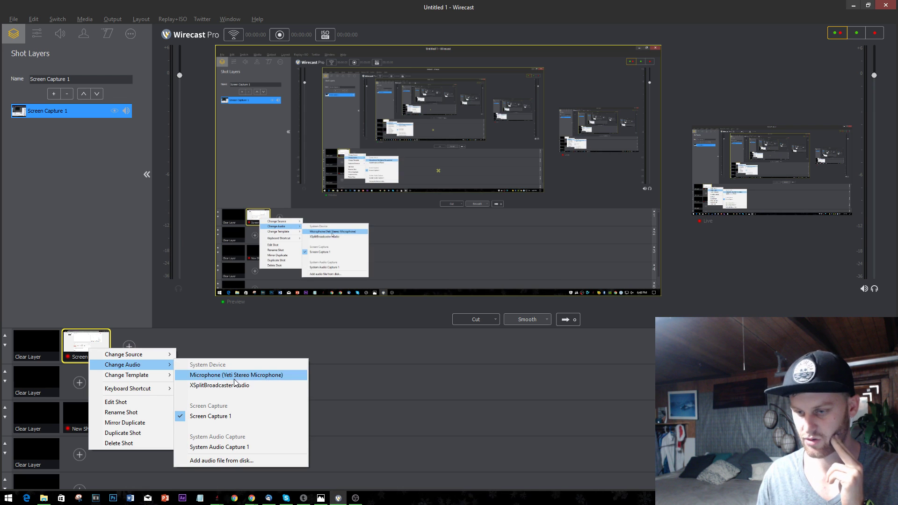
pyautogui.click(236, 375)
pyautogui.click(394, 369)
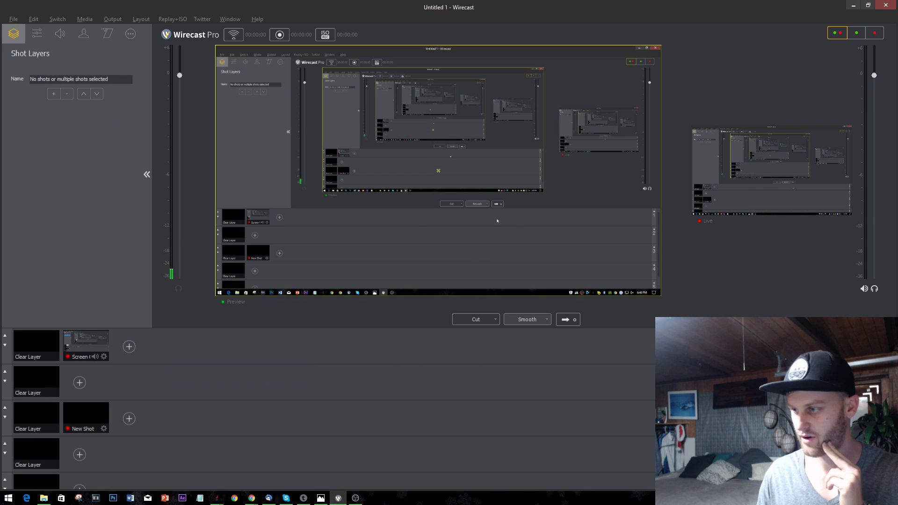
pyautogui.click(96, 346)
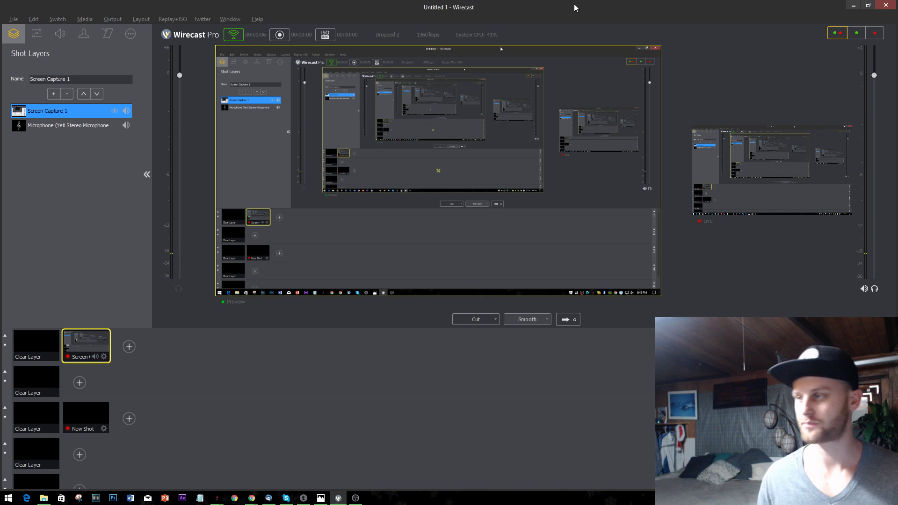
# Restore and minimize the Wirecast window and return to the 2017 SEO Checklist article in Chrome
pyautogui.moveTo(573, 3); pyautogui.dragTo(569, 99)
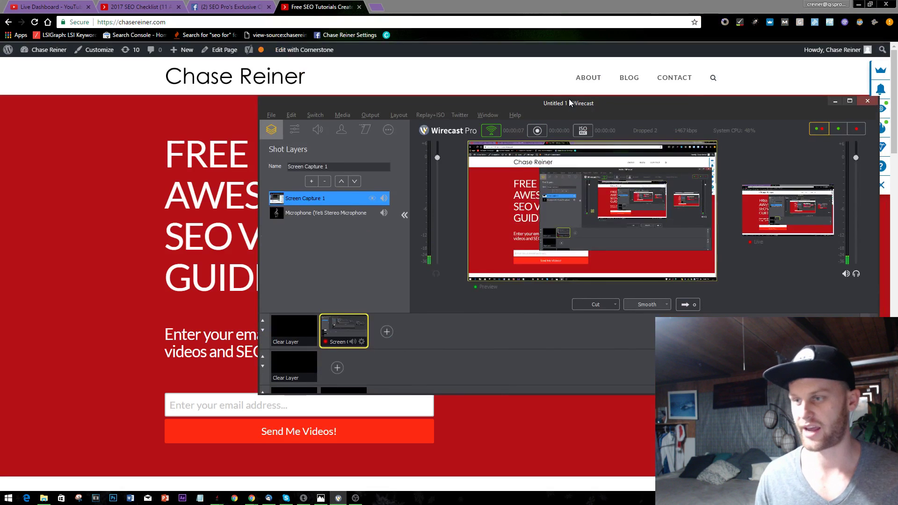
pyautogui.click(836, 102)
pyautogui.click(244, 5)
pyautogui.click(150, 5)
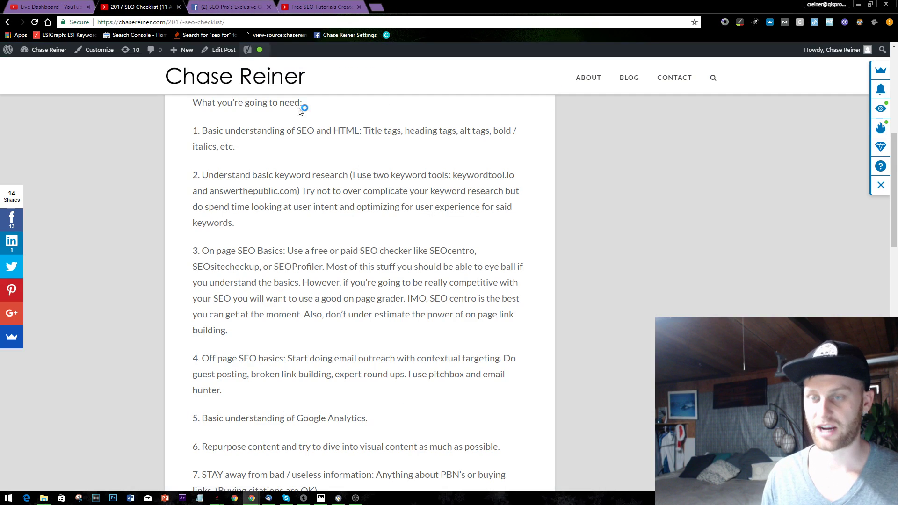
# Examine the title and first items of the 2017 SEO Checklist, focusing on the basic understanding of SEO and HTML
pyautogui.scroll(2, 280, 276)
pyautogui.scroll(-1, 267, 280)
pyautogui.scroll(2, 285, 195)
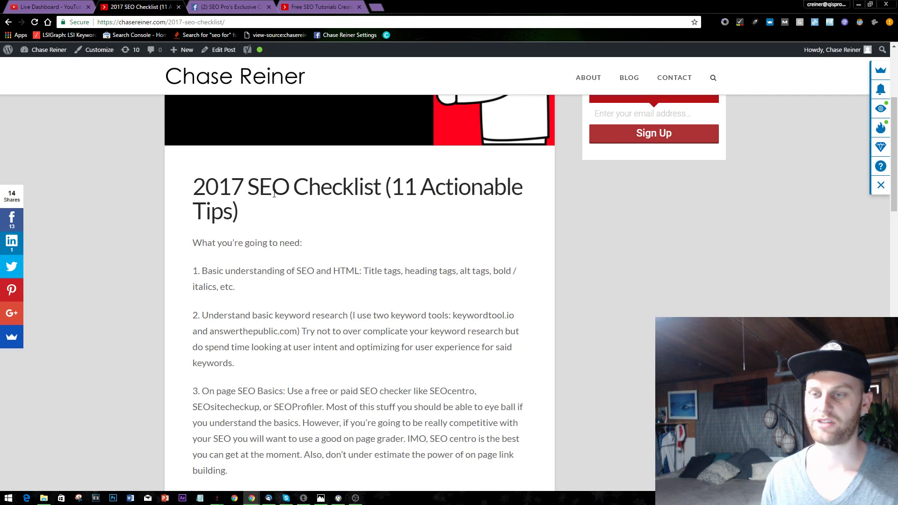
pyautogui.scroll(-3, 293, 220)
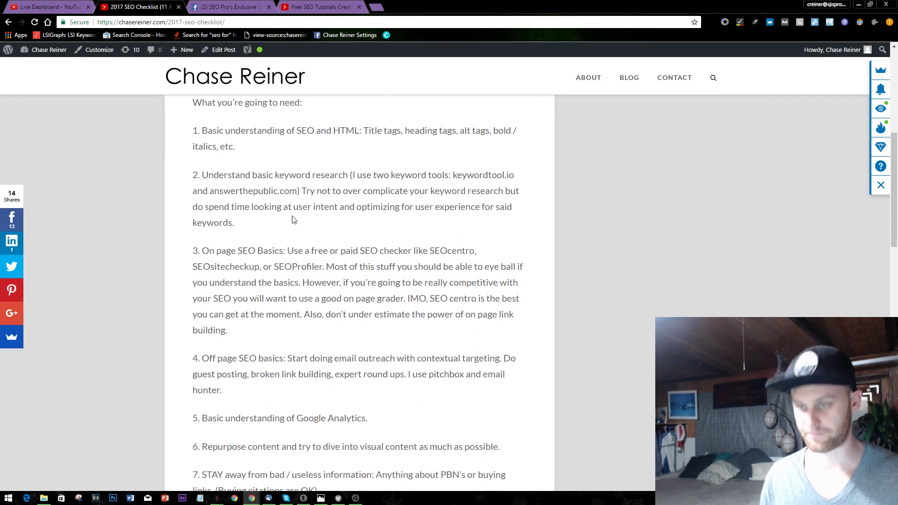
pyautogui.scroll(2, 380, 135)
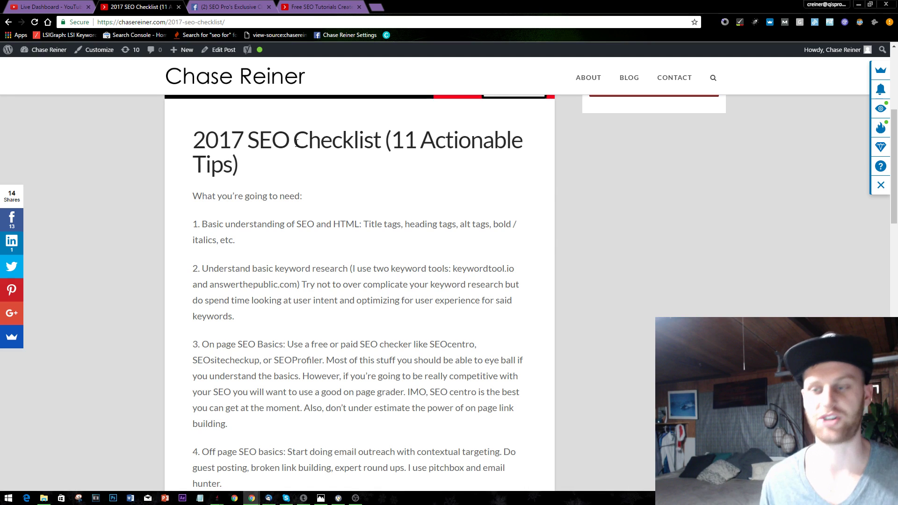
pyautogui.scroll(-3, 297, 143)
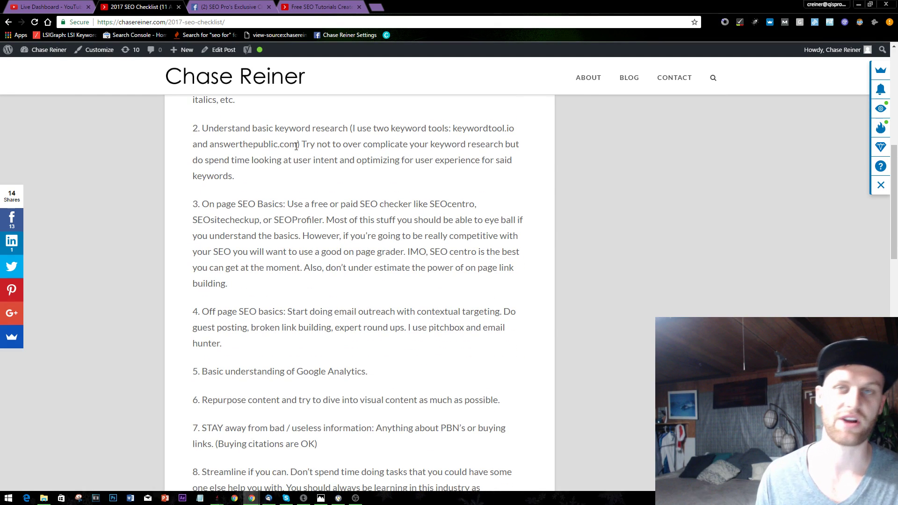
pyautogui.scroll(2, 298, 150)
pyautogui.scroll(1, 300, 166)
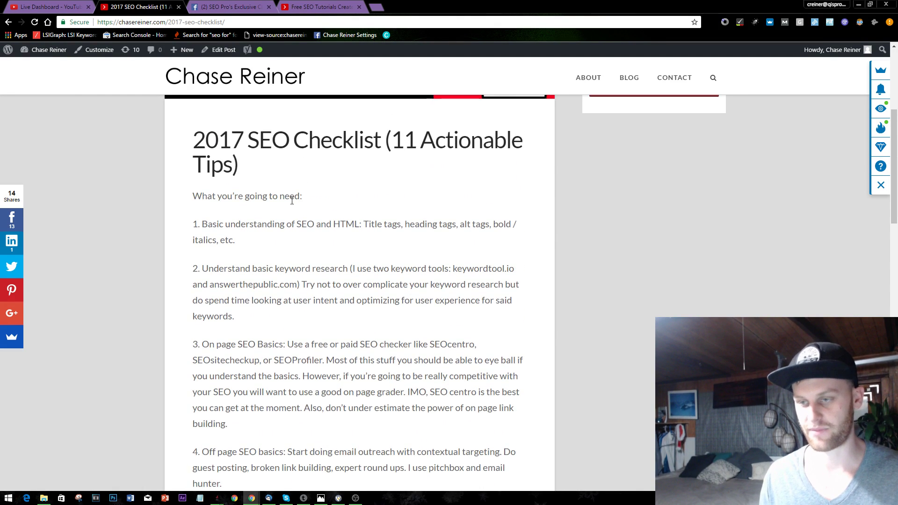
pyautogui.scroll(-2, 262, 178)
pyautogui.moveTo(253, 157); pyautogui.dragTo(193, 136)
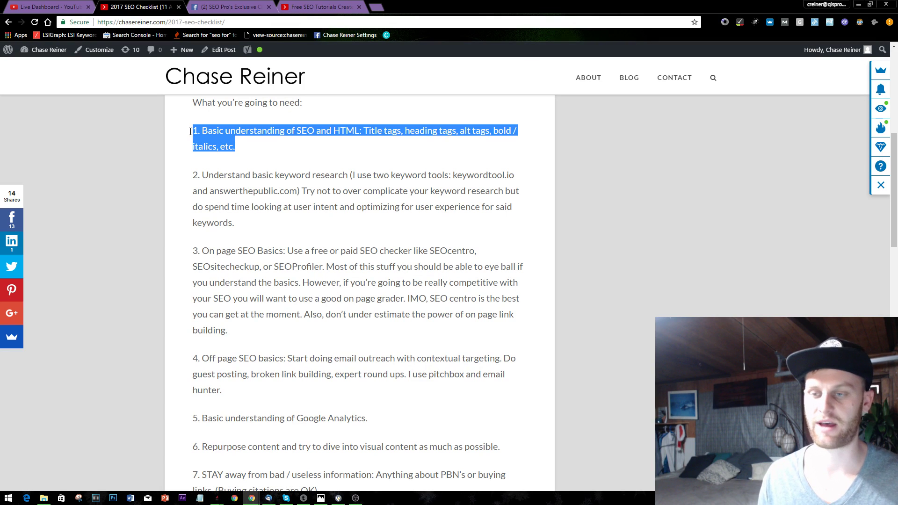
pyautogui.click(193, 135)
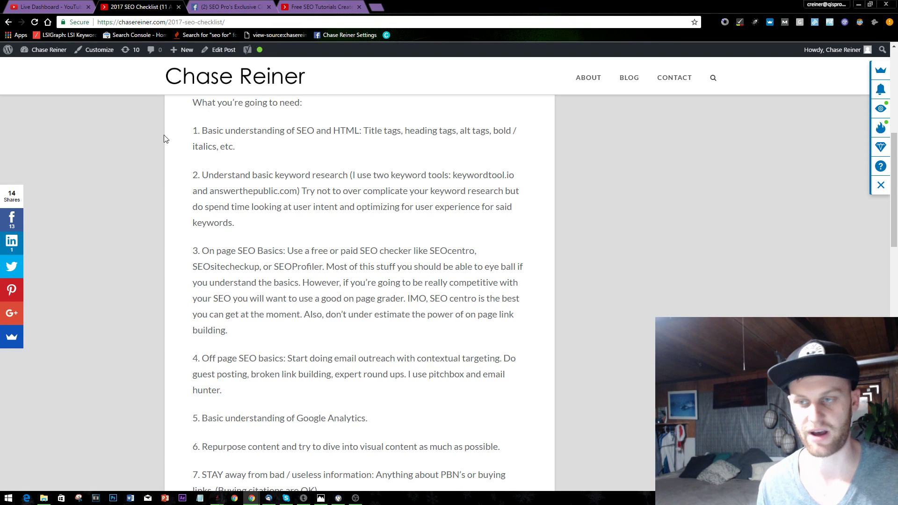
pyautogui.scroll(-1, 255, 174)
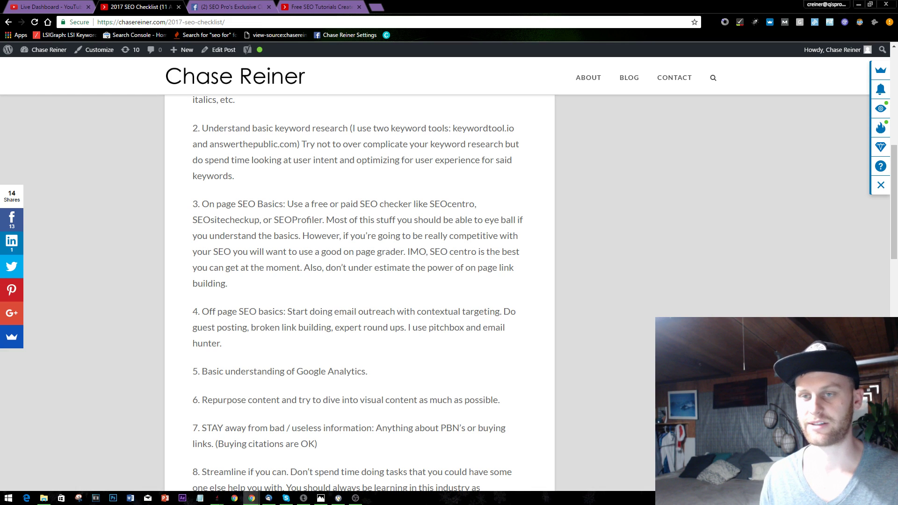
# Detach the SEO Pro's Exclusive Club Facebook tab into its own window on the other monitor
pyautogui.click(71, 5)
pyautogui.click(254, 5)
pyautogui.moveTo(219, 5); pyautogui.dragTo(1, 70)
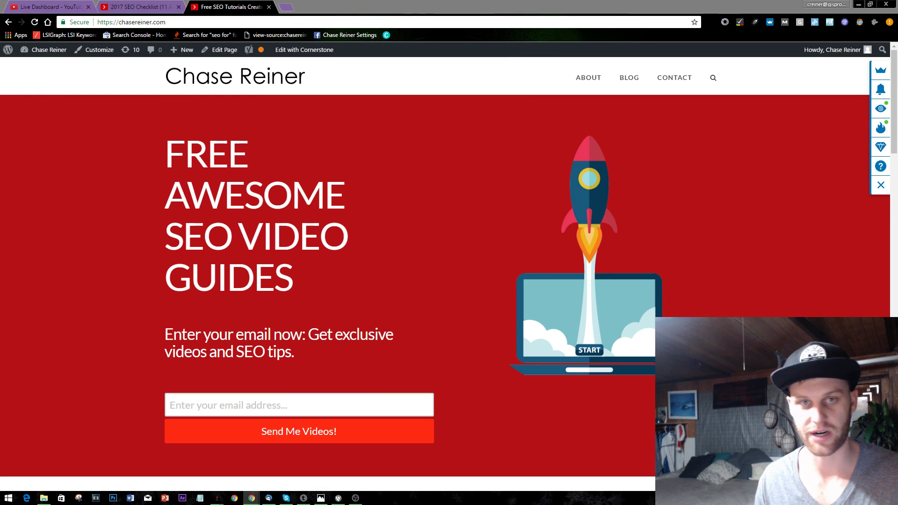
pyautogui.moveTo(1, 70); pyautogui.dragTo(704, 65)
# Detach the YouTube Live Dashboard tab into its own window on the other monitor
pyautogui.click(137, 6)
pyautogui.click(39, 6)
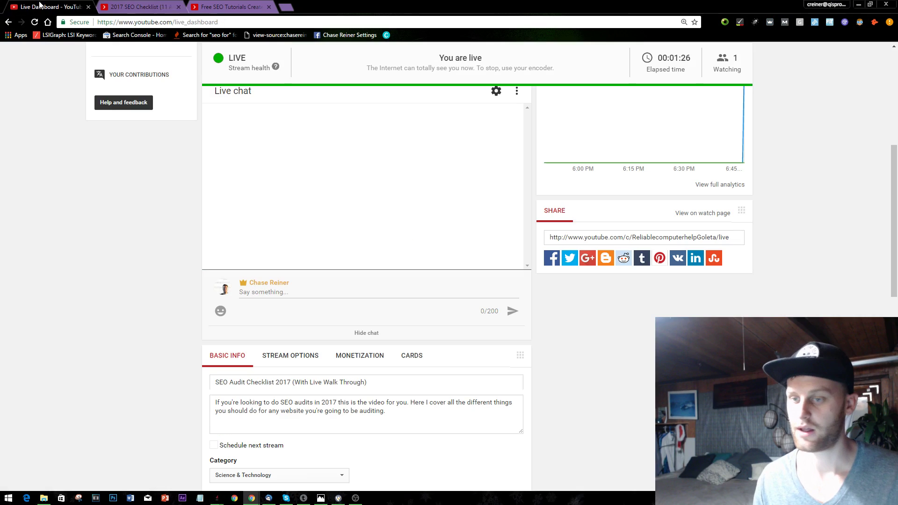
pyautogui.moveTo(48, 4); pyautogui.dragTo(0, 6)
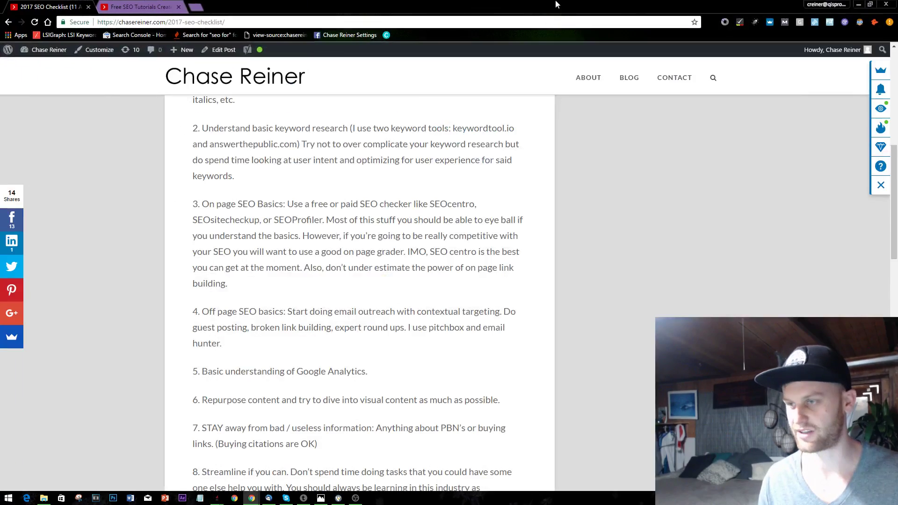
# Bring the Facebook window onto this screen, open the page named after the account owner and maximize the window
pyautogui.hotkey('alt', 'Tab')
pyautogui.hotkey('alt', 'Tab')
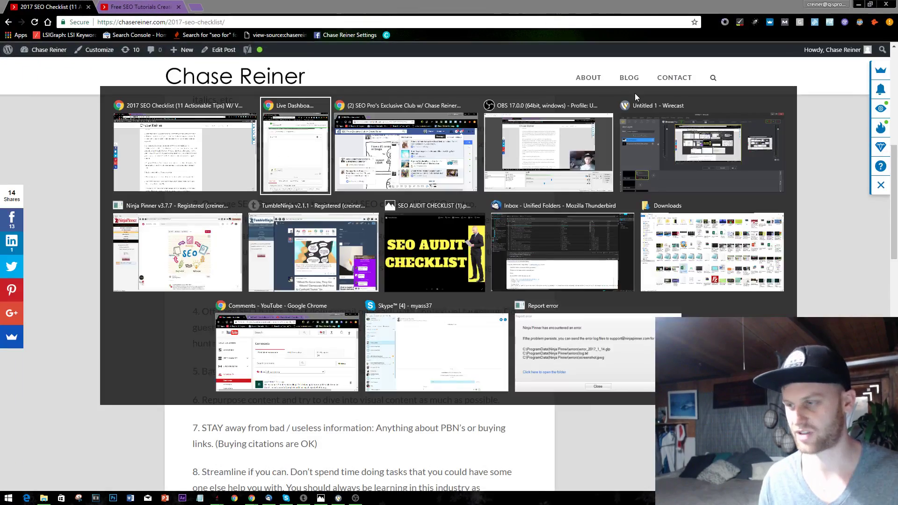
pyautogui.hotkey('alt', 'Tab')
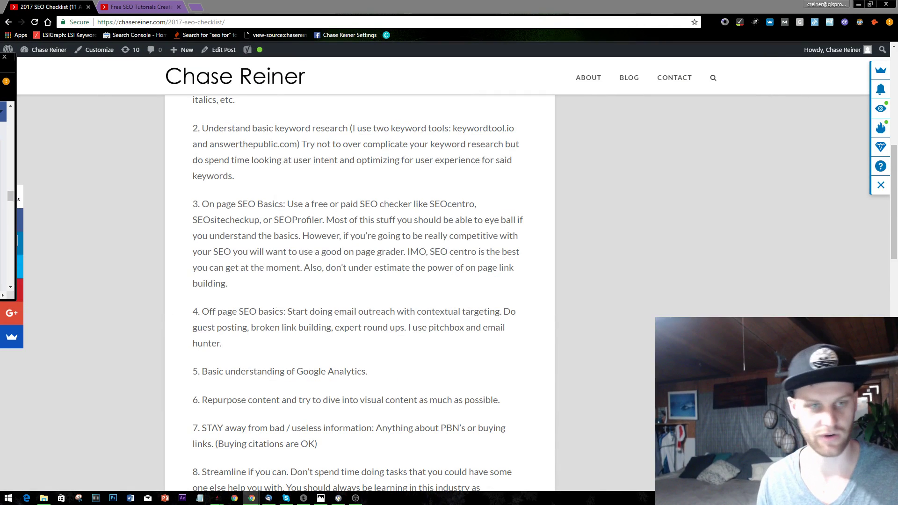
pyautogui.press('super')
pyautogui.press('Escape')
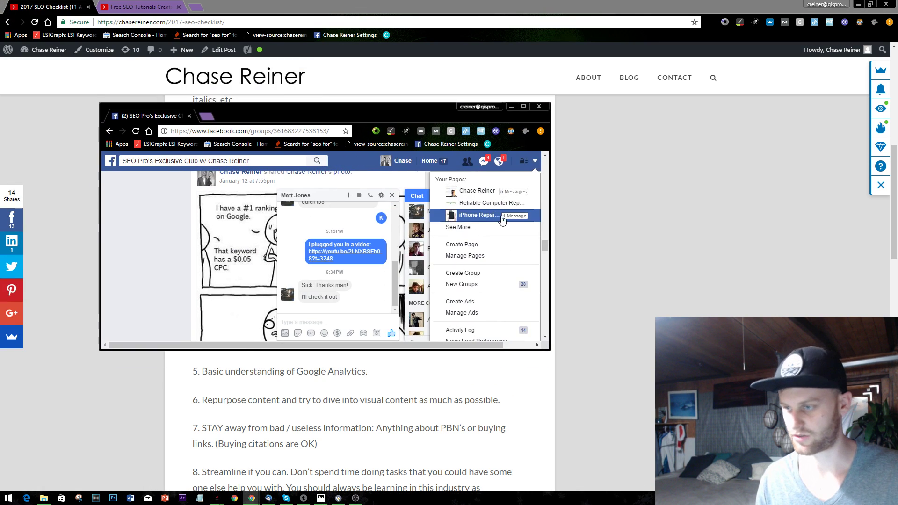
pyautogui.click(495, 197)
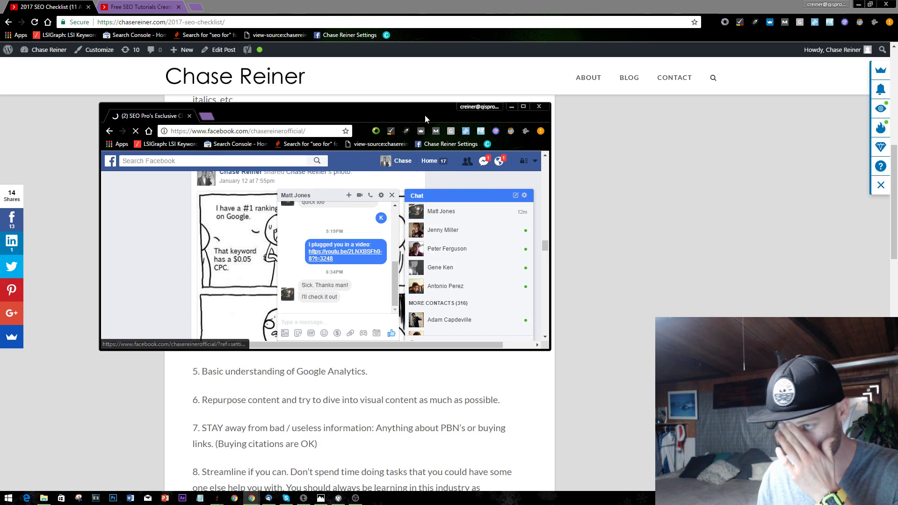
pyautogui.moveTo(425, 114); pyautogui.dragTo(379, 5)
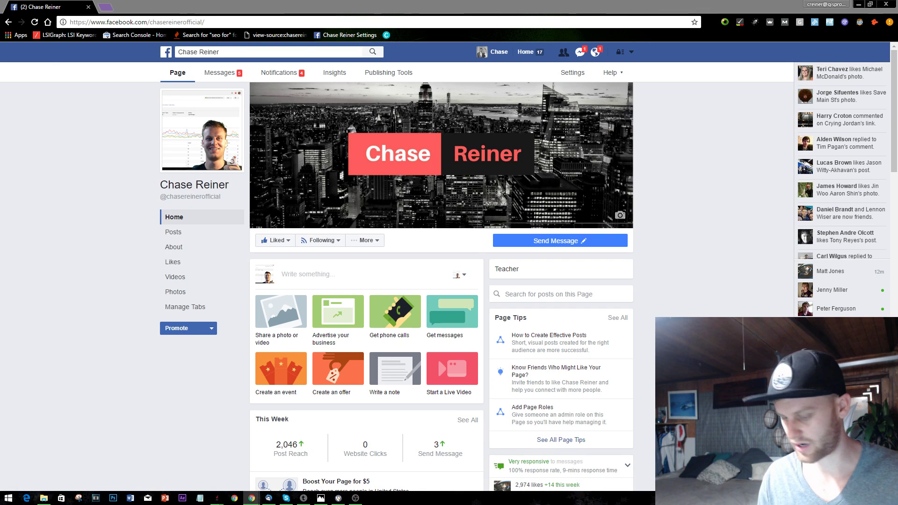
# Raise the system volume to 74 and unmute the live SEO audit video post on the Facebook page
pyautogui.press('XF86AudioRaiseVolume')
pyautogui.press('XF86AudioRaiseVolume')
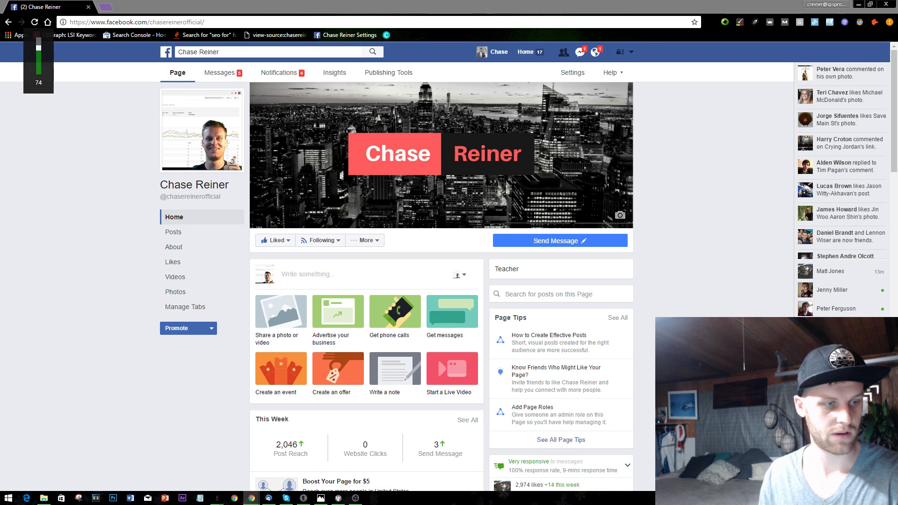
pyautogui.scroll(-15, 329, 222)
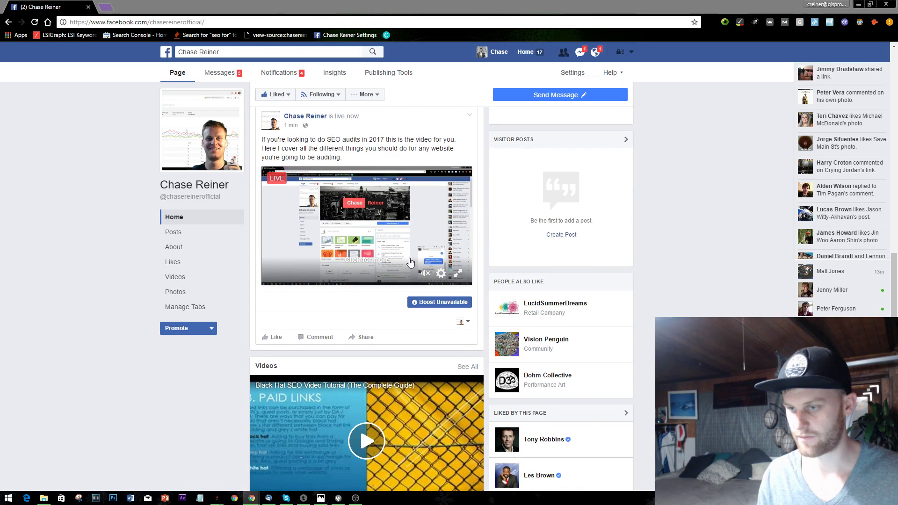
pyautogui.click(329, 222)
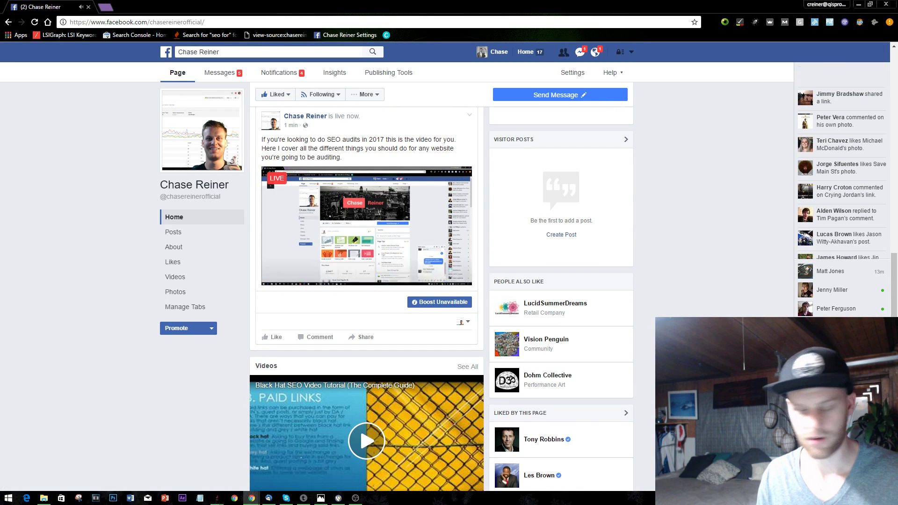
# Check the live broadcast in Wirecast, minimize it and move the Facebook window off to the other monitor
pyautogui.hotkey('alt', 'Tab')
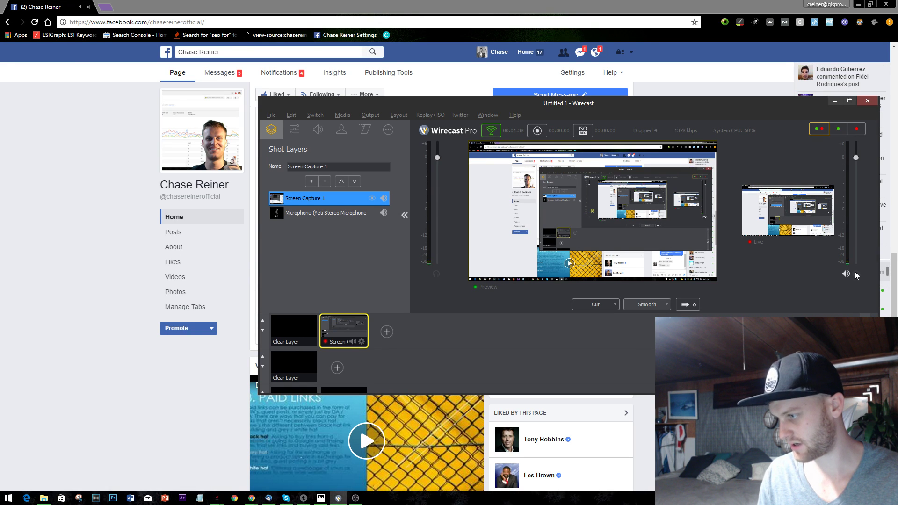
pyautogui.click(835, 101)
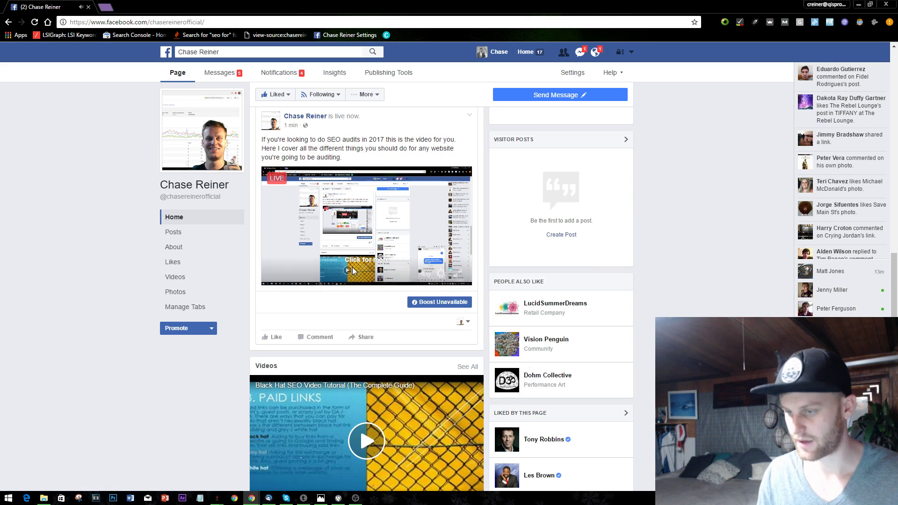
pyautogui.moveTo(431, 273)
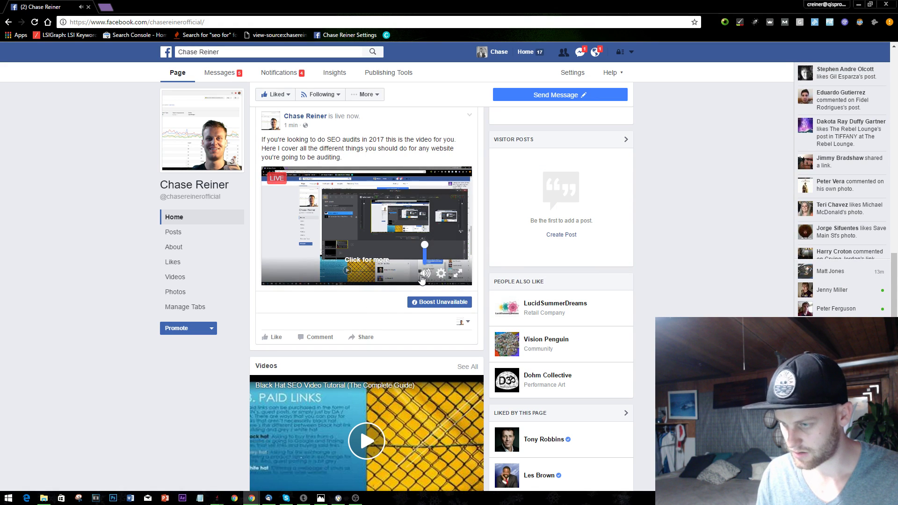
pyautogui.moveTo(68, 6); pyautogui.dragTo(0, 80)
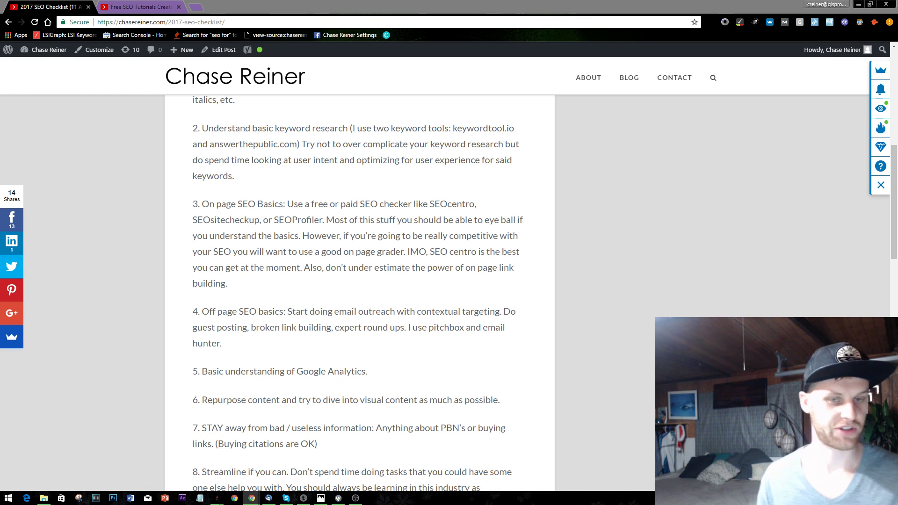
# Check the live broadcast in Wirecast again, minimize it and return to the checklist article
pyautogui.click(338, 499)
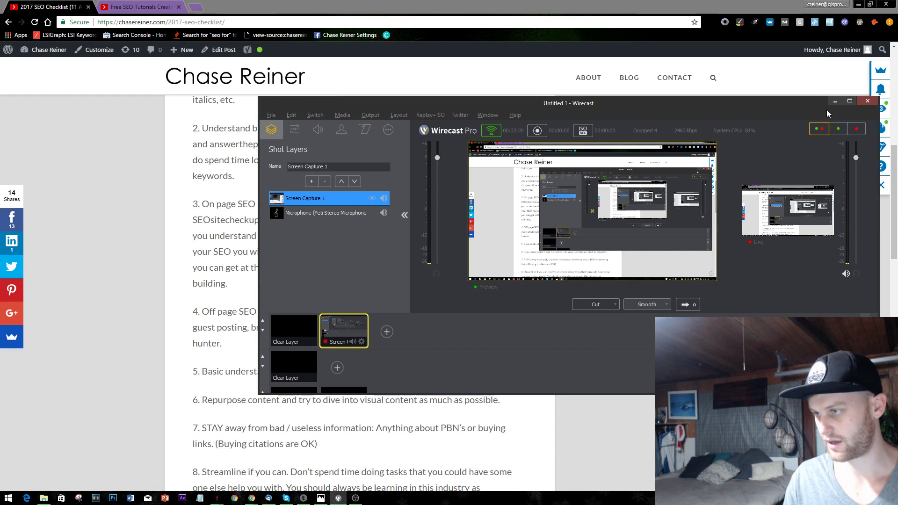
pyautogui.click(835, 101)
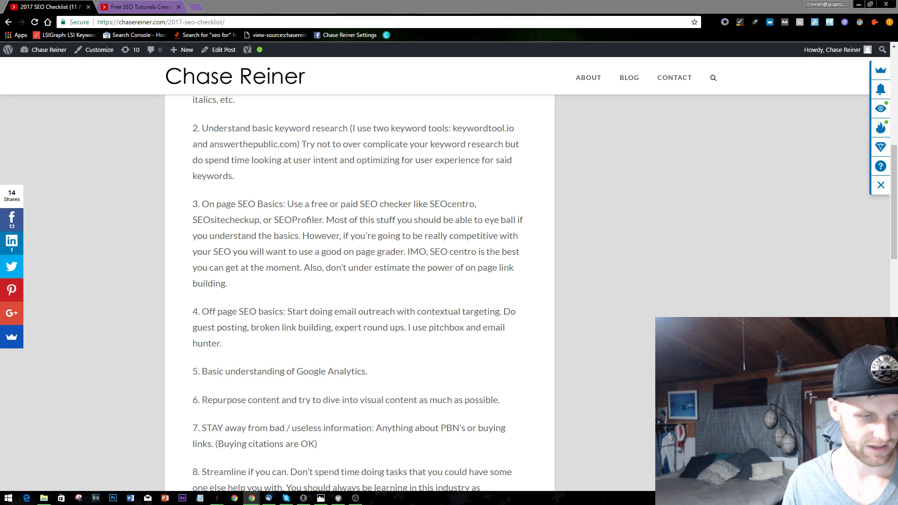
pyautogui.click(85, 182)
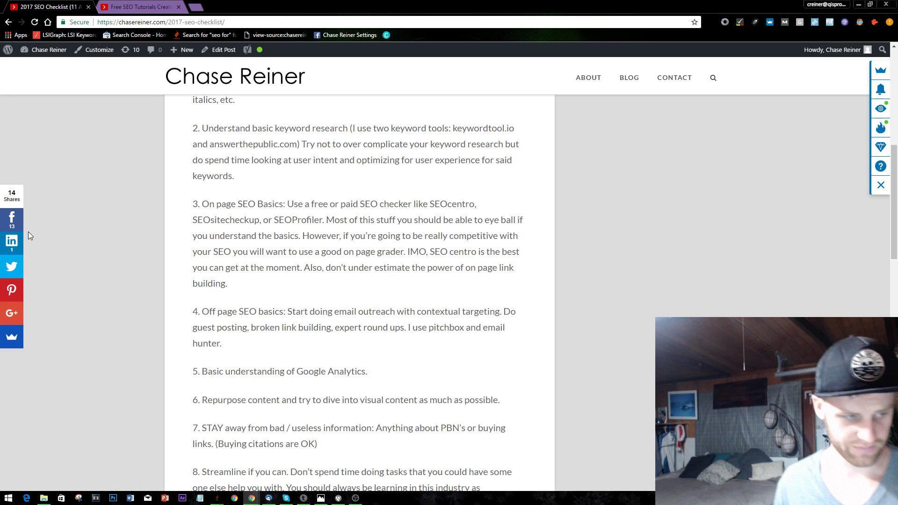
# Review the opening of the 2017 SEO Checklist article and highlight item 1 on basic SEO and HTML understanding
pyautogui.scroll(-1, 82, 200)
pyautogui.scroll(6, 122, 213)
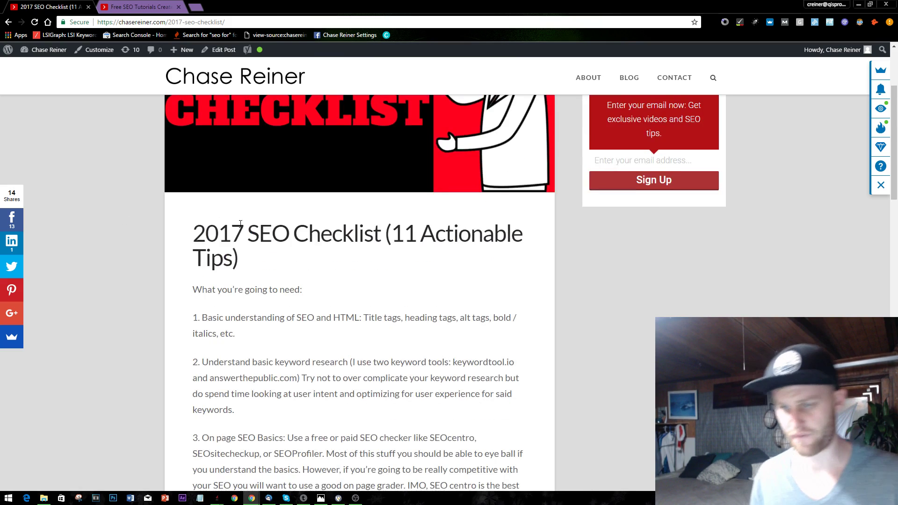
pyautogui.scroll(-3, 240, 223)
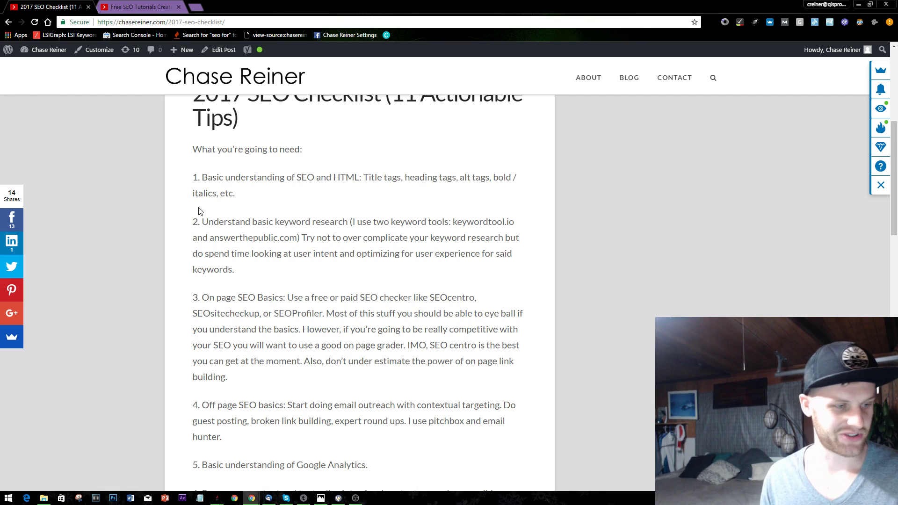
pyautogui.scroll(-2, 442, 174)
pyautogui.scroll(6, 435, 197)
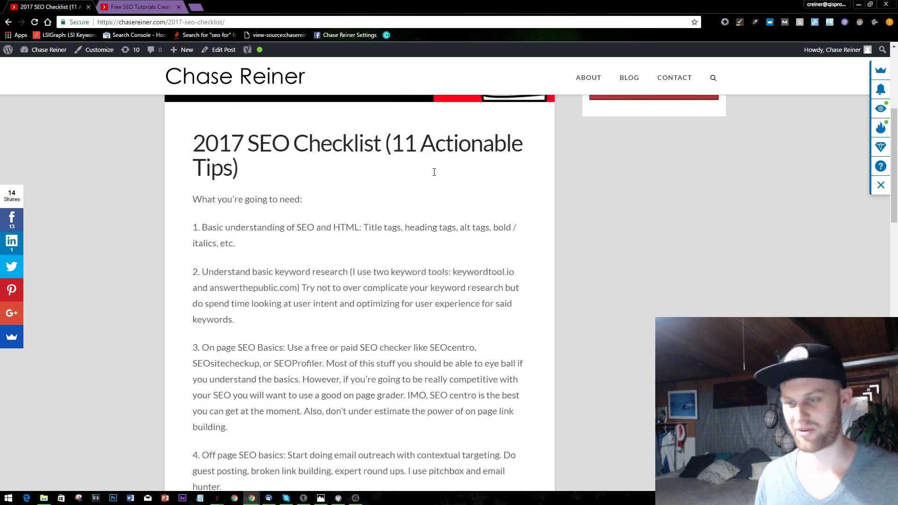
pyautogui.scroll(-2, 435, 204)
pyautogui.scroll(1, 423, 211)
pyautogui.scroll(-3, 412, 217)
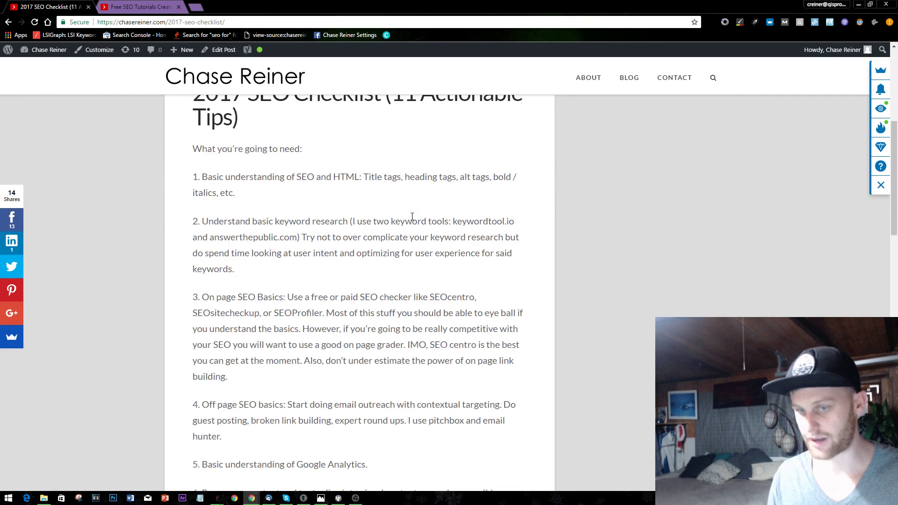
pyautogui.tripleClick(269, 194)
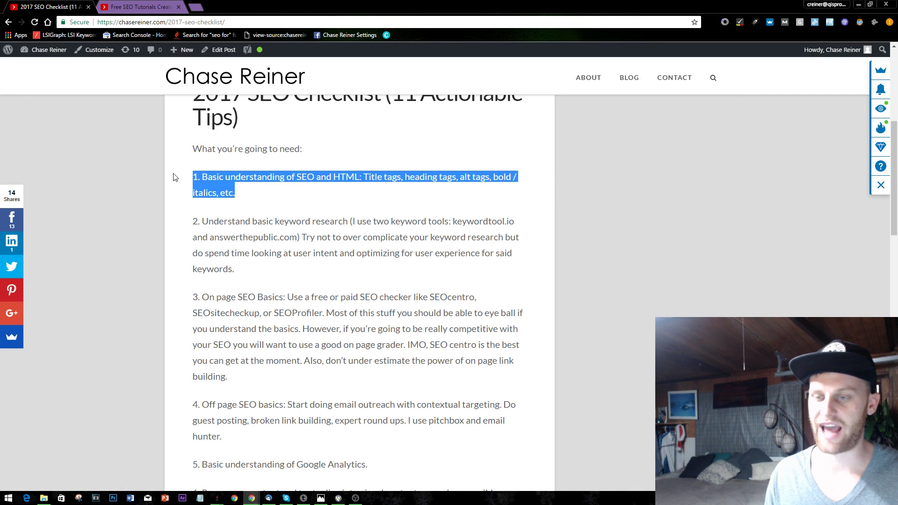
pyautogui.moveTo(280, 208); pyautogui.dragTo(159, 159)
pyautogui.click(40, 473)
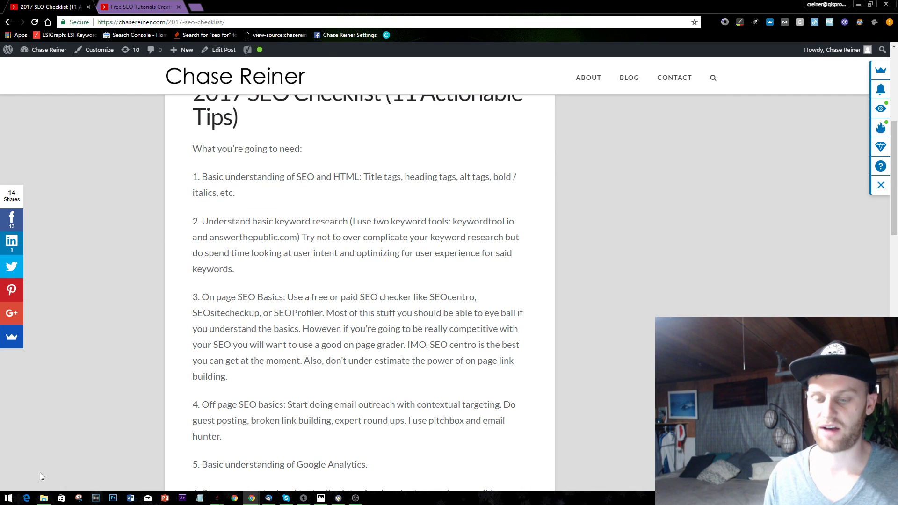
# Open a blank Notepad window and place it over the lower part of the article, clear of the first checklist items
pyautogui.click(9, 498)
pyautogui.write('note')
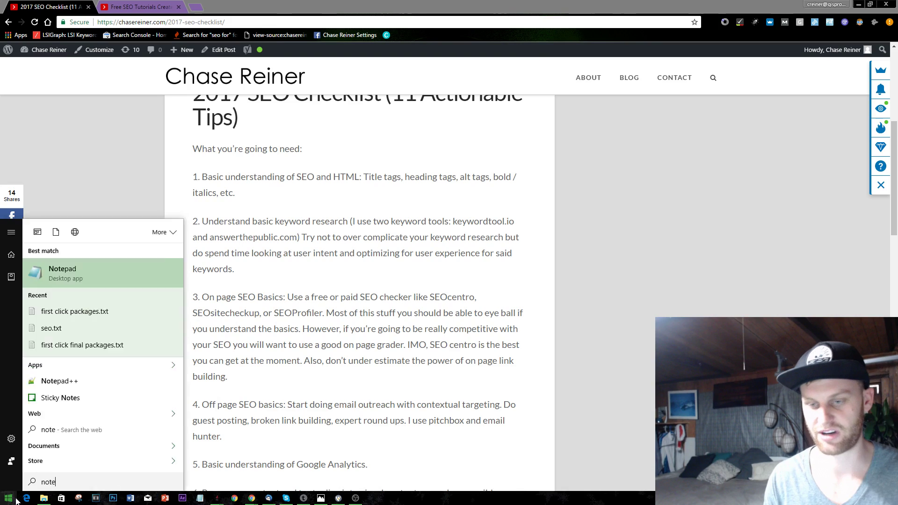
pyautogui.press('Return')
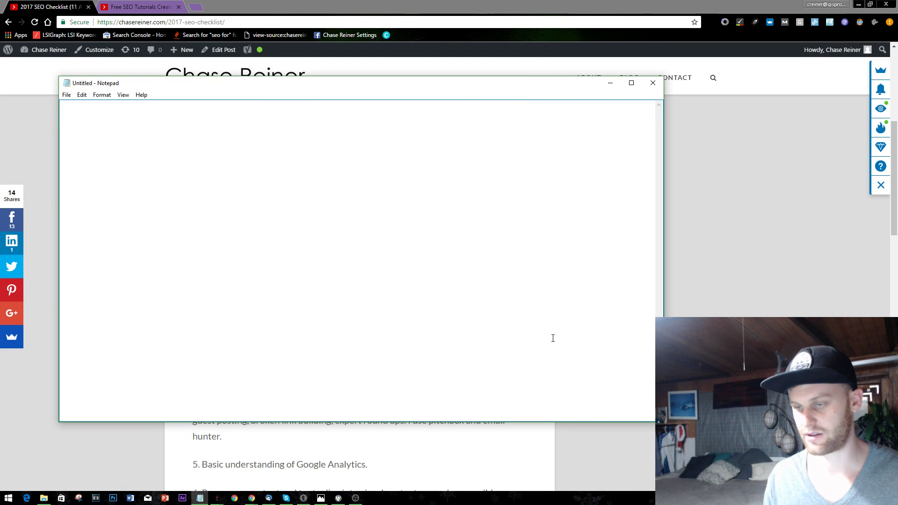
pyautogui.moveTo(251, 83); pyautogui.dragTo(251, 174)
pyautogui.moveTo(394, 179); pyautogui.dragTo(394, 268)
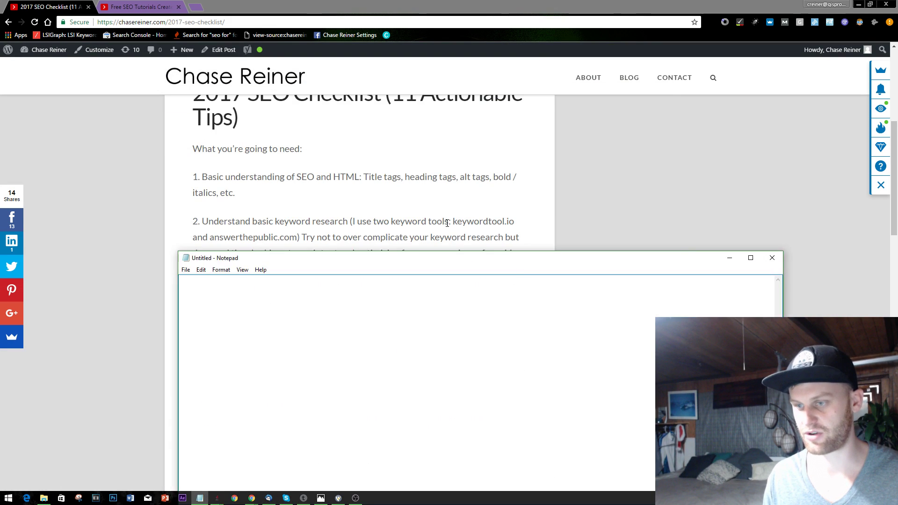
# Copy checklist item 2 on basic keyword research from the article
pyautogui.click(398, 195)
pyautogui.tripleClick(272, 197)
pyautogui.scroll(-4, 261, 217)
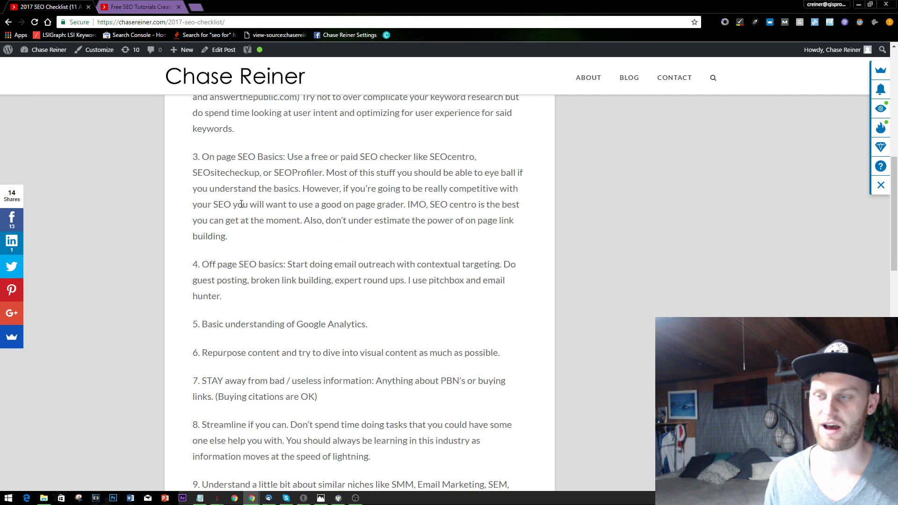
pyautogui.scroll(2, 261, 217)
pyautogui.moveTo(279, 204); pyautogui.dragTo(183, 133)
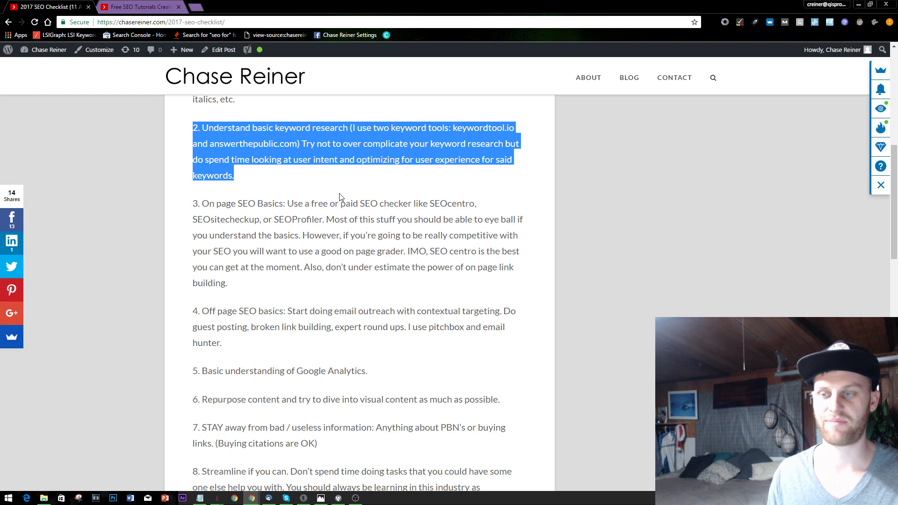
pyautogui.click(357, 255)
pyautogui.moveTo(313, 172); pyautogui.dragTo(195, 118)
pyautogui.hotkey('ctrl', 'c')
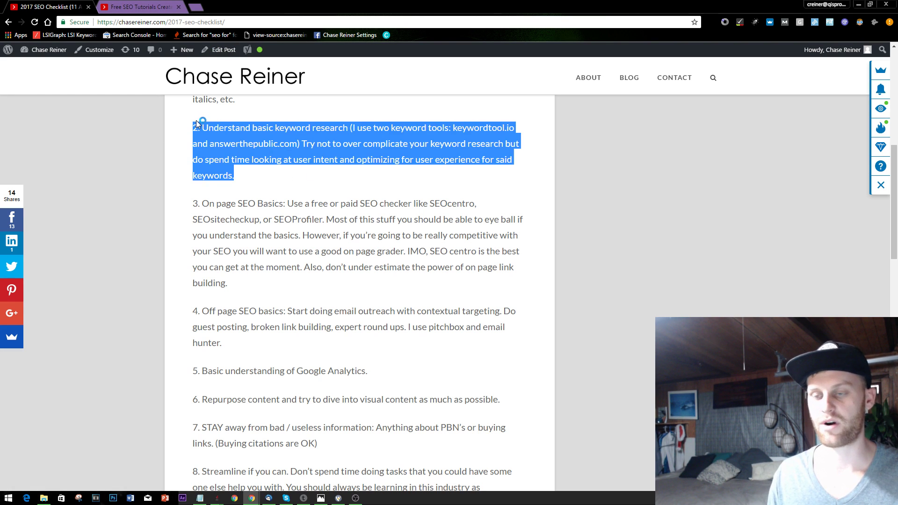
# Go over checklist items 2 and 3 in the article, highlighting parts of the text
pyautogui.click(249, 177)
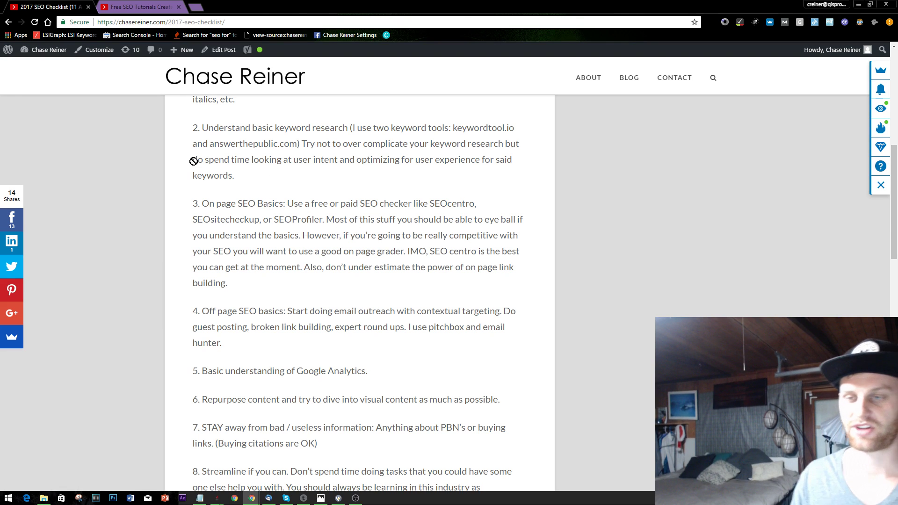
pyautogui.moveTo(294, 204); pyautogui.dragTo(241, 156)
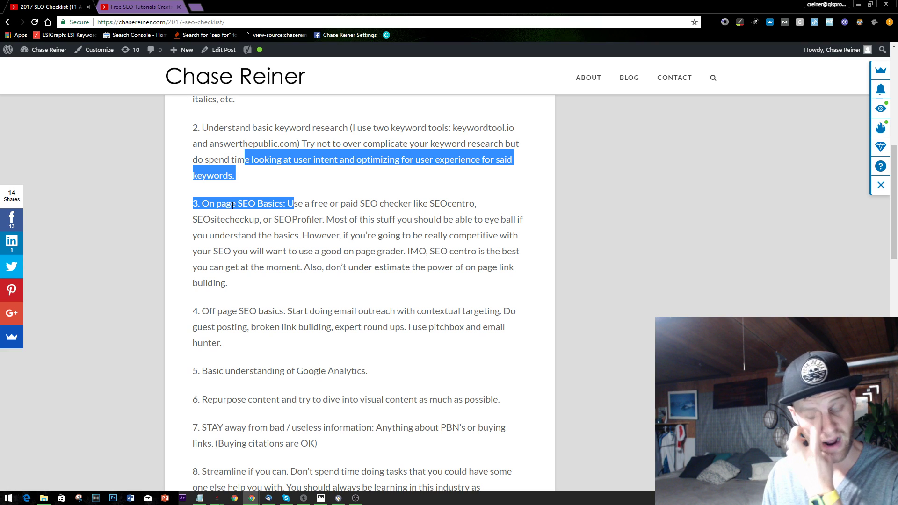
pyautogui.click(253, 239)
pyautogui.scroll(-1, 253, 271)
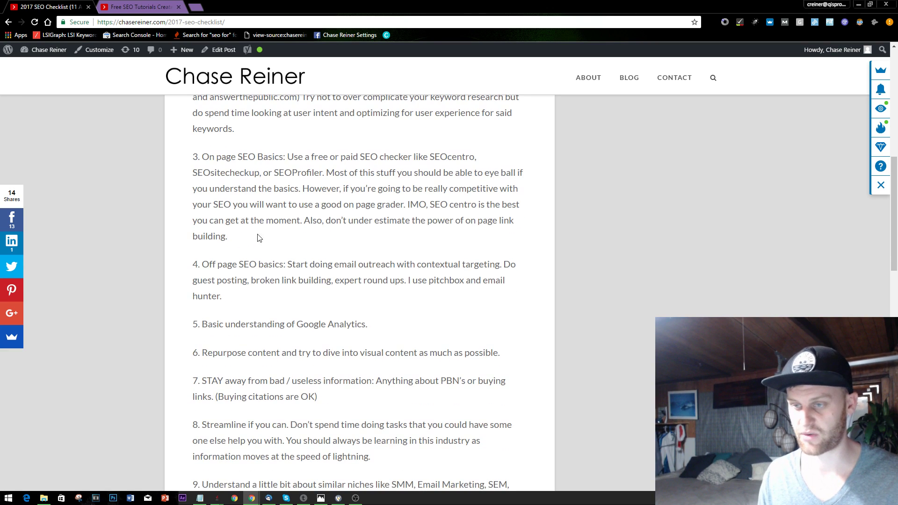
pyautogui.moveTo(210, 155); pyautogui.dragTo(330, 205)
pyautogui.click(241, 252)
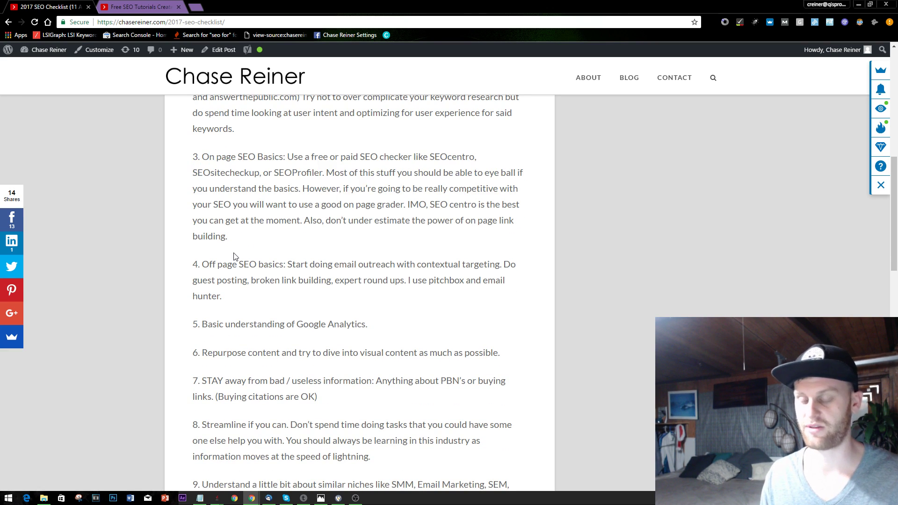
# Paste the copied keyword research item into the blank Notepad note
pyautogui.moveTo(293, 241); pyautogui.dragTo(190, 157)
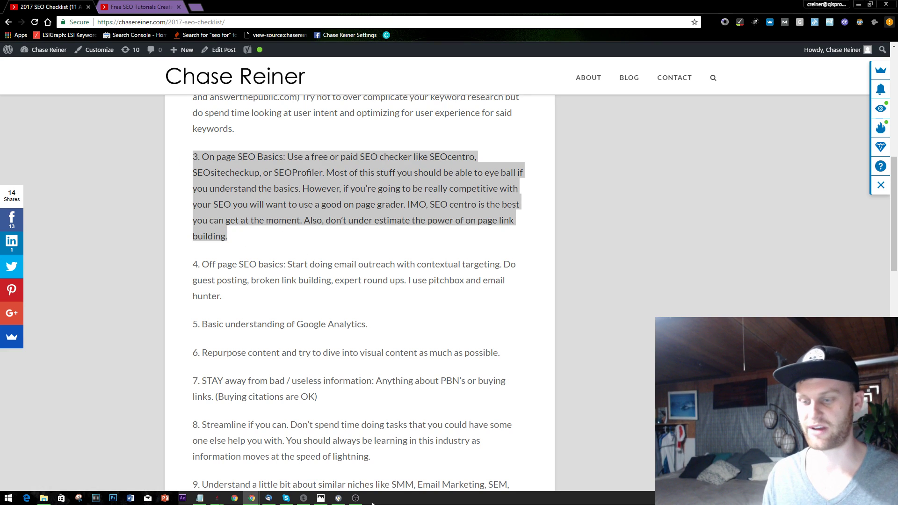
pyautogui.click(230, 430)
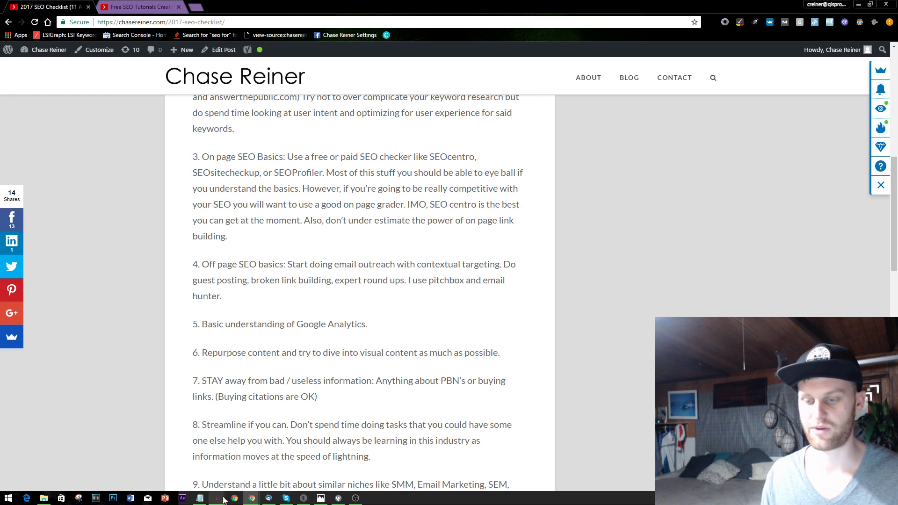
pyautogui.click(200, 498)
pyautogui.hotkey('ctrl', 'v')
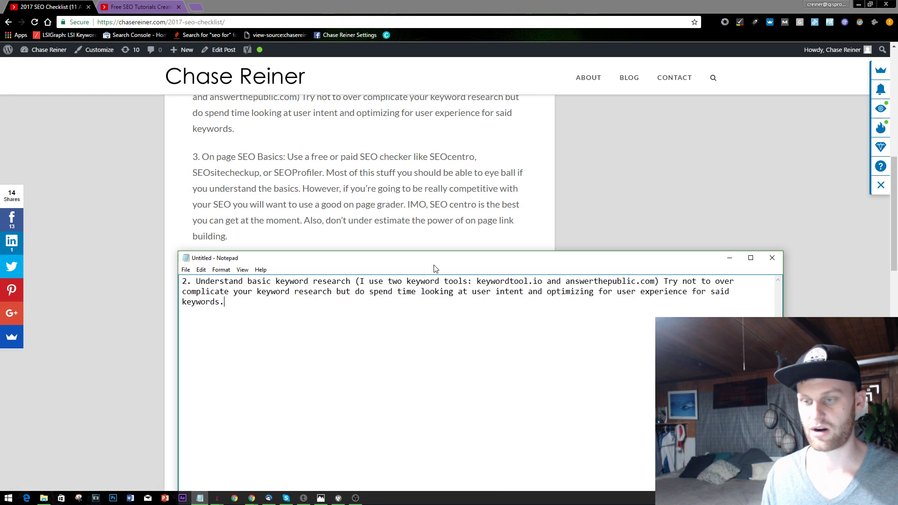
# Copy checklist item 3 on on-page SEO basics from the article and replace the whole Notepad text with it
pyautogui.click(311, 236)
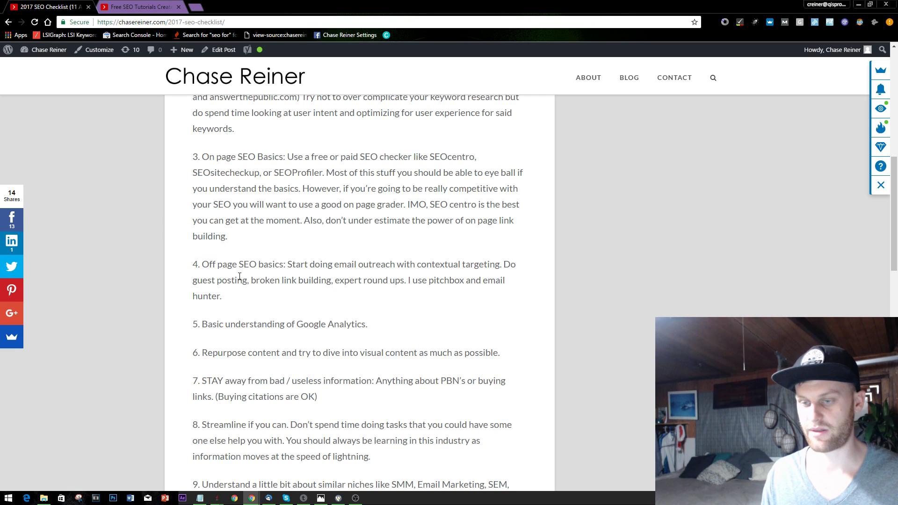
pyautogui.moveTo(262, 240); pyautogui.dragTo(184, 157)
pyautogui.hotkey('ctrl', 'c')
pyautogui.hotkey('alt', 'Tab')
pyautogui.hotkey('ctrl', 'a')
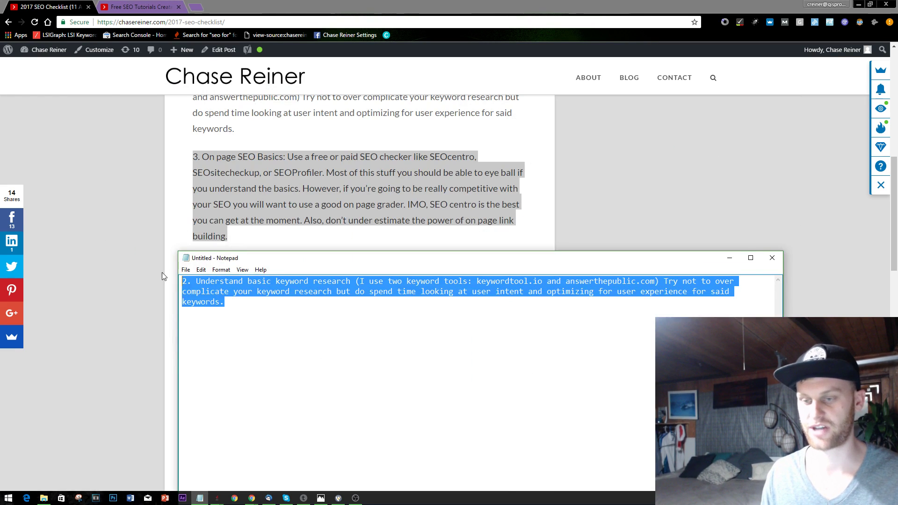
pyautogui.hotkey('ctrl', 'v')
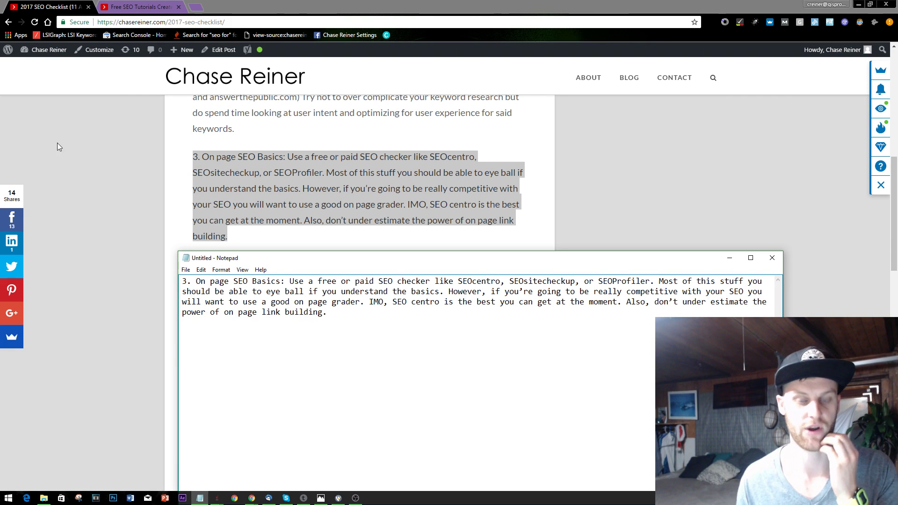
# Return to the browser and open seoprofiler.com in a new tab
pyautogui.hotkey('alt', 'Tab')
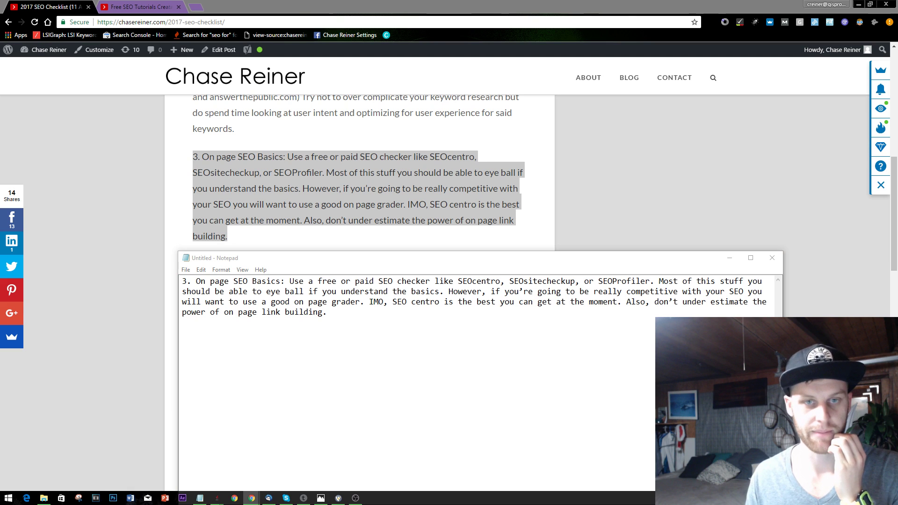
pyautogui.click(102, 228)
pyautogui.click(140, 7)
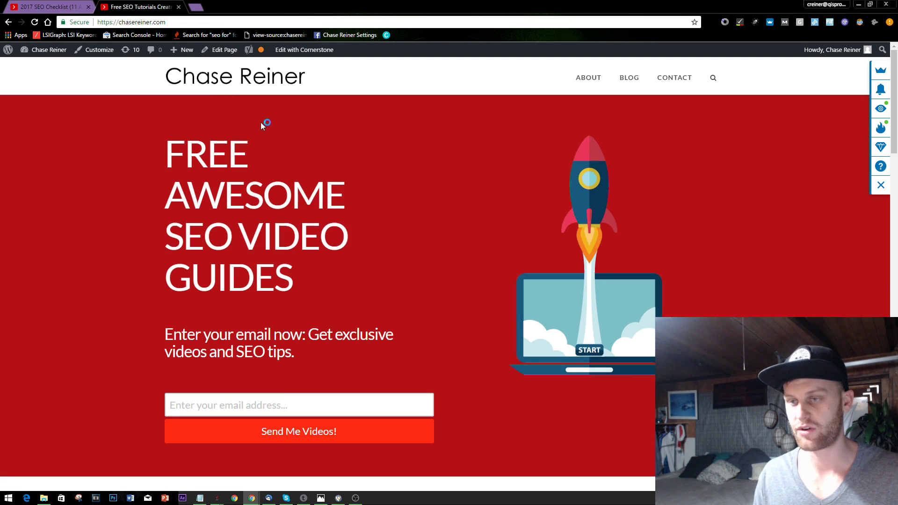
pyautogui.click(201, 7)
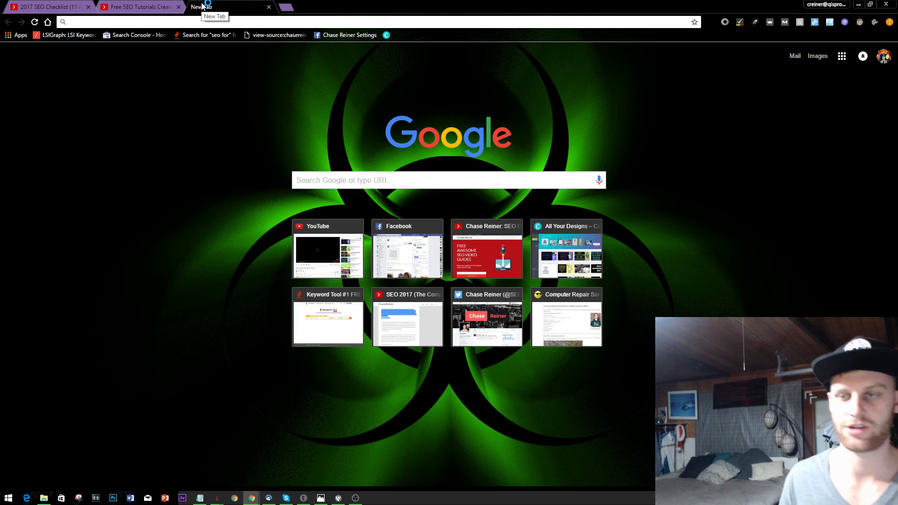
pyautogui.write('seoprofiler.com')
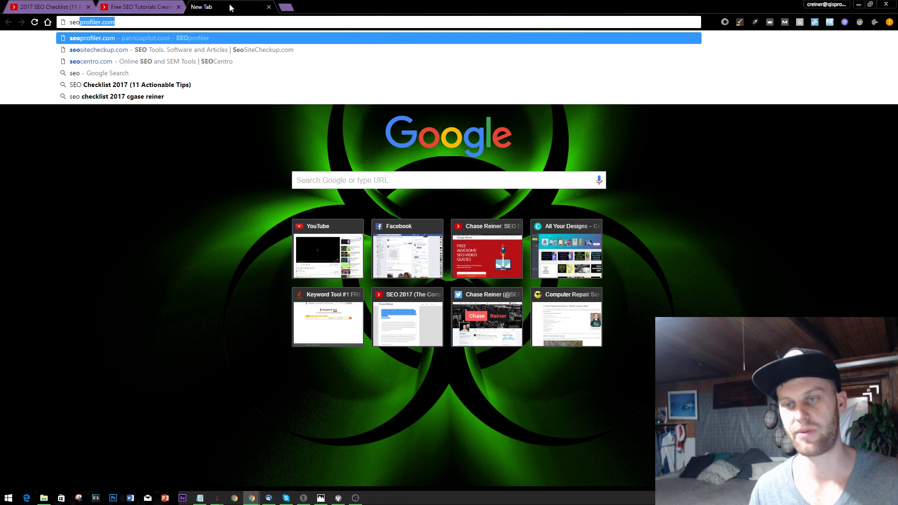
pyautogui.press('Return')
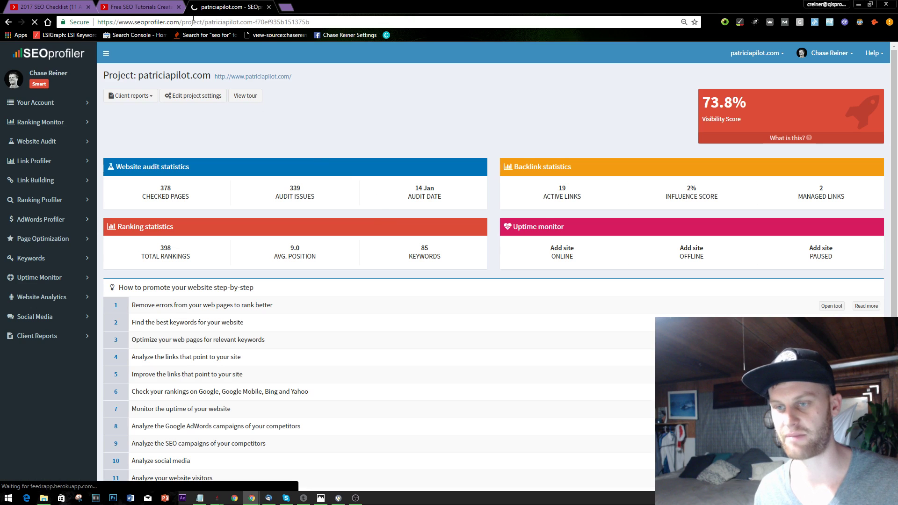
# Open seocentro.com in another new tab and select its address for editing
pyautogui.click(284, 8)
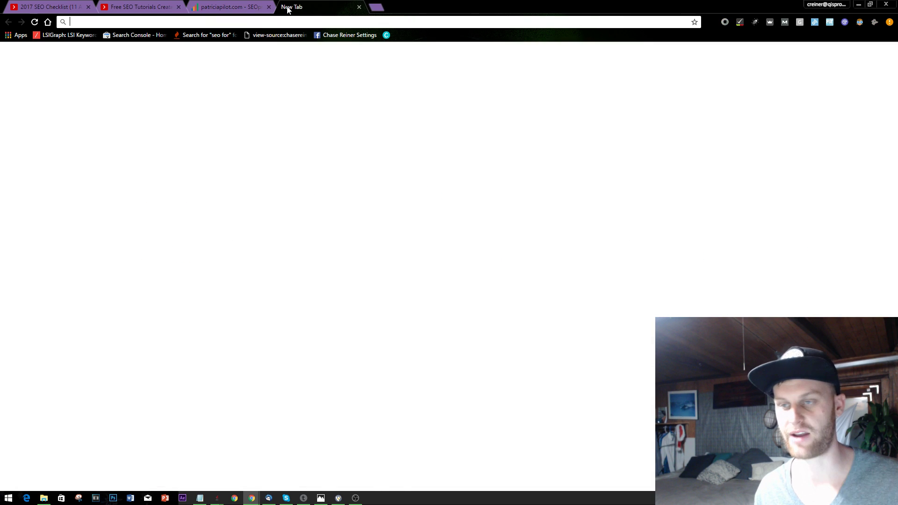
pyautogui.write('seo')
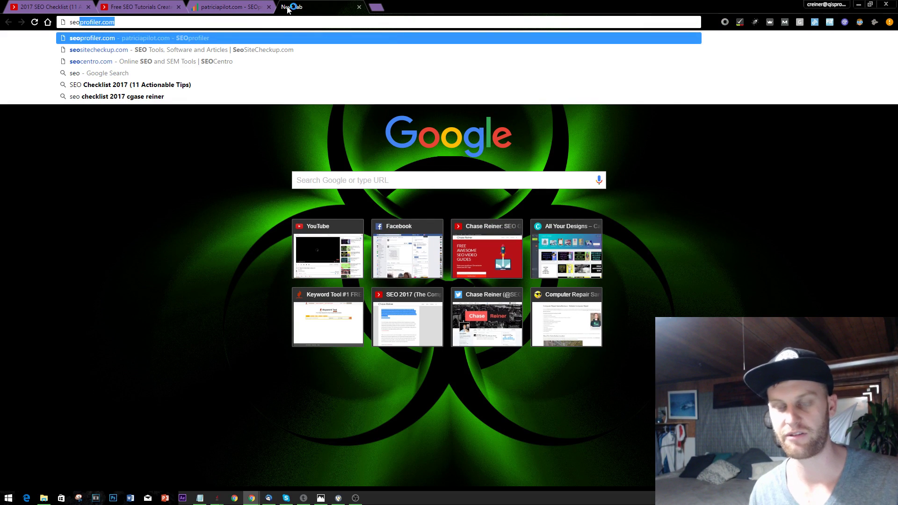
pyautogui.write('cen')
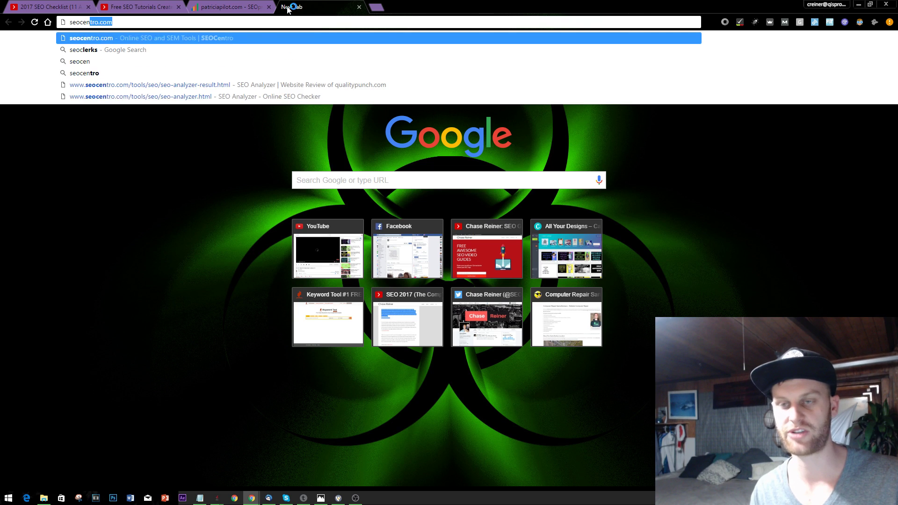
pyautogui.press('Return')
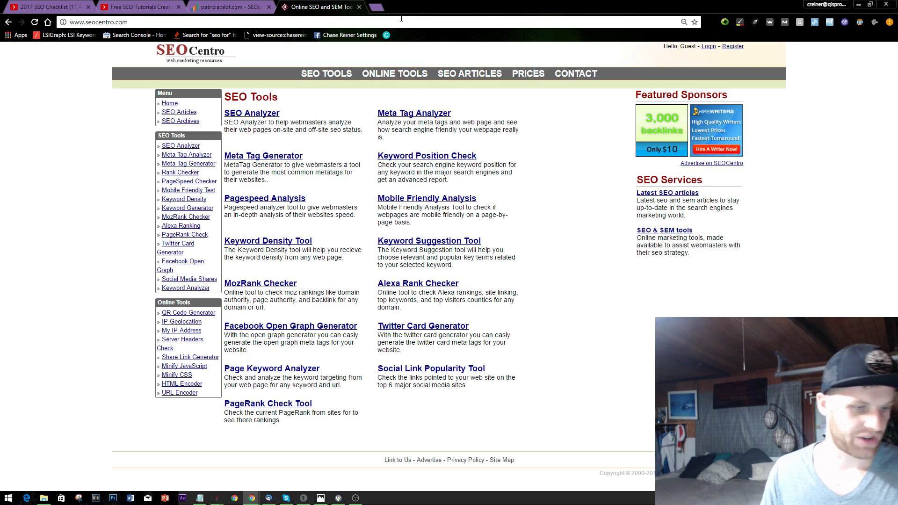
pyautogui.click(486, 22)
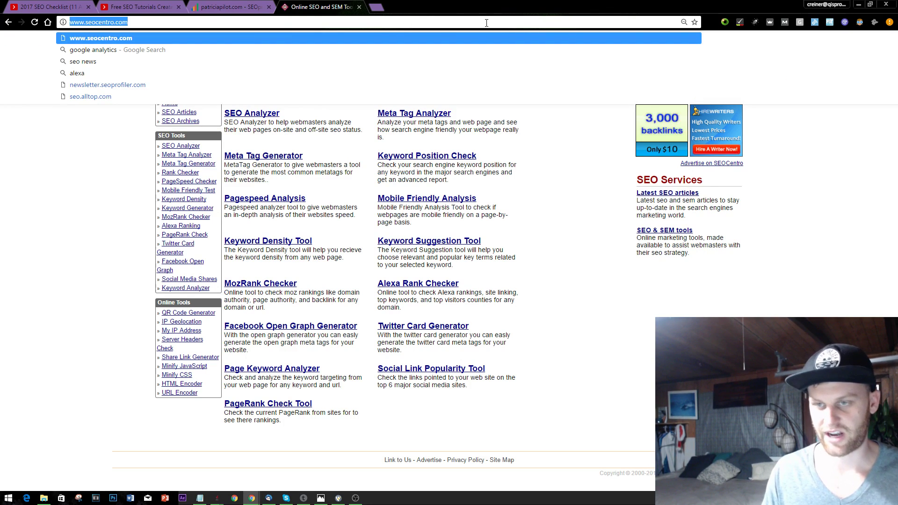
pyautogui.press('BackSpace')
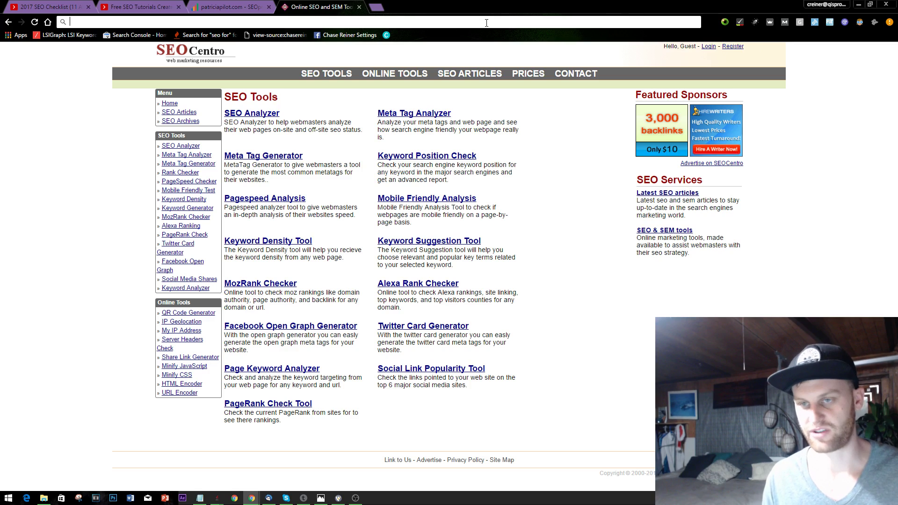
pyautogui.write('d')
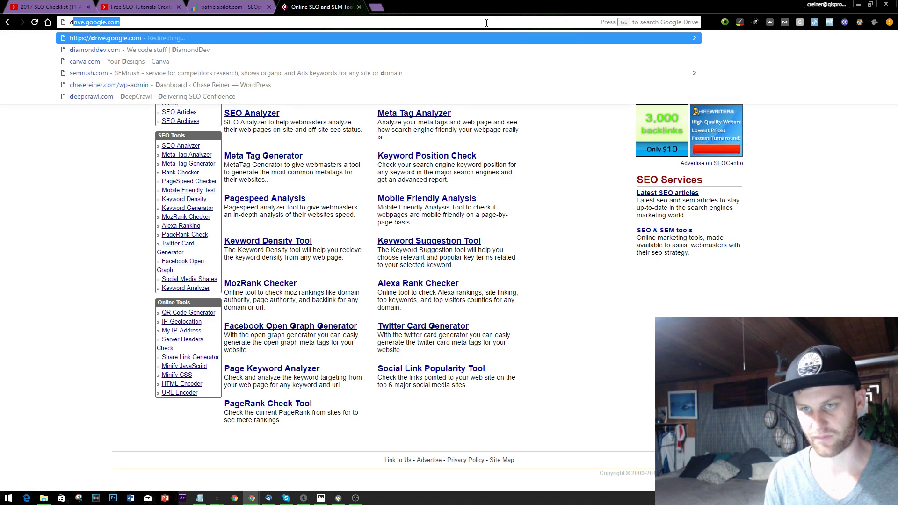
pyautogui.press('BackSpace')
pyautogui.press('BackSpace')
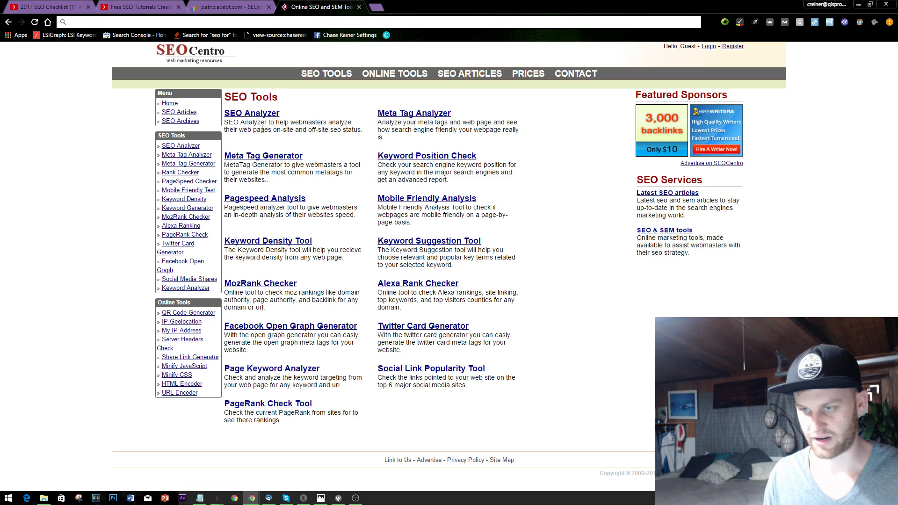
pyautogui.click(265, 114)
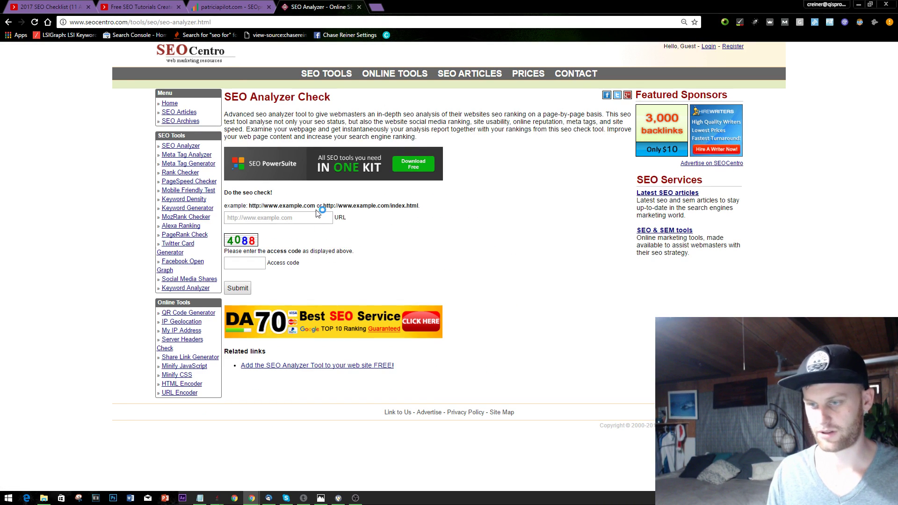
pyautogui.click(324, 221)
pyautogui.write('https://chasereiner.com/')
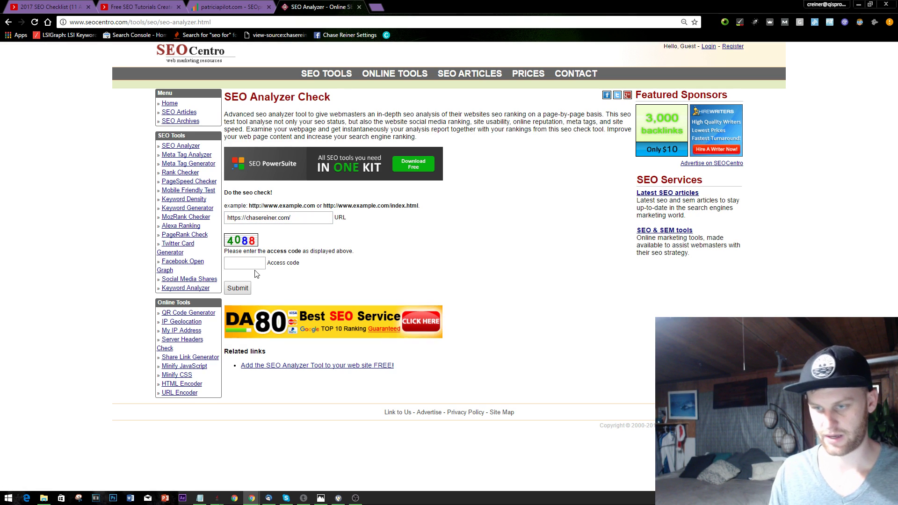
pyautogui.click(234, 265)
pyautogui.write('4')
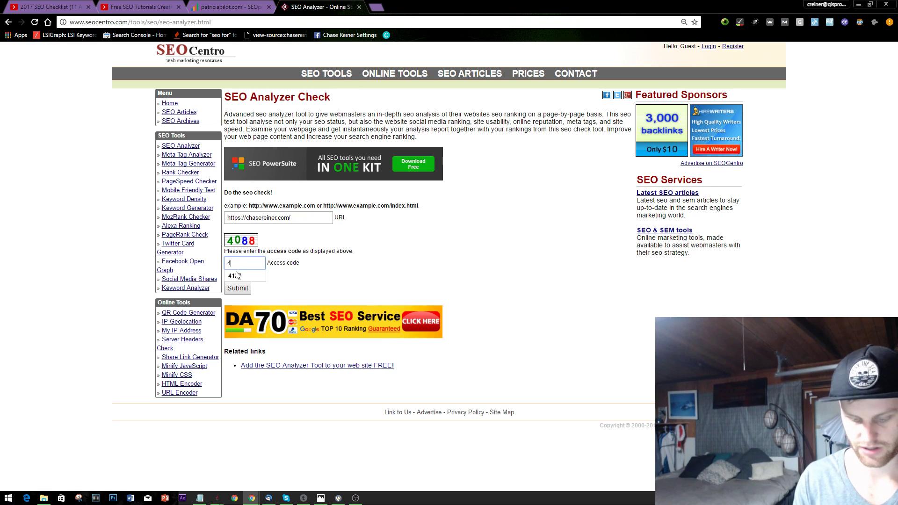
pyautogui.write('088')
pyautogui.press('Return')
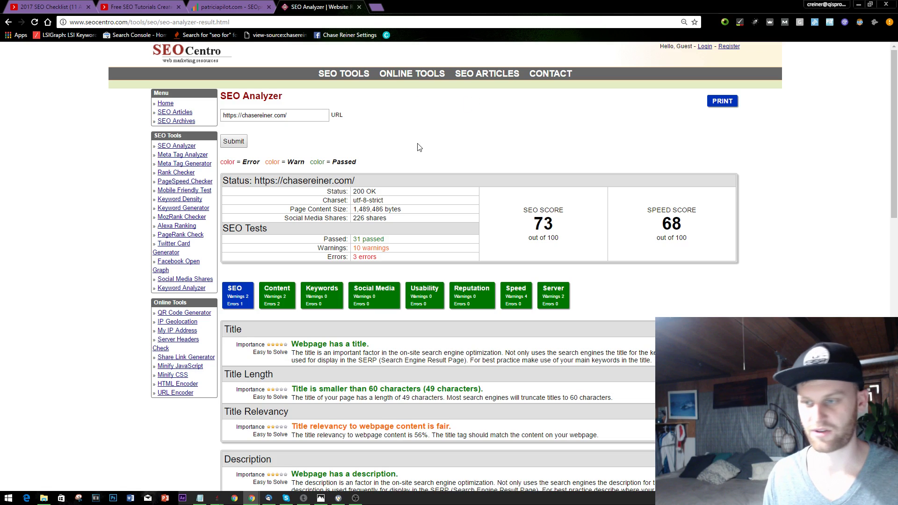
# Examine the SEO Analyzer report's overall scores and its title, title length and title relevancy checks, highlighting the title relevancy result
pyautogui.scroll(-3, 499, 245)
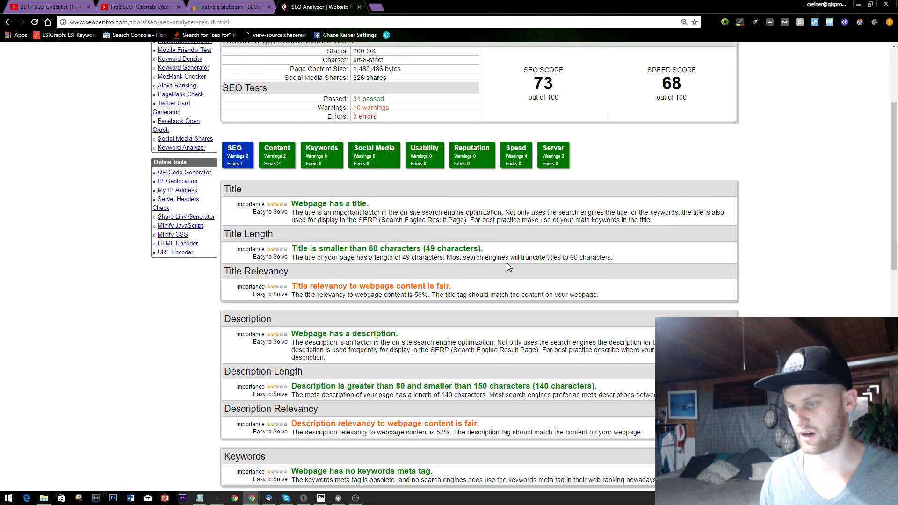
pyautogui.scroll(-1, 507, 263)
pyautogui.scroll(3, 507, 263)
pyautogui.scroll(-2, 376, 209)
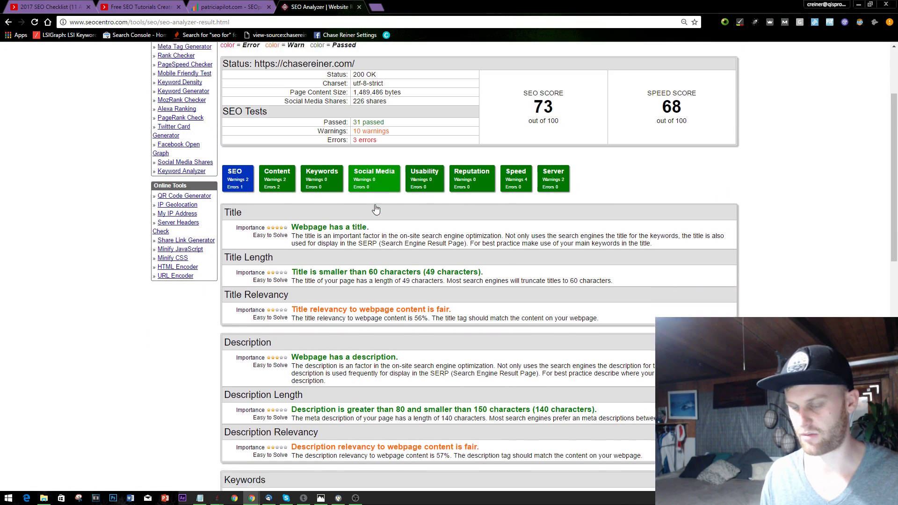
pyautogui.scroll(-1, 376, 209)
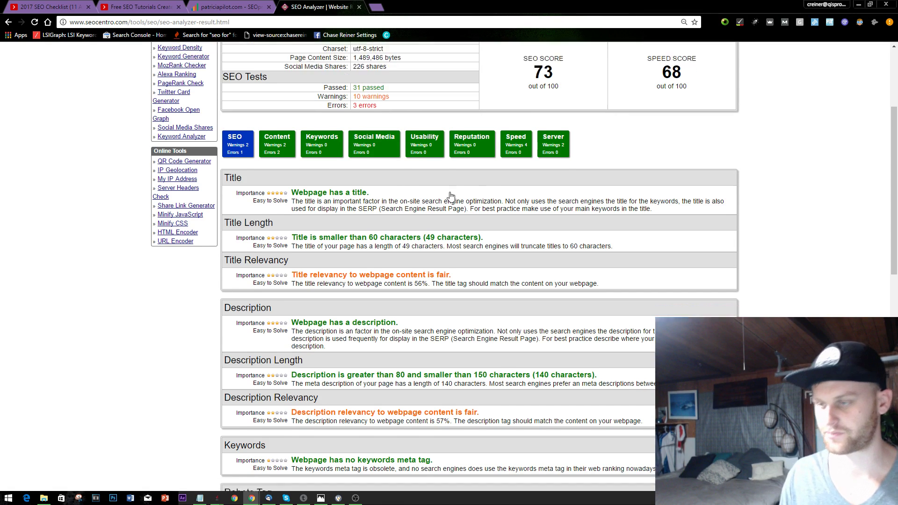
pyautogui.scroll(-1, 449, 194)
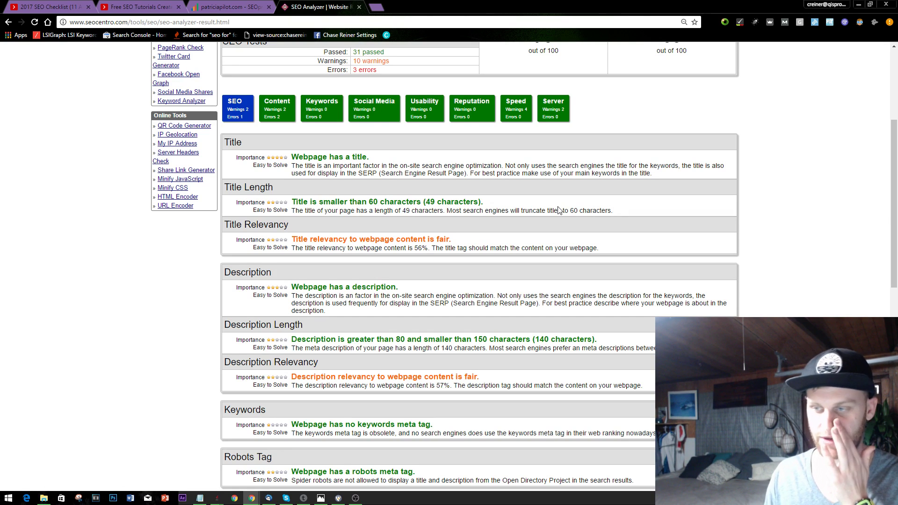
pyautogui.moveTo(537, 203); pyautogui.dragTo(293, 200)
pyautogui.click(772, 182)
pyautogui.scroll(-1, 611, 200)
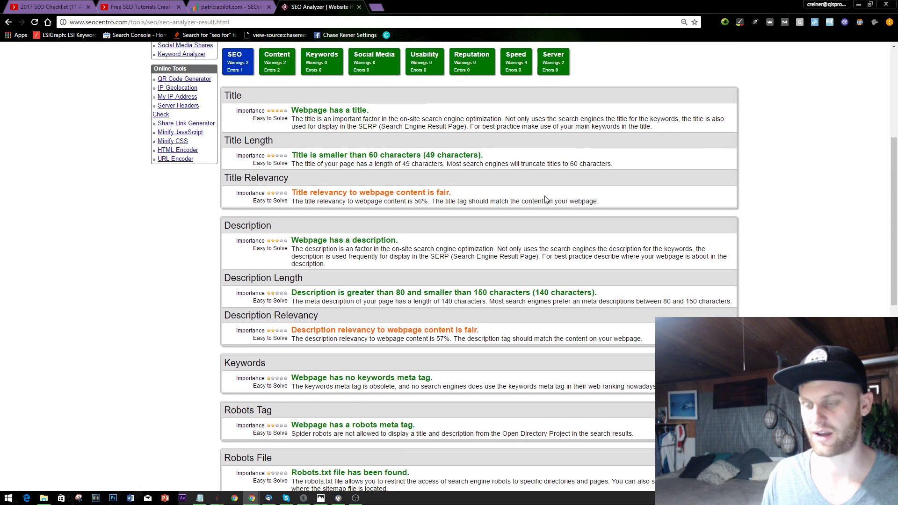
pyautogui.scroll(-1, 540, 207)
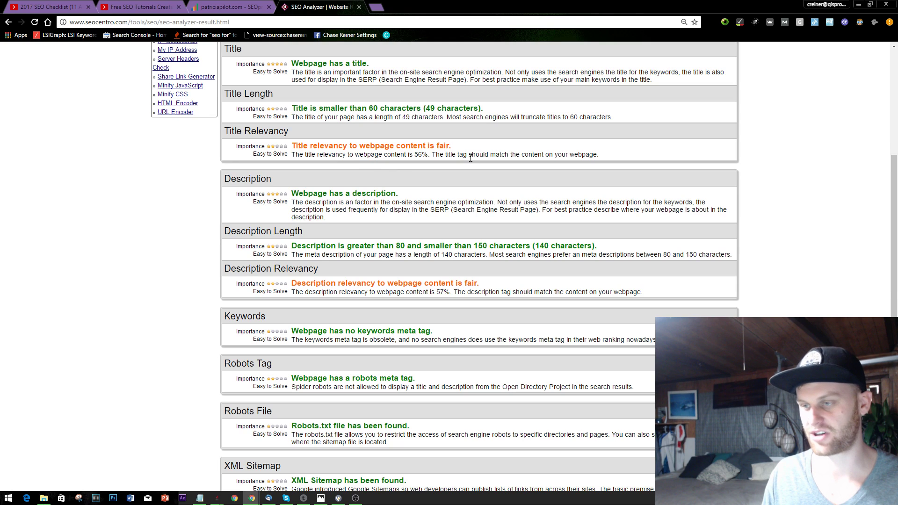
pyautogui.moveTo(601, 155); pyautogui.dragTo(293, 142)
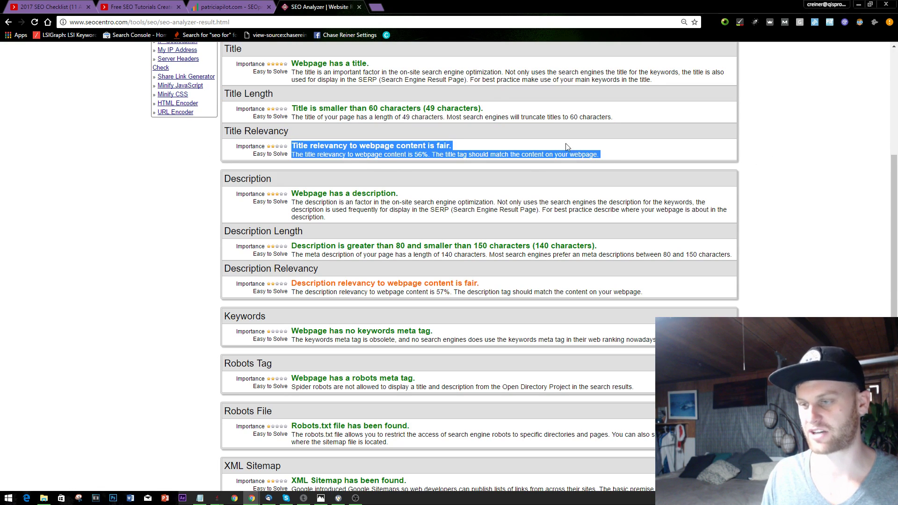
pyautogui.click(631, 149)
pyautogui.moveTo(681, 162); pyautogui.dragTo(291, 141)
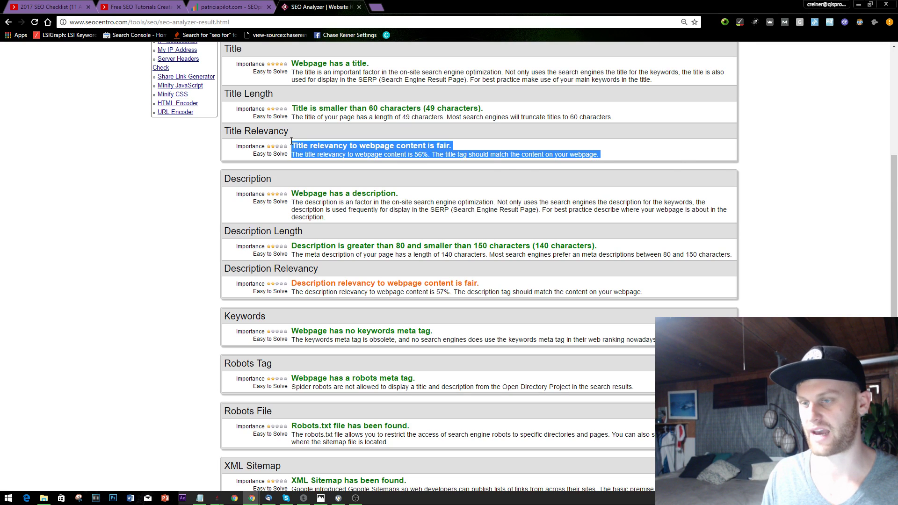
pyautogui.click(731, 157)
# Show the meta description tag in the report and review the remaining checks through to the heading tags list
pyautogui.click(653, 202)
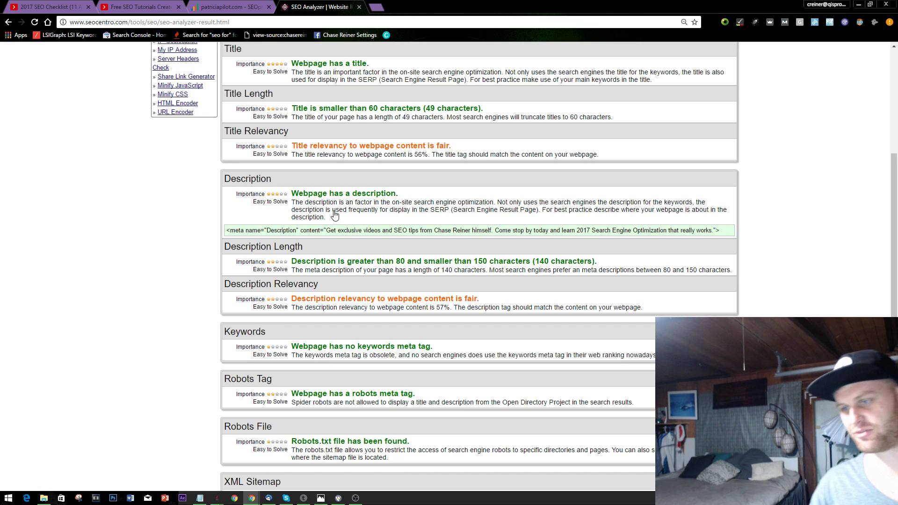
pyautogui.scroll(-2, 222, 211)
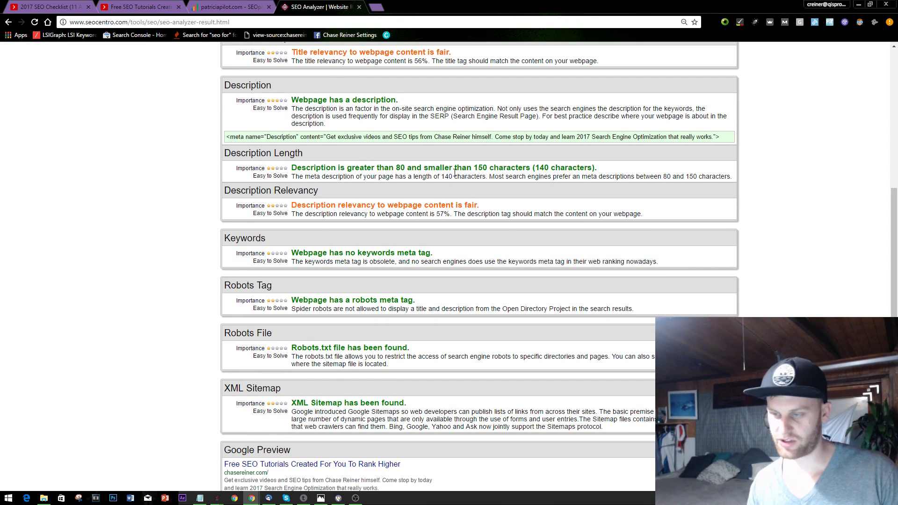
pyautogui.scroll(-1, 394, 196)
pyautogui.scroll(-2, 472, 194)
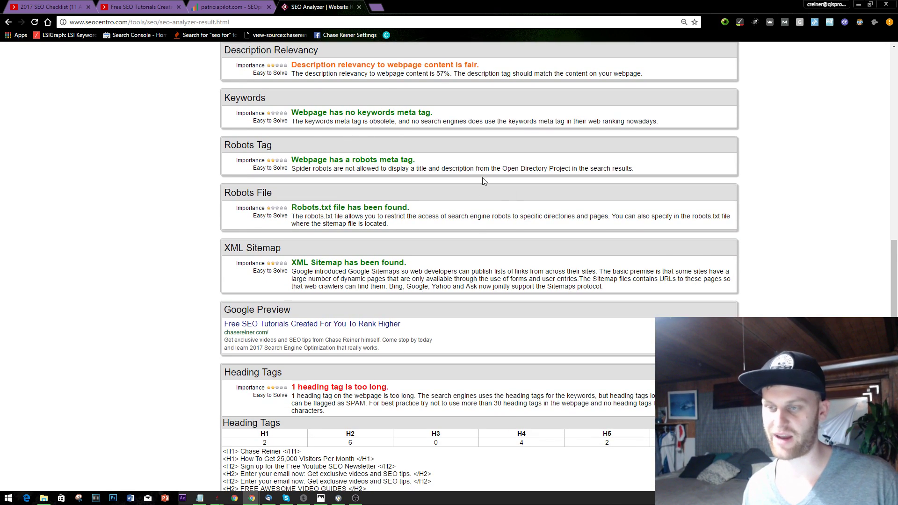
pyautogui.scroll(-4, 484, 181)
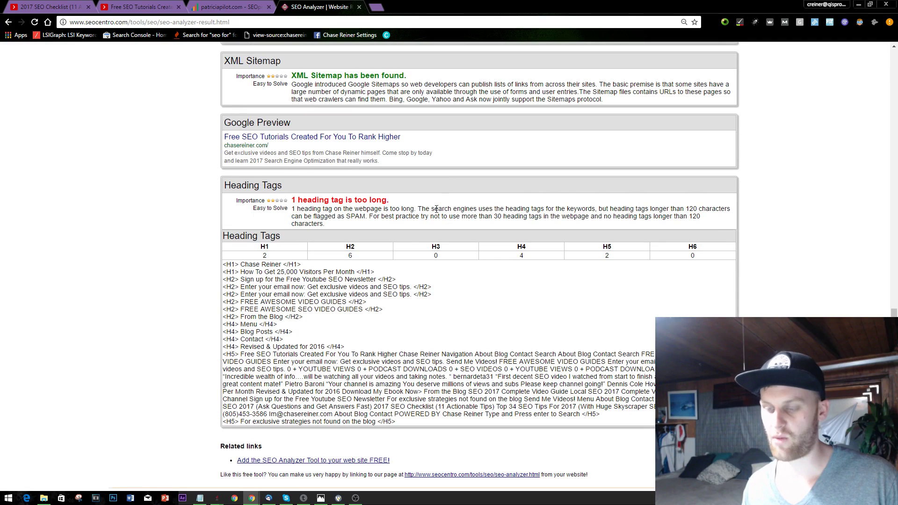
pyautogui.scroll(-1, 418, 228)
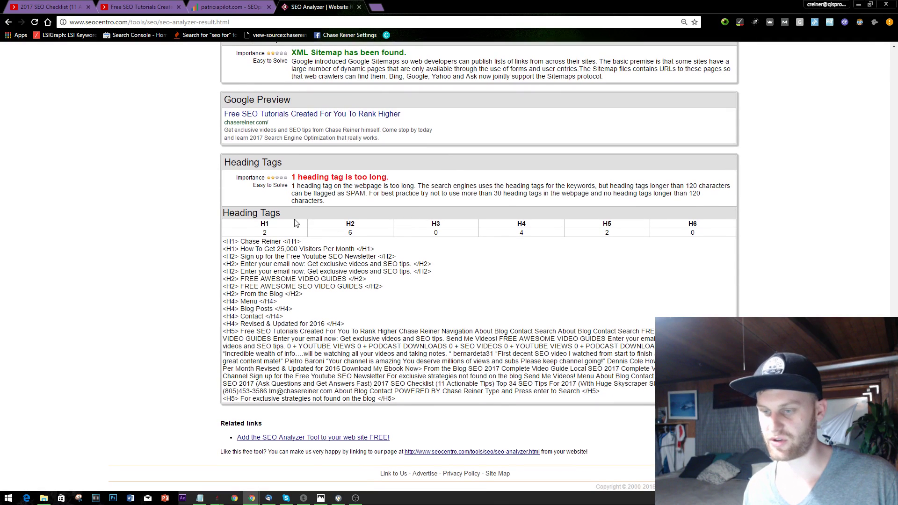
pyautogui.tripleClick(284, 248)
pyautogui.click(164, 242)
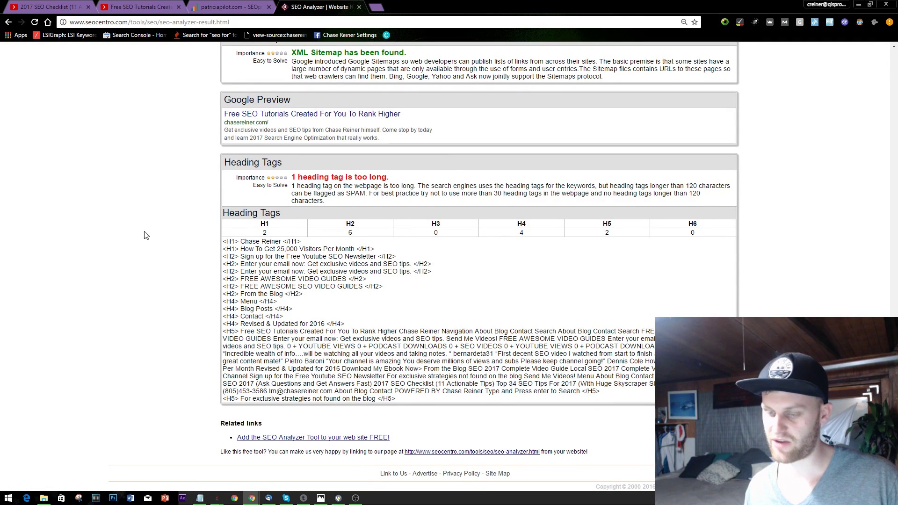
# Go to the chasereiner.com homepage tab and open its page source
pyautogui.click(164, 6)
pyautogui.rightClick(332, 109)
pyautogui.click(401, 240)
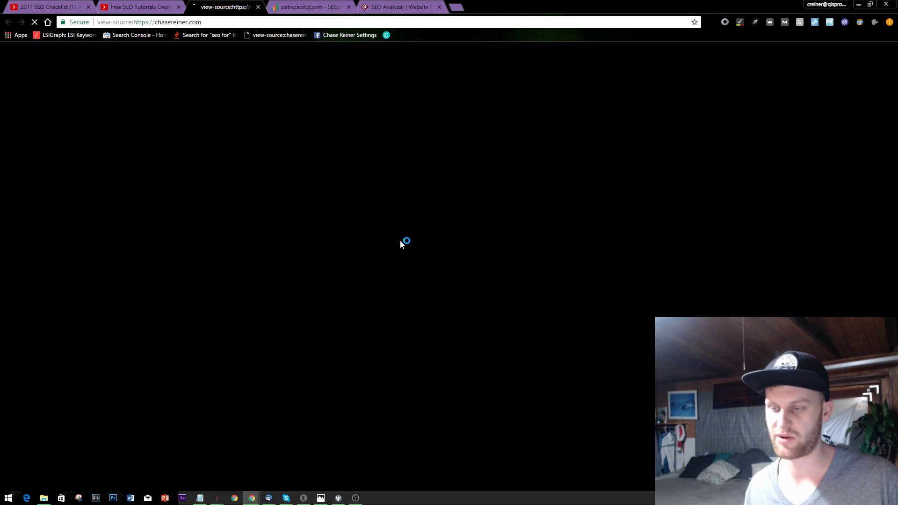
# Search the page source for "<h1>" and for "/h1", and step through the "/h1" matches
pyautogui.hotkey('ctrl', 'f')
pyautogui.write('<h1>')
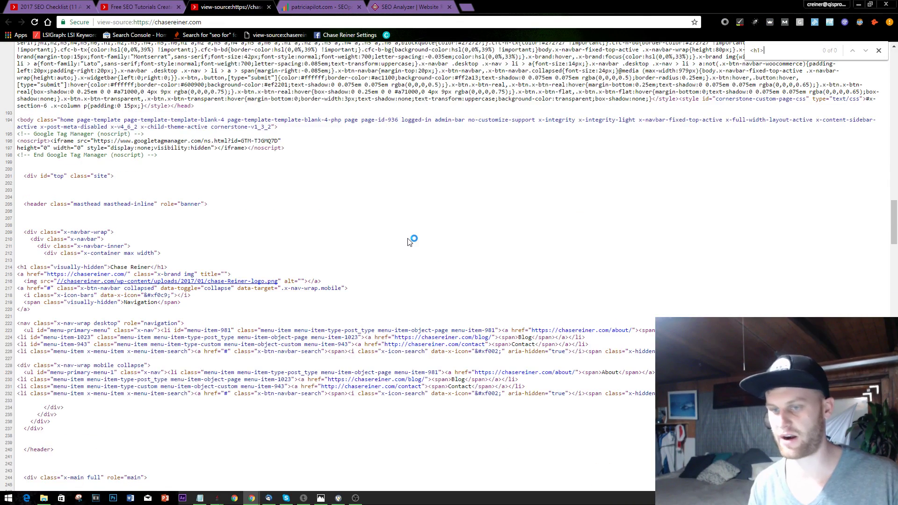
pyautogui.press('BackSpace')
pyautogui.press('BackSpace')
pyautogui.press('BackSpace')
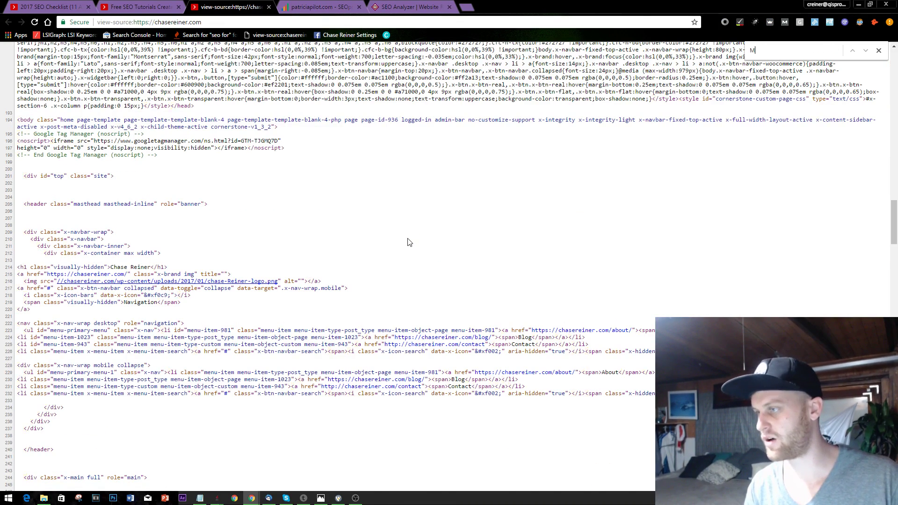
pyautogui.press('BackSpace')
pyautogui.write('/')
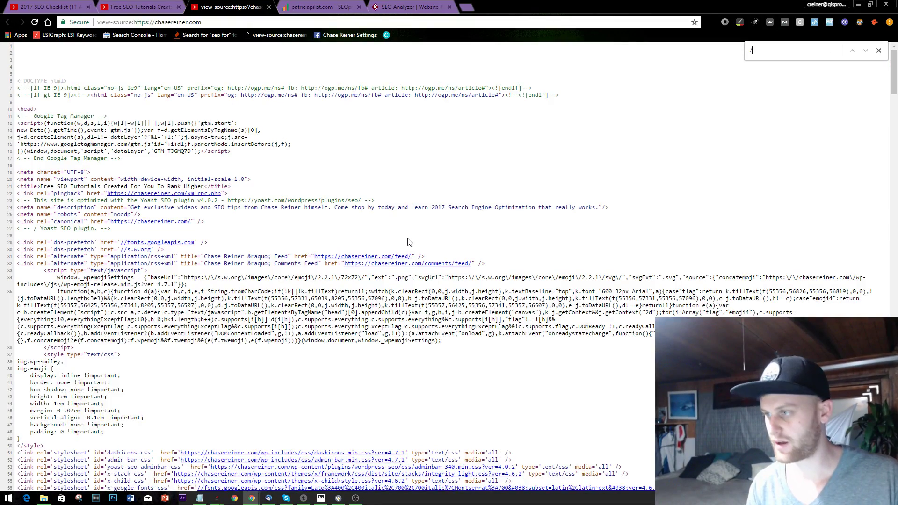
pyautogui.write('h1')
pyautogui.press('Return')
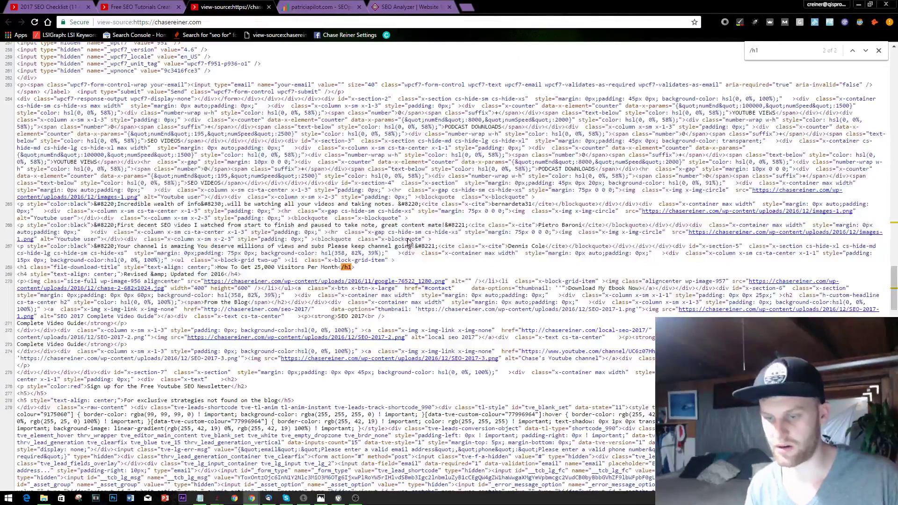
pyautogui.press('Return')
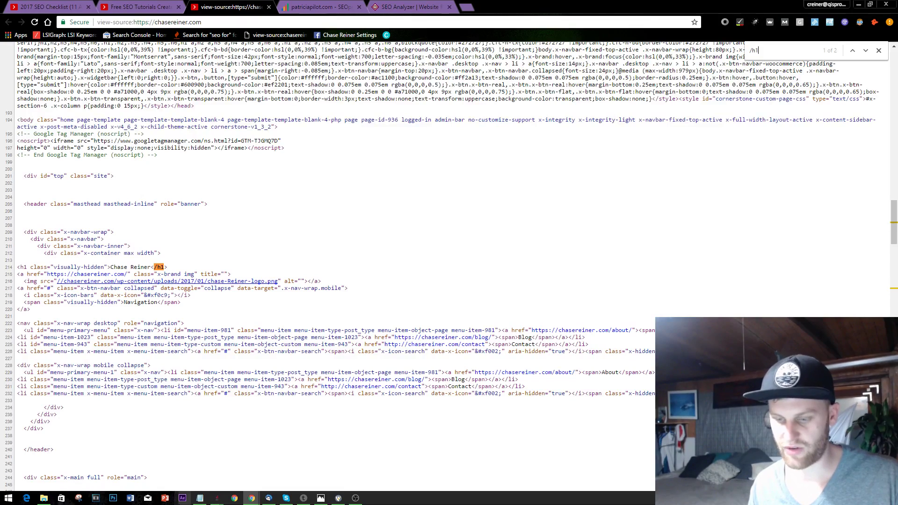
# Open a new Notepad note and write "HOME" with "Take out h1" below it after a blank line
pyautogui.click(9, 497)
pyautogui.write('notepad')
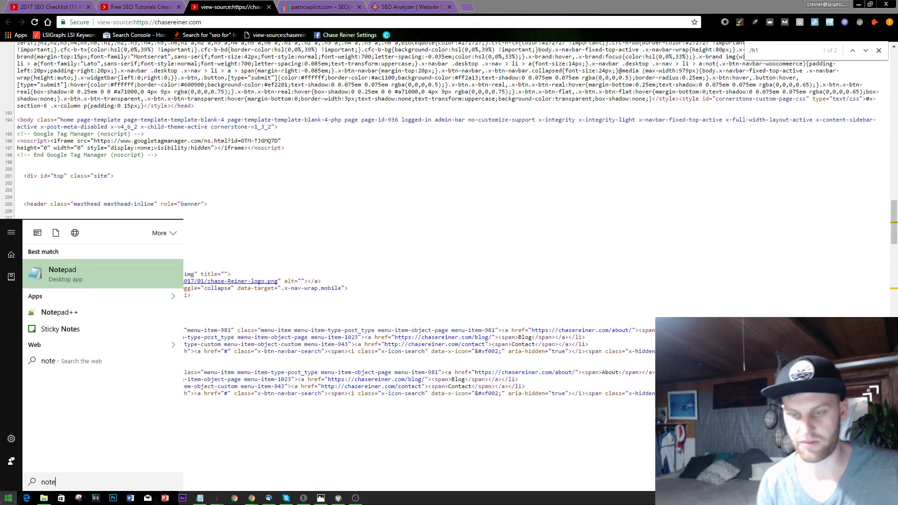
pyautogui.press('Return')
pyautogui.write('HOME')
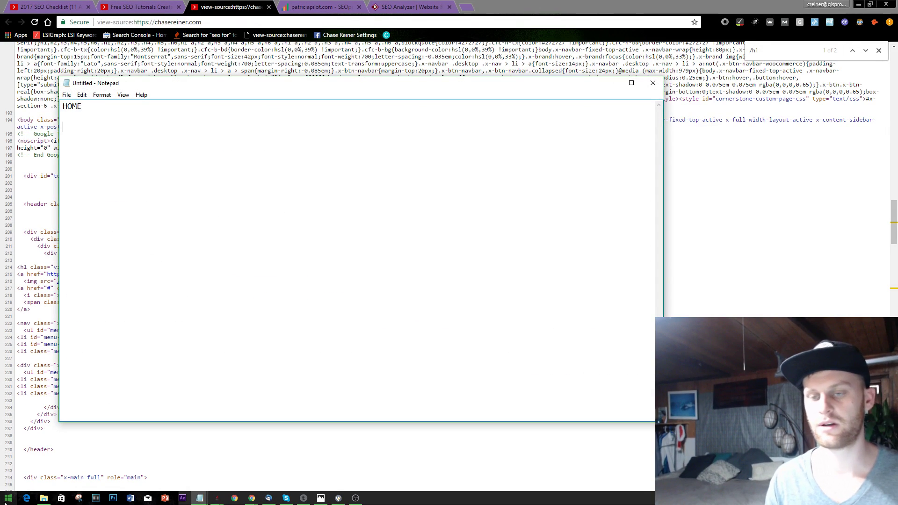
pyautogui.press('Return')
pyautogui.press('Return')
pyautogui.write('Take ')
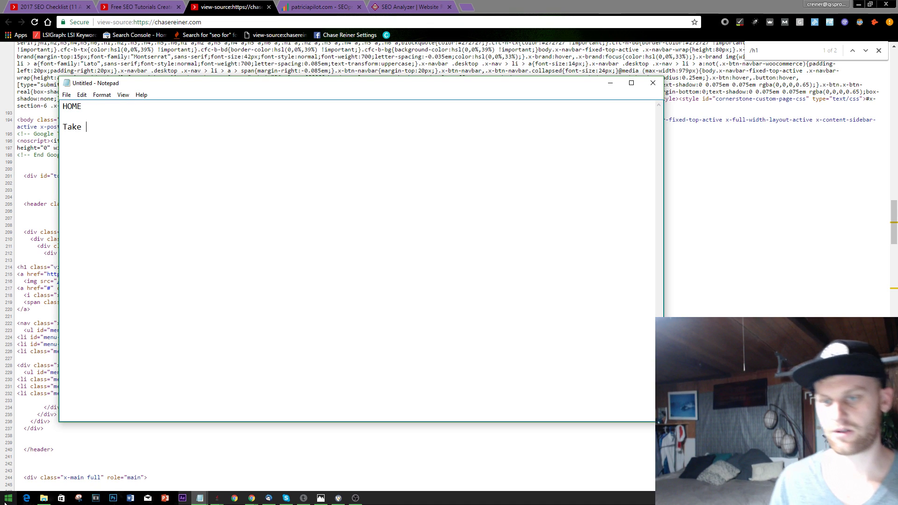
pyautogui.write('out h1')
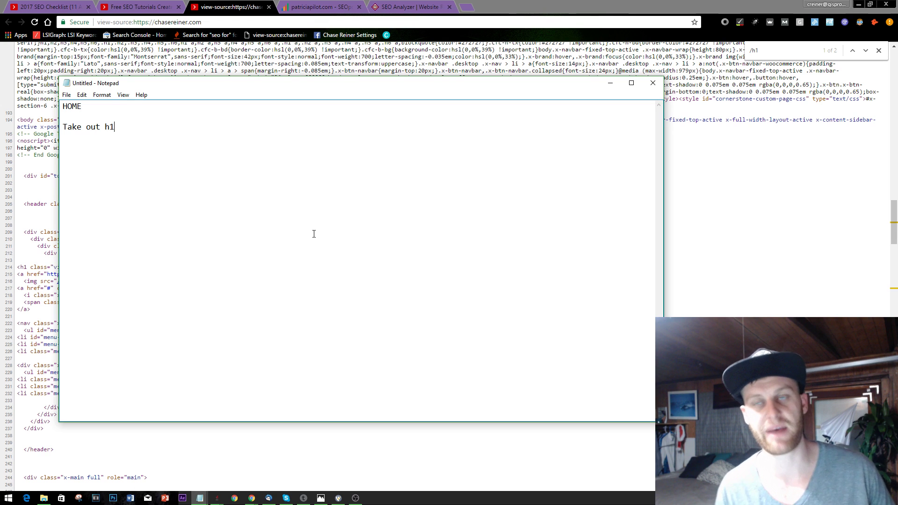
# Return to the browser, glance over the homepage and its source, and go back to the 2017 SEO checklist article
pyautogui.click(170, 2)
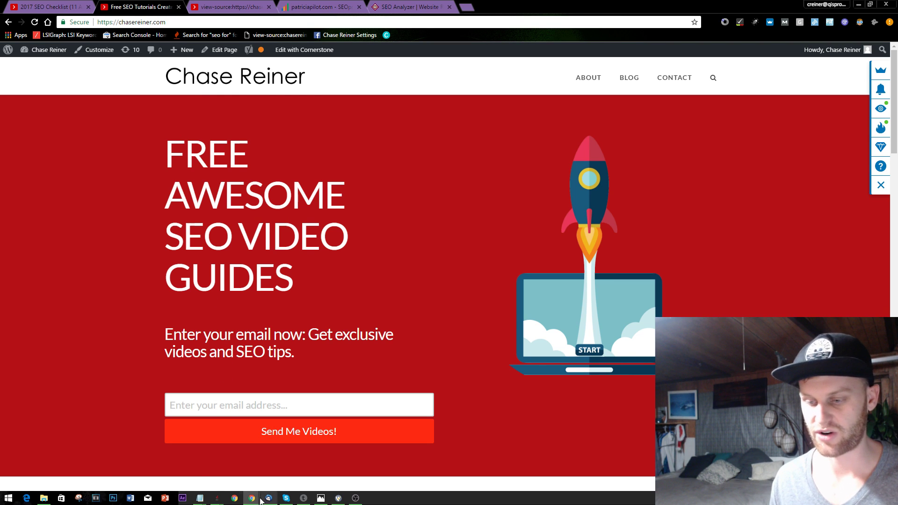
pyautogui.click(234, 4)
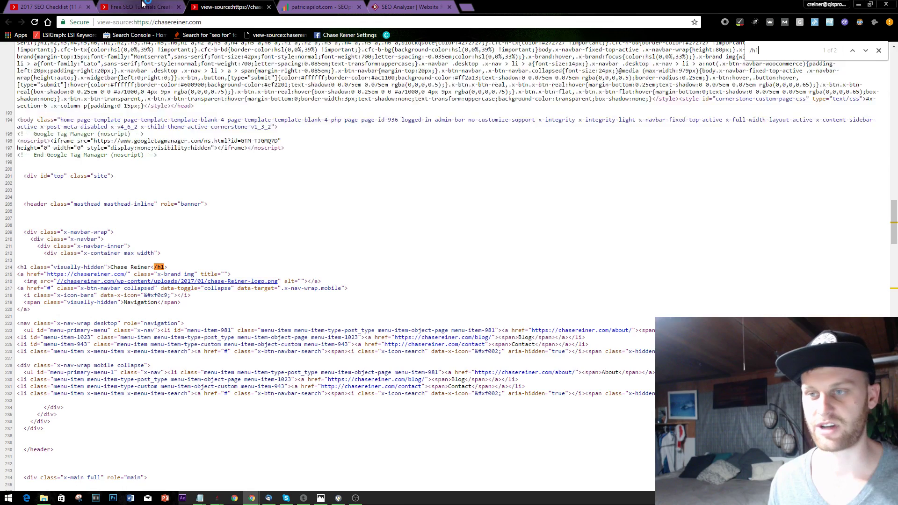
pyautogui.click(161, 4)
pyautogui.click(322, 4)
pyautogui.click(159, 6)
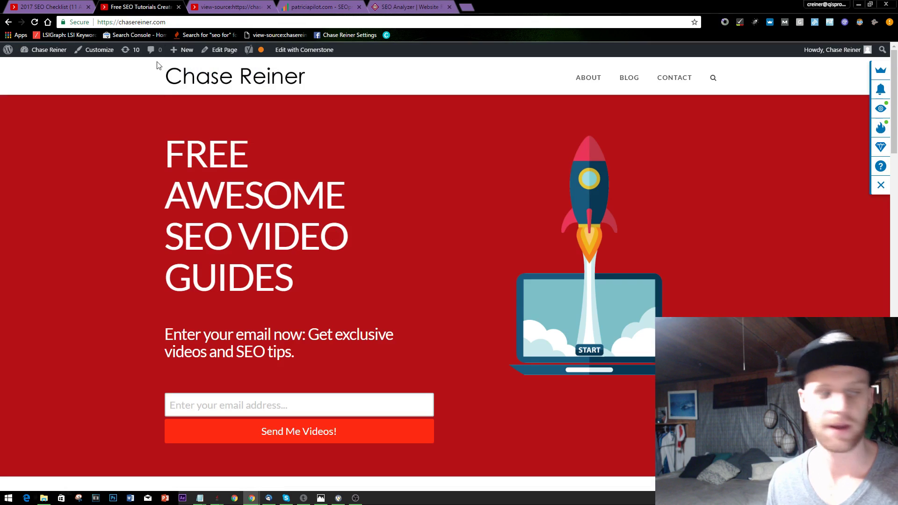
pyautogui.click(91, 6)
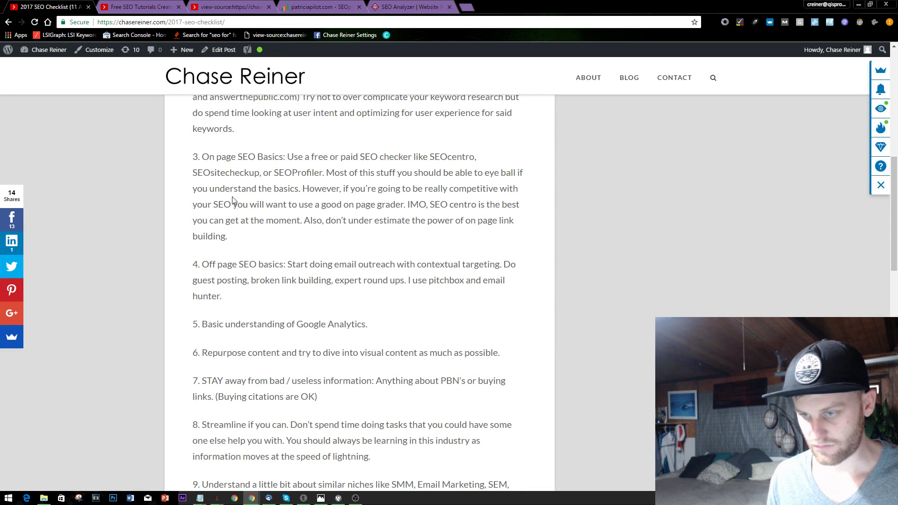
# Switch from the checklist article to the SEOCentro results and examine the Heading Tags list, including the second H1
pyautogui.click(323, 7)
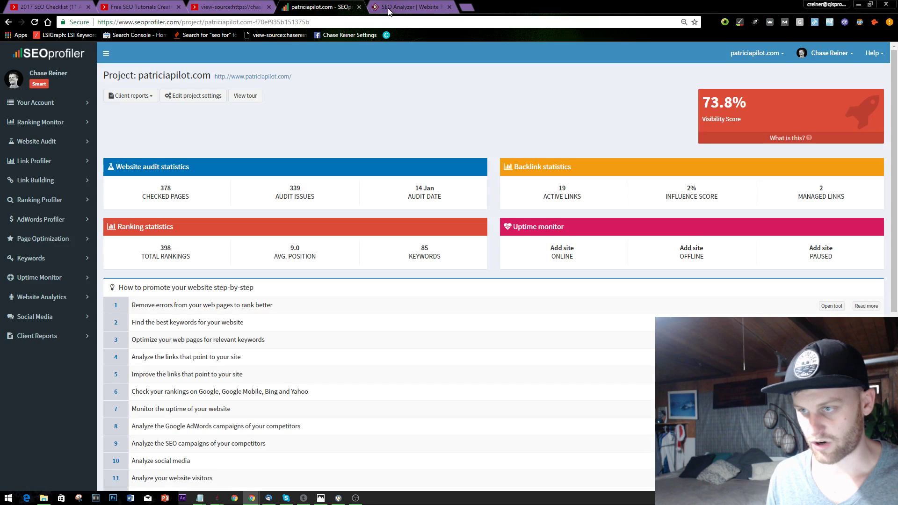
pyautogui.click(389, 6)
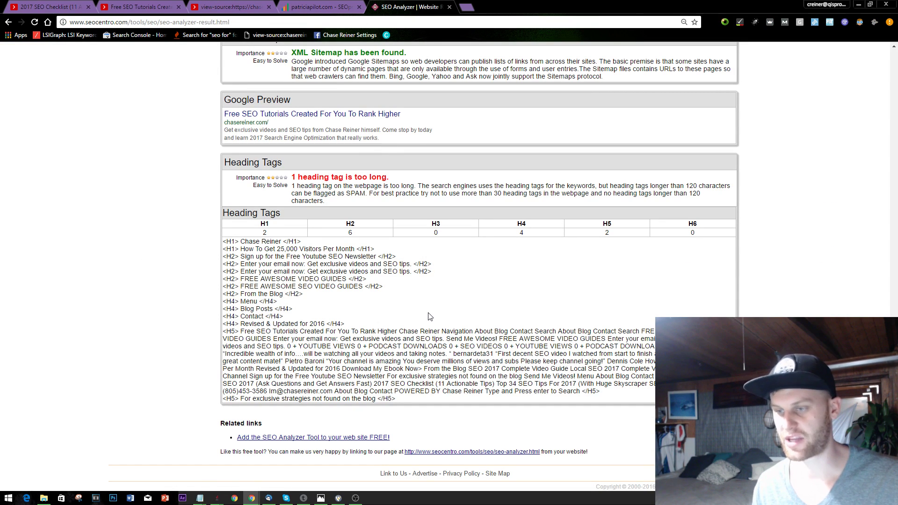
pyautogui.moveTo(328, 251); pyautogui.dragTo(366, 251)
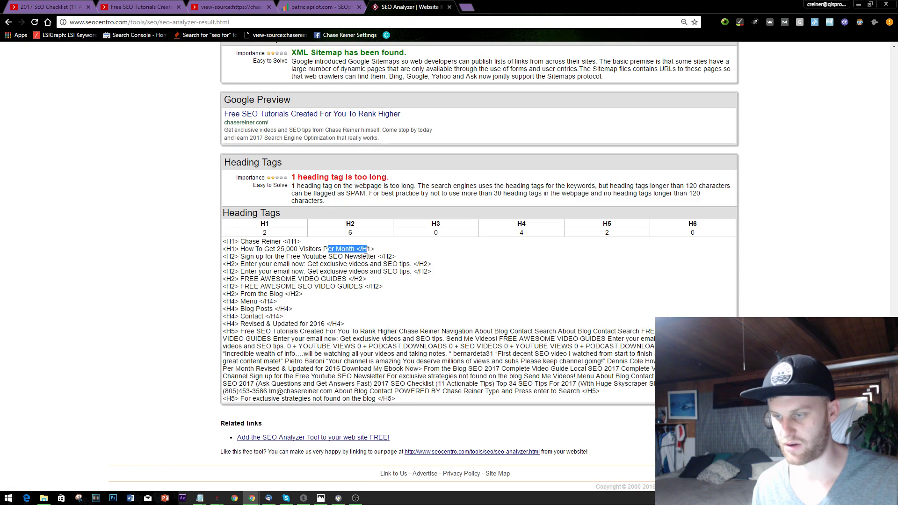
pyautogui.click(418, 329)
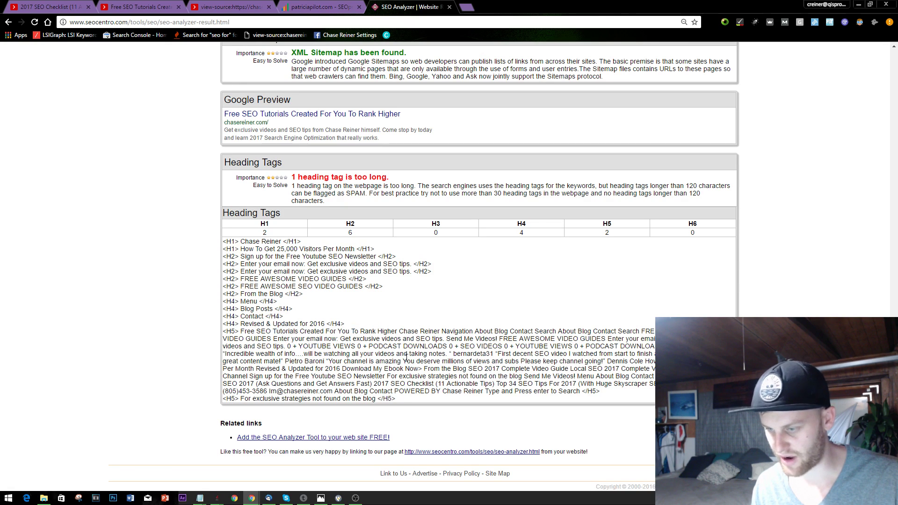
# Check the chasereiner.com homepage down to its footer for the listed headings, and return to the SEOCentro Heading Tags list
pyautogui.click(232, 6)
pyautogui.click(138, 7)
pyautogui.scroll(-20, 265, 252)
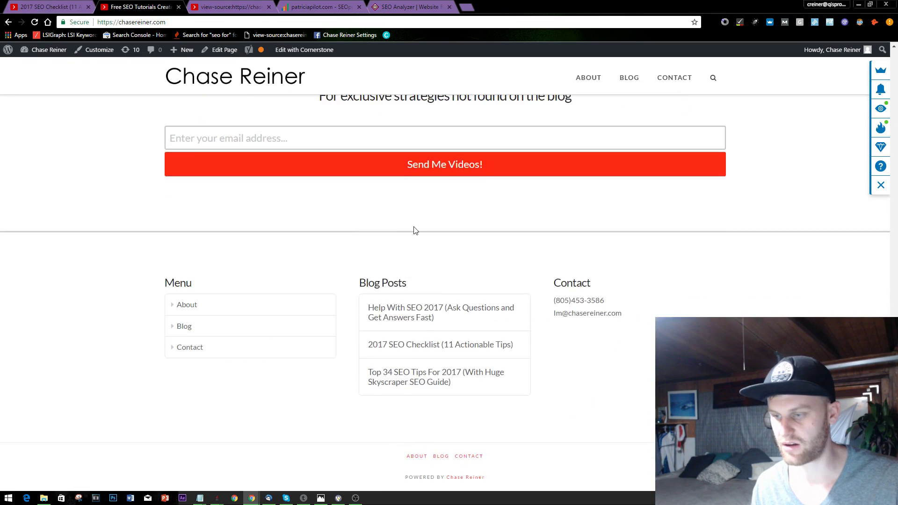
pyautogui.scroll(8, 415, 228)
pyautogui.hotkey('ctrl', 'Tab')
pyautogui.hotkey('ctrl', 'Tab')
pyautogui.hotkey('ctrl', 'Tab')
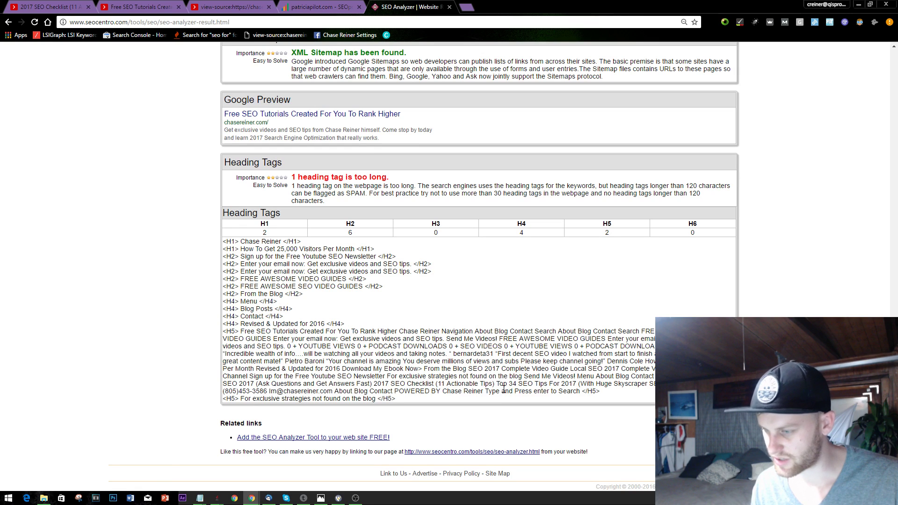
# Copy both H5 entries from the SEOCentro heading list into the HOME note, preceded by "get rid of", after a blank line
pyautogui.moveTo(415, 379); pyautogui.dragTo(224, 334)
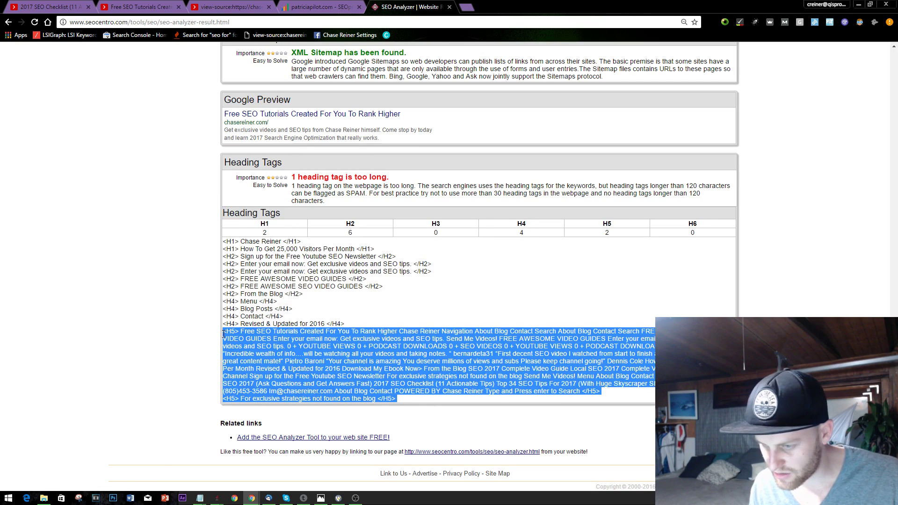
pyautogui.click(198, 497)
pyautogui.click(241, 451)
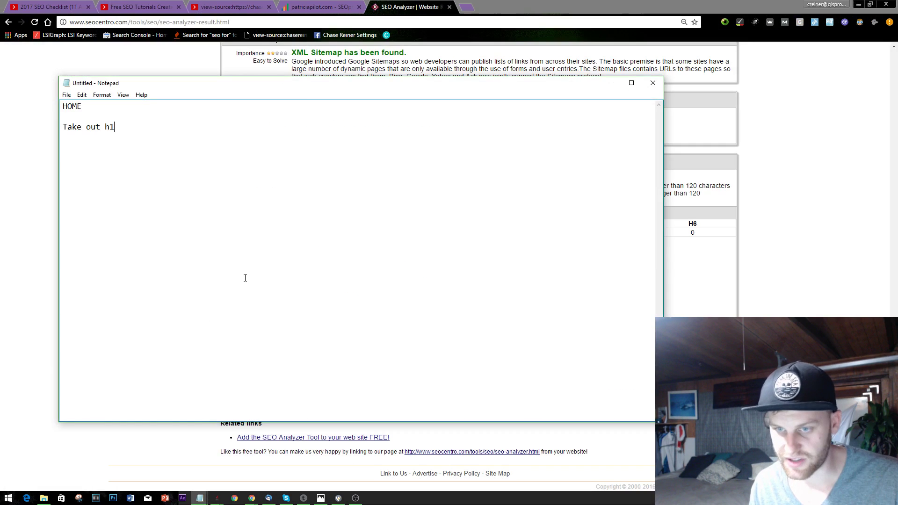
pyautogui.press('Return')
pyautogui.press('Return')
pyautogui.write('get rid o')
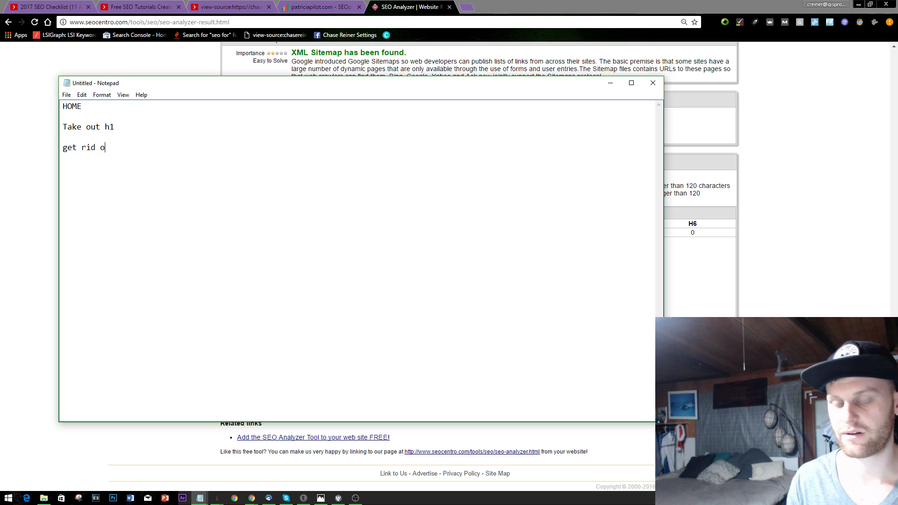
pyautogui.write('f')
pyautogui.hotkey('ctrl', 'v')
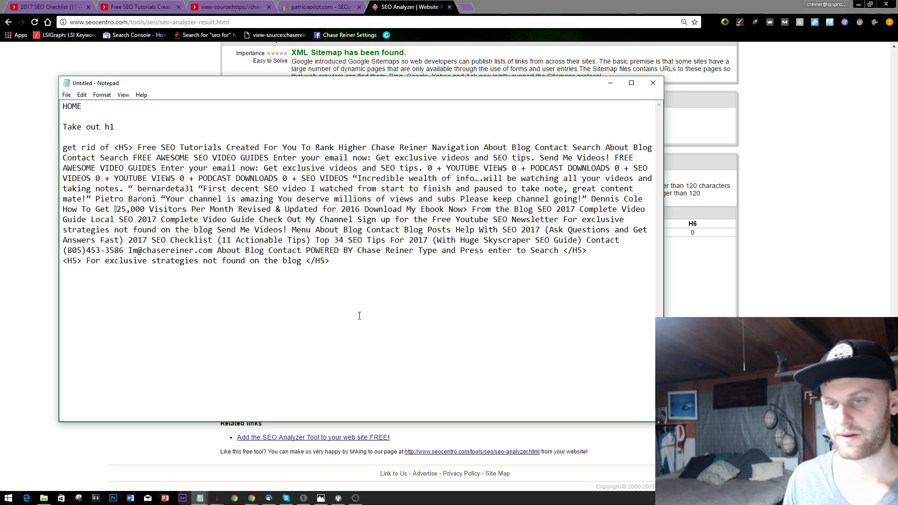
# Rewrite the note's title as "--- HOME ---" and add a blank line with a new line at the note's end
pyautogui.moveTo(96, 108); pyautogui.dragTo(51, 111)
pyautogui.click(98, 127)
pyautogui.click(68, 108)
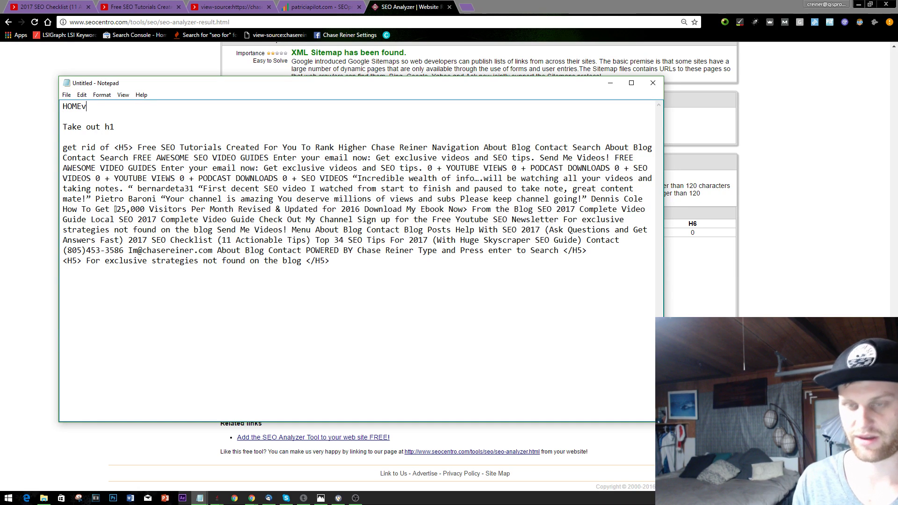
pyautogui.write('---')
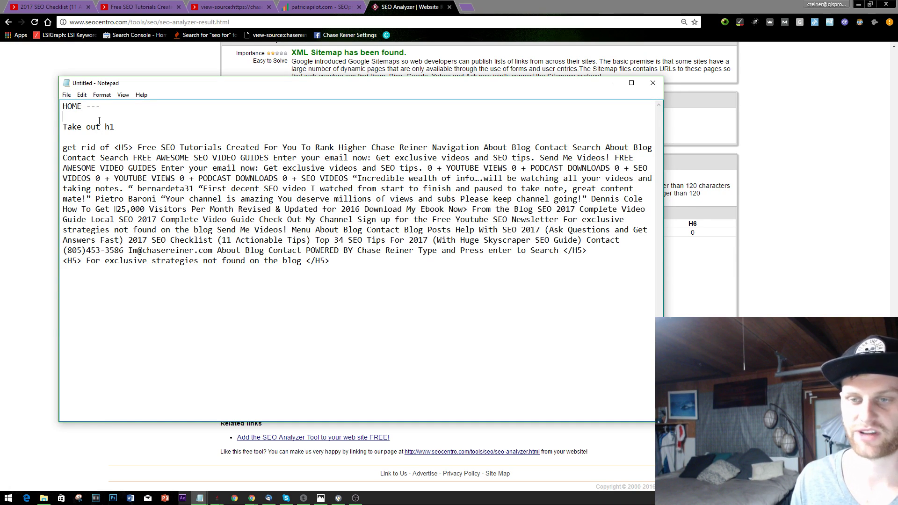
pyautogui.hotkey('shift', 'Up')
pyautogui.press('Left')
pyautogui.write('---')
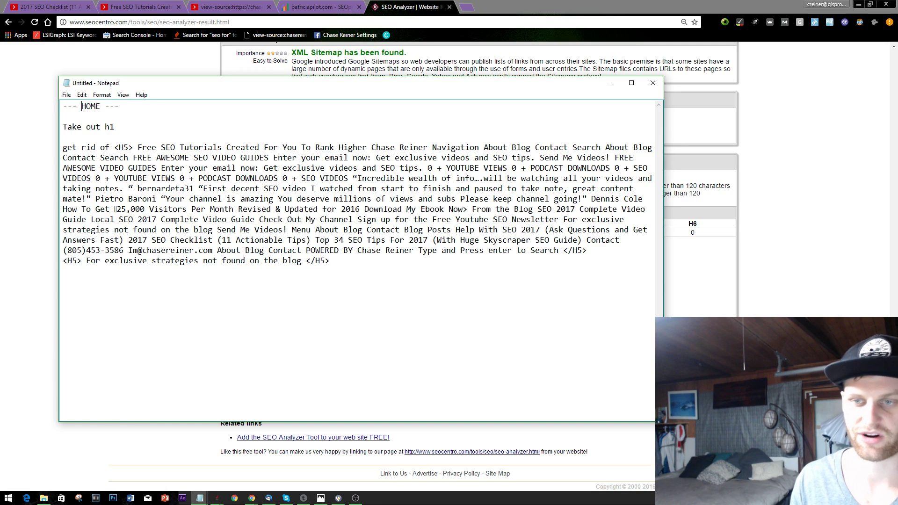
pyautogui.click(374, 273)
pyautogui.press('Return')
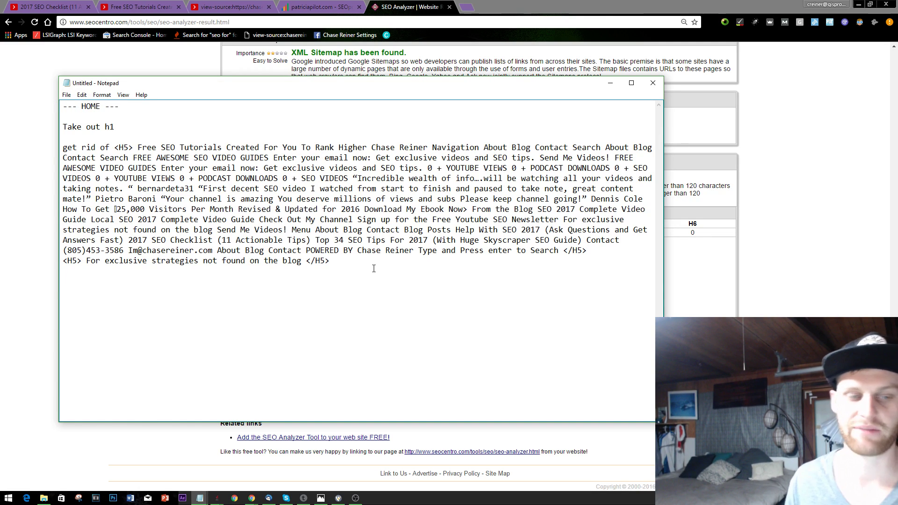
# Return to the SEOCentro results, open the Content report, and examine the frames, content amount and content size findings
pyautogui.click(351, 3)
pyautogui.click(438, 5)
pyautogui.scroll(8, 383, 225)
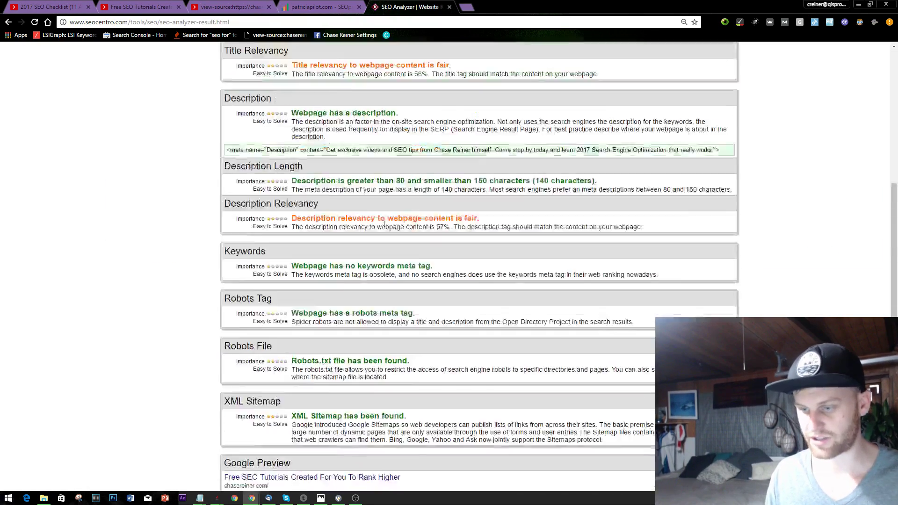
pyautogui.scroll(8, 383, 225)
pyautogui.click(277, 276)
pyautogui.scroll(-3, 387, 215)
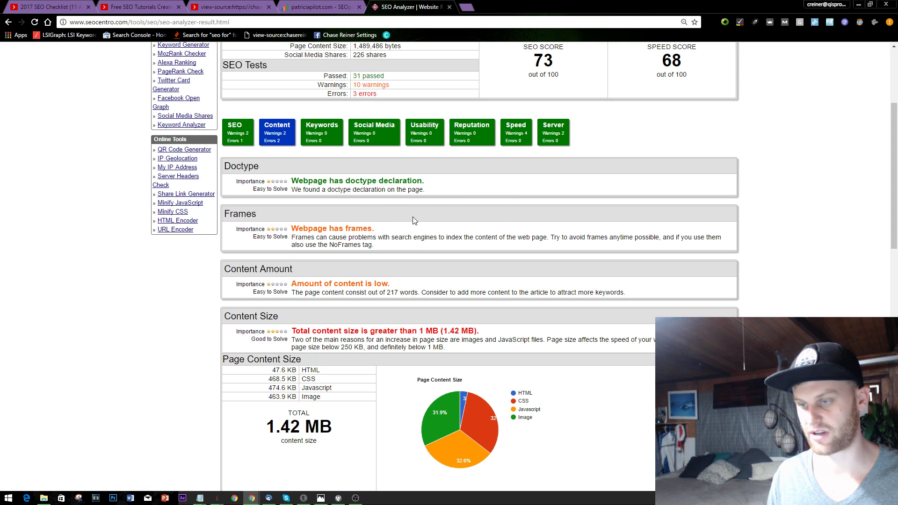
pyautogui.scroll(-2, 413, 220)
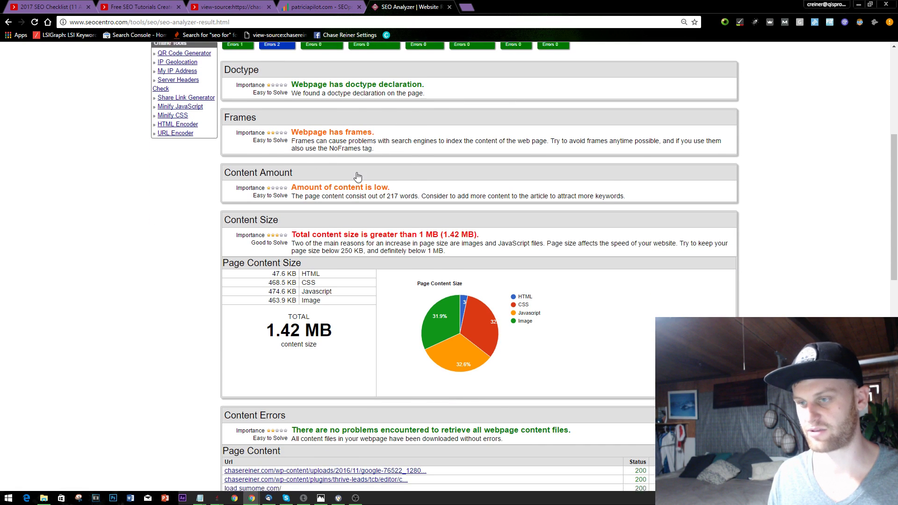
pyautogui.scroll(-1, 358, 176)
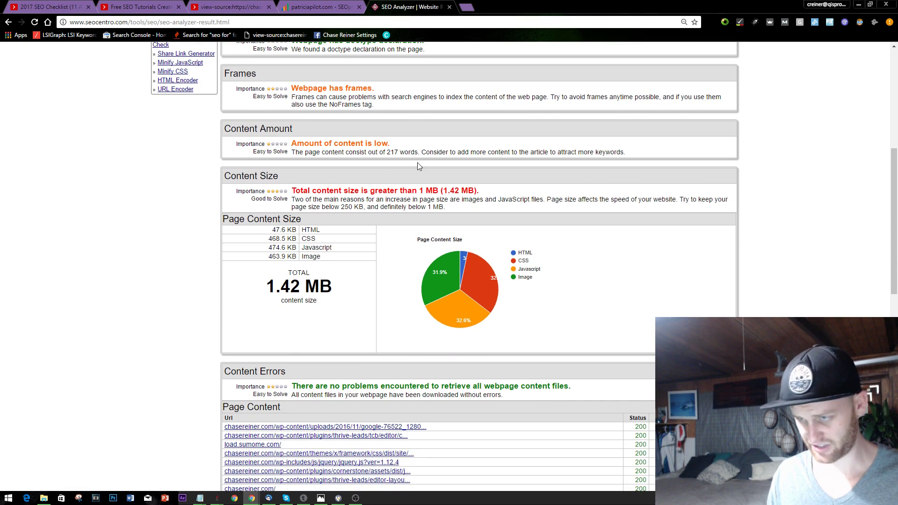
pyautogui.scroll(-2, 417, 163)
# Look through the chasereiner.com homepage from hero section to blog and newsletter areas to judge its amount of content against the SEOCentro report
pyautogui.click(230, 7)
pyautogui.click(138, 7)
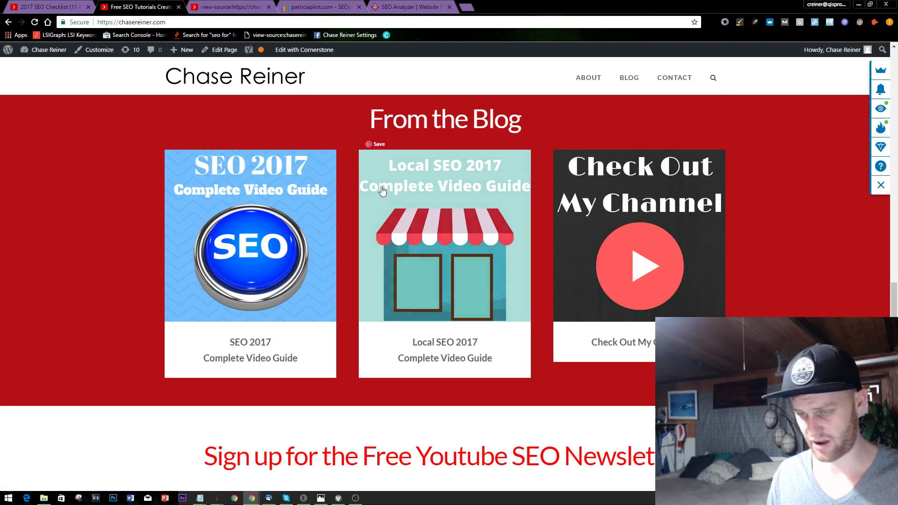
pyautogui.scroll(-6, 501, 225)
pyautogui.scroll(20, 510, 198)
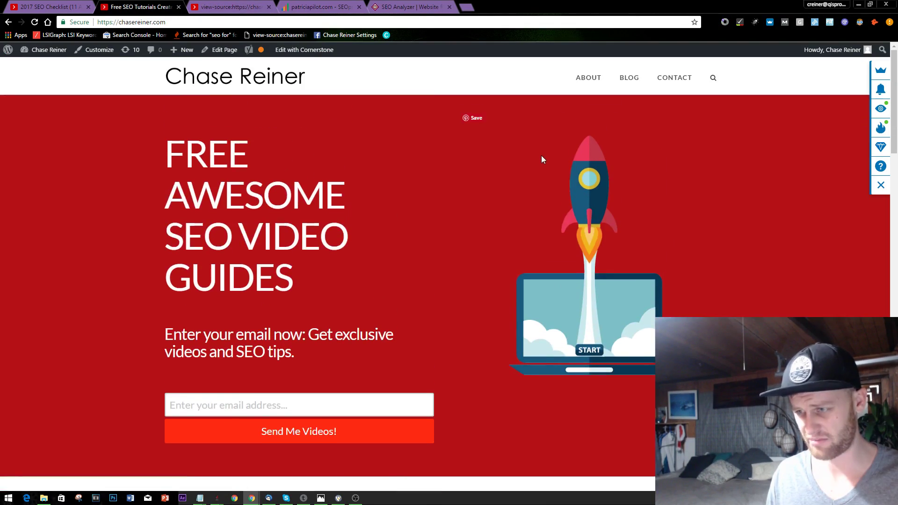
pyautogui.click(323, 7)
pyautogui.hotkey('ctrl', 'Tab')
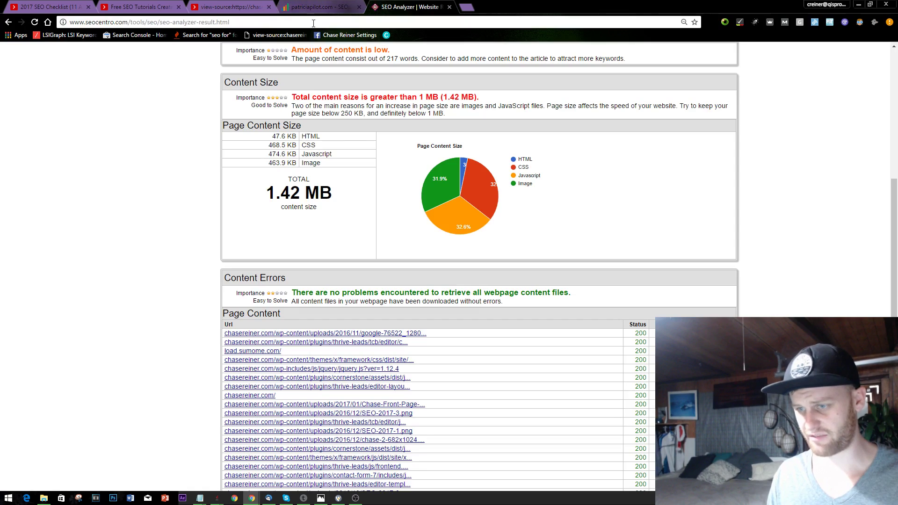
pyautogui.click(138, 7)
pyautogui.scroll(-4, 304, 173)
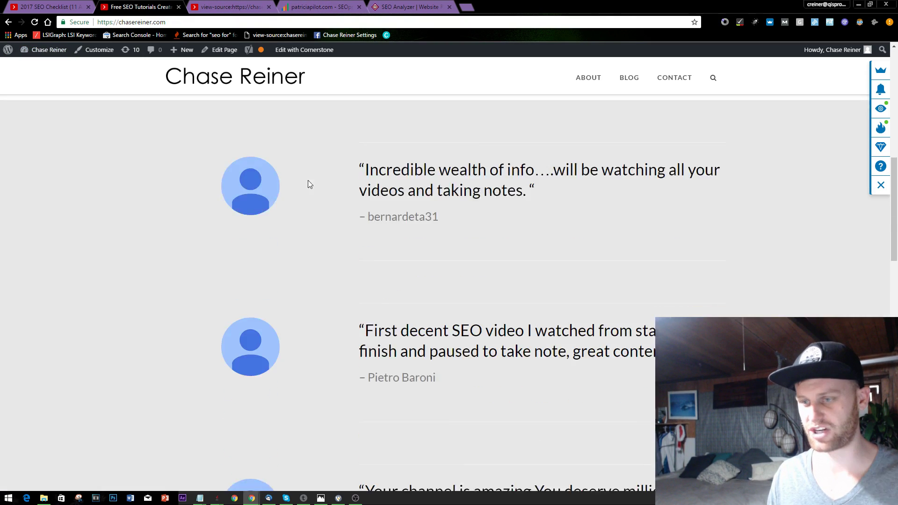
pyautogui.scroll(-8, 309, 183)
pyautogui.scroll(12, 323, 192)
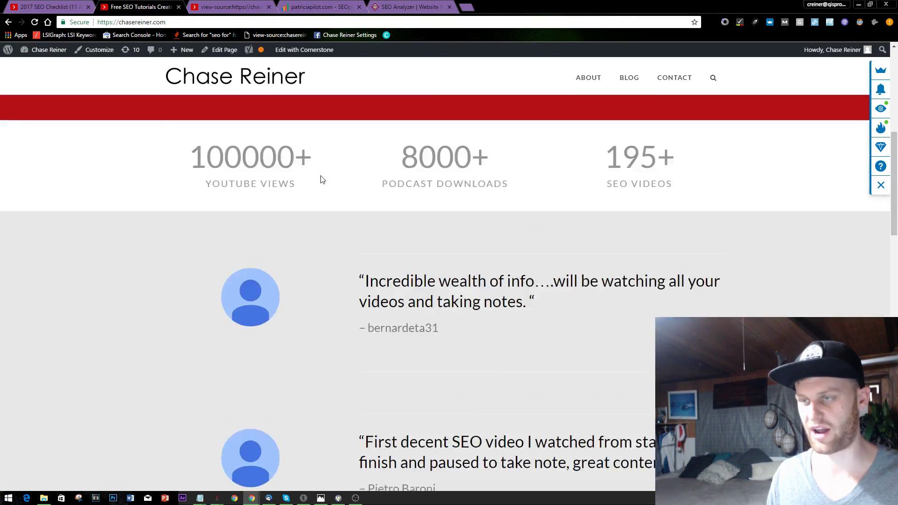
pyautogui.scroll(5, 323, 180)
# Copy the Images Alt Attributes finding "4 images has no alt attribute." from the SEOCentro Content report to the end of the HOME note
pyautogui.click(409, 7)
pyautogui.scroll(-5, 416, 331)
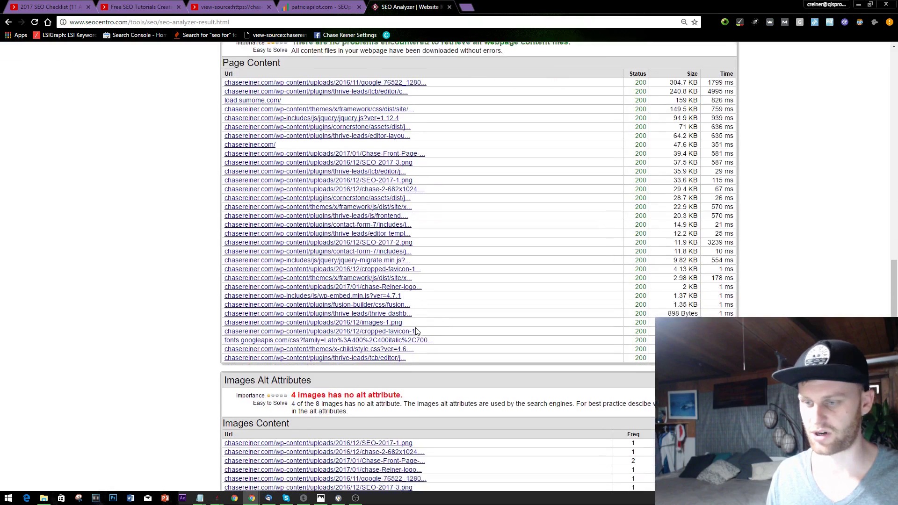
pyautogui.scroll(-5, 416, 331)
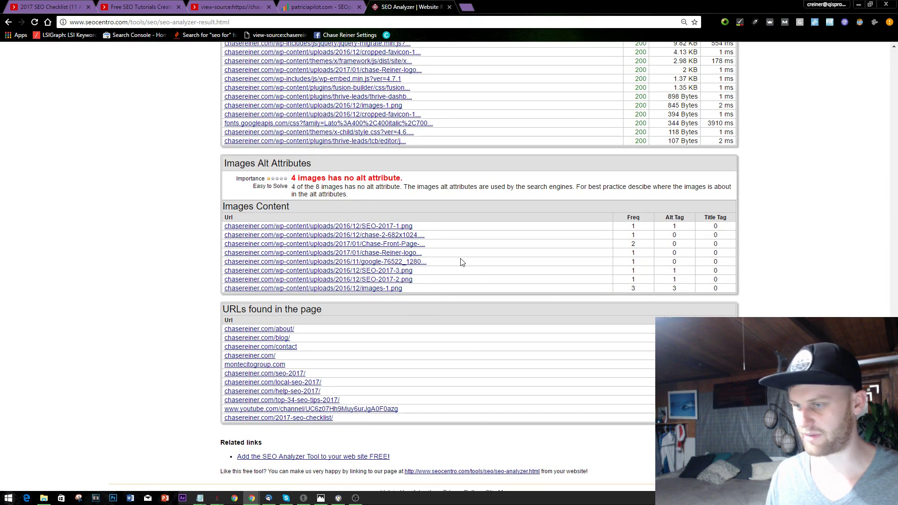
pyautogui.scroll(-1, 461, 262)
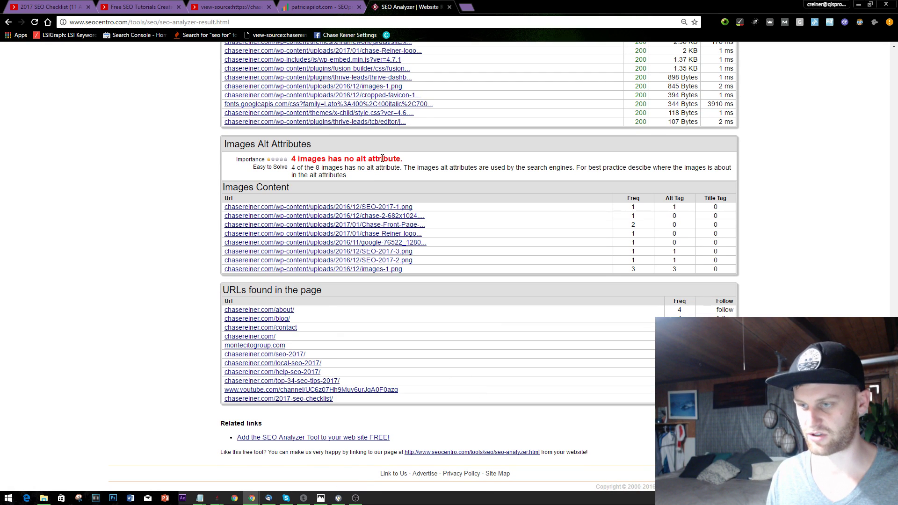
pyautogui.moveTo(374, 164); pyautogui.dragTo(304, 157)
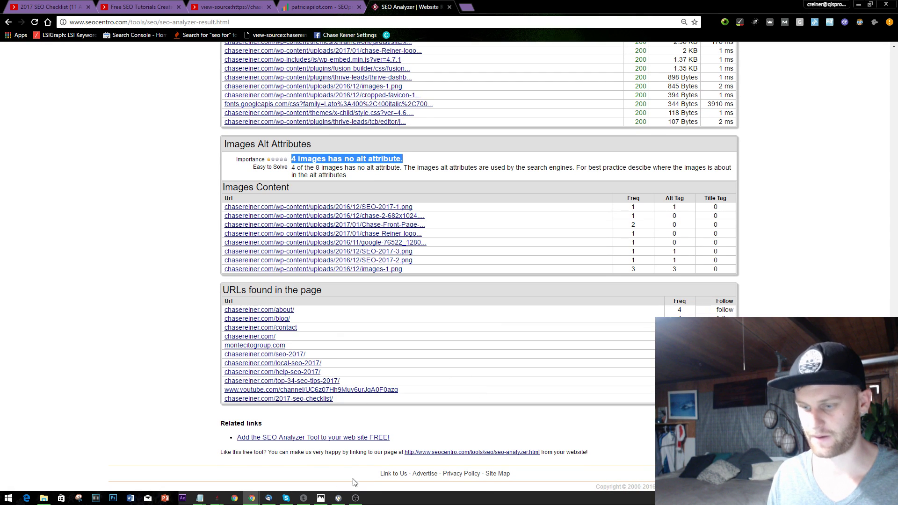
pyautogui.moveTo(195, 500)
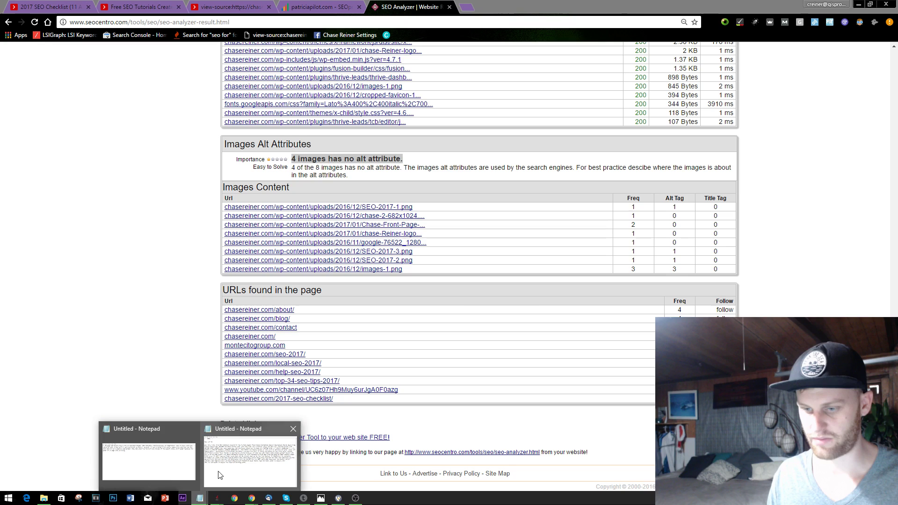
pyautogui.click(156, 465)
pyautogui.click(730, 258)
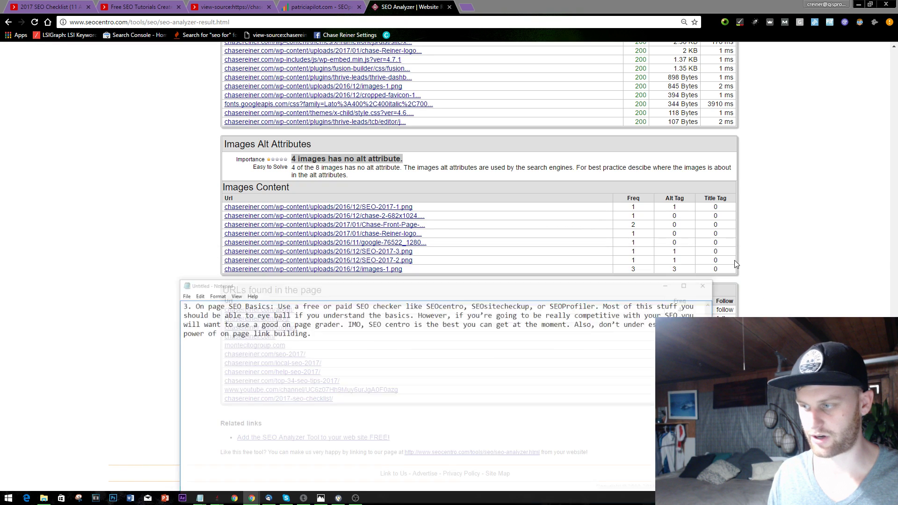
pyautogui.moveTo(200, 498)
pyautogui.click(253, 463)
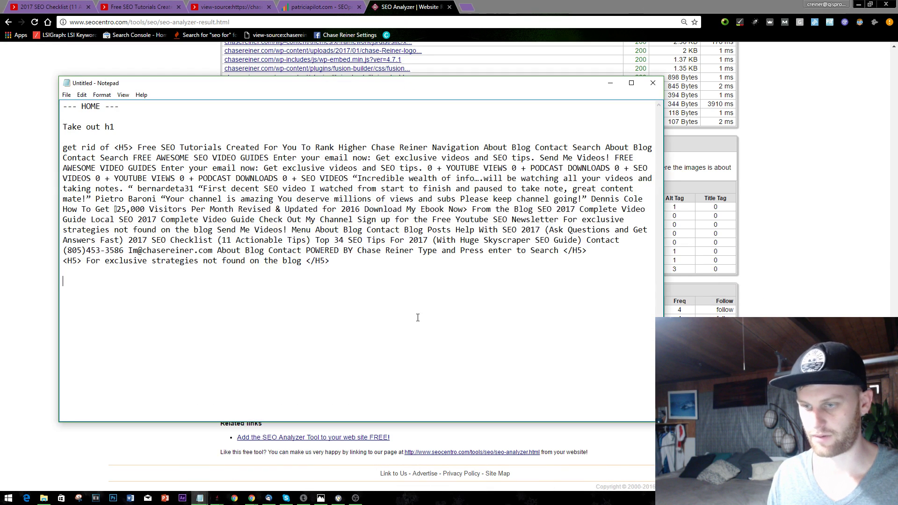
pyautogui.write('4 images has no alt attribute.')
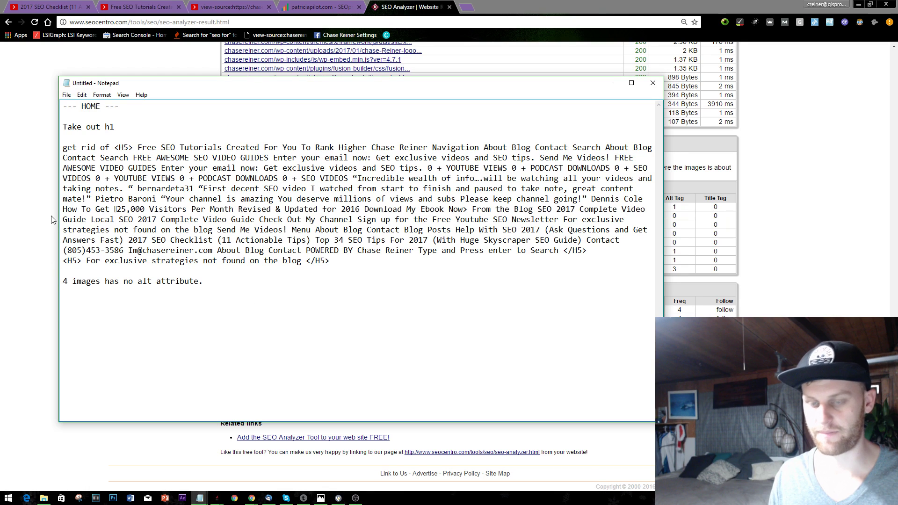
# Put an asterisk and a space before each of the three items in the HOME note
pyautogui.click(64, 125)
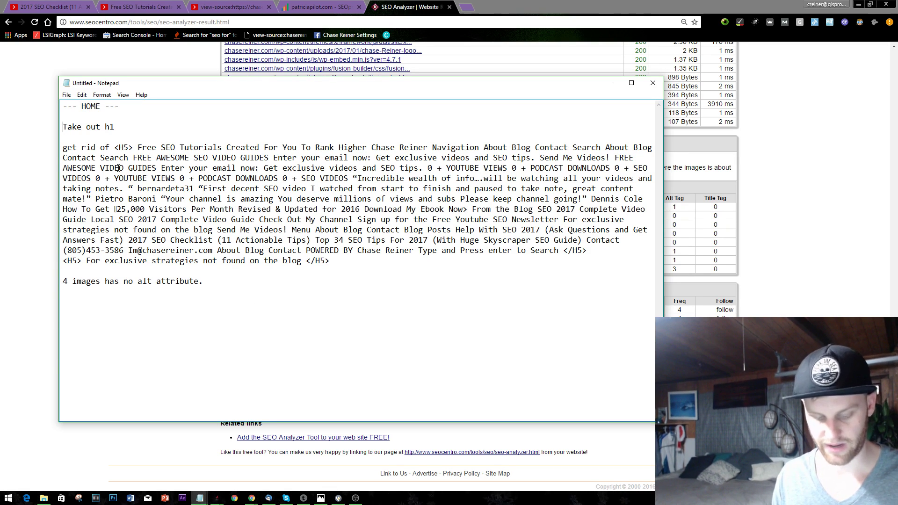
pyautogui.write('@')
pyautogui.press('BackSpace')
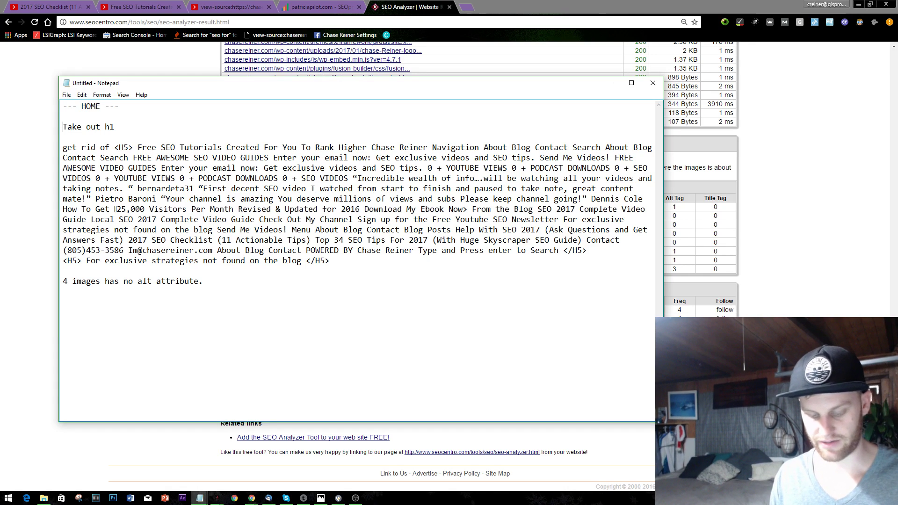
pyautogui.write('*')
pyautogui.click(63, 147)
pyautogui.write('*')
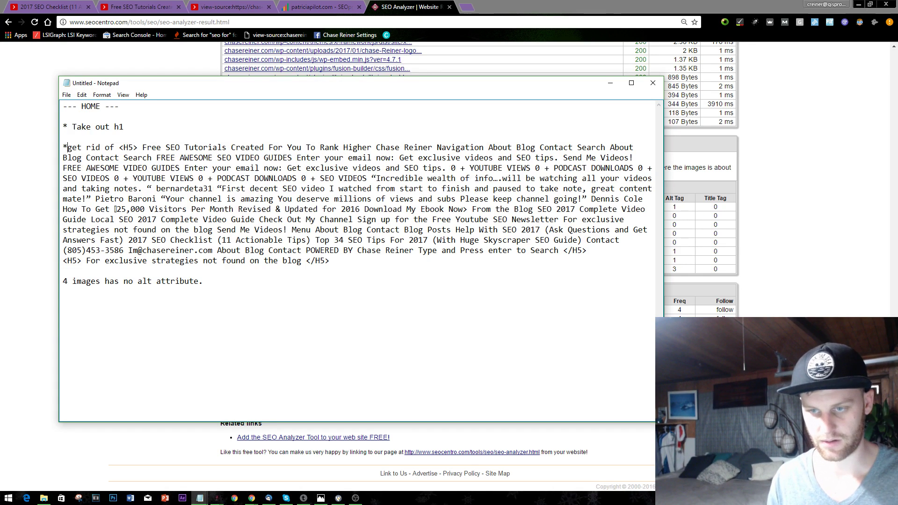
pyautogui.moveTo(133, 282); pyautogui.dragTo(32, 284)
pyautogui.press('Left')
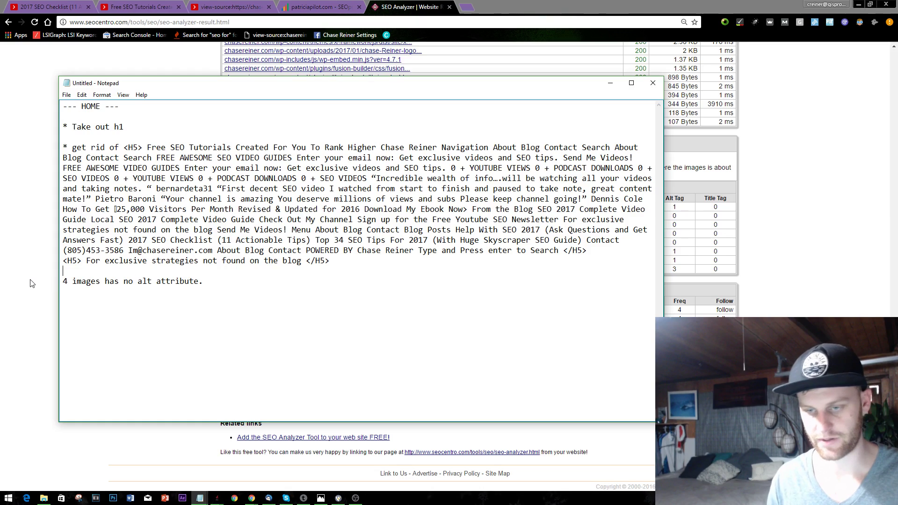
pyautogui.write('*')
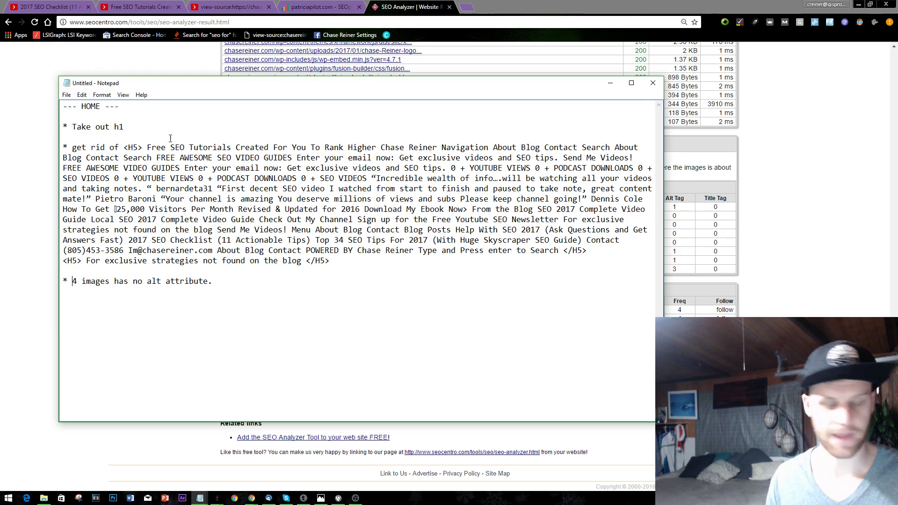
# Open the Keywords report in the SEOCentro results to check the top keywords, and go back to the chasereiner.com homepage
pyautogui.click(34, 96)
pyautogui.scroll(20, 279, 164)
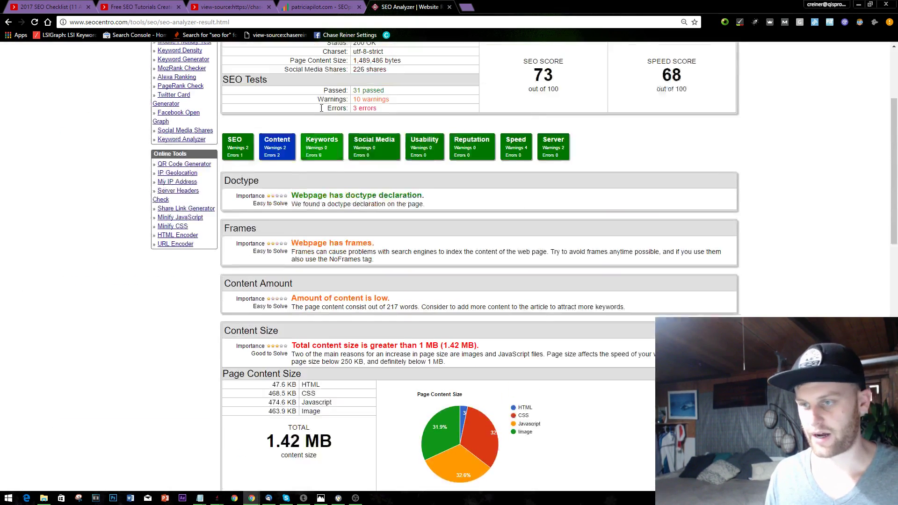
pyautogui.click(310, 162)
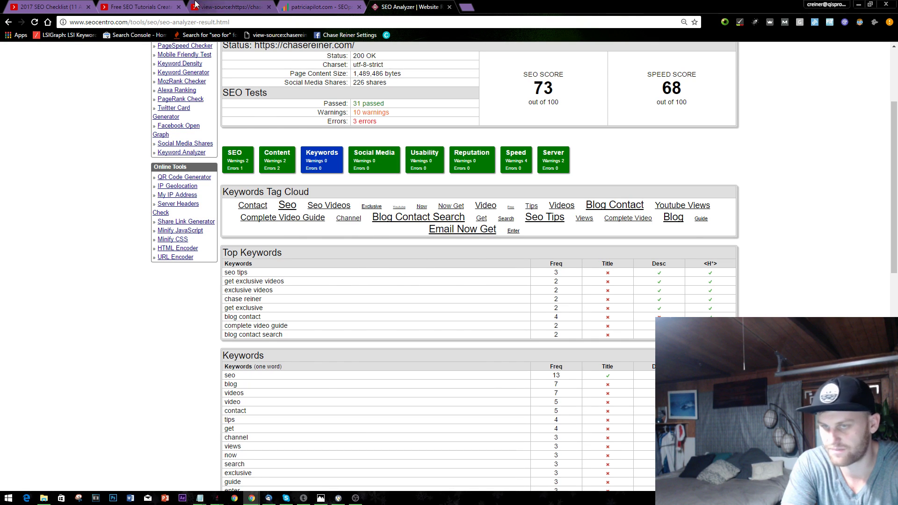
pyautogui.hotkey('ctrl', 'shift', 'Tab')
pyautogui.hotkey('ctrl', 'shift', 'Tab')
pyautogui.hotkey('ctrl', 'shift', 'Tab')
pyautogui.scroll(1, 355, 266)
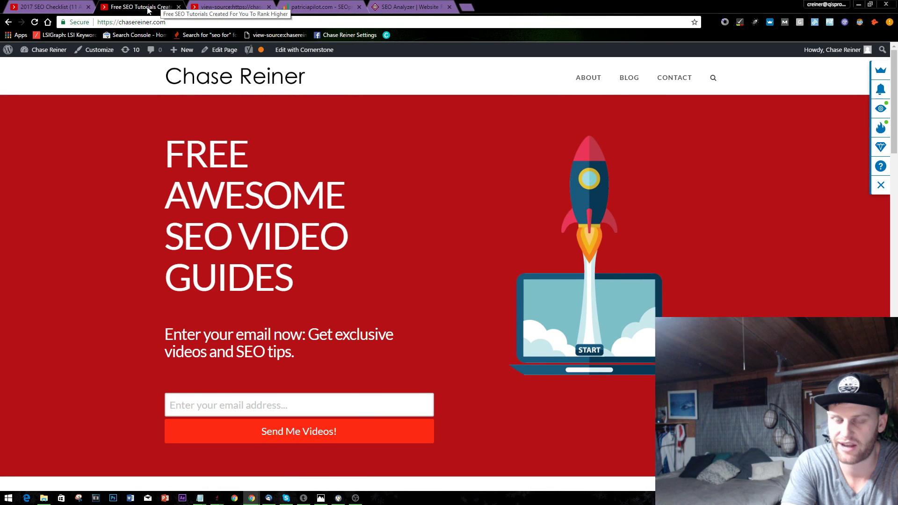
pyautogui.click(179, 19)
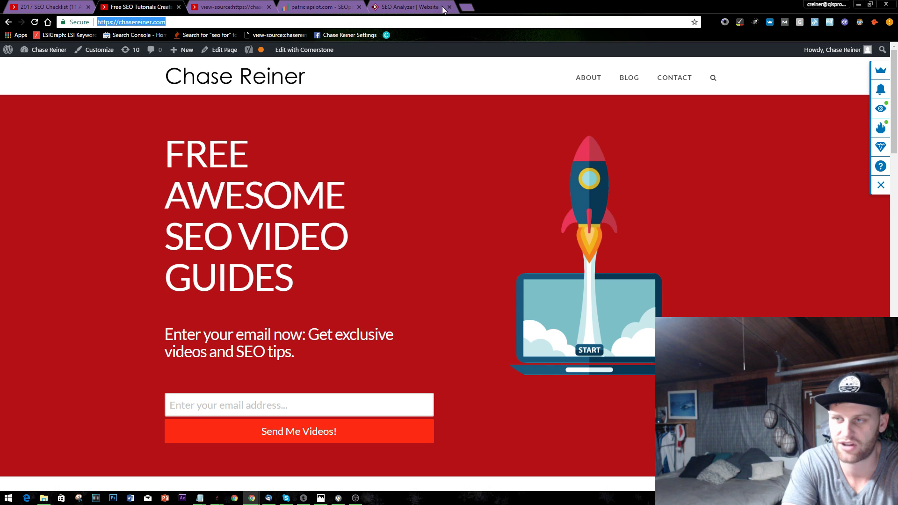
# Search Google for "search console" in a new tab and open Google Search Console
pyautogui.click(466, 5)
pyautogui.write('sea')
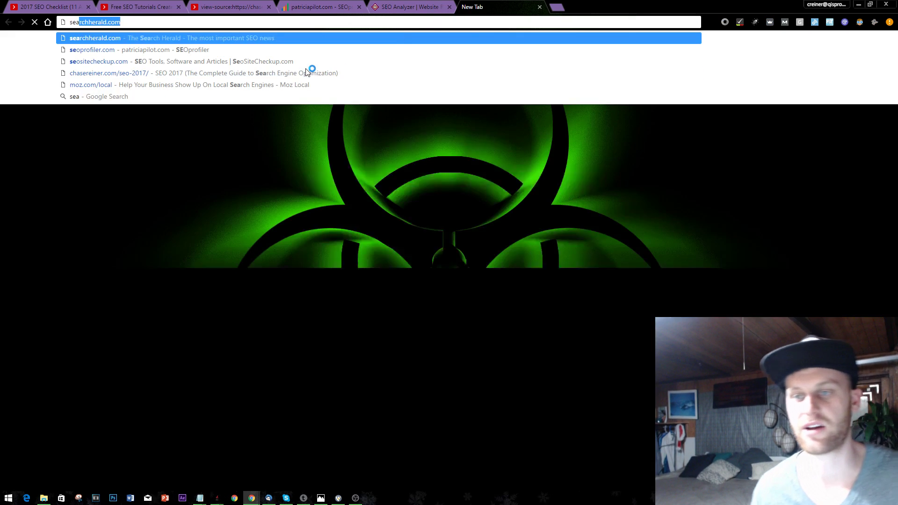
pyautogui.write('rch conso')
pyautogui.press('Return')
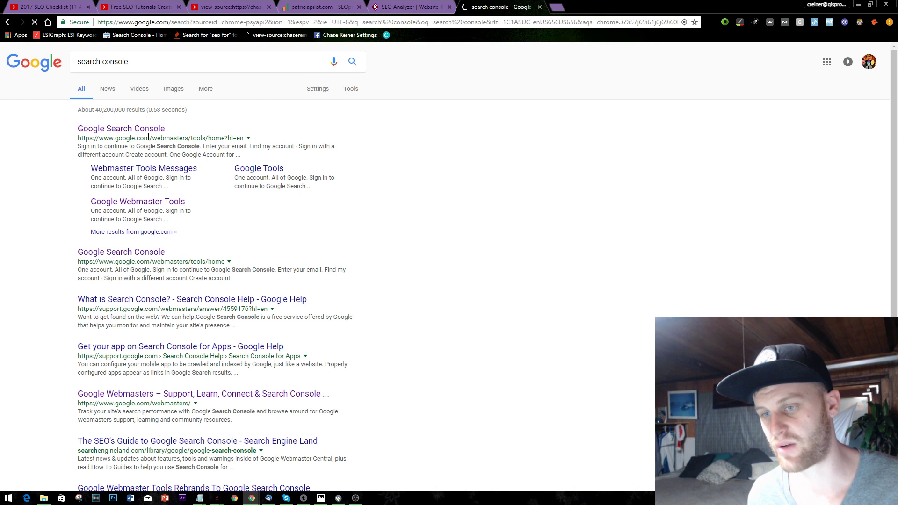
pyautogui.click(150, 137)
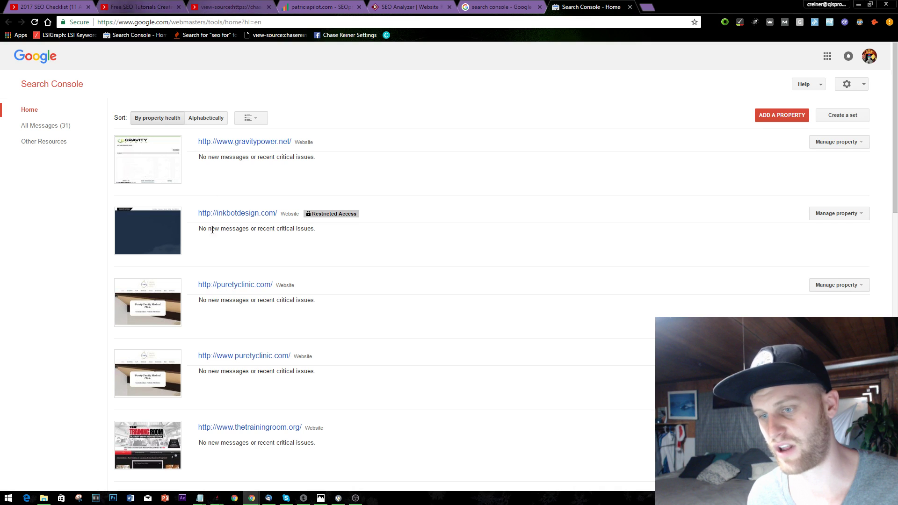
pyautogui.scroll(-4, 208, 279)
pyautogui.scroll(-4, 208, 279)
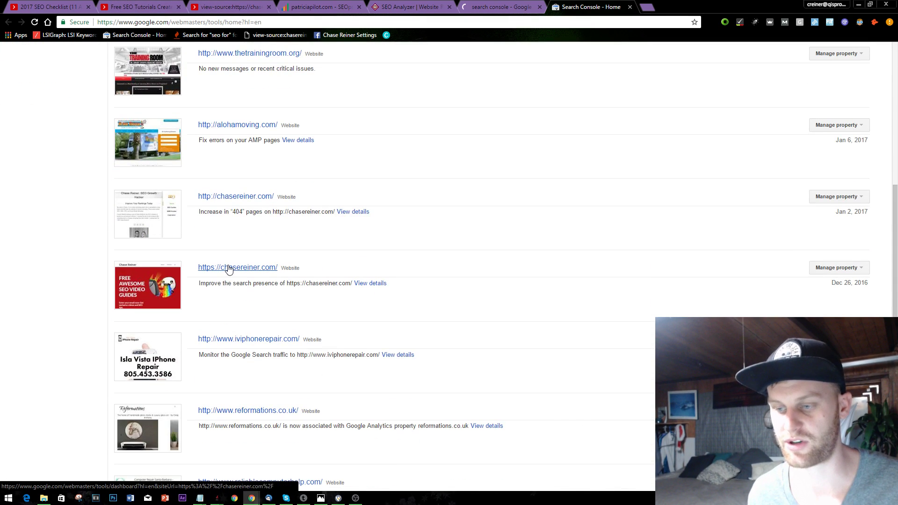
pyautogui.click(229, 271)
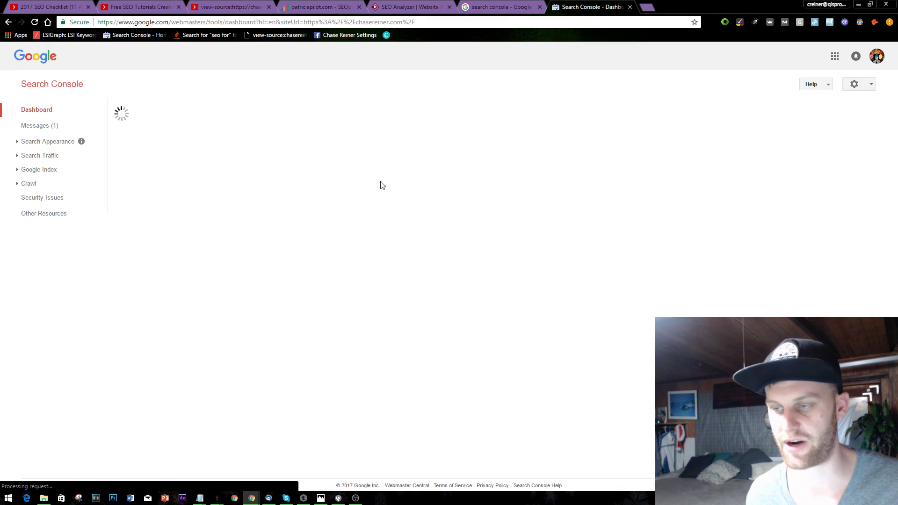
pyautogui.click(405, 199)
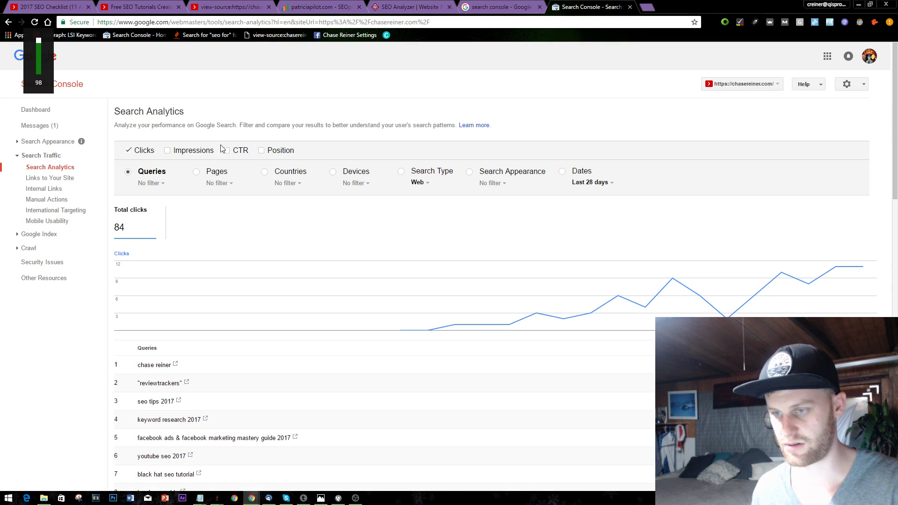
# Add Impressions, CTR and Position to the Clicks metric shown in Search Analytics
pyautogui.click(207, 151)
pyautogui.click(238, 151)
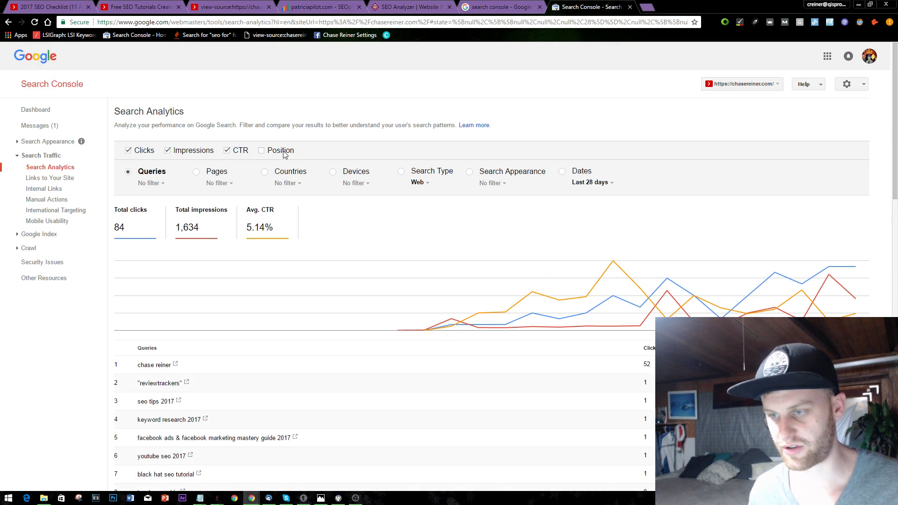
pyautogui.click(279, 151)
pyautogui.scroll(-1, 232, 179)
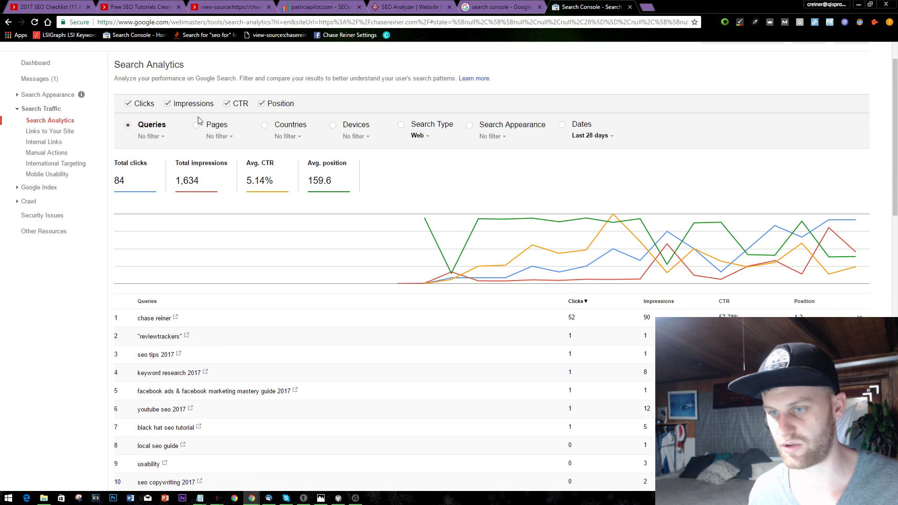
# Filter Search Analytics to the homepage "/", and drill into the top query for that page
pyautogui.click(218, 134)
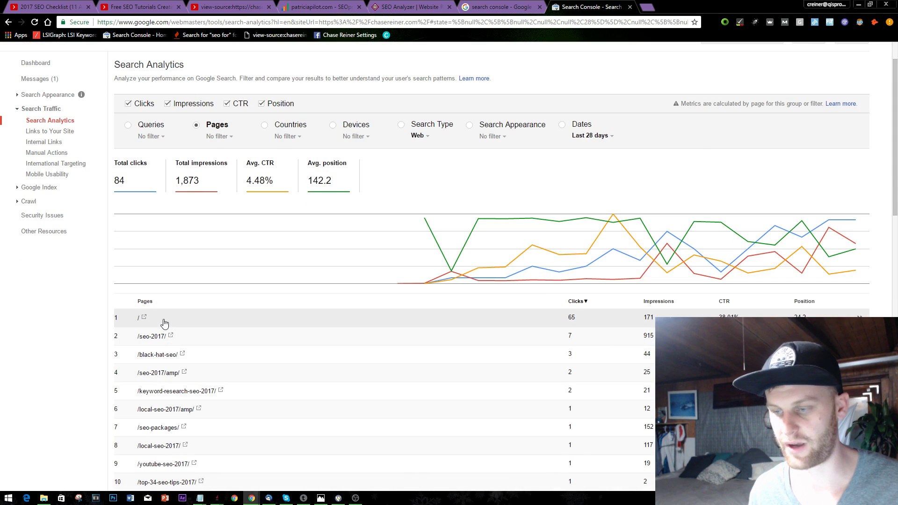
pyautogui.click(168, 319)
pyautogui.click(151, 172)
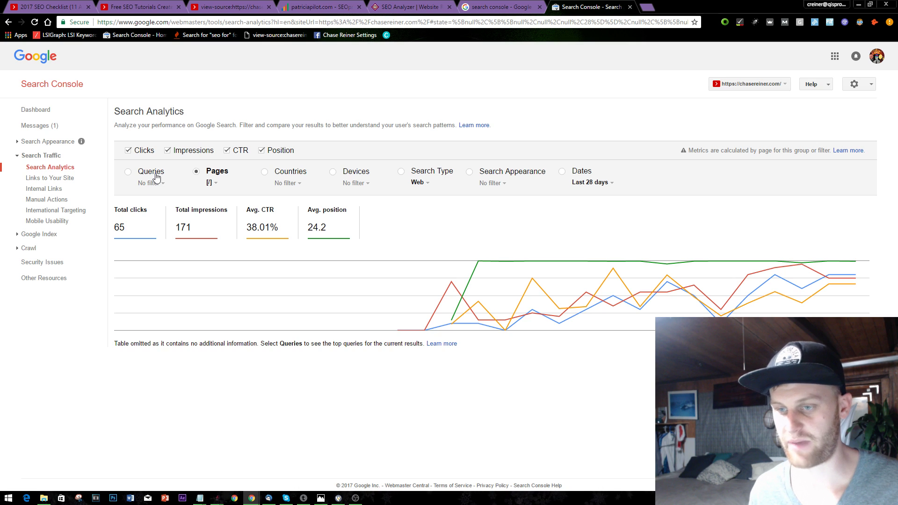
pyautogui.scroll(-1, 283, 347)
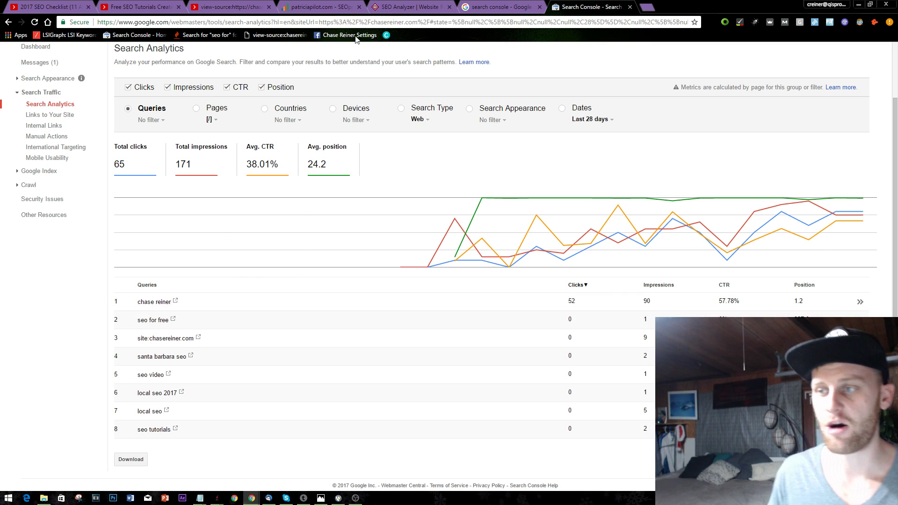
pyautogui.doubleClick(136, 303)
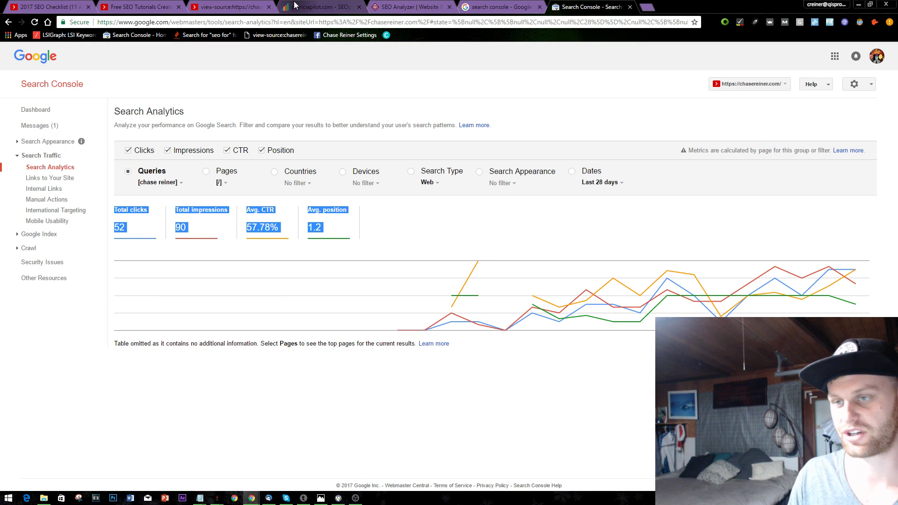
# Switch to the HOME note in Notepad and add a bulleted item asking for the site owner's name "somewhere in title"
pyautogui.hotkey('alt', 'Tab')
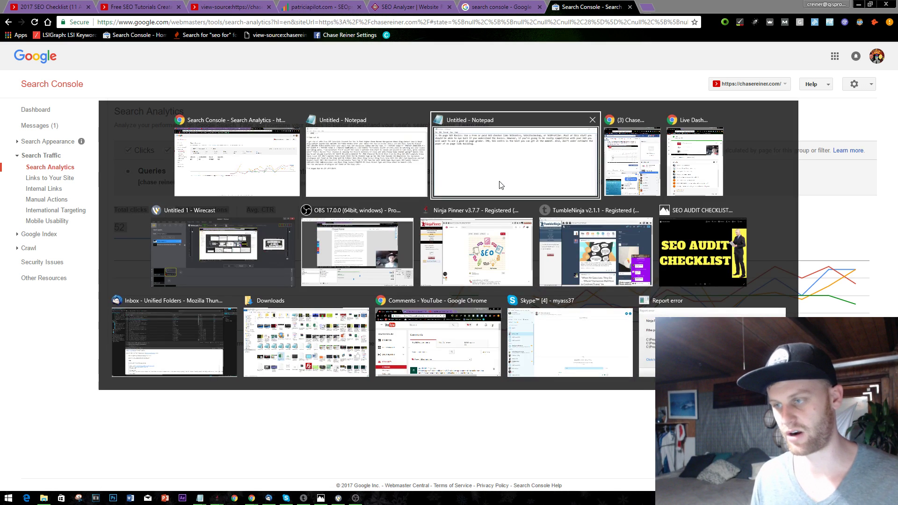
pyautogui.hotkey('alt', 'Tab')
pyautogui.press('Tab')
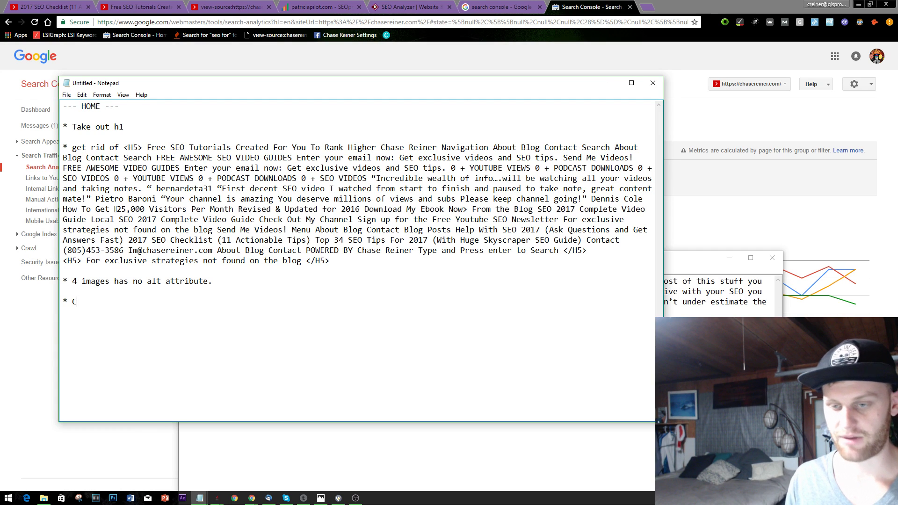
pyautogui.write('hase Reiner some')
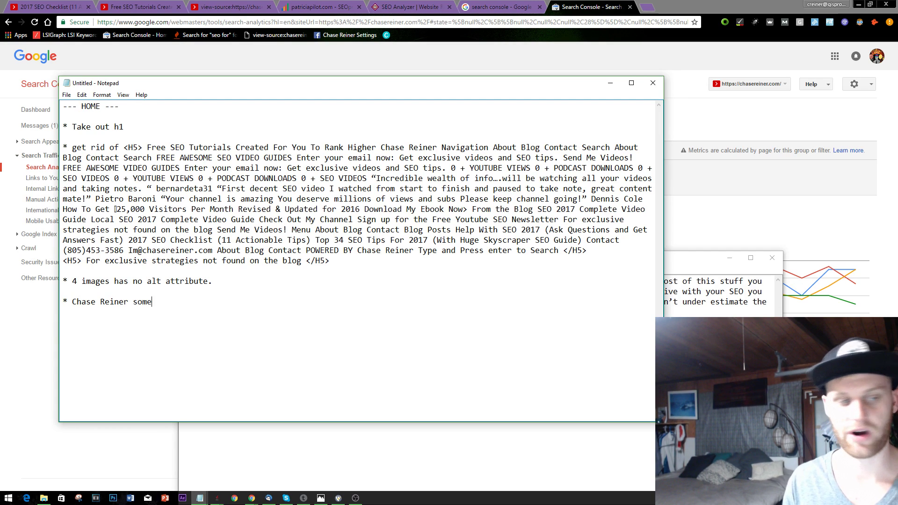
pyautogui.write('where in title')
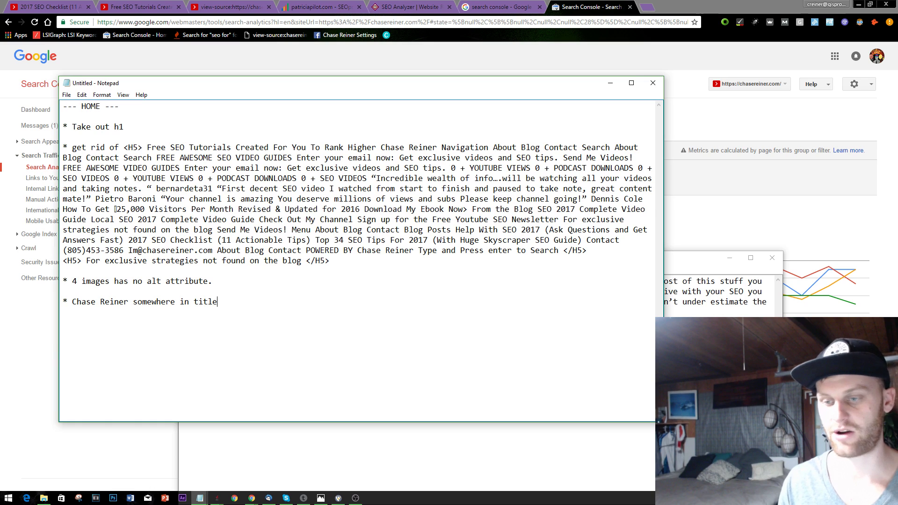
# Return to the chasereiner.com homepage and examine its hero section, email signup form, statistics and testimonials
pyautogui.click(292, 5)
pyautogui.click(238, 7)
pyautogui.click(162, 8)
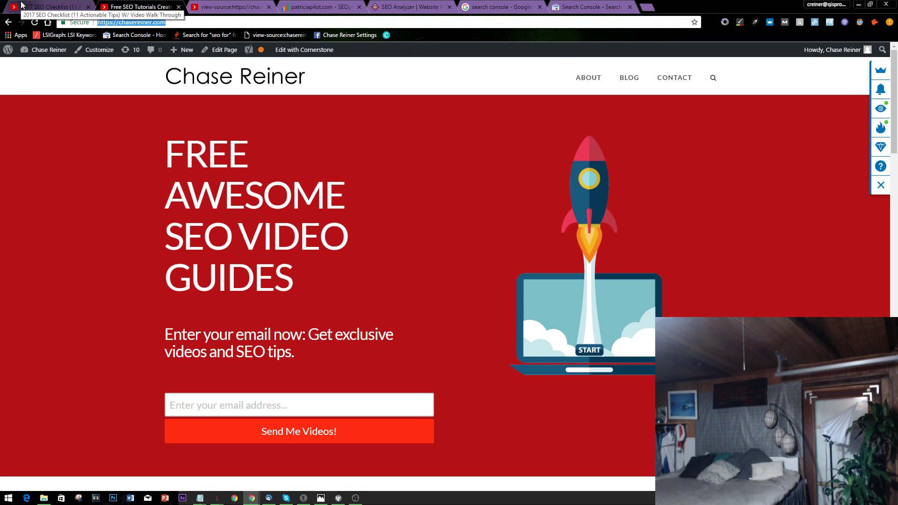
pyautogui.scroll(-2, 94, 207)
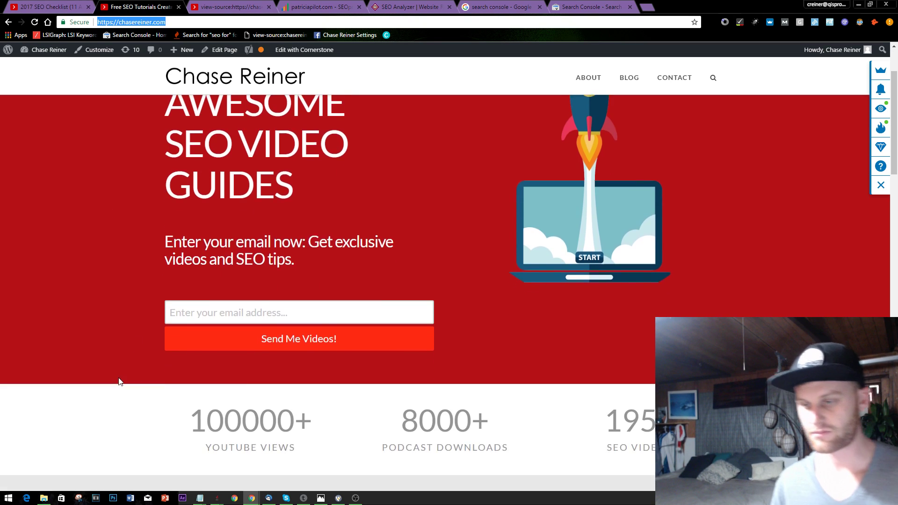
pyautogui.scroll(2, 119, 382)
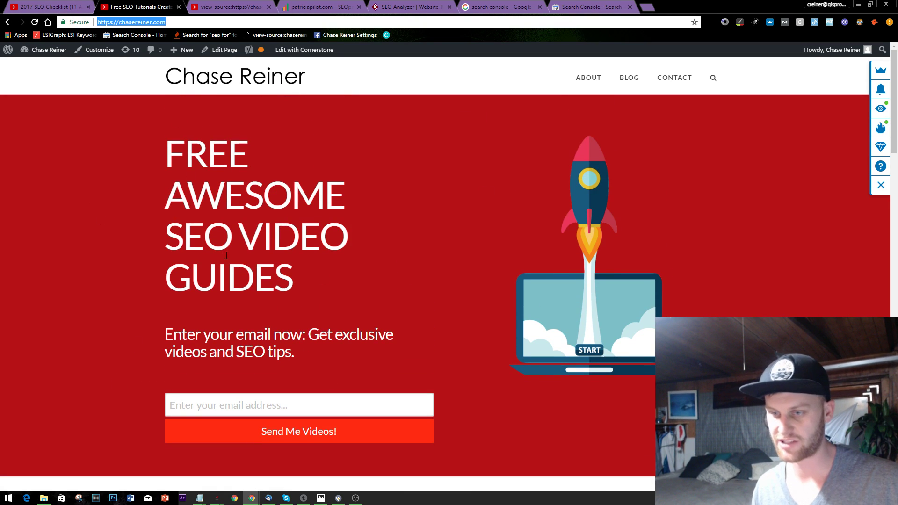
pyautogui.scroll(-1, 281, 346)
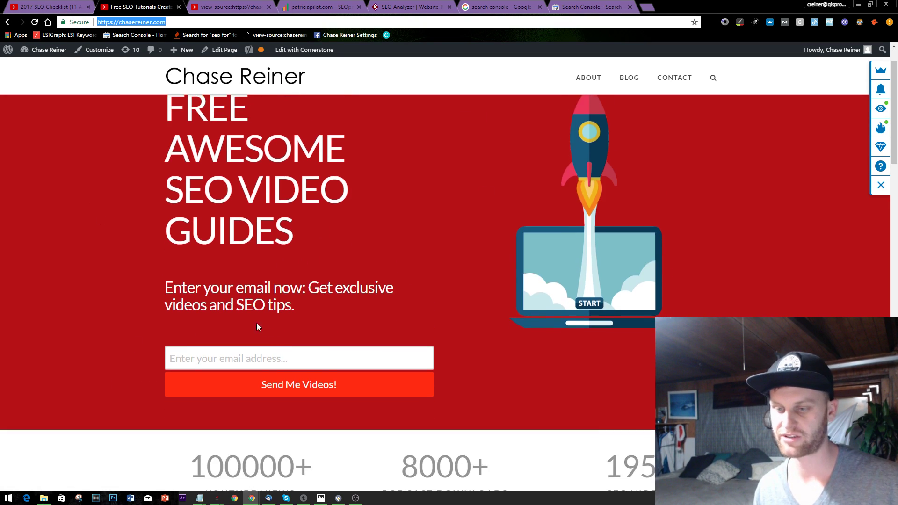
pyautogui.scroll(-1, 269, 304)
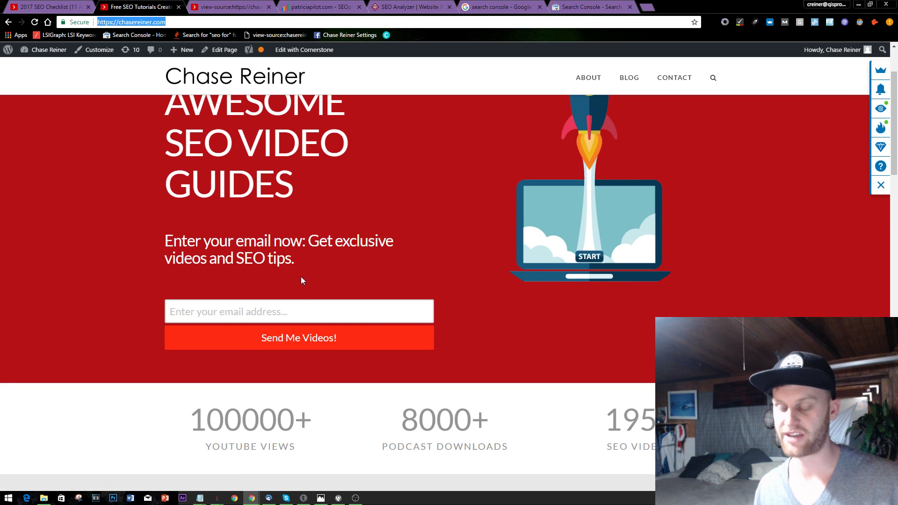
pyautogui.click(296, 315)
pyautogui.click(474, 329)
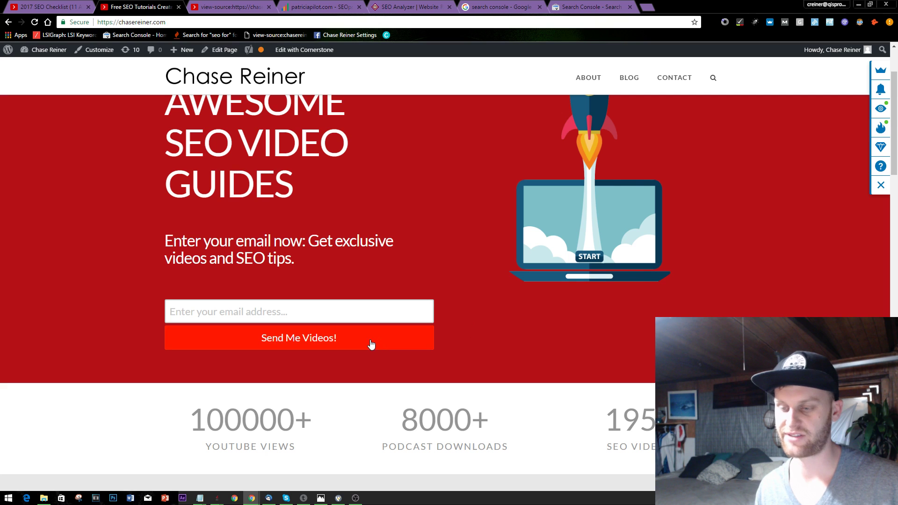
pyautogui.scroll(2, 496, 290)
pyautogui.scroll(-2, 413, 338)
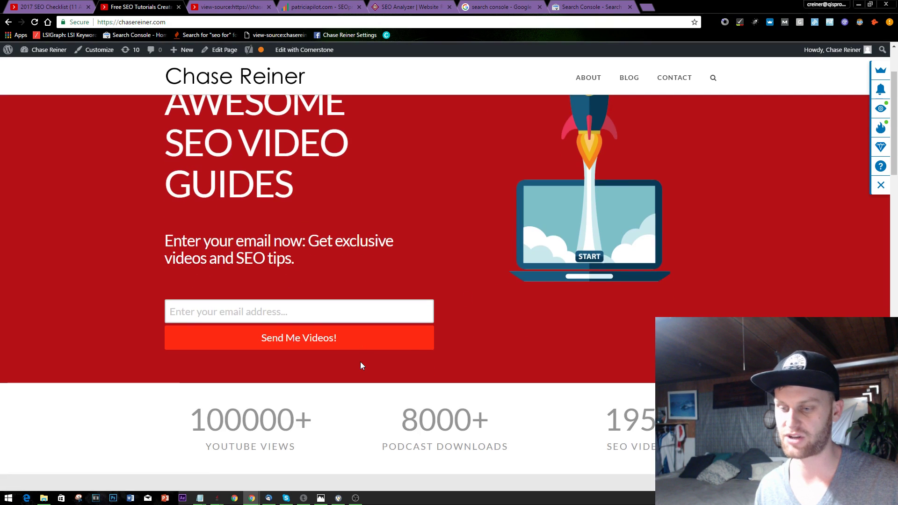
pyautogui.scroll(2, 458, 348)
pyautogui.scroll(-20, 459, 348)
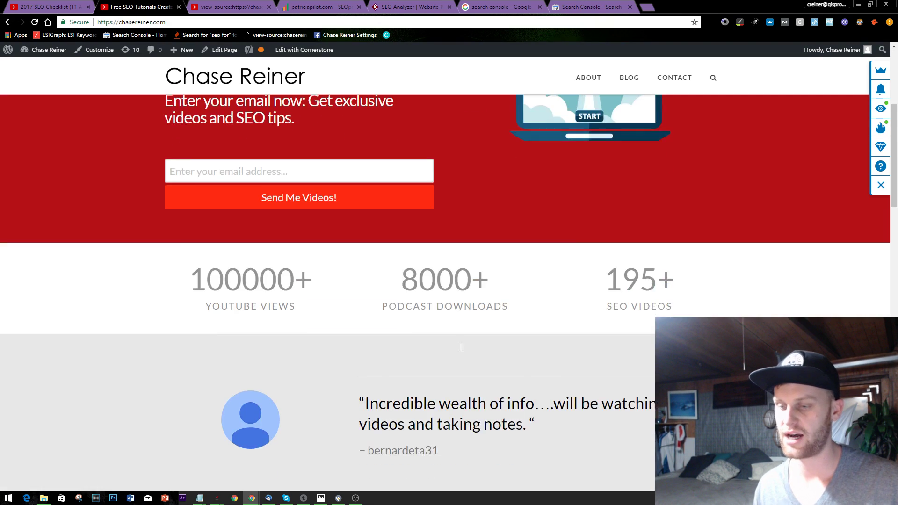
pyautogui.scroll(6, 475, 353)
pyautogui.scroll(15, 487, 348)
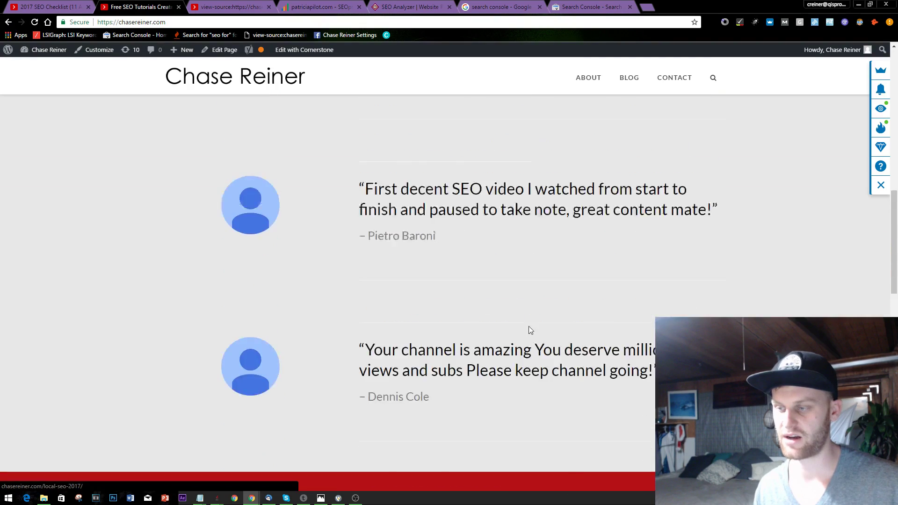
pyautogui.scroll(-3, 388, 426)
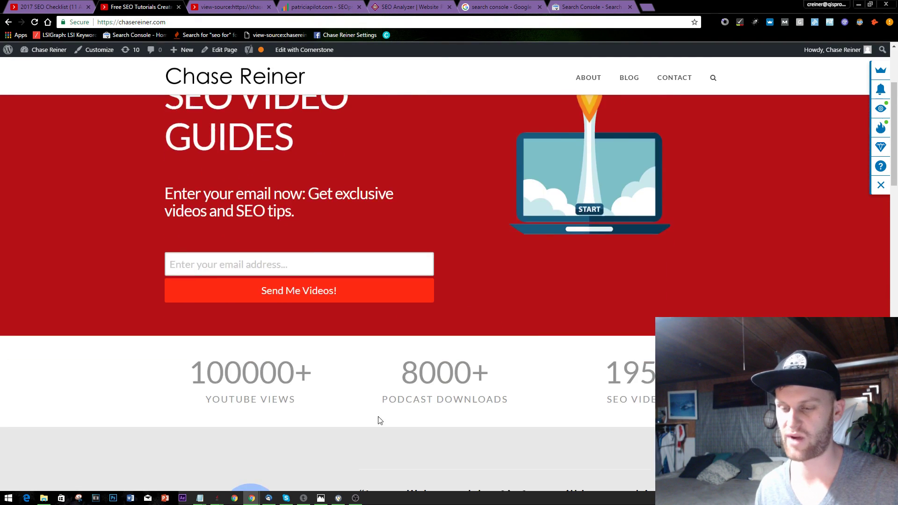
# Switch to the HOME note in Notepad, add a bulleted item "Change CTA", and minimize the other note
pyautogui.hotkey('alt', 'Tab')
pyautogui.hotkey('alt', 'Tab')
pyautogui.hotkey('alt', 'Tab')
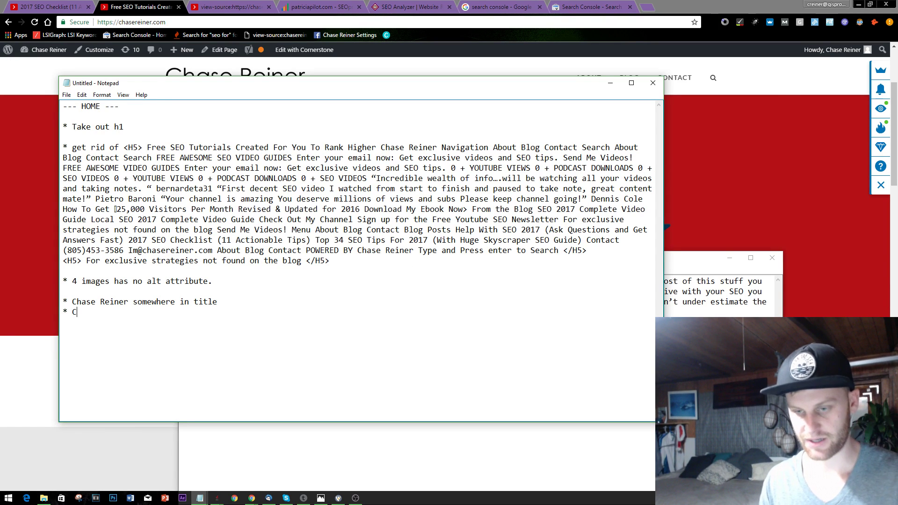
pyautogui.press('Return')
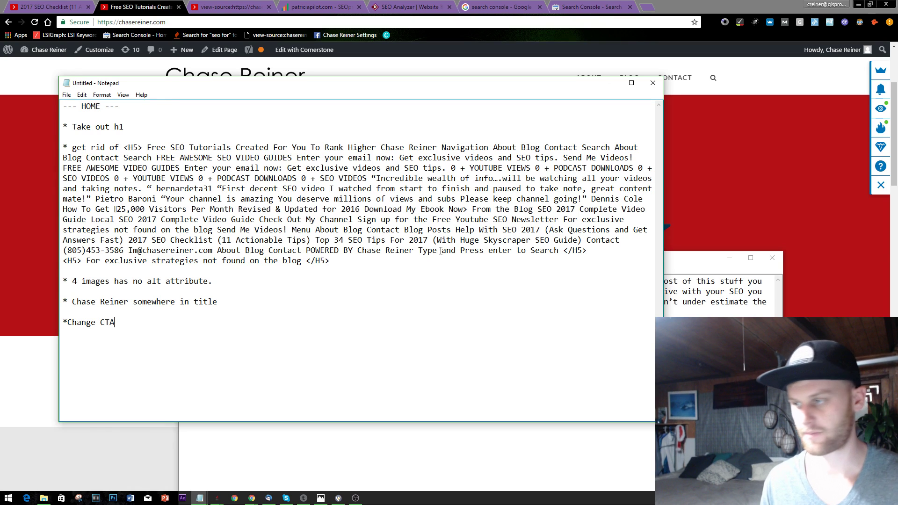
pyautogui.click(729, 258)
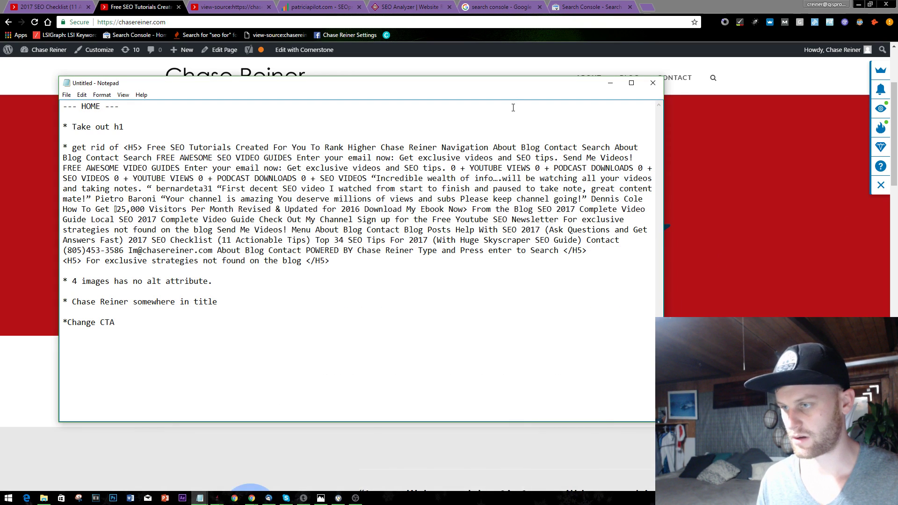
# Return to the chasereiner.com homepage and examine the testimonials and the "From the Blog" thumbnails
pyautogui.click(607, 80)
pyautogui.scroll(-10, 572, 228)
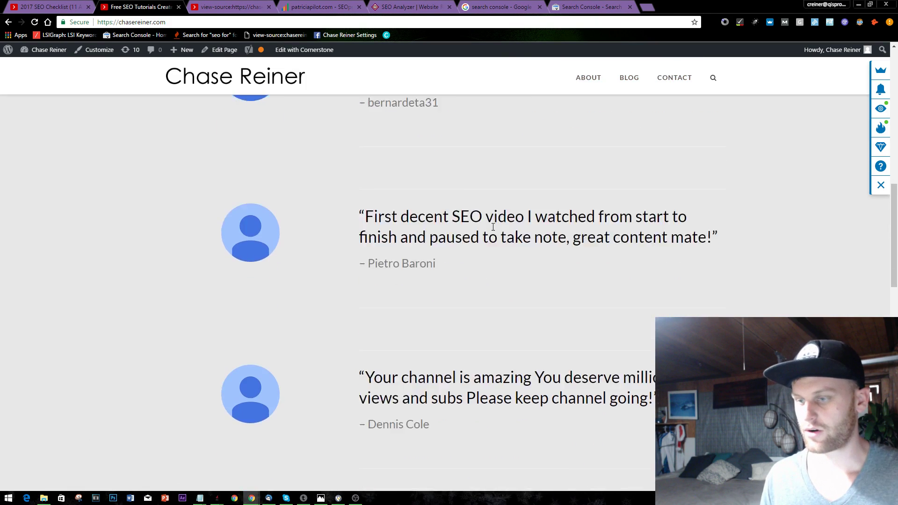
pyautogui.scroll(-4, 493, 227)
pyautogui.scroll(5, 262, 237)
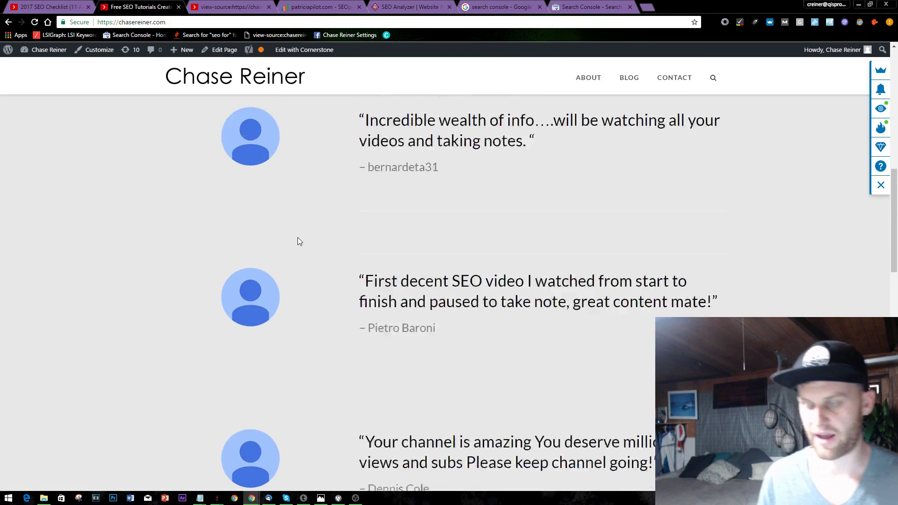
pyautogui.scroll(-7, 263, 197)
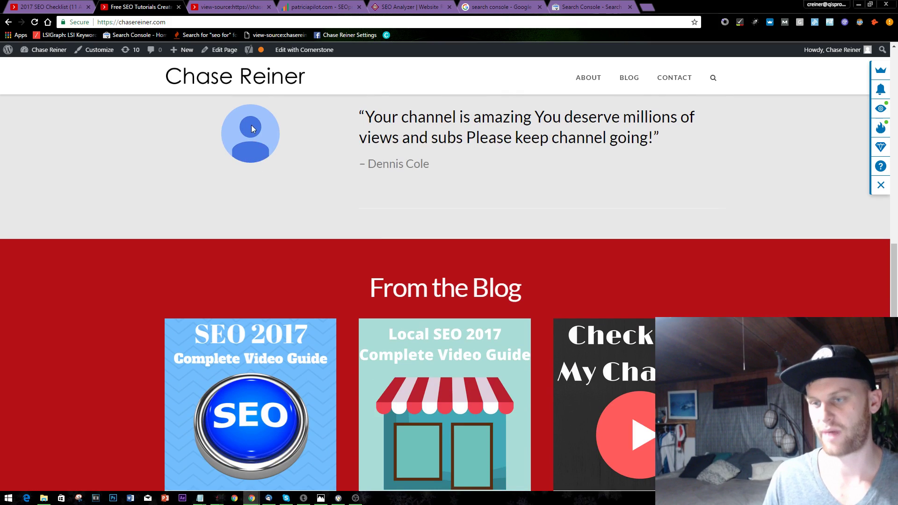
pyautogui.scroll(7, 317, 267)
pyautogui.scroll(-10, 239, 265)
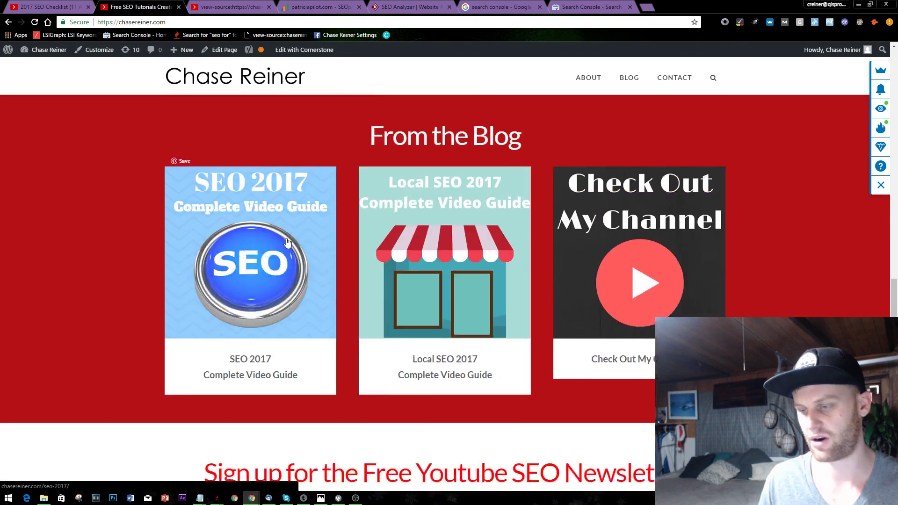
pyautogui.scroll(-3, 515, 233)
pyautogui.scroll(4, 688, 197)
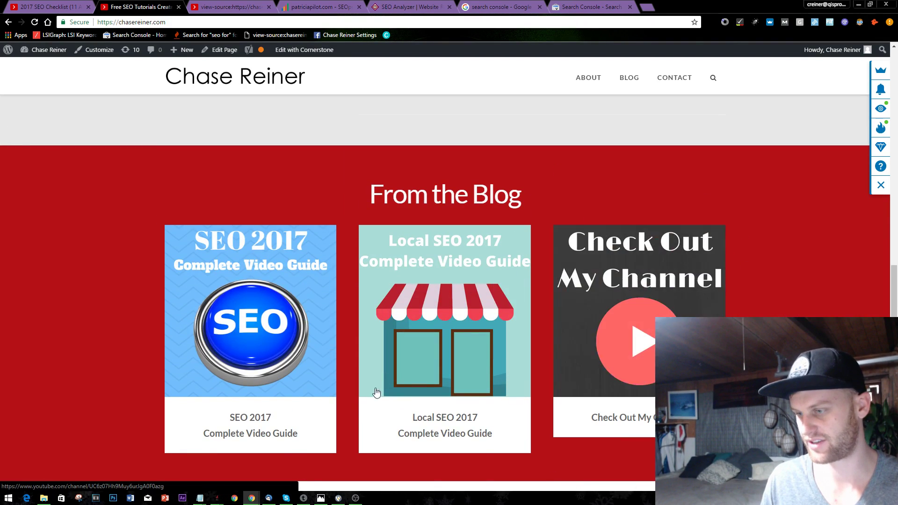
# In the HOME note, put a space after the bullet of "Change CTA" and add the item "* Change third thumbnail"
pyautogui.hotkey('alt', 'Tab')
pyautogui.hotkey('alt', 'Tab')
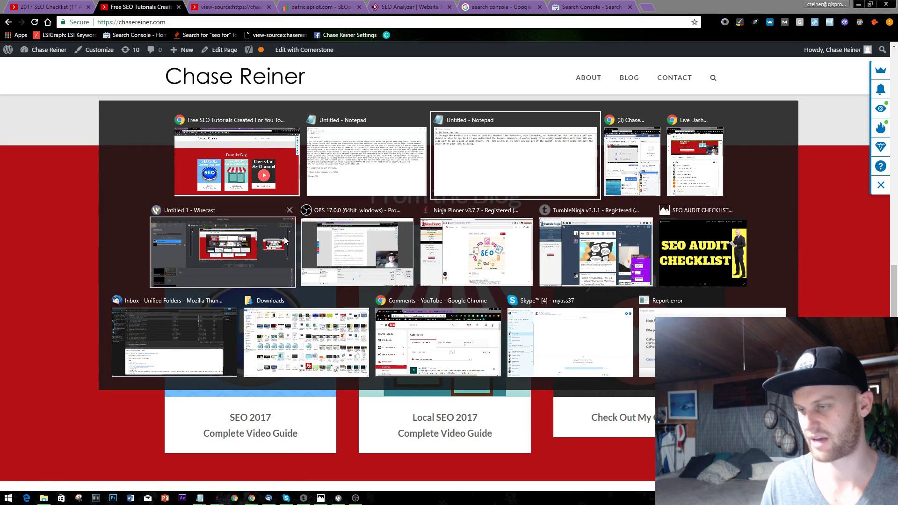
pyautogui.click(344, 140)
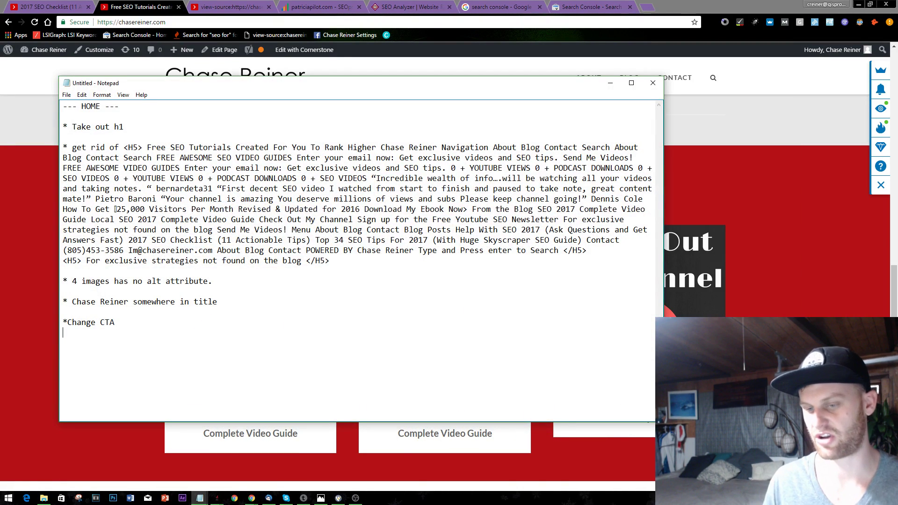
pyautogui.press('Up')
pyautogui.press('Right')
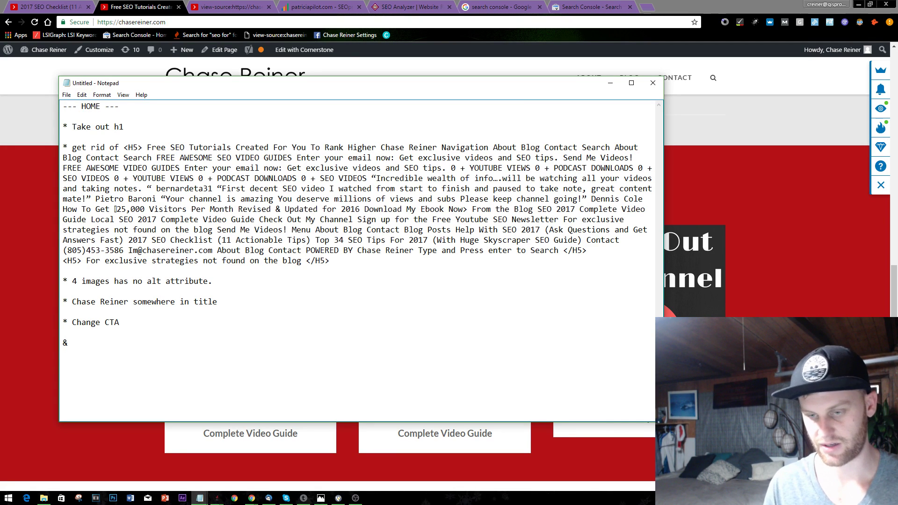
pyautogui.press('BackSpace')
pyautogui.write('* Change third ')
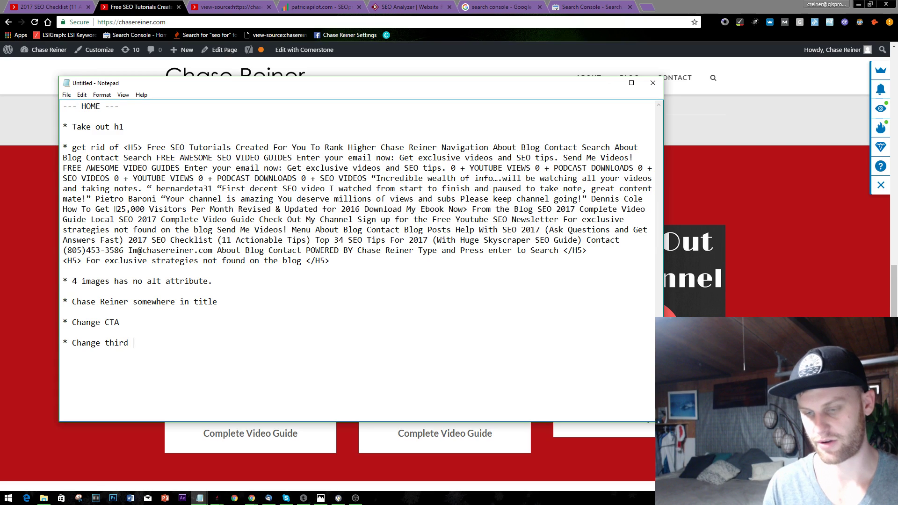
pyautogui.write('thumbnail')
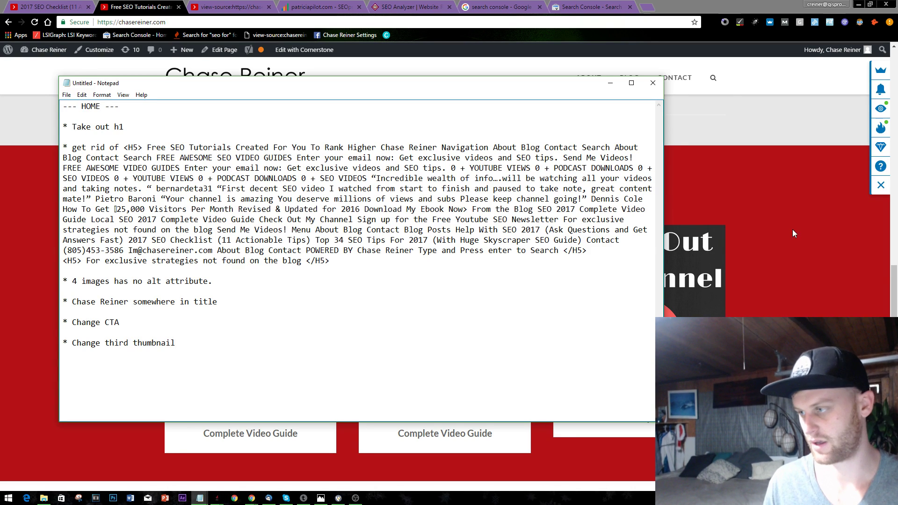
# Review the homepage's newsletter signup, footer, testimonials and header logo for further things to fix
pyautogui.click(792, 229)
pyautogui.scroll(-8, 500, 304)
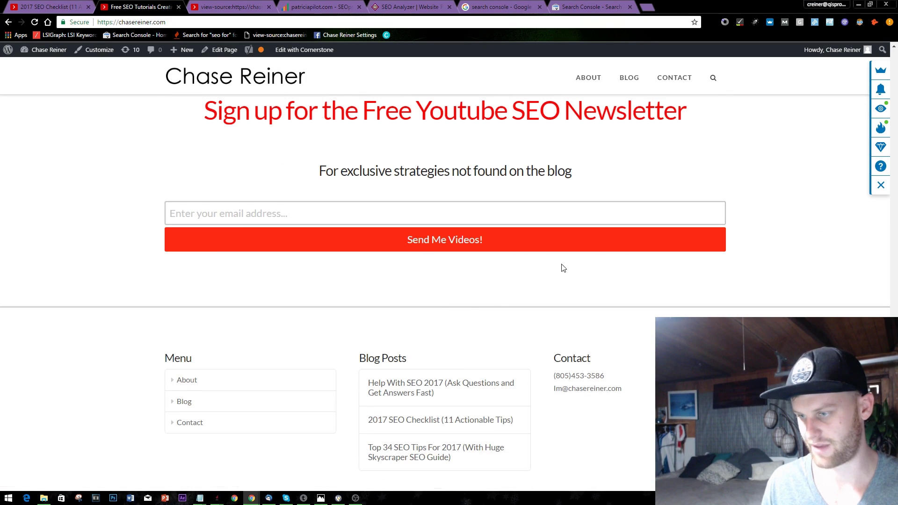
pyautogui.scroll(-2, 605, 271)
pyautogui.scroll(15, 619, 296)
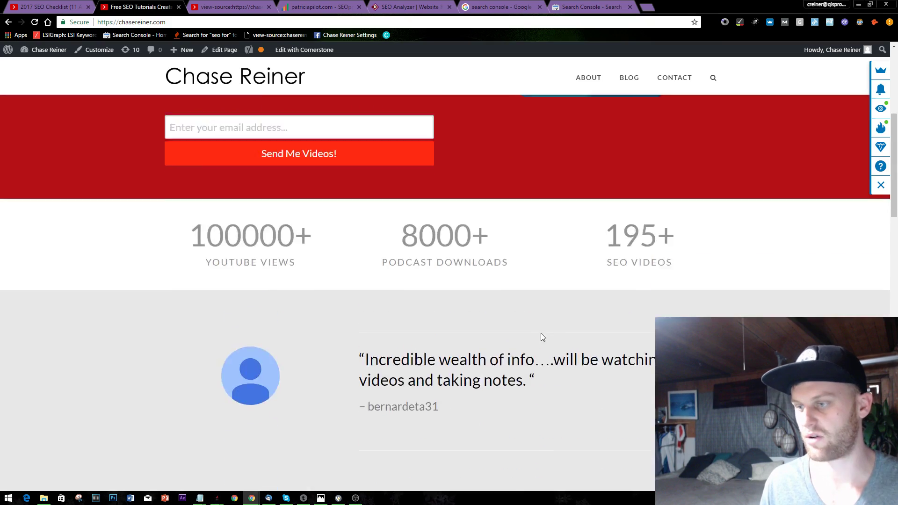
pyautogui.scroll(6, 514, 304)
pyautogui.scroll(-10, 514, 168)
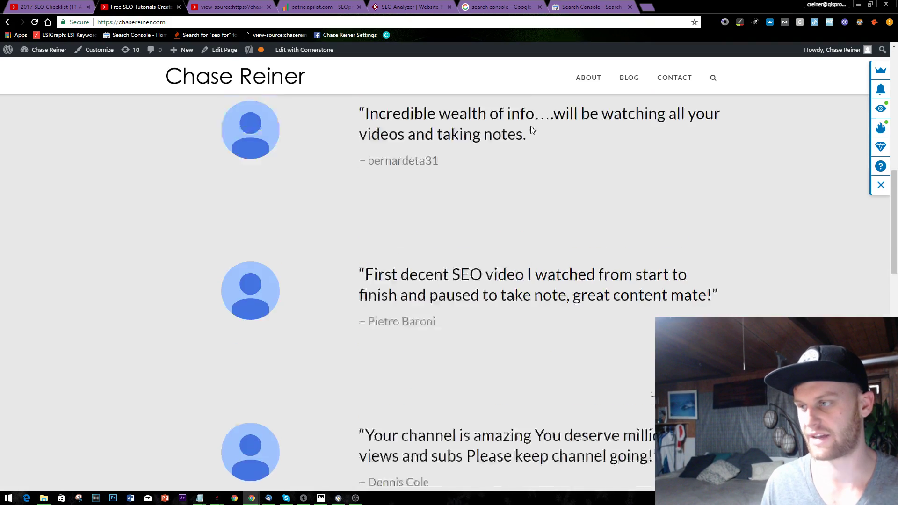
pyautogui.scroll(5, 538, 164)
pyautogui.scroll(7, 516, 116)
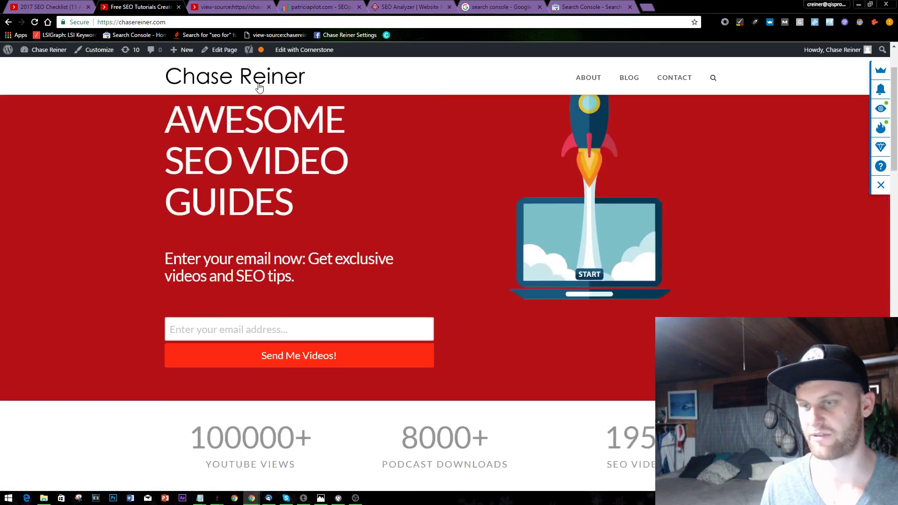
# Bring up the HOME note in Notepad and add the bulleted item "* Custom logo"
pyautogui.hotkey('alt', 'Tab')
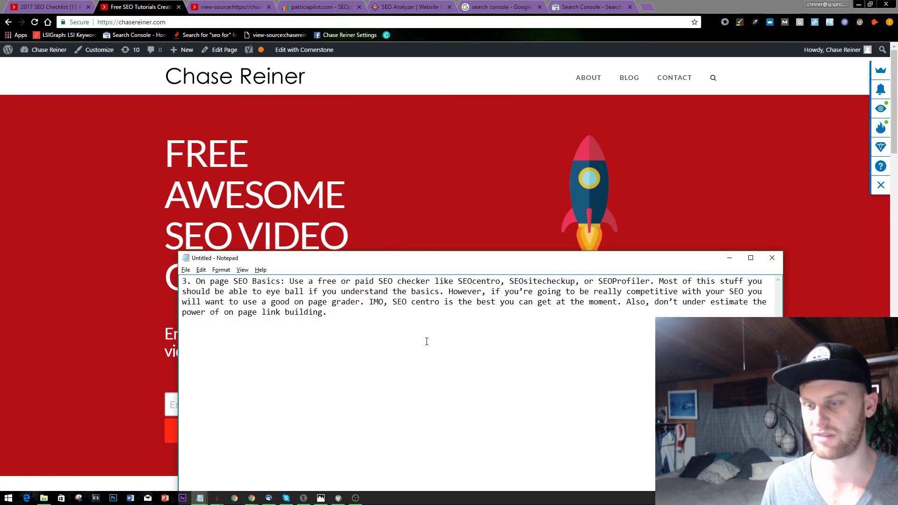
pyautogui.hotkey('alt', 'Tab')
pyautogui.hotkey('alt', 'Tab')
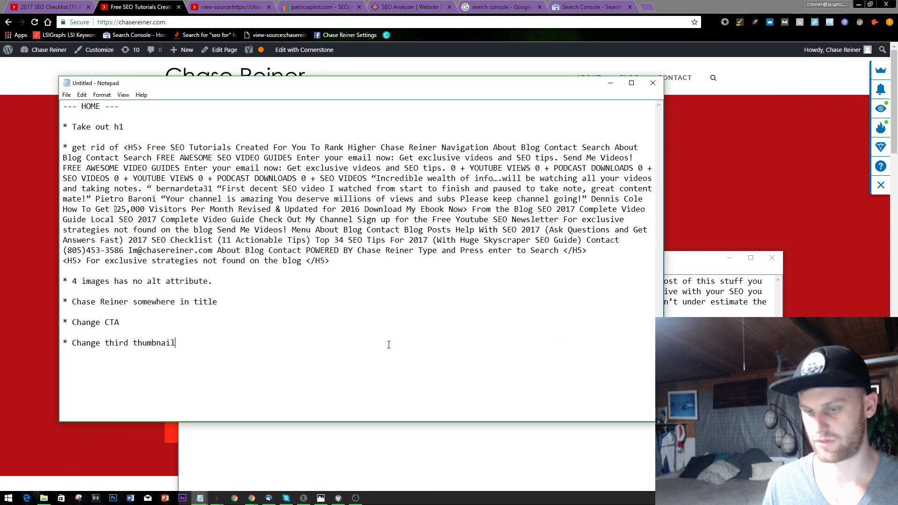
pyautogui.press('Return')
pyautogui.press('Return')
pyautogui.write('* C')
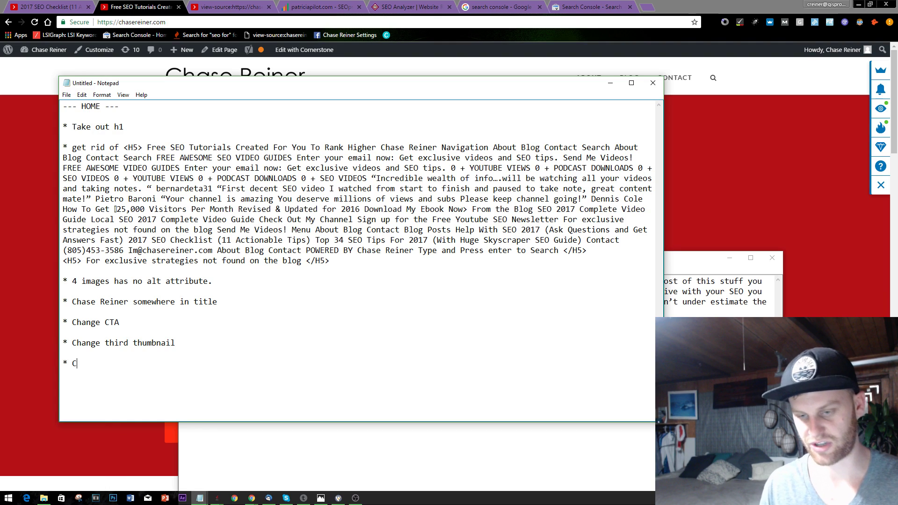
pyautogui.write('ustom logo')
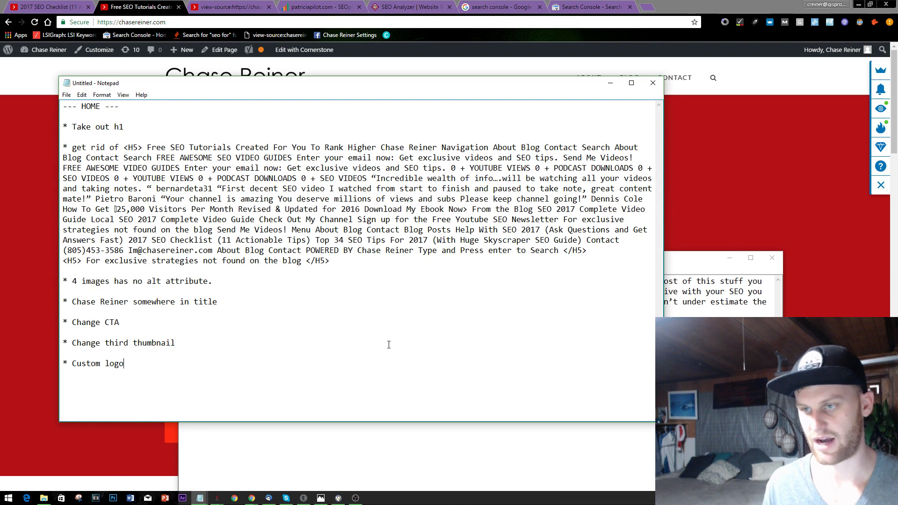
# Go back to the browser, close the homepage's view-source page, and show the homepage again
pyautogui.hotkey('alt', 'Tab')
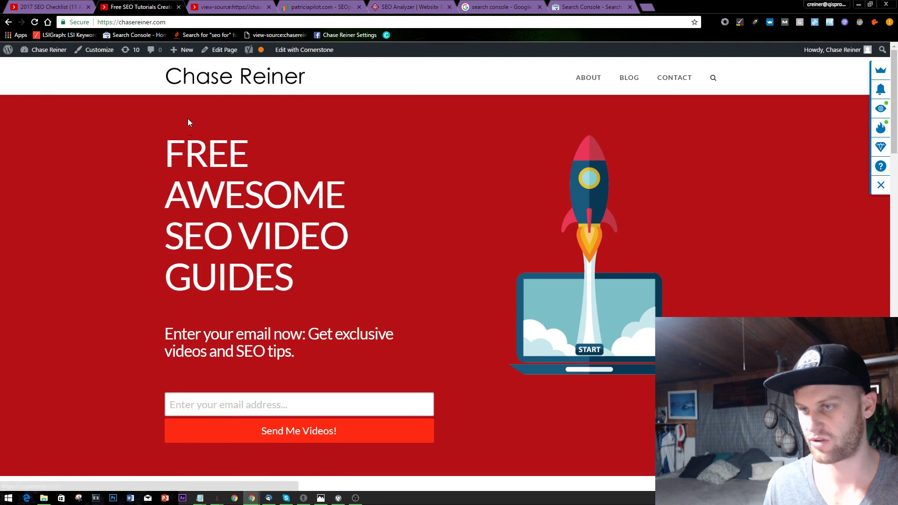
pyautogui.click(267, 6)
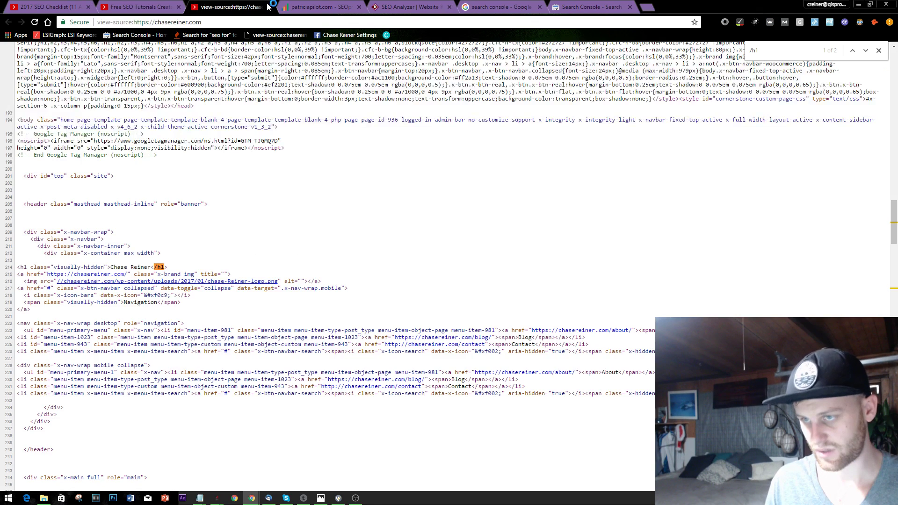
pyautogui.click(269, 6)
pyautogui.click(180, 4)
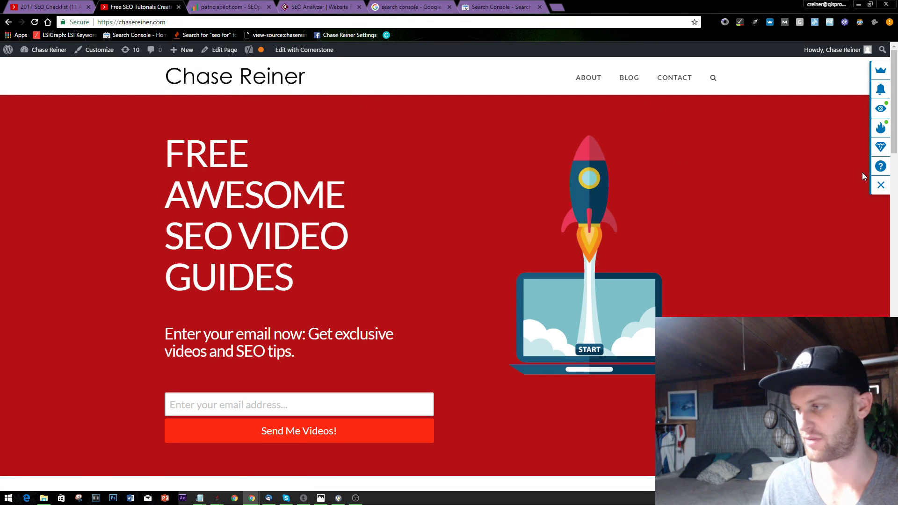
pyautogui.scroll(-3, 659, 189)
pyautogui.scroll(3, 468, 178)
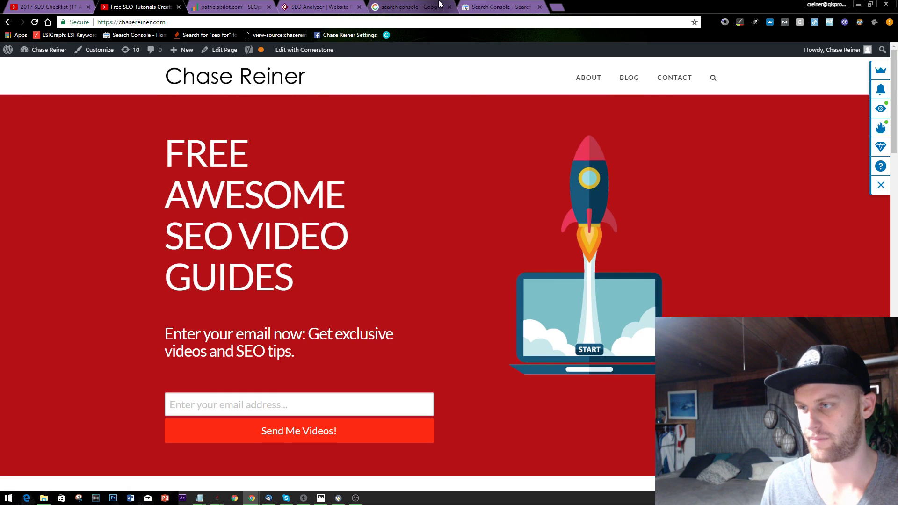
# Check the Social Media section of the SEOCentro SEO Analyzer report, and return to the homepage
pyautogui.click(309, 6)
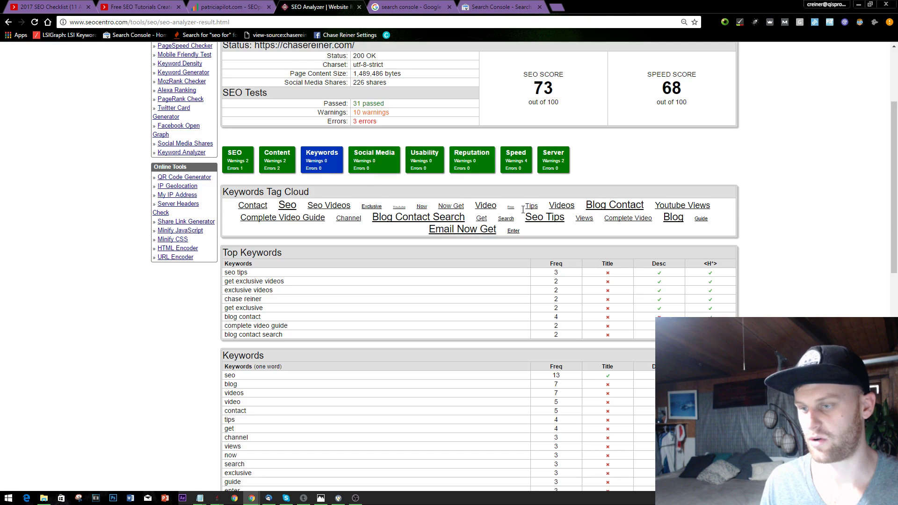
pyautogui.scroll(3, 468, 243)
pyautogui.click(383, 290)
pyautogui.scroll(-5, 384, 292)
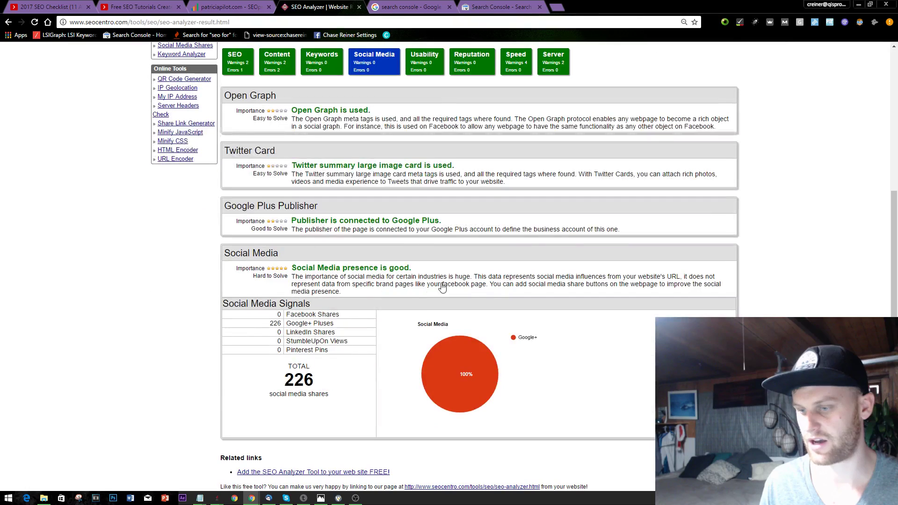
pyautogui.scroll(3, 388, 300)
pyautogui.hotkey('ctrl', 'shift', 'Tab')
pyautogui.hotkey('ctrl', 'shift', 'Tab')
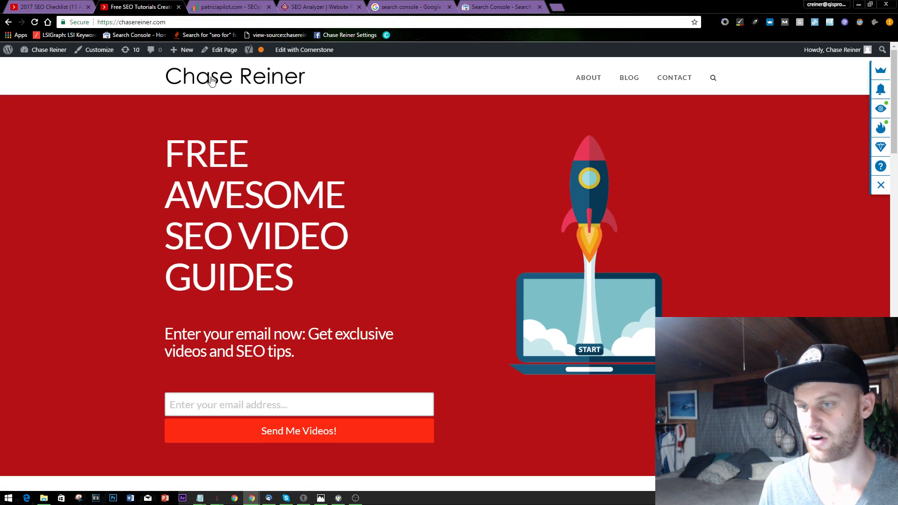
# Copy the homepage URL, search Google for the Structured Data Testing Tool, open Google's tool, and close the search results
pyautogui.moveTo(25, 56)
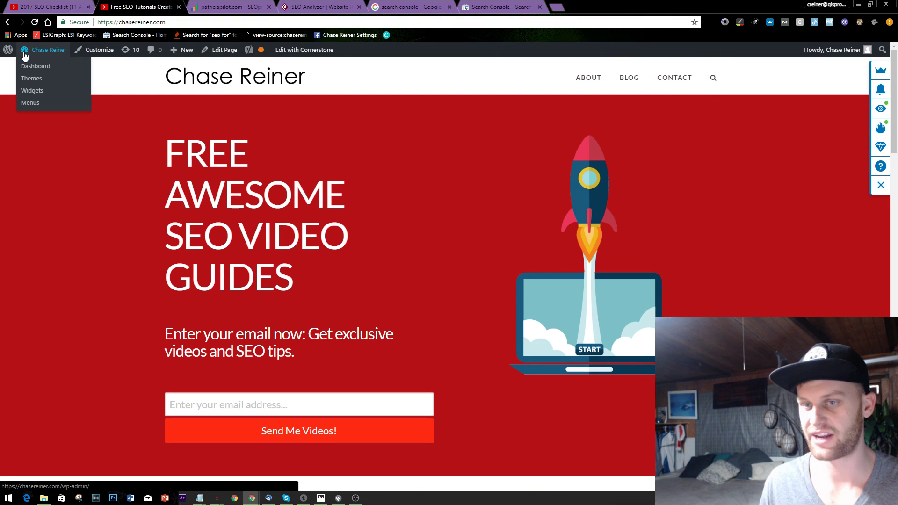
pyautogui.click(318, 23)
pyautogui.hotkey('ctrl', 'c')
pyautogui.click(555, 9)
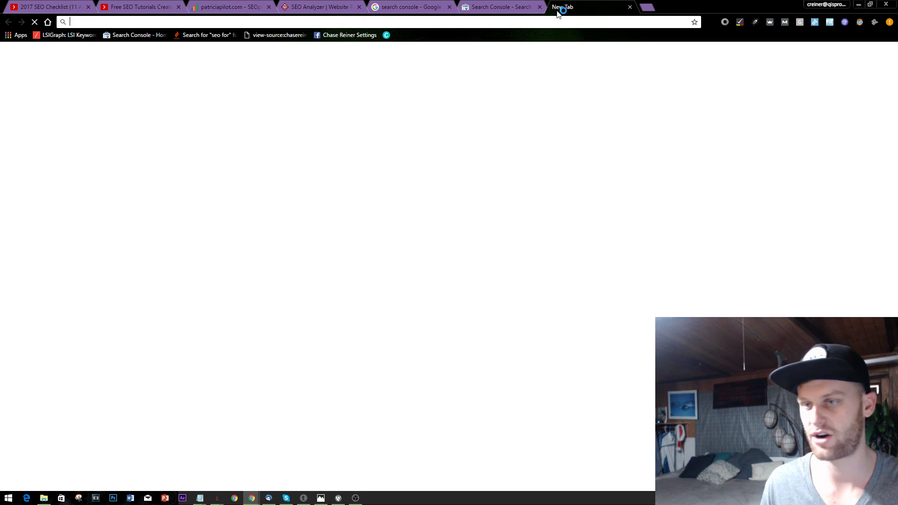
pyautogui.write('structur')
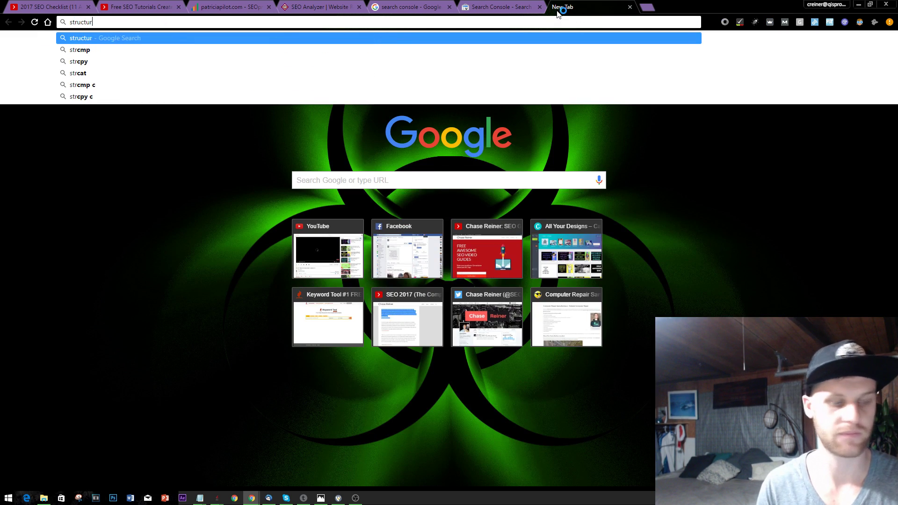
pyautogui.write('ed data testing otol')
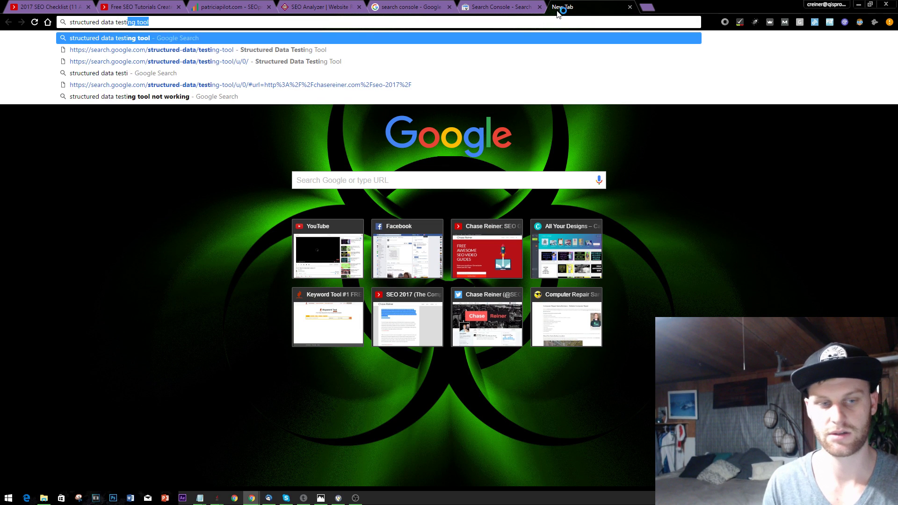
pyautogui.press('Return')
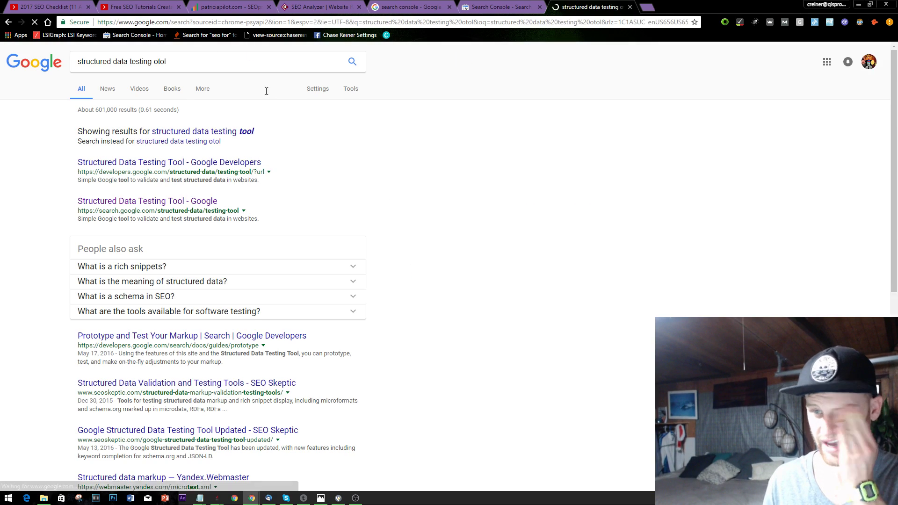
pyautogui.click(161, 205)
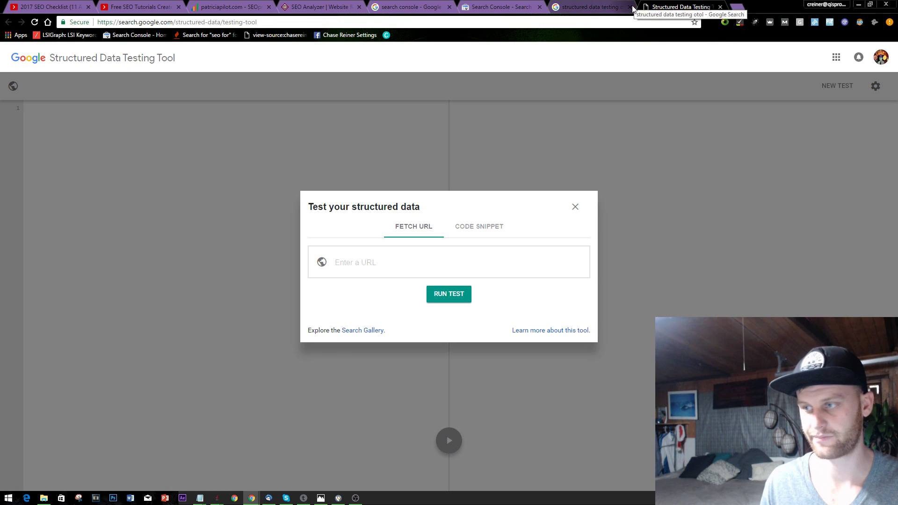
pyautogui.click(630, 6)
# Run the structured data test on the copied homepage URL
pyautogui.click(391, 258)
pyautogui.hotkey('ctrl', 'v')
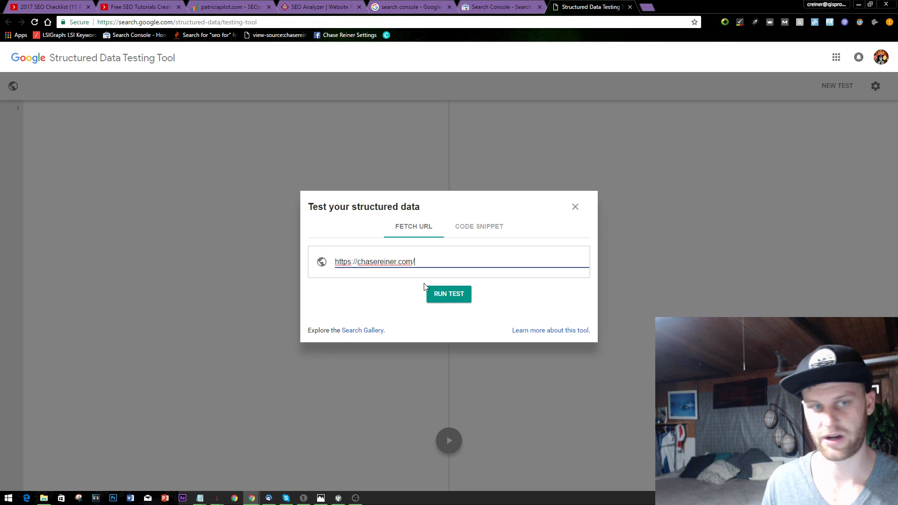
pyautogui.press('Return')
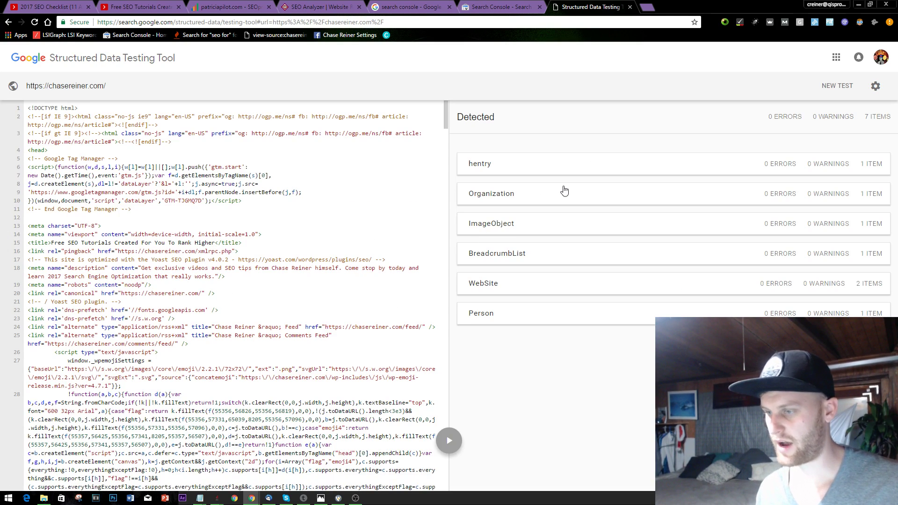
# Inspect the detected hentry and Organization items, locating their markup in the source, and return to the list of detected items
pyautogui.click(563, 165)
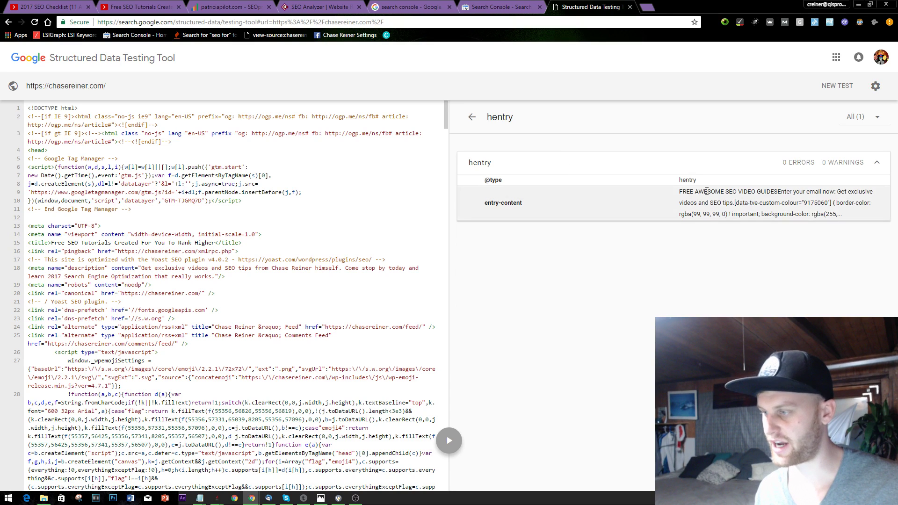
pyautogui.click(662, 216)
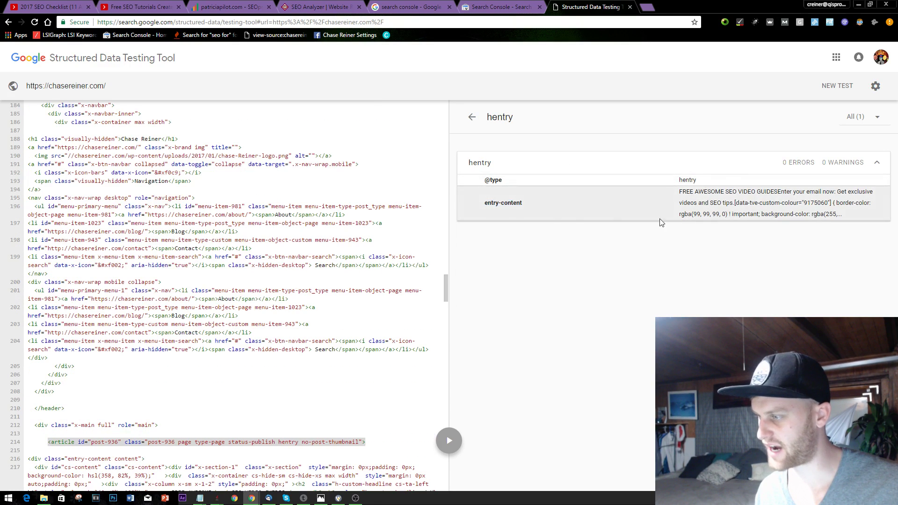
pyautogui.click(473, 117)
pyautogui.click(501, 196)
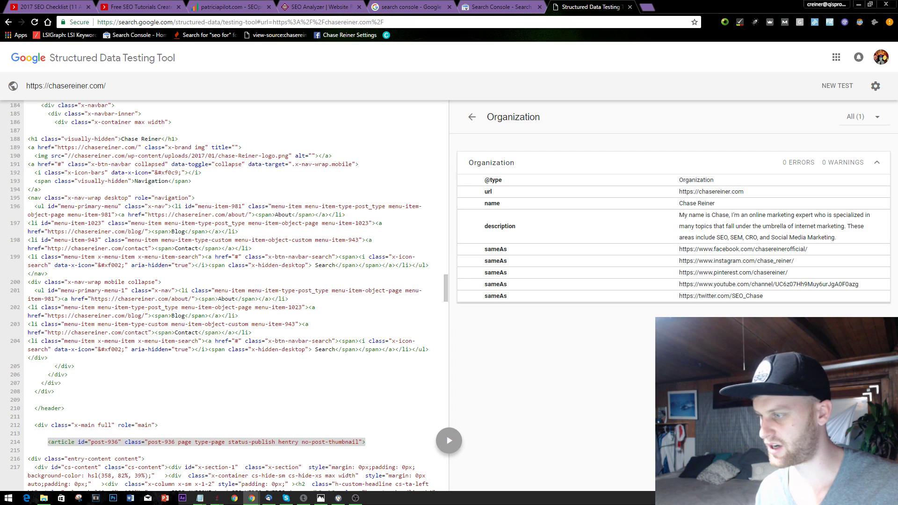
pyautogui.click(662, 260)
pyautogui.click(472, 117)
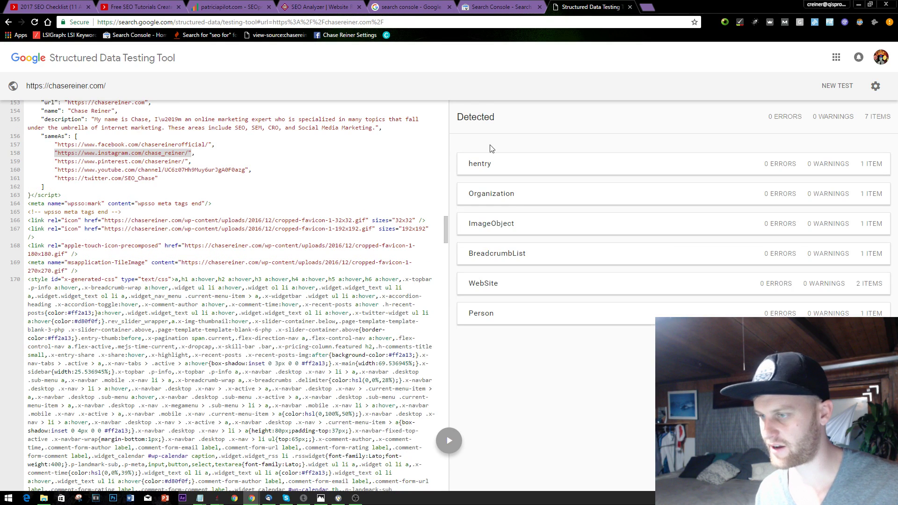
# Inspect the detected ImageObject, BreadcrumbList, WebSite and Person items, and return to the list of detected items
pyautogui.click(517, 222)
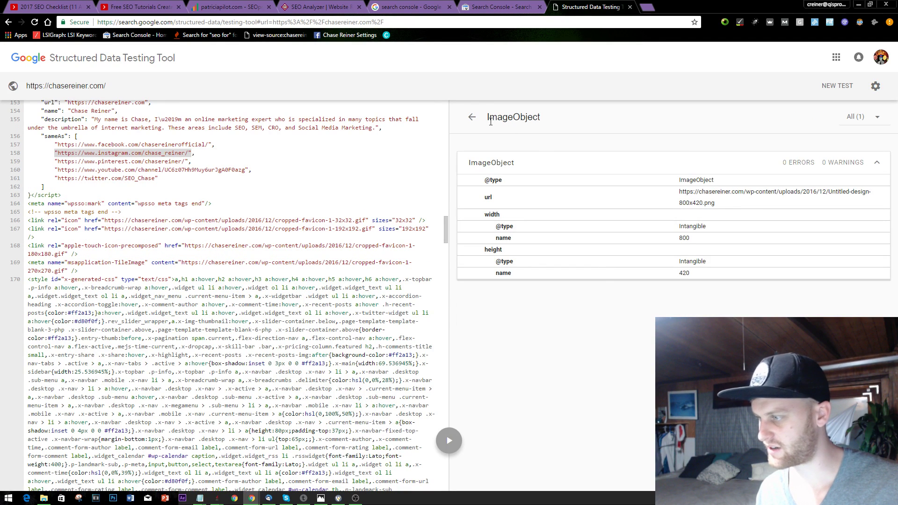
pyautogui.click(463, 118)
pyautogui.click(506, 266)
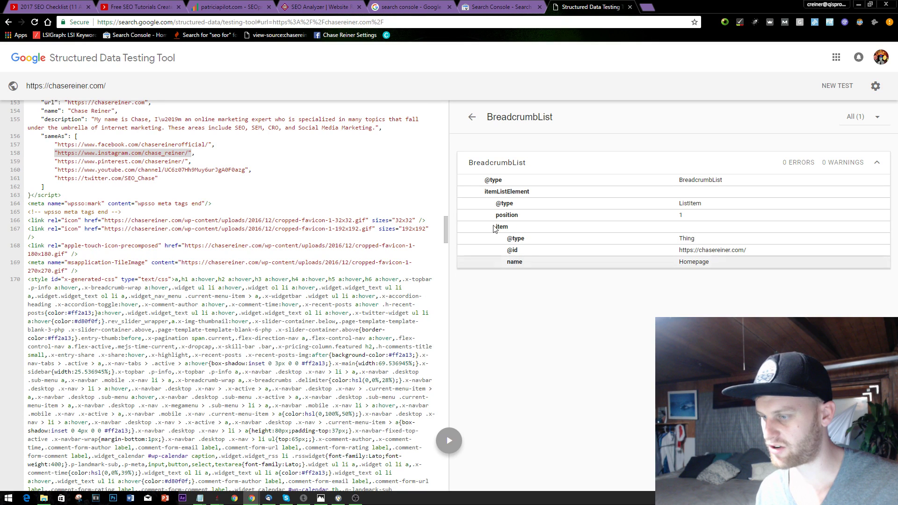
pyautogui.click(472, 117)
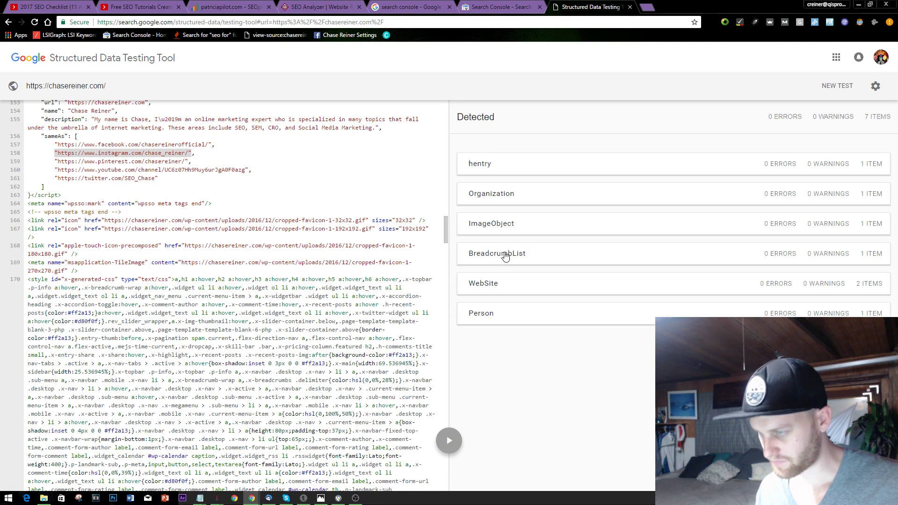
pyautogui.click(512, 283)
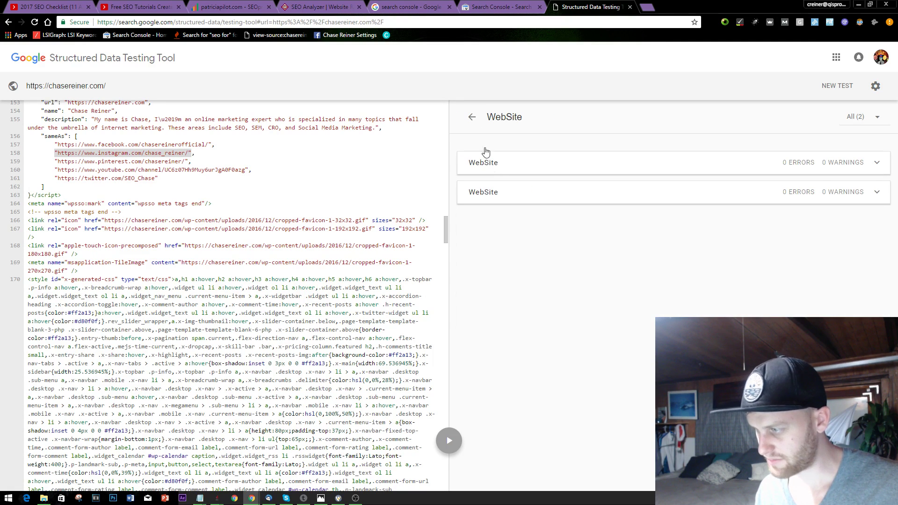
pyautogui.click(529, 177)
pyautogui.click(471, 116)
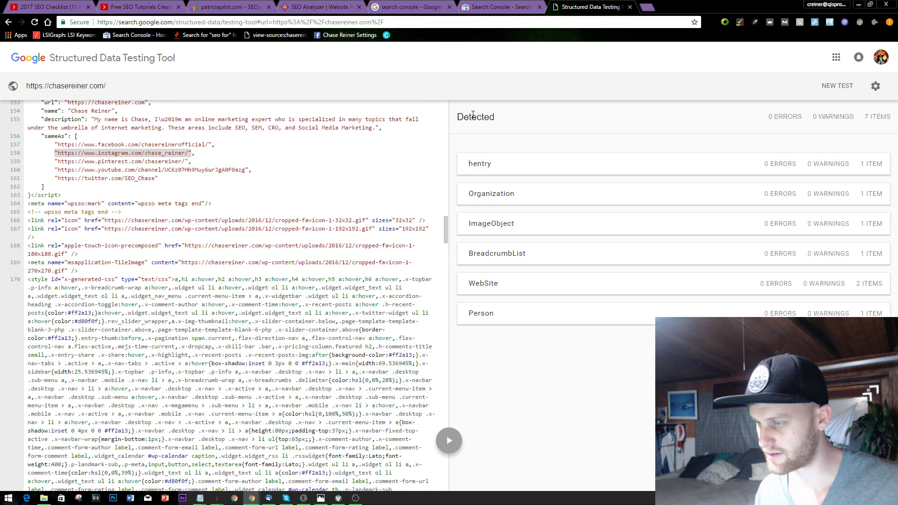
pyautogui.click(514, 310)
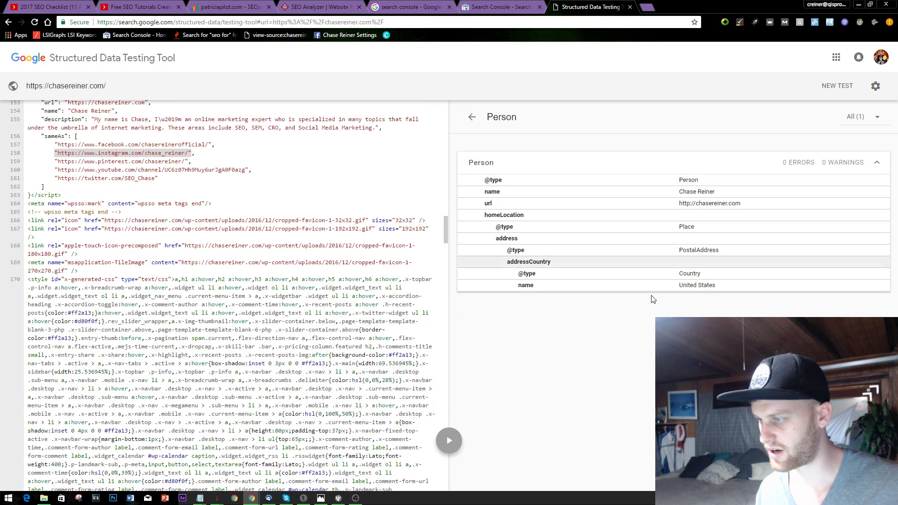
pyautogui.click(472, 117)
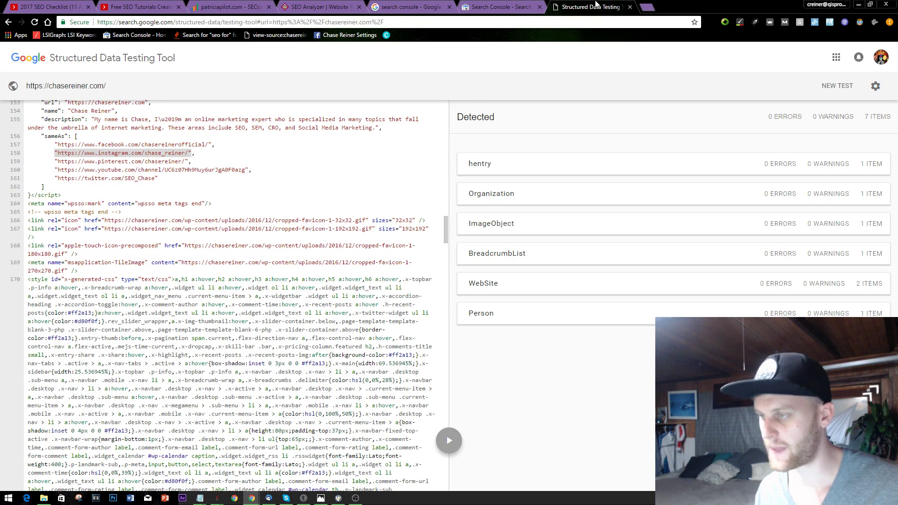
# Close the Structured Data Testing Tool and go back to the 2017 SEO Checklist page
pyautogui.click(630, 7)
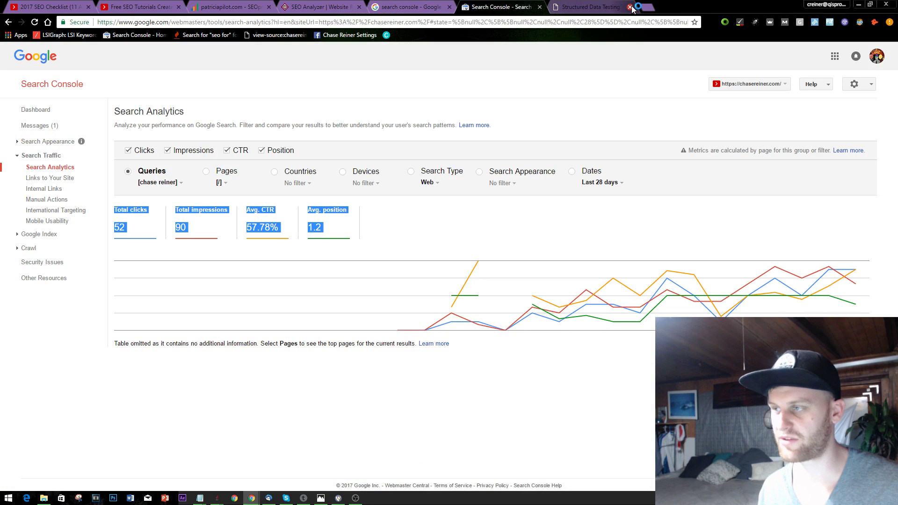
pyautogui.click(411, 6)
pyautogui.click(323, 6)
pyautogui.click(155, 7)
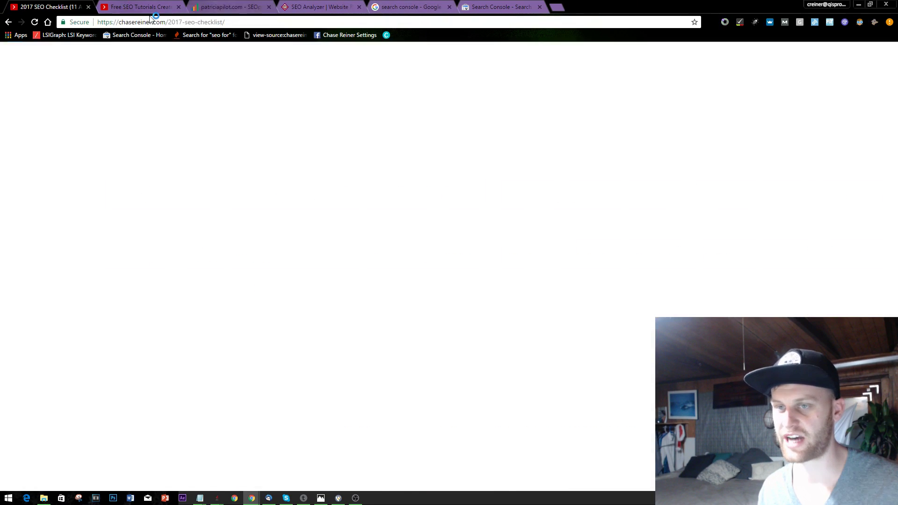
# Search Google for "facebook debugger" in a new tab and open Facebook's Open Graph Debugger
pyautogui.click(557, 7)
pyautogui.write('facebook d')
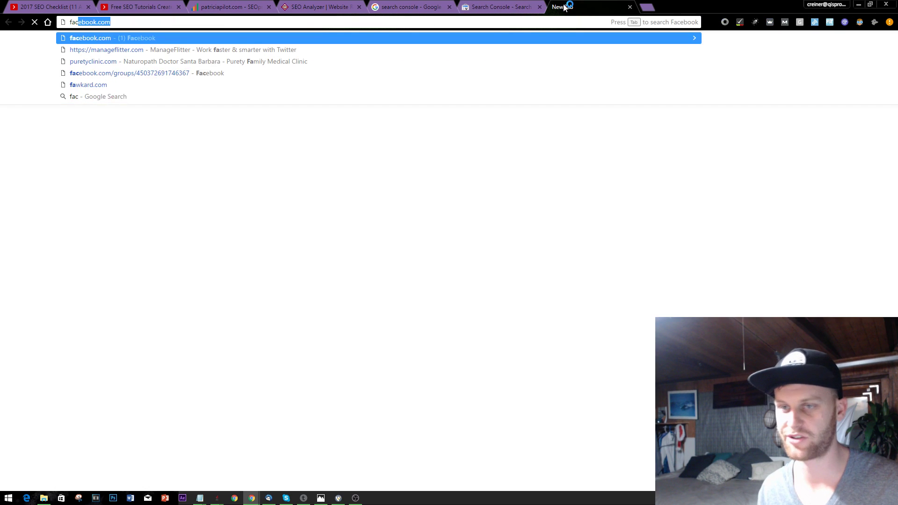
pyautogui.write('ebug')
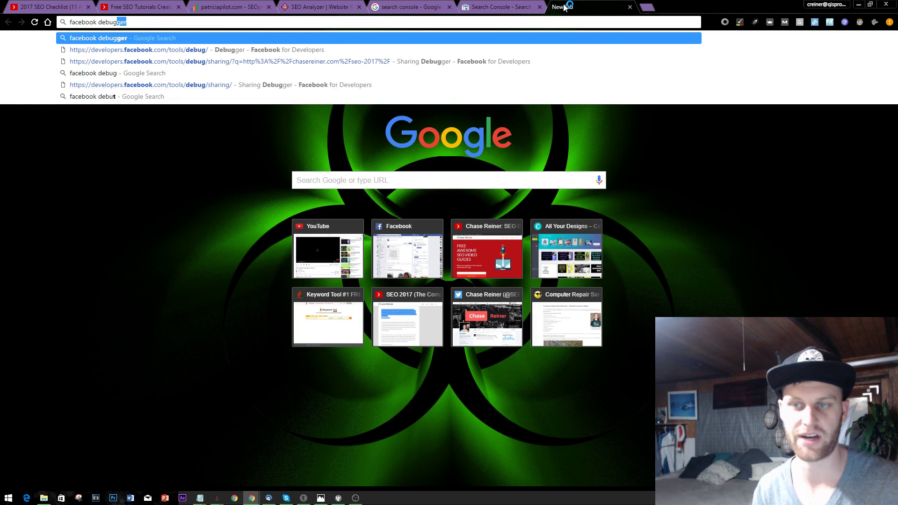
pyautogui.press('Return')
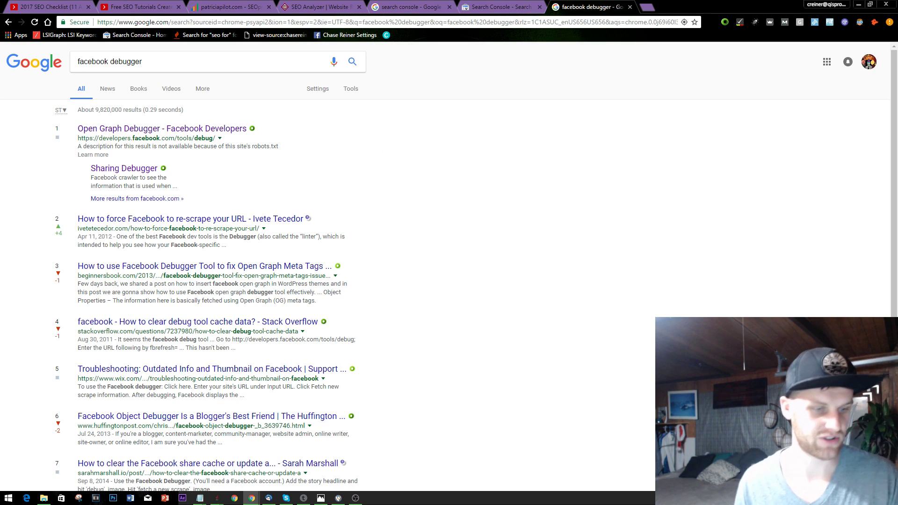
pyautogui.click(185, 129)
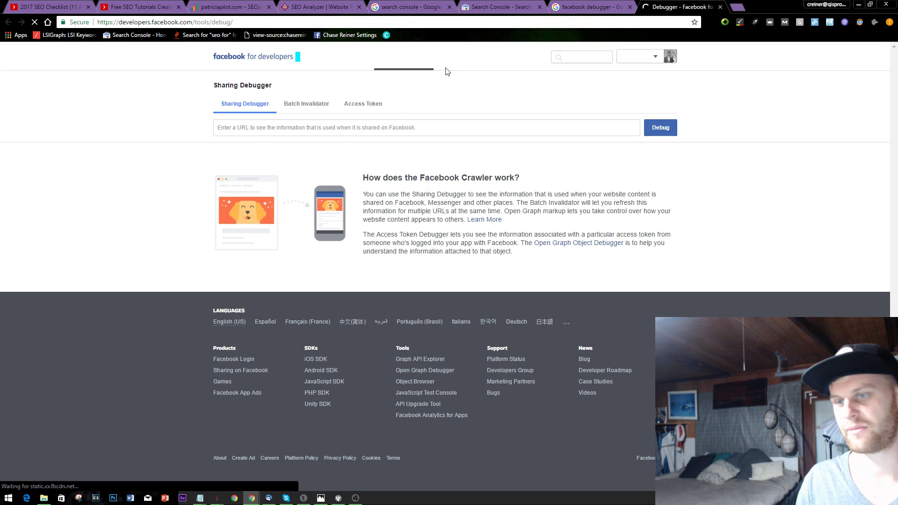
# Debug the homepage URL in Facebook's Sharing Debugger
pyautogui.click(343, 133)
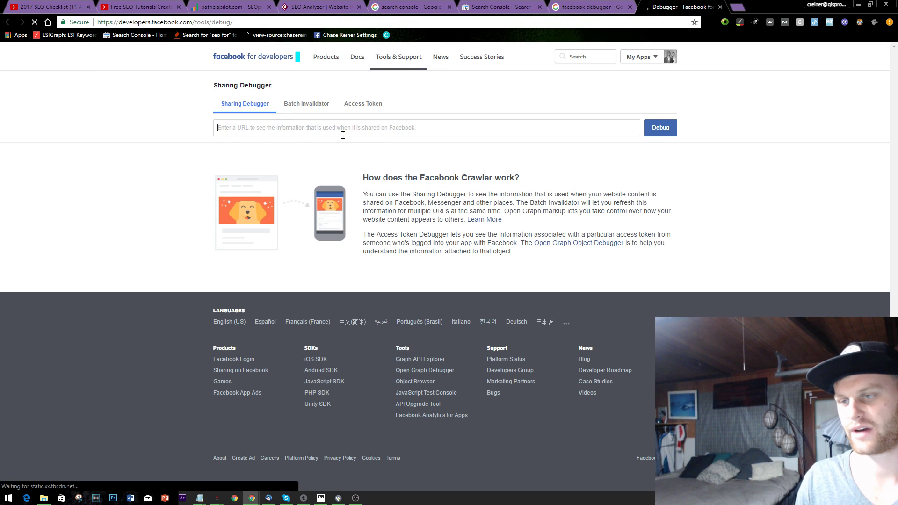
pyautogui.write('https://chasereiner.com/')
pyautogui.click(785, 176)
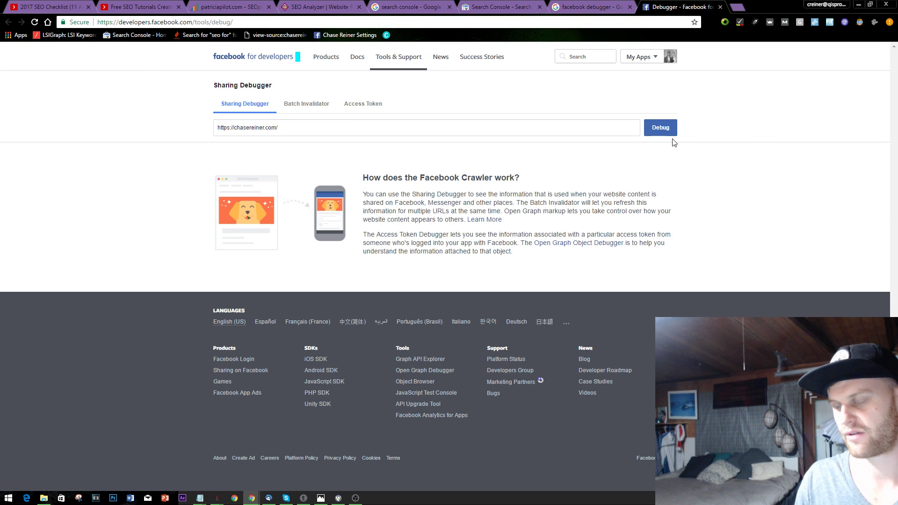
pyautogui.click(672, 133)
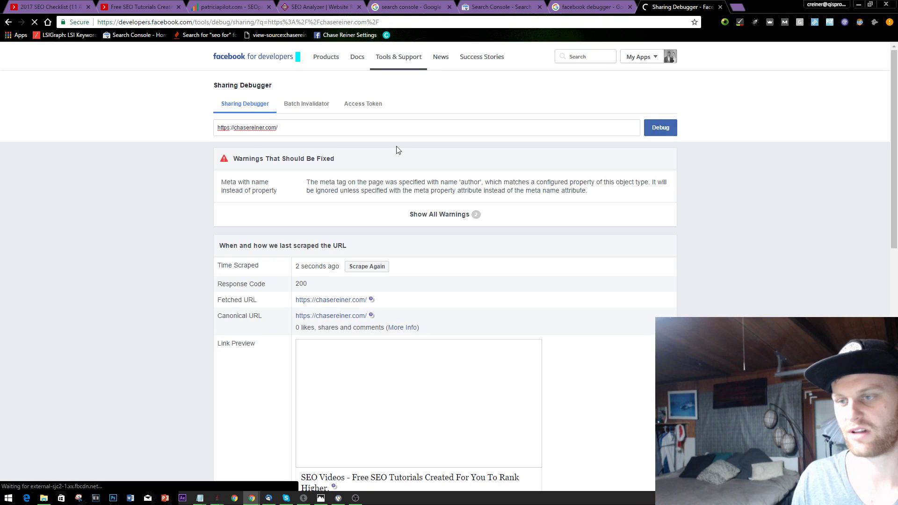
pyautogui.click(561, 4)
pyautogui.click(674, 6)
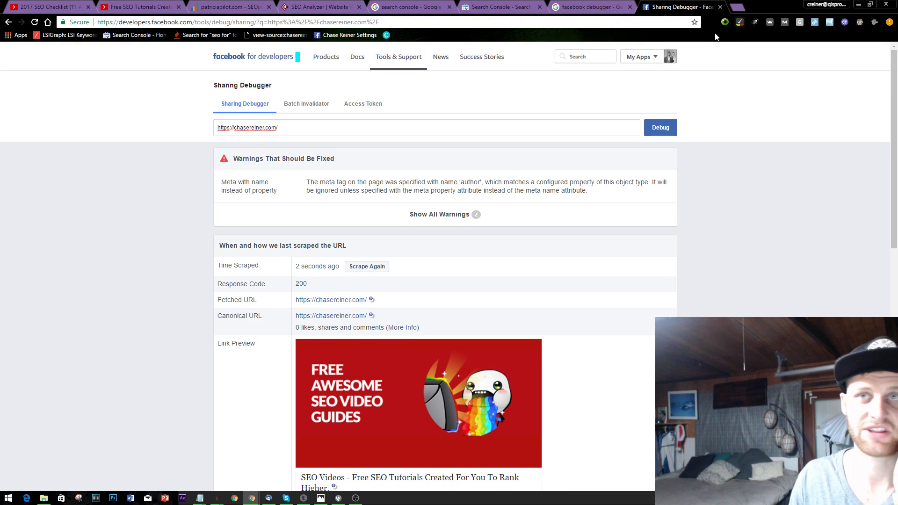
# Show all warnings for the homepage in the Sharing Debugger and read the meta tag and app ID warnings
pyautogui.scroll(-2, 346, 201)
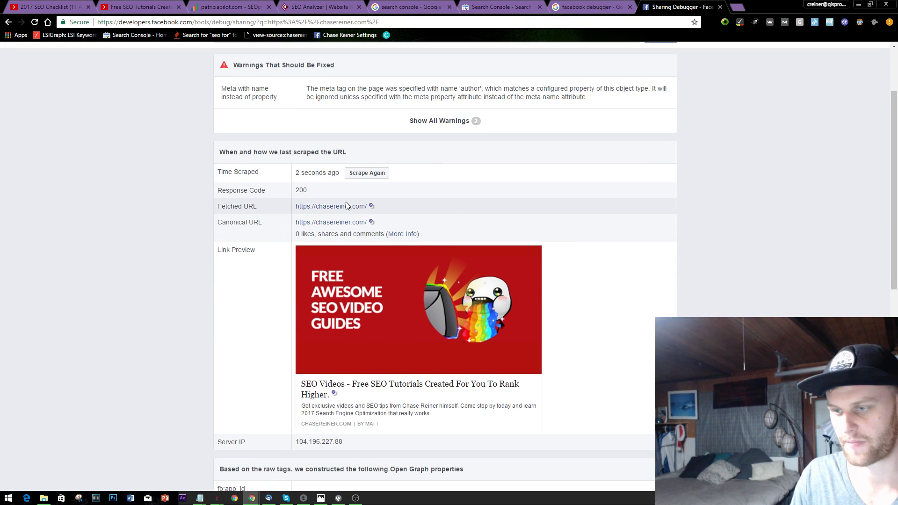
pyautogui.click(440, 121)
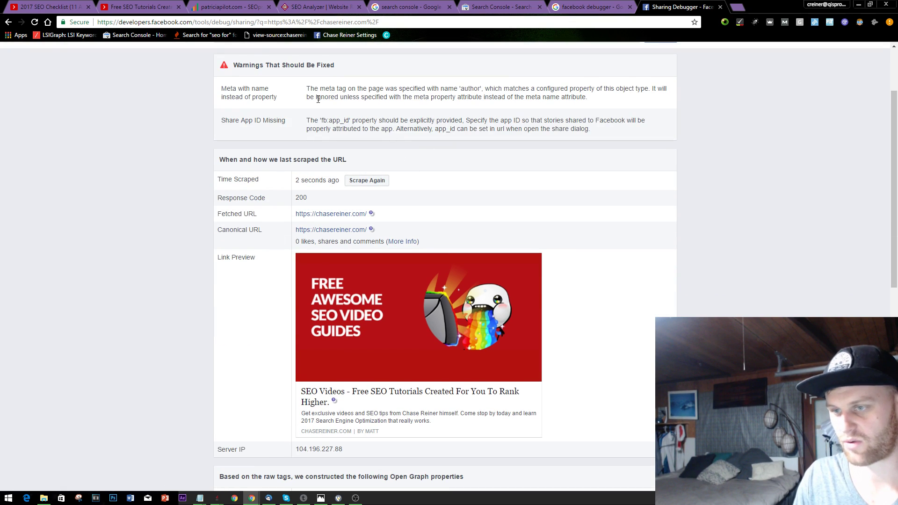
pyautogui.scroll(2, 260, 164)
pyautogui.scroll(-1, 552, 209)
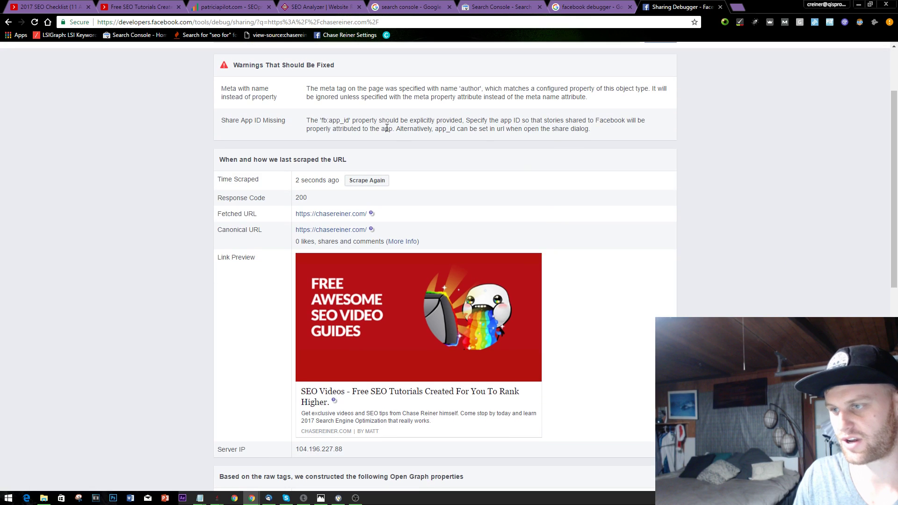
pyautogui.moveTo(429, 88); pyautogui.dragTo(571, 97)
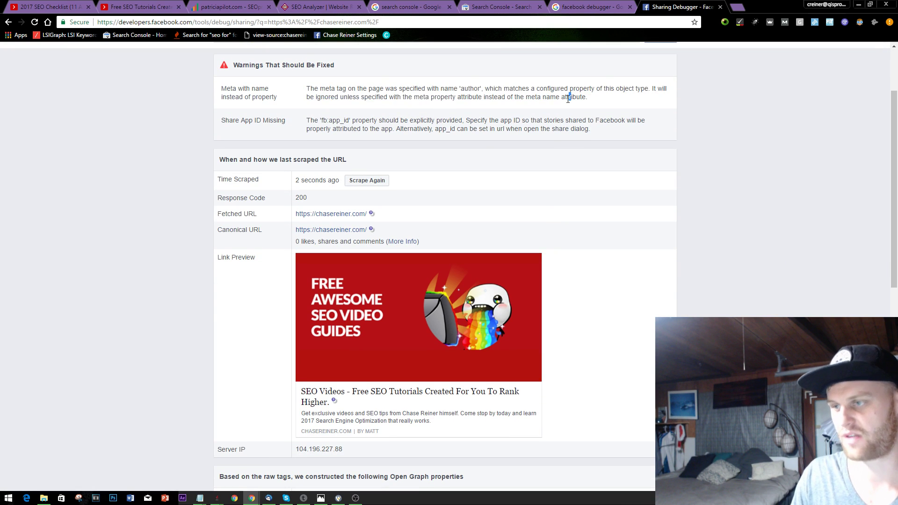
# Review the homepage's link preview and constructed Open Graph properties in the Sharing Debugger
pyautogui.scroll(-3, 445, 146)
pyautogui.scroll(2, 681, 188)
pyautogui.scroll(-2, 507, 155)
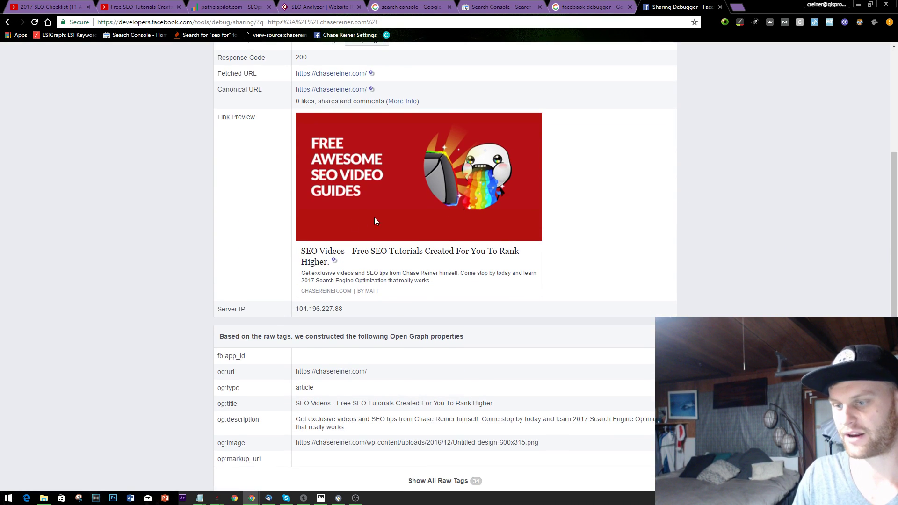
pyautogui.scroll(2, 388, 178)
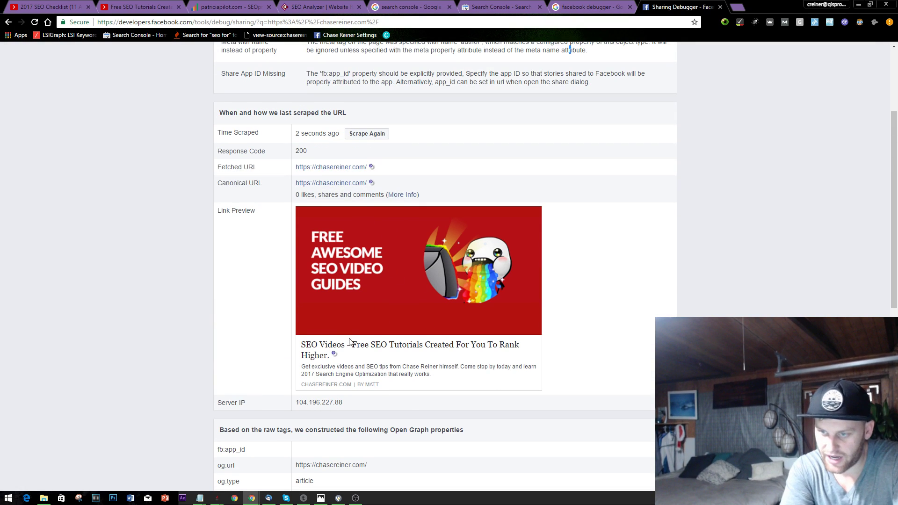
pyautogui.scroll(-1, 337, 320)
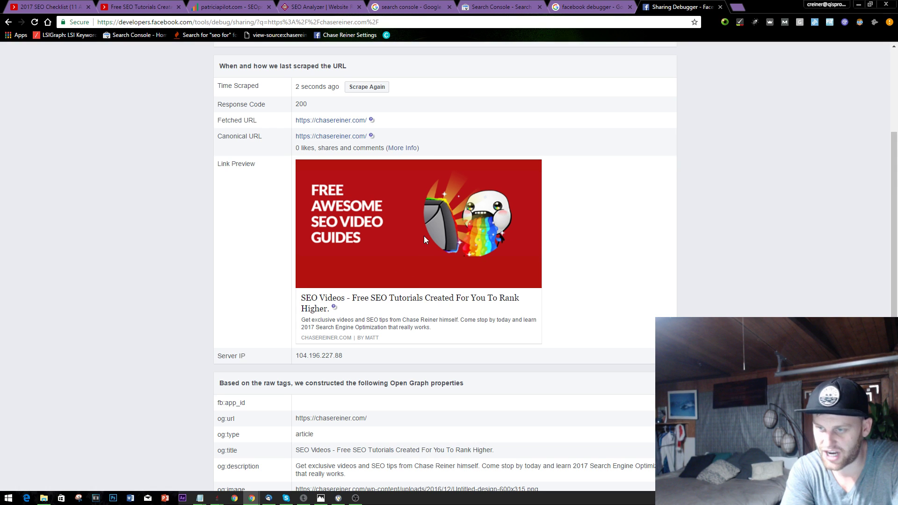
pyautogui.scroll(-6, 467, 253)
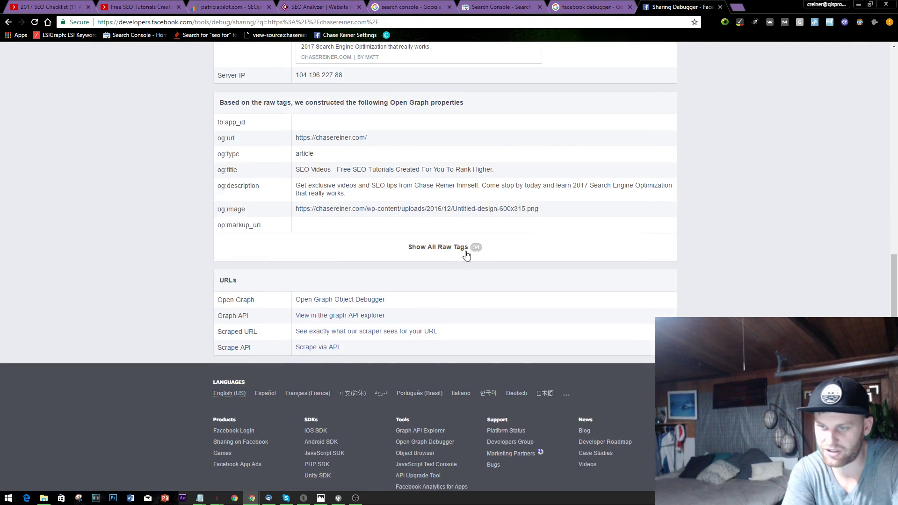
pyautogui.scroll(6, 447, 255)
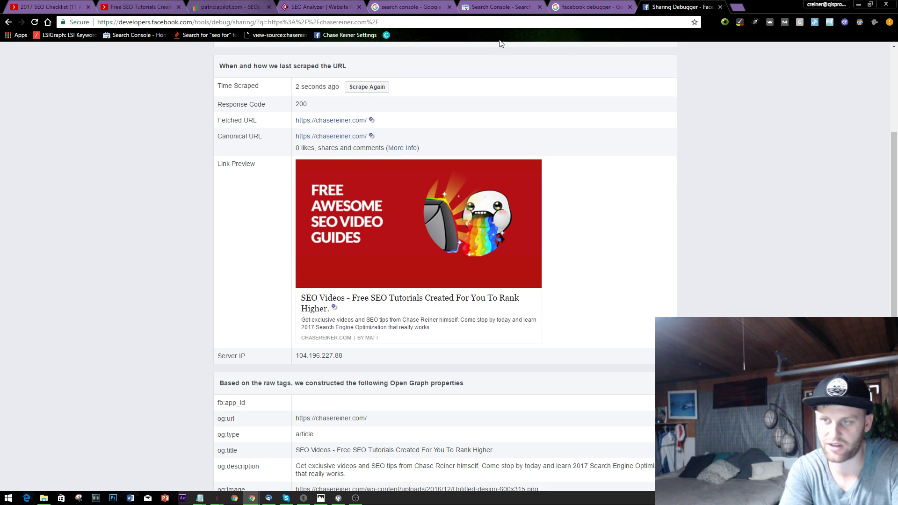
# Return to the homepage, look through its testimonials and blog sections, and go back to its hero section
pyautogui.click(138, 6)
pyautogui.scroll(-10, 281, 140)
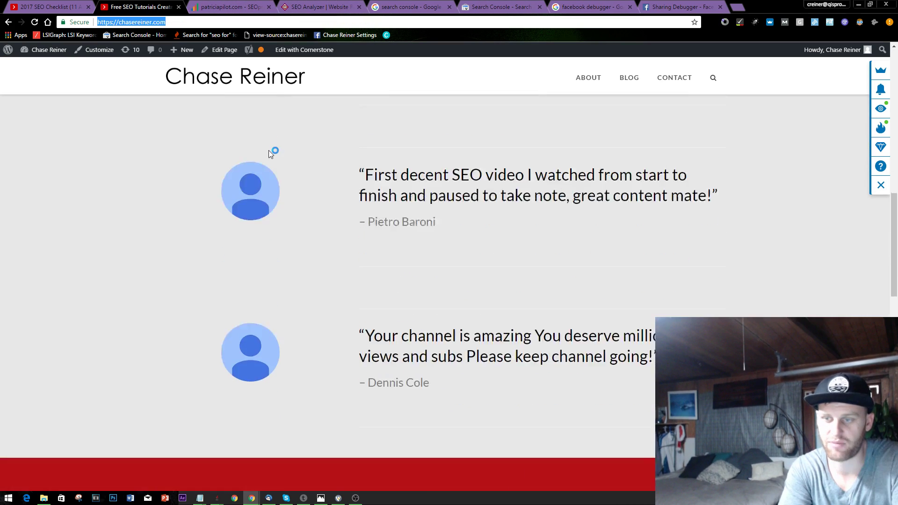
pyautogui.scroll(-17, 270, 153)
pyautogui.scroll(12, 395, 266)
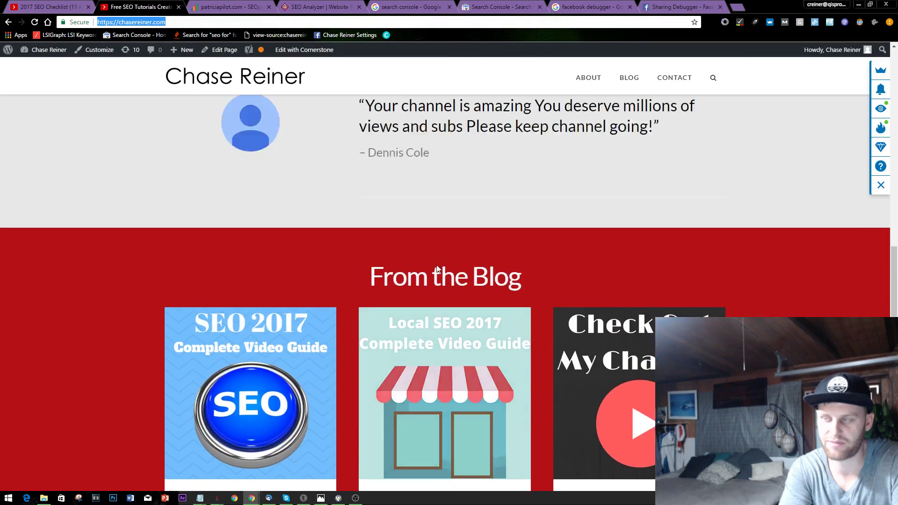
pyautogui.scroll(15, 436, 269)
pyautogui.click(747, 218)
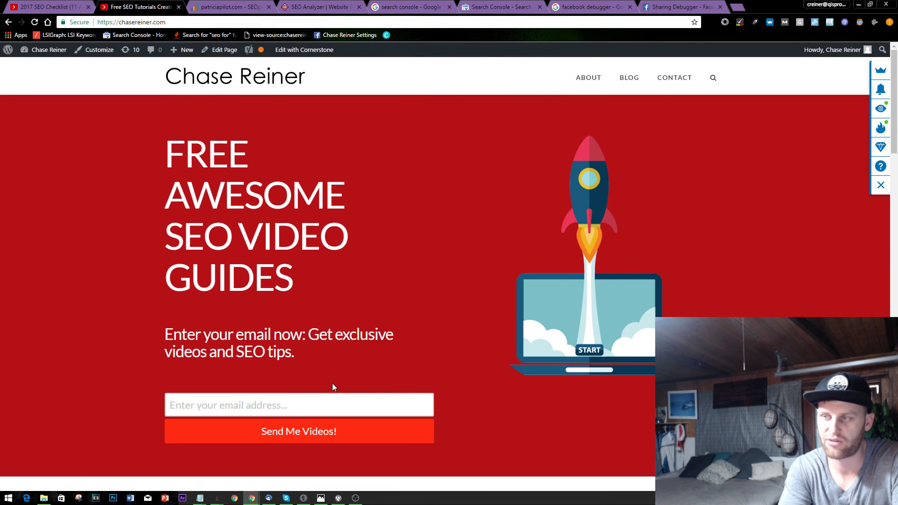
# Look through the homepage from its email signup form through the blog section to the footer, and return to the hero section
pyautogui.click(369, 410)
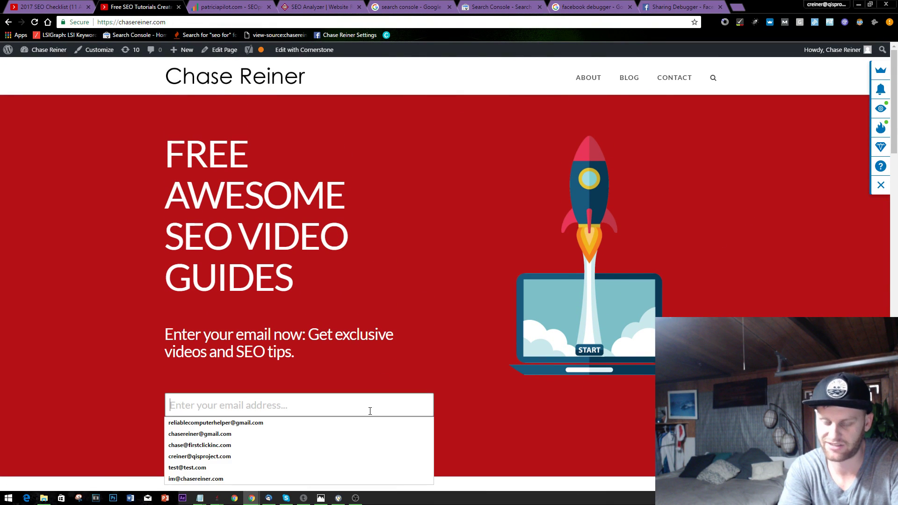
pyautogui.scroll(-15, 416, 346)
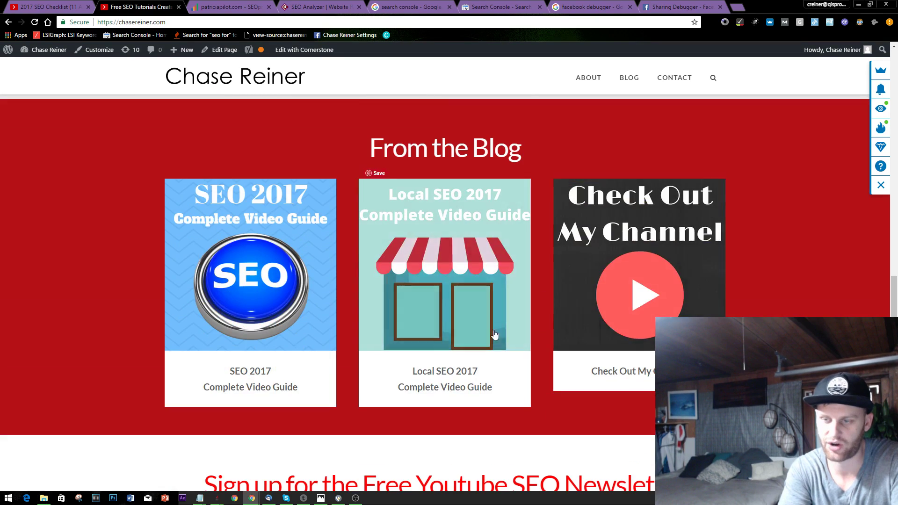
pyautogui.scroll(5, 525, 412)
pyautogui.scroll(-4, 532, 348)
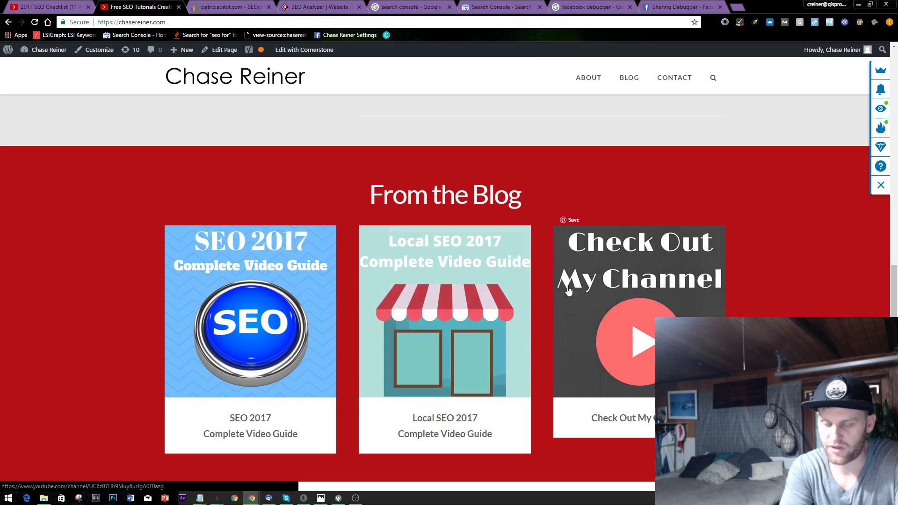
pyautogui.scroll(-10, 206, 315)
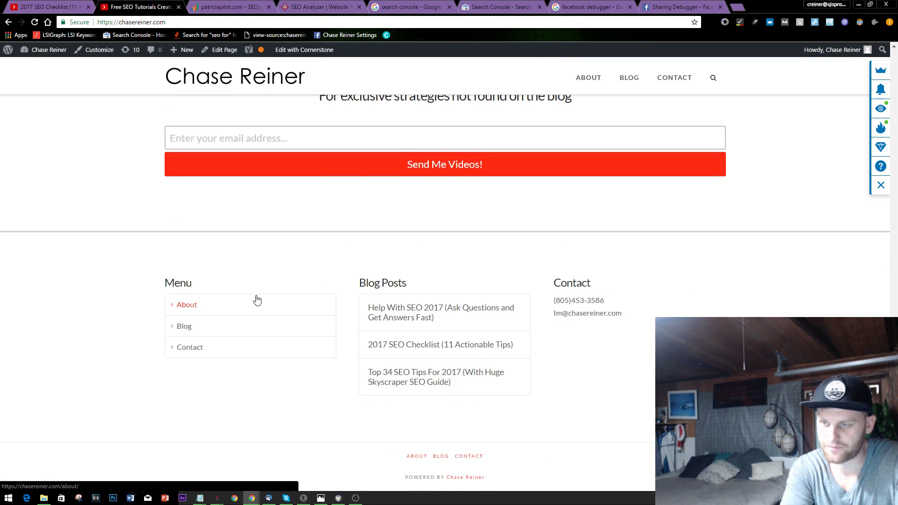
pyautogui.scroll(15, 256, 300)
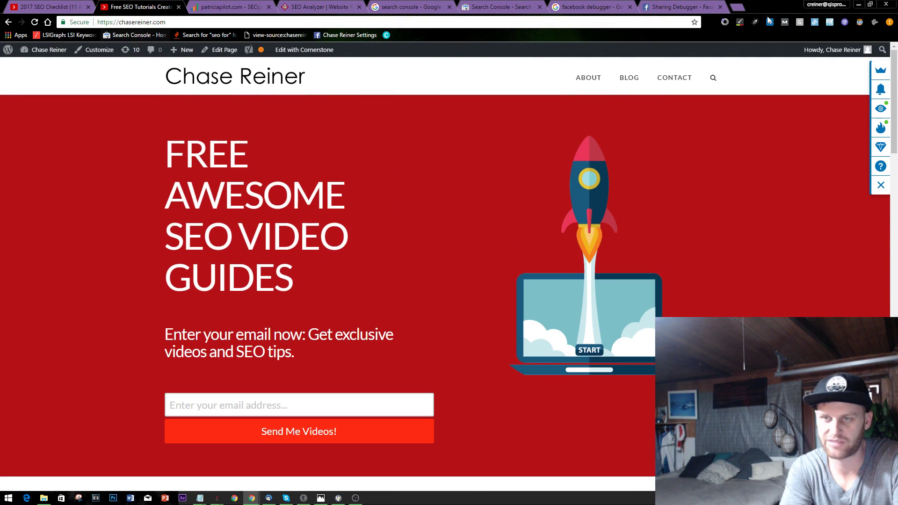
# Open MozBar's page analysis for the homepage and review its on-page elements, from URL and page title to headings and bold text
pyautogui.click(786, 21)
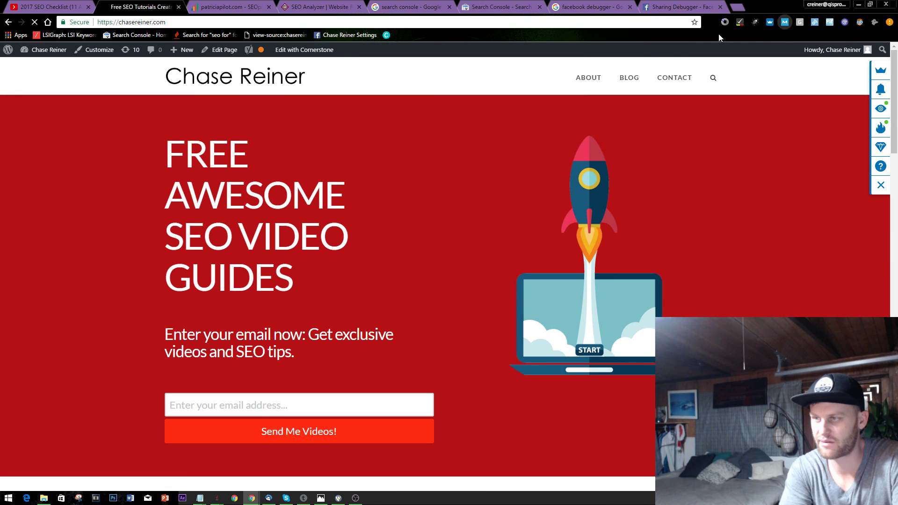
pyautogui.click(57, 52)
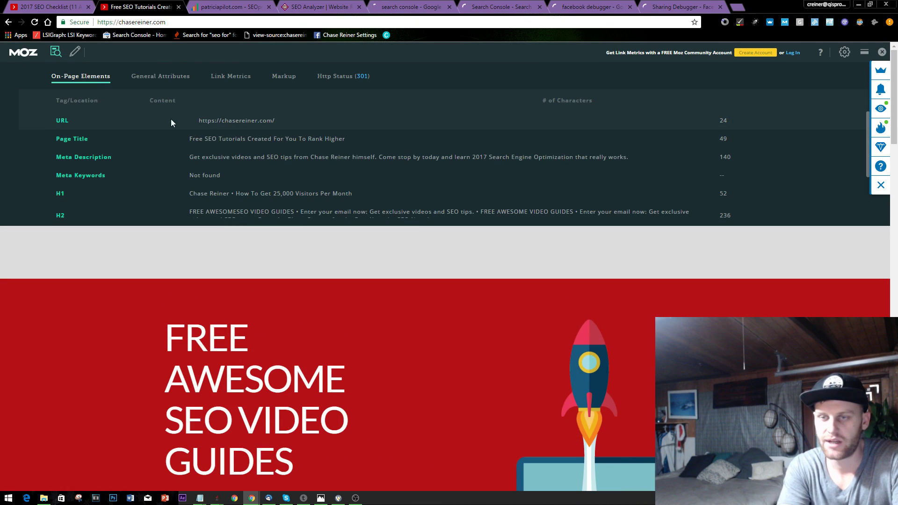
pyautogui.scroll(-4, 156, 117)
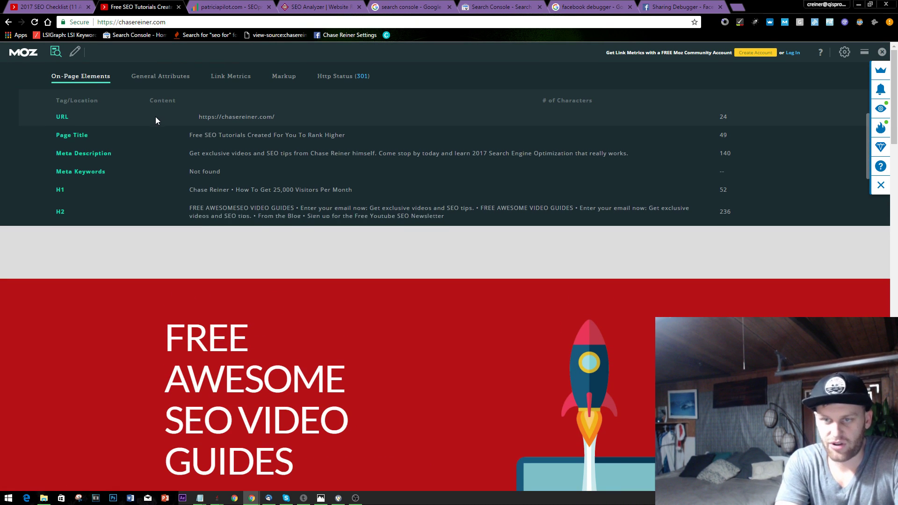
pyautogui.scroll(-3, 169, 115)
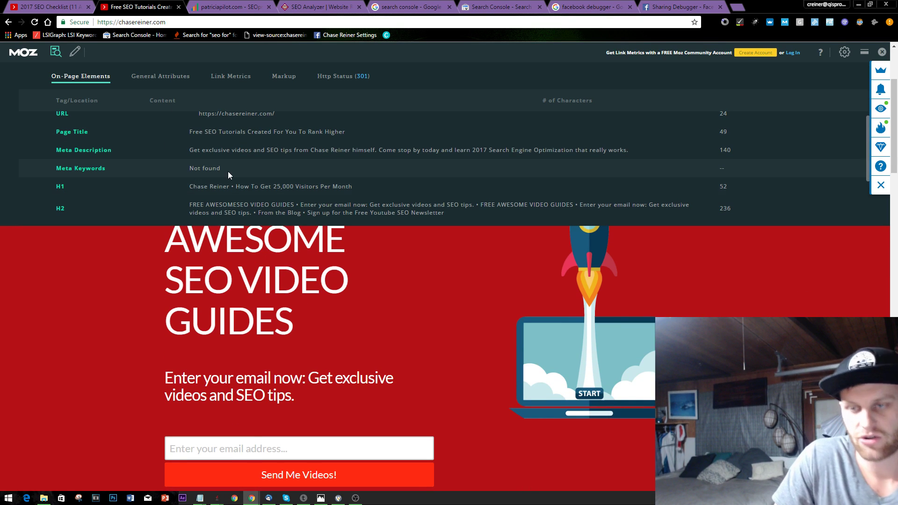
pyautogui.scroll(1, 224, 166)
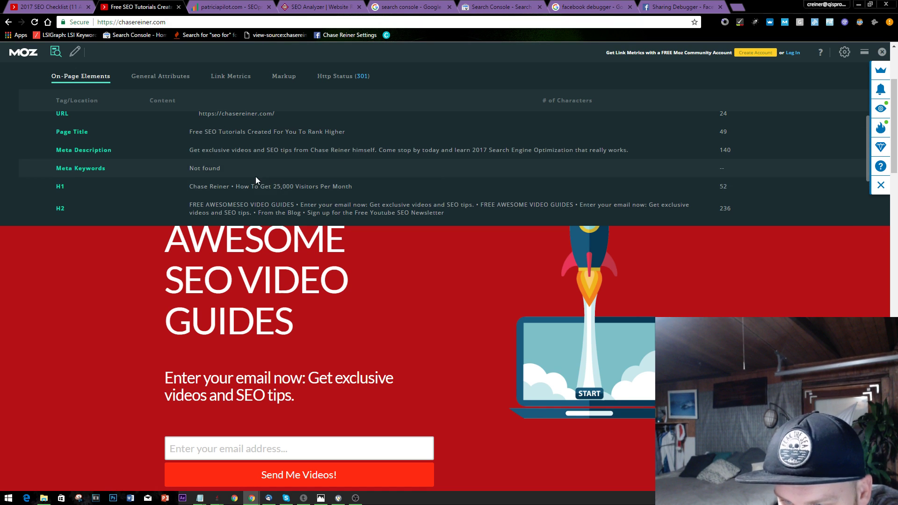
pyautogui.scroll(-1, 256, 176)
pyautogui.scroll(-1, 185, 121)
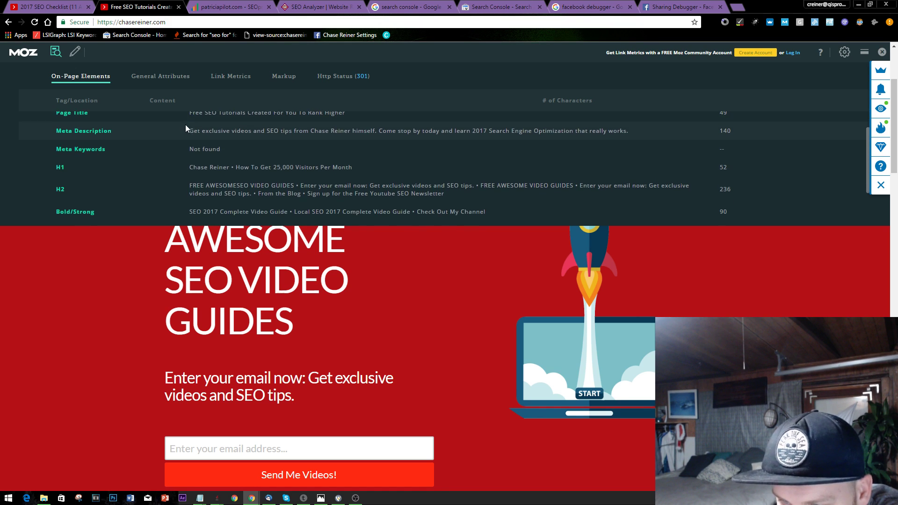
pyautogui.scroll(-1, 211, 185)
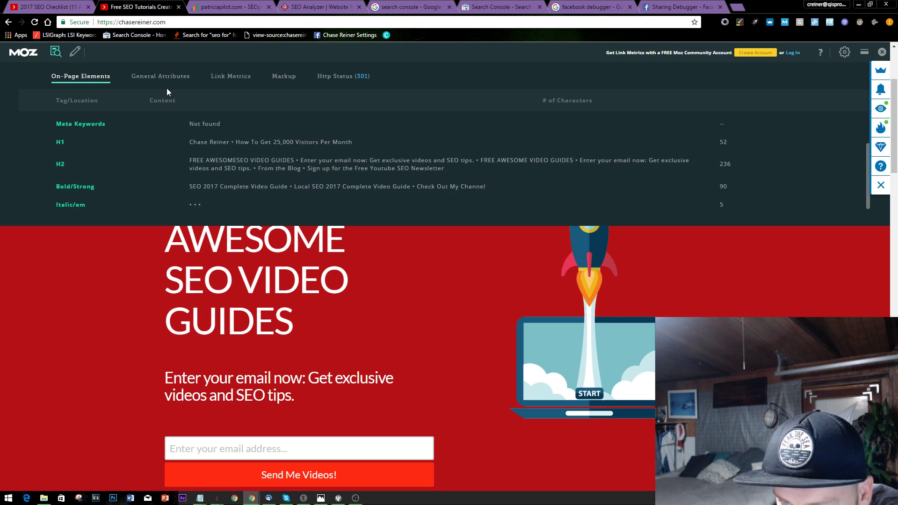
# Review the homepage's general attributes, link metrics, markup and HTTP status in the MozBar analysis
pyautogui.click(160, 77)
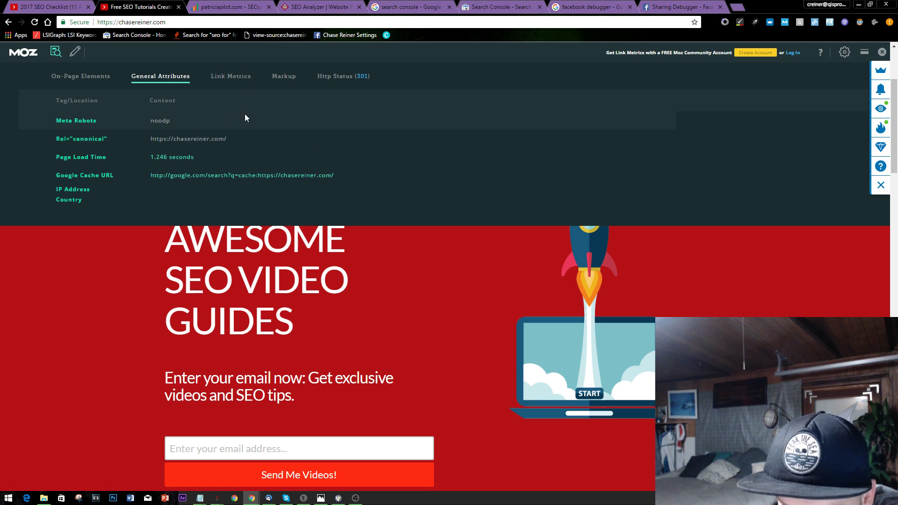
pyautogui.click(230, 76)
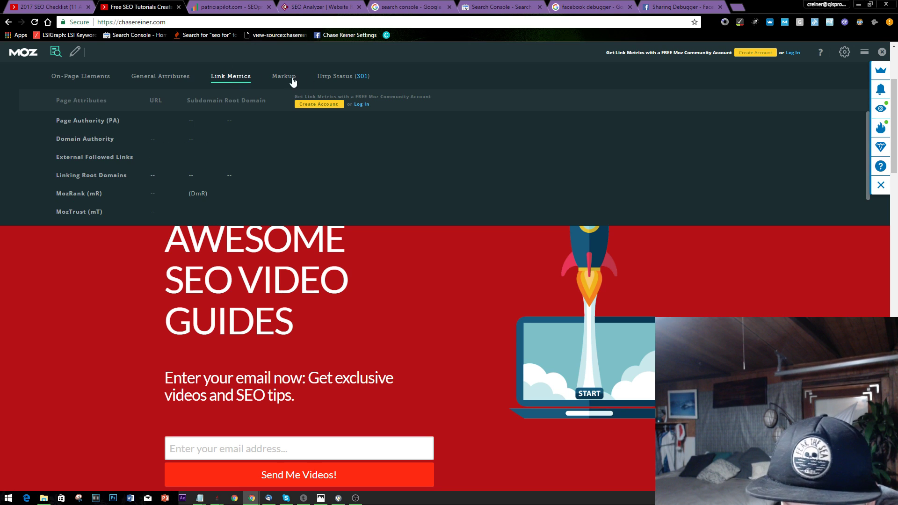
pyautogui.click(283, 77)
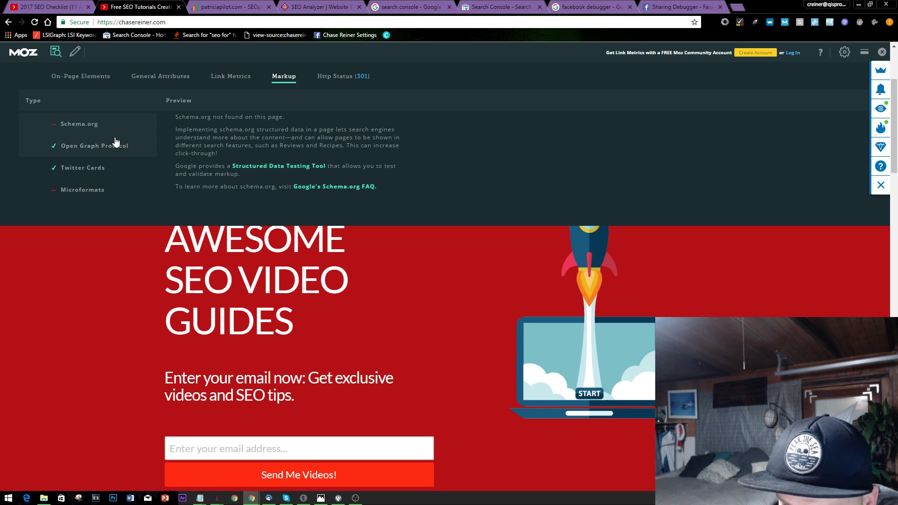
pyautogui.click(344, 76)
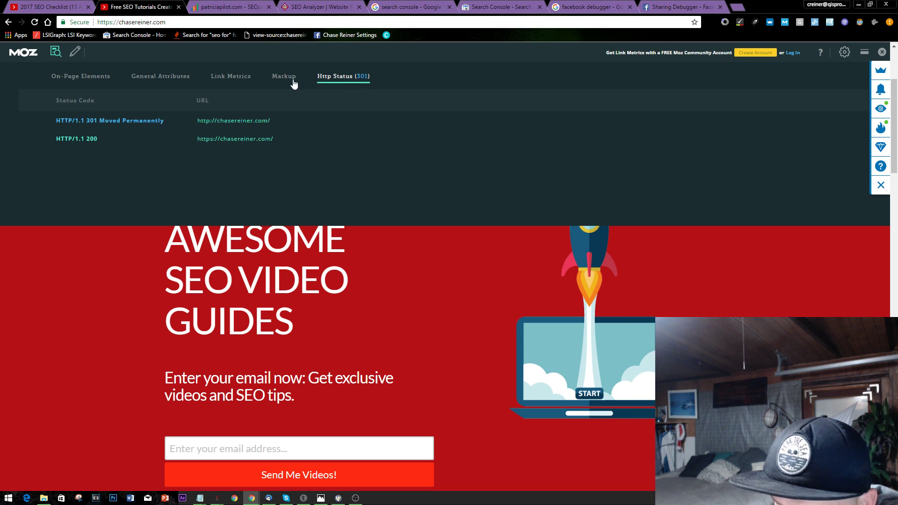
pyautogui.click(284, 77)
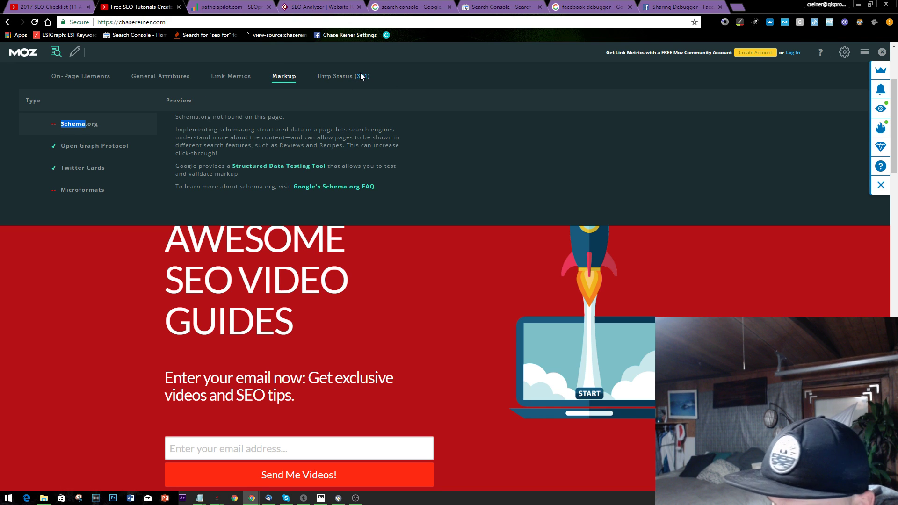
pyautogui.click(374, 105)
pyautogui.click(344, 77)
# Reload the homepage and recheck its markup and HTTP status in MozBar's page analysis
pyautogui.click(180, 22)
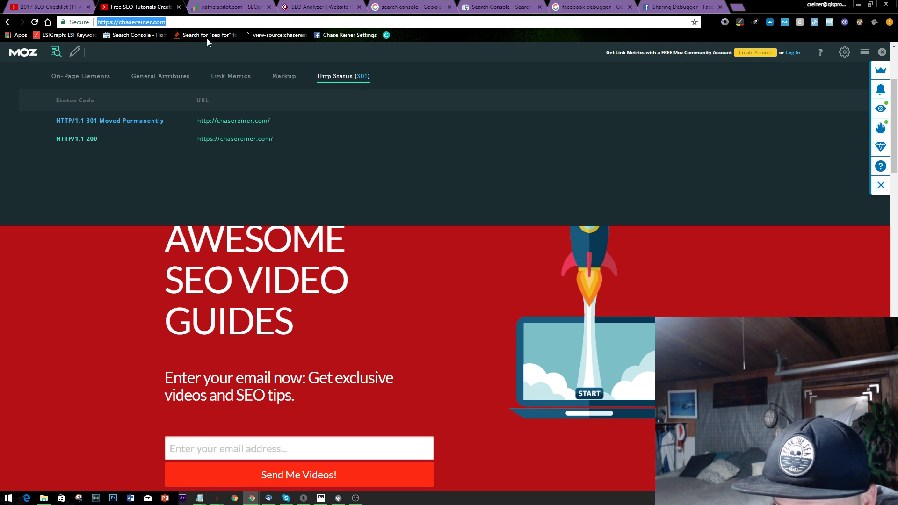
pyautogui.press('Return')
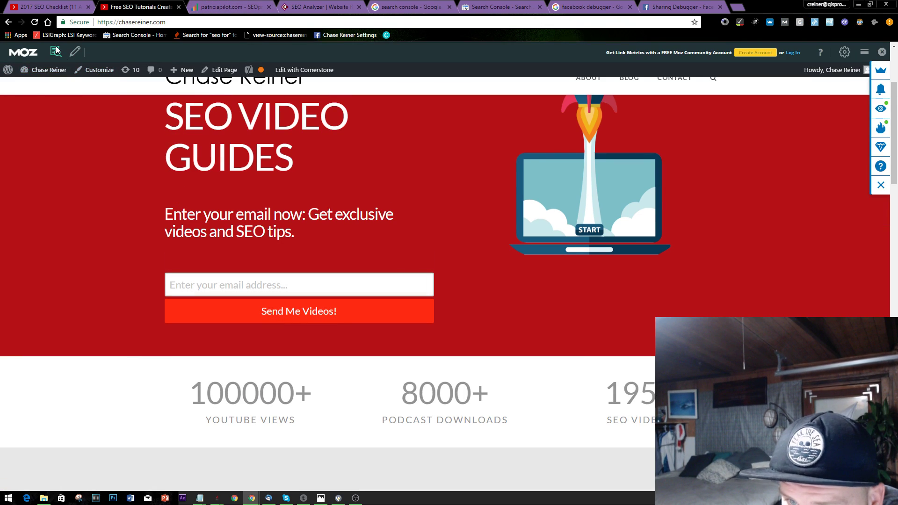
pyautogui.click(56, 50)
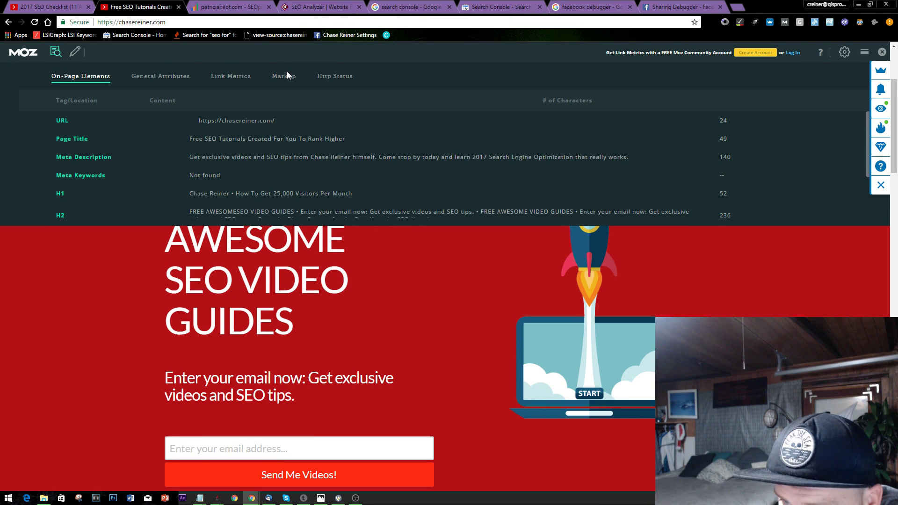
pyautogui.click(282, 77)
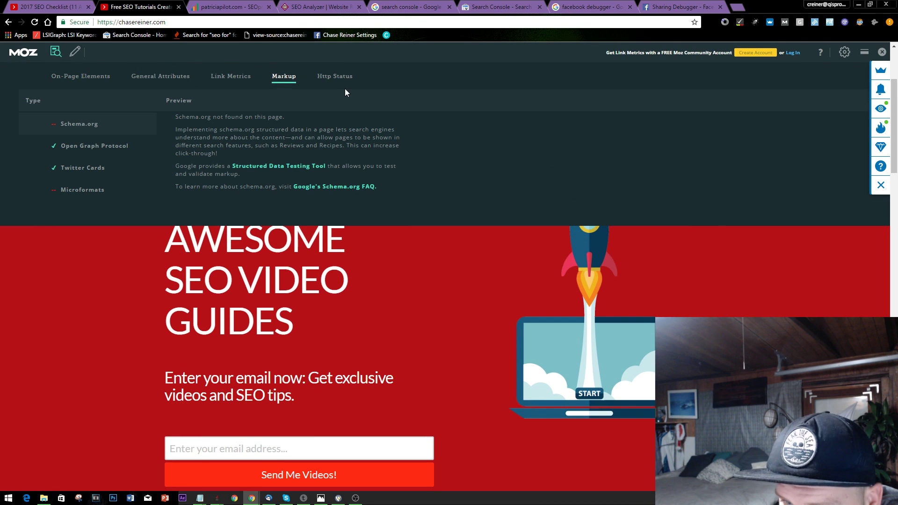
pyautogui.click(335, 77)
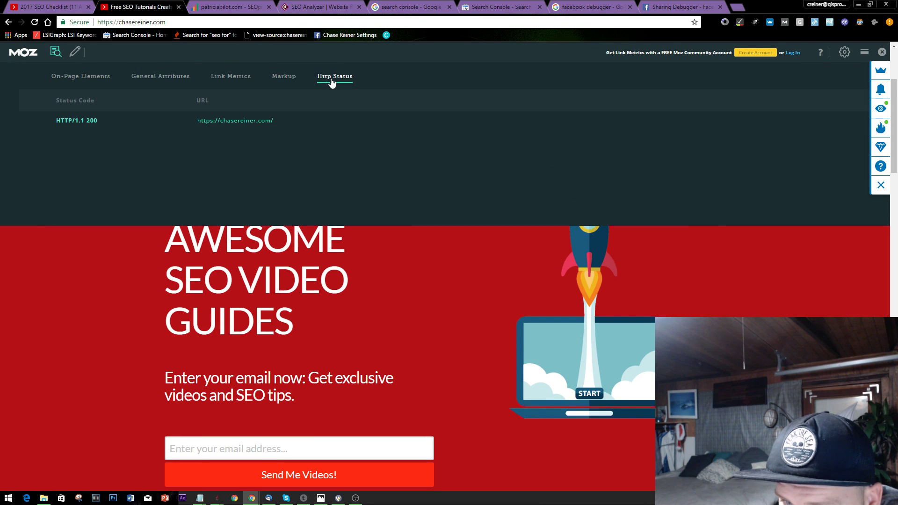
# Close the homepage, switch to SEOprofiler and open the account's project list
pyautogui.click(179, 7)
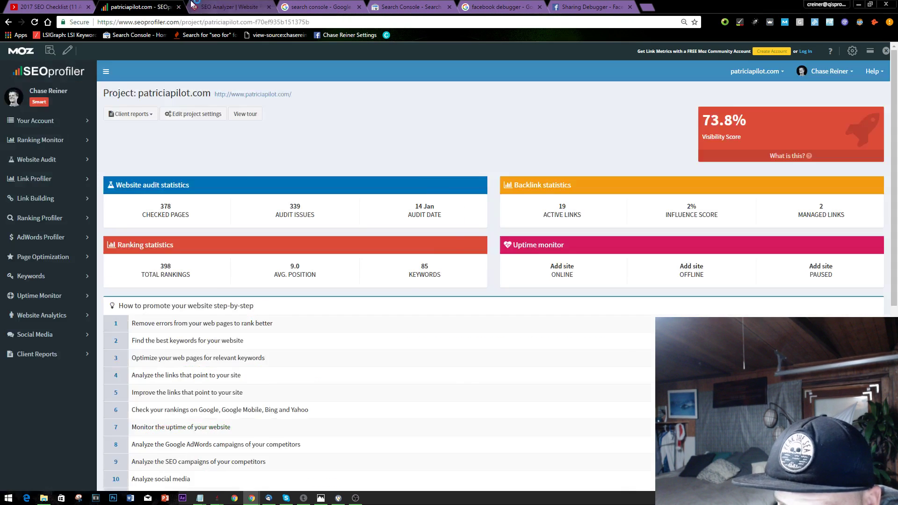
pyautogui.click(216, 6)
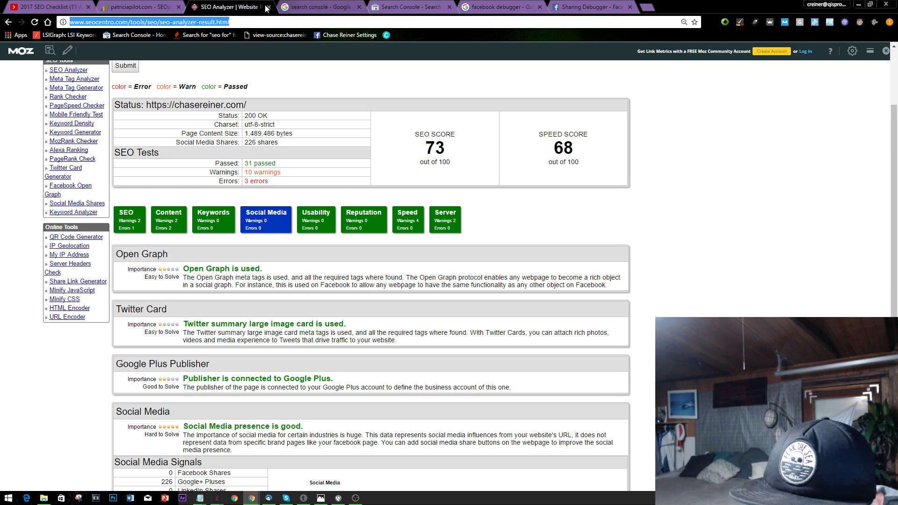
pyautogui.click(138, 6)
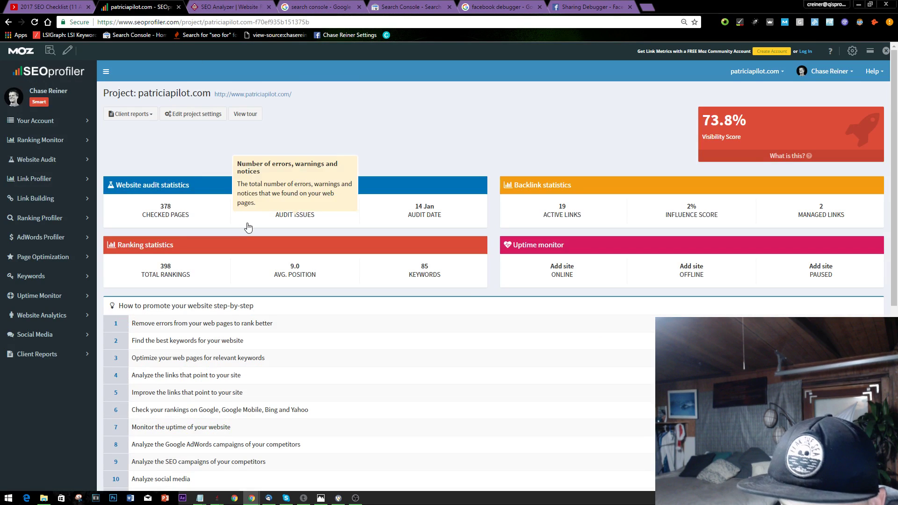
pyautogui.click(65, 122)
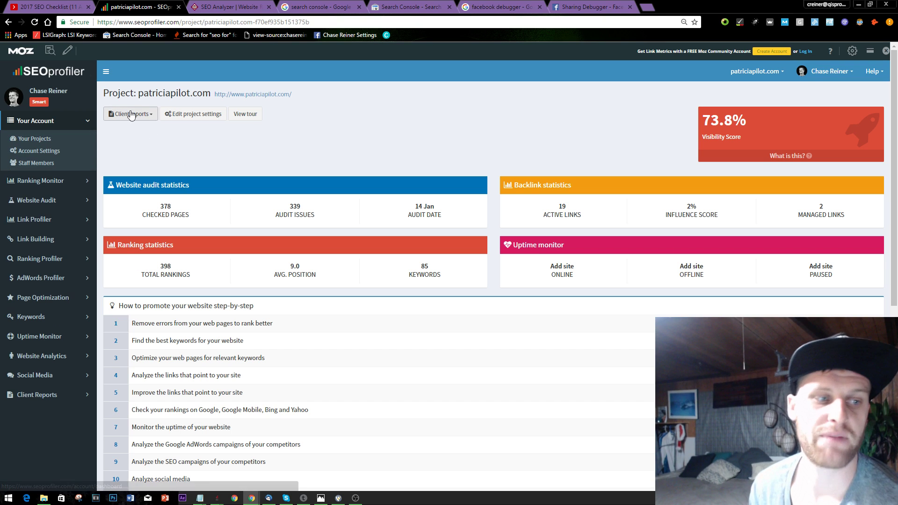
pyautogui.click(80, 139)
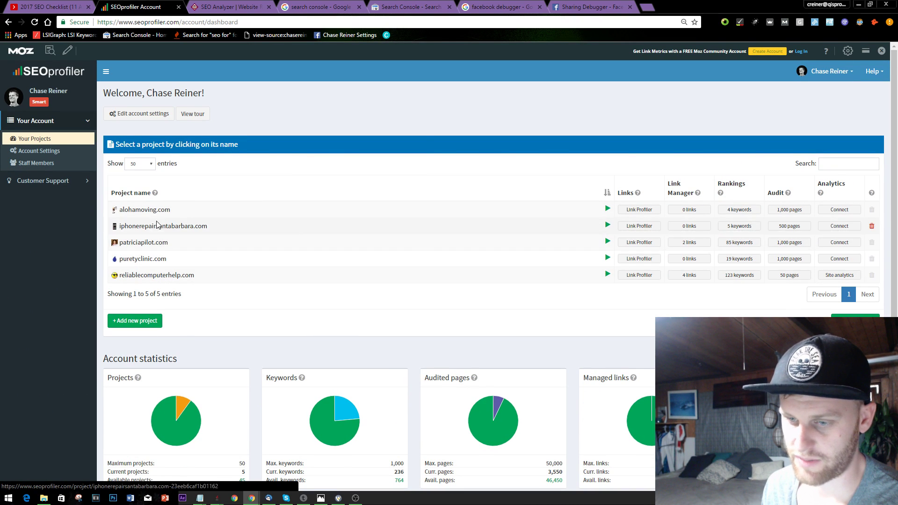
pyautogui.scroll(-1, 168, 276)
pyautogui.click(149, 276)
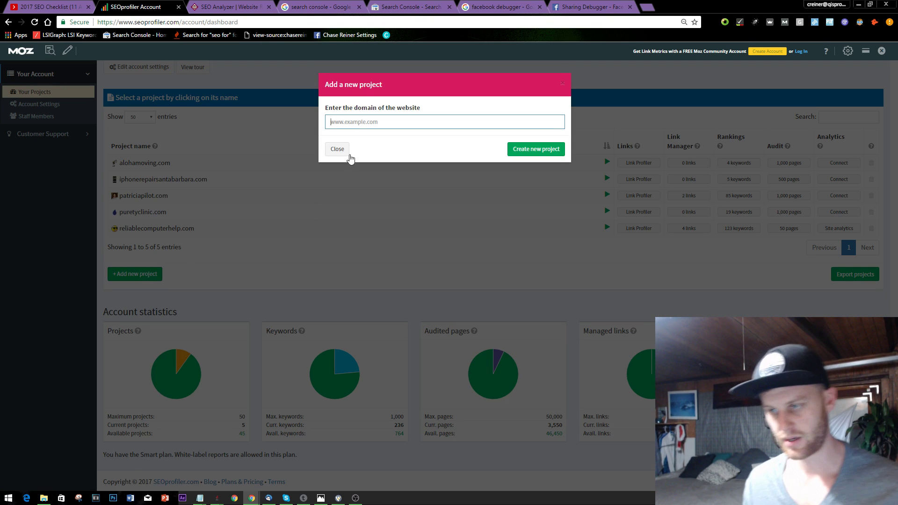
pyautogui.write('https:')
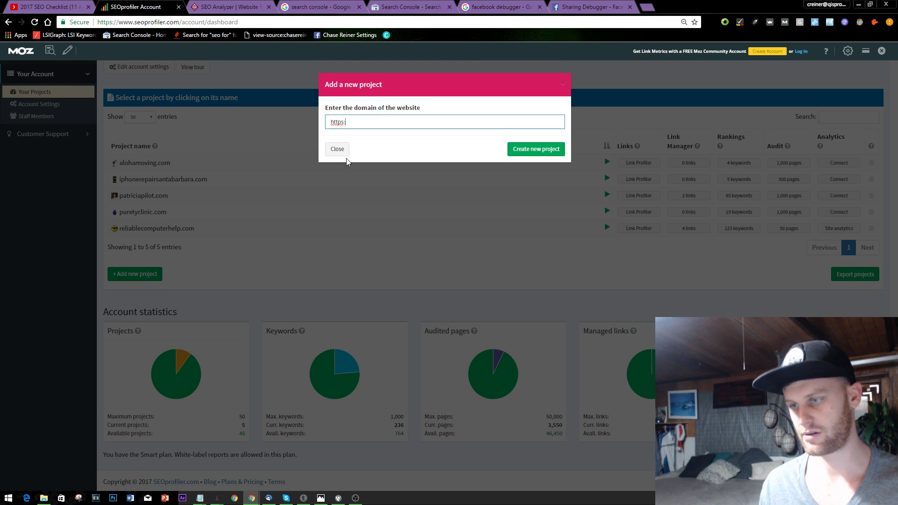
pyautogui.write('//chasereiner.com/')
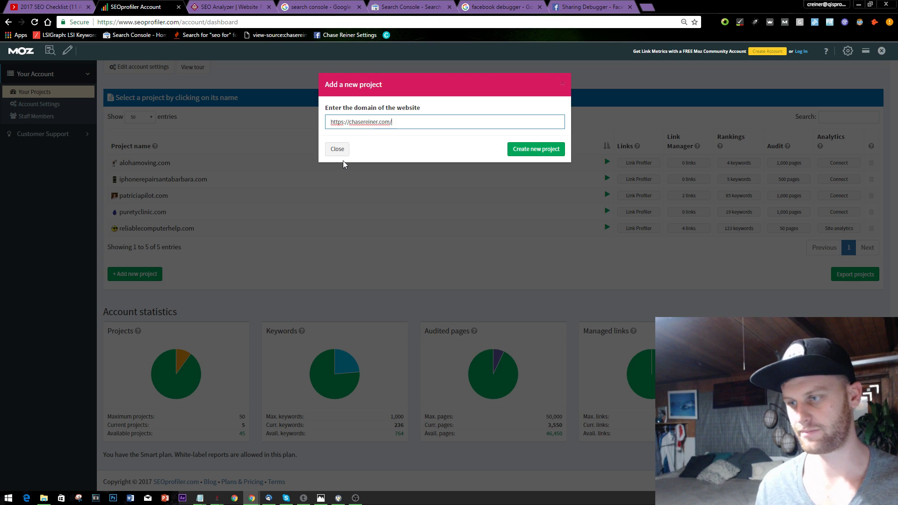
pyautogui.press('Return')
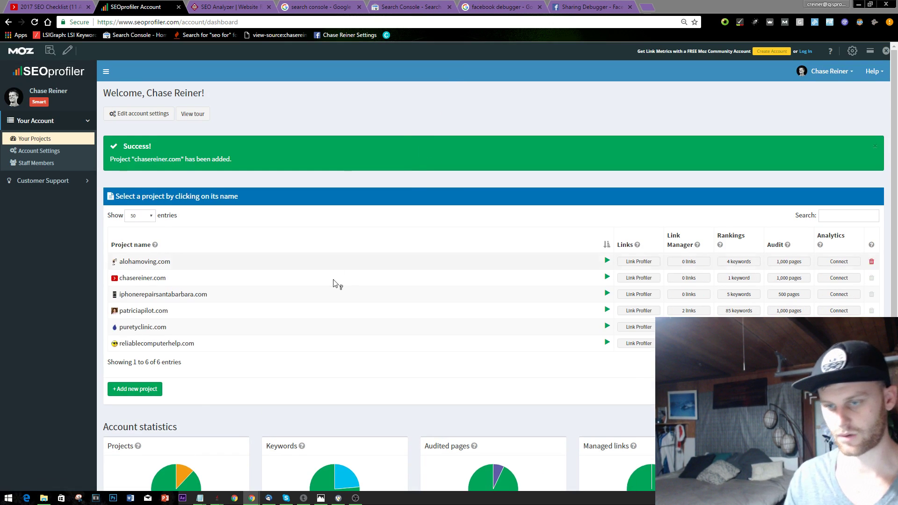
pyautogui.click(158, 279)
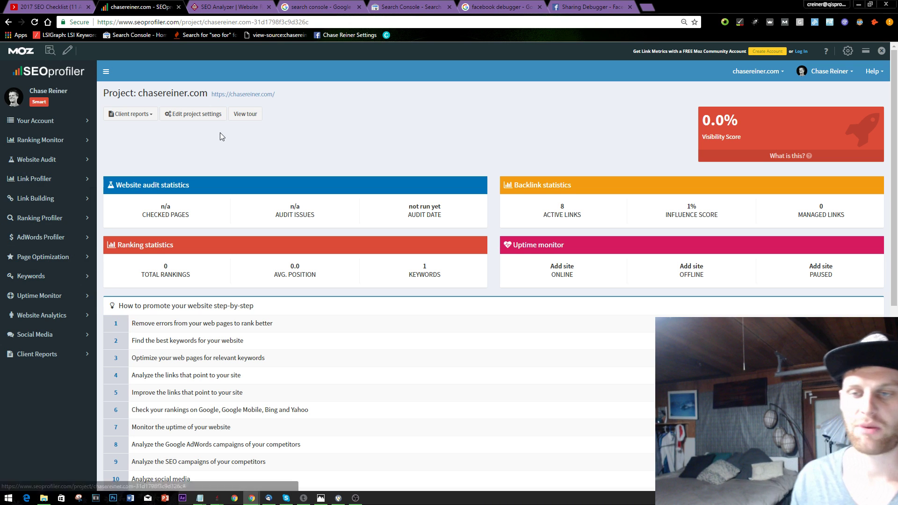
# Revisit the open SEO tool pages and return to the on-page SEO basics in the 2017 SEO checklist post
pyautogui.click(70, 5)
pyautogui.click(136, 6)
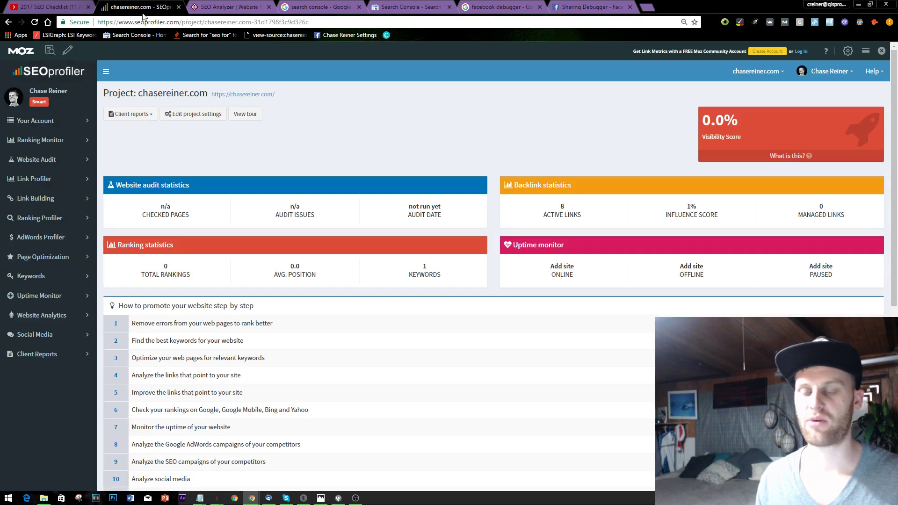
pyautogui.click(77, 6)
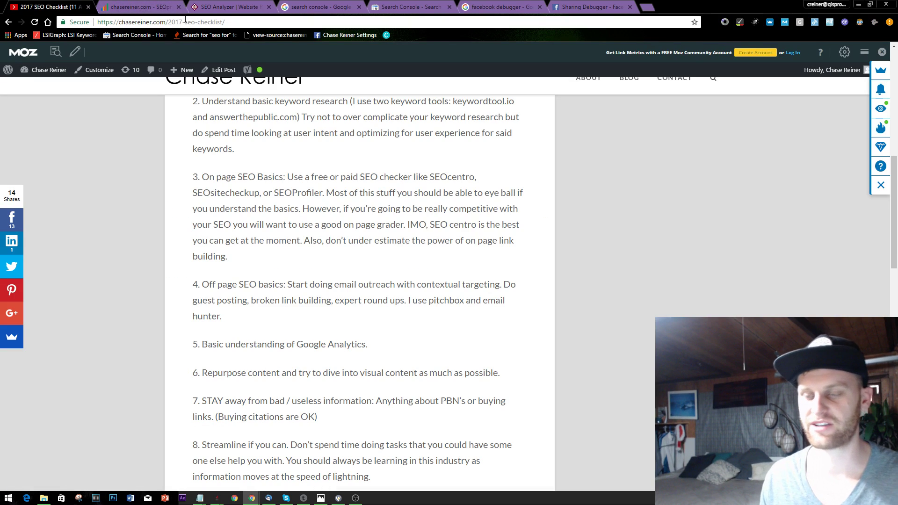
pyautogui.click(229, 7)
pyautogui.click(318, 6)
pyautogui.click(459, 6)
pyautogui.click(64, 5)
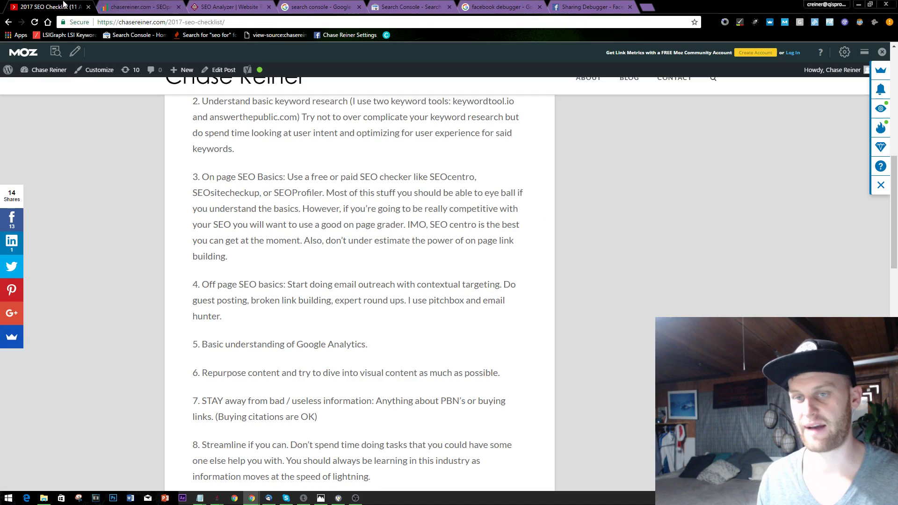
# Review the on-page SEO item in the checklist post and revisit the open SEOprofiler, SEO Analyzer, Search Console and Facebook debugger pages
pyautogui.scroll(4, 208, 104)
pyautogui.scroll(-3, 251, 170)
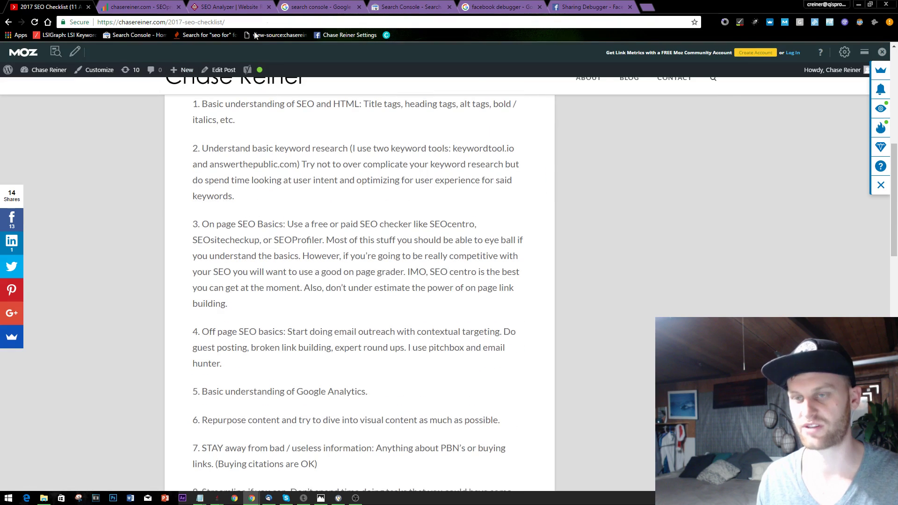
pyautogui.click(498, 7)
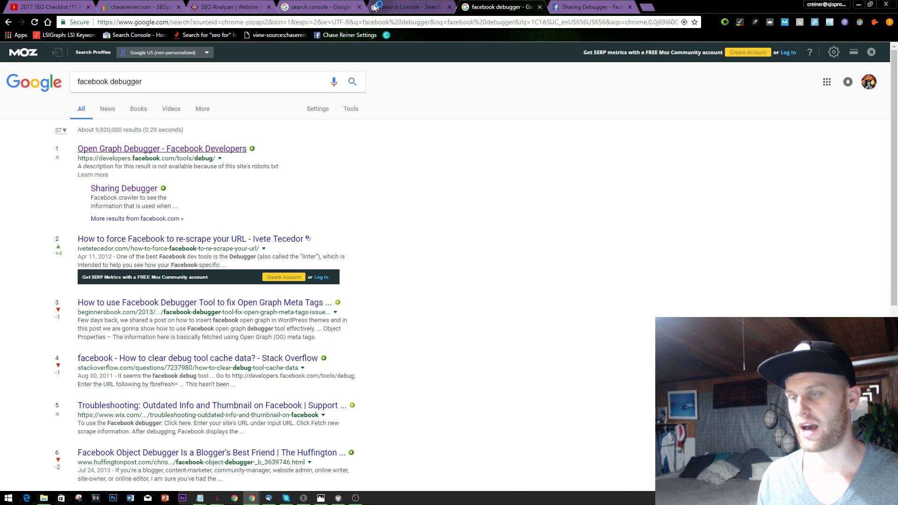
pyautogui.click(229, 7)
pyautogui.click(151, 5)
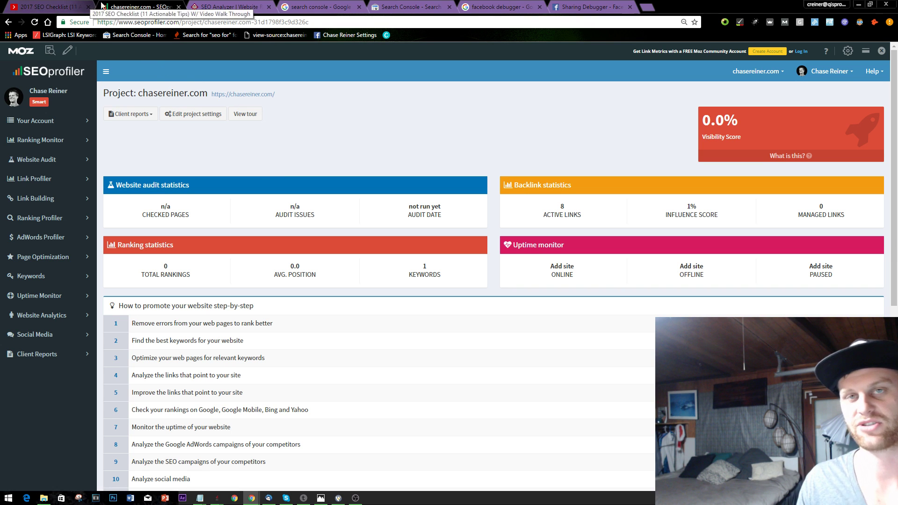
pyautogui.click(354, 5)
pyautogui.click(380, 5)
pyautogui.click(327, 6)
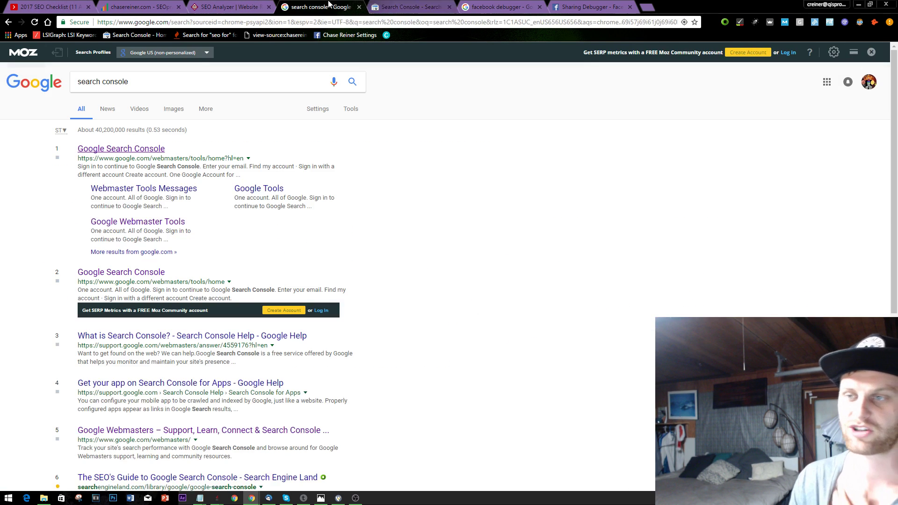
pyautogui.click(412, 6)
pyautogui.click(500, 6)
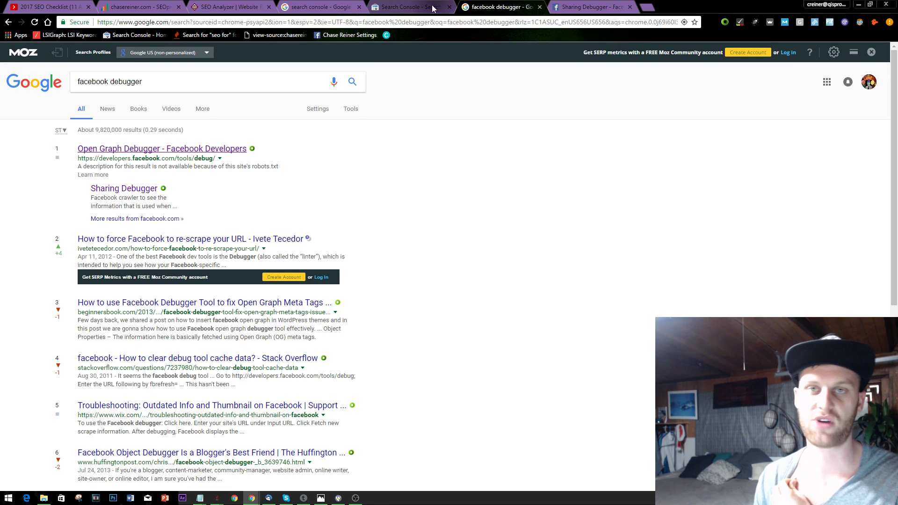
# Close the Facebook debugger search results, load chasereiner.com in place of the Sharing Debugger and look over the homepage
pyautogui.click(539, 7)
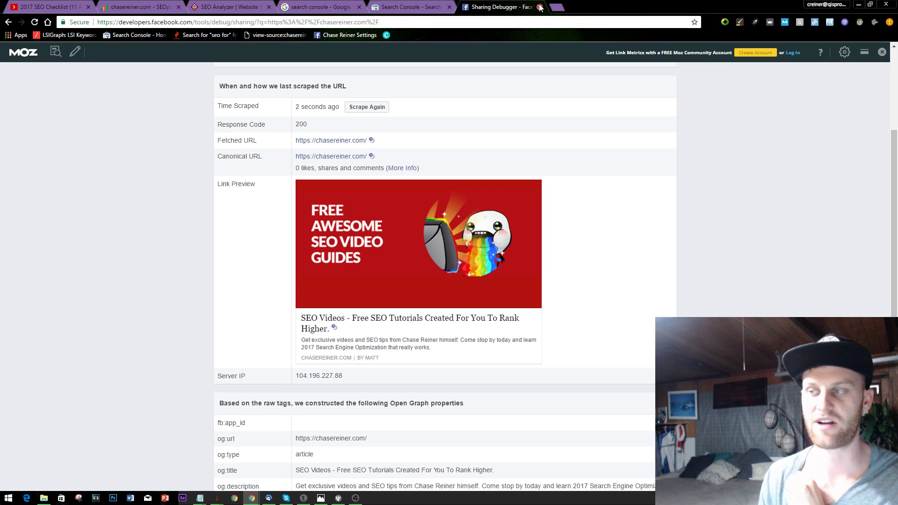
pyautogui.rightClick(431, 210)
pyautogui.click(582, 164)
pyautogui.click(491, 24)
pyautogui.write('f')
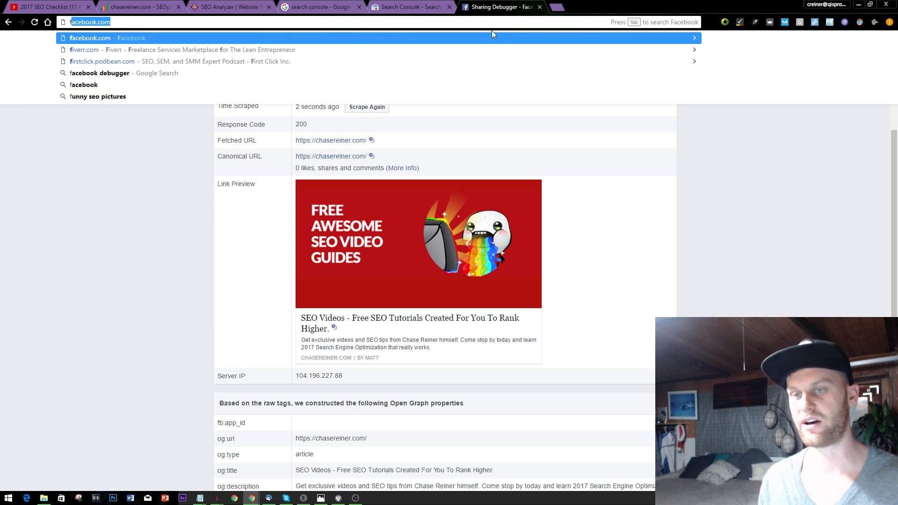
pyautogui.press('BackSpace')
pyautogui.press('BackSpace')
pyautogui.write('you')
pyautogui.press('BackSpace')
pyautogui.press('BackSpace')
pyautogui.press('BackSpace')
pyautogui.press('BackSpace')
pyautogui.write('chasereiner')
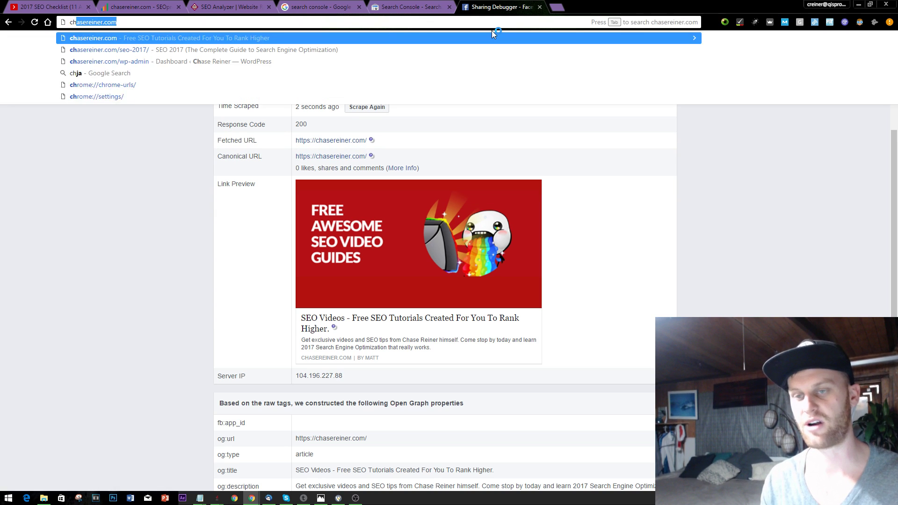
pyautogui.press('Return')
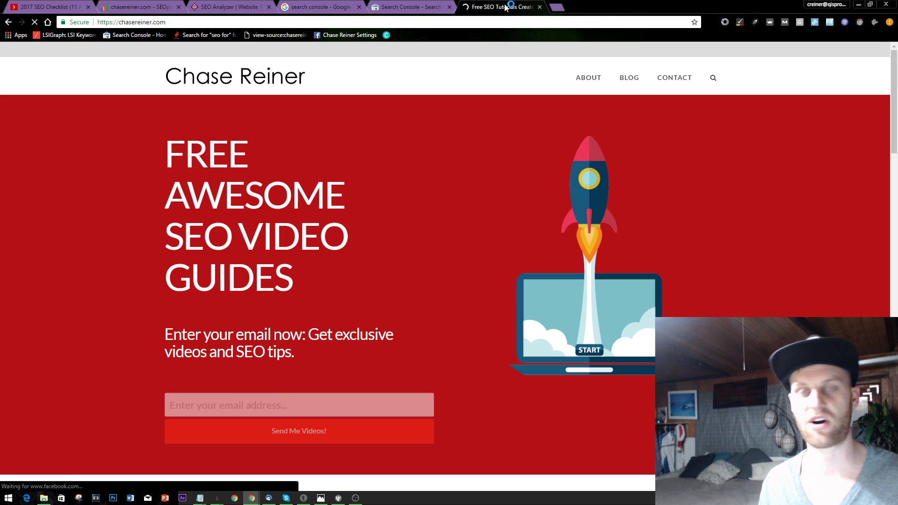
pyautogui.scroll(-15, 480, 111)
pyautogui.scroll(15, 480, 113)
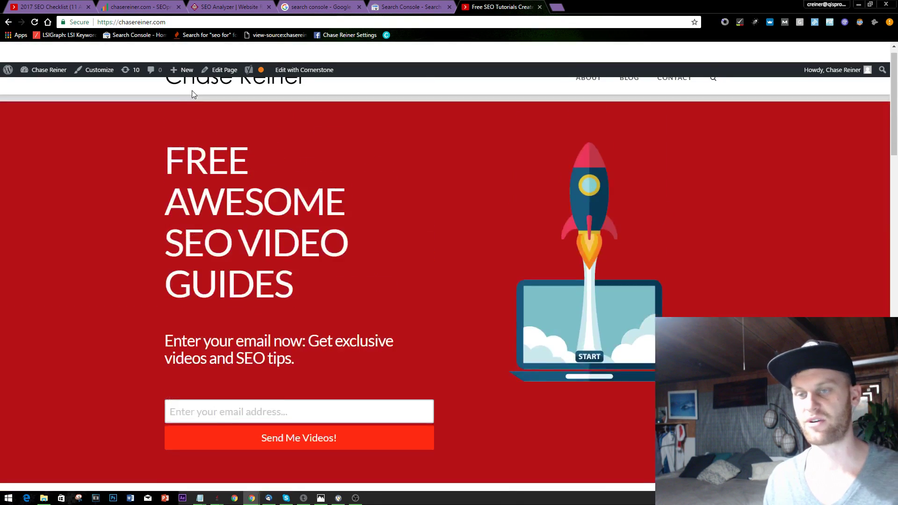
# Open a spare blank tab and return to the chasereiner.com homepage
pyautogui.click(212, 22)
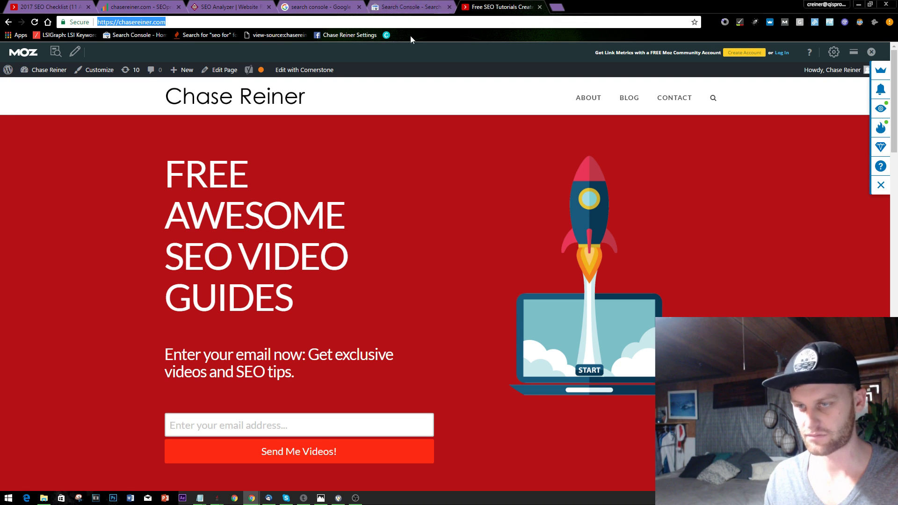
pyautogui.click(561, 7)
pyautogui.click(498, 6)
pyautogui.rightClick(319, 68)
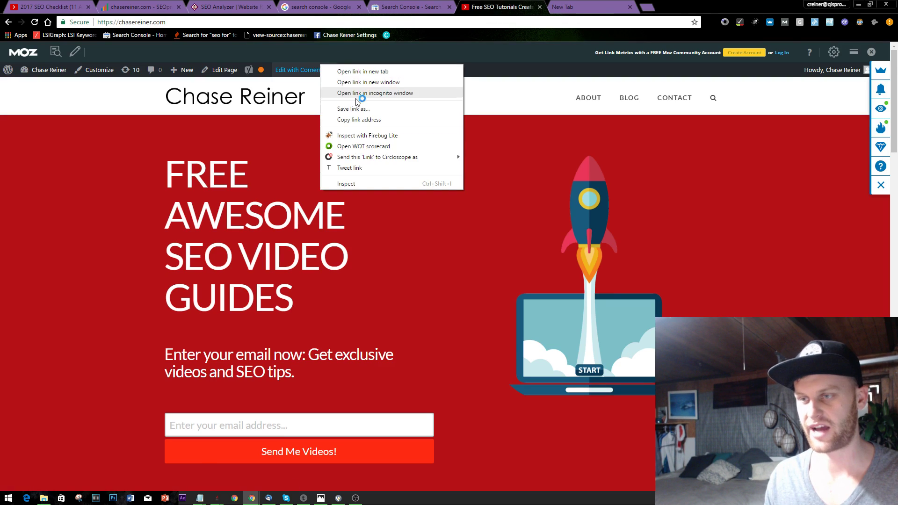
pyautogui.click(360, 94)
pyautogui.rightClick(194, 134)
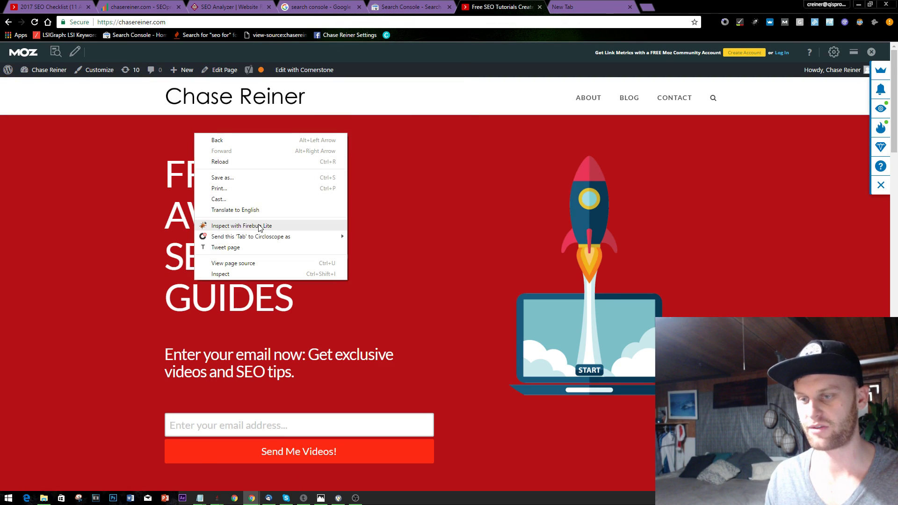
pyautogui.click(255, 274)
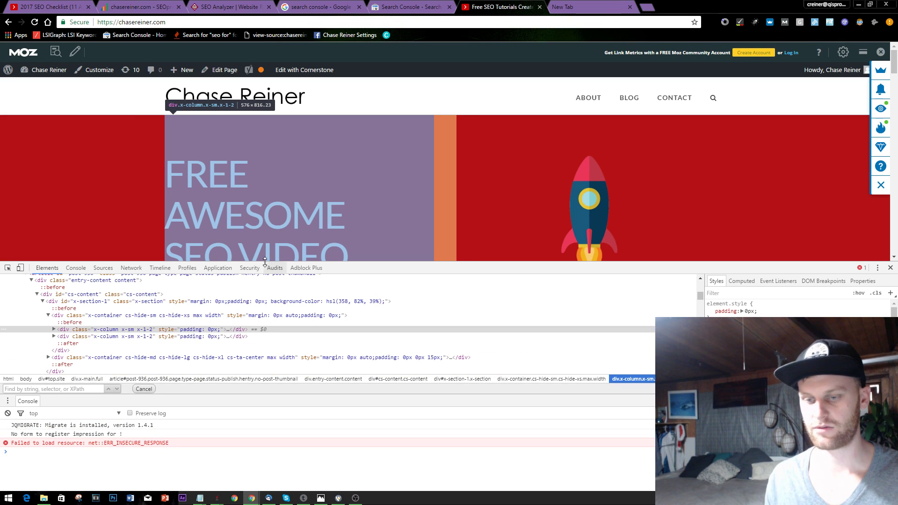
pyautogui.click(890, 268)
# View the homepage's source code, find "<title" in it and copy the title text "Free SEO Tutorials Created For You To Rank Higher"
pyautogui.rightClick(111, 189)
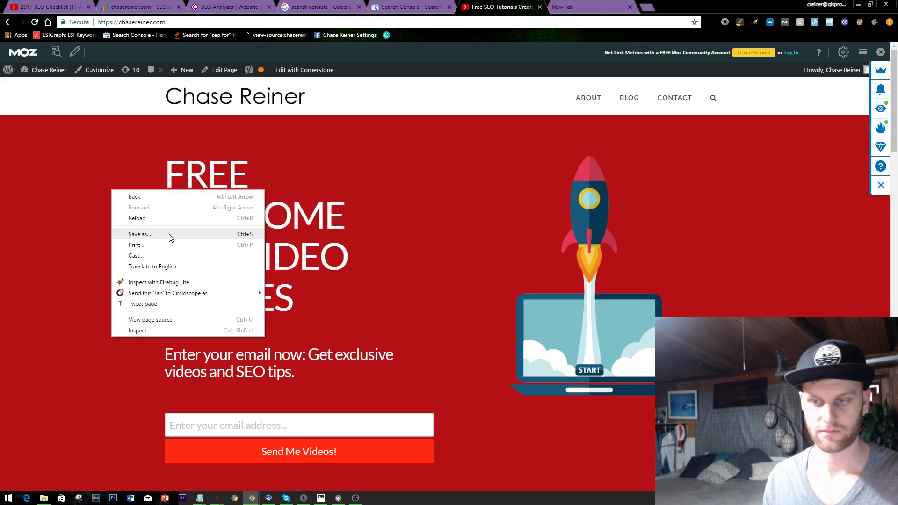
pyautogui.click(178, 315)
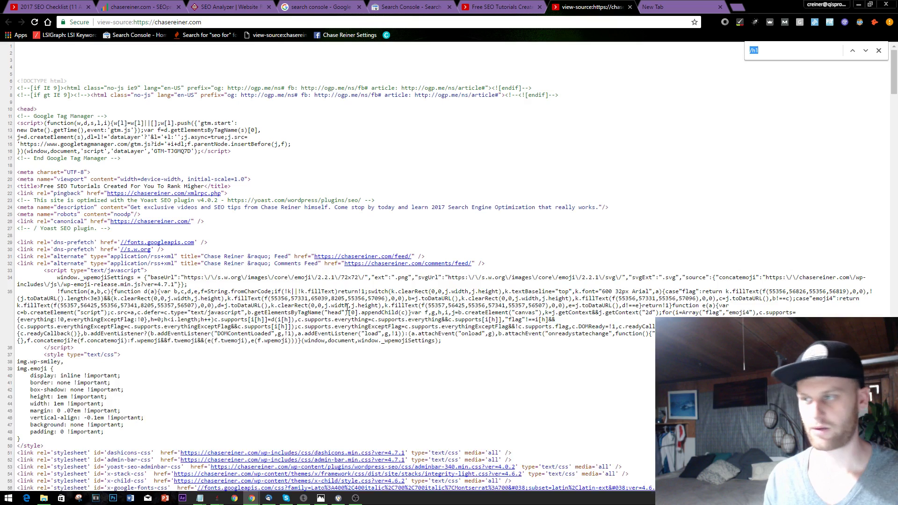
pyautogui.write('<title')
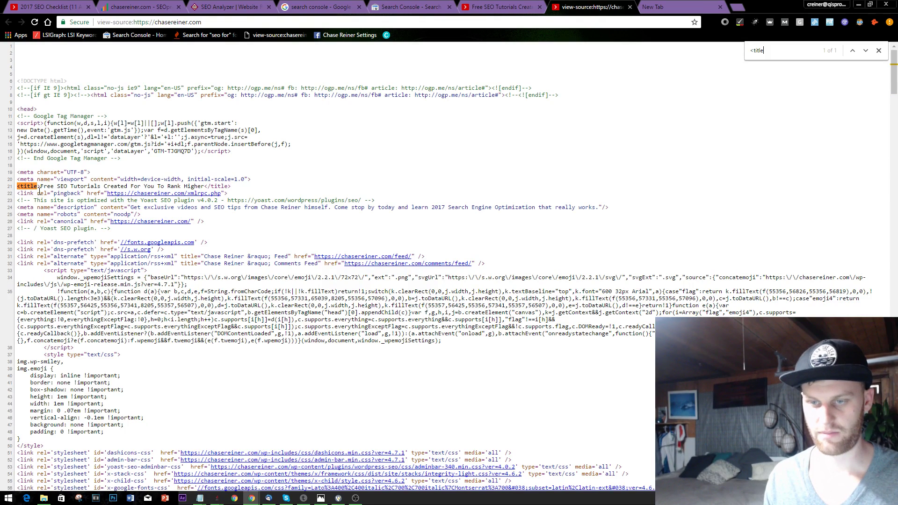
pyautogui.moveTo(41, 190); pyautogui.dragTo(71, 186)
pyautogui.click(112, 186)
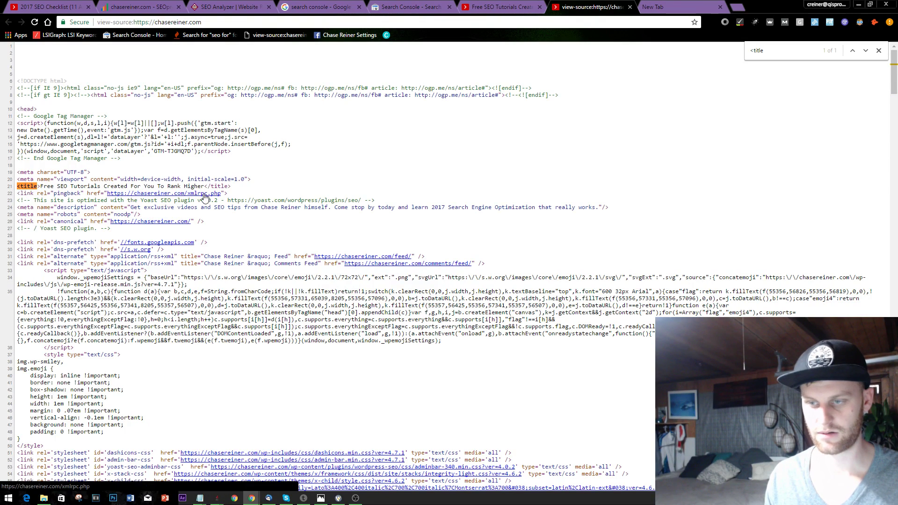
pyautogui.moveTo(204, 186); pyautogui.dragTo(27, 184)
pyautogui.hotkey('ctrl', 'c')
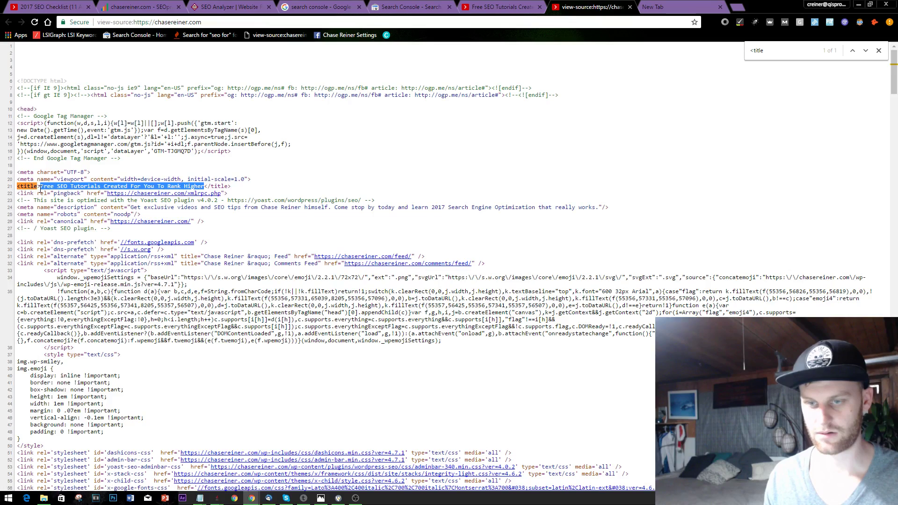
# Load answerthepublic.com in the blank tab and close the homepage's source view
pyautogui.click(655, 6)
pyautogui.write('answerthepublic.com')
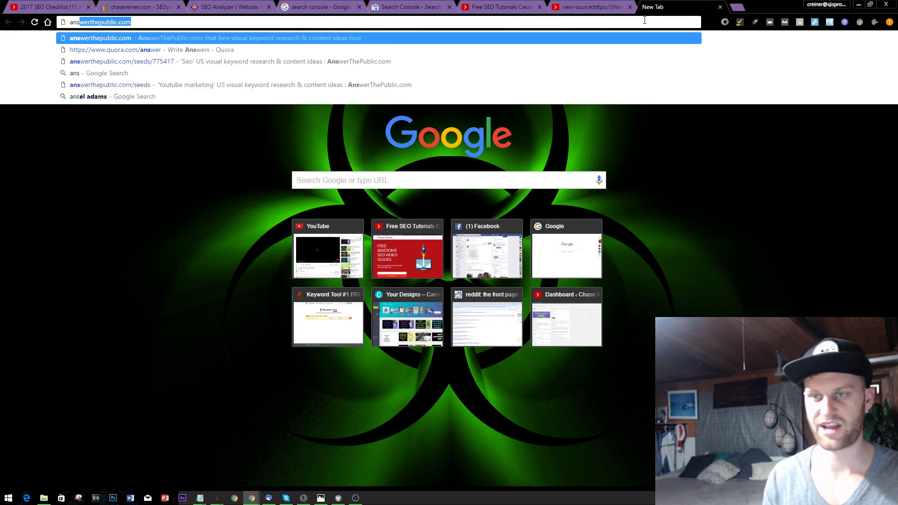
pyautogui.press('Return')
pyautogui.click(618, 8)
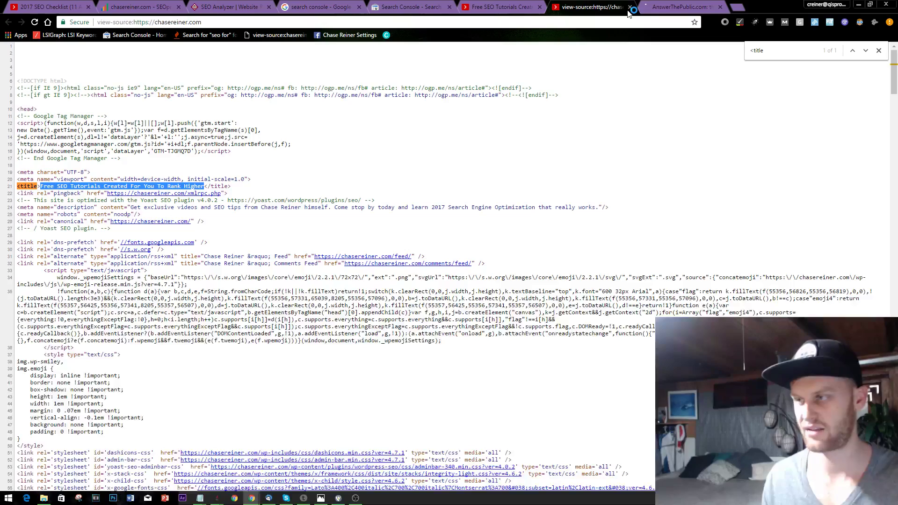
pyautogui.click(629, 8)
# Get AnswerThePublic questions for the pasted keyword "Free SEO Tutorials Created For You To Rank Higher" with the country set to US
pyautogui.click(495, 387)
pyautogui.hotkey('ctrl', 'v')
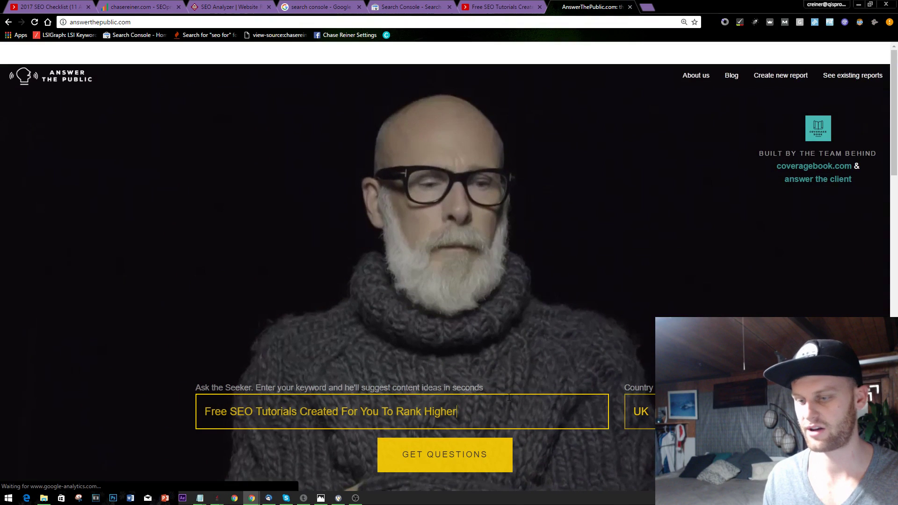
pyautogui.scroll(-2, 609, 353)
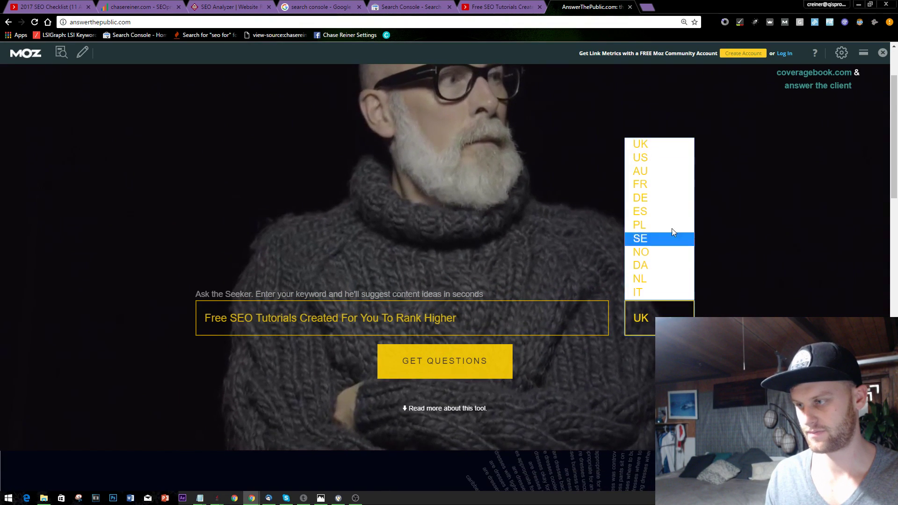
pyautogui.click(655, 158)
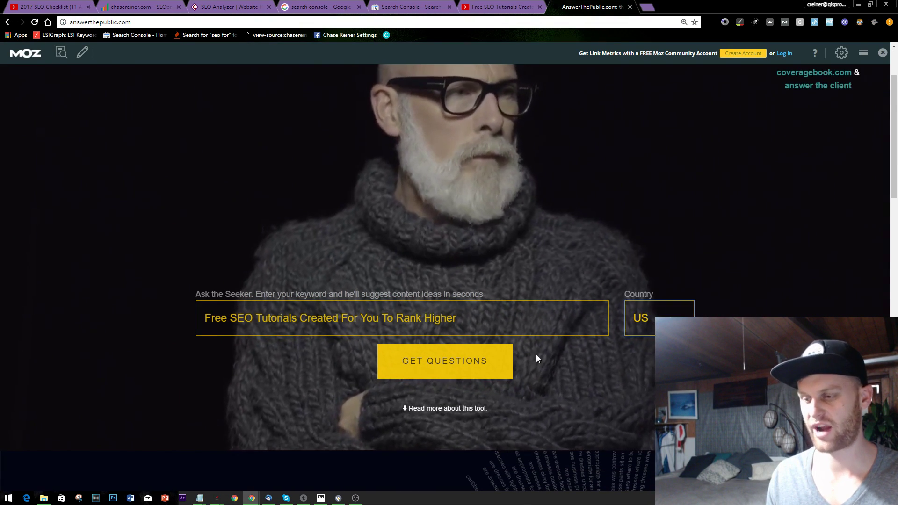
pyautogui.click(447, 370)
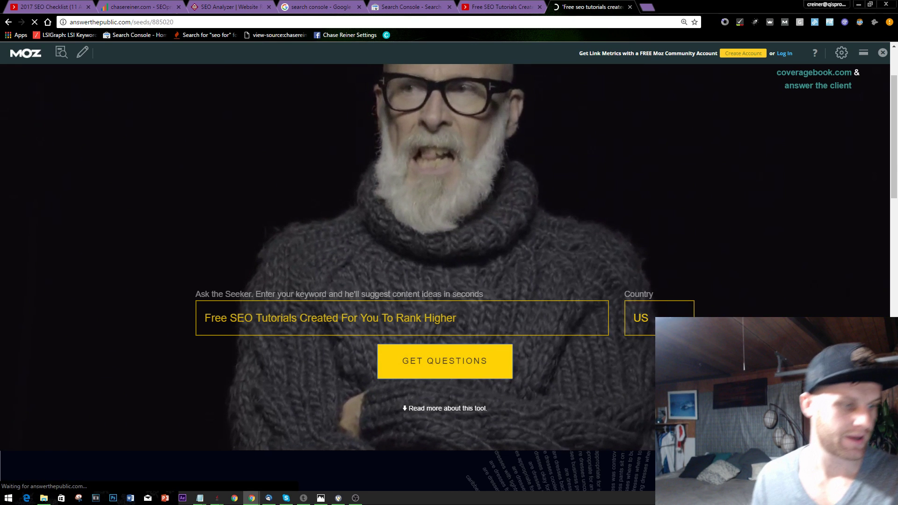
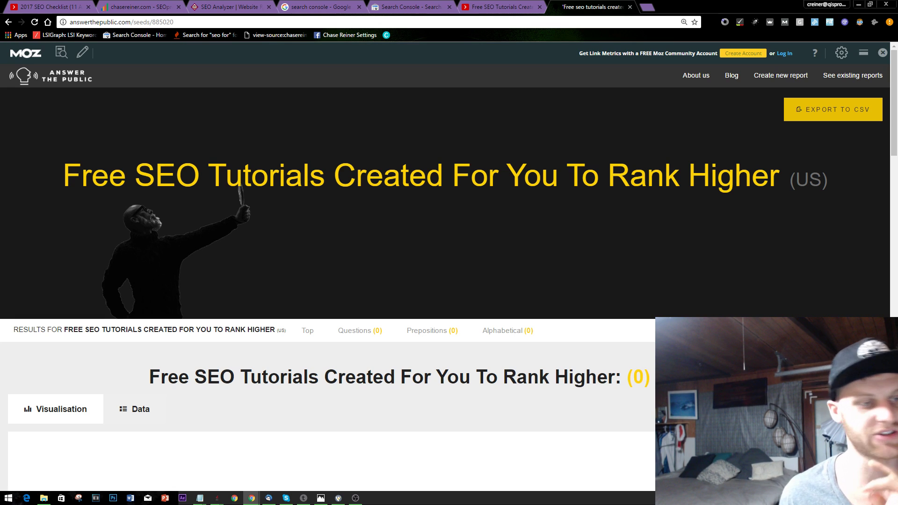
# Revisit the SEO checklist post and look over the homepage's content again
pyautogui.click(140, 7)
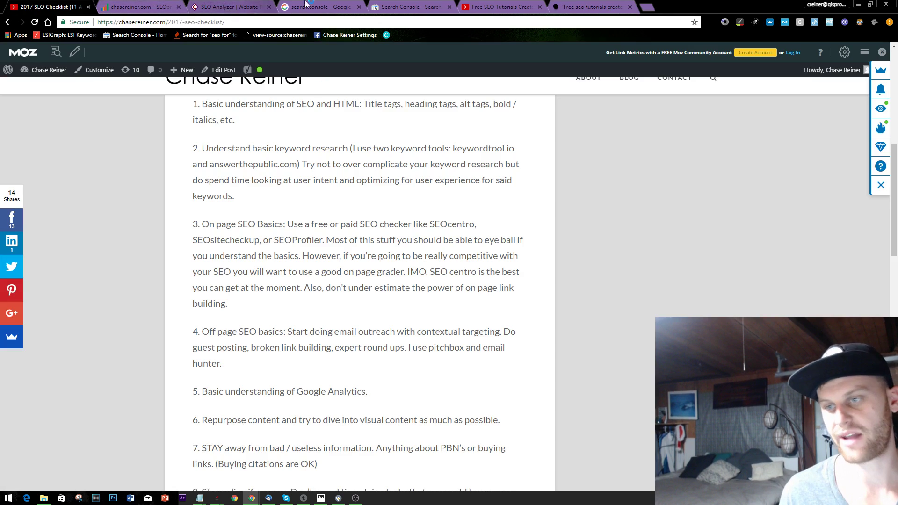
pyautogui.click(494, 6)
pyautogui.scroll(-6, 537, 287)
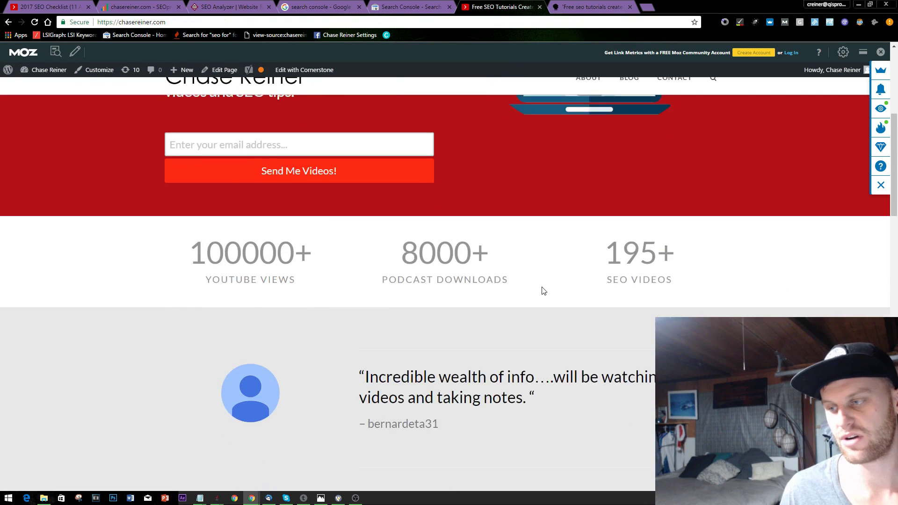
pyautogui.scroll(6, 541, 291)
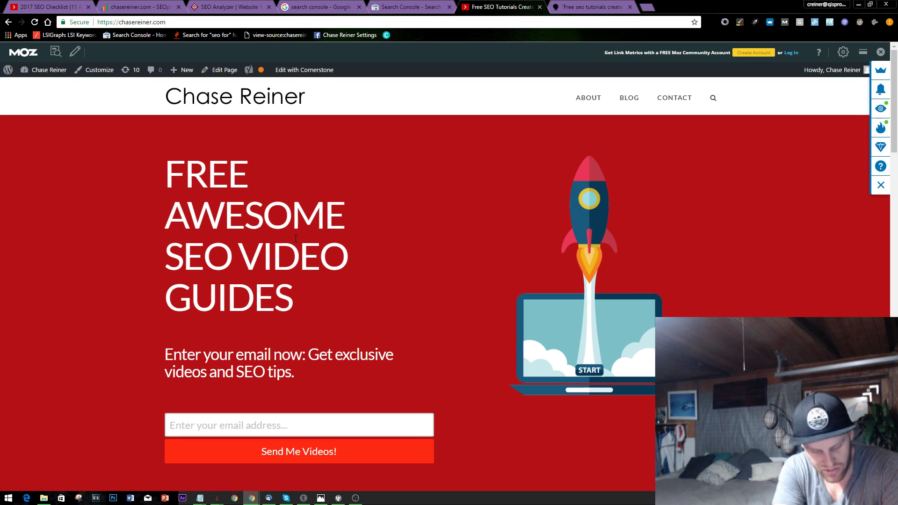
# Open Google Analytics in a new tab and dismiss the security problem message
pyautogui.click(647, 5)
pyautogui.write('anal')
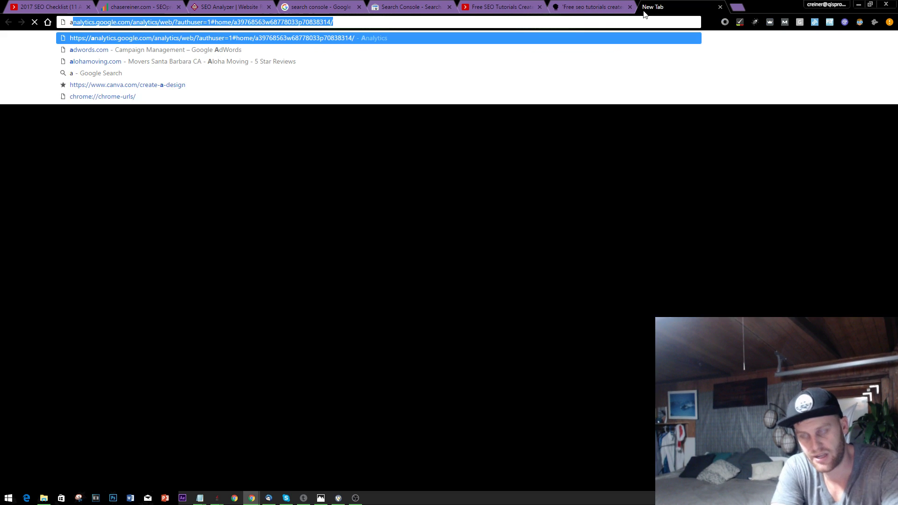
pyautogui.press('Return')
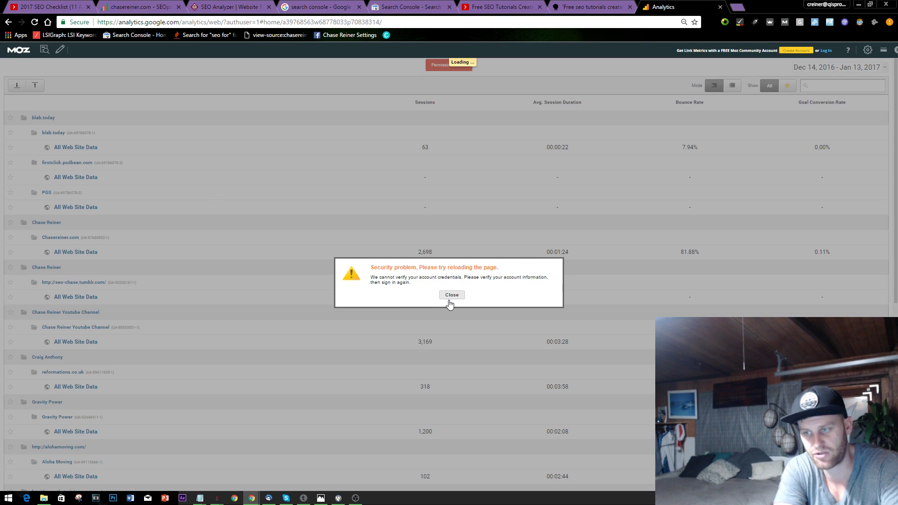
pyautogui.click(450, 296)
# Find the Chasereiner.com property in the accounts list and open its All Web Site Data report
pyautogui.scroll(-4, 221, 214)
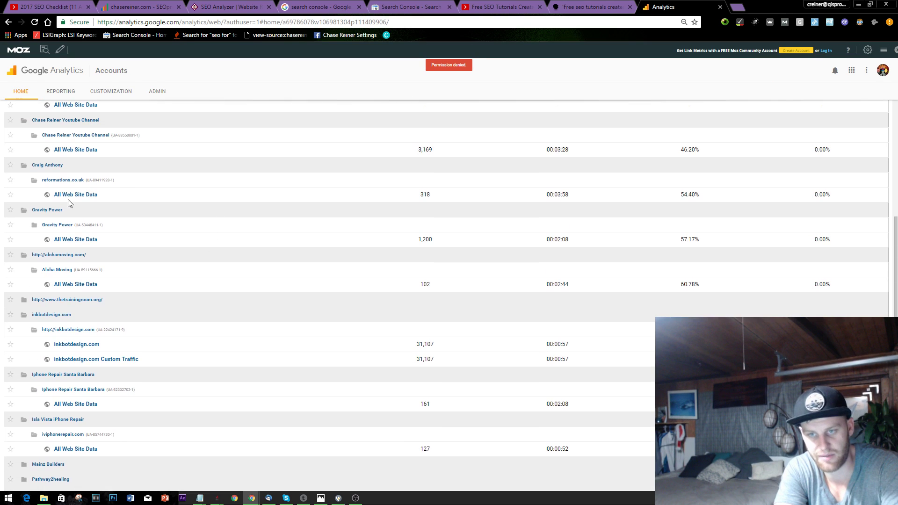
pyautogui.scroll(-3, 82, 281)
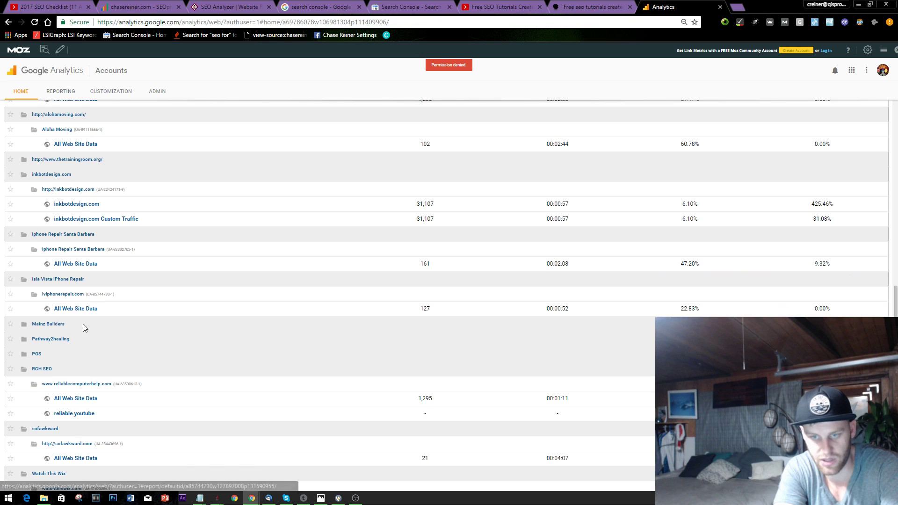
pyautogui.scroll(-1, 70, 314)
pyautogui.scroll(6, 88, 335)
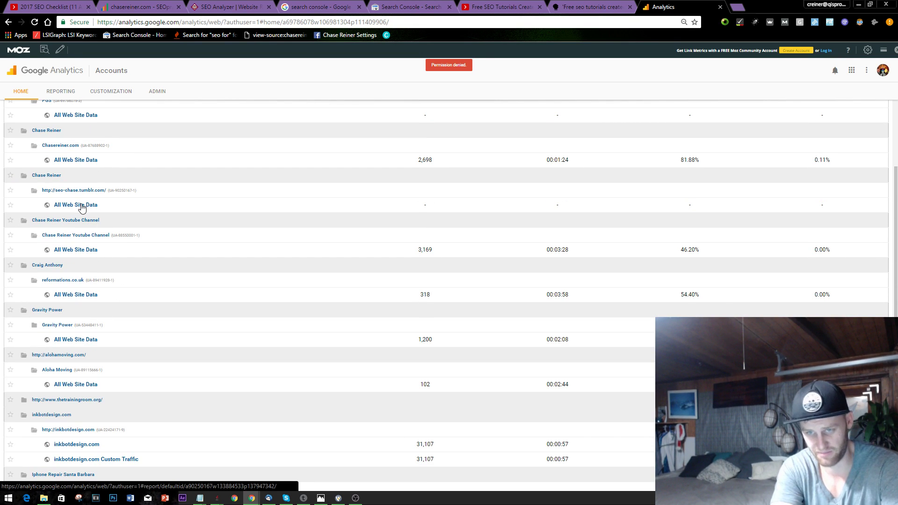
pyautogui.click(79, 161)
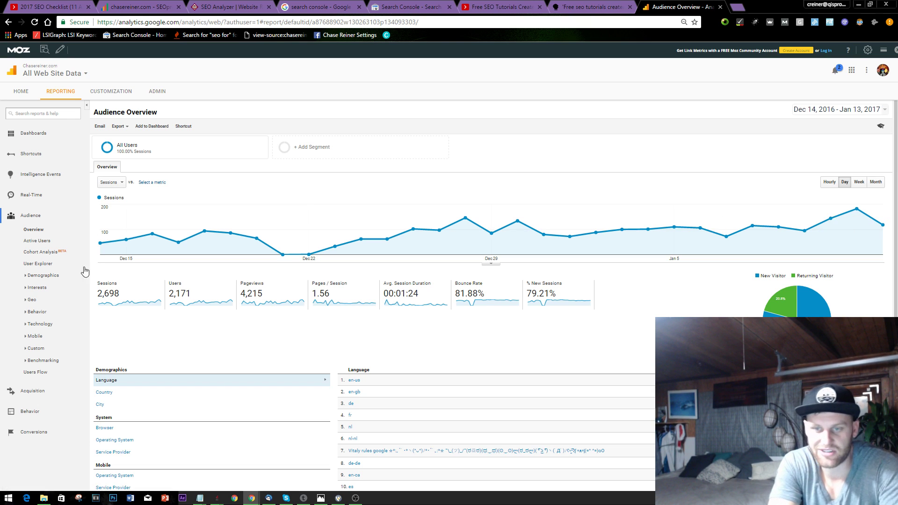
# Open the Source/Medium traffic report under Acquisition for the site
pyautogui.click(33, 392)
pyautogui.click(41, 417)
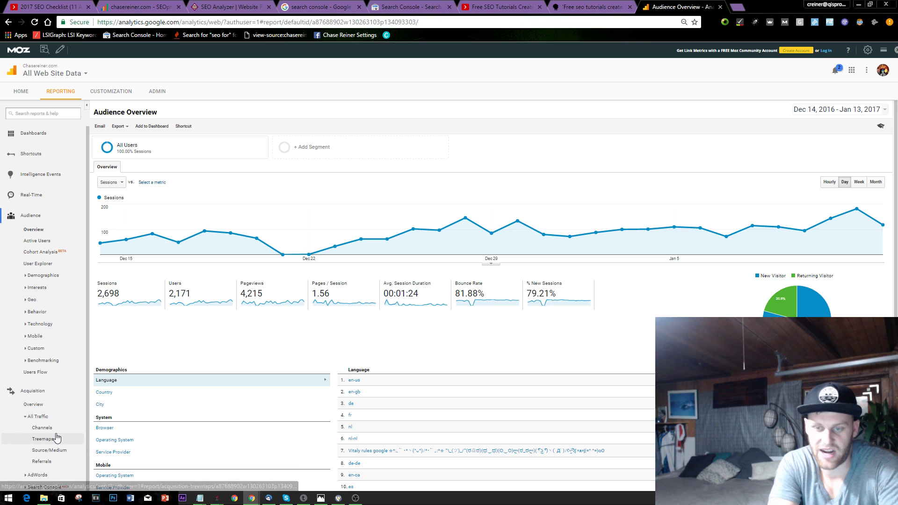
pyautogui.click(63, 450)
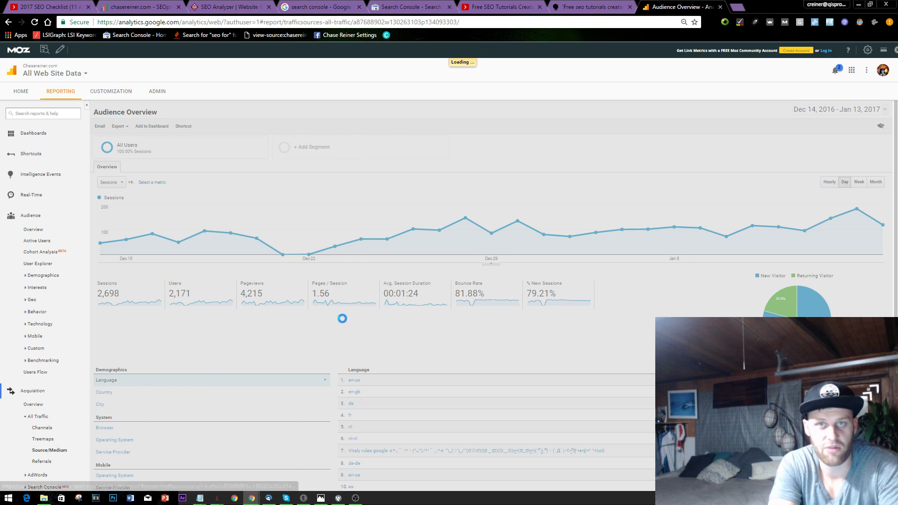
# View the All Pages report under Behavior's site content, then close Google Analytics
pyautogui.scroll(-1, 267, 367)
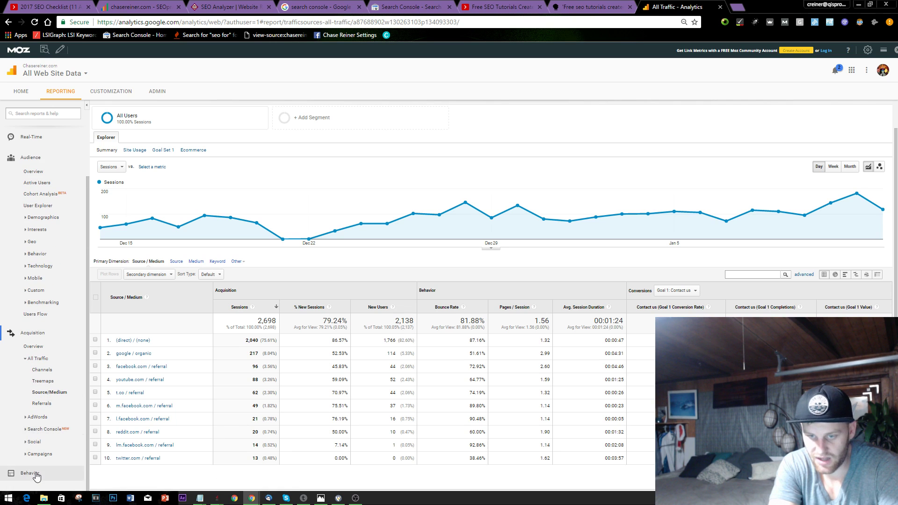
pyautogui.scroll(-3, 66, 384)
pyautogui.click(41, 404)
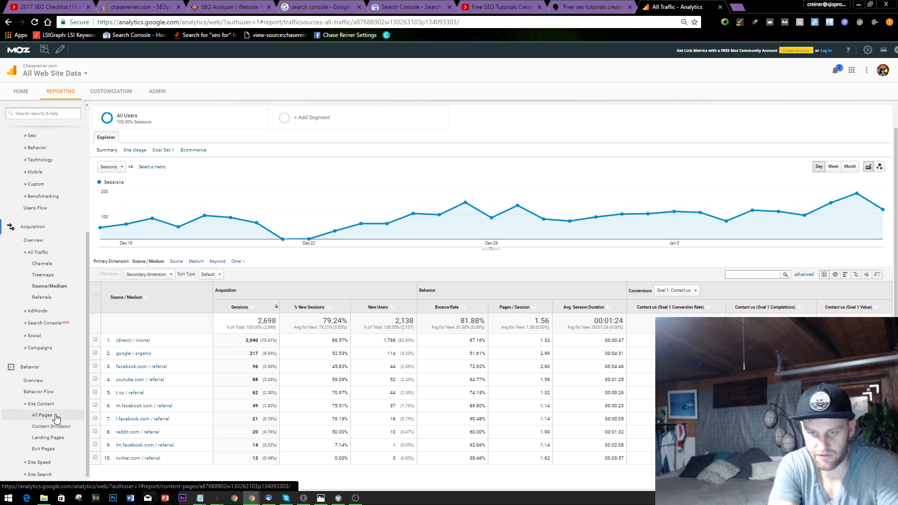
pyautogui.click(42, 415)
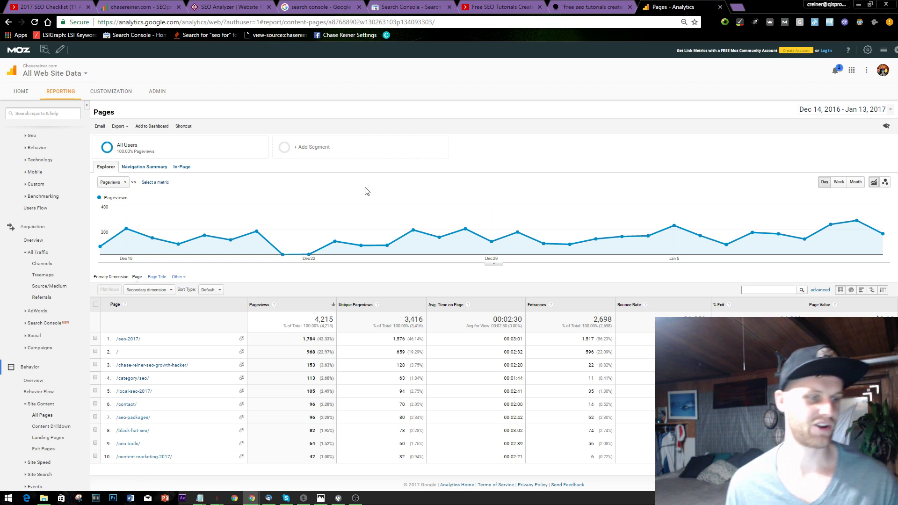
pyautogui.click(720, 7)
# Copy "Free SEO Tutorials" from the AnswerThePublic results heading and get US questions for this shorter keyword
pyautogui.scroll(-8, 439, 159)
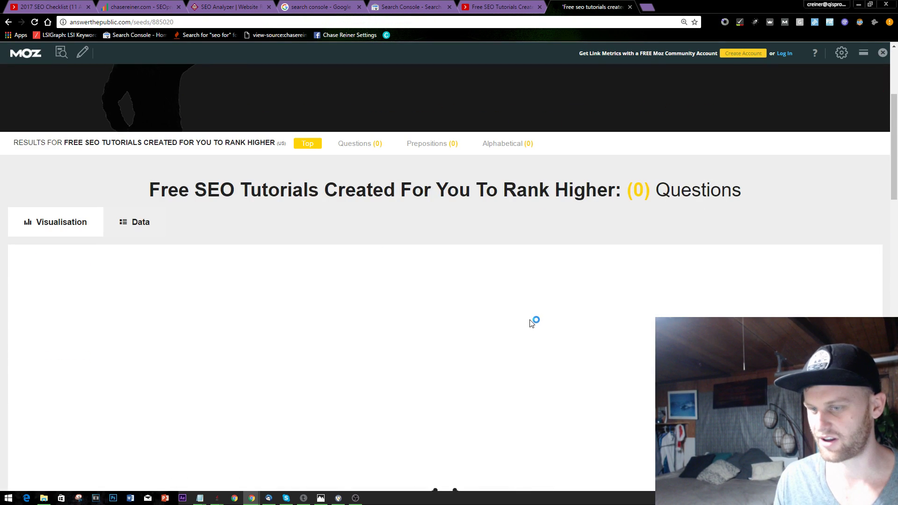
pyautogui.scroll(8, 372, 140)
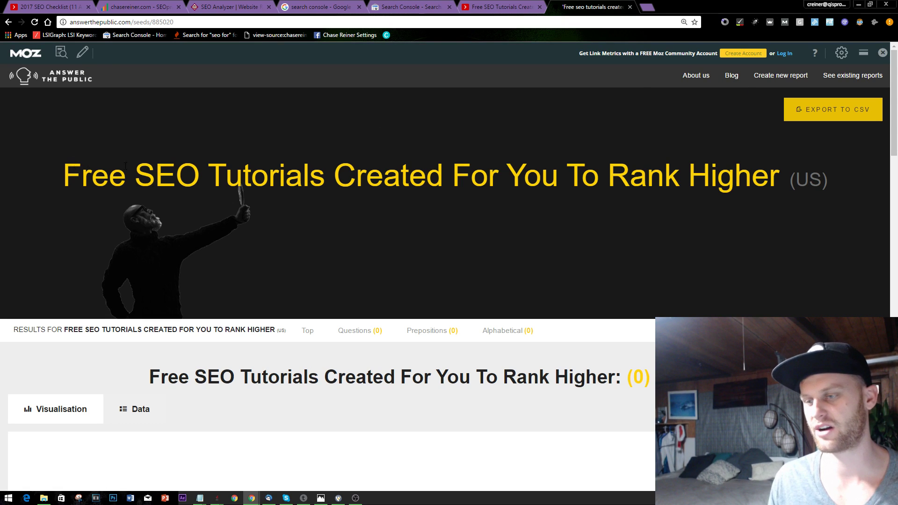
pyautogui.moveTo(146, 165); pyautogui.dragTo(242, 166)
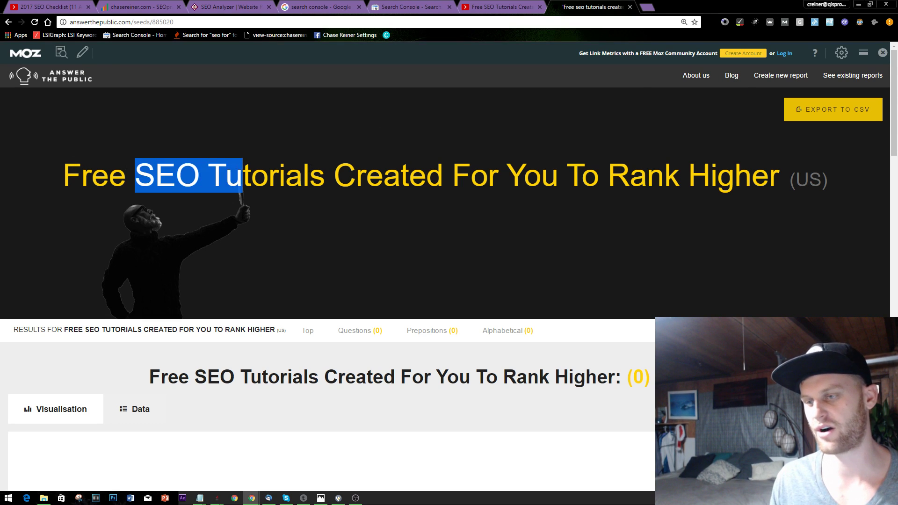
pyautogui.moveTo(326, 175); pyautogui.dragTo(33, 156)
pyautogui.hotkey('ctrl', 'c')
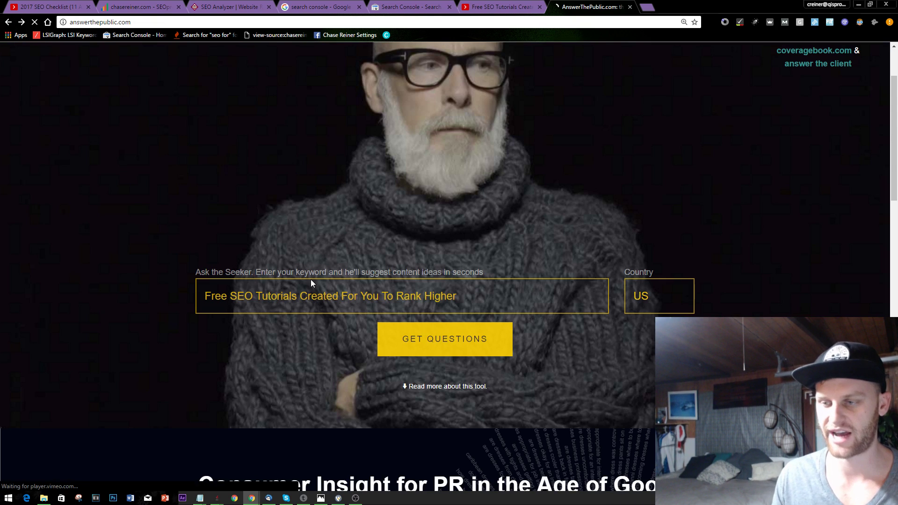
pyautogui.moveTo(311, 285); pyautogui.dragTo(308, 276)
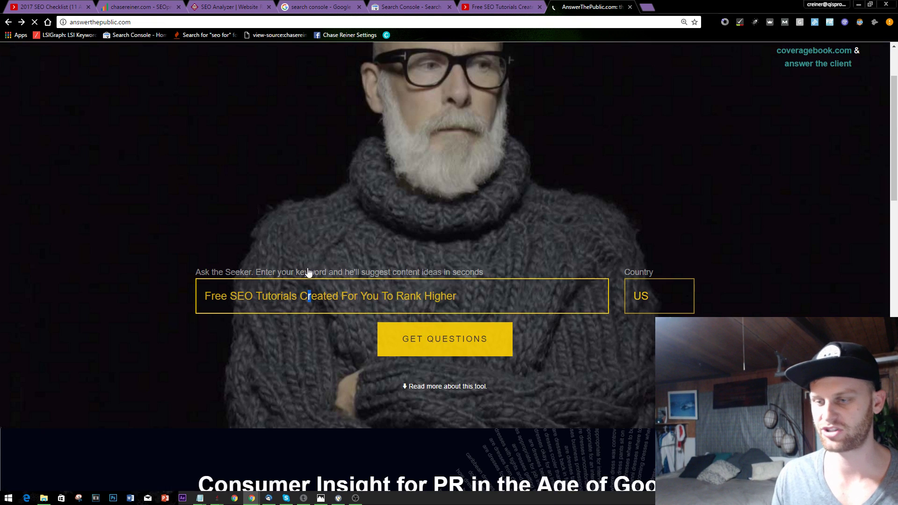
pyautogui.hotkey('ctrl', 'a')
pyautogui.hotkey('ctrl', 'v')
pyautogui.write('r')
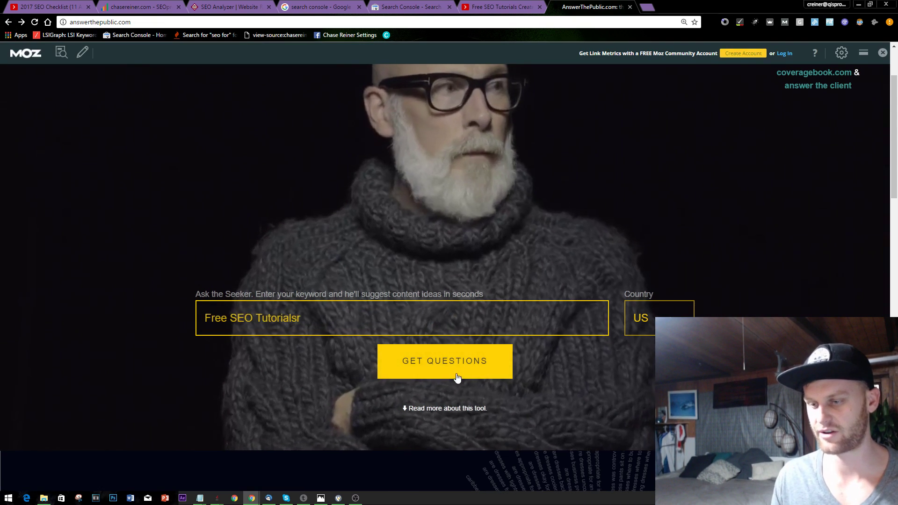
pyautogui.press('BackSpace')
pyautogui.click(441, 372)
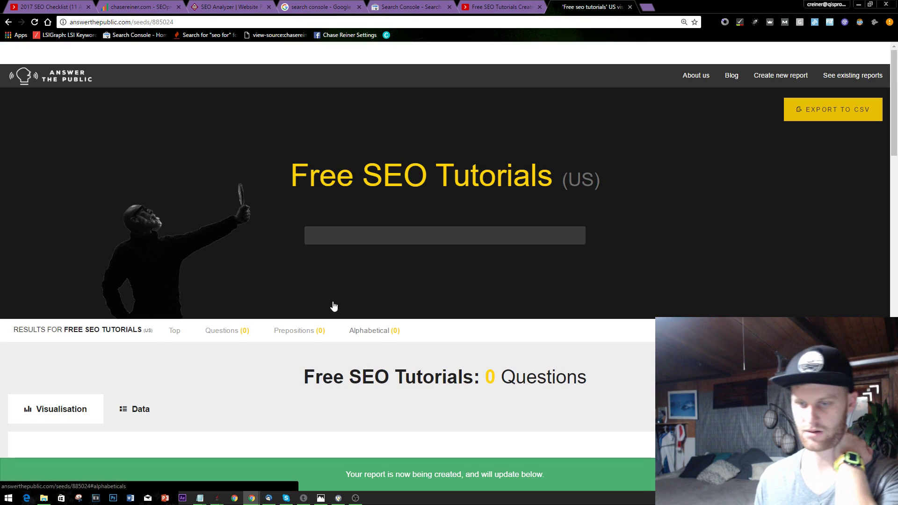
# Show the questions and prepositions results for "Free SEO Tutorials" as data lists instead of visualisations
pyautogui.scroll(-4, 284, 290)
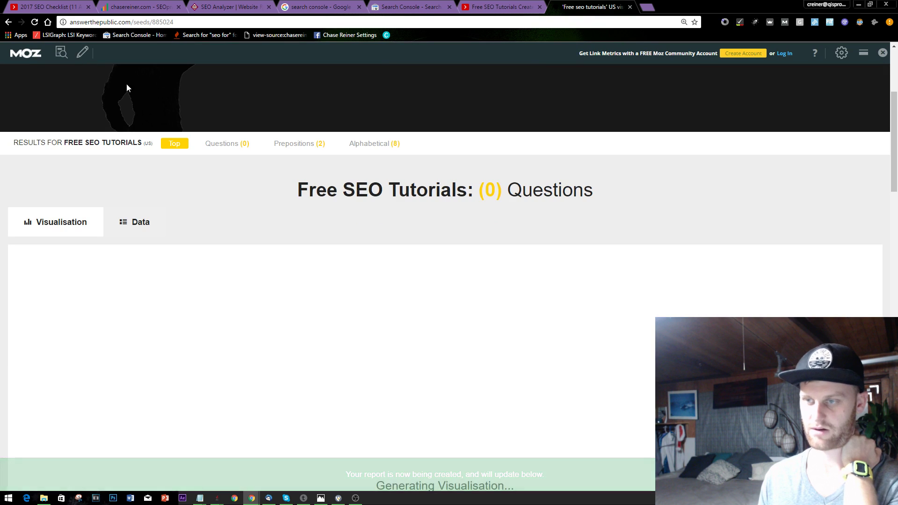
pyautogui.scroll(4, 187, 163)
pyautogui.click(295, 330)
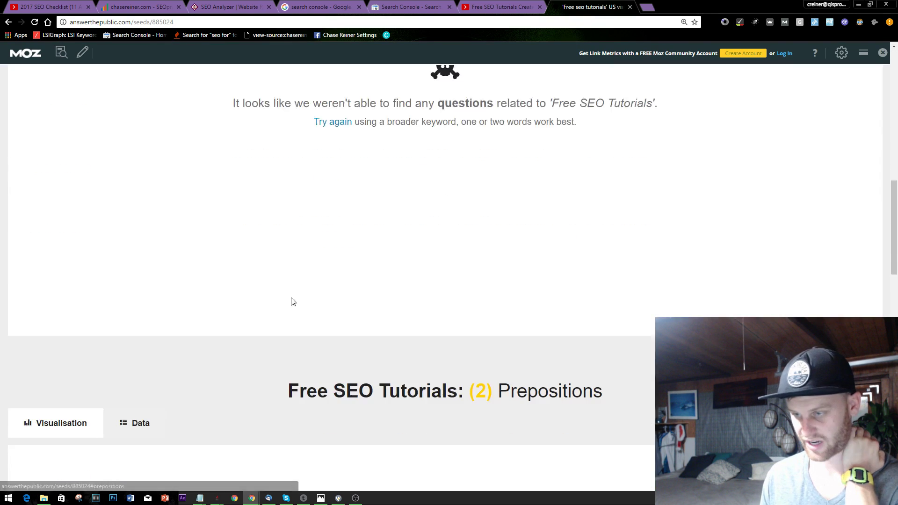
pyautogui.scroll(5, 281, 252)
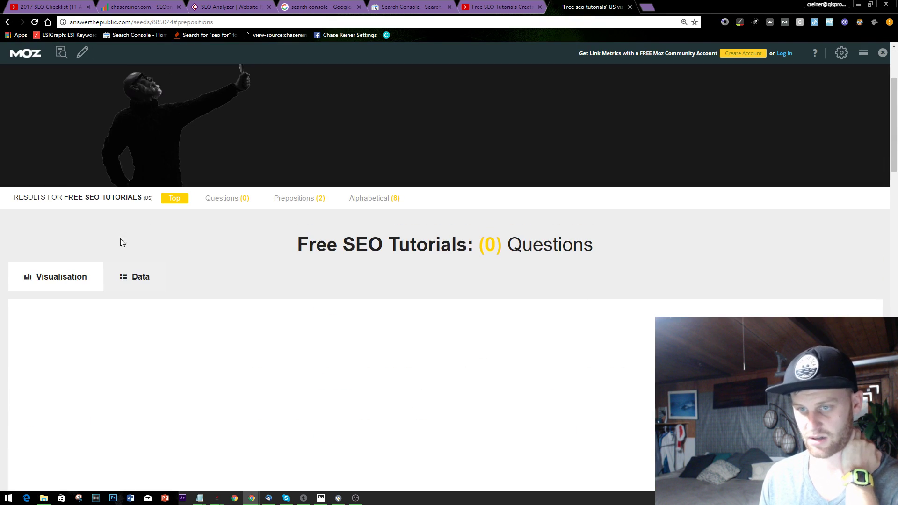
pyautogui.click(134, 277)
pyautogui.scroll(-4, 215, 262)
pyautogui.click(140, 213)
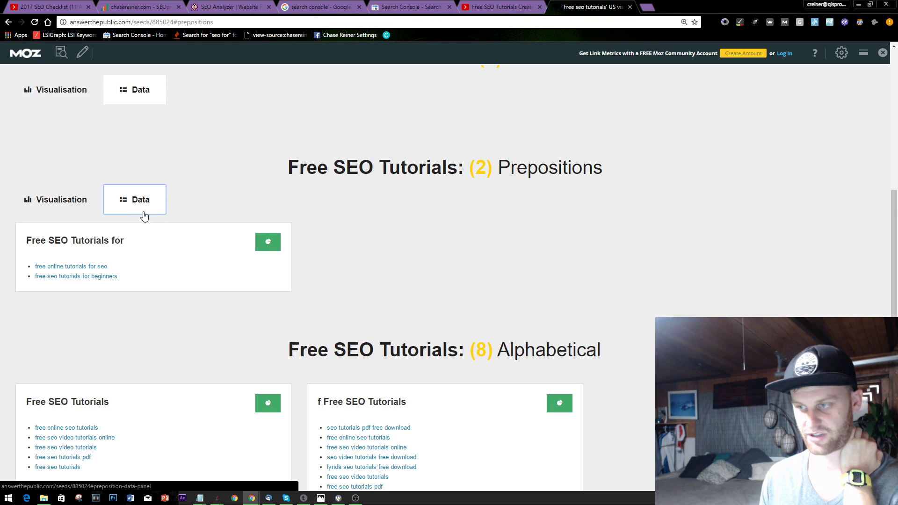
pyautogui.scroll(-1, 159, 218)
# Review the preposition and alphabetical keyword suggestions and select "free online seo tutorials"
pyautogui.moveTo(132, 222); pyautogui.dragTo(46, 220)
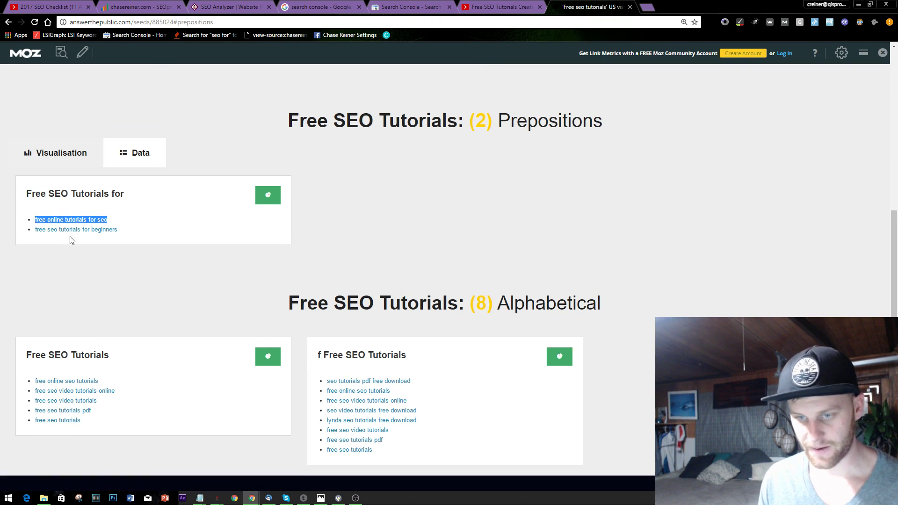
pyautogui.moveTo(136, 234); pyautogui.dragTo(60, 229)
pyautogui.scroll(-3, 117, 259)
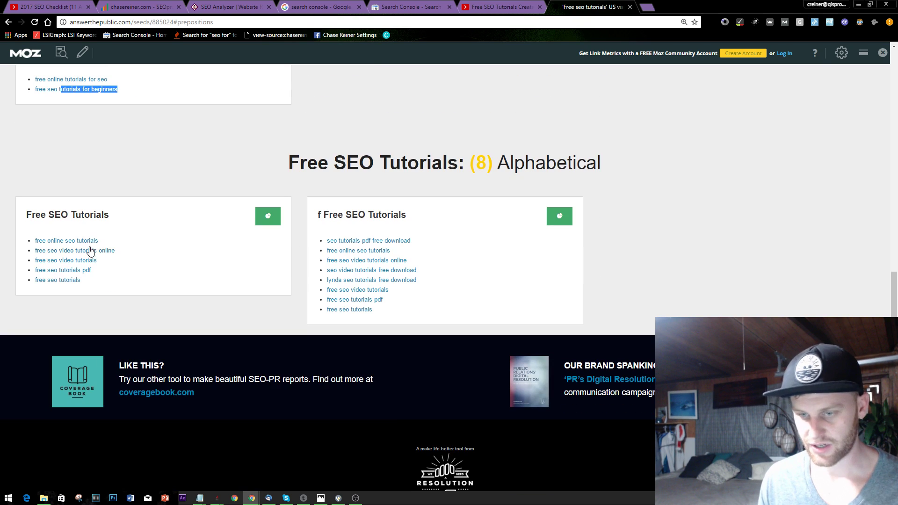
pyautogui.moveTo(112, 245); pyautogui.dragTo(35, 243)
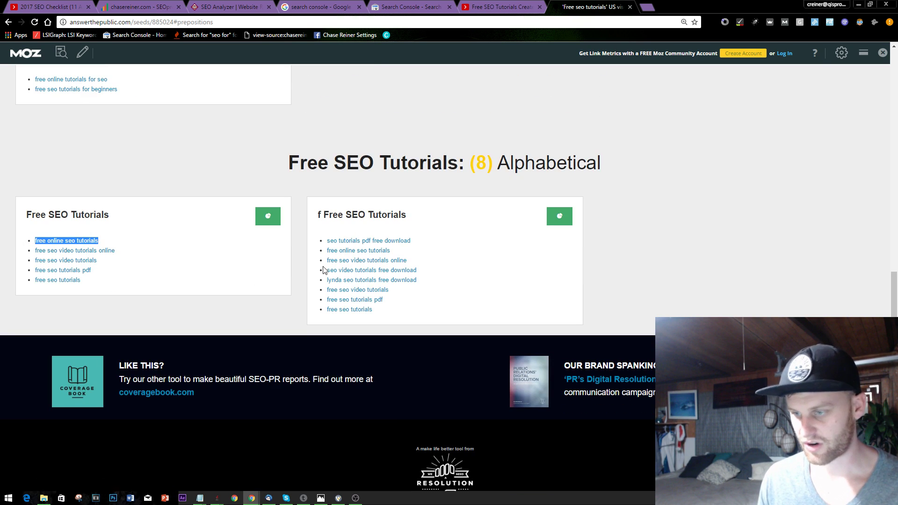
# Search keywordtool.io in a new tab for YouTube suggestions on "free online seo tutorials", with its Amazon tool opened in a separate tab
pyautogui.click(646, 7)
pyautogui.write('key')
pyautogui.press('Return')
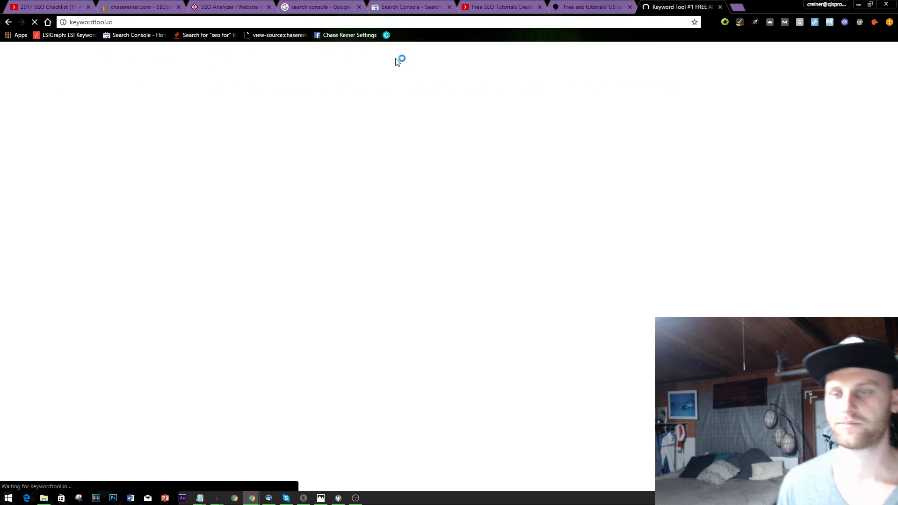
pyautogui.write('free online seo tutorials')
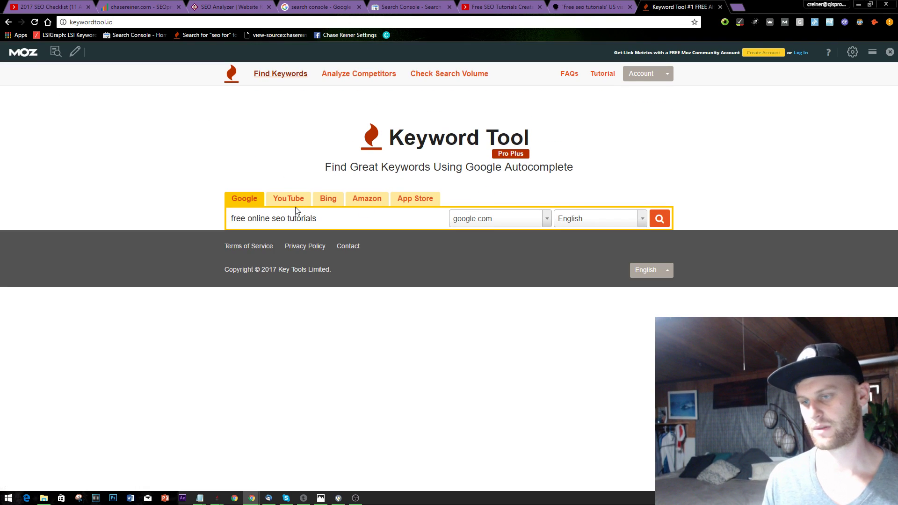
pyautogui.click(296, 203)
pyautogui.keyDown('ctrl'); pyautogui.click(367, 200); pyautogui.keyUp('ctrl')
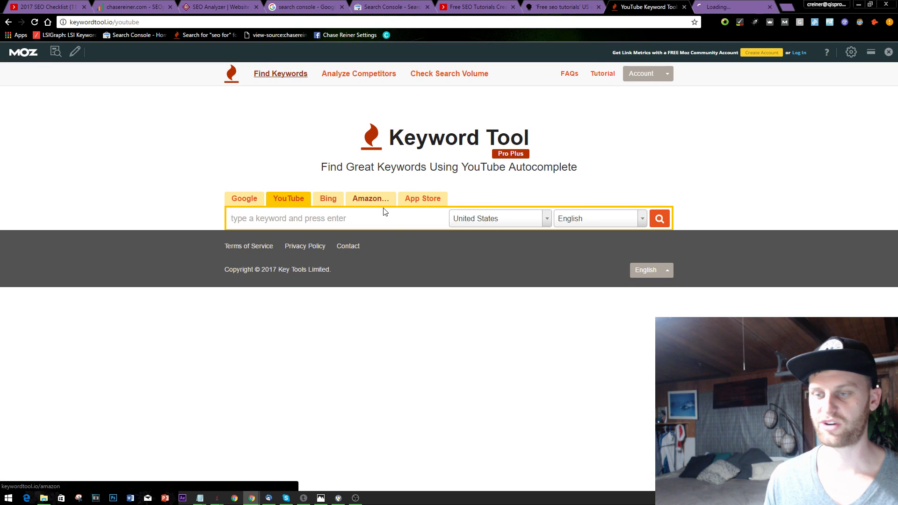
pyautogui.moveTo(275, 210); pyautogui.dragTo(293, 195)
pyautogui.click(295, 197)
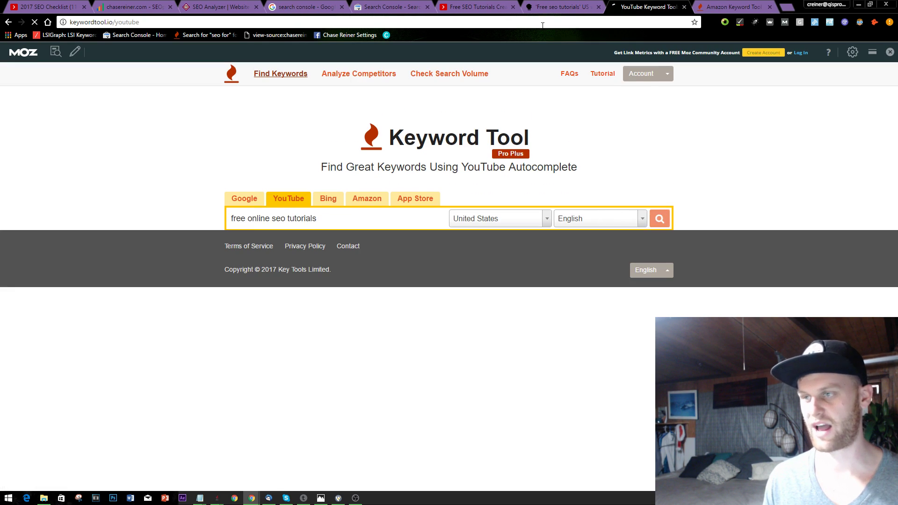
pyautogui.click(493, 7)
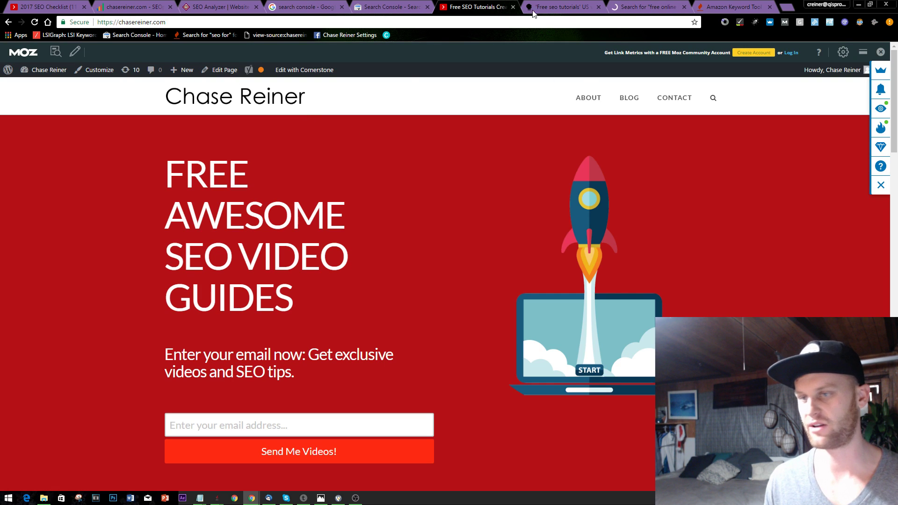
pyautogui.click(648, 7)
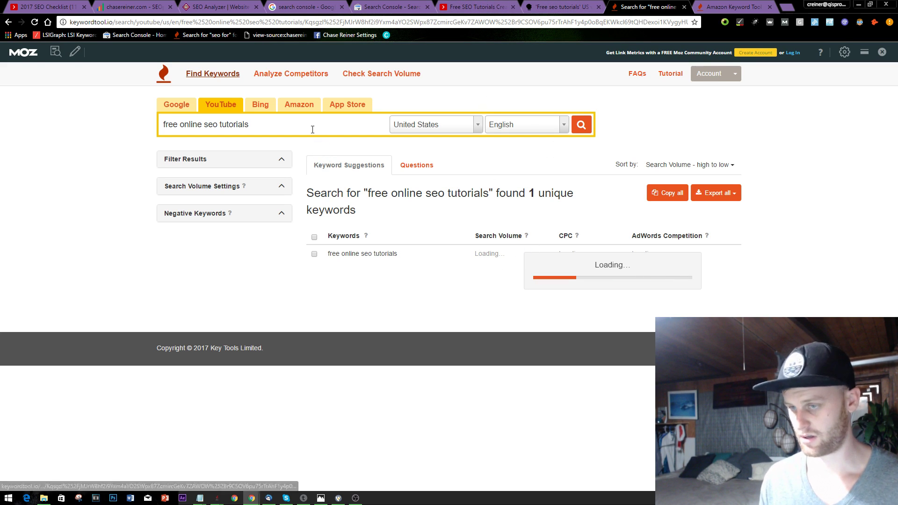
# Switch to Notepad and complete the unfinished title note with "with free online seo tutorials", reusing the searched keyword
pyautogui.tripleClick(299, 121)
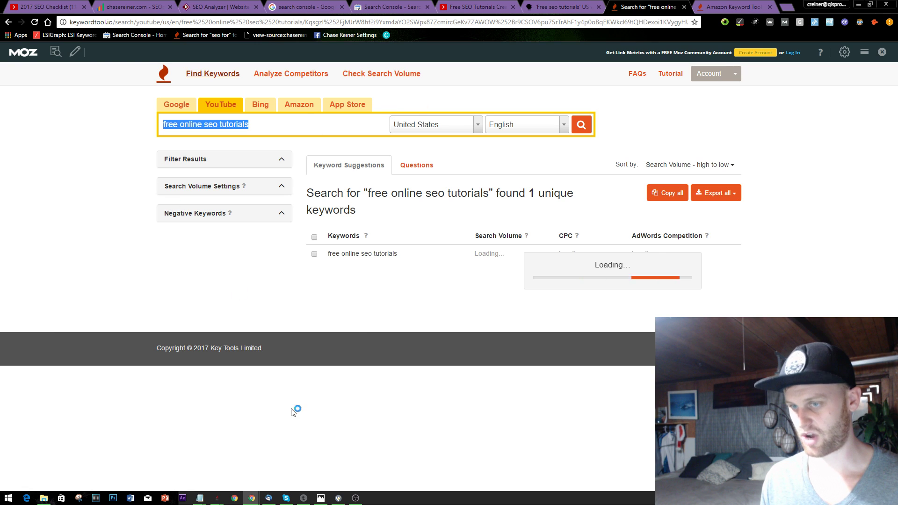
pyautogui.click(351, 326)
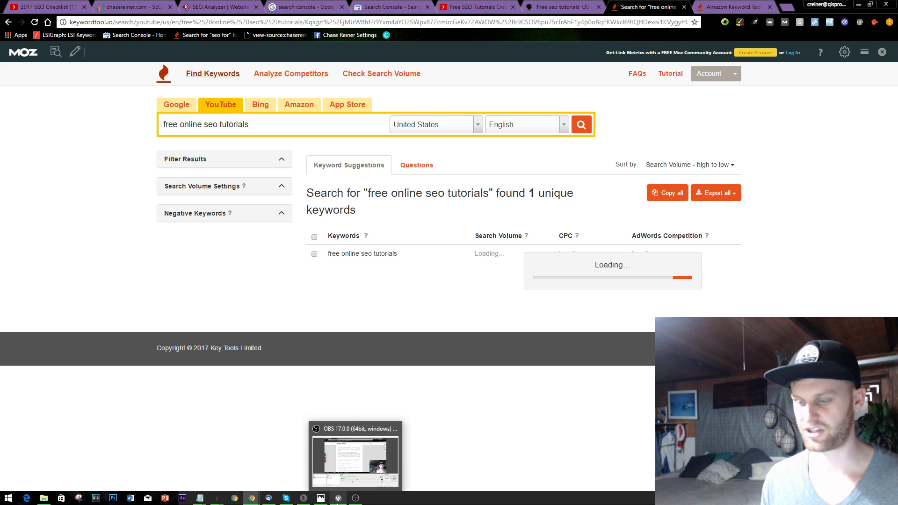
pyautogui.moveTo(280, 492)
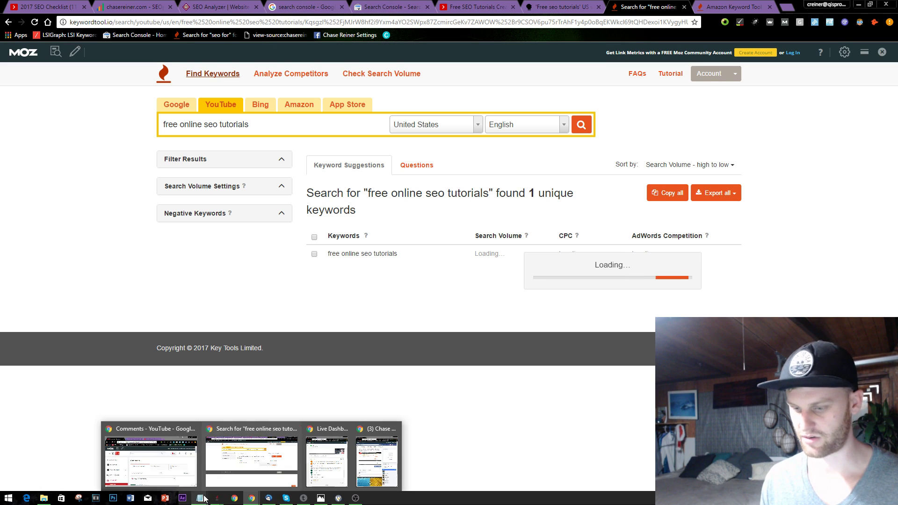
pyautogui.moveTo(199, 498)
pyautogui.click(212, 482)
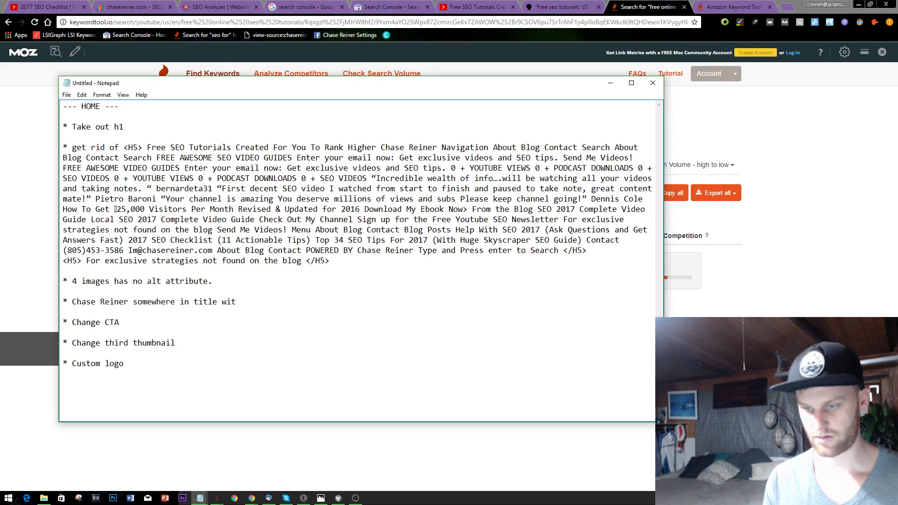
pyautogui.write('h free online seo tutorials')
pyautogui.click(777, 240)
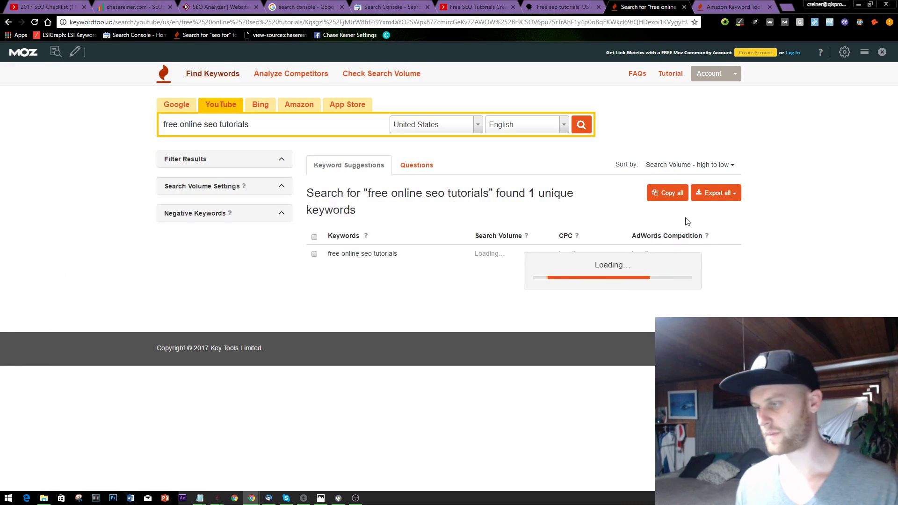
# Close the YouTube and Amazon Keyword Tool tabs and return to the AnswerThePublic results
pyautogui.click(685, 7)
pyautogui.click(573, 7)
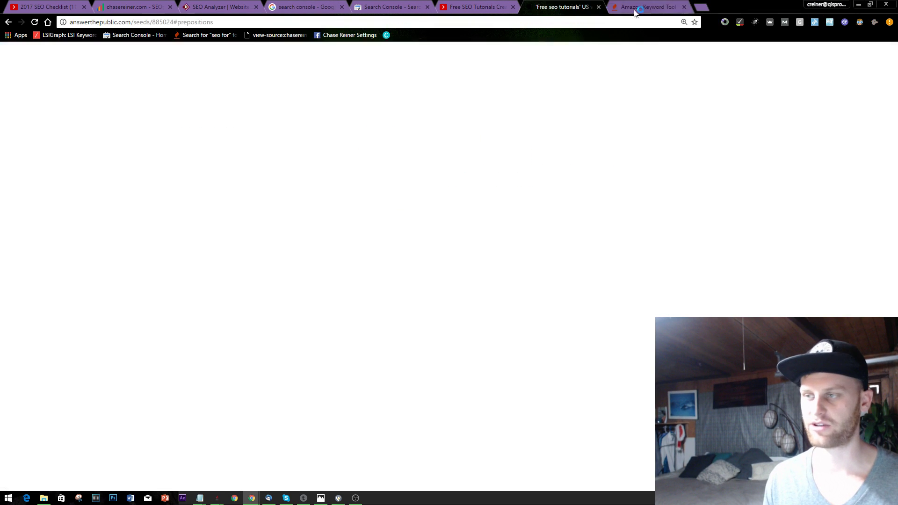
pyautogui.click(676, 7)
pyautogui.click(685, 7)
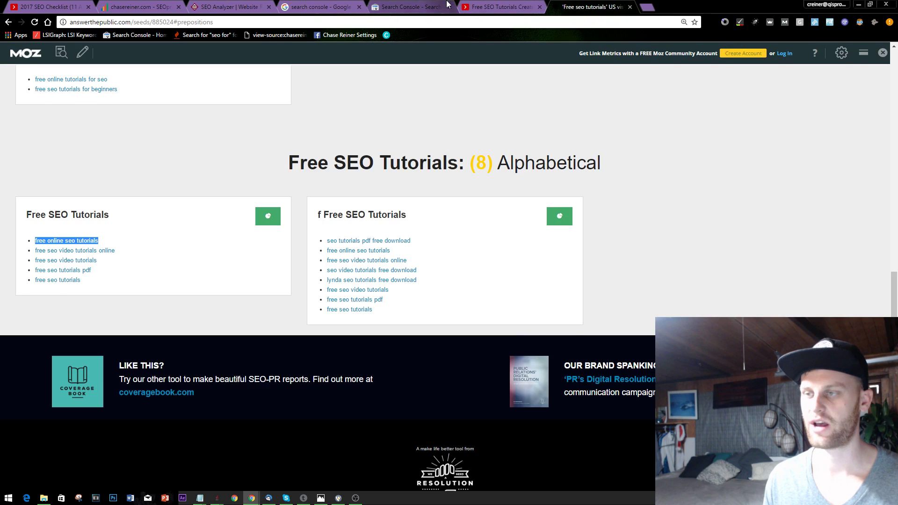
# Return to the chasereiner.com homepage and look over its hero section and statistics
pyautogui.click(447, 4)
pyautogui.click(465, 3)
pyautogui.click(402, 3)
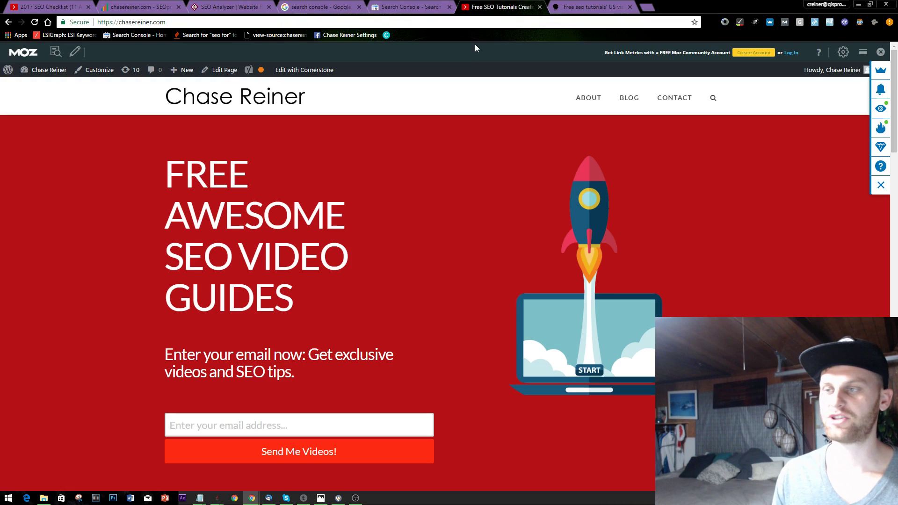
pyautogui.click(500, 7)
pyautogui.scroll(-20, 511, 209)
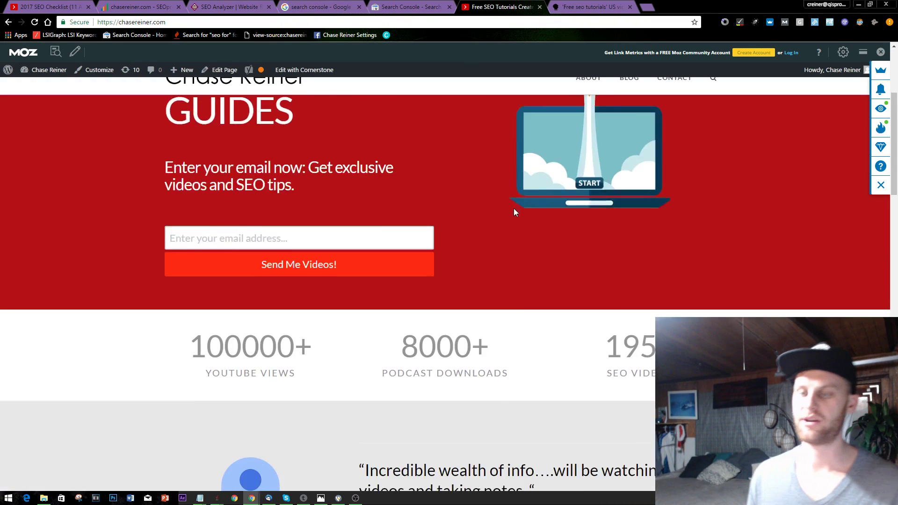
pyautogui.scroll(20, 517, 274)
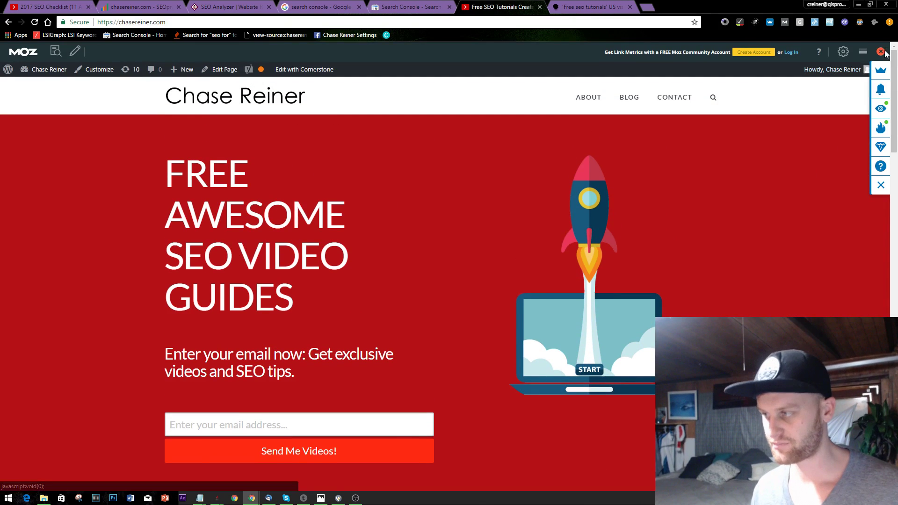
# Close the MozBar and look over the picture and introduction on the chasereiner.com About page
pyautogui.click(881, 52)
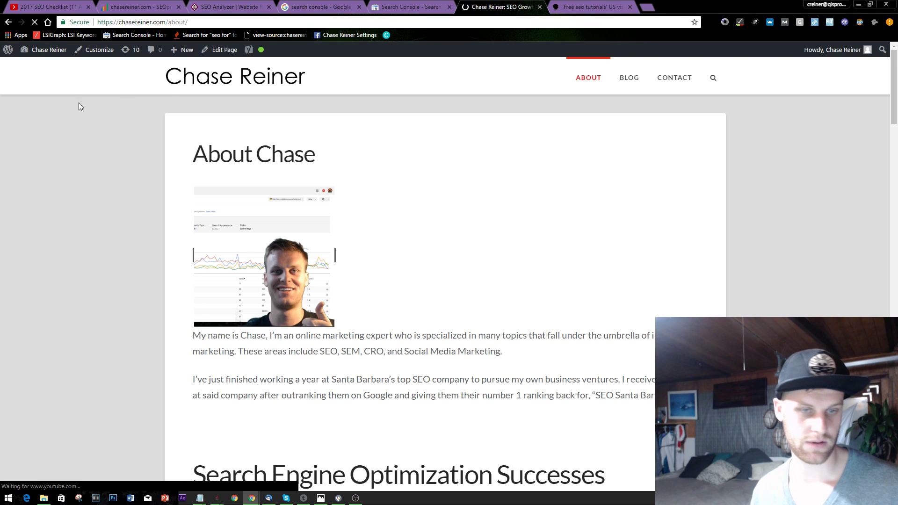
pyautogui.click(231, 23)
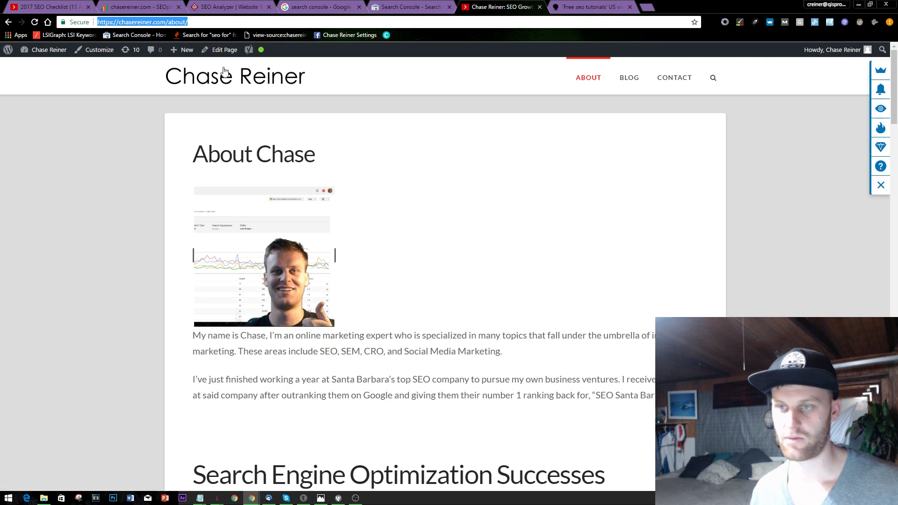
pyautogui.click(324, 174)
pyautogui.scroll(-1, 323, 147)
pyautogui.scroll(1, 256, 255)
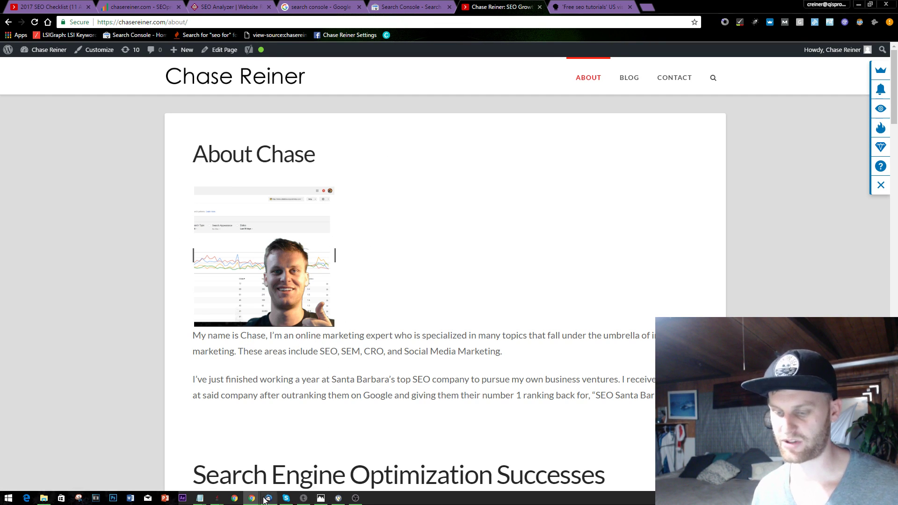
# Switch to Notepad and add the note "Pull first picture left" under an "--- ABOUT ---" heading
pyautogui.click(200, 498)
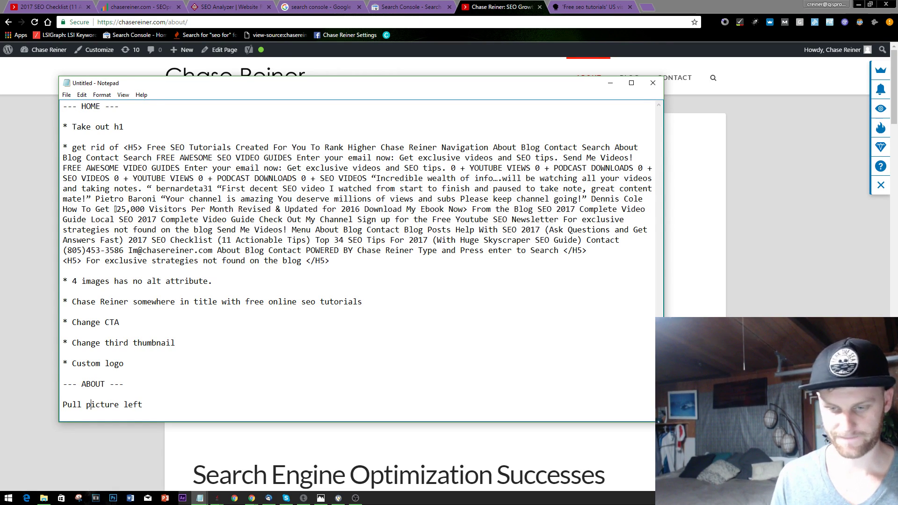
pyautogui.press('BackSpace')
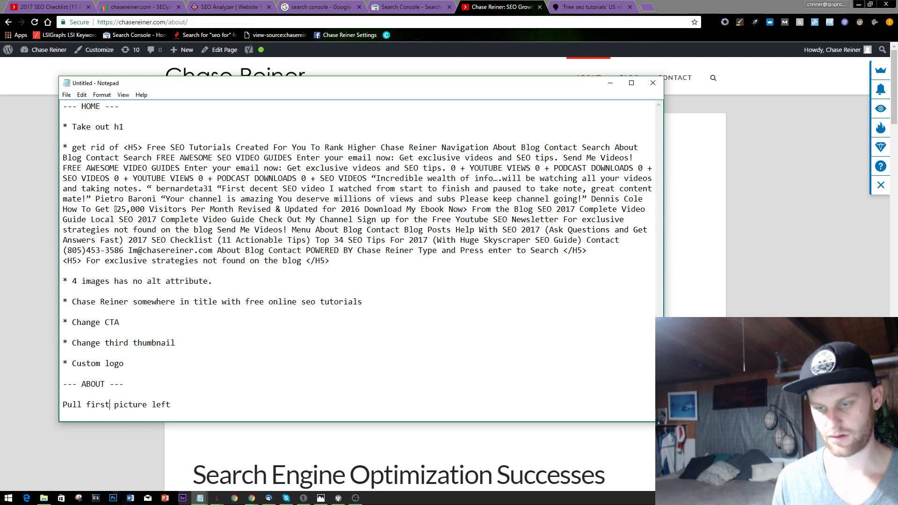
pyautogui.press('Left')
pyautogui.press('Left')
pyautogui.press('Left')
pyautogui.press('Left')
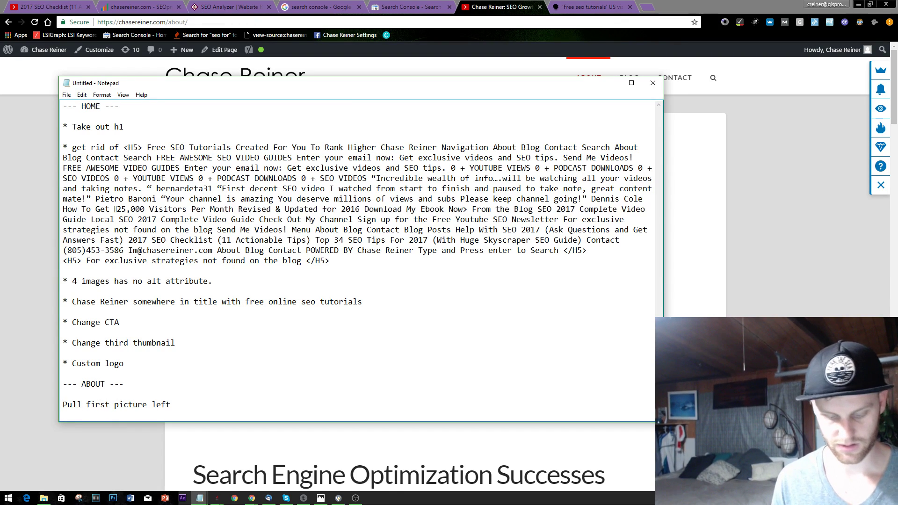
pyautogui.write('%')
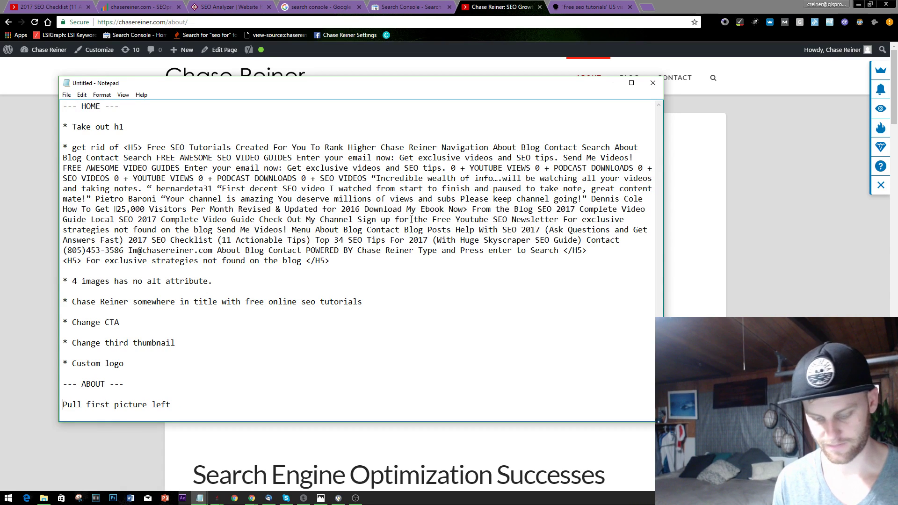
# Return to the About page in the browser and open the site's homepage in a separate tab from the logo
pyautogui.click(836, 220)
pyautogui.scroll(-4, 486, 286)
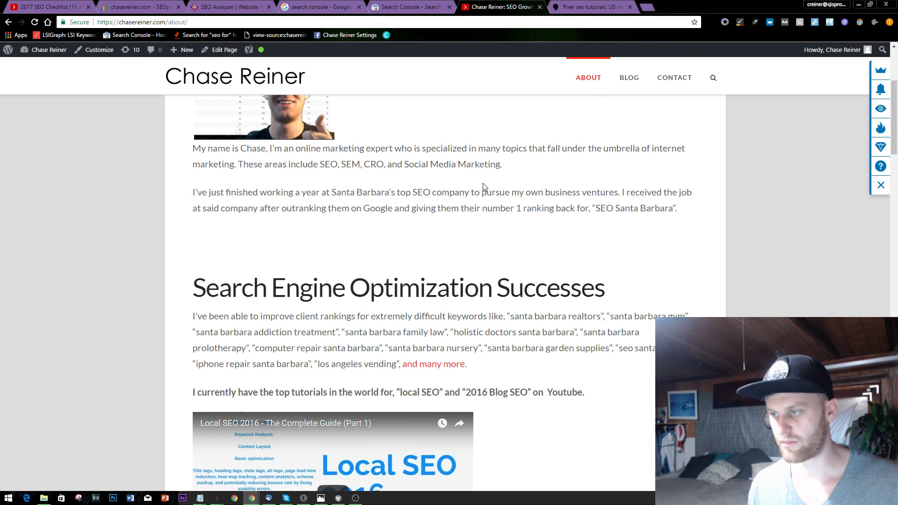
pyautogui.rightClick(232, 79)
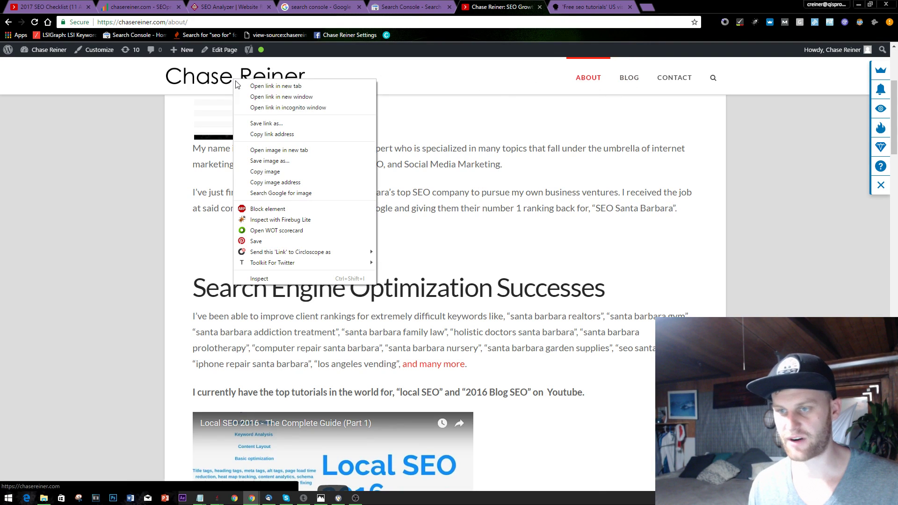
pyautogui.click(303, 84)
pyautogui.click(571, 6)
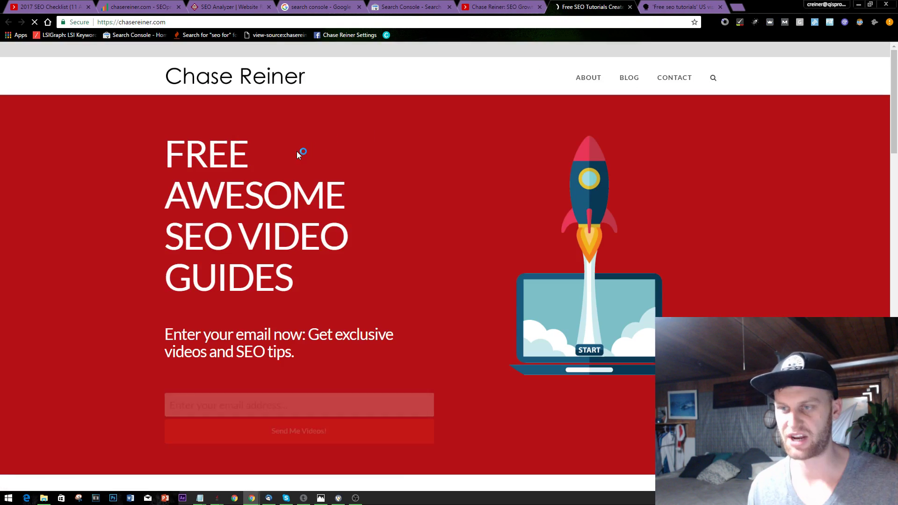
# Look through the homepage's testimonials and its "From the Blog" section
pyautogui.scroll(-10, 377, 199)
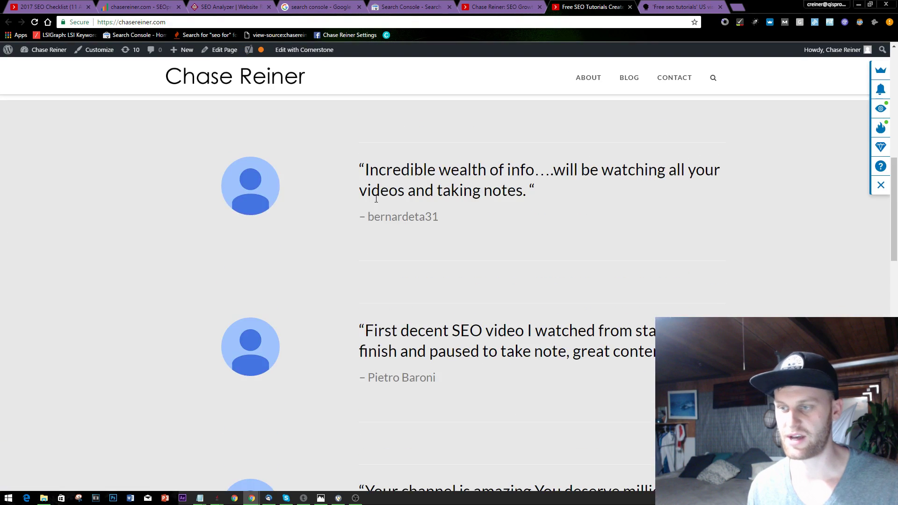
pyautogui.scroll(-2, 378, 206)
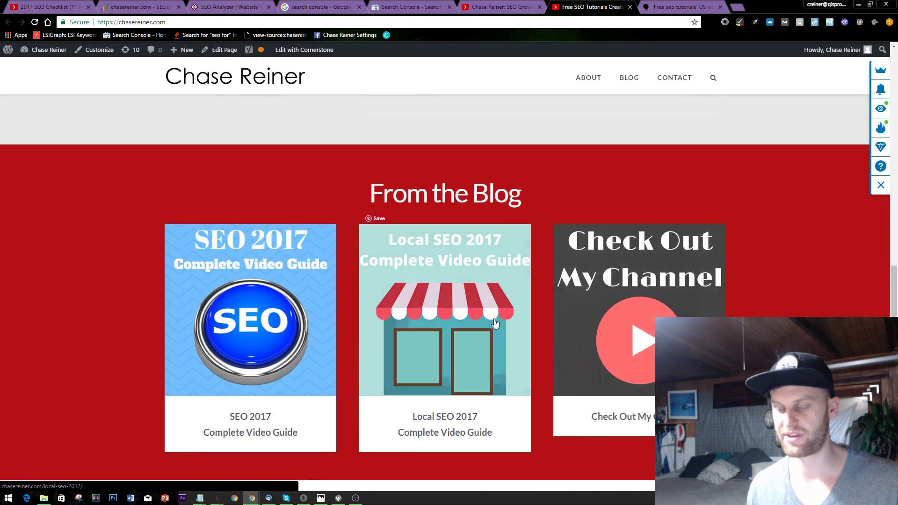
pyautogui.scroll(-6, 468, 304)
pyautogui.scroll(20, 477, 315)
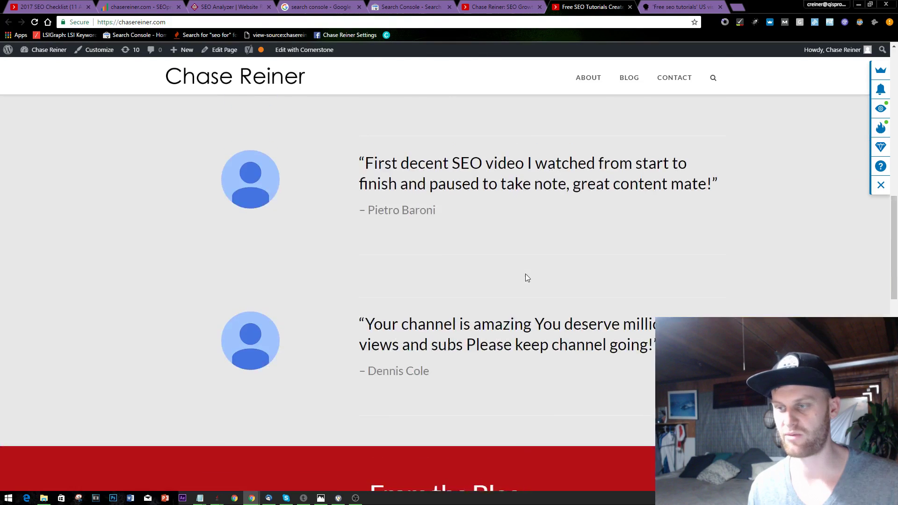
pyautogui.scroll(-10, 476, 243)
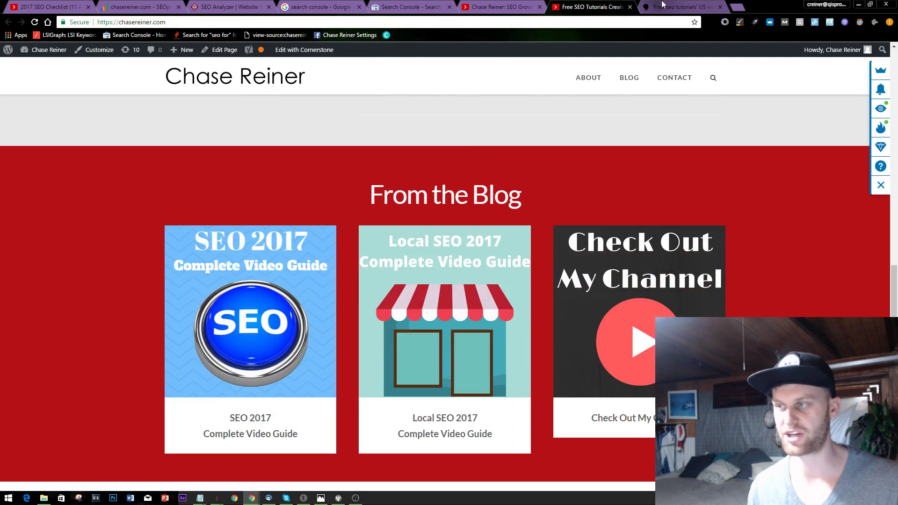
# Open backlinko.com in a new tab and examine its "From the Blog" section, checking where the keyword research card links
pyautogui.click(733, 4)
pyautogui.write('back')
pyautogui.press('Return')
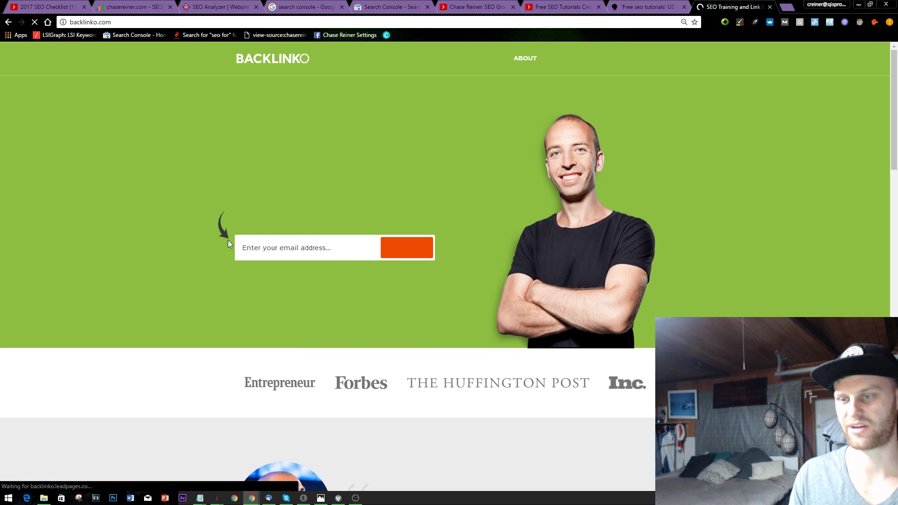
pyautogui.scroll(-5, 228, 240)
pyautogui.scroll(5, 274, 250)
pyautogui.scroll(-17, 310, 195)
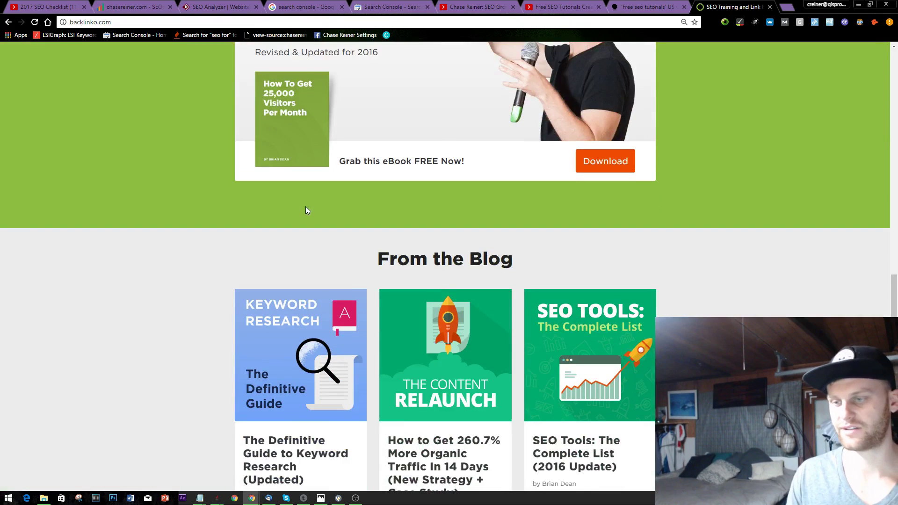
pyautogui.scroll(-3, 303, 322)
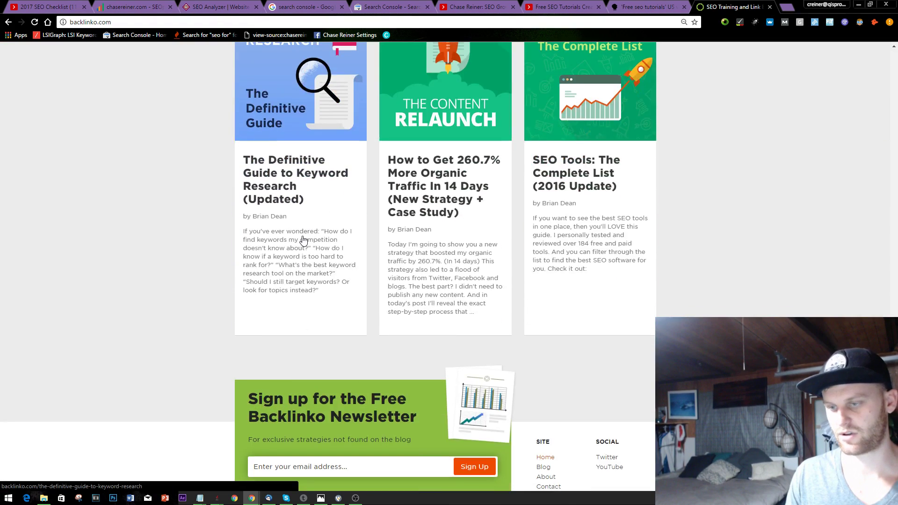
pyautogui.click(281, 233)
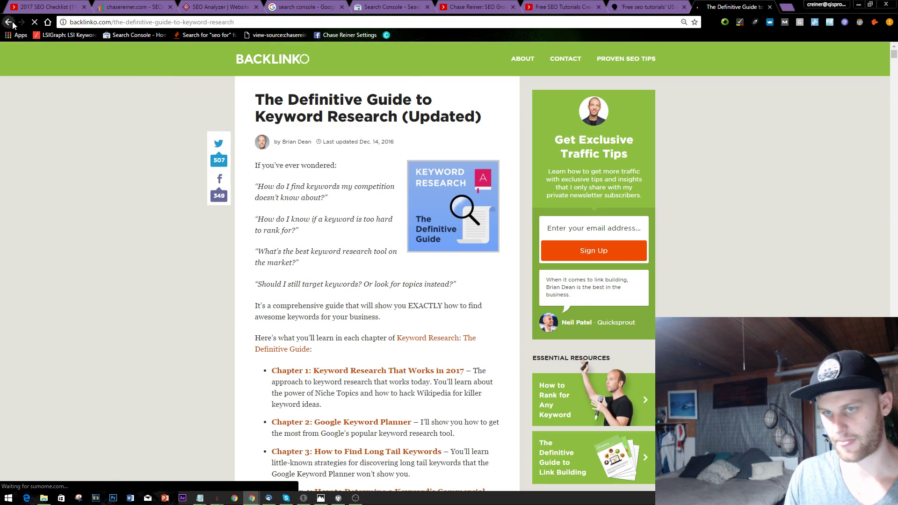
pyautogui.click(9, 22)
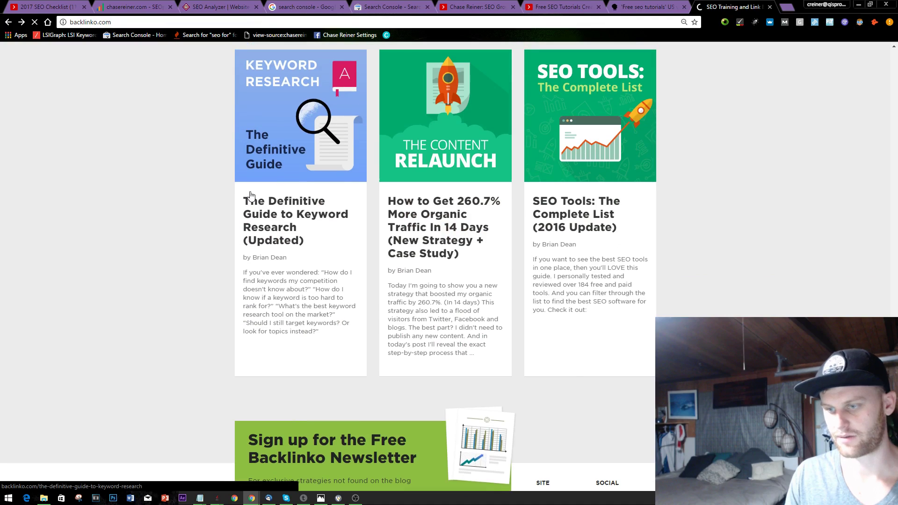
# Inspect the keyword research card's thumbnail in the page source and examine its image attributes and srcset URLs
pyautogui.rightClick(300, 115)
pyautogui.click(347, 370)
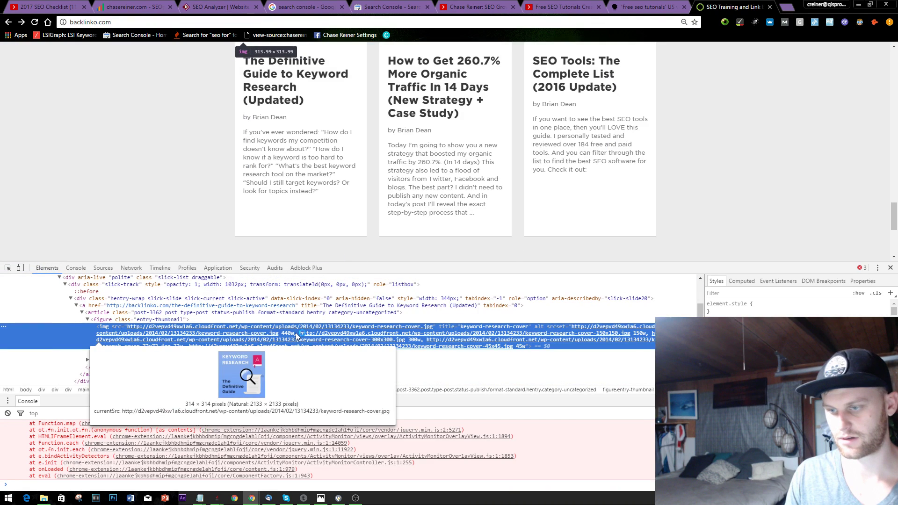
pyautogui.doubleClick(309, 345)
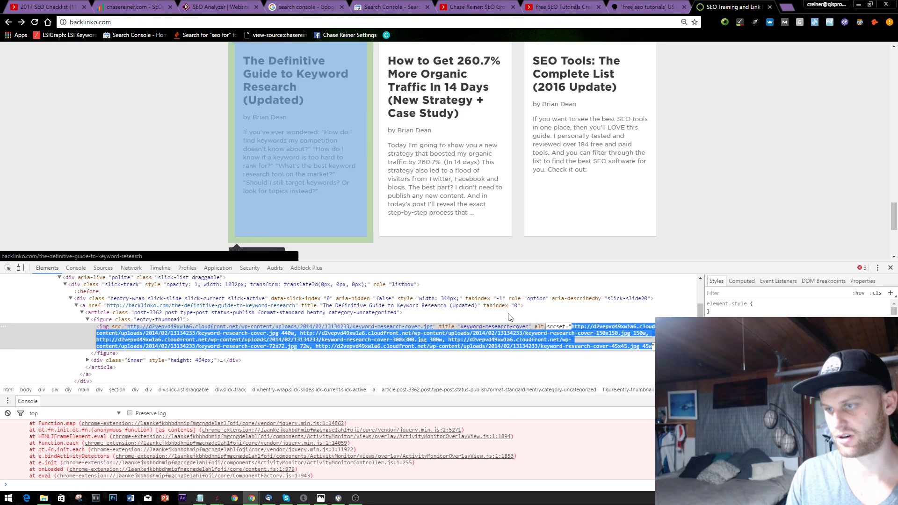
pyautogui.click(598, 342)
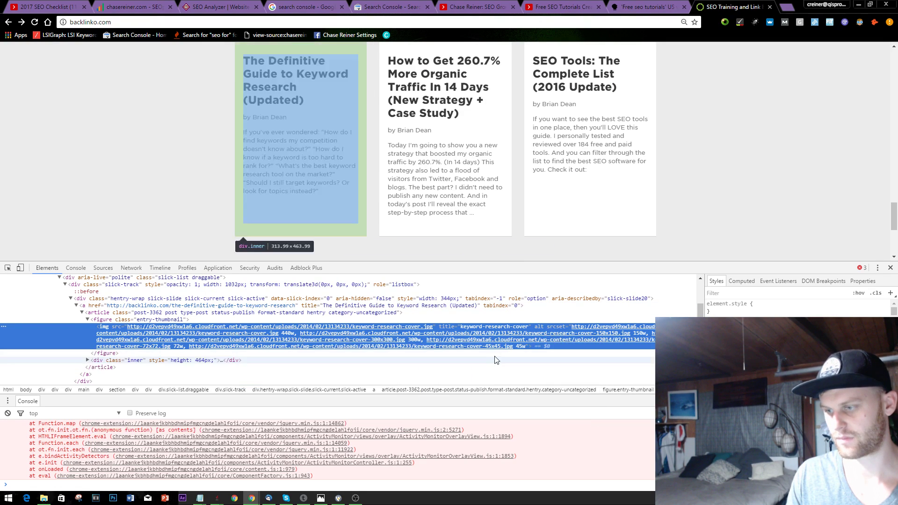
pyautogui.click(491, 343)
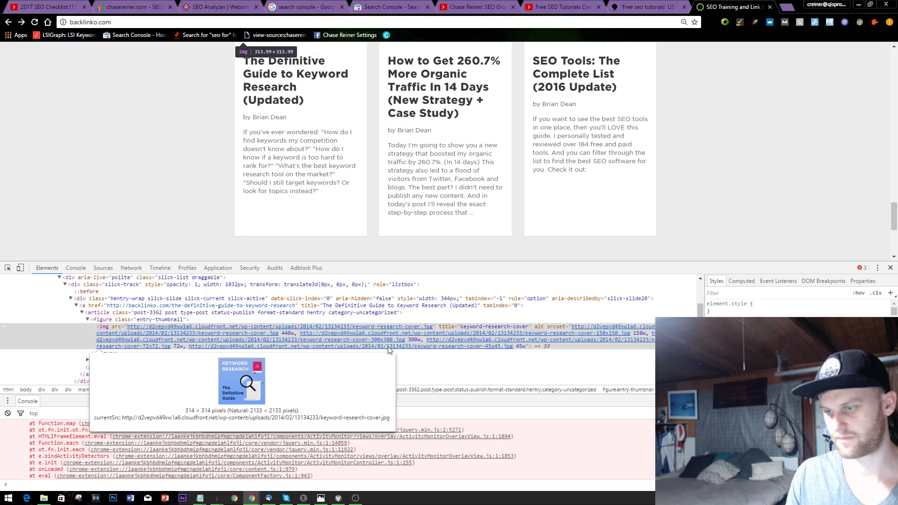
pyautogui.doubleClick(326, 349)
pyautogui.doubleClick(322, 346)
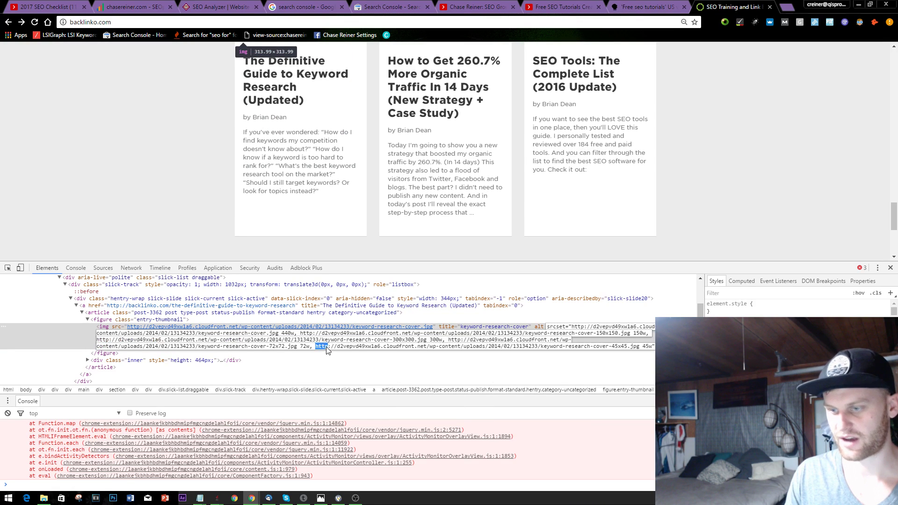
pyautogui.moveTo(313, 347); pyautogui.dragTo(630, 350)
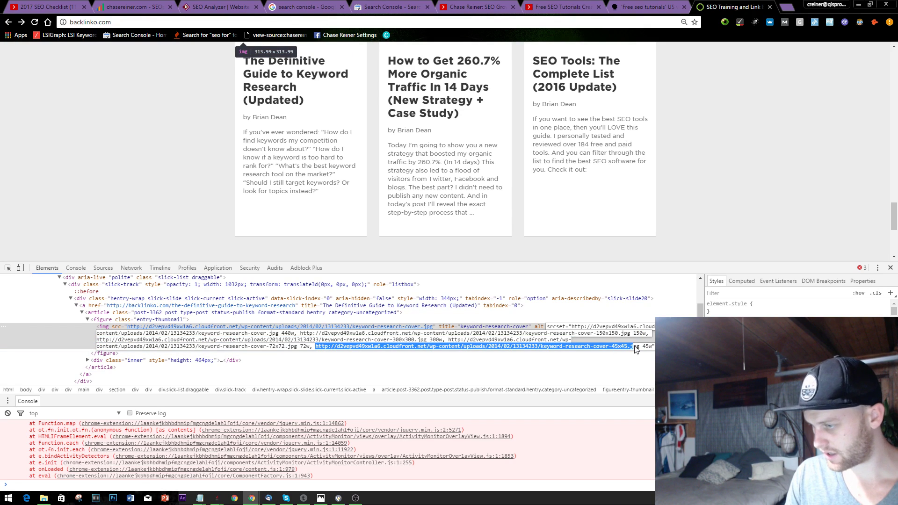
# Inspect the keyword research card's excerpt and expand its paragraph element to read the text in the source
pyautogui.rightClick(291, 176)
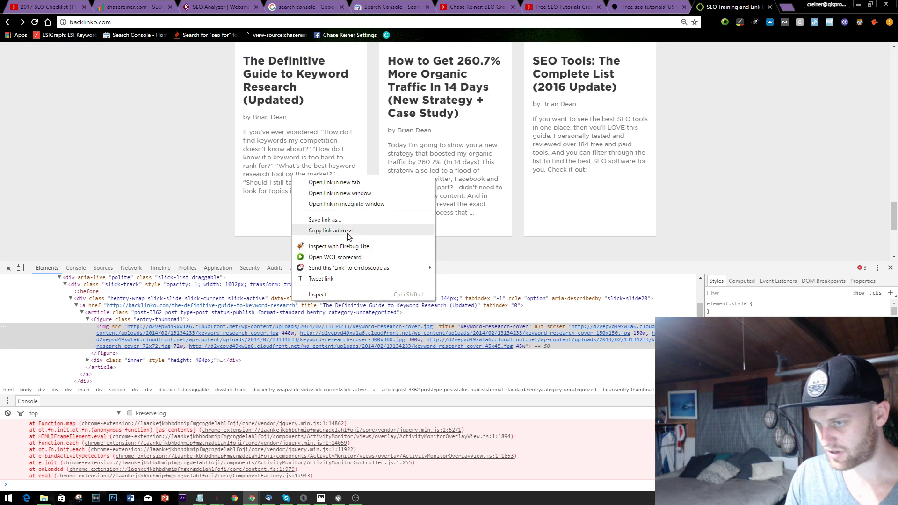
pyautogui.click(349, 292)
pyautogui.click(320, 203)
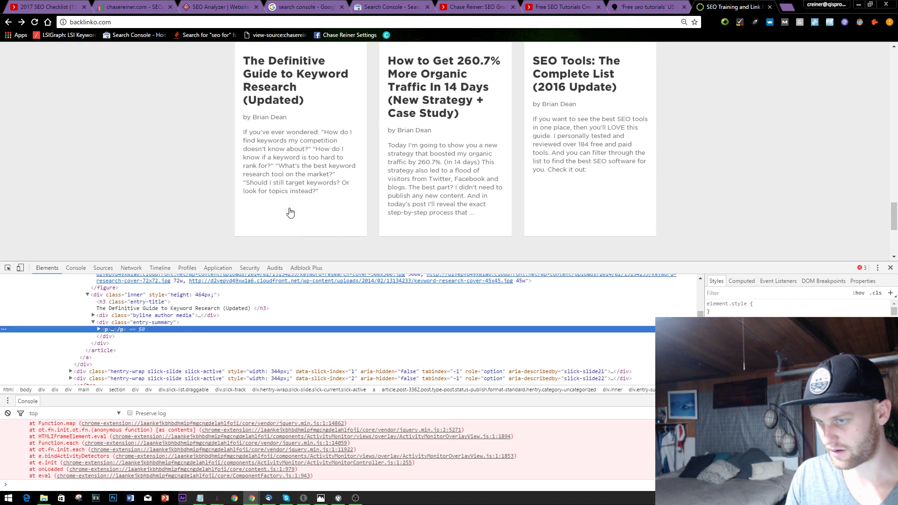
pyautogui.click(98, 329)
pyautogui.click(134, 343)
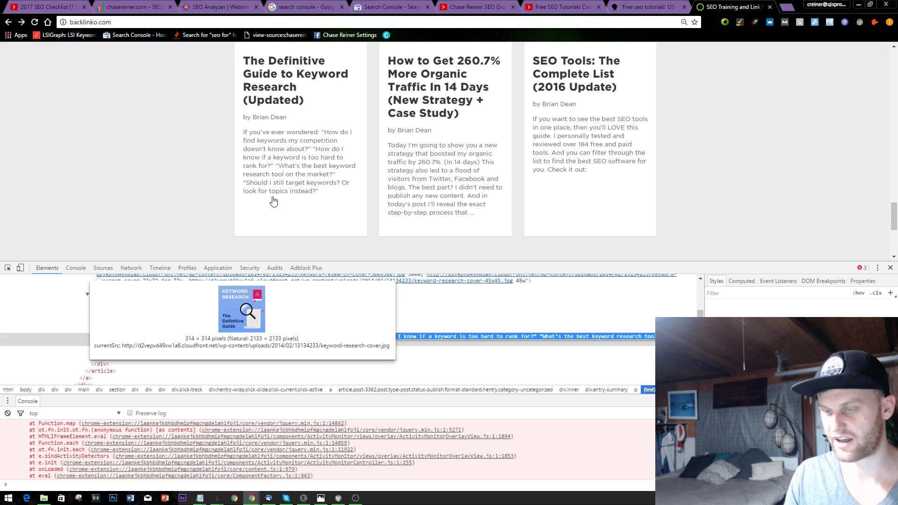
# Check the keyword research card's link again, return to the Backlinko homepage and close the developer tools
pyautogui.scroll(2, 326, 134)
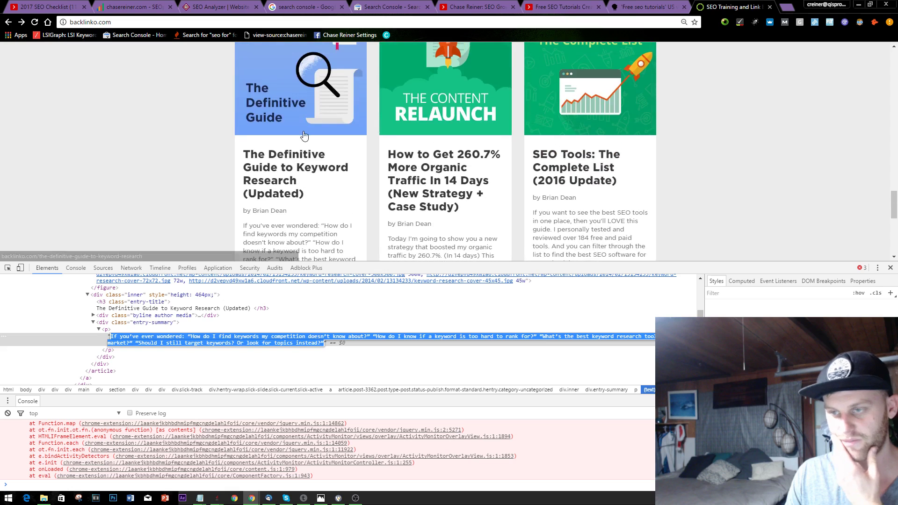
pyautogui.click(280, 215)
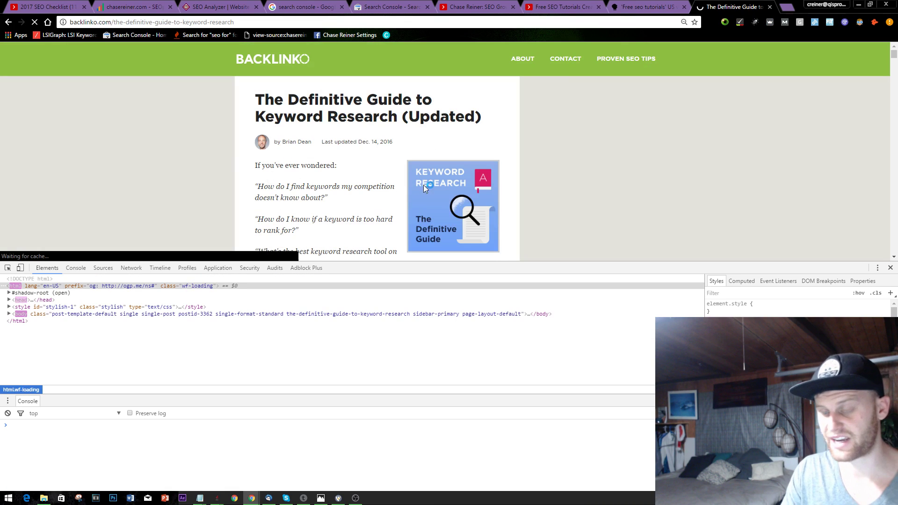
pyautogui.click(8, 22)
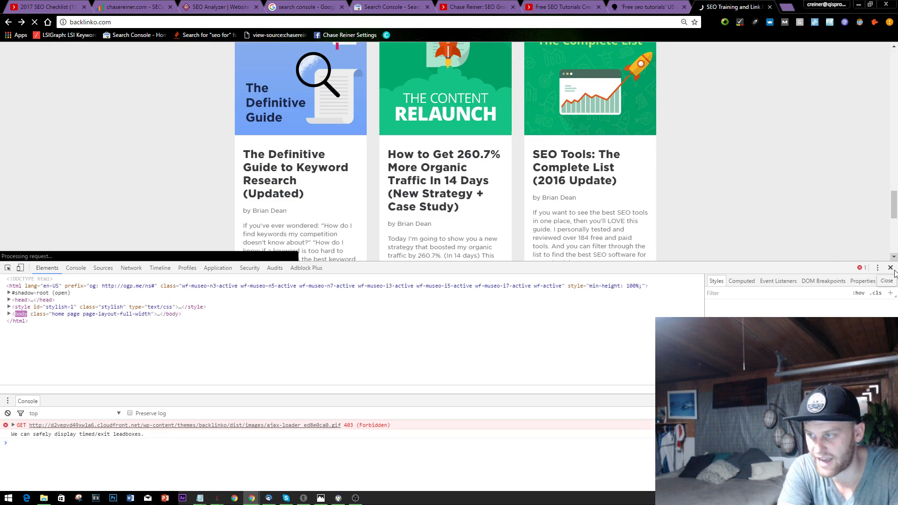
pyautogui.click(891, 267)
pyautogui.rightClick(284, 180)
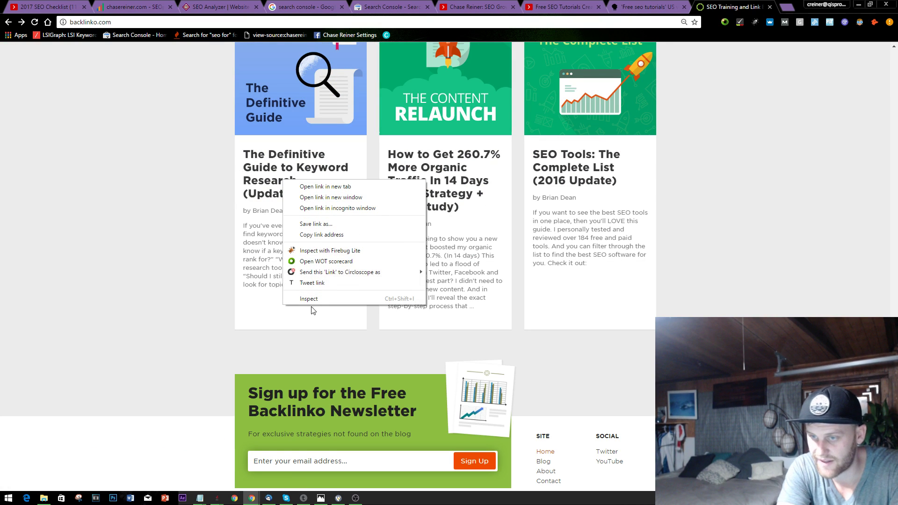
pyautogui.click(302, 271)
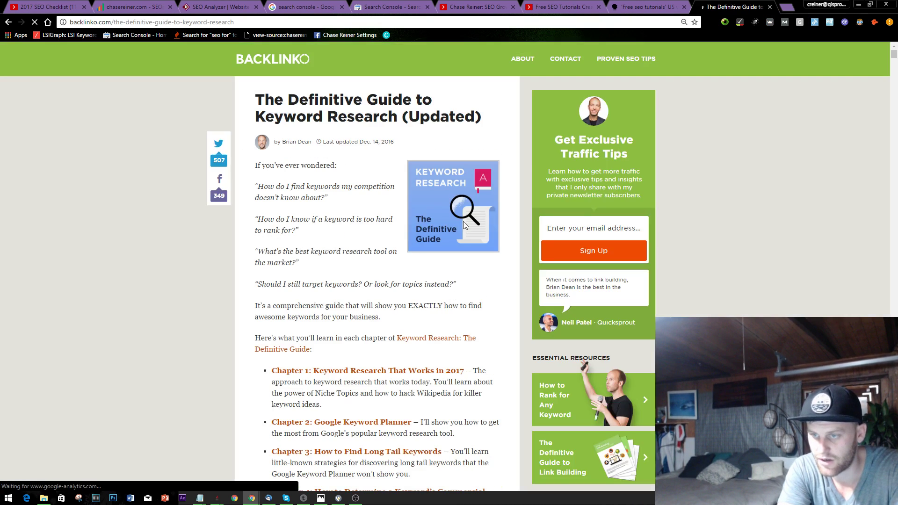
pyautogui.click(12, 21)
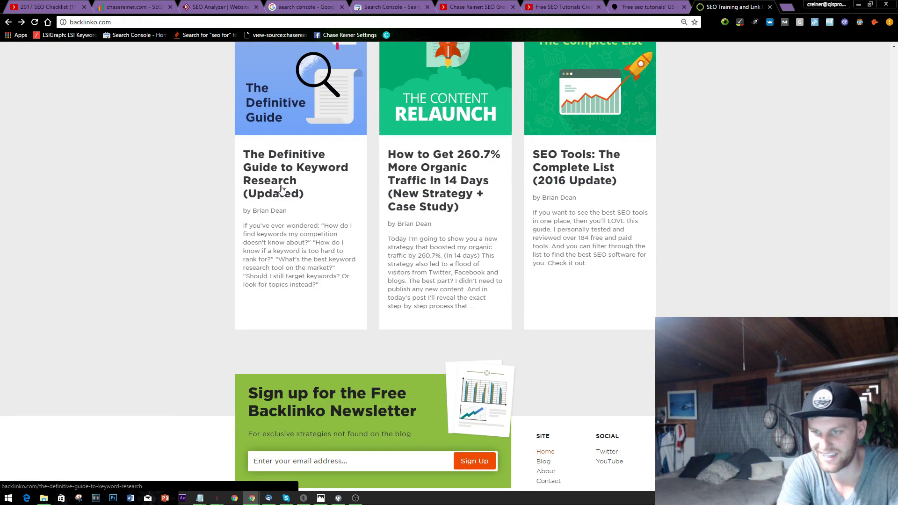
# Inspect the keyword research card's title in the page source, examining its h3 heading text and expanding the author byline element
pyautogui.rightClick(282, 188)
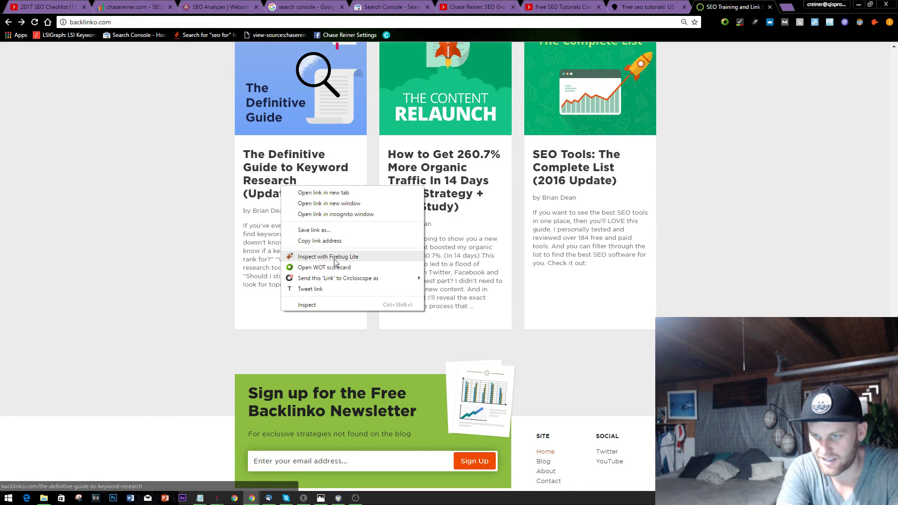
pyautogui.click(318, 305)
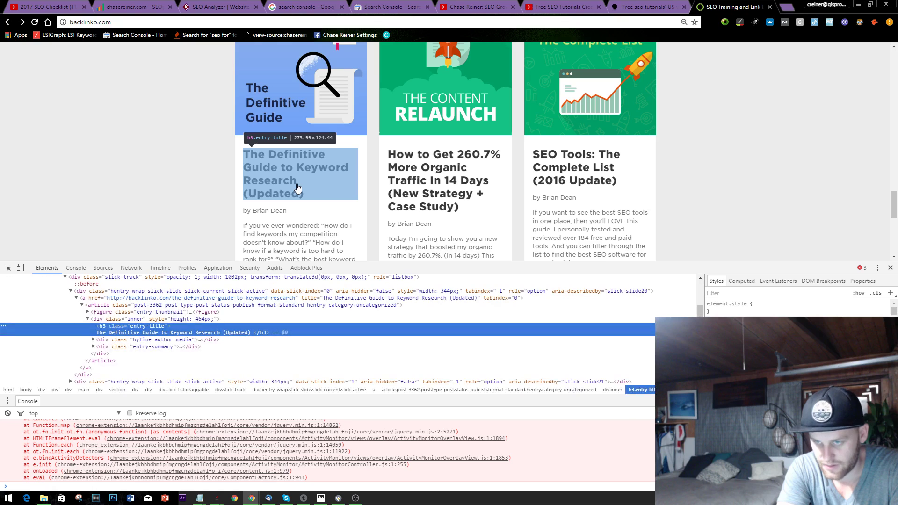
pyautogui.doubleClick(156, 340)
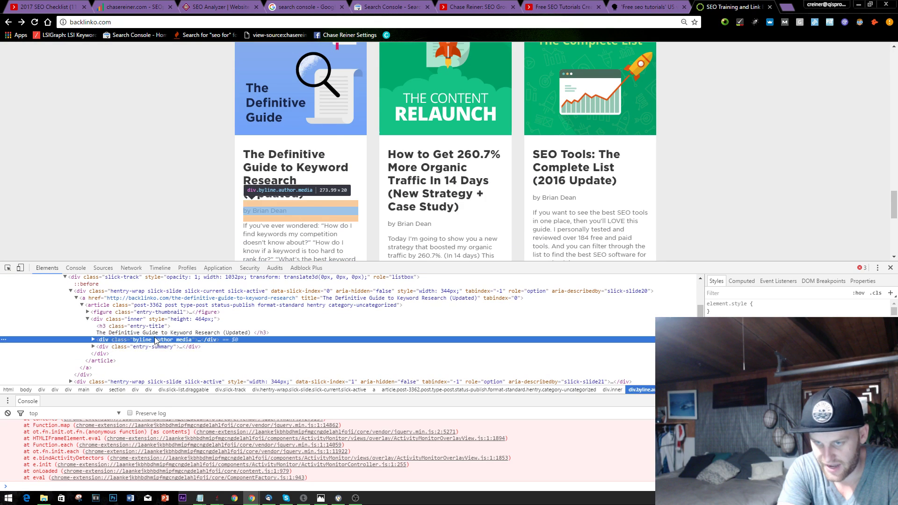
pyautogui.click(160, 334)
# Check the "From the Blog" cards down to the newsletter signup for how they link, and close the developer tools
pyautogui.scroll(2, 313, 159)
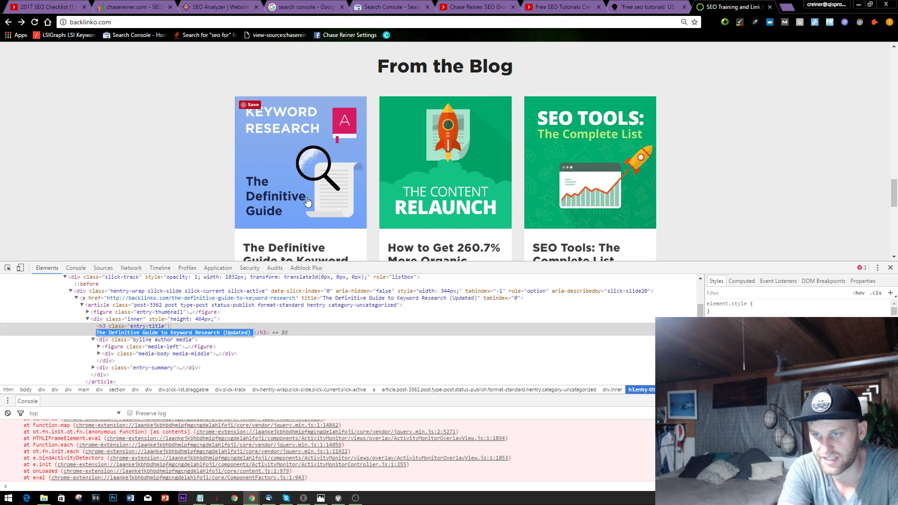
pyautogui.rightClick(304, 169)
pyautogui.click(304, 168)
pyautogui.scroll(-6, 251, 193)
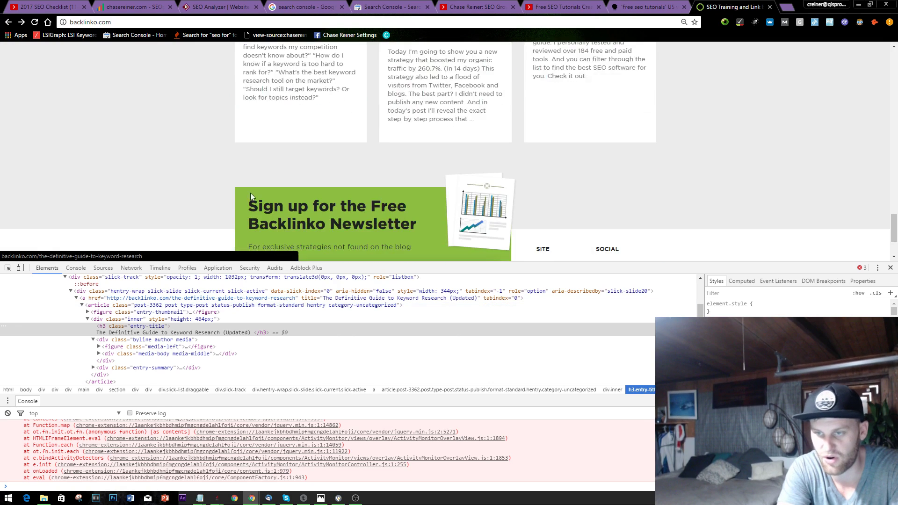
pyautogui.scroll(4, 257, 164)
pyautogui.scroll(3, 260, 151)
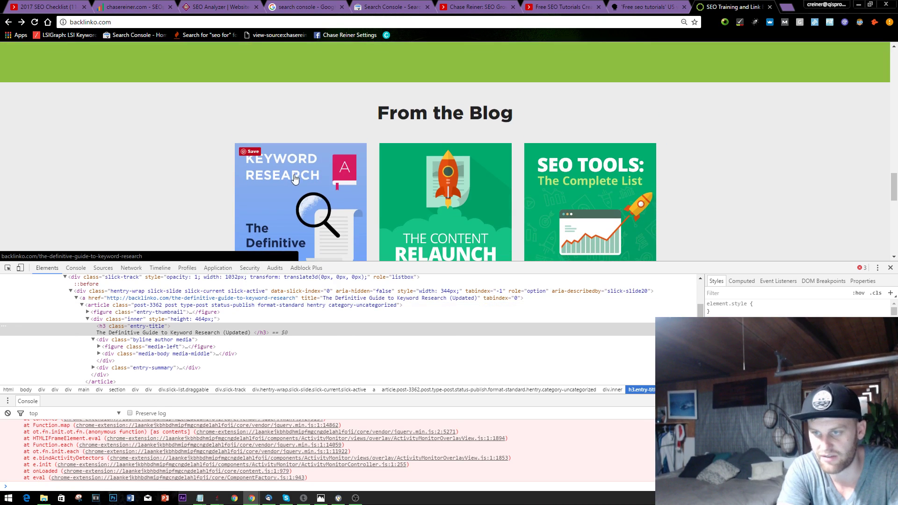
pyautogui.click(891, 269)
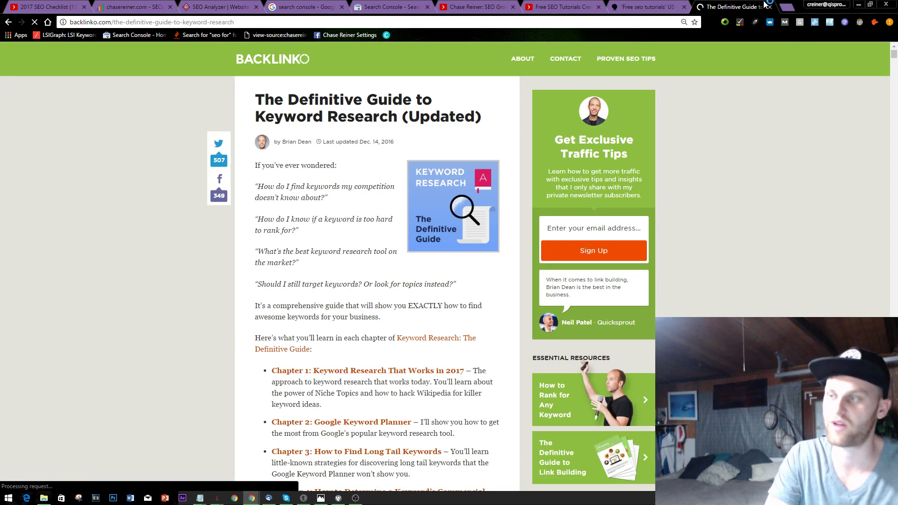
# Close the Backlinko and Answer the Public tabs to return to the chasereiner.com homepage
pyautogui.click(770, 7)
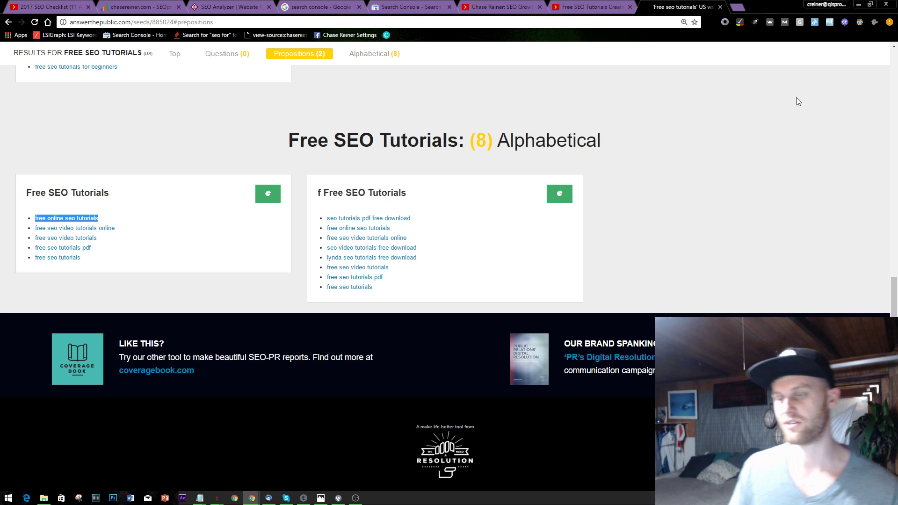
pyautogui.scroll(2, 788, 52)
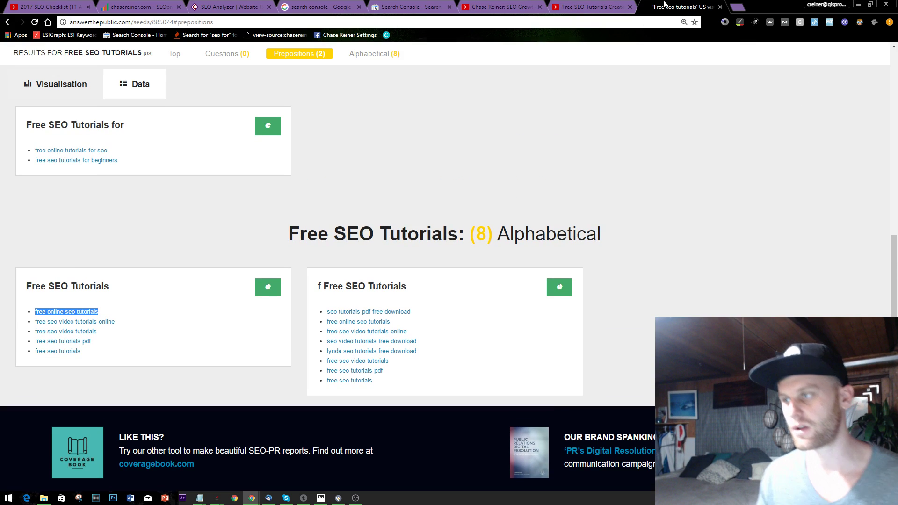
pyautogui.click(721, 7)
# Review the homepage's blog cards and YouTube SEO newsletter signup, and start switching to another open window
pyautogui.scroll(-3, 317, 238)
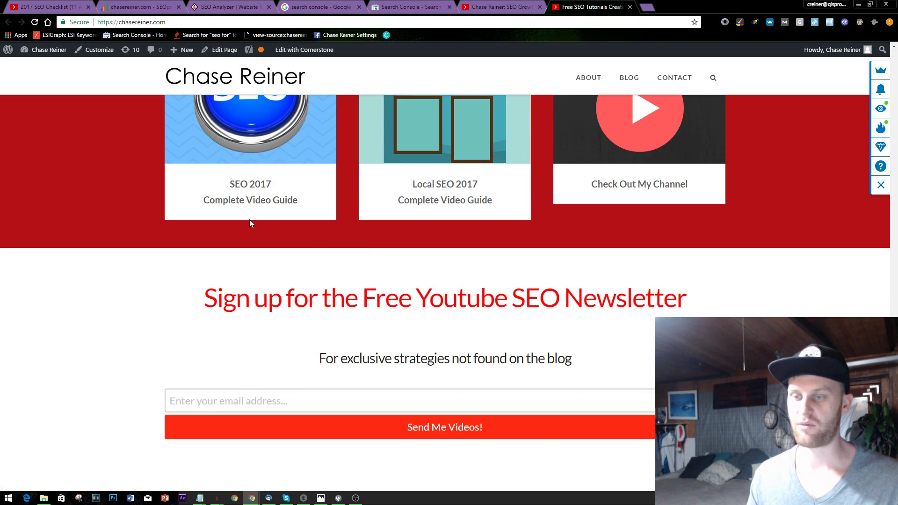
pyautogui.scroll(2, 490, 316)
pyautogui.hotkey('alt', 'Tab')
pyautogui.press('Tab')
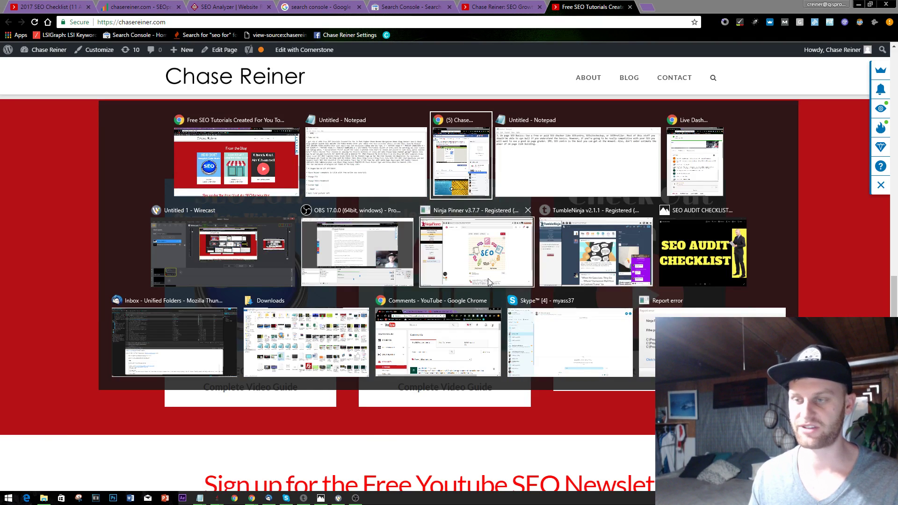
# Switch to the Notepad audit notes and add the bullet "* Put text underneath thumbnails" after the third-thumbnail item in the HOME section
pyautogui.click(327, 135)
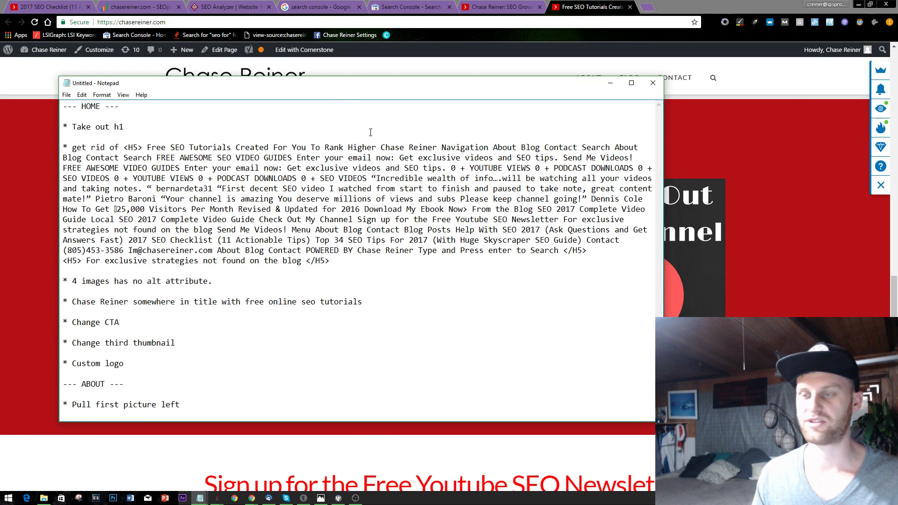
pyautogui.moveTo(168, 83); pyautogui.dragTo(201, 105)
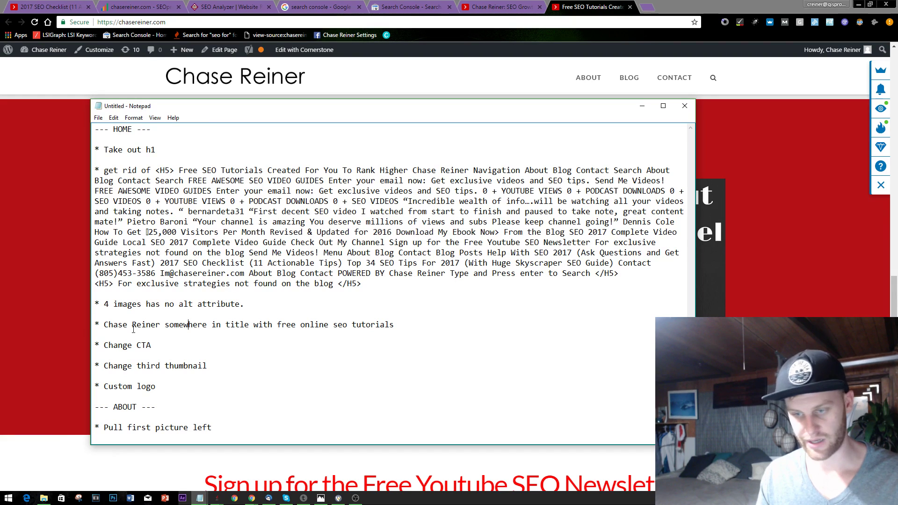
pyautogui.click(152, 355)
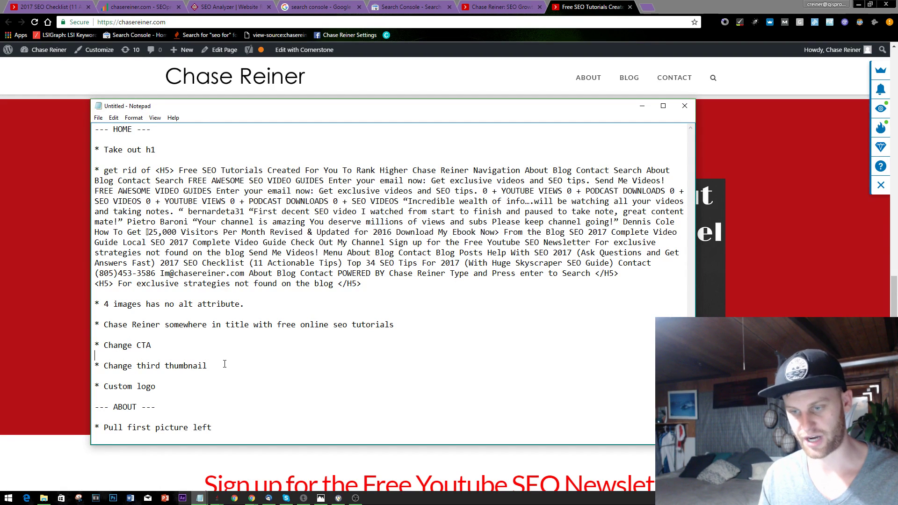
pyautogui.press('Return')
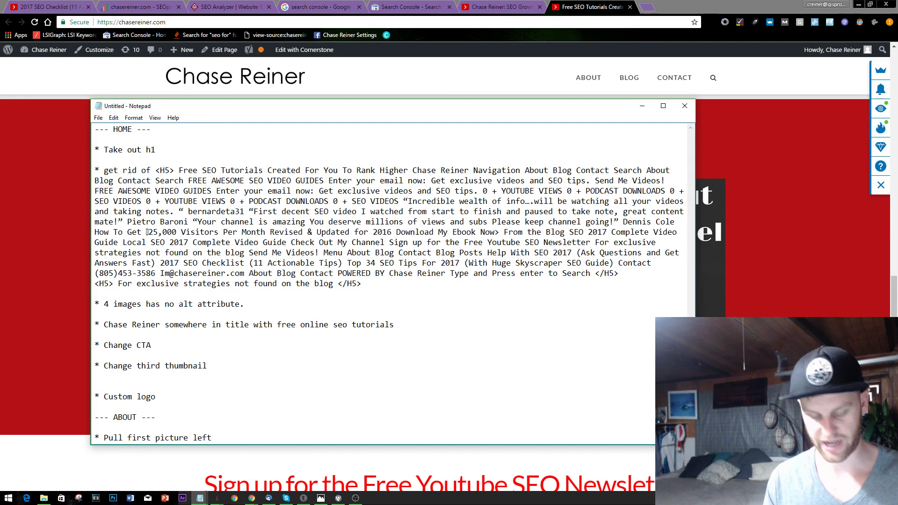
pyautogui.write('*')
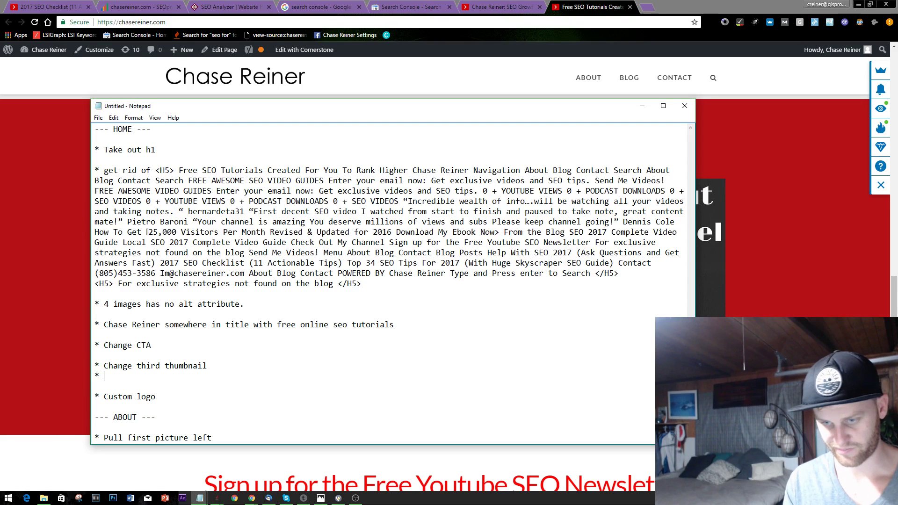
pyautogui.press('Return')
pyautogui.write('* Put t')
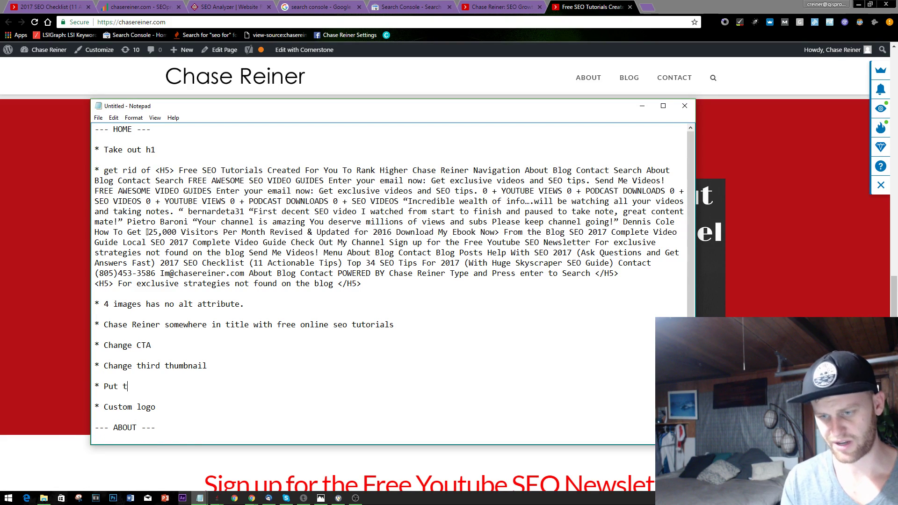
pyautogui.write('ext unde')
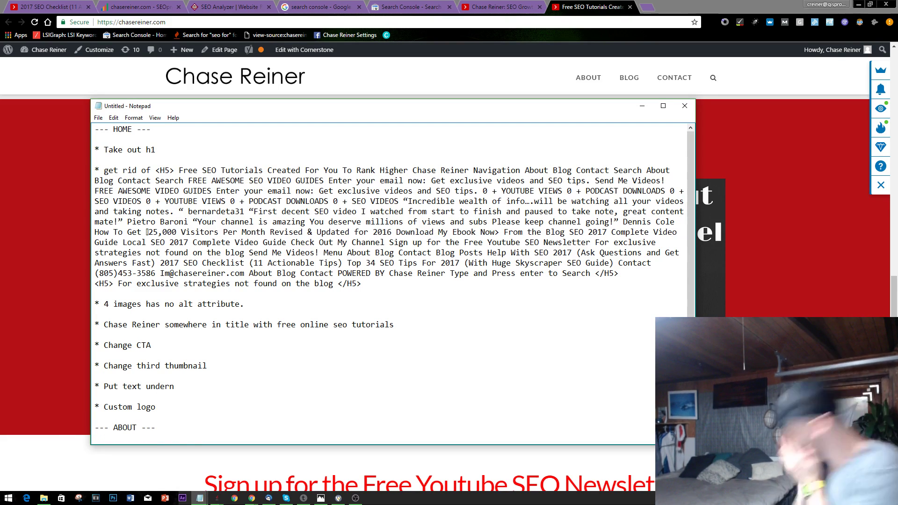
pyautogui.write('rn')
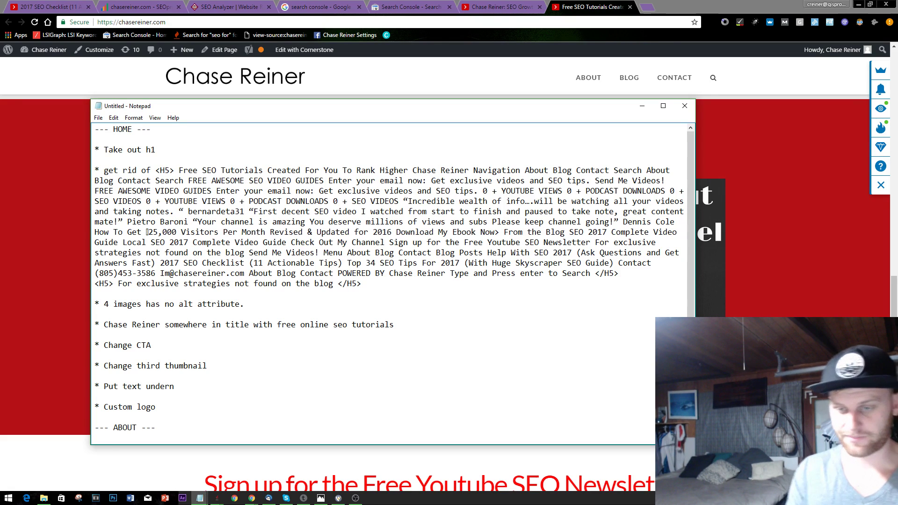
pyautogui.write('eath thumbnails')
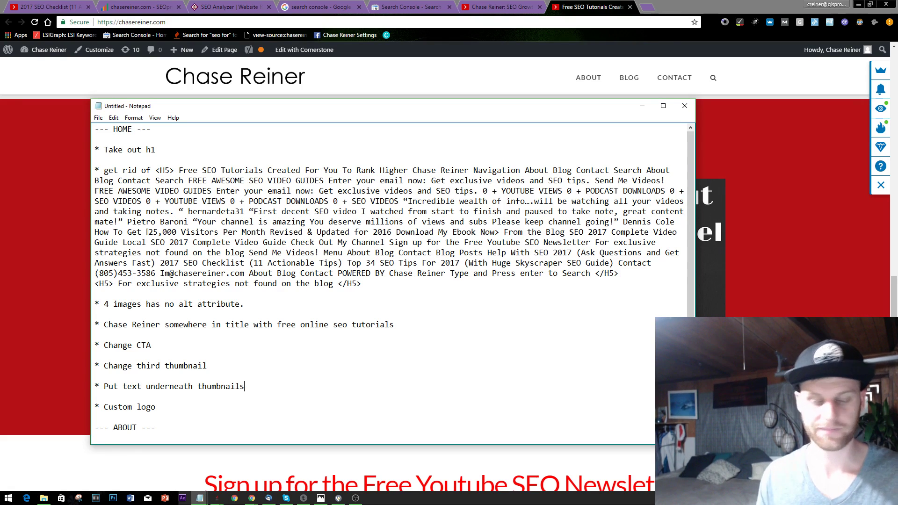
# Switch to the browser's open About page and examine its layout and content from the introduction through the Podcasting section
pyautogui.click(770, 260)
pyautogui.click(510, 6)
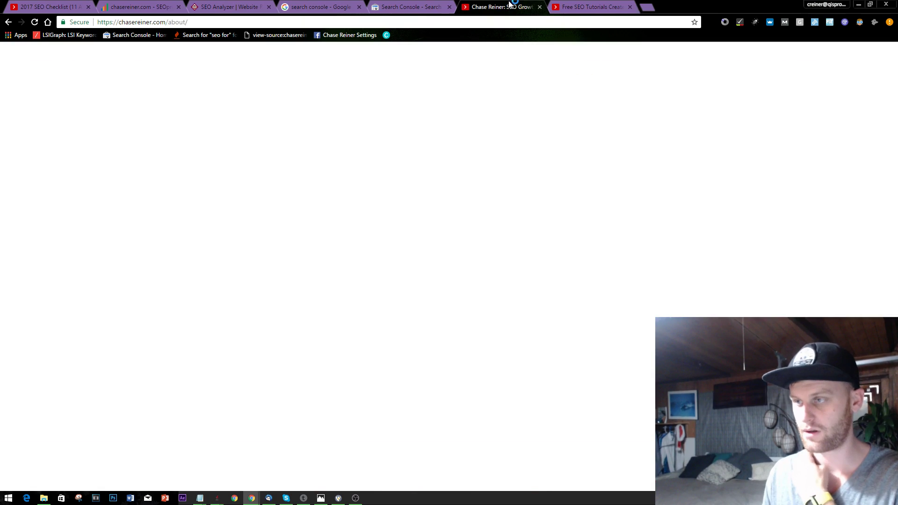
pyautogui.scroll(-1, 469, 263)
pyautogui.scroll(-20, 469, 263)
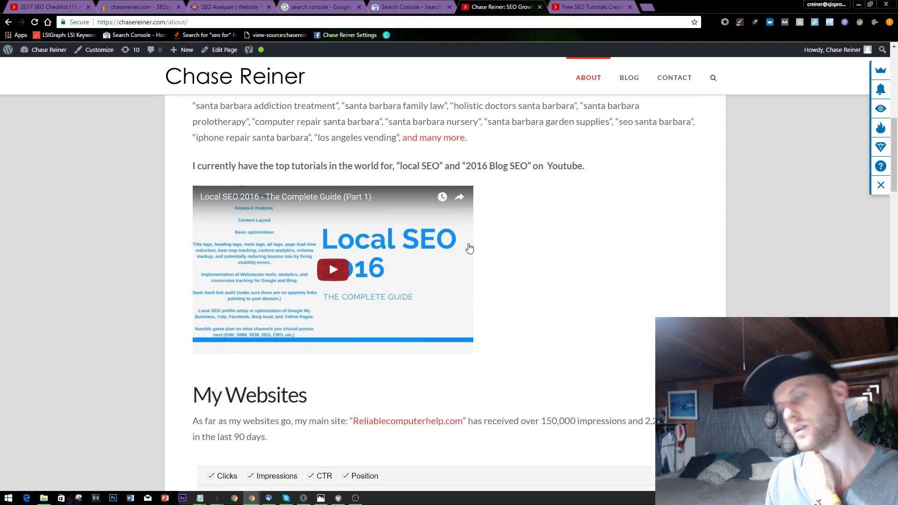
pyautogui.scroll(-15, 495, 206)
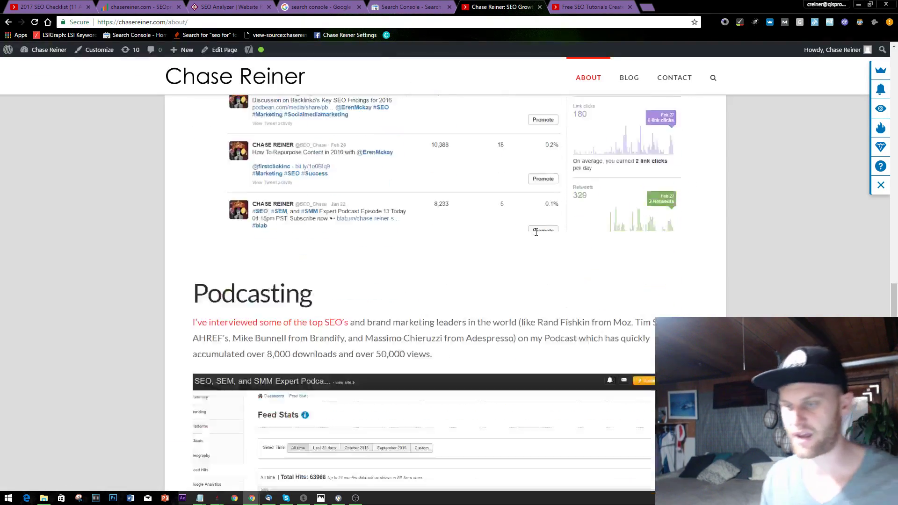
pyautogui.scroll(5, 333, 255)
pyautogui.scroll(20, 401, 251)
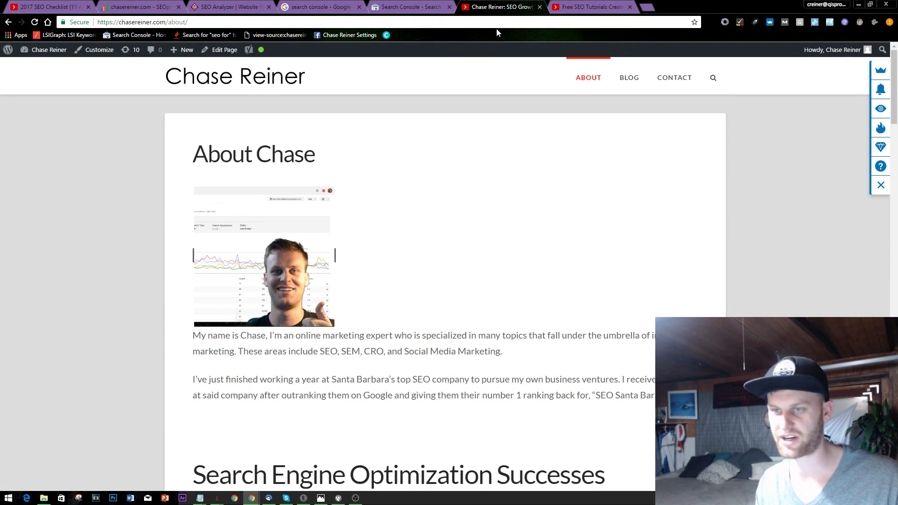
pyautogui.scroll(-12, 452, 110)
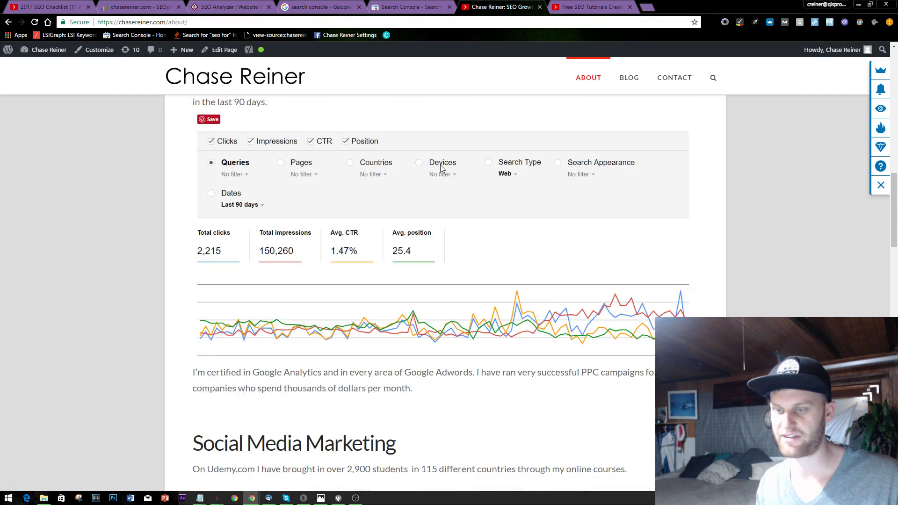
pyautogui.scroll(12, 440, 165)
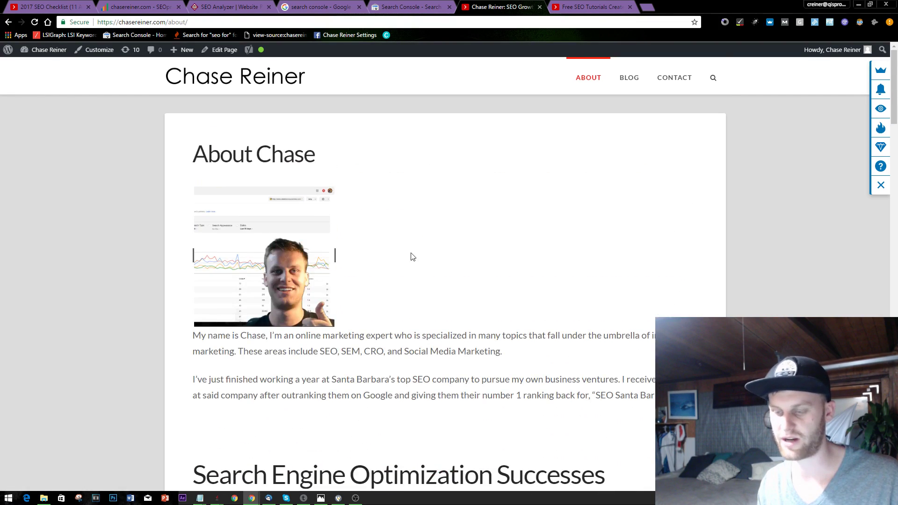
# Return to the Notepad notes and add the bullet "* Add CTA somewhere" at the end of the ABOUT section
pyautogui.hotkey('alt', 'Tab')
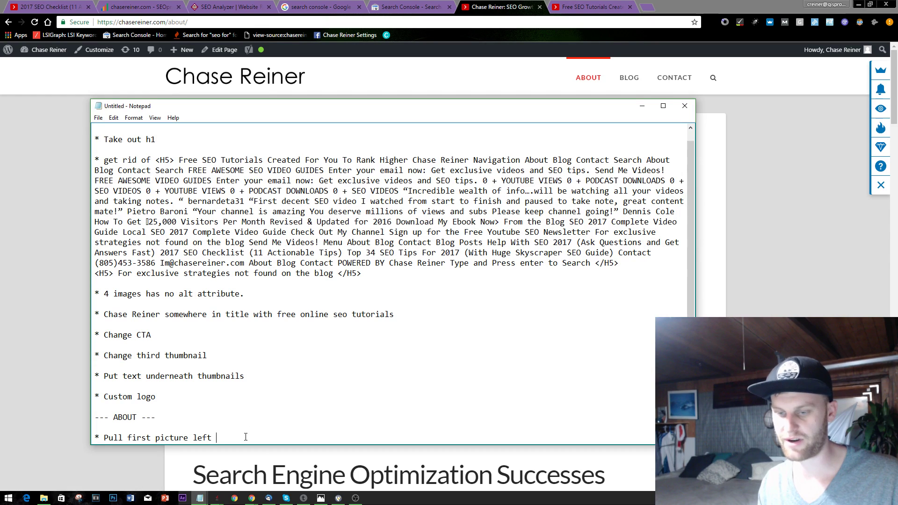
pyautogui.press('Return')
pyautogui.press('Return')
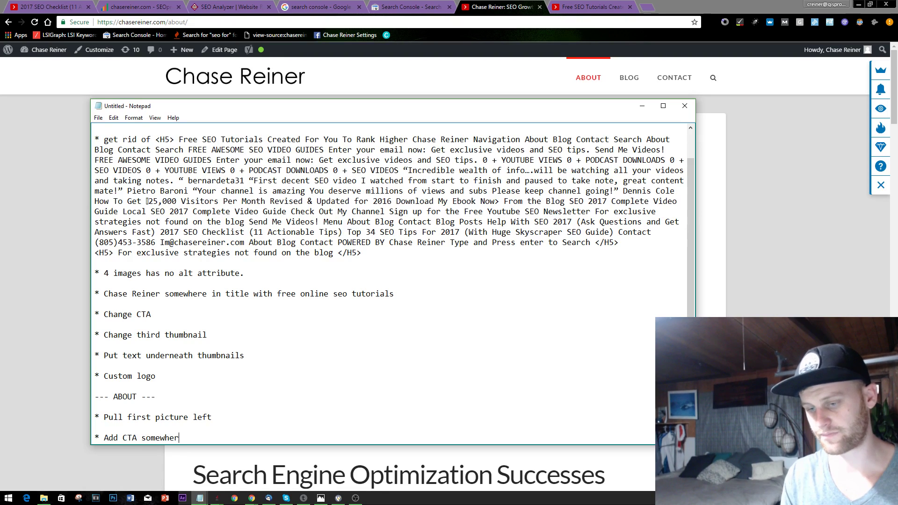
# Go back to the About page in the browser and check its content down to the Current Projects and Progress section
pyautogui.hotkey('alt', 'Tab')
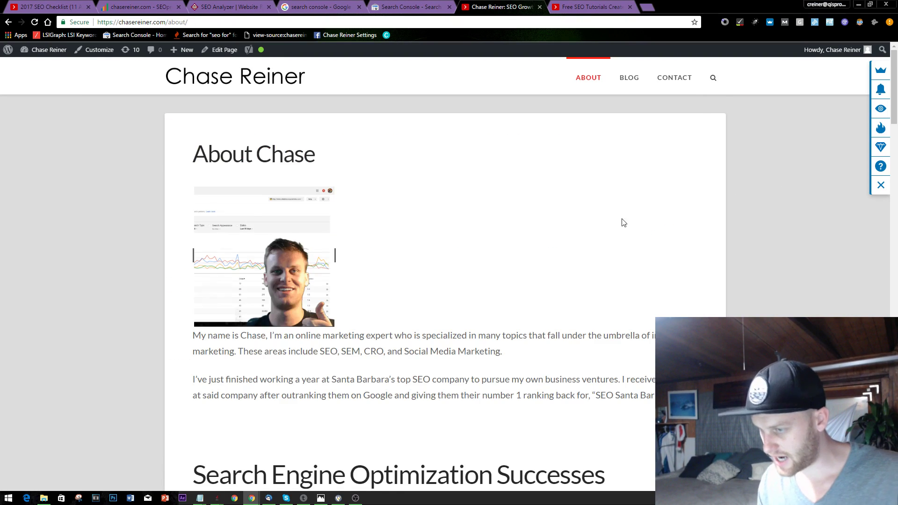
pyautogui.scroll(-12, 587, 267)
pyautogui.scroll(-20, 589, 268)
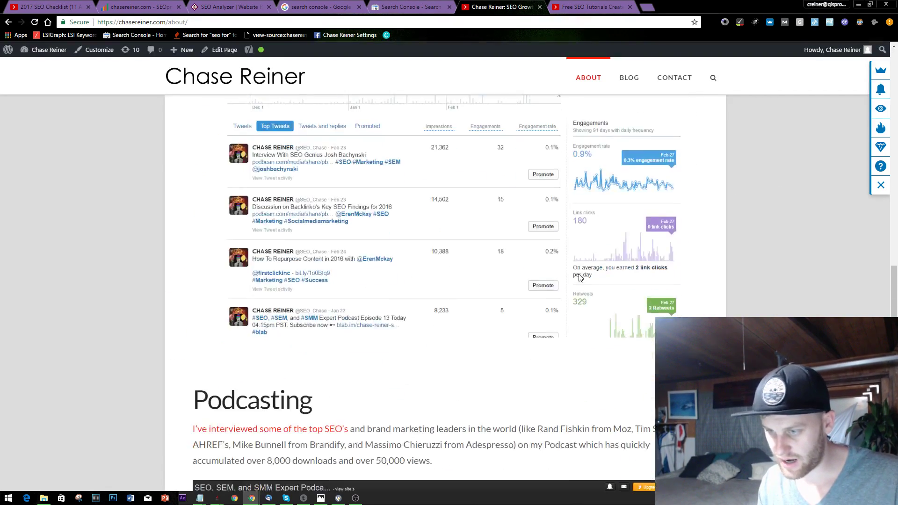
pyautogui.scroll(20, 439, 324)
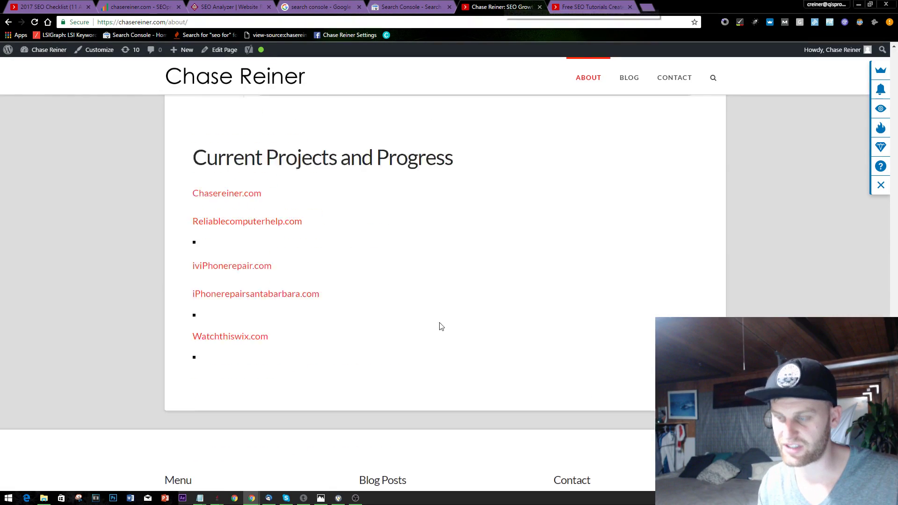
pyautogui.scroll(12, 558, 219)
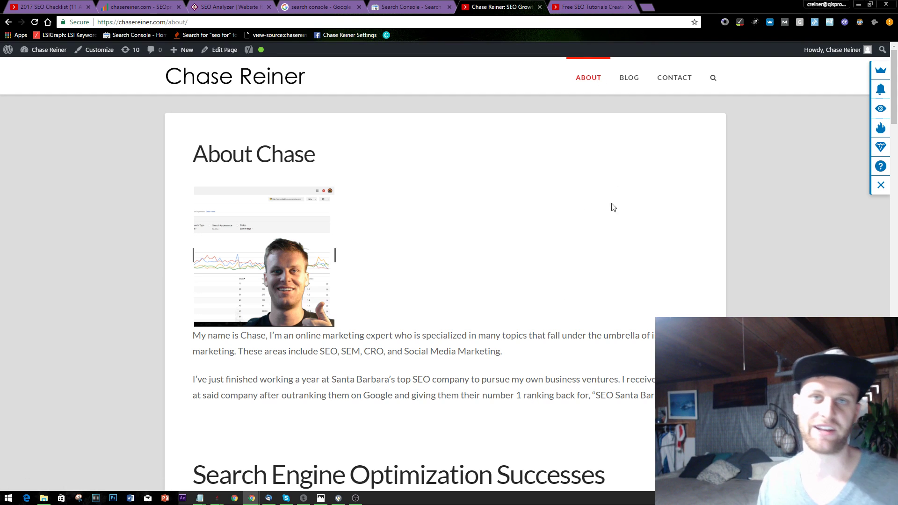
# Search Google for "reliable computer help" in a new tab, look over the results and close that tab
pyautogui.click(652, 6)
pyautogui.write('reliavb')
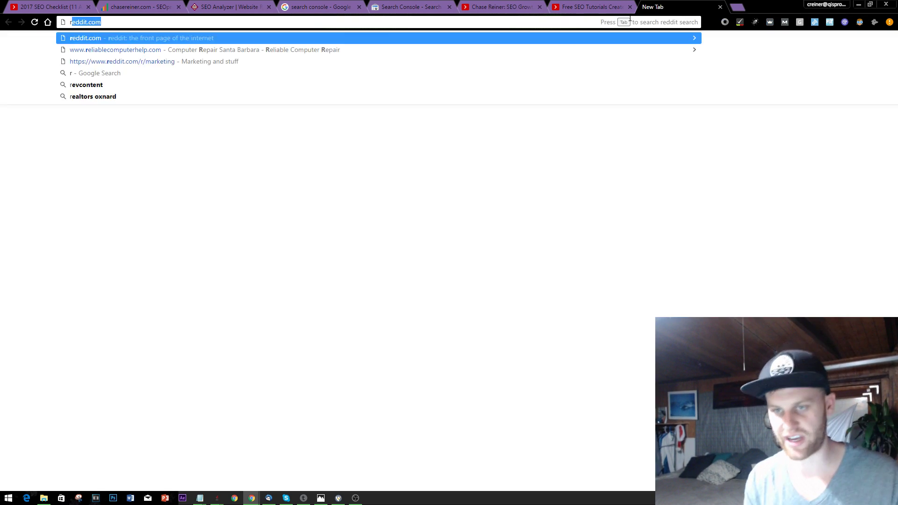
pyautogui.press('BackSpace')
pyautogui.write('ble computer help')
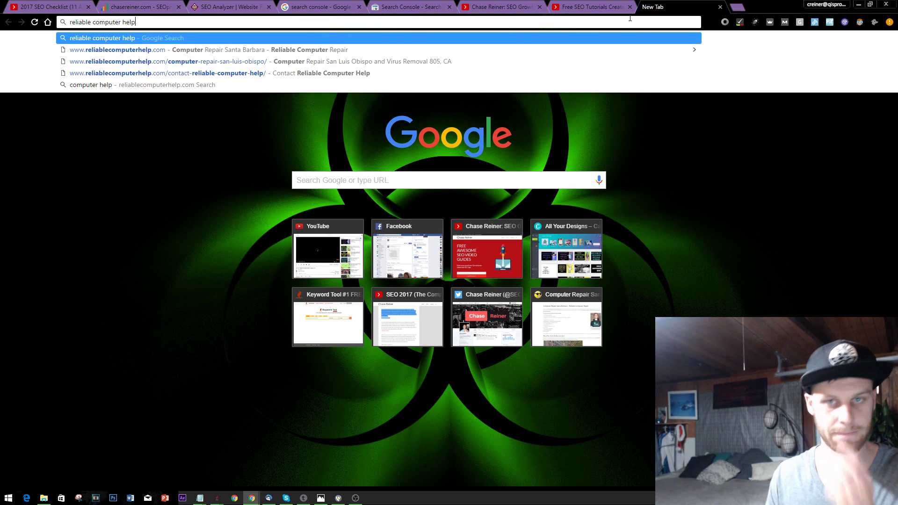
pyautogui.press('Return')
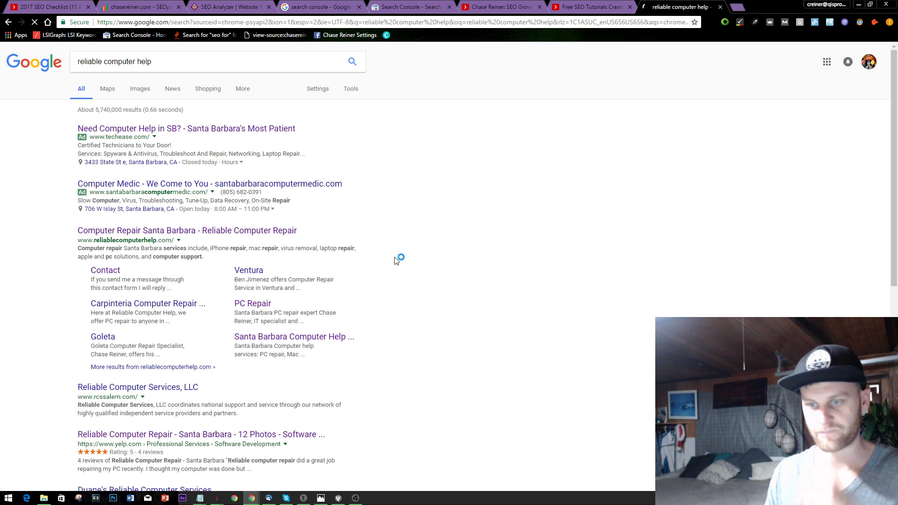
pyautogui.scroll(-2, 139, 241)
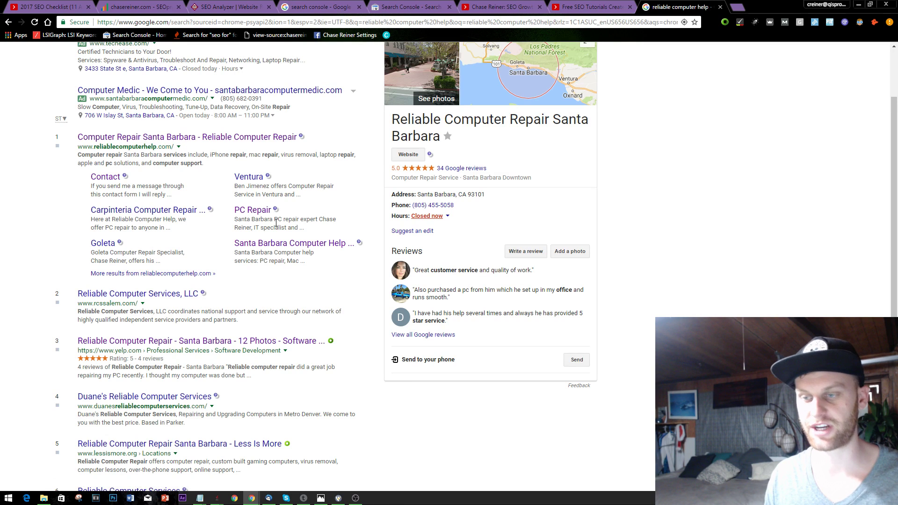
pyautogui.click(719, 8)
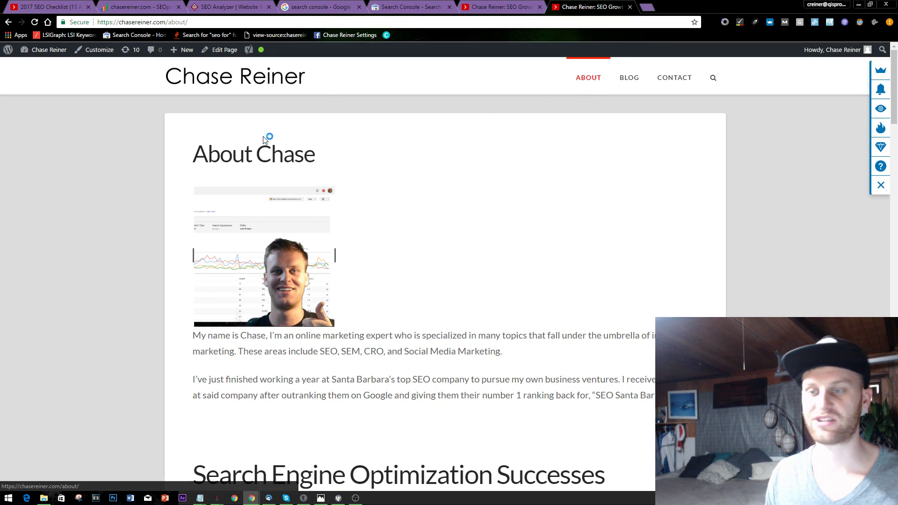
# Review the About page again in the last browser tab, covering the introduction, Social Media Marketing and Podcasting sections
pyautogui.scroll(-2, 269, 145)
pyautogui.scroll(-20, 271, 147)
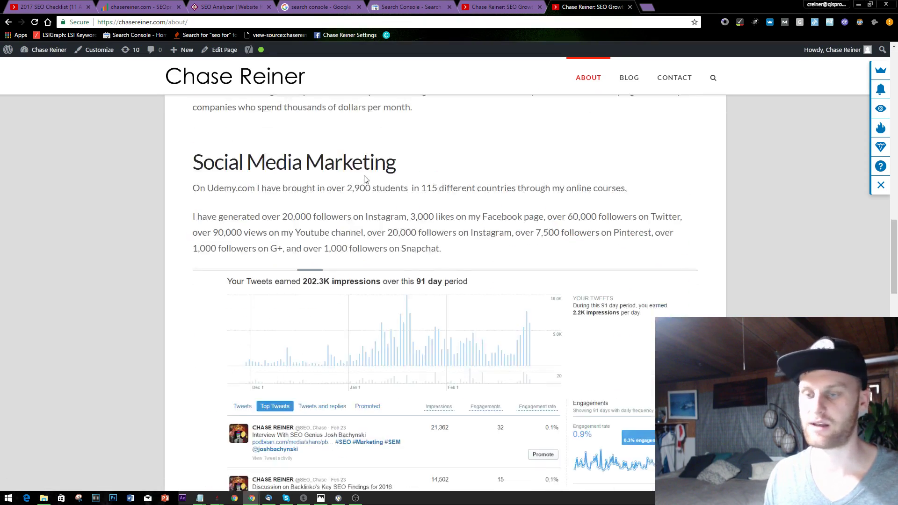
pyautogui.scroll(-15, 366, 182)
pyautogui.scroll(20, 304, 192)
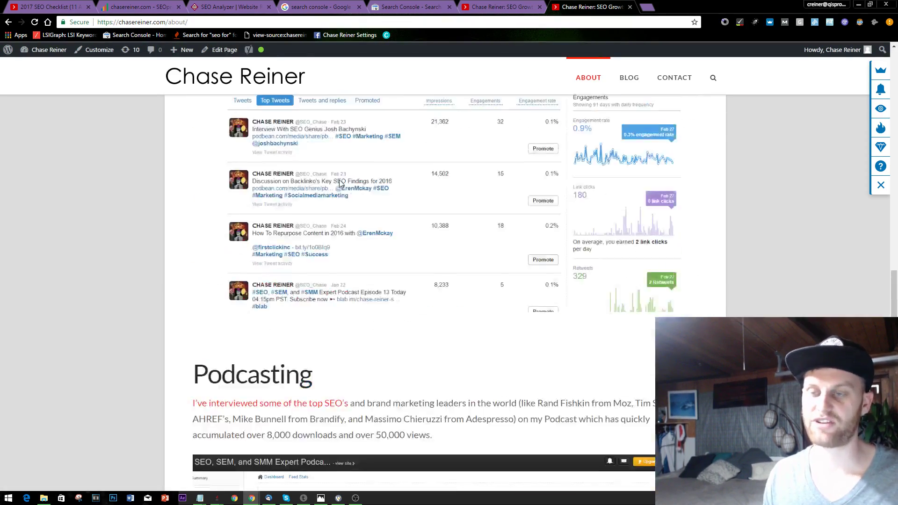
pyautogui.scroll(15, 407, 215)
pyautogui.scroll(-10, 445, 215)
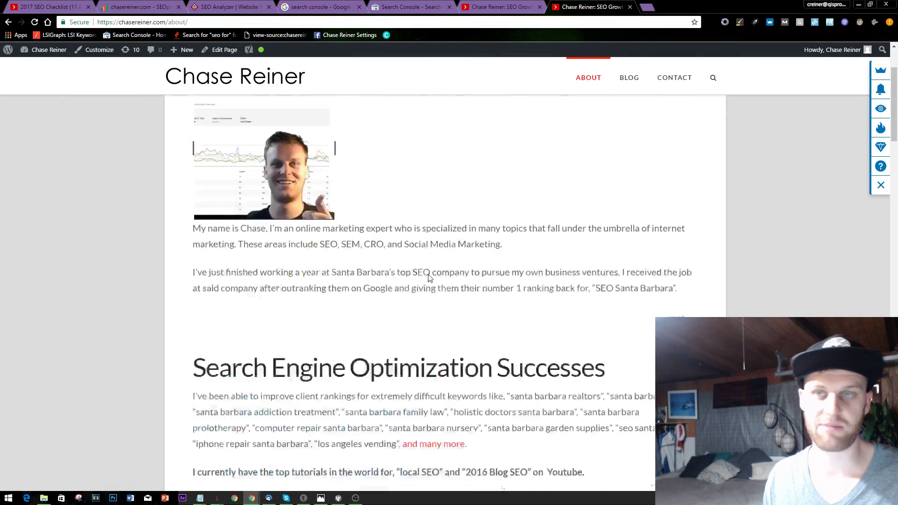
pyautogui.scroll(10, 407, 240)
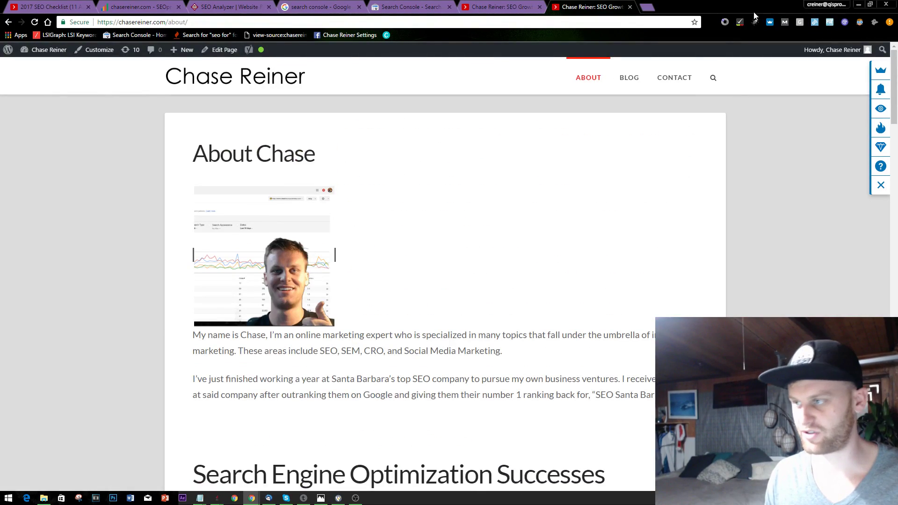
# Open the MozBar page analysis for the About page and show its General Attributes
pyautogui.click(787, 23)
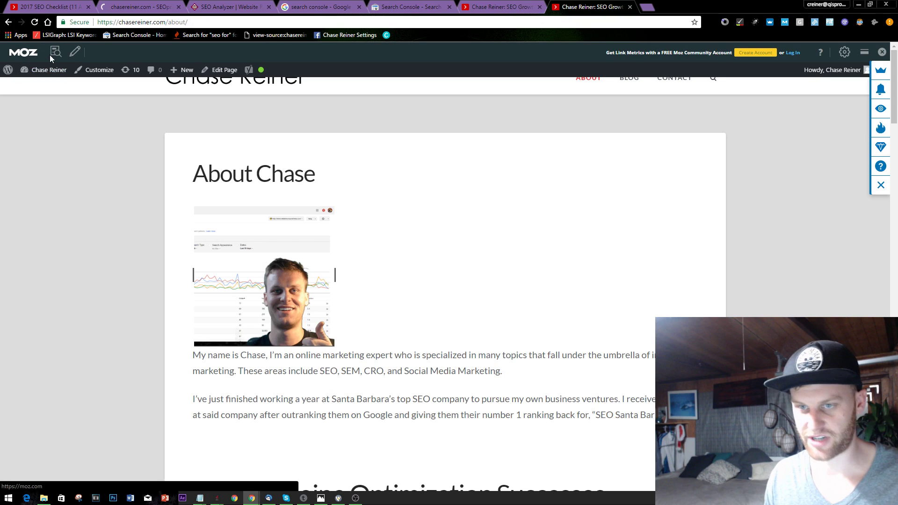
pyautogui.click(52, 53)
pyautogui.click(159, 75)
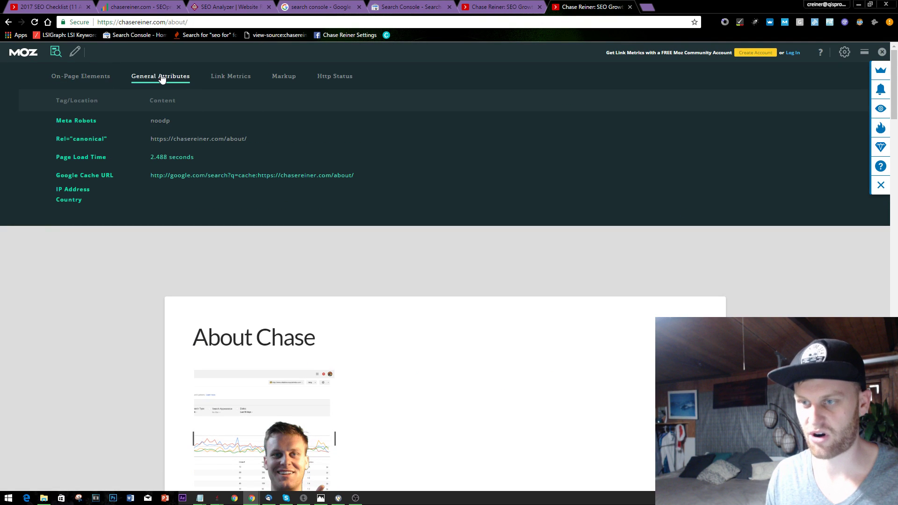
# Switch to Notepad and add the bullet "* Consider reducing load times" at the end of the ABOUT checklist
pyautogui.hotkey('alt', 'Tab')
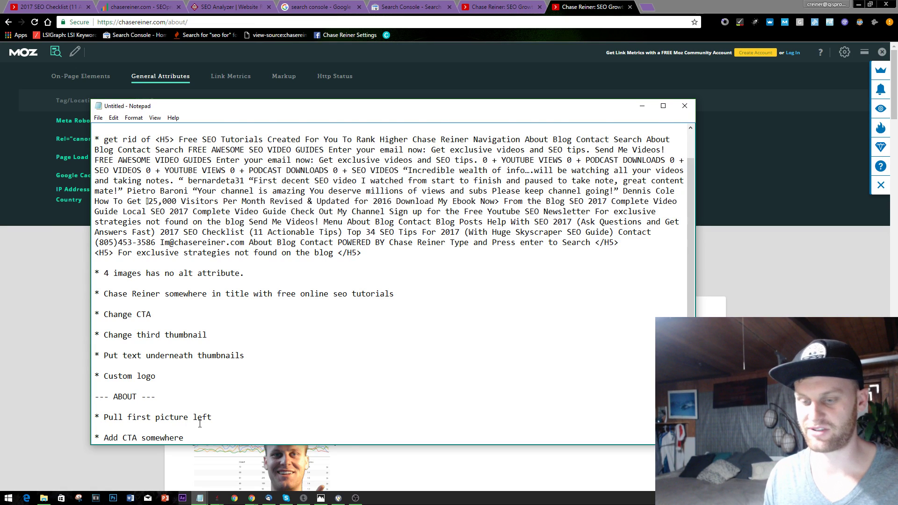
pyautogui.press('Return')
pyautogui.press('Return')
pyautogui.write('#')
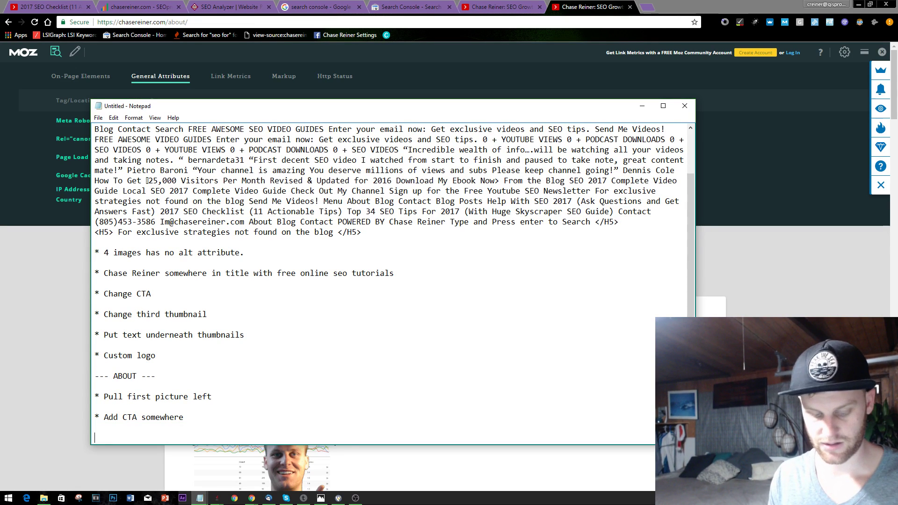
pyautogui.write(' Conside')
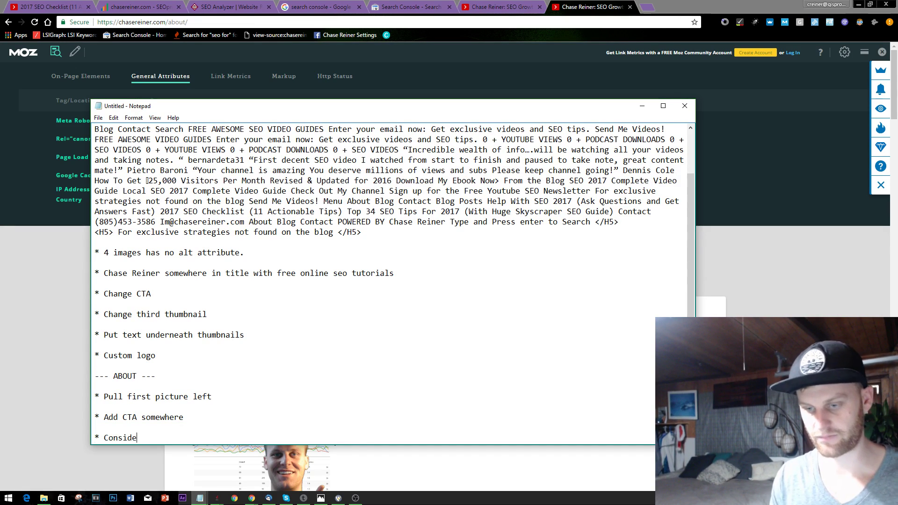
pyautogui.write('r reducing load ti')
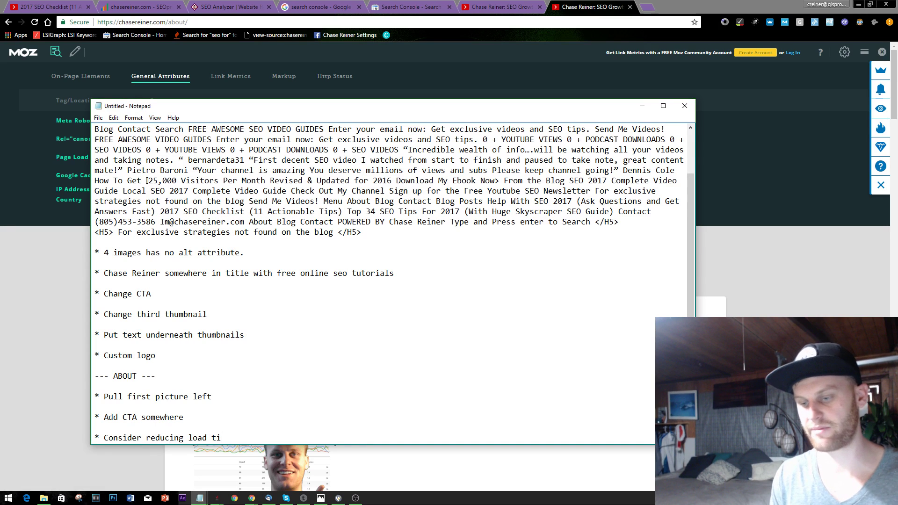
pyautogui.write('mes')
# Back in the browser, show the About page's Markup details in MozBar and copy the page's URL
pyautogui.click(309, 71)
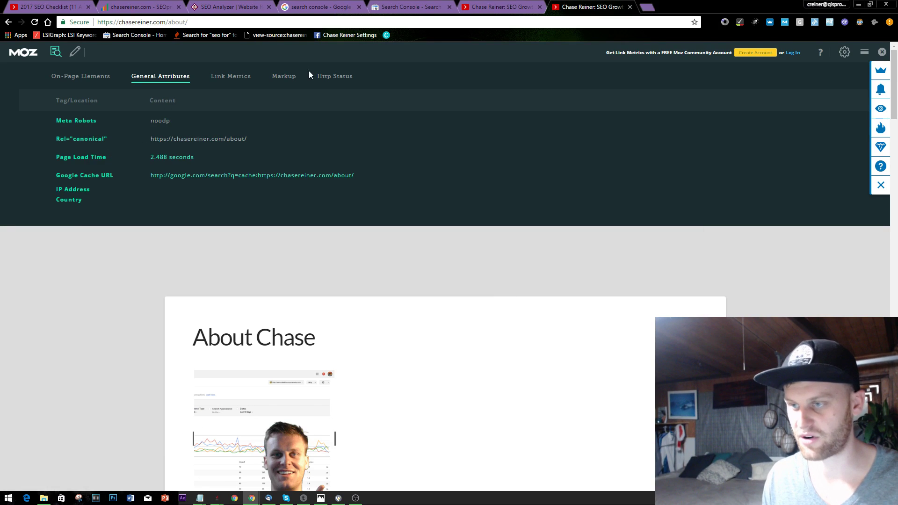
pyautogui.click(283, 76)
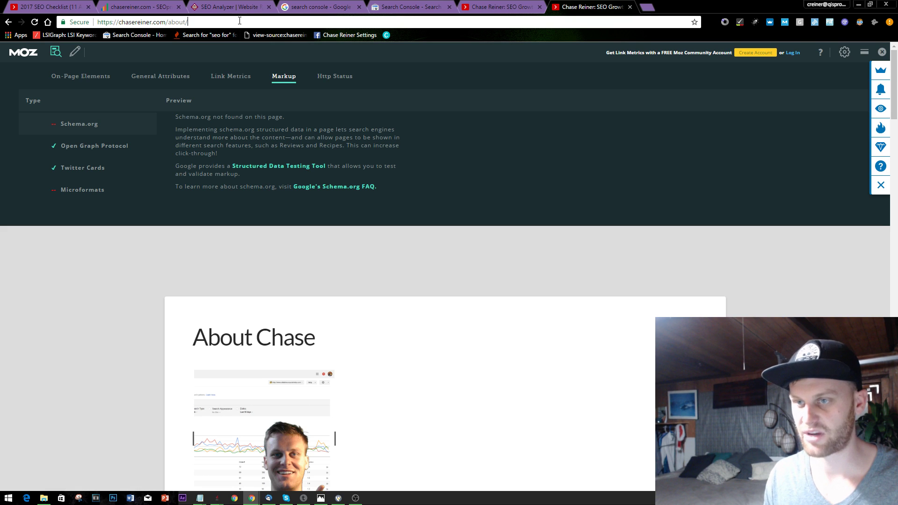
pyautogui.click(211, 22)
pyautogui.hotkey('ctrl', 'c')
# Search Google for the structured data testing tool in a new tab and open the search.google.com result
pyautogui.click(648, 6)
pyautogui.write('structured data testing otol')
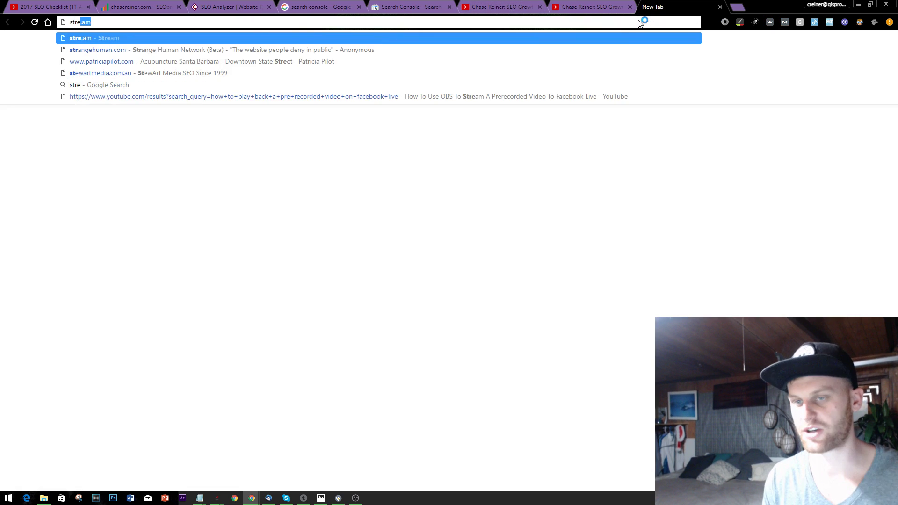
pyautogui.press('Return')
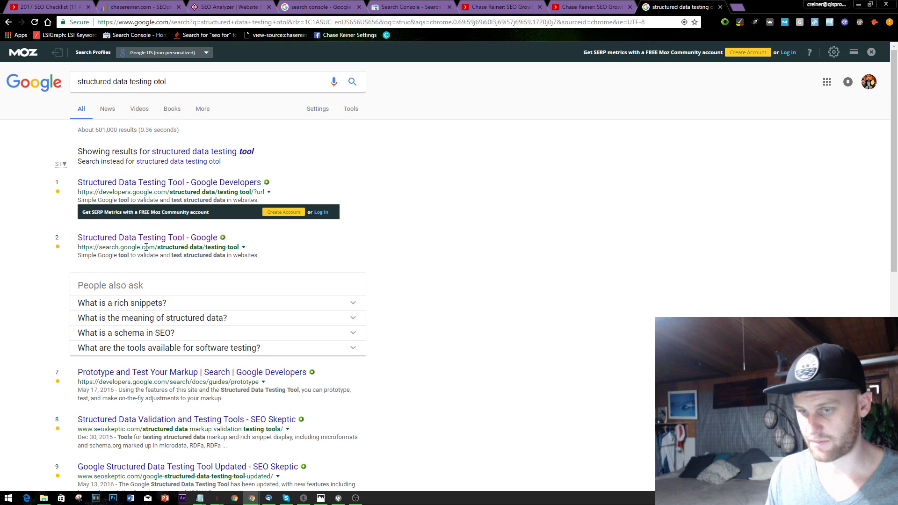
pyautogui.click(152, 239)
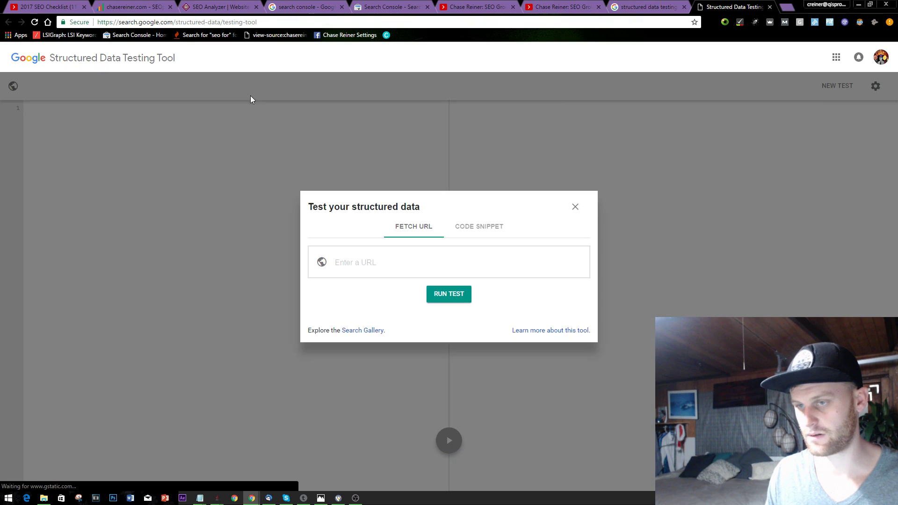
# Run the structured data test on the copied About page URL
pyautogui.click(395, 292)
pyautogui.hotkey('ctrl', 'v')
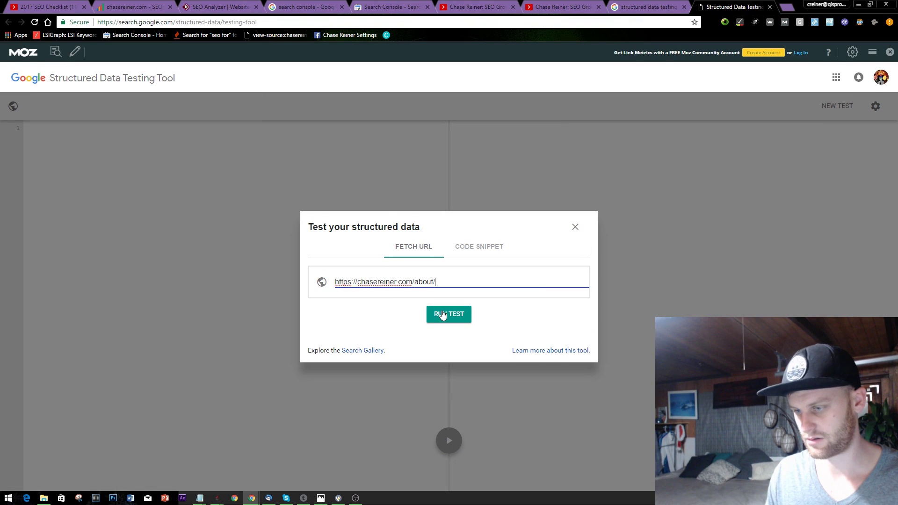
pyautogui.click(447, 315)
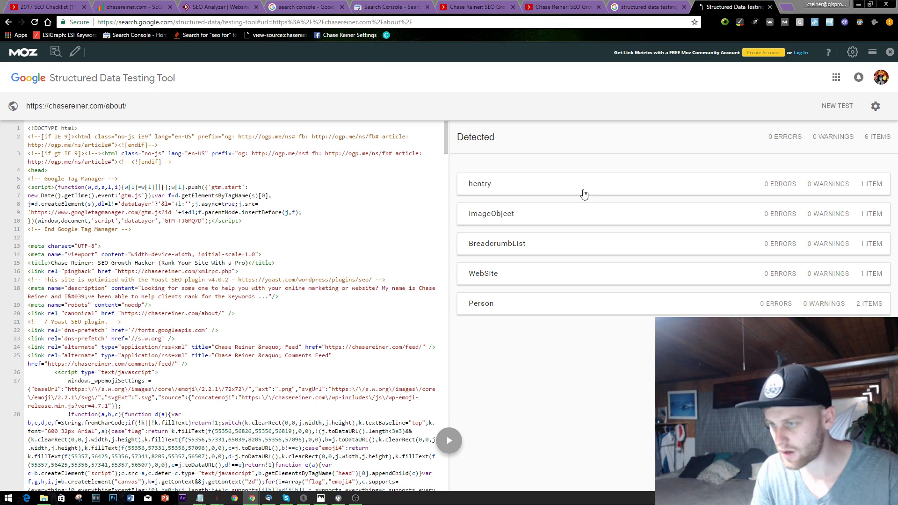
# Inspect the detected ImageObject and Person items, returning to the list of detected items after each
pyautogui.click(563, 223)
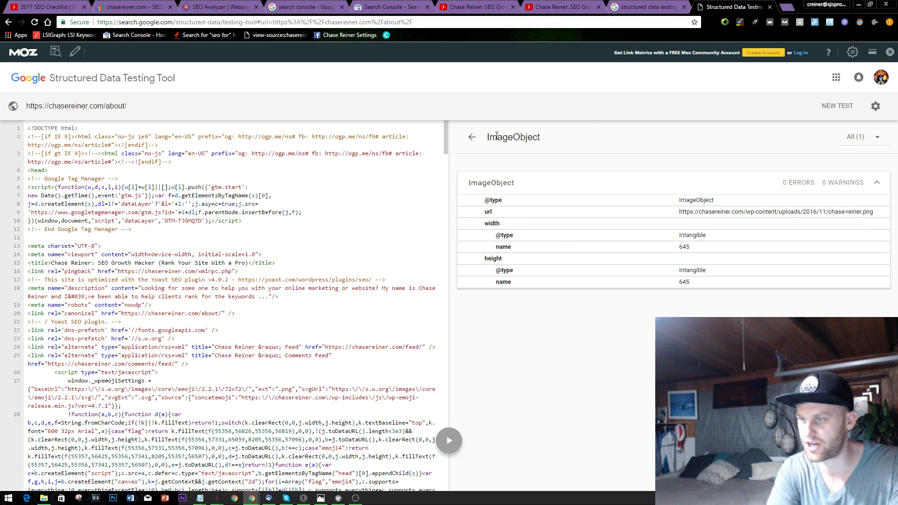
pyautogui.click(472, 137)
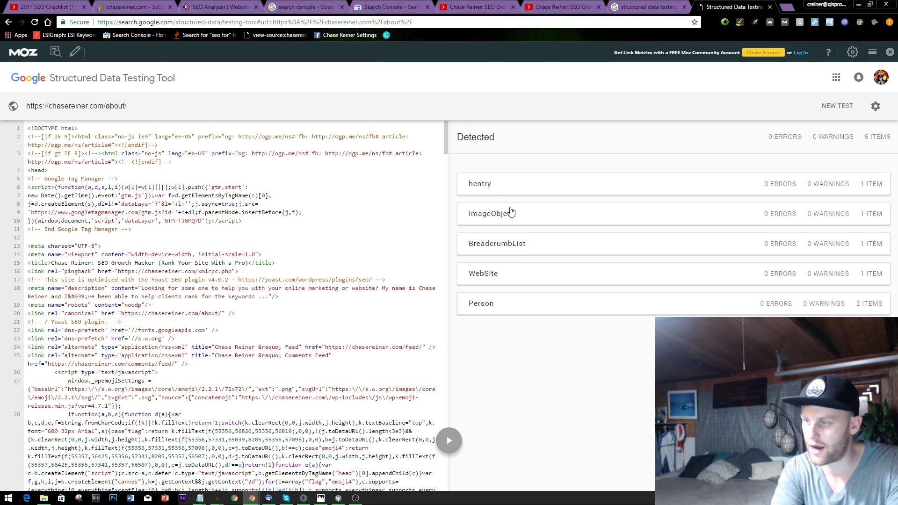
pyautogui.click(517, 310)
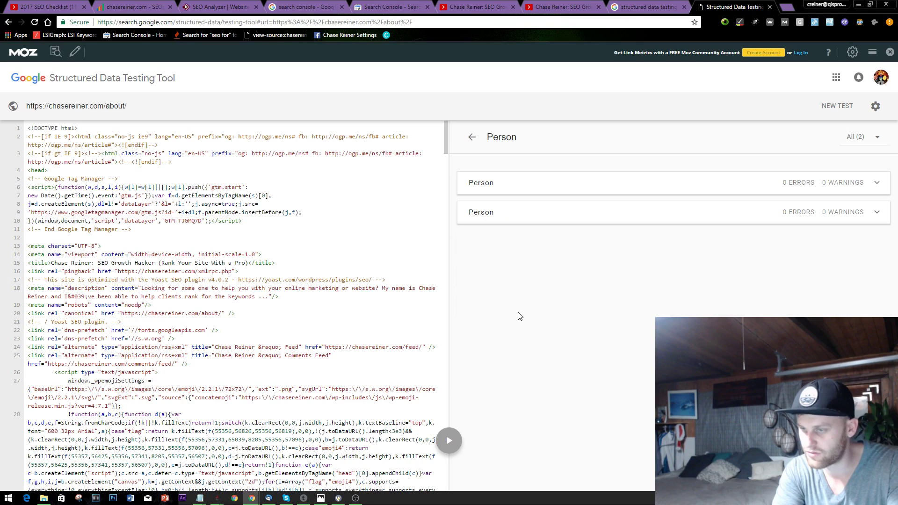
pyautogui.click(472, 137)
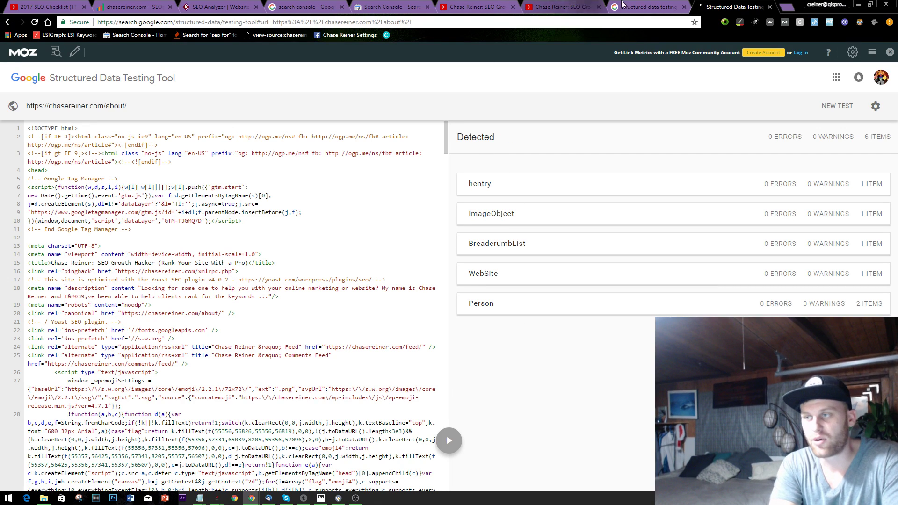
# Close the Google search results and Structured Data Testing Tool tabs to return to the analyzed About page
pyautogui.click(678, 7)
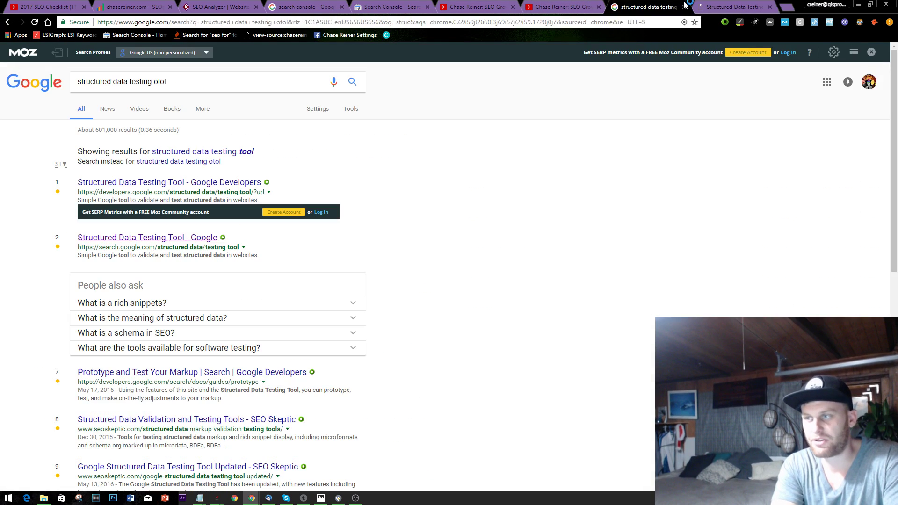
pyautogui.click(687, 6)
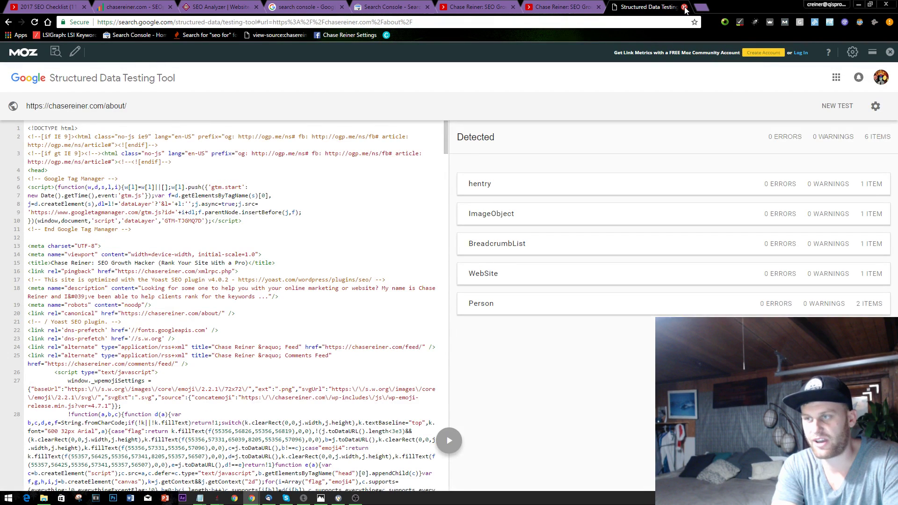
pyautogui.click(626, 7)
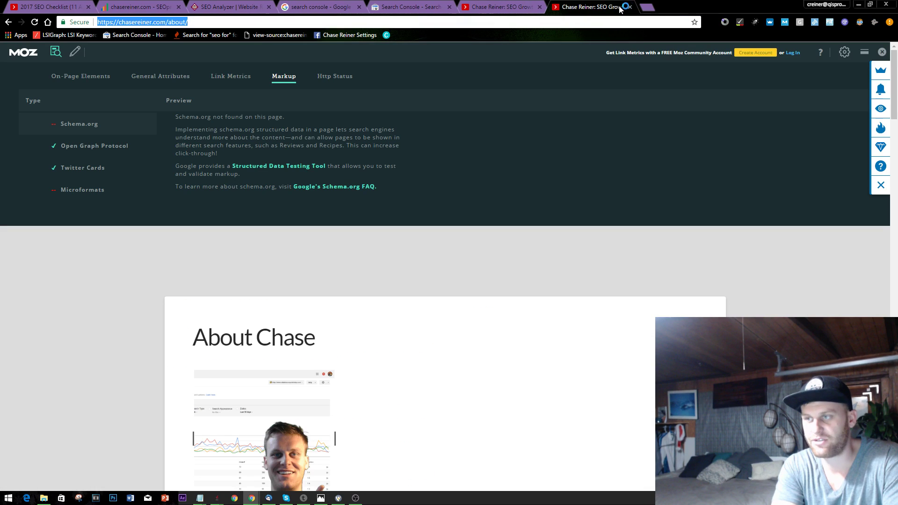
# Read the Schema.org and Microformats entries in the About page's Markup details
pyautogui.click(335, 85)
pyautogui.click(278, 76)
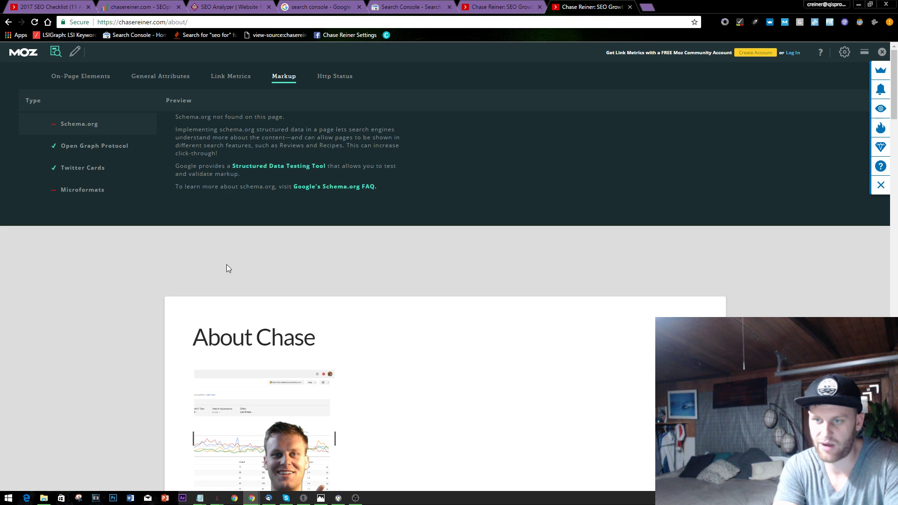
pyautogui.moveTo(165, 187); pyautogui.dragTo(406, 188)
pyautogui.click(406, 188)
pyautogui.scroll(-1, 262, 246)
pyautogui.scroll(-1, 262, 246)
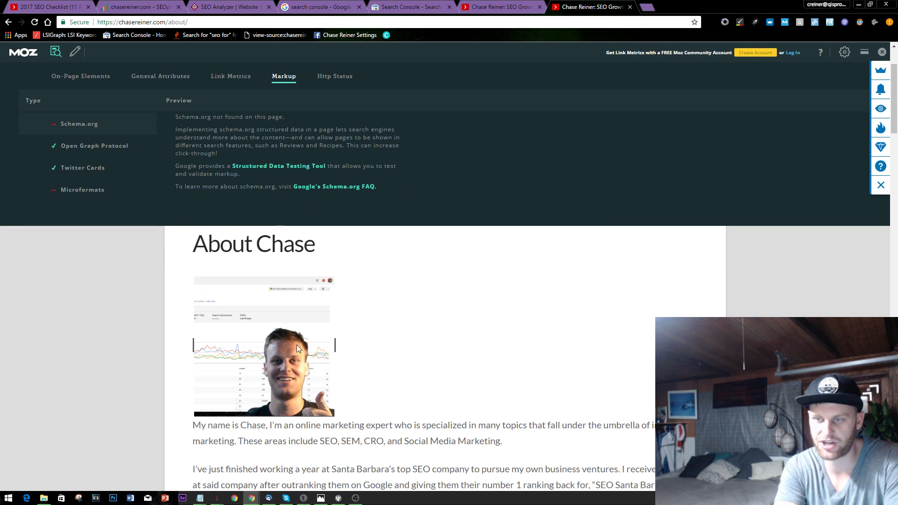
pyautogui.click(78, 188)
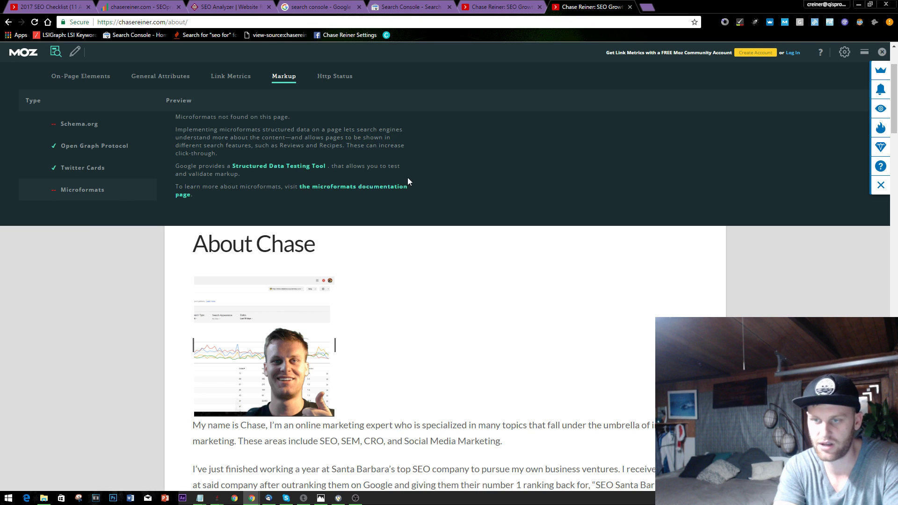
# Look at the microformats documentation page, and close both it and the duplicate About page tab
pyautogui.click(358, 188)
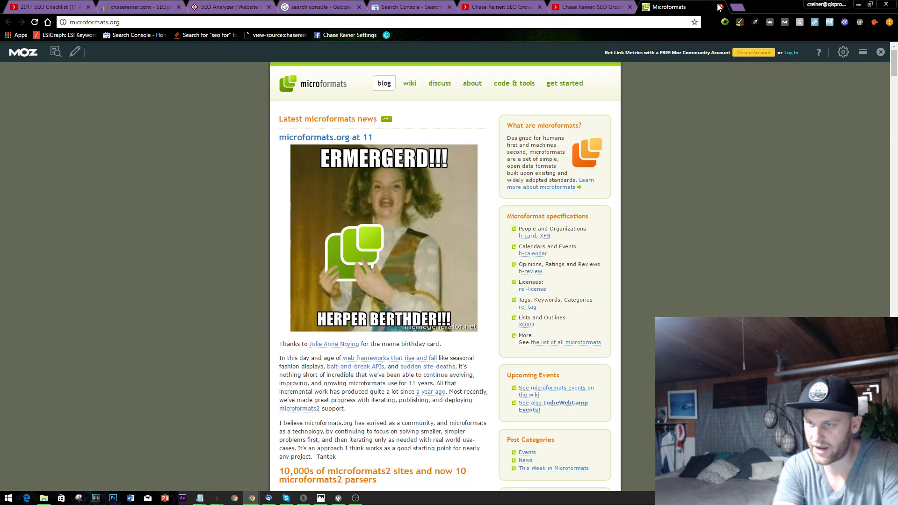
pyautogui.click(719, 7)
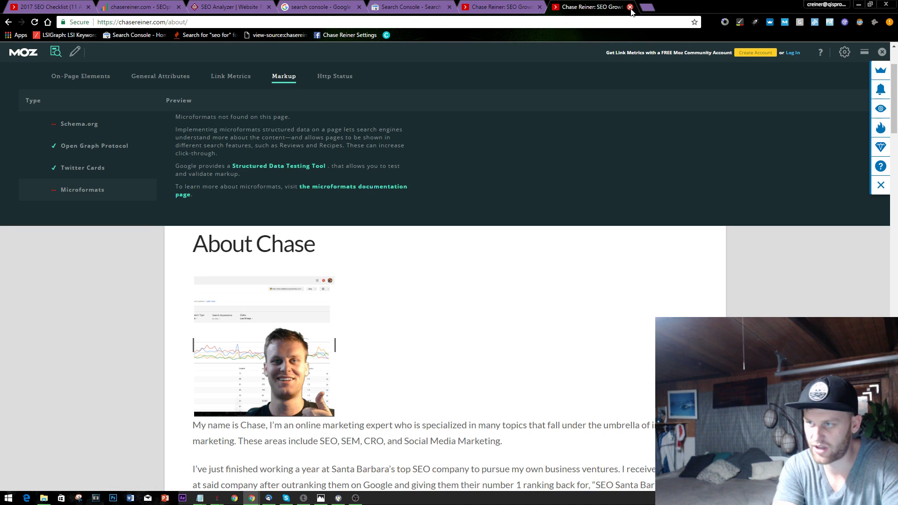
pyautogui.click(630, 6)
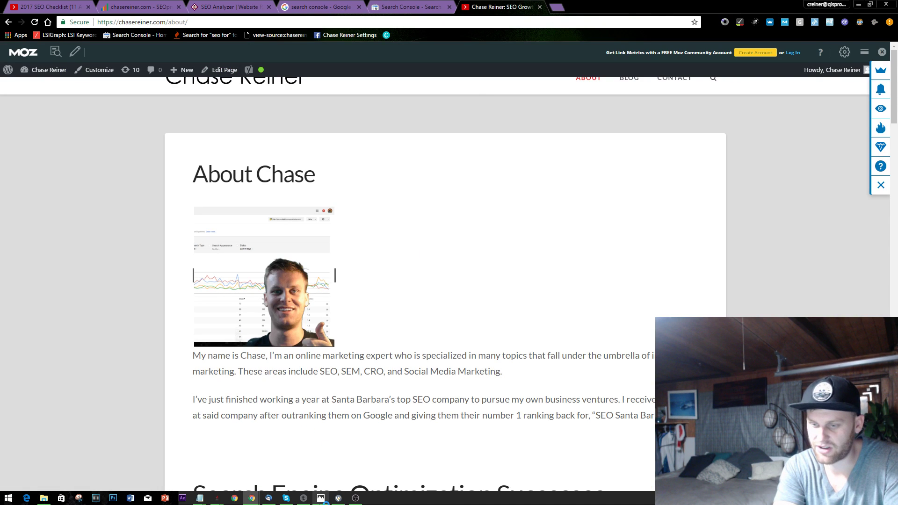
# Bring up the Notepad checklist and add the bullet "* Consider microformats" below the load times item
pyautogui.moveTo(200, 498)
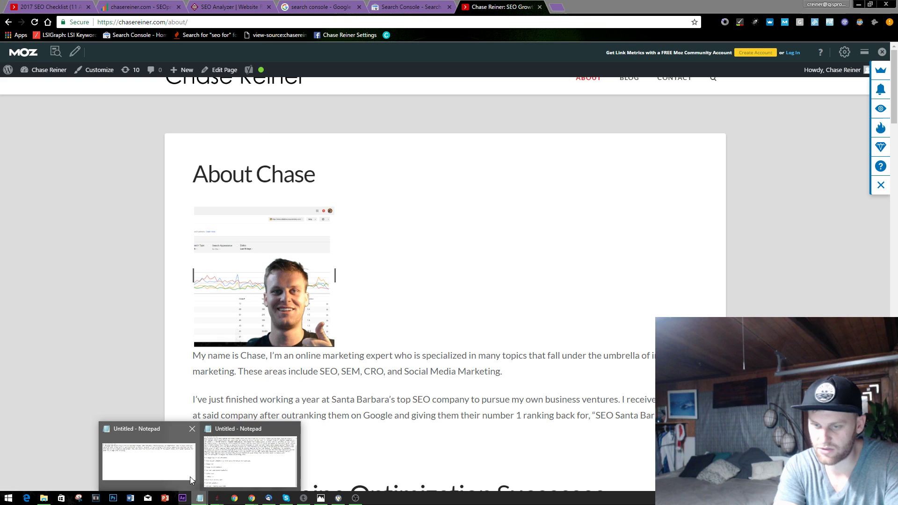
pyautogui.click(216, 470)
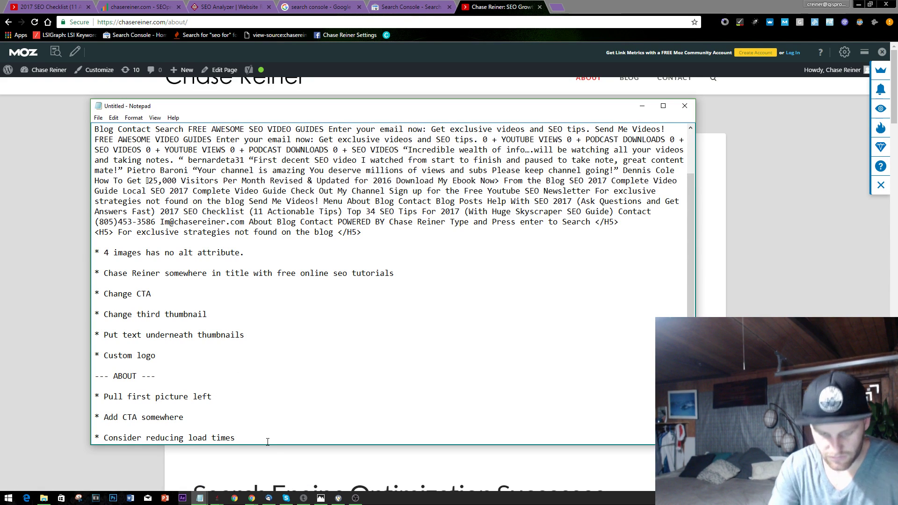
pyautogui.press('Return')
pyautogui.press('Return')
pyautogui.write('*')
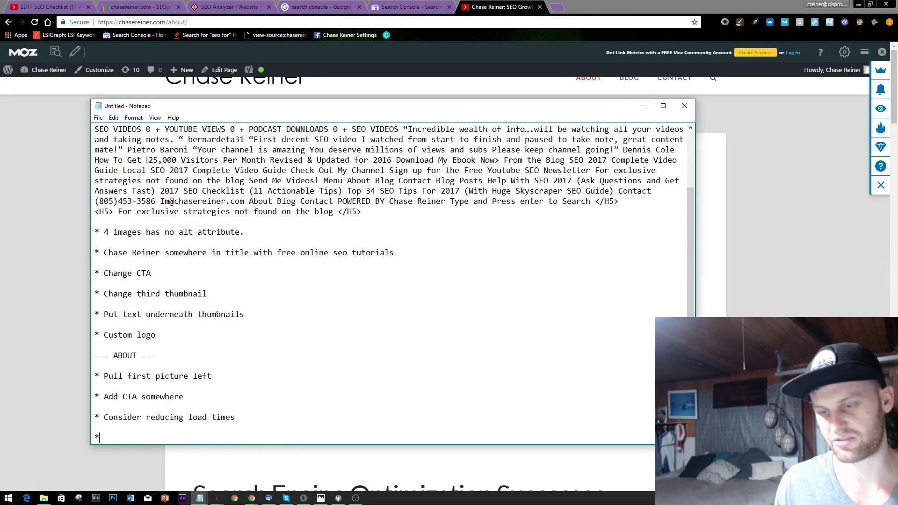
pyautogui.write(' Consider mi')
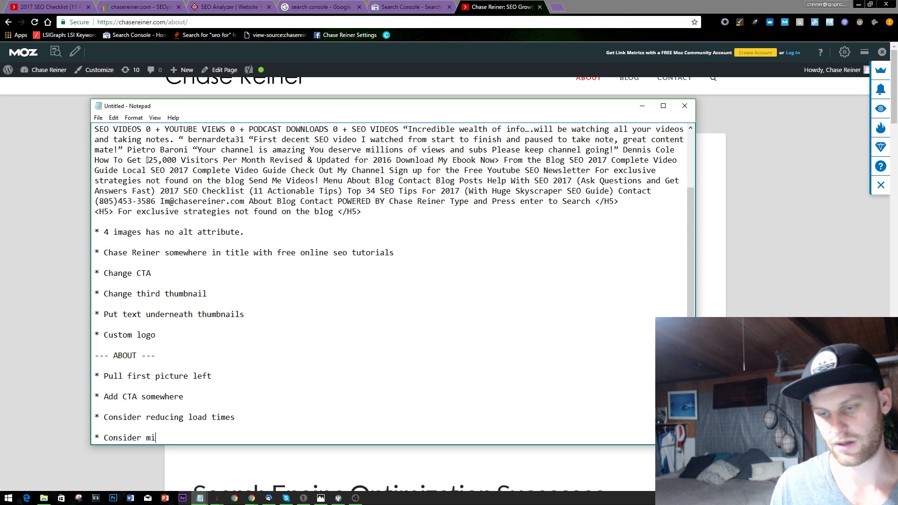
pyautogui.write('croformarts')
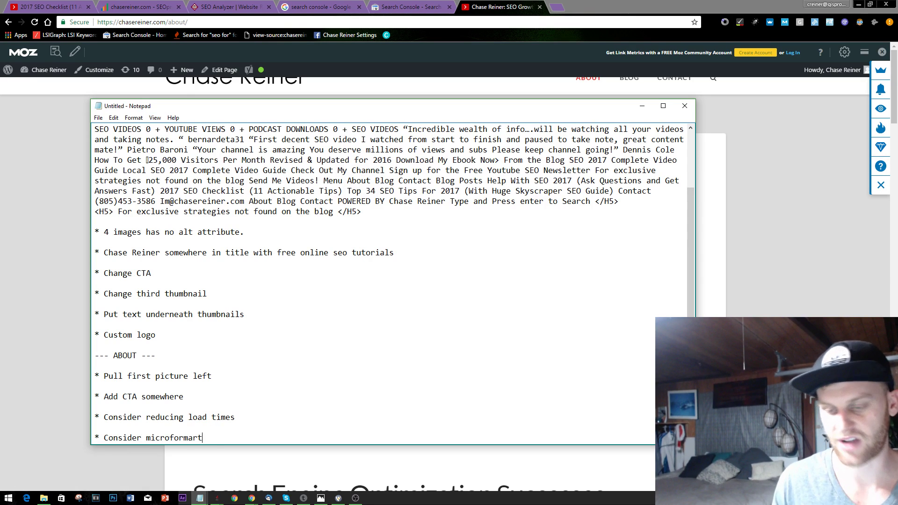
pyautogui.press('BackSpace')
pyautogui.press('BackSpace')
pyautogui.press('BackSpace')
pyautogui.write('t')
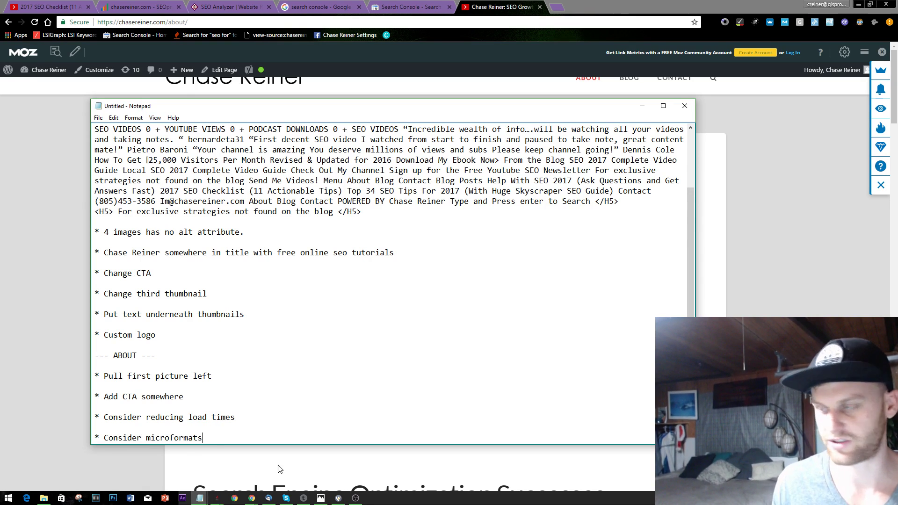
# Return to the browser, close the MozBar overlay and open the site's Contact page
pyautogui.click(760, 263)
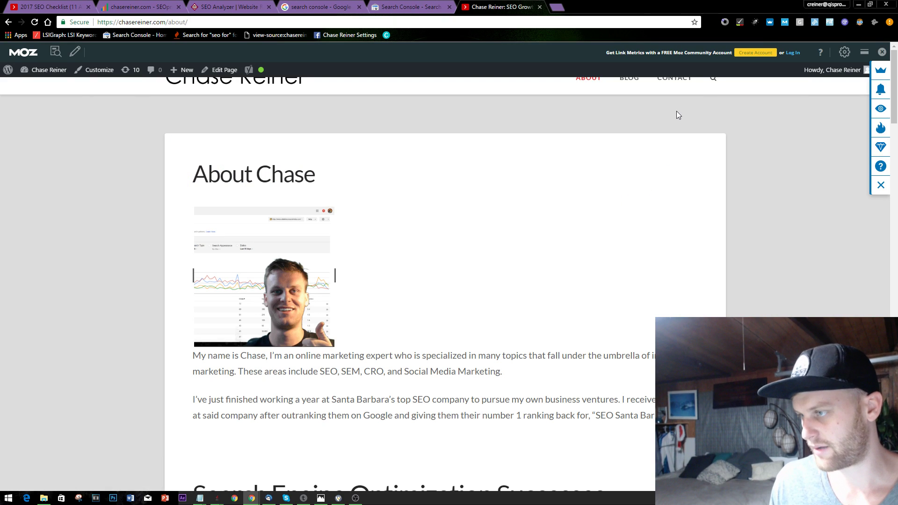
pyautogui.click(882, 52)
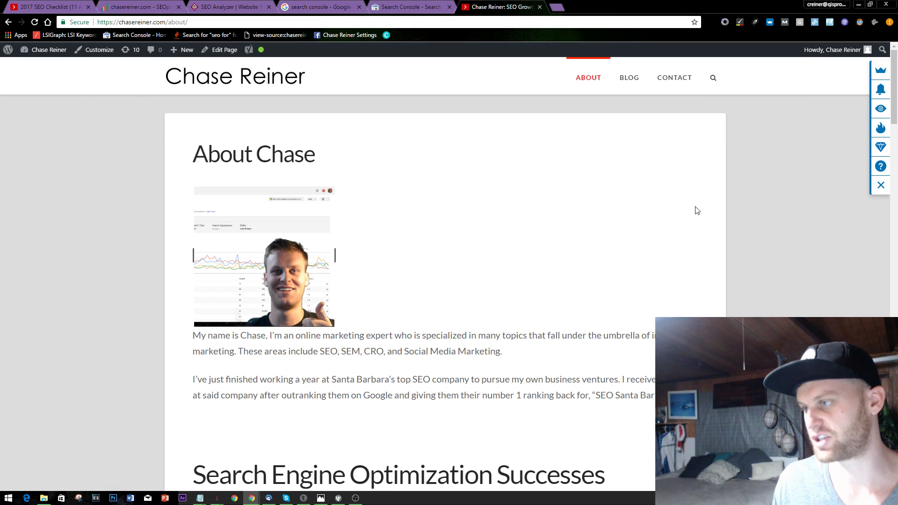
pyautogui.click(665, 98)
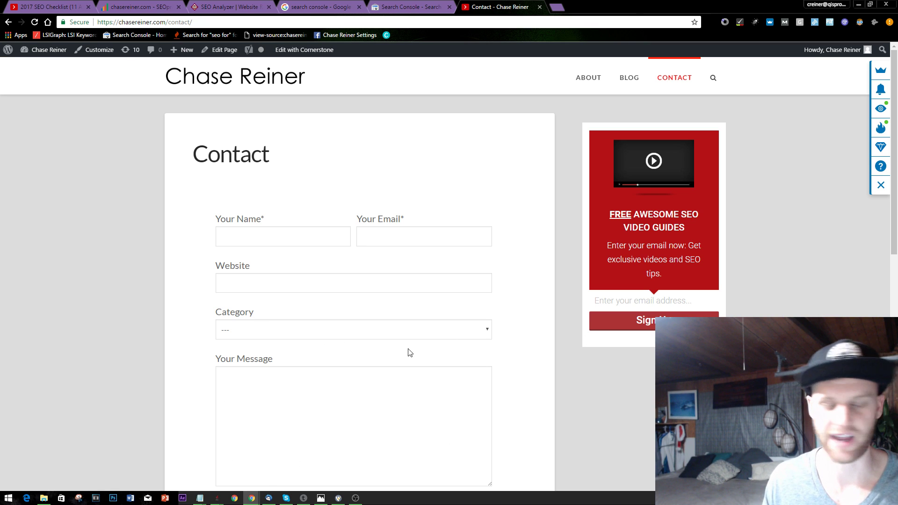
# Review the Contact page from top to bottom and check that the form's Website and Your Name fields accept input
pyautogui.click(328, 283)
pyautogui.scroll(-6, 327, 243)
pyautogui.scroll(6, 345, 255)
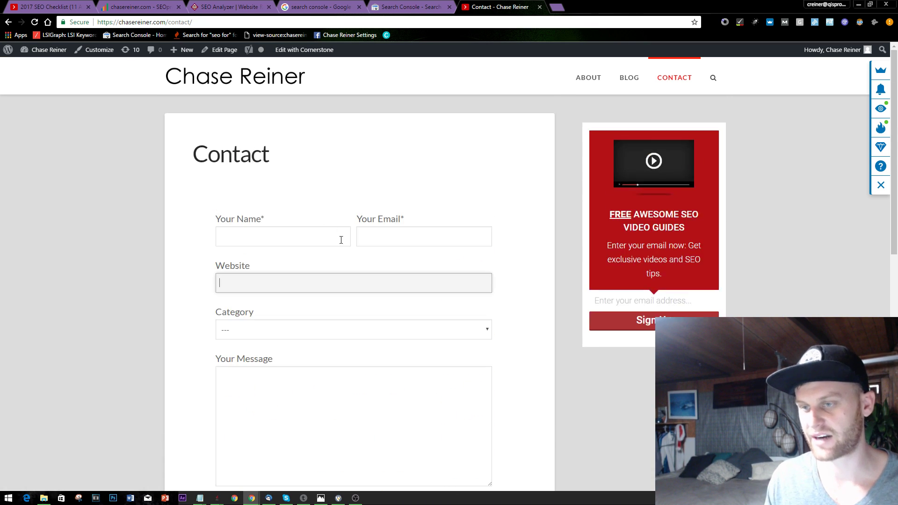
pyautogui.scroll(-8, 341, 240)
pyautogui.scroll(8, 339, 281)
pyautogui.click(337, 236)
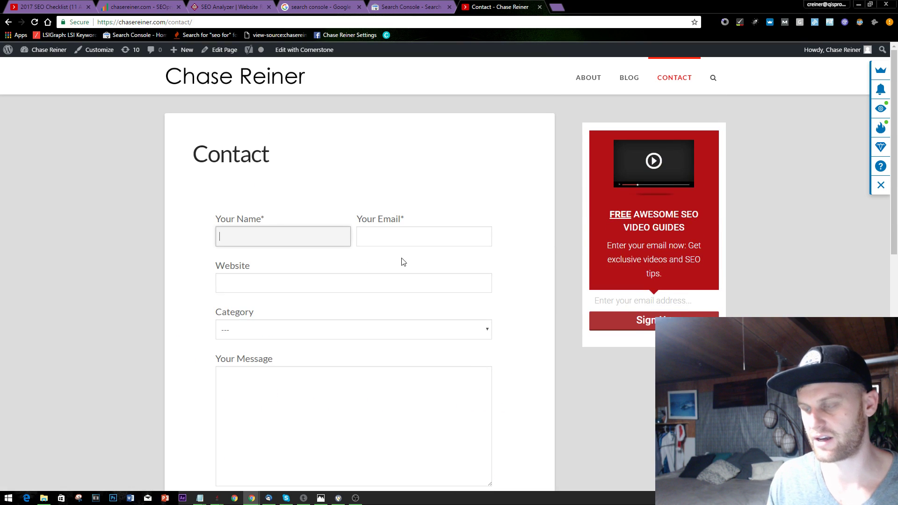
# Turn on the reader scroll-depth overlay for the Contact page and examine how far readers get, from the heading to the footer
pyautogui.scroll(-7, 542, 215)
pyautogui.click(881, 108)
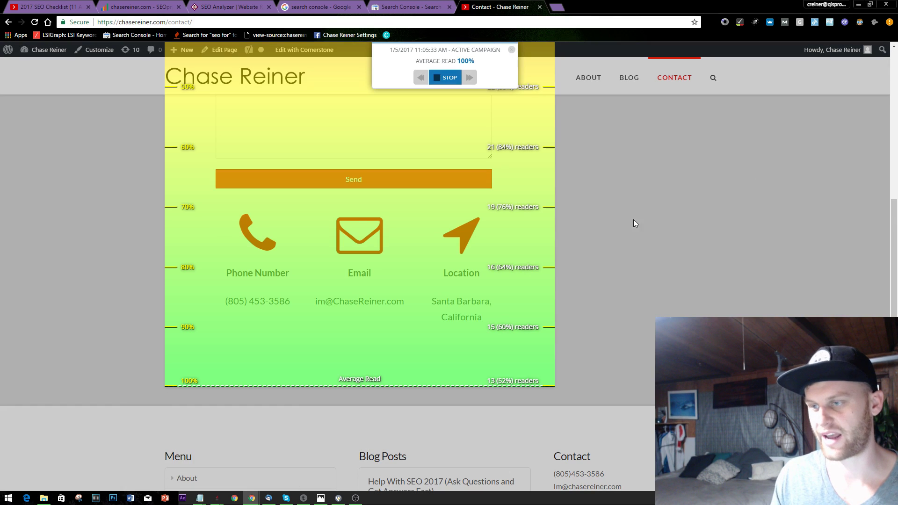
pyautogui.scroll(5, 586, 268)
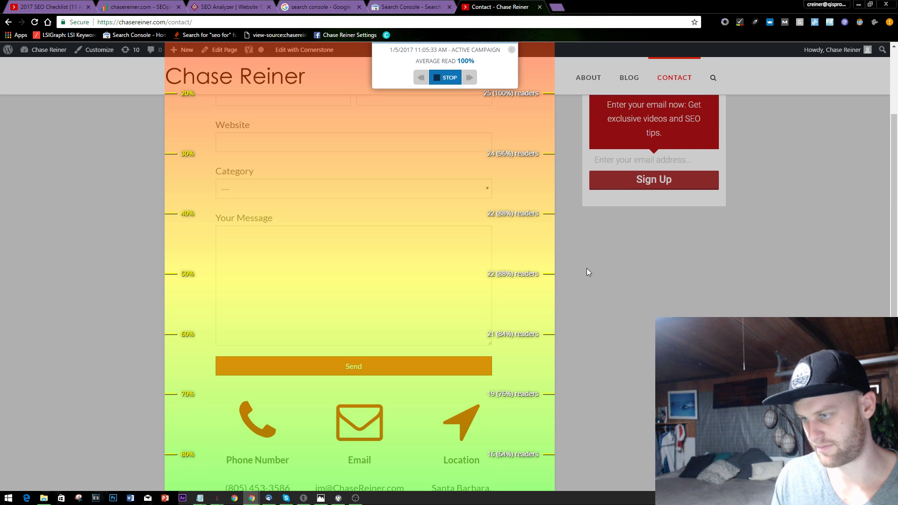
pyautogui.scroll(2, 580, 260)
pyautogui.scroll(-10, 581, 279)
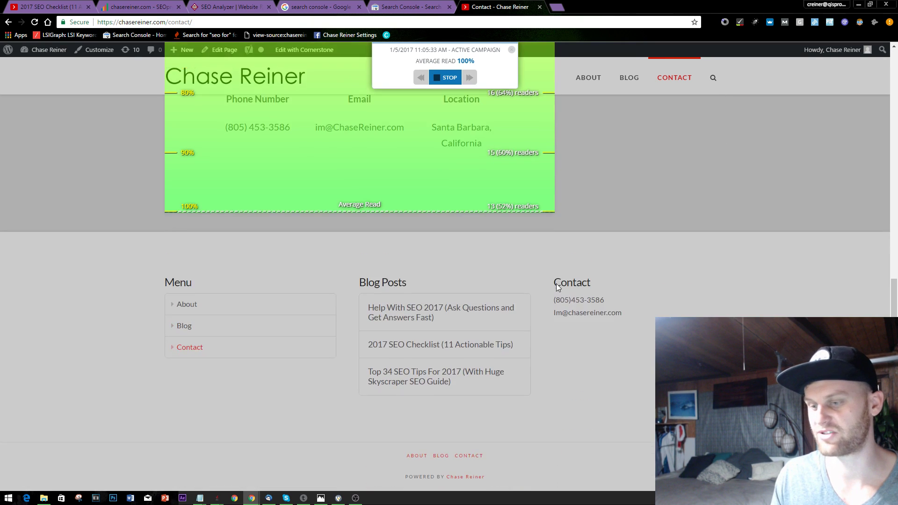
pyautogui.scroll(5, 557, 283)
pyautogui.scroll(6, 551, 270)
pyautogui.scroll(-6, 285, 209)
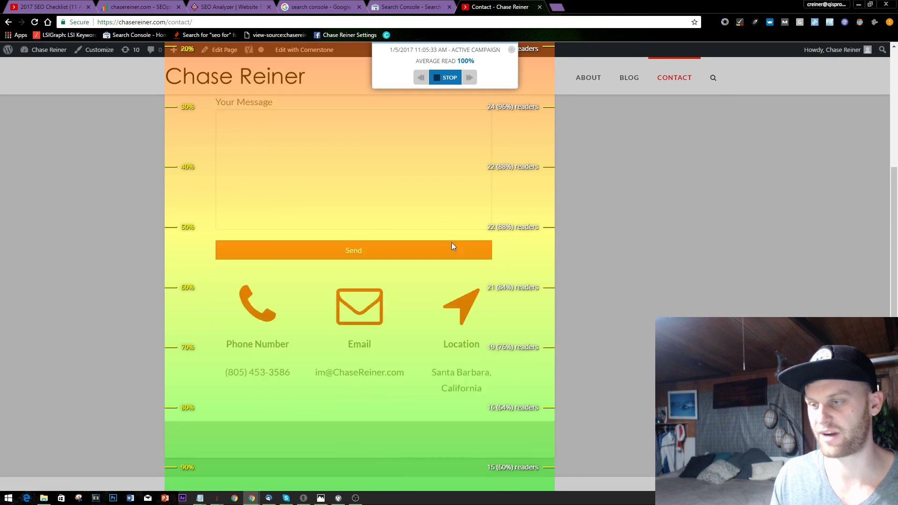
pyautogui.scroll(4, 464, 192)
pyautogui.scroll(2, 463, 193)
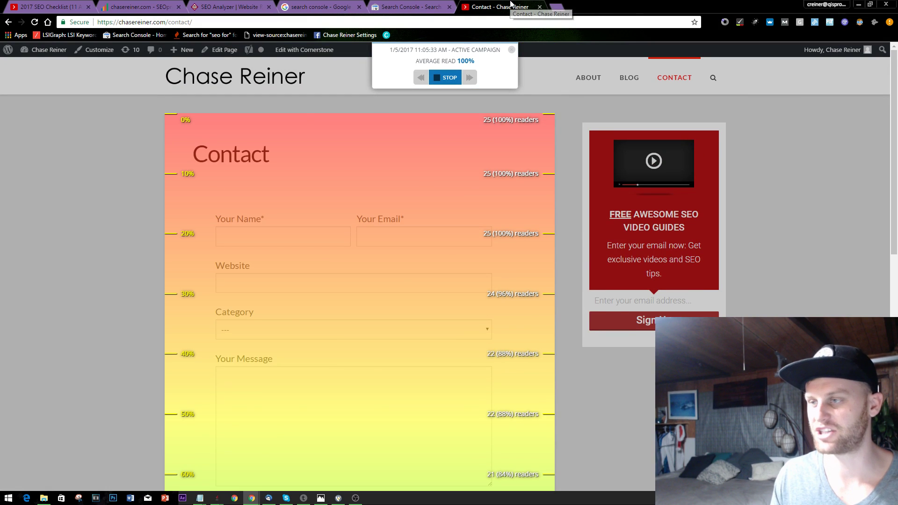
# Switch to the Notepad checklist and add the section heading "--- Contact ---" below the microformats item
pyautogui.hotkey('alt', 'Tab')
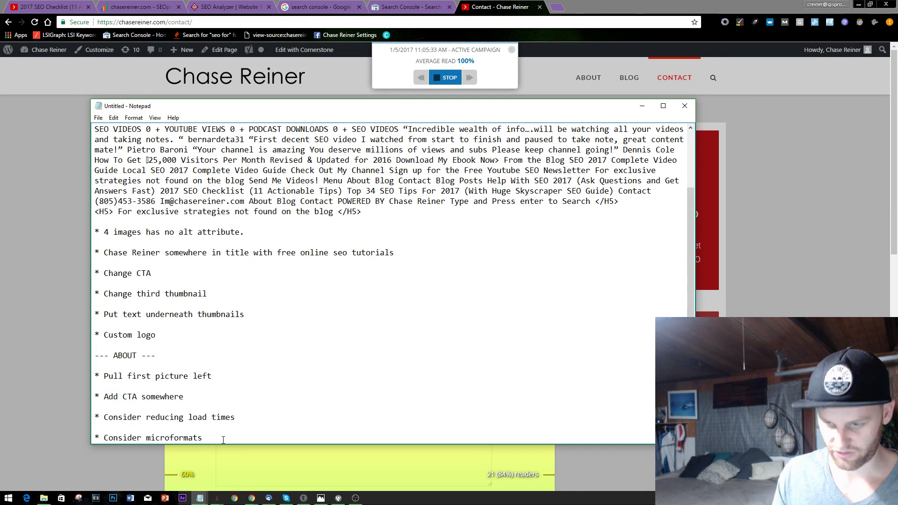
pyautogui.press('Return')
pyautogui.press('Return')
pyautogui.write('---Con')
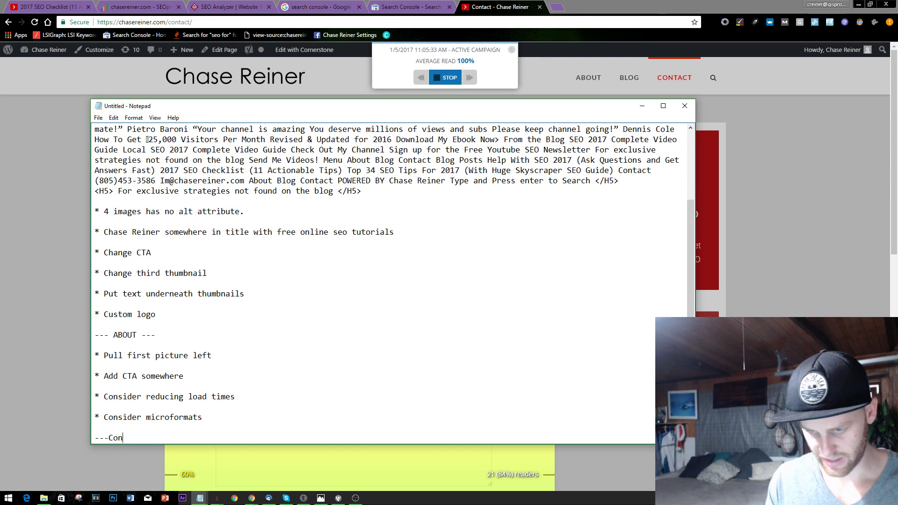
pyautogui.write('tact')
pyautogui.press('BackSpace')
pyautogui.press('BackSpace')
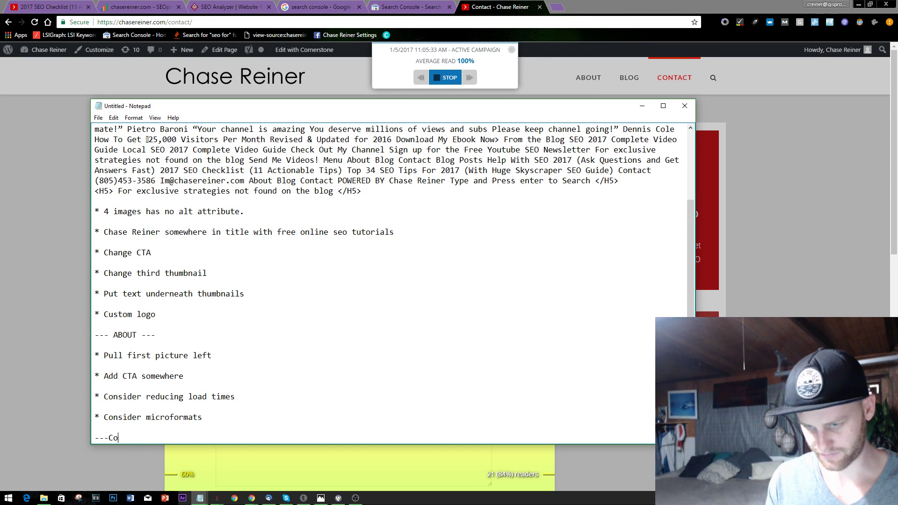
pyautogui.press('BackSpace')
pyautogui.press('BackSpace')
pyautogui.write('Contact ---')
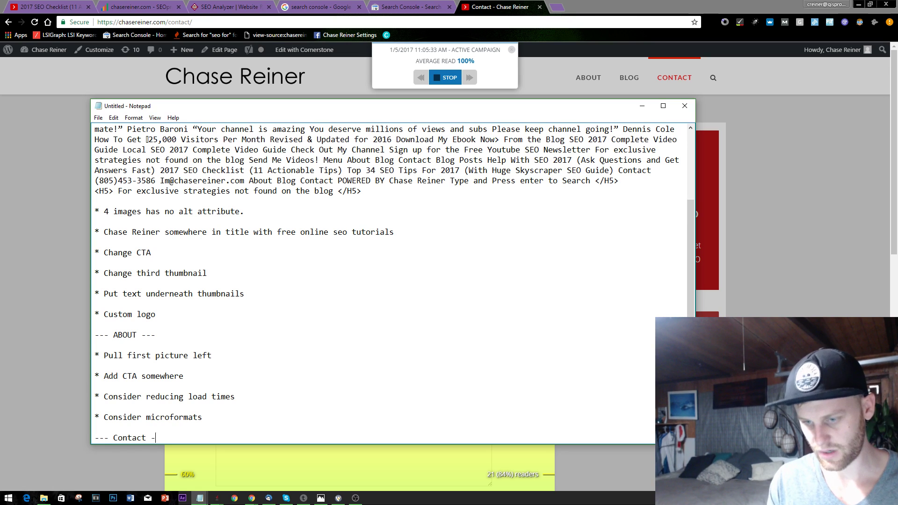
pyautogui.press('Return')
pyautogui.press('Return')
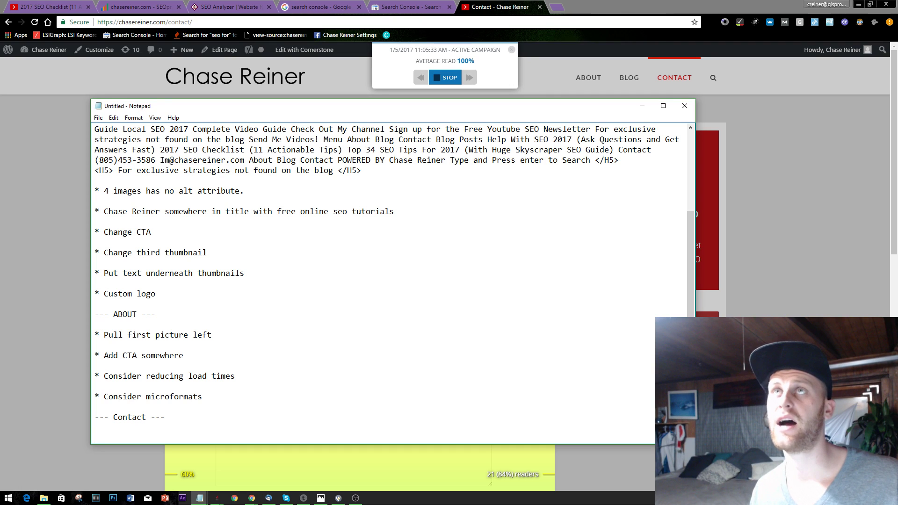
# Add the bullet "* Consider different title like Get SEO Help Today" under the Contact heading
pyautogui.write('C')
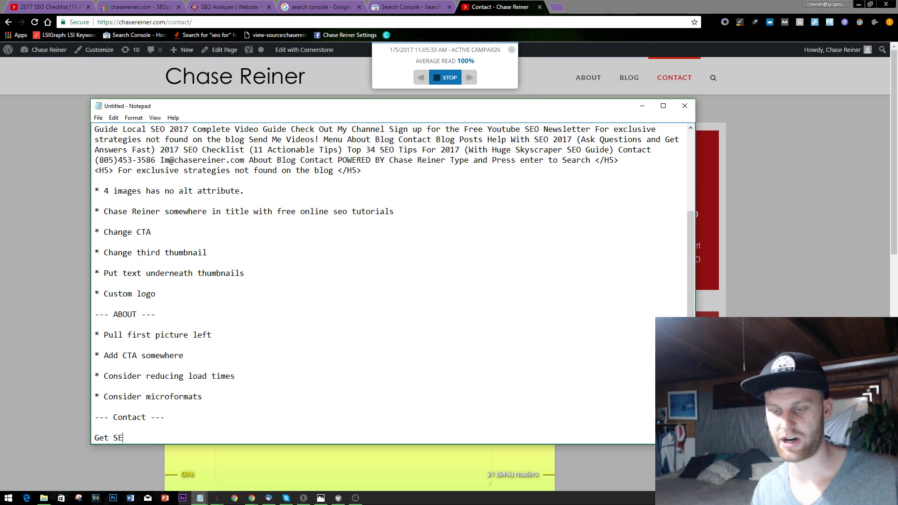
pyautogui.write('O Help Today')
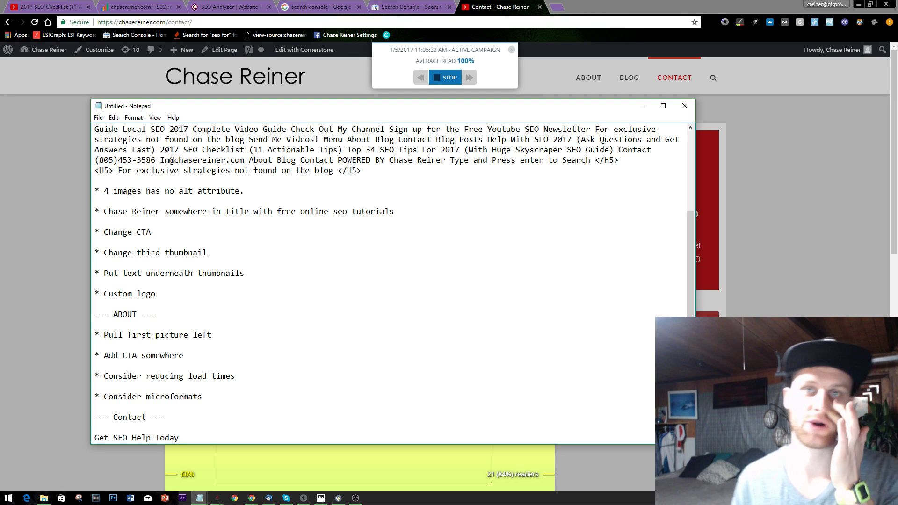
pyautogui.press('Return')
pyautogui.press('Return')
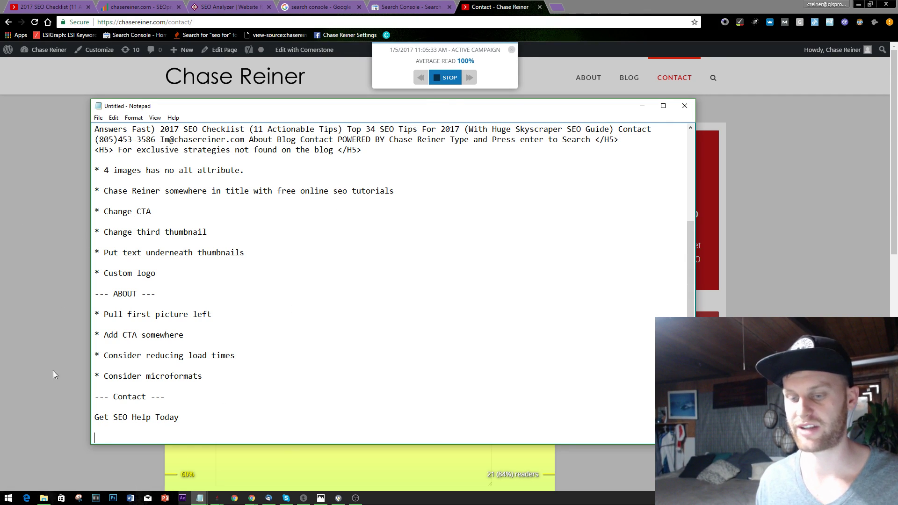
pyautogui.press('Up')
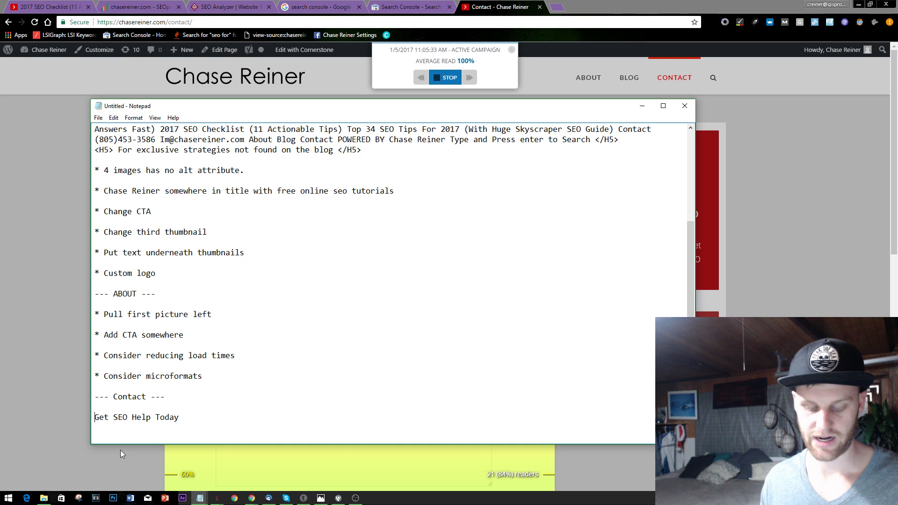
pyautogui.write('*')
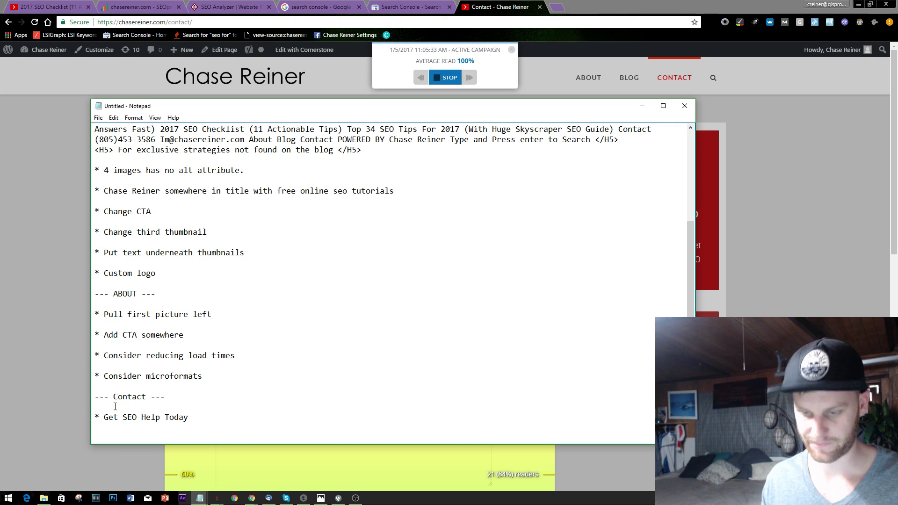
pyautogui.press('Down')
pyautogui.press('Right')
pyautogui.press('Right')
pyautogui.write('Consider ')
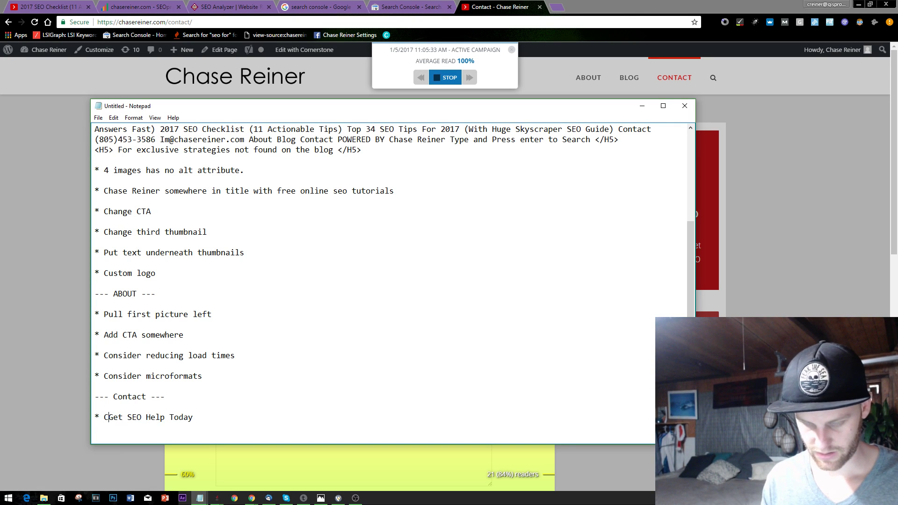
pyautogui.write('different title like')
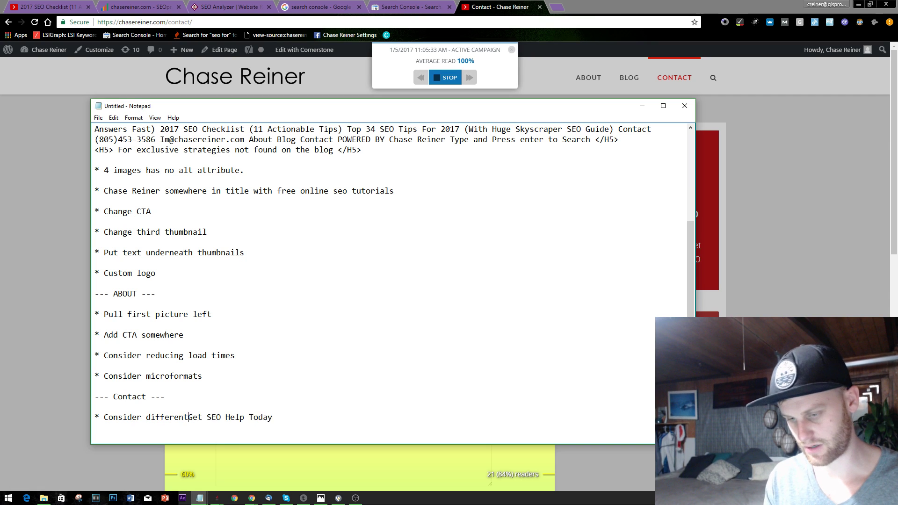
# Return to the browser and review the Contact page's form, contact details, footer and sidebar for further improvements
pyautogui.click(753, 242)
pyautogui.scroll(-10, 422, 167)
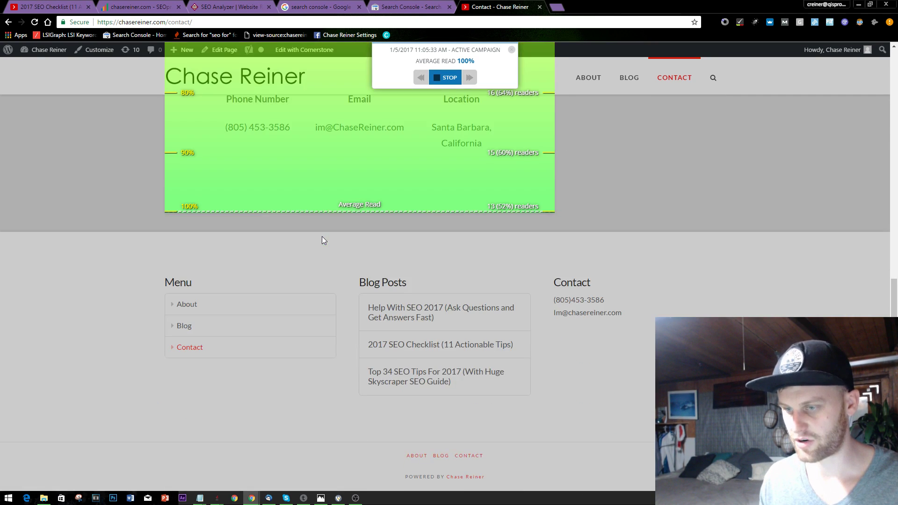
pyautogui.scroll(10, 378, 271)
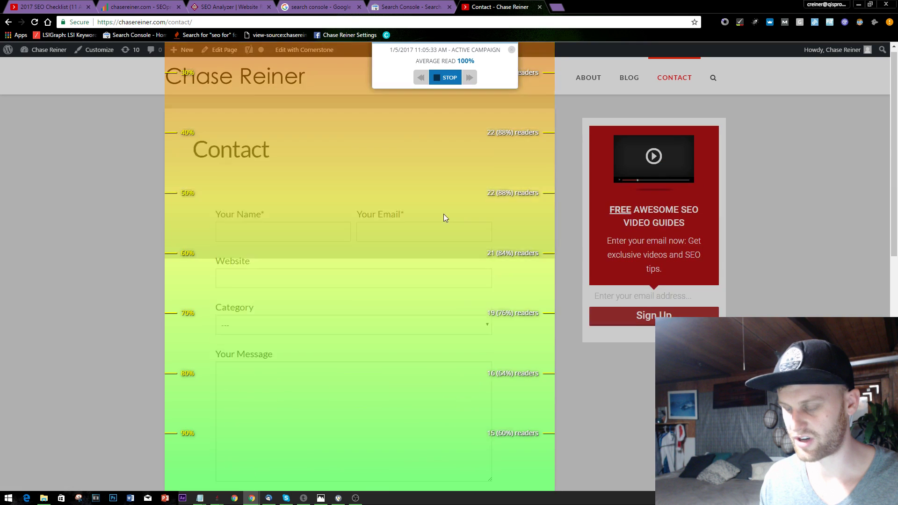
pyautogui.scroll(-4, 436, 192)
pyautogui.scroll(-6, 442, 170)
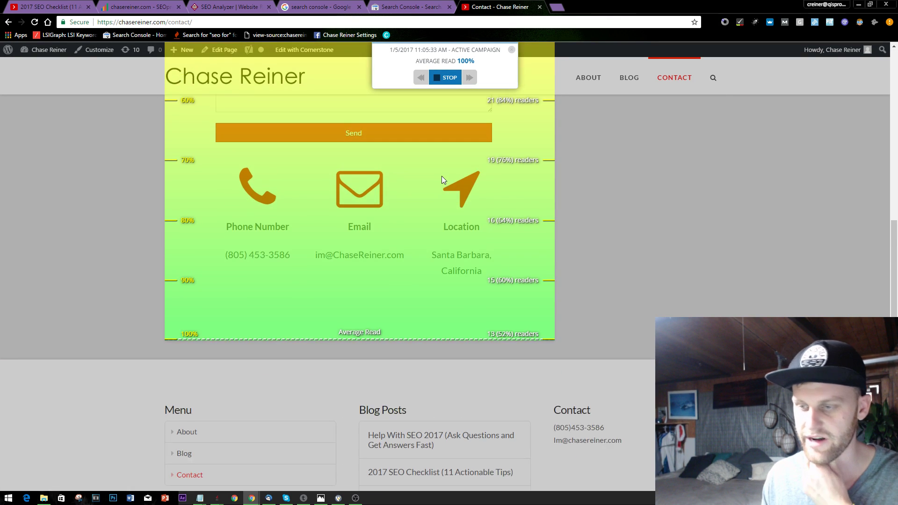
pyautogui.scroll(5, 518, 230)
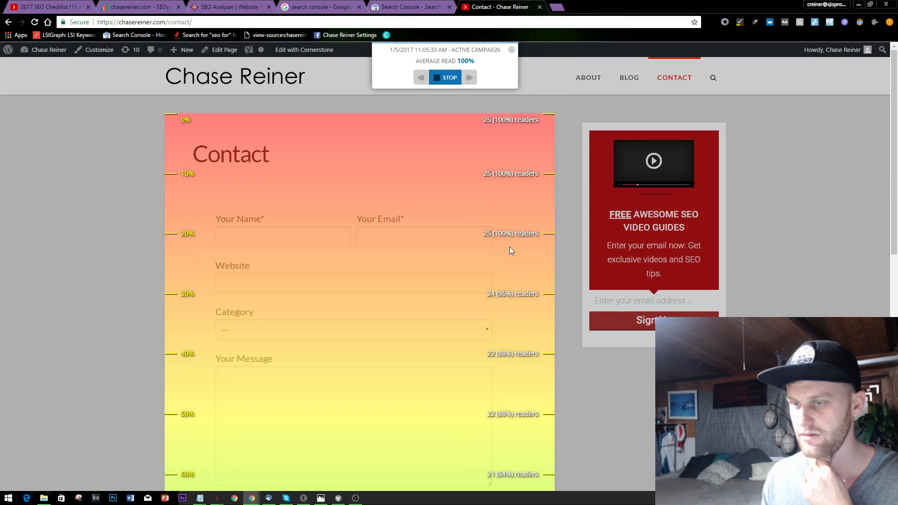
pyautogui.scroll(-10, 509, 246)
pyautogui.scroll(10, 526, 261)
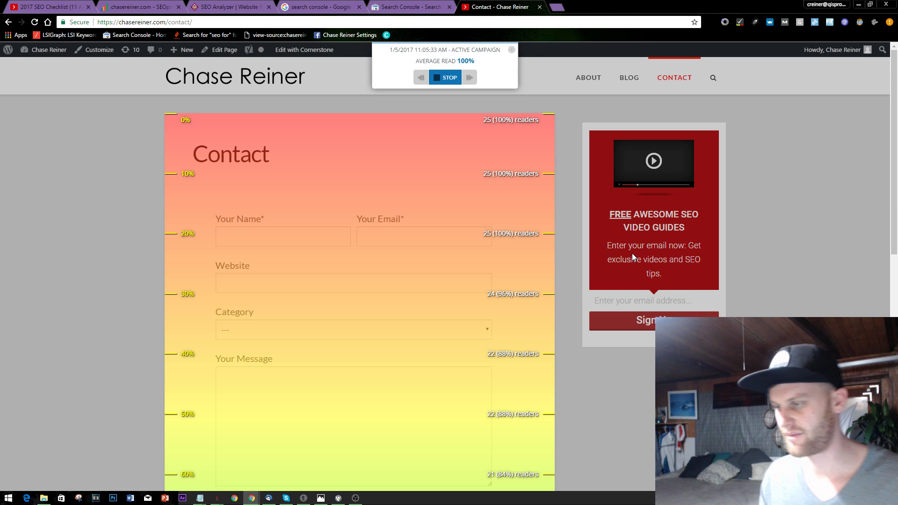
# Bring Notepad back up and add the bullet "* make page full width remove widgets" to the Contact section
pyautogui.hotkey('alt', 'Tab')
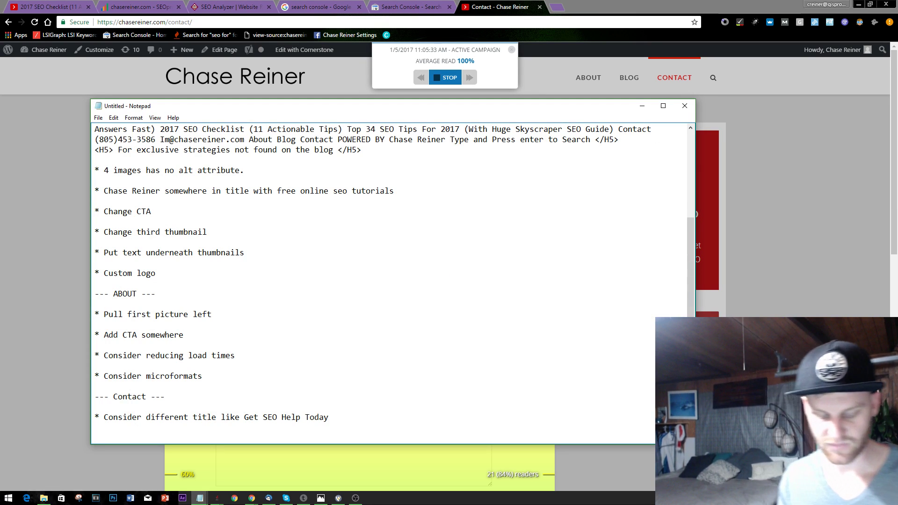
pyautogui.press('BackSpace')
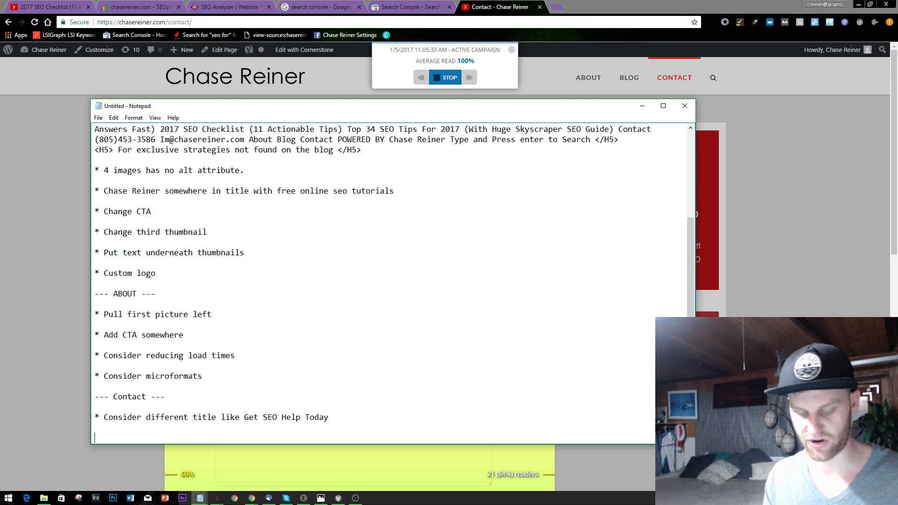
pyautogui.write('&')
pyautogui.press('BackSpace')
pyautogui.write('* ')
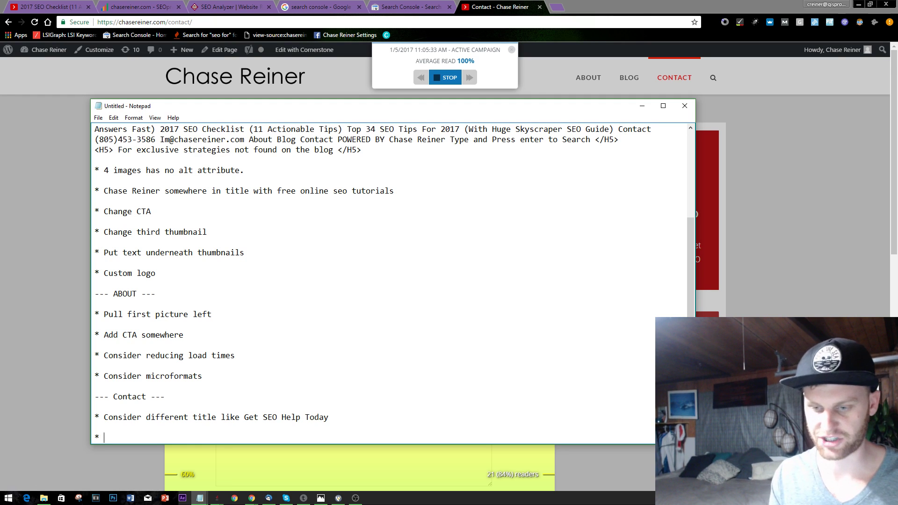
pyautogui.write('Consi')
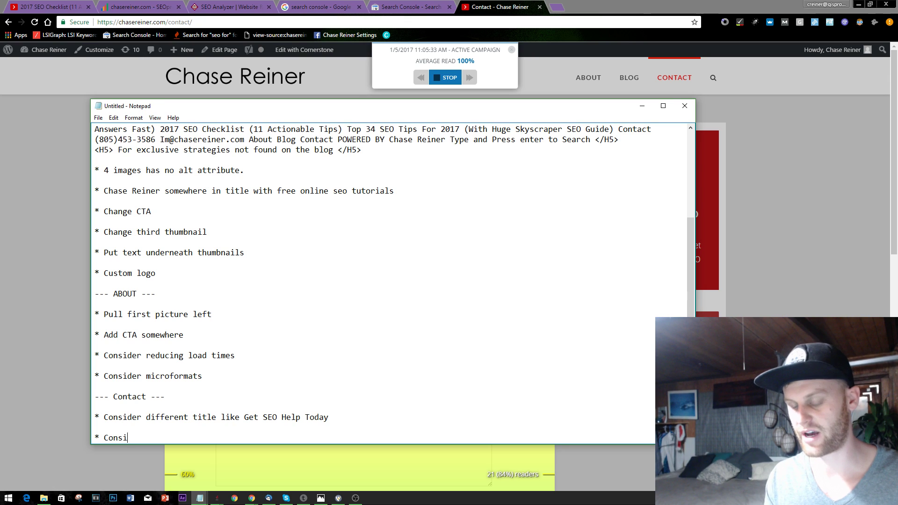
pyautogui.write('e full width remove')
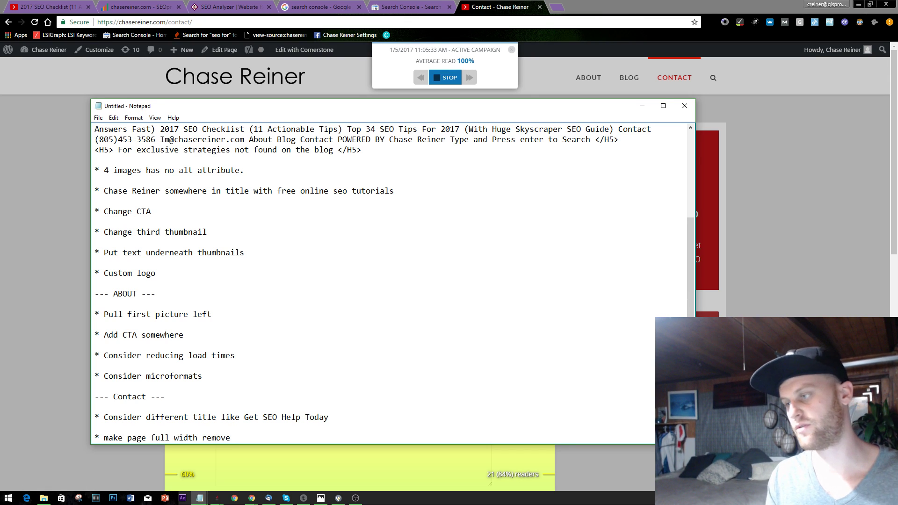
pyautogui.write('widg')
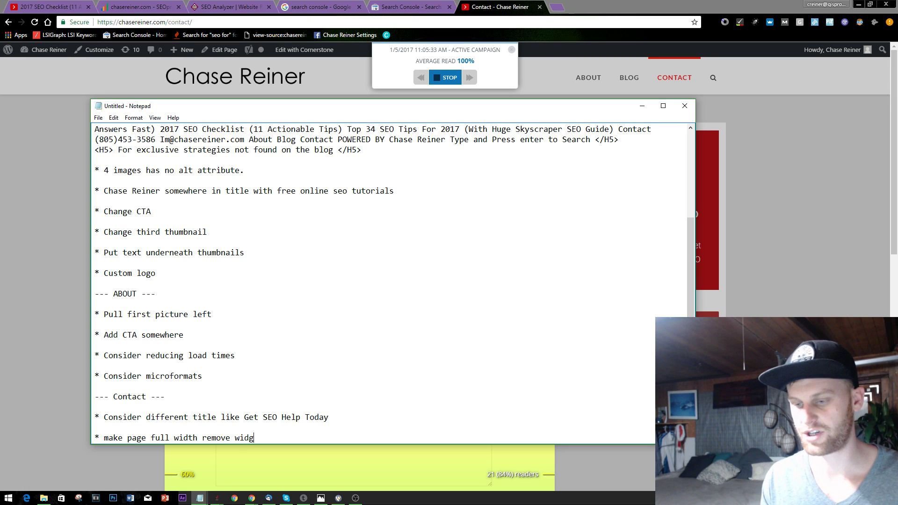
pyautogui.write('ets')
# Move the Notepad window out of the way and look over the Contact page once more
pyautogui.moveTo(355, 104); pyautogui.dragTo(563, 321)
pyautogui.scroll(-7, 404, 229)
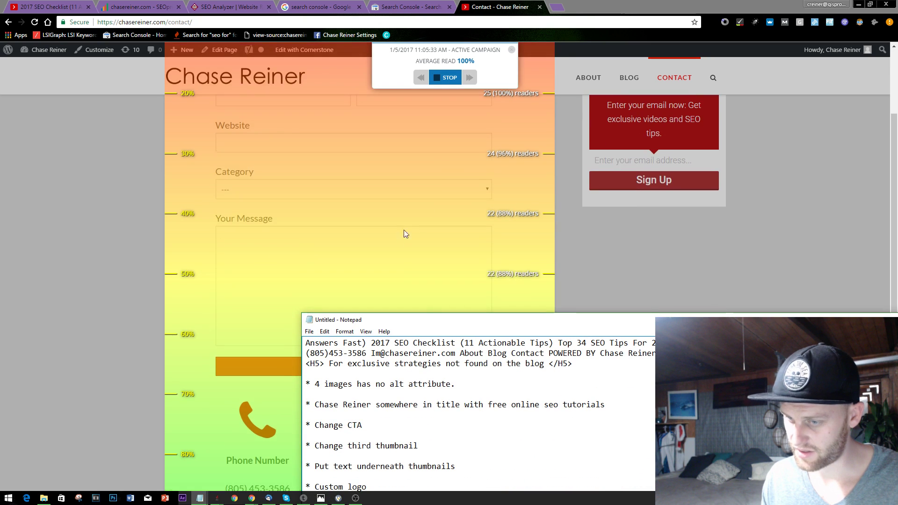
pyautogui.scroll(-5, 385, 241)
pyautogui.scroll(12, 387, 183)
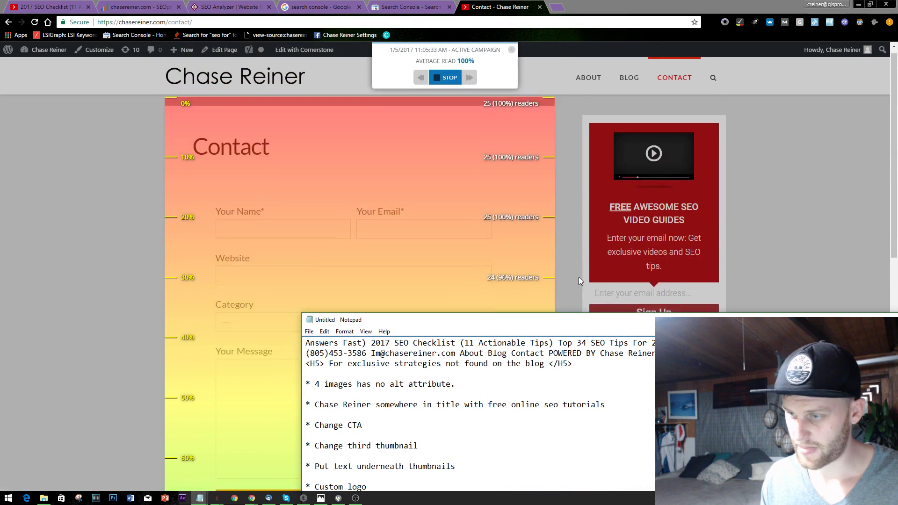
# Move the Notepad window back over the page and add a dashed divider line below the Contact section's last bullet
pyautogui.moveTo(612, 330); pyautogui.dragTo(501, 104)
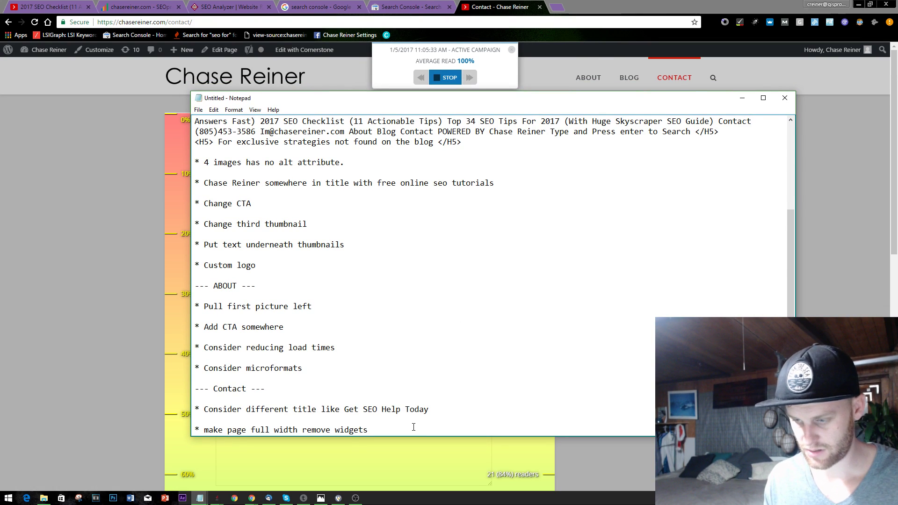
pyautogui.press('Return')
pyautogui.press('Return')
pyautogui.write('-----------------------')
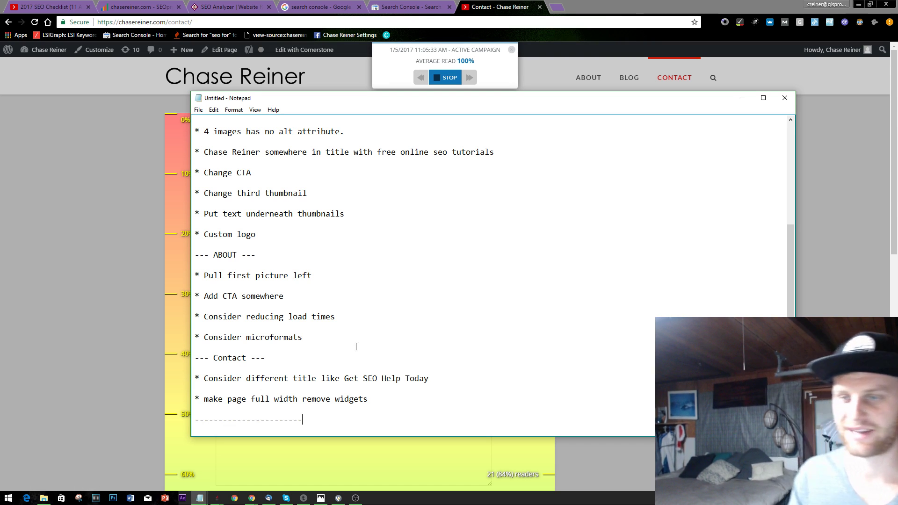
# Return to the browser, close the reader scroll-depth overlay and open the site's Blog page to look at its first posts
pyautogui.click(128, 185)
pyautogui.click(512, 50)
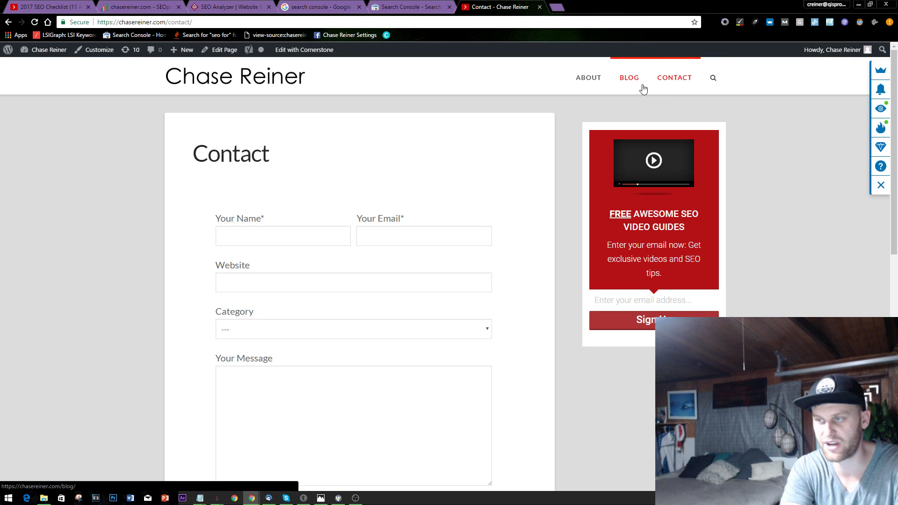
pyautogui.click(627, 83)
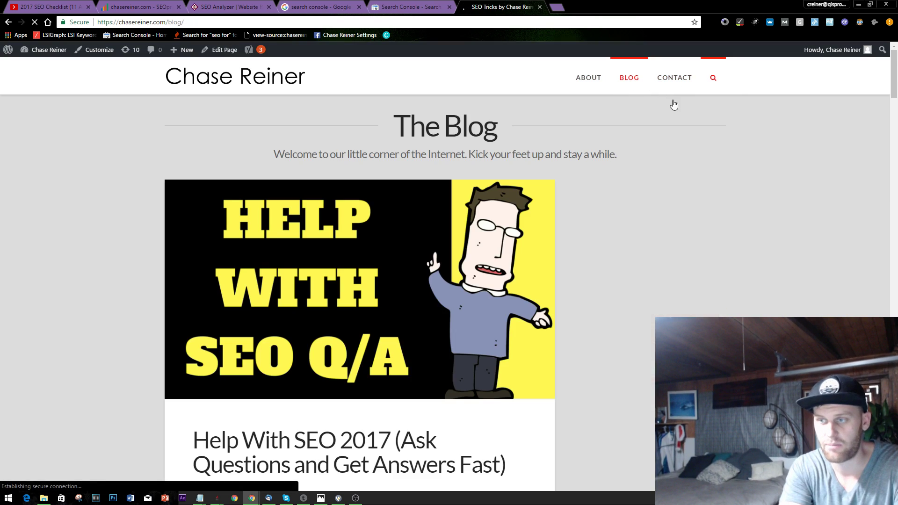
pyautogui.scroll(-4, 638, 95)
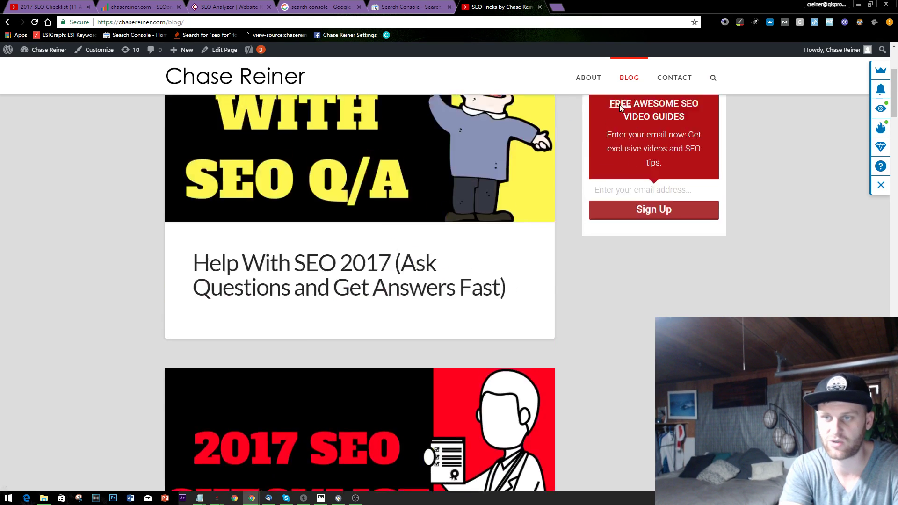
# Look over the Blog page's post cards and sidebar signup widget, open the "Help With SEO 2017" post and return to the blog
pyautogui.scroll(4, 620, 104)
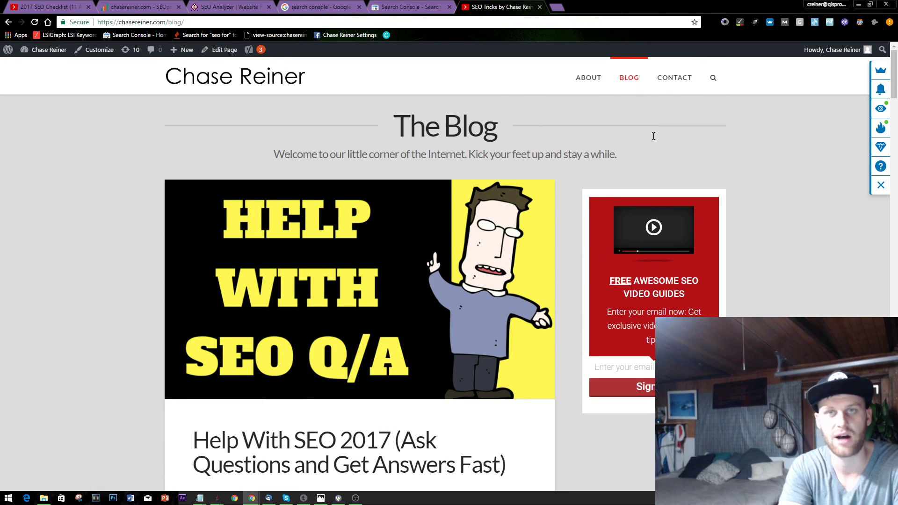
pyautogui.scroll(-2, 567, 120)
pyautogui.scroll(2, 585, 120)
pyautogui.scroll(-3, 608, 127)
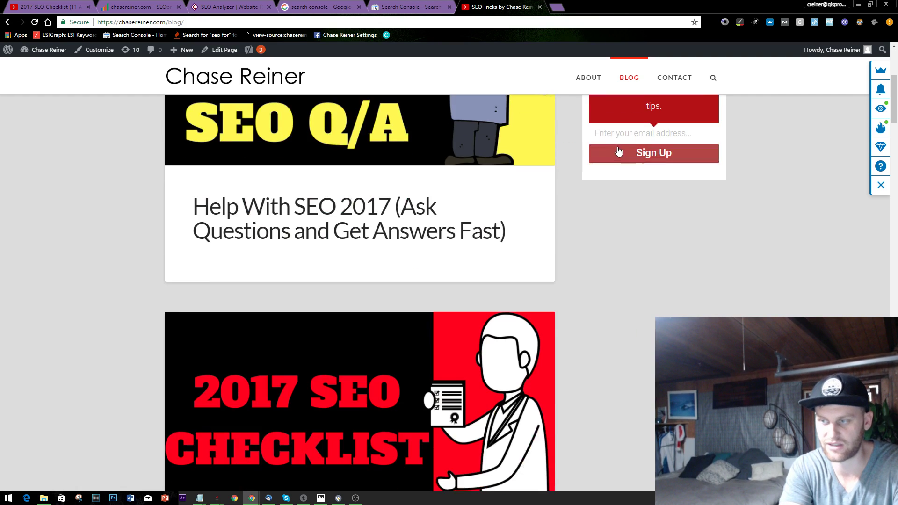
pyautogui.scroll(3, 627, 154)
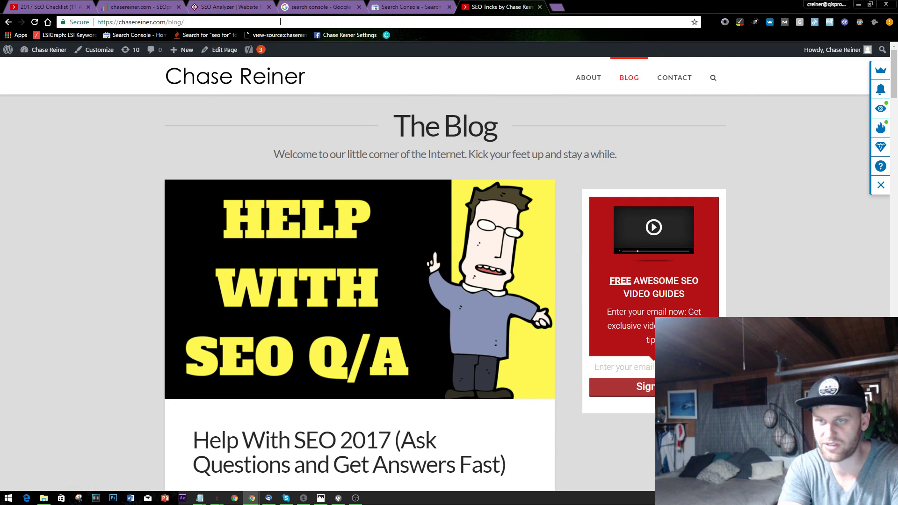
pyautogui.click(220, 22)
pyautogui.scroll(-1, 594, 240)
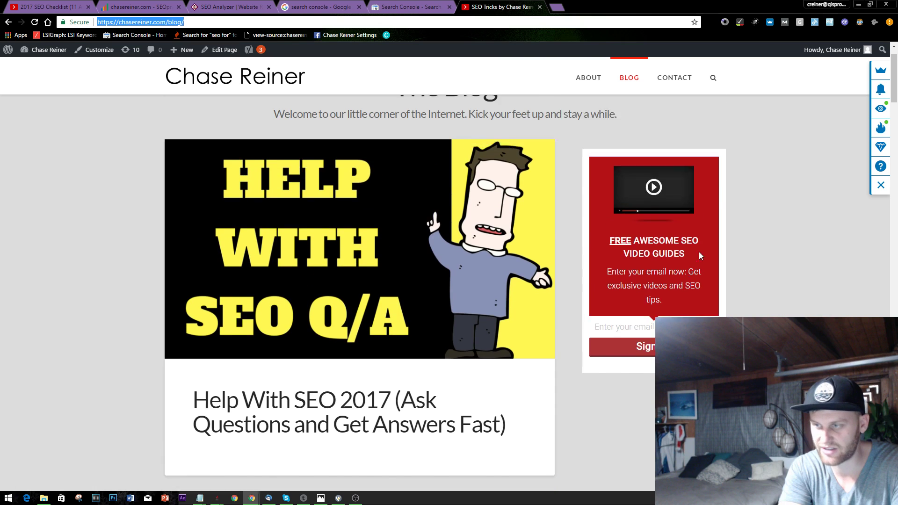
pyautogui.scroll(1, 699, 252)
pyautogui.click(728, 176)
pyautogui.scroll(-9, 723, 177)
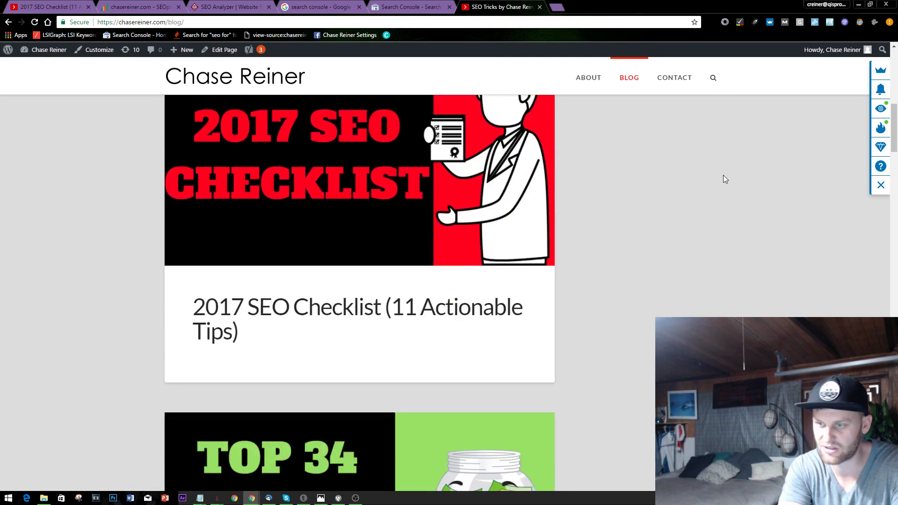
pyautogui.scroll(9, 723, 177)
pyautogui.click(303, 246)
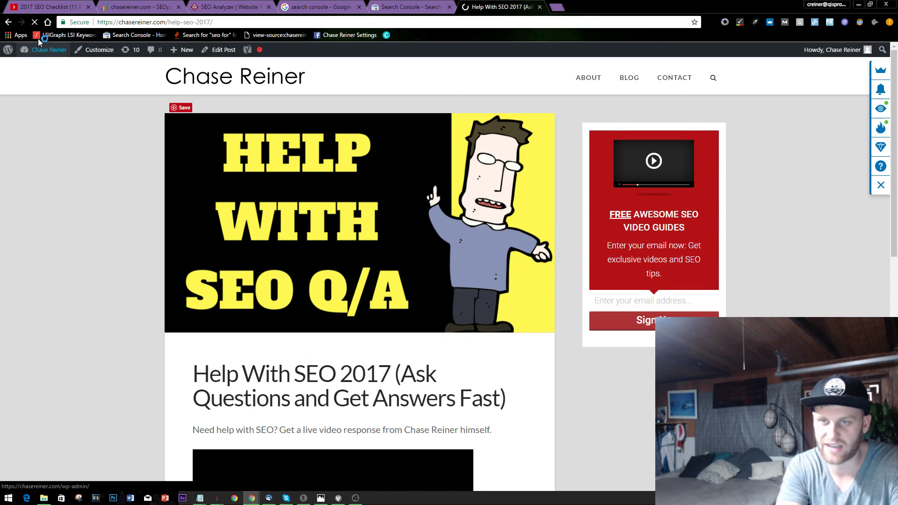
pyautogui.click(9, 22)
# Switch to Notepad and replace the dashed divider below the Contact section with the heading "--- Blog ---"
pyautogui.hotkey('alt', 'Tab')
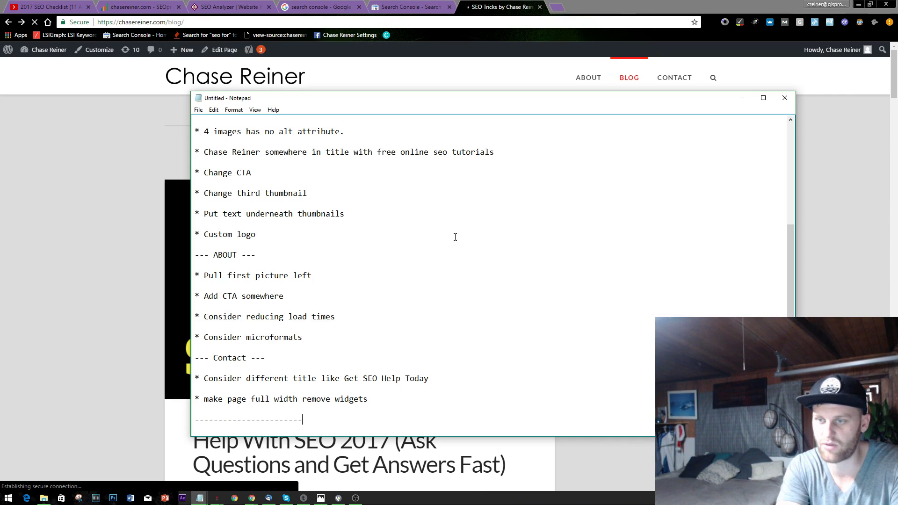
pyautogui.click(212, 22)
pyautogui.hotkey('alt', 'Tab')
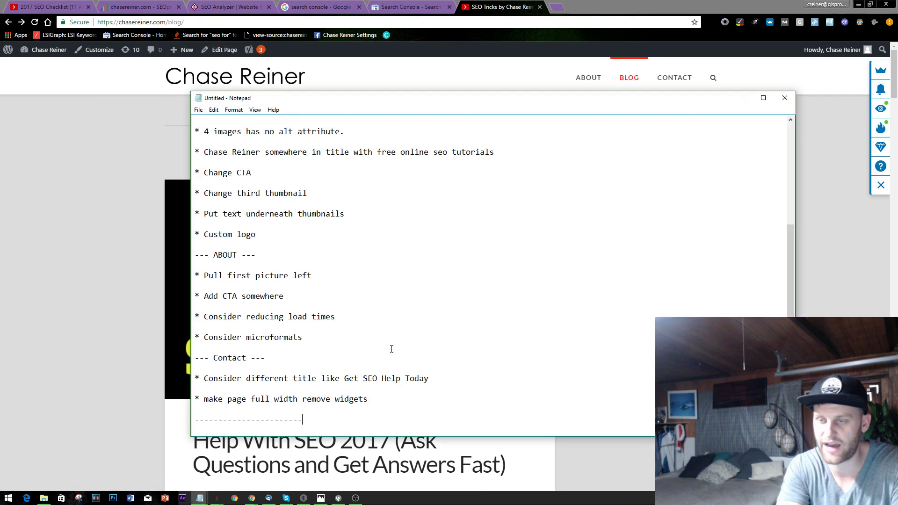
pyautogui.press('Return')
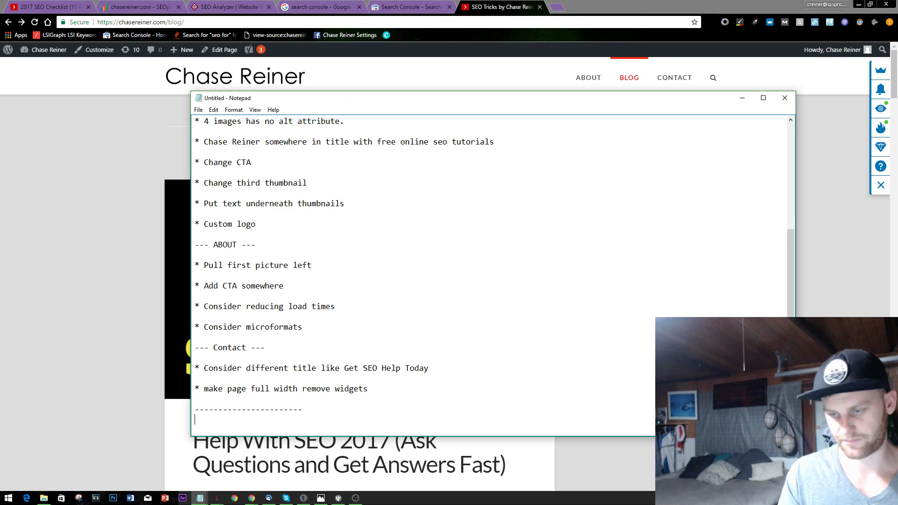
pyautogui.write('--')
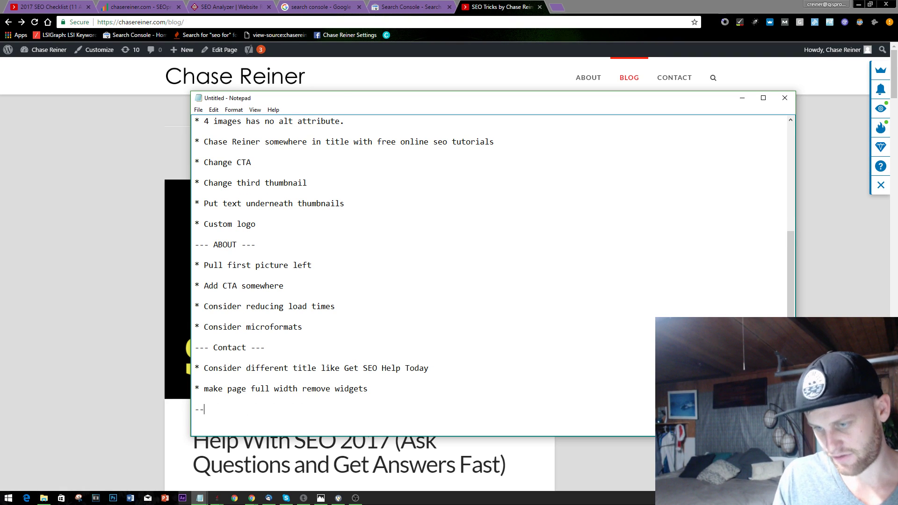
pyautogui.write('- Blog ---')
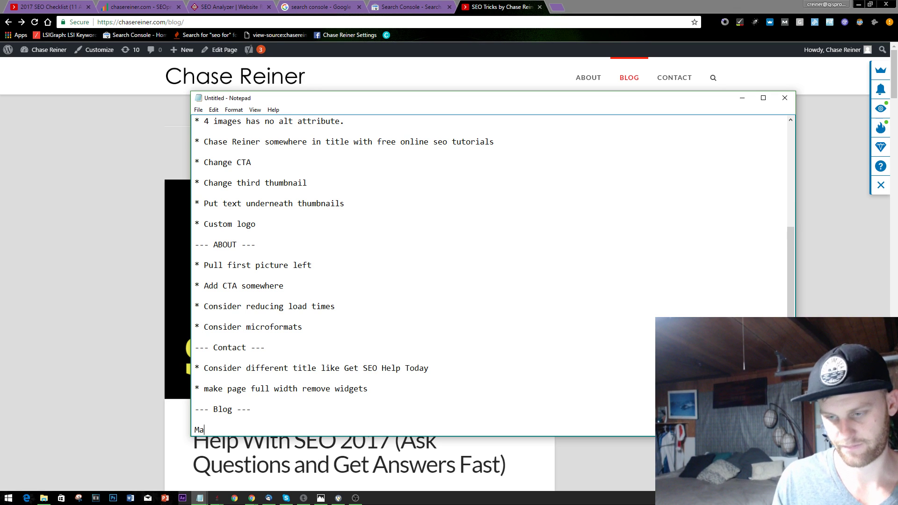
# Add the bullet "* Make full width remove widgets" under the Blog heading
pyautogui.write('ke full wi')
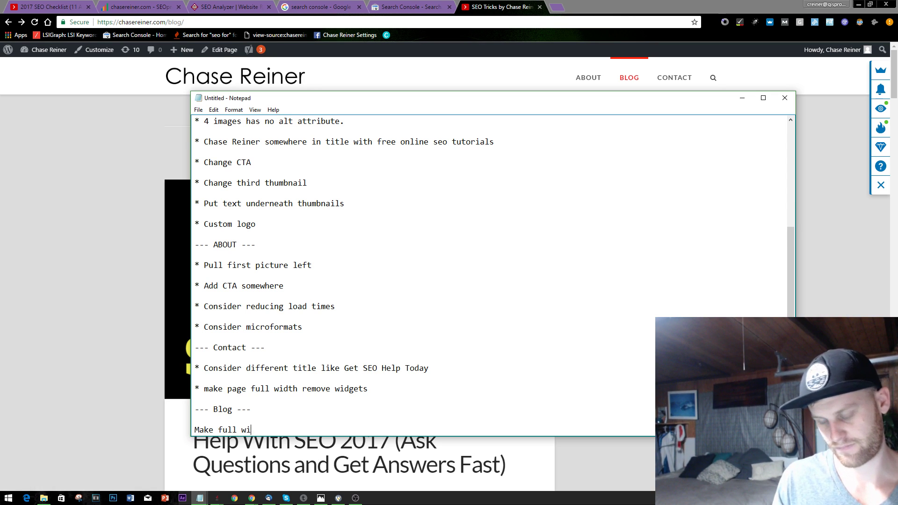
pyautogui.press('BackSpace')
pyautogui.press('BackSpace')
pyautogui.press('BackSpace')
pyautogui.press('BackSpace')
pyautogui.press('BackSpace')
pyautogui.press('BackSpace')
pyautogui.press('BackSpace')
pyautogui.press('BackSpace')
pyautogui.press('BackSpace')
pyautogui.press('BackSpace')
pyautogui.press('BackSpace')
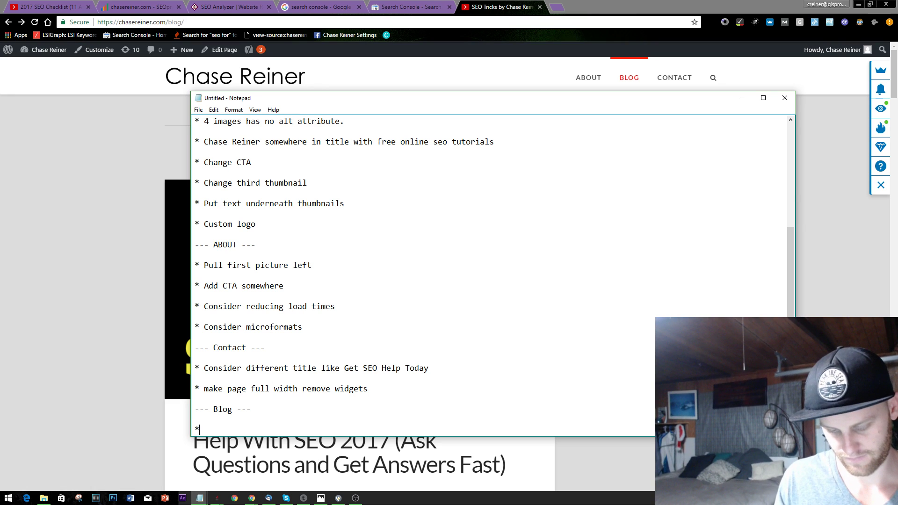
pyautogui.write('Make full width')
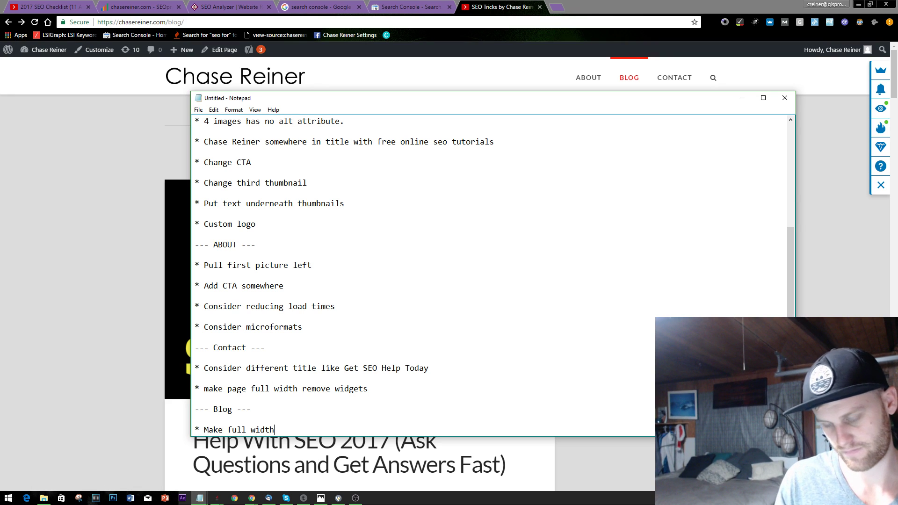
pyautogui.write('s')
pyautogui.press('Return')
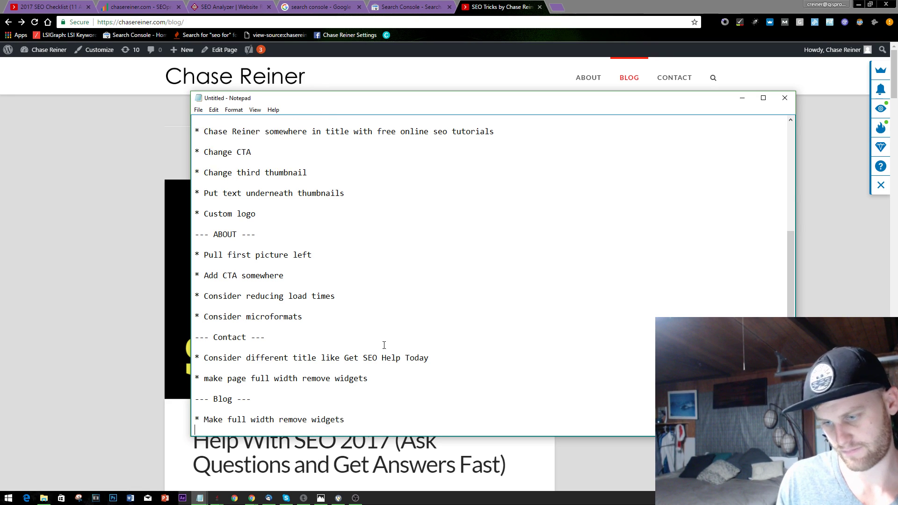
# Return to the browser and examine the Blog page's layout, thumbnails and how its posts are organised
pyautogui.click(77, 119)
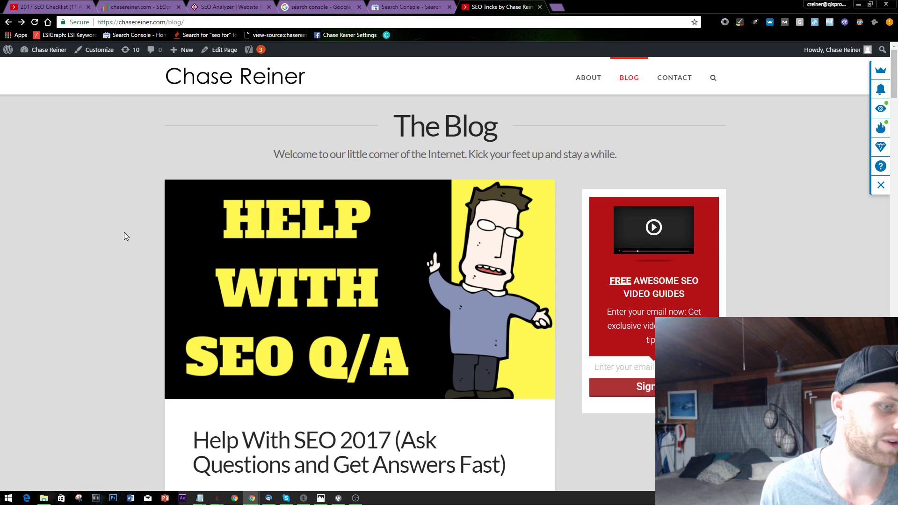
pyautogui.scroll(-2, 172, 262)
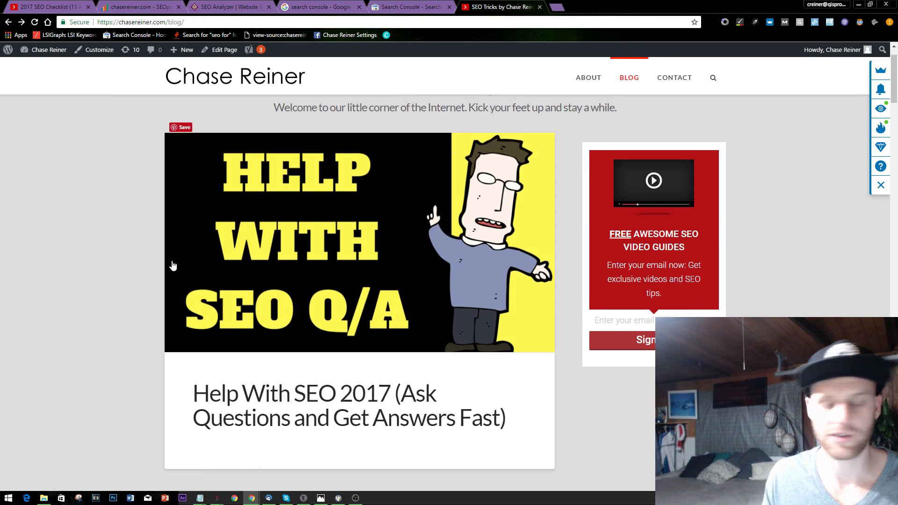
pyautogui.scroll(1, 353, 309)
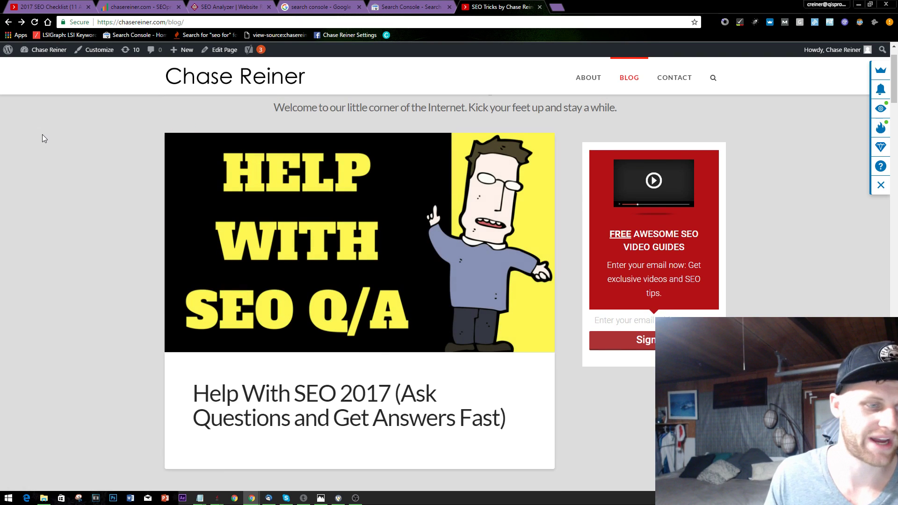
pyautogui.scroll(-2, 103, 180)
pyautogui.scroll(3, 280, 257)
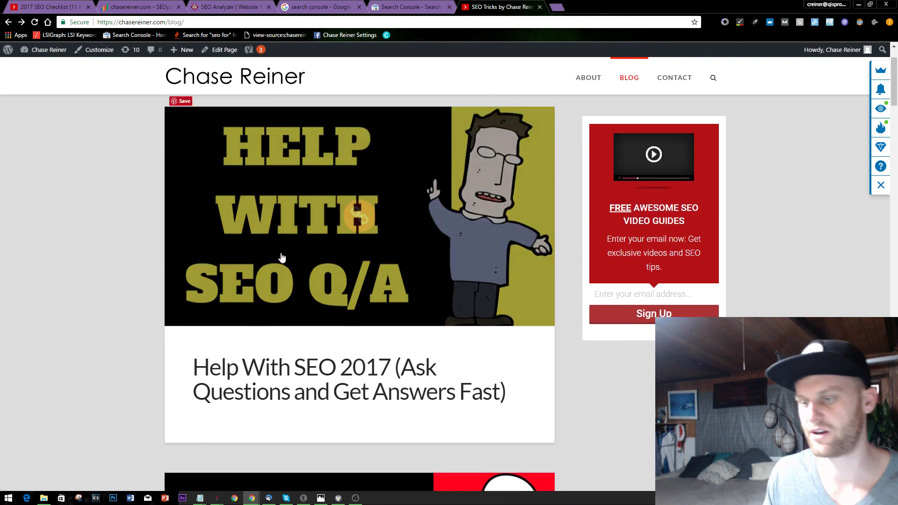
pyautogui.scroll(-4, 596, 230)
pyautogui.scroll(1, 722, 288)
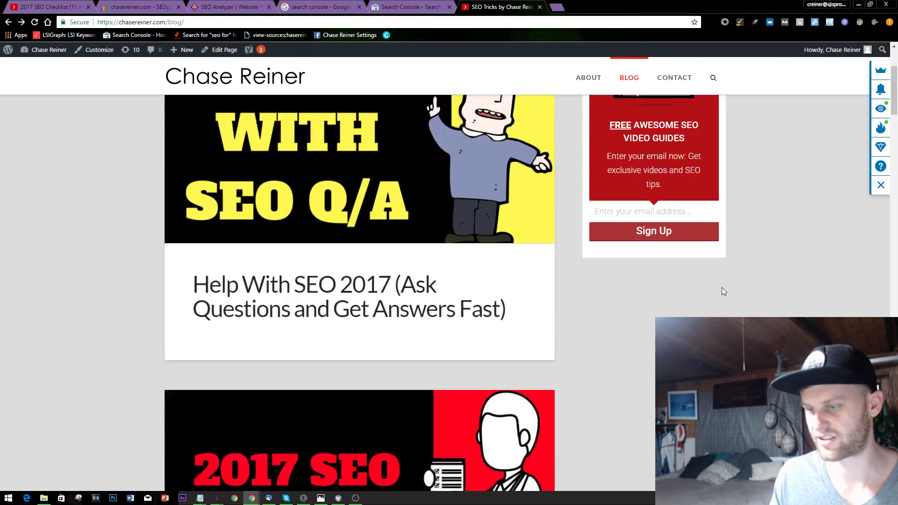
pyautogui.scroll(-10, 789, 287)
pyautogui.scroll(12, 789, 287)
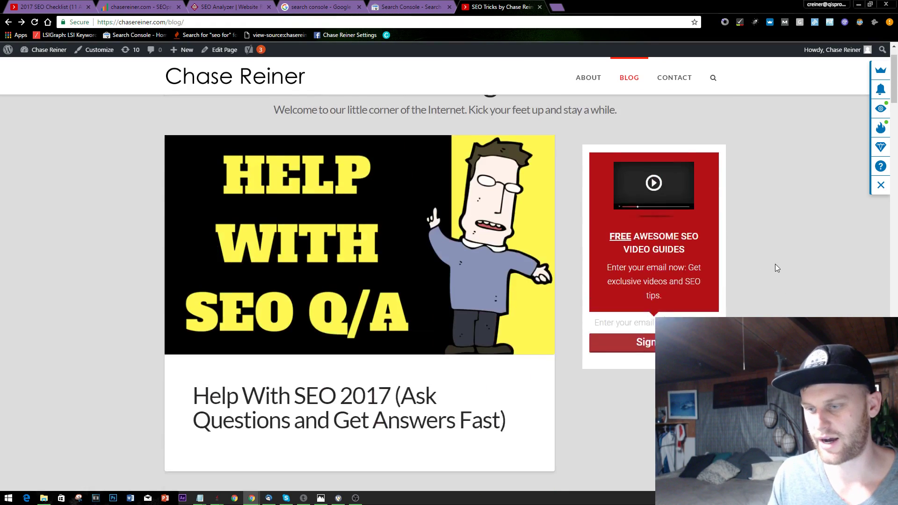
pyautogui.scroll(-6, 767, 269)
pyautogui.scroll(7, 741, 277)
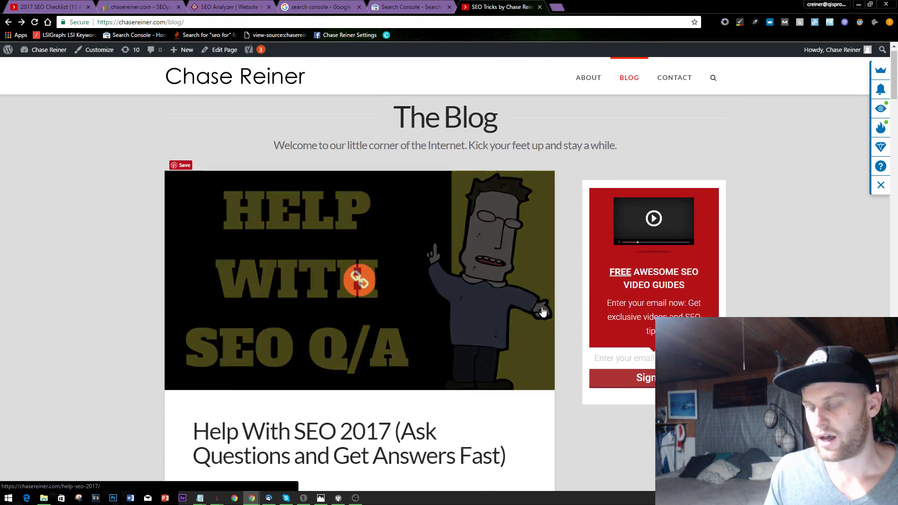
pyautogui.scroll(-1, 539, 310)
pyautogui.scroll(1, 539, 310)
pyautogui.scroll(-20, 623, 267)
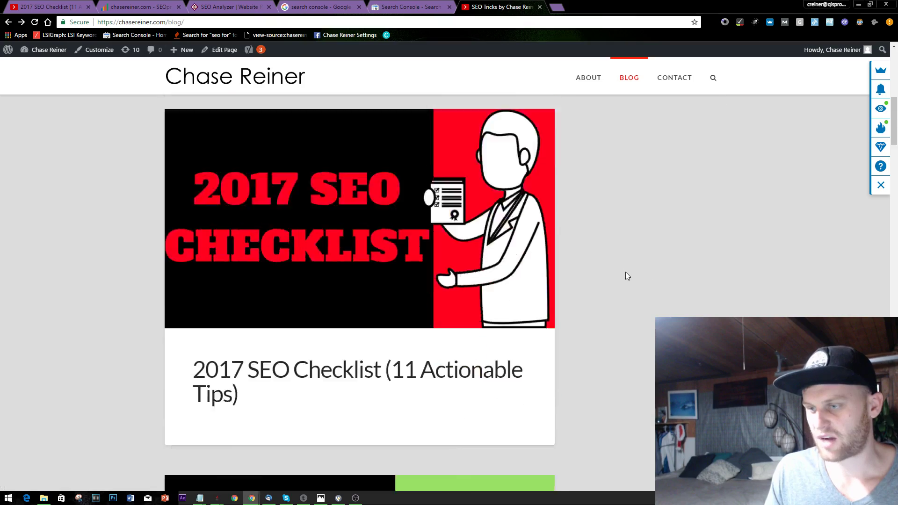
pyautogui.scroll(-20, 621, 267)
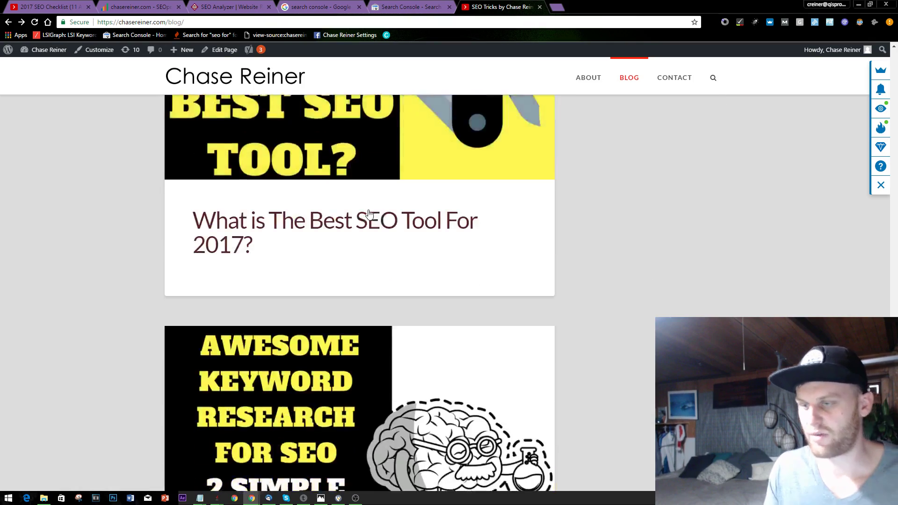
pyautogui.scroll(20, 381, 250)
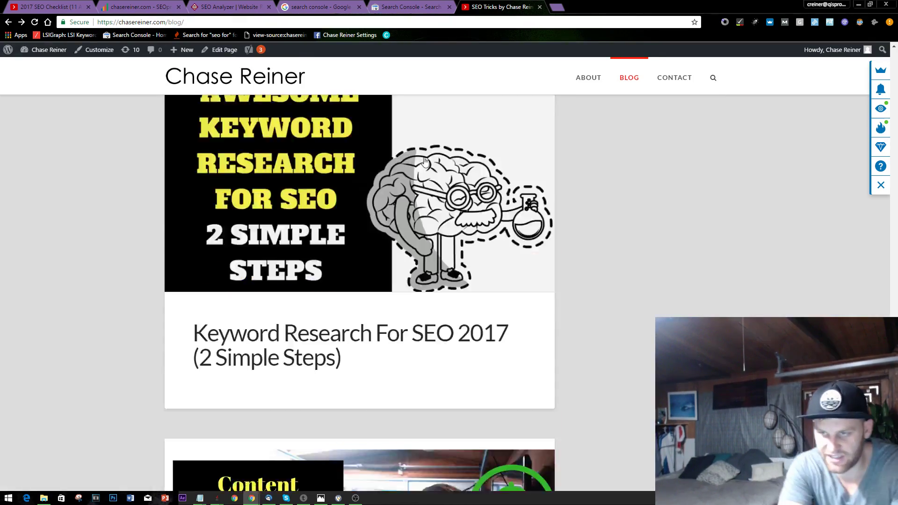
pyautogui.scroll(20, 405, 206)
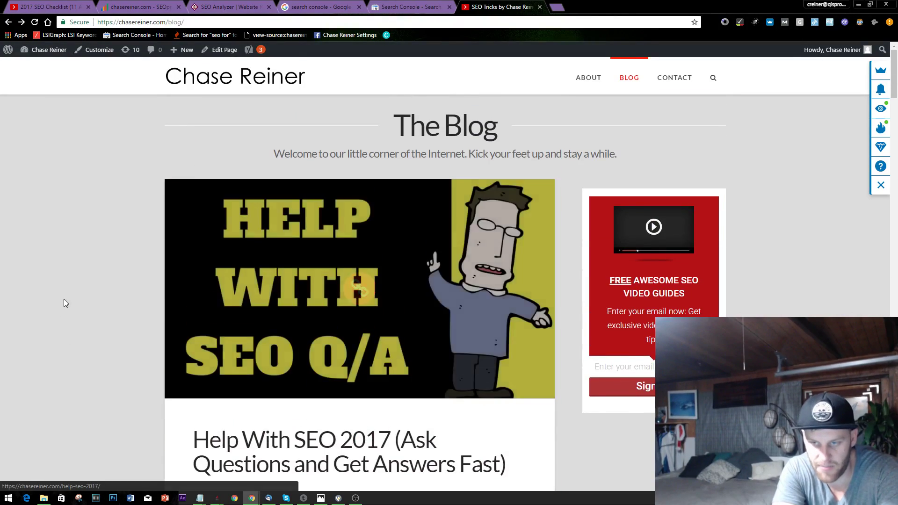
pyautogui.scroll(-10, 335, 304)
pyautogui.scroll(-8, 335, 245)
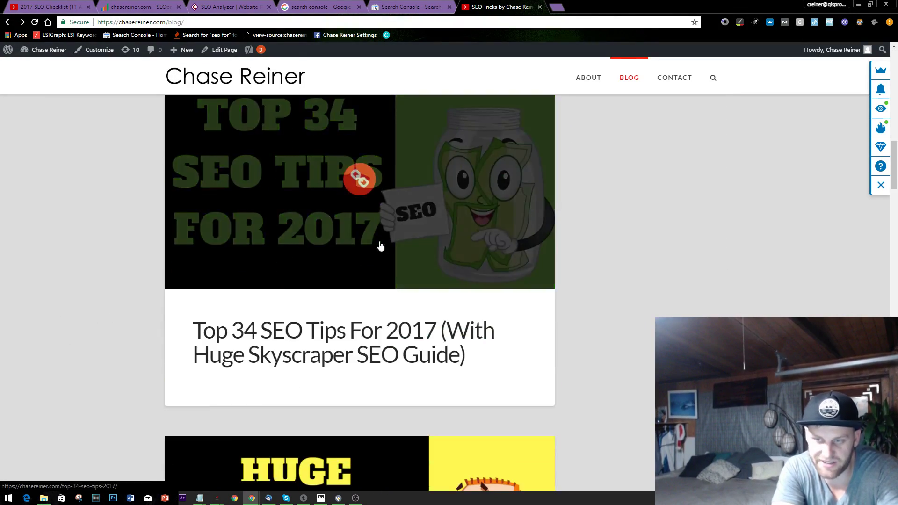
pyautogui.scroll(18, 377, 242)
# Switch back to Notepad and add the Blog bullet "* Specific playlists (like seen in Youtube)"
pyautogui.hotkey('alt', 'Tab')
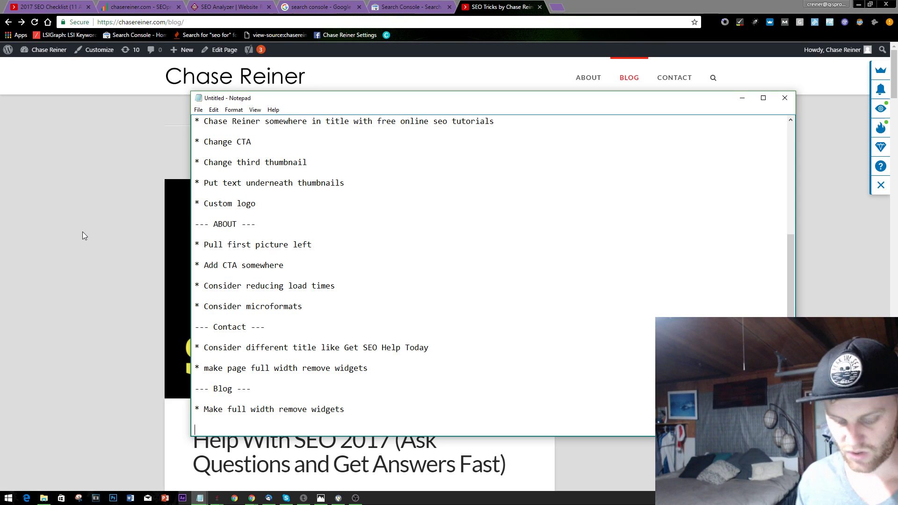
pyautogui.write('fici')
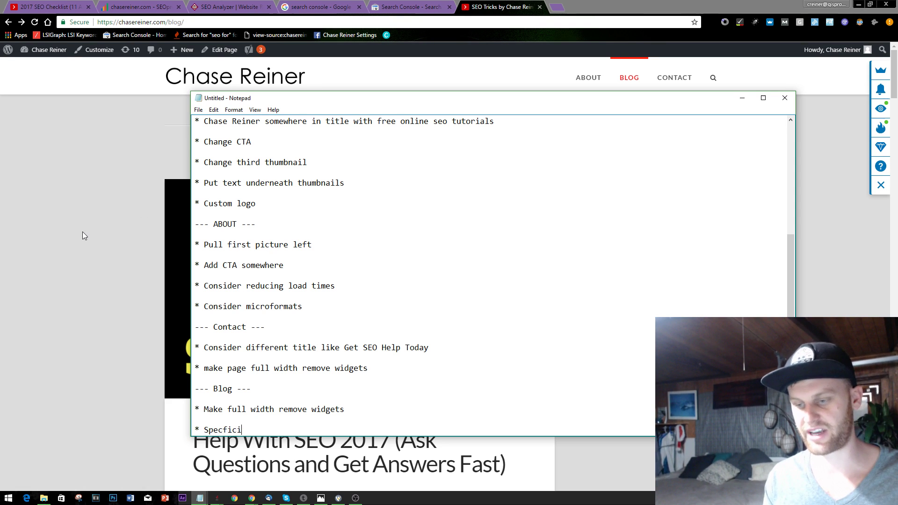
pyautogui.press('BackSpace')
pyautogui.press('BackSpace')
pyautogui.press('BackSpace')
pyautogui.press('BackSpace')
pyautogui.write('ific ')
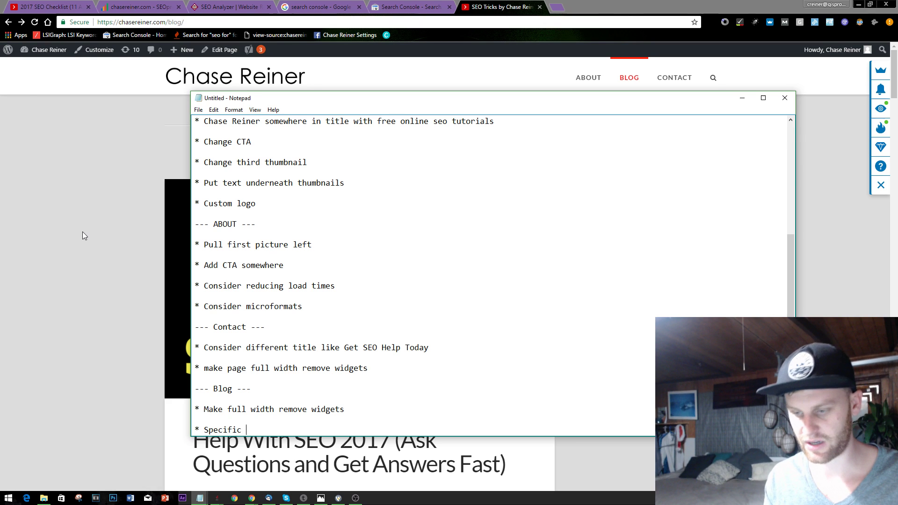
pyautogui.write('playlo')
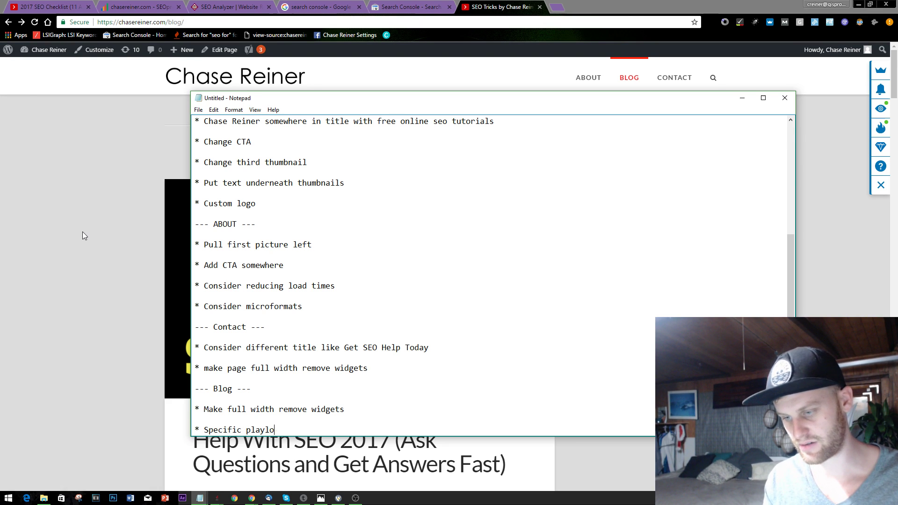
pyautogui.press('BackSpace')
pyautogui.write('ists')
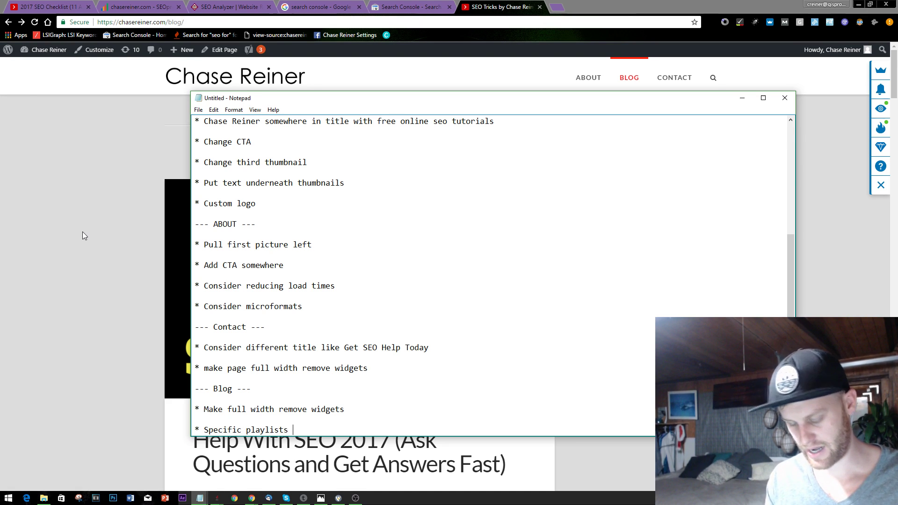
pyautogui.write(' (like seen in Y')
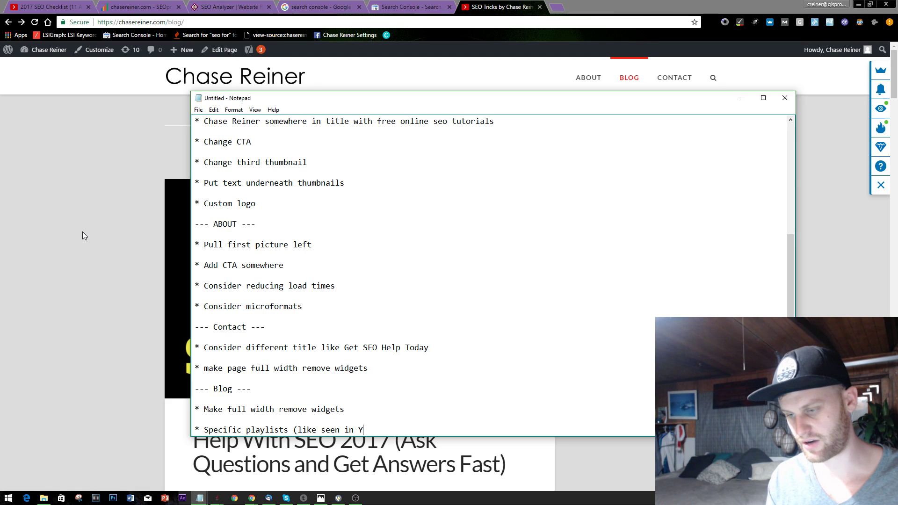
pyautogui.write('outube)')
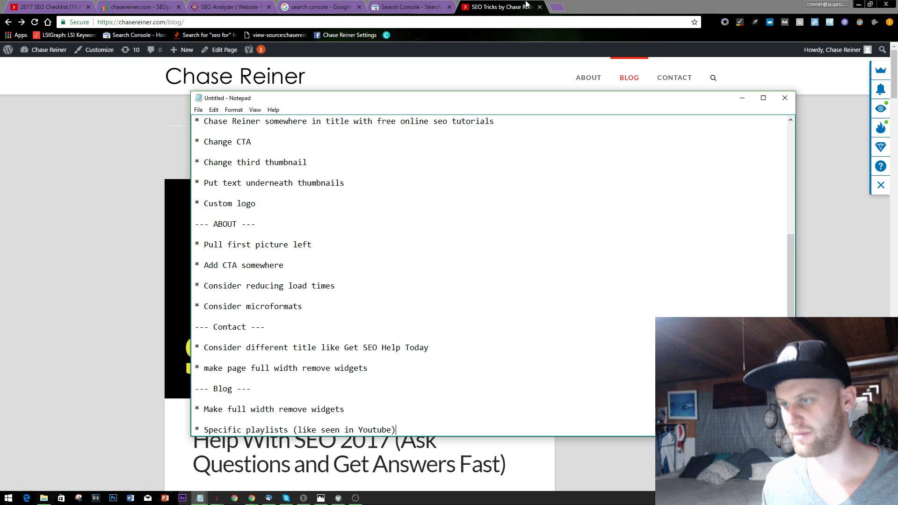
# Open youtube.com in a new browser tab
pyautogui.click(557, 7)
pyautogui.write('yu')
pyautogui.press('BackSpace')
pyautogui.write('outube.com')
pyautogui.press('Return')
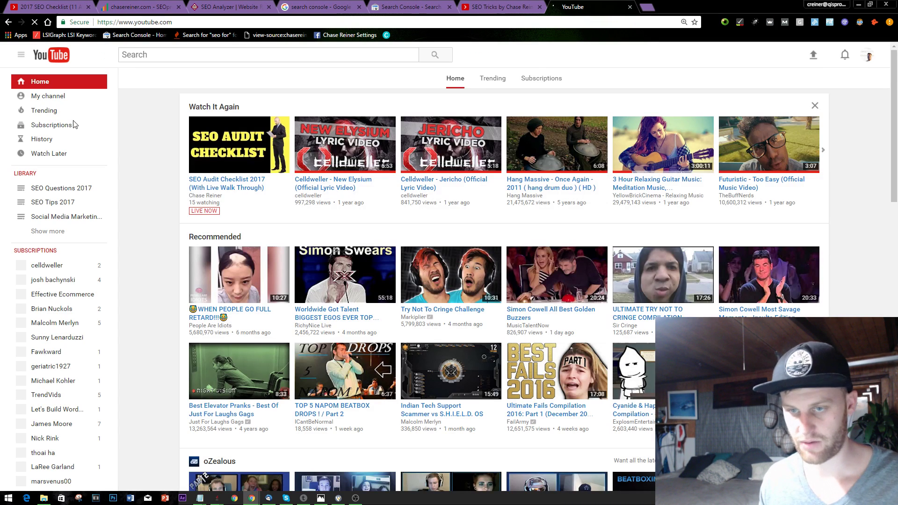
# Go to the playlists of your own YouTube channel and open the "SEO Questions 2017" playlist
pyautogui.click(35, 96)
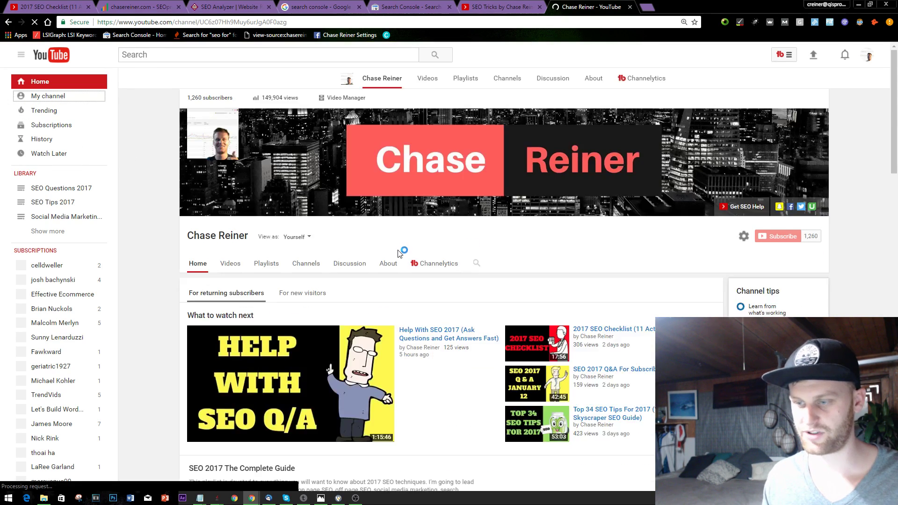
pyautogui.scroll(-2, 397, 250)
pyautogui.click(259, 175)
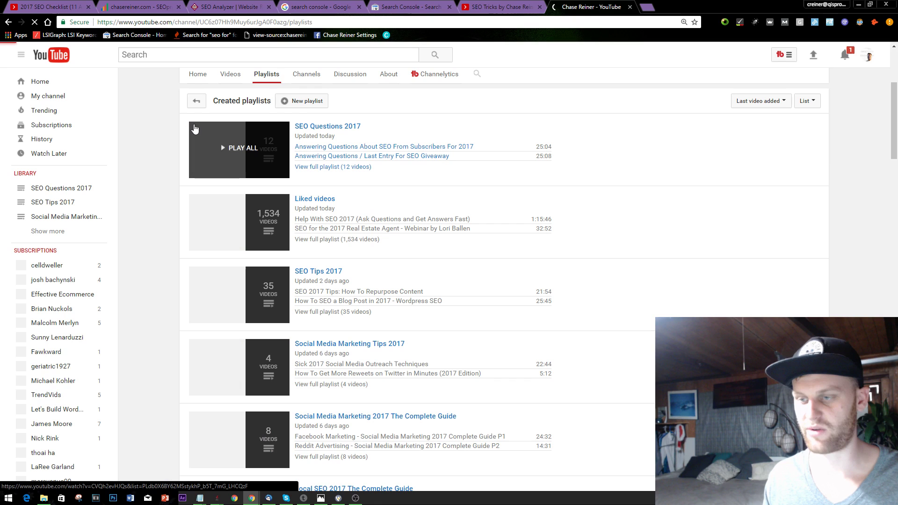
pyautogui.click(195, 129)
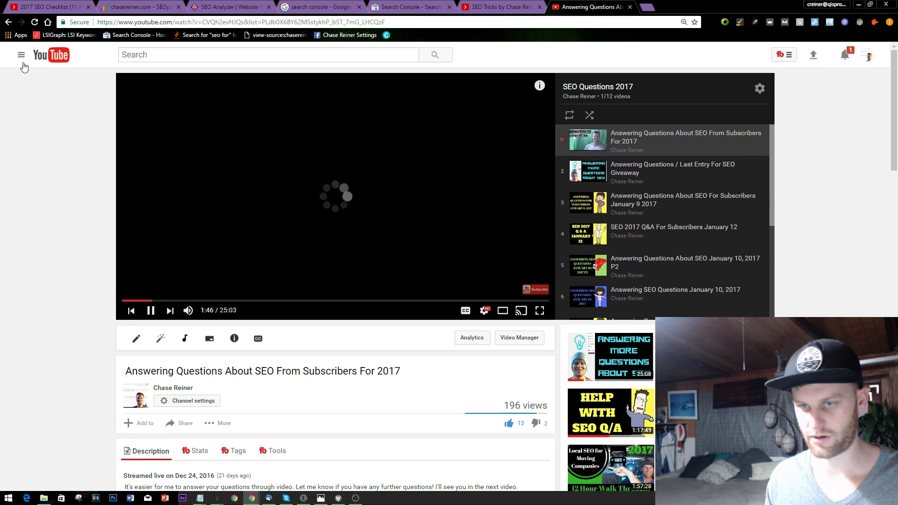
# Return to the channel's home page and examine how its videos are grouped into playlist sections
pyautogui.click(25, 67)
pyautogui.click(39, 96)
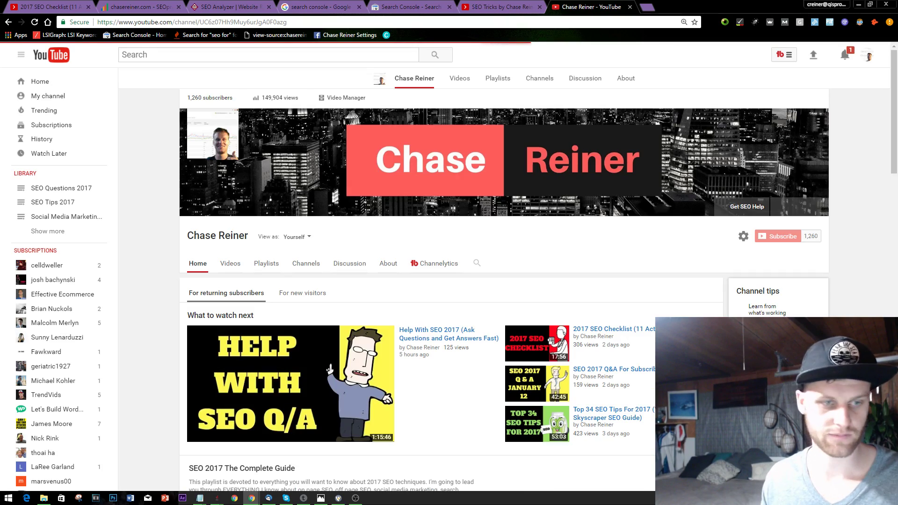
pyautogui.scroll(-10, 350, 236)
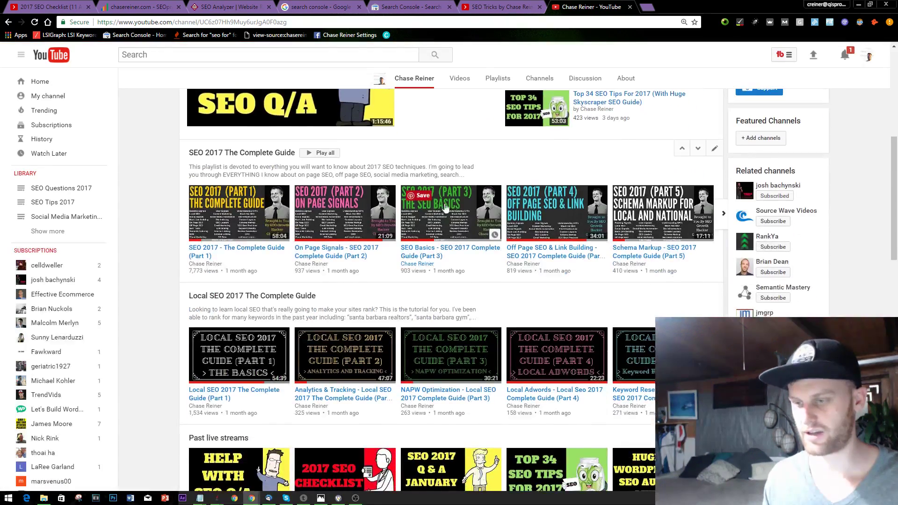
pyautogui.scroll(-11, 470, 222)
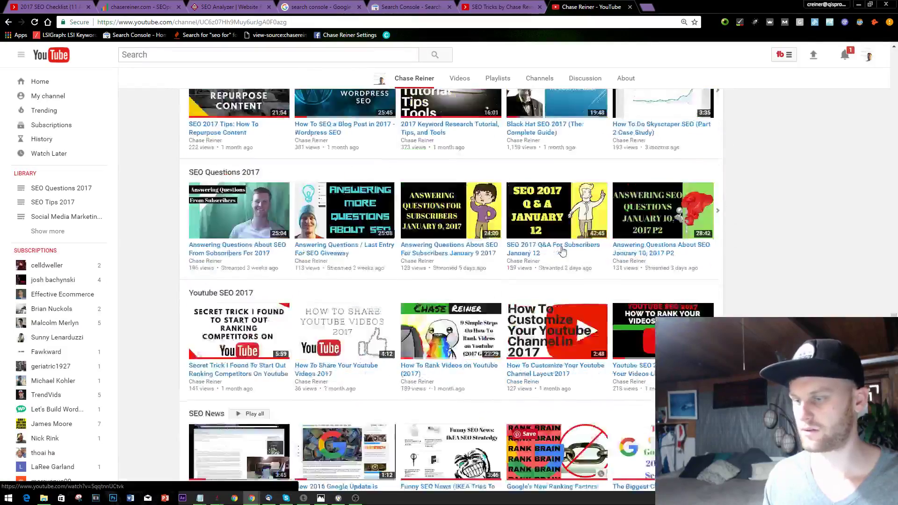
pyautogui.scroll(10, 563, 252)
# Switch to the audited website's tab, review the previously visited Contact page and return to the Blog page
pyautogui.click(500, 5)
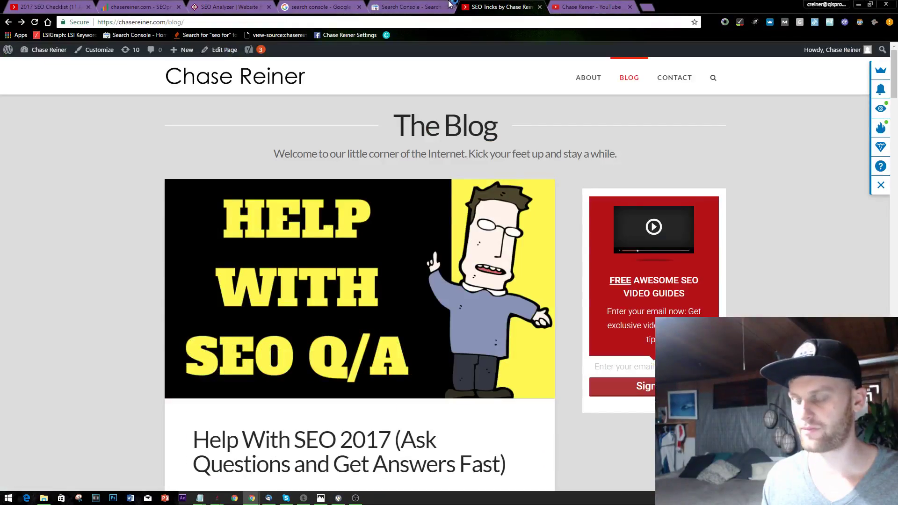
pyautogui.hotkey('alt', 'Left')
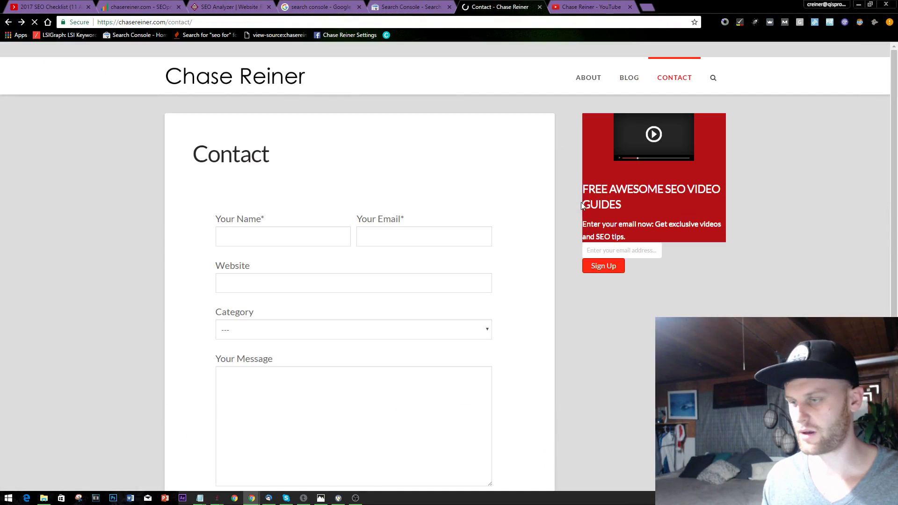
pyautogui.scroll(-1, 645, 87)
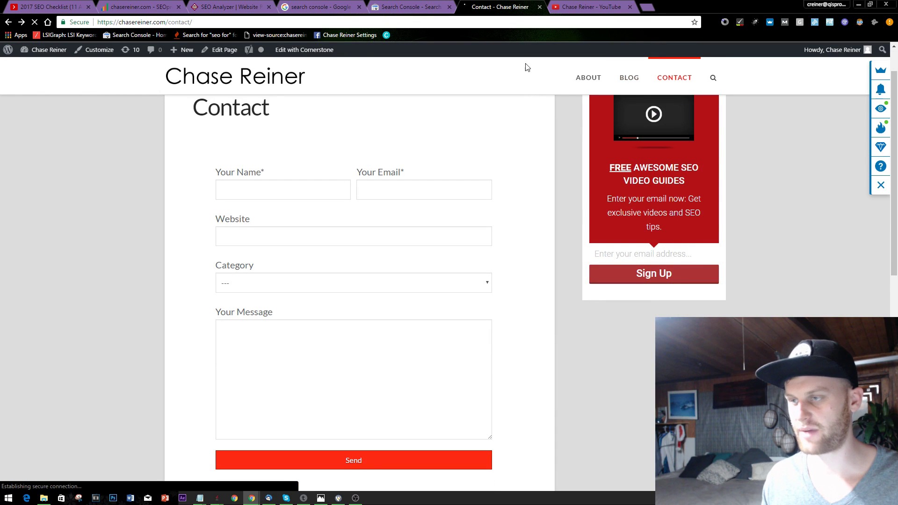
pyautogui.hotkey('alt', 'Right')
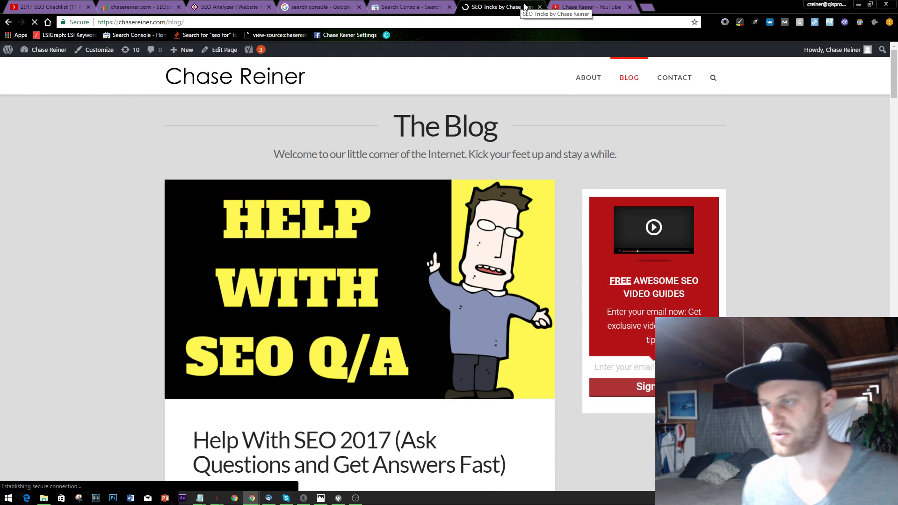
# Switch to Notepad and start a new bullet below the Blog item about specific playlists
pyautogui.hotkey('alt', 'Tab')
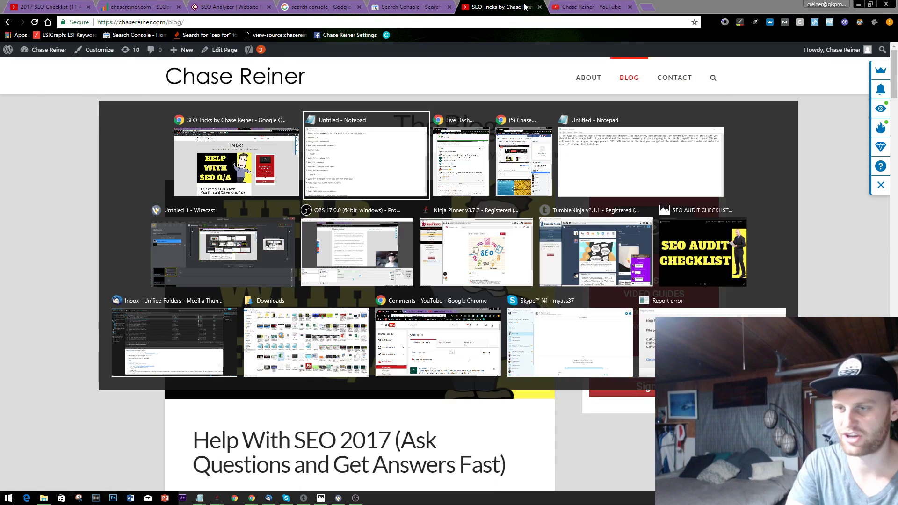
pyautogui.press('Return')
pyautogui.press('Return')
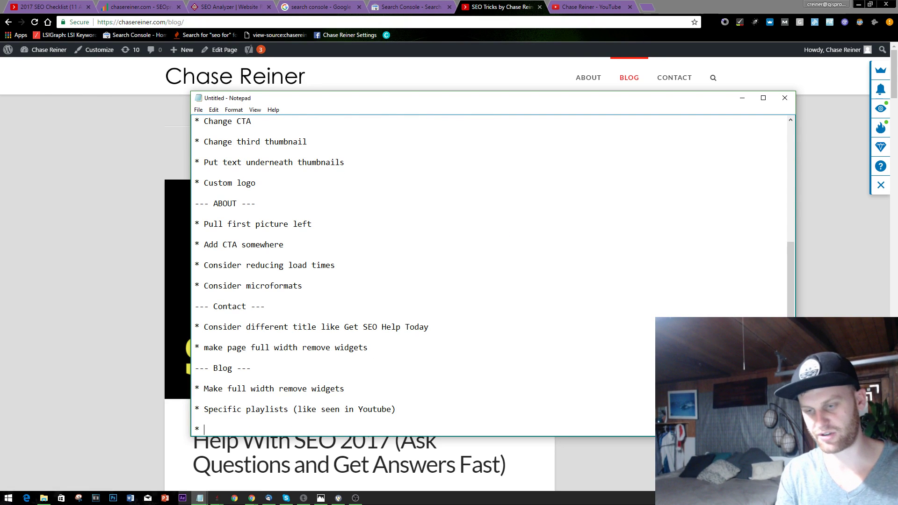
pyautogui.write('* Learn')
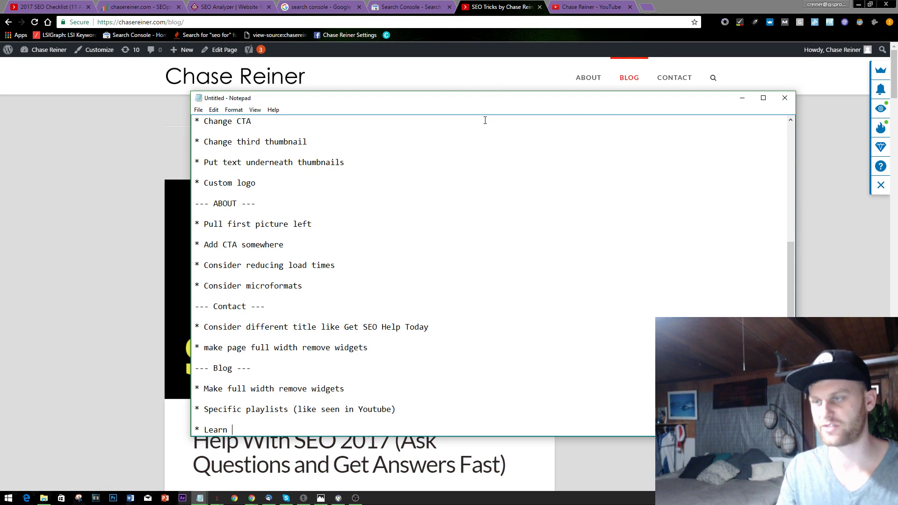
pyautogui.press('BackSpace')
pyautogui.press('BackSpace')
pyautogui.press('BackSpace')
pyautogui.press('BackSpace')
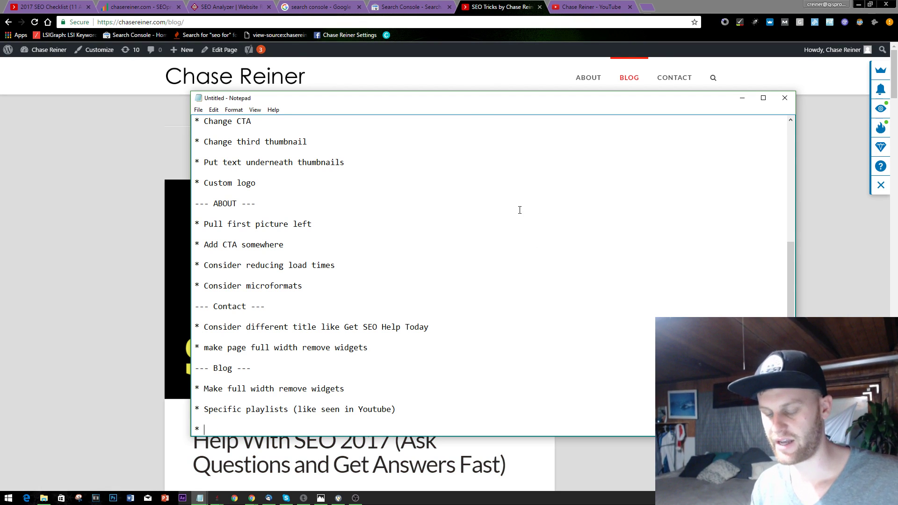
# Write the Blog bullet "Free SEO Videos by" followed by the site owner's name, and leave a blank line below it
pyautogui.write('SEO Videos')
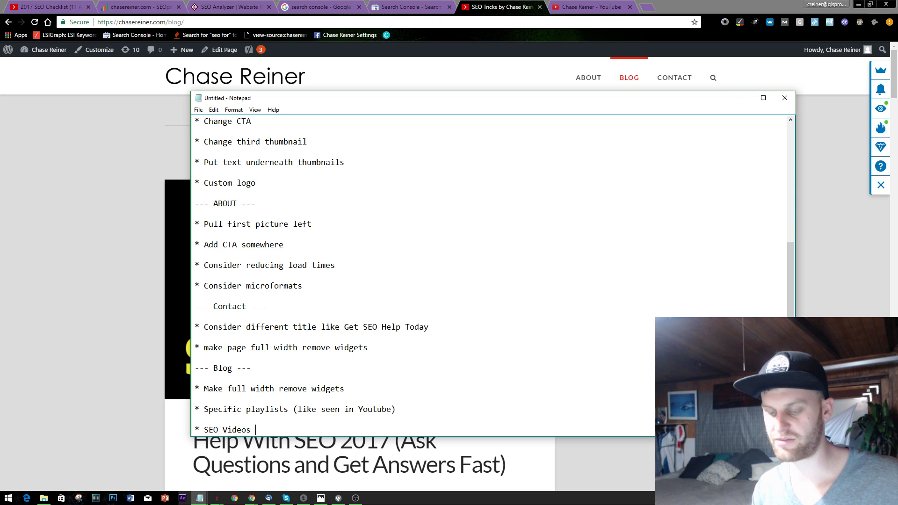
pyautogui.write(' by Chase Reiner')
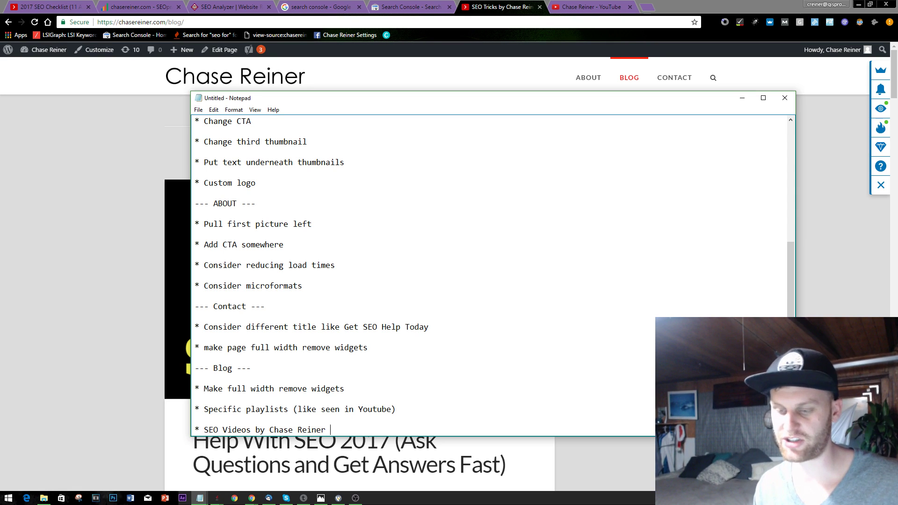
pyautogui.click(205, 429)
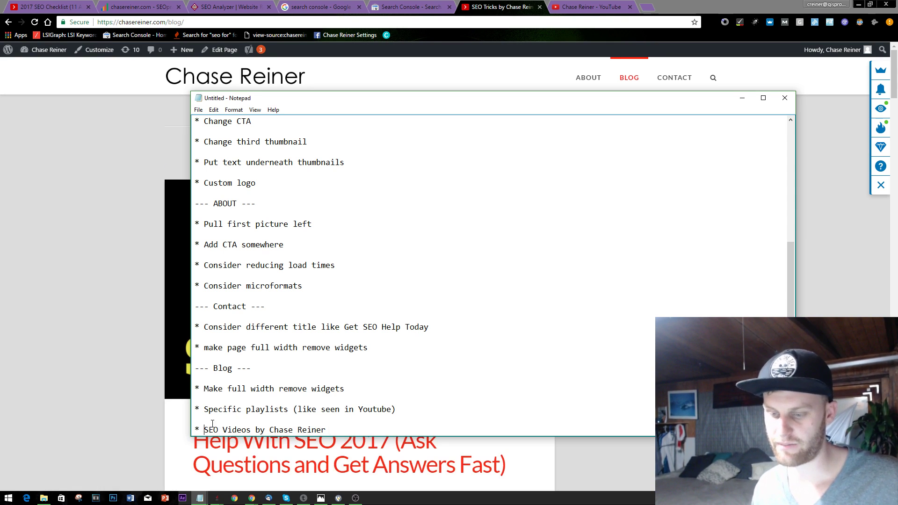
pyautogui.write('Free')
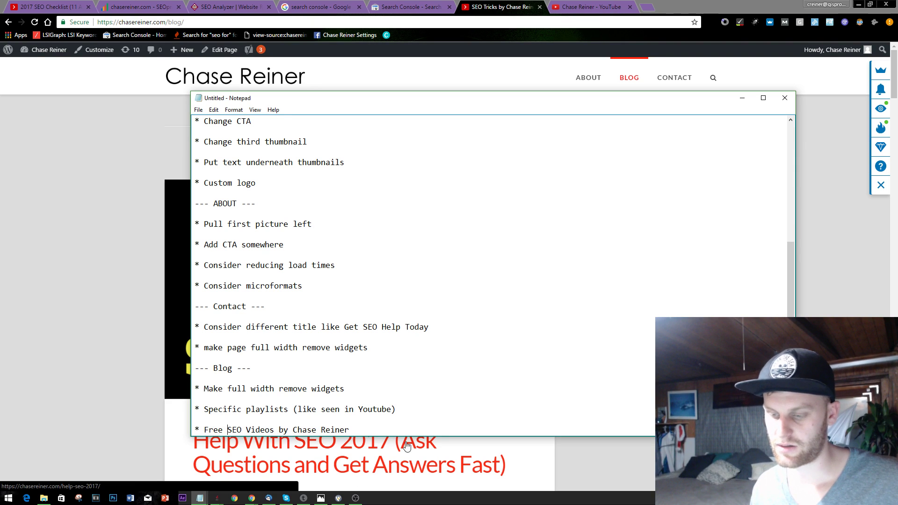
pyautogui.click(418, 431)
pyautogui.press('Return')
pyautogui.press('Return')
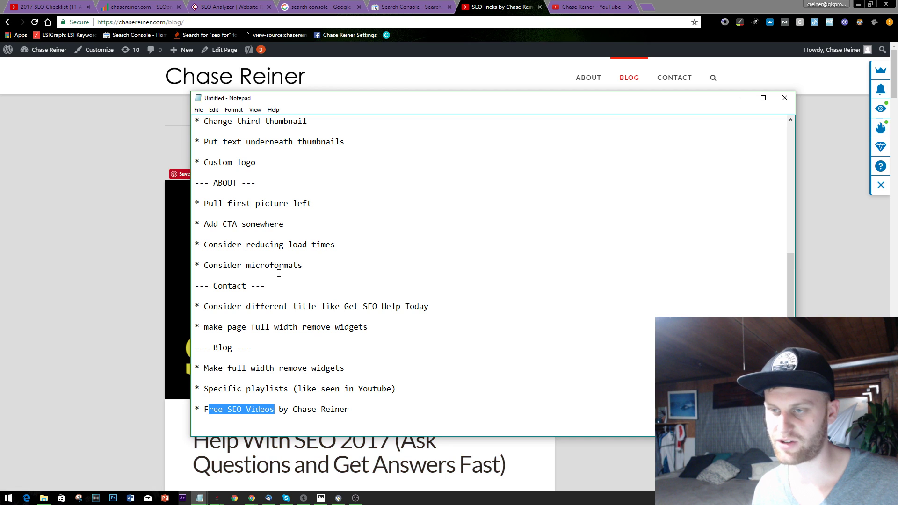
# Return to the browser and examine the Blog page's heading, tagline, post list, pagination and footer
pyautogui.click(8, 242)
pyautogui.scroll(-3, 387, 240)
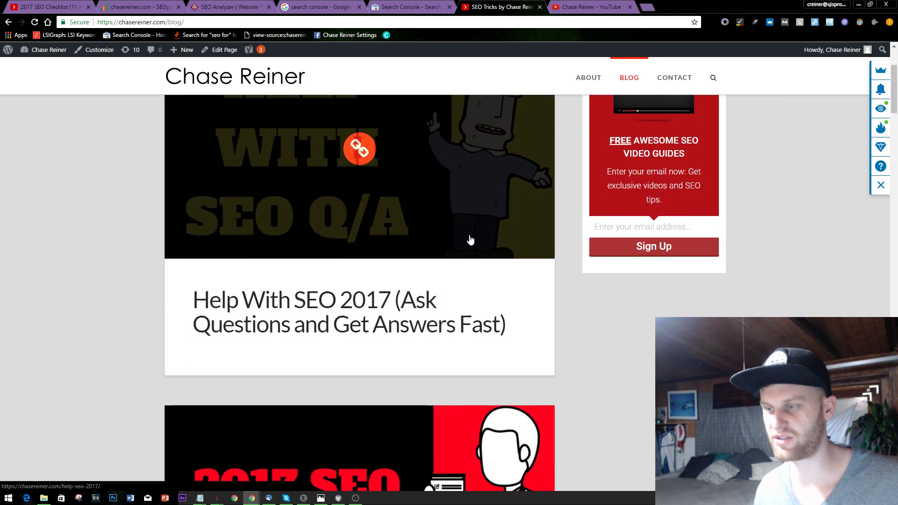
pyautogui.scroll(3, 470, 240)
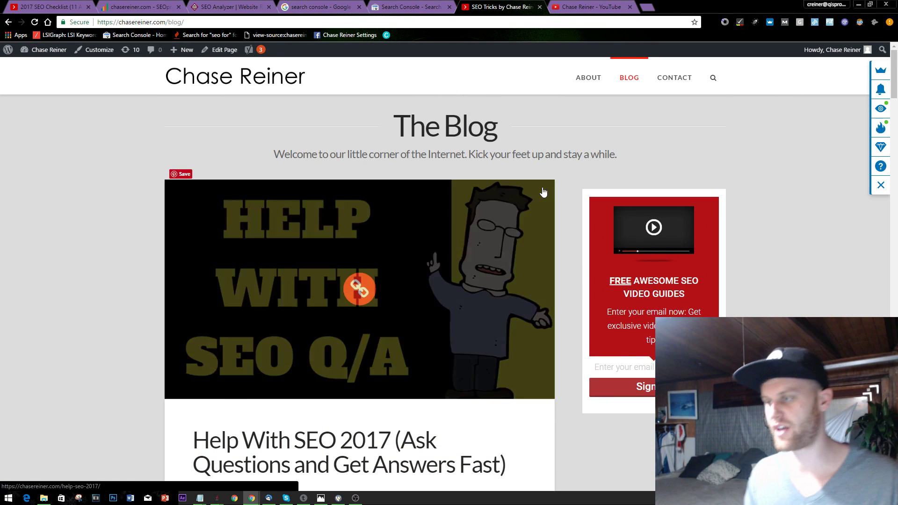
pyautogui.scroll(-4, 427, 198)
pyautogui.scroll(4, 468, 250)
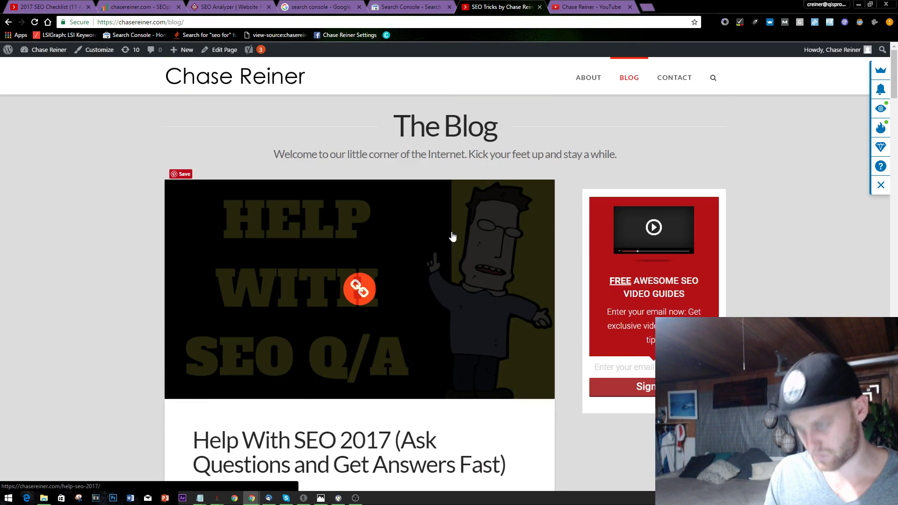
pyautogui.scroll(-20, 486, 344)
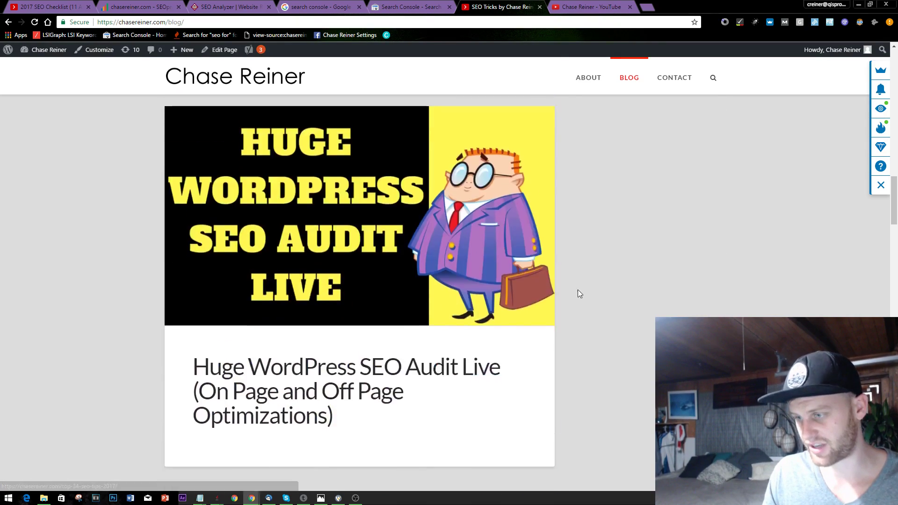
pyautogui.scroll(-20, 897, 206)
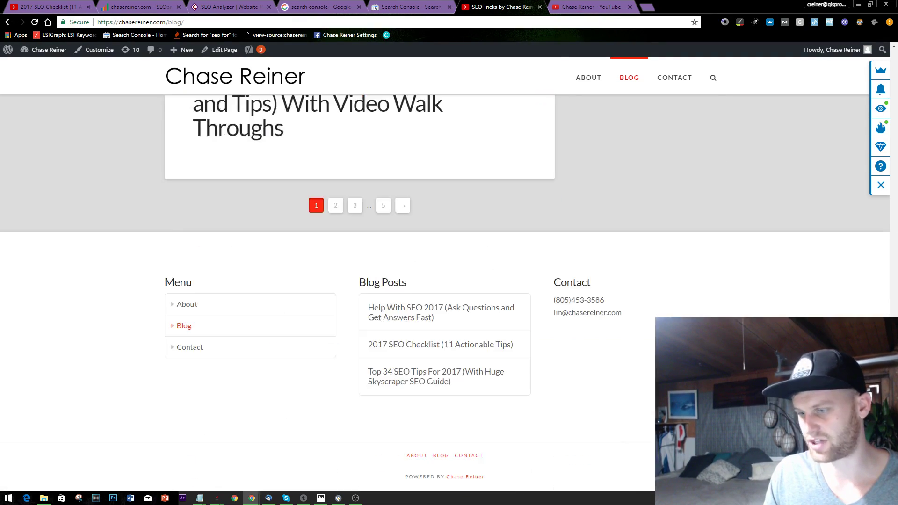
pyautogui.moveTo(894, 459); pyautogui.dragTo(894, 74)
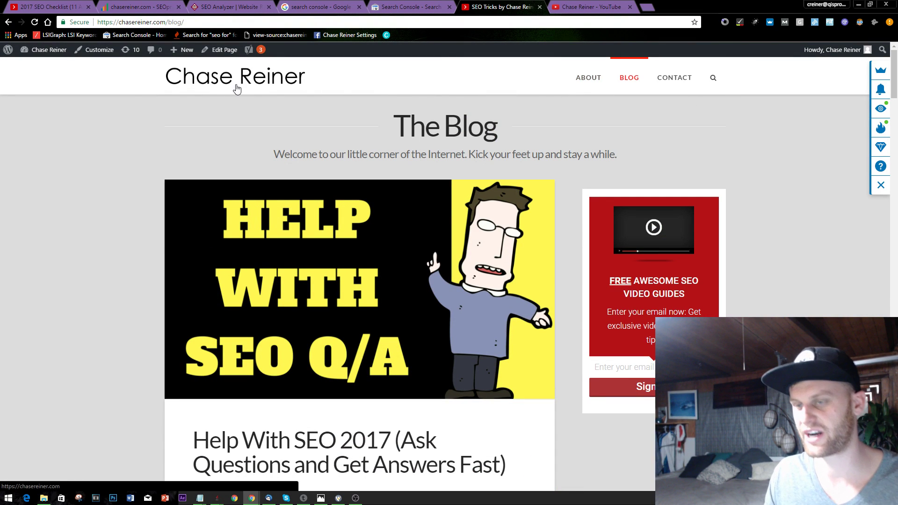
pyautogui.scroll(-2, 566, 142)
pyautogui.scroll(2, 616, 247)
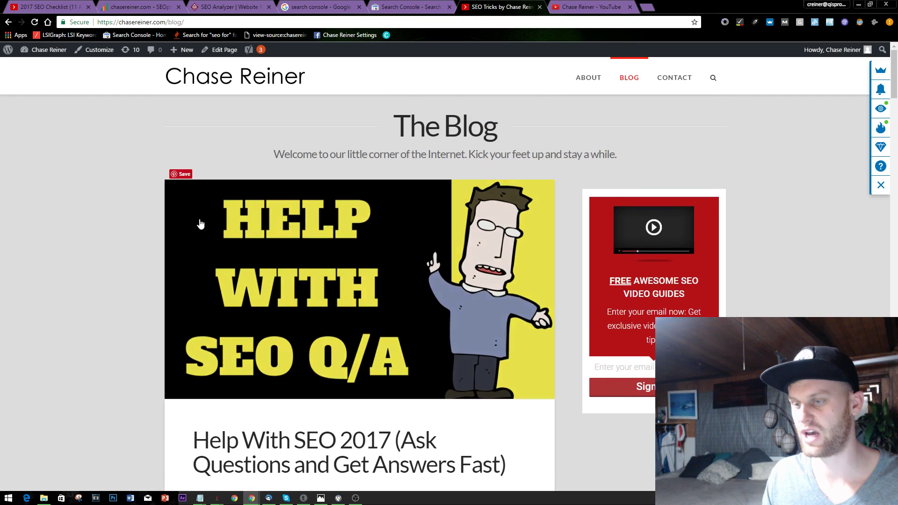
pyautogui.scroll(-2, 655, 244)
pyautogui.scroll(2, 455, 177)
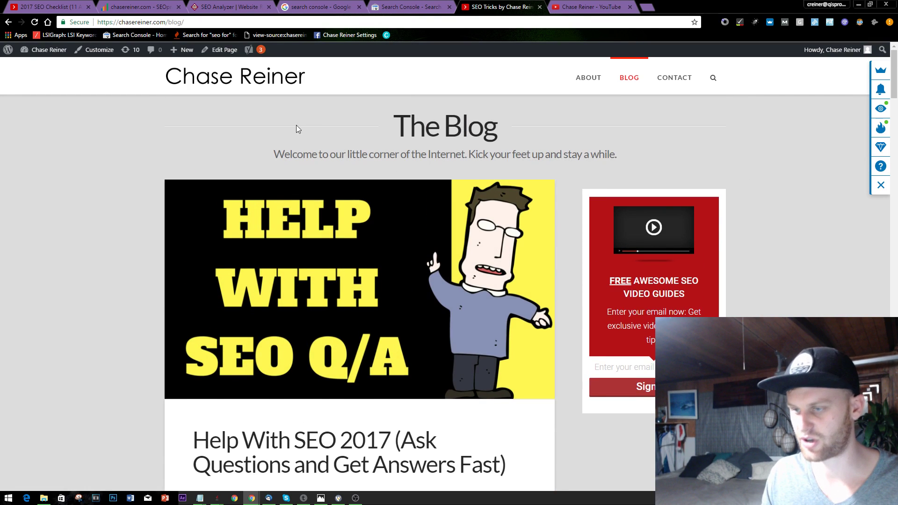
# Copy the Blog page's heading "The Blog" together with its welcome tagline and switch back to the Notepad checklist
pyautogui.moveTo(296, 125); pyautogui.dragTo(629, 155)
pyautogui.hotkey('ctrl', 'c')
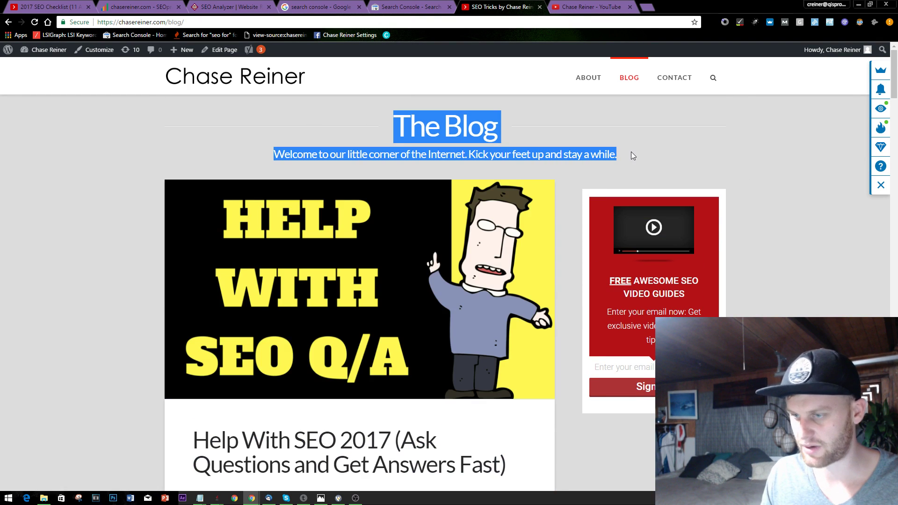
pyautogui.hotkey('alt', 'Tab')
pyautogui.hotkey('alt', 'Tab')
pyautogui.hotkey('alt', 'Tab')
pyautogui.hotkey('alt', 'Tab')
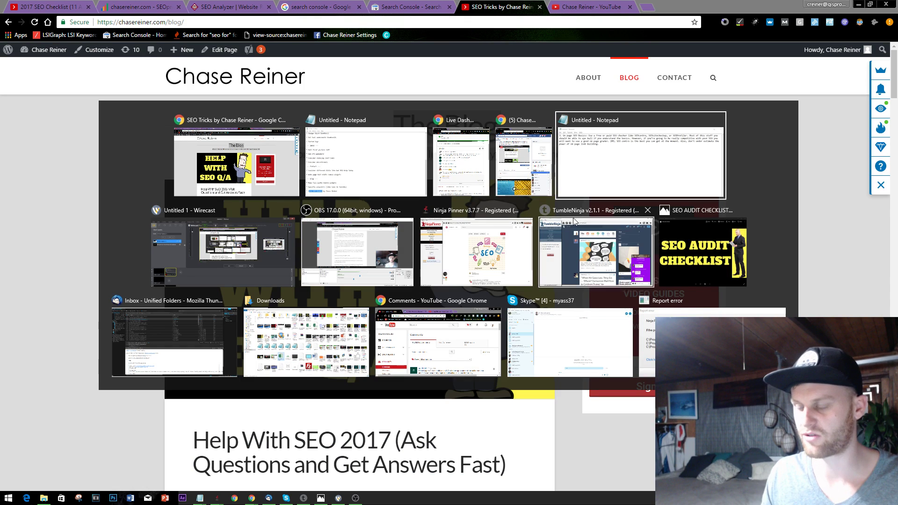
pyautogui.hotkey('alt', 'Tab')
pyautogui.hotkey('alt', 'Tab')
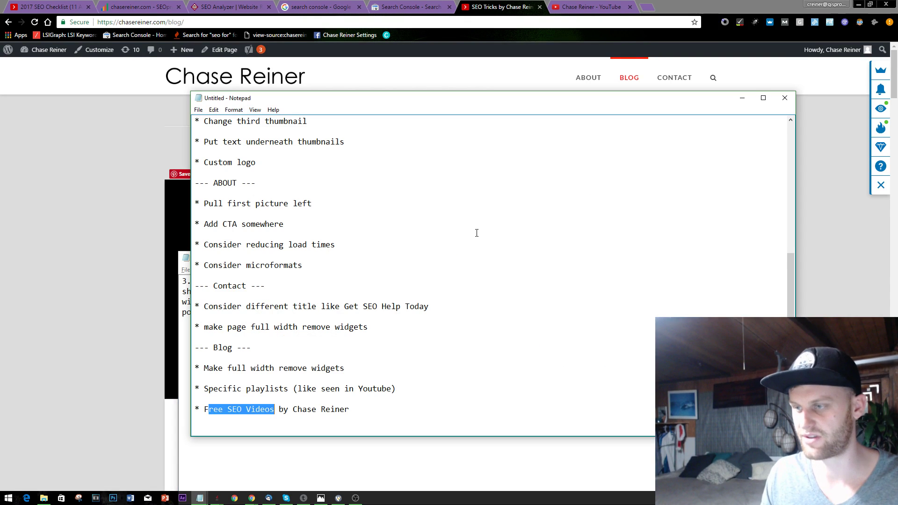
# Add the single-line Blog bullet "* Remove The Blog Welcome to our little corner of the Internet. Kick your feet up and stay a while."
pyautogui.click(359, 387)
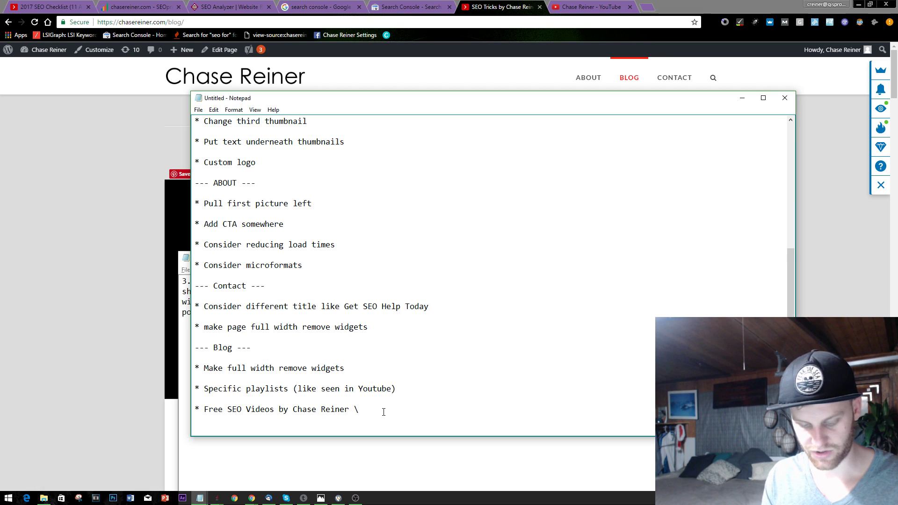
pyautogui.write('*')
pyautogui.hotkey('ctrl', 'v')
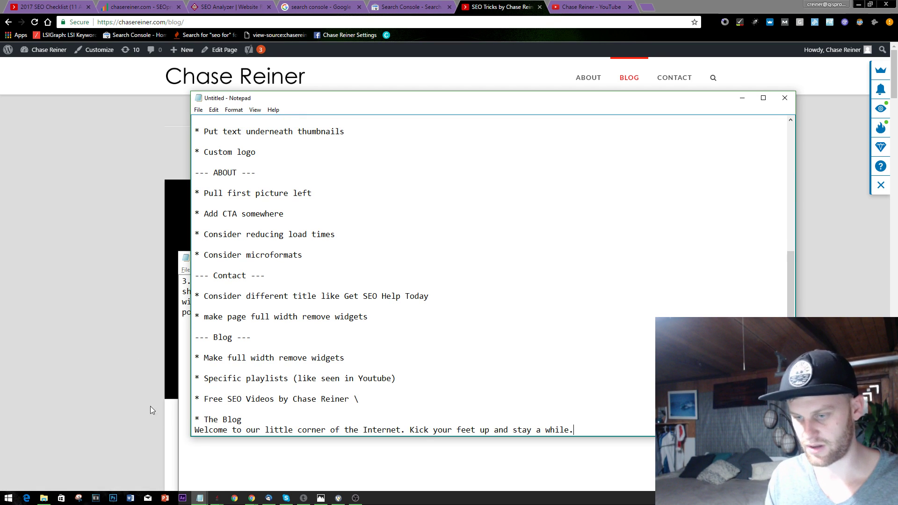
pyautogui.click(194, 433)
pyautogui.press('BackSpace')
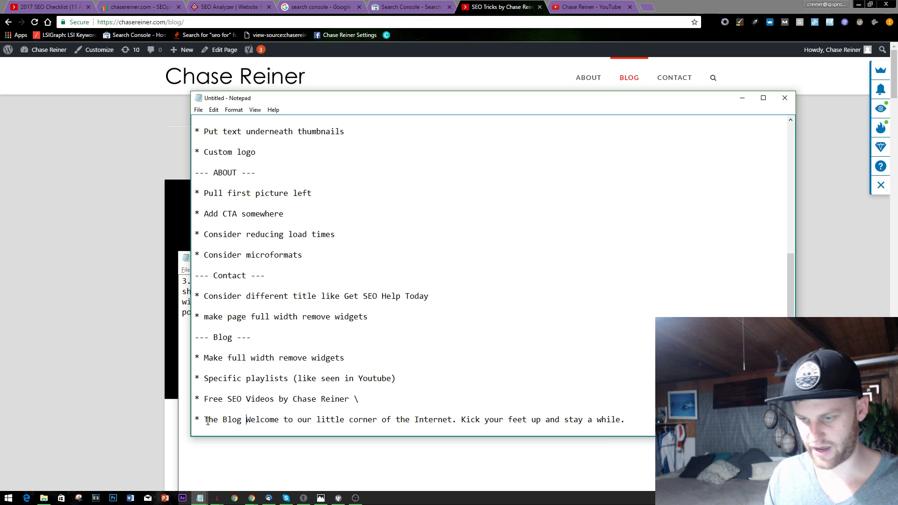
pyautogui.write('Remove')
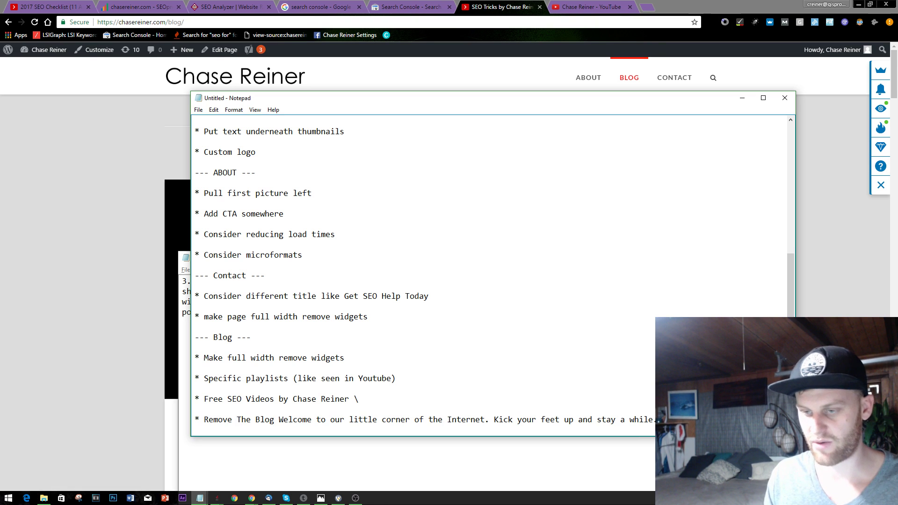
# Return to the browser and look over the upper part of the Blog page again
pyautogui.click(26, 253)
pyautogui.scroll(-5, 26, 253)
pyautogui.scroll(5, 535, 249)
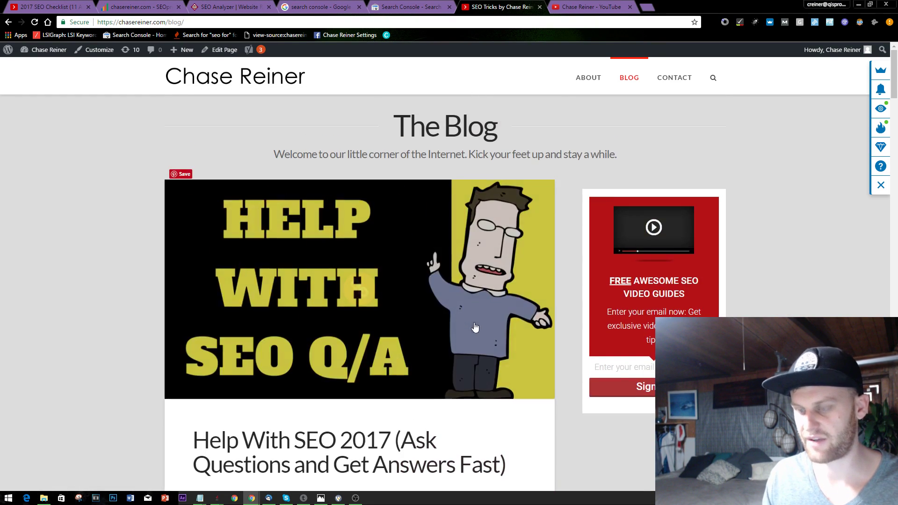
# Examine the thumbnails and titles of the newest posts on the Blog page
pyautogui.scroll(-2, 472, 328)
pyautogui.scroll(-1, 453, 276)
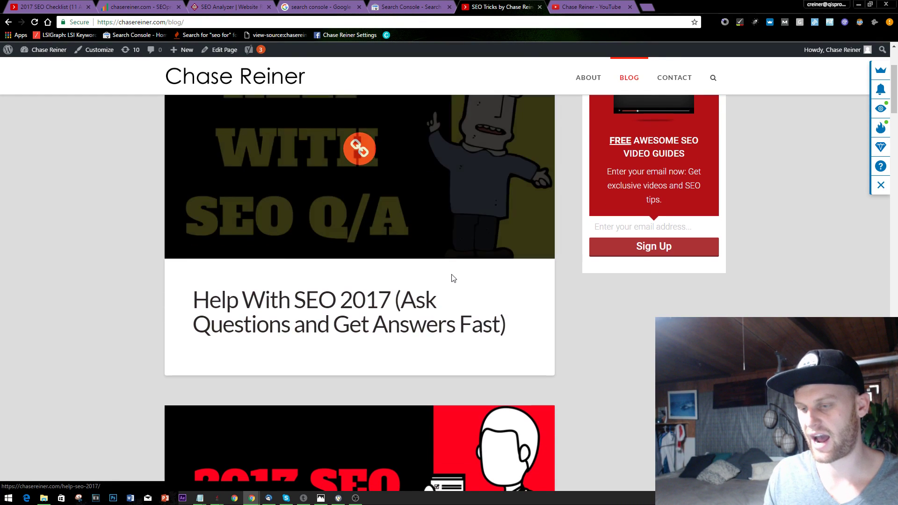
pyautogui.scroll(3, 403, 330)
pyautogui.scroll(-5, 402, 330)
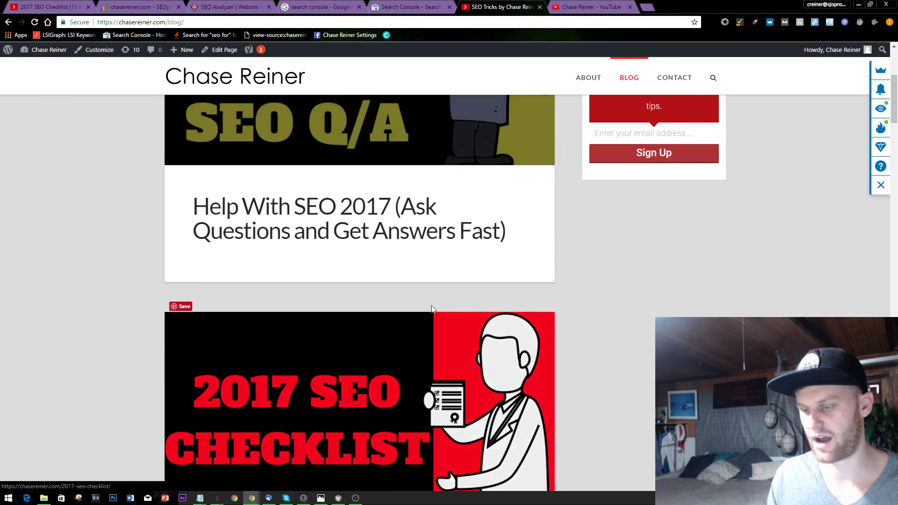
pyautogui.scroll(4, 378, 211)
pyautogui.scroll(-10, 473, 271)
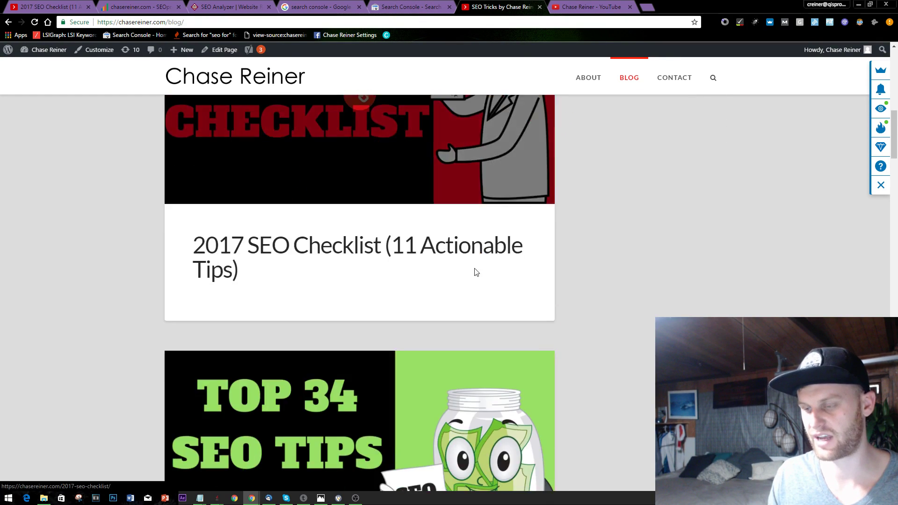
pyautogui.scroll(1, 416, 184)
pyautogui.scroll(10, 416, 185)
pyautogui.scroll(-13, 485, 253)
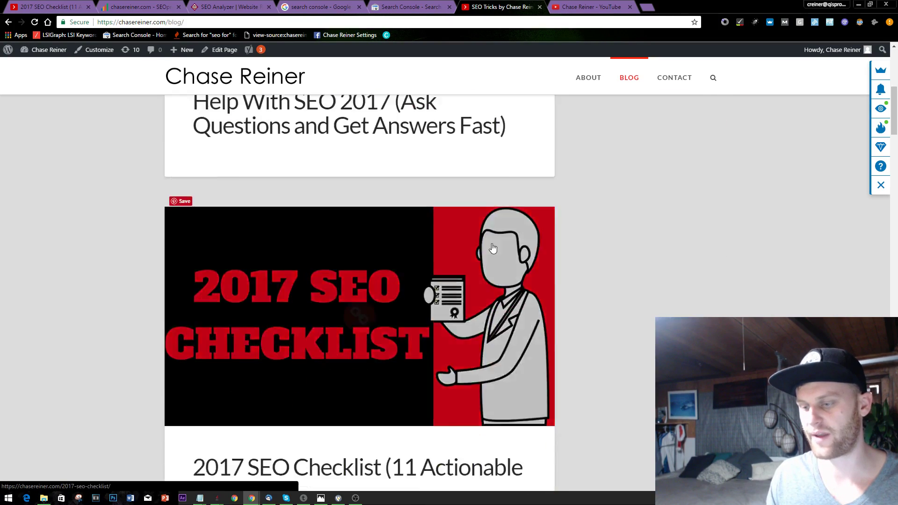
pyautogui.scroll(-3, 484, 252)
pyautogui.scroll(7, 463, 337)
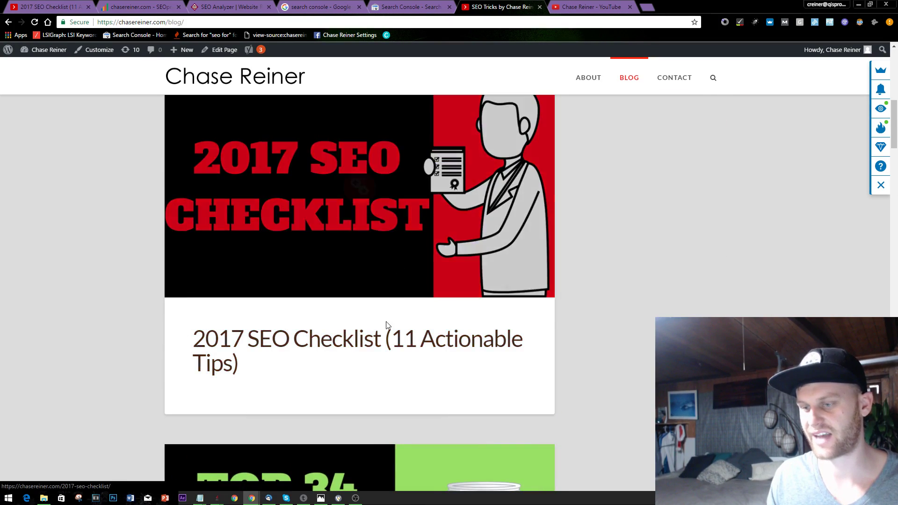
pyautogui.scroll(1, 440, 424)
pyautogui.scroll(2, 421, 364)
pyautogui.scroll(-3, 467, 337)
pyautogui.scroll(5, 529, 357)
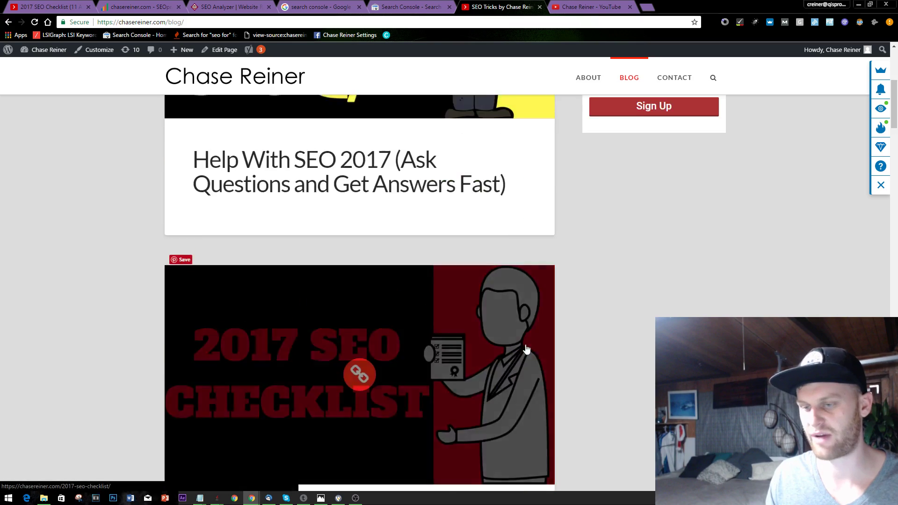
pyautogui.scroll(-10, 468, 327)
pyautogui.scroll(-9, 421, 299)
pyautogui.scroll(16, 423, 281)
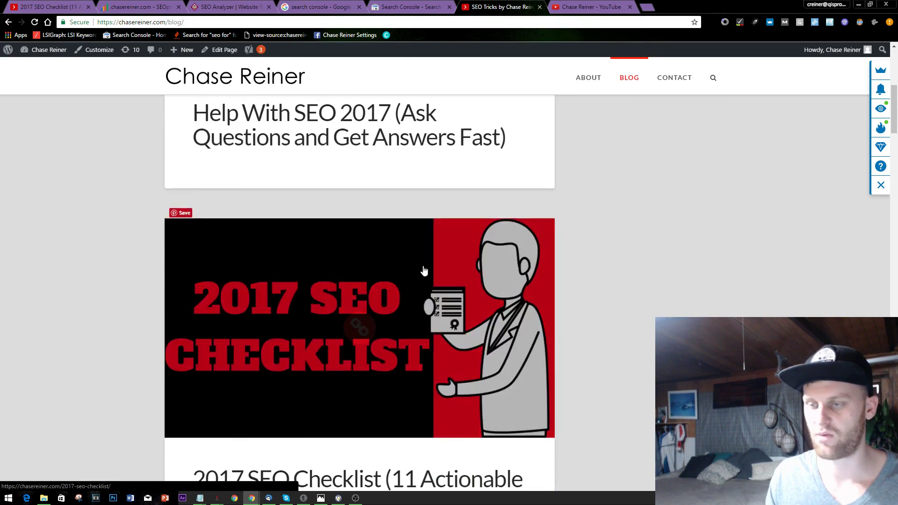
pyautogui.scroll(-2, 356, 346)
pyautogui.scroll(8, 374, 374)
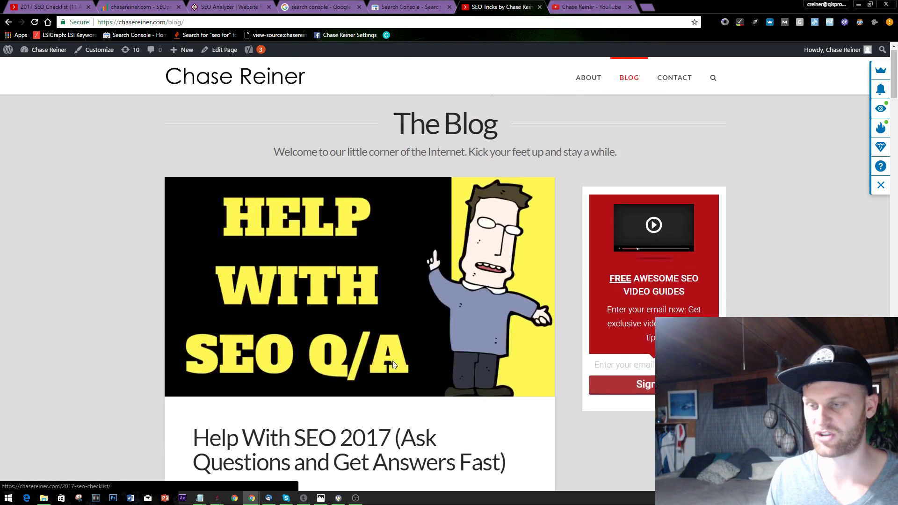
# Switch to the Notepad checklist, add the Blog bullet "* Pull short description instead of same title tag", and close the section with a dashed separator line
pyautogui.hotkey('alt', 'Tab')
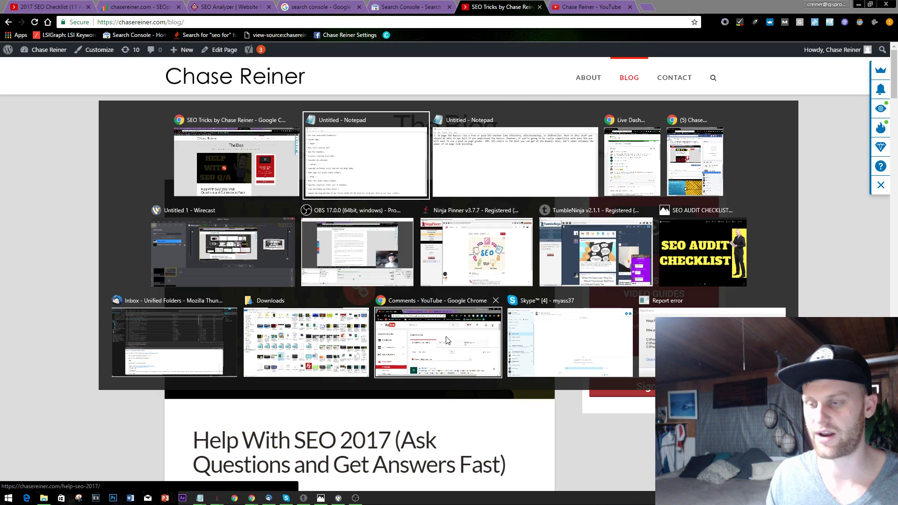
pyautogui.scroll(-1, 306, 407)
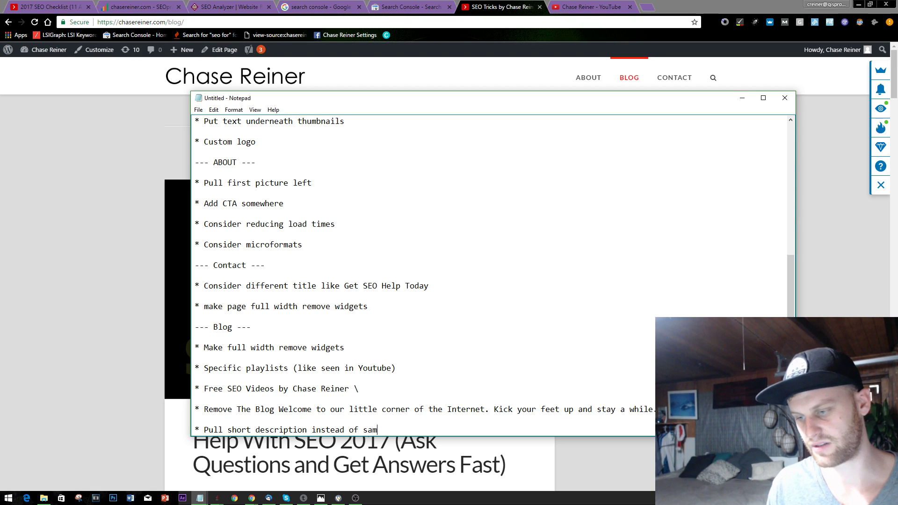
pyautogui.press('Return')
pyautogui.press('Return')
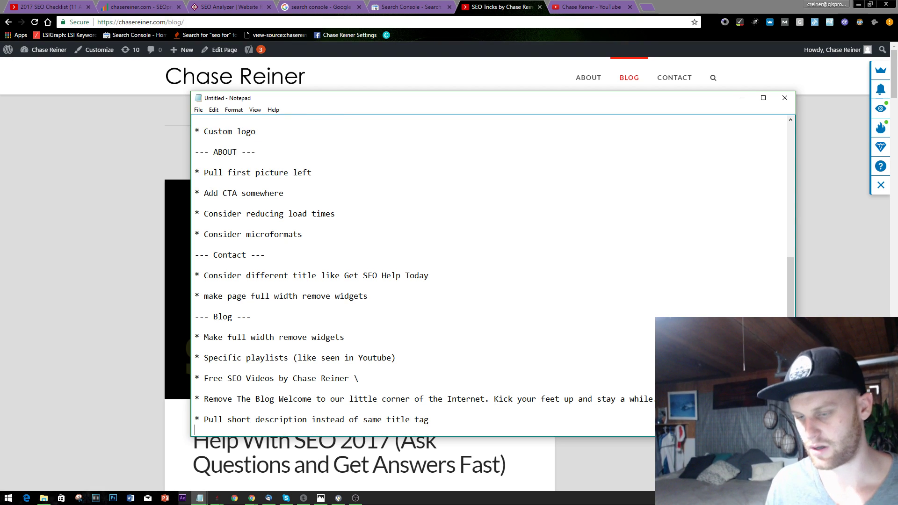
pyautogui.write('--------------')
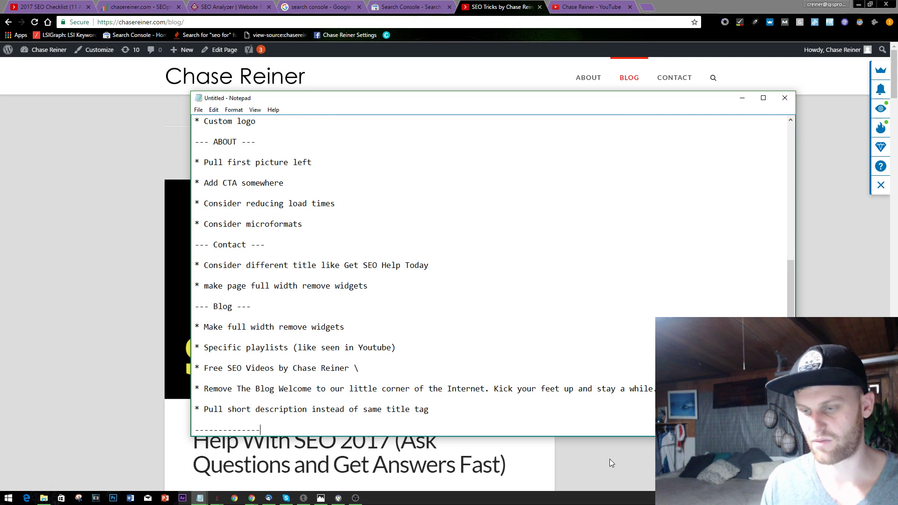
pyautogui.press('Return')
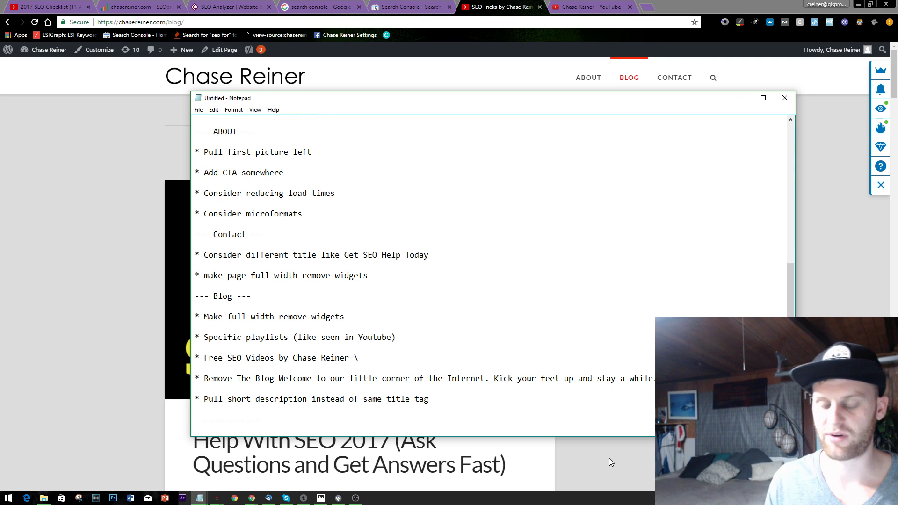
pyautogui.press('Return')
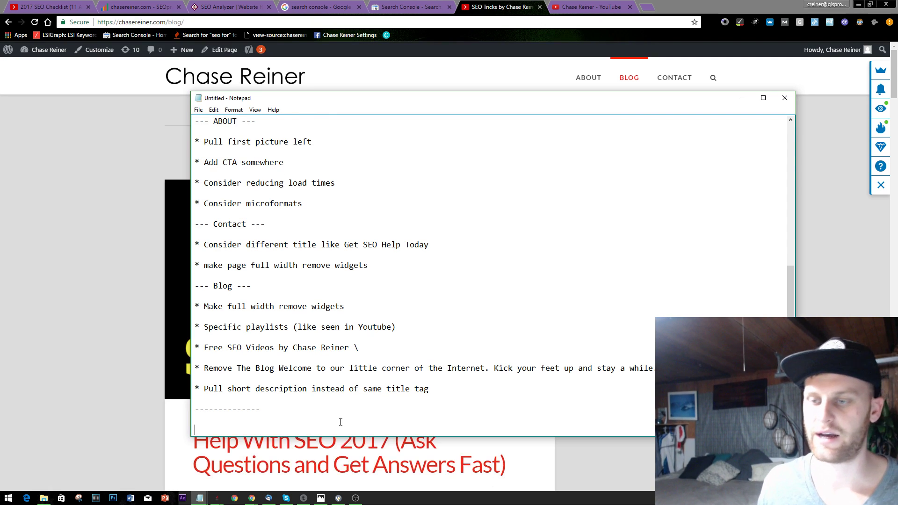
# Return to the browser, look over the YouTube channel's playlists and live stream thumbnails, and open the channel's notifications
pyautogui.click(519, 6)
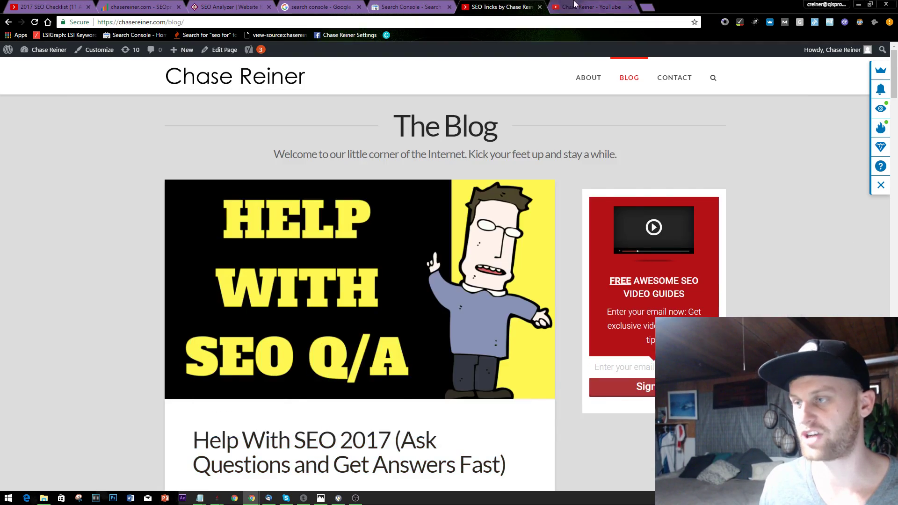
pyautogui.click(591, 6)
pyautogui.scroll(-10, 754, 232)
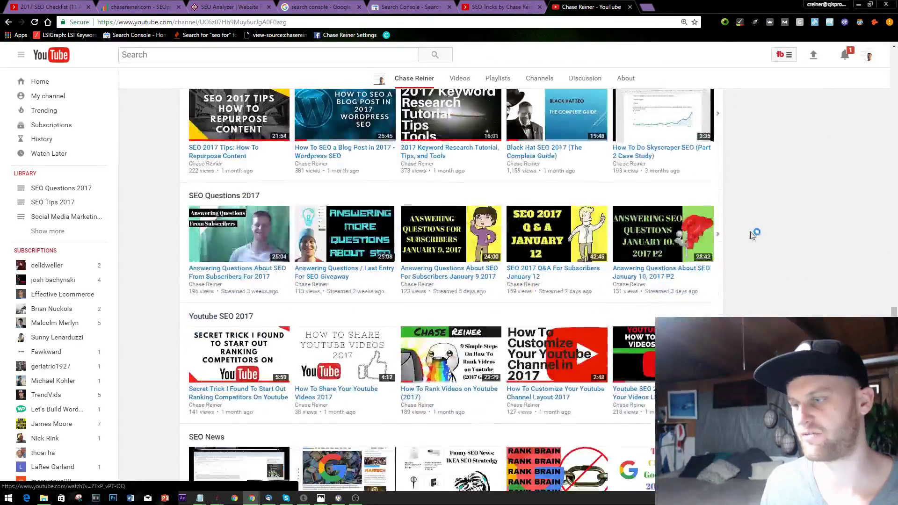
pyautogui.scroll(9, 754, 232)
pyautogui.click(848, 58)
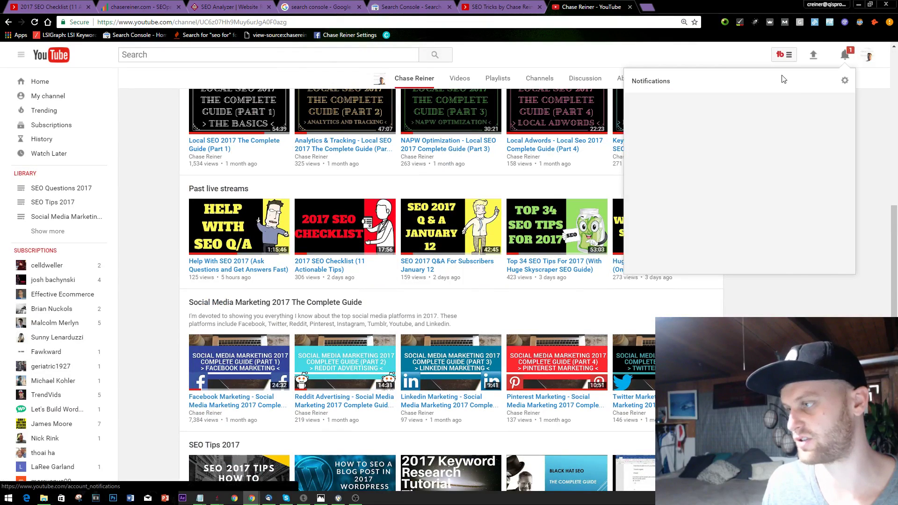
# Go back to the website's Blog page and try out the site search overlay, closing it without searching
pyautogui.click(494, 6)
pyautogui.scroll(-5, 805, 307)
pyautogui.scroll(5, 806, 307)
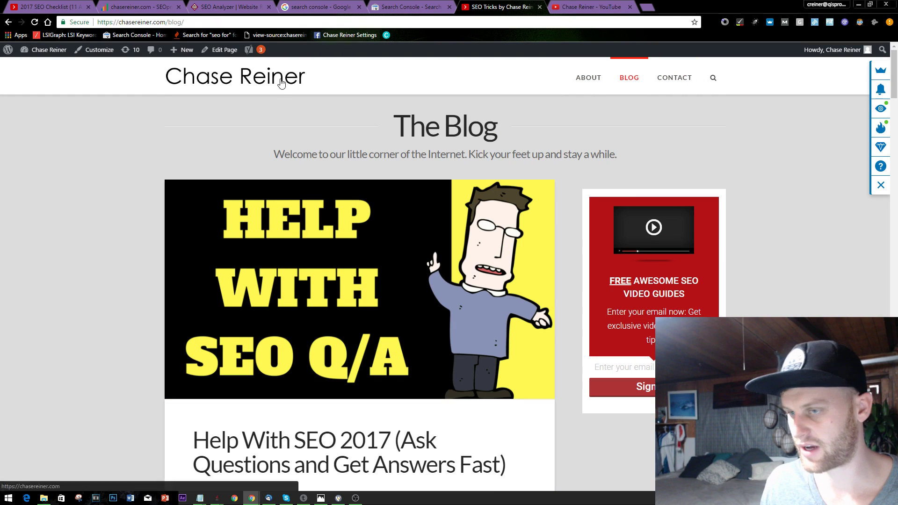
pyautogui.click(712, 77)
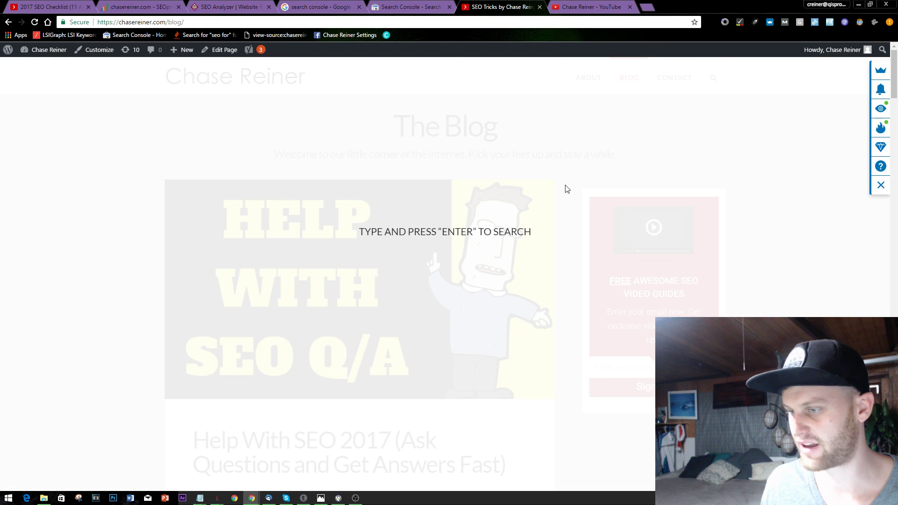
pyautogui.write('DSA')
pyautogui.press('BackSpace')
pyautogui.press('Escape')
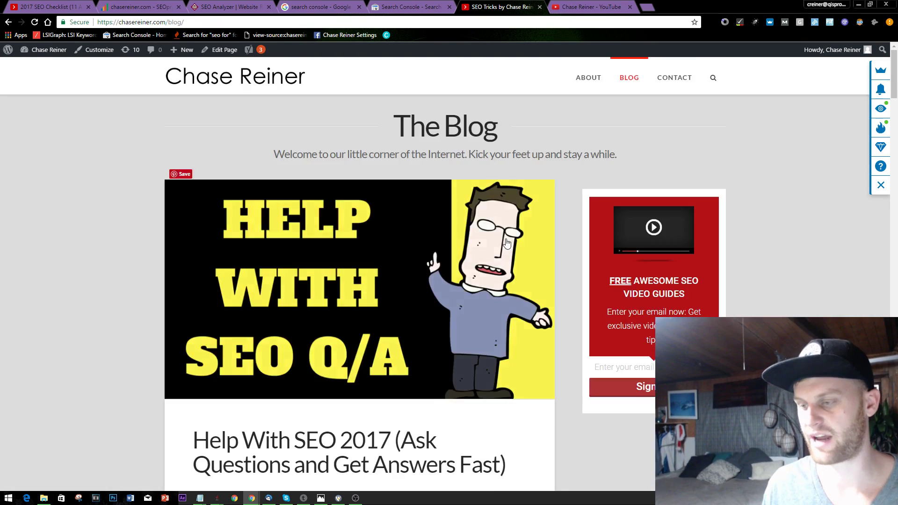
pyautogui.click(713, 78)
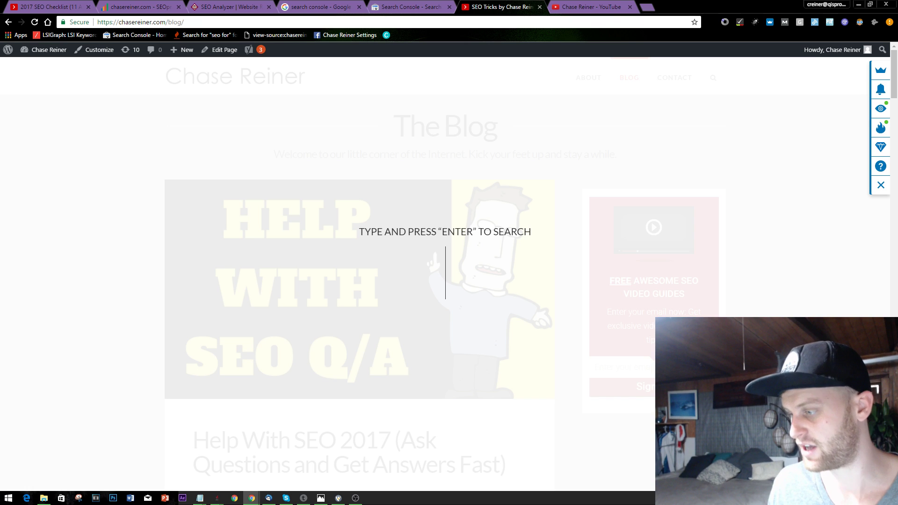
pyautogui.press('Escape')
# Visit the website's home page and open the post "Help With SEO 2017 (Ask Questions and Get Answers Fast)" from the Blog
pyautogui.moveTo(183, 50)
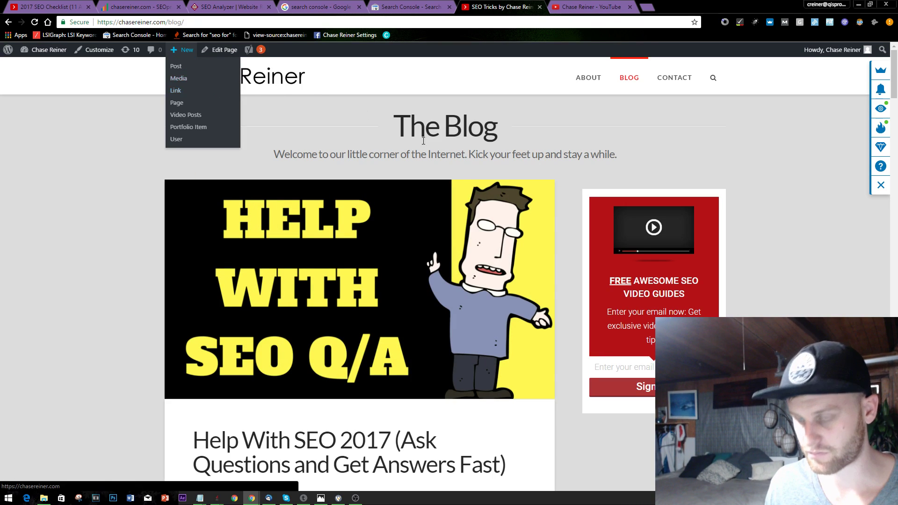
pyautogui.moveTo(795, 146); pyautogui.dragTo(748, 124)
pyautogui.click(403, 100)
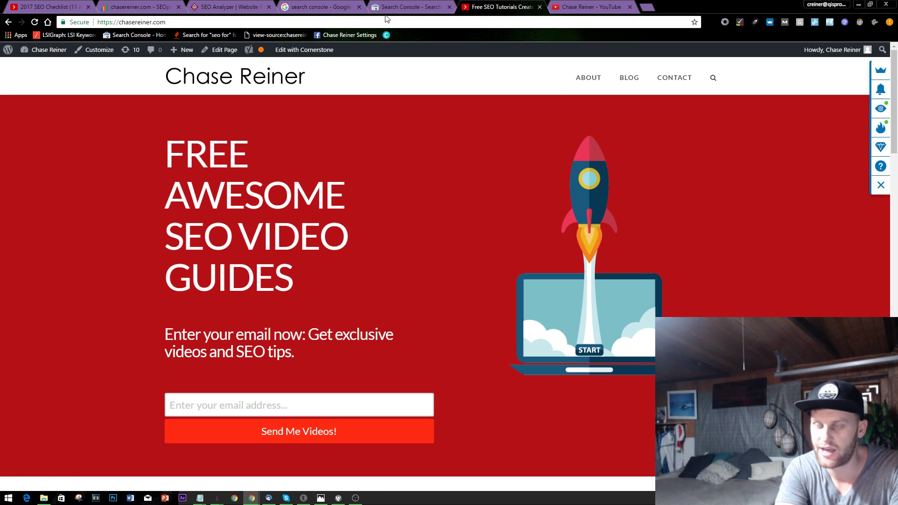
pyautogui.click(383, 20)
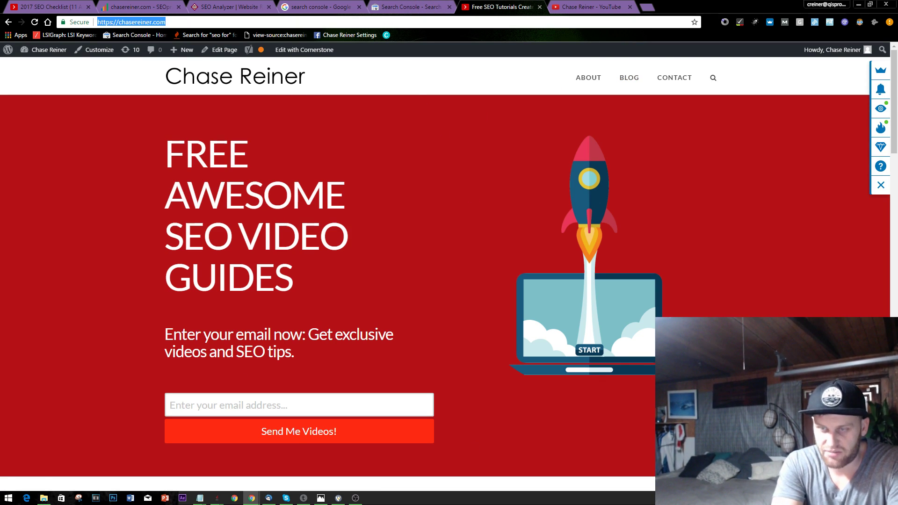
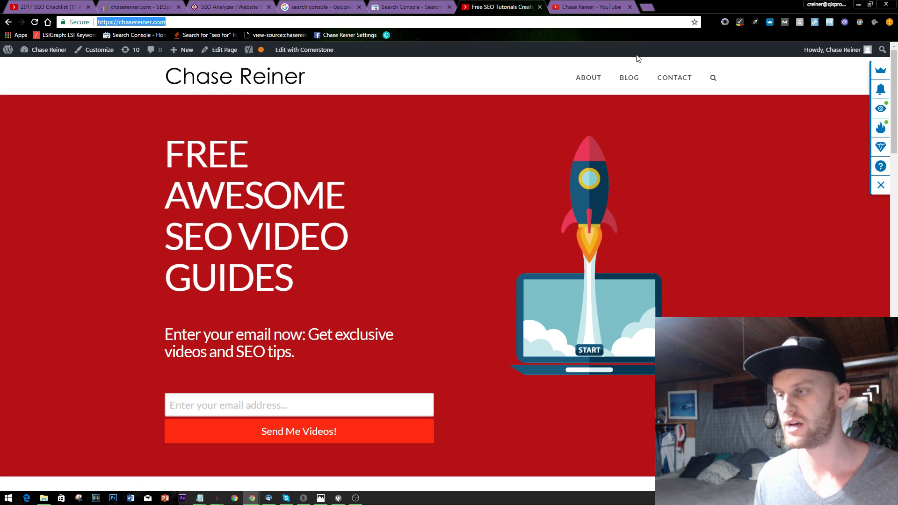
pyautogui.click(638, 74)
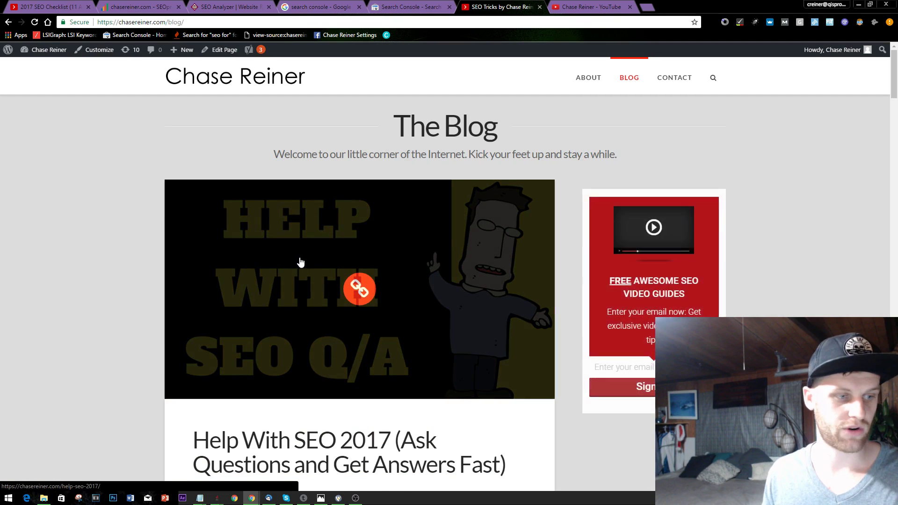
pyautogui.click(395, 294)
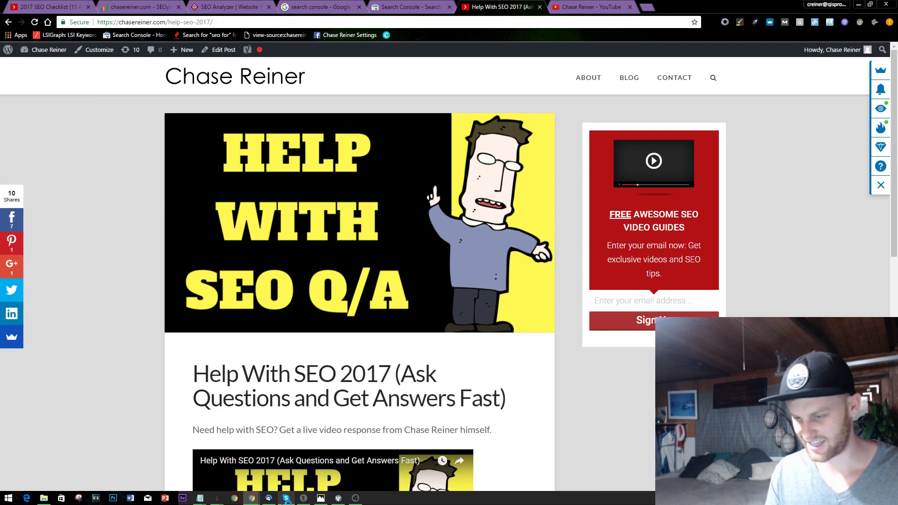
# Switch to Thunderbird, read the newest contact form reply about a logo, and open its PDF attachment in Adobe Acrobat Reader DC
pyautogui.click(269, 498)
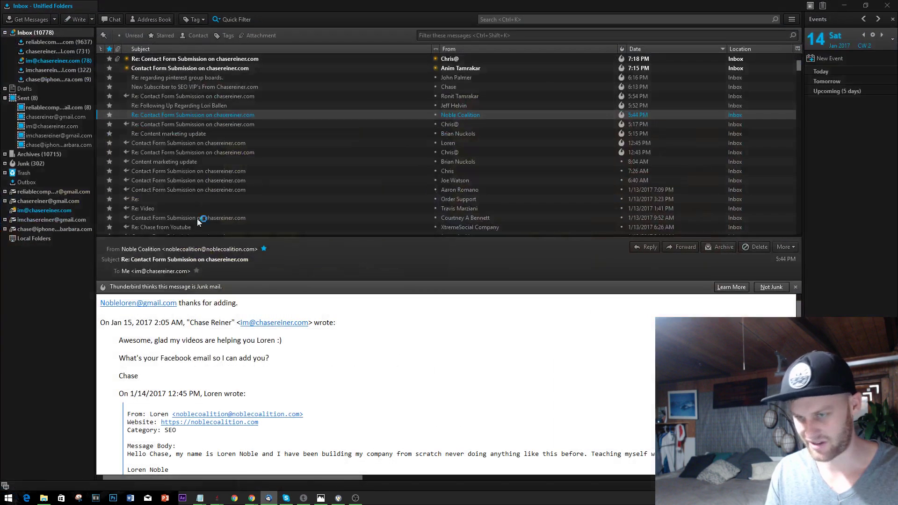
pyautogui.click(205, 59)
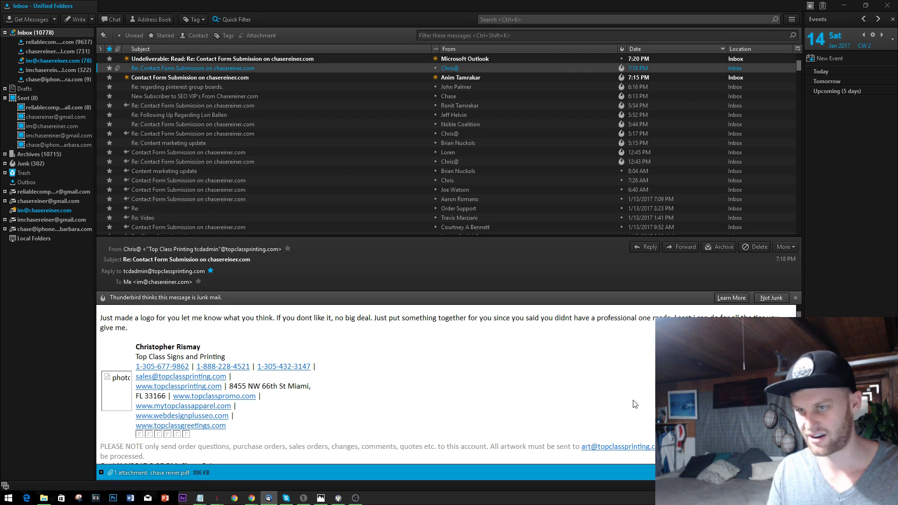
pyautogui.scroll(-5, 369, 357)
pyautogui.scroll(5, 282, 389)
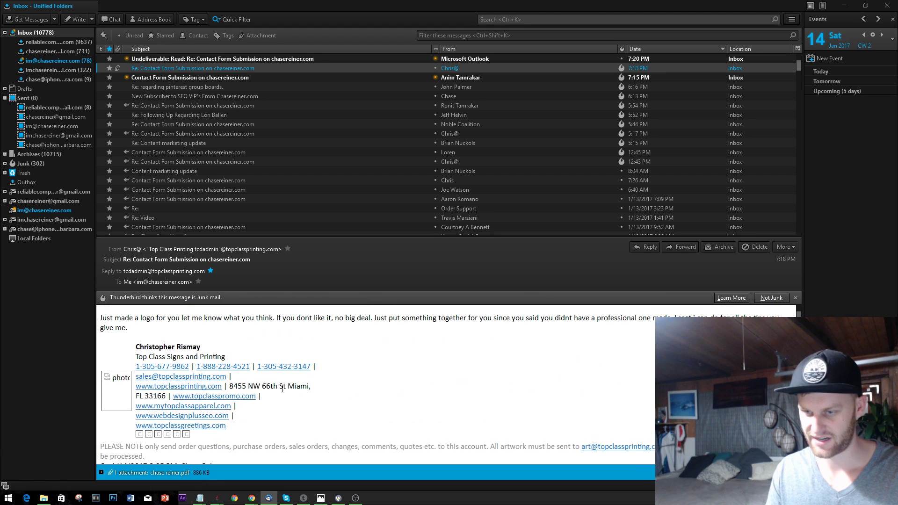
pyautogui.click(170, 474)
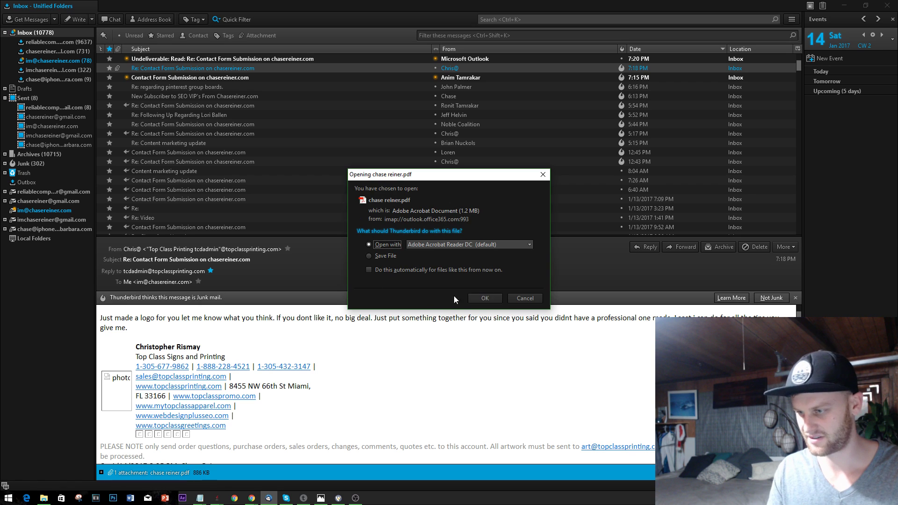
pyautogui.click(484, 298)
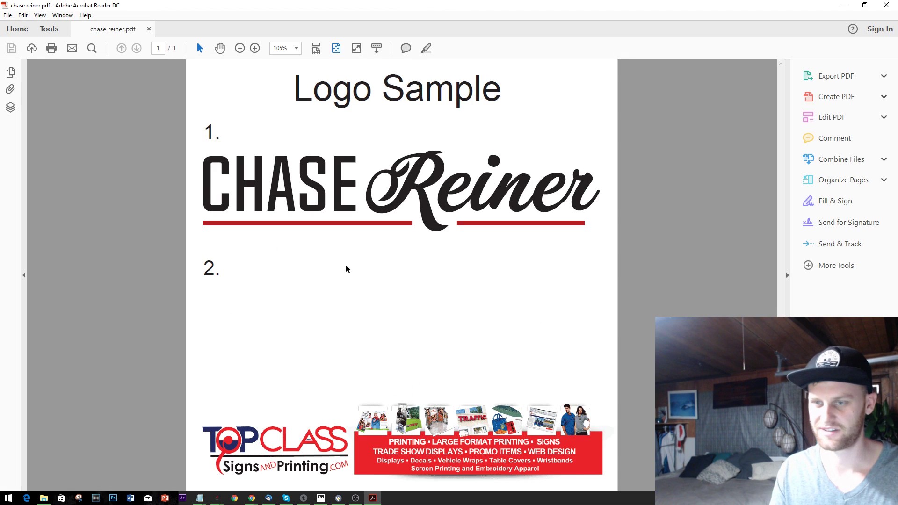
# Examine the first logo sample in the PDF and show the Export PDF conversion options
pyautogui.click(401, 202)
pyautogui.click(481, 265)
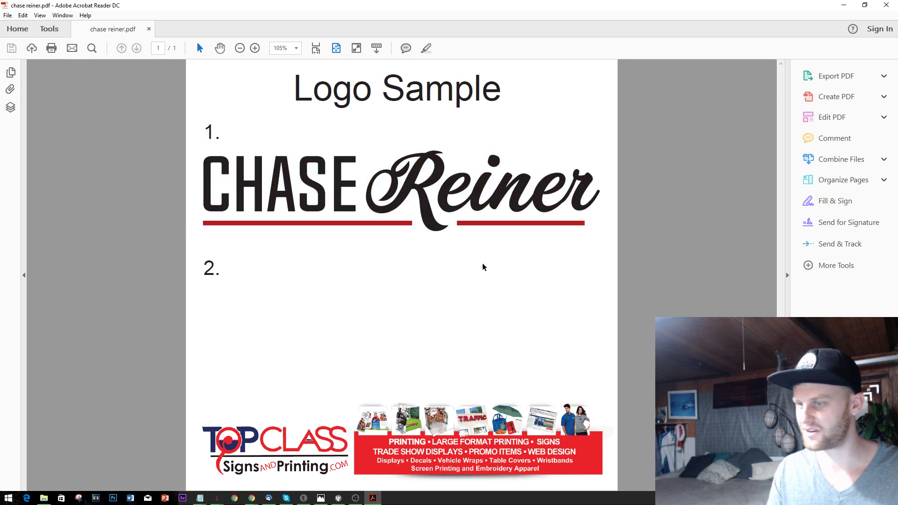
pyautogui.click(645, 108)
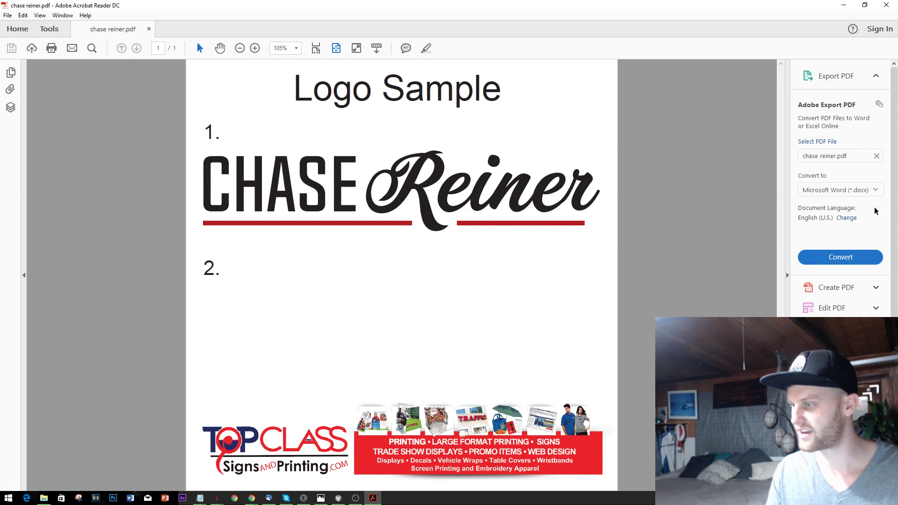
pyautogui.scroll(-1, 876, 211)
pyautogui.scroll(1, 876, 211)
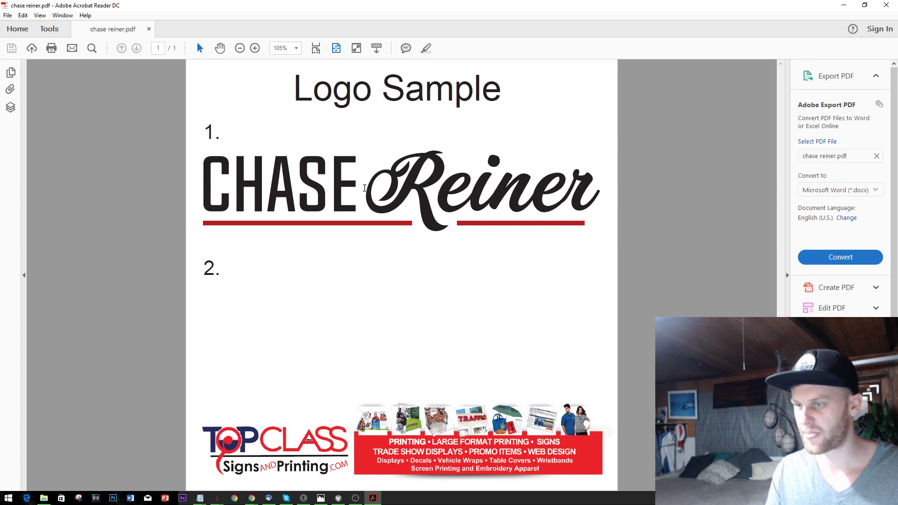
# Examine the first logo sample, highlighting its script lettering, the whole logo and all page content, and clear the selection
pyautogui.moveTo(358, 189); pyautogui.dragTo(557, 205)
pyautogui.click(555, 205)
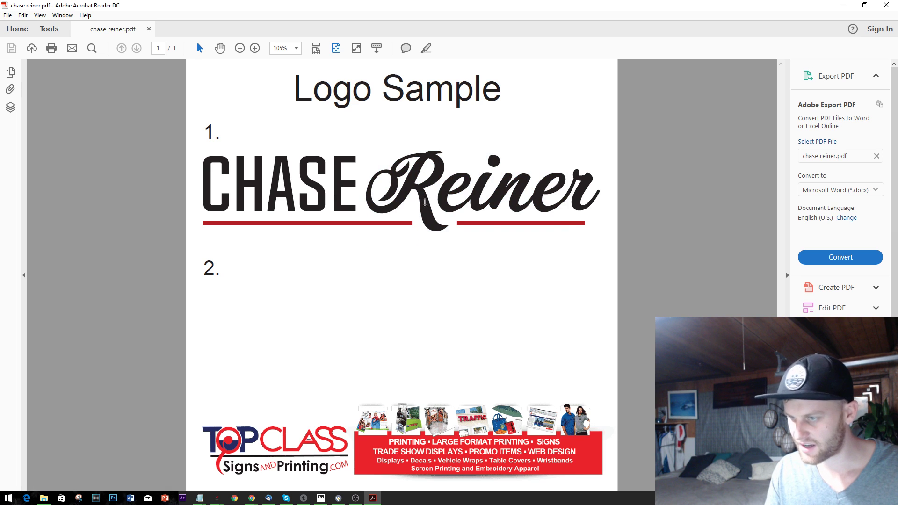
pyautogui.moveTo(439, 197); pyautogui.dragTo(570, 201)
pyautogui.click(573, 201)
pyautogui.click(366, 189)
pyautogui.click(531, 218)
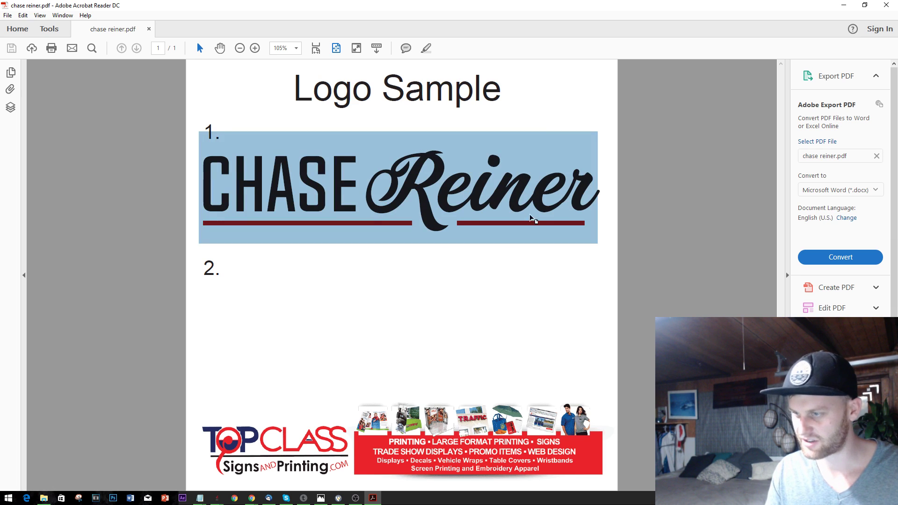
pyautogui.hotkey('ctrl', 'a')
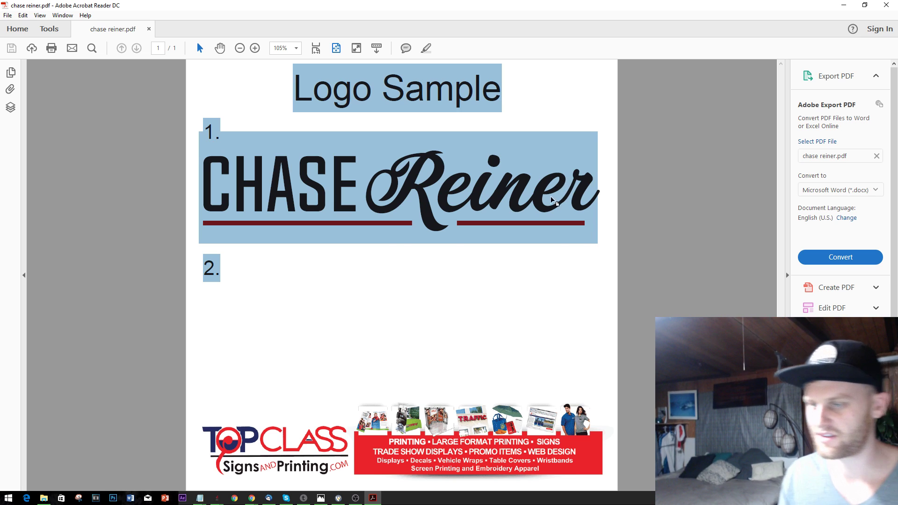
pyautogui.click(510, 124)
pyautogui.click(521, 174)
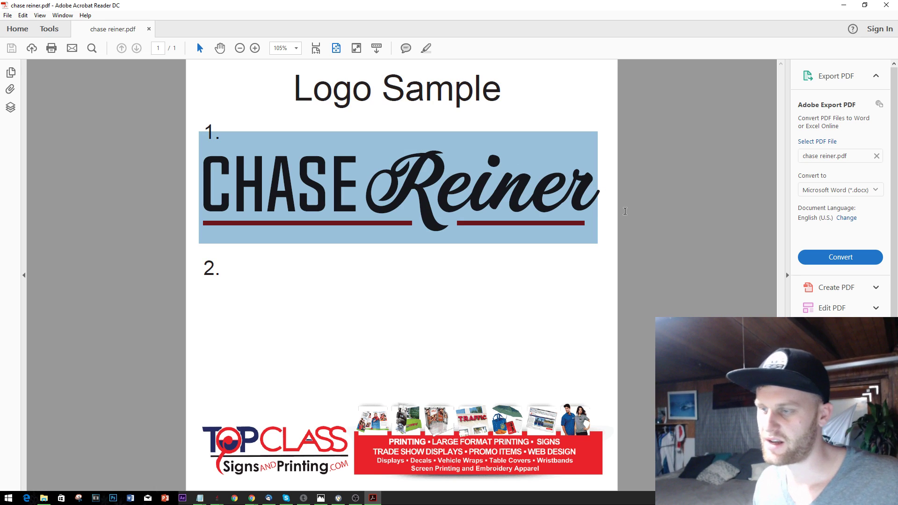
pyautogui.click(483, 292)
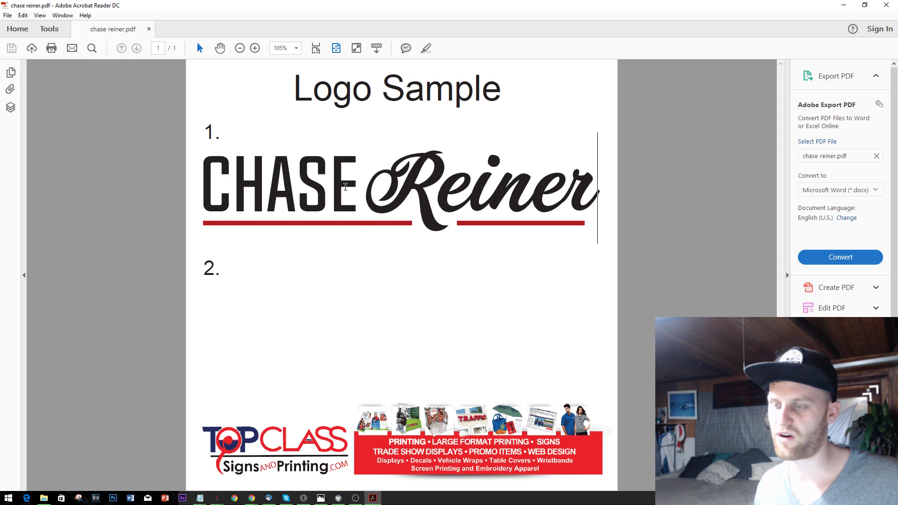
# Compare the logo's script lettering with its block-letter part by highlighting each, and clear the selection
pyautogui.moveTo(365, 189); pyautogui.dragTo(620, 194)
pyautogui.click(619, 195)
pyautogui.click(373, 188)
pyautogui.click(398, 300)
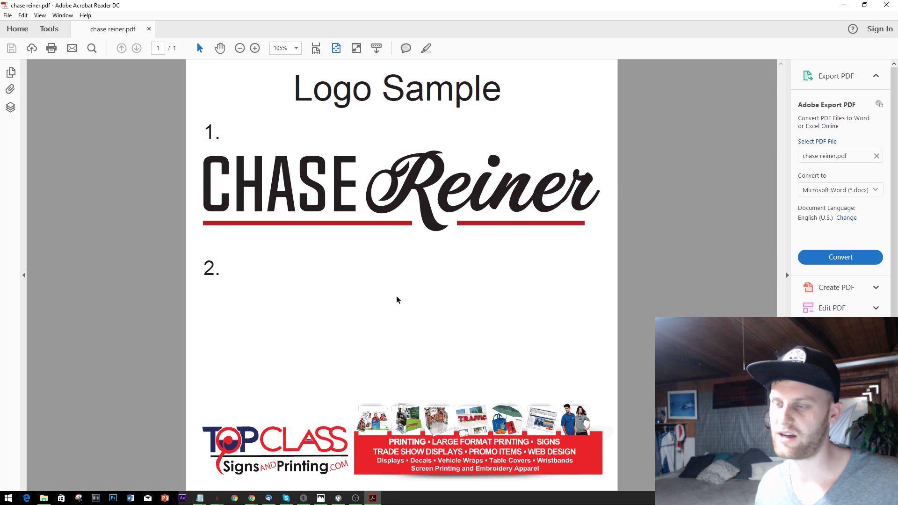
pyautogui.moveTo(362, 180); pyautogui.dragTo(533, 181)
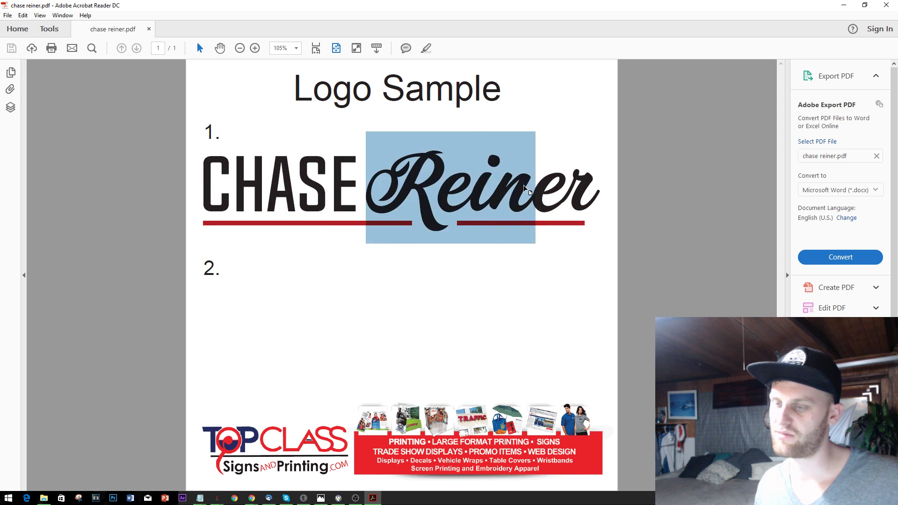
pyautogui.click(533, 181)
pyautogui.moveTo(246, 178); pyautogui.dragTo(199, 181)
pyautogui.click(236, 185)
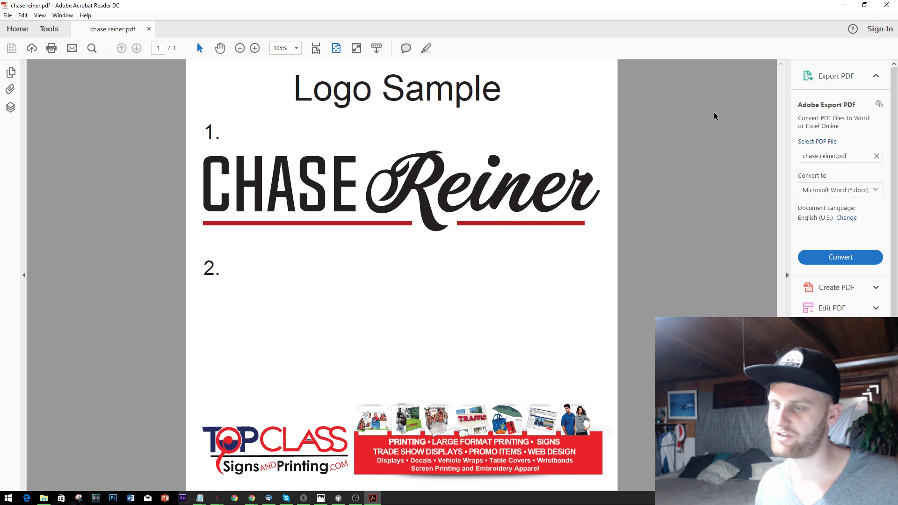
# Minimize the PDF reader and Thunderbird to return to Chrome, and look over the upper part of the "Help With SEO 2017" post
pyautogui.click(842, 5)
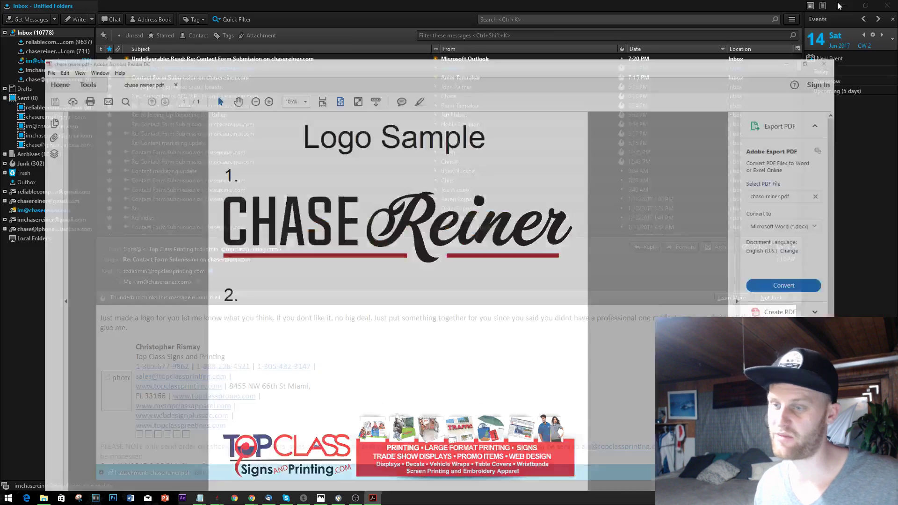
pyautogui.click(245, 78)
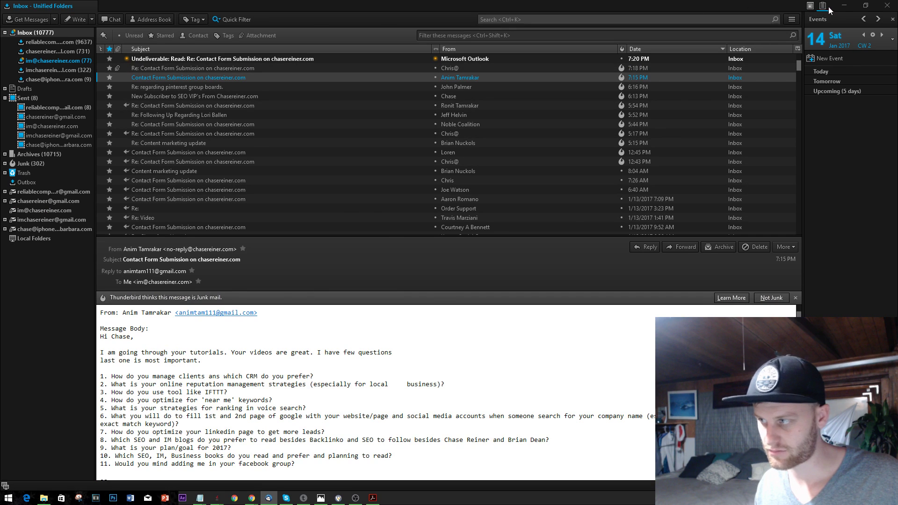
pyautogui.click(844, 5)
pyautogui.scroll(-4, 265, 183)
pyautogui.scroll(4, 506, 244)
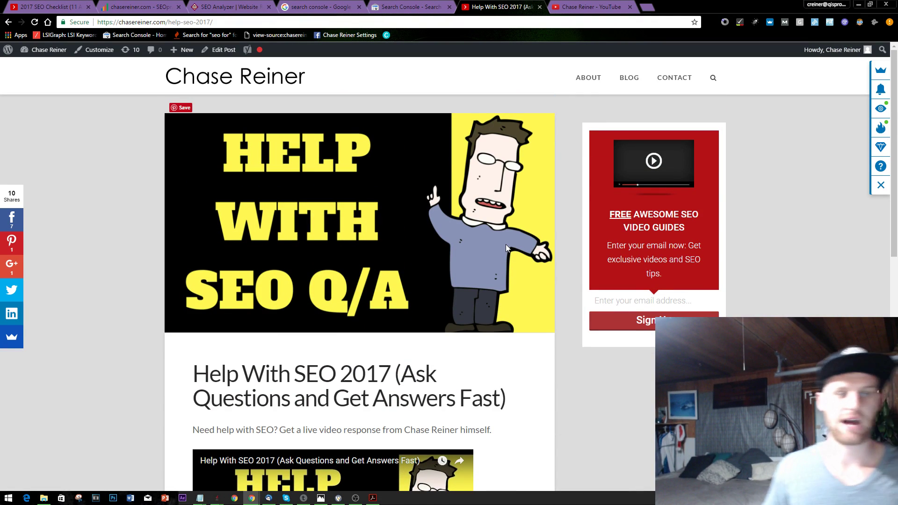
pyautogui.scroll(-2, 506, 244)
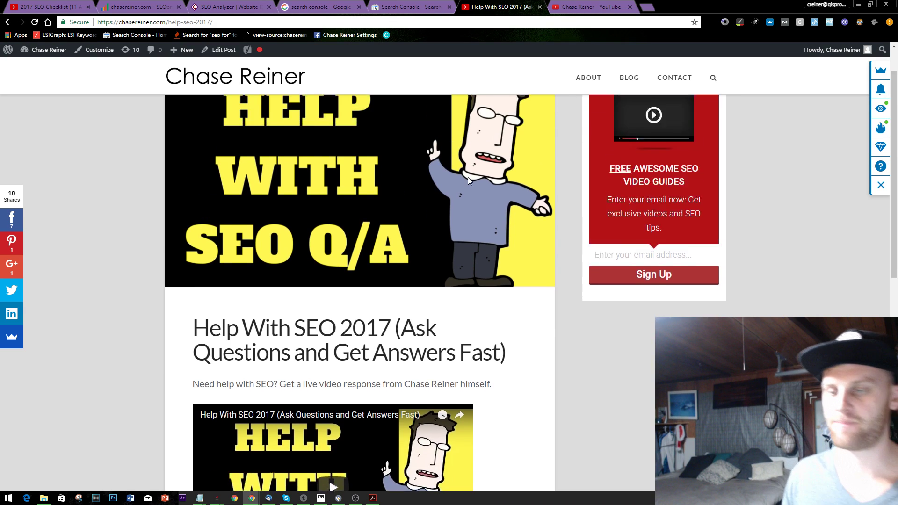
pyautogui.scroll(2, 468, 177)
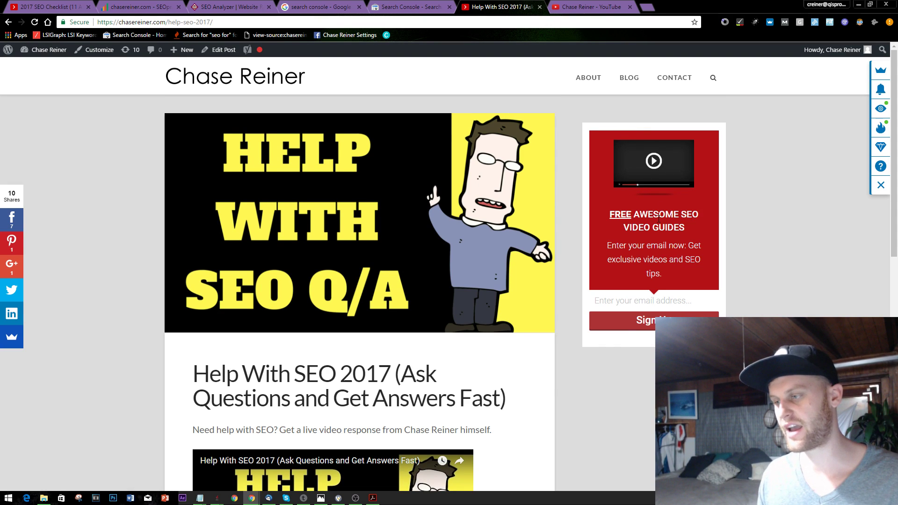
# Switch to the Notepad checklist and add the heading "SITE WIDE CONTENT MARKETING" below the dashed line, followed by blank lines
pyautogui.hotkey('alt', 'Tab')
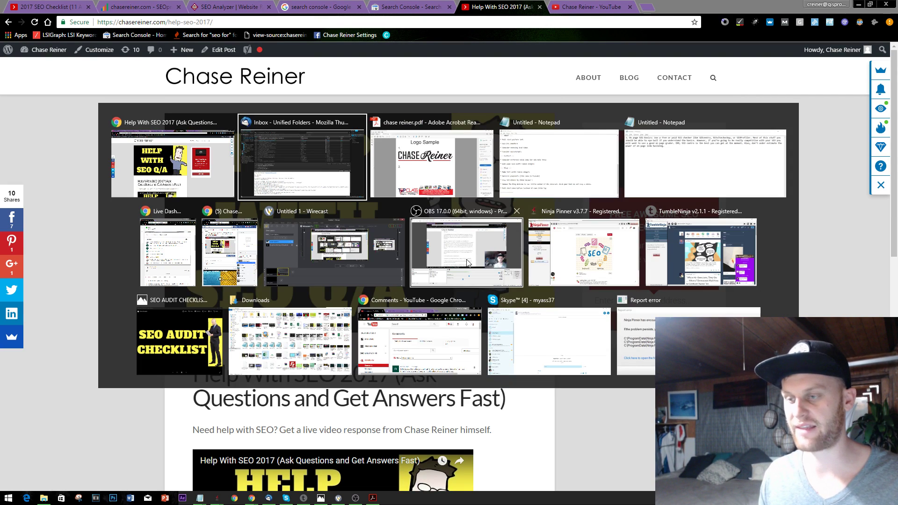
pyautogui.hotkey('alt', 'Tab')
pyautogui.hotkey('alt', 'Tab')
pyautogui.hotkey('alt', 'Tab')
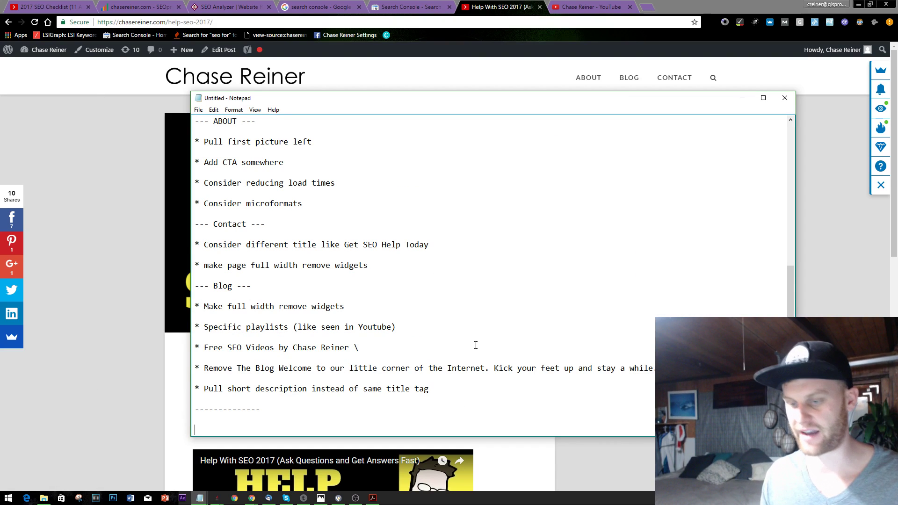
pyautogui.scroll(-1, 552, 271)
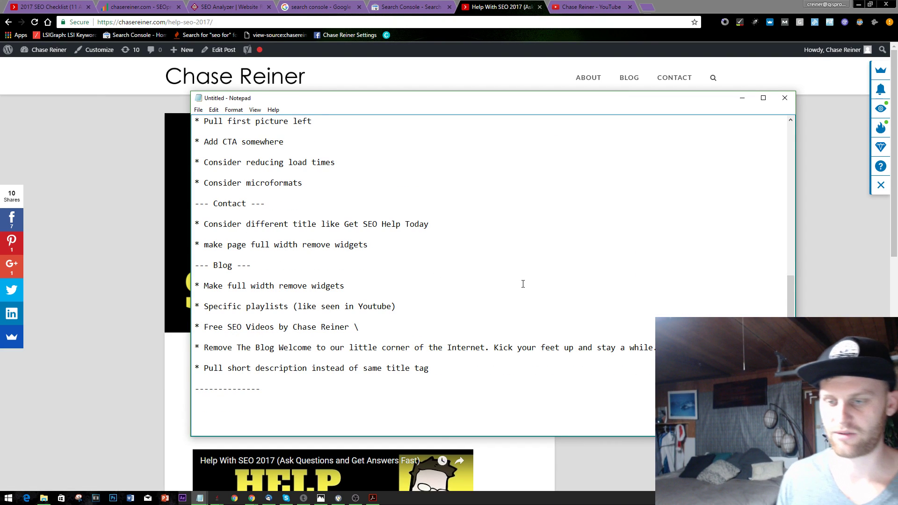
pyautogui.write('SITE WI')
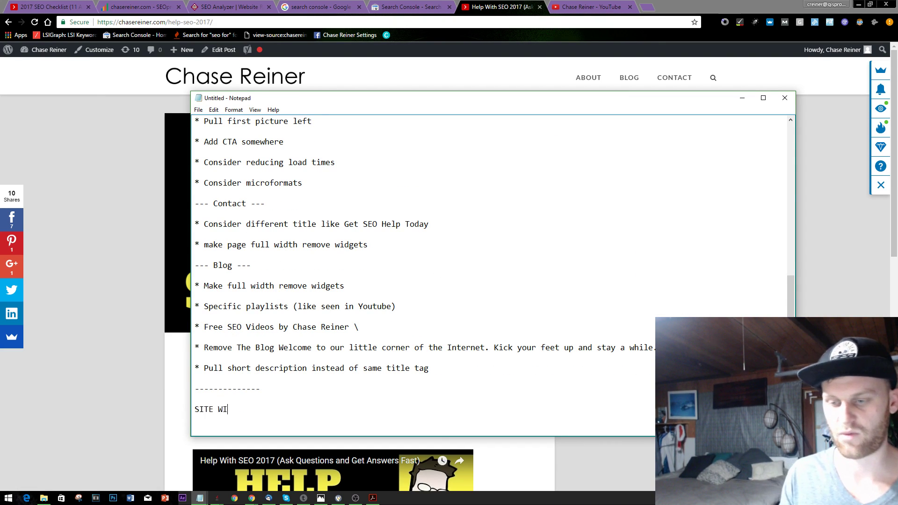
pyautogui.write('DE CONTE')
pyautogui.write('NT MARKE')
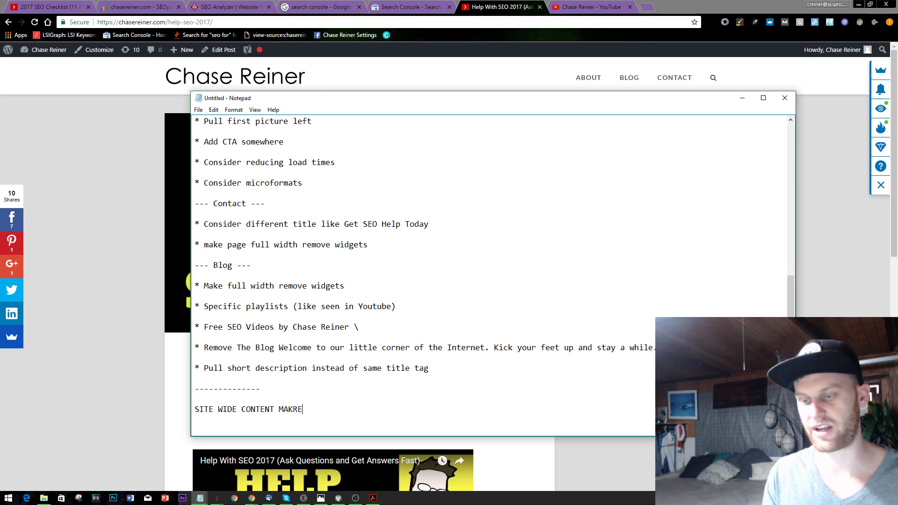
pyautogui.press('BackSpace')
pyautogui.press('BackSpace')
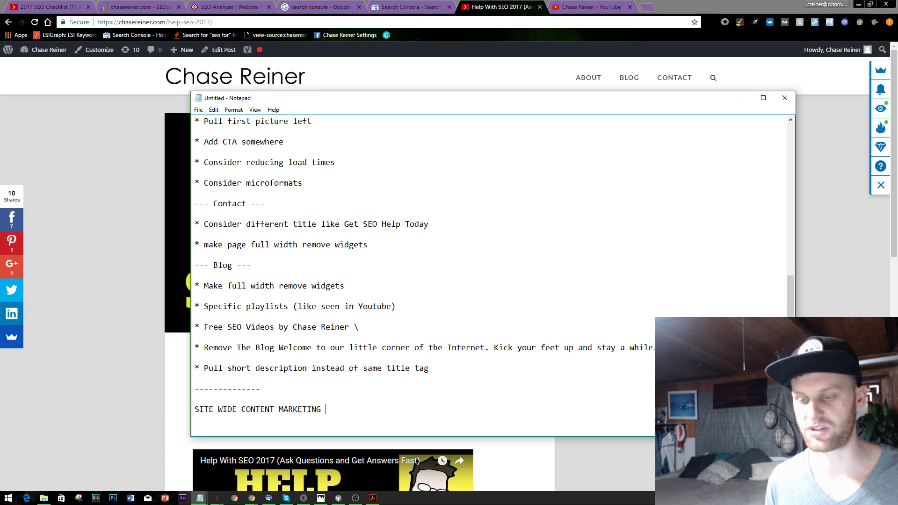
pyautogui.press('Return')
pyautogui.press('Return')
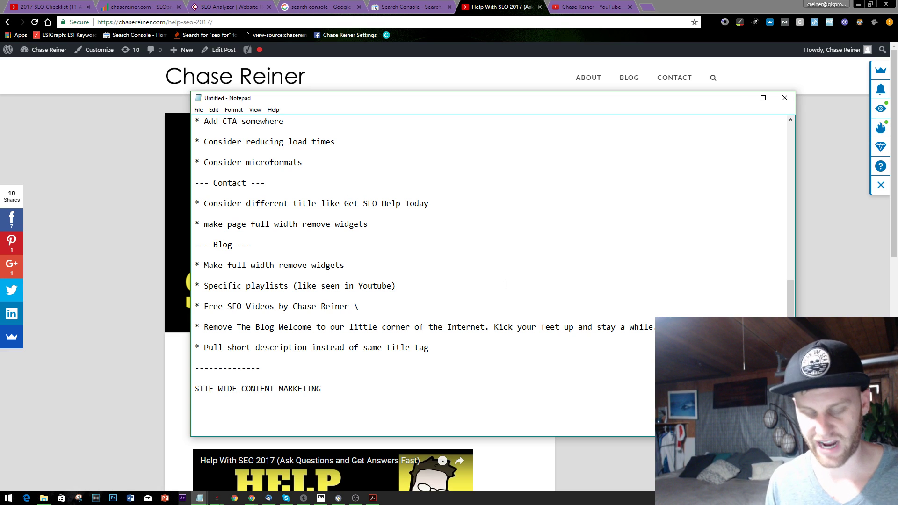
# Enclose the new heading in dashes as "---- SITE WIDE CONTENT MARKETING ---" and place the text cursor on the empty line below
pyautogui.write('----')
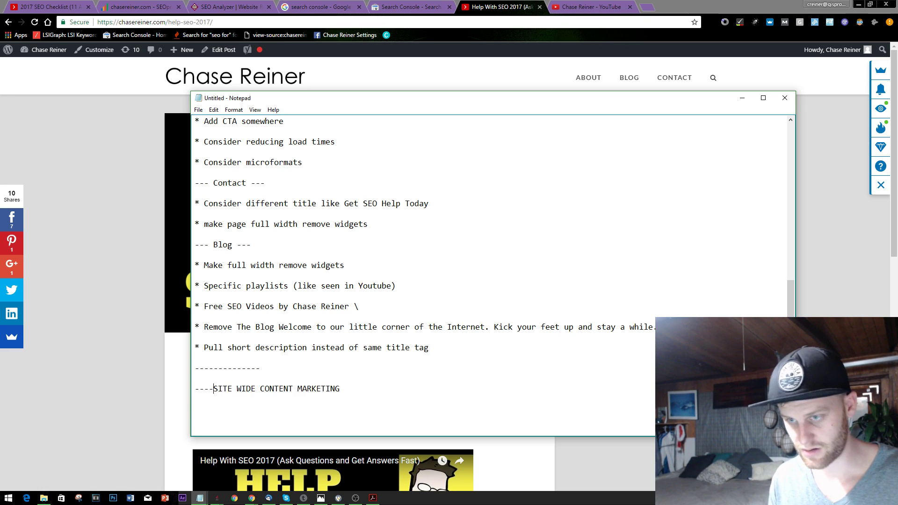
pyautogui.click(380, 388)
pyautogui.write('---')
pyautogui.click(378, 428)
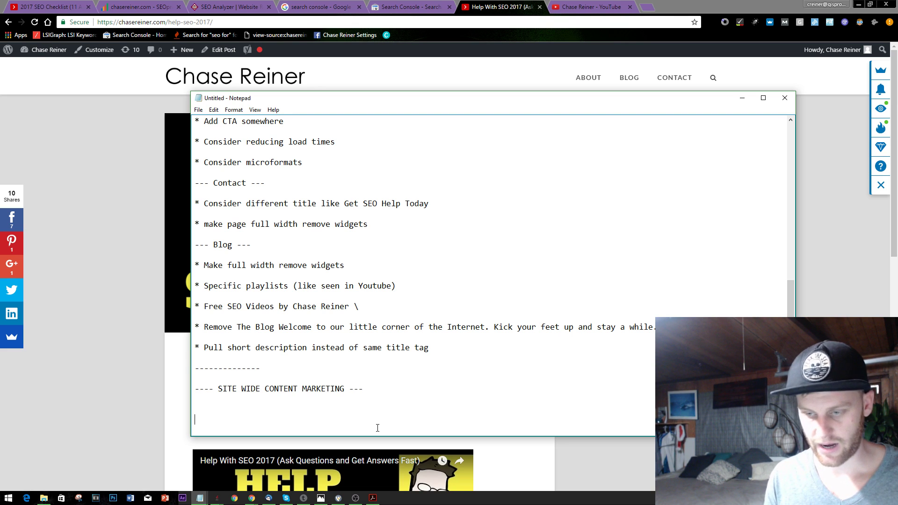
# Add the checklist item "* Sidebar could use image of me in play button" under the site-wide content marketing heading
pyautogui.write('* SD')
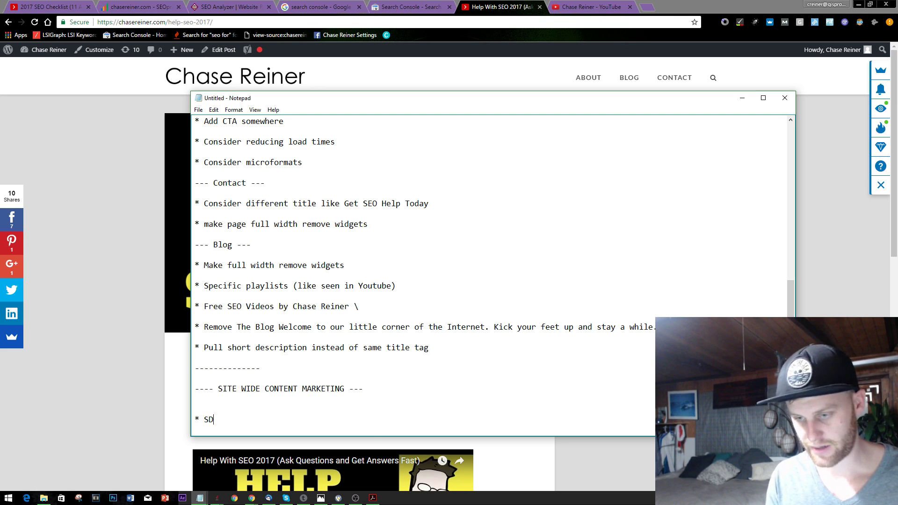
pyautogui.press('BackSpace')
pyautogui.write('idebar could ')
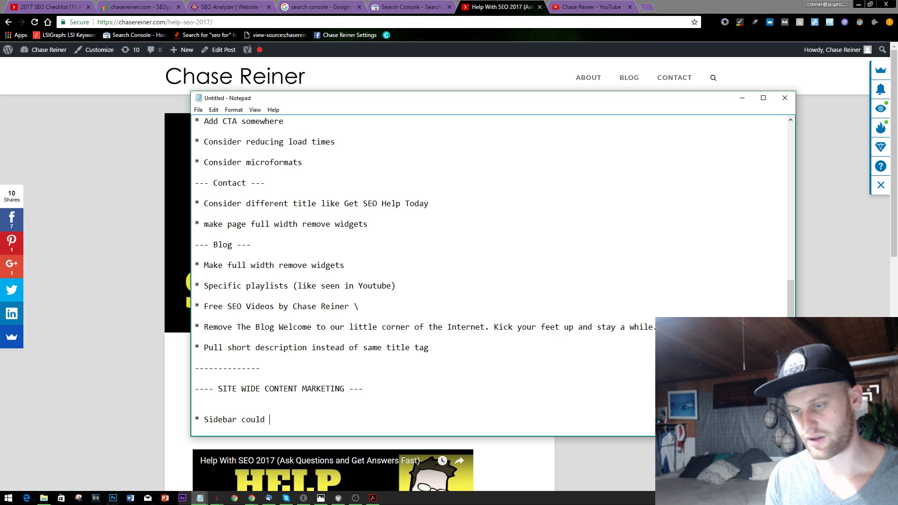
pyautogui.write('use image of me in p')
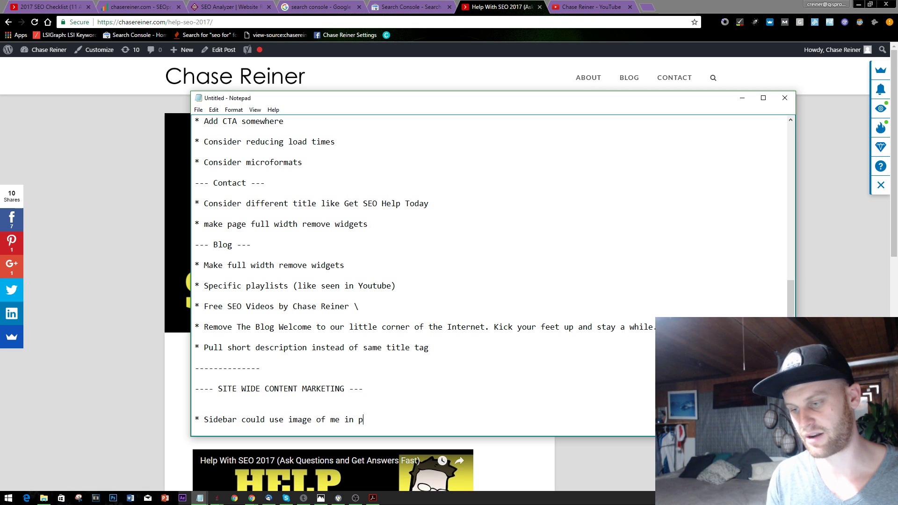
pyautogui.write('lay button')
pyautogui.press('Return')
pyautogui.write('*')
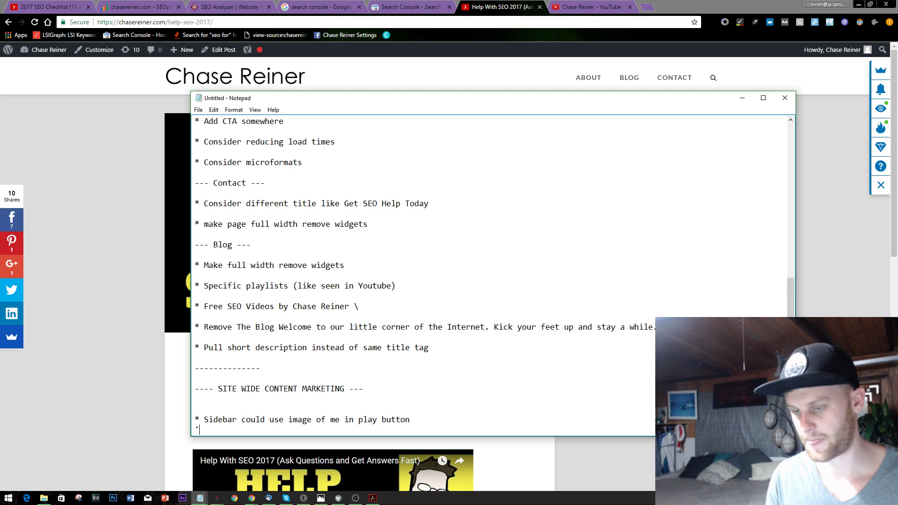
pyautogui.press('BackSpace')
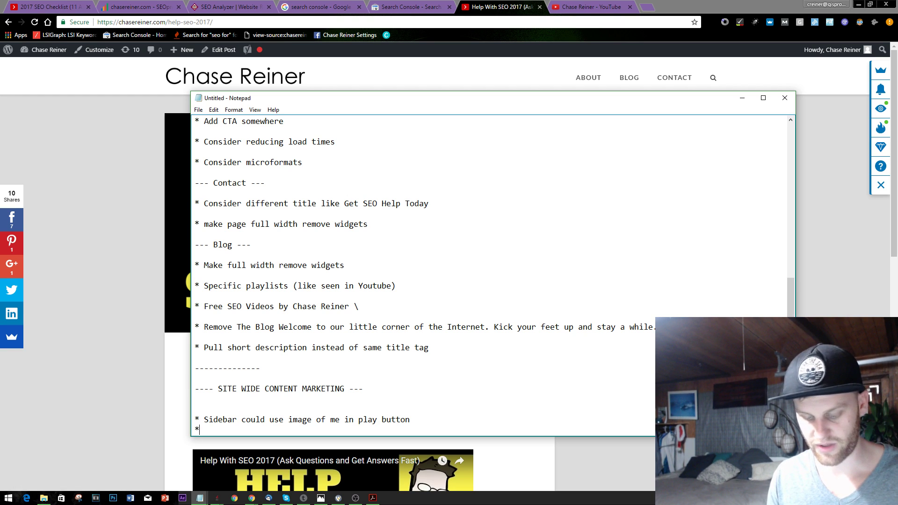
# Lower the system volume to 90, add a blank line after the checklist item, and bring the blog post back into view
pyautogui.press('XF86AudioRaiseVolume')
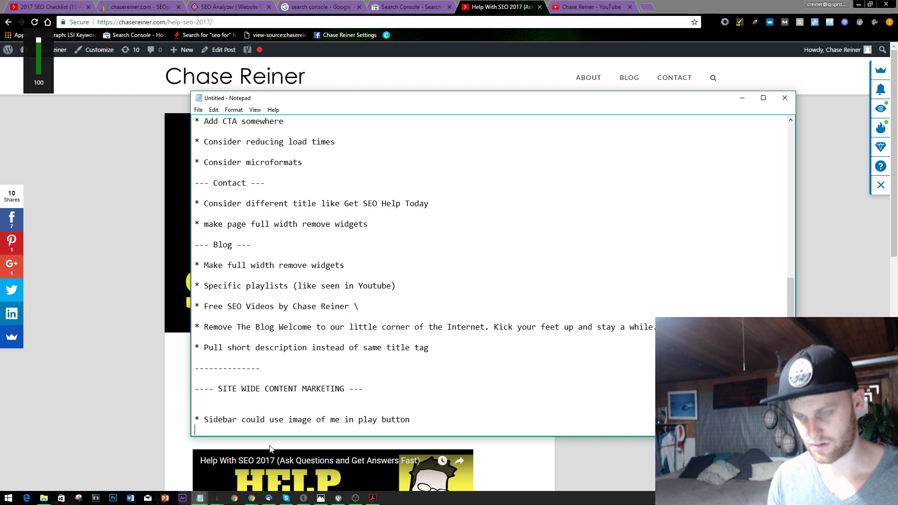
pyautogui.press('XF86AudioLowerVolume')
pyautogui.press('XF86AudioLowerVolume')
pyautogui.press('XF86AudioLowerVolume')
pyautogui.press('XF86AudioLowerVolume')
pyautogui.press('Return')
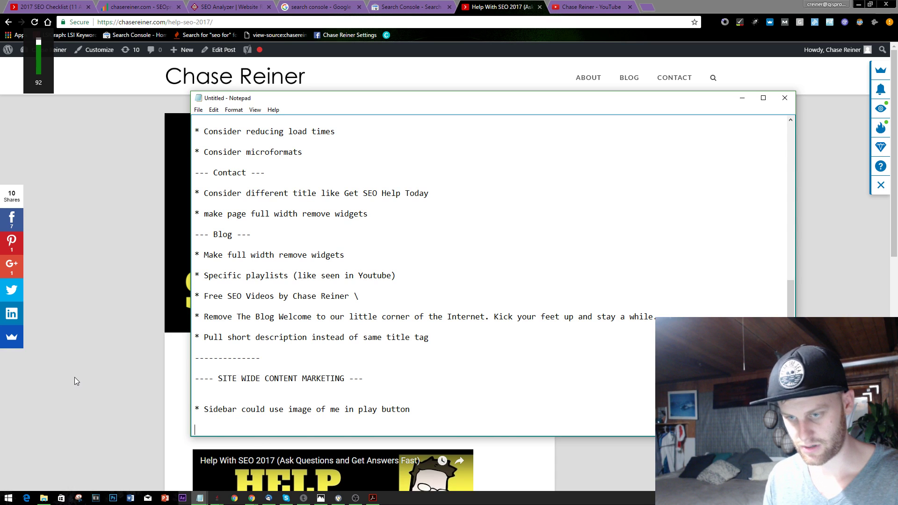
pyautogui.click(75, 377)
pyautogui.press('XF86AudioLowerVolume')
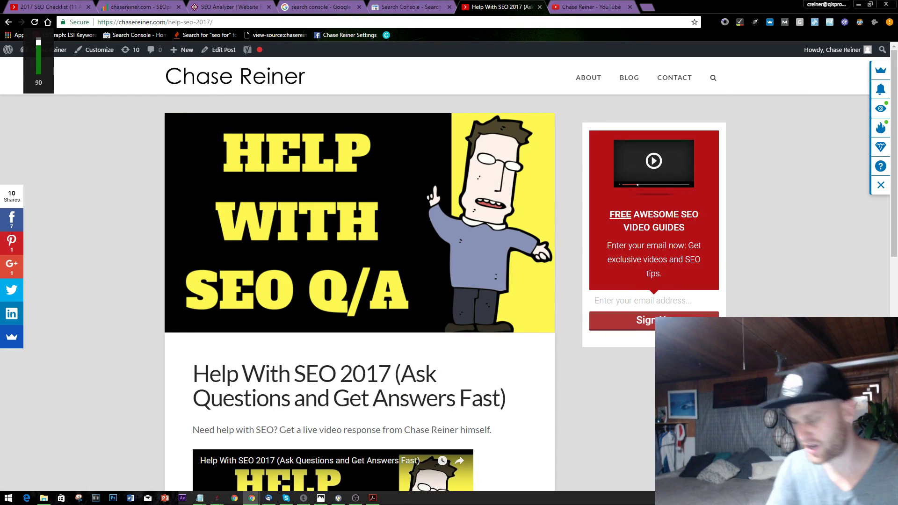
# Check further down the blog post and add the item "* Sidebar could use top videos" to the Notepad checklist
pyautogui.scroll(-2, 624, 280)
pyautogui.hotkey('alt', 'Tab')
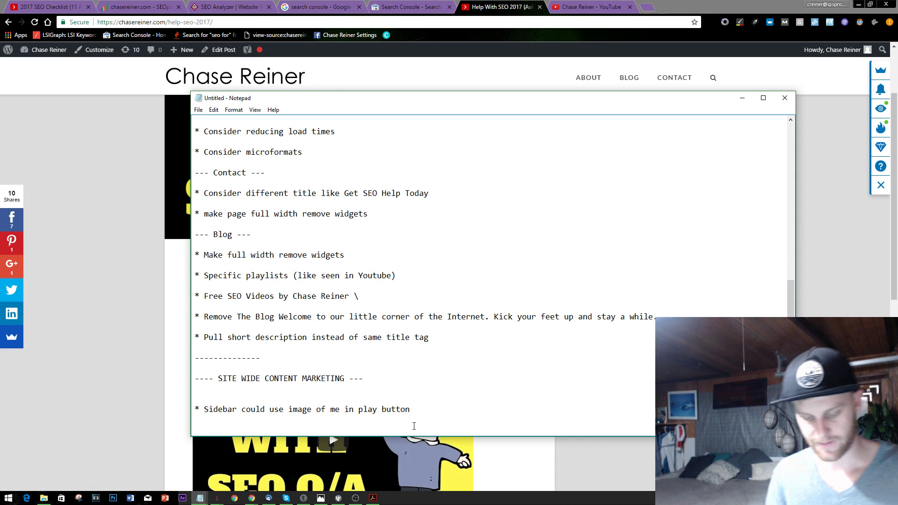
pyautogui.write('* Could us')
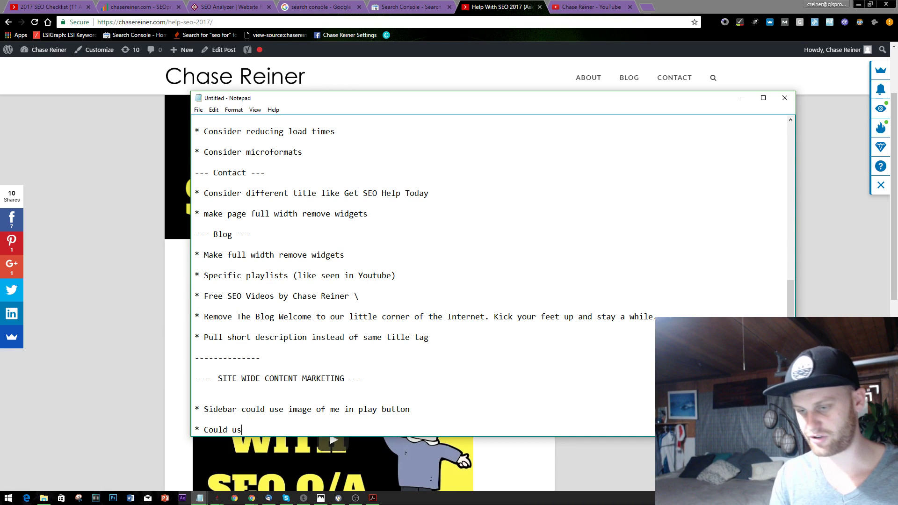
pyautogui.press('BackSpace')
pyautogui.press('BackSpace')
pyautogui.press('BackSpace')
pyautogui.press('BackSpace')
pyautogui.press('BackSpace')
pyautogui.press('BackSpace')
pyautogui.press('BackSpace')
pyautogui.press('BackSpace')
pyautogui.write('Side')
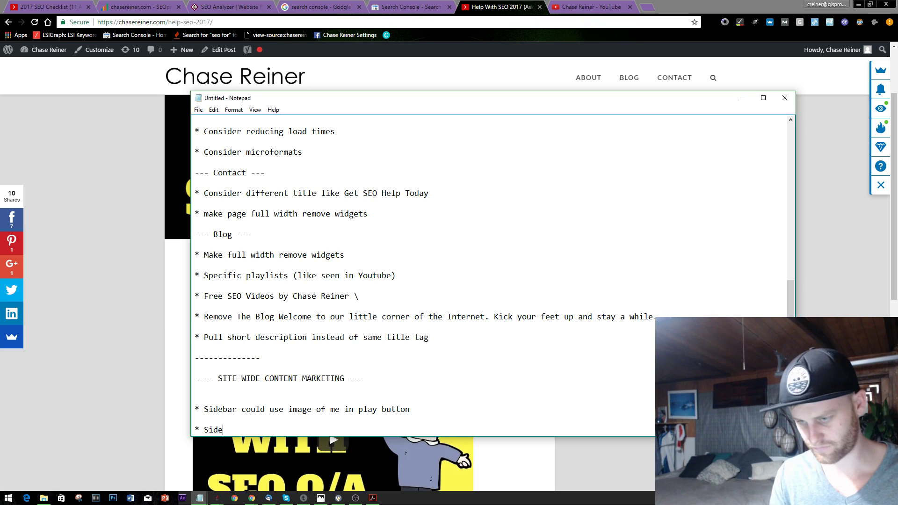
pyautogui.write('bar could use top')
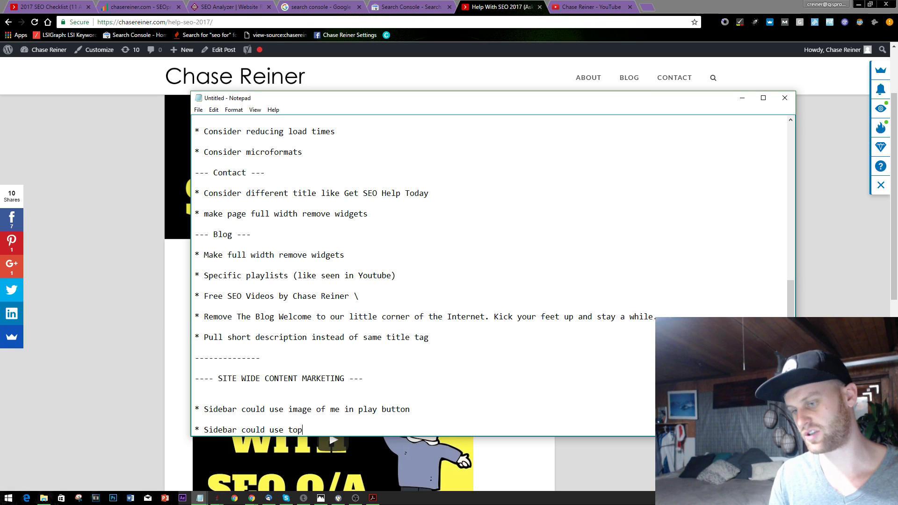
pyautogui.write(' videos')
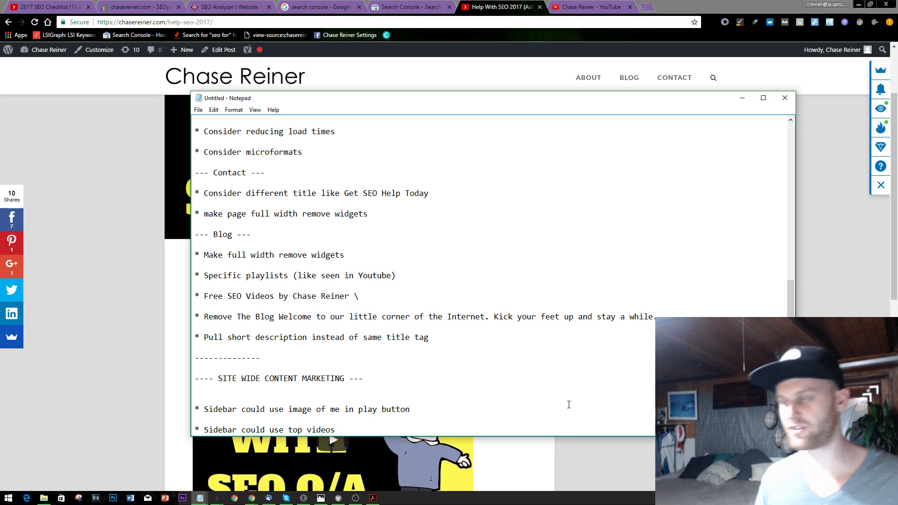
# Leave the blog post and, in the YouTube channel's tab, look up "https:://backlinko.com" and open the Backlinko home page from the results
pyautogui.scroll(-1, 552, 391)
pyautogui.click(861, 307)
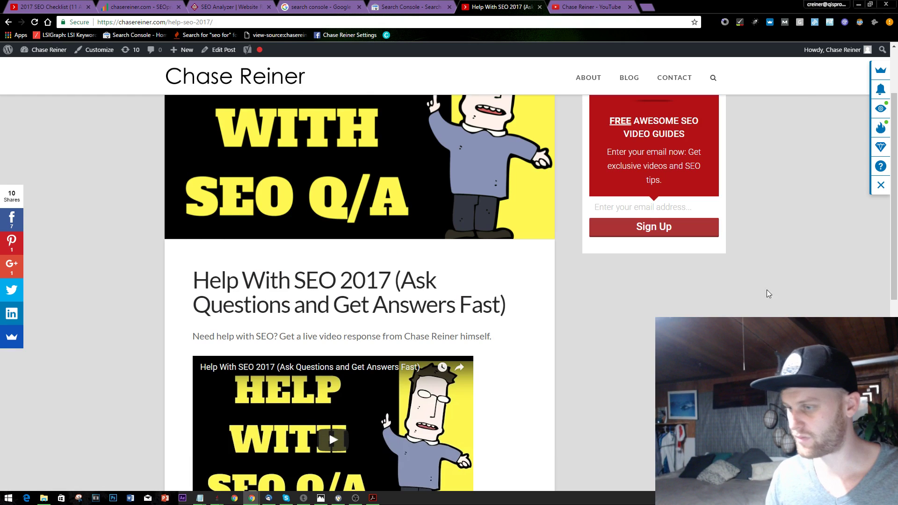
pyautogui.scroll(2, 748, 292)
pyautogui.click(580, 7)
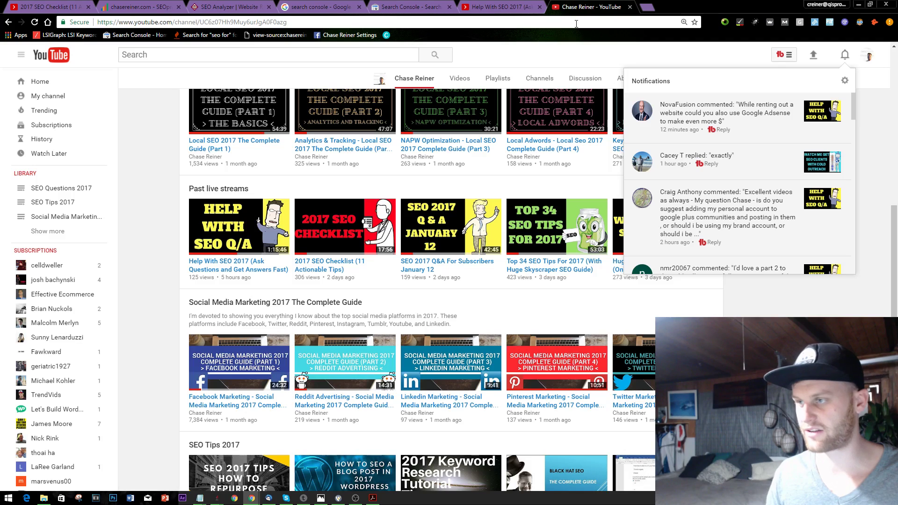
pyautogui.click(577, 22)
pyautogui.write('httpsL')
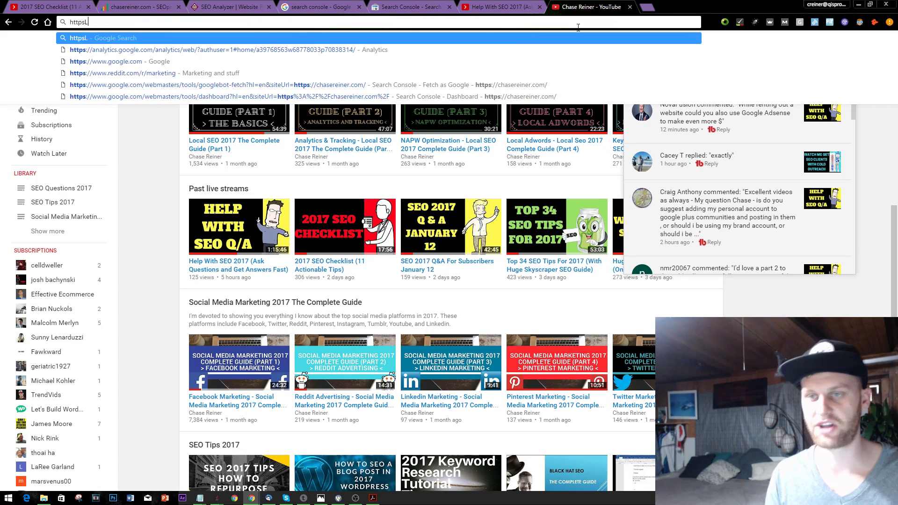
pyautogui.press('BackSpace')
pyautogui.write(':')
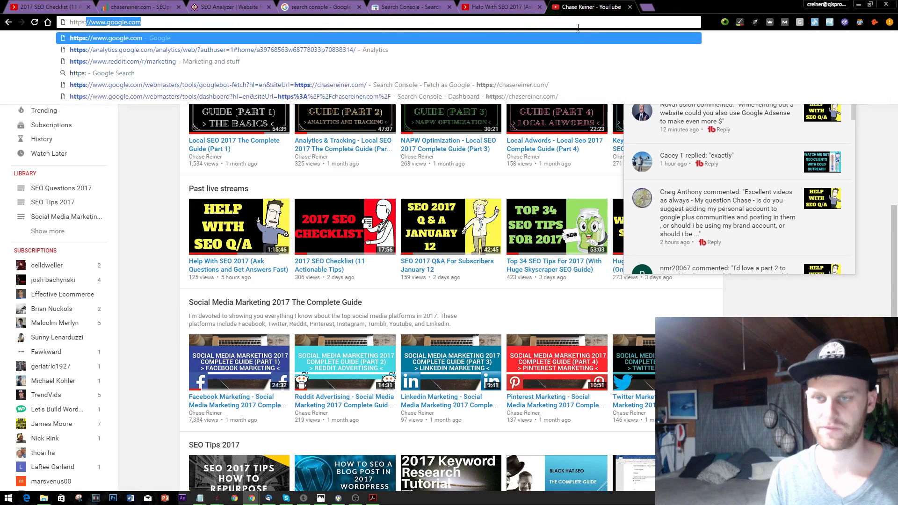
pyautogui.write('//backl')
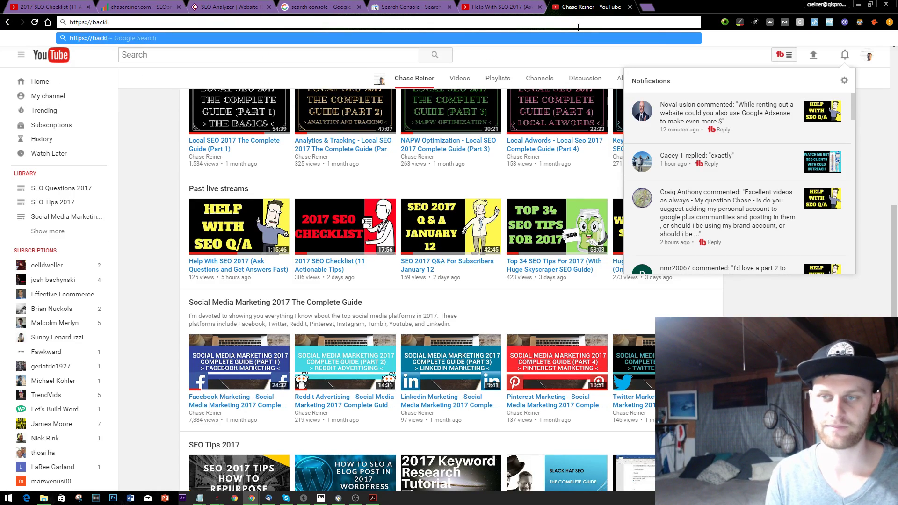
pyautogui.write('inko.com')
pyautogui.press('Return')
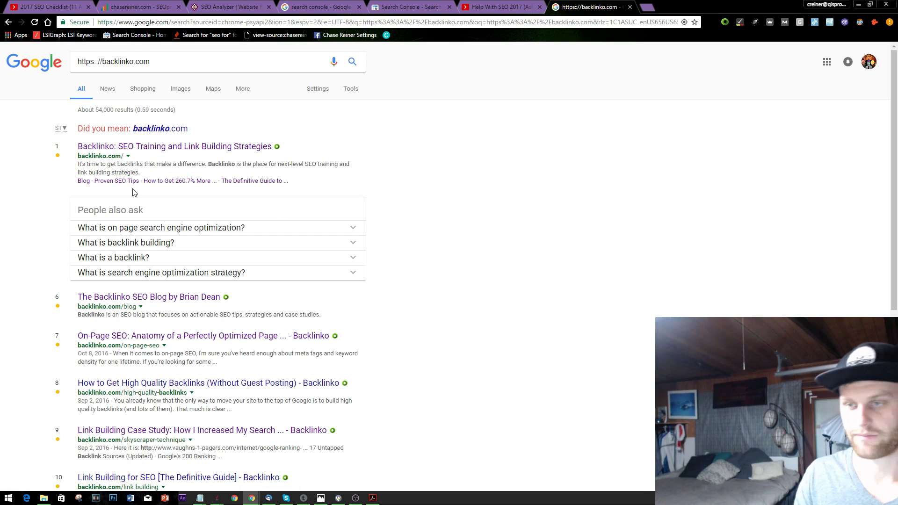
pyautogui.click(149, 146)
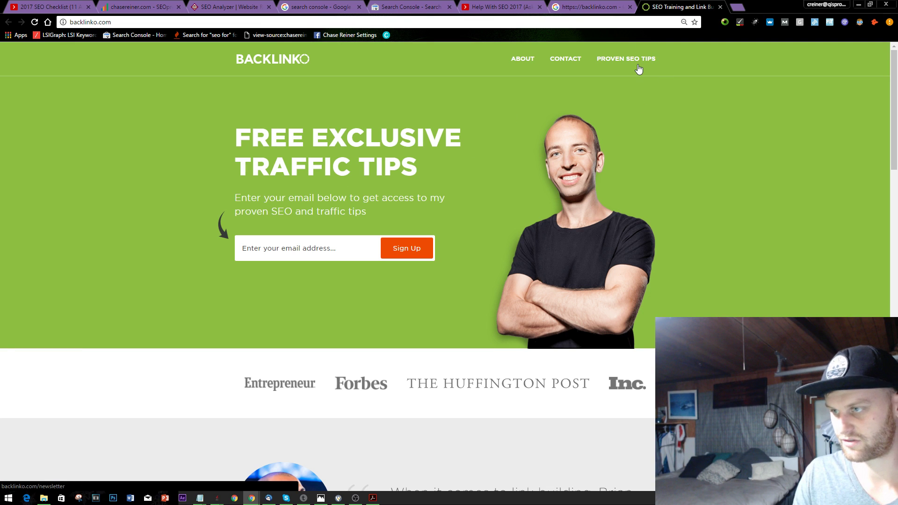
# Open Backlinko's Proven SEO Tips page and examine its newsletter sign-up layout
pyautogui.click(639, 68)
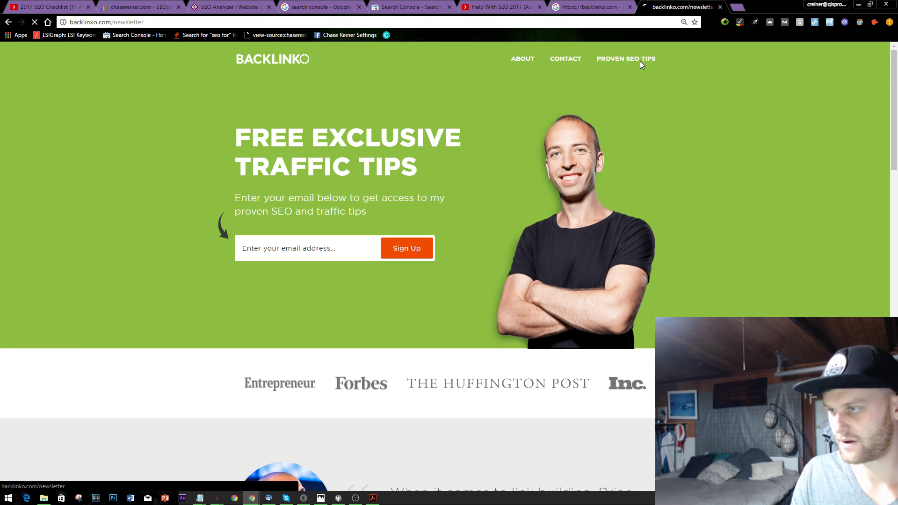
pyautogui.scroll(-1, 532, 228)
pyautogui.scroll(1, 535, 218)
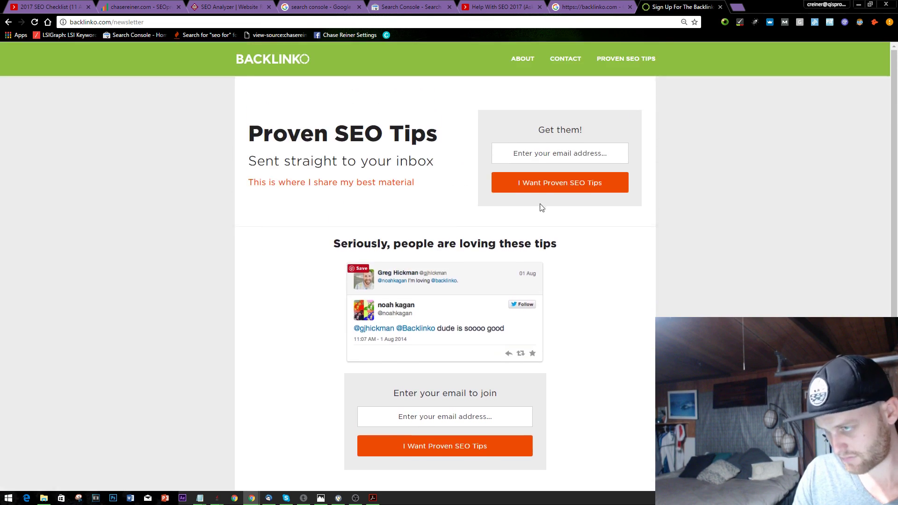
pyautogui.scroll(-4, 577, 120)
pyautogui.scroll(3, 570, 136)
pyautogui.scroll(1, 564, 149)
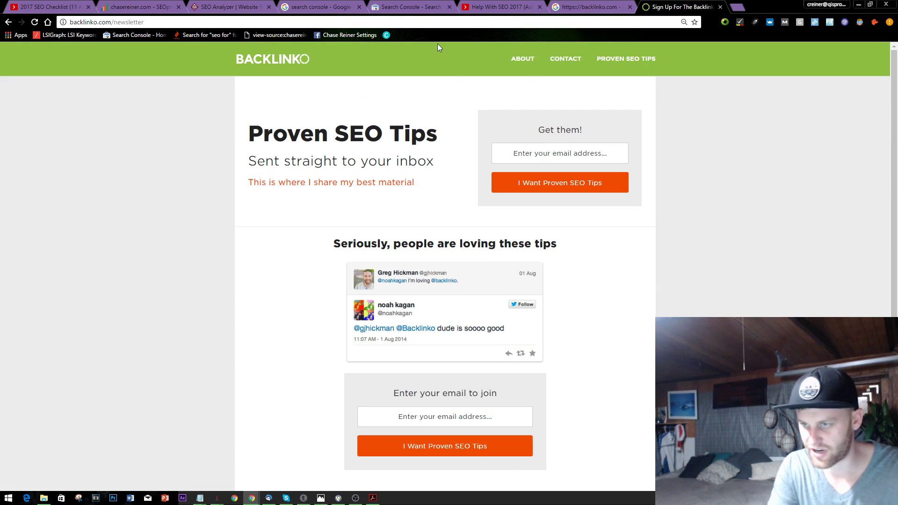
# Return to Backlinko's home page and open the blog post "The Definitive Guide to Keyword Research (Updated)"
pyautogui.click(295, 55)
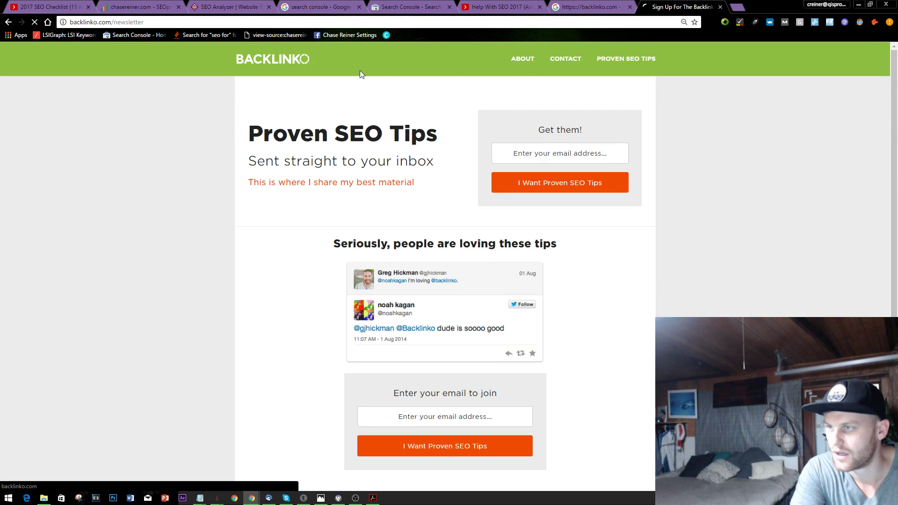
pyautogui.scroll(-6, 384, 245)
pyautogui.scroll(-10, 383, 248)
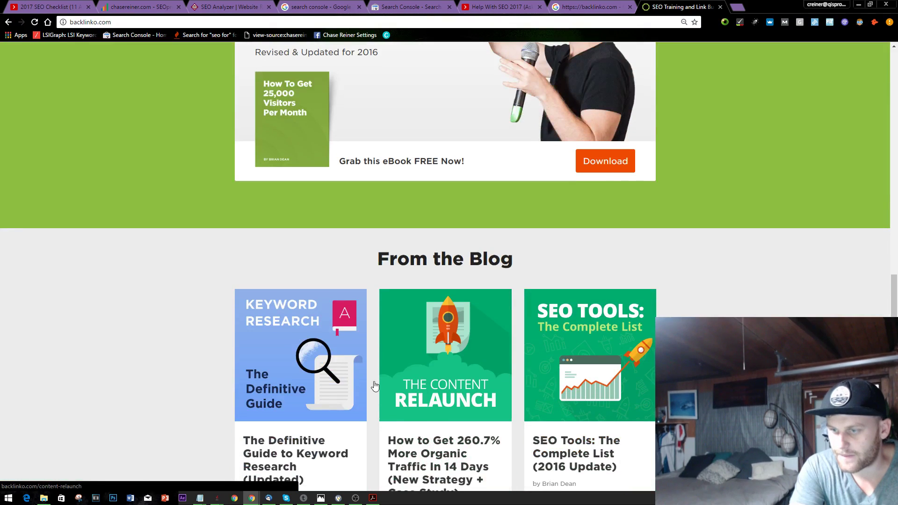
pyautogui.click(328, 374)
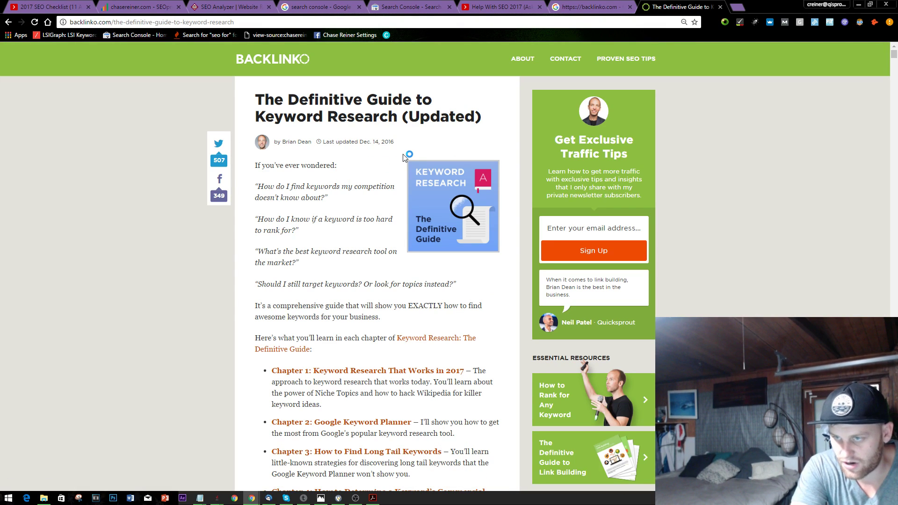
# Examine the guide post's sidebar, including its email sign-up box, Essential Resources and Popular Articles
pyautogui.scroll(-5, 562, 234)
pyautogui.scroll(3, 689, 277)
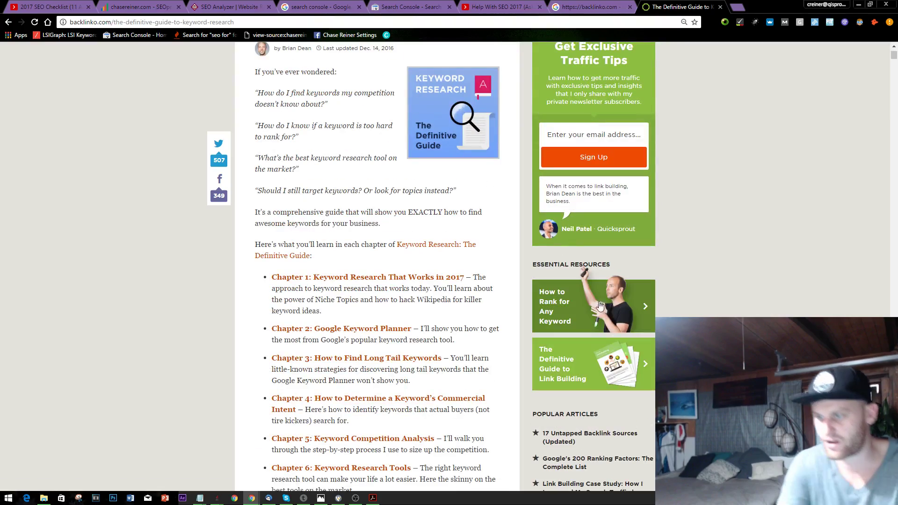
pyautogui.scroll(1, 655, 304)
pyautogui.scroll(-4, 600, 374)
pyautogui.scroll(-5, 561, 337)
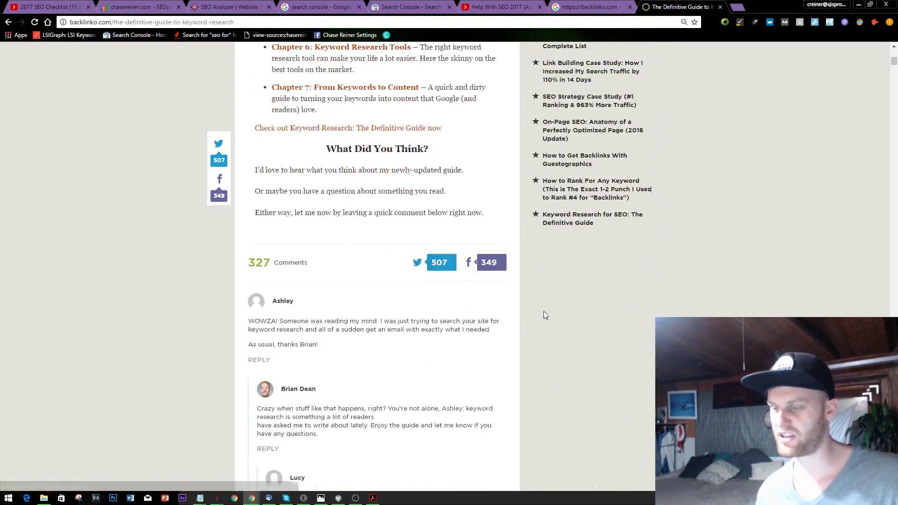
pyautogui.scroll(11, 647, 269)
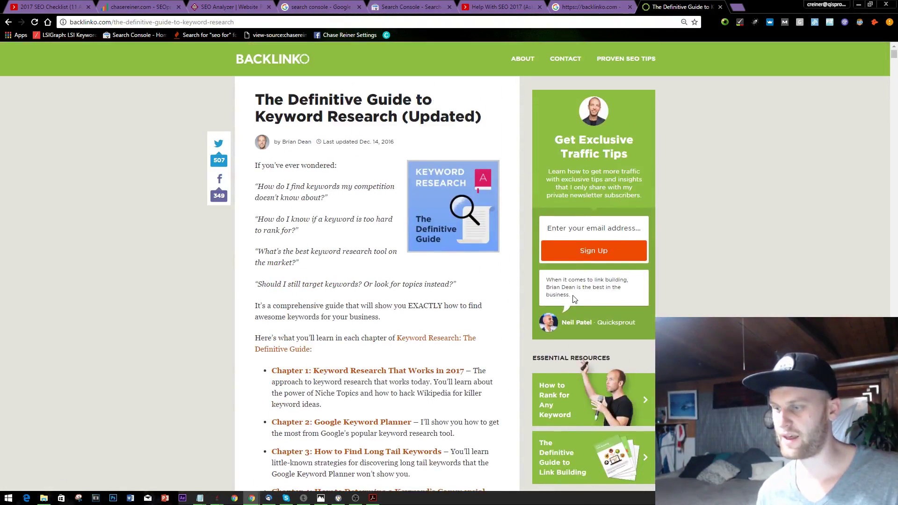
# Highlight the testimonial quote and its attribution below the sidebar's sign-up form
pyautogui.moveTo(575, 300); pyautogui.dragTo(546, 276)
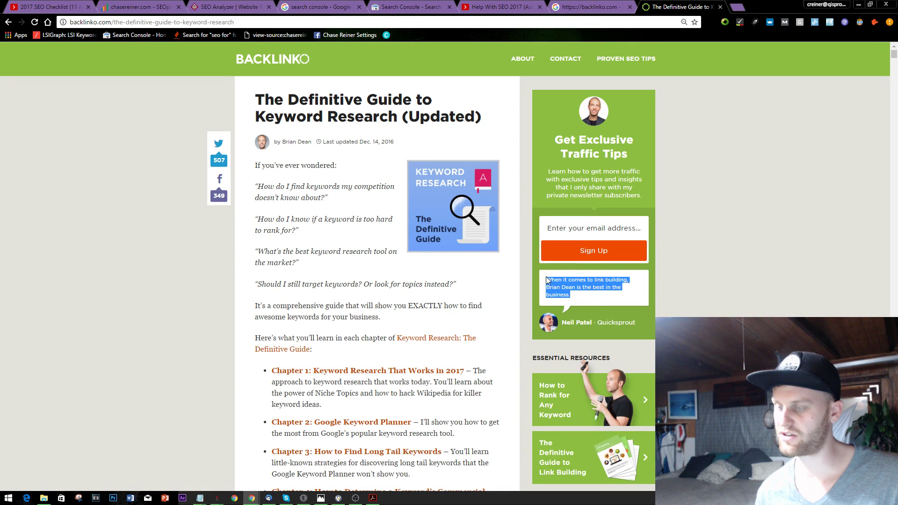
pyautogui.click(582, 299)
pyautogui.scroll(-4, 590, 320)
pyautogui.scroll(5, 608, 290)
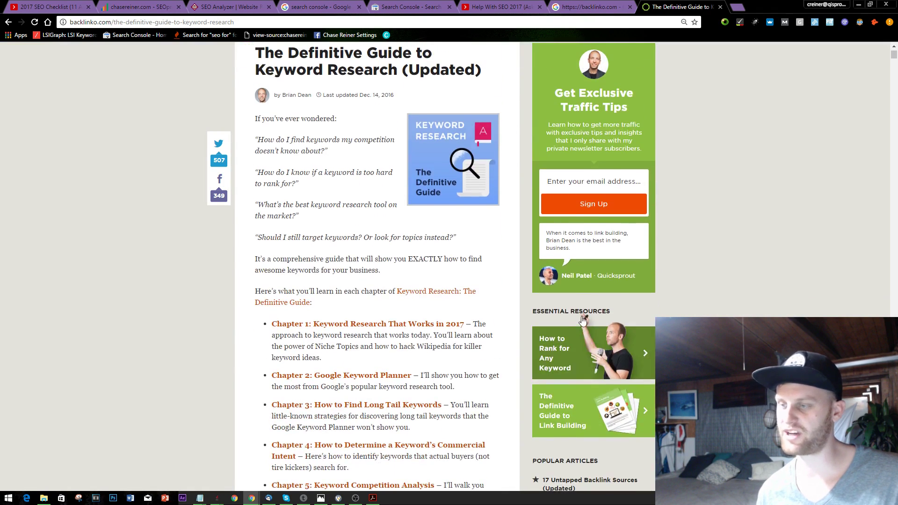
pyautogui.moveTo(638, 281); pyautogui.dragTo(548, 235)
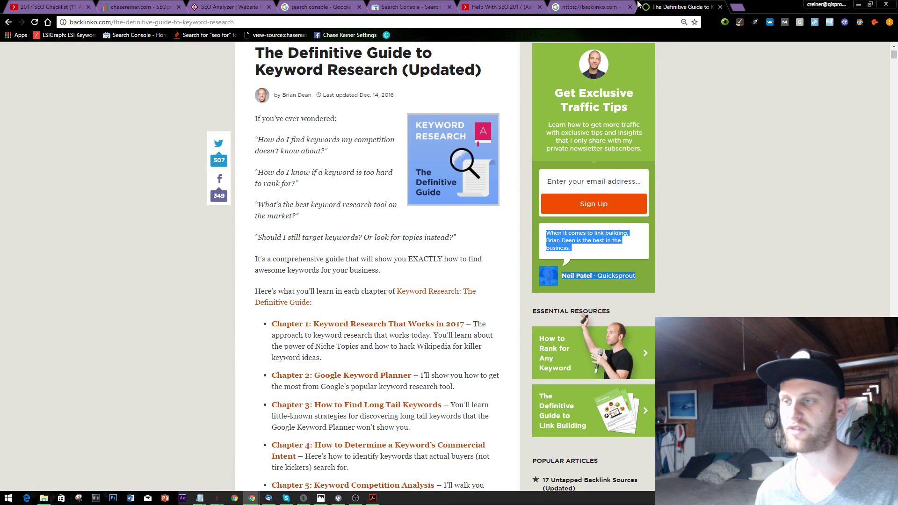
# Return to Notepad and add the site-wide item "* Consider different comments from Youtubers on Sidebar (Also a subscribe button)"
pyautogui.click(603, 7)
pyautogui.click(515, 7)
pyautogui.hotkey('alt', 'Tab')
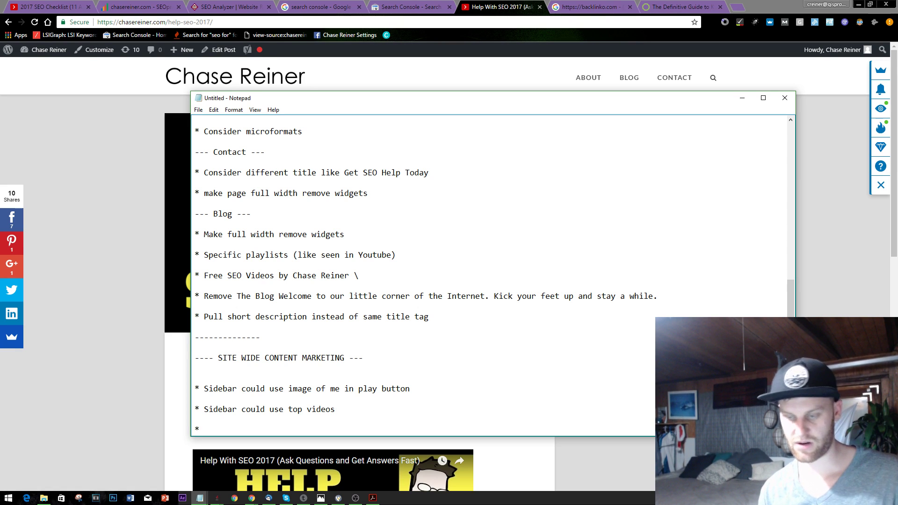
pyautogui.press('BackSpace')
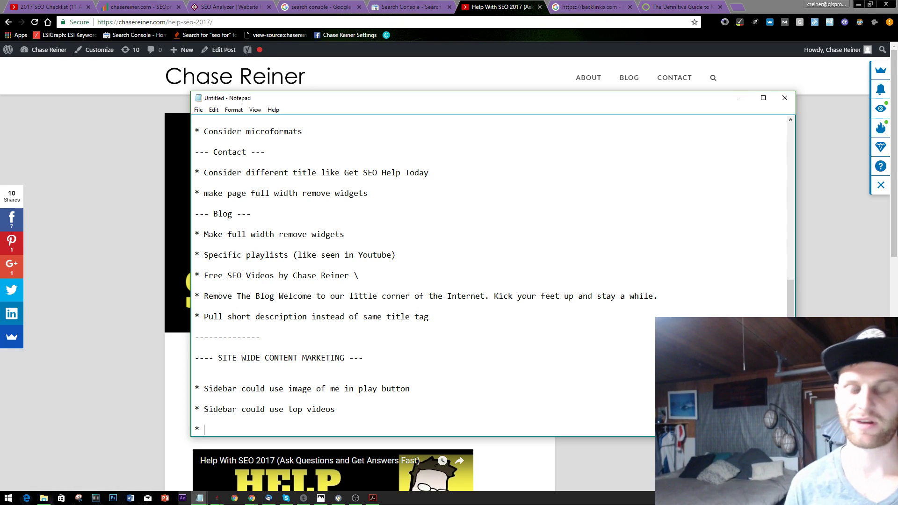
pyautogui.write('Consider diffe')
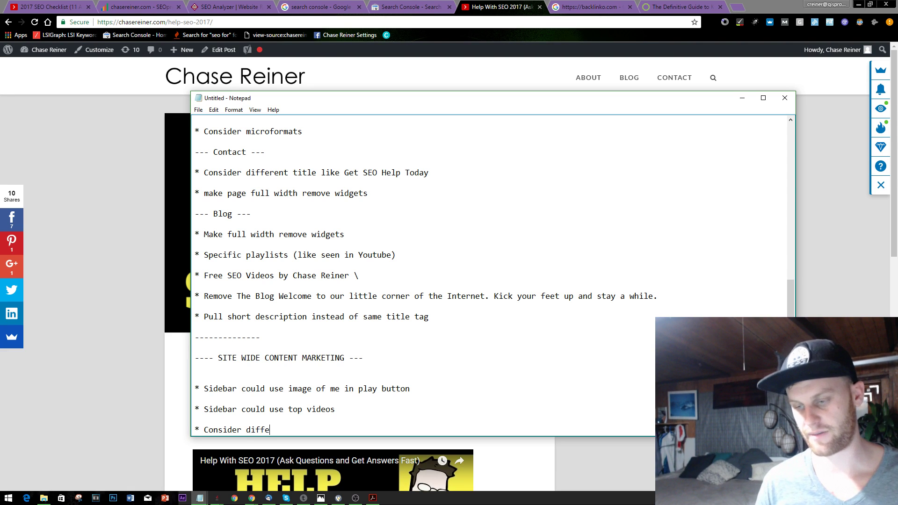
pyautogui.write('rent comments from')
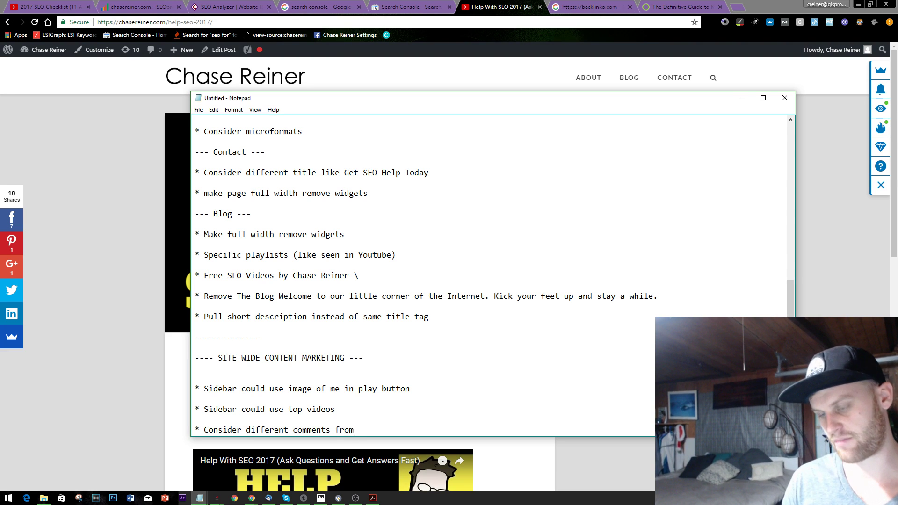
pyautogui.write(" Youtubers on Sidebar (Also a subscribe button) '")
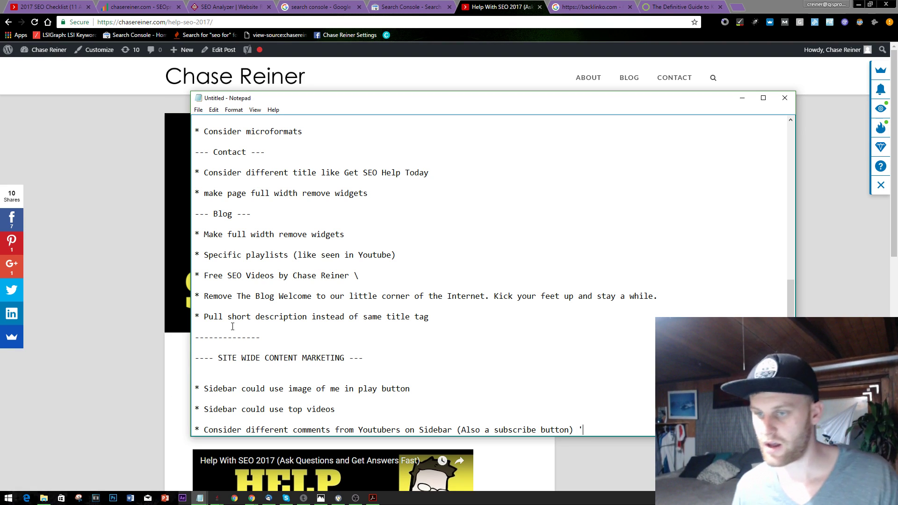
# Insert a checklist item starting "* Add subcribe" below "* Custom logo", and return to the end of the site-wide list
pyautogui.scroll(15, 232, 326)
pyautogui.scroll(-3, 290, 262)
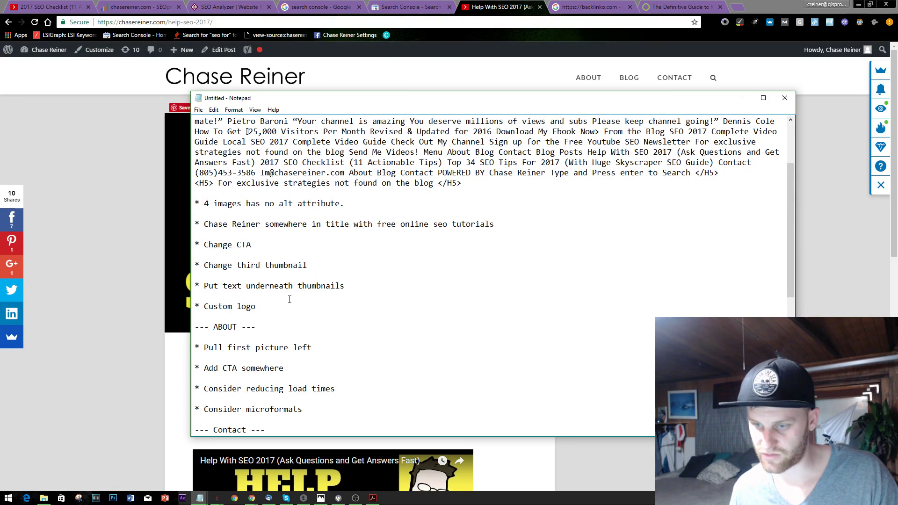
pyautogui.click(299, 307)
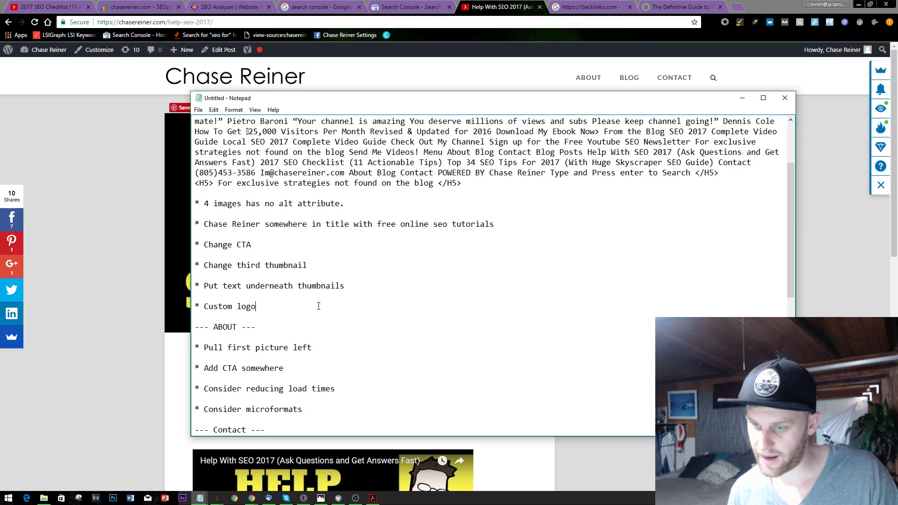
pyautogui.press('Return')
pyautogui.press('Return')
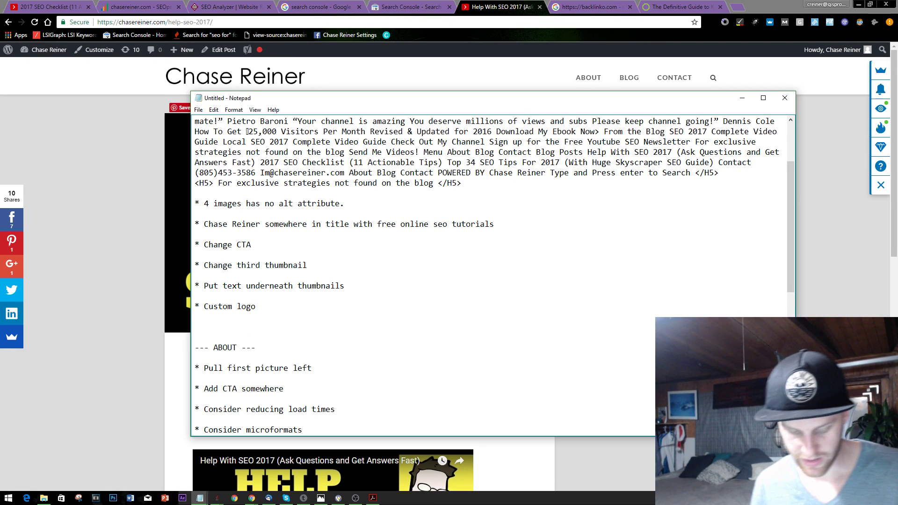
pyautogui.write('* Add suc')
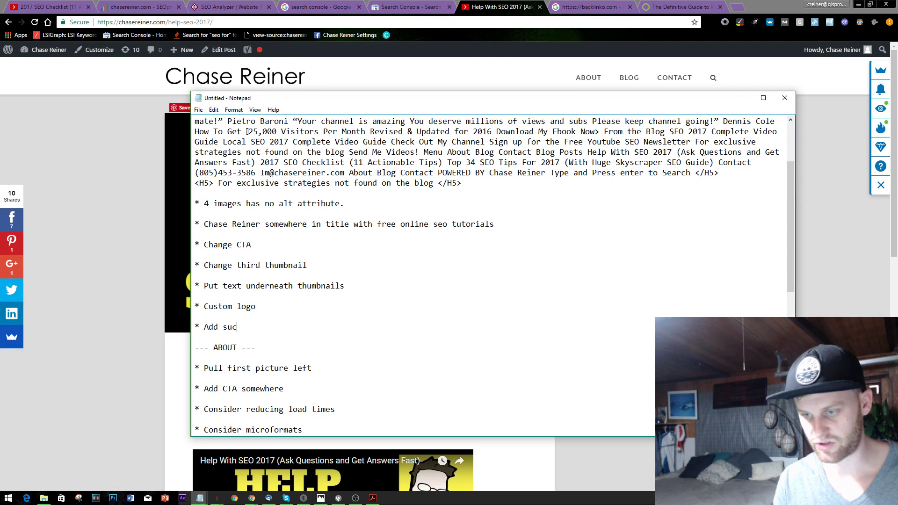
pyautogui.press('BackSpace')
pyautogui.write('bsribe b')
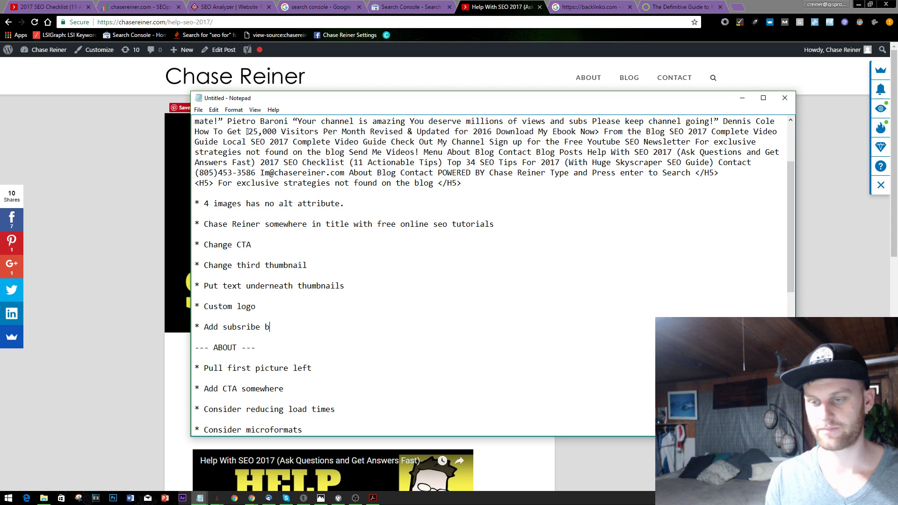
pyautogui.press('BackSpace')
pyautogui.press('BackSpace')
pyautogui.press('BackSpace')
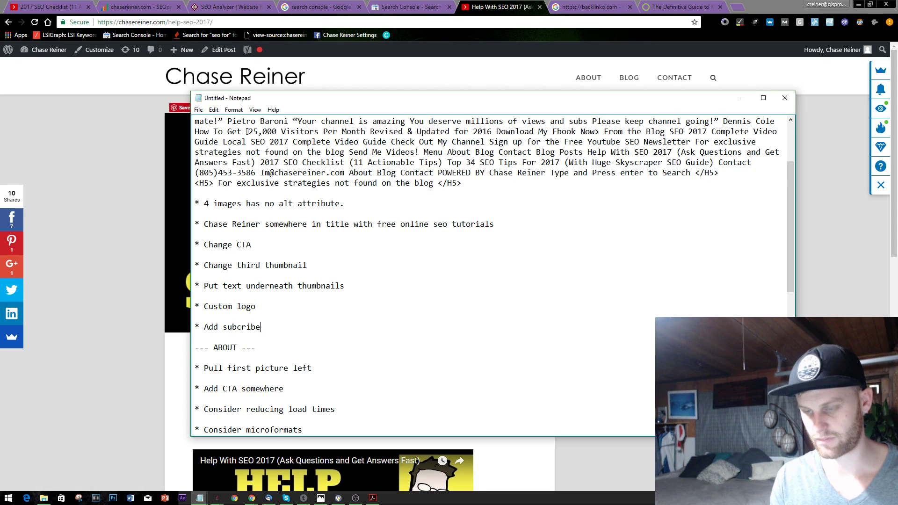
pyautogui.scroll(-12, 530, 381)
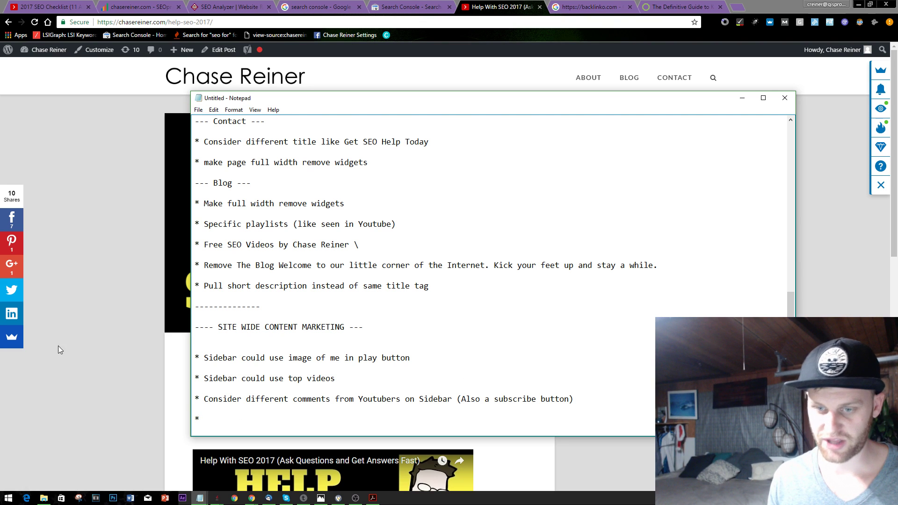
# Compare the blog post's floating social share bar with the one on Backlinko's guide post, and return to the Notepad checklist
pyautogui.click(75, 327)
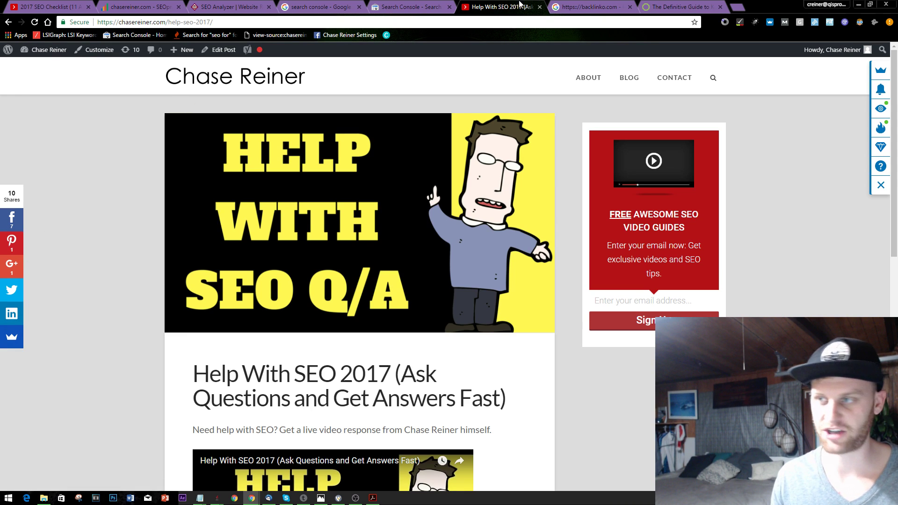
pyautogui.click(680, 7)
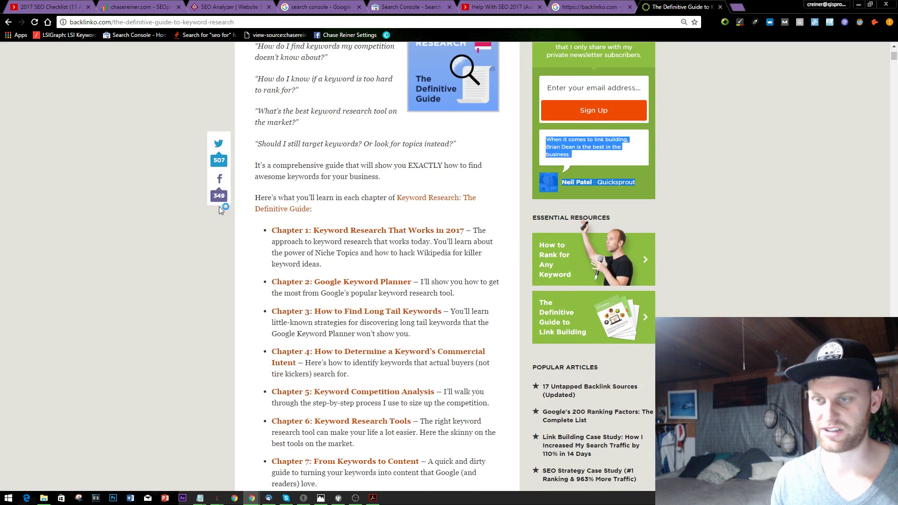
pyautogui.hotkey('ctrl', 'shift', 'Tab')
pyautogui.hotkey('ctrl', 'shift', 'Tab')
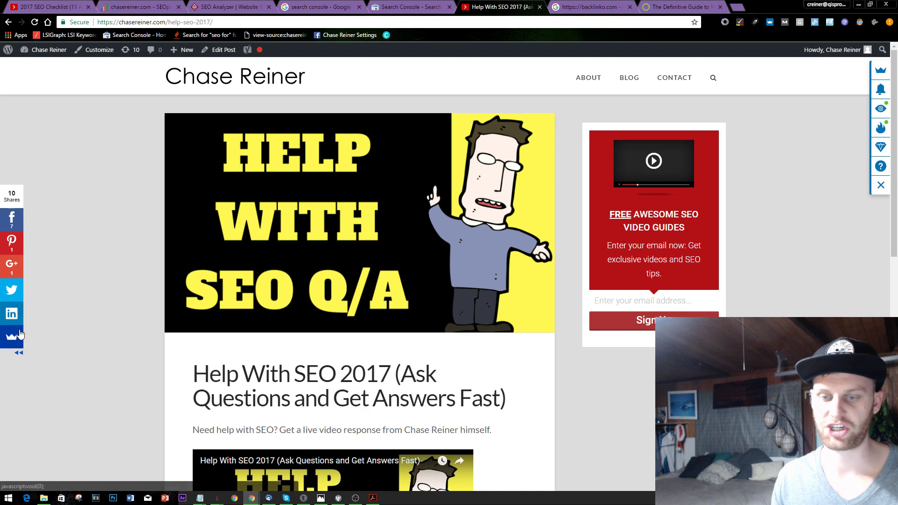
pyautogui.hotkey('alt', 'Tab')
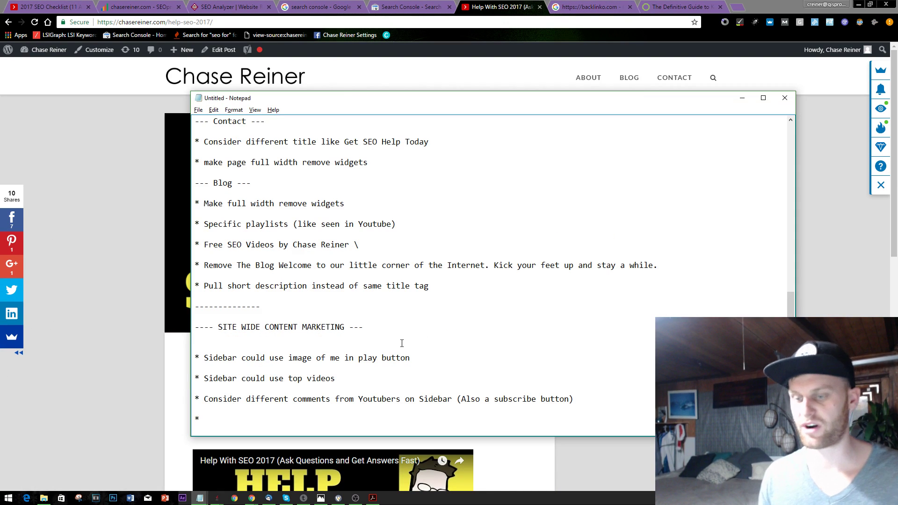
# Add the site-wide checklist item "* Make share buttons more professional" and begin a new bullet below it
pyautogui.write('Ma')
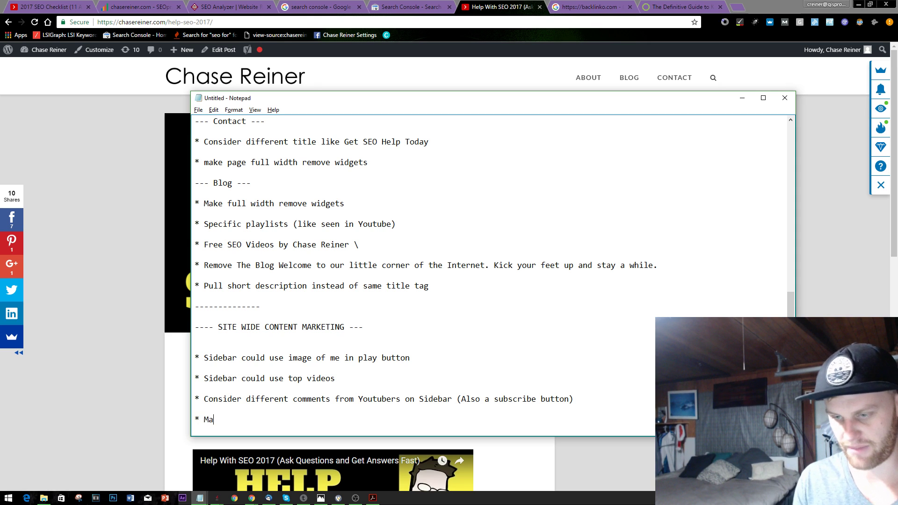
pyautogui.write('ke share buttons m')
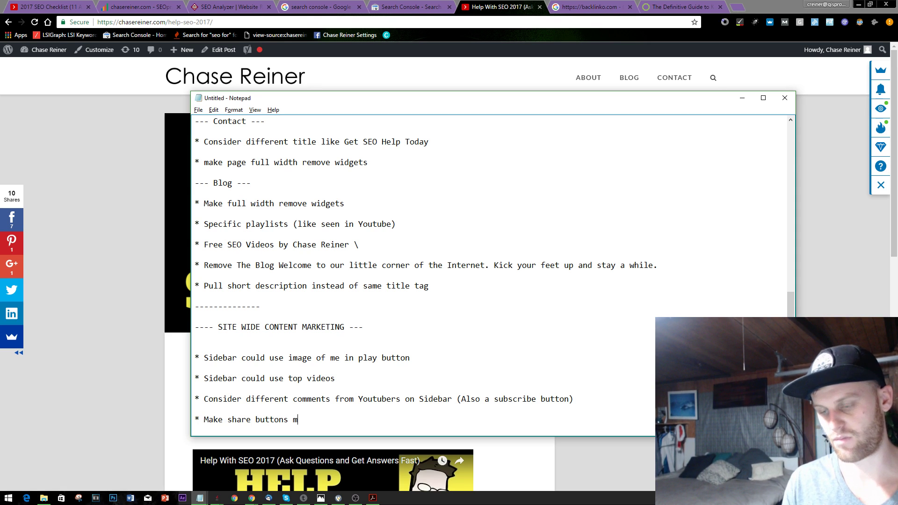
pyautogui.write('ore professional (')
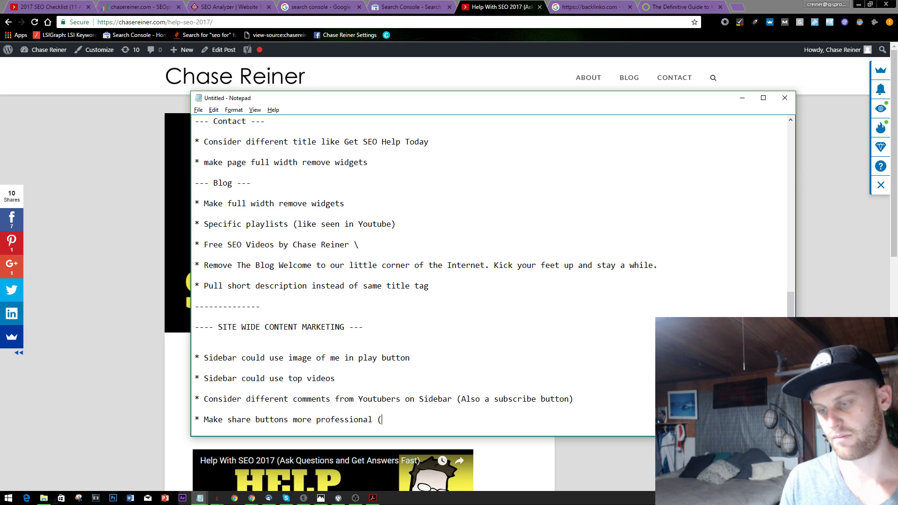
pyautogui.write('maybe less options')
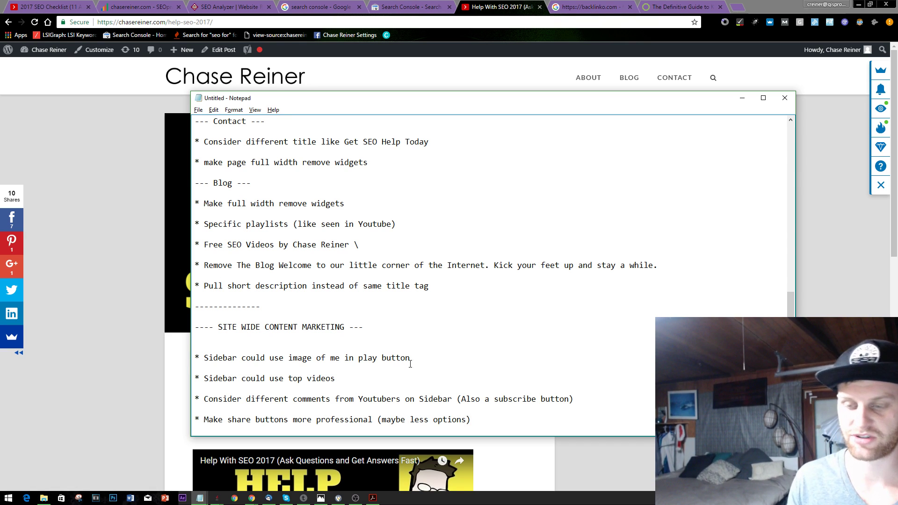
pyautogui.moveTo(504, 424); pyautogui.dragTo(374, 421)
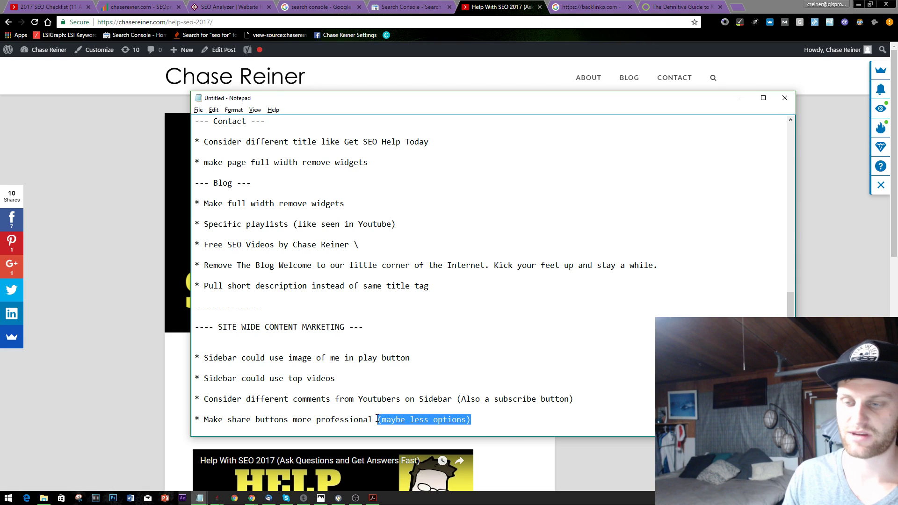
pyautogui.press('BackSpace')
pyautogui.press('Return')
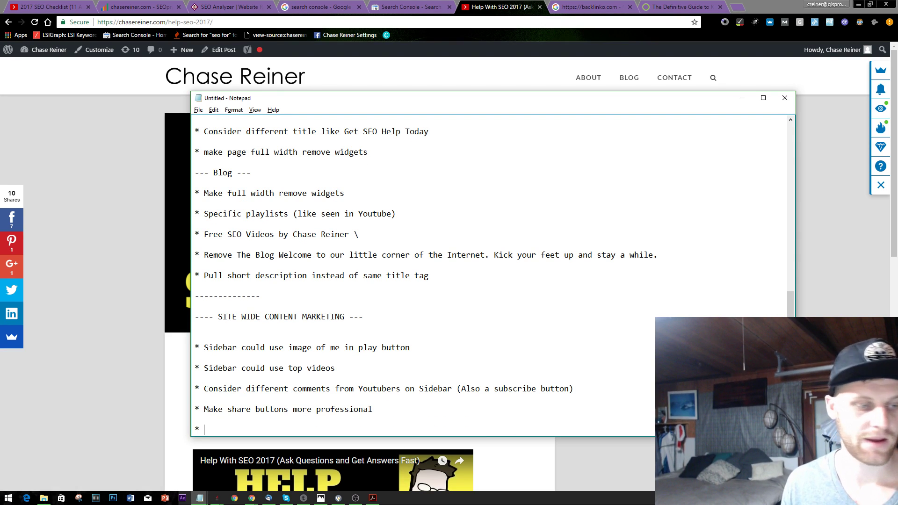
# Compare the blog post's featured image, title and video layout with Backlinko's Definitive Guide to Keyword Research page
pyautogui.click(78, 381)
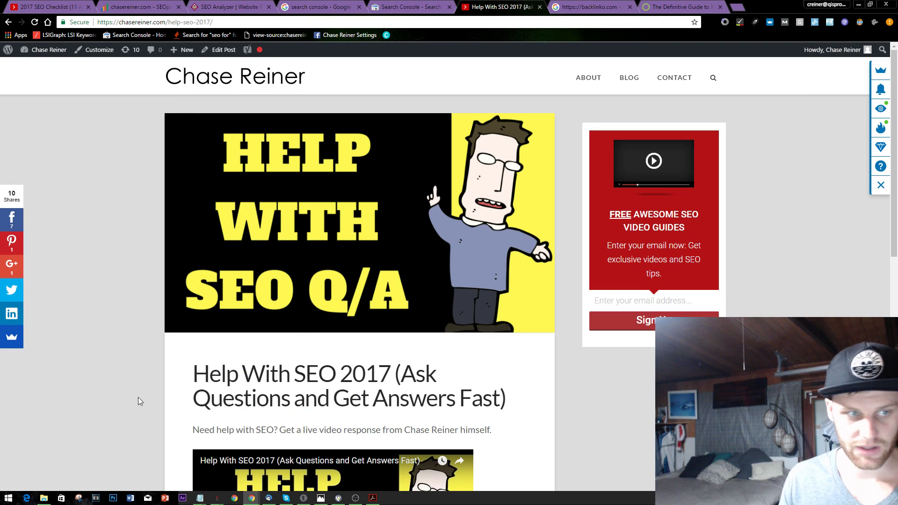
pyautogui.scroll(-4, 380, 271)
pyautogui.scroll(4, 380, 268)
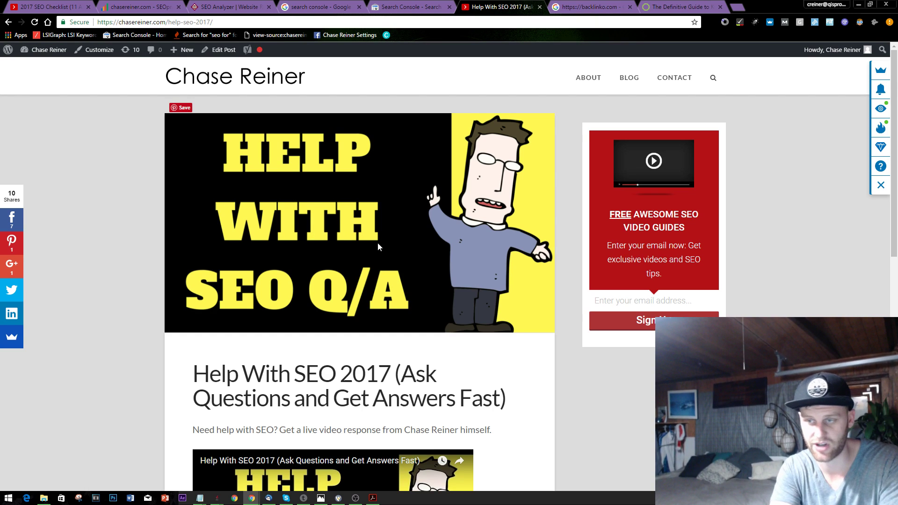
pyautogui.scroll(-2, 378, 242)
pyautogui.scroll(2, 377, 241)
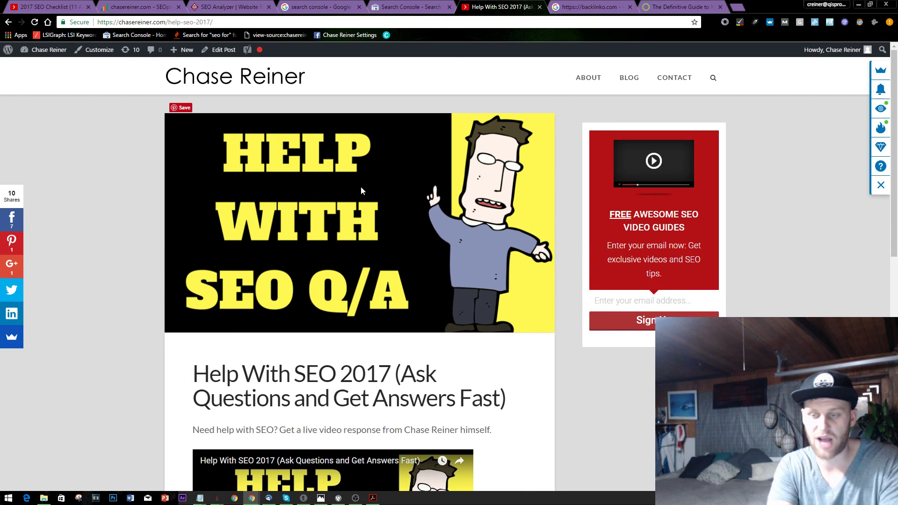
pyautogui.click(591, 7)
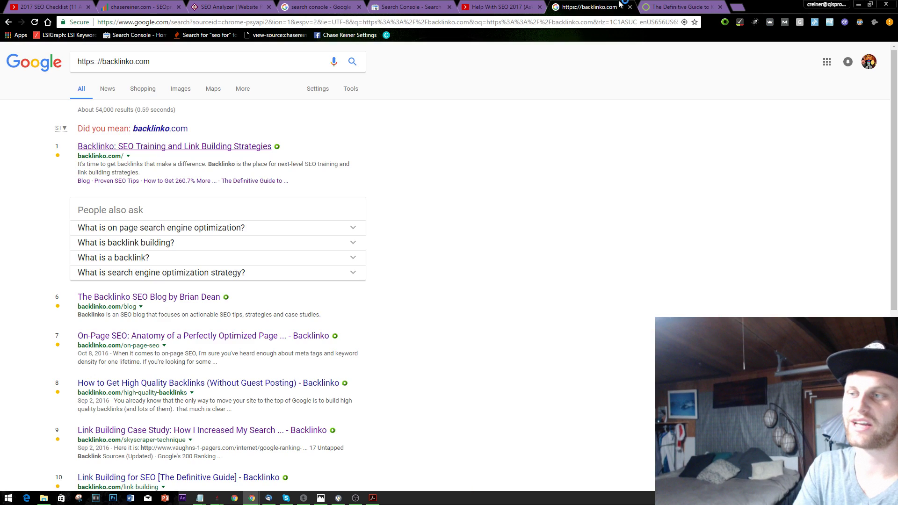
pyautogui.click(670, 5)
pyautogui.scroll(3, 419, 180)
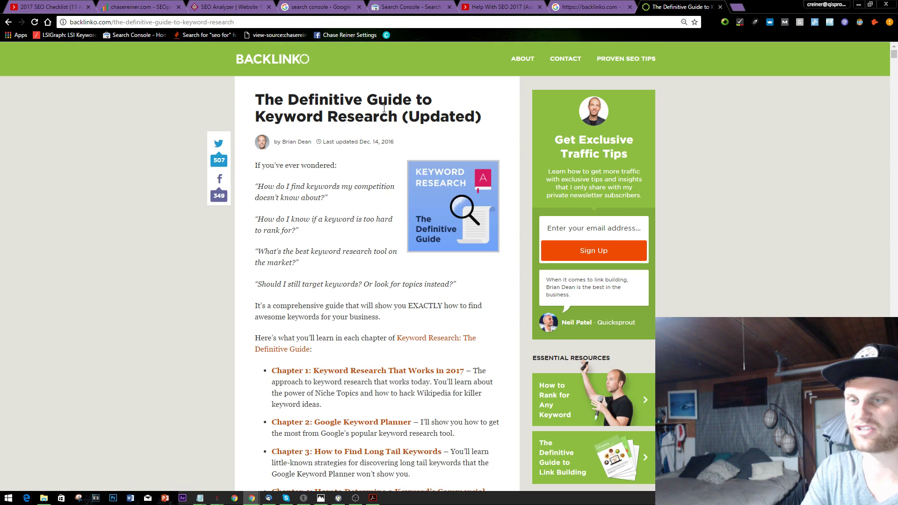
pyautogui.click(500, 7)
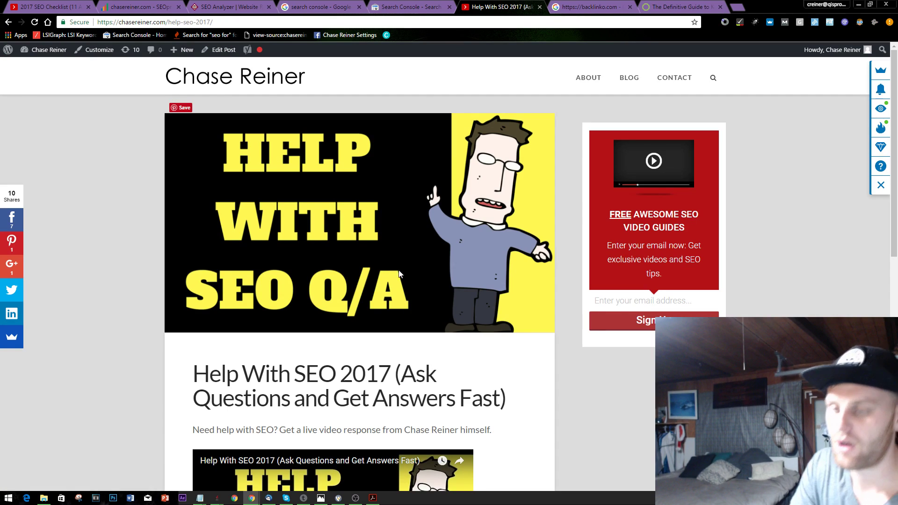
pyautogui.scroll(-4, 428, 372)
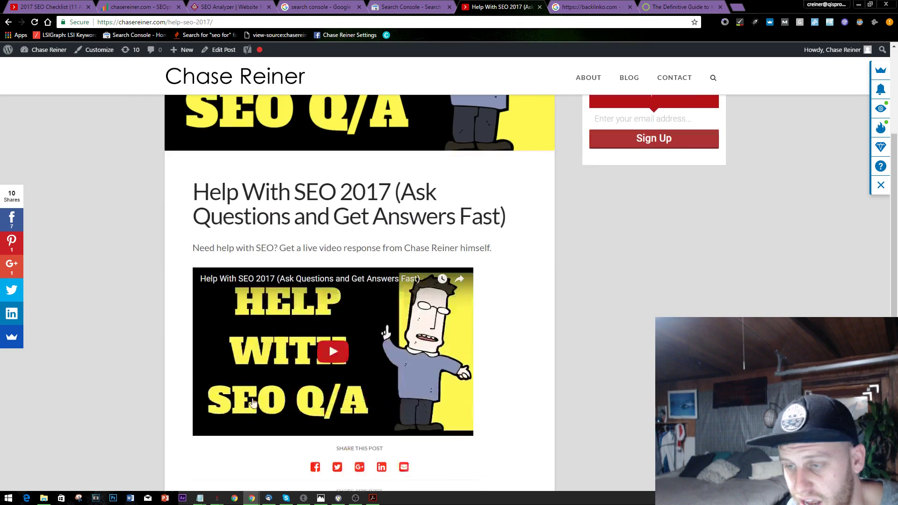
pyautogui.scroll(4, 433, 364)
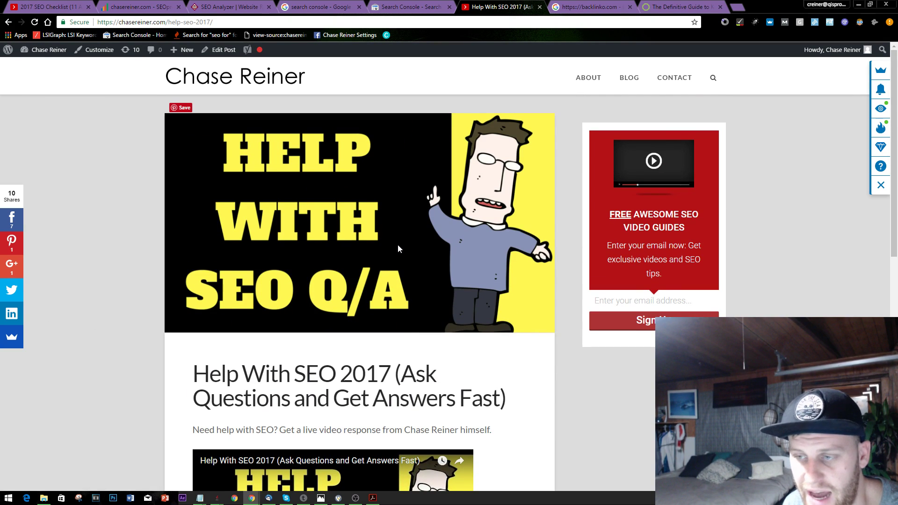
# Restore the browser window and resize it to a tall, phone-like width to check the blog post's responsive layout
pyautogui.click(868, 5)
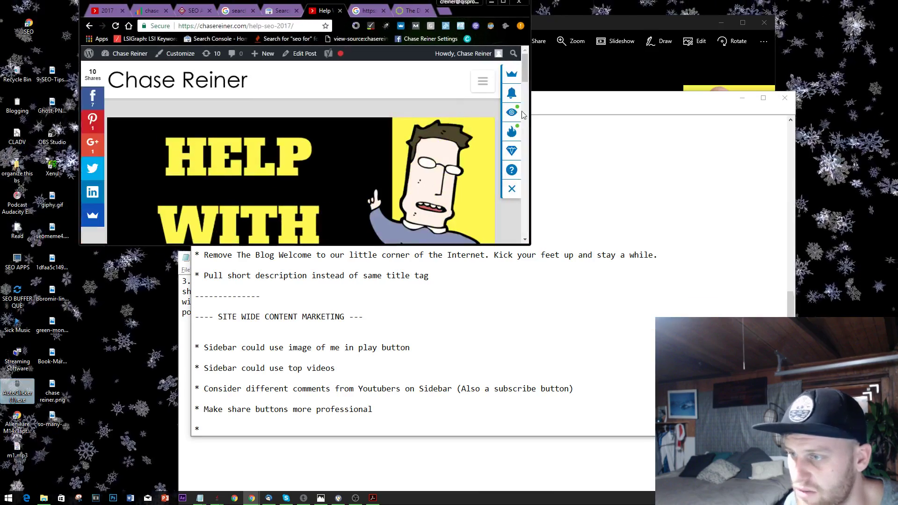
pyautogui.moveTo(528, 109); pyautogui.dragTo(465, 109)
pyautogui.scroll(-5, 309, 91)
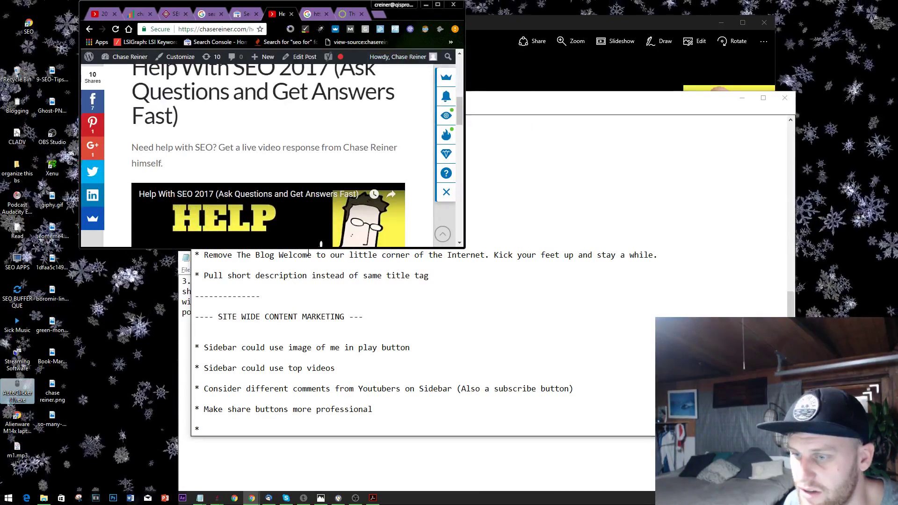
pyautogui.click(305, 269)
pyautogui.click(405, 14)
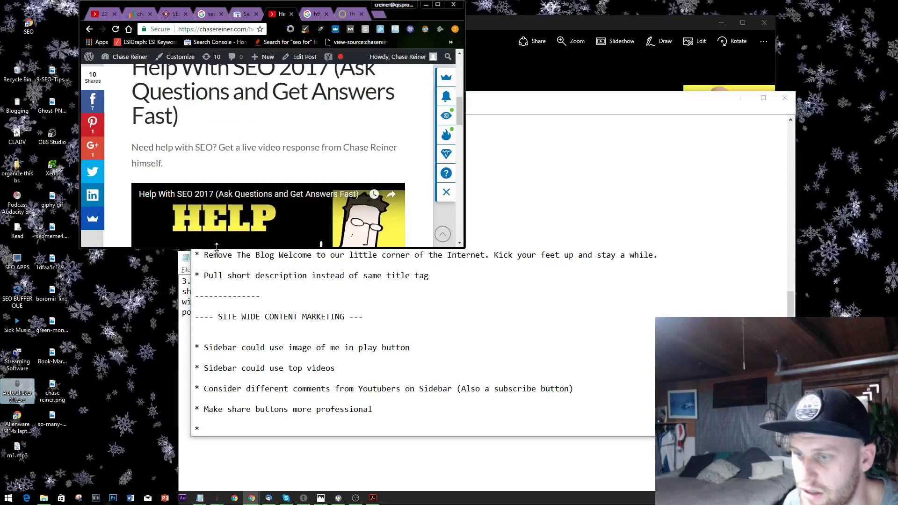
pyautogui.moveTo(237, 248); pyautogui.dragTo(237, 480)
pyautogui.scroll(4, 453, 299)
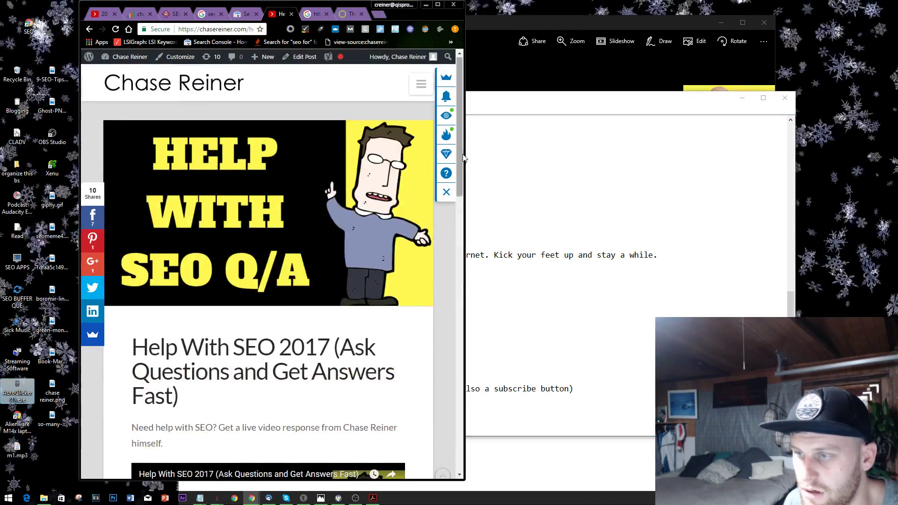
pyautogui.moveTo(465, 123); pyautogui.dragTo(336, 123)
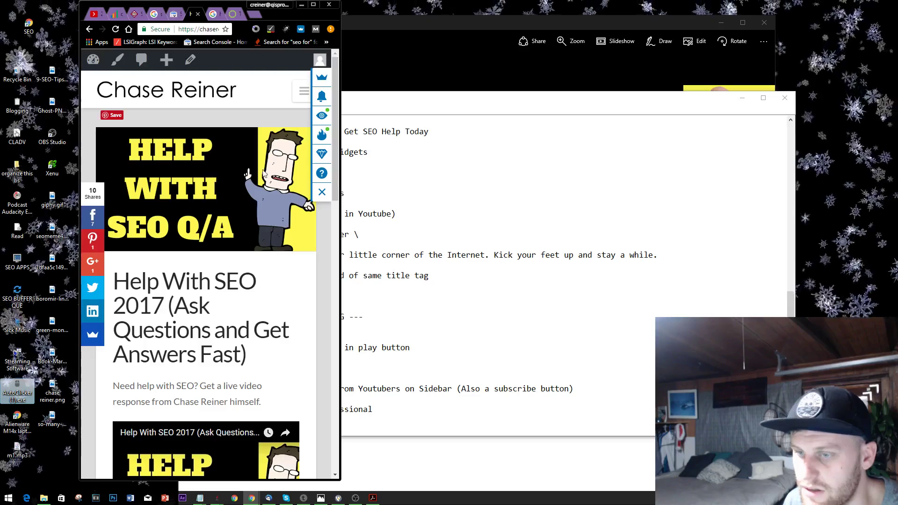
# Set the system volume to 80
pyautogui.press('XF86AudioRaiseVolume')
pyautogui.press('XF86AudioRaiseVolume')
pyautogui.press('XF86AudioRaiseVolume')
pyautogui.press('XF86AudioRaiseVolume')
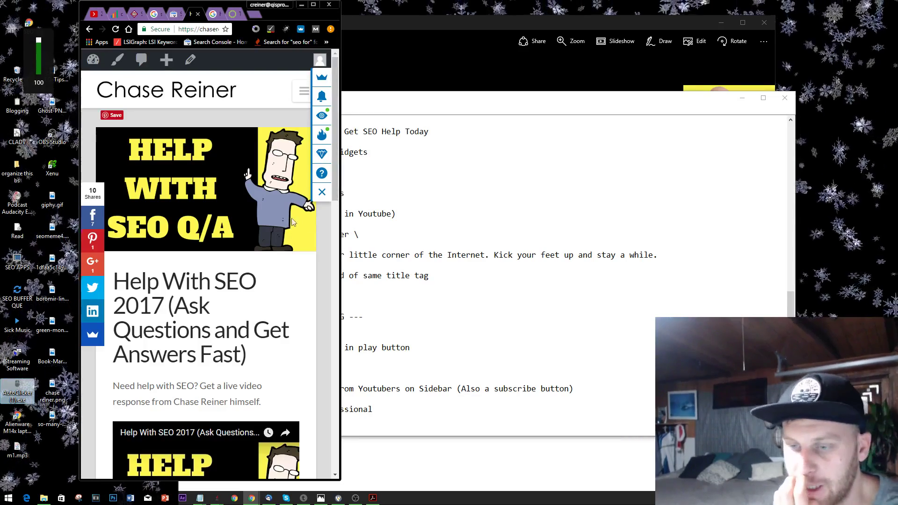
pyautogui.press('XF86AudioLowerVolume')
pyautogui.press('XF86AudioLowerVolume')
pyautogui.press('XF86AudioLowerVolume')
pyautogui.press('XF86AudioLowerVolume')
pyautogui.press('XF86AudioLowerVolume')
pyautogui.press('XF86AudioLowerVolume')
pyautogui.press('XF86AudioLowerVolume')
pyautogui.press('XF86AudioLowerVolume')
pyautogui.press('XF86AudioLowerVolume')
pyautogui.press('XF86AudioLowerVolume')
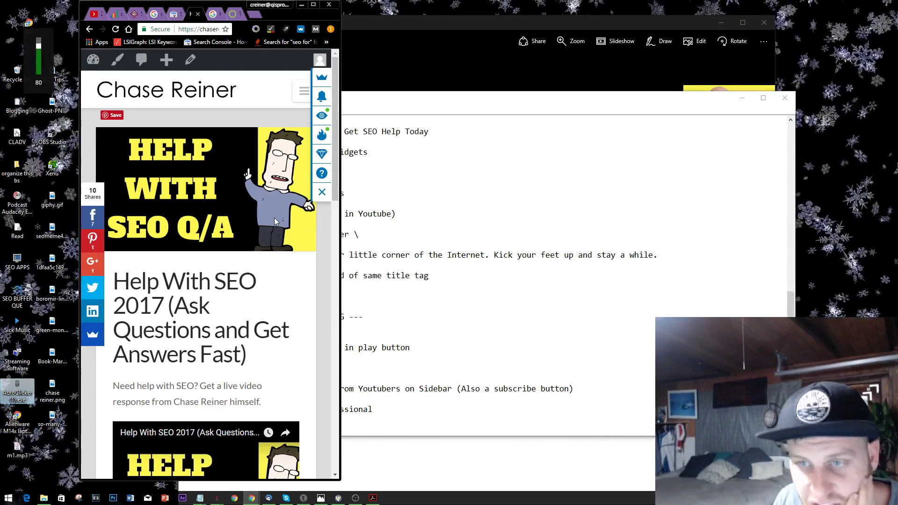
# Maximize the browser and review the blog post's featured image, title, description and embedded video for repeated content
pyautogui.doubleClick(324, 14)
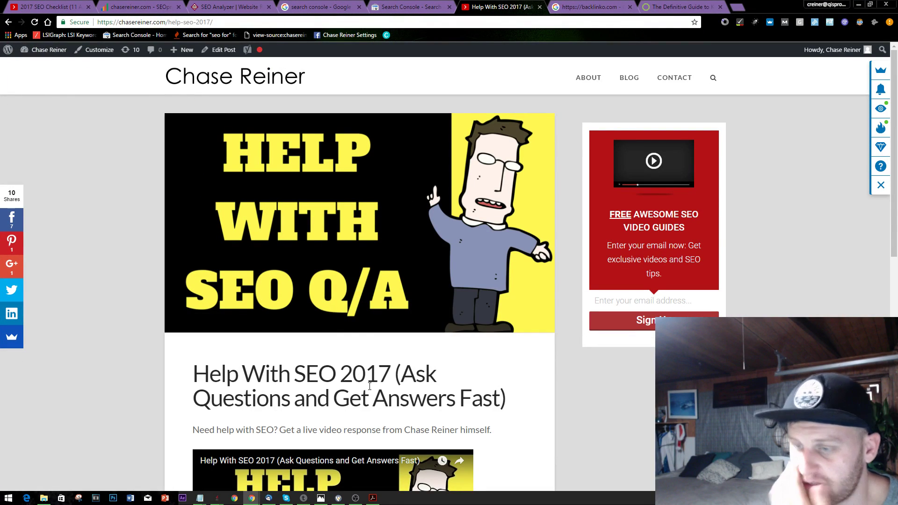
pyautogui.scroll(-1, 352, 296)
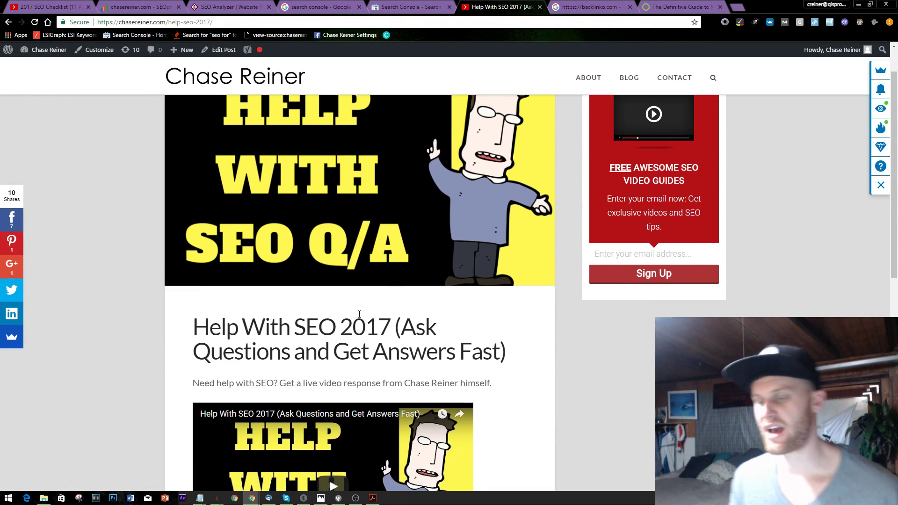
pyautogui.scroll(-2, 363, 300)
pyautogui.scroll(3, 363, 300)
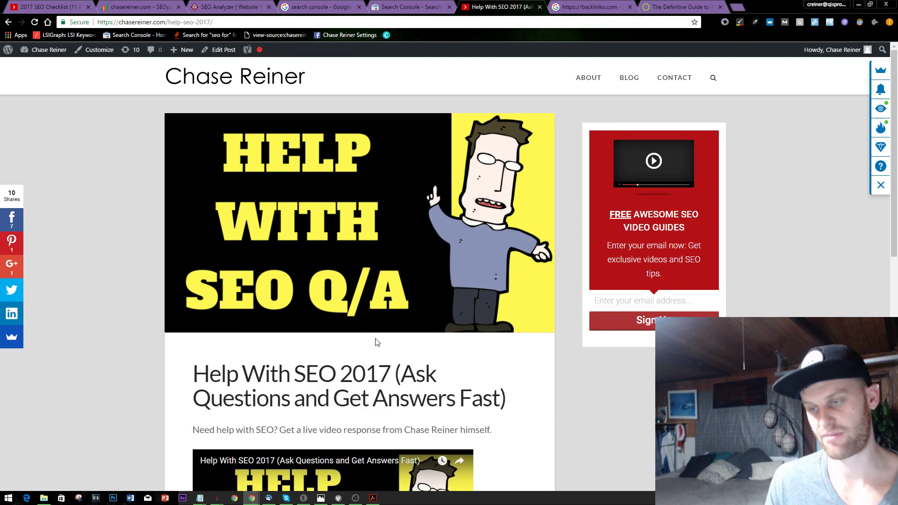
pyautogui.moveTo(194, 377); pyautogui.dragTo(397, 399)
pyautogui.doubleClick(414, 399)
pyautogui.click(459, 386)
pyautogui.scroll(-5, 458, 385)
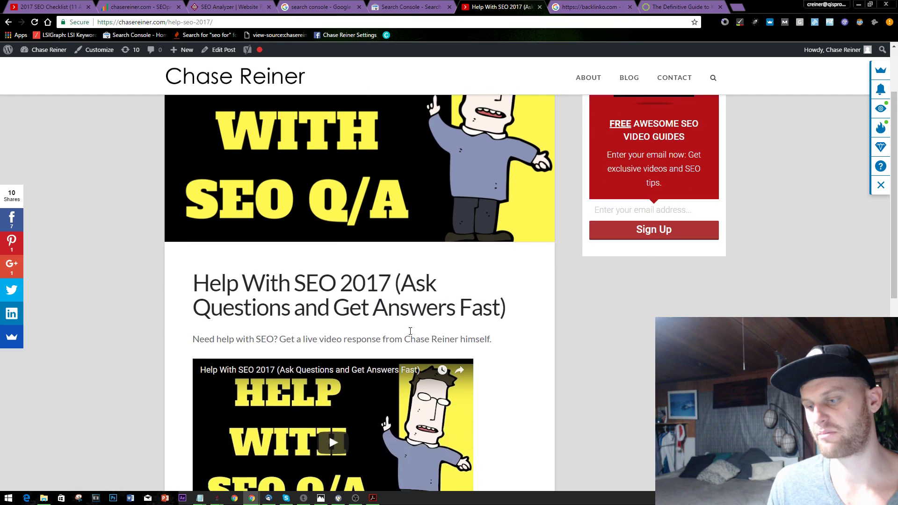
pyautogui.scroll(5, 416, 321)
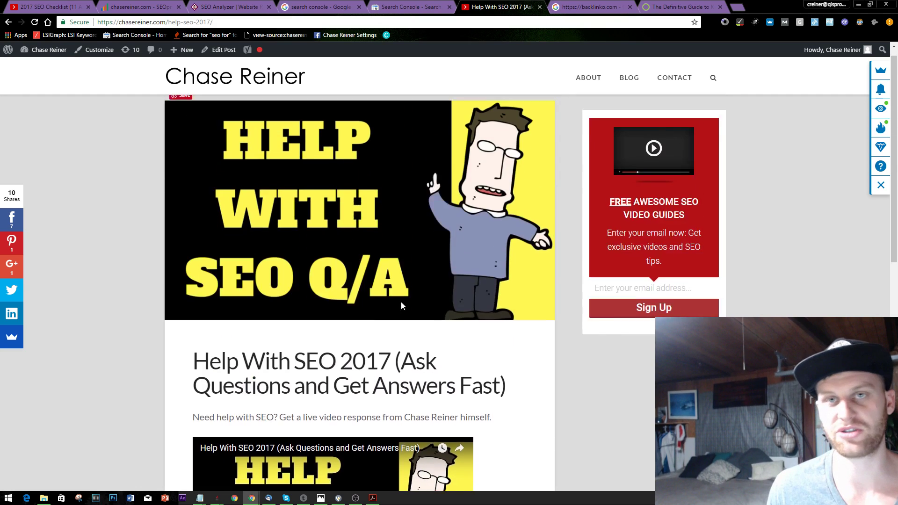
pyautogui.scroll(-5, 401, 307)
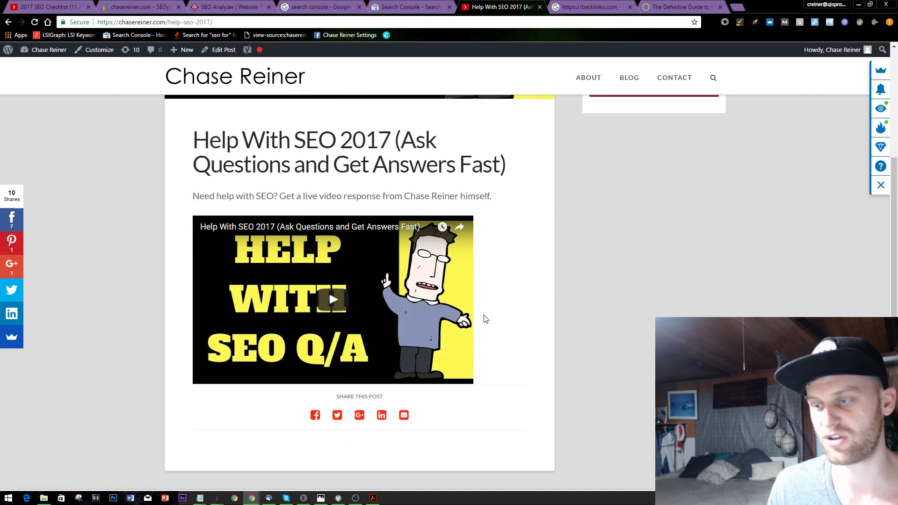
pyautogui.scroll(5, 482, 276)
pyautogui.scroll(-4, 456, 248)
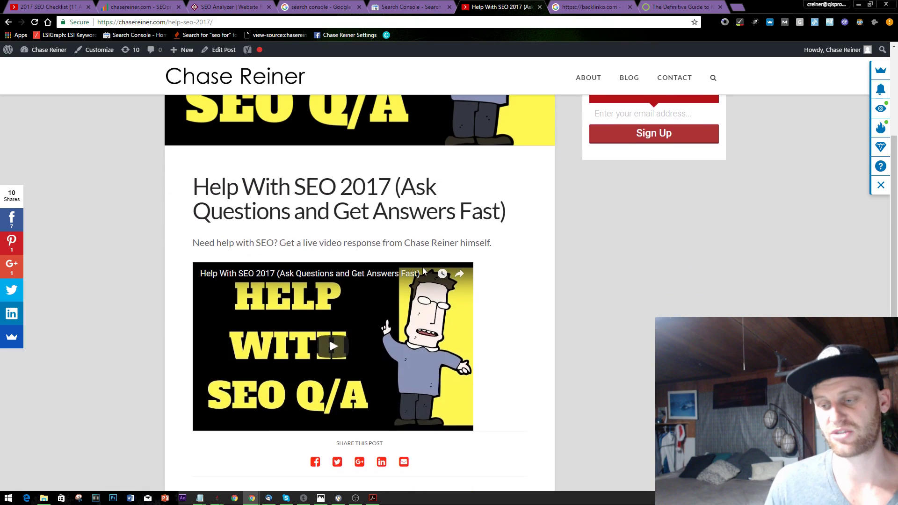
pyautogui.scroll(2, 460, 347)
# Return to Notepad, shift its window aside from the blog post, and begin the last site-wide item with "* Either removing"
pyautogui.hotkey('alt', 'Tab')
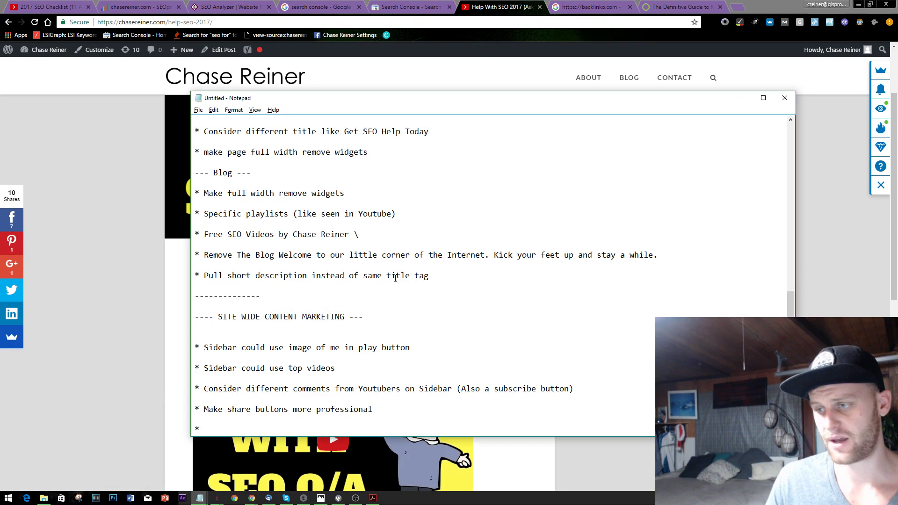
pyautogui.scroll(-1, 414, 337)
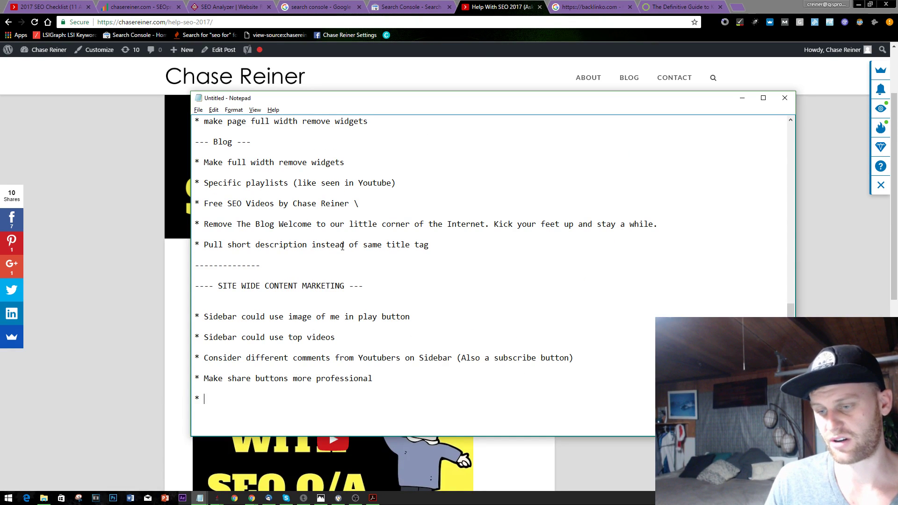
pyautogui.moveTo(395, 107); pyautogui.dragTo(520, 93)
pyautogui.write('Eat')
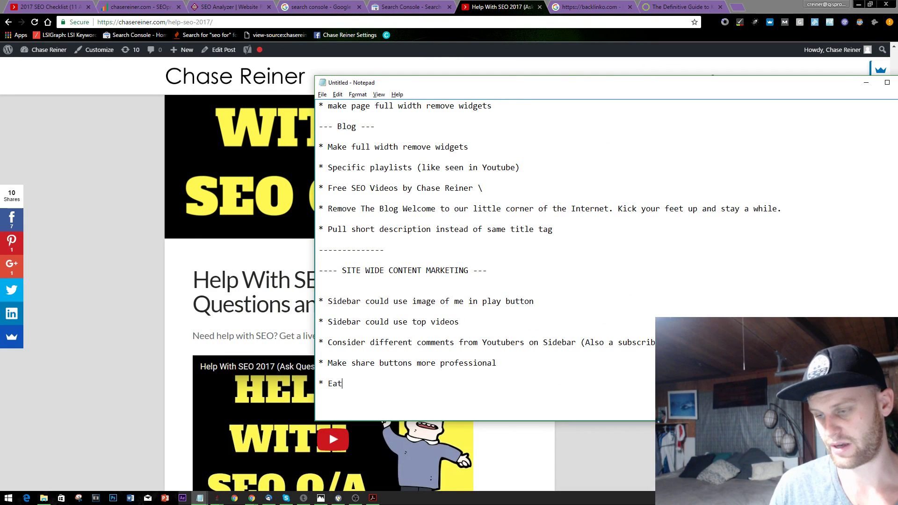
pyautogui.write('eh')
pyautogui.press('BackSpace')
pyautogui.press('BackSpace')
pyautogui.write('her removing titles i')
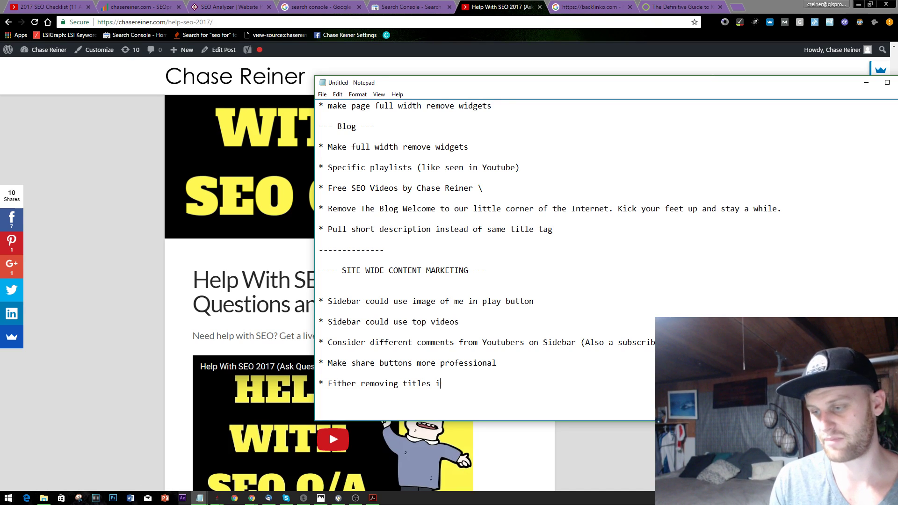
pyautogui.press('BackSpace')
pyautogui.press('BackSpace')
pyautogui.press('BackSpace')
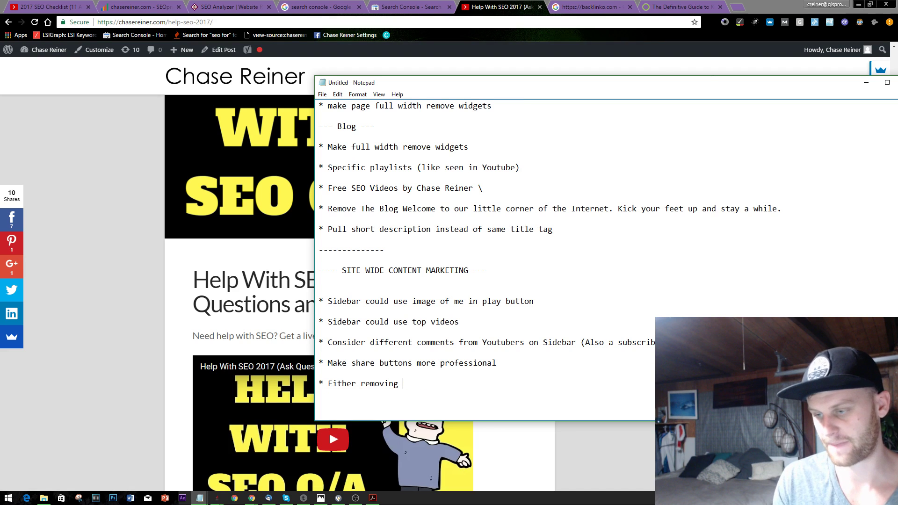
# Look through the open browser tabs for Backlinko's keyword research guide to compare its layout, and return to the Help With SEO 2017 post
pyautogui.click(590, 7)
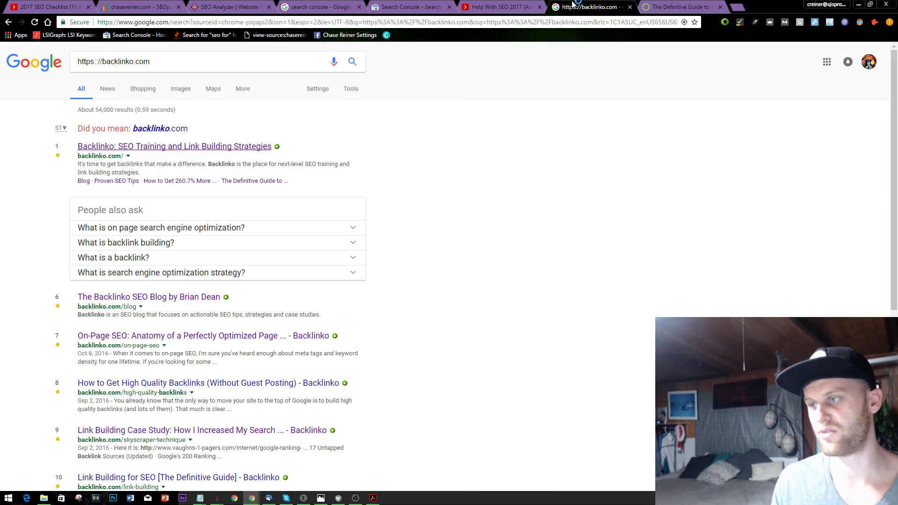
pyautogui.click(531, 5)
pyautogui.click(350, 6)
pyautogui.click(417, 5)
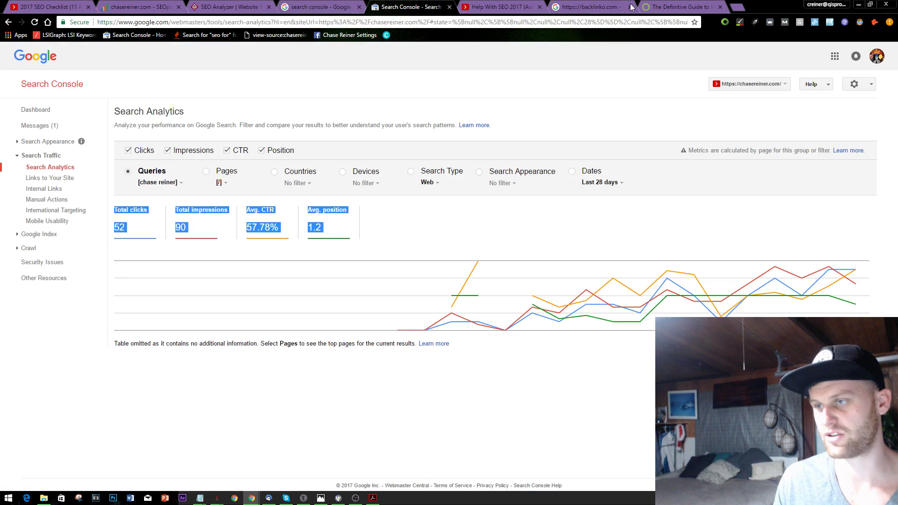
pyautogui.click(620, 6)
pyautogui.click(665, 7)
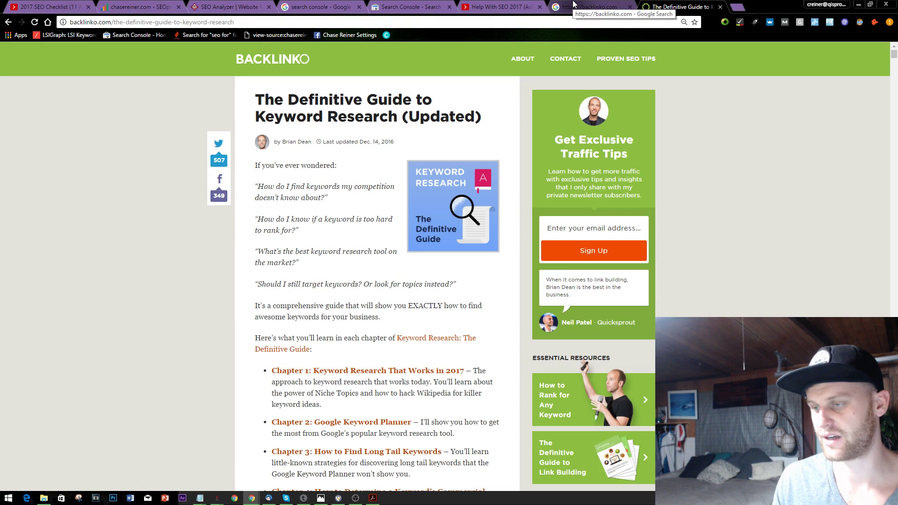
pyautogui.click(507, 5)
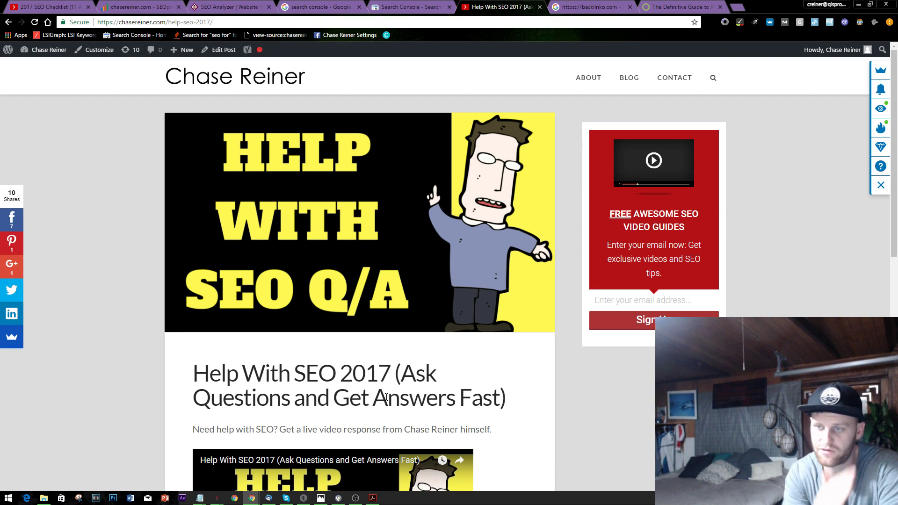
# Compare the blog post's featured image with the embedded video's thumbnail to judge the duplicated artwork
pyautogui.scroll(-3, 343, 289)
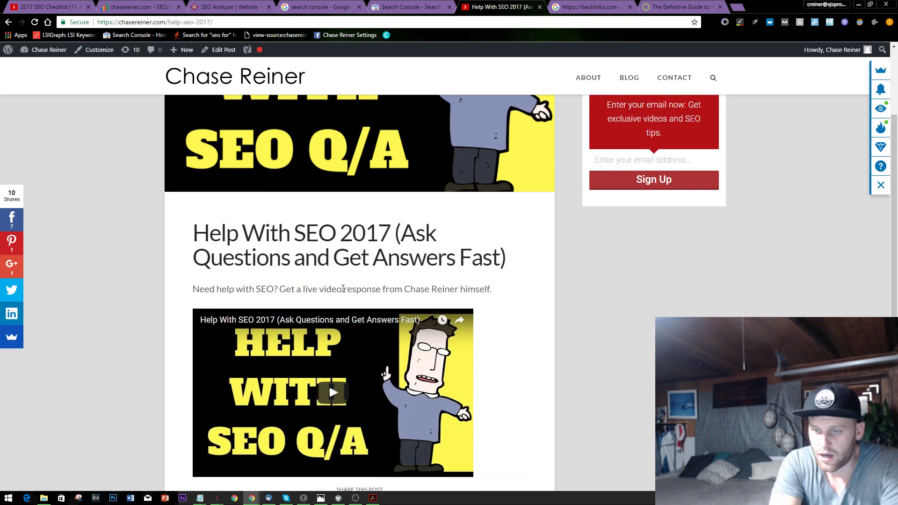
pyautogui.scroll(-2, 342, 289)
pyautogui.scroll(5, 377, 357)
pyautogui.scroll(-5, 381, 380)
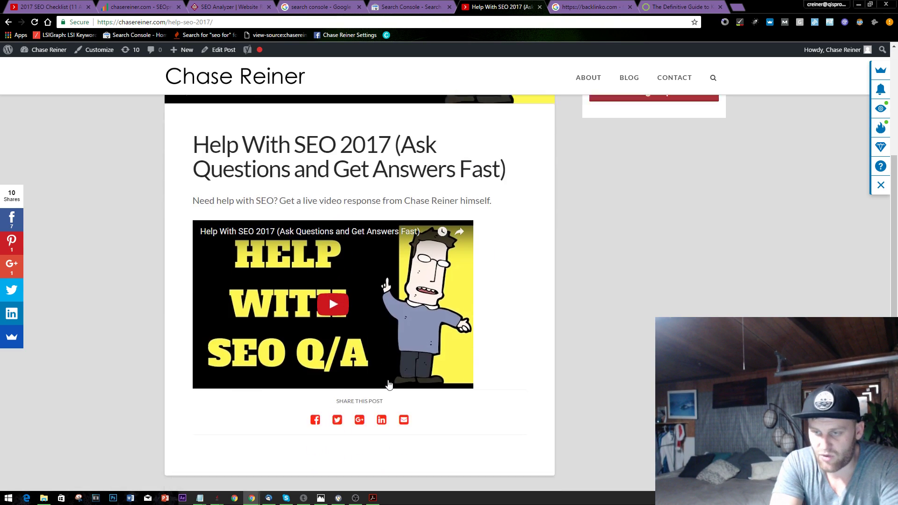
pyautogui.scroll(4, 388, 383)
pyautogui.scroll(-4, 408, 313)
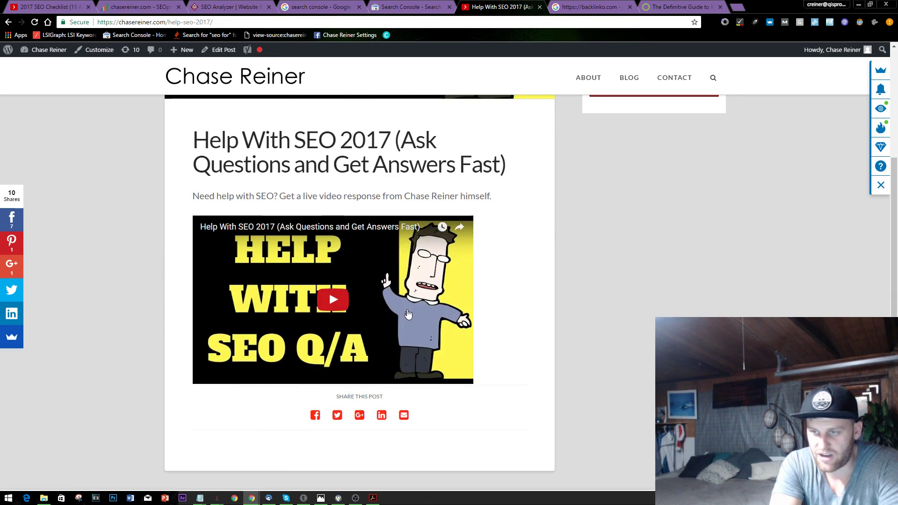
pyautogui.scroll(5, 383, 309)
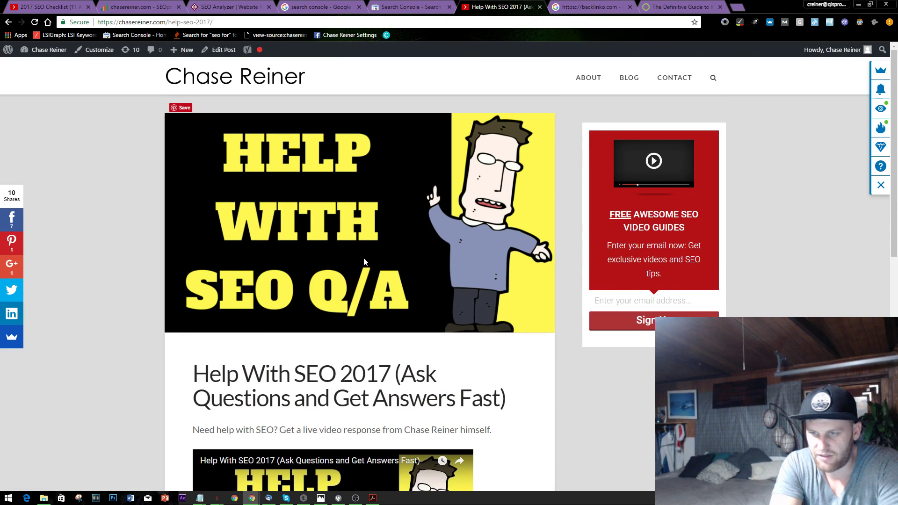
pyautogui.scroll(-4, 365, 262)
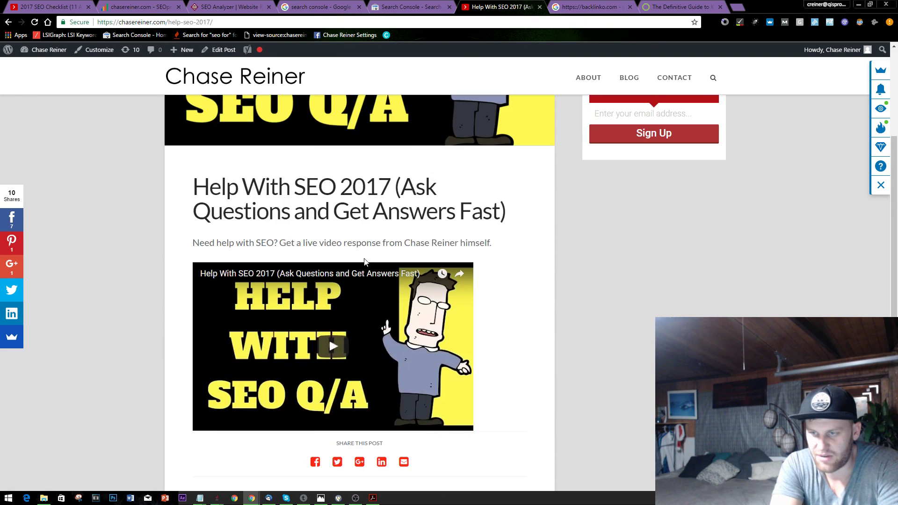
pyautogui.scroll(4, 365, 262)
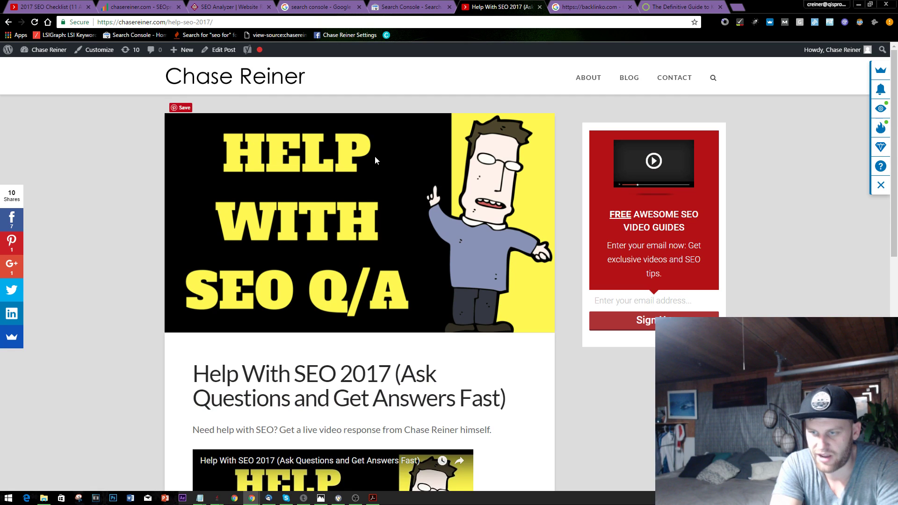
pyautogui.scroll(-5, 356, 330)
pyautogui.hotkey('alt', 'Tab')
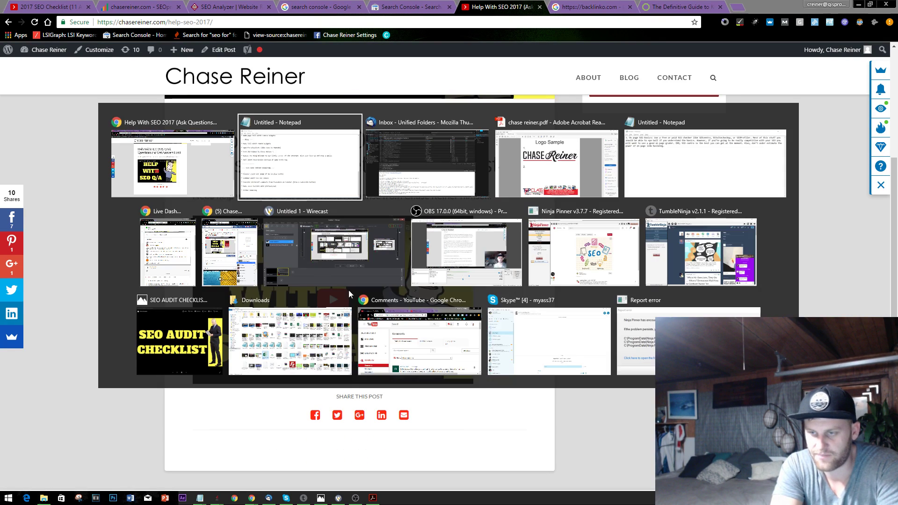
pyautogui.hotkey('alt', 'Tab')
pyautogui.scroll(1, 344, 317)
pyautogui.scroll(5, 344, 317)
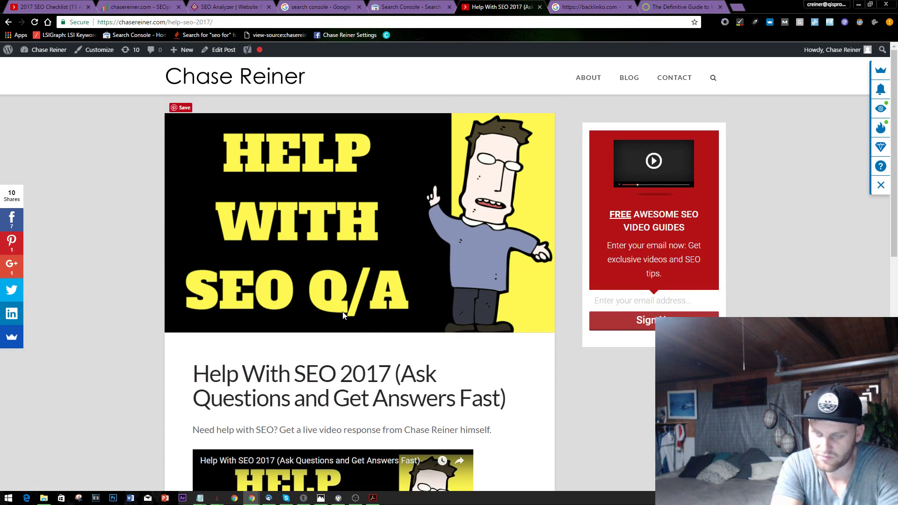
# Replace the unfinished last item in the Notepad checklist with "* Consider removing duplicate images on featured image and in videos on"
pyautogui.hotkey('alt', 'Tab')
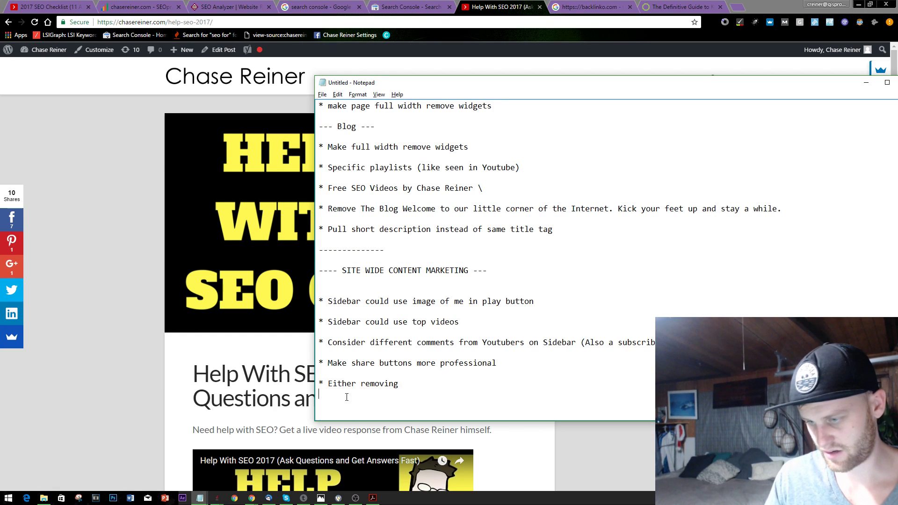
pyautogui.hotkey('shift', 'Up')
pyautogui.write('* Consid')
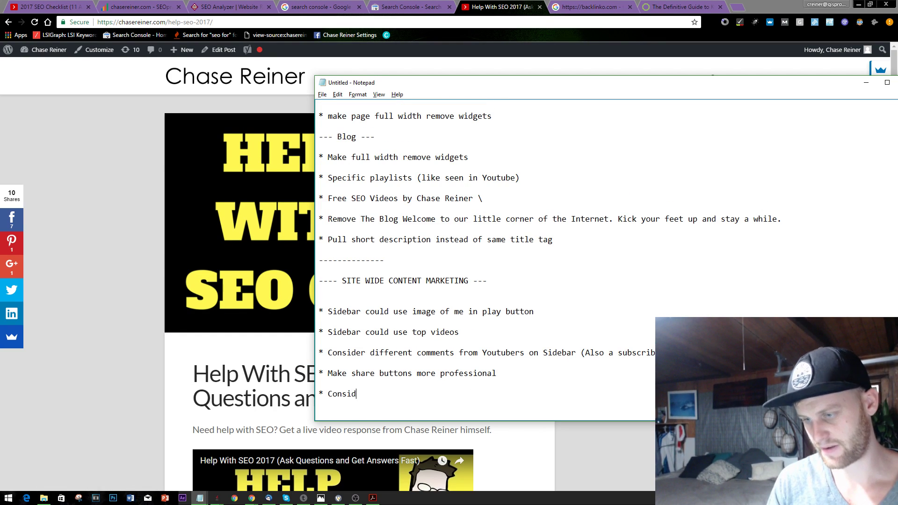
pyautogui.write('er rem')
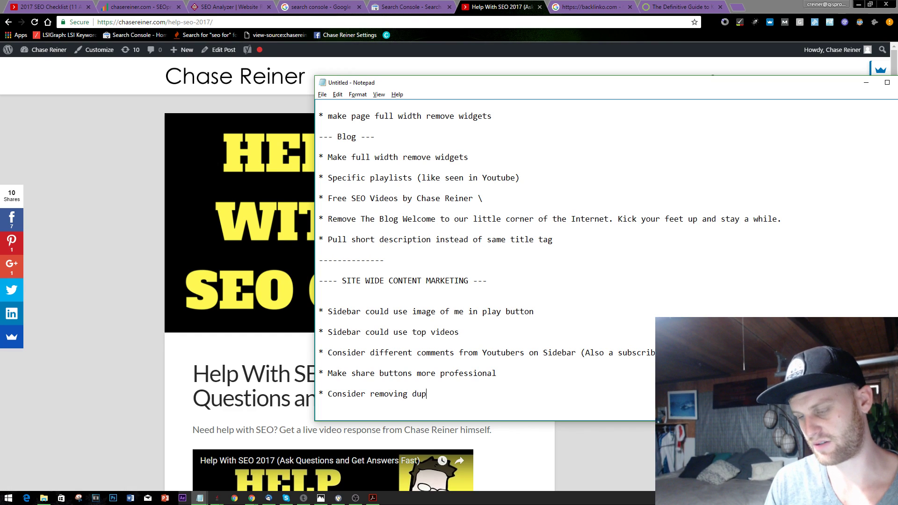
pyautogui.write('oving duplicate ')
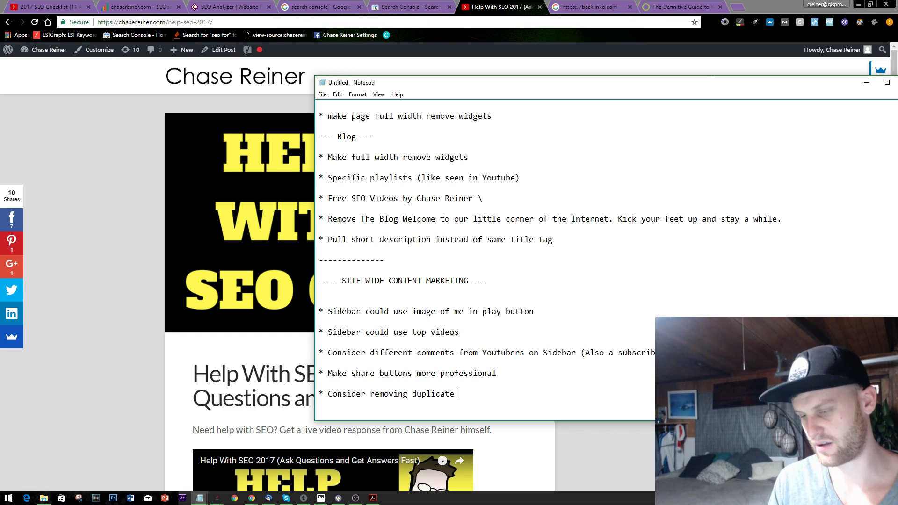
pyautogui.write('images on f')
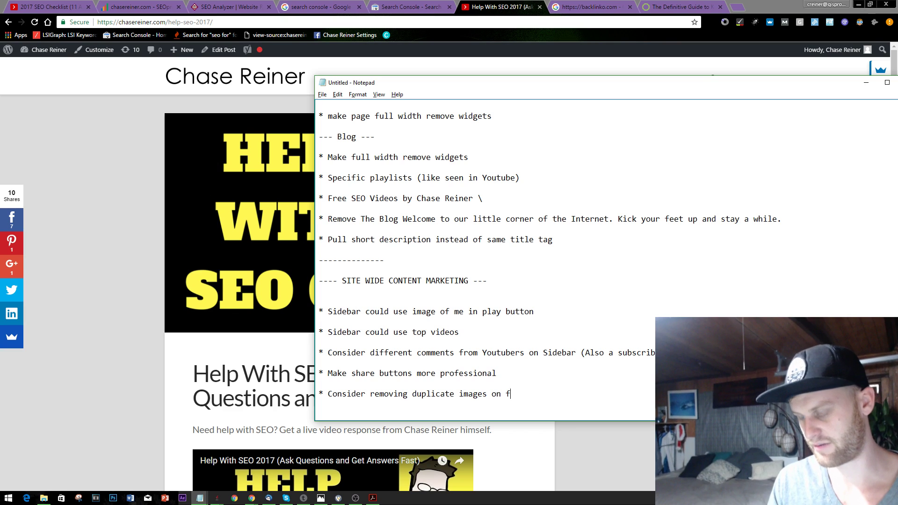
pyautogui.write('eatured imafe')
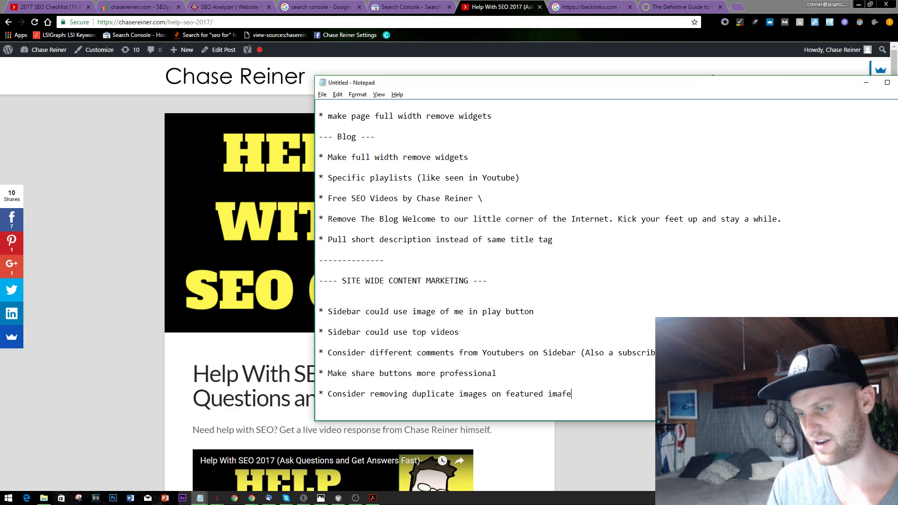
pyautogui.press('BackSpace')
pyautogui.press('BackSpace')
pyautogui.write('ge and in videos on')
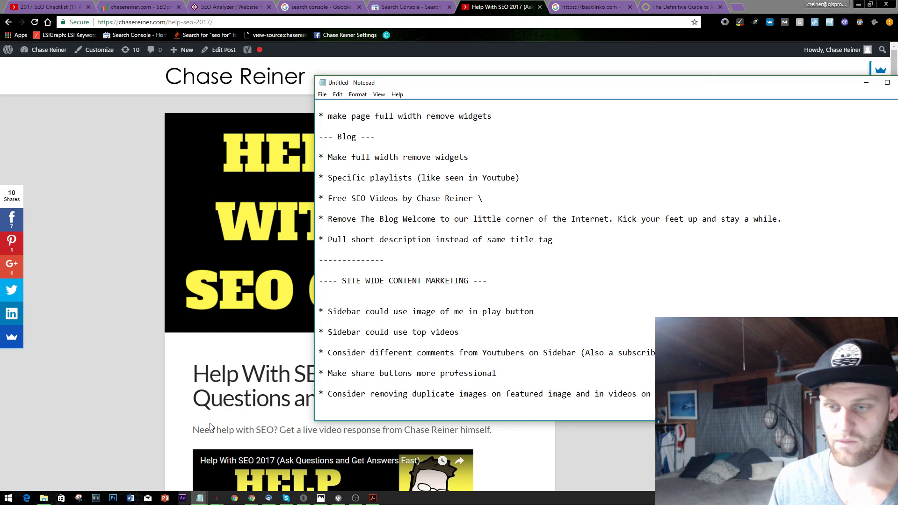
# Return to the blog post and examine its content from the title and embedded video down to the footer
pyautogui.moveTo(187, 411); pyautogui.dragTo(183, 394)
pyautogui.scroll(-1, 183, 339)
pyautogui.click(226, 383)
pyautogui.scroll(-3, 262, 412)
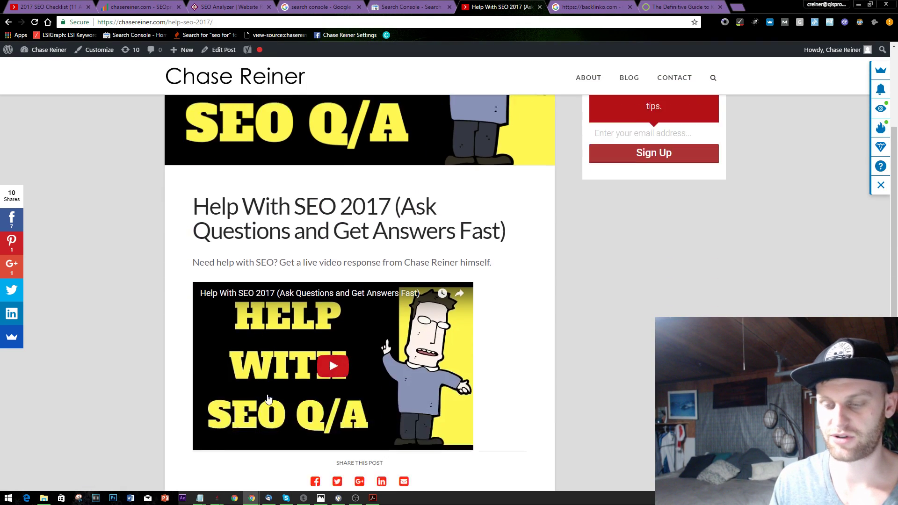
pyautogui.scroll(-5, 252, 393)
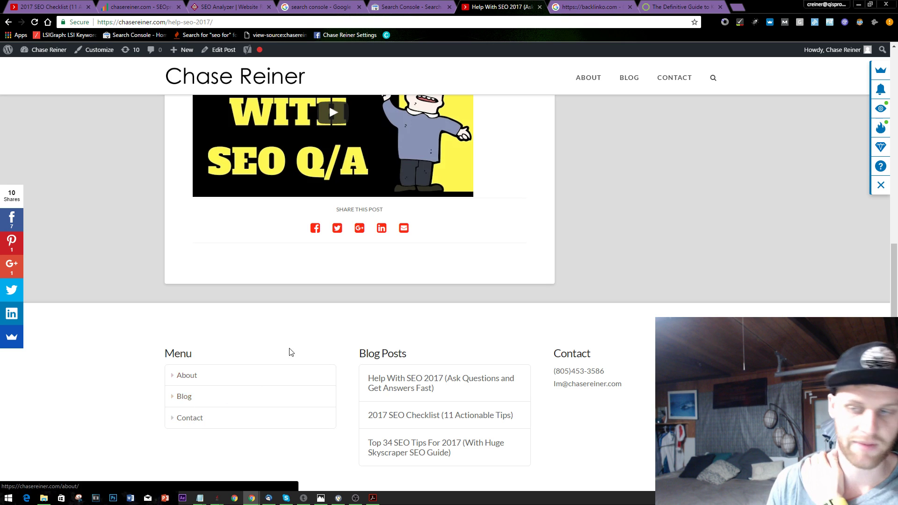
pyautogui.scroll(3, 289, 352)
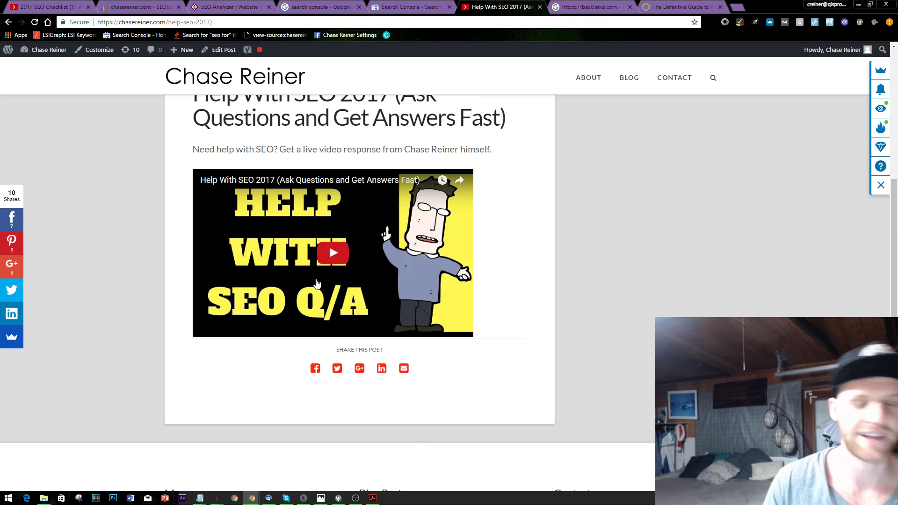
pyautogui.scroll(2, 317, 284)
pyautogui.scroll(1, 346, 281)
# Glance at the Notepad checklist and re-examine the blog post for written content accompanying its featured image and video
pyautogui.hotkey('alt', 'Tab')
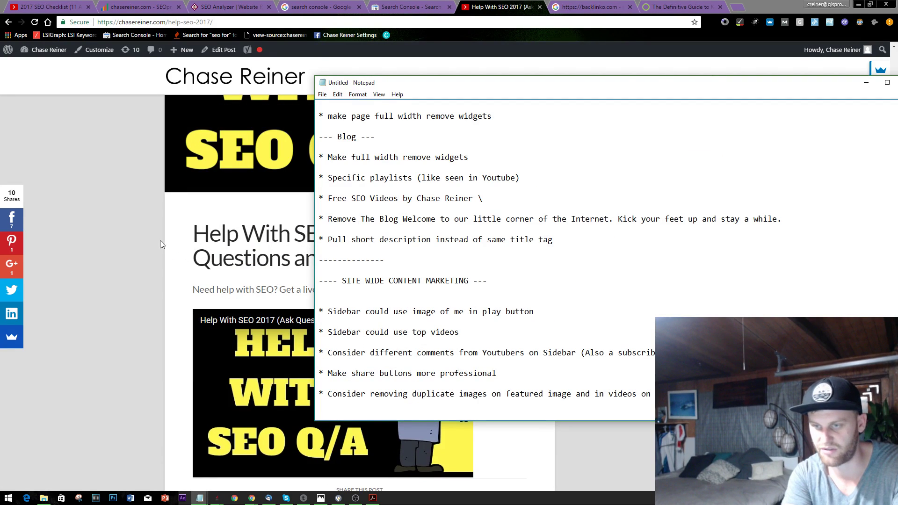
pyautogui.click(160, 241)
pyautogui.scroll(-3, 328, 281)
pyautogui.scroll(6, 411, 330)
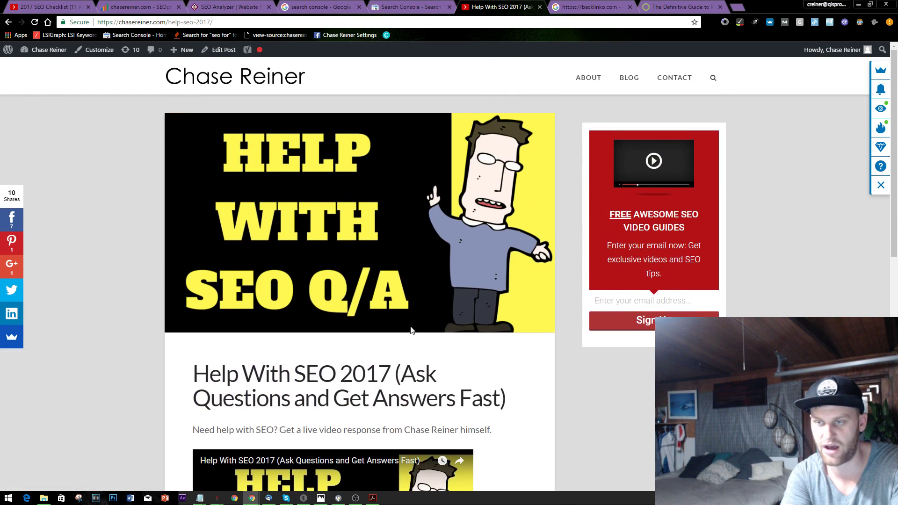
pyautogui.scroll(-8, 411, 330)
pyautogui.scroll(8, 370, 262)
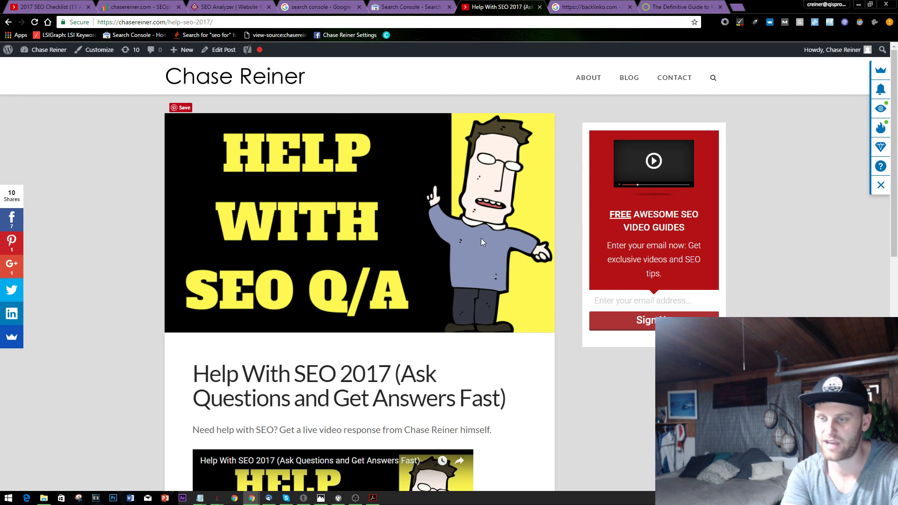
pyautogui.scroll(-3, 481, 240)
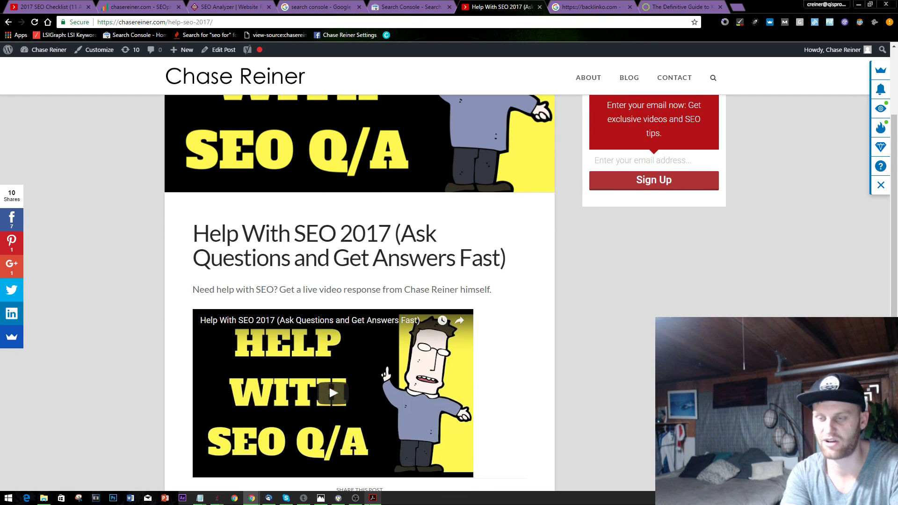
pyautogui.scroll(2, 456, 279)
# Add "* Consider content break downs for each posts" as a new last item of the site-wide content marketing list in Notepad
pyautogui.hotkey('alt', 'Tab')
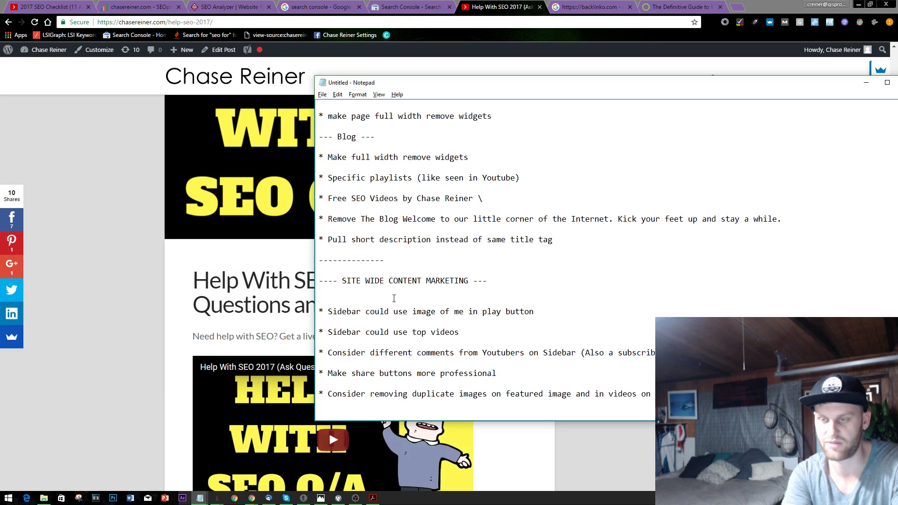
pyautogui.click(394, 298)
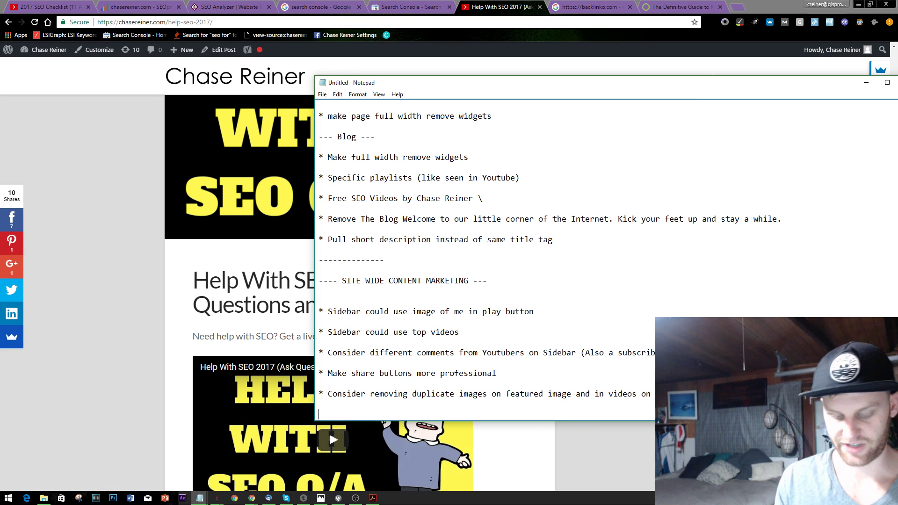
pyautogui.write('onsider co')
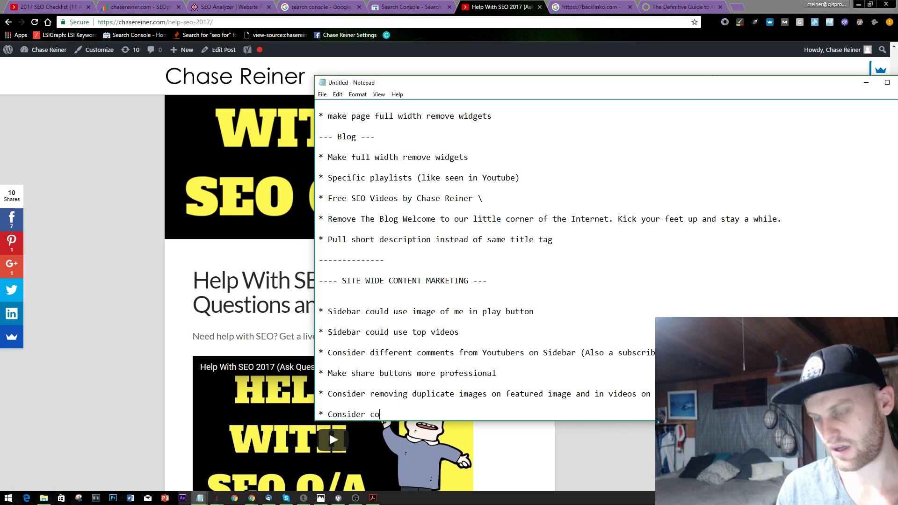
pyautogui.write('ntent brwe')
pyautogui.press('BackSpace')
pyautogui.press('BackSpace')
pyautogui.write('eak ')
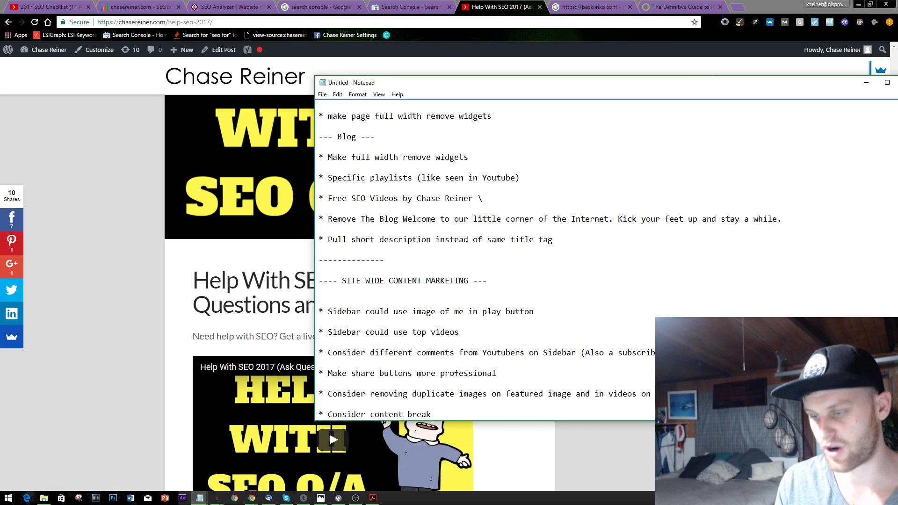
pyautogui.write(' downs for ea')
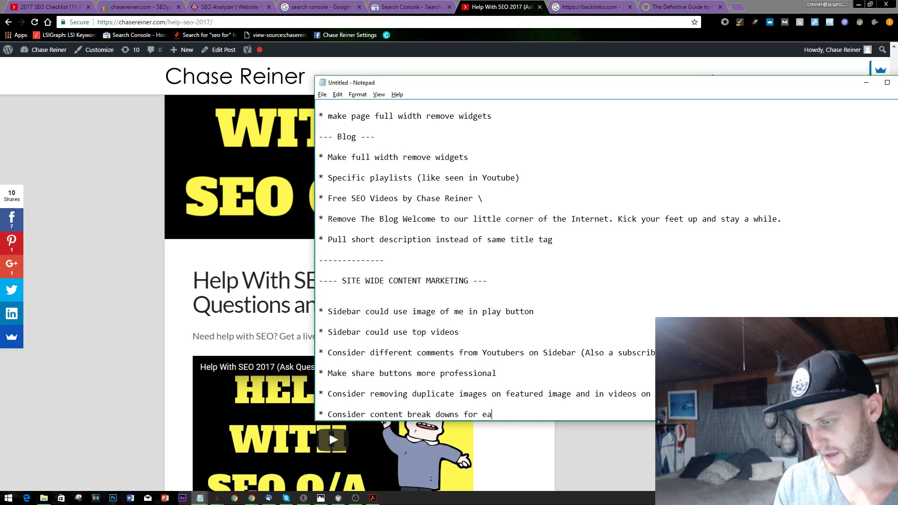
pyautogui.write('ch posts')
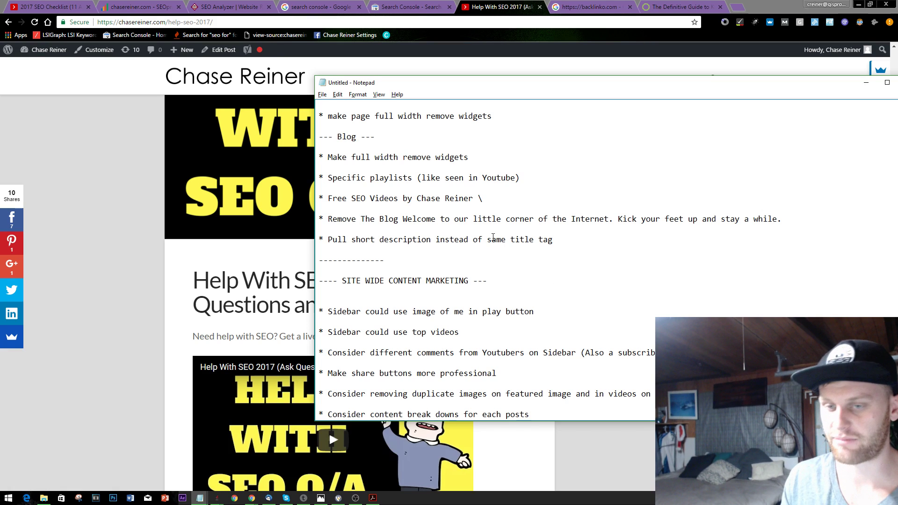
# Switch back to the browser and look over the blog post's header, featured image and video section once more
pyautogui.click(208, 277)
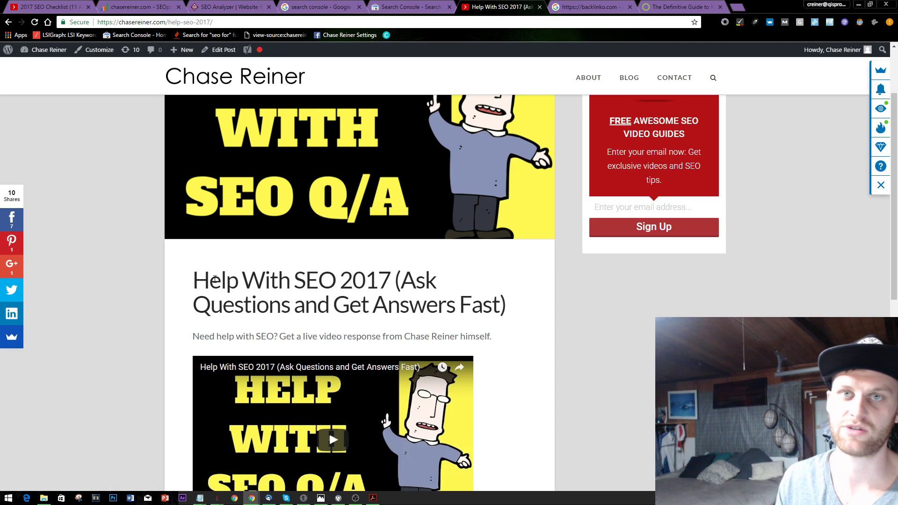
pyautogui.scroll(2, 394, 401)
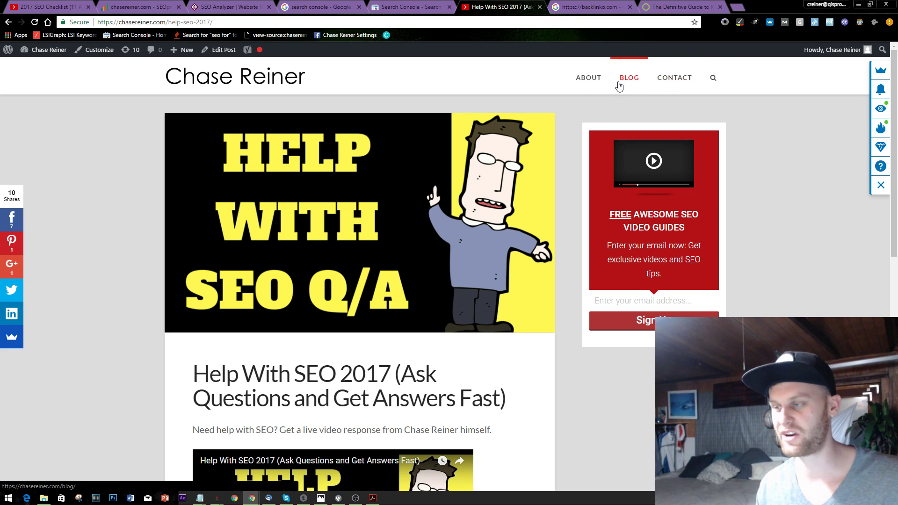
pyautogui.scroll(-6, 452, 148)
pyautogui.scroll(6, 452, 197)
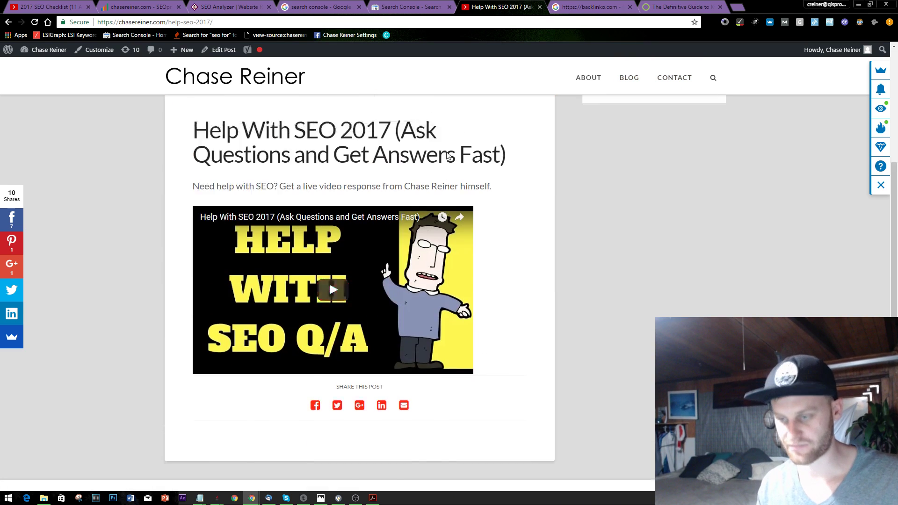
# Look over the blog post's featured image, title, intro line and embedded video once more
pyautogui.scroll(-5, 387, 140)
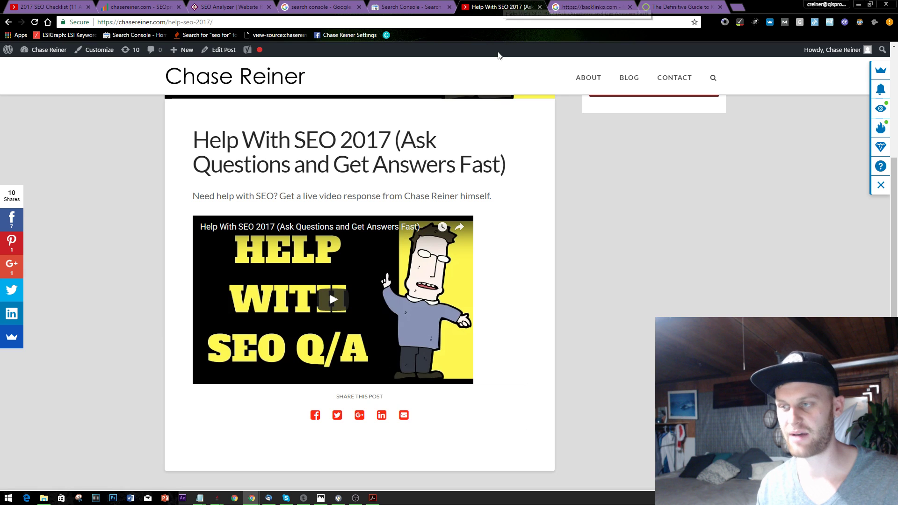
pyautogui.scroll(5, 404, 225)
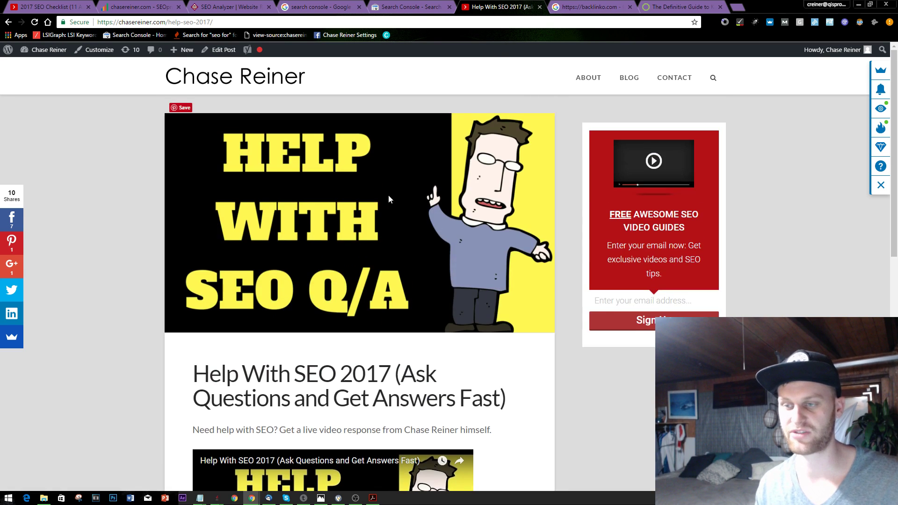
pyautogui.scroll(-3, 389, 196)
pyautogui.scroll(2, 358, 385)
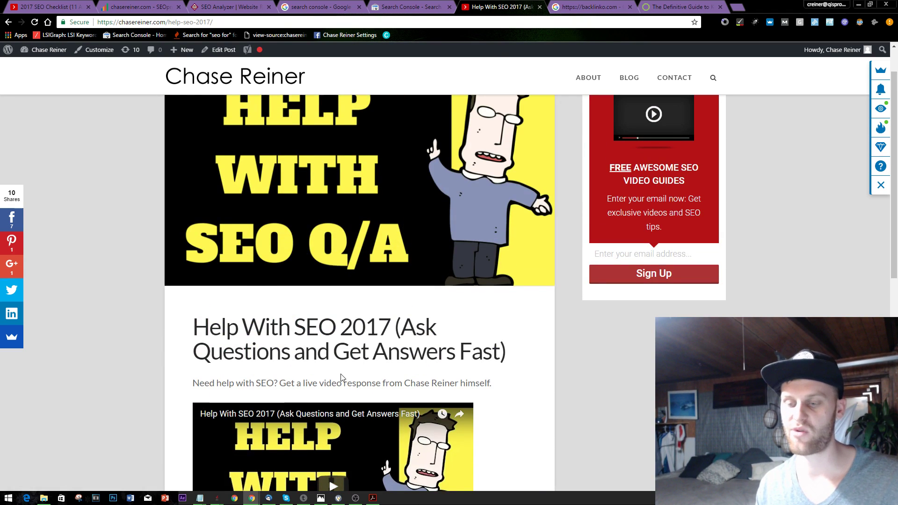
pyautogui.scroll(-2, 341, 377)
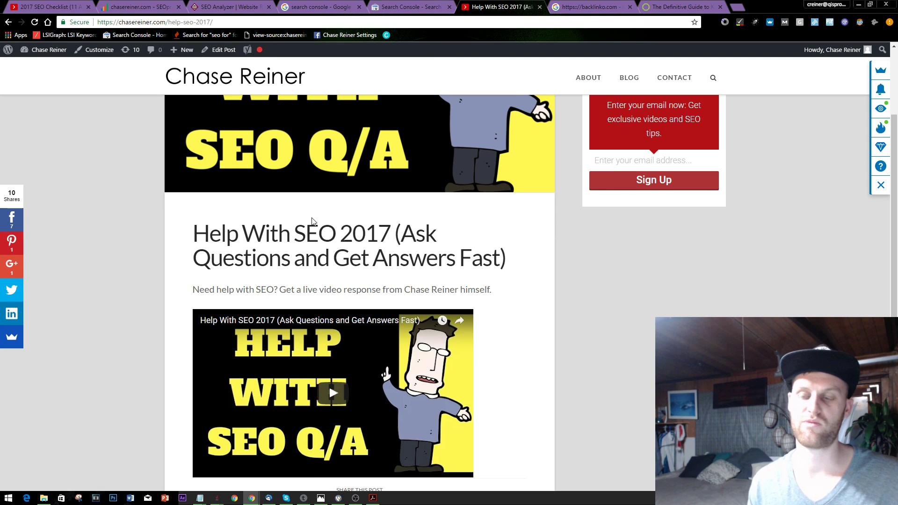
# Examine the blog post's one-line intro text by highlighting it, and compare it with the space around the video
pyautogui.moveTo(172, 290); pyautogui.dragTo(504, 279)
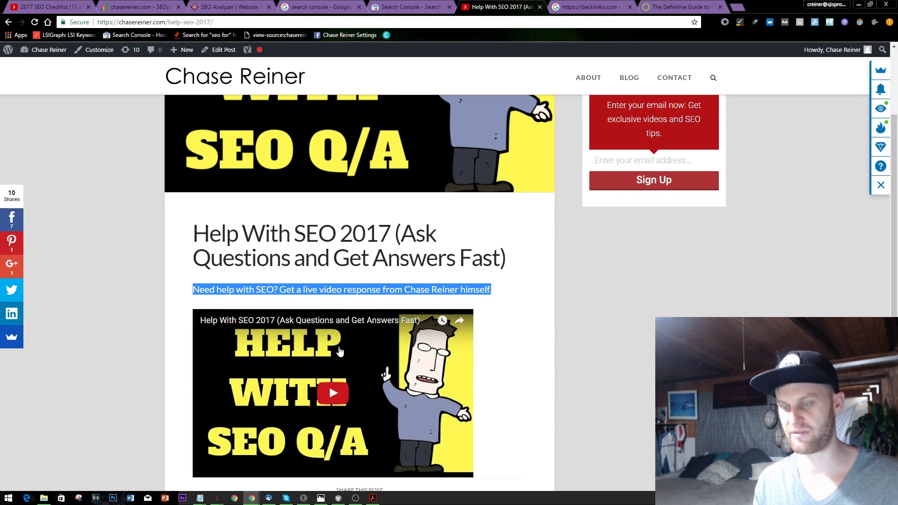
pyautogui.scroll(-2, 509, 308)
pyautogui.click(527, 322)
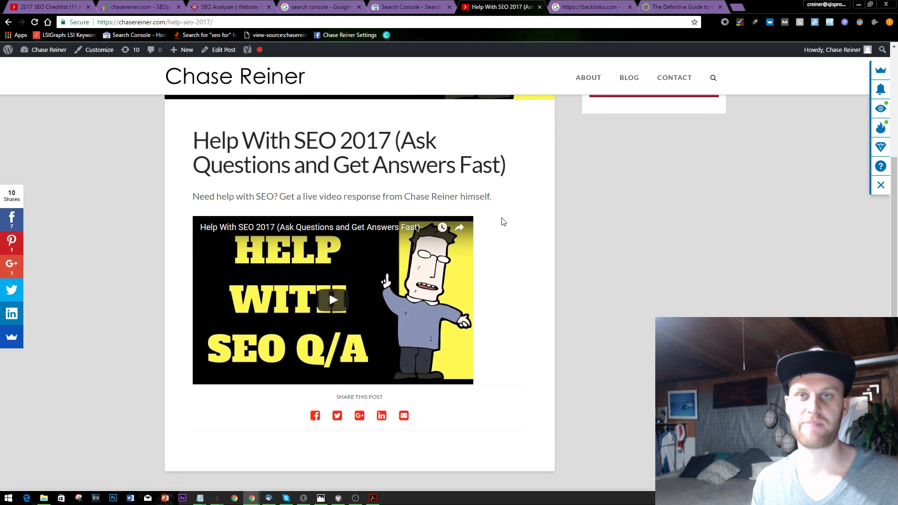
pyautogui.scroll(3, 349, 328)
pyautogui.moveTo(193, 333); pyautogui.dragTo(286, 337)
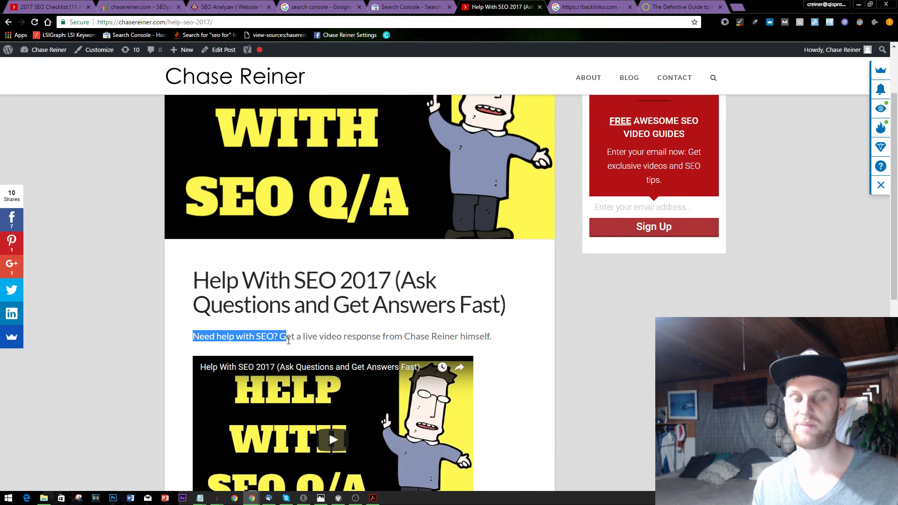
pyautogui.click(288, 337)
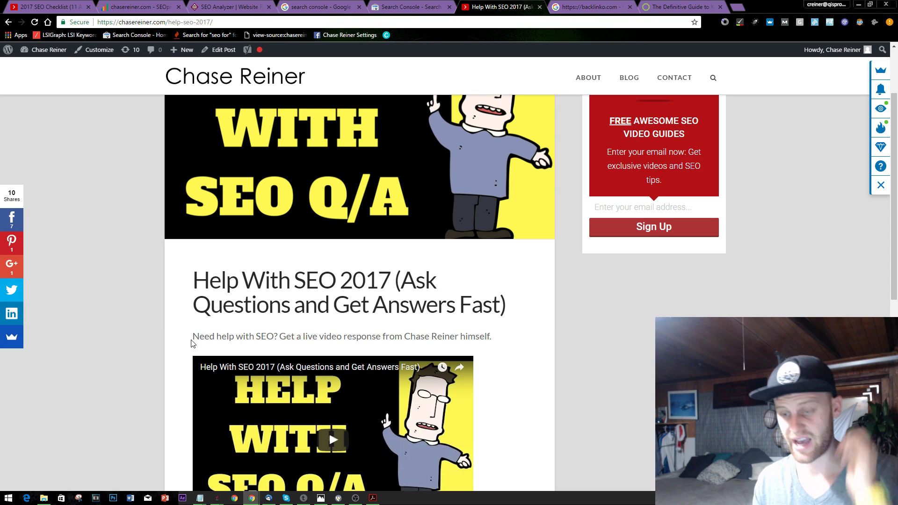
pyautogui.moveTo(194, 337); pyautogui.dragTo(523, 333)
pyautogui.click(515, 333)
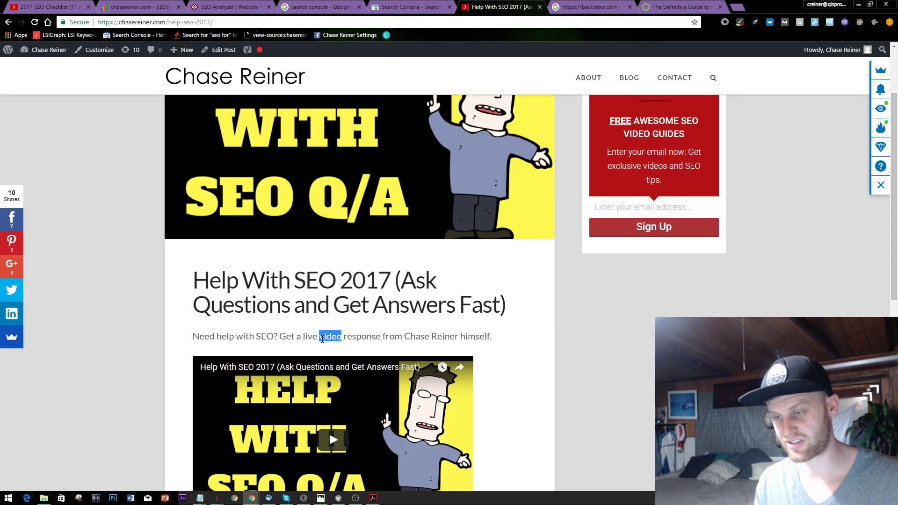
pyautogui.tripleClick(329, 337)
pyautogui.click(358, 336)
pyautogui.scroll(-4, 382, 330)
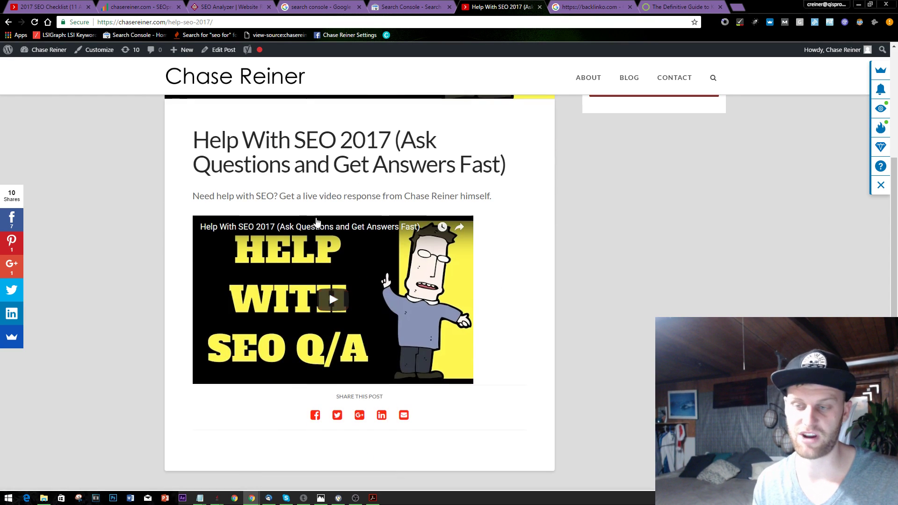
# Search Google for "moz white board fridays" in a new tab
pyautogui.click(725, 8)
pyautogui.click(737, 7)
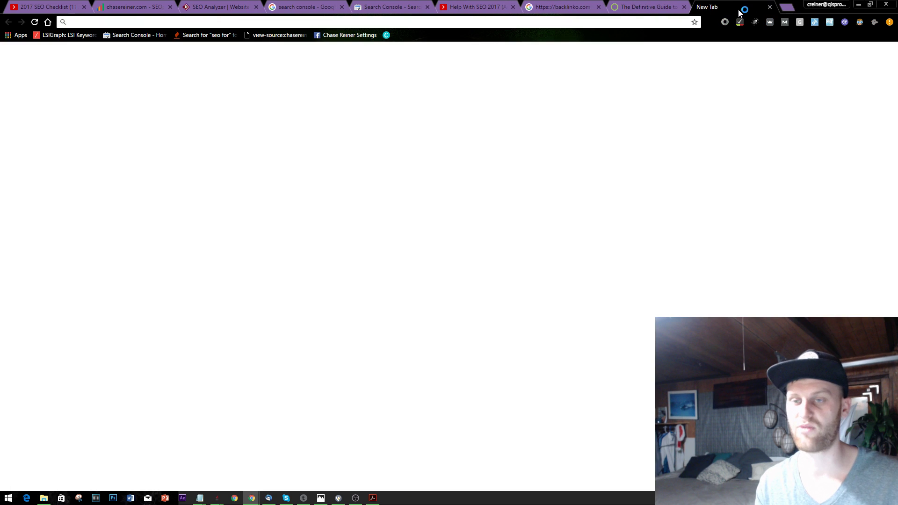
pyautogui.write('c')
pyautogui.press('BackSpace')
pyautogui.press('BackSpace')
pyautogui.write('moz')
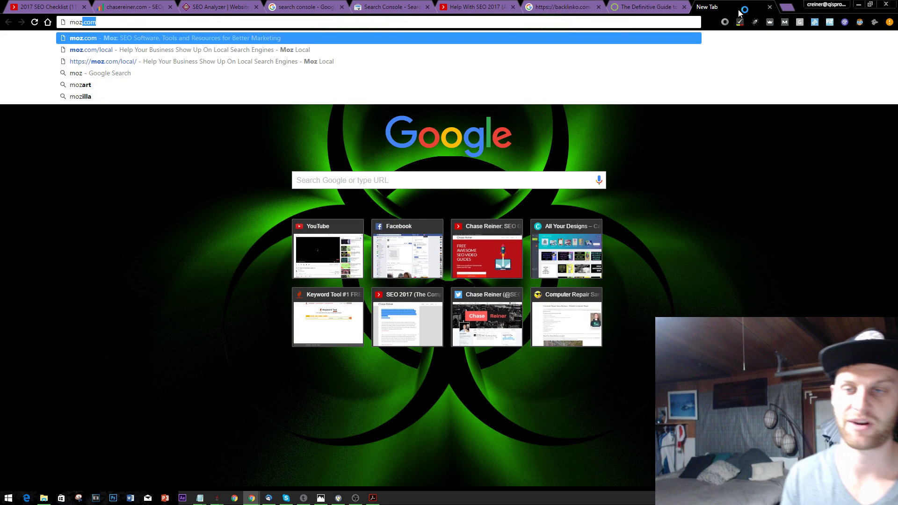
pyautogui.write(' whiteboard friday')
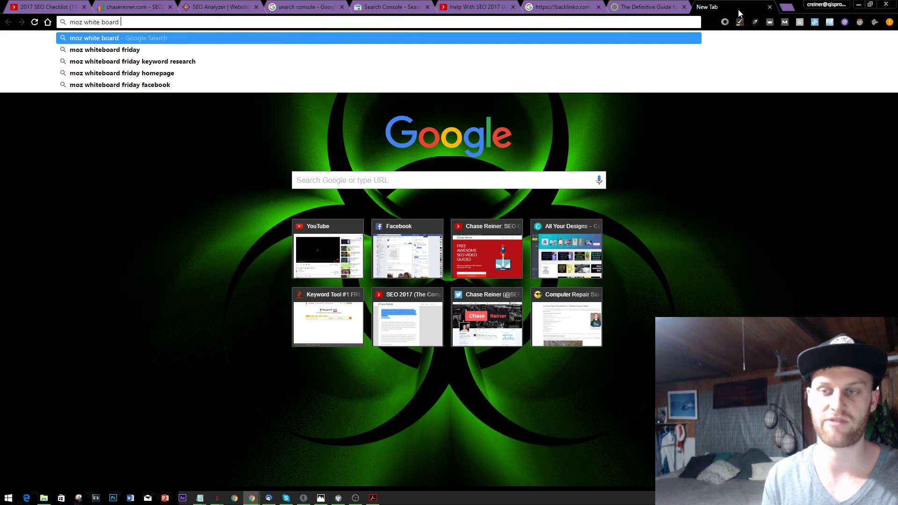
pyautogui.press('Return')
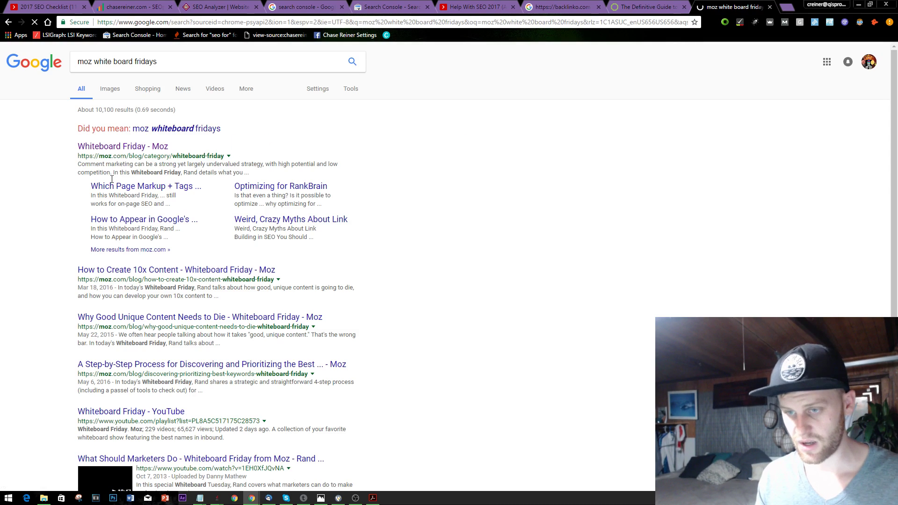
# Open Moz's Whiteboard Friday blog category and examine the written breakdown in its "Comment Marketing" post
pyautogui.click(155, 143)
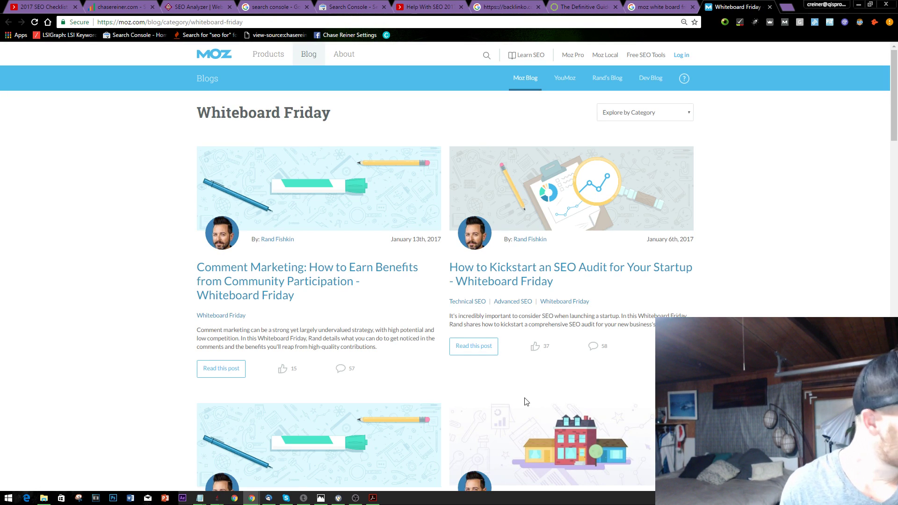
pyautogui.click(225, 369)
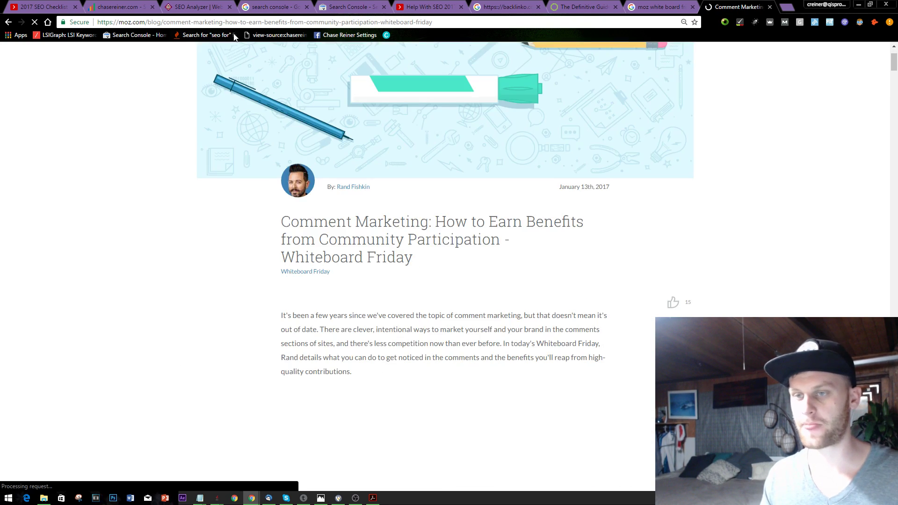
pyautogui.scroll(-10, 320, 221)
pyautogui.scroll(-20, 361, 224)
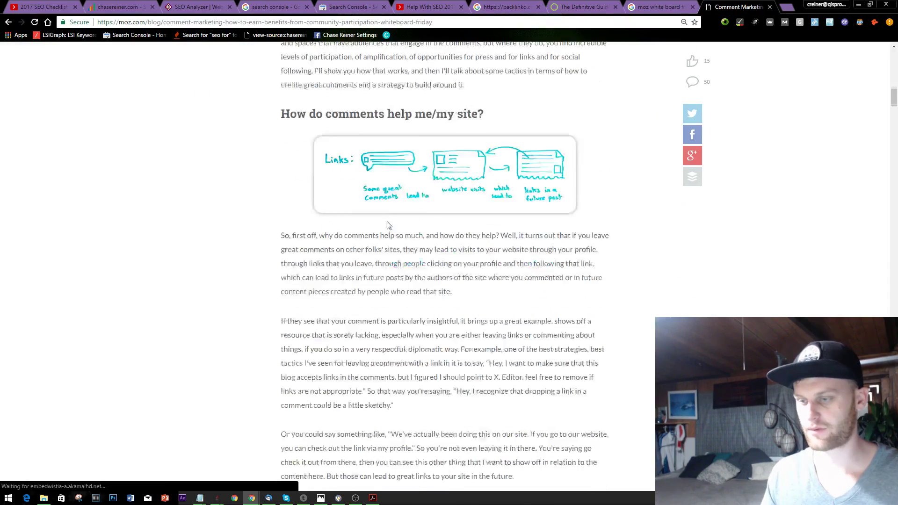
pyautogui.scroll(-15, 217, 116)
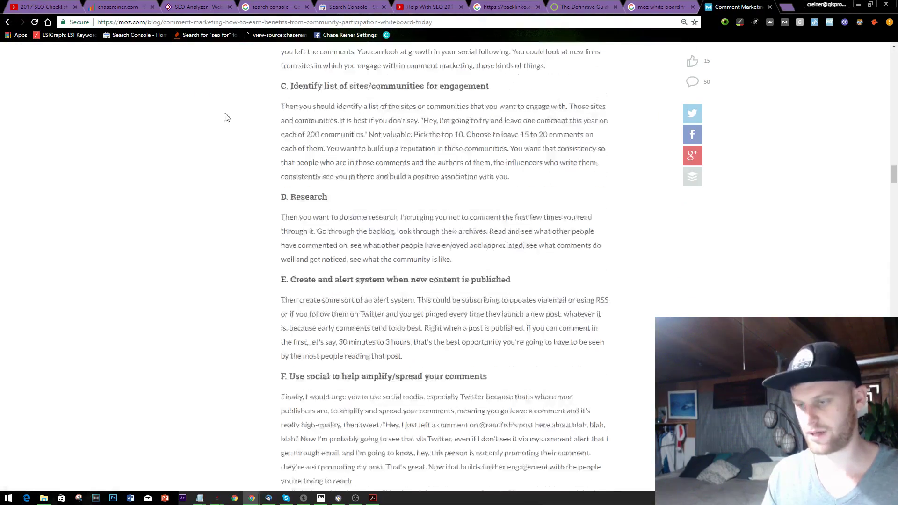
# Highlight the Moz post's URL slug and look through the reader comments below the article
pyautogui.click(227, 22)
pyautogui.click(199, 22)
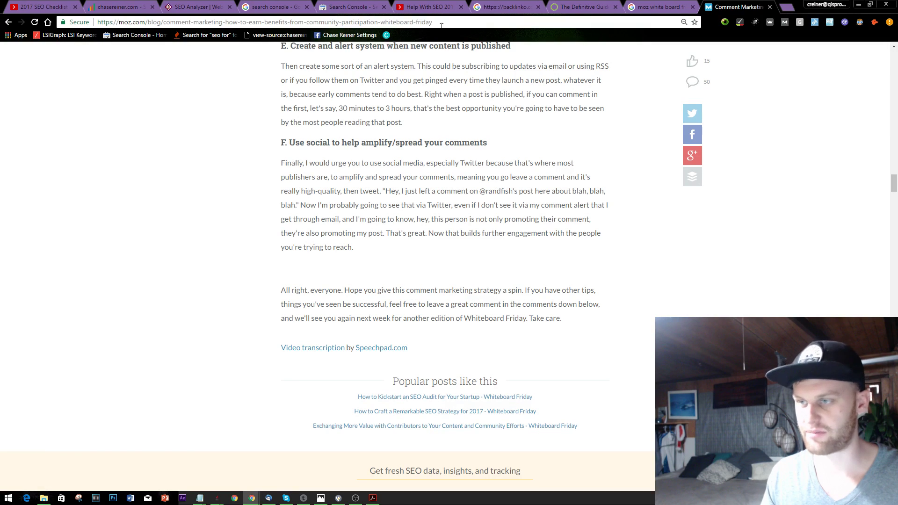
pyautogui.moveTo(441, 26); pyautogui.dragTo(181, 18)
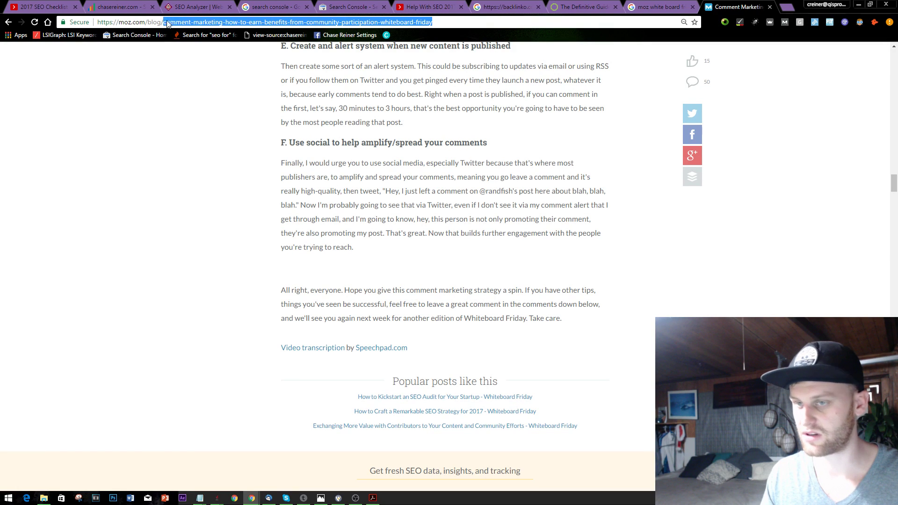
pyautogui.scroll(-20, 274, 150)
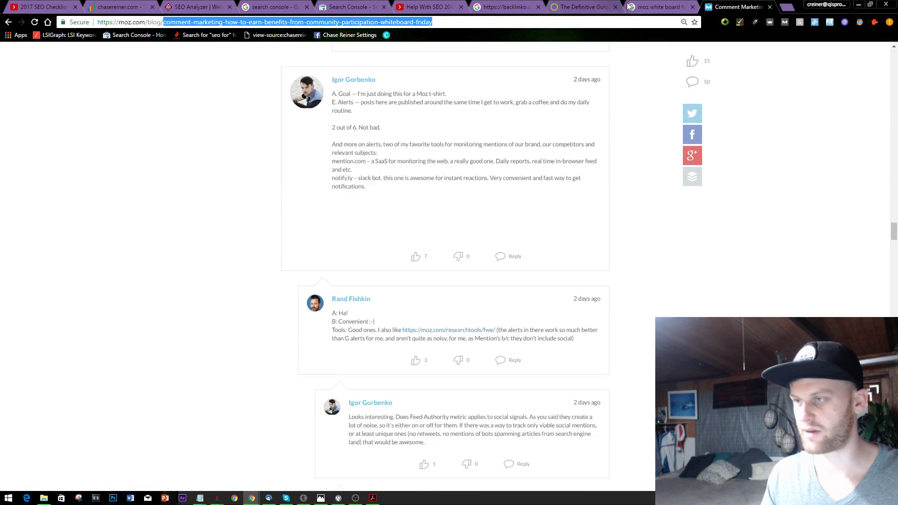
# Close the Moz post and the Google results, and examine the reader comments on Backlinko's keyword research guide
pyautogui.click(769, 7)
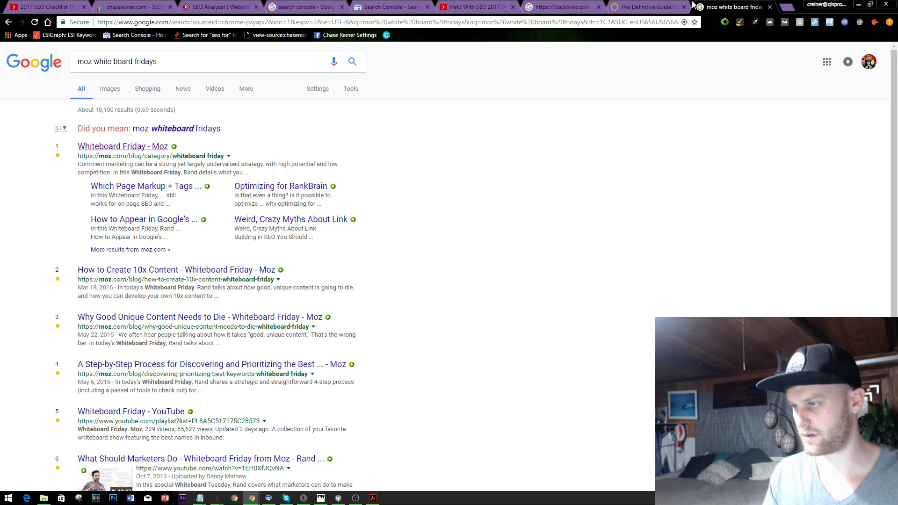
pyautogui.click(673, 7)
pyautogui.click(753, 7)
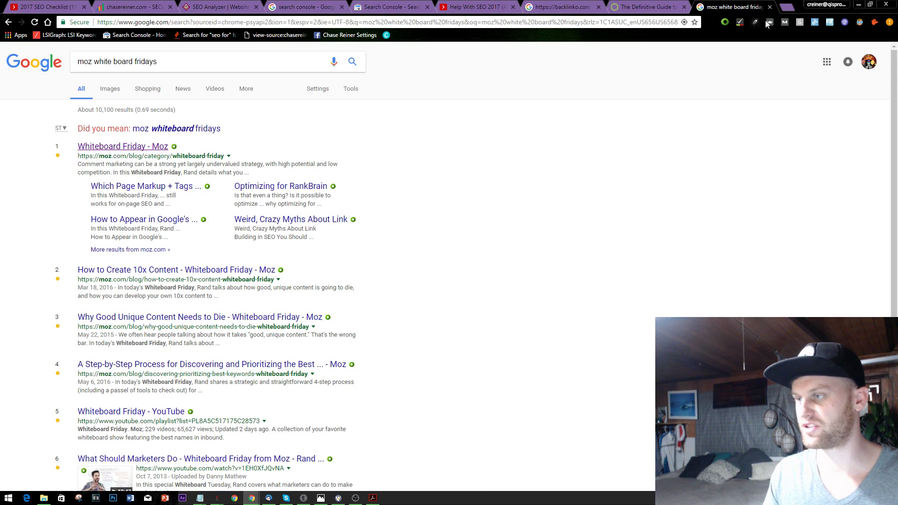
pyautogui.click(770, 7)
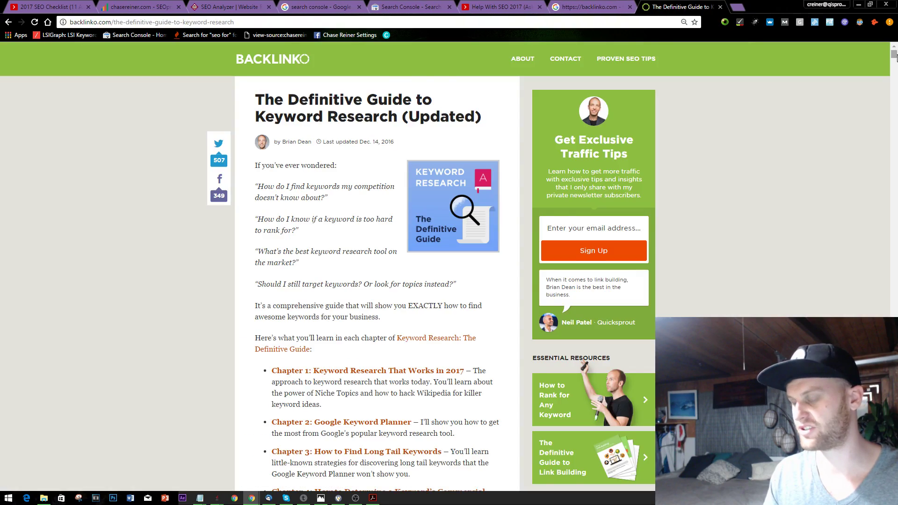
pyautogui.moveTo(894, 56); pyautogui.dragTo(894, 213)
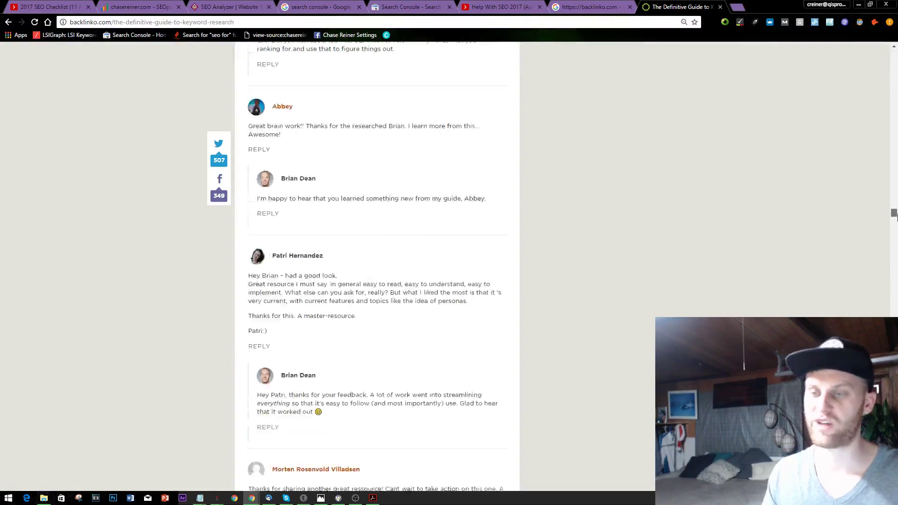
pyautogui.scroll(15, 413, 293)
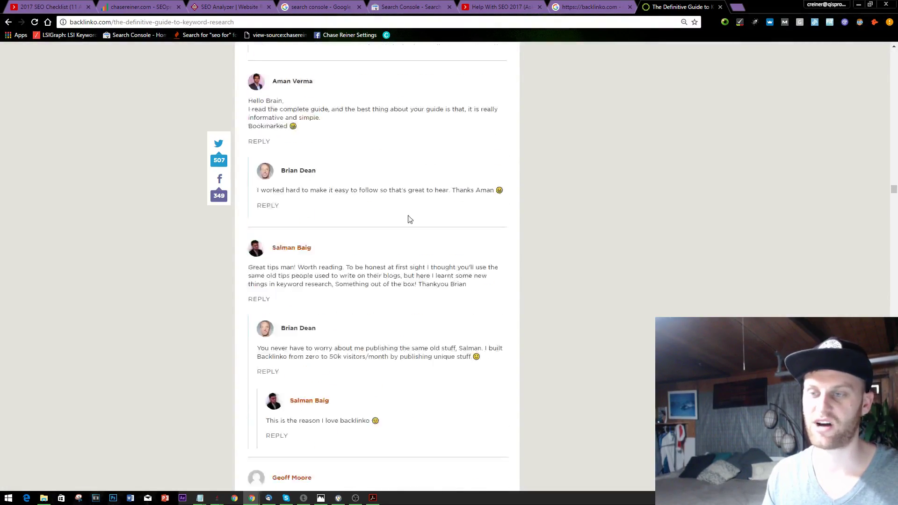
pyautogui.scroll(-15, 410, 219)
# Add "* Continous comments on blog posts" as a new last item of the site-wide content marketing list in Notepad
pyautogui.click(206, 6)
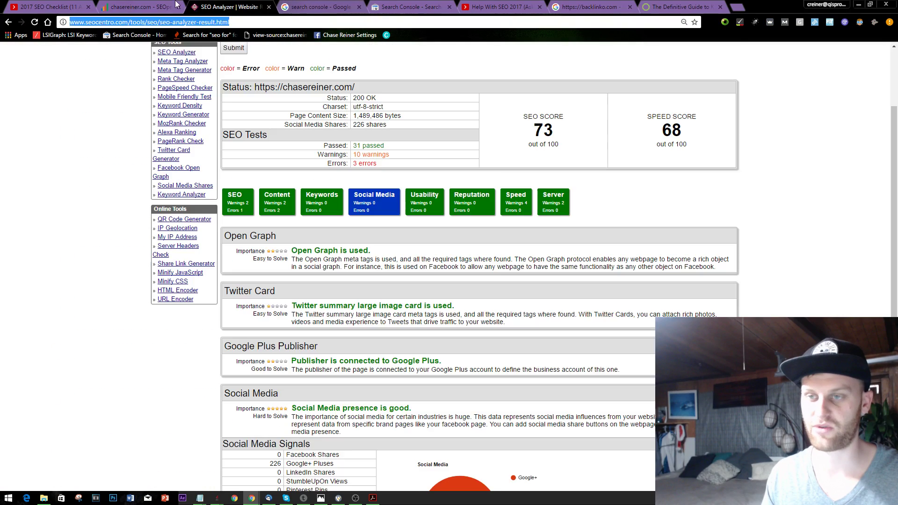
pyautogui.click(176, 7)
pyautogui.hotkey('alt', 'Tab')
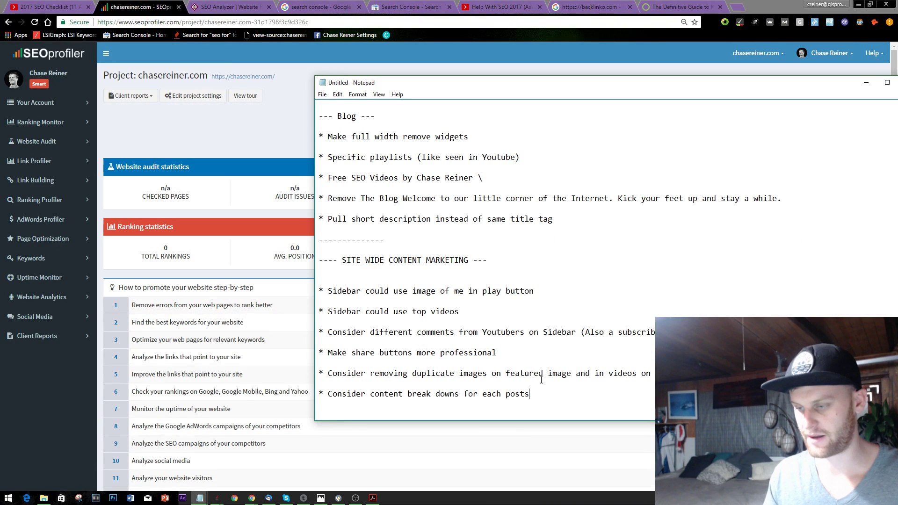
pyautogui.press('Return')
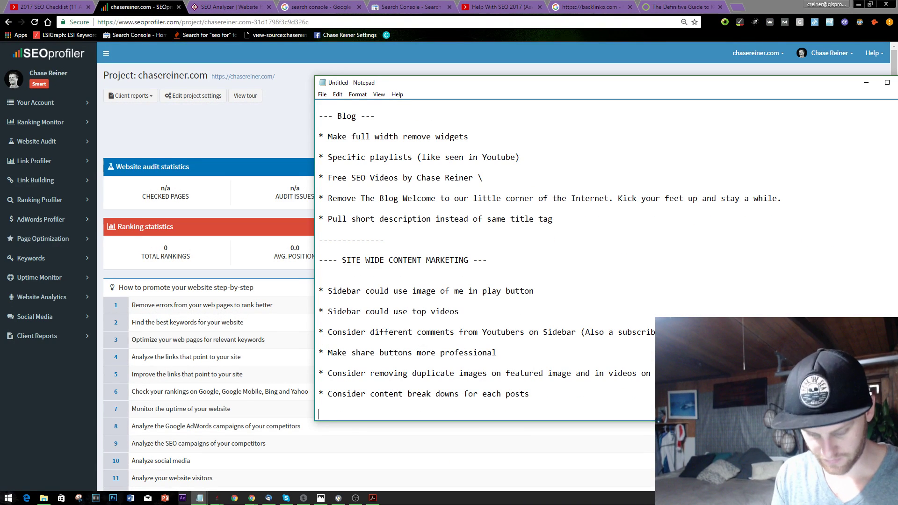
pyautogui.write('* Contiu')
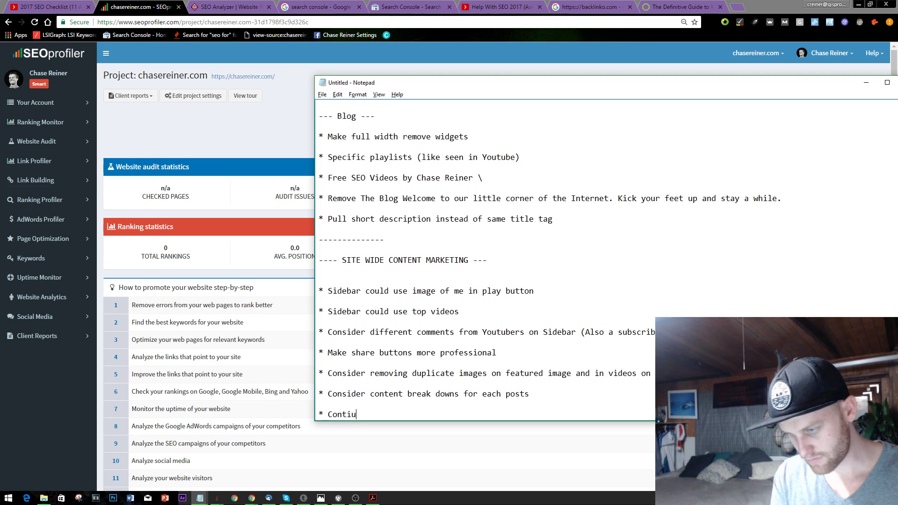
pyautogui.press('BackSpace')
pyautogui.write('nous ')
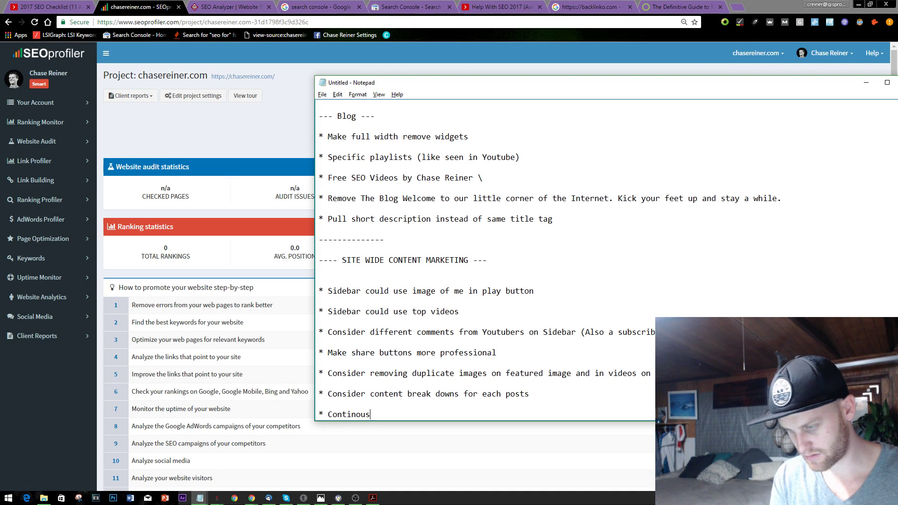
pyautogui.write('comment')
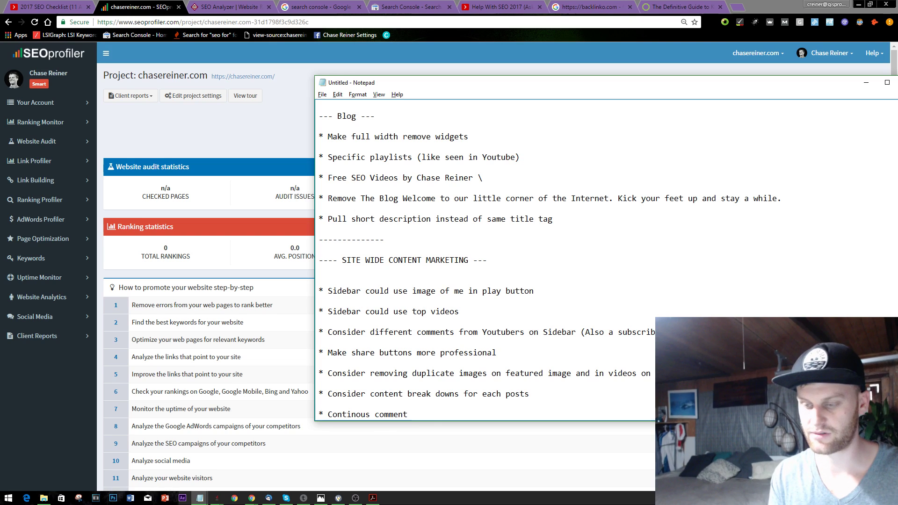
pyautogui.write('s on blog posts')
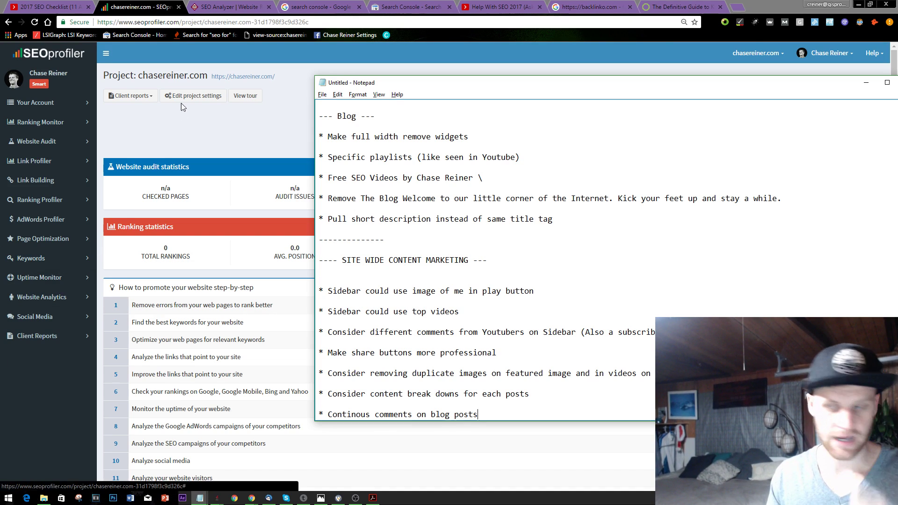
# Return to the browser and close the Google results page for "search console", leaving the Search Console report open
pyautogui.click(159, 136)
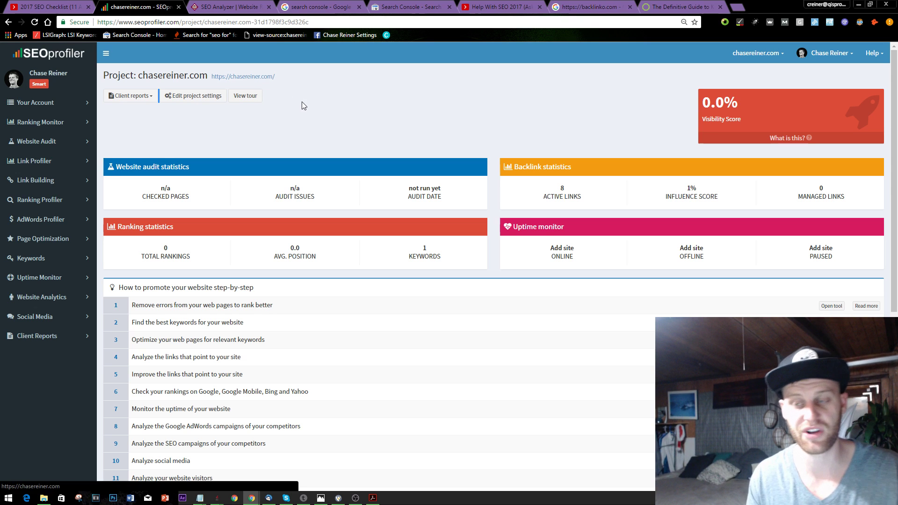
pyautogui.click(246, 5)
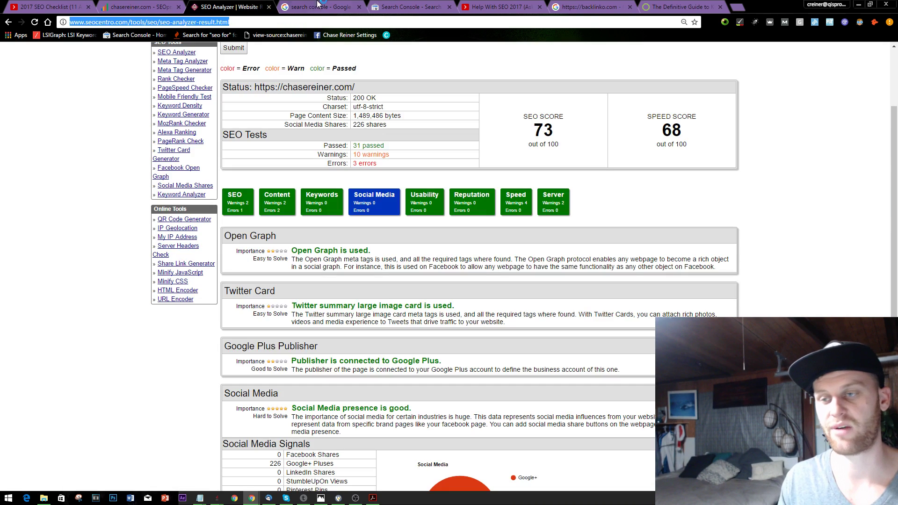
pyautogui.click(323, 6)
pyautogui.click(359, 7)
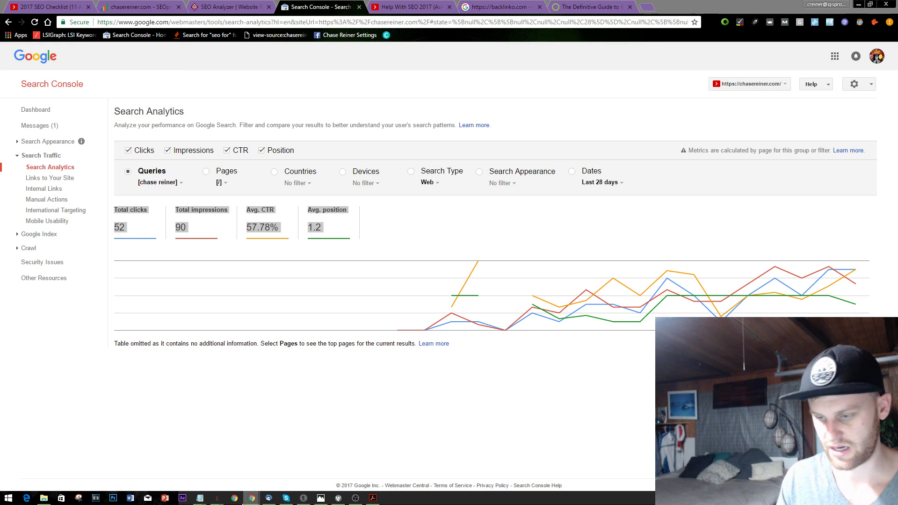
# In Notepad, append "(Consider" and the copied dictation suggestion to the content break downs item, and remove the extra blank line below it
pyautogui.moveTo(201, 497)
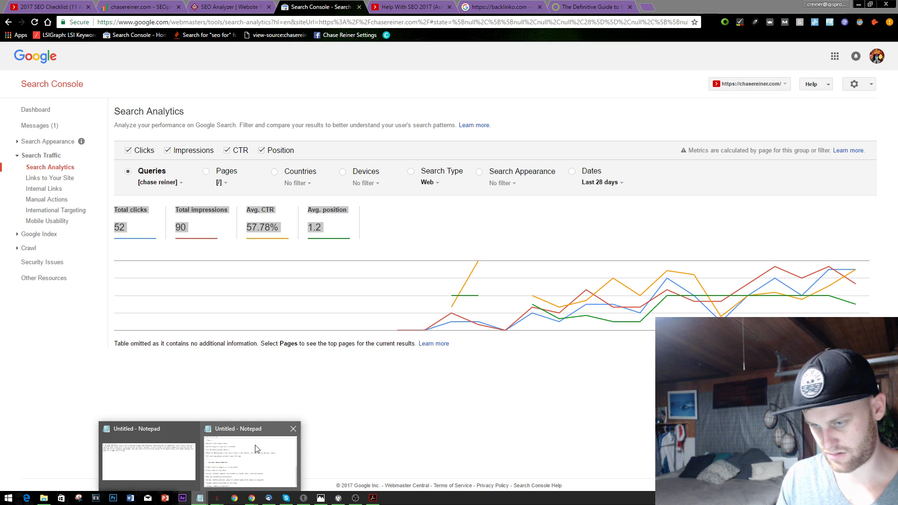
pyautogui.click(257, 449)
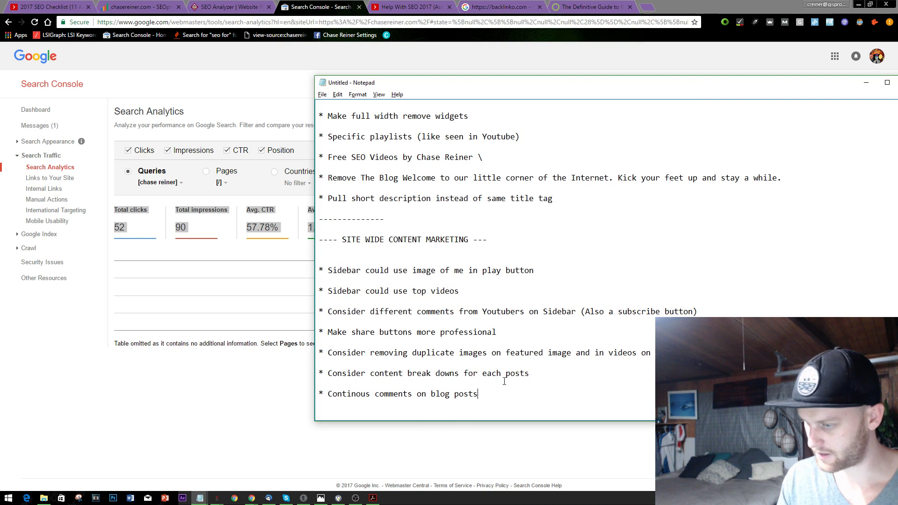
pyautogui.click(533, 373)
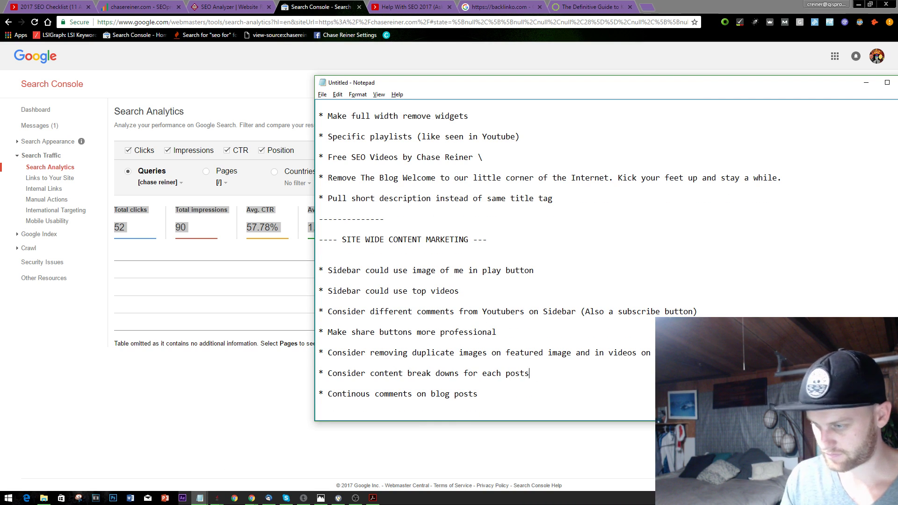
pyautogui.write('(Consider')
pyautogui.hotkey('ctrl', 'v')
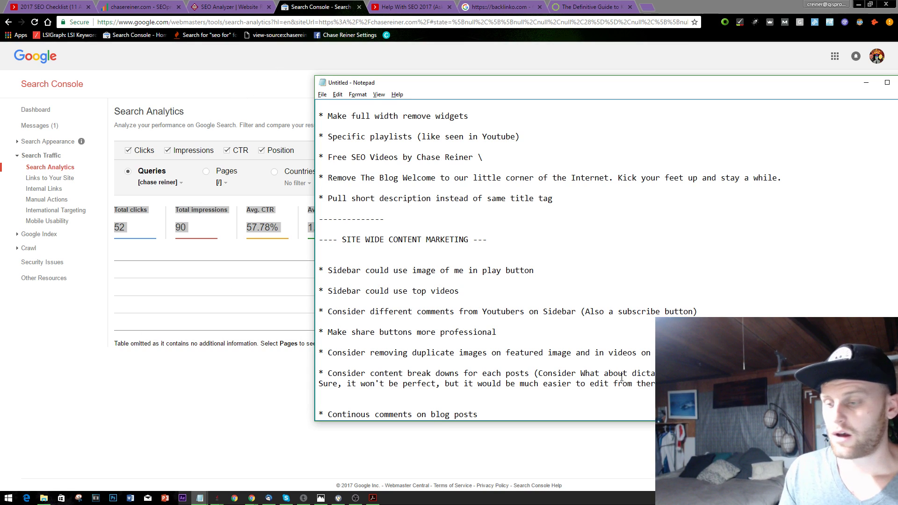
pyautogui.scroll(-1, 622, 378)
pyautogui.click(392, 378)
pyautogui.press('BackSpace')
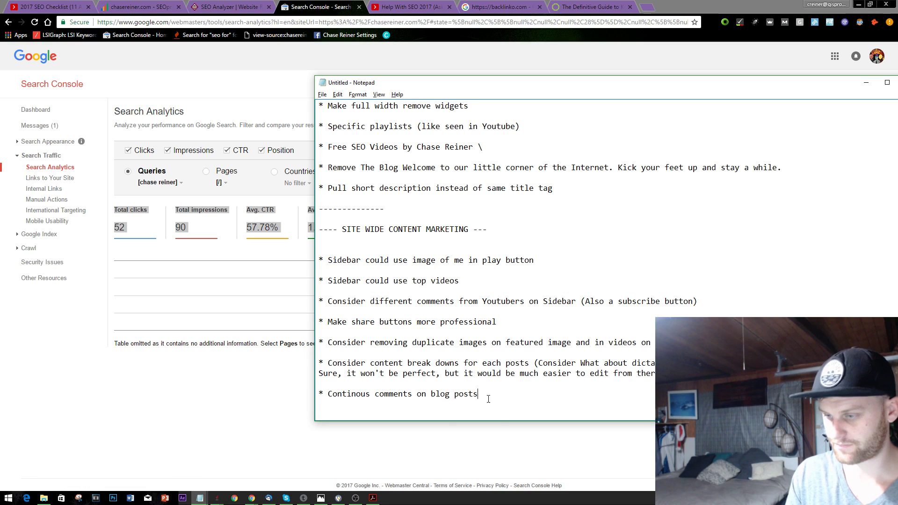
# Examine the site's "Help With SEO 2017" blog post from its featured image and video down to the share buttons and footer
pyautogui.click(229, 6)
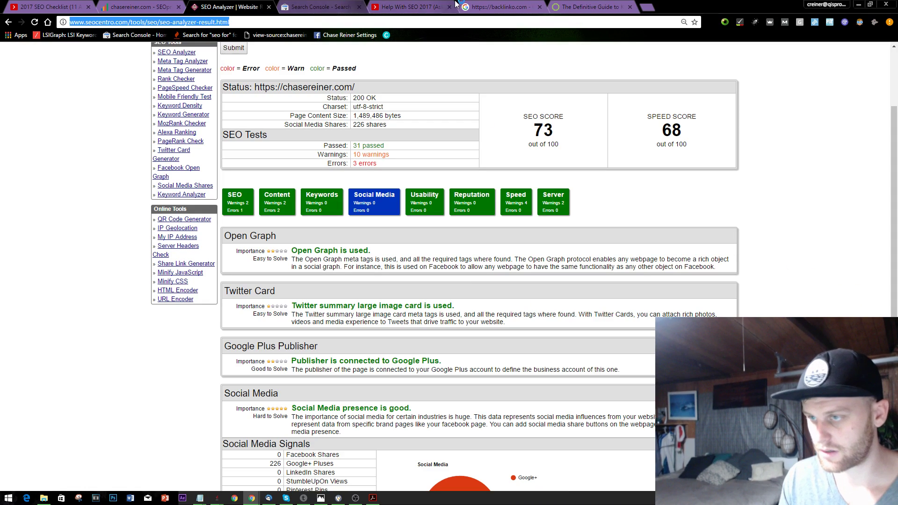
pyautogui.click(411, 7)
pyautogui.scroll(-4, 488, 239)
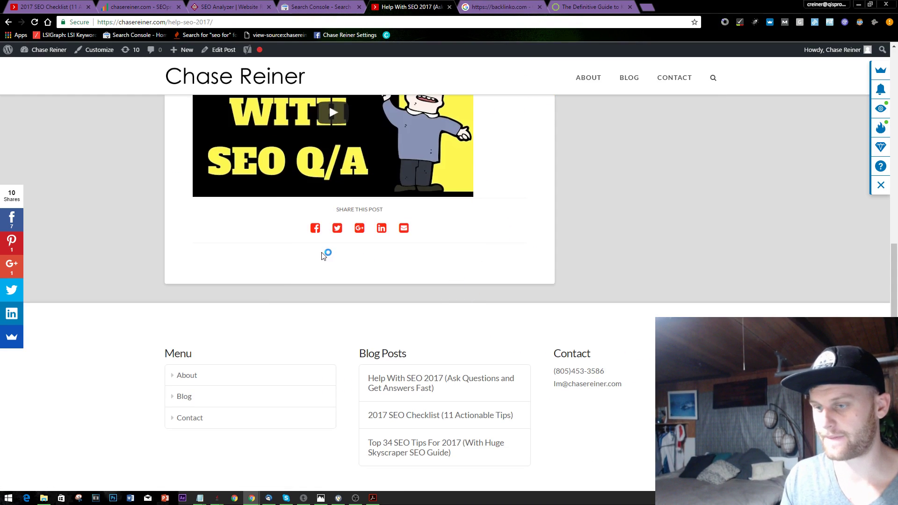
pyautogui.scroll(-2, 460, 234)
pyautogui.scroll(10, 434, 204)
pyautogui.scroll(-5, 424, 227)
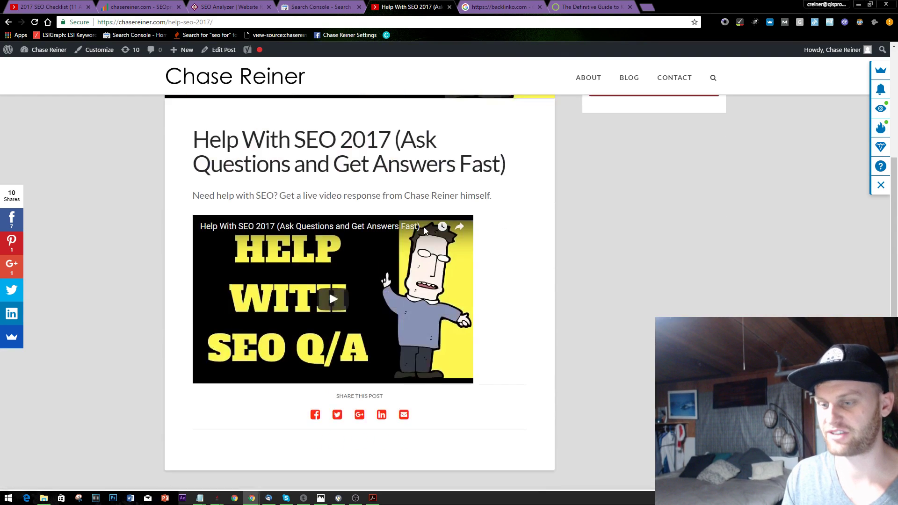
pyautogui.scroll(-5, 424, 226)
pyautogui.scroll(10, 495, 271)
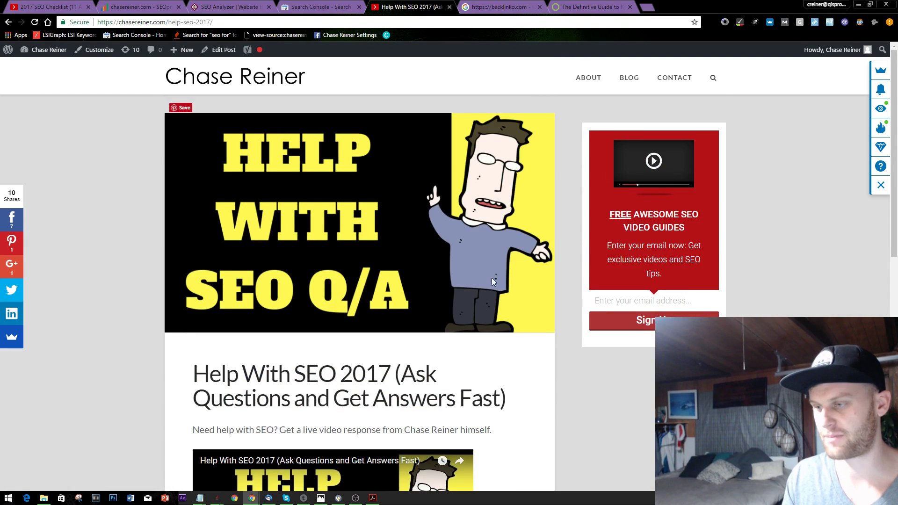
pyautogui.scroll(-4, 541, 254)
pyautogui.scroll(4, 545, 255)
pyautogui.scroll(-5, 429, 273)
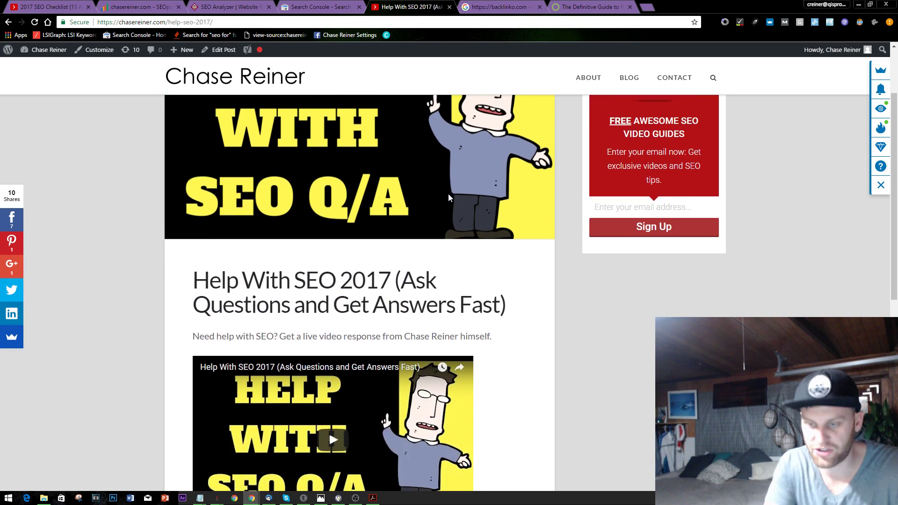
pyautogui.scroll(5, 445, 188)
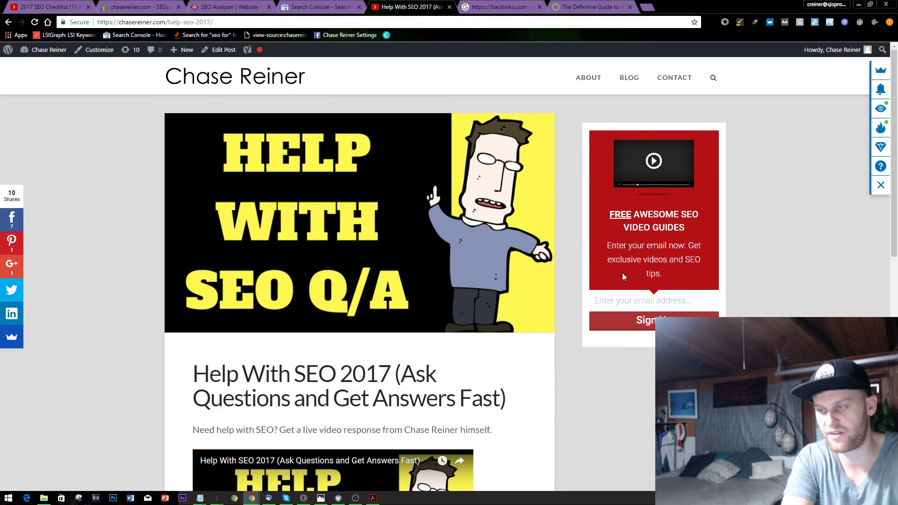
# Open Chapter 1, "Keyword Research That Works in 2017", from Backlinko's Definitive Guide to Keyword Research
pyautogui.click(584, 5)
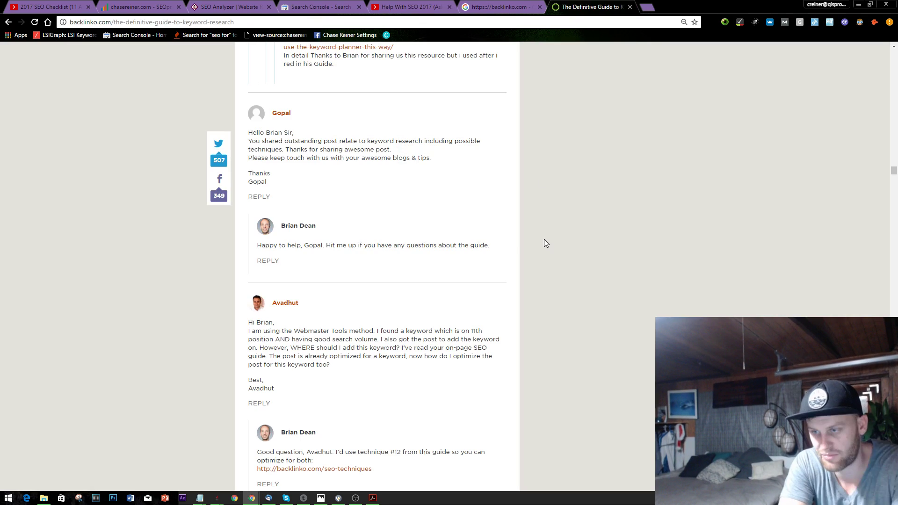
pyautogui.scroll(10, 544, 239)
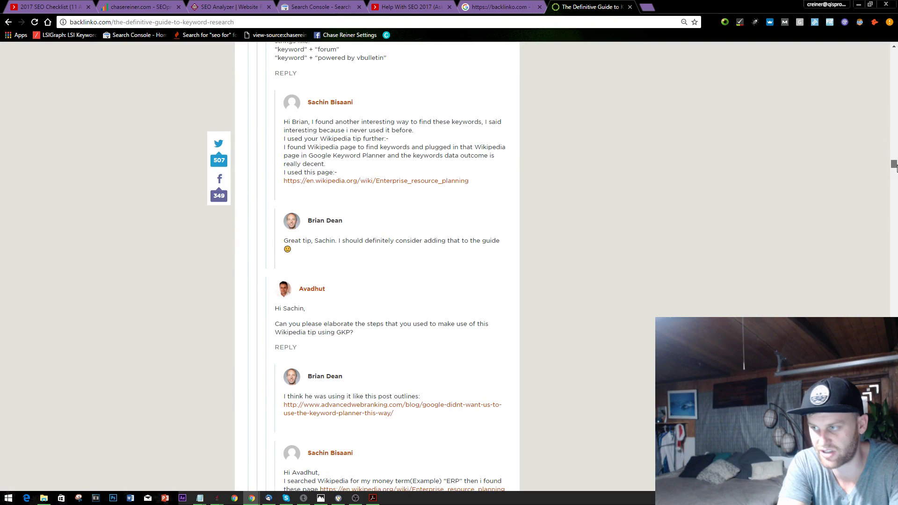
pyautogui.moveTo(894, 164); pyautogui.dragTo(892, 50)
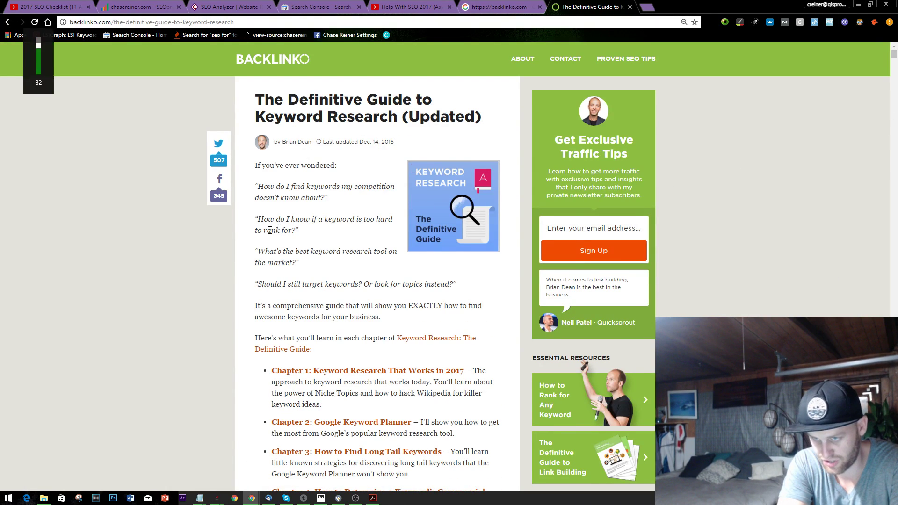
pyautogui.scroll(-7, 412, 220)
pyautogui.scroll(-7, 398, 239)
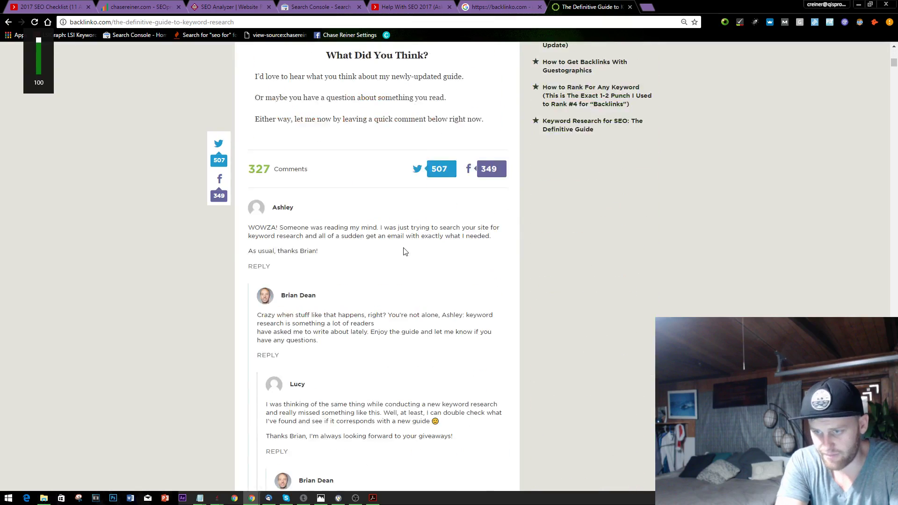
pyautogui.scroll(14, 401, 251)
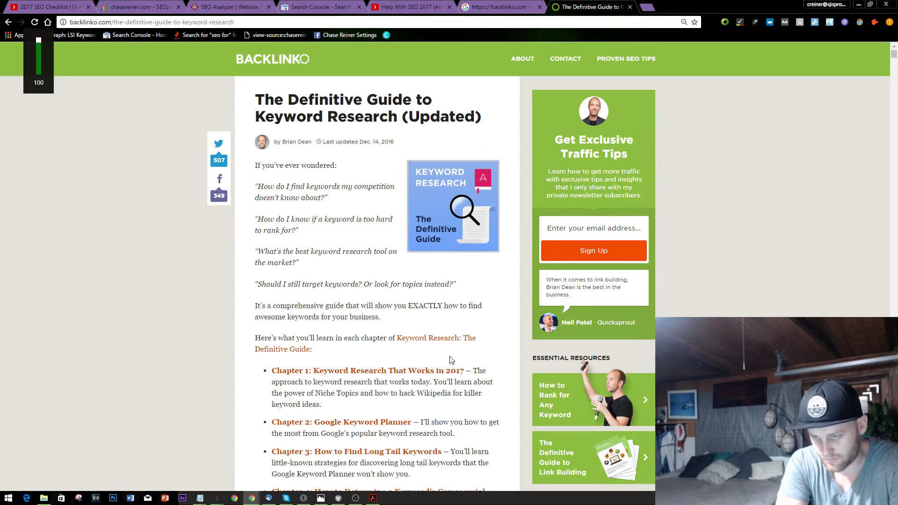
pyautogui.click(442, 370)
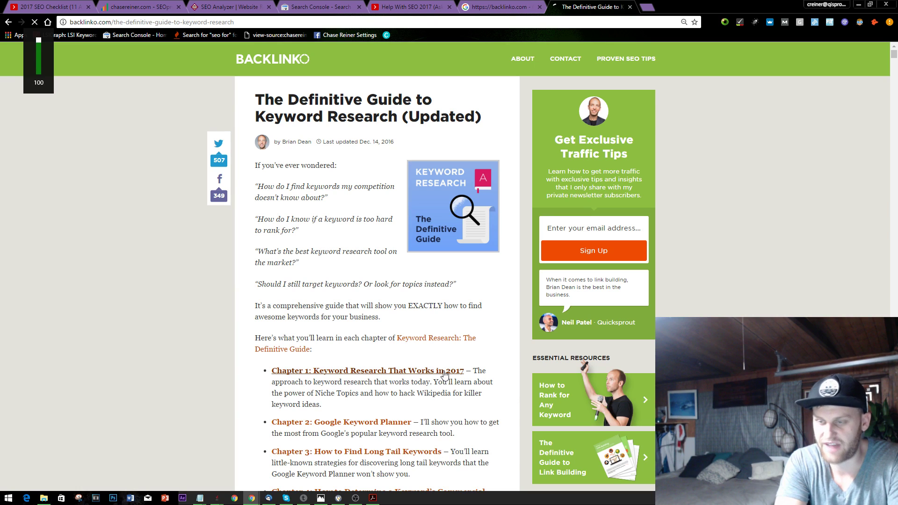
# Examine the Help With SEO 2017 post's intro text, embedded video, share section and email sign-up box
pyautogui.click(429, 4)
pyautogui.scroll(-4, 345, 234)
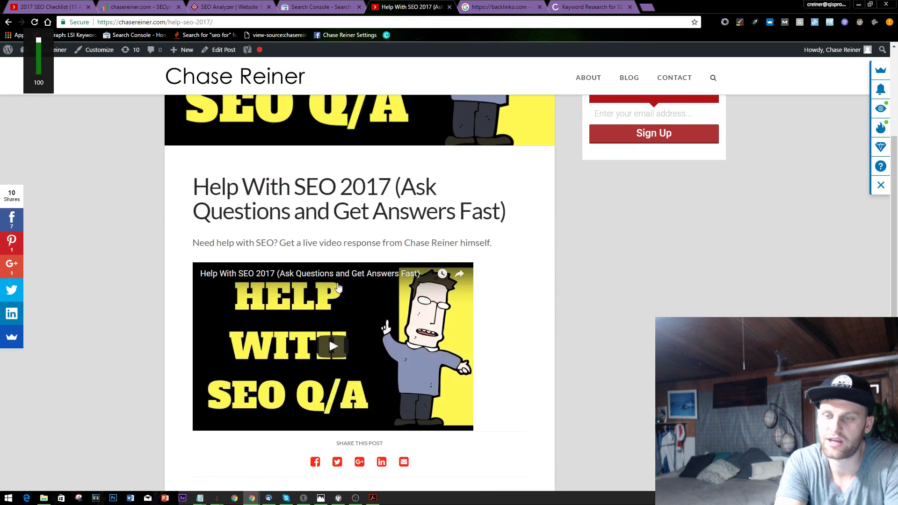
pyautogui.moveTo(199, 241); pyautogui.dragTo(458, 242)
pyautogui.click(503, 239)
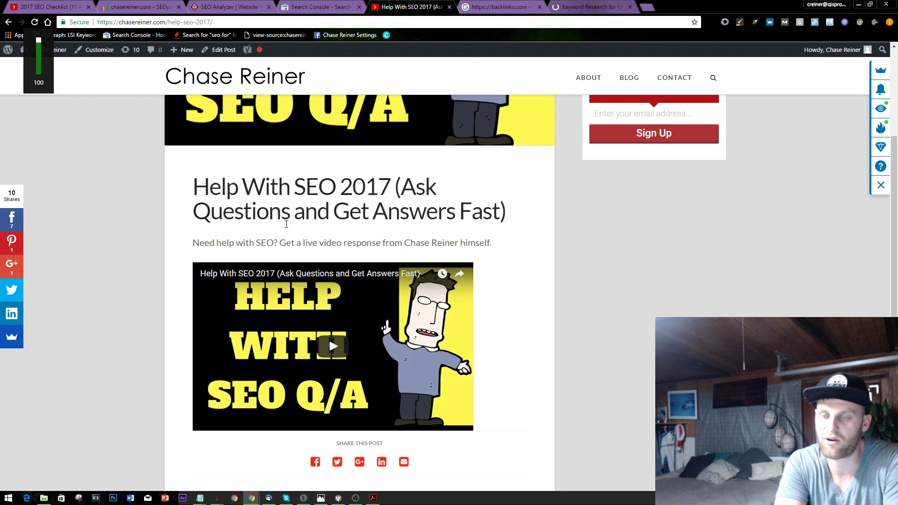
pyautogui.scroll(4, 309, 233)
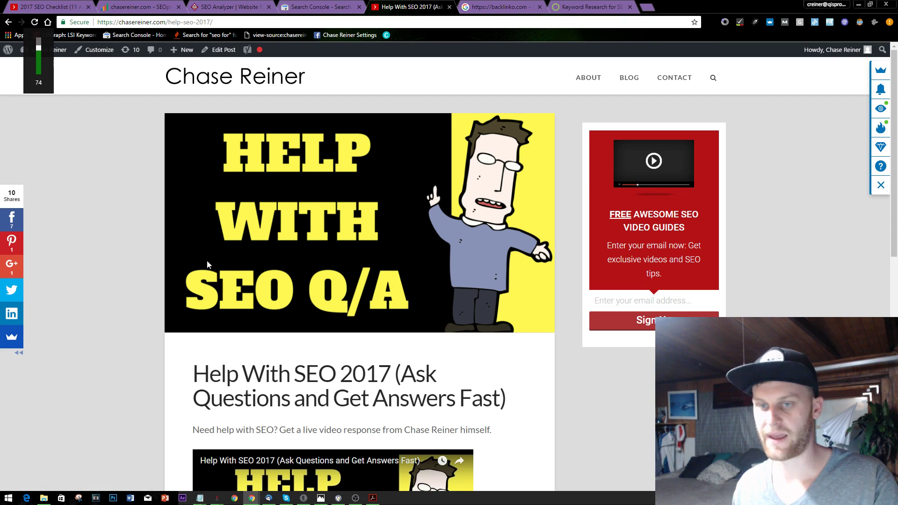
pyautogui.scroll(-2, 262, 279)
pyautogui.scroll(-2, 262, 279)
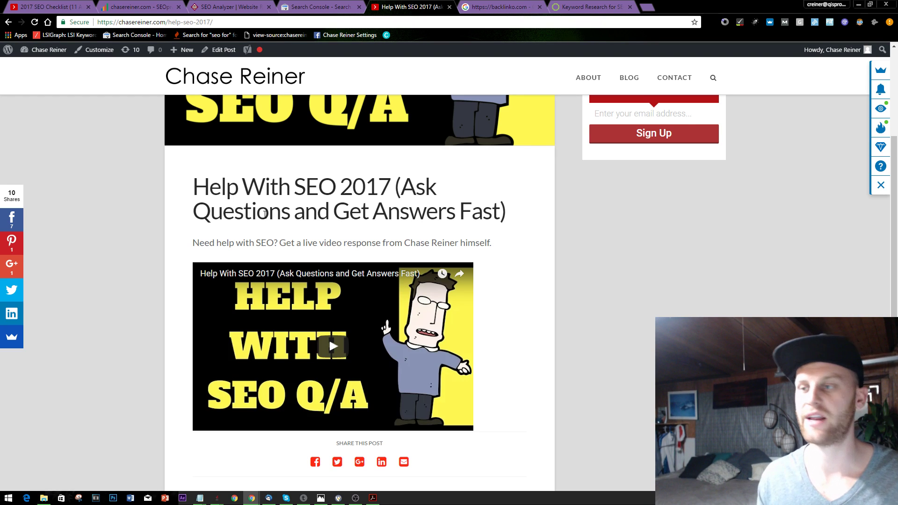
pyautogui.scroll(-4, 280, 234)
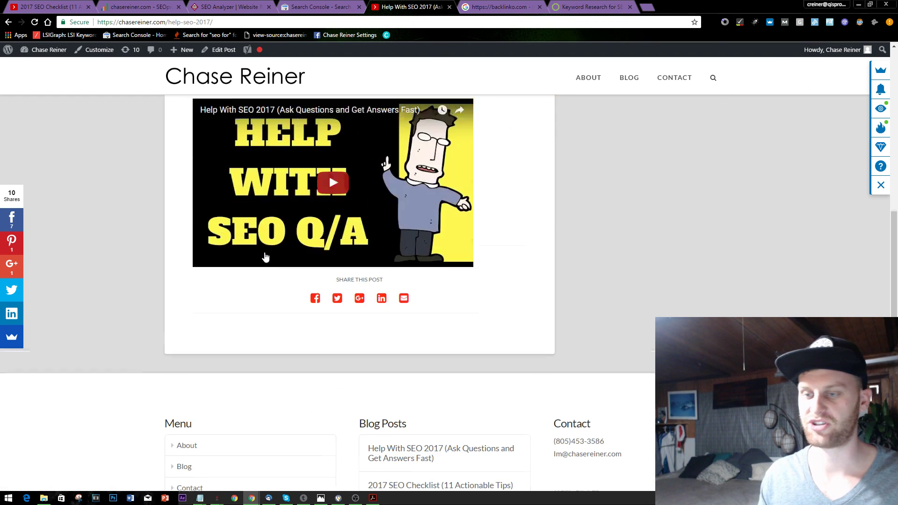
pyautogui.scroll(3, 315, 275)
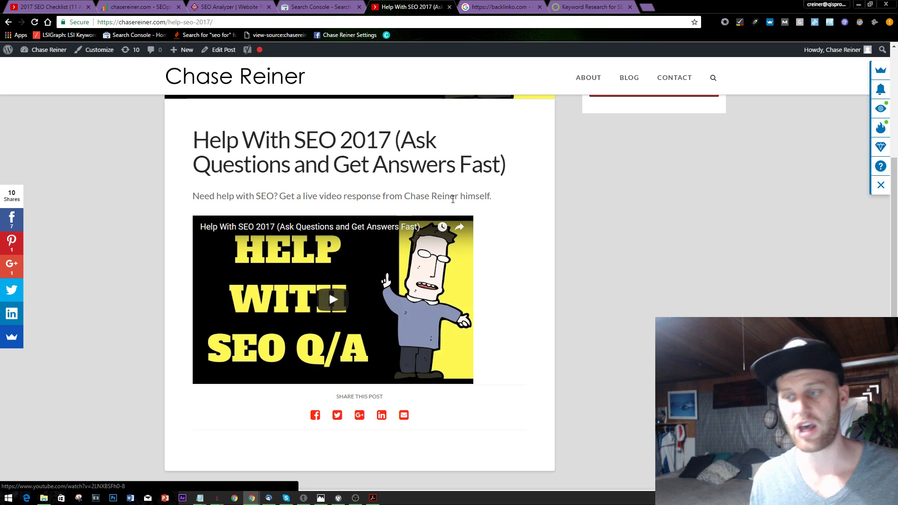
pyautogui.scroll(5, 469, 218)
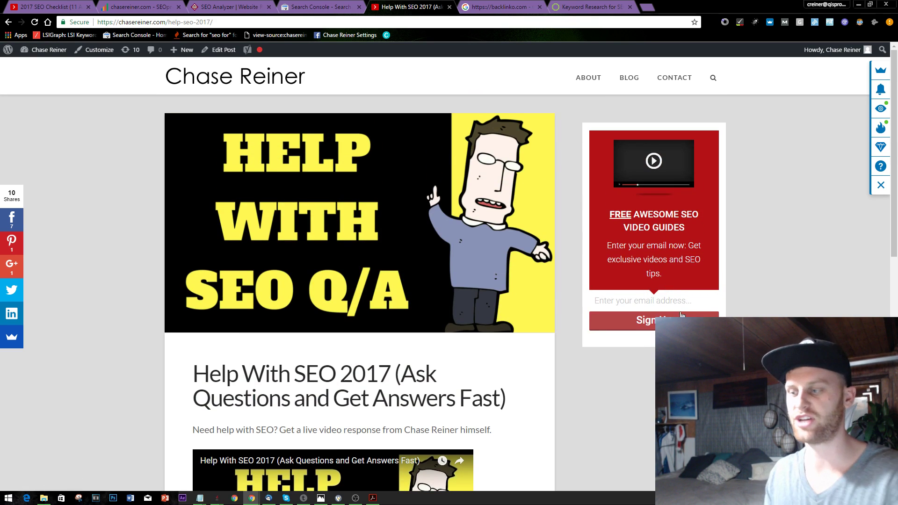
# Look through the chapter overview and opening sections of Backlinko's Keyword Research for SEO guide
pyautogui.click(587, 8)
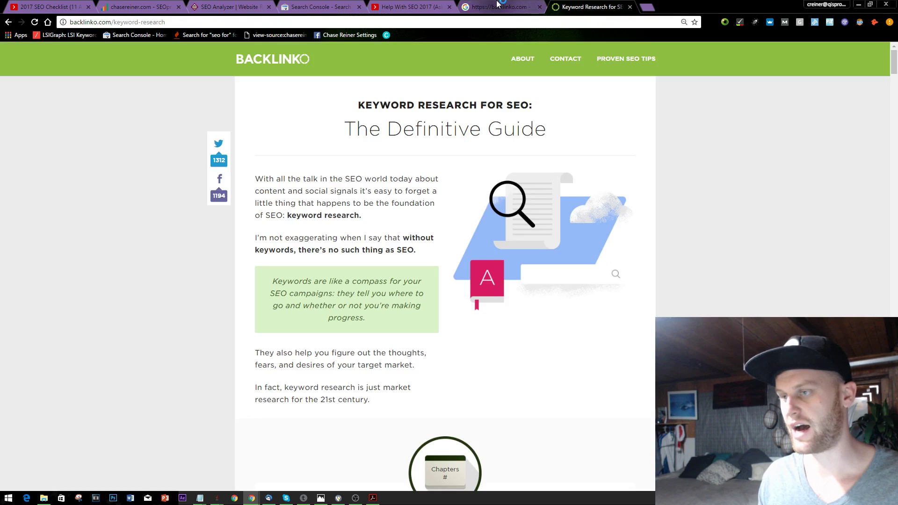
pyautogui.scroll(-15, 494, 152)
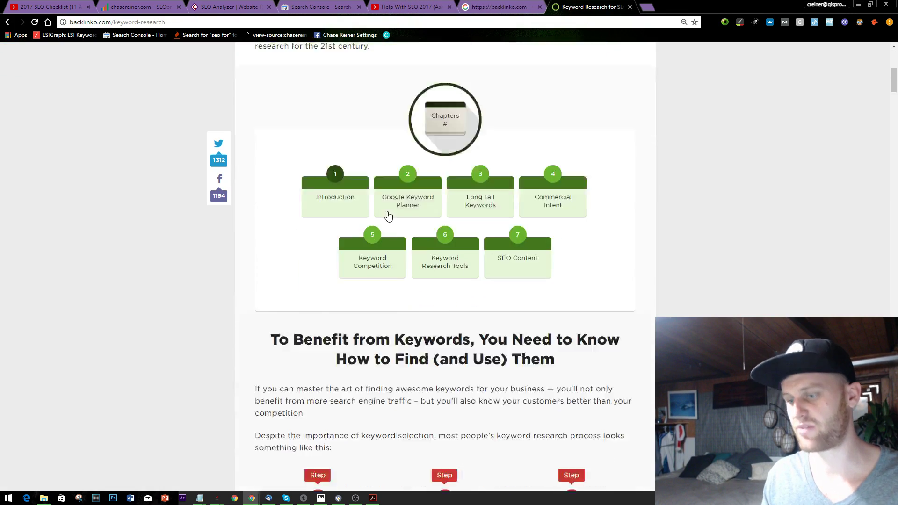
pyautogui.scroll(-7, 399, 197)
pyautogui.scroll(10, 388, 175)
# Switch to the Notepad audit notes and add the bullet "* Content upgrades in each post", followed by a new empty bullet
pyautogui.hotkey('alt', 'Tab')
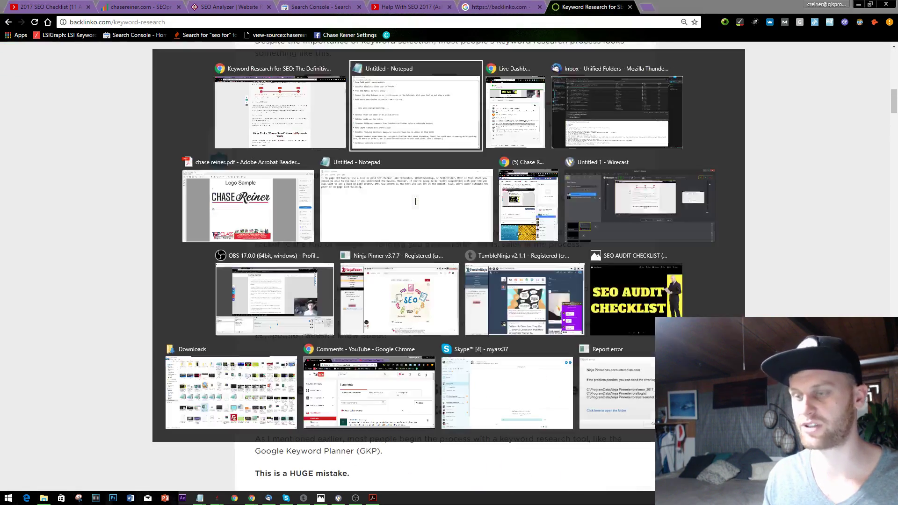
pyautogui.scroll(-1, 476, 389)
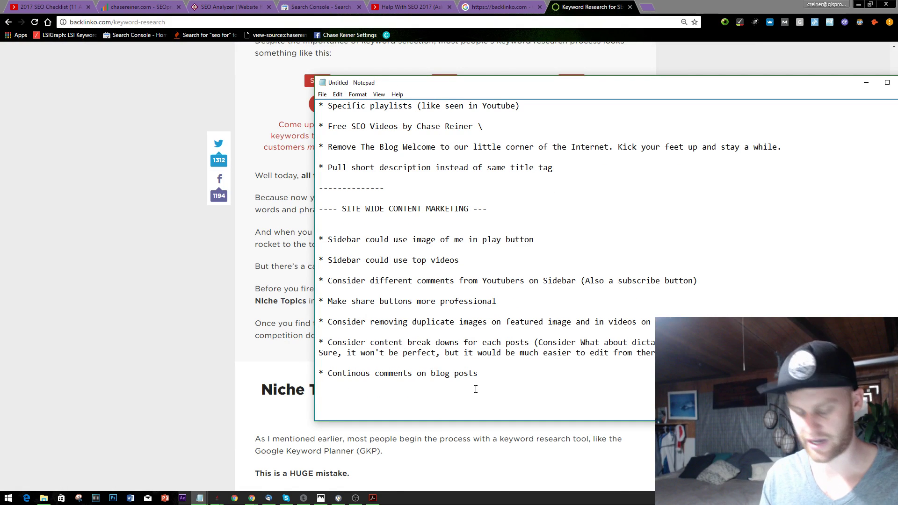
pyautogui.write('* Co')
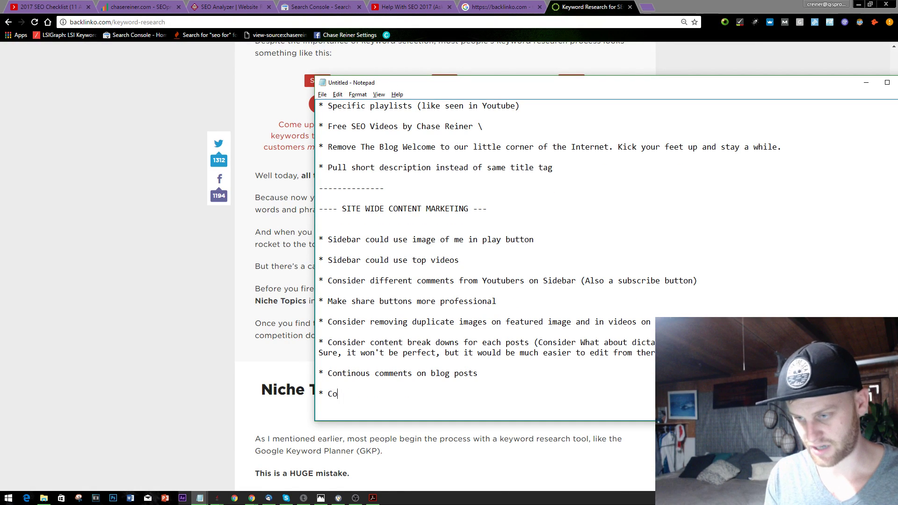
pyautogui.write('ntent upgr')
pyautogui.press('BackSpace')
pyautogui.write('upgra')
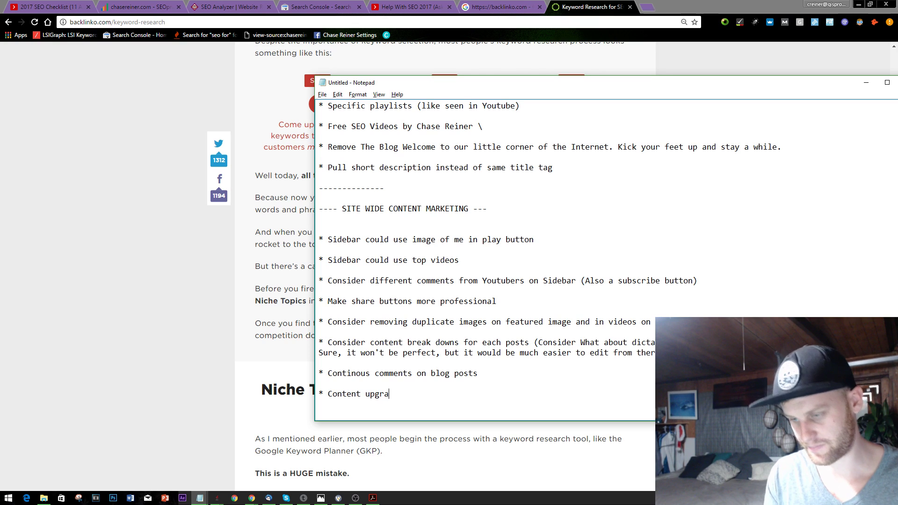
pyautogui.write('des in each post')
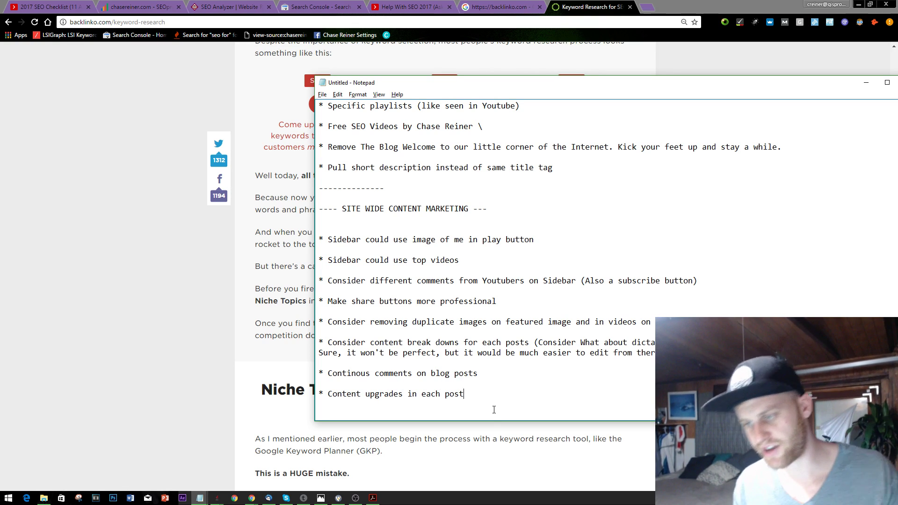
pyautogui.press('Return')
pyautogui.press('Return')
pyautogui.write('*')
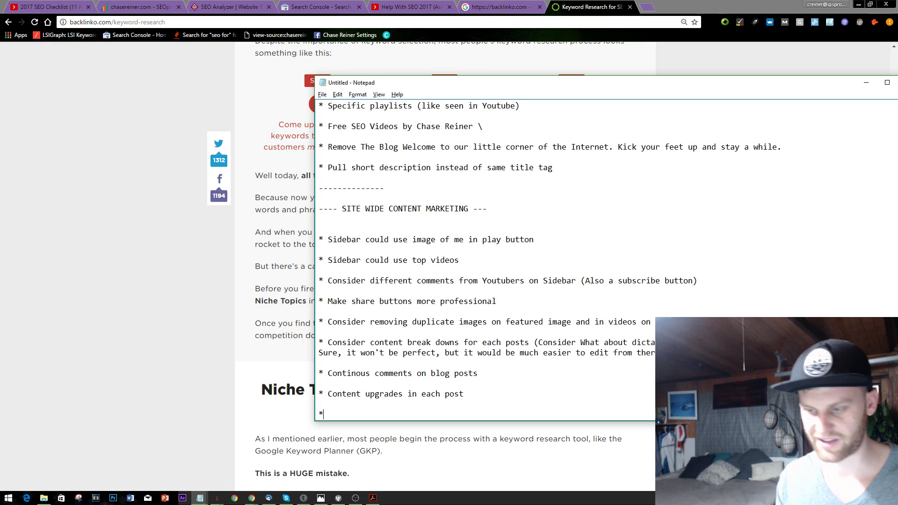
# Close the Backlinko and Google reference pages in the browser to return to the Help With SEO 2017 post
pyautogui.click(510, 7)
pyautogui.click(580, 6)
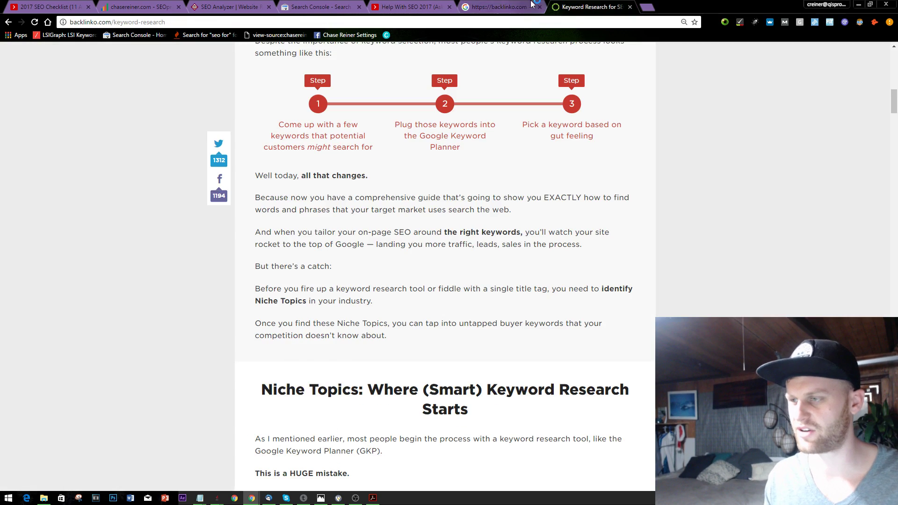
pyautogui.click(529, 7)
pyautogui.click(540, 7)
pyautogui.click(540, 7)
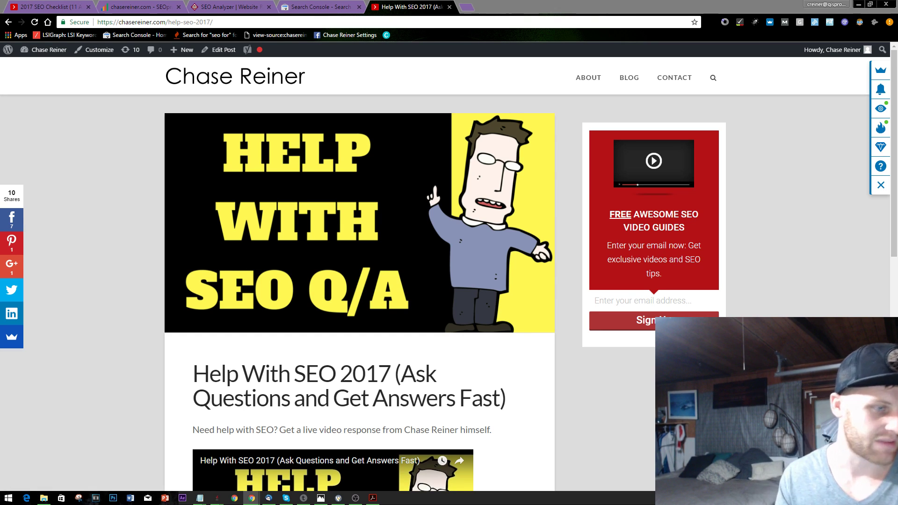
# Search Google for "dragon diction" in a new browser tab
pyautogui.click(466, 7)
pyautogui.write('dra')
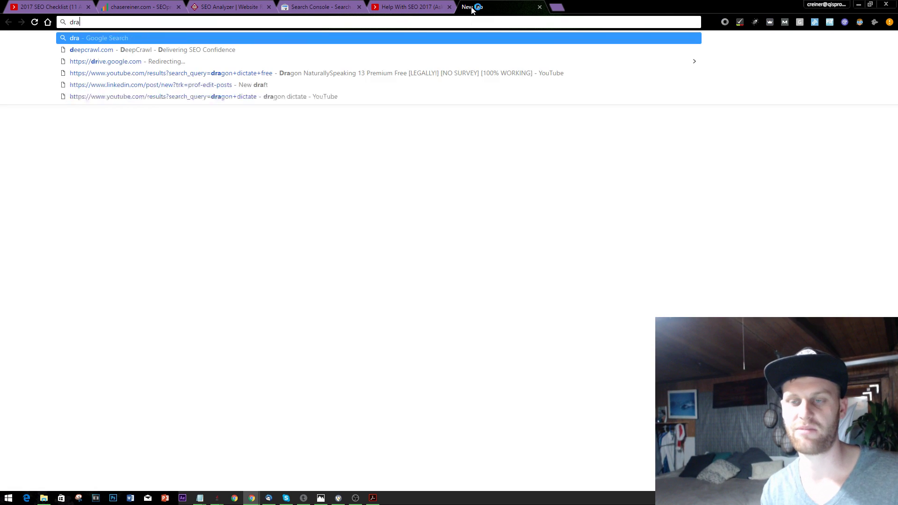
pyautogui.write('ction design')
pyautogui.press('Return')
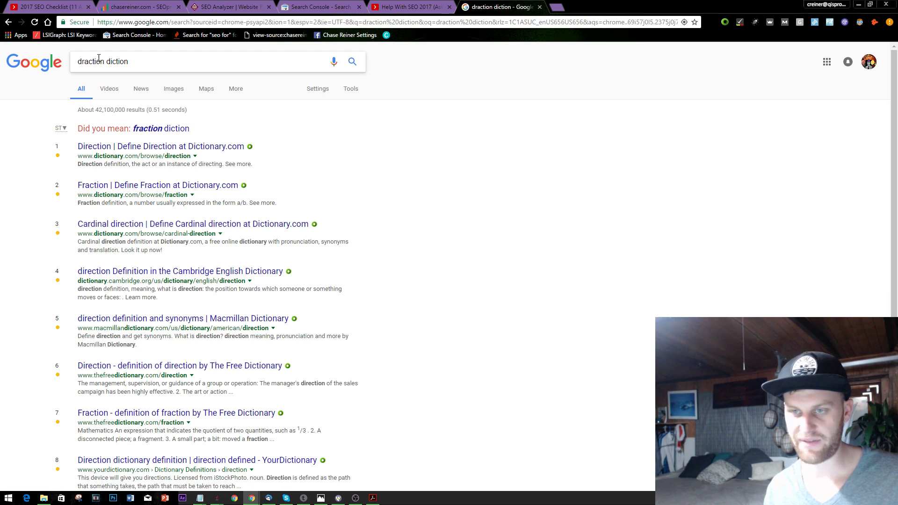
pyautogui.moveTo(108, 61); pyautogui.dragTo(77, 61)
pyautogui.write('dragon')
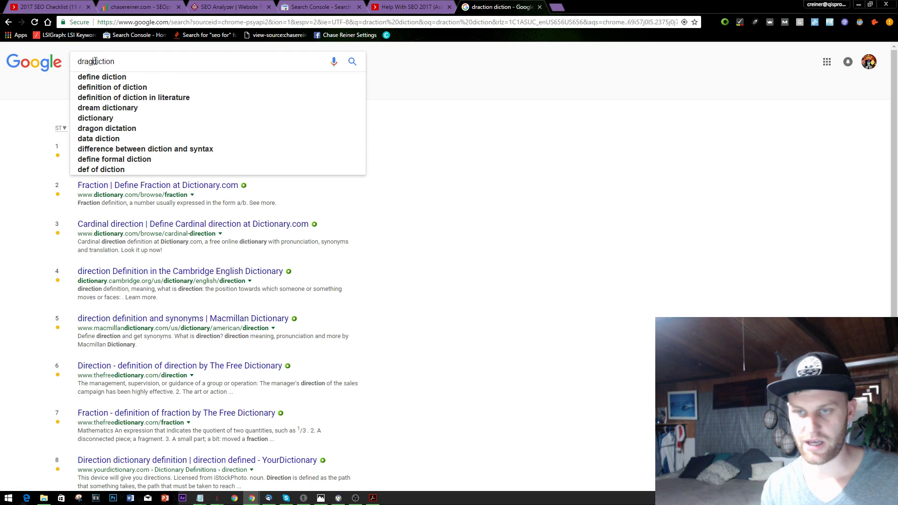
pyautogui.press('Return')
pyautogui.click(407, 7)
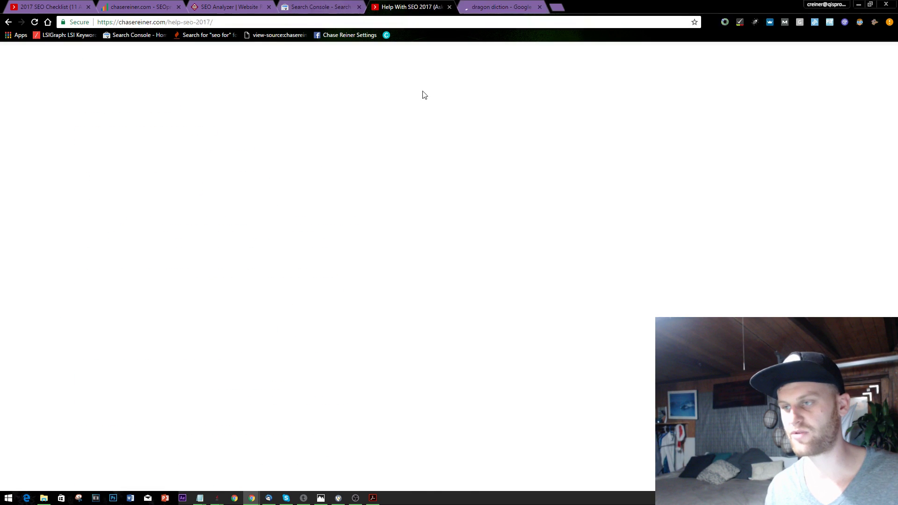
pyautogui.click(496, 7)
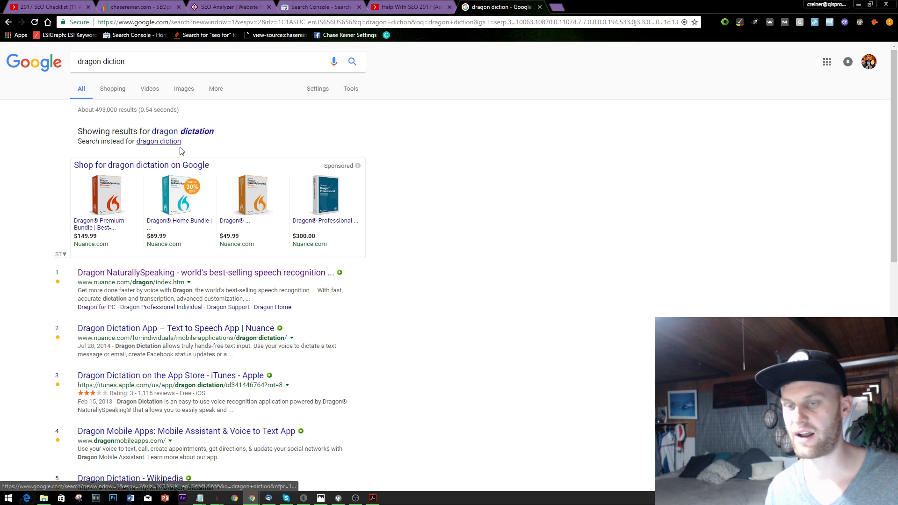
# Open Nuance's Dragon NaturallySpeaking page from the results and close the search results tab
pyautogui.click(174, 276)
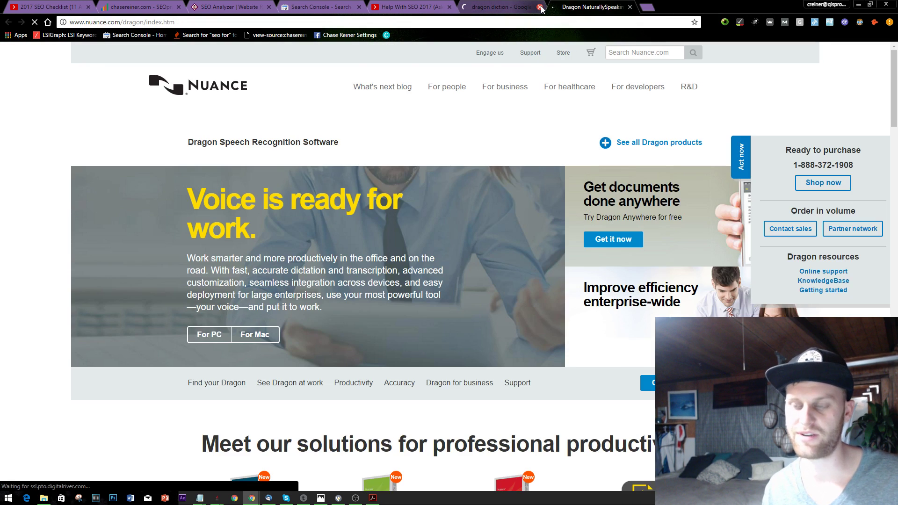
pyautogui.click(540, 7)
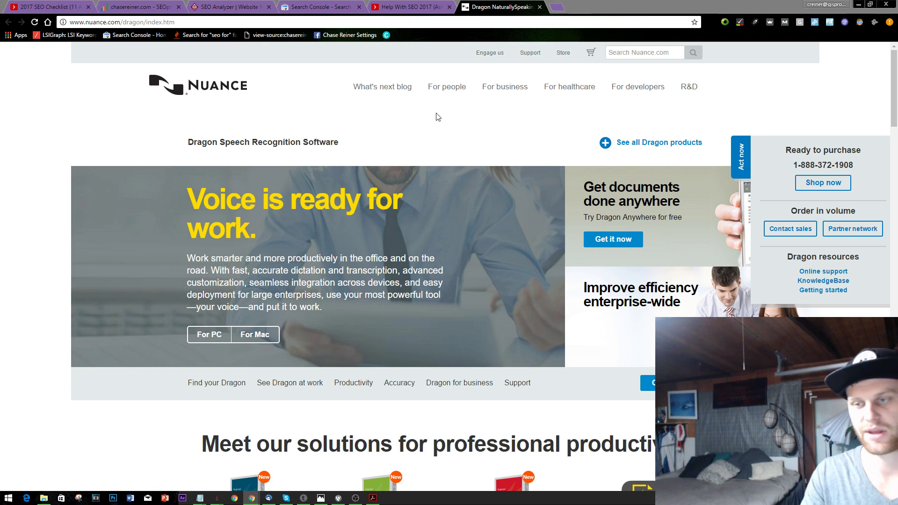
pyautogui.scroll(-5, 436, 113)
pyautogui.scroll(5, 444, 109)
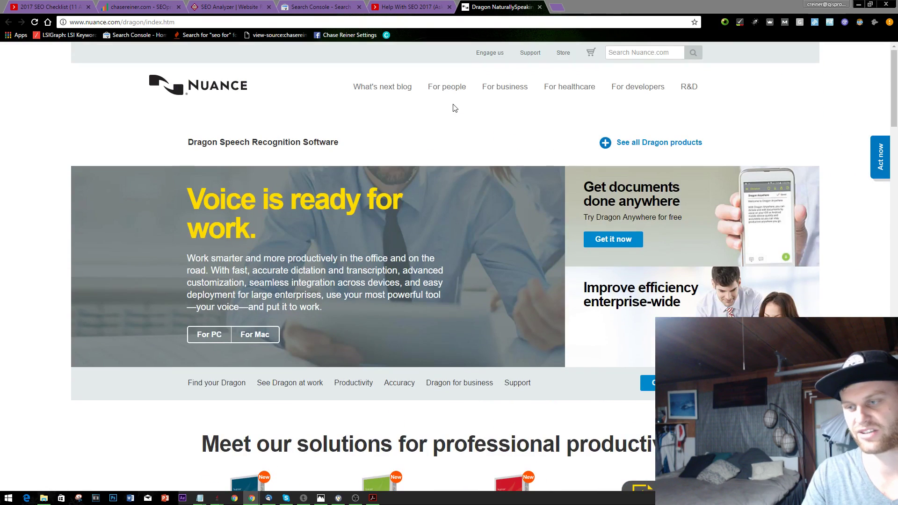
# Close the Nuance page and review the Help With SEO 2017 post's intro, video and share section
pyautogui.click(540, 7)
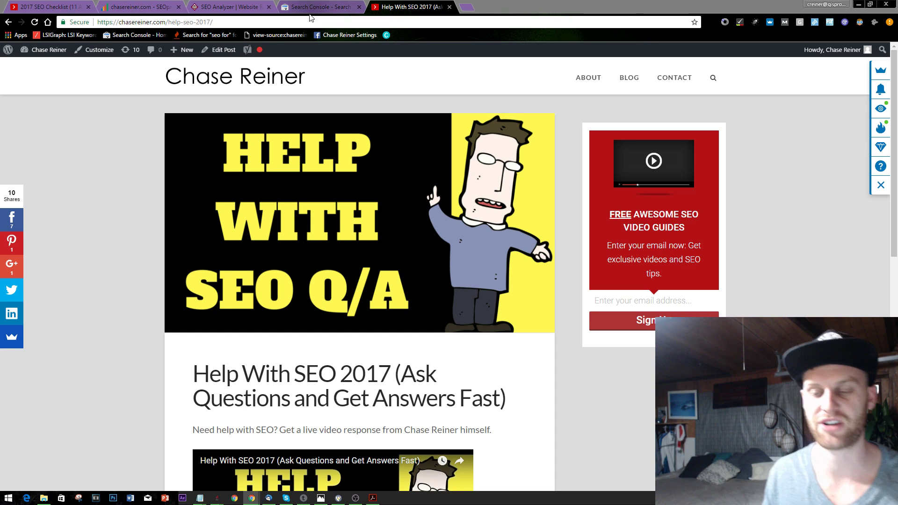
pyautogui.scroll(-1, 672, 101)
pyautogui.scroll(-10, 604, 178)
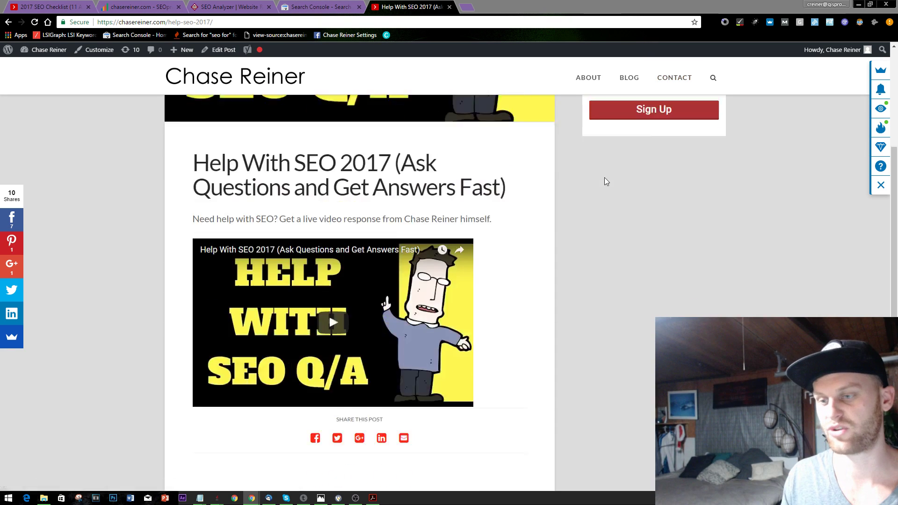
# Recheck the Help With SEO 2017 post's layout, and open the site's blog listing
pyautogui.scroll(10, 545, 273)
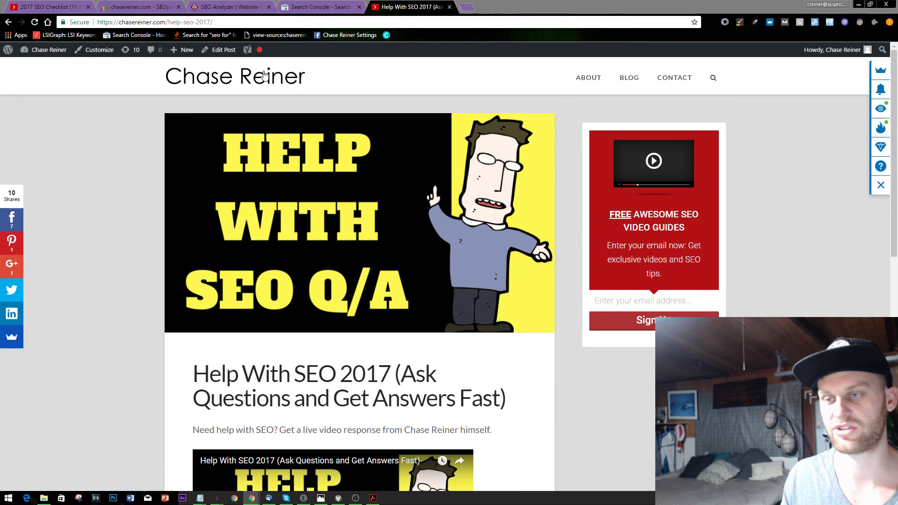
pyautogui.scroll(-5, 284, 187)
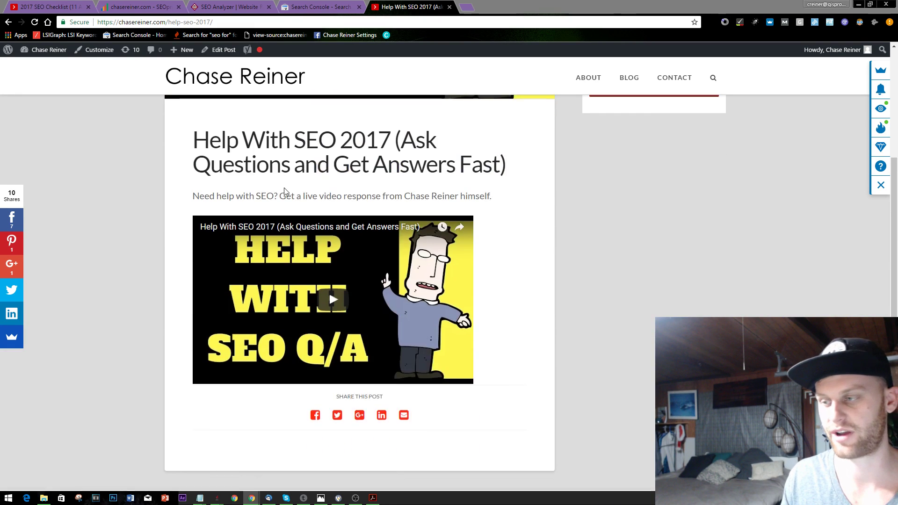
pyautogui.scroll(-3, 336, 219)
pyautogui.scroll(8, 337, 220)
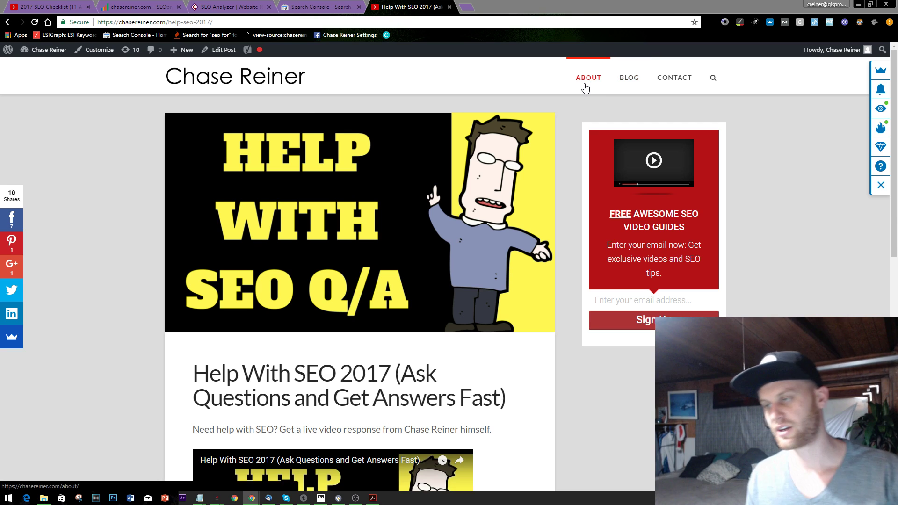
pyautogui.click(625, 81)
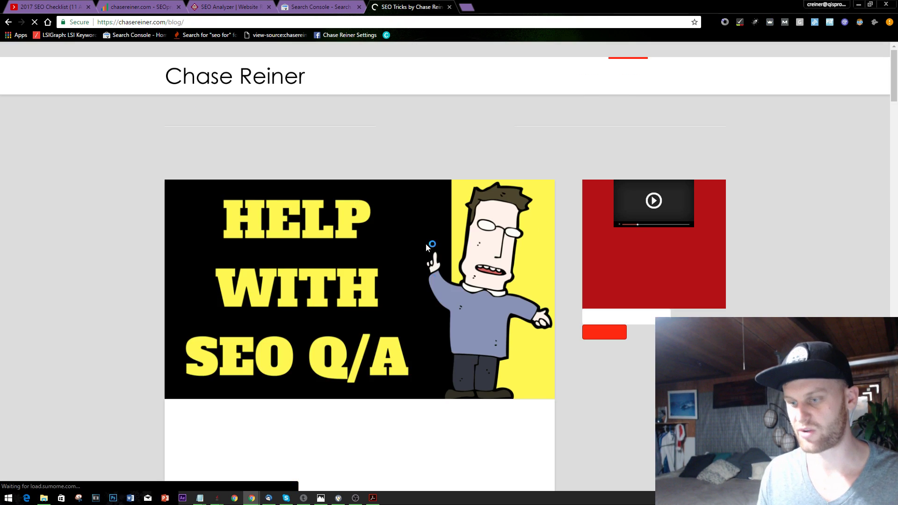
# Examine the blog listing's thumbnails and titles from the Help With SEO 2017 post down to the WordPress SEO audit post
pyautogui.scroll(-8, 426, 234)
pyautogui.scroll(8, 573, 216)
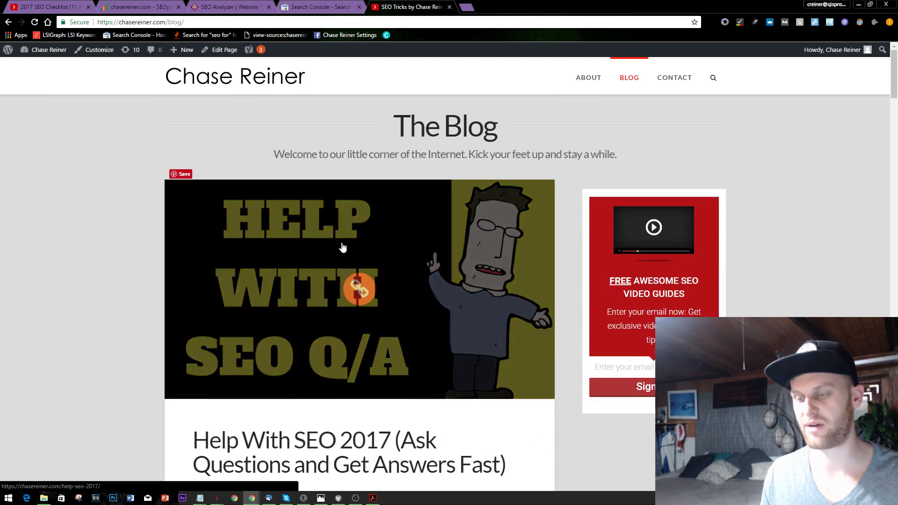
pyautogui.scroll(-11, 364, 247)
pyautogui.scroll(6, 584, 280)
pyautogui.scroll(5, 590, 284)
pyautogui.scroll(-9, 532, 242)
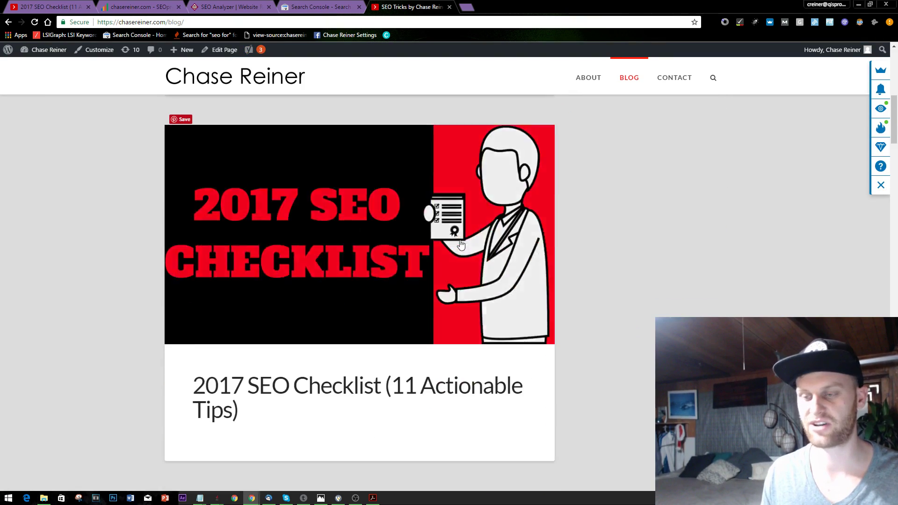
pyautogui.scroll(9, 532, 243)
pyautogui.scroll(-14, 232, 159)
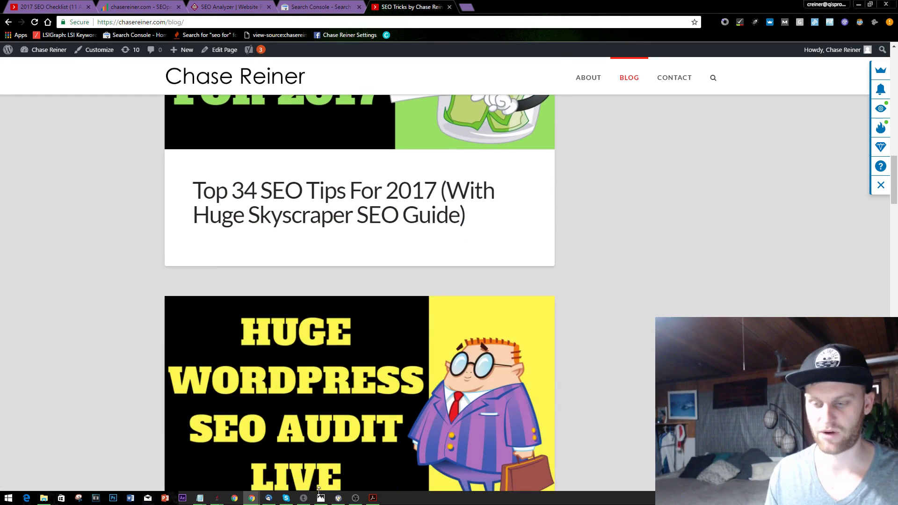
# Bring up the existing Notepad note on on-page SEO basics to review it, and minimize it
pyautogui.moveTo(199, 500)
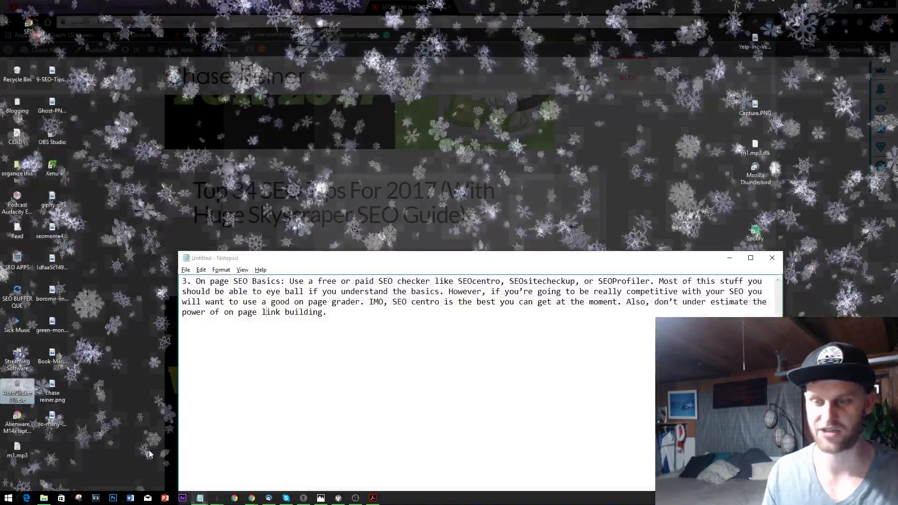
pyautogui.click(149, 460)
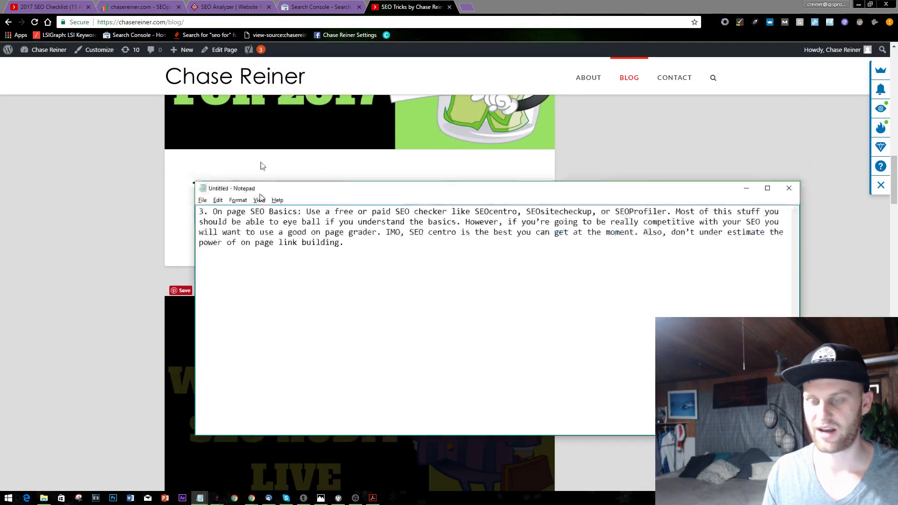
pyautogui.moveTo(260, 196); pyautogui.dragTo(262, 120)
pyautogui.hotkey('ctrl', 'a')
pyautogui.click(413, 186)
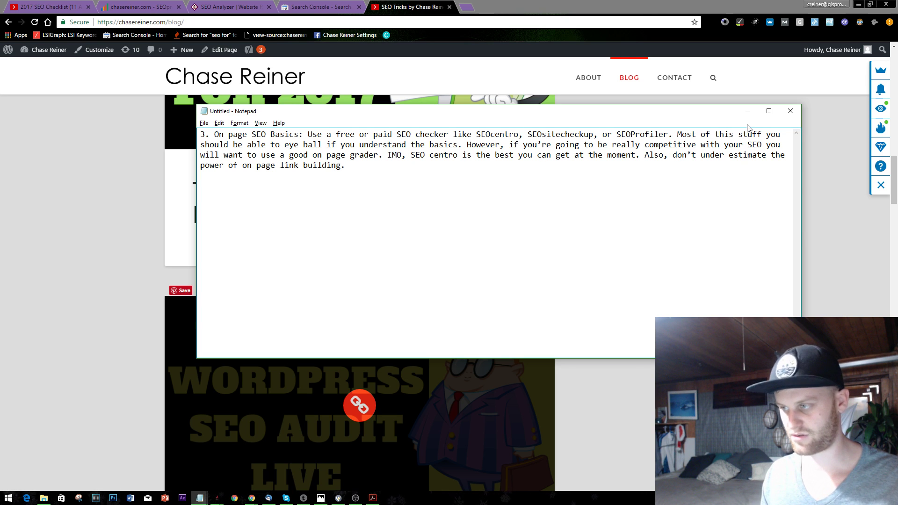
pyautogui.click(748, 111)
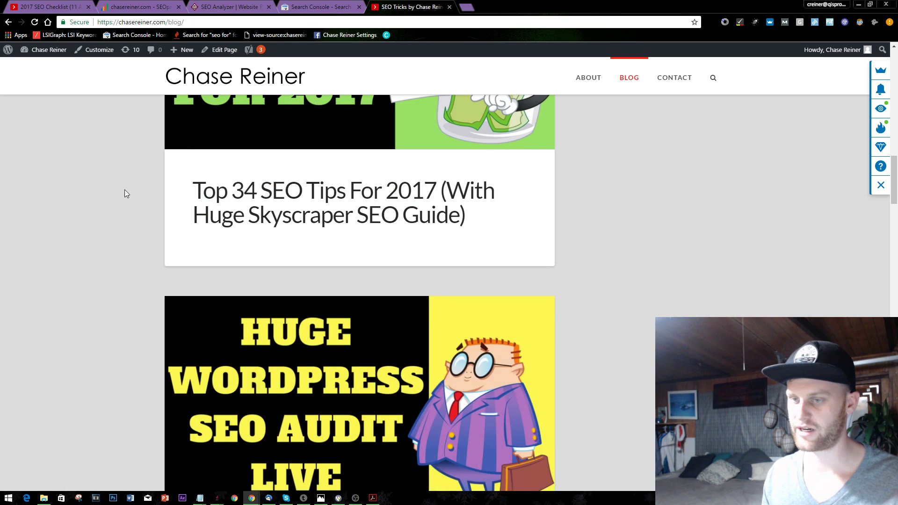
# Review the blog listing again from its header down to the Huge WordPress SEO Audit Live post
pyautogui.scroll(15, 124, 189)
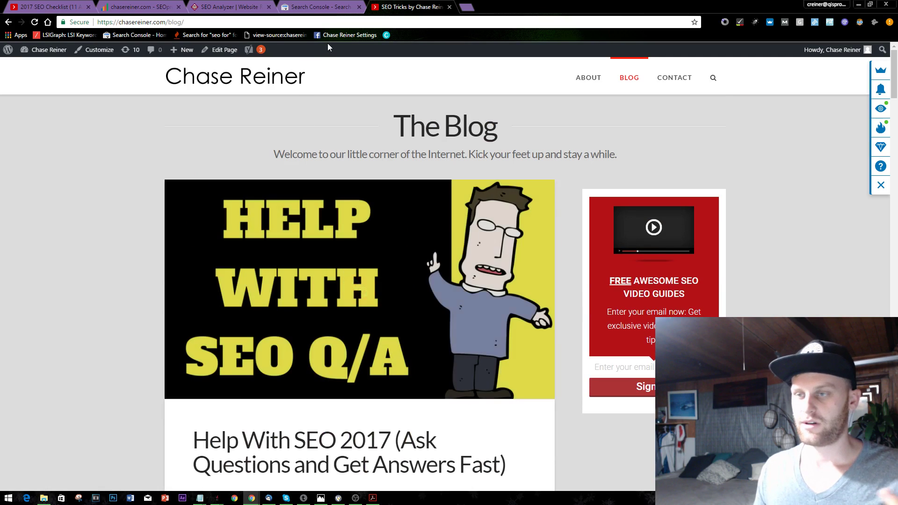
pyautogui.click(330, 6)
pyautogui.hotkey('ctrl', 'Tab')
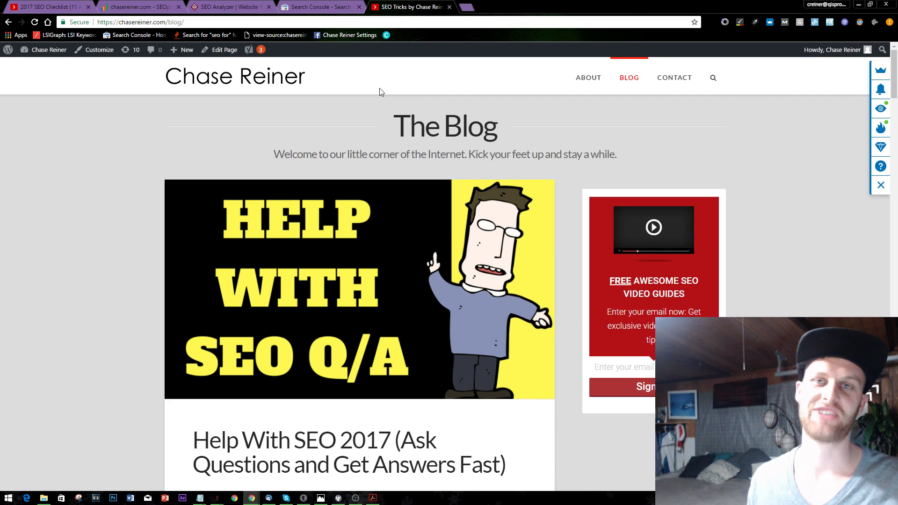
pyautogui.scroll(-7, 366, 166)
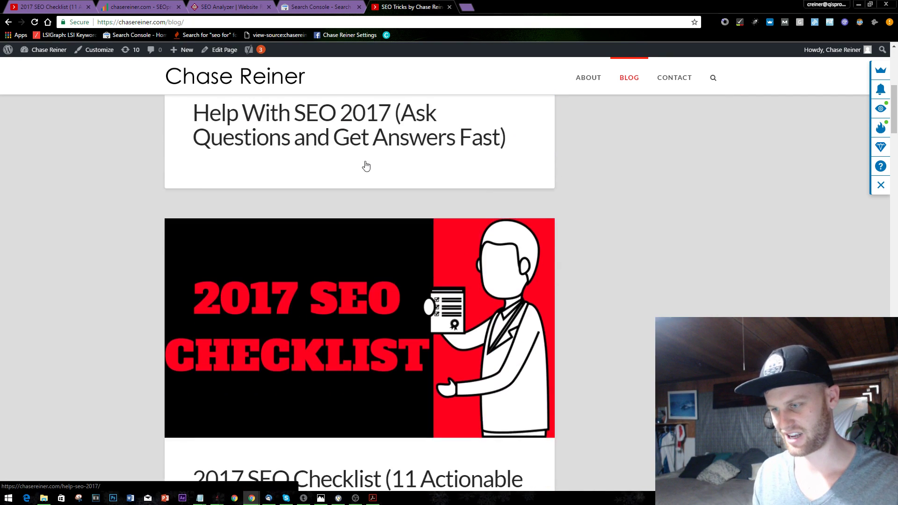
pyautogui.scroll(-4, 367, 166)
pyautogui.scroll(11, 482, 165)
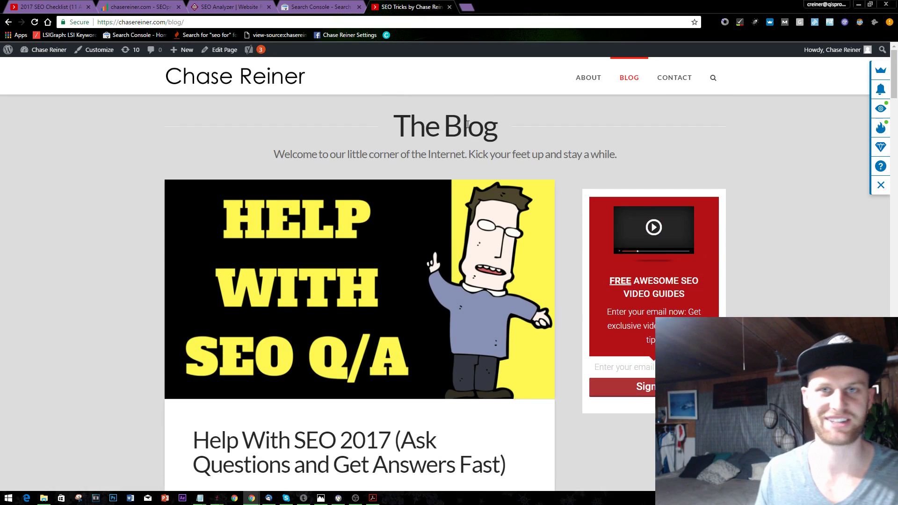
pyautogui.scroll(-14, 444, 140)
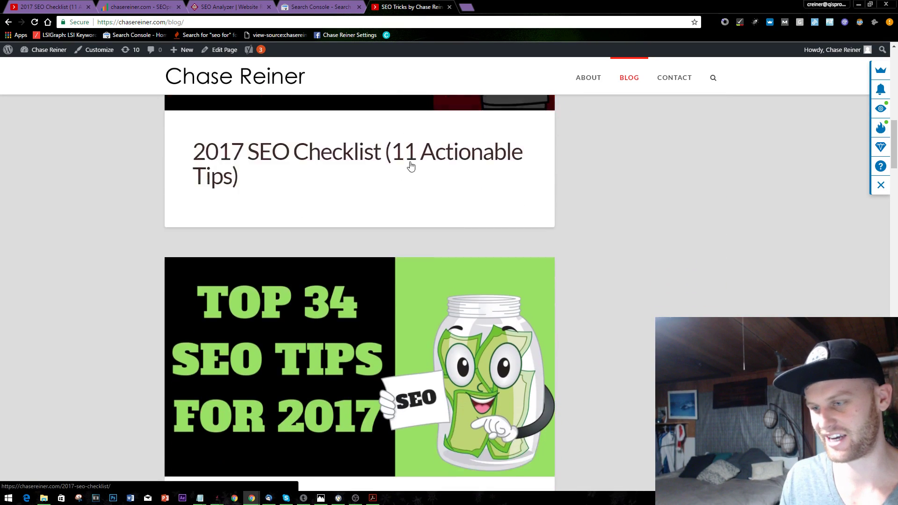
pyautogui.scroll(-10, 411, 166)
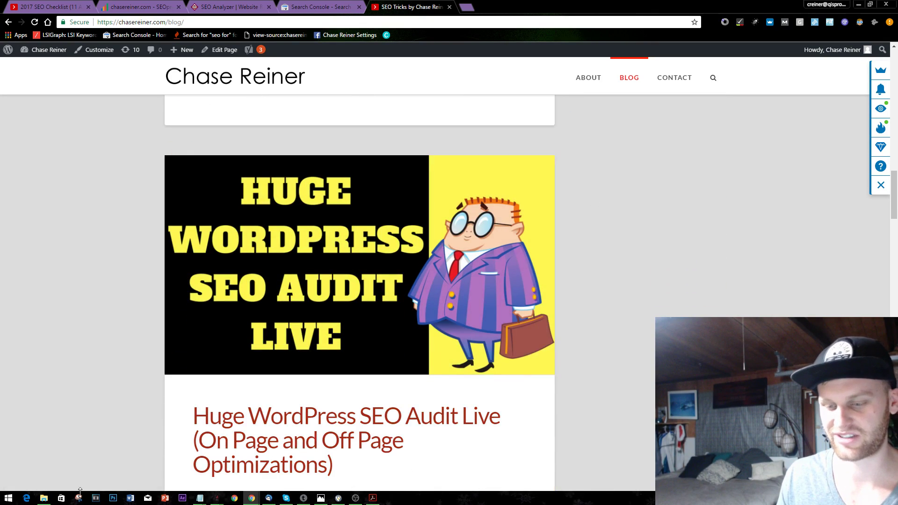
# Search Windows for Notepad and open a new blank document
pyautogui.click(7, 498)
pyautogui.write('not')
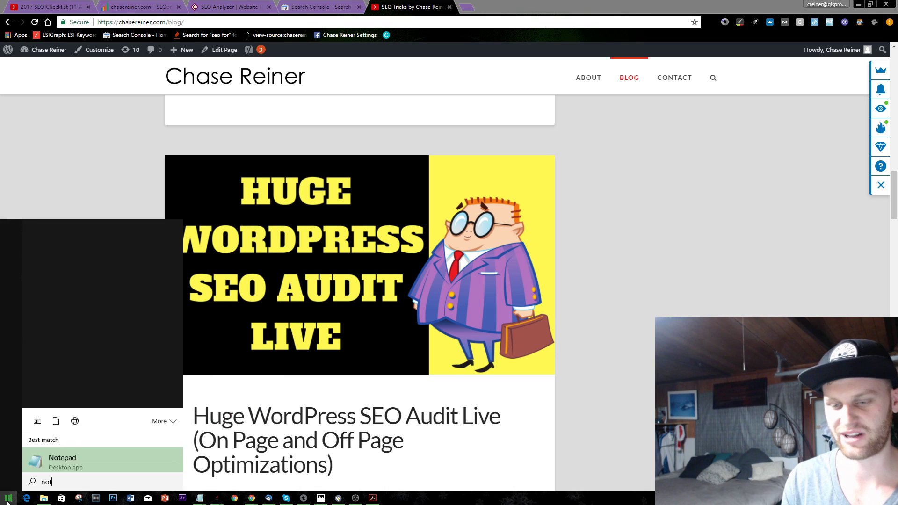
pyautogui.write('epad')
pyautogui.press('Return')
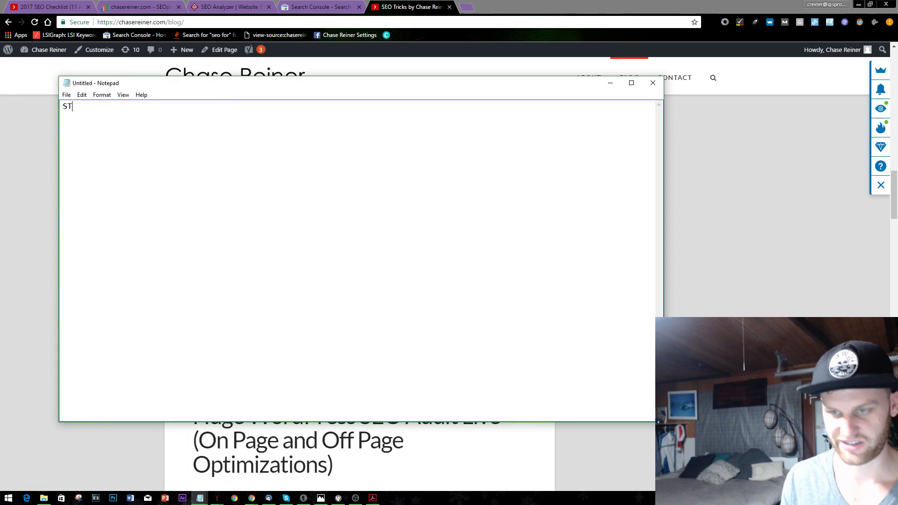
# Write "Step 1: On page basics for landing pages and content marketing articles" and start a "Step 2:" line below it
pyautogui.write('Step 1')
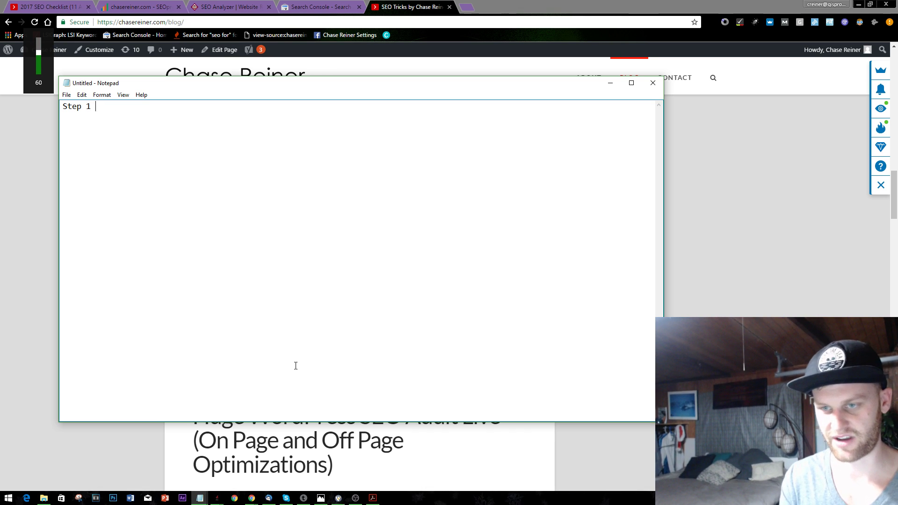
pyautogui.press('BackSpace')
pyautogui.press('BackSpace')
pyautogui.write('1: ')
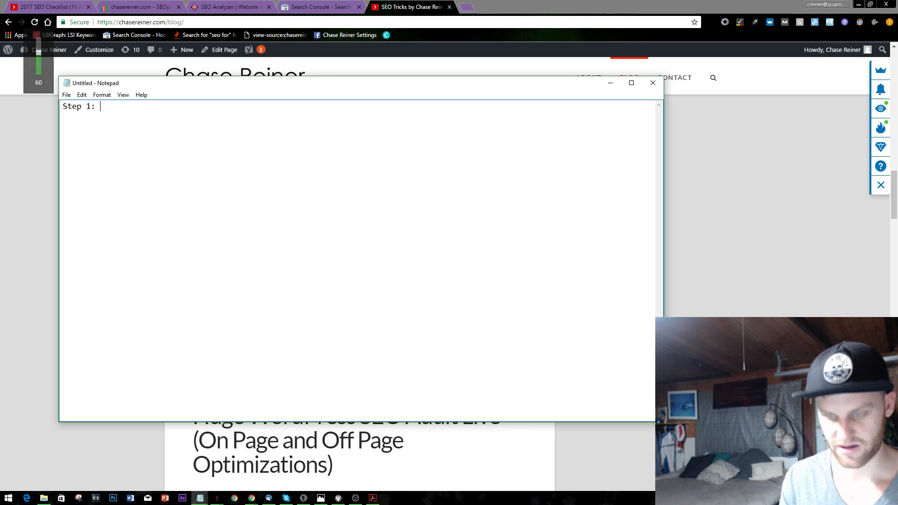
pyautogui.write('On page basics')
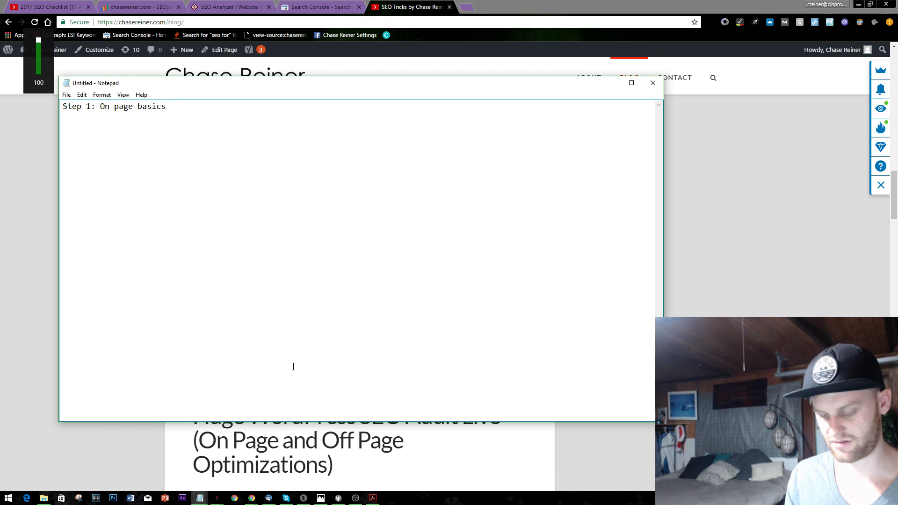
pyautogui.write(' f')
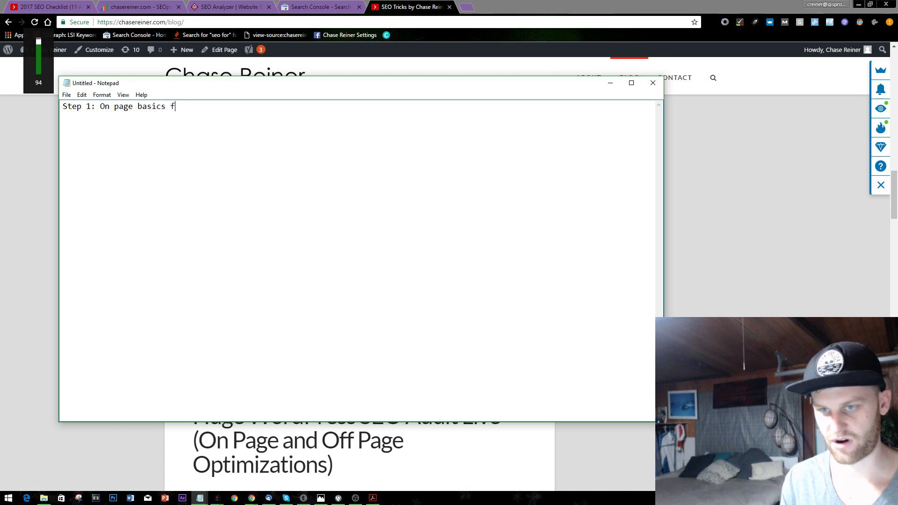
pyautogui.write('or landing pages and content marketing articles')
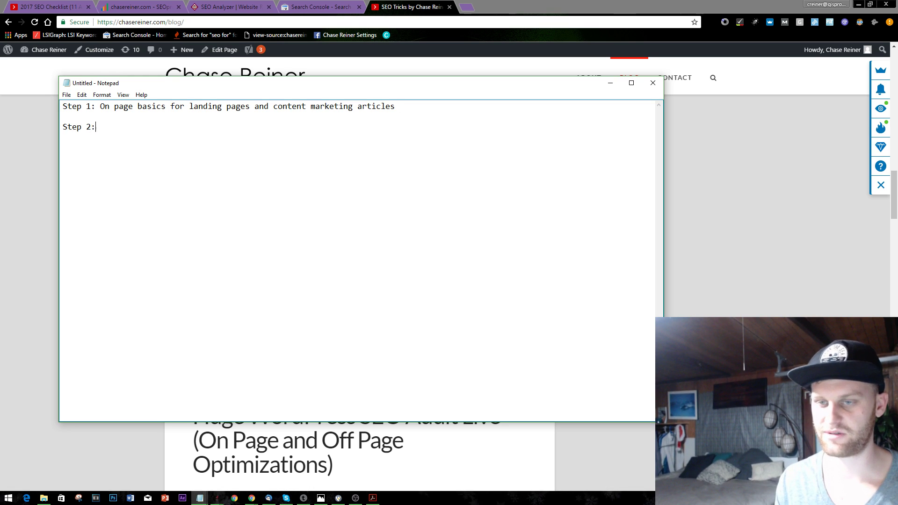
# Switch back to the browser and load the SEO 2017 guide at chasereiner.com/seo-2017/ in place of the blog listing
pyautogui.hotkey('alt', 'Tab')
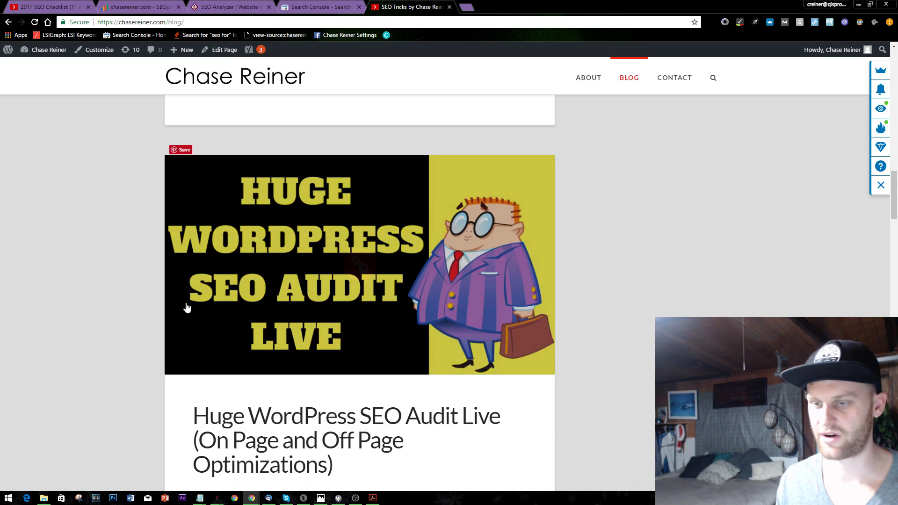
pyautogui.scroll(-4, 243, 351)
pyautogui.scroll(5, 463, 228)
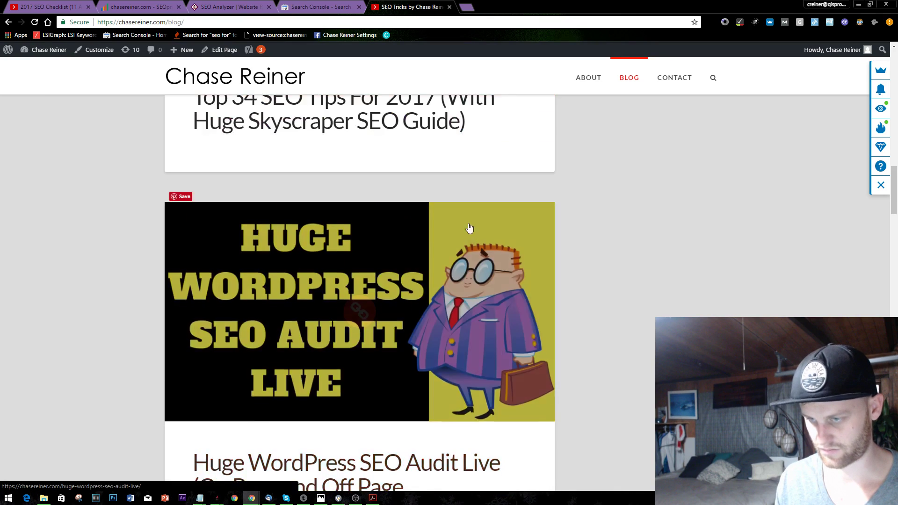
pyautogui.scroll(15, 470, 228)
pyautogui.click(256, 23)
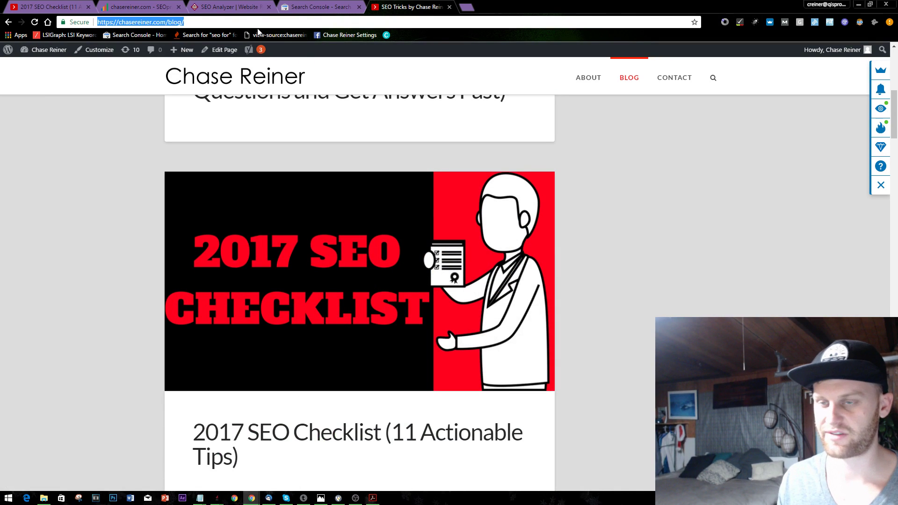
pyautogui.press('End')
pyautogui.press('BackSpace')
pyautogui.press('BackSpace')
pyautogui.press('BackSpace')
pyautogui.press('BackSpace')
pyautogui.press('BackSpace')
pyautogui.write('seo')
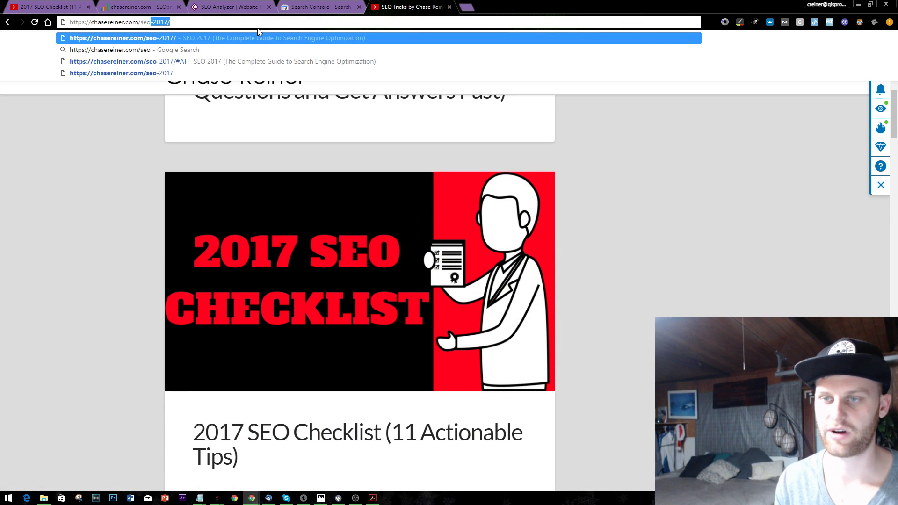
pyautogui.press('Return')
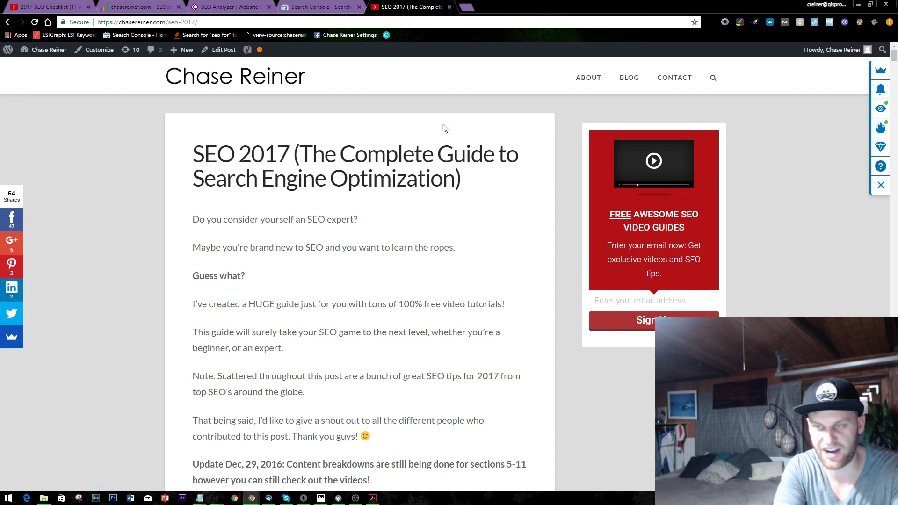
# Load backlinko.com in a new browser tab
pyautogui.click(468, 6)
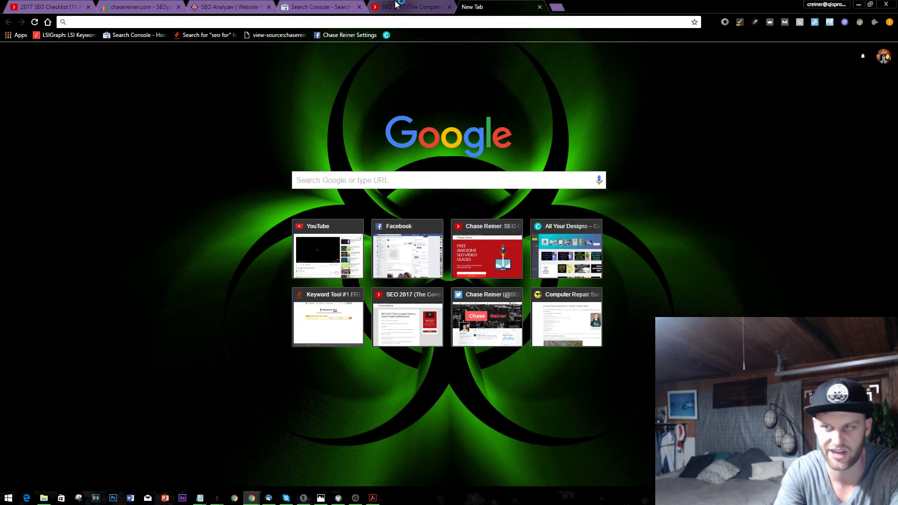
pyautogui.write('s')
pyautogui.press('BackSpace')
pyautogui.press('BackSpace')
pyautogui.write('backlinko.com')
pyautogui.press('Return')
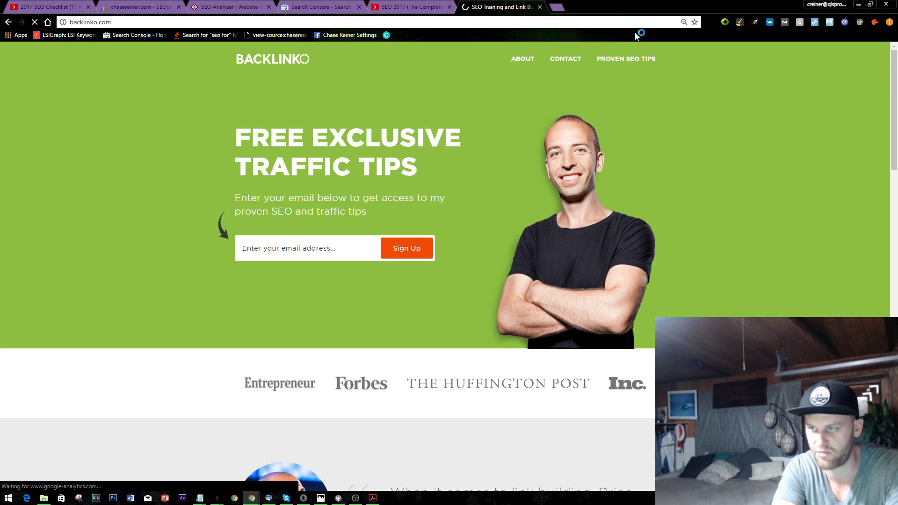
# Find The Definitive Guide to Keyword Research among the Backlinko home page's articles and open it
pyautogui.scroll(-6, 330, 312)
pyautogui.scroll(-10, 331, 312)
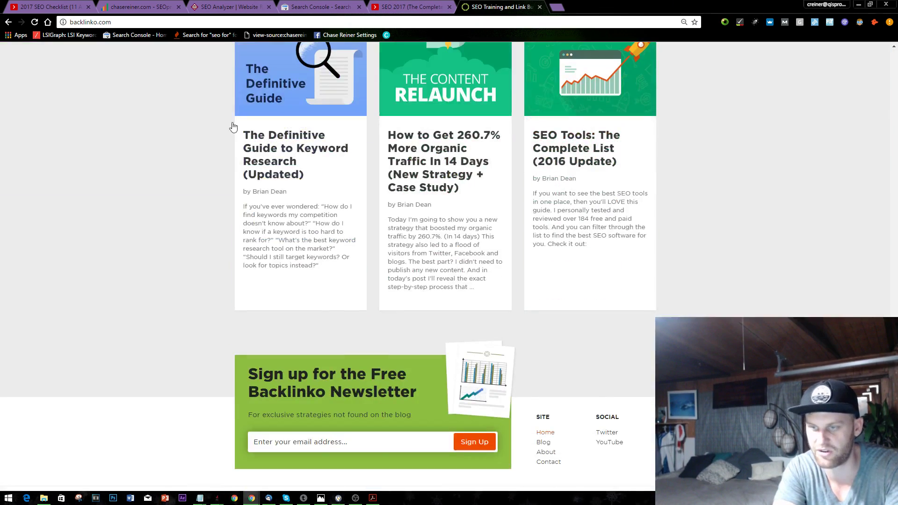
pyautogui.click(271, 110)
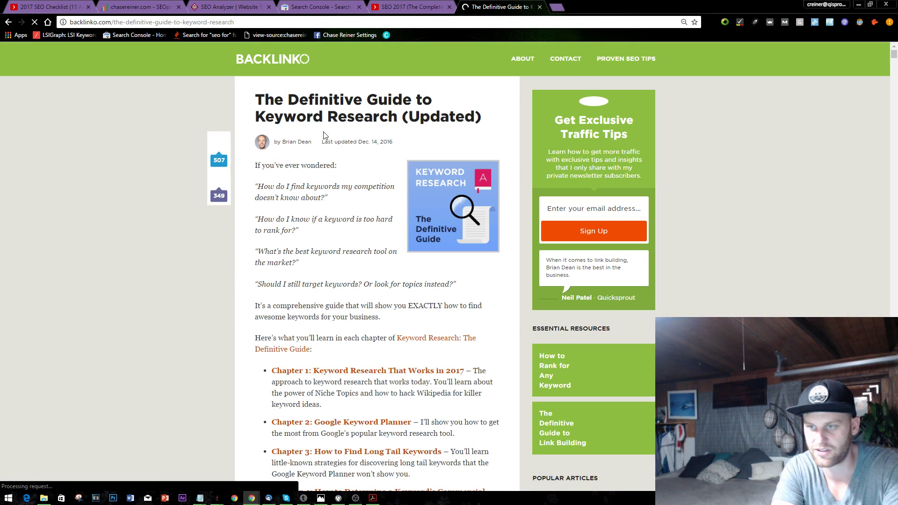
# Compare the opening of Backlinko's keyword research guide with the SEO 2017 guide, ending on the SEO 2017 guide
pyautogui.click(411, 6)
pyautogui.click(496, 4)
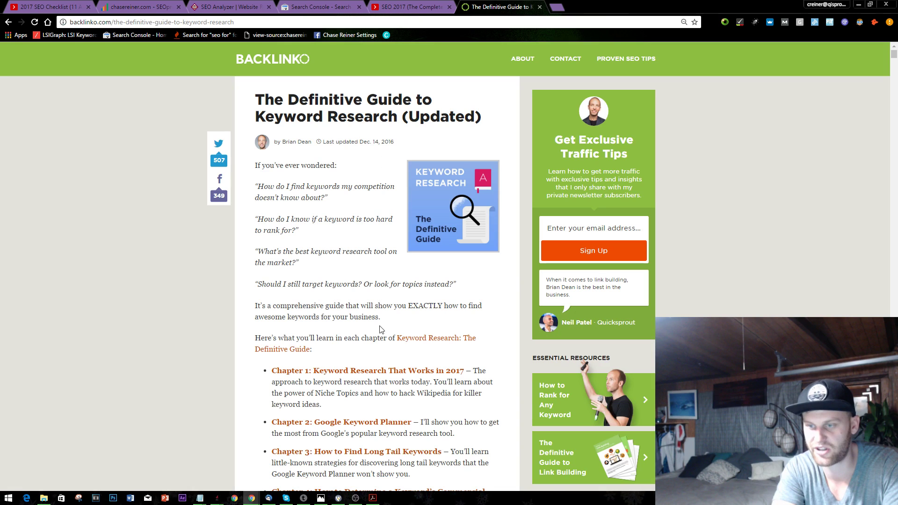
pyautogui.click(381, 7)
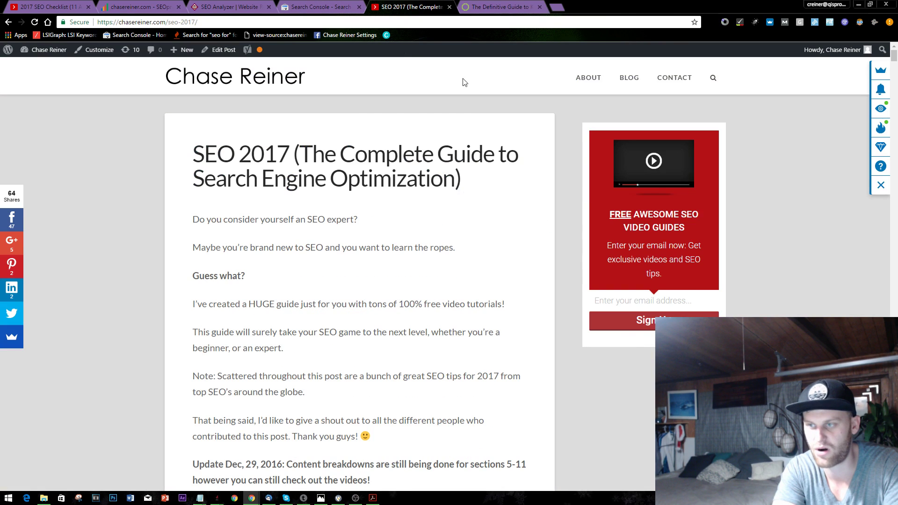
# Compare the heading area of Backlinko's keyword research guide, including its author and last-updated line, with the heading area of the SEO 2017 guide
pyautogui.click(474, 8)
pyautogui.click(383, 7)
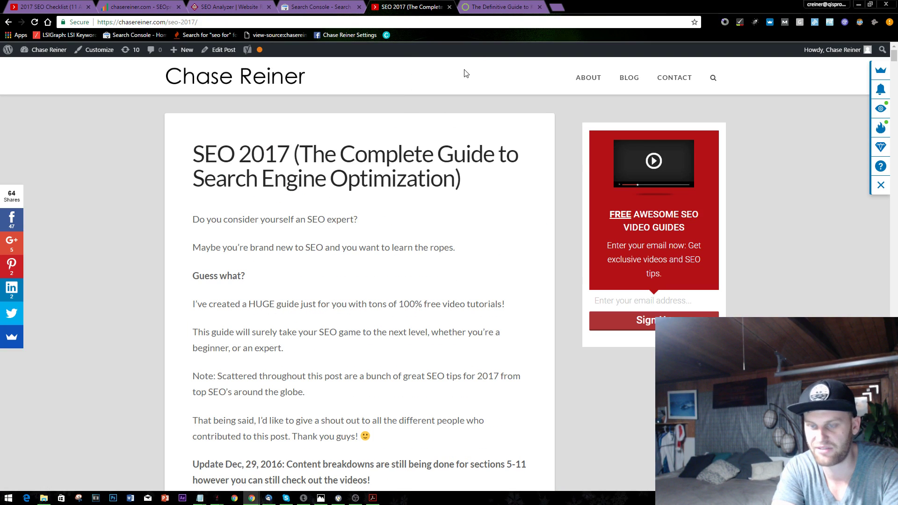
pyautogui.click(507, 5)
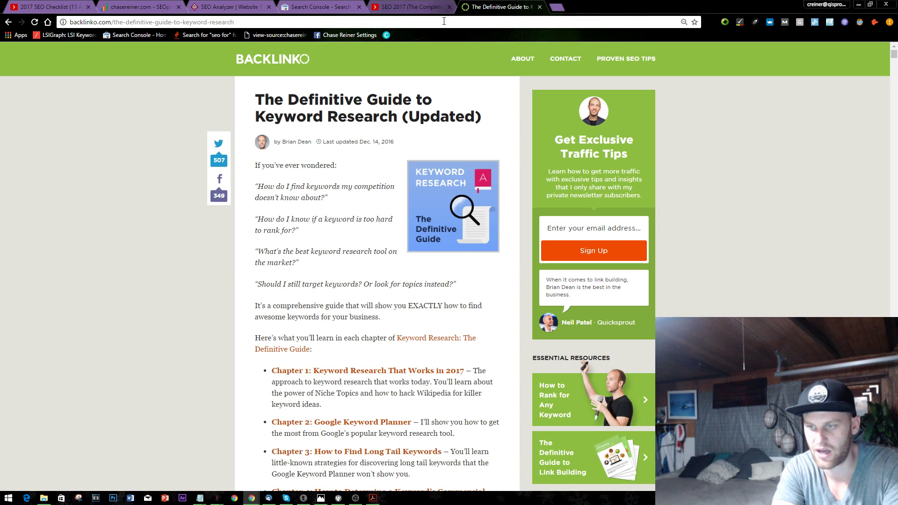
pyautogui.click(412, 7)
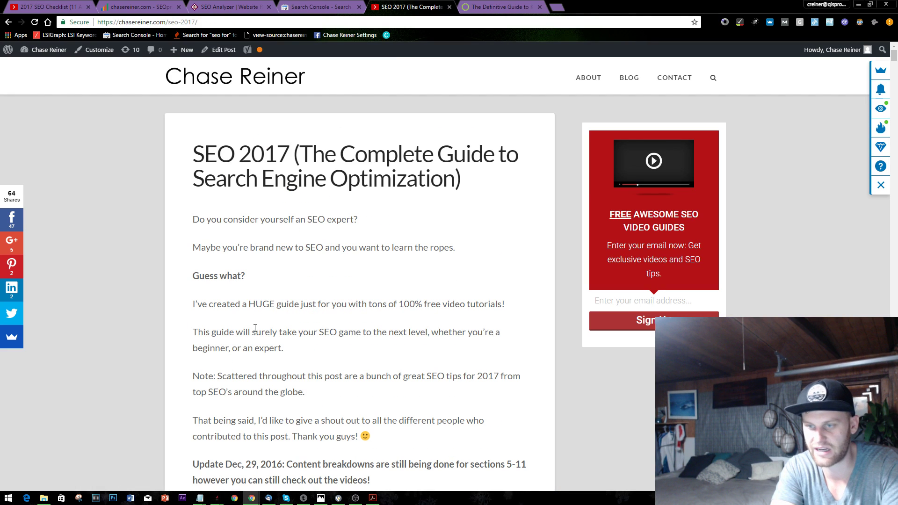
pyautogui.click(488, 6)
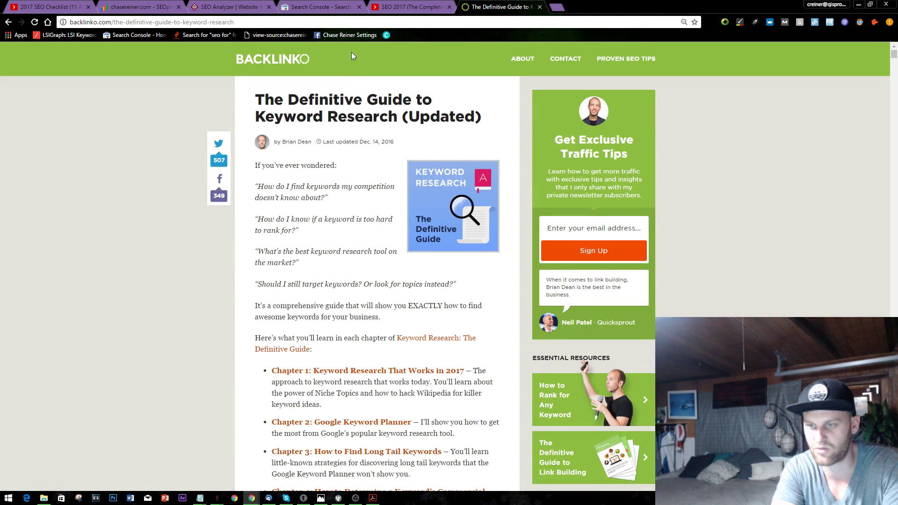
pyautogui.click(411, 6)
pyautogui.moveTo(228, 277); pyautogui.dragTo(191, 276)
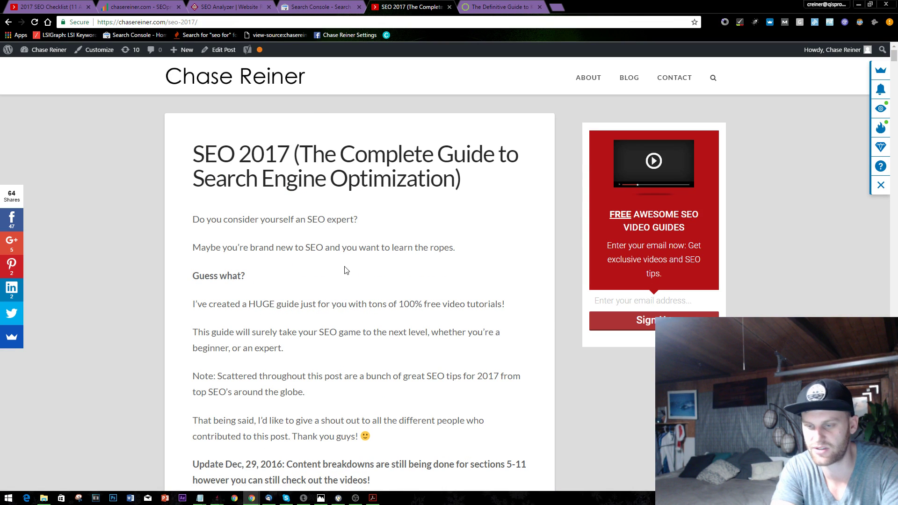
pyautogui.click(496, 6)
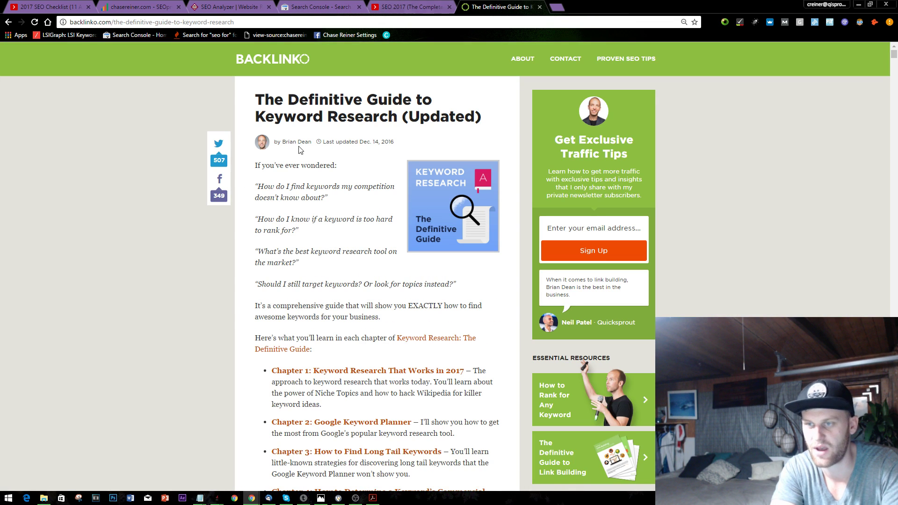
pyautogui.moveTo(397, 143); pyautogui.dragTo(246, 143)
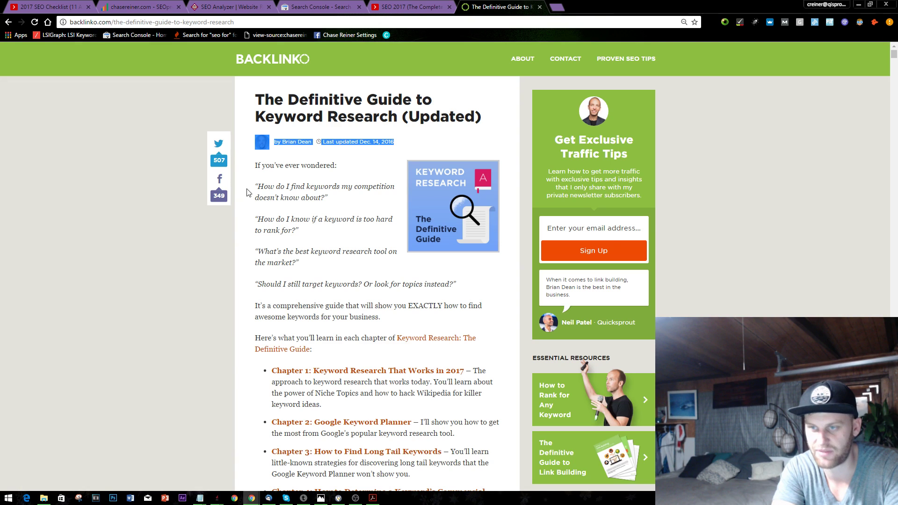
pyautogui.click(397, 7)
# Switch to the Notepad document that holds the SITE WIDE CONTENT MARKETING list and go to its last, empty bullet
pyautogui.hotkey('alt', 'Tab')
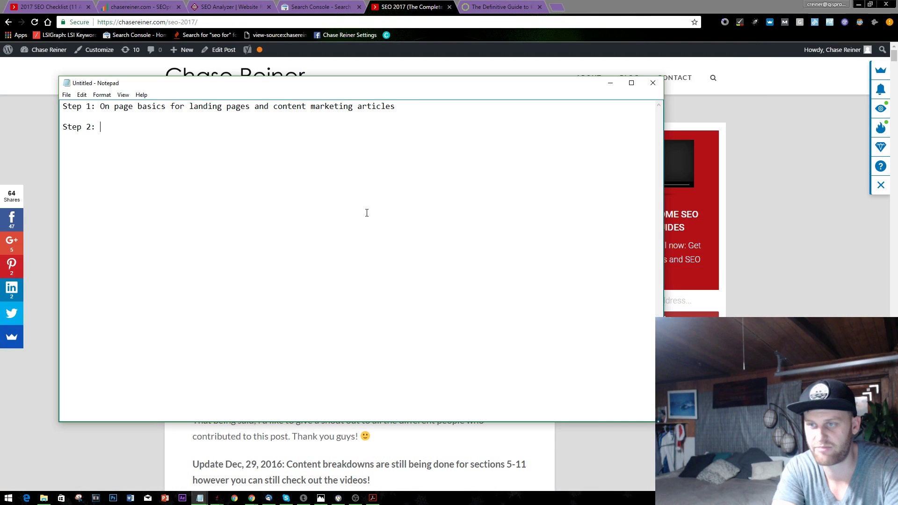
pyautogui.hotkey('alt', 'Tab')
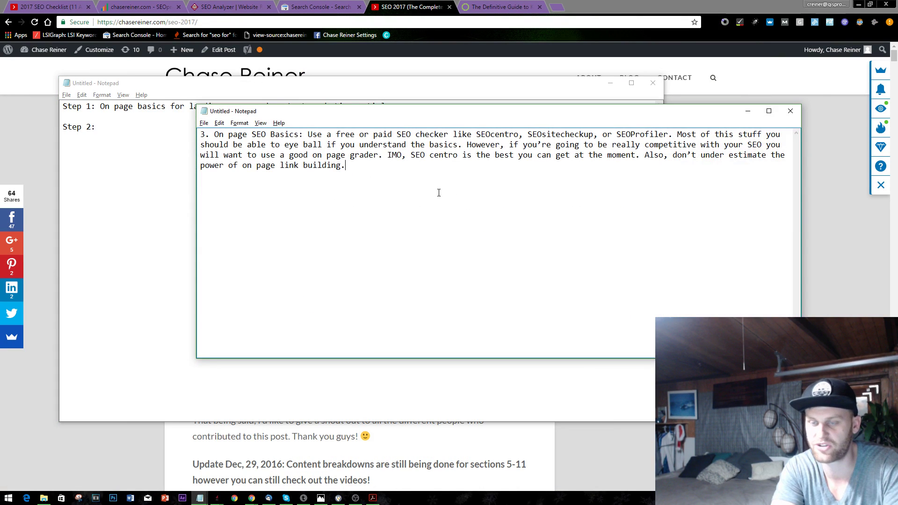
pyautogui.hotkey('alt', 'Tab')
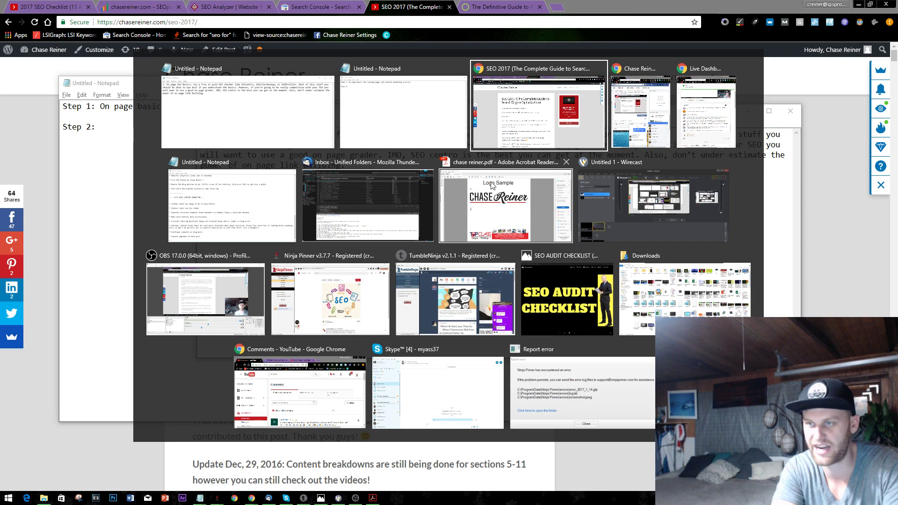
pyautogui.hotkey('alt', 'Tab')
pyautogui.hotkey('alt', 'Tab')
pyautogui.hotkey('alt', 'Tab')
pyautogui.click(226, 184)
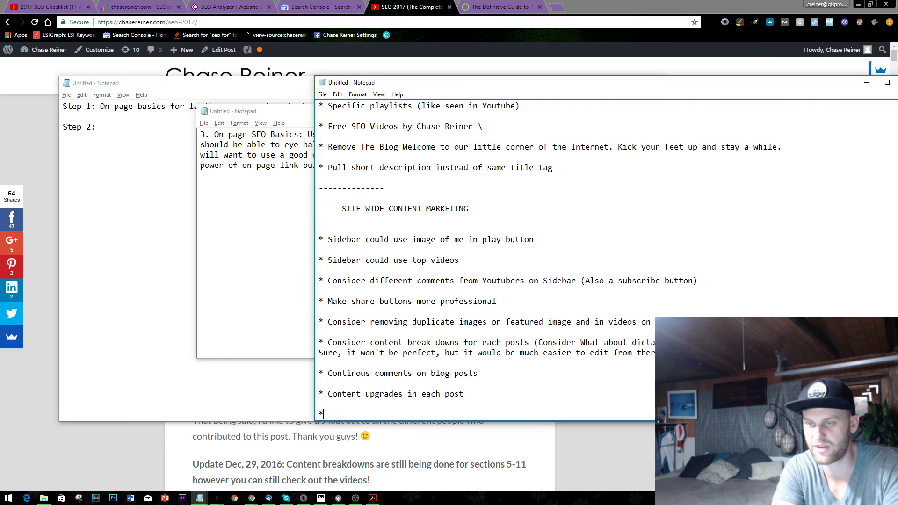
pyautogui.scroll(-1, 433, 250)
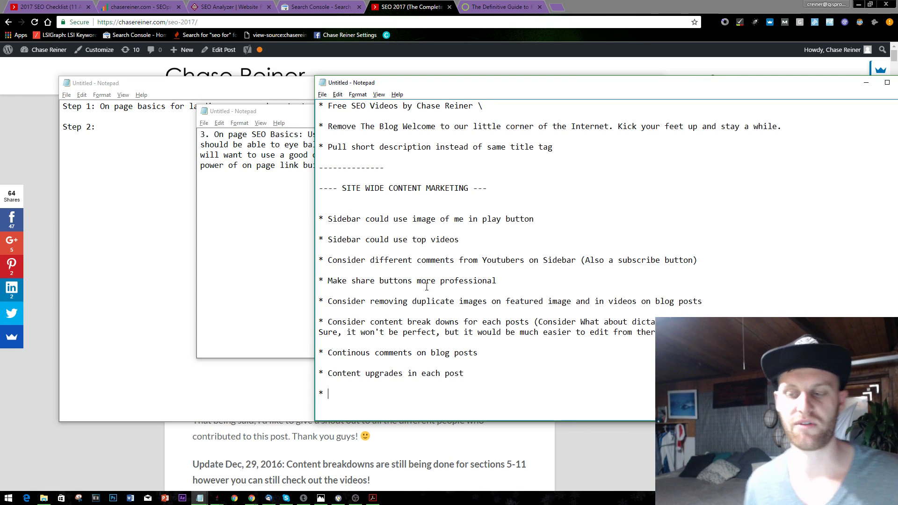
# Add the bullets "Show date updated on post" and "Show author with face" to the end of the site-wide content marketing list
pyautogui.write('D')
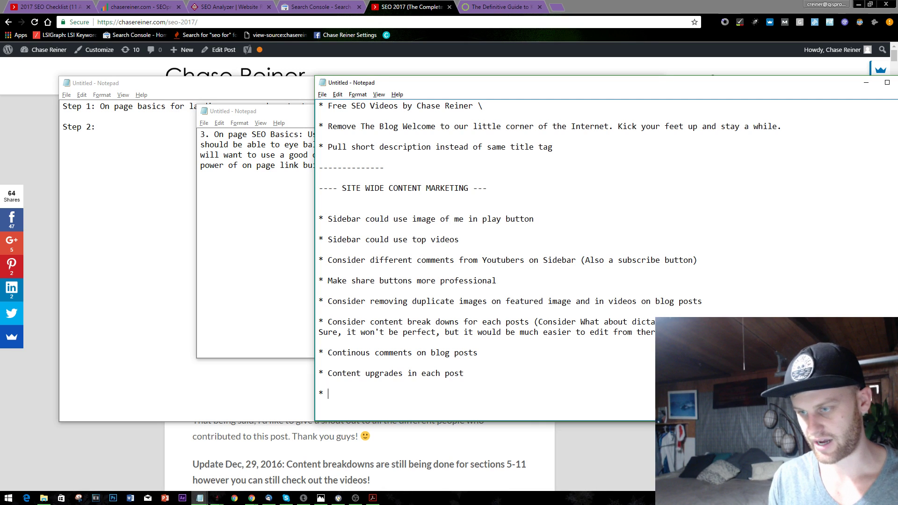
pyautogui.press('BackSpace')
pyautogui.press('BackSpace')
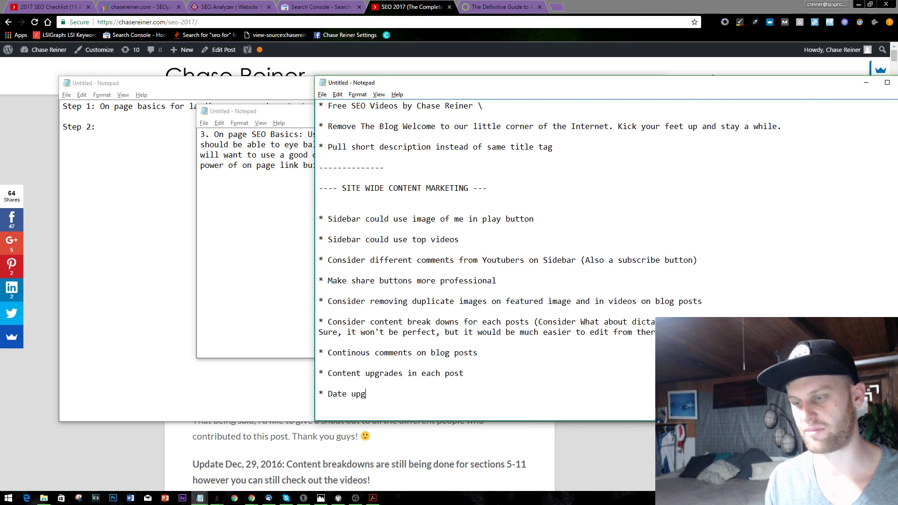
pyautogui.write('* Date updated p')
pyautogui.press('BackSpace')
pyautogui.write('on ')
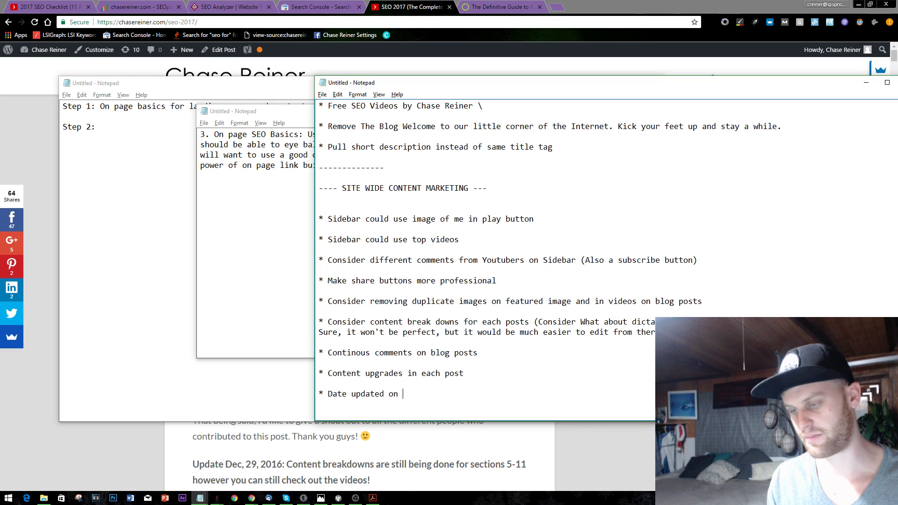
pyautogui.write('post')
pyautogui.press('Return')
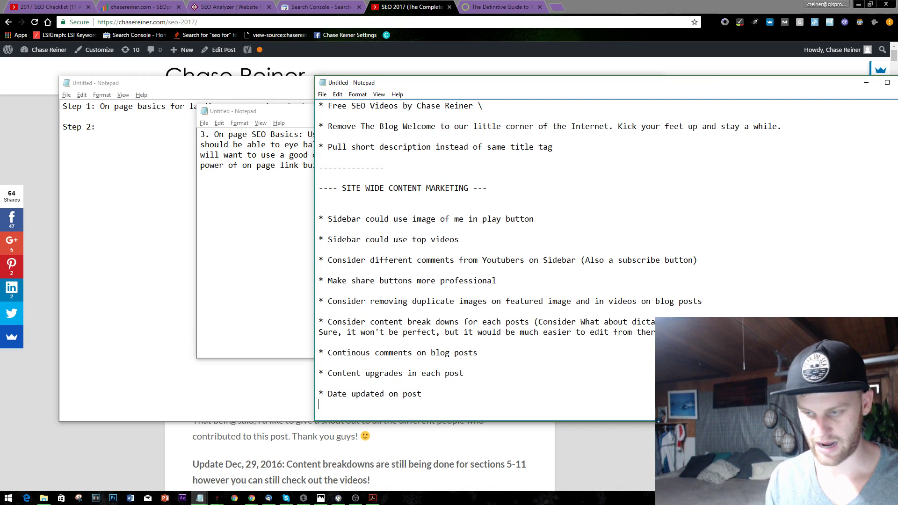
pyautogui.write('Show d')
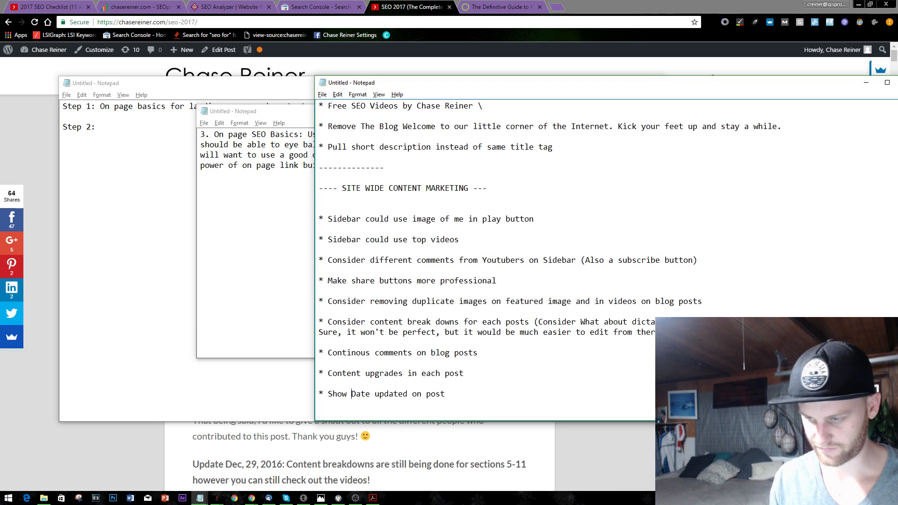
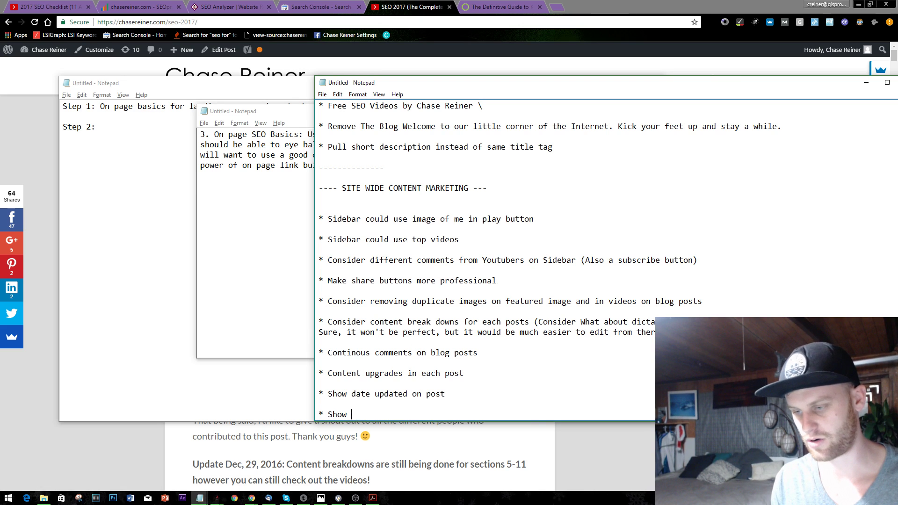
pyautogui.write('hor with face')
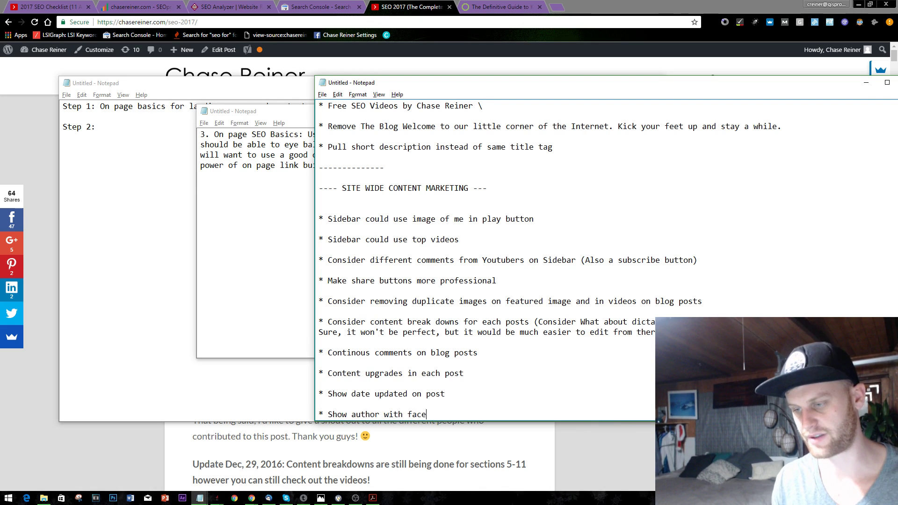
# Switch back to the browser and compare the chapter list in Backlinko's keyword research guide with the section list in the SEO 2017 guide
pyautogui.click(483, 5)
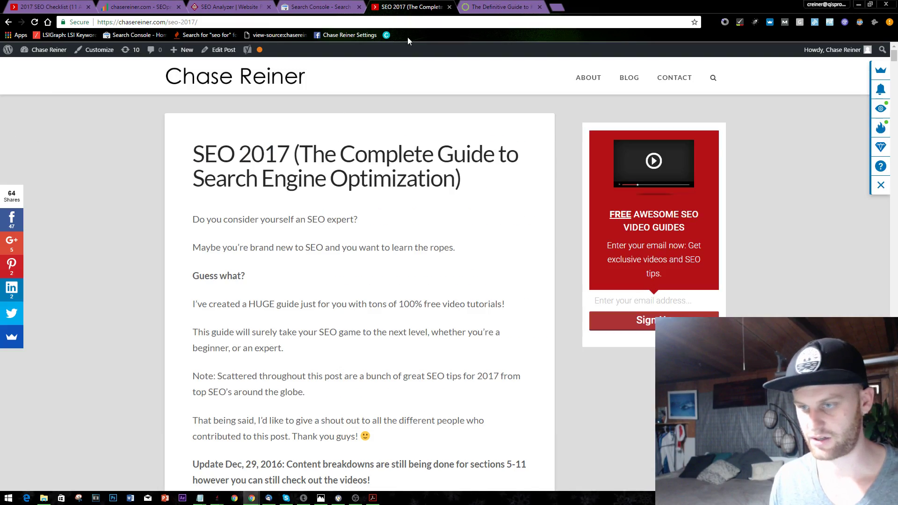
pyautogui.scroll(-3, 371, 292)
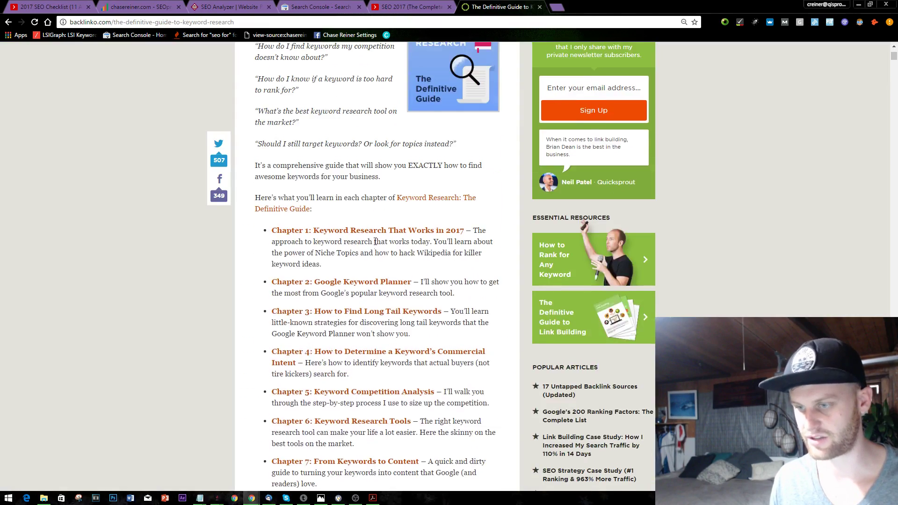
pyautogui.scroll(-7, 375, 242)
pyautogui.scroll(4, 376, 242)
pyautogui.hotkey('ctrl', 'shift', 'Tab')
pyautogui.scroll(-6, 328, 327)
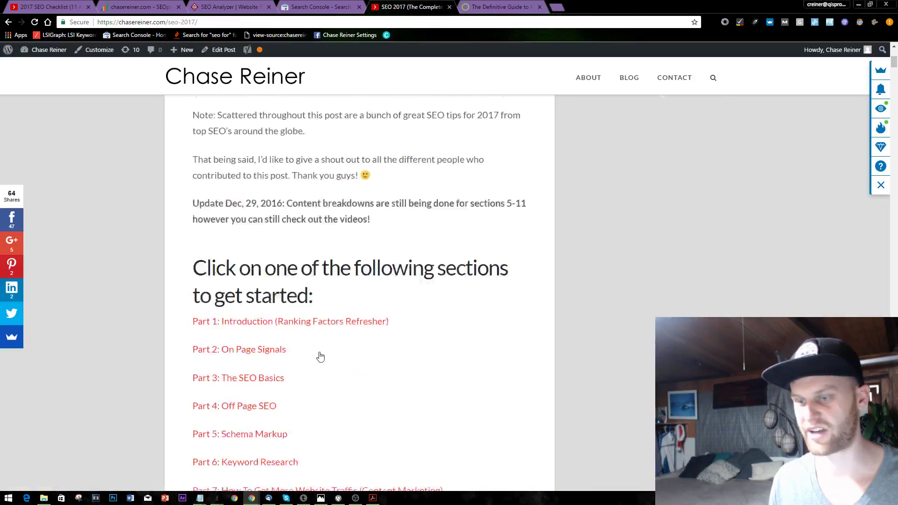
pyautogui.scroll(-6, 287, 296)
pyautogui.scroll(12, 301, 241)
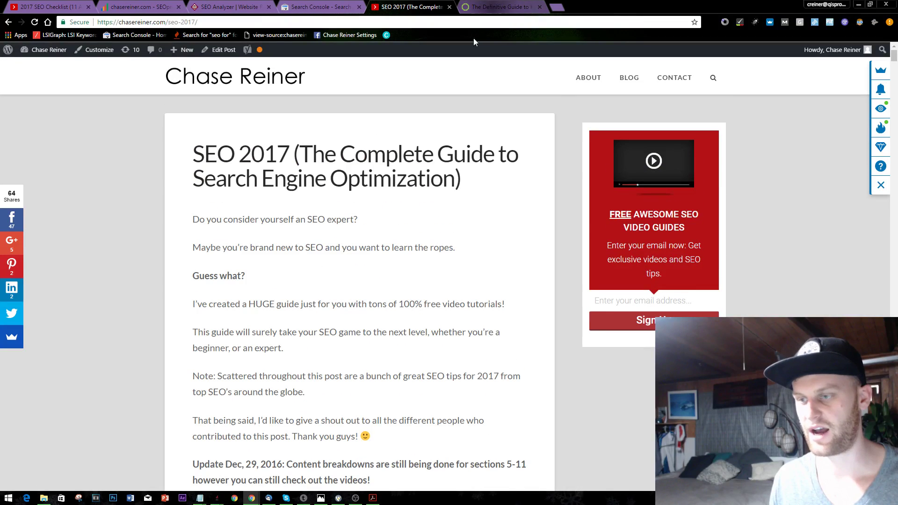
# Zoom out the SEO 2017 guide three levels and compare its title size and layout with Backlinko's keyword research guide
pyautogui.hotkey('ctrl', '-')
pyautogui.hotkey('ctrl', '-')
pyautogui.hotkey('ctrl', '-')
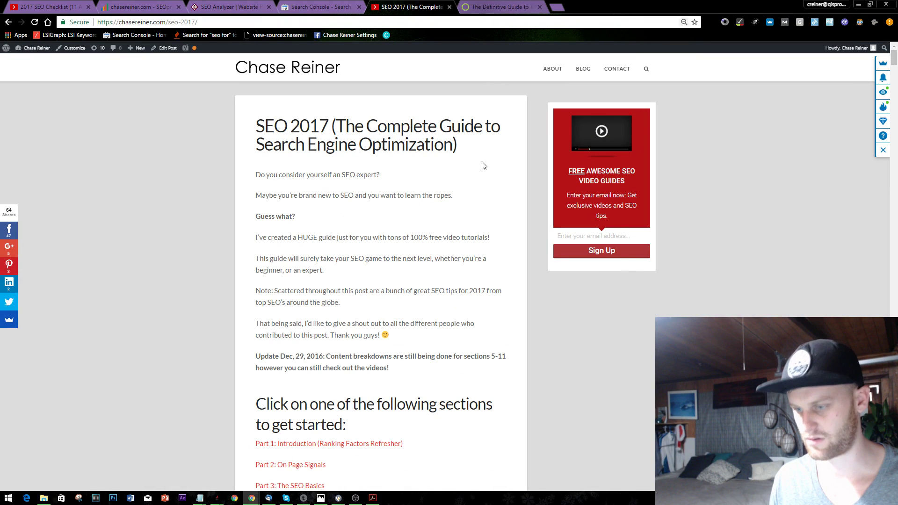
pyautogui.click(499, 7)
pyautogui.scroll(3, 414, 202)
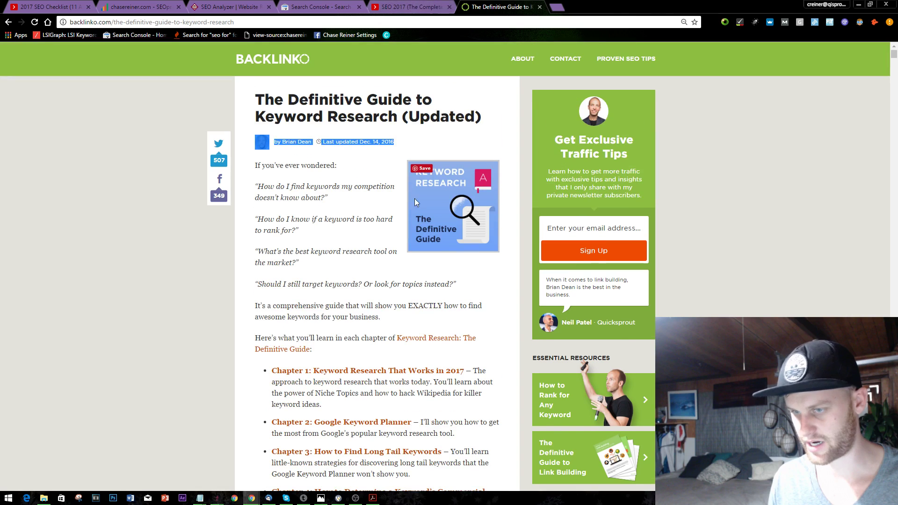
pyautogui.click(259, 100)
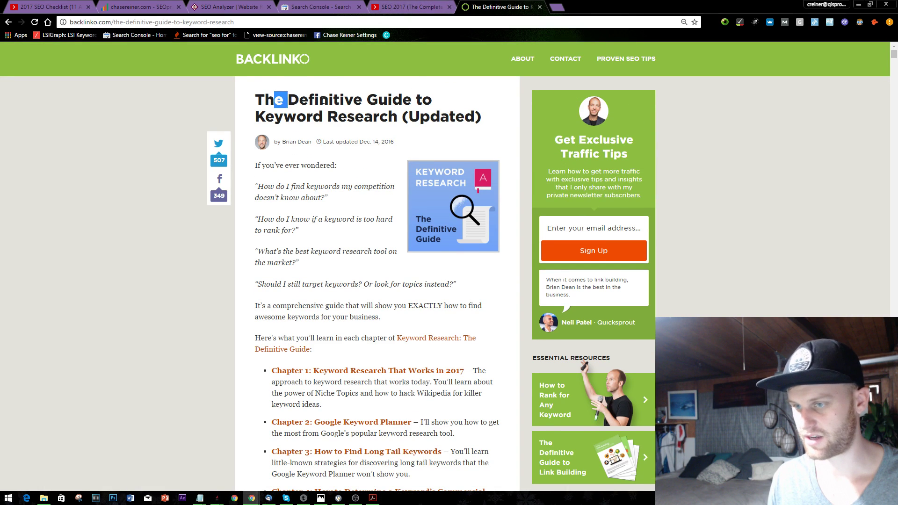
pyautogui.click(416, 7)
pyautogui.click(509, 5)
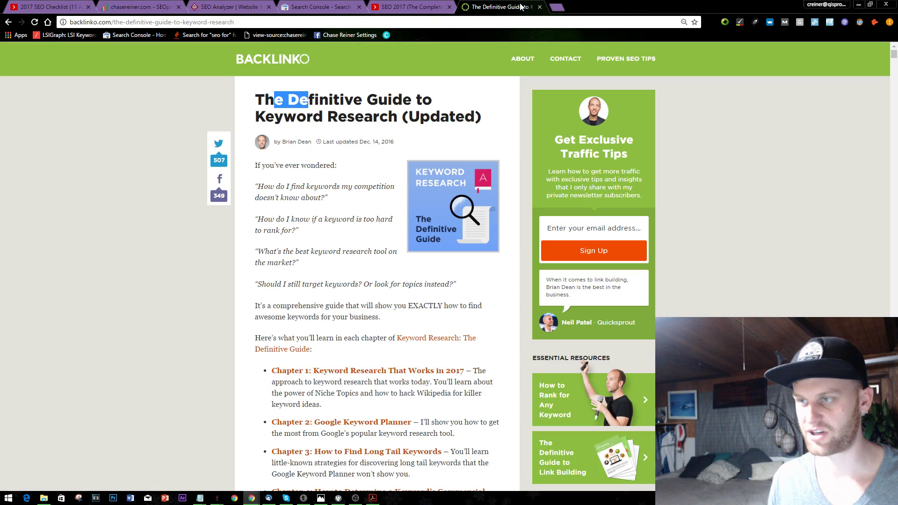
# Review Backlinko's chapter summaries and reader comments, and check them against the section links and body of the SEO 2017 guide
pyautogui.scroll(-10, 399, 253)
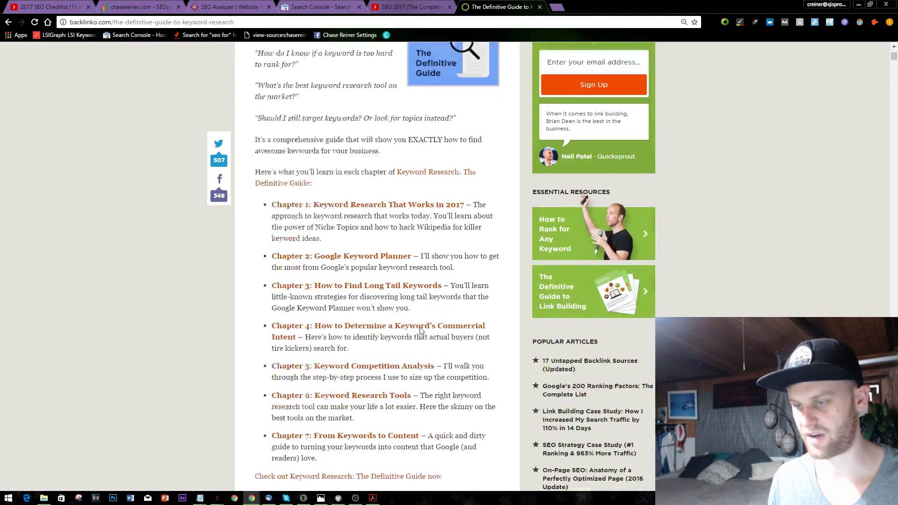
pyautogui.scroll(-3, 447, 226)
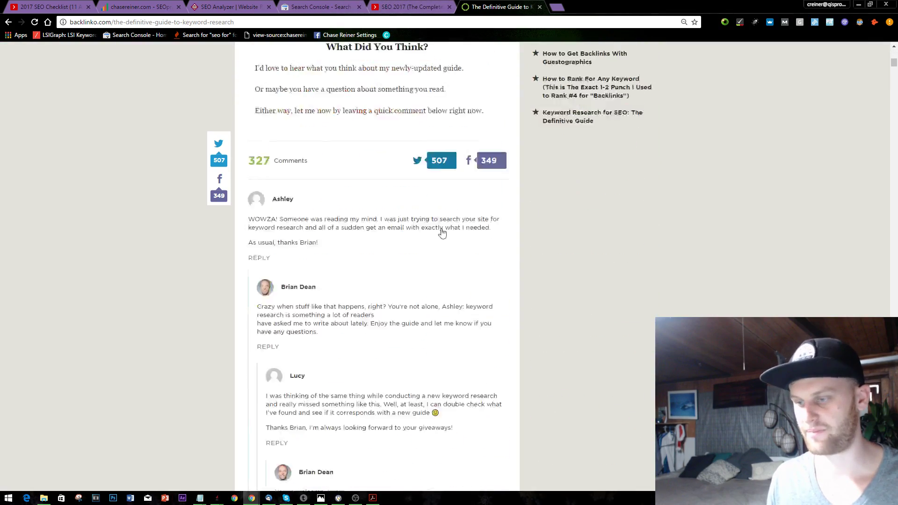
pyautogui.scroll(14, 441, 231)
pyautogui.hotkey('ctrl', 'shift', 'Tab')
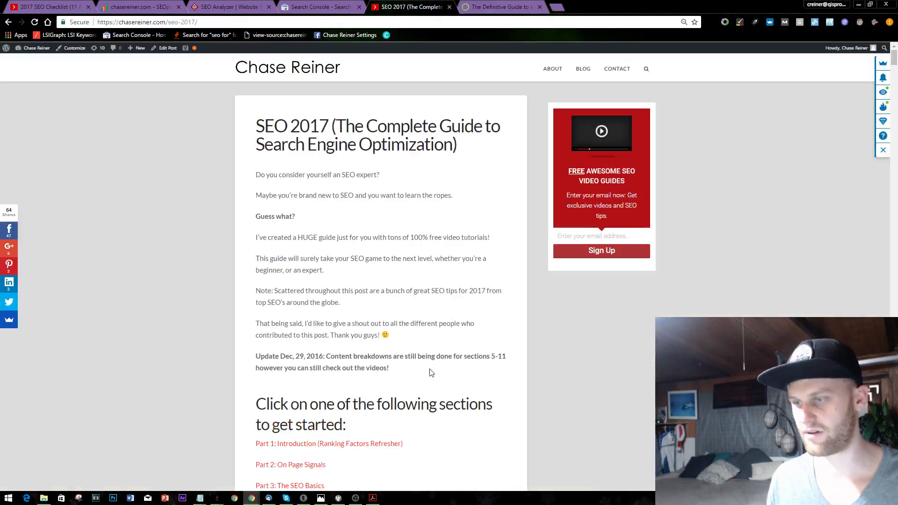
pyautogui.scroll(-20, 467, 301)
pyautogui.scroll(6, 500, 307)
pyautogui.scroll(8, 322, 281)
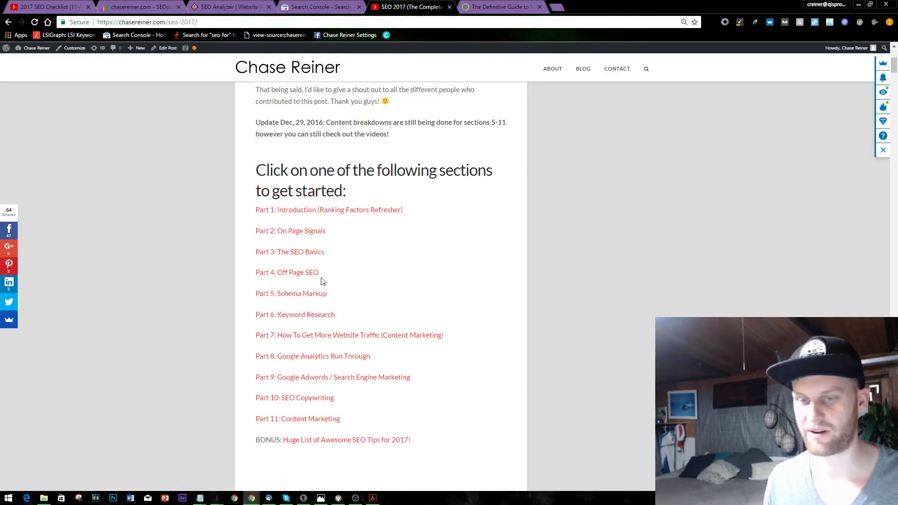
pyautogui.scroll(5, 486, 293)
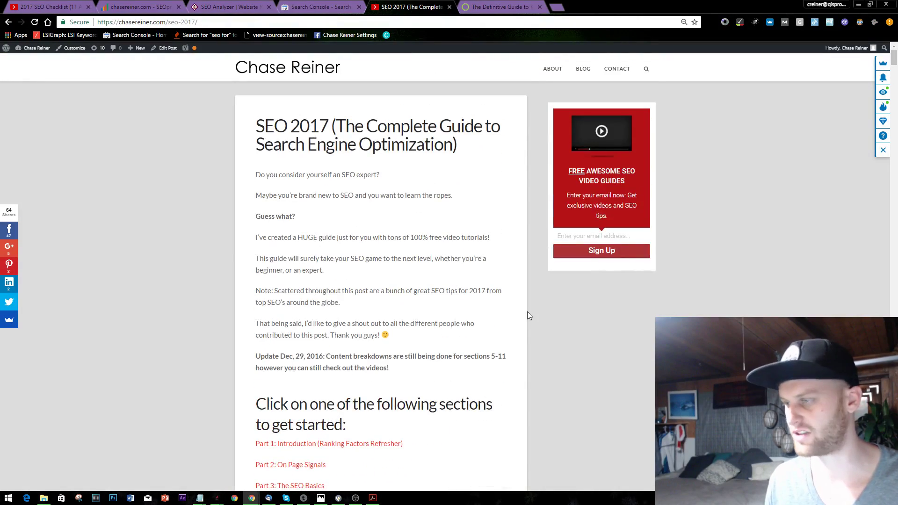
# Set the SEO 2017 guide's page zoom to 80% and examine its title and introduction
pyautogui.hotkey('ctrl', '+')
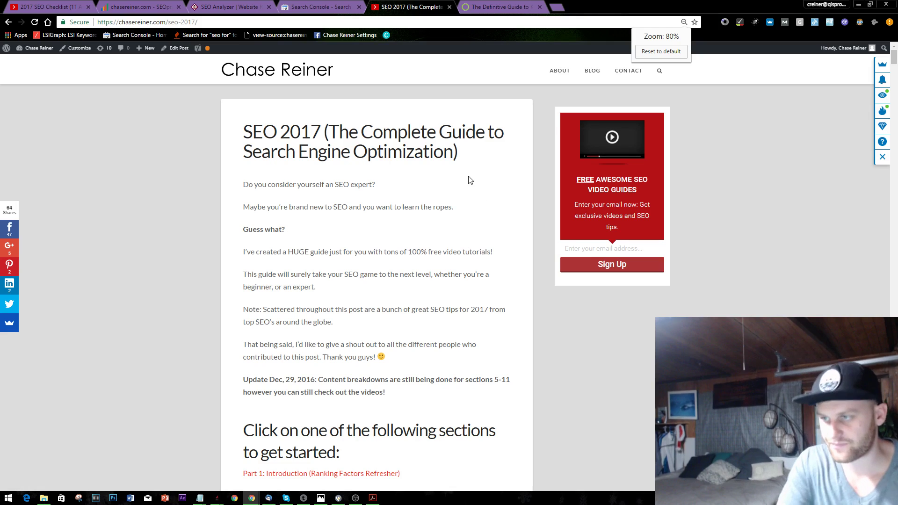
pyautogui.scroll(-3, 487, 182)
pyautogui.scroll(3, 496, 197)
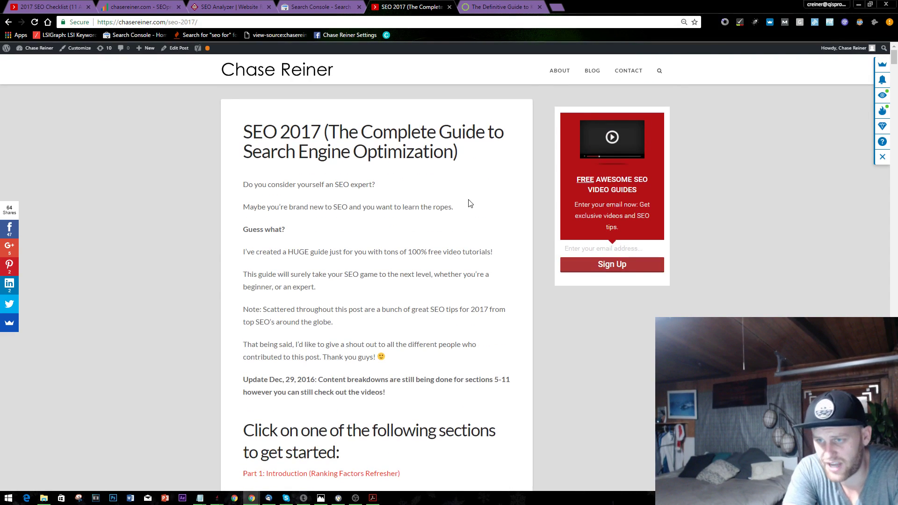
pyautogui.moveTo(249, 121); pyautogui.dragTo(376, 186)
pyautogui.click(411, 247)
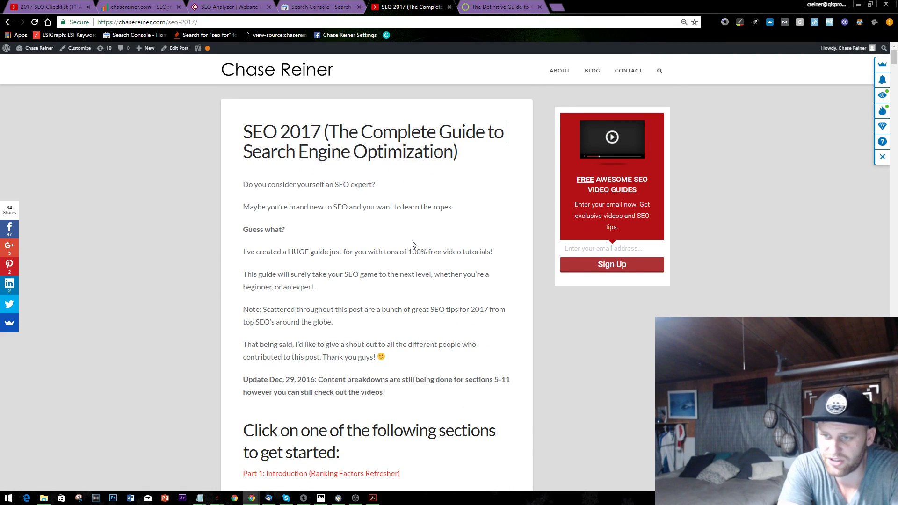
# Skim the SEO 2017 guide from its introduction through the on-page sections to Schema Markup, examining headings, images and text layout
pyautogui.scroll(-7, 388, 248)
pyautogui.scroll(-20, 384, 253)
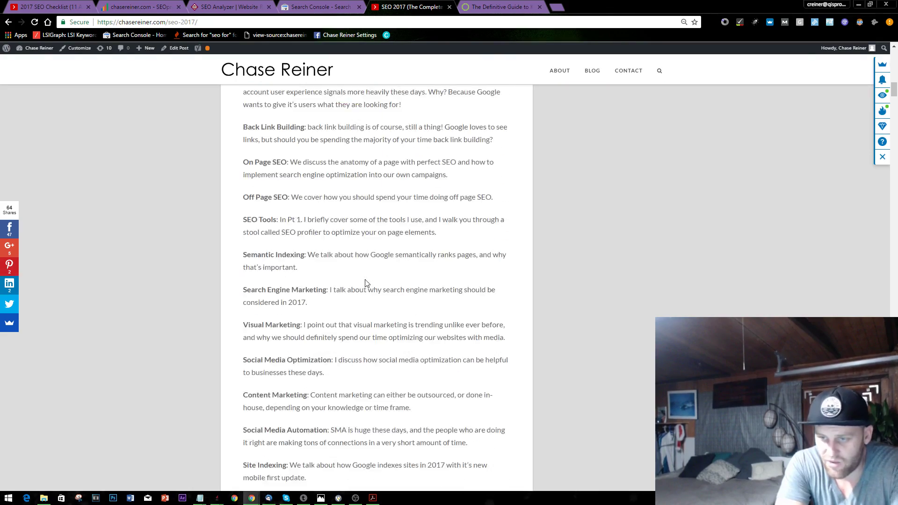
pyautogui.scroll(-20, 380, 290)
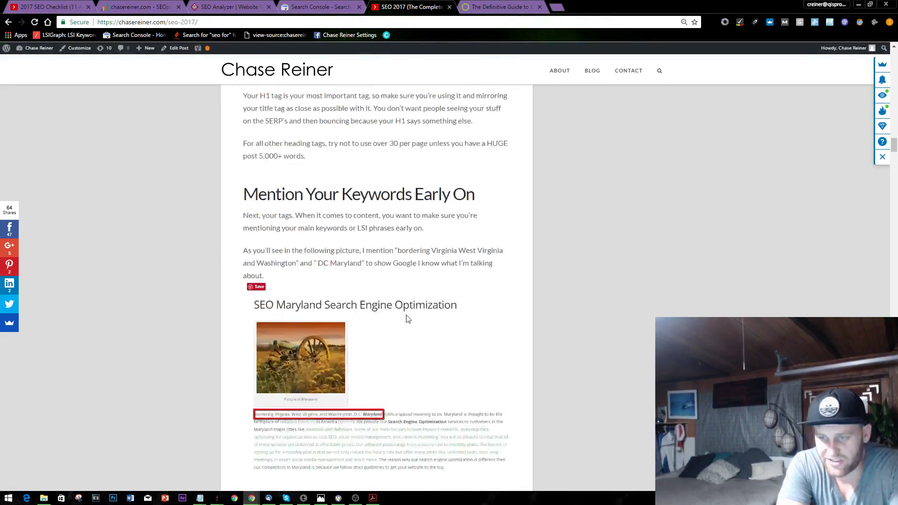
pyautogui.scroll(-13, 438, 358)
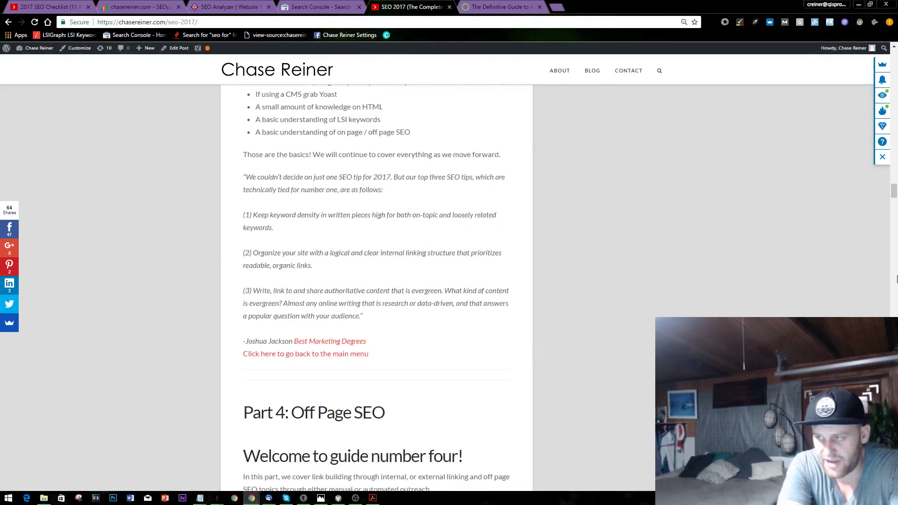
pyautogui.moveTo(897, 197); pyautogui.dragTo(897, 287)
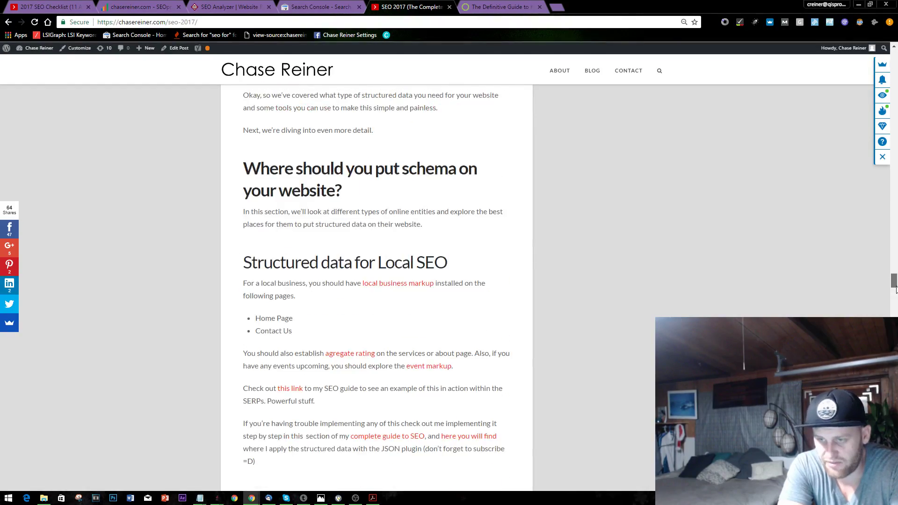
pyautogui.scroll(12, 653, 331)
pyautogui.scroll(10, 897, 266)
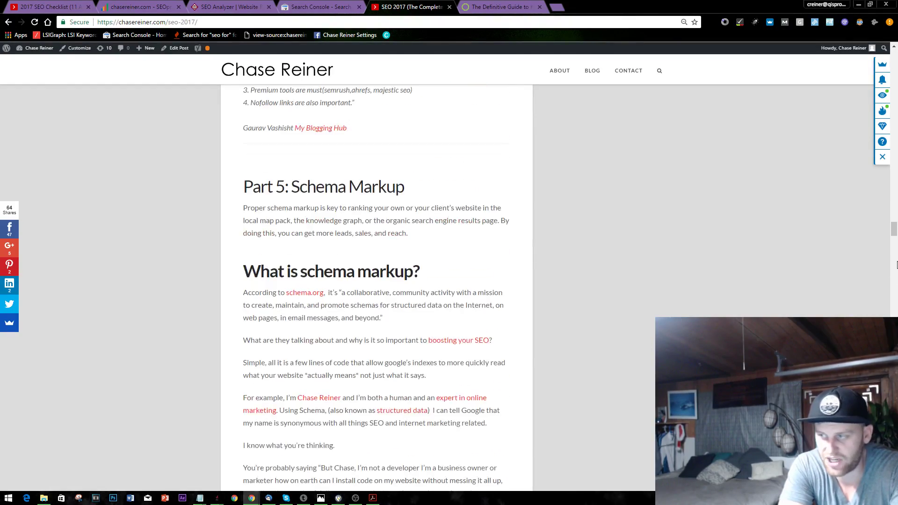
# Return to the start of the SEO 2017 guide and review its section links, course overview and Parts 2 to 4
pyautogui.moveTo(892, 225); pyautogui.dragTo(894, 52)
pyautogui.scroll(-14, 376, 288)
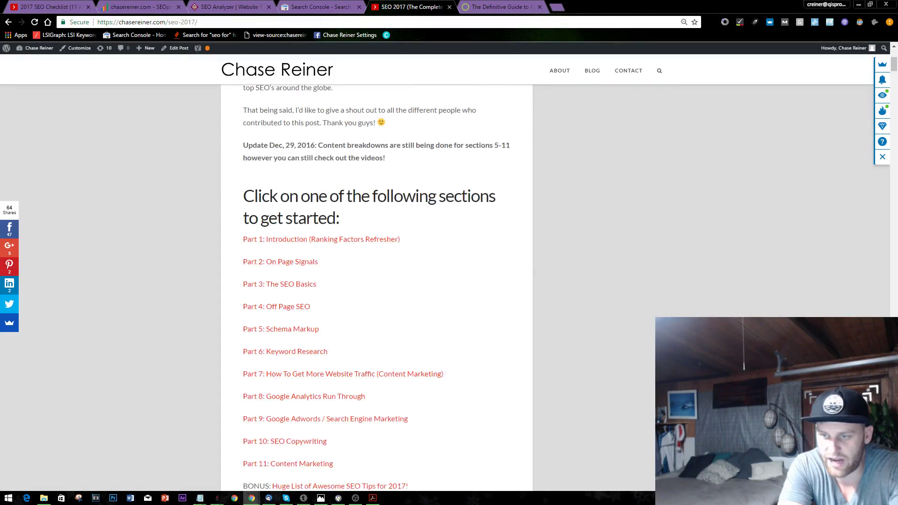
pyautogui.scroll(-20, 729, 301)
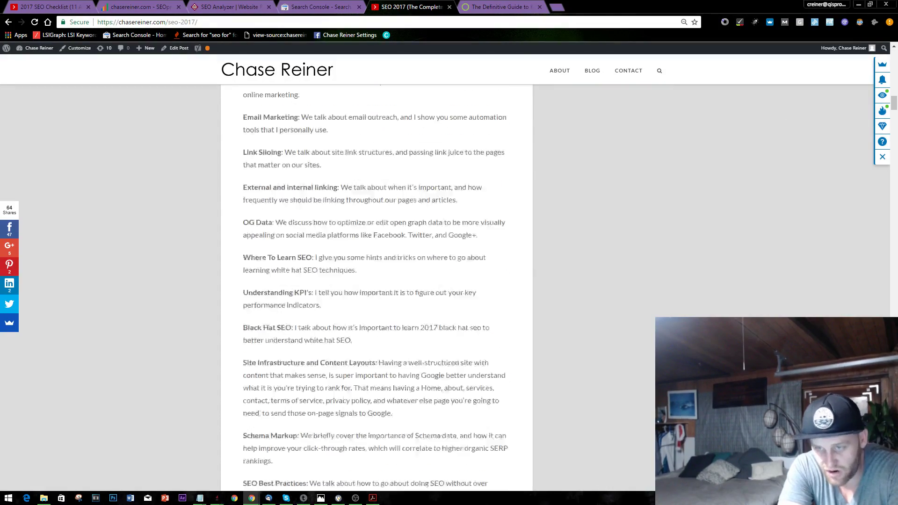
pyautogui.scroll(-15, 738, 291)
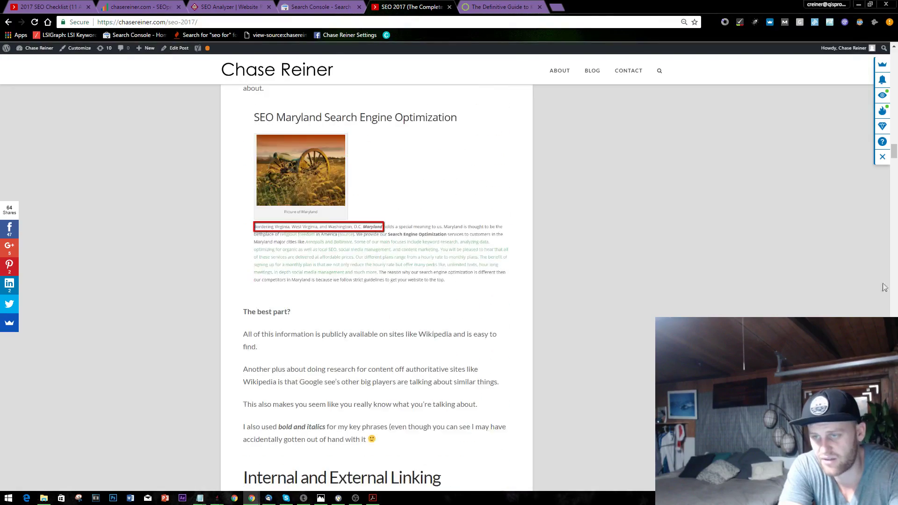
pyautogui.moveTo(894, 151); pyautogui.dragTo(894, 172)
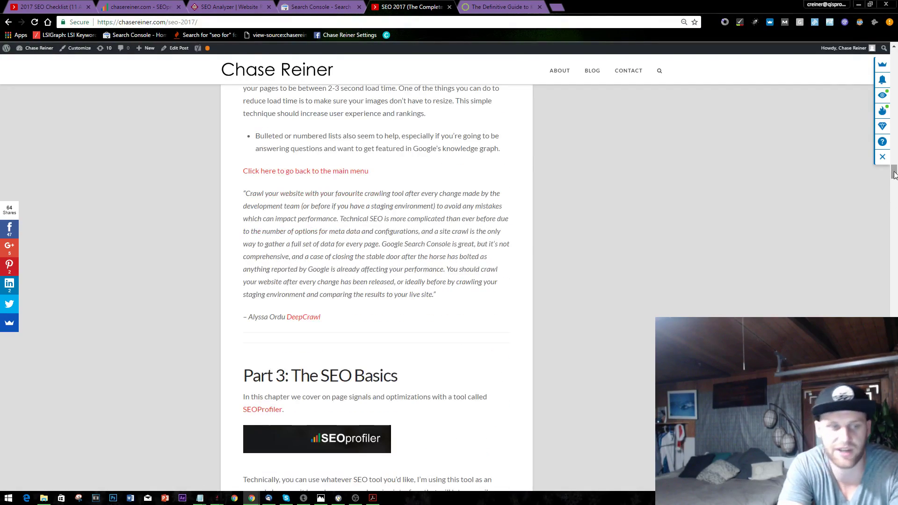
pyautogui.scroll(-10, 421, 255)
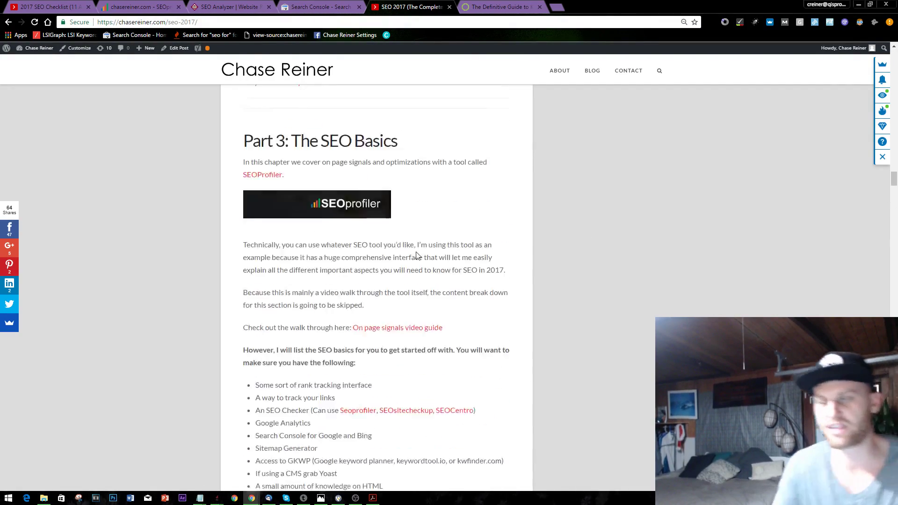
pyautogui.scroll(-11, 421, 255)
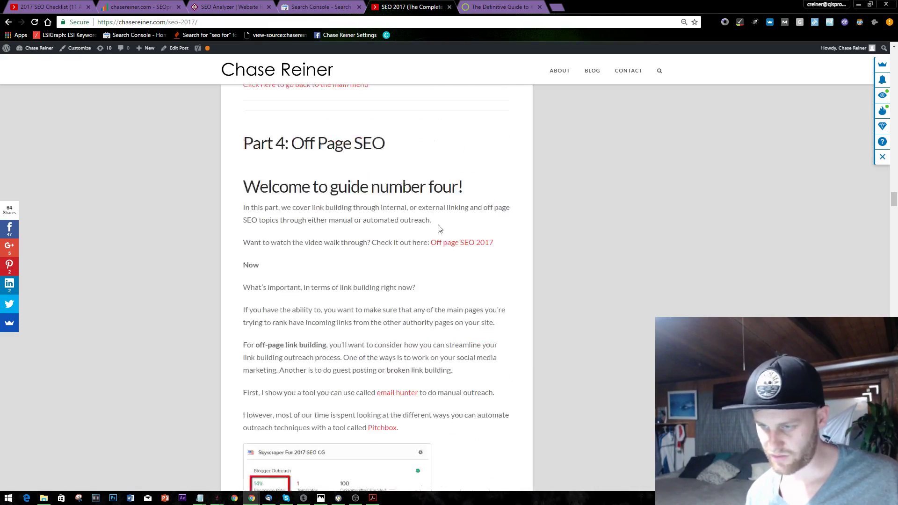
pyautogui.scroll(1, 819, 232)
pyautogui.scroll(15, 503, 285)
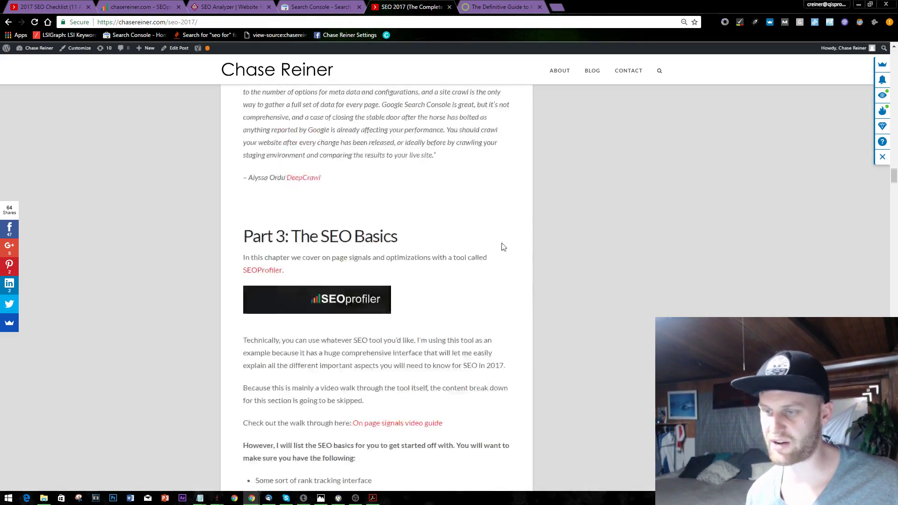
pyautogui.scroll(15, 444, 190)
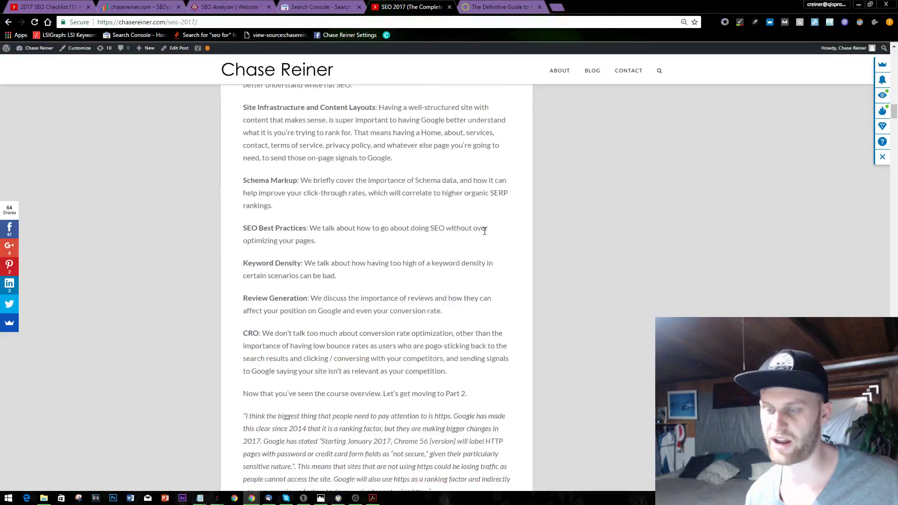
pyautogui.scroll(10, 474, 160)
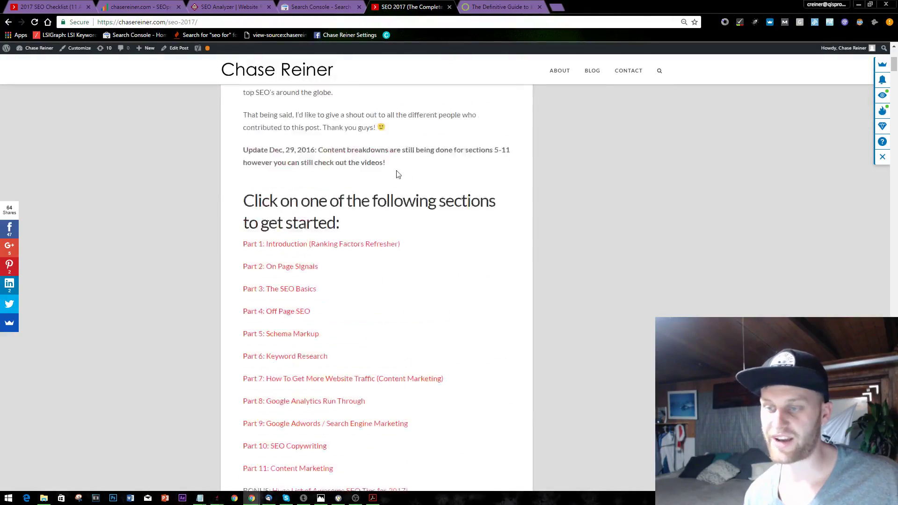
# Jump to Part 5: Schema Markup from the guide's section list and examine its text, images and links
pyautogui.scroll(-3, 298, 170)
pyautogui.click(293, 189)
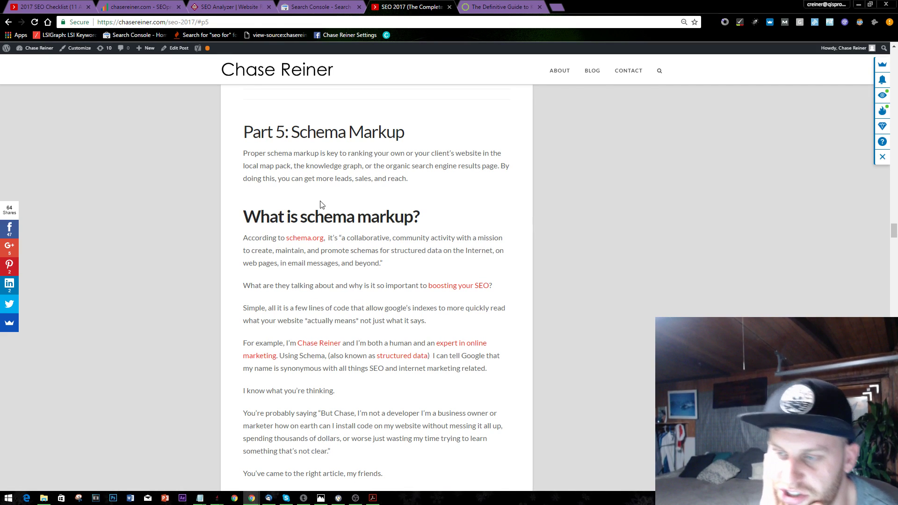
pyautogui.scroll(-2, 371, 186)
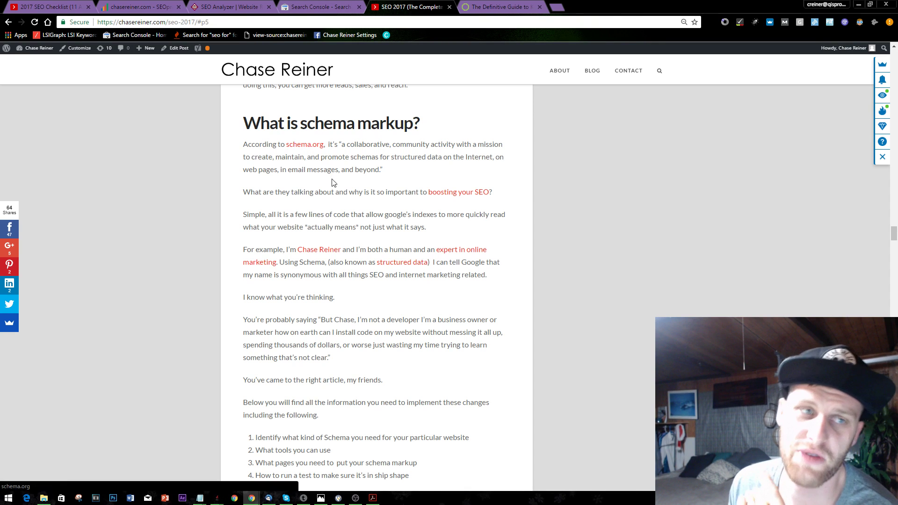
pyautogui.scroll(-2, 417, 186)
pyautogui.scroll(-10, 431, 196)
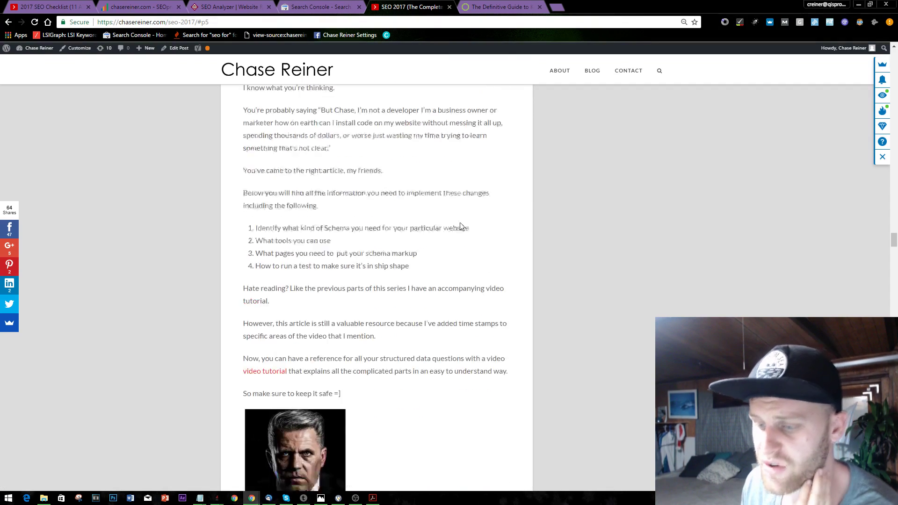
pyautogui.scroll(-2, 468, 252)
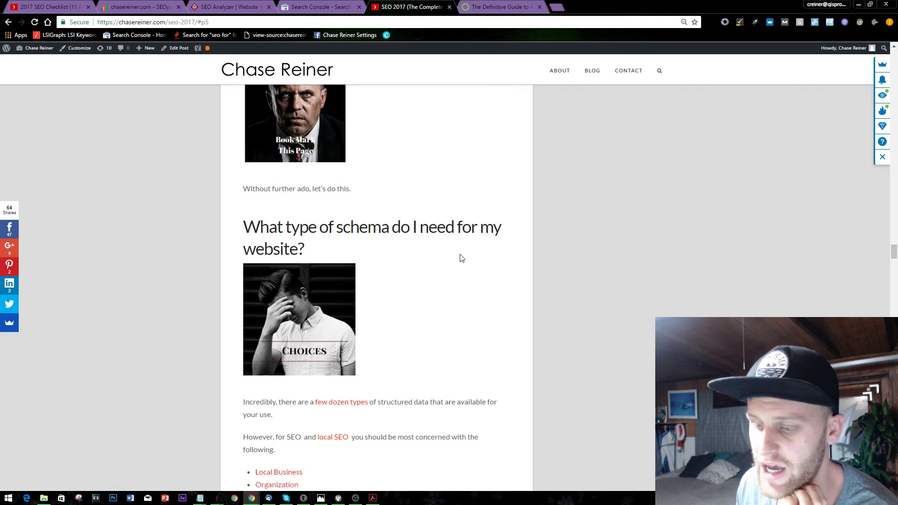
pyautogui.scroll(-4, 327, 300)
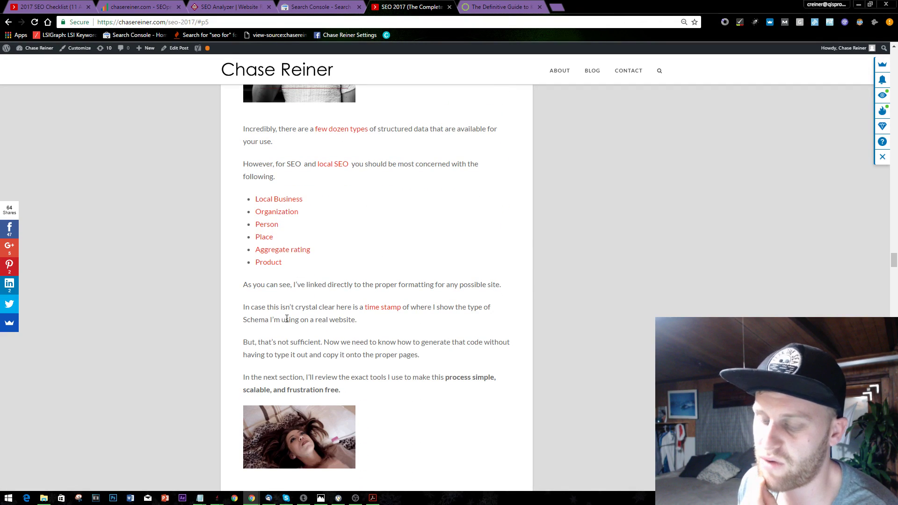
# Switch to the site-wide content marketing checklist in Notepad and end its list with a "----" divider line
pyautogui.moveTo(252, 498)
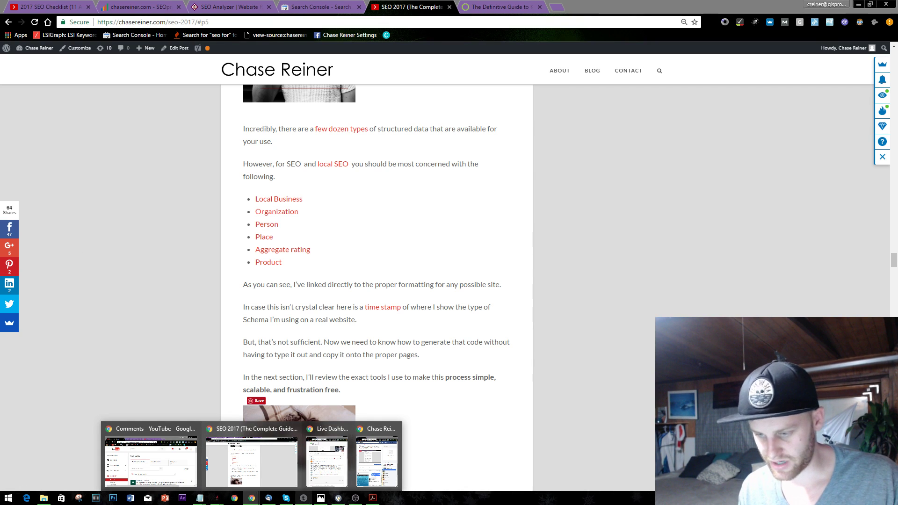
pyautogui.moveTo(209, 500)
pyautogui.click(290, 456)
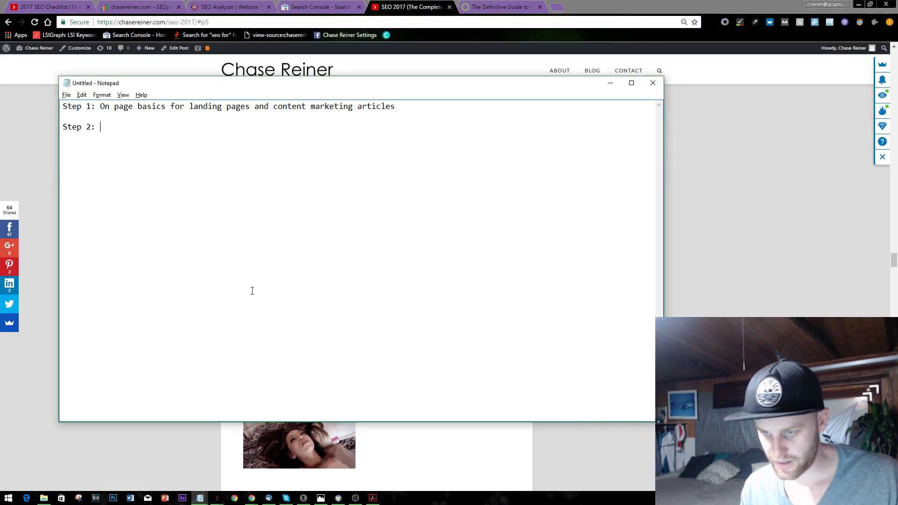
pyautogui.click(212, 461)
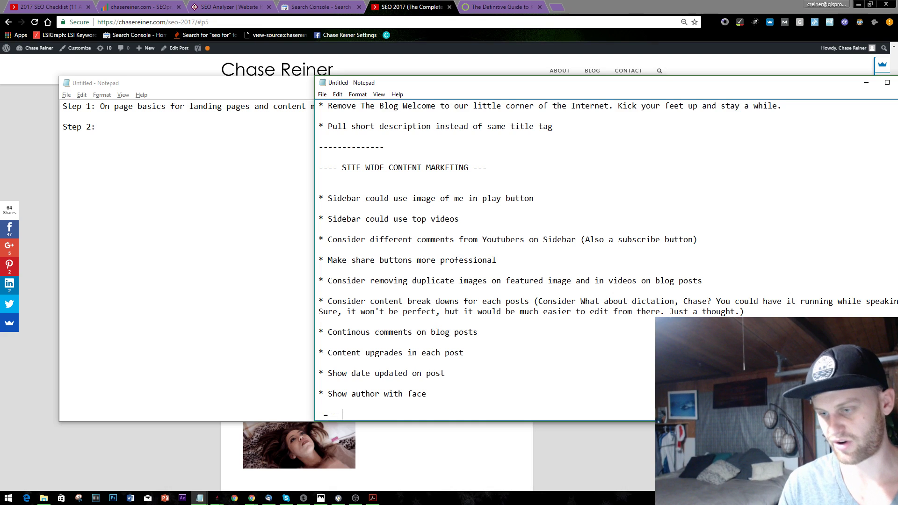
pyautogui.write('---')
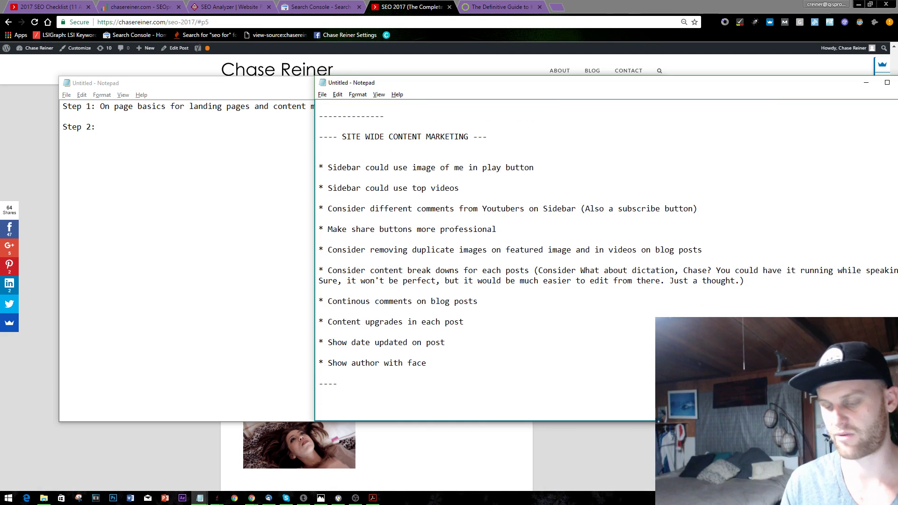
pyautogui.press('BackSpace')
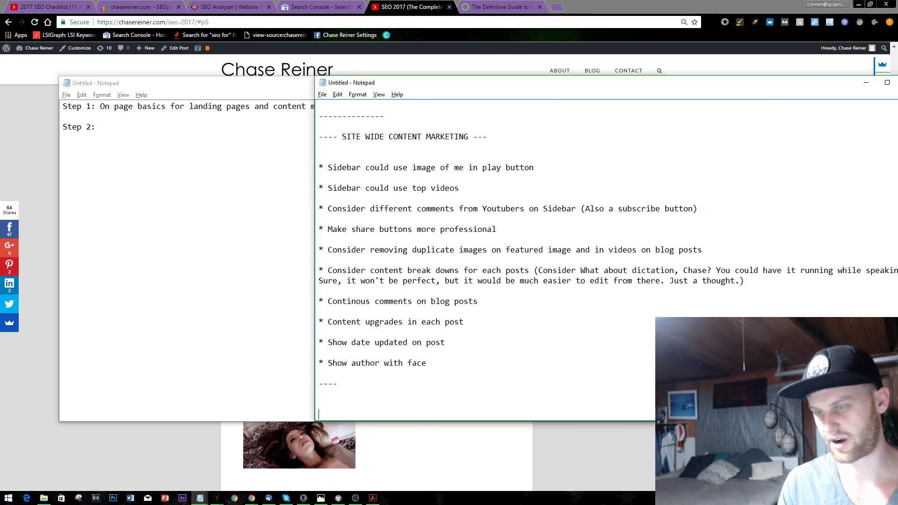
pyautogui.write('2017 ')
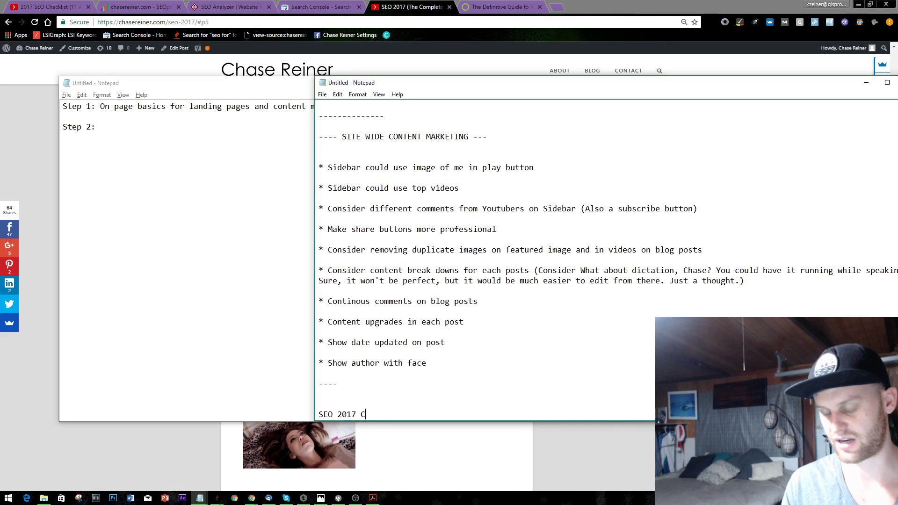
pyautogui.write('Complete Guide ---')
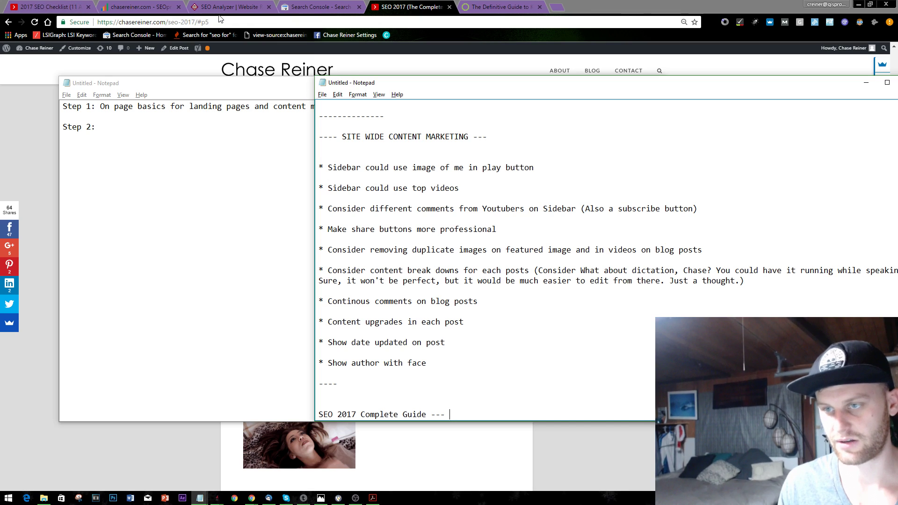
pyautogui.moveTo(197, 20); pyautogui.dragTo(96, 24)
pyautogui.hotkey('ctrl', 'x')
pyautogui.hotkey('alt', 'Tab')
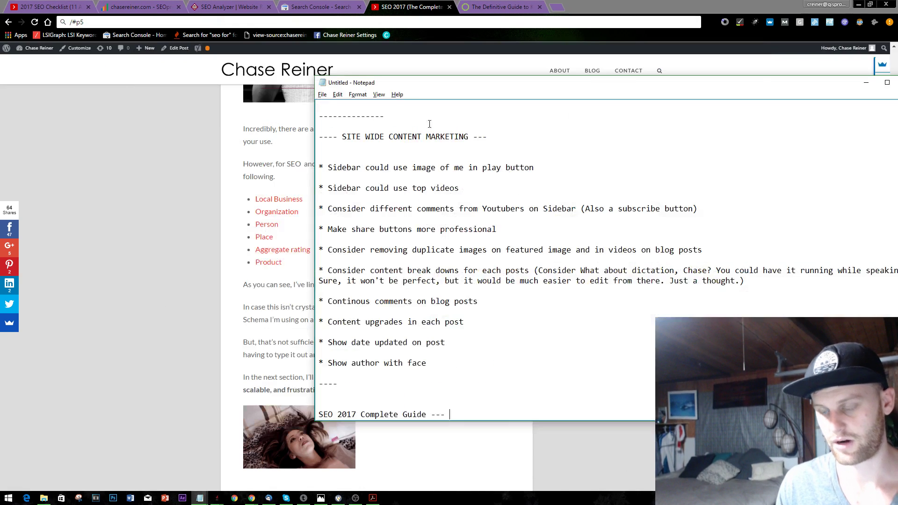
pyautogui.hotkey('shift', 'Home')
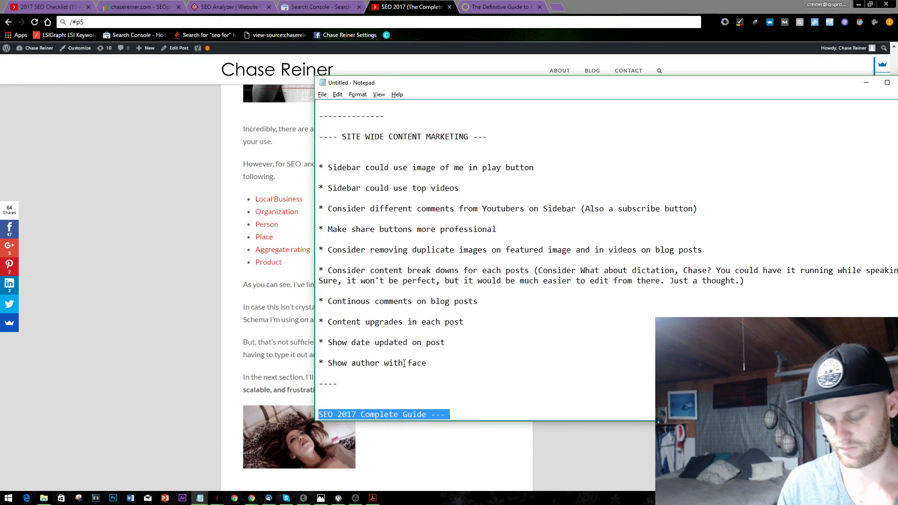
pyautogui.write('---')
pyautogui.hotkey('ctrl', 'v')
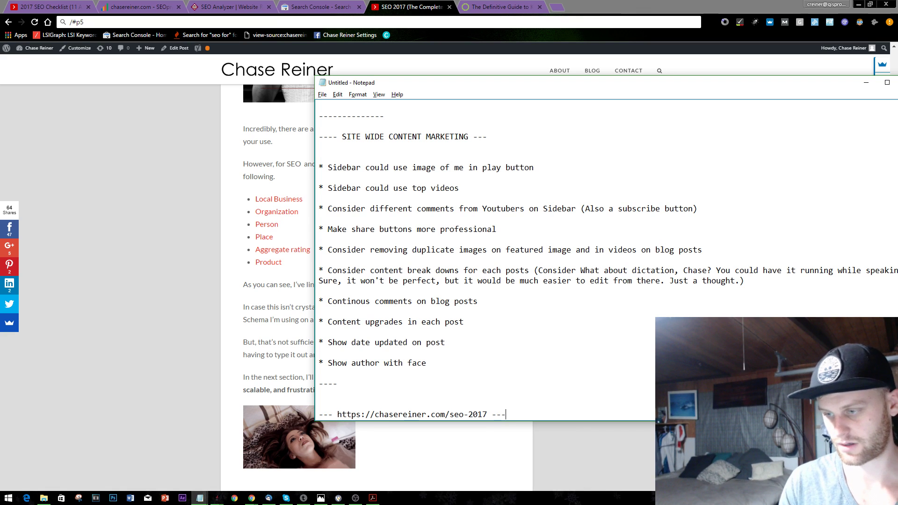
pyautogui.write('---')
# Add a bullet under the guide's heading calling for 2 - 3 internal links / 2 - 3 external links per 1000 words
pyautogui.press('Return')
pyautogui.press('Return')
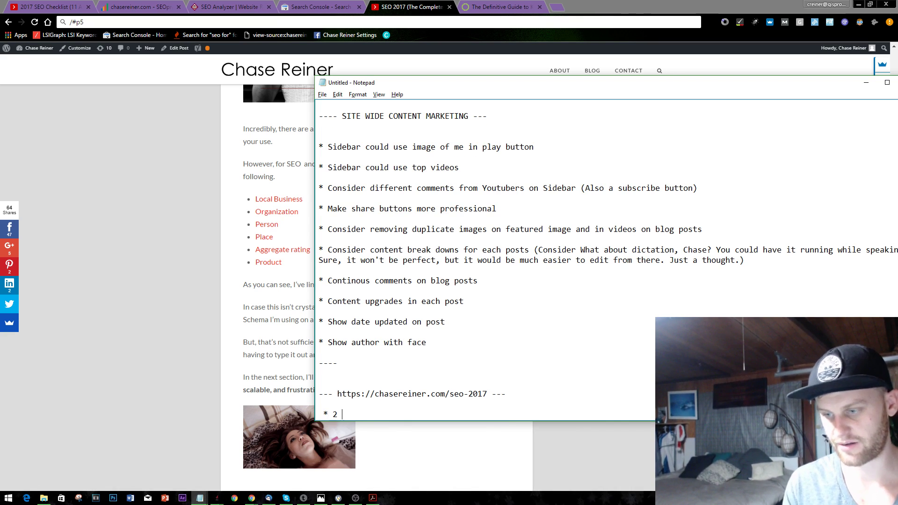
pyautogui.write('* 2 - 3 internal links')
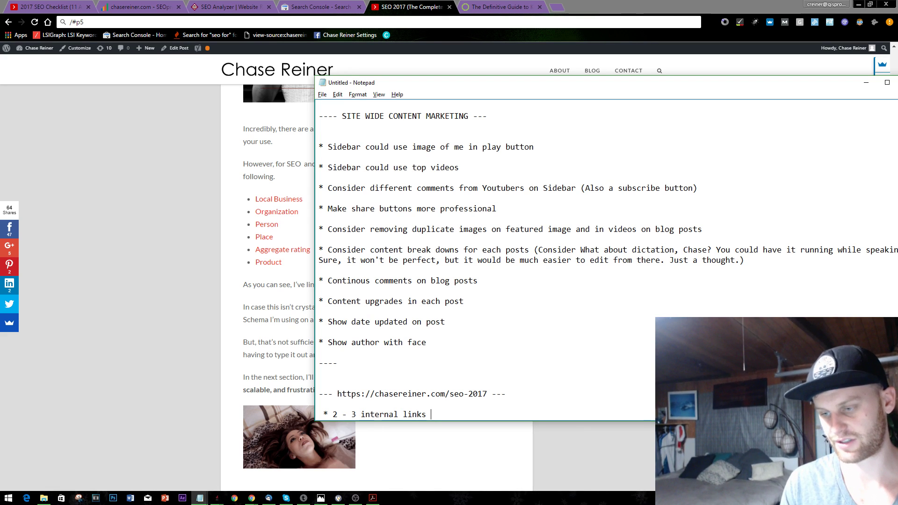
pyautogui.press('Return')
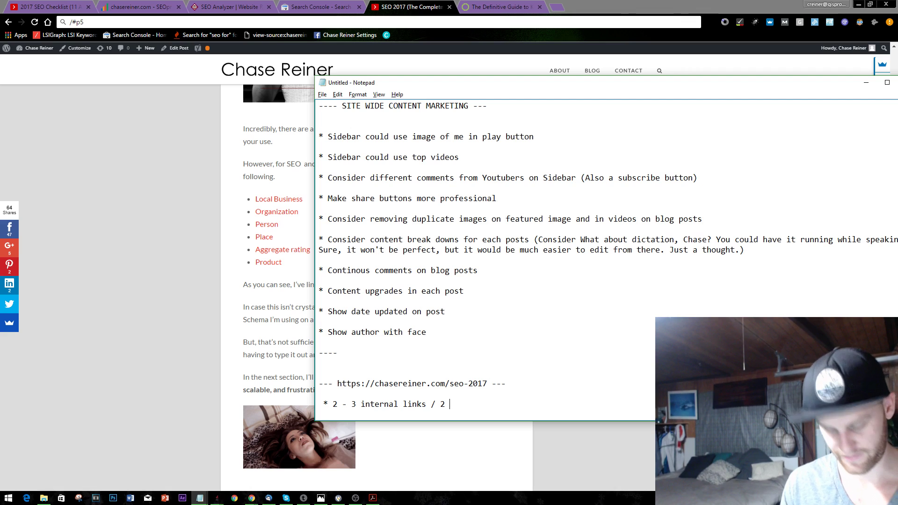
pyautogui.write('xt')
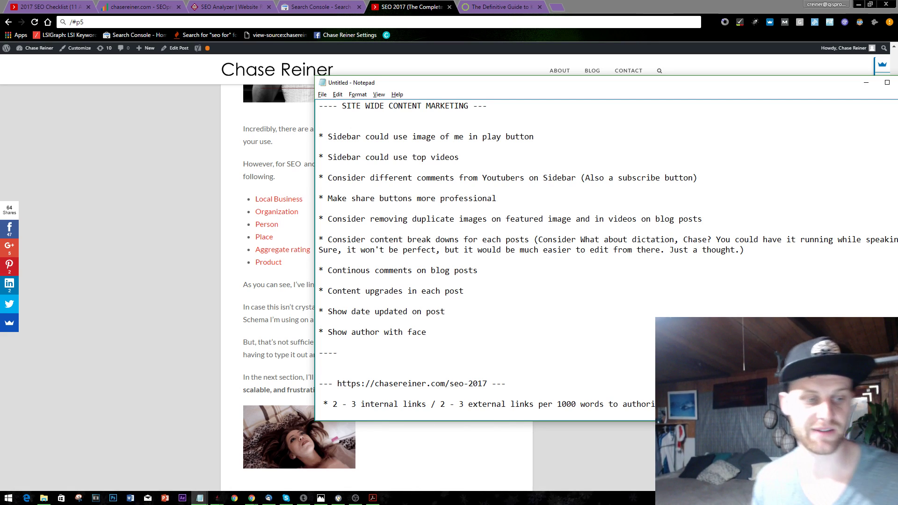
# Return to the SEO 2017 guide in Chrome and examine the sections on schema tools, schema placement and structured data
pyautogui.click(86, 181)
pyautogui.scroll(-12, 161, 220)
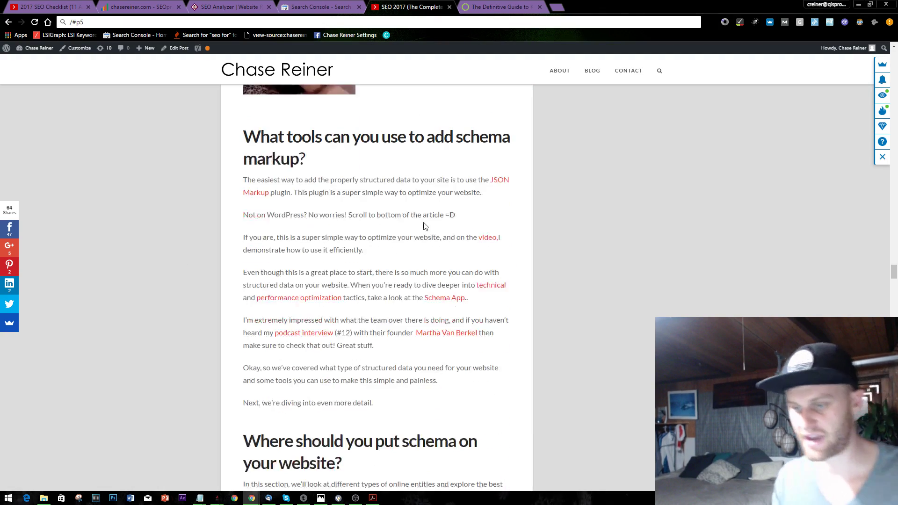
pyautogui.scroll(-5, 468, 304)
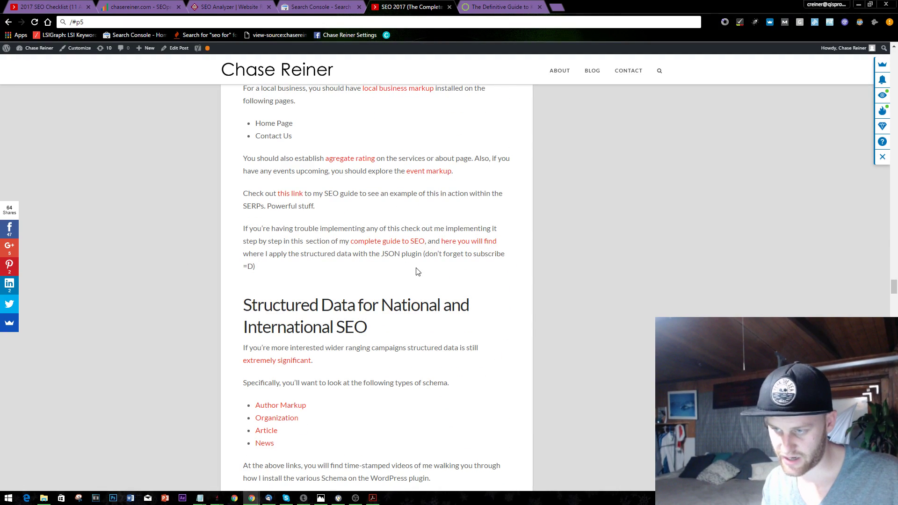
pyautogui.scroll(-5, 448, 266)
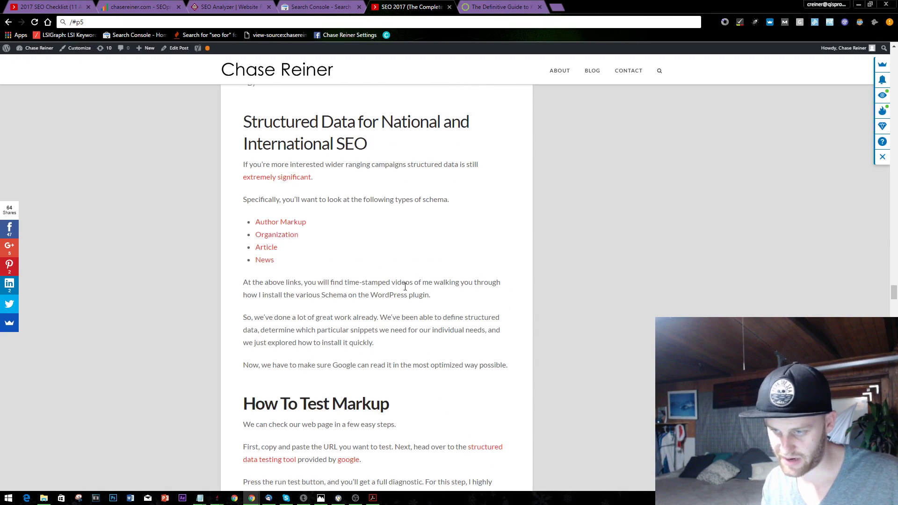
# Inspect the HTML of the GIF above "What tools can you use to add schema markup?" to check its alt text
pyautogui.scroll(20, 411, 299)
pyautogui.scroll(1, 413, 307)
pyautogui.rightClick(300, 351)
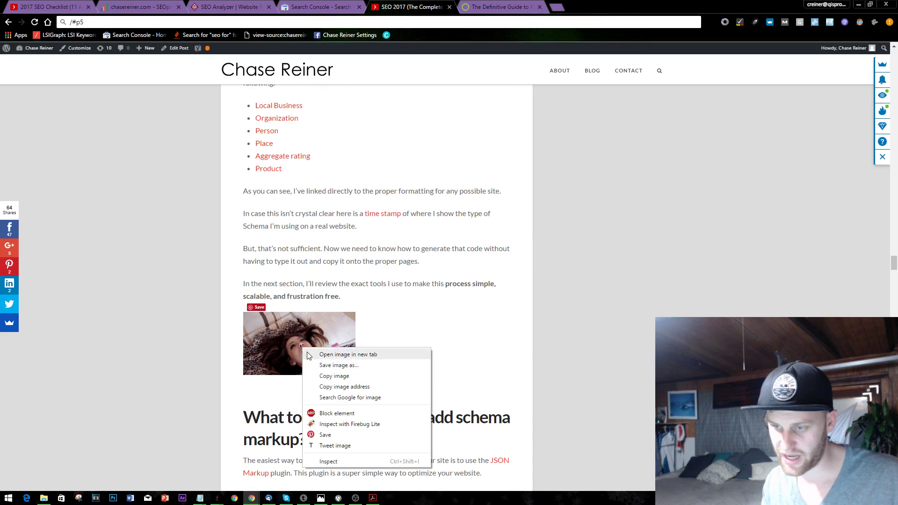
pyautogui.click(348, 463)
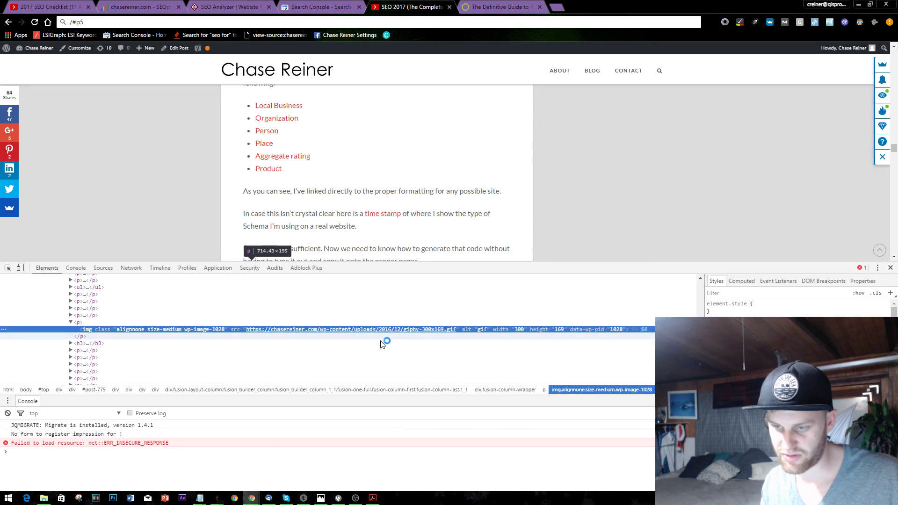
pyautogui.moveTo(452, 331)
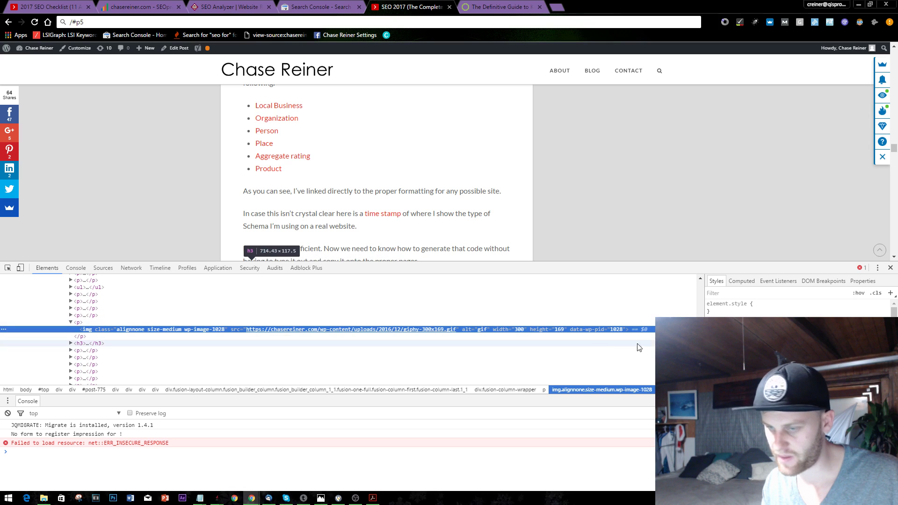
pyautogui.click(890, 267)
# Inspect the HTML of the "Book Mark This Page" image in the schema section to check its alt text
pyautogui.scroll(8, 388, 259)
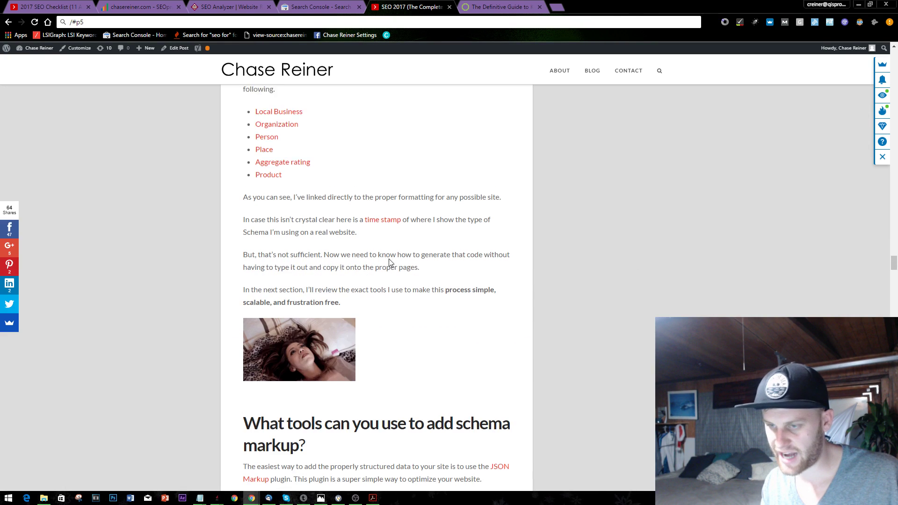
pyautogui.rightClick(284, 318)
pyautogui.click(335, 430)
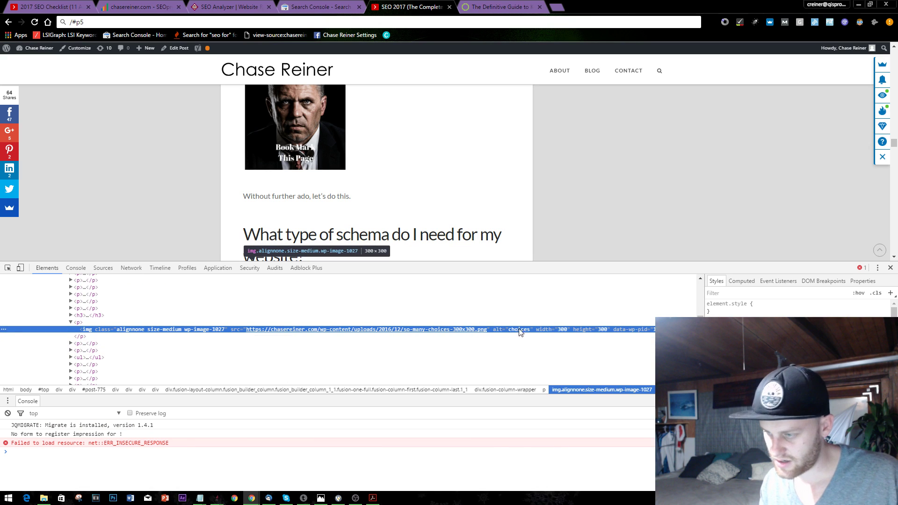
pyautogui.click(890, 268)
# Return to the top of the guide and restore its full web address in the address bar
pyautogui.scroll(15, 609, 276)
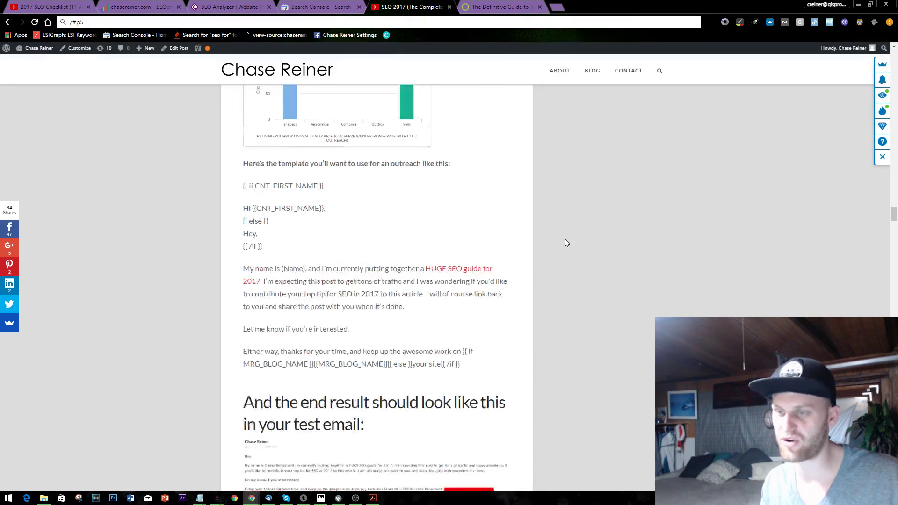
pyautogui.scroll(20, 568, 243)
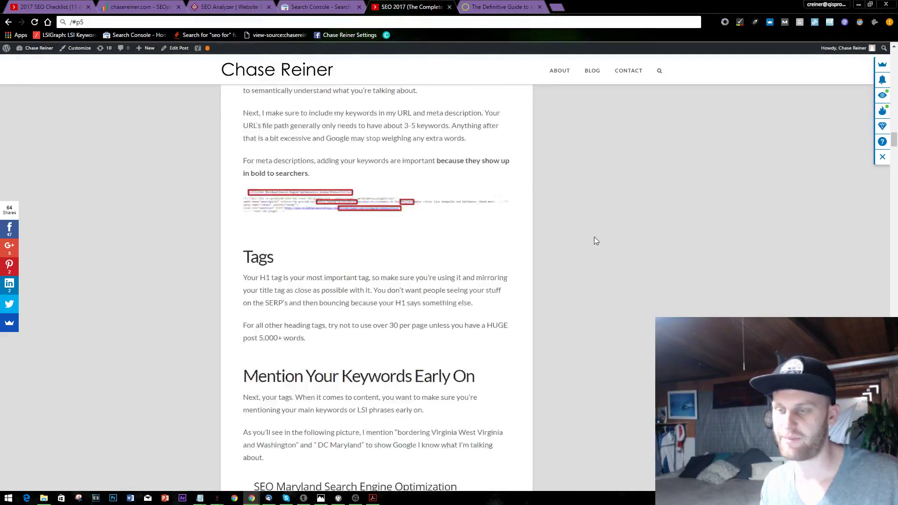
pyautogui.scroll(20, 568, 242)
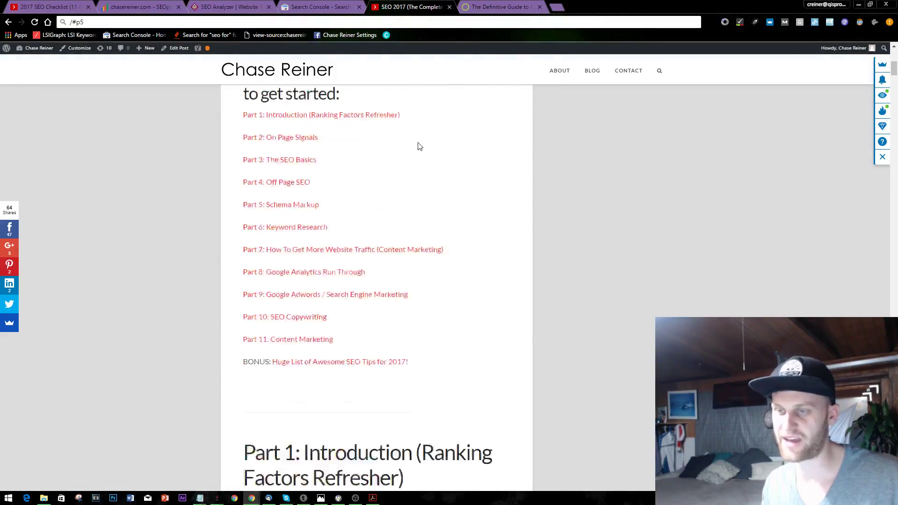
pyautogui.hotkey('ctrl', 'a')
pyautogui.hotkey('ctrl', 'z')
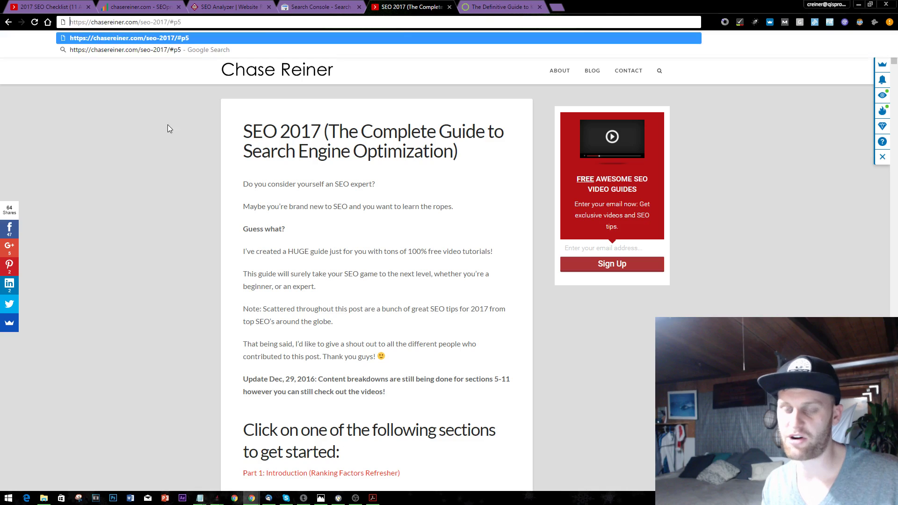
pyautogui.click(74, 101)
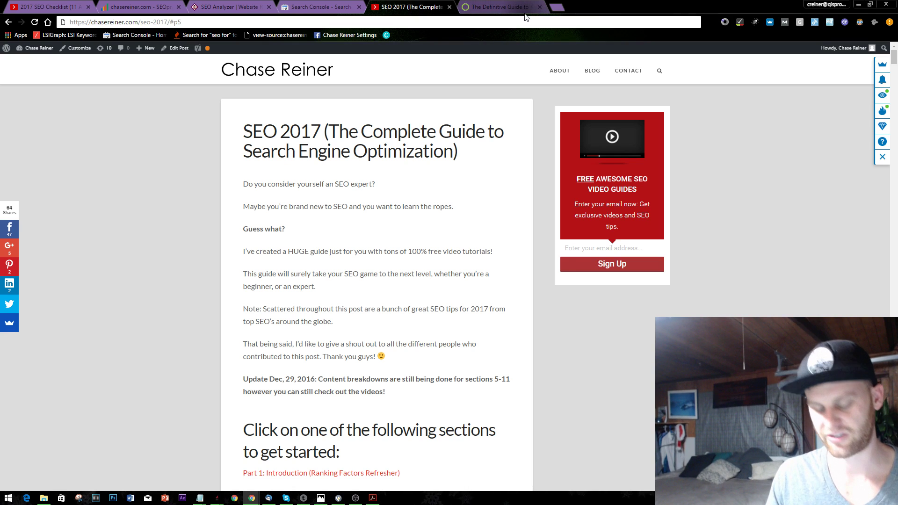
# Search Google for "seo 2017" in an incognito window and examine the titles and sites ranking on the first page
pyautogui.hotkey('ctrl', 'shift', 'n')
pyautogui.write('seo 2017')
pyautogui.press('Return')
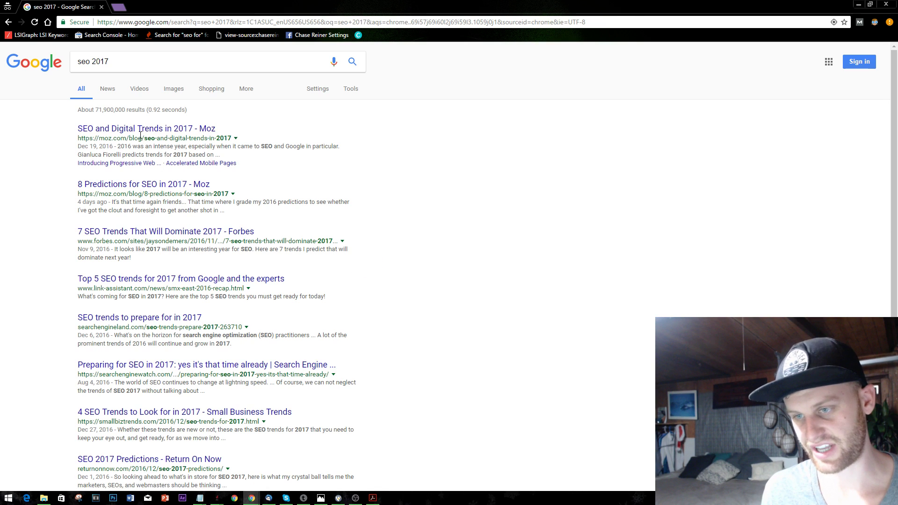
pyautogui.scroll(-3, 202, 246)
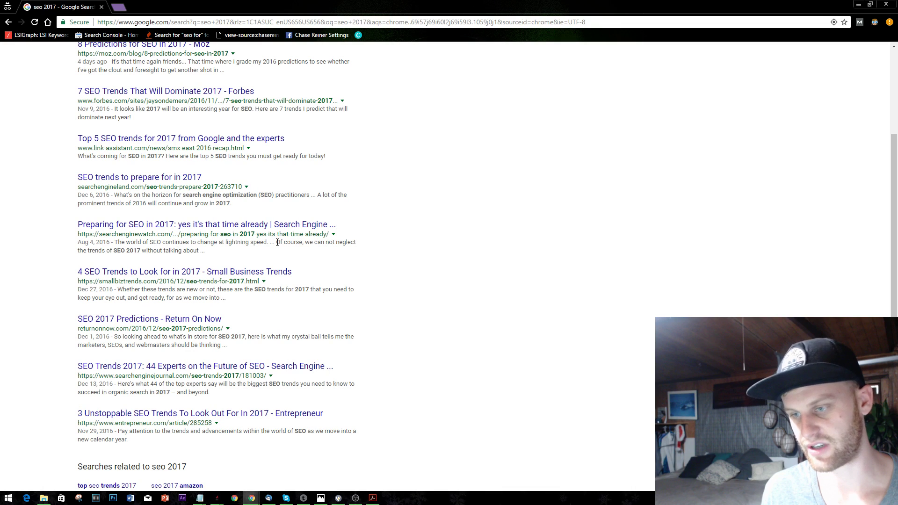
pyautogui.scroll(-3, 107, 325)
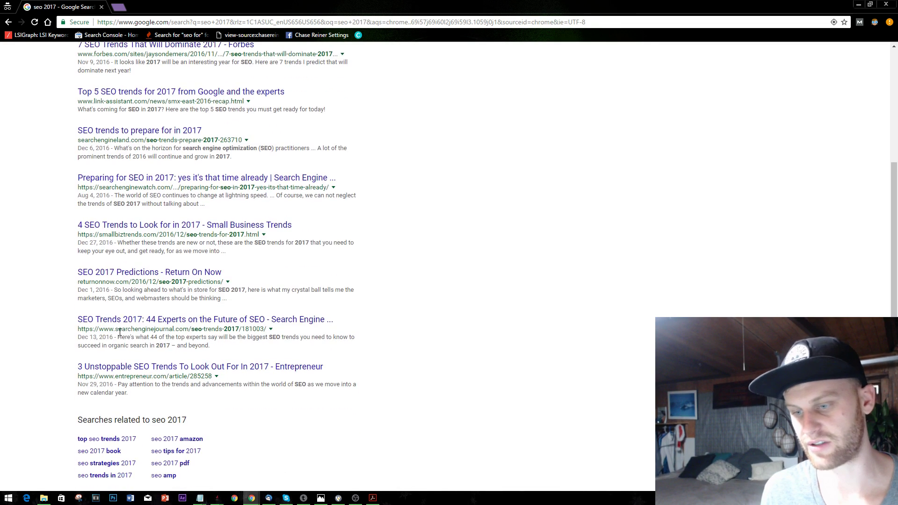
pyautogui.scroll(6, 317, 215)
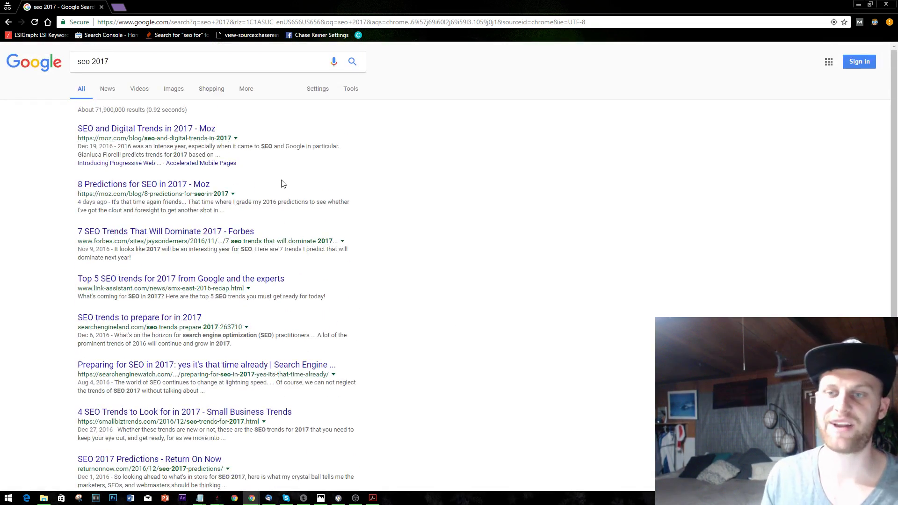
# Move the incognito search window out of the way, check the site-wide checklist in Notepad and return to the guide
pyautogui.moveTo(435, 6); pyautogui.dragTo(436, 401)
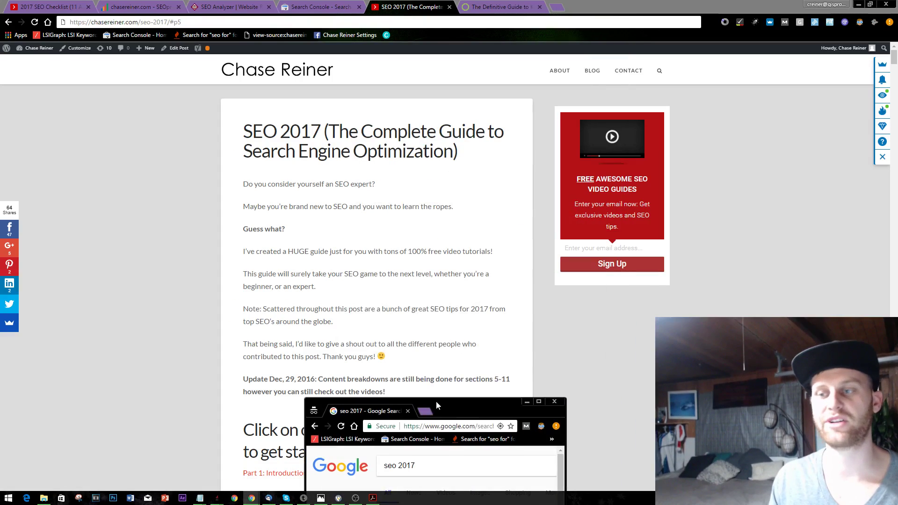
pyautogui.hotkey('alt', 'Tab')
pyautogui.hotkey('alt', 'Tab')
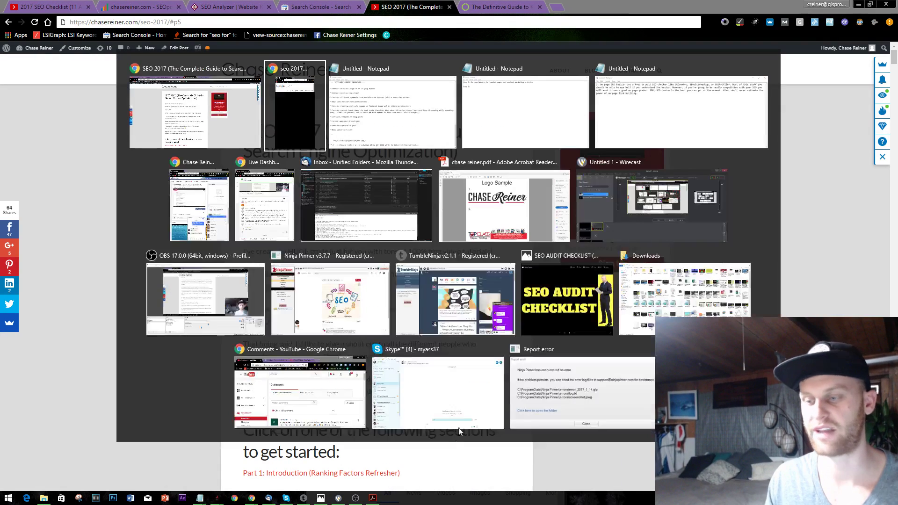
pyautogui.hotkey('alt', 'Tab')
pyautogui.click(90, 307)
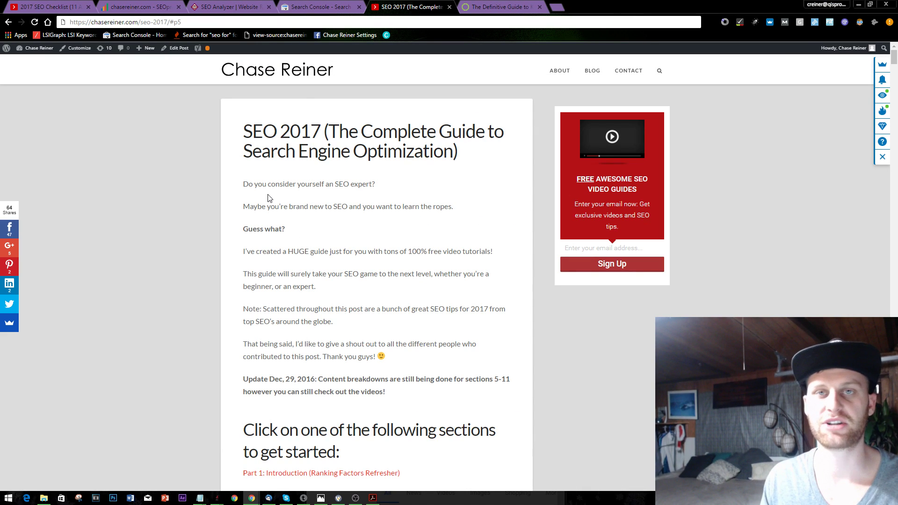
# Switch to the audit steps note in Notepad, complete Step 2 as "Optimize for UI AND UX", and return to the guide
pyautogui.hotkey('alt', 'Tab')
pyautogui.hotkey('alt', 'Tab')
pyautogui.hotkey('alt', 'Tab')
pyautogui.hotkey('alt', 'Tab')
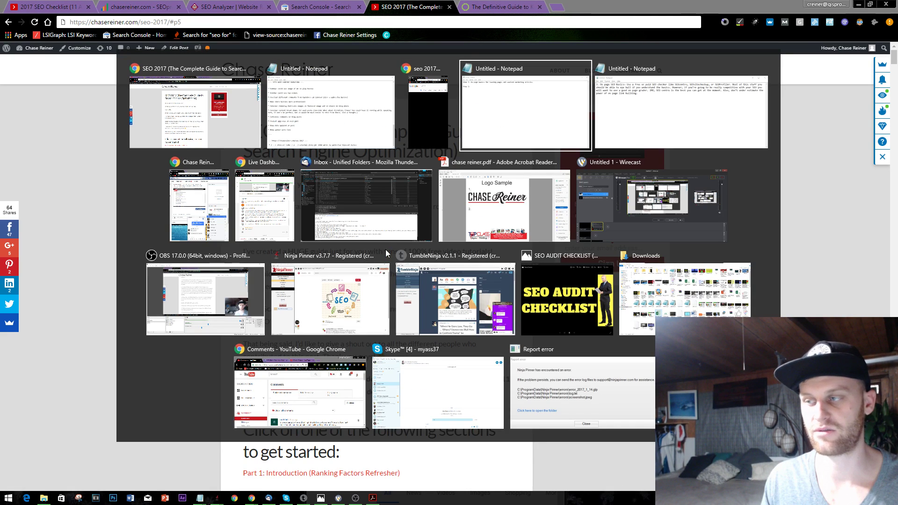
pyautogui.click(518, 104)
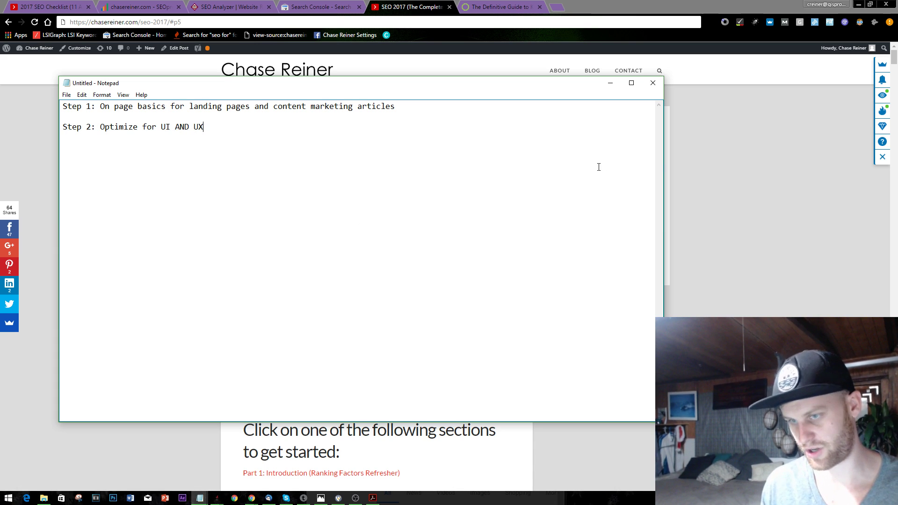
pyautogui.click(749, 131)
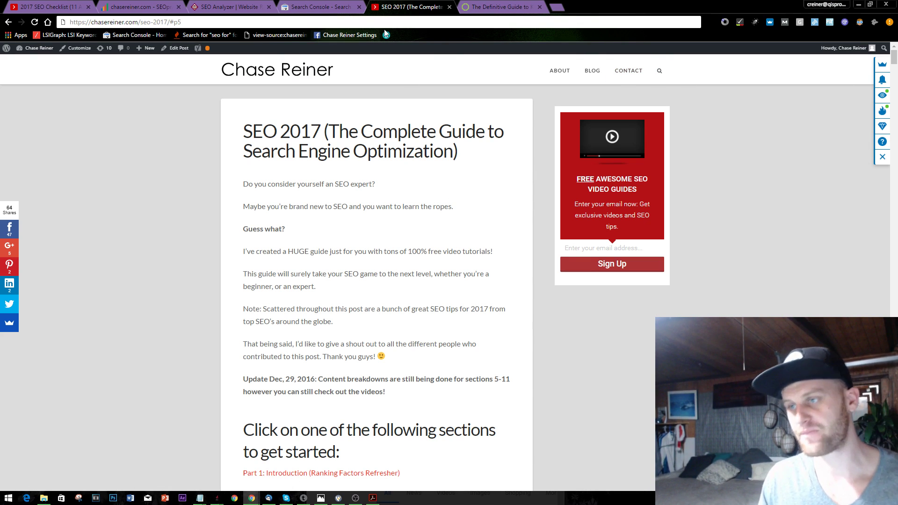
pyautogui.moveTo(170, 22); pyautogui.dragTo(70, 22)
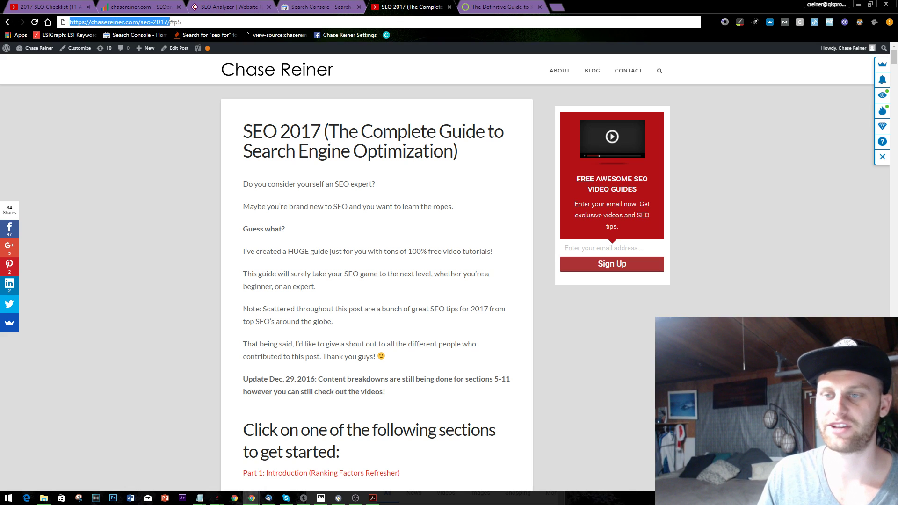
pyautogui.hotkey('ctrl', 'x')
pyautogui.hotkey('ctrl', 'v')
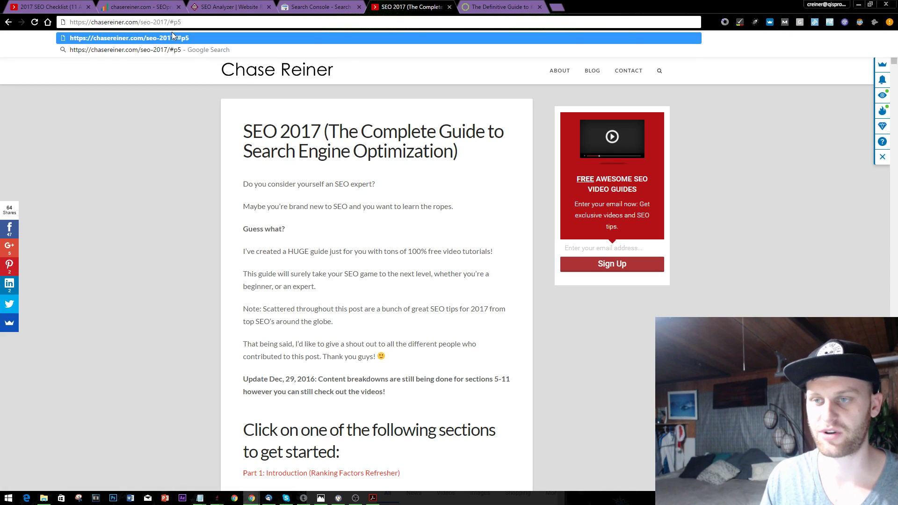
pyautogui.moveTo(170, 22); pyautogui.dragTo(69, 22)
pyautogui.click(22, 156)
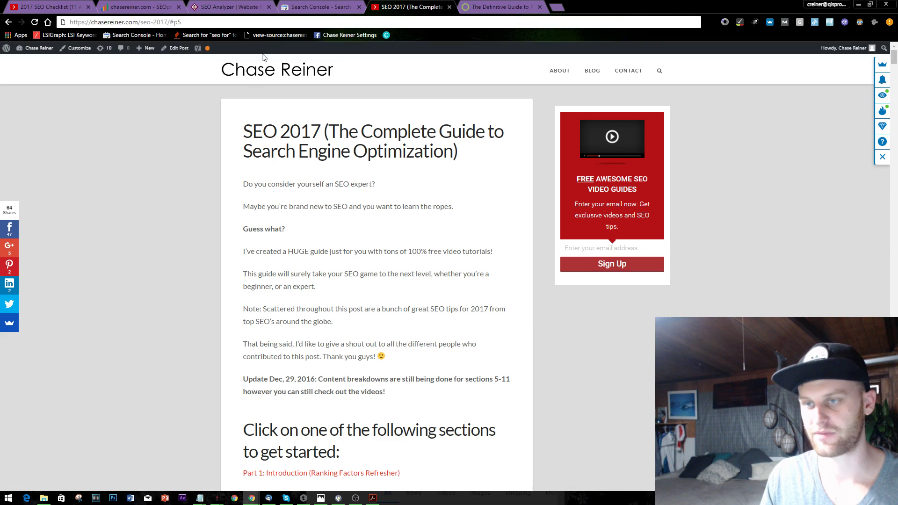
# Close the SEO Analyzer, Definitive Guide and Search Console tabs, keeping the SEO 2017 guide open
pyautogui.click(246, 7)
pyautogui.click(269, 7)
pyautogui.click(340, 6)
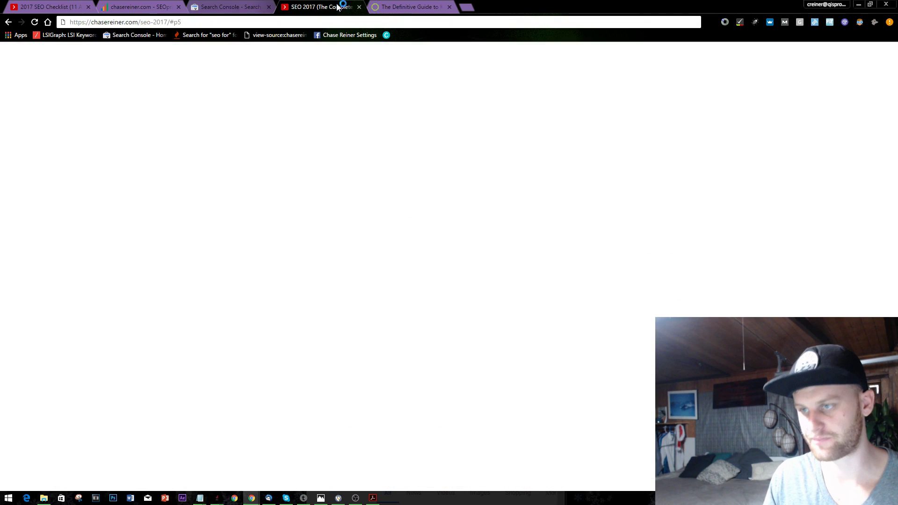
pyautogui.click(428, 7)
pyautogui.click(450, 8)
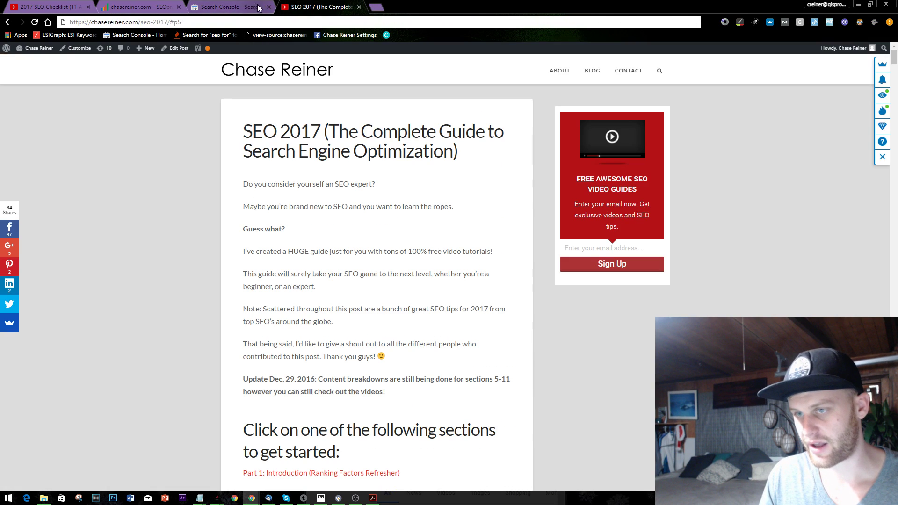
pyautogui.click(276, 11)
pyautogui.click(269, 7)
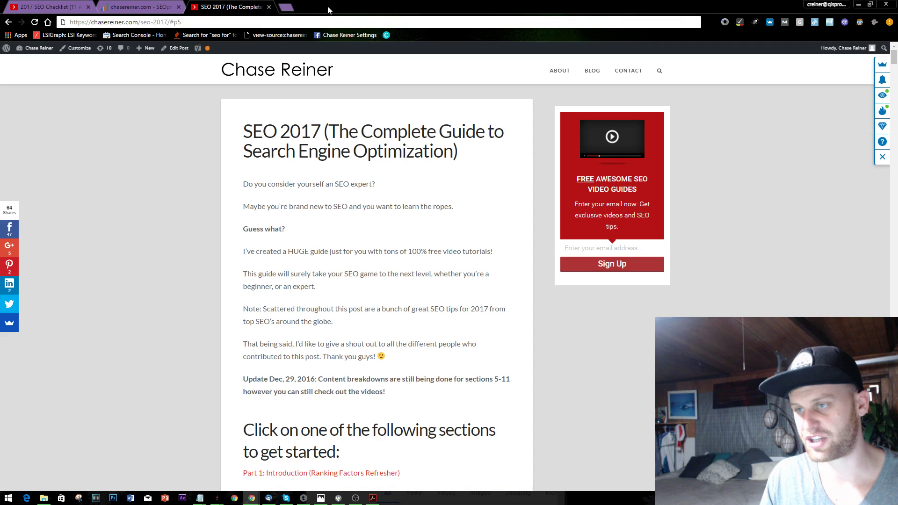
# Open keywordtool.io in a new tab alongside the SEO 2017 guide
pyautogui.click(285, 6)
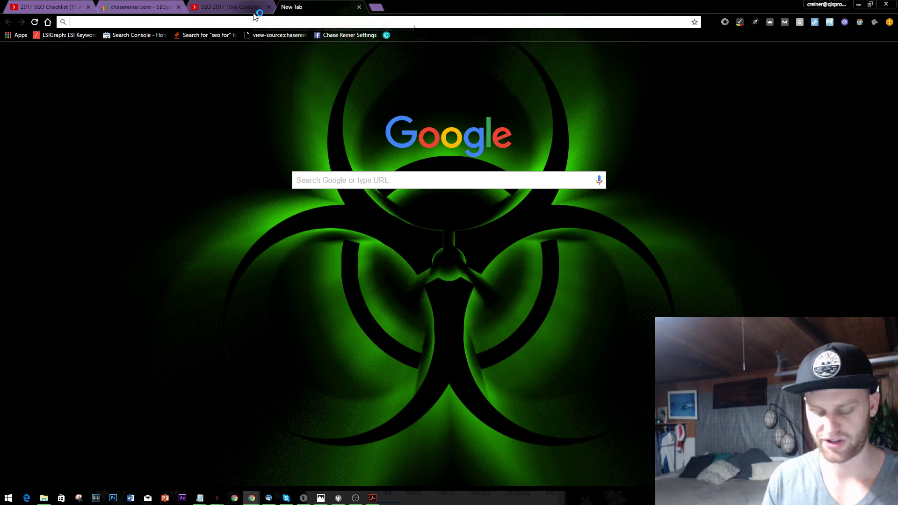
pyautogui.write('ke')
pyautogui.press('Return')
pyautogui.click(227, 10)
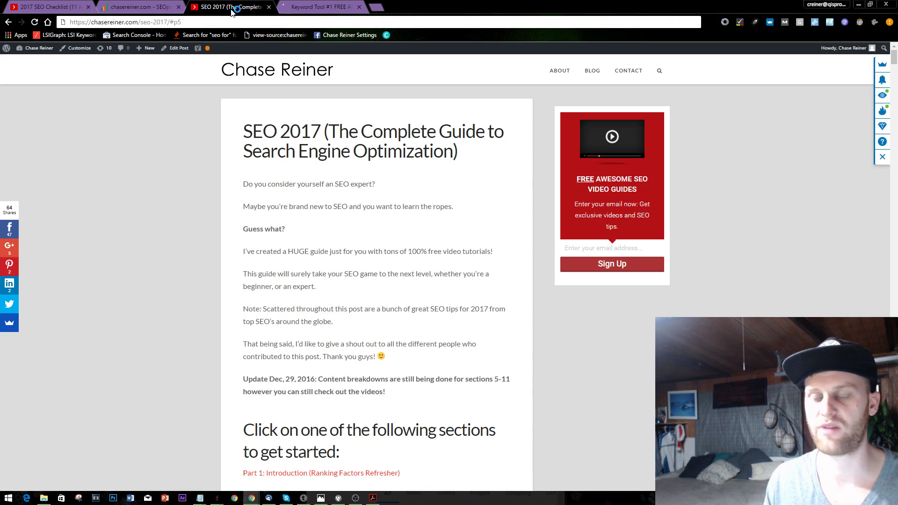
pyautogui.click(283, 7)
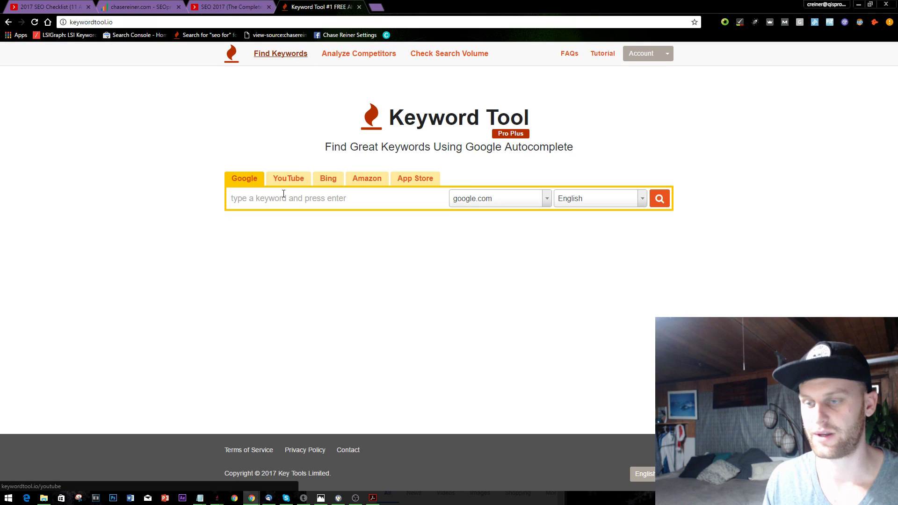
pyautogui.click(232, 7)
pyautogui.click(305, 6)
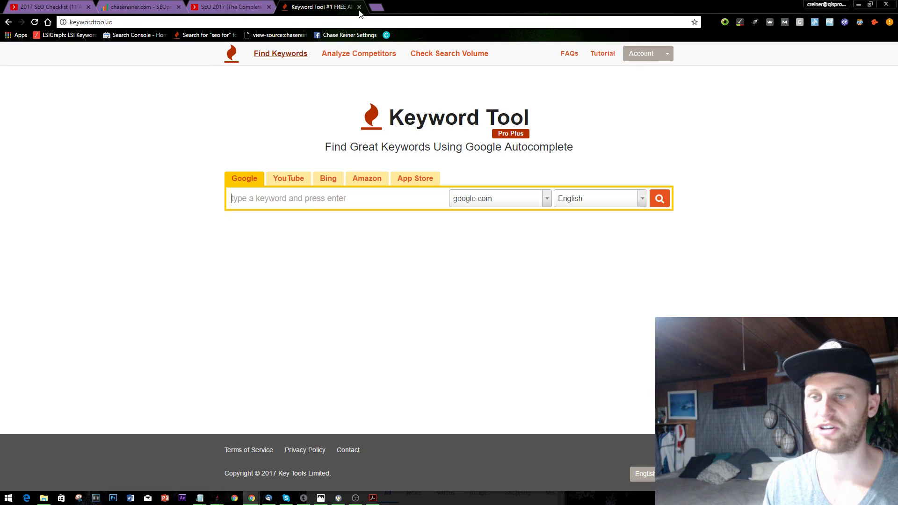
# Open lsigraph.com in another new tab and go back to the SEO 2017 guide
pyautogui.click(377, 8)
pyautogui.write('lsigraph.com')
pyautogui.press('Return')
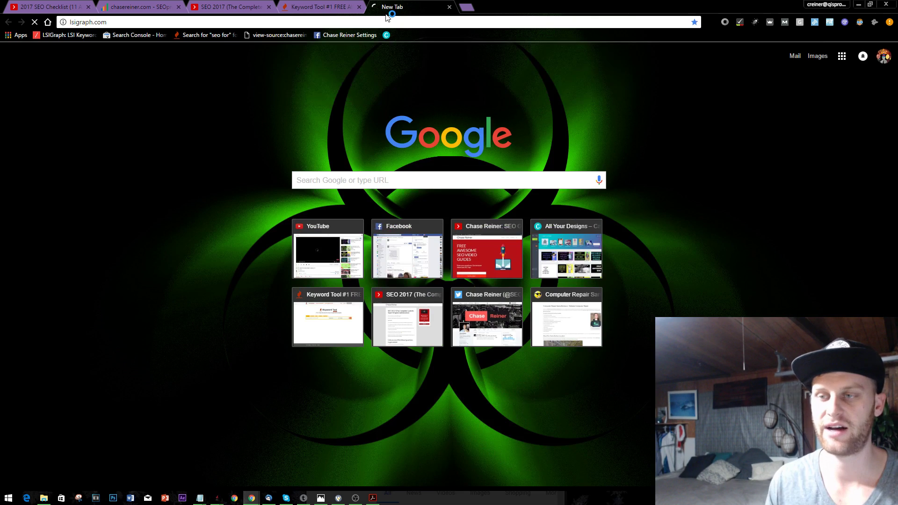
pyautogui.click(246, 6)
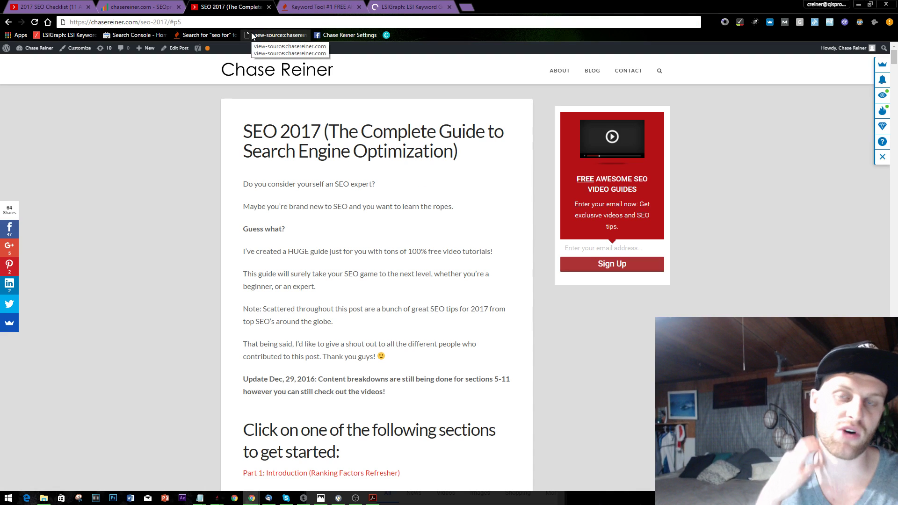
# Generate LSI keywords for "seo 2017 guide" in LSIGraph
pyautogui.click(410, 7)
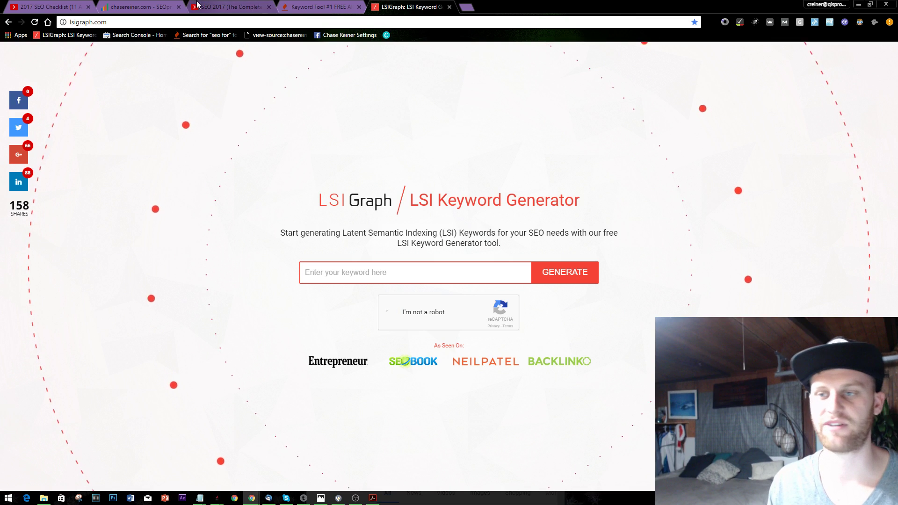
pyautogui.click(225, 7)
pyautogui.click(380, 9)
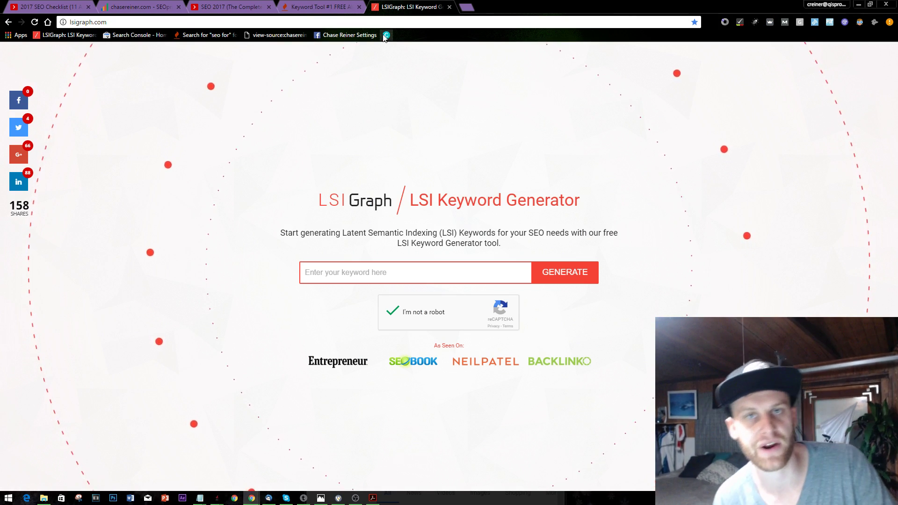
pyautogui.click(450, 277)
pyautogui.write('seo ')
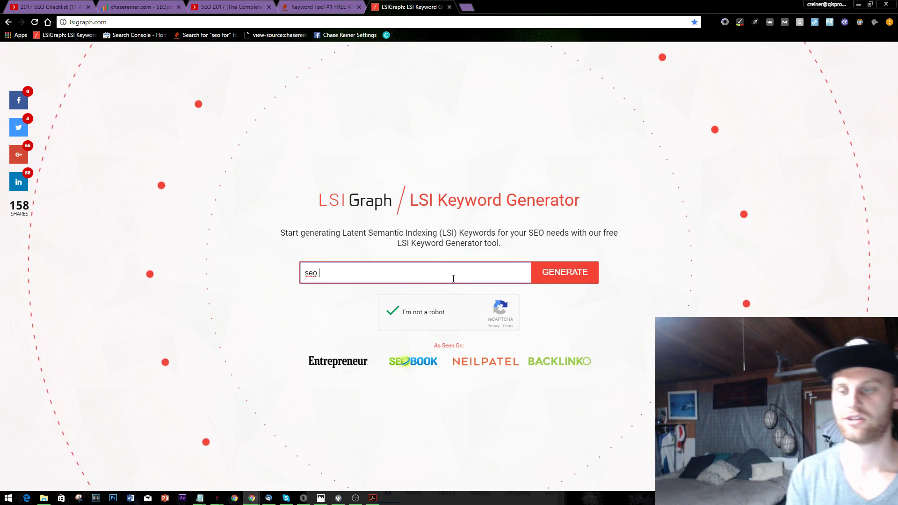
pyautogui.write('2017 guide')
pyautogui.press('Return')
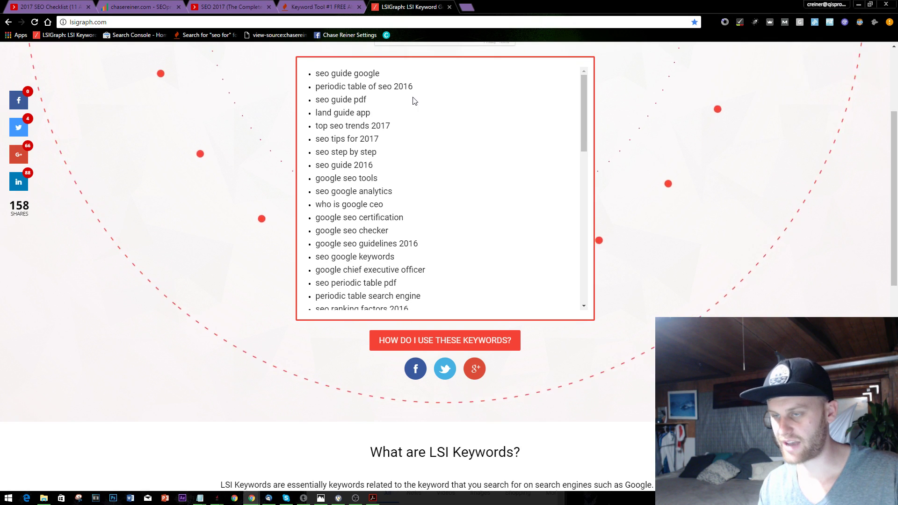
# Look over the first generated LSI keywords and copy "seo tips for 2017" from the list
pyautogui.scroll(1, 411, 97)
pyautogui.moveTo(380, 115); pyautogui.dragTo(358, 113)
pyautogui.click(358, 112)
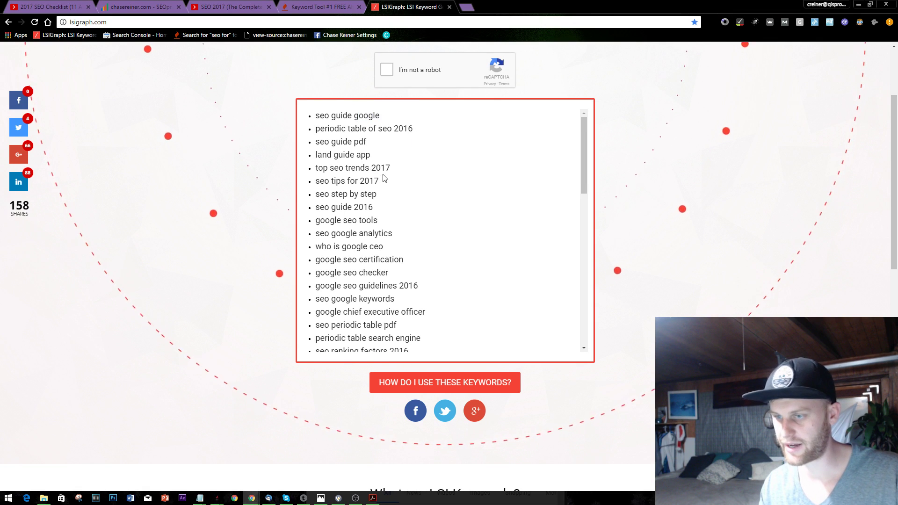
pyautogui.moveTo(386, 168); pyautogui.dragTo(331, 171)
pyautogui.click(331, 171)
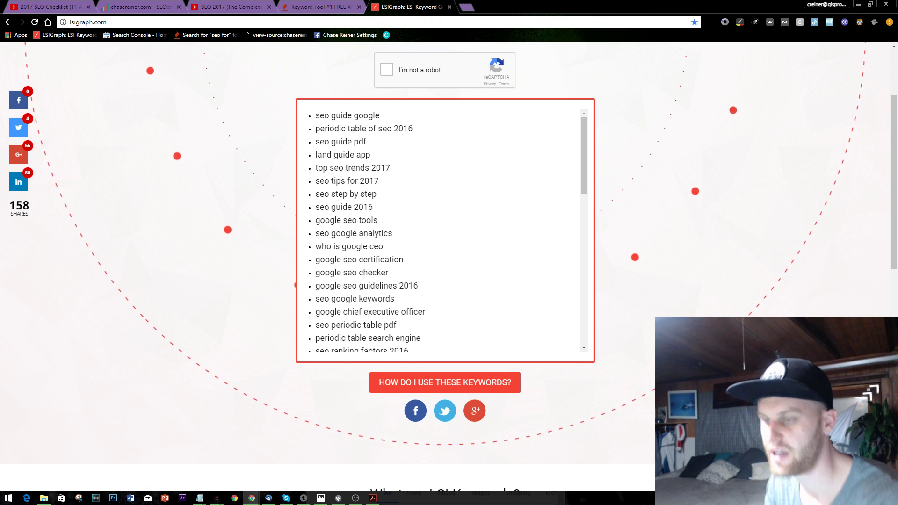
pyautogui.tripleClick(357, 180)
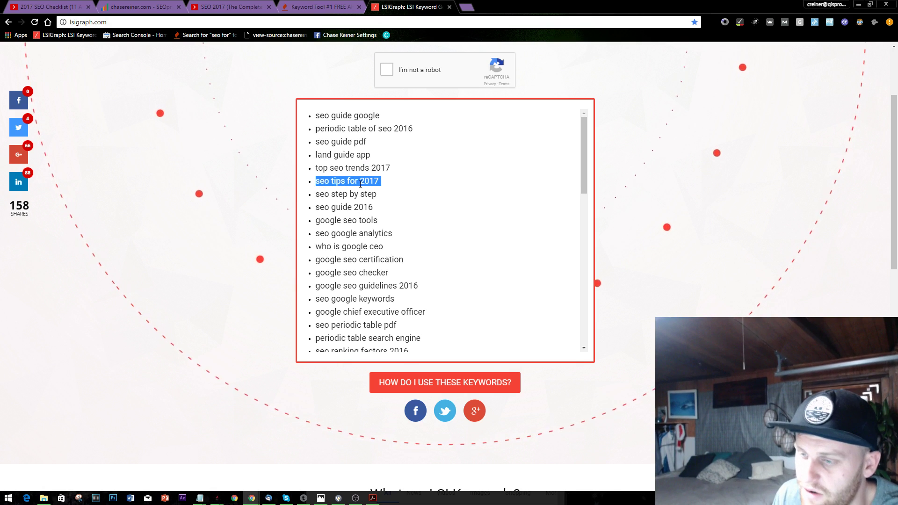
pyautogui.rightClick(361, 183)
pyautogui.click(391, 191)
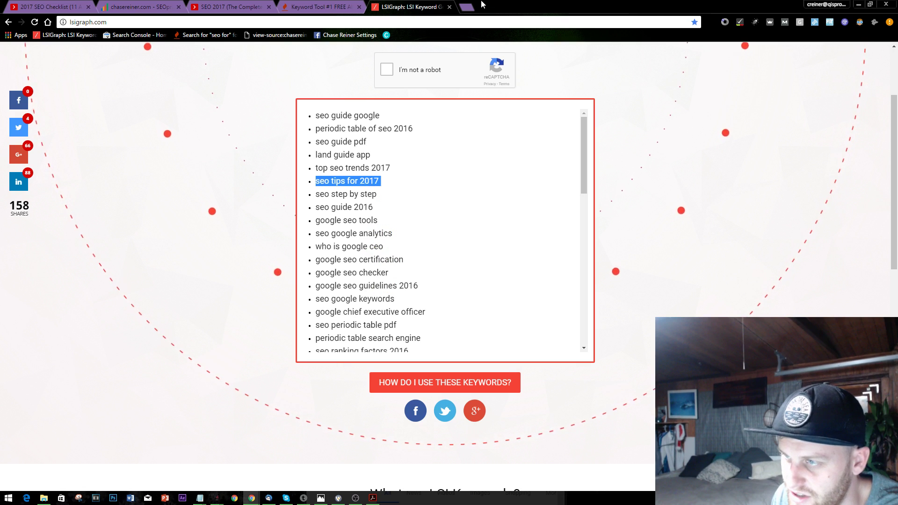
# Search Google for "seo tips for 2017" in a new tab and review the first page of results down to the related searches
pyautogui.click(467, 6)
pyautogui.rightClick(448, 24)
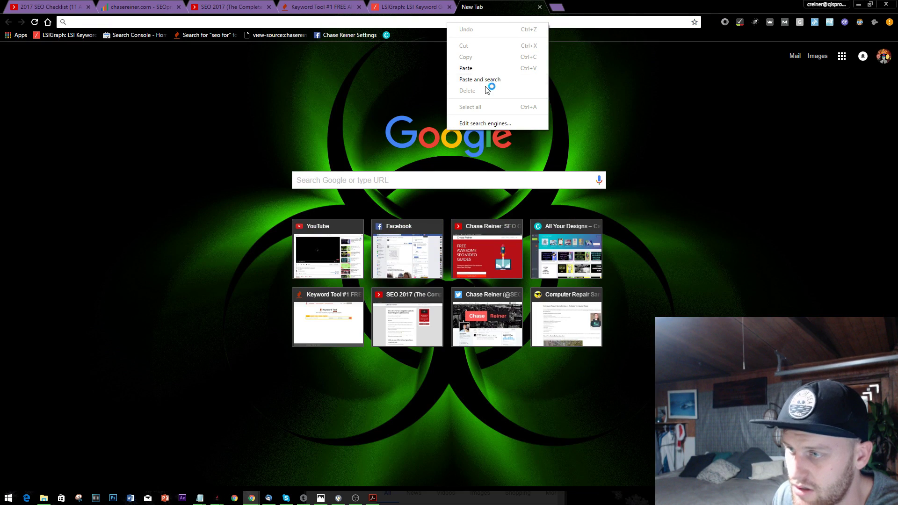
pyautogui.click(492, 69)
pyautogui.press('Return')
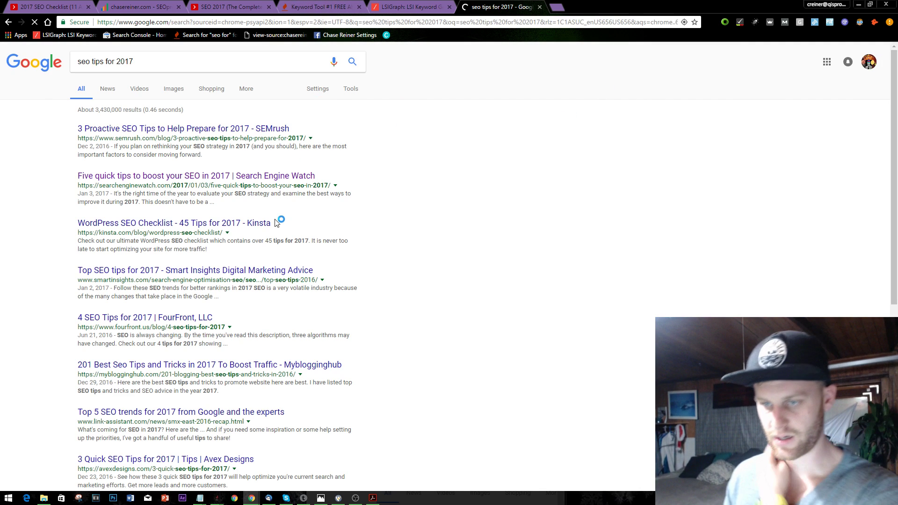
pyautogui.scroll(-1, 286, 215)
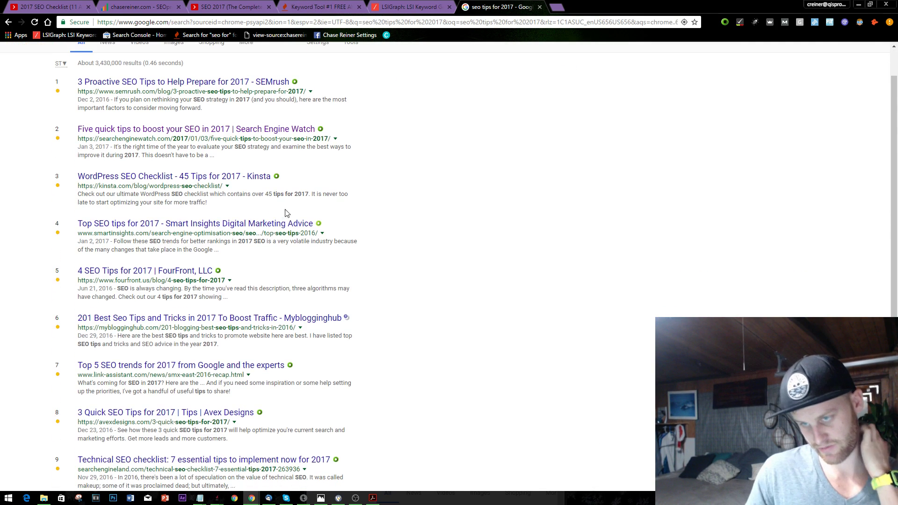
pyautogui.scroll(-3, 287, 213)
pyautogui.scroll(-1, 216, 243)
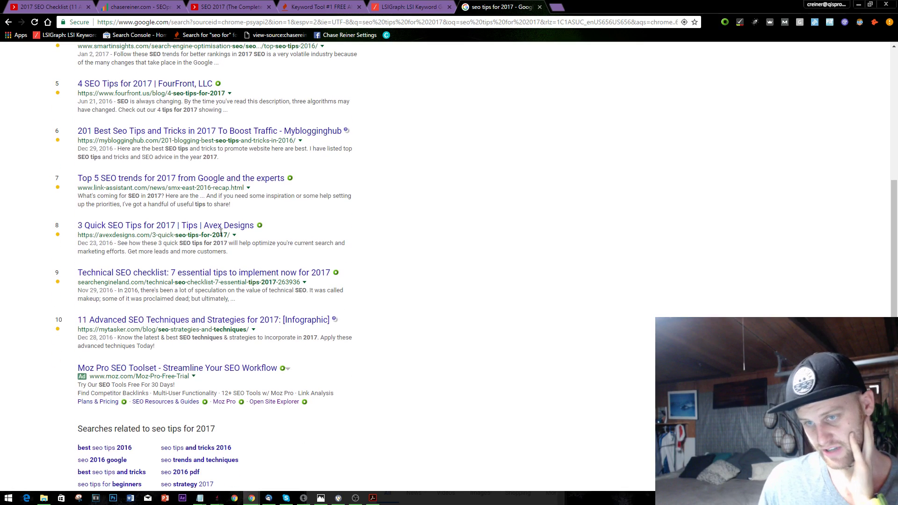
pyautogui.scroll(-2, 238, 234)
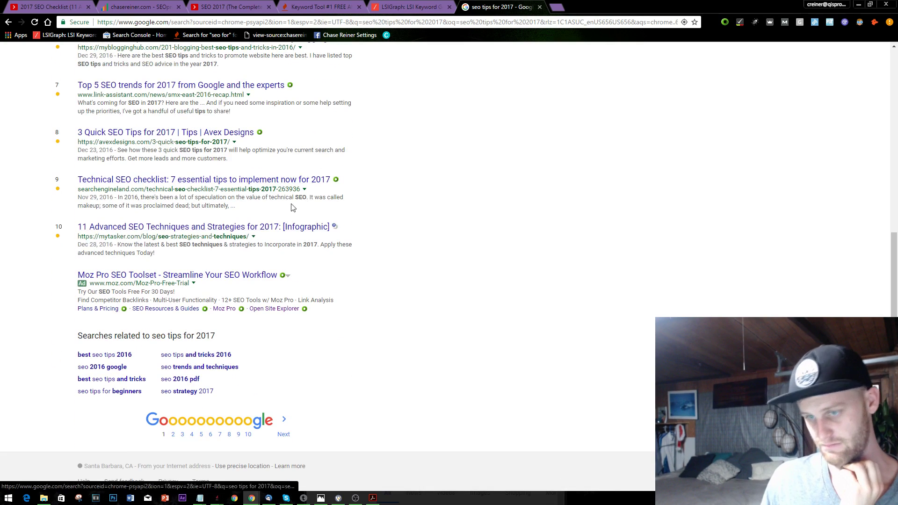
# Check the video results for "seo tips for 2017" and return to the full Google results
pyautogui.click(433, 8)
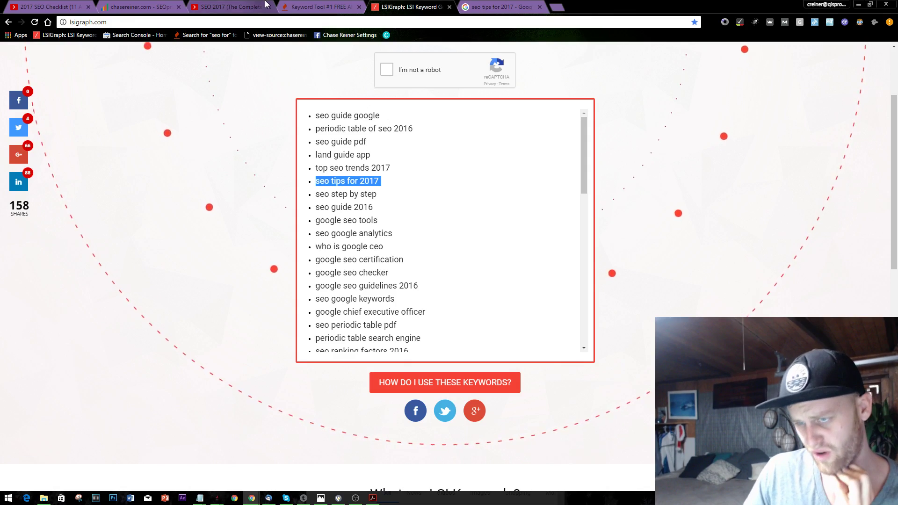
pyautogui.click(230, 7)
pyautogui.click(471, 5)
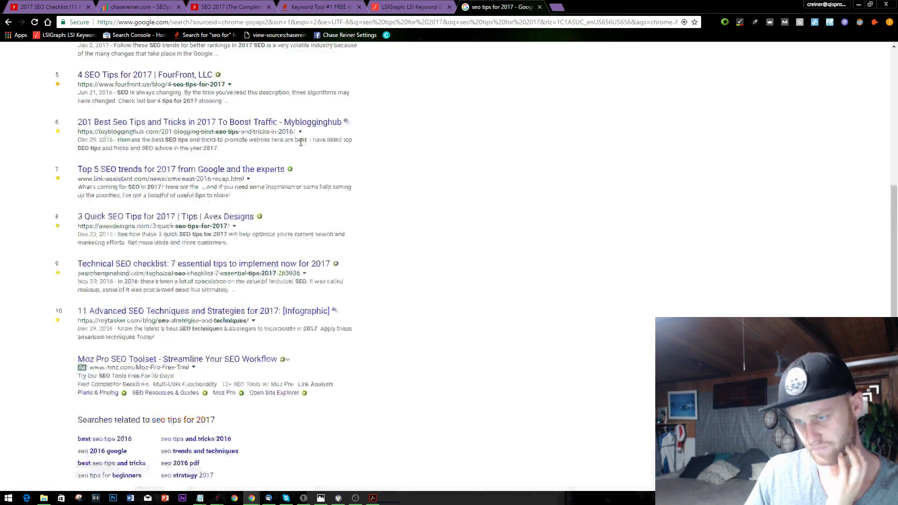
pyautogui.scroll(15, 99, 162)
pyautogui.click(139, 89)
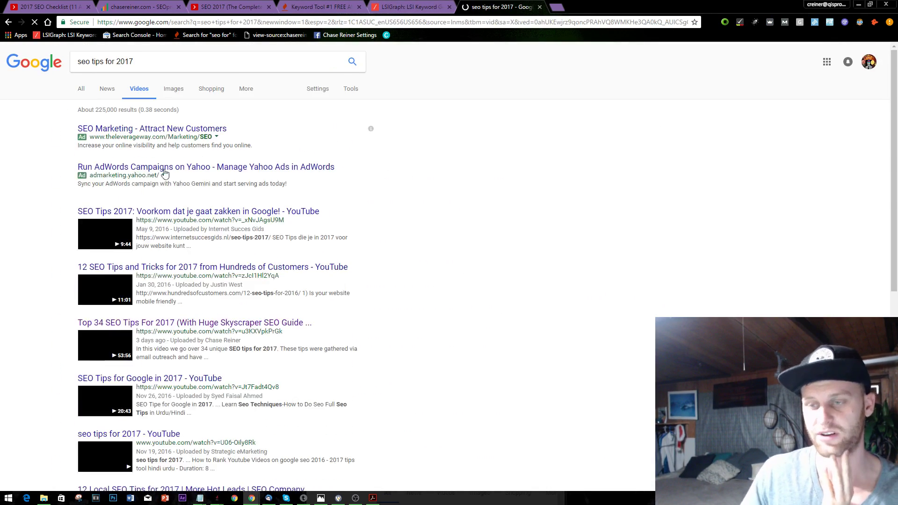
pyautogui.scroll(-3, 113, 188)
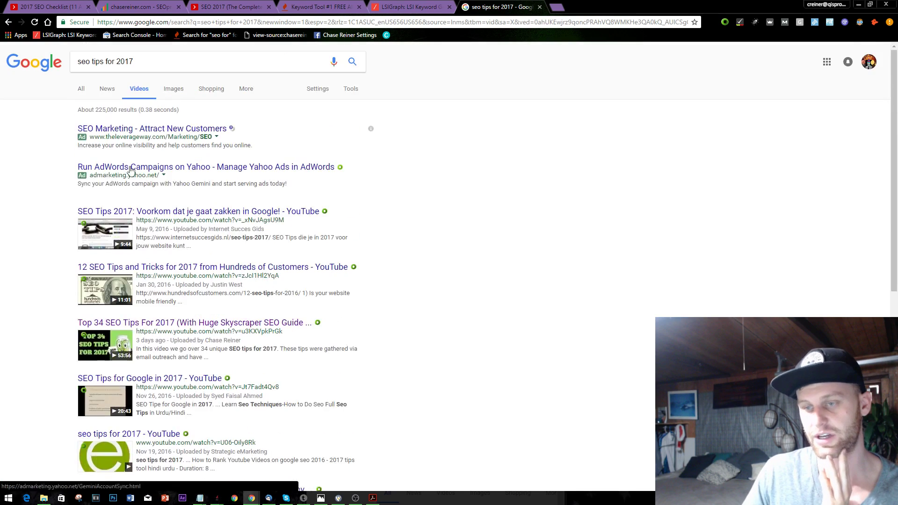
pyautogui.click(80, 89)
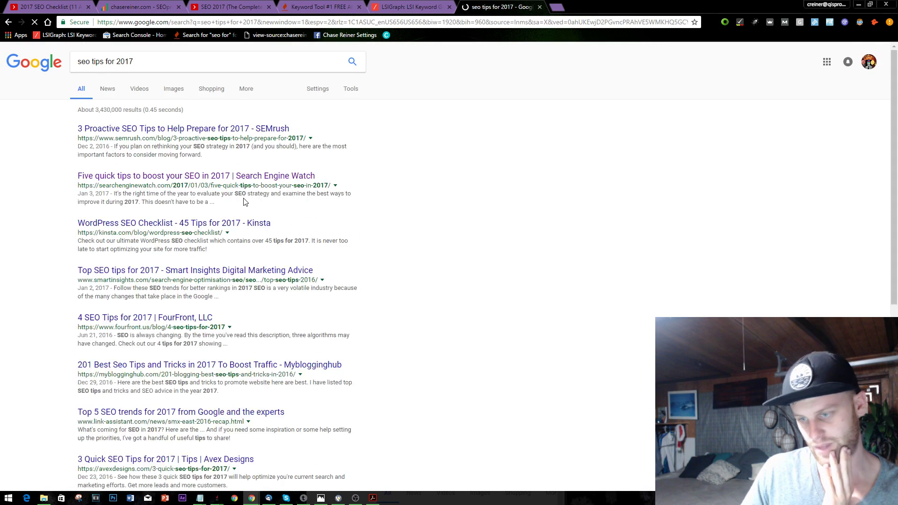
pyautogui.scroll(-3, 398, 185)
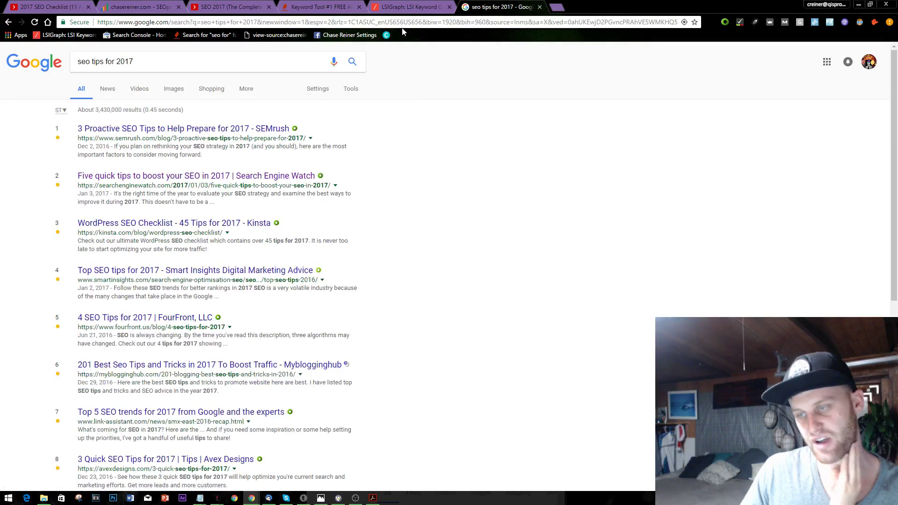
# Go back to LSIGraph and examine the rest of the generated keyword list for phrases relevant to the SEO 2017 guide
pyautogui.hotkey('ctrl', 'shift', 'Tab')
pyautogui.scroll(-1, 407, 188)
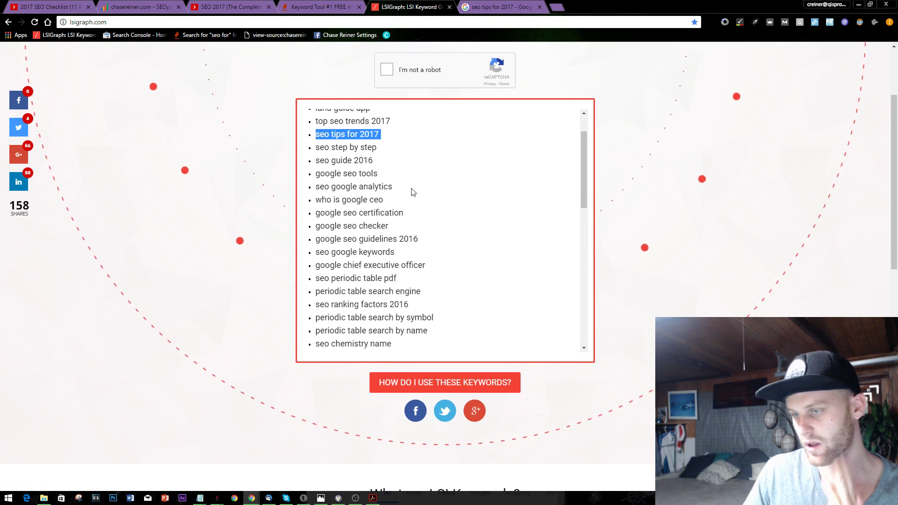
pyautogui.scroll(-1, 398, 177)
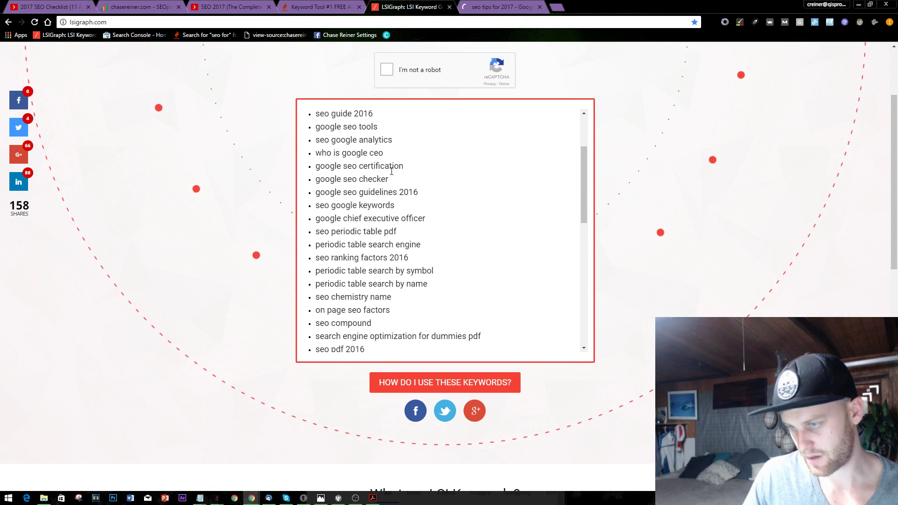
pyautogui.scroll(-1, 468, 220)
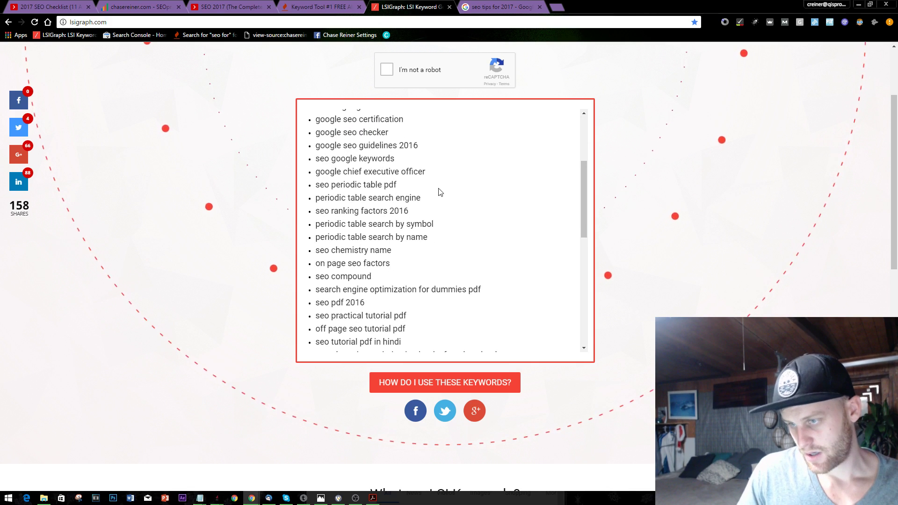
pyautogui.scroll(-3, 423, 162)
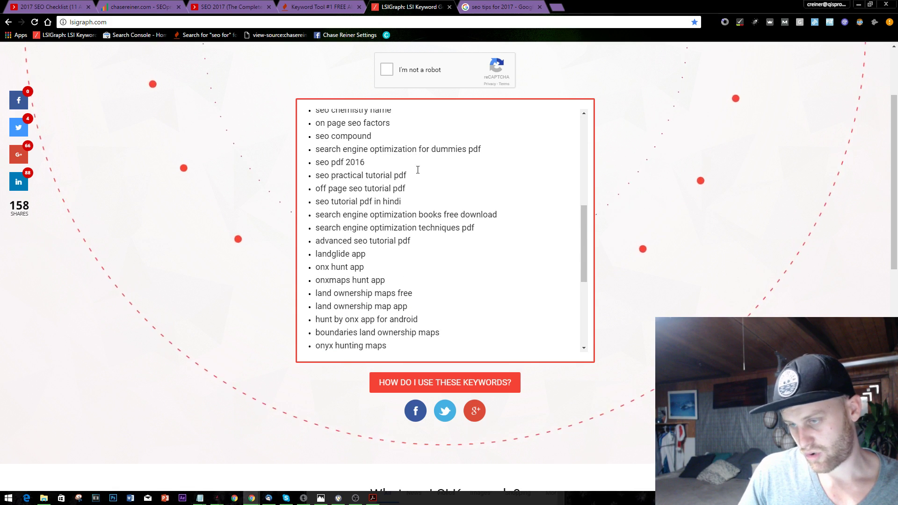
pyautogui.moveTo(410, 176); pyautogui.dragTo(332, 174)
pyautogui.click(332, 175)
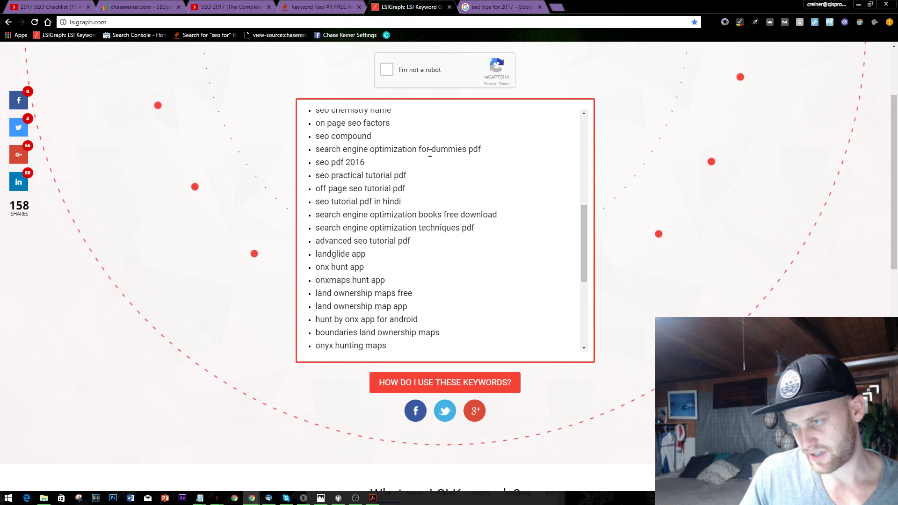
pyautogui.scroll(-2, 425, 160)
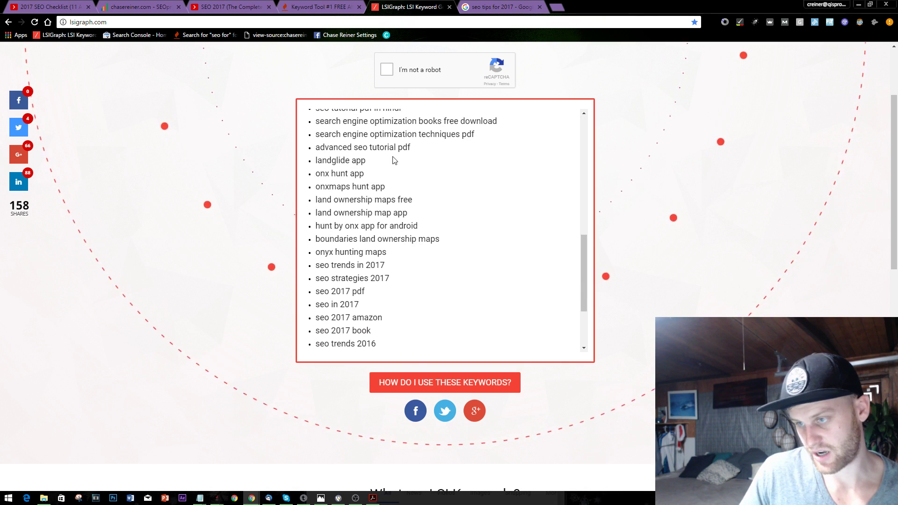
pyautogui.scroll(-1, 370, 187)
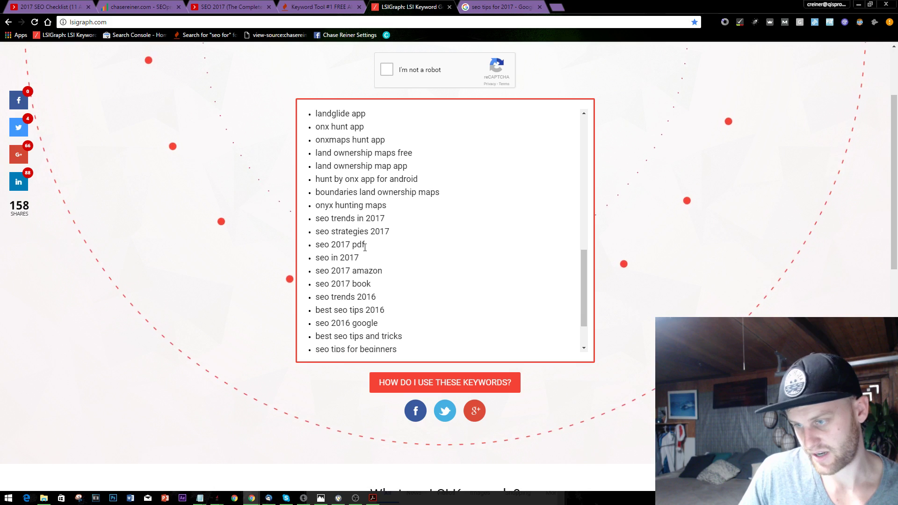
pyautogui.scroll(-1, 393, 253)
pyautogui.scroll(-2, 394, 253)
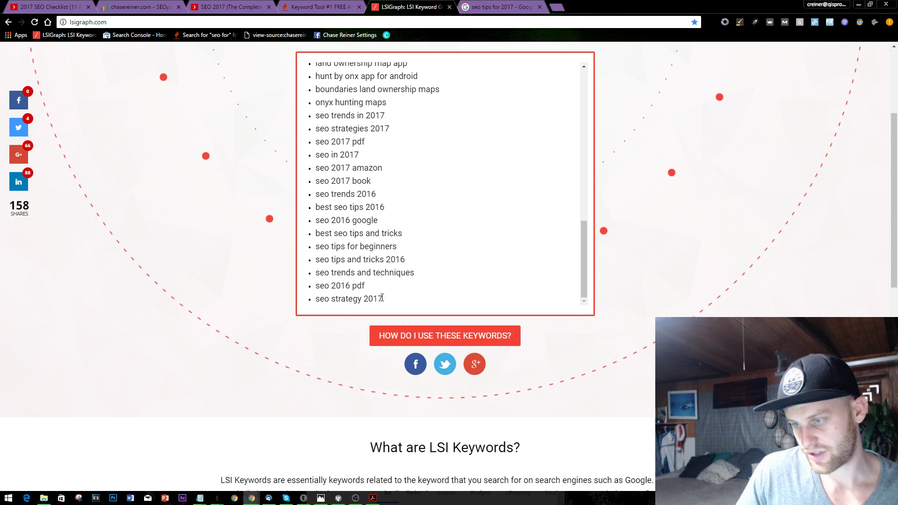
# Copy "seo strategy 2017" from the LSI keyword list and search Google for it in the existing results tab
pyautogui.moveTo(382, 298); pyautogui.dragTo(314, 299)
pyautogui.hotkey('ctrl', 'c')
pyautogui.click(503, 7)
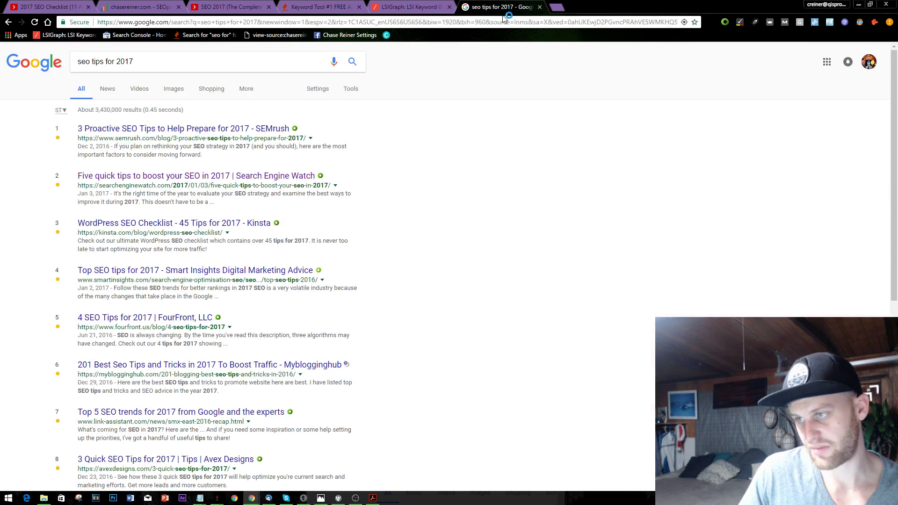
pyautogui.click(504, 21)
pyautogui.hotkey('ctrl', 'v')
pyautogui.press('Return')
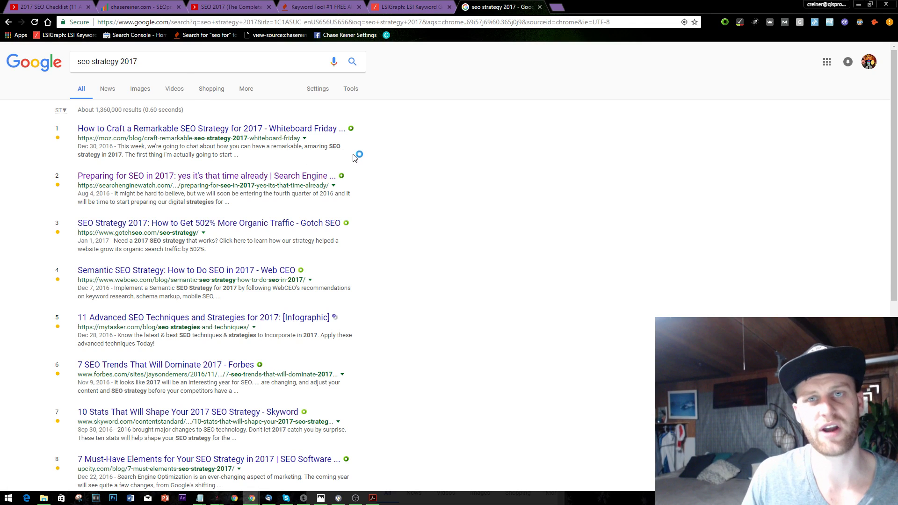
# Examine the titles and URLs of the pages ranking for "seo strategy 2017", down to the related searches
pyautogui.scroll(-2, 355, 164)
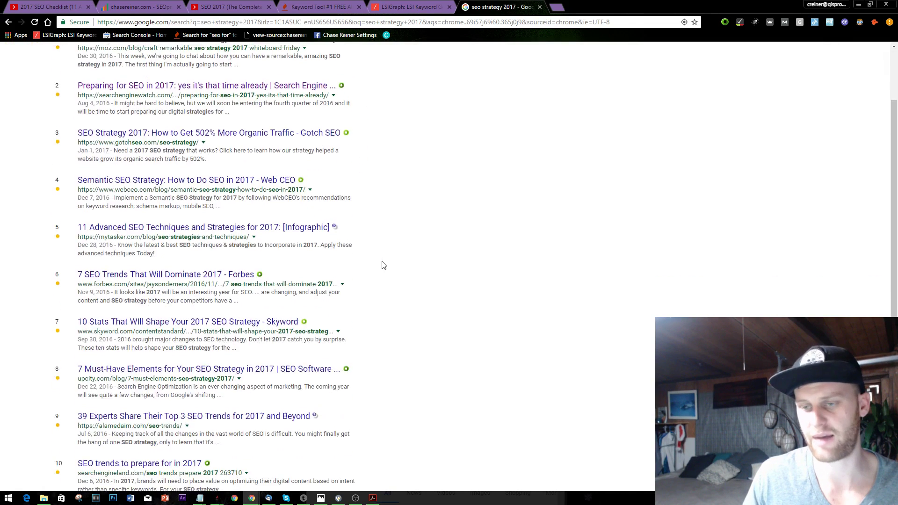
pyautogui.scroll(2, 380, 271)
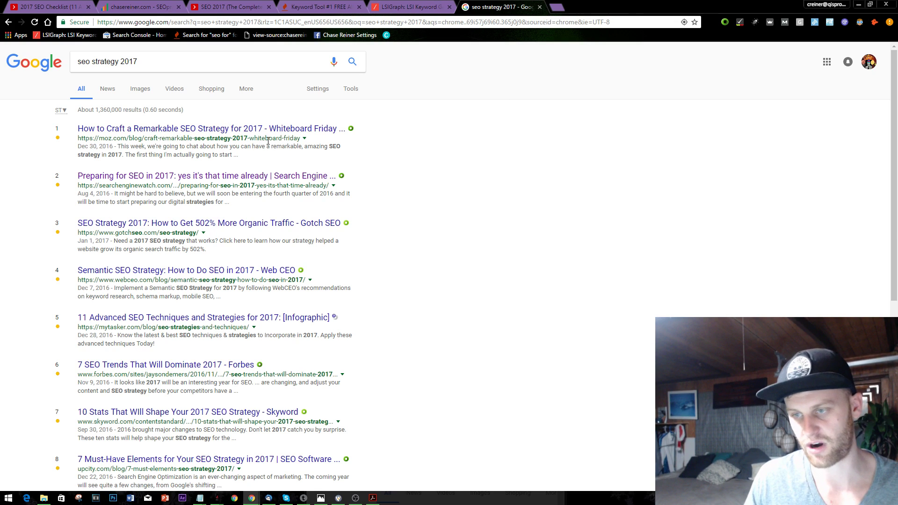
pyautogui.scroll(-1, 142, 165)
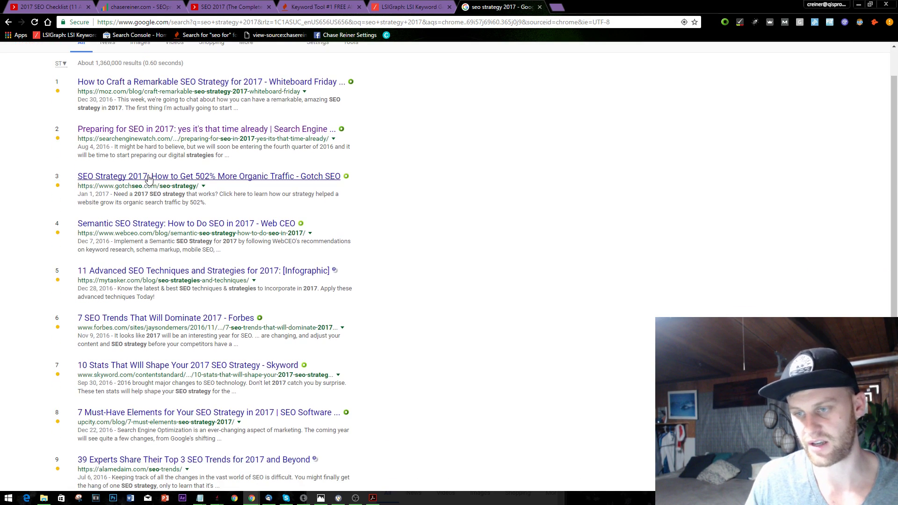
pyautogui.scroll(-3, 274, 189)
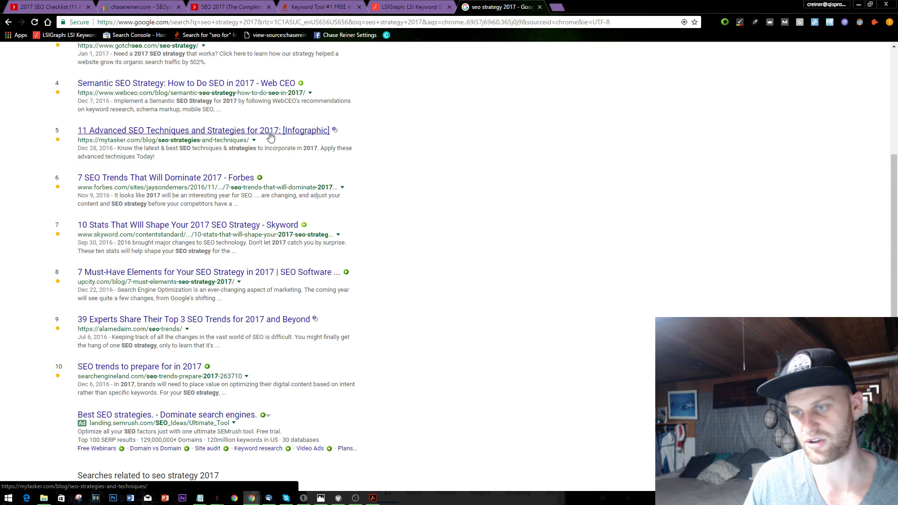
pyautogui.scroll(-1, 220, 171)
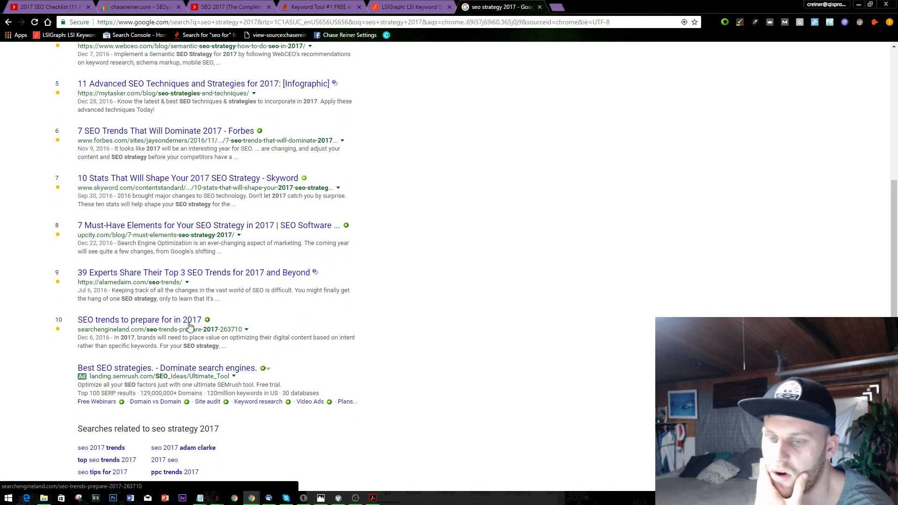
pyautogui.scroll(-2, 268, 433)
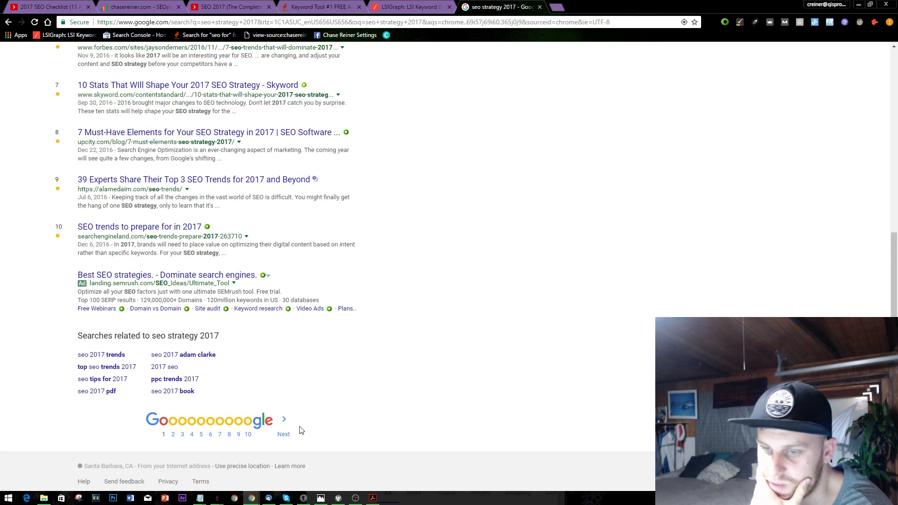
# Check the second page of Google results for "seo strategy 2017" and return to the first page
pyautogui.click(281, 427)
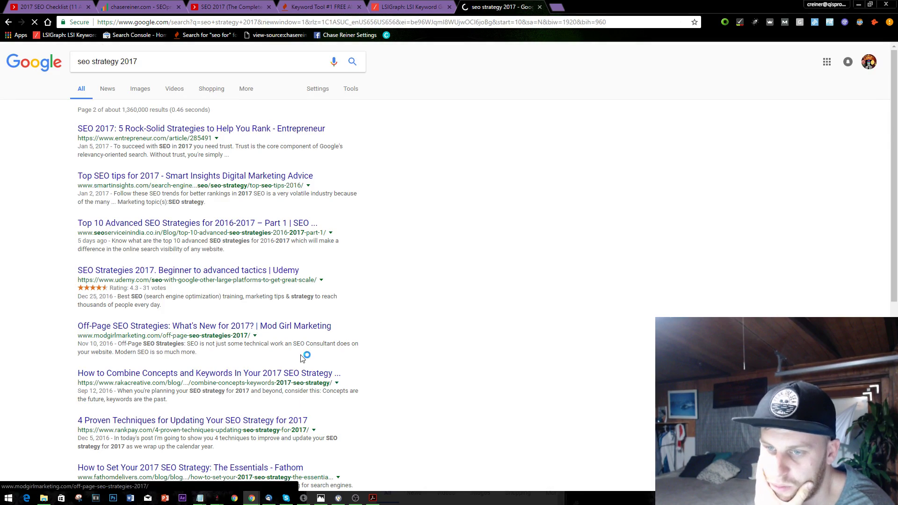
pyautogui.scroll(-1, 262, 267)
pyautogui.scroll(-1, 244, 271)
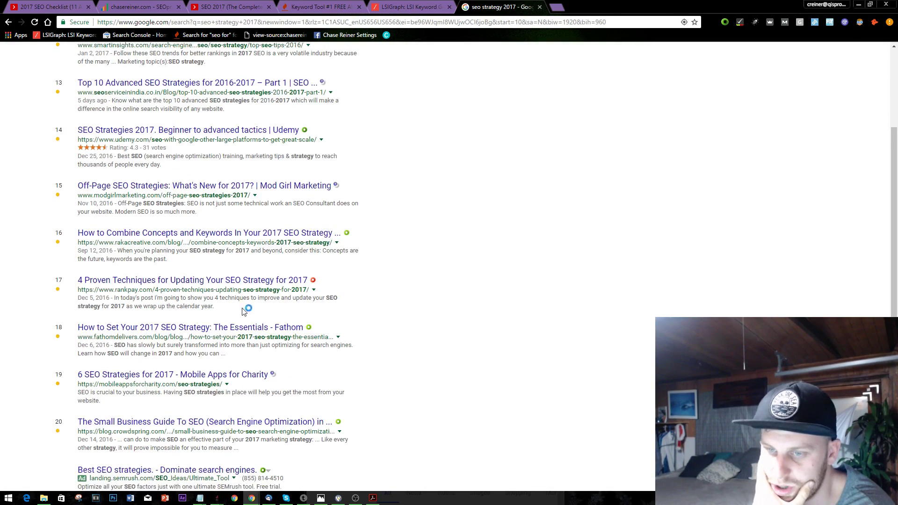
pyautogui.scroll(-10, 210, 374)
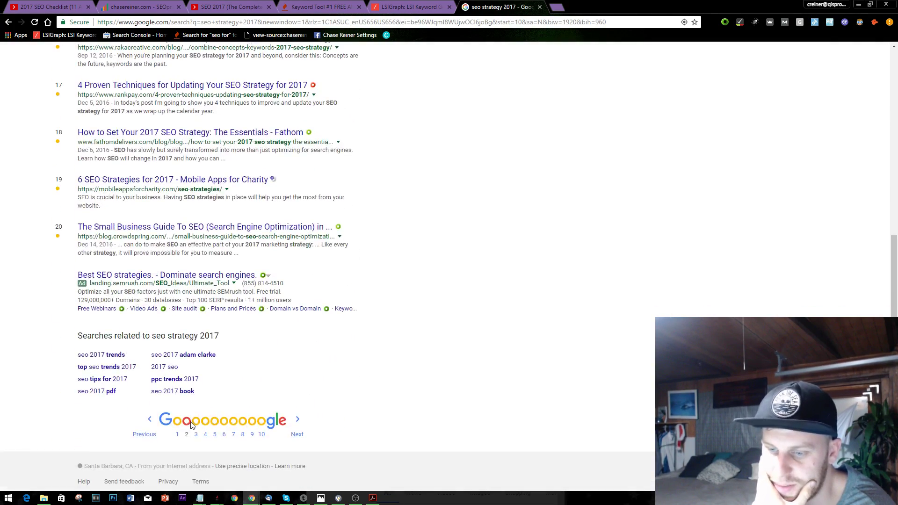
pyautogui.click(181, 421)
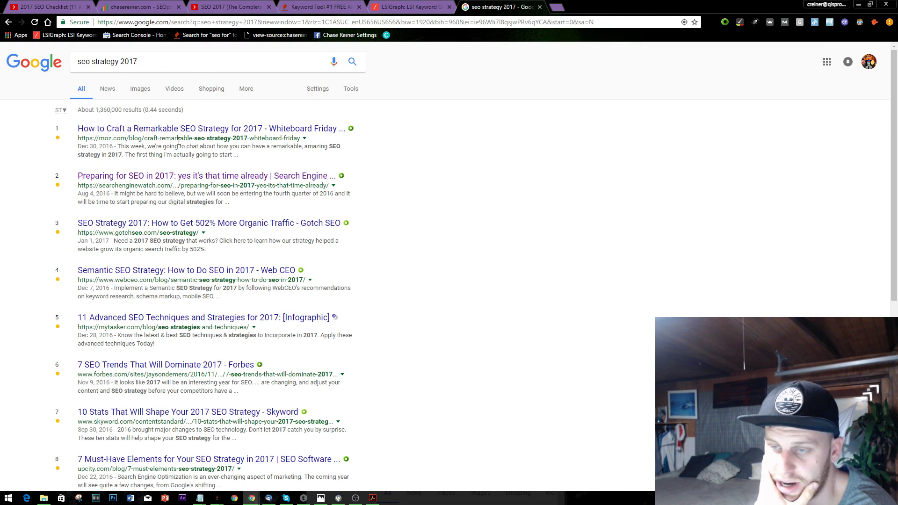
# Select the "seo strategy 2017" query and add the bullet "* Optimize for seo strategy 2017 (" under the seo-2017 URL in the Notepad improvement list
pyautogui.click(243, 62)
pyautogui.hotkey('ctrl', 'a')
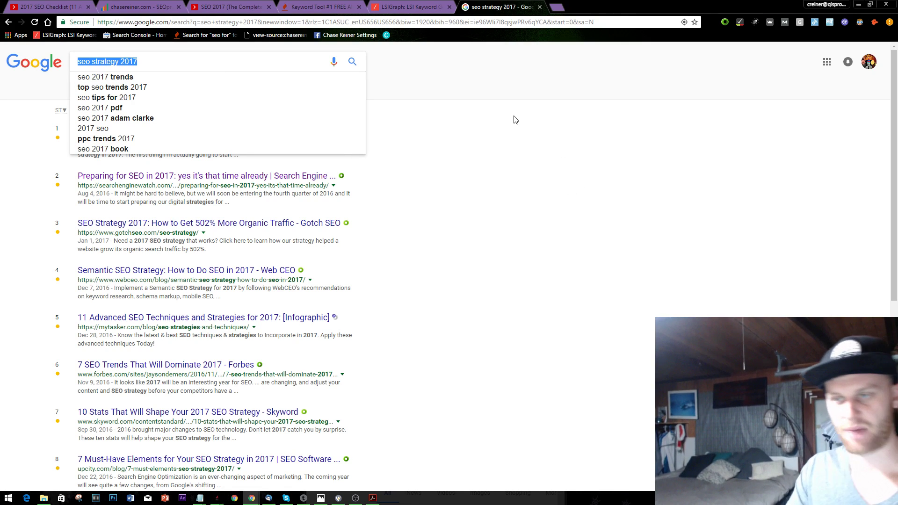
pyautogui.hotkey('alt', 'Tab')
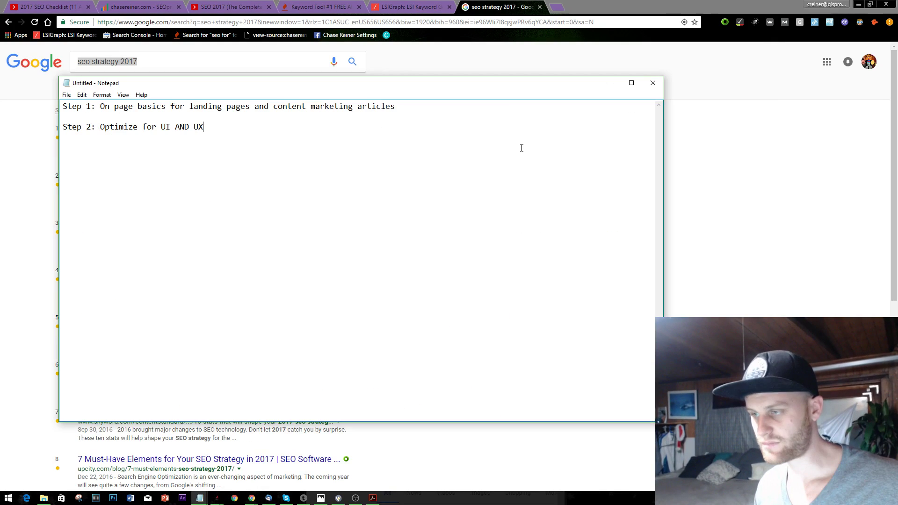
pyautogui.hotkey('alt', 'Tab')
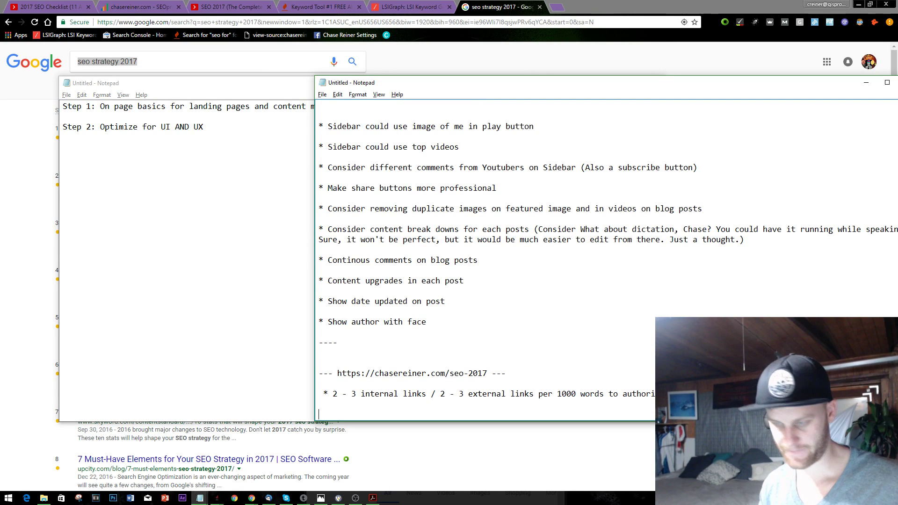
pyautogui.press('Return')
pyautogui.press('Return')
pyautogui.write('* ')
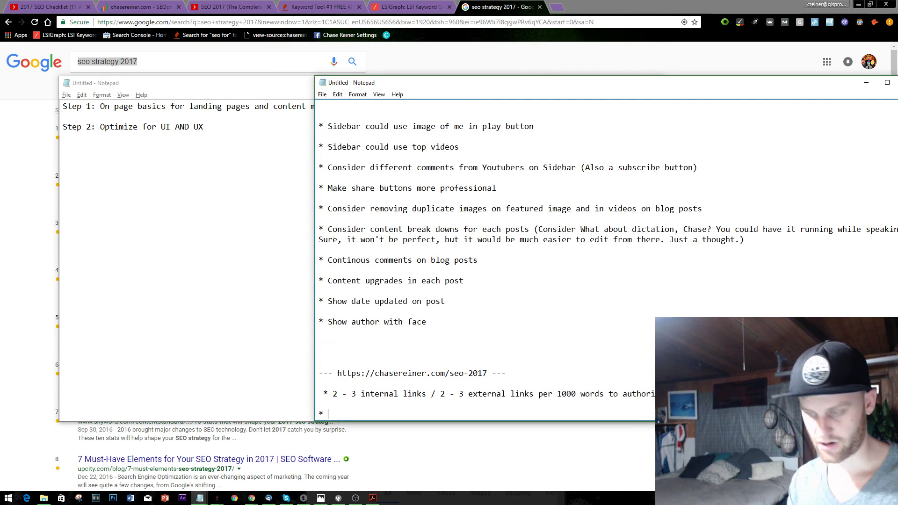
pyautogui.write('Optimize for seo strategy 2017 (')
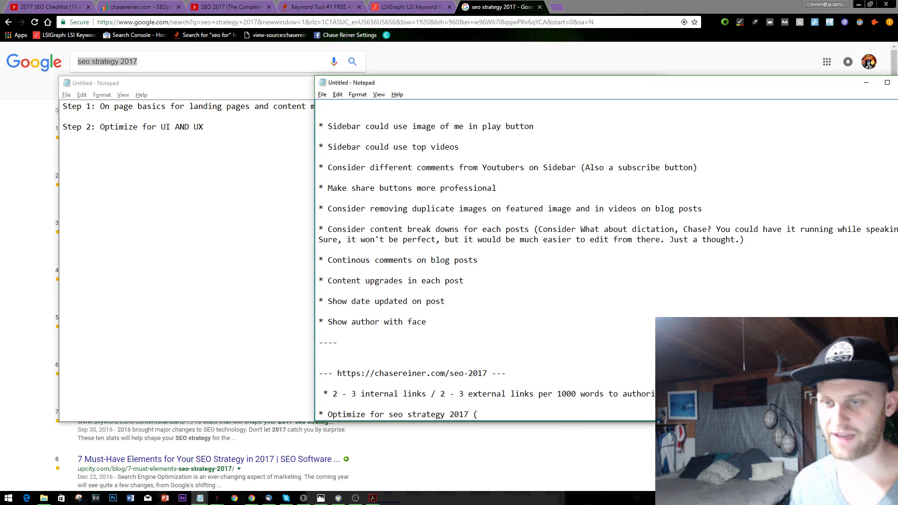
# Review the first-page titles for "seo strategy 2017" and complete the Notepad bullet with the title idea "15 SEO Videos To Skyrocket Your Rankings)"
pyautogui.hotkey('alt', 'Tab')
pyautogui.scroll(-1, 254, 209)
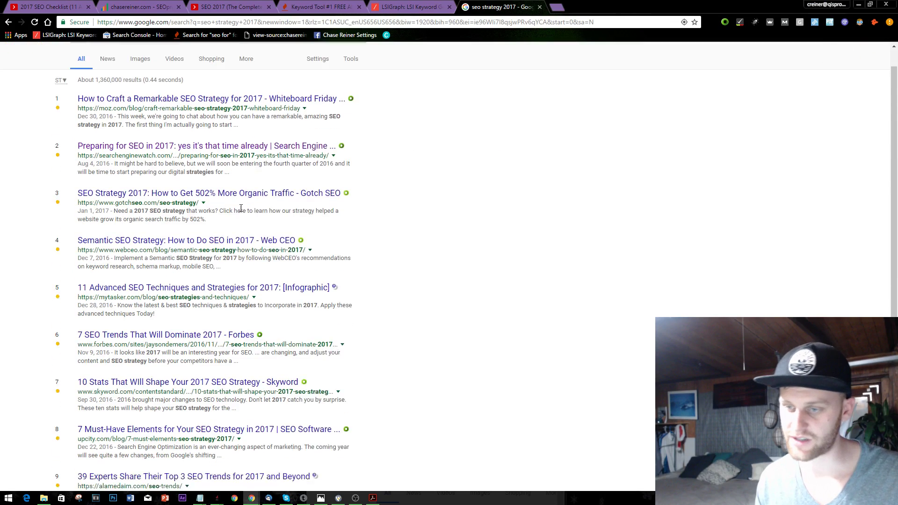
pyautogui.scroll(-1, 248, 188)
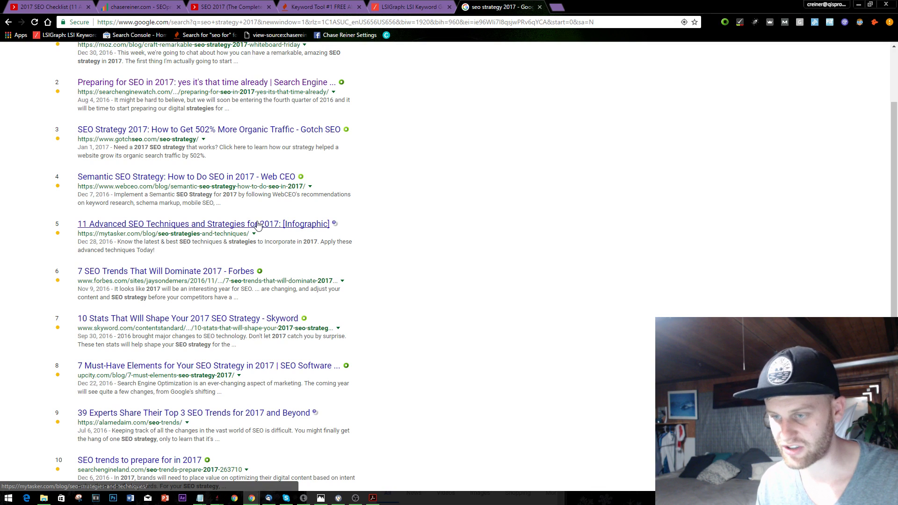
pyautogui.scroll(-1, 267, 228)
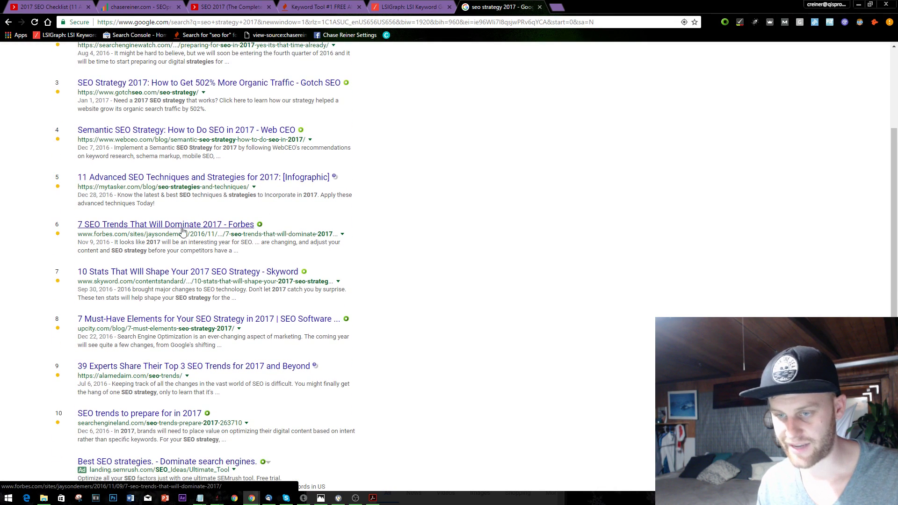
pyautogui.scroll(-2, 182, 231)
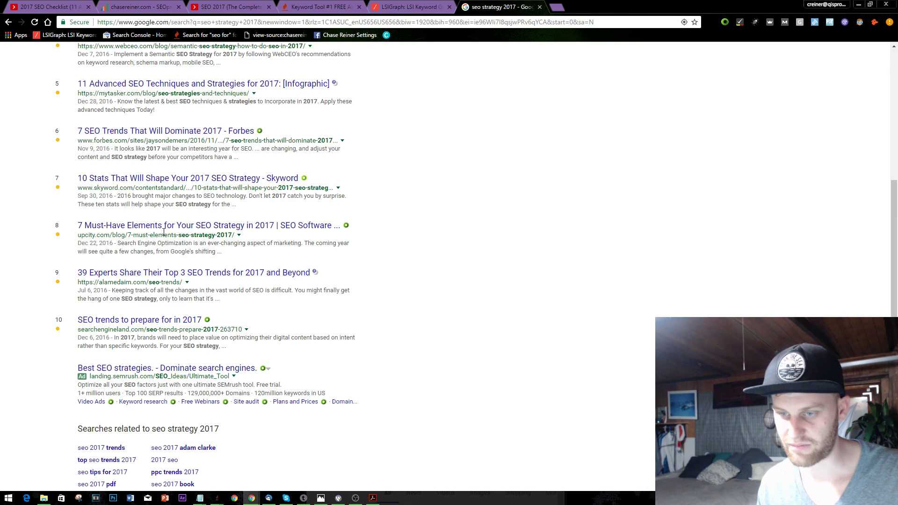
pyautogui.hotkey('alt', 'Tab')
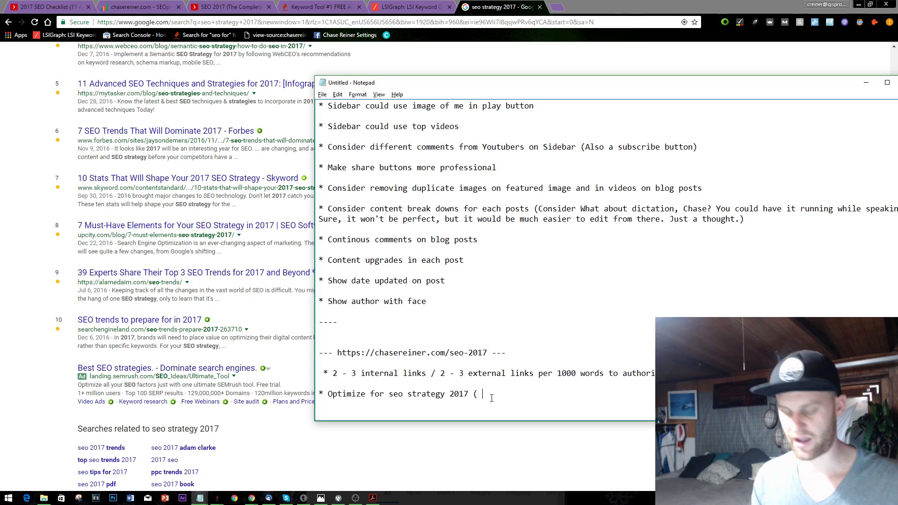
pyautogui.write('15 ')
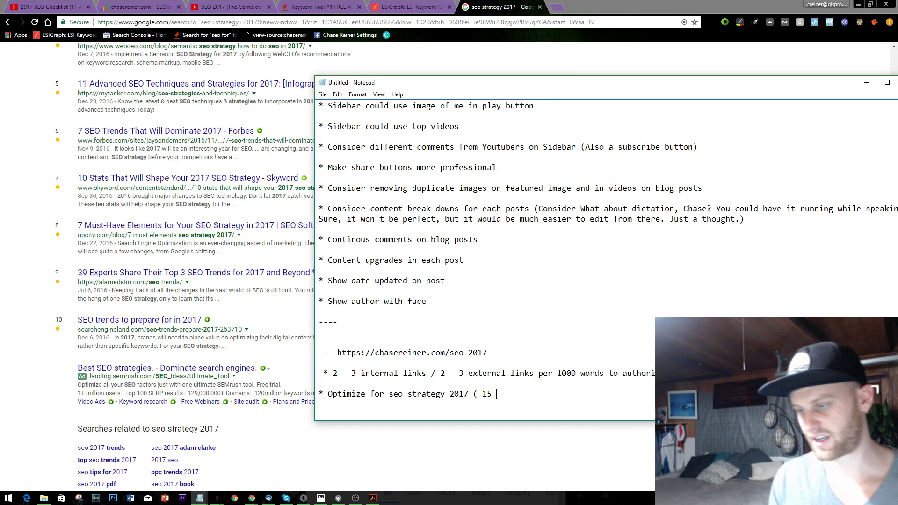
pyautogui.write('SEO Videos')
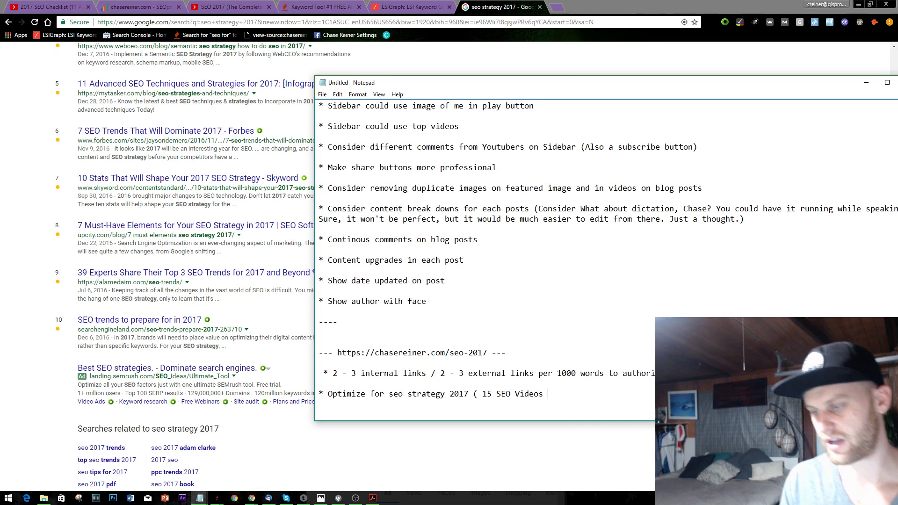
pyautogui.write(' To Skyr')
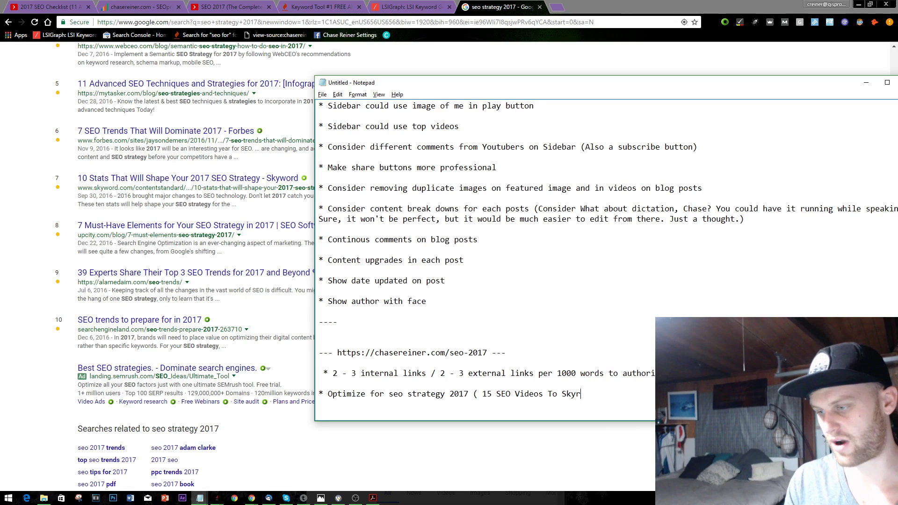
pyautogui.write('ocket You')
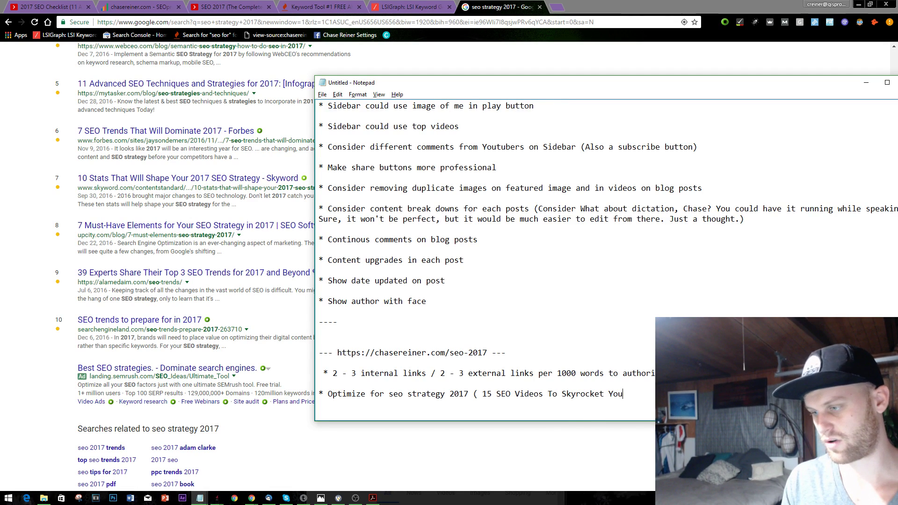
pyautogui.write('r REa')
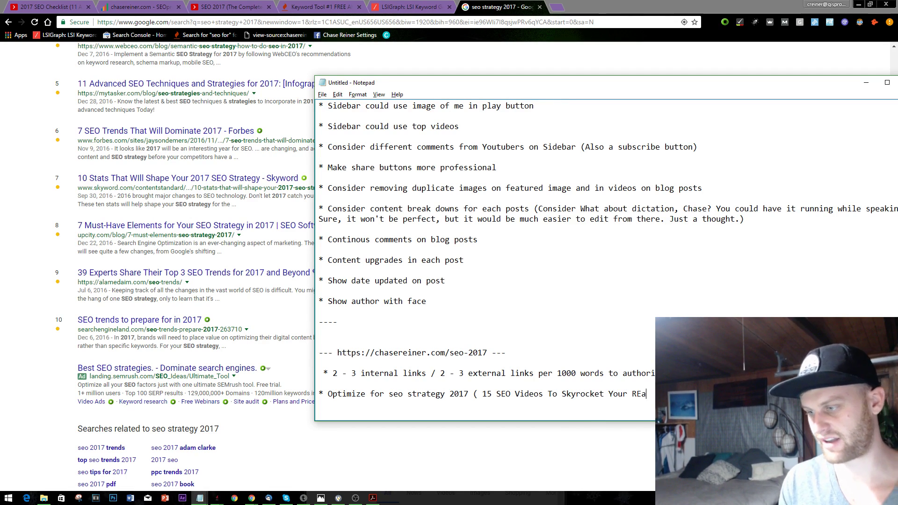
pyautogui.press('BackSpace')
pyautogui.press('BackSpace')
pyautogui.write('anki')
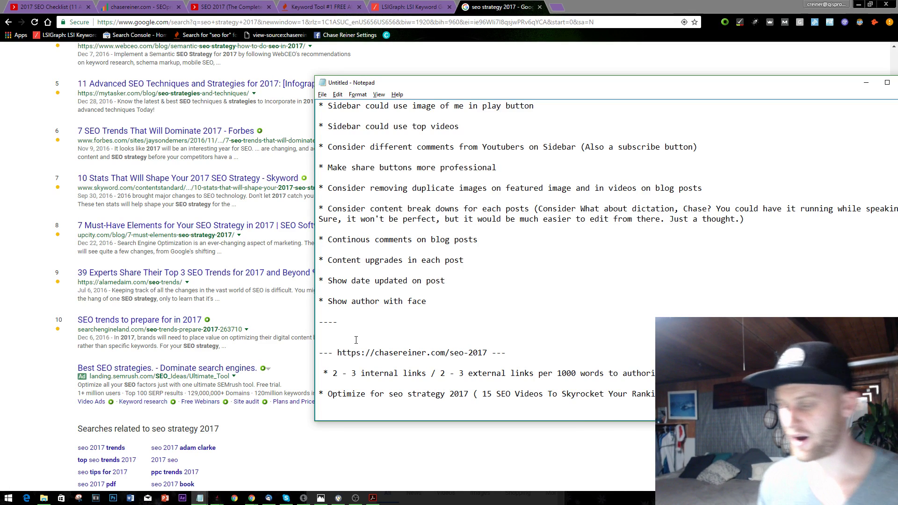
# Select the keyword and title idea in the Notepad bullet, and open keywordtool.io in a new browser tab
pyautogui.keyDown('shift'); pyautogui.click(395, 396); pyautogui.keyUp('shift')
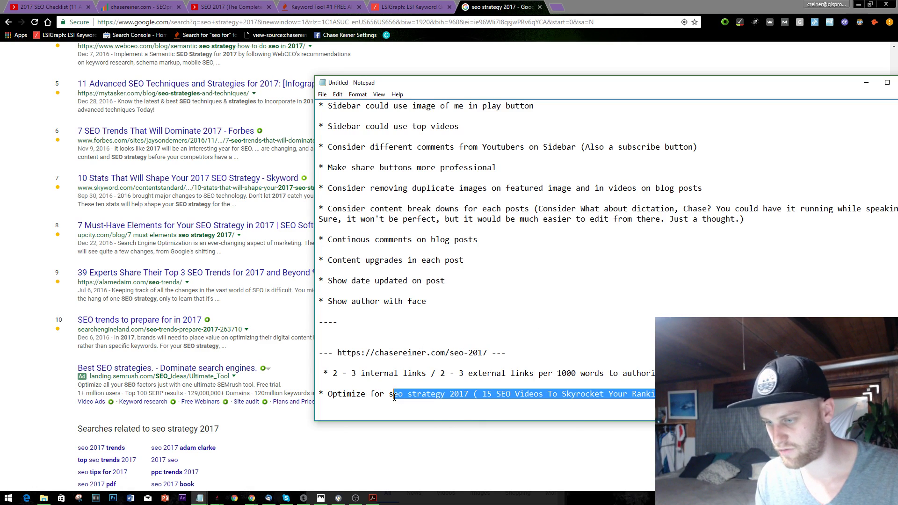
pyautogui.click(558, 7)
pyautogui.write('s')
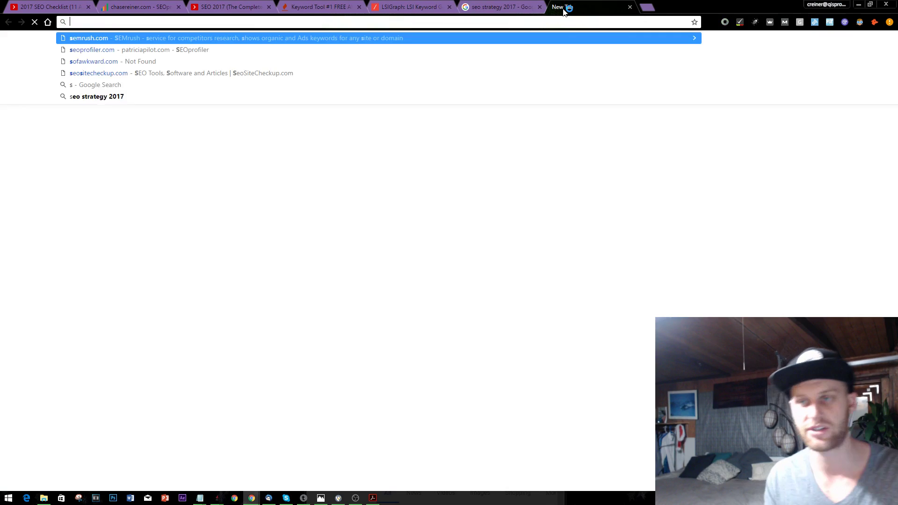
pyautogui.write('e')
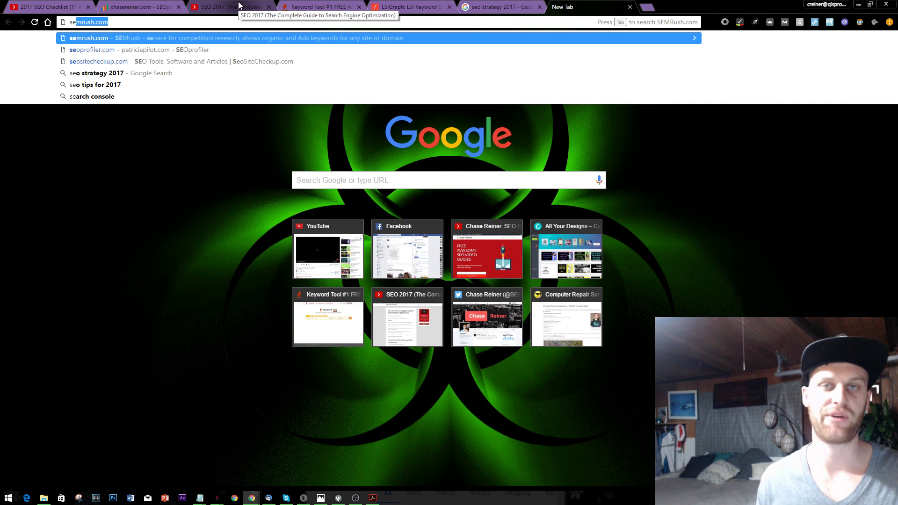
pyautogui.hotkey('ctrl', 'a')
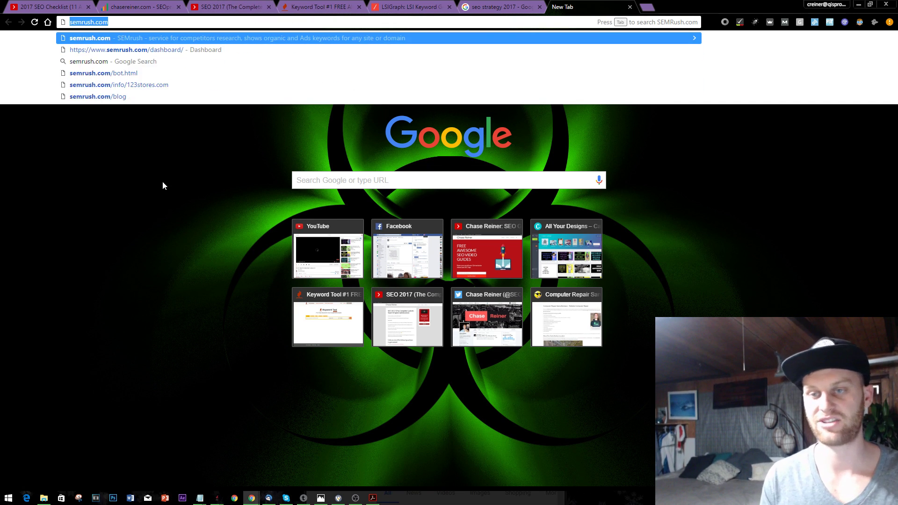
pyautogui.write('keywordtool.io')
pyautogui.press('Return')
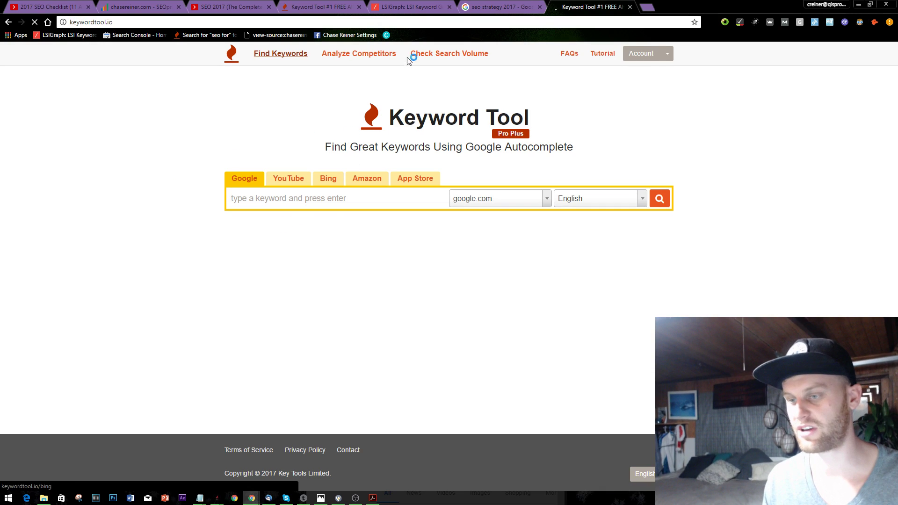
# Search Google for "character count" in a new tab, open LetterCount.com and count the characters of "seo strategy 2017"
pyautogui.click(652, 7)
pyautogui.write('c')
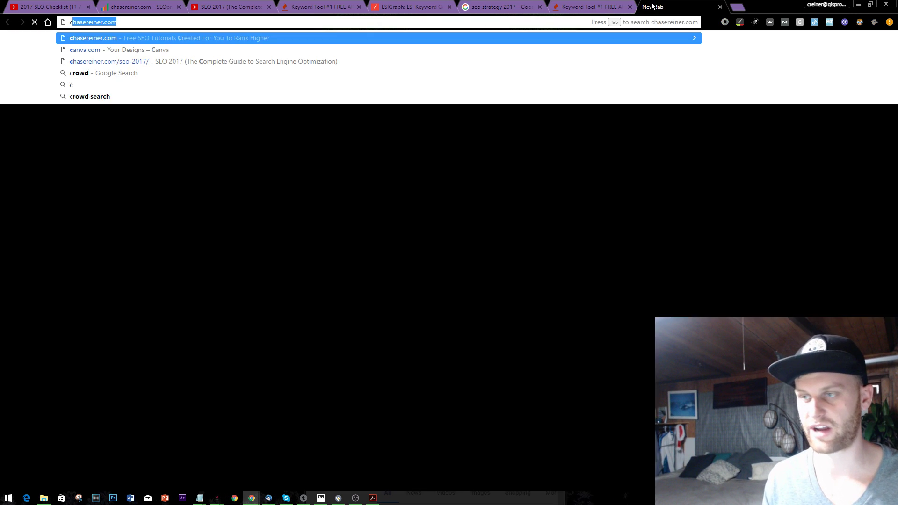
pyautogui.write('haracter cou')
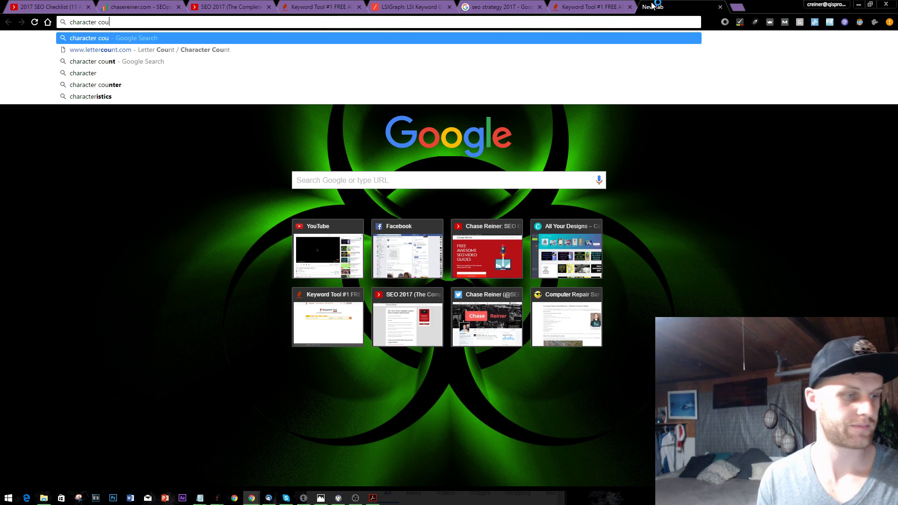
pyautogui.write('nt')
pyautogui.press('Return')
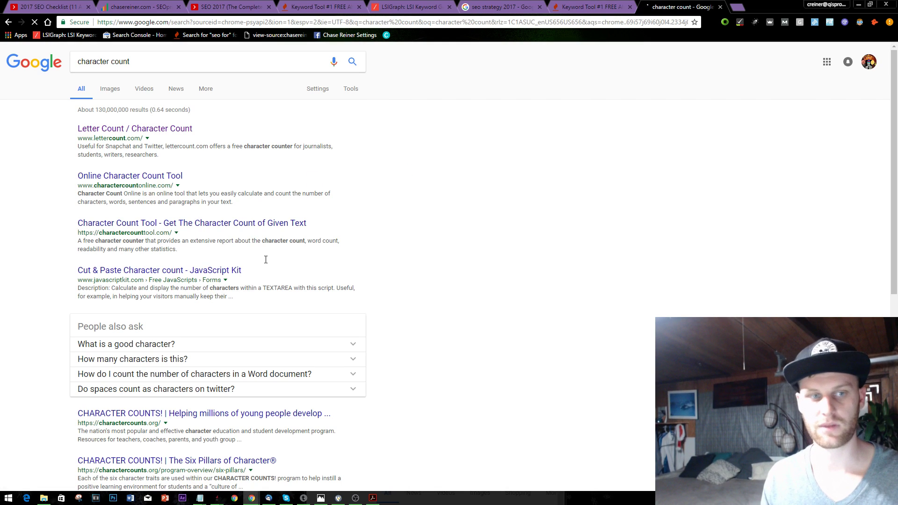
pyautogui.click(120, 135)
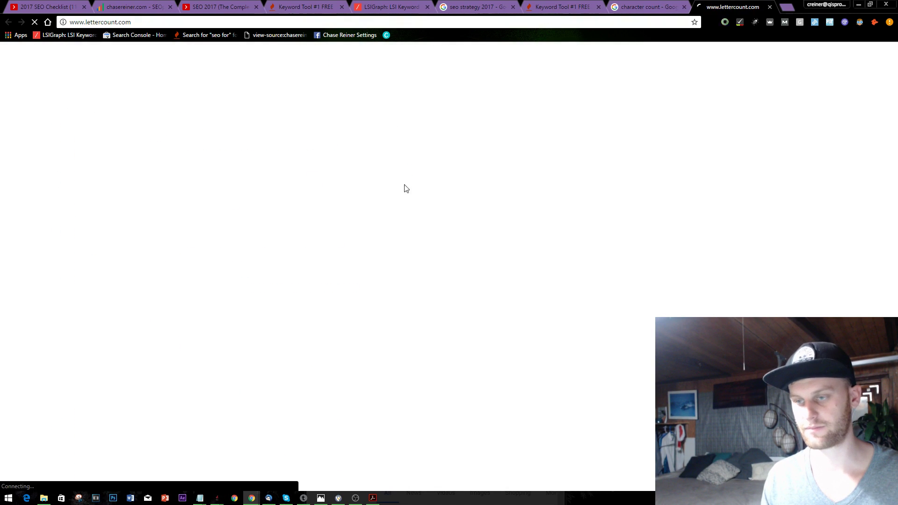
pyautogui.write('seo strategy 2017')
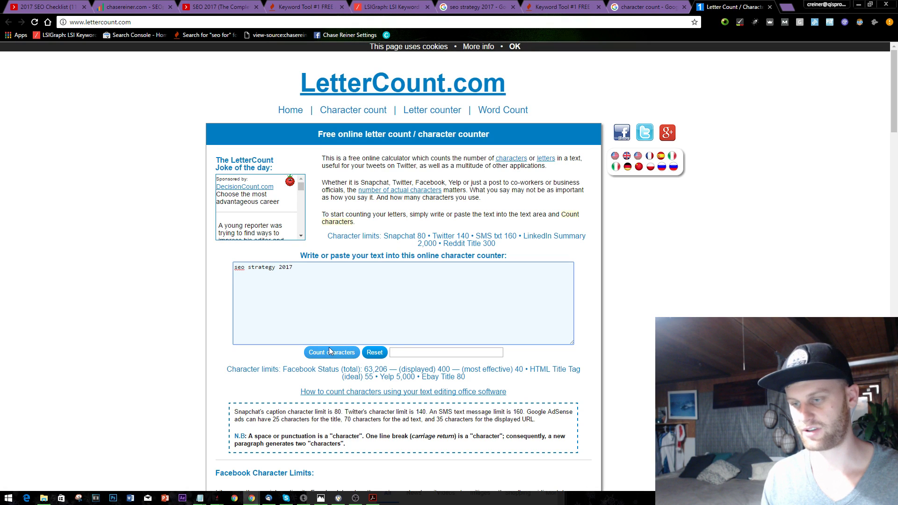
pyautogui.click(335, 352)
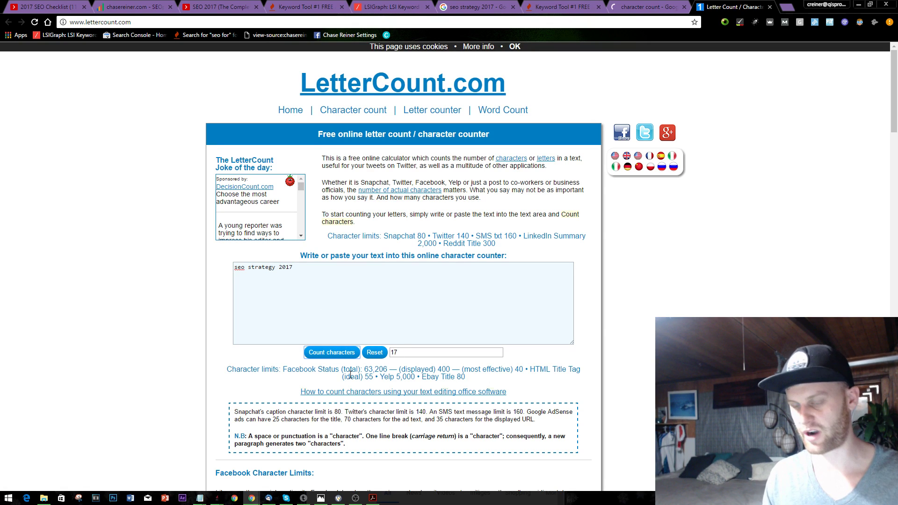
# Copy "seo strategy 2017 ( 15 SEO Videos To Skyrocket Your Rankings)" from the Notepad list into LetterCount.com and count its characters
pyautogui.hotkey('alt', 'Tab')
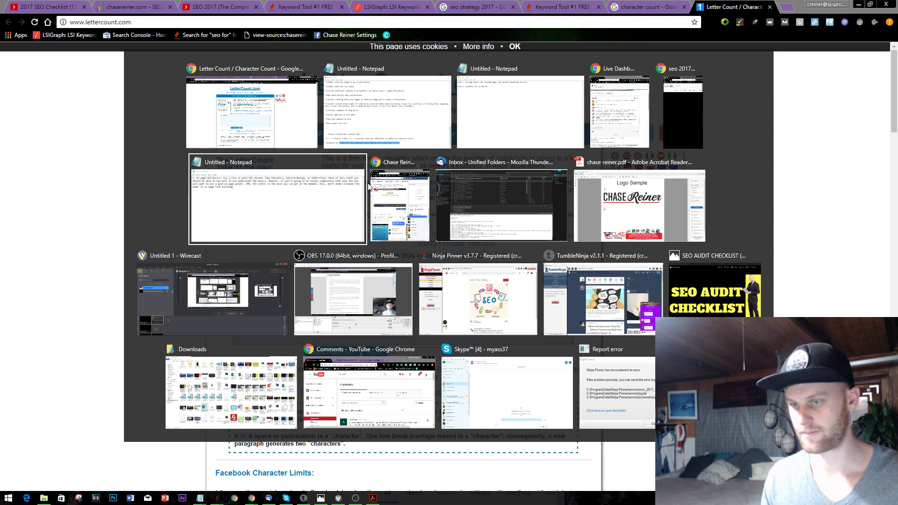
pyautogui.hotkey('alt', 'Tab')
pyautogui.hotkey('alt', 'Tab')
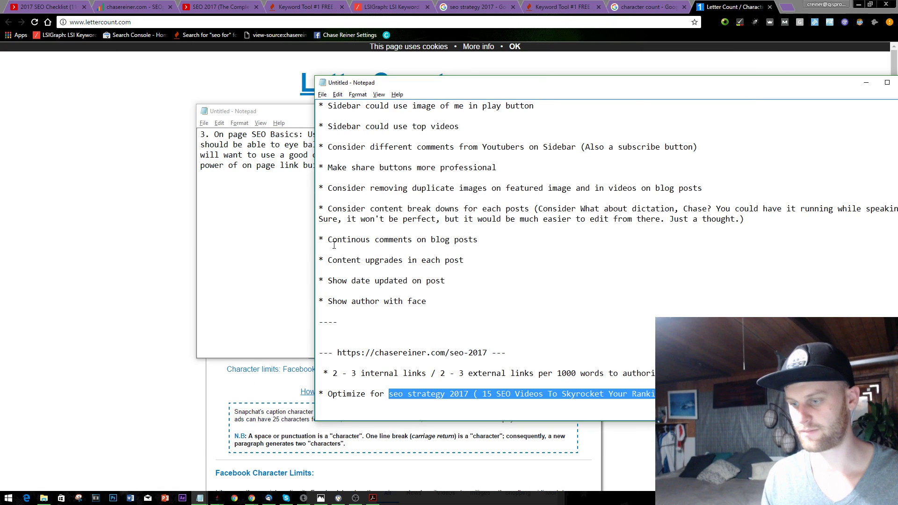
pyautogui.click(124, 232)
pyautogui.hotkey('ctrl', 'a')
pyautogui.write('seo strategy 2017 ( 15 SEO Videos To Skyrocket Your Rankings)')
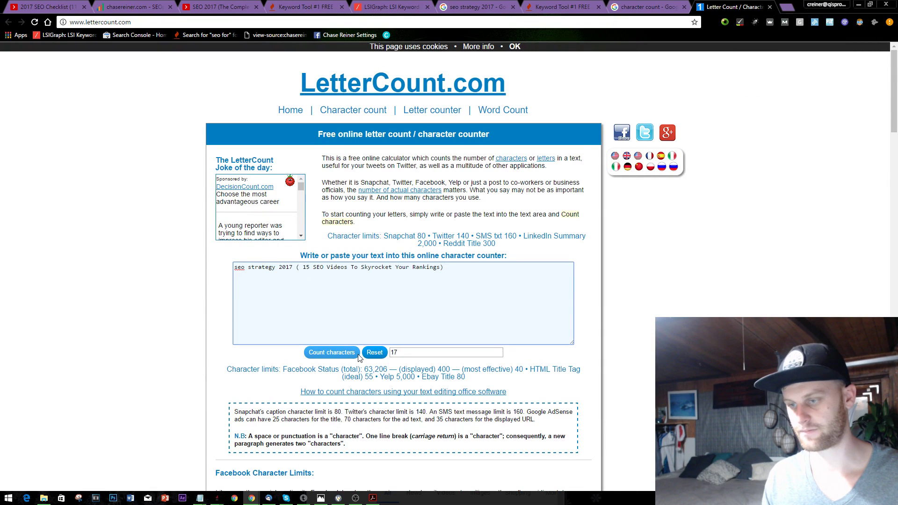
pyautogui.click(356, 355)
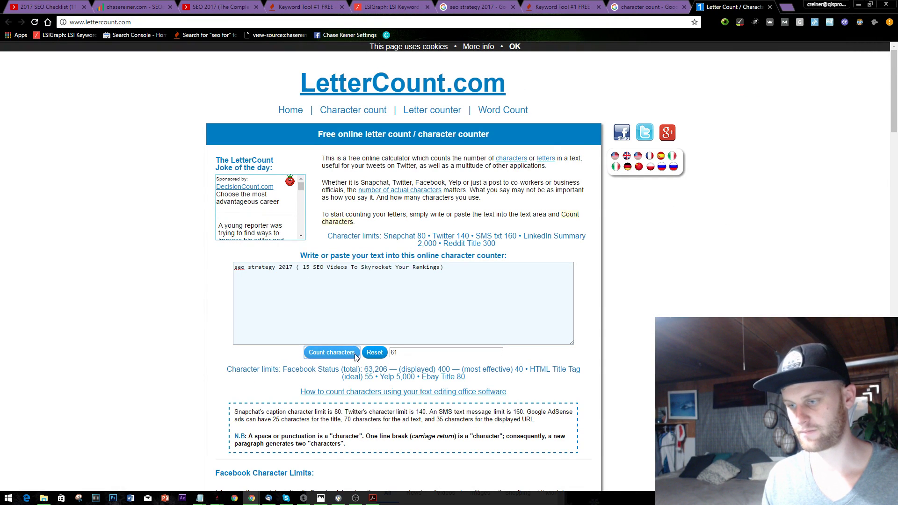
# Remove the space after the opening parenthesis in the LetterCount.com title and select the whole title text
pyautogui.click(356, 270)
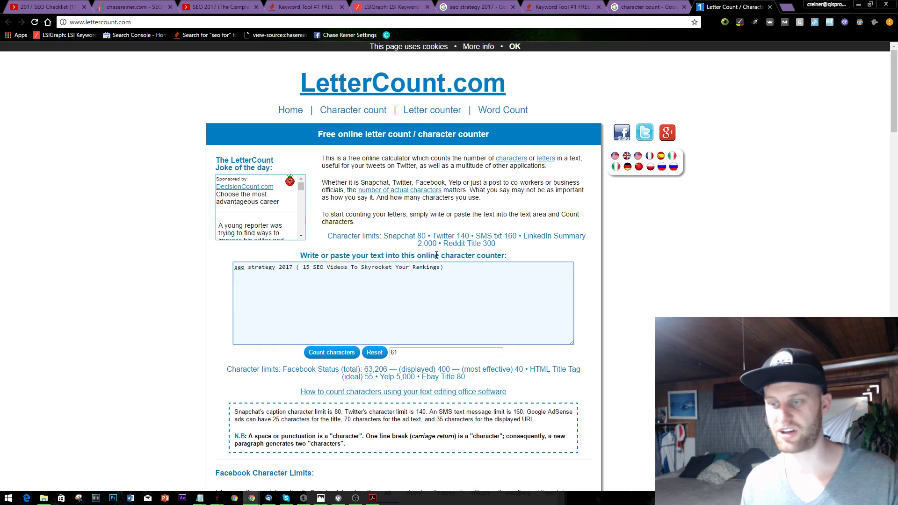
pyautogui.click(303, 266)
pyautogui.press('BackSpace')
pyautogui.hotkey('ctrl', 'a')
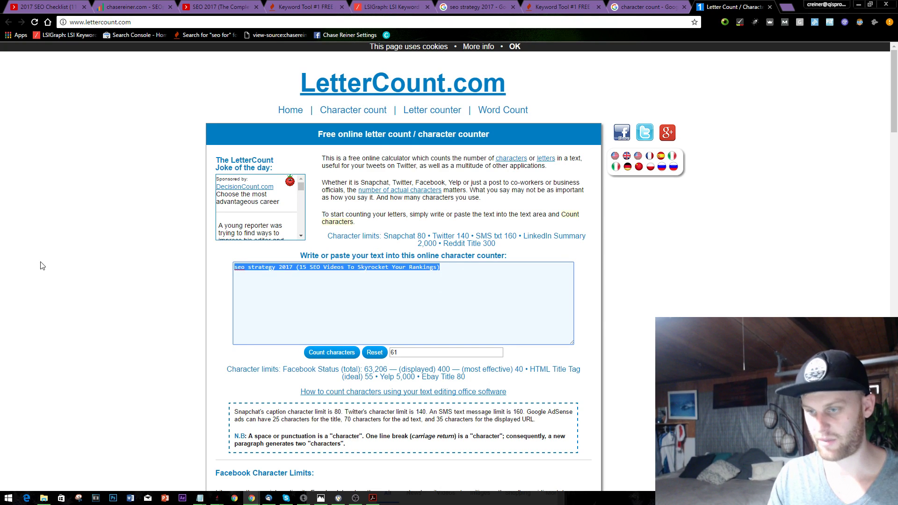
# Search keywordtool.io for "seo strategy 2016" on google.com in English and expand that keyword's average monthly searches chart
pyautogui.click(562, 6)
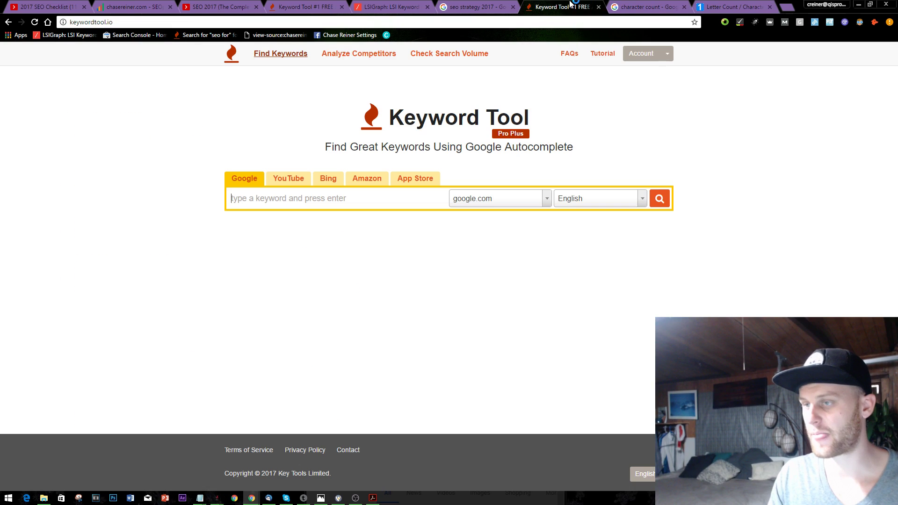
pyautogui.click(290, 200)
pyautogui.write('seo strategy 2017 (18 SEO Videos To Skyrocket Your Rankings)')
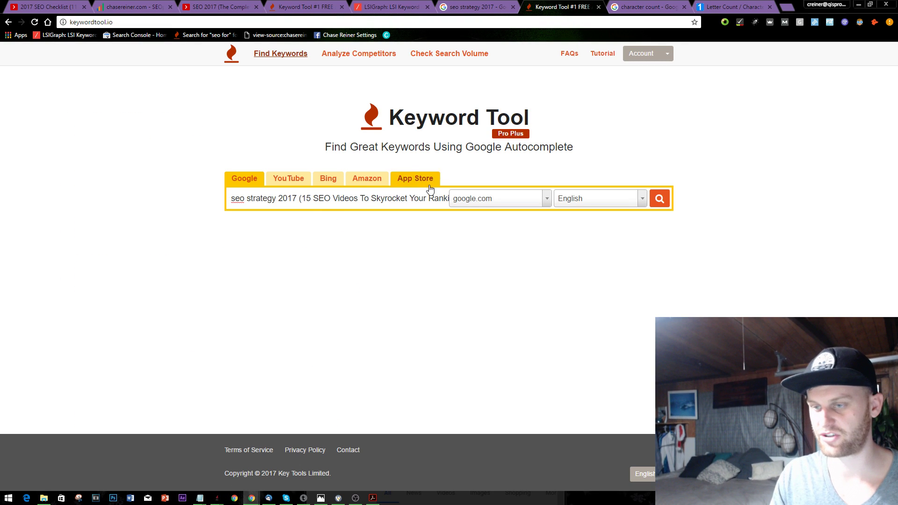
pyautogui.moveTo(297, 198); pyautogui.dragTo(716, 206)
pyautogui.press('BackSpace')
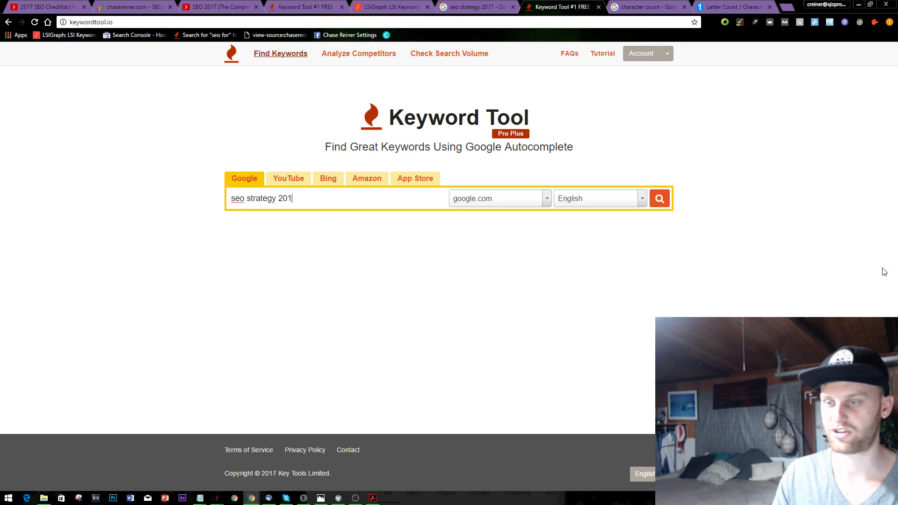
pyautogui.click(659, 200)
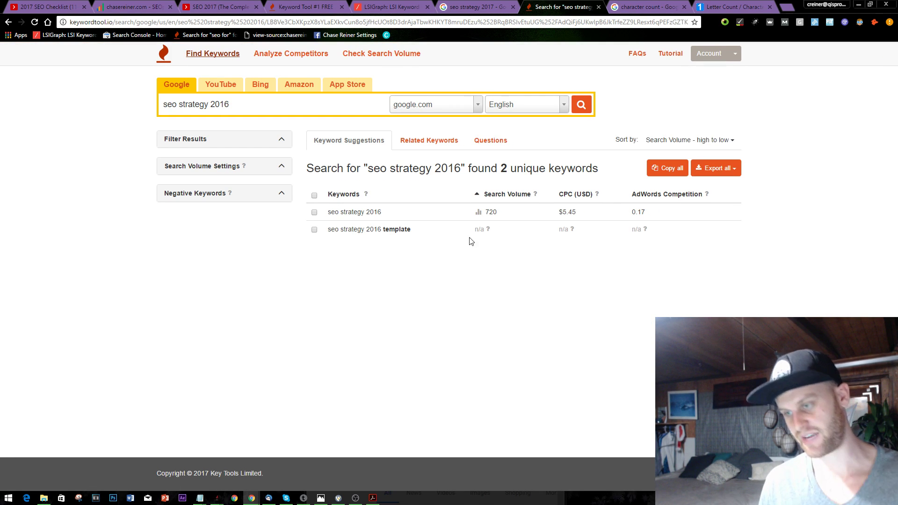
pyautogui.click(461, 219)
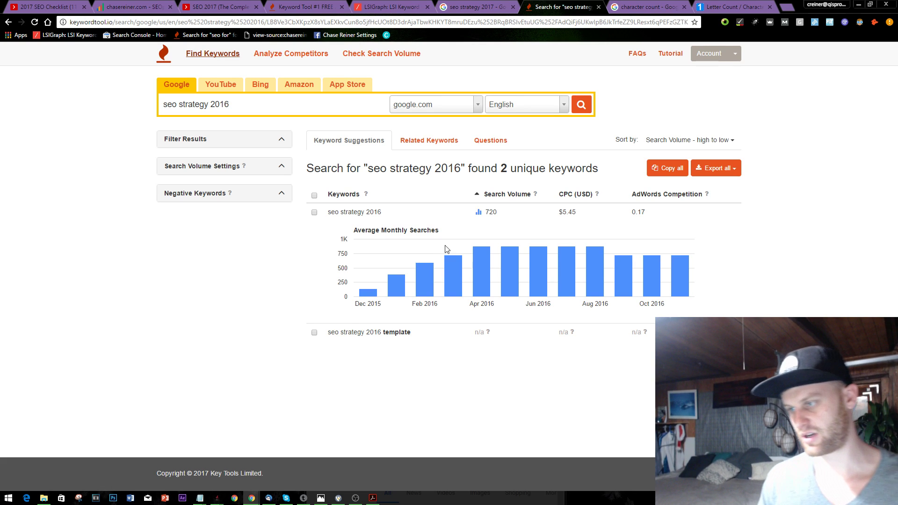
pyautogui.click(475, 7)
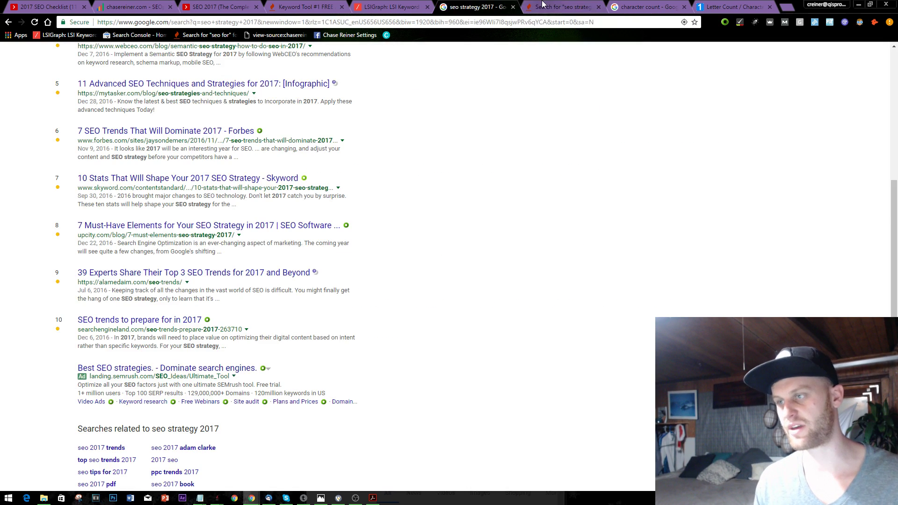
pyautogui.click(559, 6)
pyautogui.hotkey('ctrl', 'shift', 'Tab')
pyautogui.hotkey('ctrl', 'shift', 'Tab')
pyautogui.hotkey('ctrl', 'shift', 'Tab')
pyautogui.hotkey('ctrl', 'shift', 'Tab')
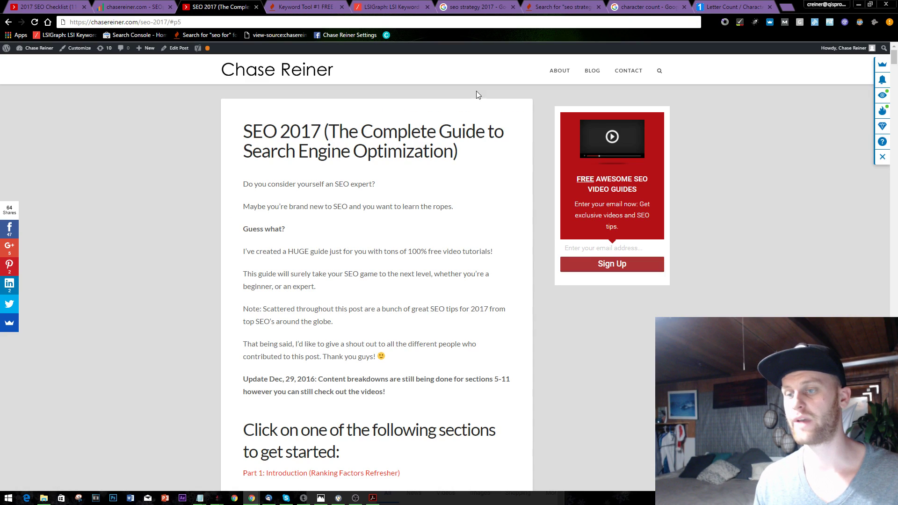
pyautogui.click(562, 6)
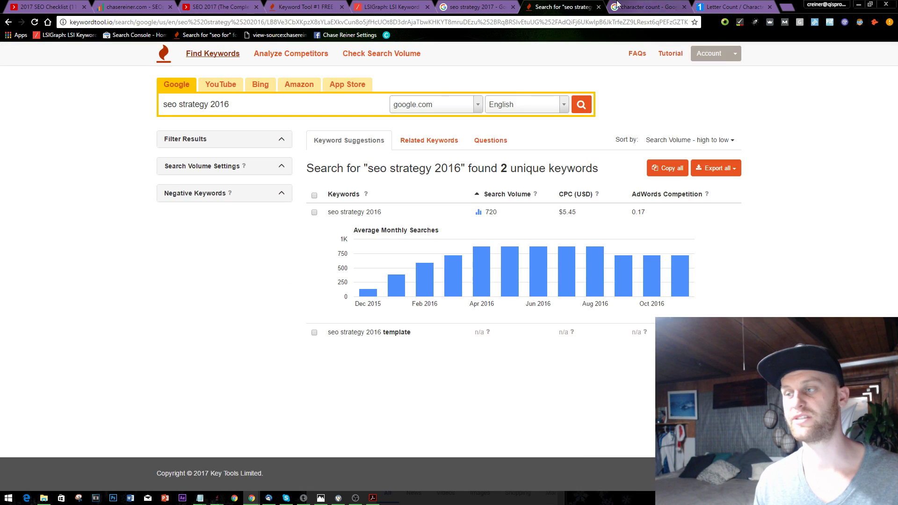
pyautogui.click(729, 7)
pyautogui.hotkey('alt', 'Tab')
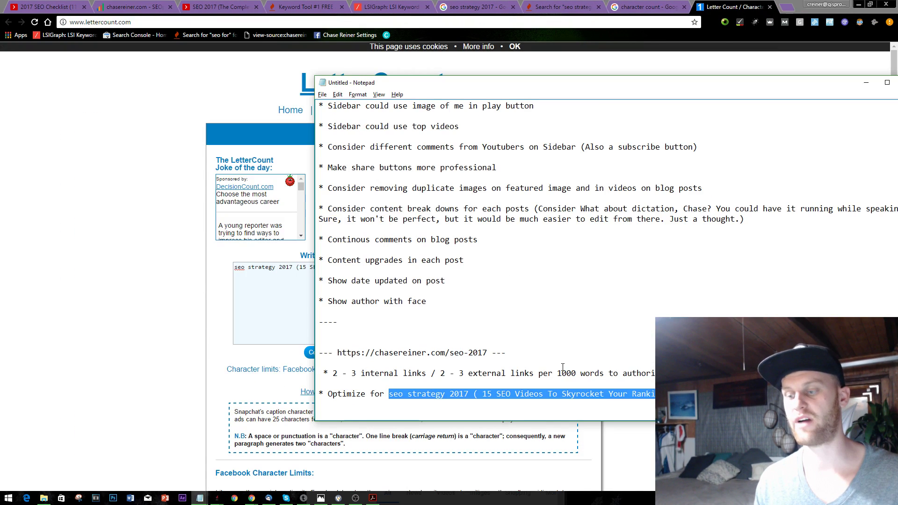
pyautogui.click(563, 367)
pyautogui.moveTo(561, 393); pyautogui.dragTo(561, 402)
pyautogui.click(562, 401)
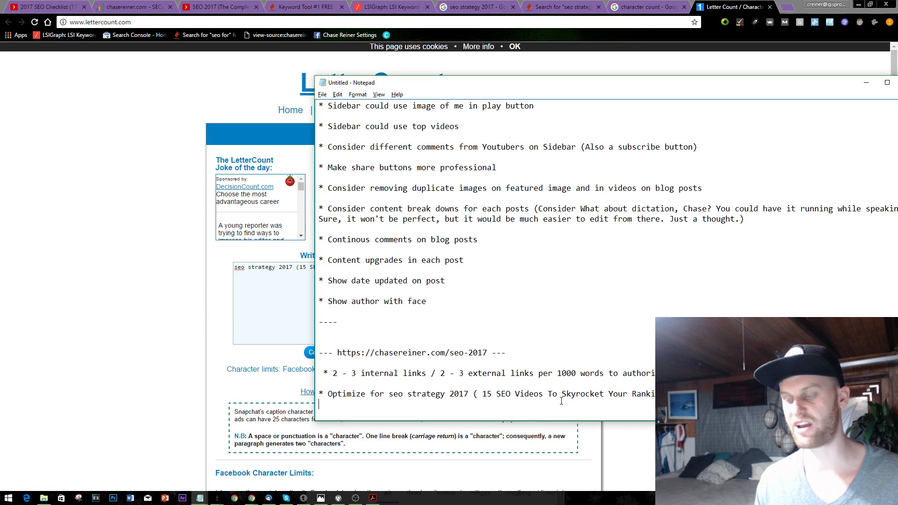
pyautogui.doubleClick(566, 396)
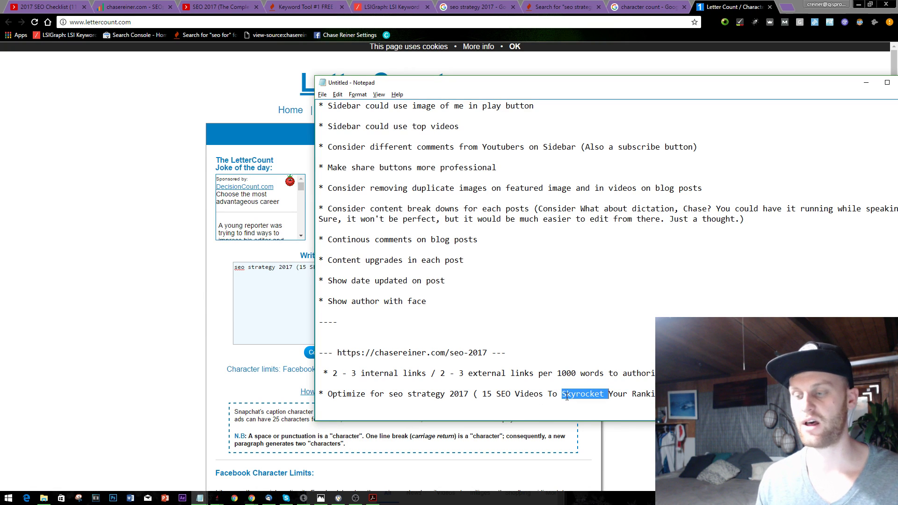
pyautogui.click(566, 395)
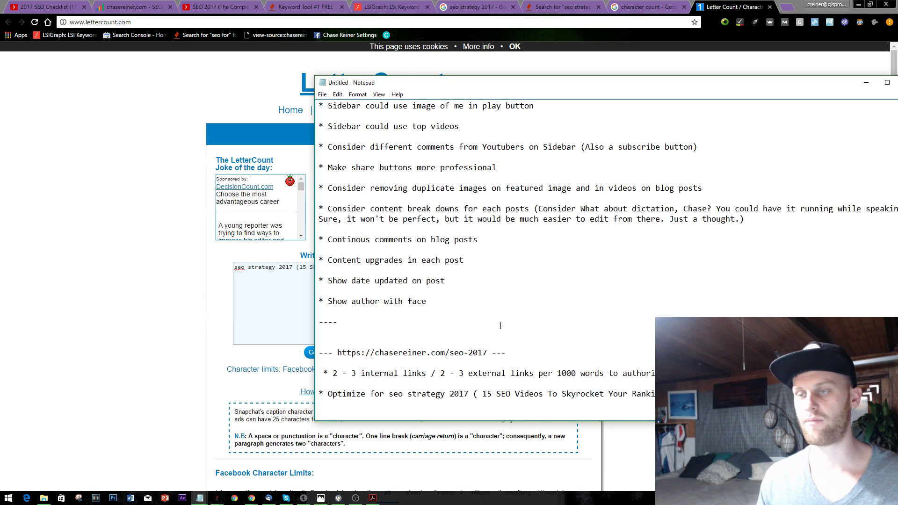
pyautogui.click(206, 4)
pyautogui.click(655, 4)
pyautogui.click(753, 4)
pyautogui.hotkey('alt', 'Tab')
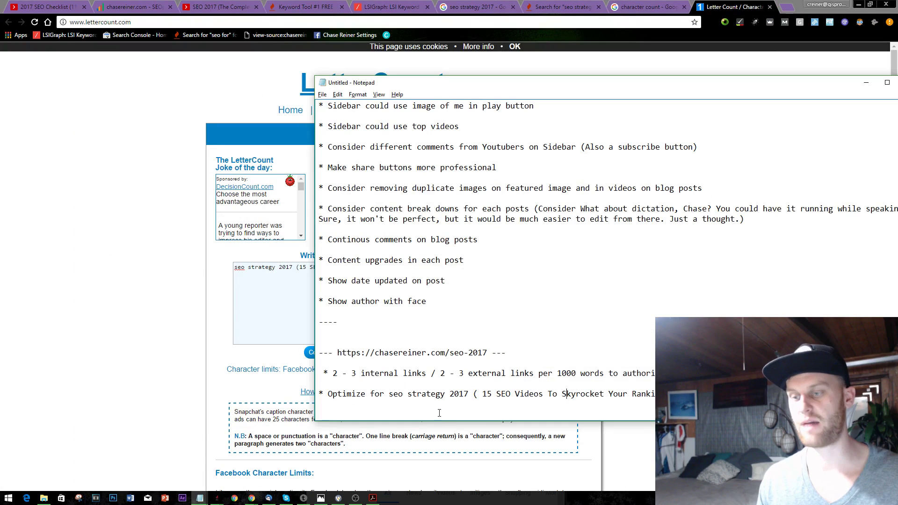
pyautogui.click(157, 234)
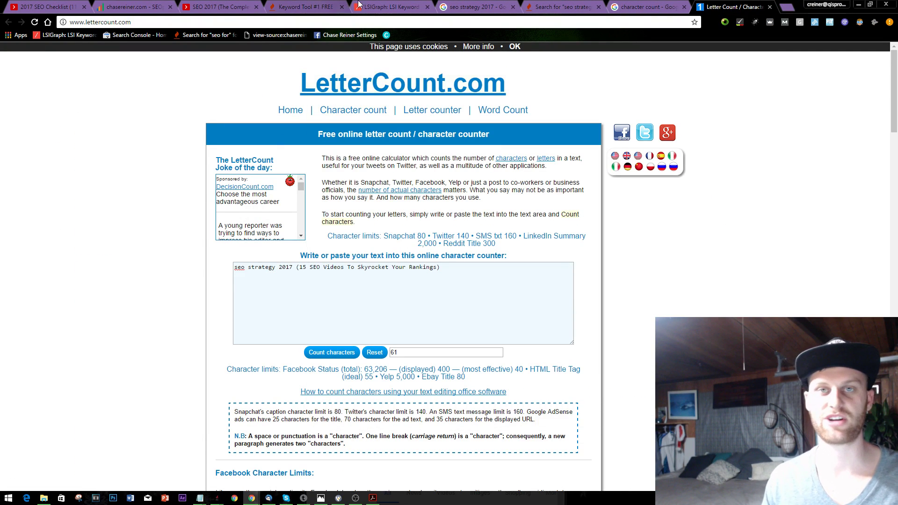
# Return to the SEO 2017 guide on chasereiner.com and review its title and opening paragraphs above the section list
pyautogui.click(384, 6)
pyautogui.click(306, 4)
pyautogui.click(220, 7)
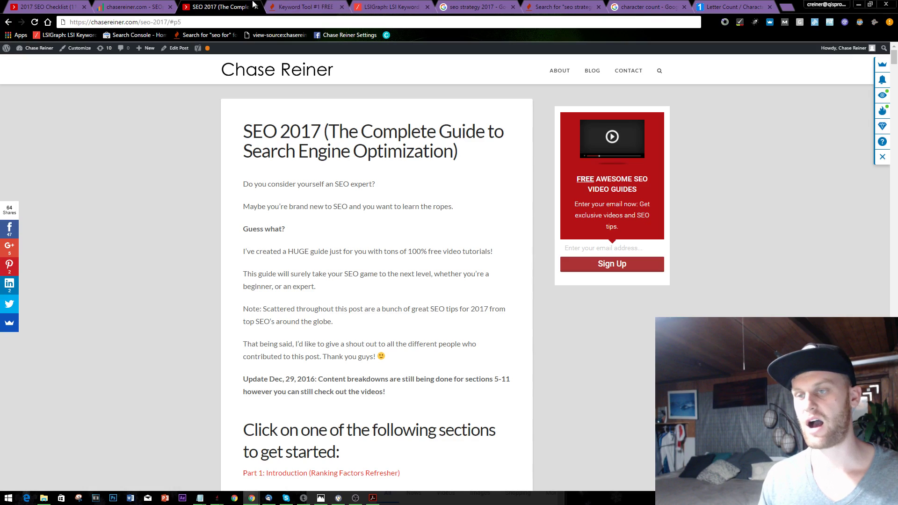
pyautogui.scroll(-2, 317, 212)
pyautogui.scroll(2, 314, 199)
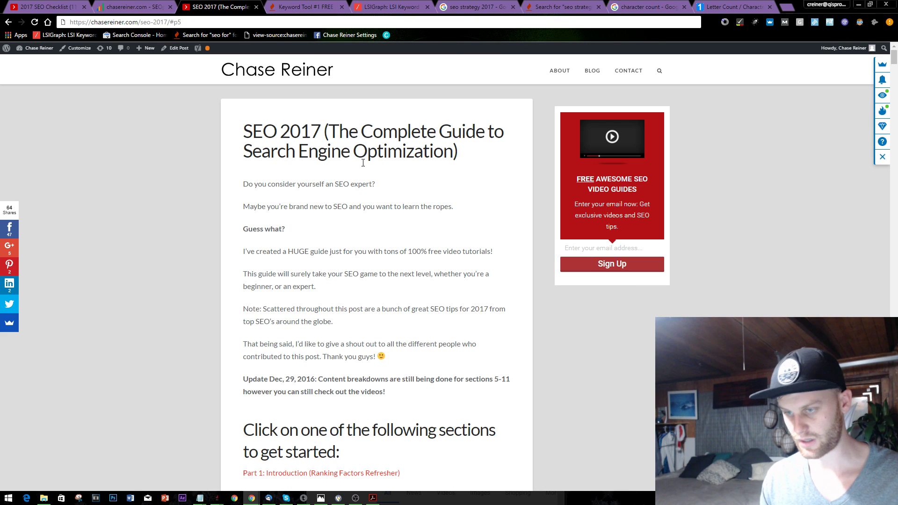
pyautogui.scroll(-5, 361, 173)
pyautogui.scroll(5, 397, 169)
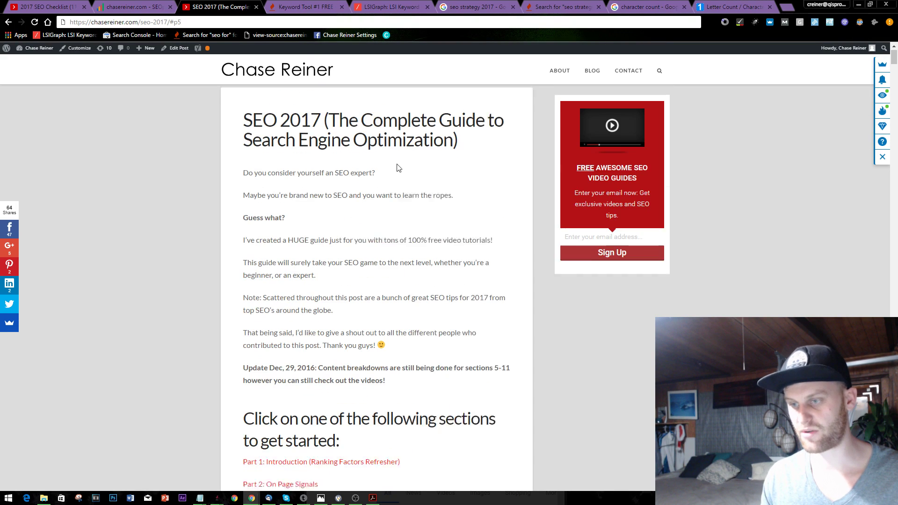
pyautogui.moveTo(229, 180); pyautogui.dragTo(436, 392)
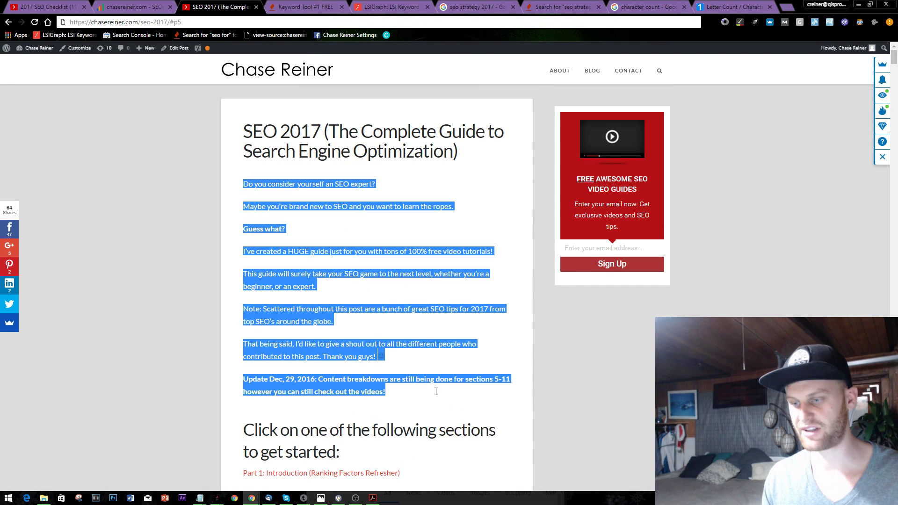
pyautogui.click(436, 397)
pyautogui.moveTo(245, 178); pyautogui.dragTo(395, 283)
pyautogui.tripleClick(380, 275)
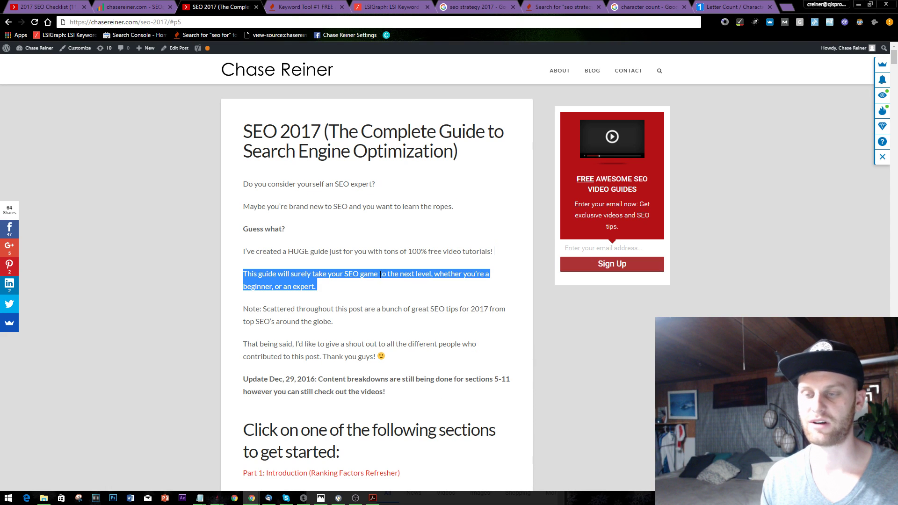
pyautogui.tripleClick(332, 229)
pyautogui.click(333, 228)
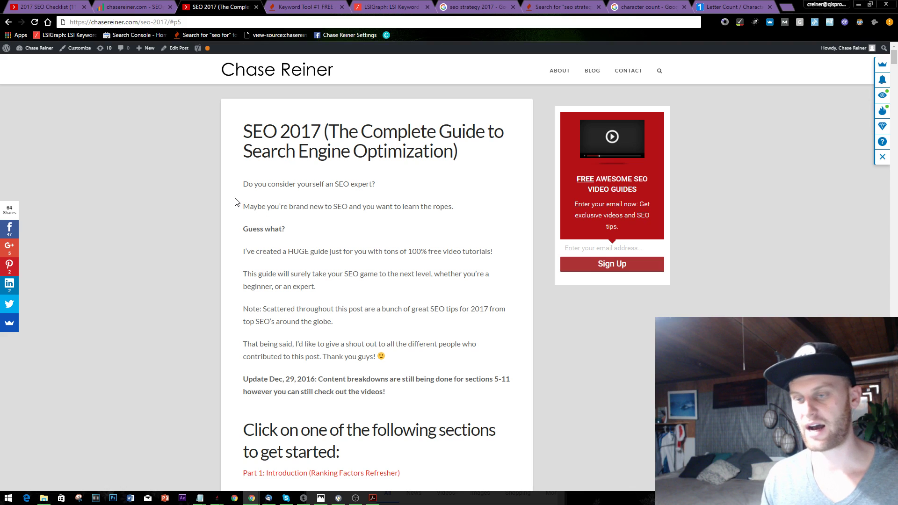
pyautogui.moveTo(235, 181); pyautogui.dragTo(395, 392)
pyautogui.hotkey('alt', 'Tab')
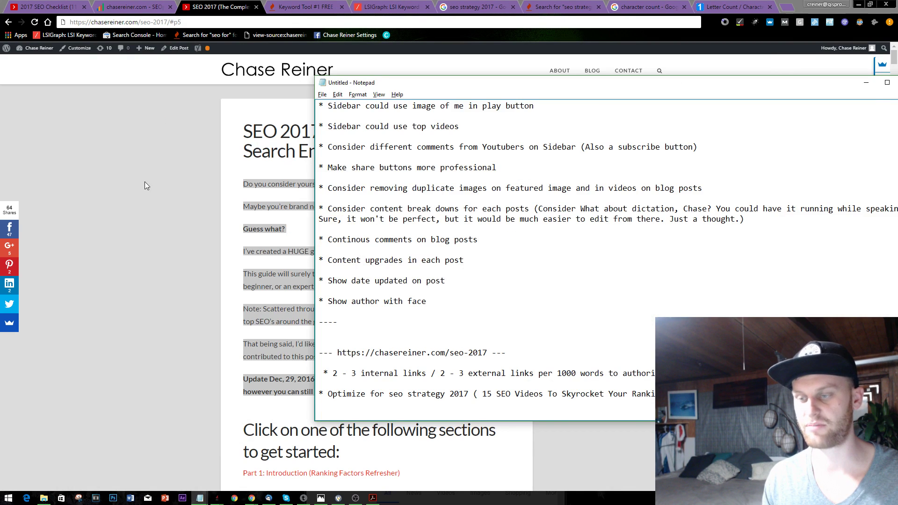
pyautogui.hotkey('alt', 'Tab')
pyautogui.click(287, 211)
pyautogui.scroll(-5, 289, 261)
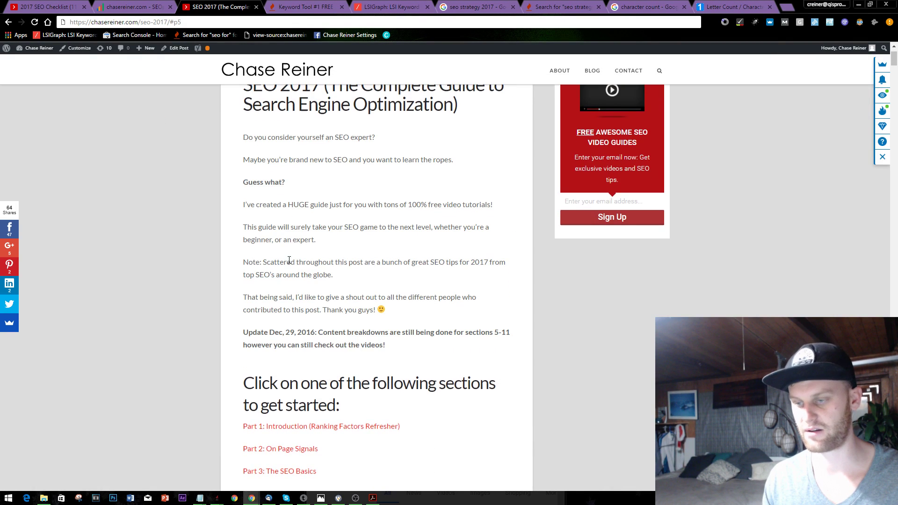
pyautogui.scroll(5, 373, 200)
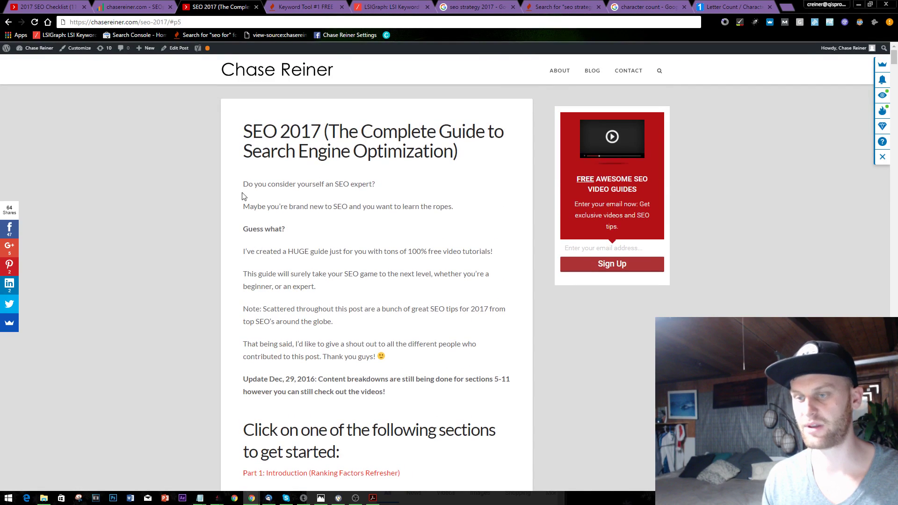
pyautogui.moveTo(243, 187); pyautogui.dragTo(310, 277)
pyautogui.click(310, 278)
pyautogui.tripleClick(357, 358)
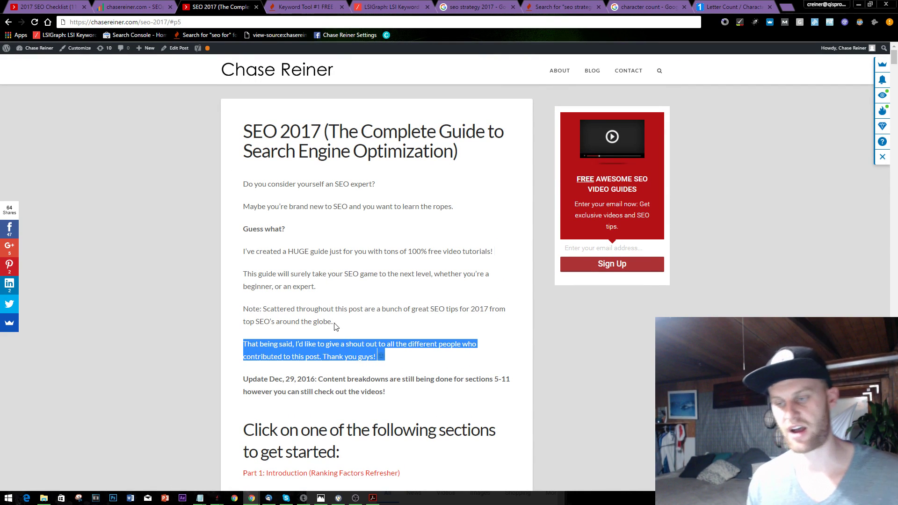
pyautogui.click(319, 293)
pyautogui.doubleClick(312, 287)
pyautogui.click(321, 286)
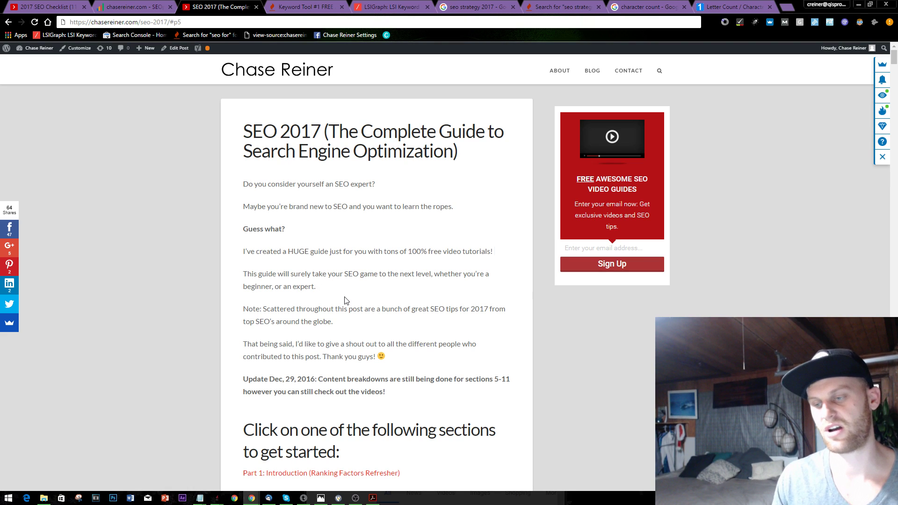
# Examine the guide's list of sections, the Part 1 introduction and the overview of what the guide covers
pyautogui.scroll(-8, 344, 299)
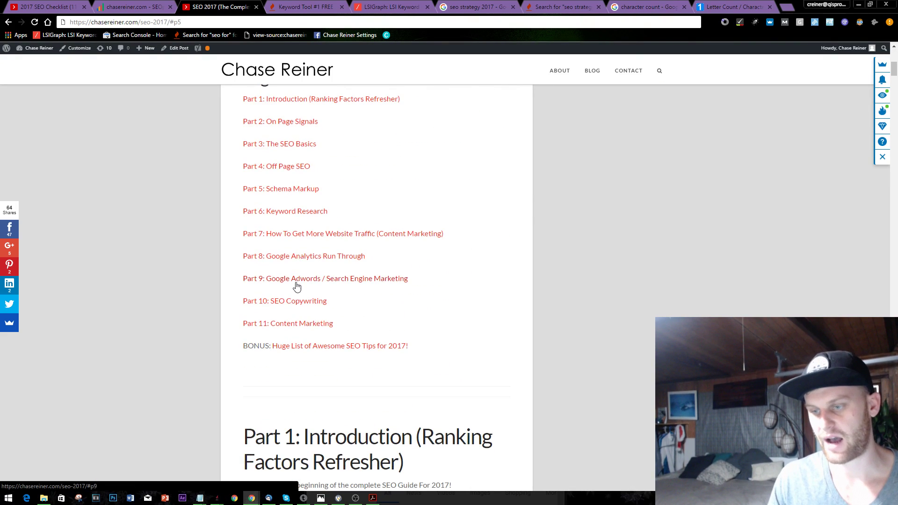
pyautogui.scroll(3, 296, 287)
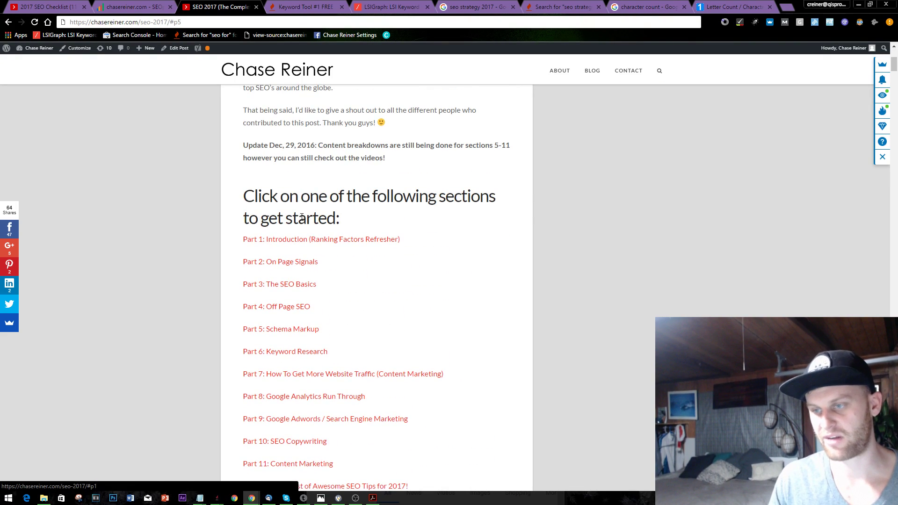
pyautogui.click(349, 242)
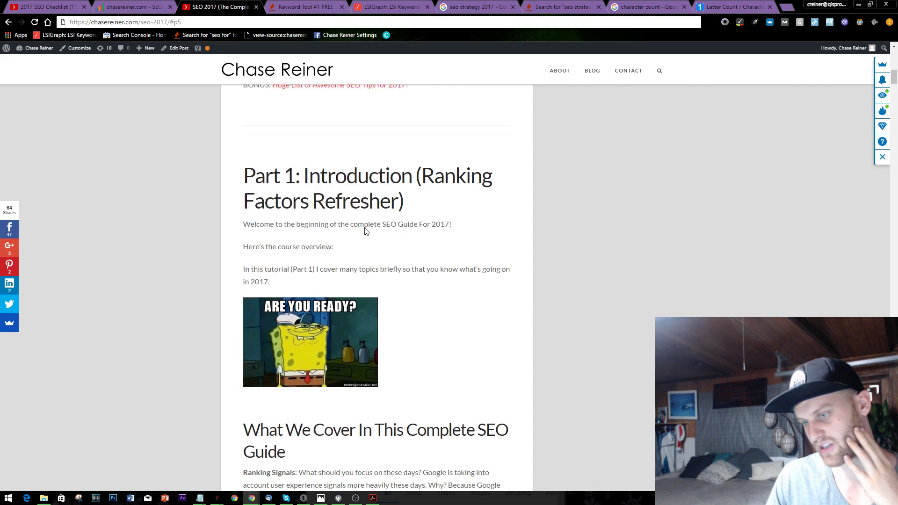
pyautogui.scroll(1, 367, 232)
pyautogui.scroll(-5, 363, 295)
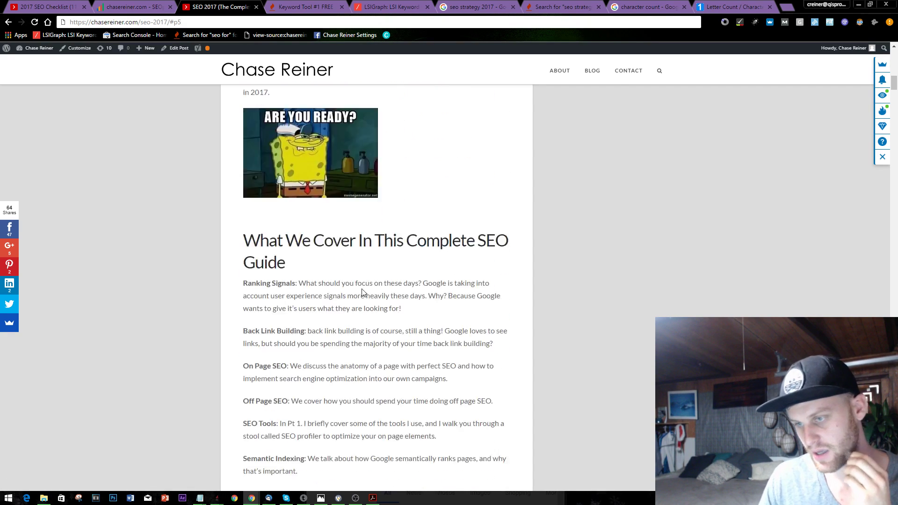
pyautogui.scroll(5, 363, 293)
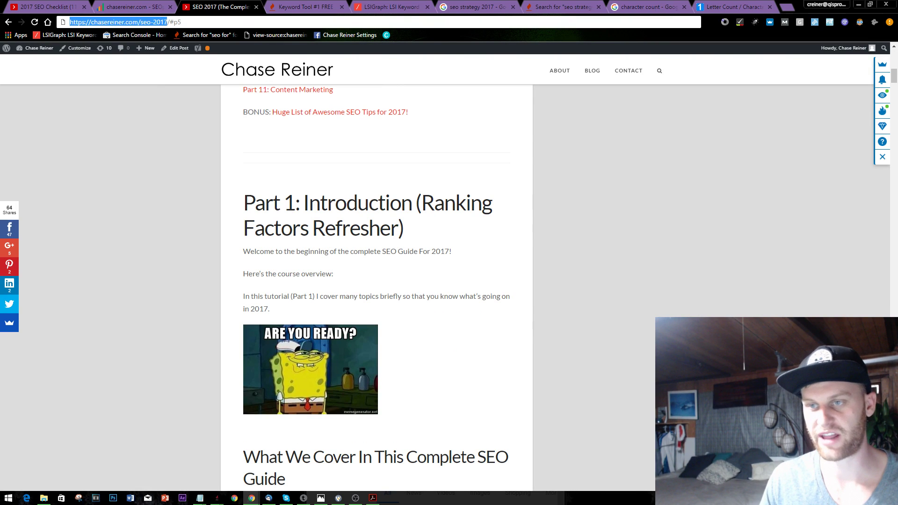
pyautogui.click(136, 6)
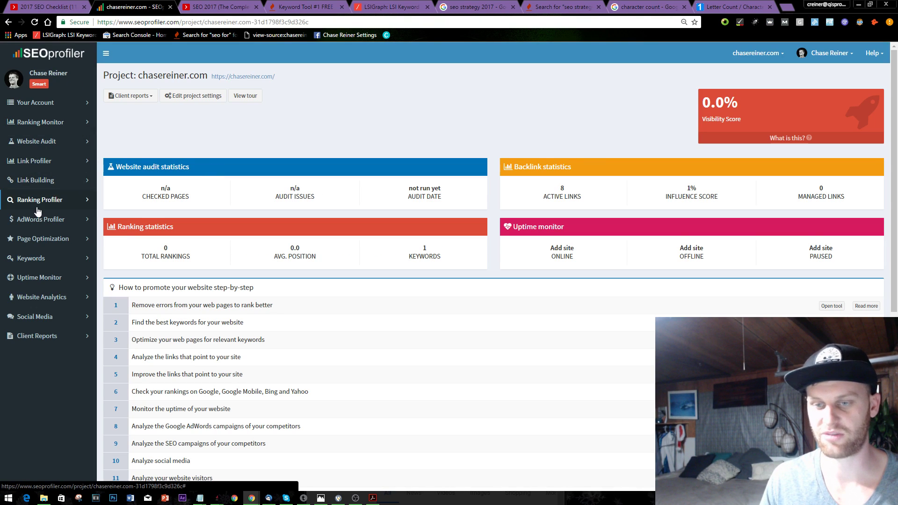
pyautogui.click(49, 238)
pyautogui.click(60, 261)
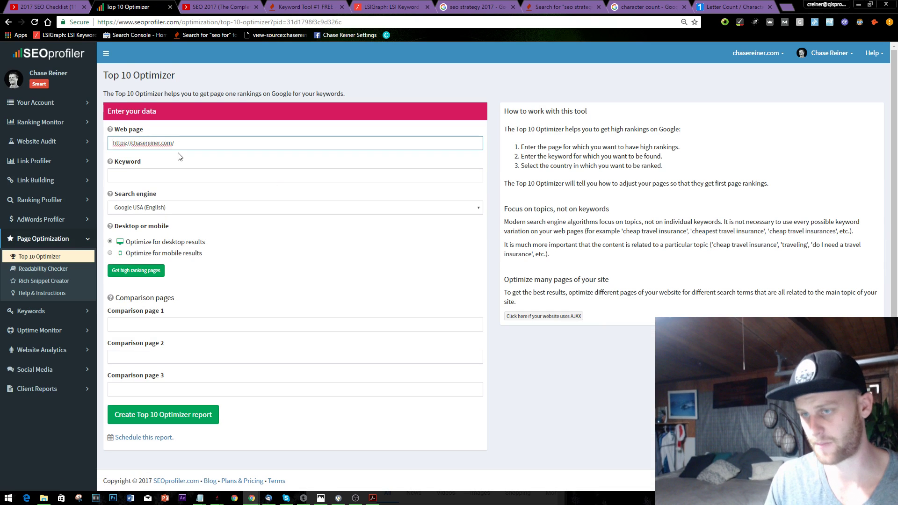
pyautogui.hotkey('ctrl', 'a')
pyautogui.write('https://chasereiner.com/seo-2017/')
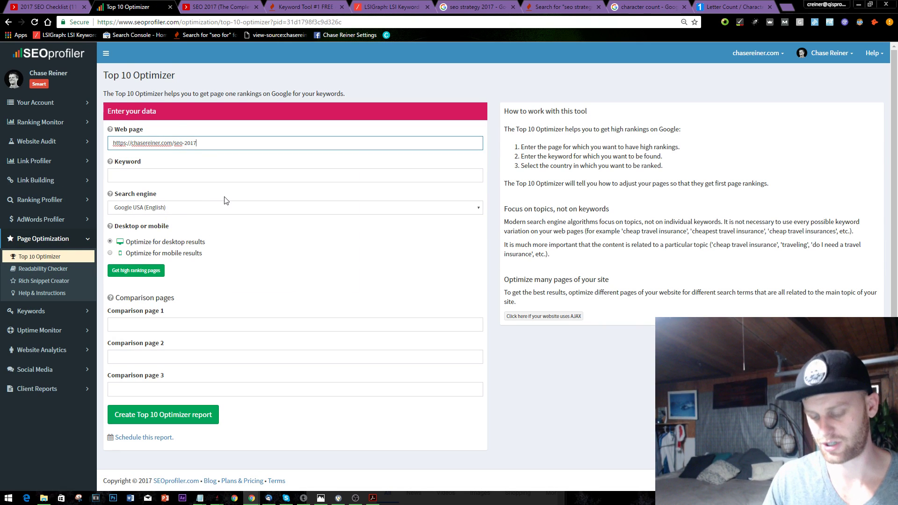
# Copy the search term from keywordtool.io into the Top 10 Optimizer's keyword field and change it to "seo strategy 2017"
pyautogui.press('Tab')
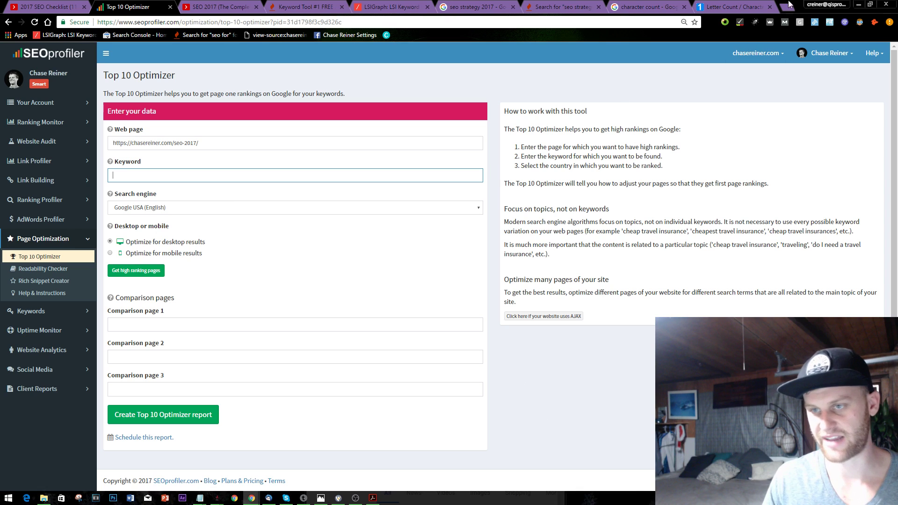
pyautogui.click(562, 7)
pyautogui.moveTo(234, 104); pyautogui.dragTo(164, 104)
pyautogui.hotkey('ctrl', 'c')
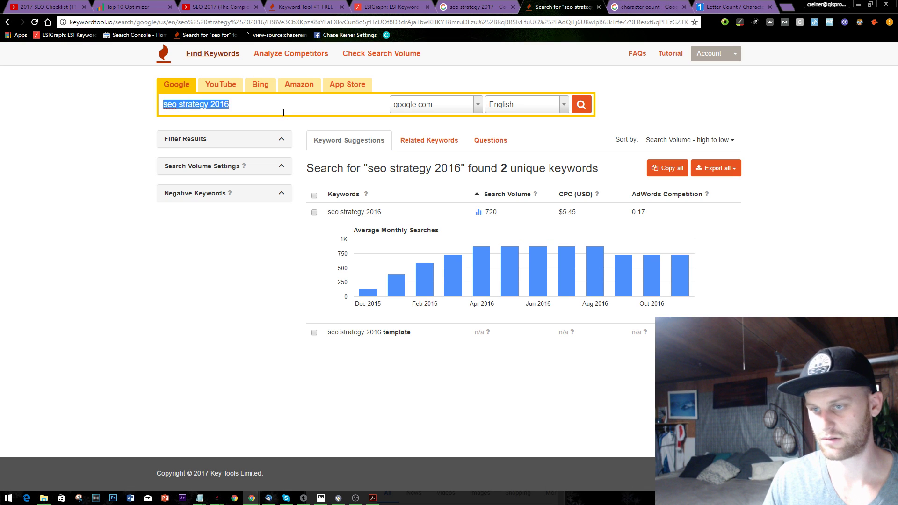
pyautogui.click(276, 6)
pyautogui.click(218, 7)
pyautogui.click(128, 7)
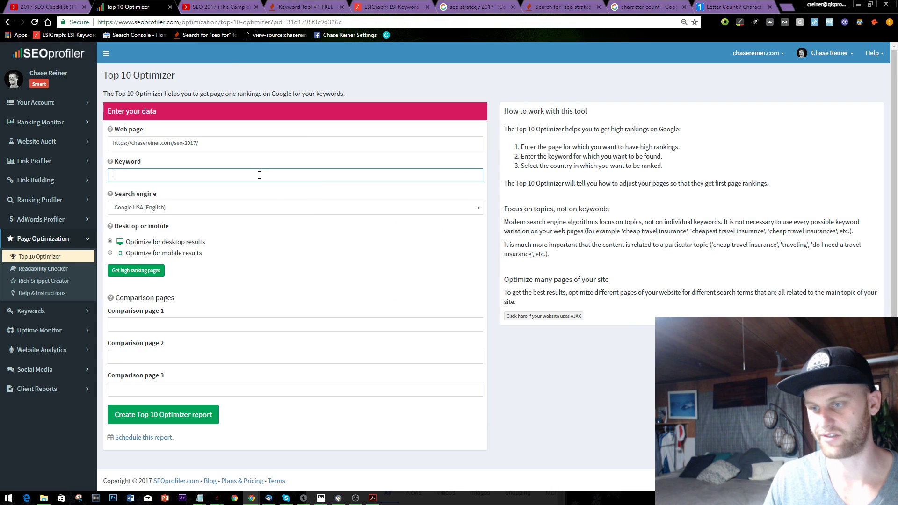
pyautogui.hotkey('ctrl', 'v')
pyautogui.press('BackSpace')
pyautogui.write('7')
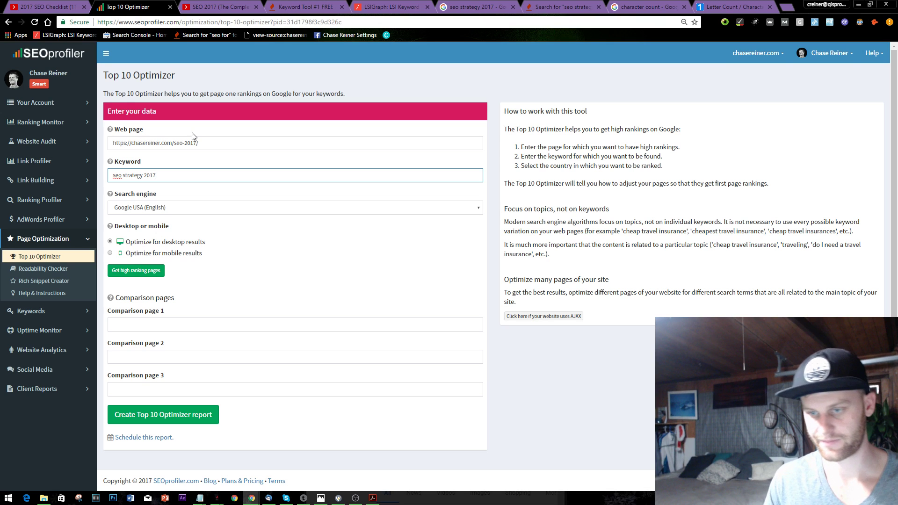
# Fetch the high-ranking comparison pages, then create the Top 10 Optimizer report and check its overall score
pyautogui.click(149, 272)
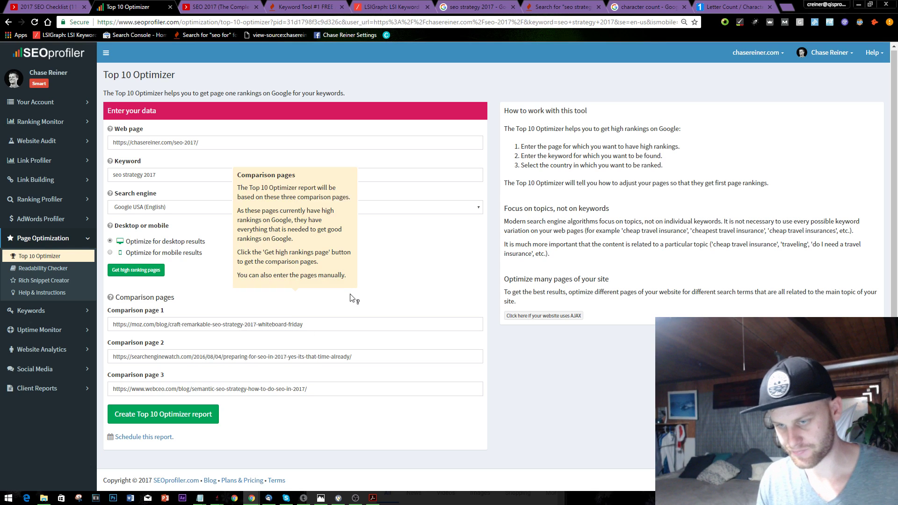
pyautogui.click(157, 414)
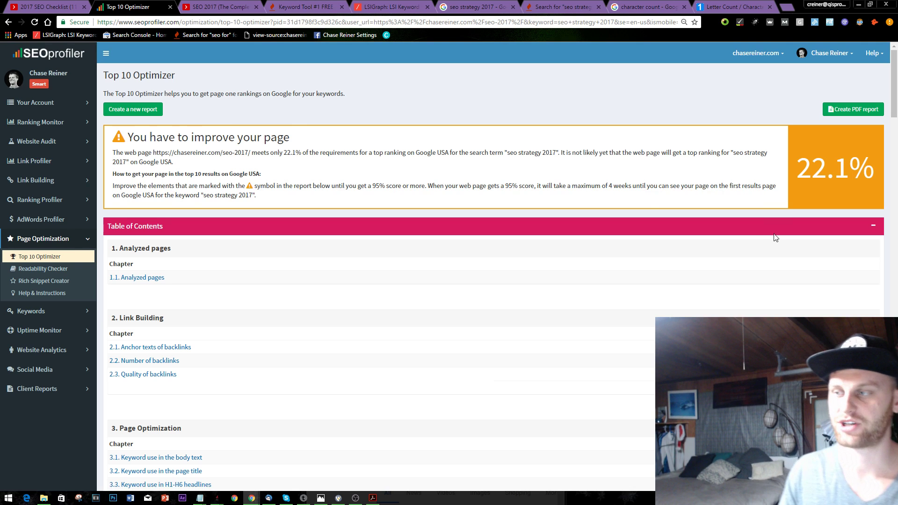
pyautogui.tripleClick(811, 171)
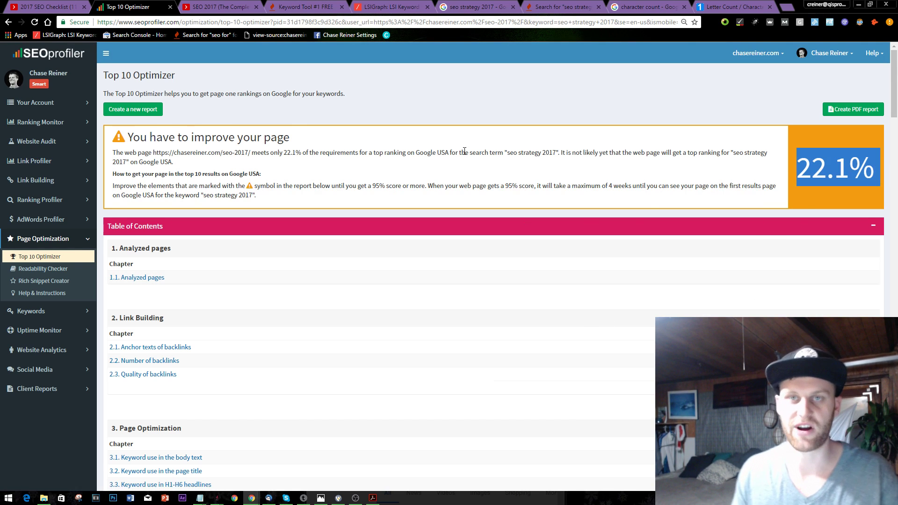
pyautogui.click(478, 102)
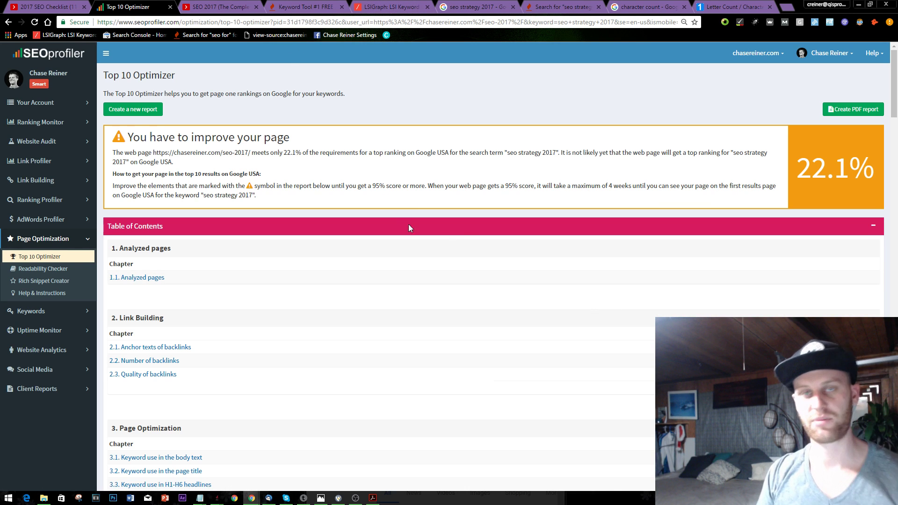
# Review the report's table of contents and open the detailed suggestions for 3.1 Keyword use in the body text
pyautogui.scroll(-3, 487, 236)
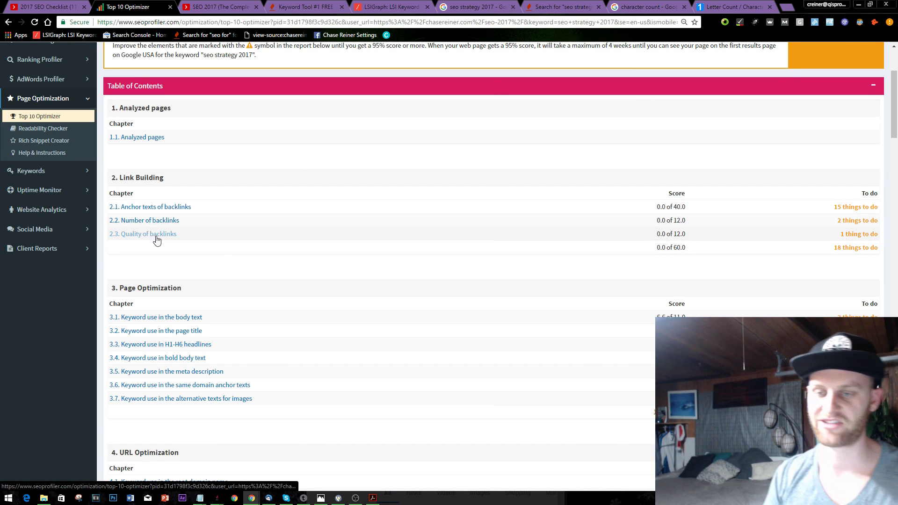
pyautogui.scroll(-2, 158, 241)
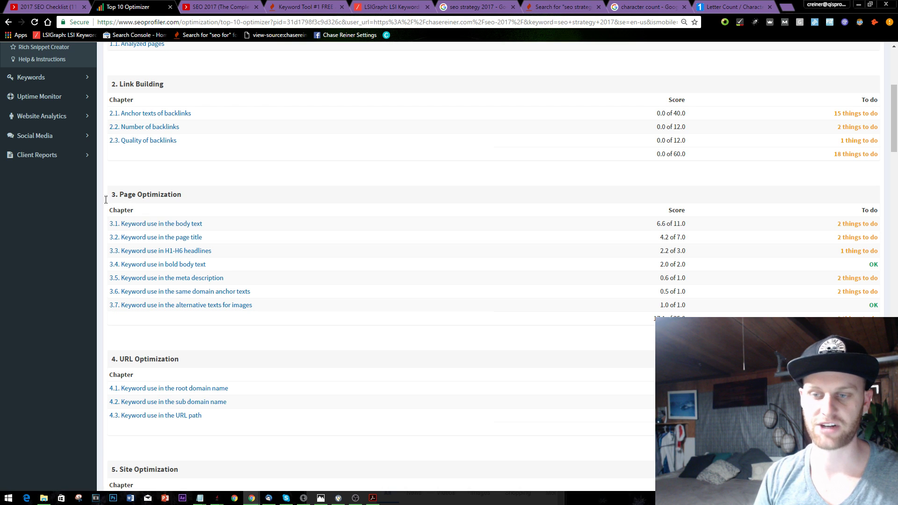
pyautogui.moveTo(106, 198); pyautogui.dragTo(214, 200)
pyautogui.click(202, 163)
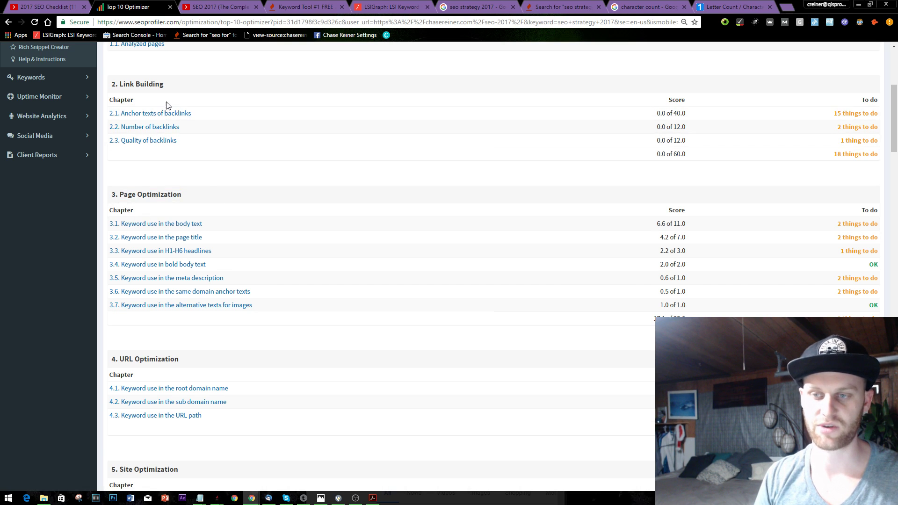
pyautogui.click(182, 228)
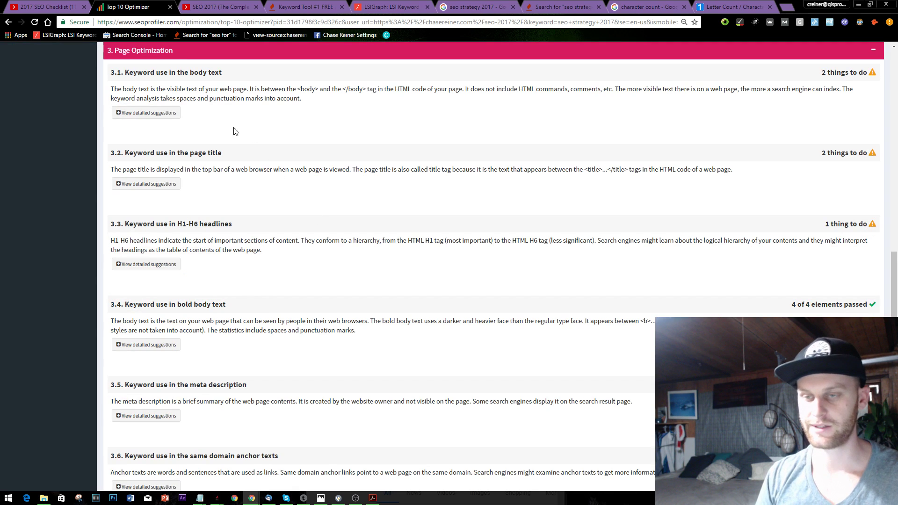
pyautogui.click(153, 116)
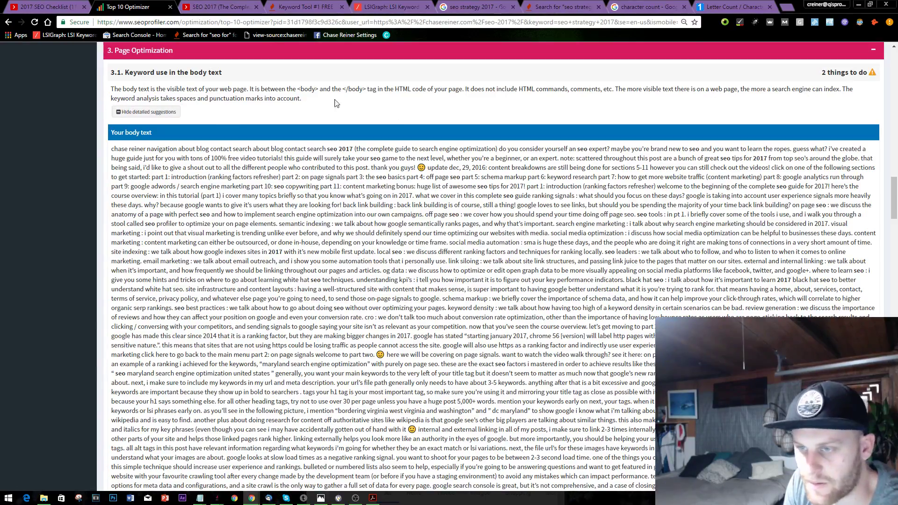
# Find the body text's keyword analysis for "seo strategy 2017" and check the complete search term's frequency on the comparison pages
pyautogui.scroll(-20, 751, 115)
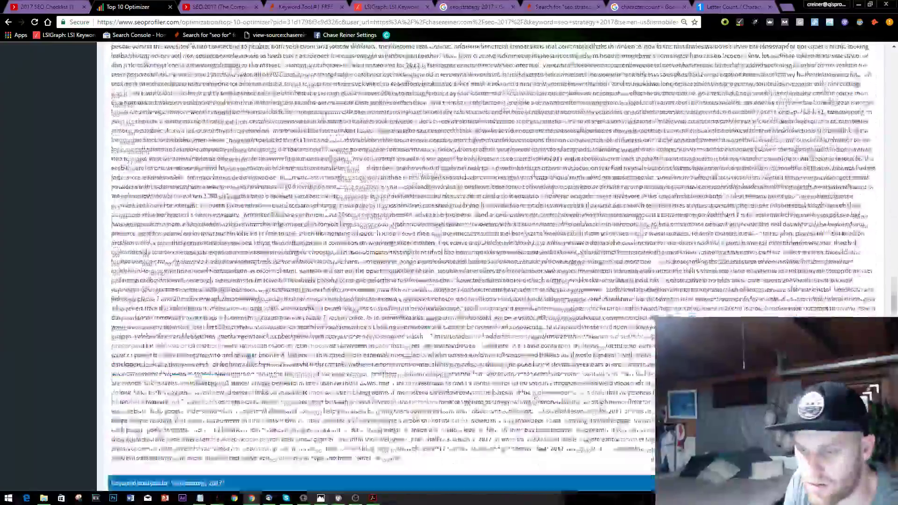
pyautogui.scroll(7, 518, 208)
pyautogui.scroll(-4, 412, 304)
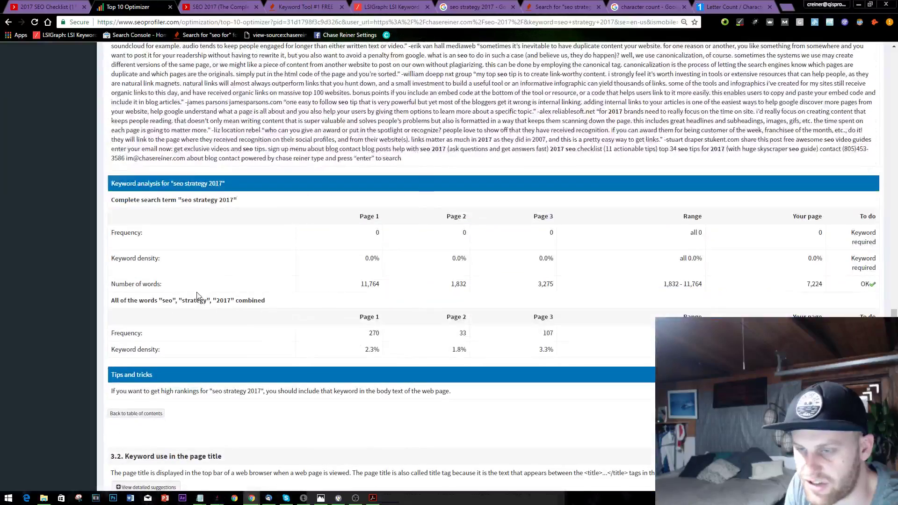
pyautogui.moveTo(177, 208); pyautogui.dragTo(239, 204)
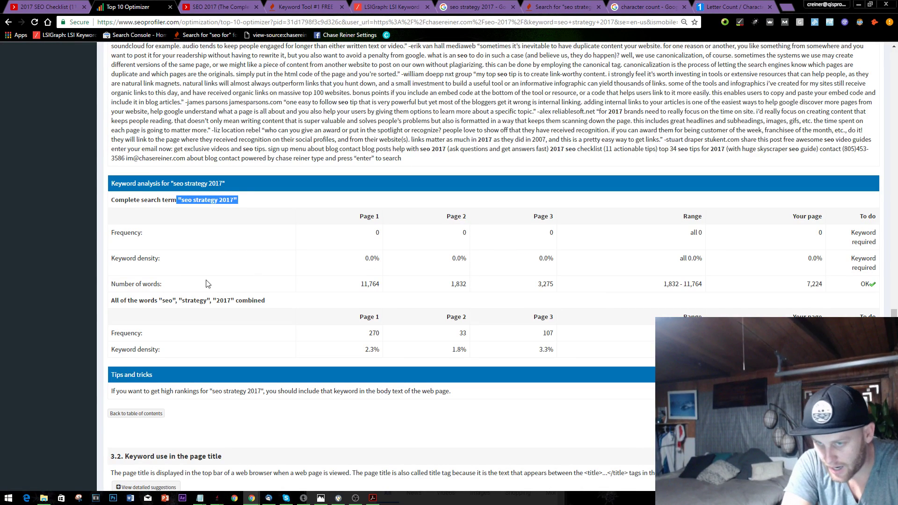
pyautogui.doubleClick(380, 238)
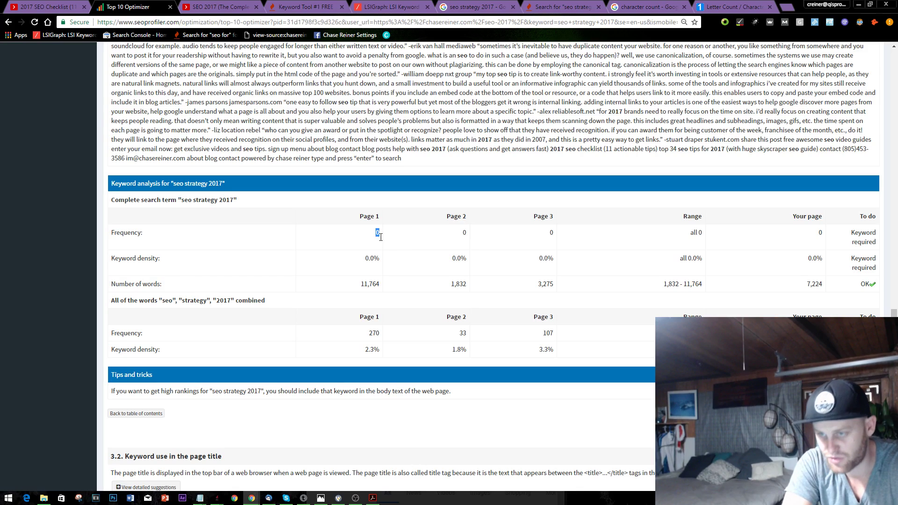
pyautogui.click(405, 238)
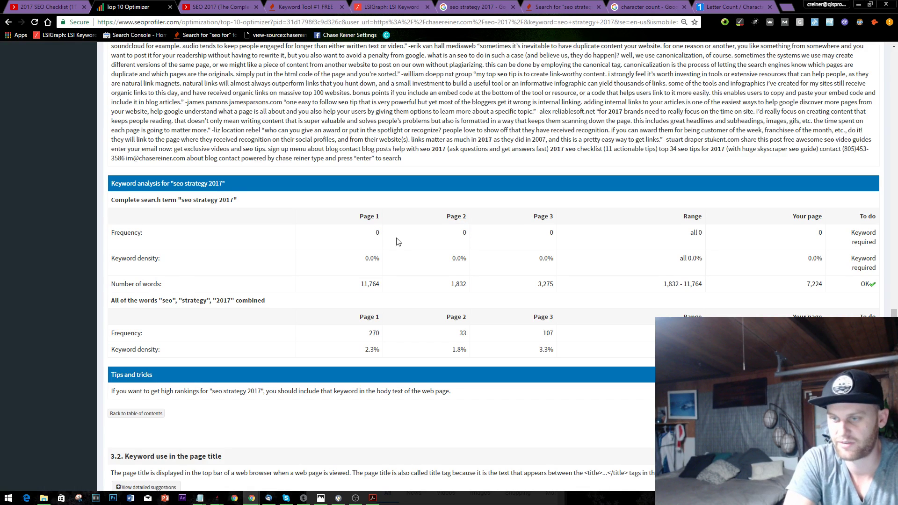
# Compare the number of words on the three comparison pages and their range with the word count of the own page
pyautogui.moveTo(349, 283)
pyautogui.mouseDown()
pyautogui.moveTo(419, 288)
pyautogui.moveTo(365, 286)
pyautogui.mouseUp()
pyautogui.click(401, 293)
pyautogui.click(361, 288)
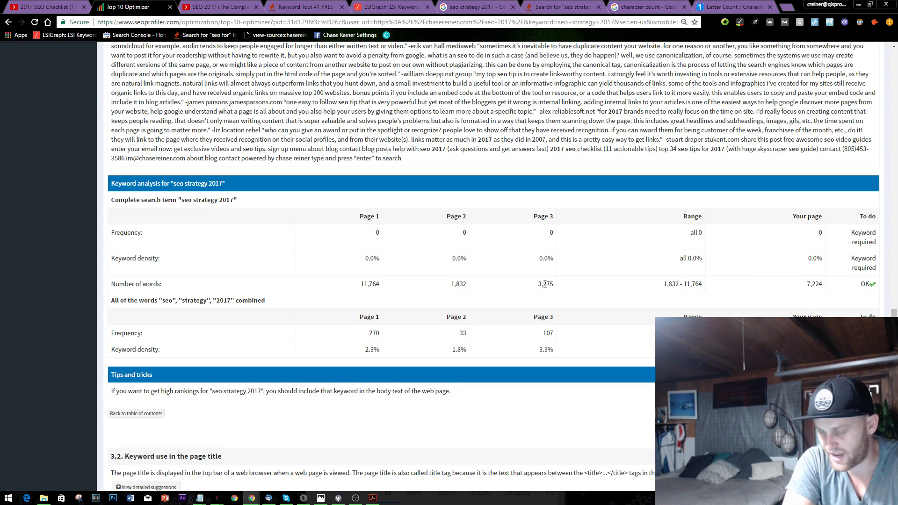
pyautogui.moveTo(648, 283); pyautogui.dragTo(706, 284)
pyautogui.click(734, 291)
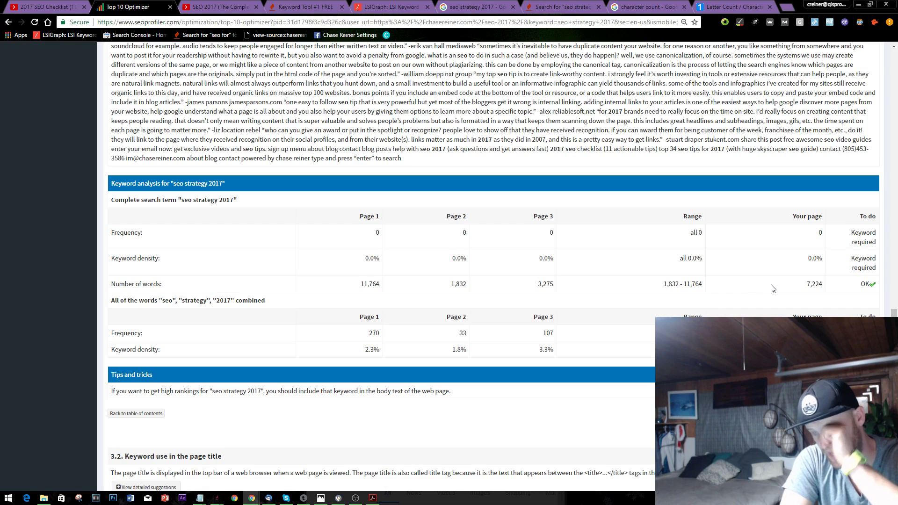
pyautogui.moveTo(774, 286); pyautogui.dragTo(837, 287)
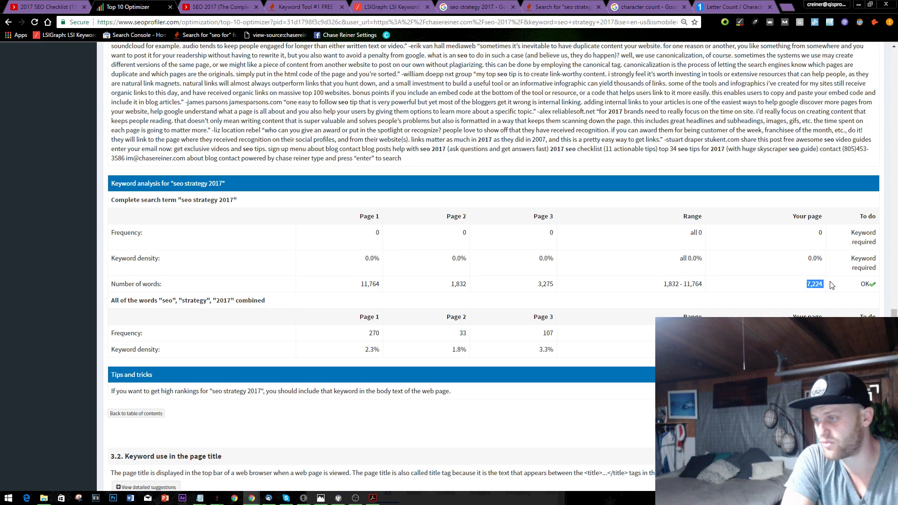
pyautogui.rightClick(742, 281)
pyautogui.click(742, 281)
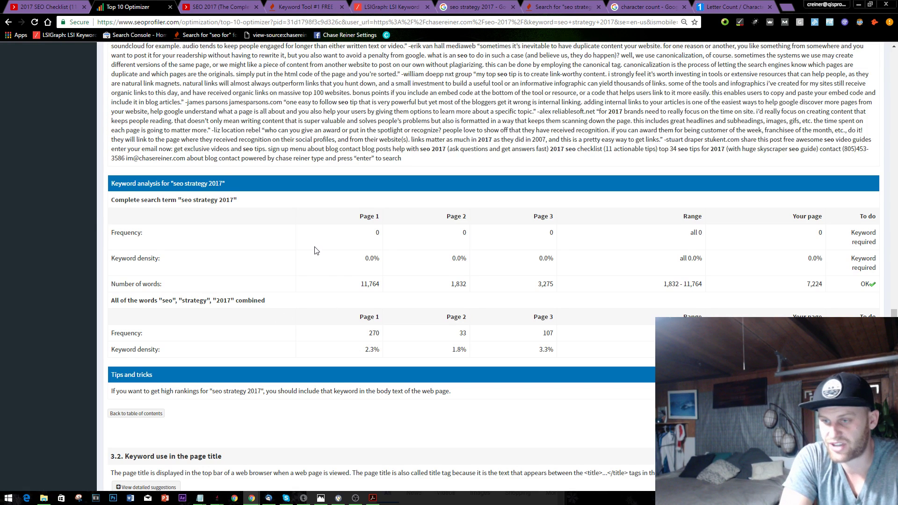
# Recheck the complete search term's frequency, then switch to Notepad and add the bullet "Include seo strategy 2017" under the chasereiner.com/seo-2017 notes
pyautogui.moveTo(443, 239); pyautogui.dragTo(564, 242)
pyautogui.click(287, 217)
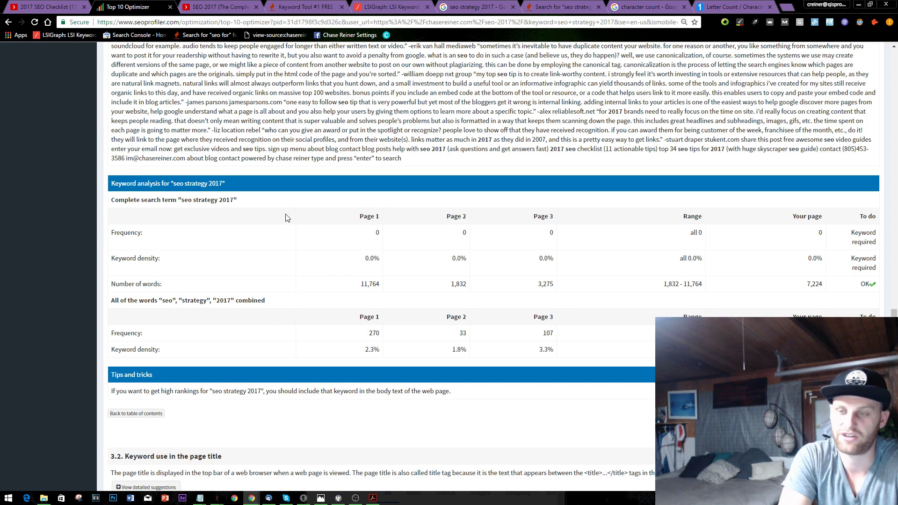
pyautogui.moveTo(580, 232); pyautogui.dragTo(181, 205)
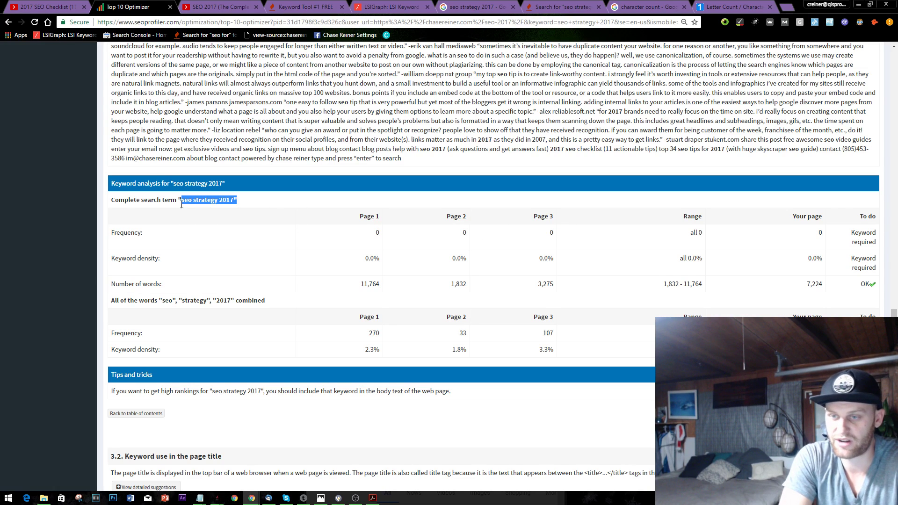
pyautogui.hotkey('alt', 'Tab')
pyautogui.hotkey('alt', 'Tab')
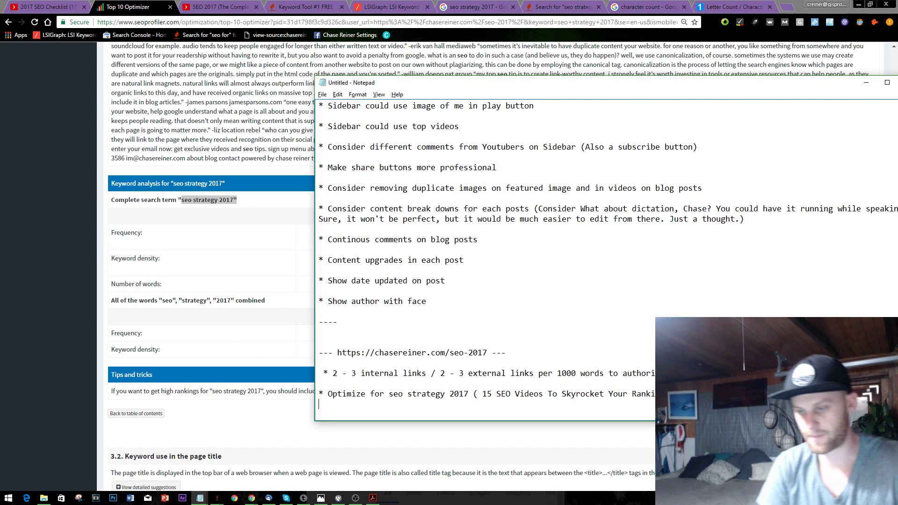
pyautogui.press('Return')
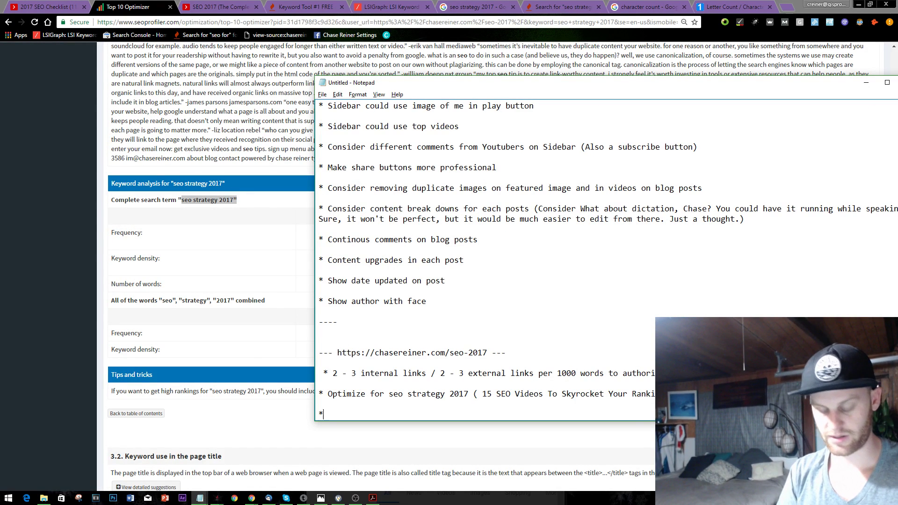
pyautogui.write('* Include seo strategy 2017"')
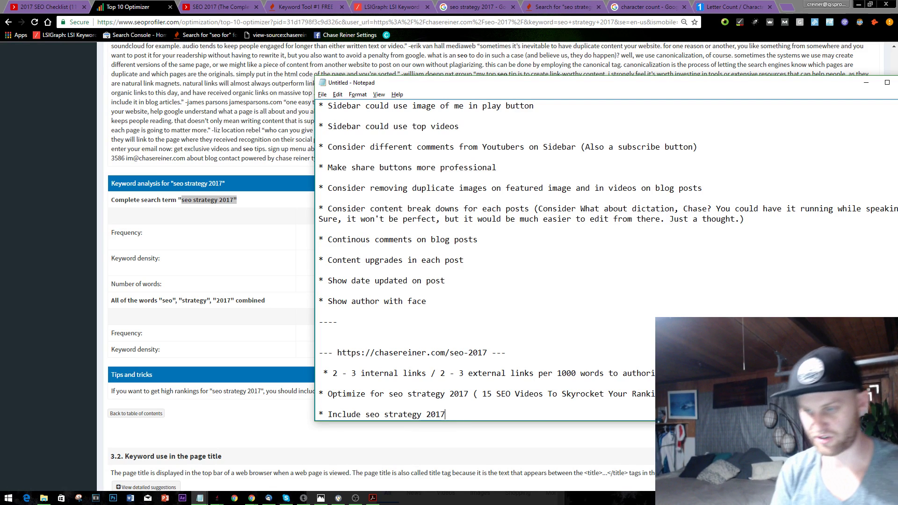
pyautogui.press('Return')
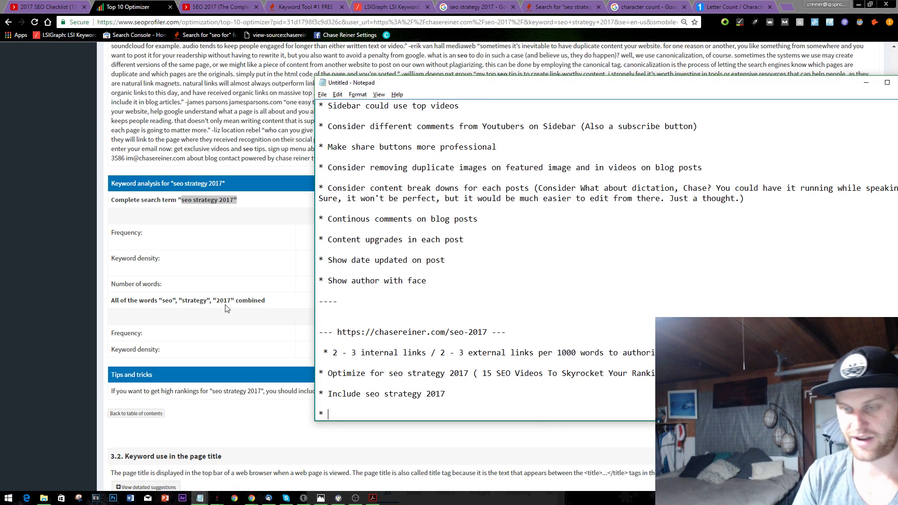
# Return to the Top 10 Optimizer report and examine the frequency and density of "seo", "strategy" and "2017" combined
pyautogui.click(72, 293)
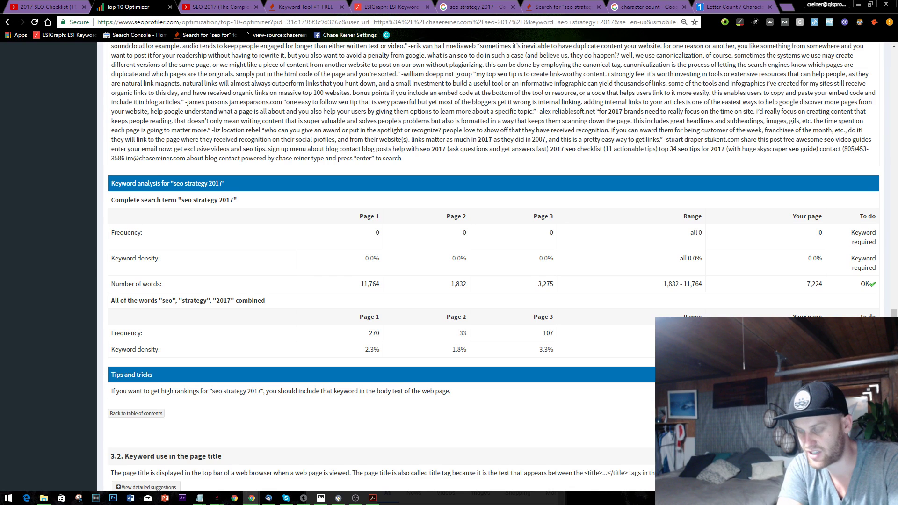
pyautogui.scroll(-1, 671, 300)
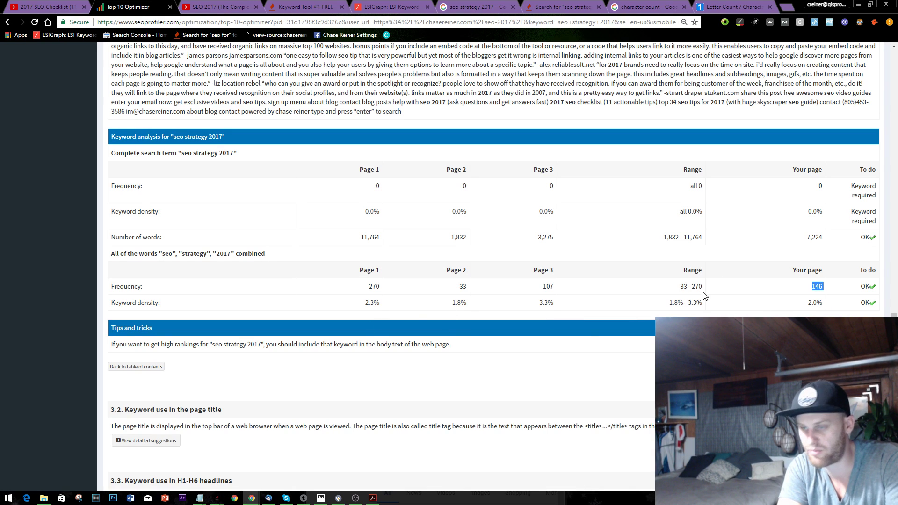
pyautogui.hotkey('alt', 'Tab')
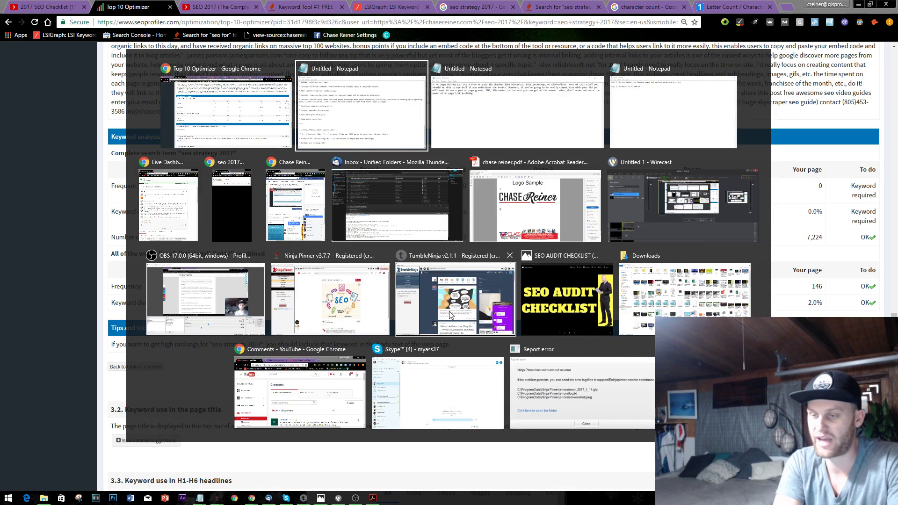
pyautogui.hotkey('alt', 'Tab')
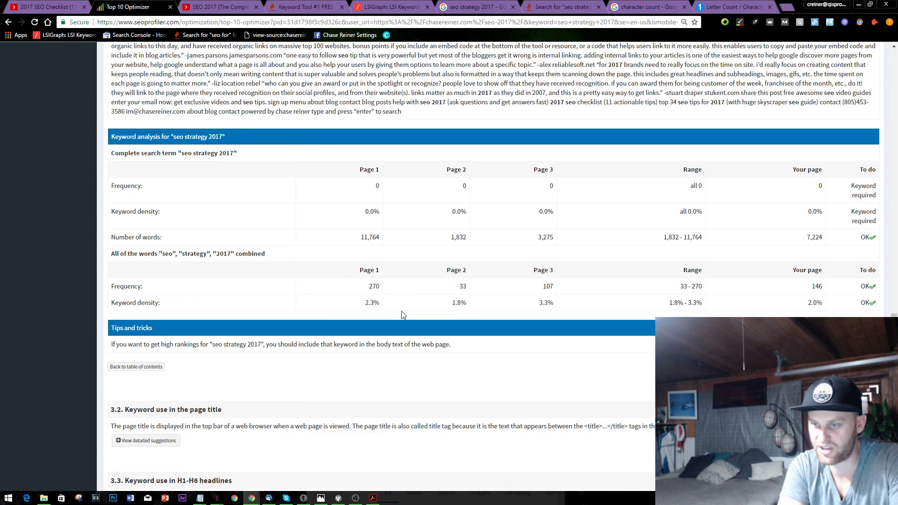
pyautogui.moveTo(391, 307); pyautogui.dragTo(367, 290)
pyautogui.doubleClick(370, 298)
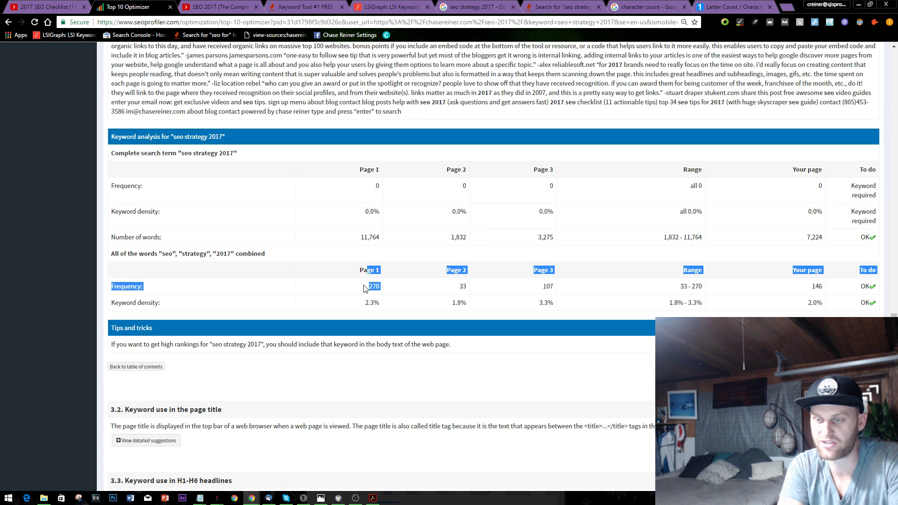
pyautogui.doubleClick(366, 290)
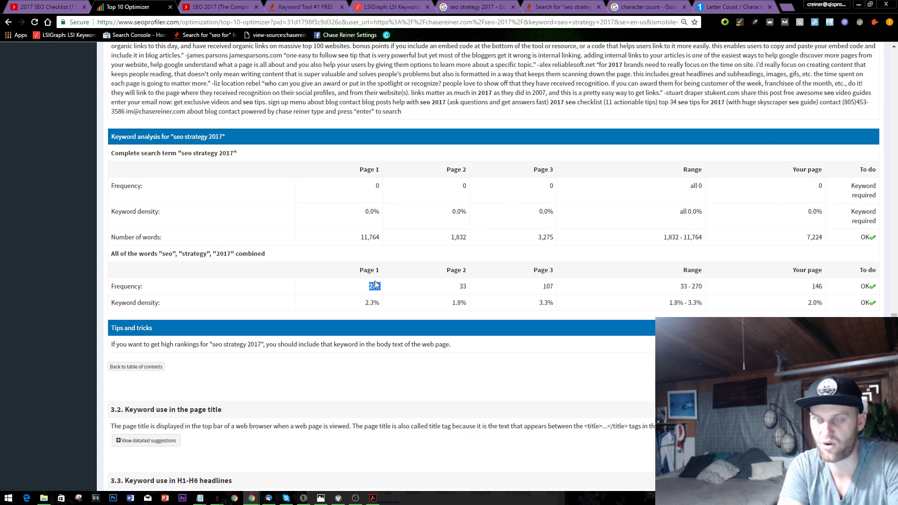
pyautogui.hotkey('alt', 'Tab')
pyautogui.hotkey('ctrl', 'z')
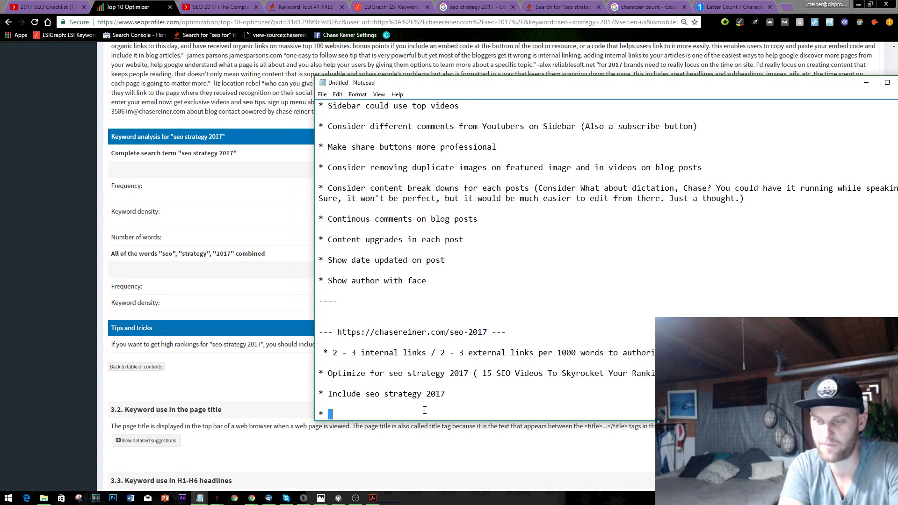
pyautogui.click(241, 252)
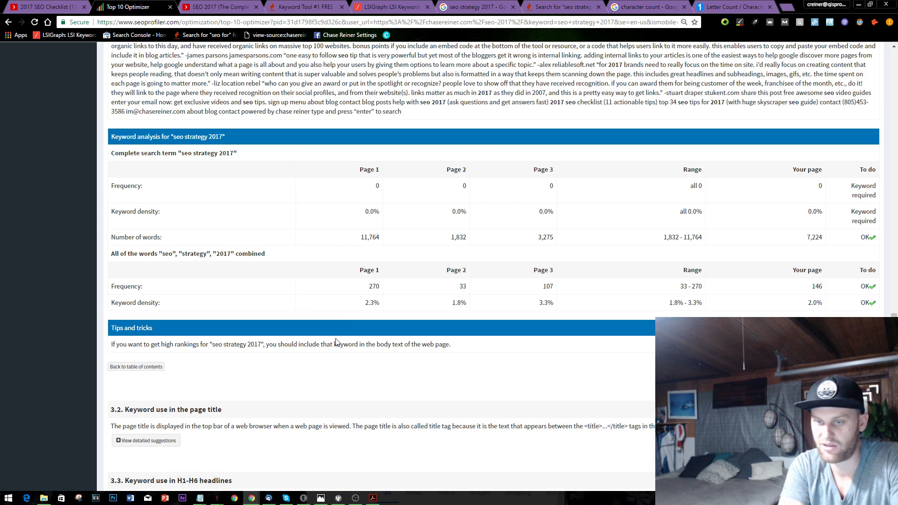
# Expand the detailed suggestions for keyword use in the page title and compare the competitors' titles with the own page title
pyautogui.scroll(-2, 569, 264)
pyautogui.scroll(-3, 568, 262)
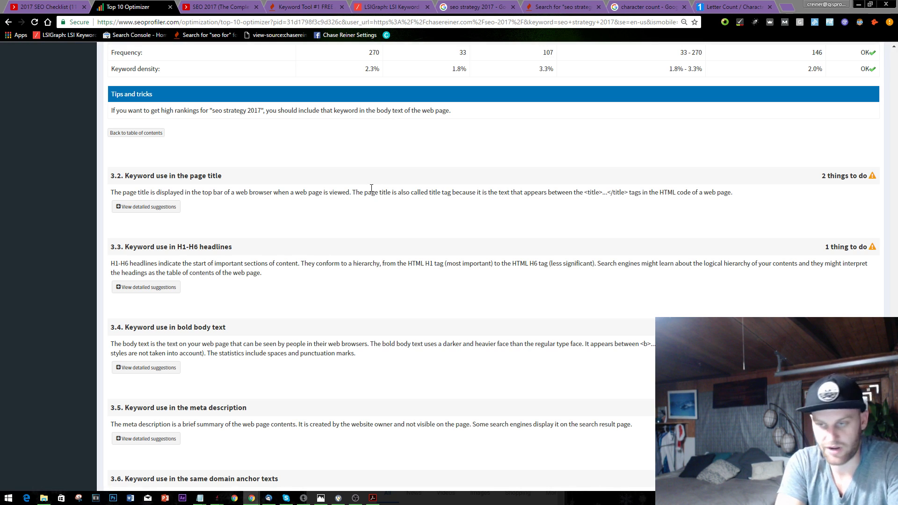
pyautogui.click(131, 210)
pyautogui.scroll(-2, 265, 237)
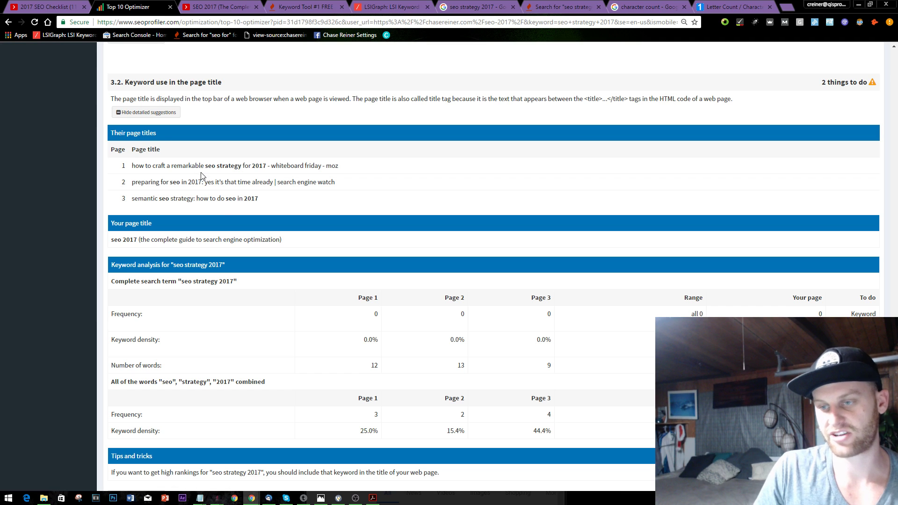
pyautogui.scroll(-1, 226, 178)
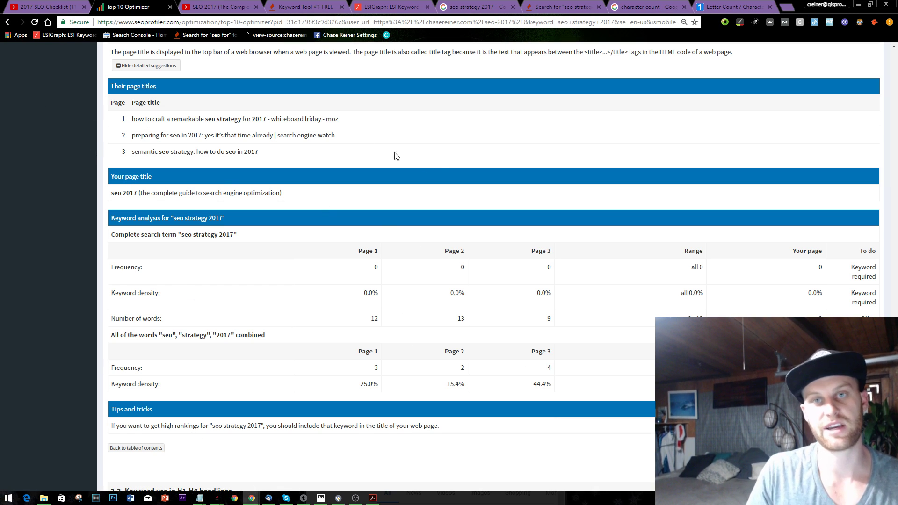
pyautogui.scroll(-1, 451, 308)
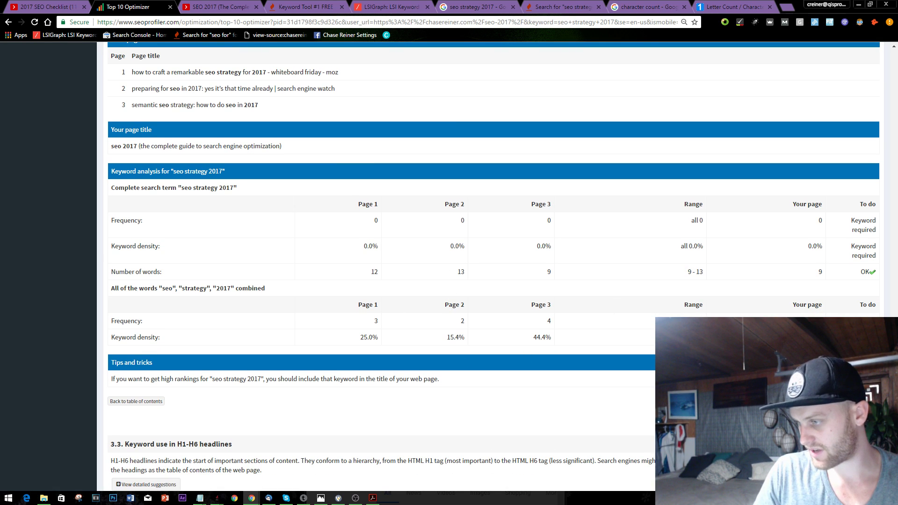
# Check the page title analysis for number of words and the frequency of "seo", "strategy" and "2017" combined across the three comparison pages
pyautogui.click(341, 233)
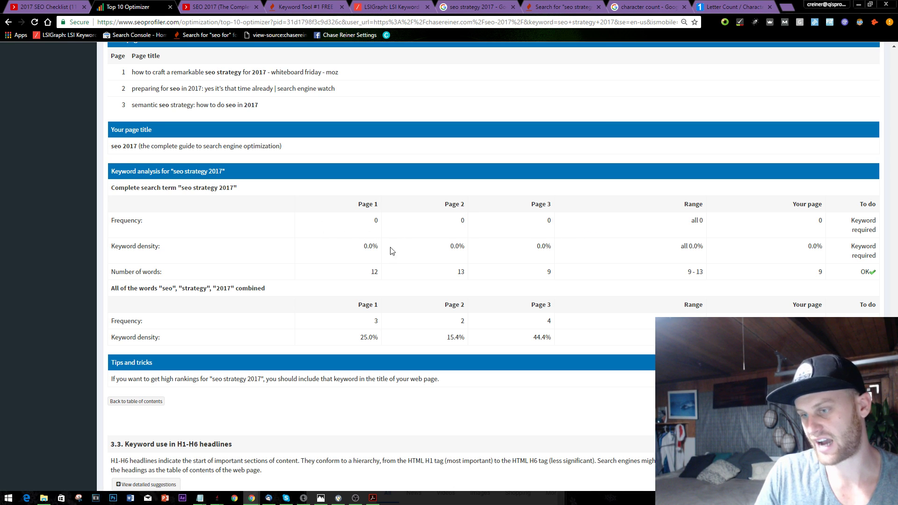
pyautogui.moveTo(355, 275); pyautogui.dragTo(582, 274)
pyautogui.click(408, 323)
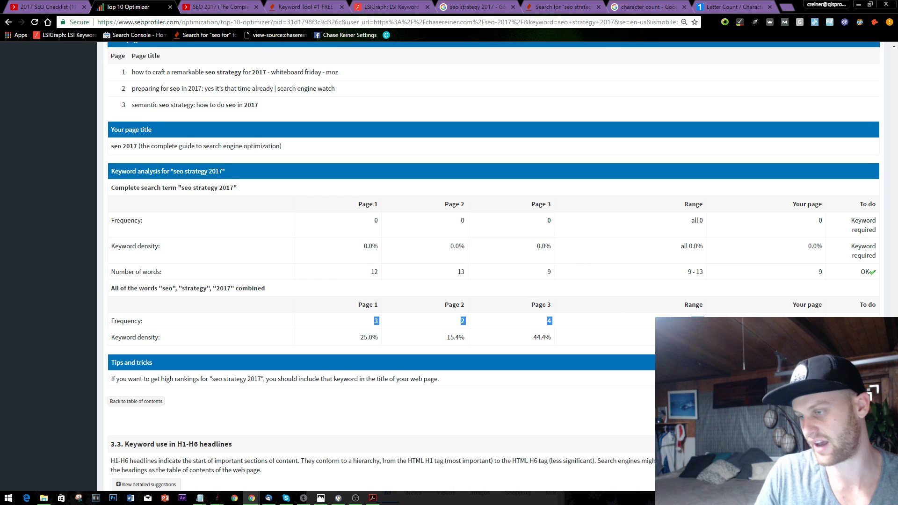
pyautogui.scroll(-1, 251, 293)
pyautogui.hotkey('alt', 'Tab')
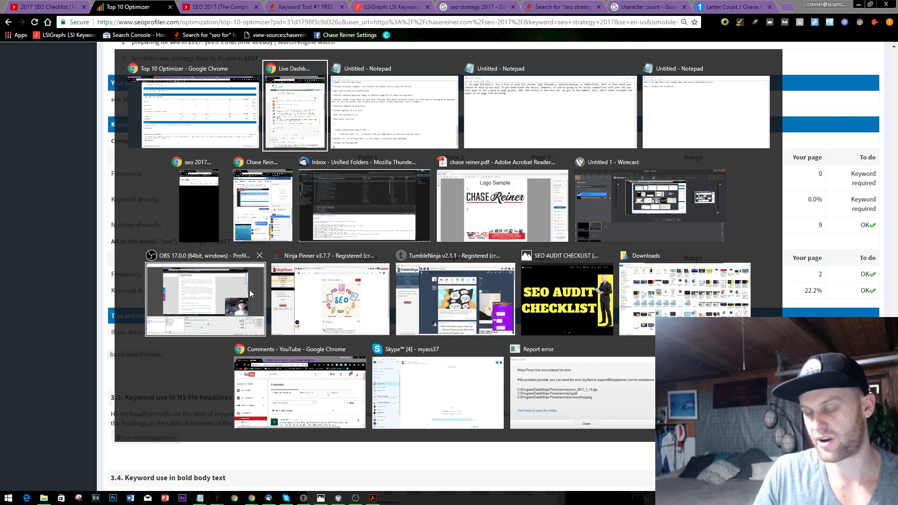
pyautogui.press('Escape')
# Expand the detailed suggestions for keyword use in H1-H6 headlines and review the own headlines down to their keyword analysis
pyautogui.scroll(-4, 244, 279)
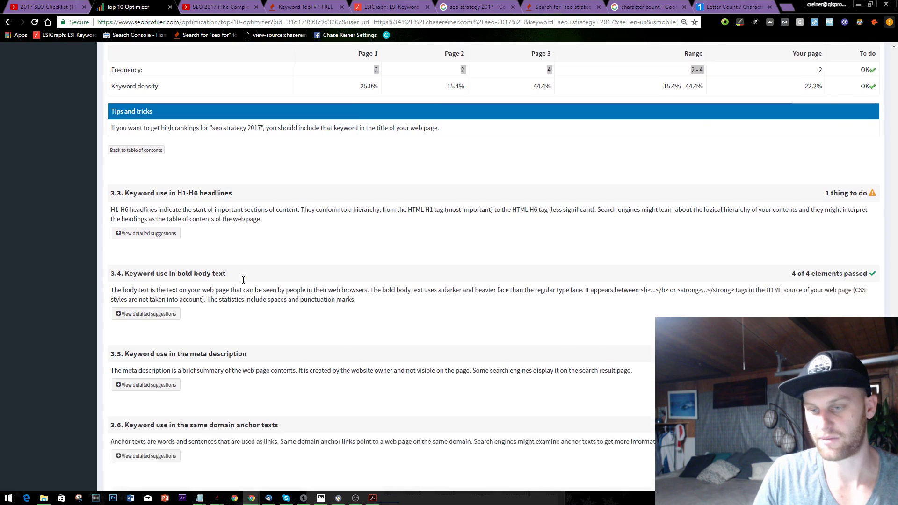
pyautogui.scroll(-1, 244, 279)
pyautogui.click(165, 204)
pyautogui.scroll(-1, 416, 204)
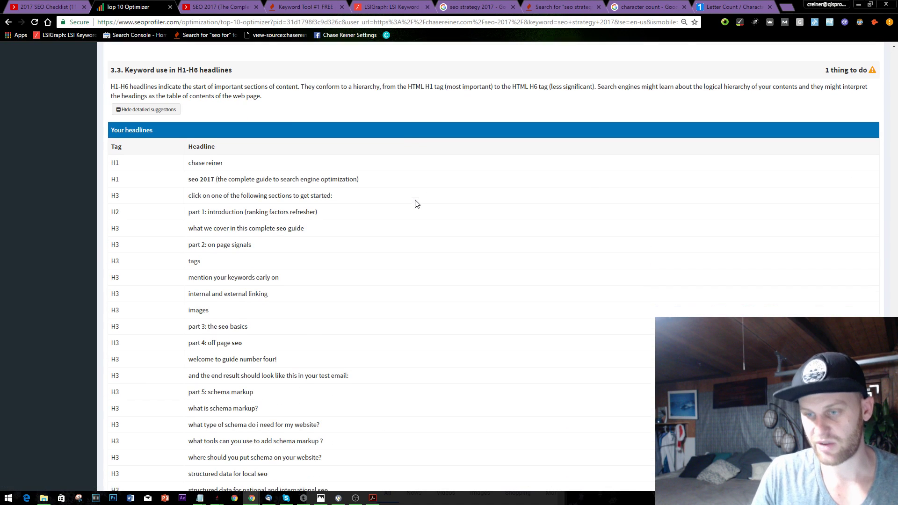
pyautogui.scroll(-10, 387, 214)
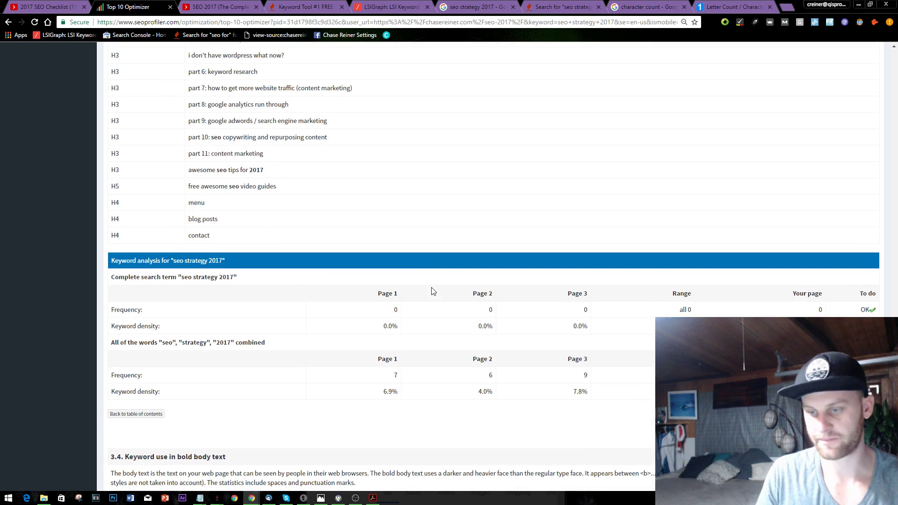
pyautogui.scroll(-2, 431, 290)
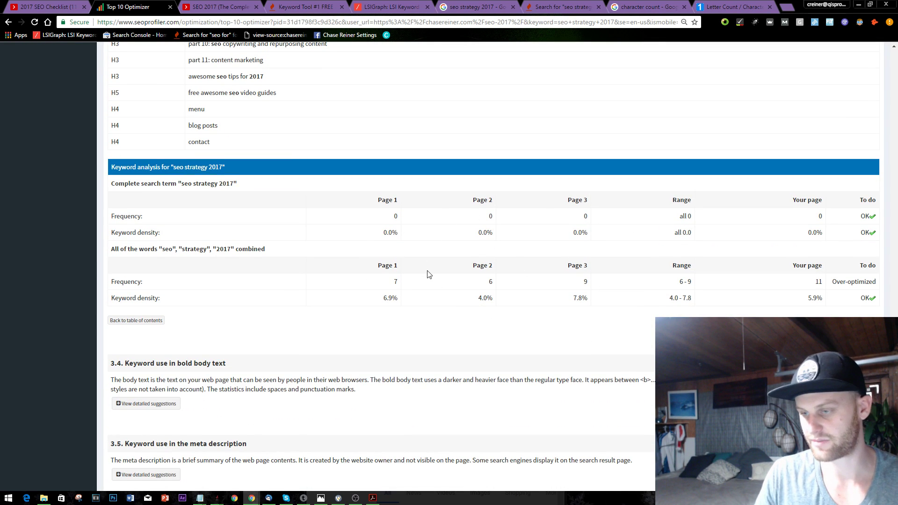
# Examine the headlines' combined-word frequency and keyword density for the own page, including the to-do ratings
pyautogui.doubleClick(227, 255)
pyautogui.click(257, 341)
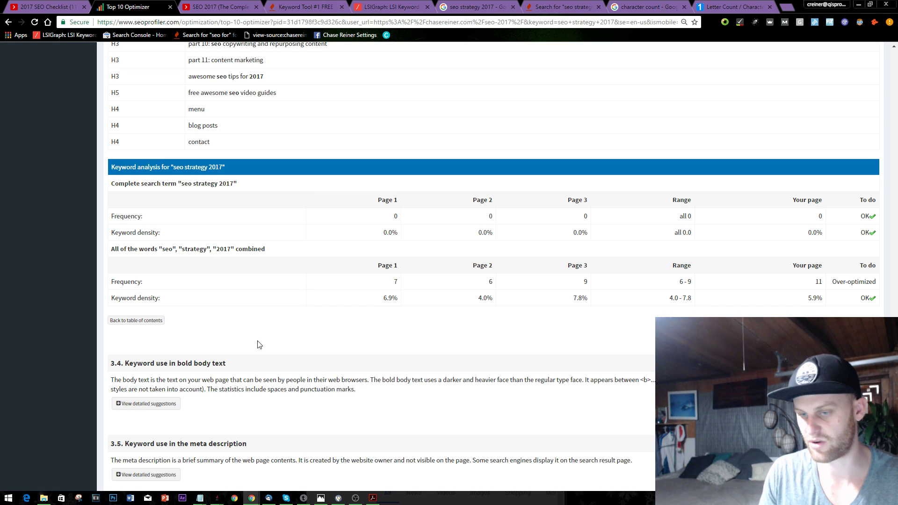
pyautogui.moveTo(801, 299); pyautogui.dragTo(862, 301)
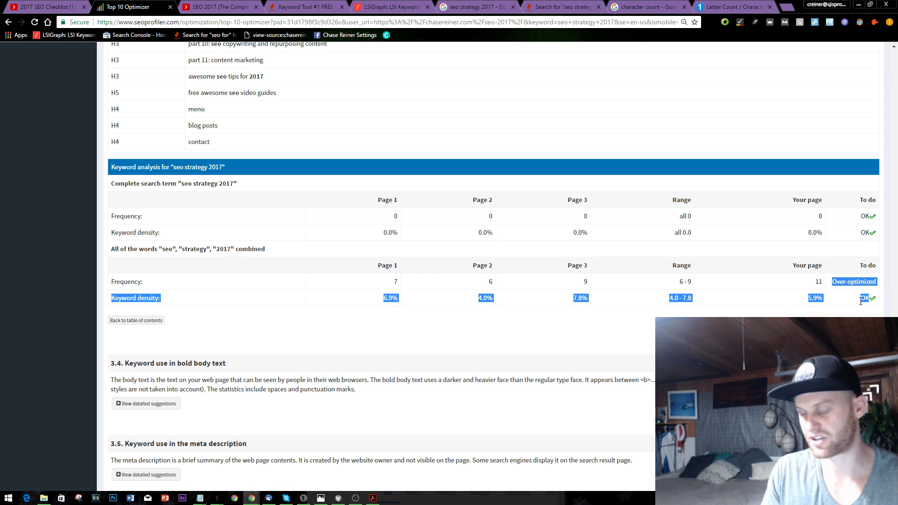
pyautogui.click(714, 292)
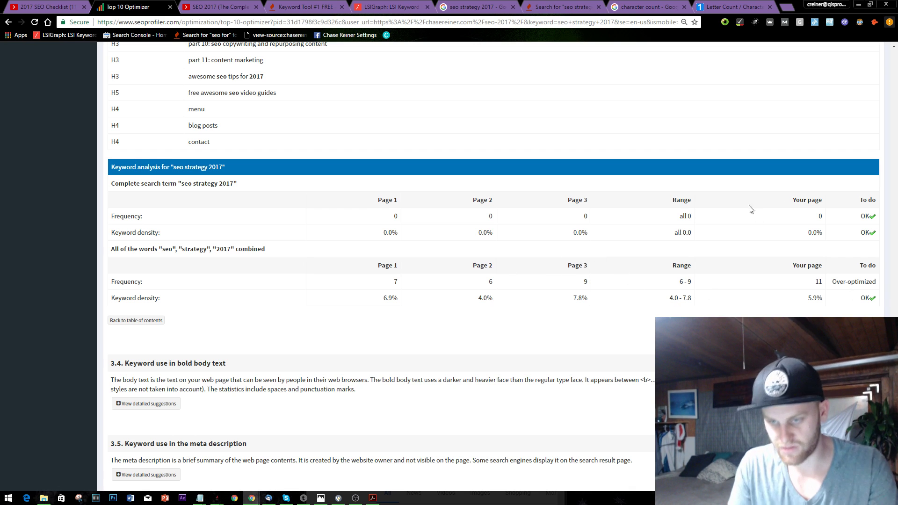
# Expand the detailed suggestions for keyword use in bold body text and look over the competitors' and own bold texts
pyautogui.scroll(-2, 514, 239)
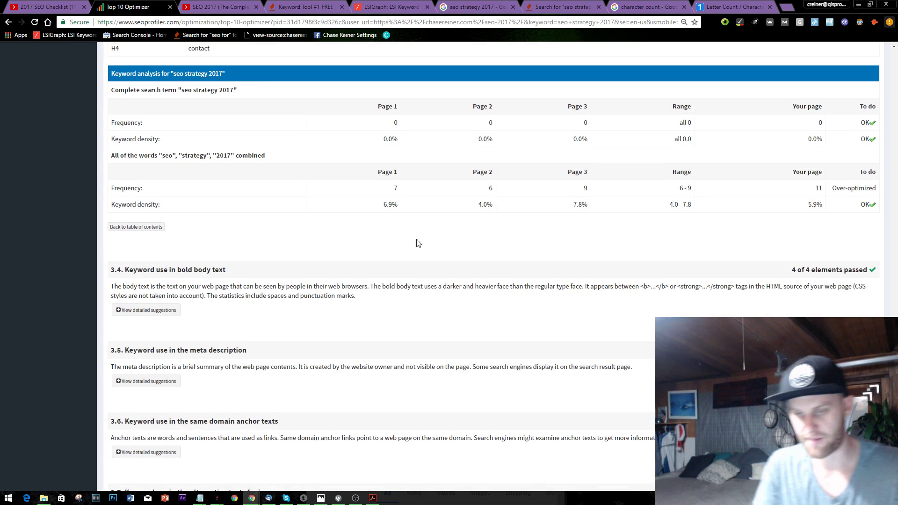
pyautogui.click(177, 316)
pyautogui.scroll(-3, 342, 270)
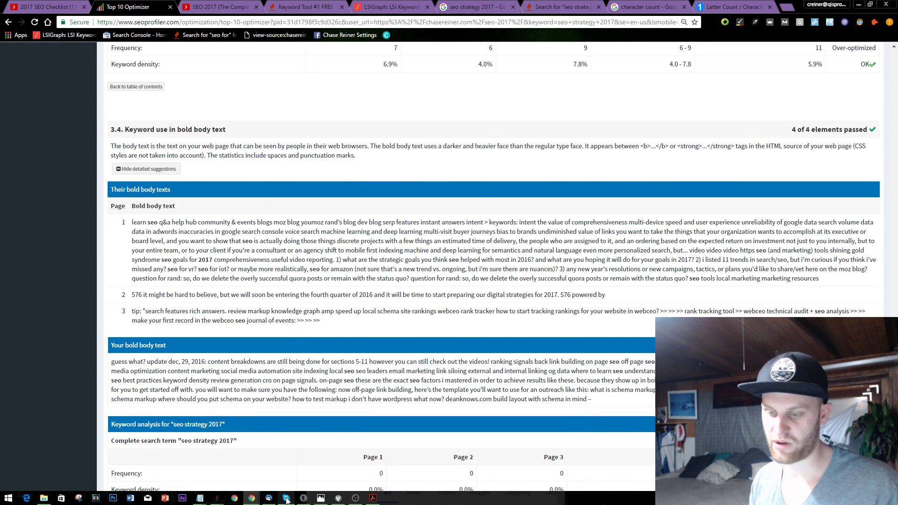
# Switch to Notepad and fill the empty bullet under the chasereiner.com/seo-2017 notes with "In headers more semantic variations of keywords"
pyautogui.hotkey('alt', 'Tab')
pyautogui.hotkey('alt', 'Tab')
pyautogui.scroll(-1, 515, 234)
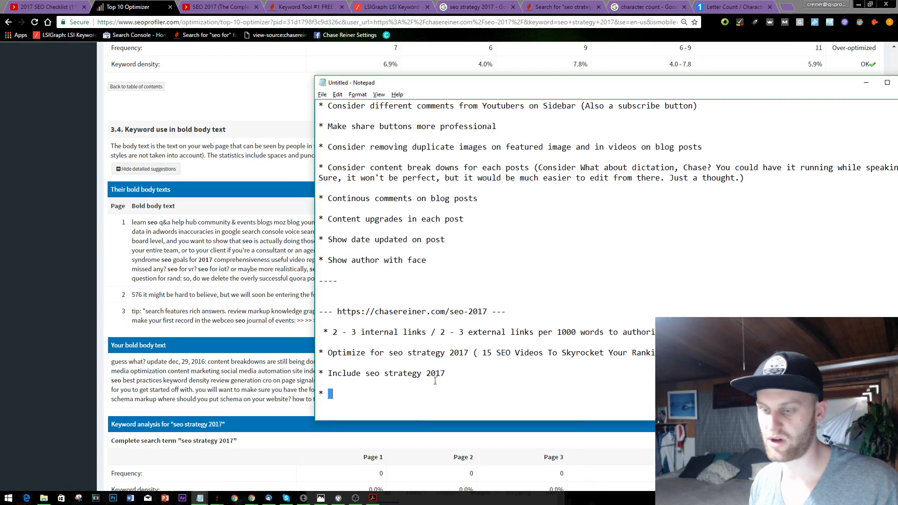
pyautogui.hotkey('alt', 'Tab')
pyautogui.hotkey('alt', 'Tab')
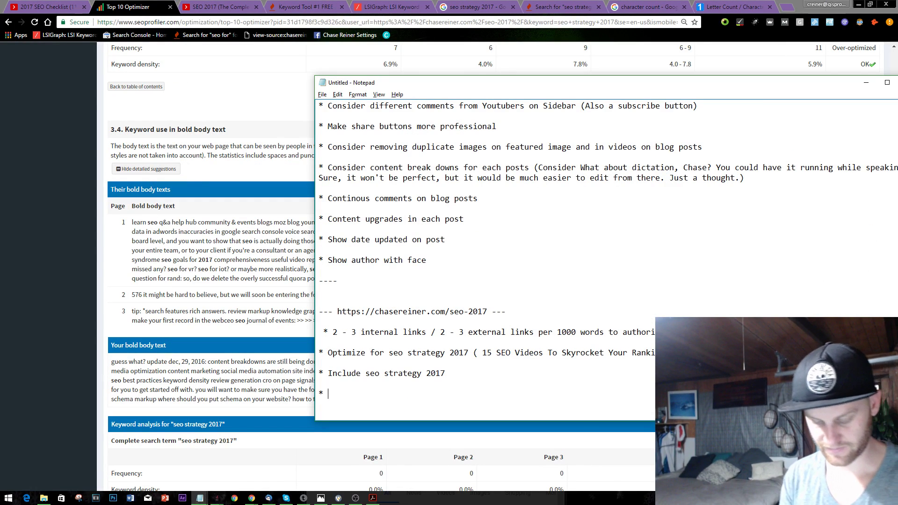
pyautogui.write('In headers more s')
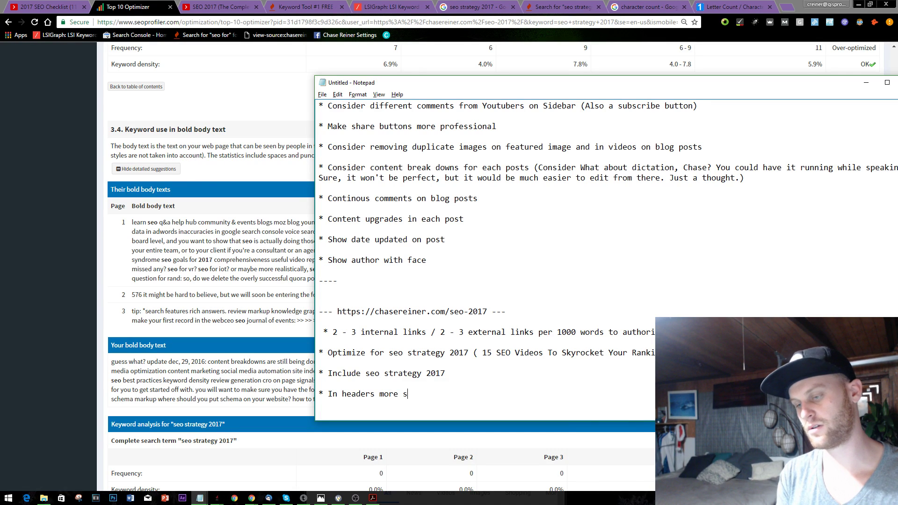
pyautogui.write('eman')
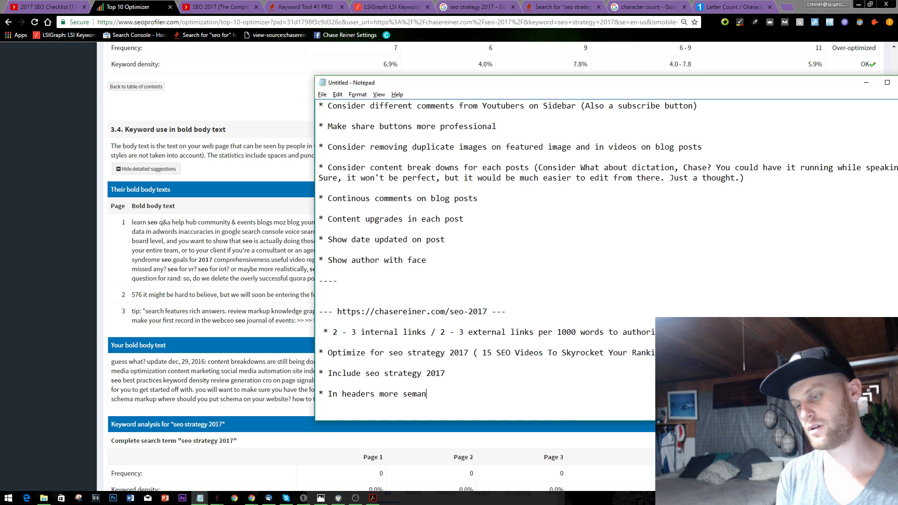
pyautogui.write('tic variations of keywords')
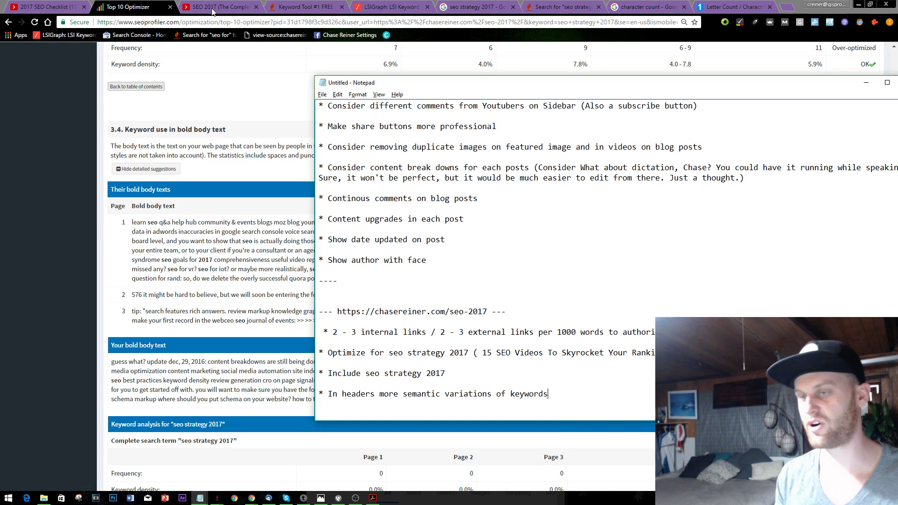
# Return to the browser and find the open LSIGraph LSI Keyword Generator page among the keyword research pages
pyautogui.click(475, 7)
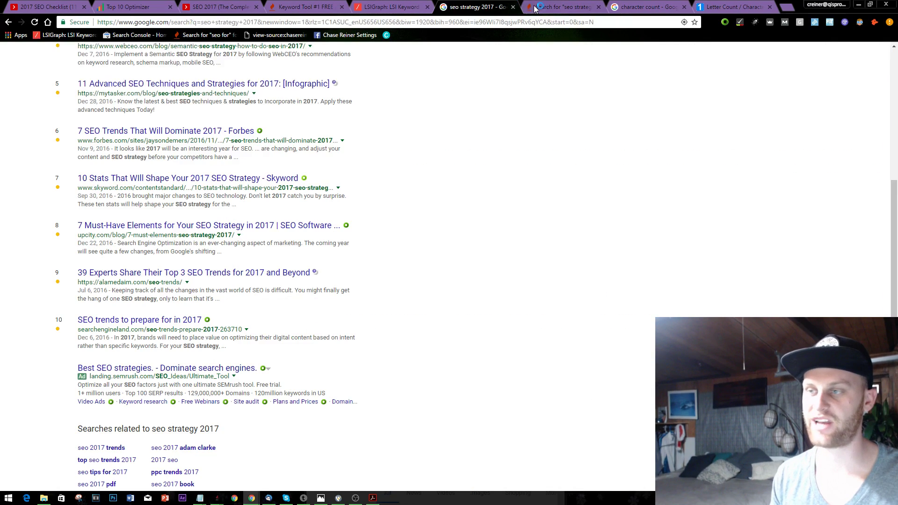
pyautogui.click(561, 6)
pyautogui.click(648, 6)
pyautogui.click(775, 5)
pyautogui.click(561, 6)
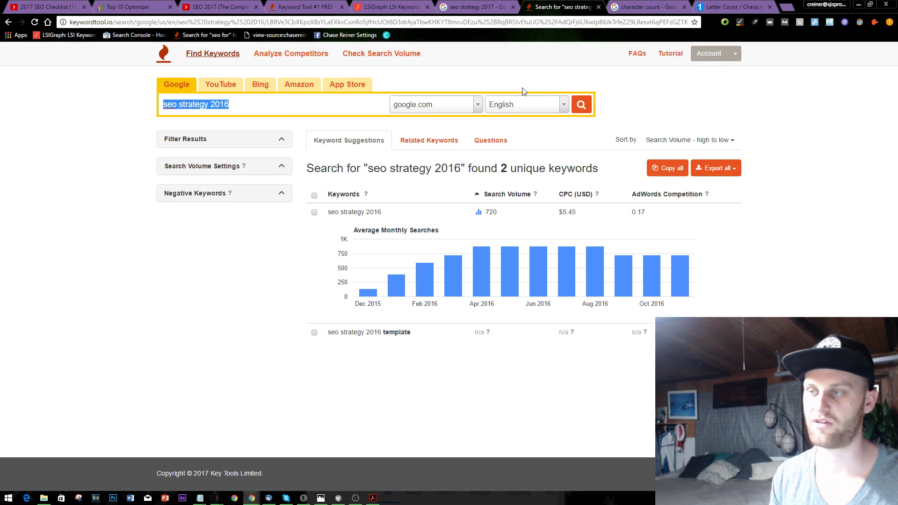
pyautogui.hotkey('ctrl', 'shift', 'Tab')
pyautogui.hotkey('ctrl', 'shift', 'Tab')
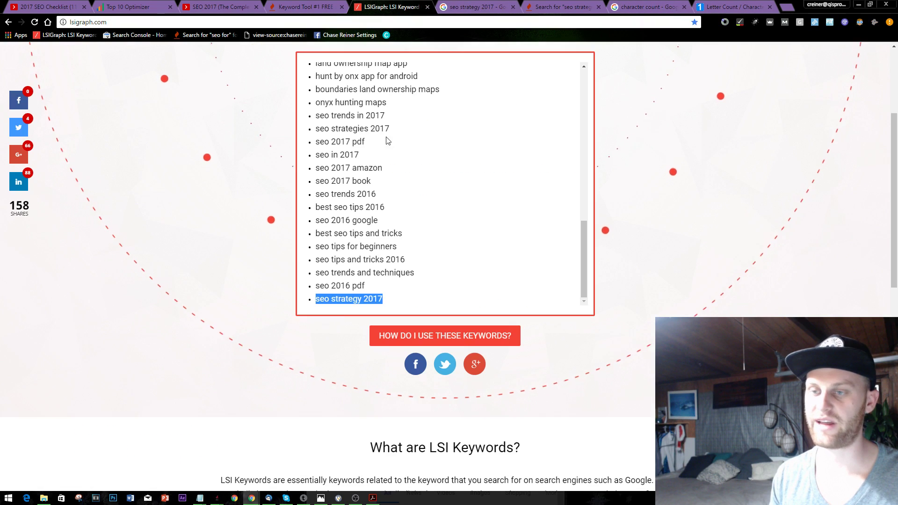
# Replace the LSIGraph search term with "seo guide", complete the robot check and generate the LSI keywords
pyautogui.scroll(4, 392, 323)
pyautogui.click(351, 125)
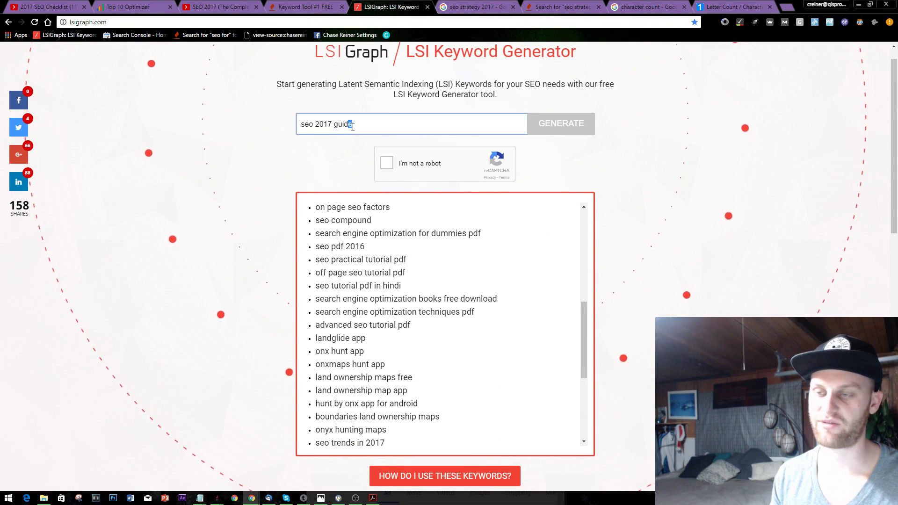
pyautogui.moveTo(353, 124); pyautogui.dragTo(311, 127)
pyautogui.write('o')
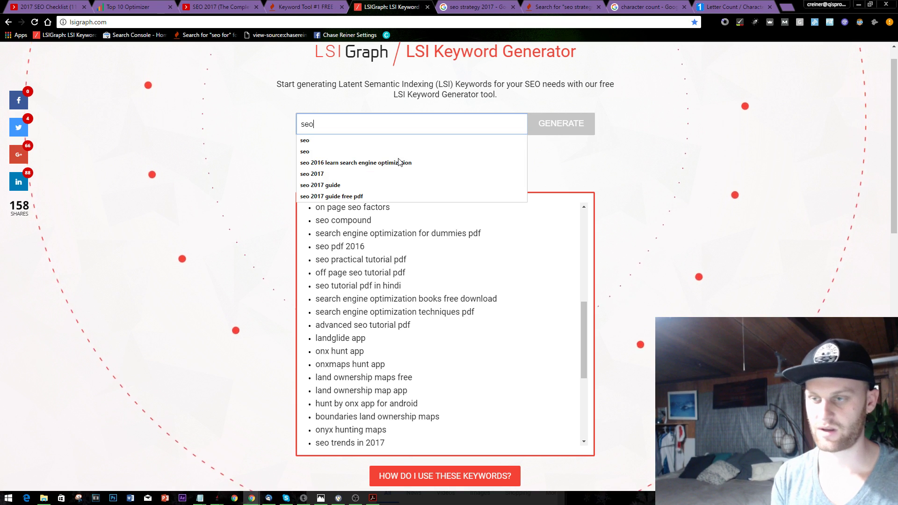
pyautogui.write(' guide')
pyautogui.press('Return')
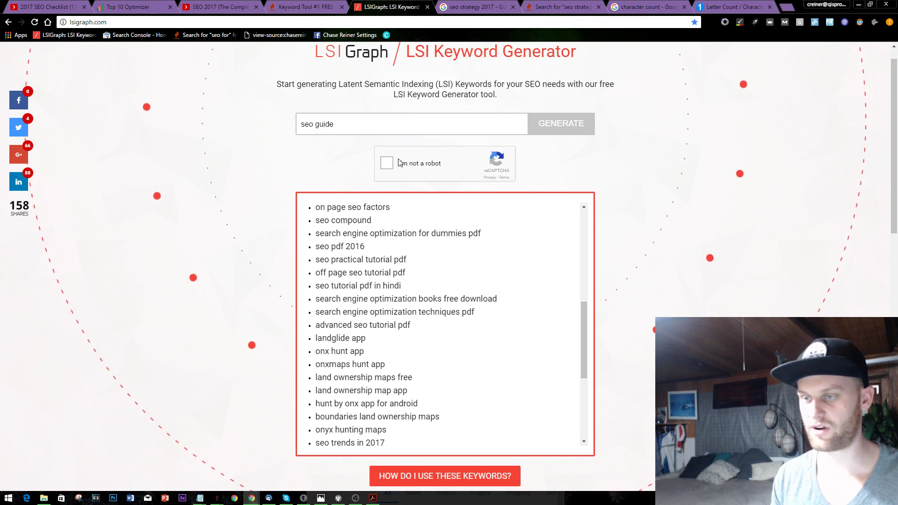
pyautogui.click(561, 124)
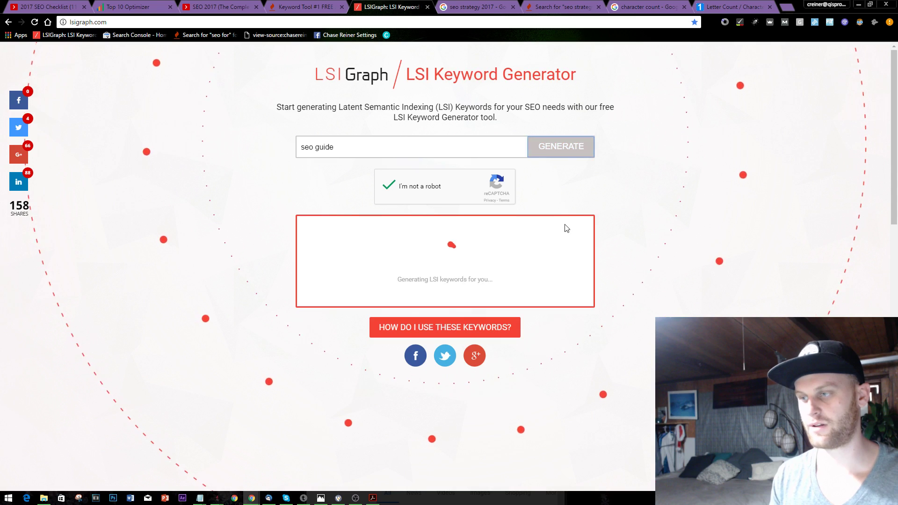
# Look through the generated LSI keywords for "seo guide" for semantic variations suitable for the headers
pyautogui.scroll(-3, 530, 246)
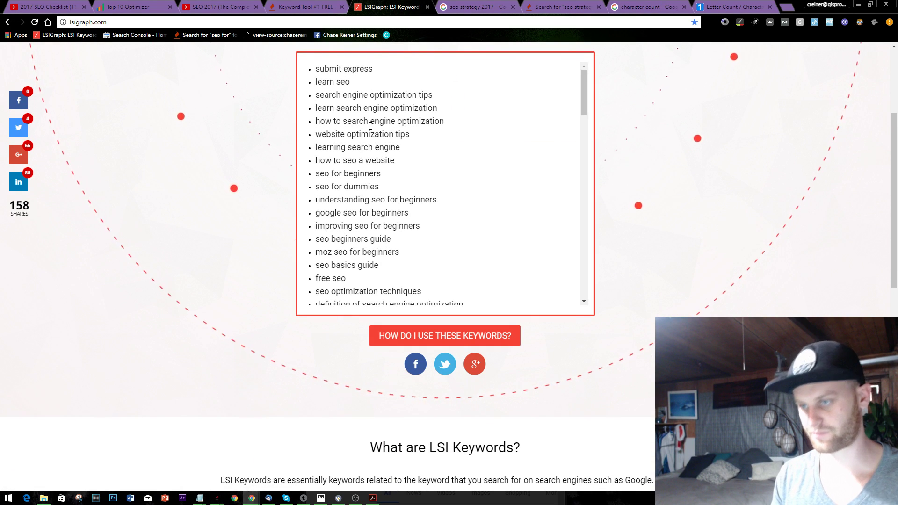
pyautogui.scroll(-1, 368, 146)
pyautogui.scroll(-2, 367, 146)
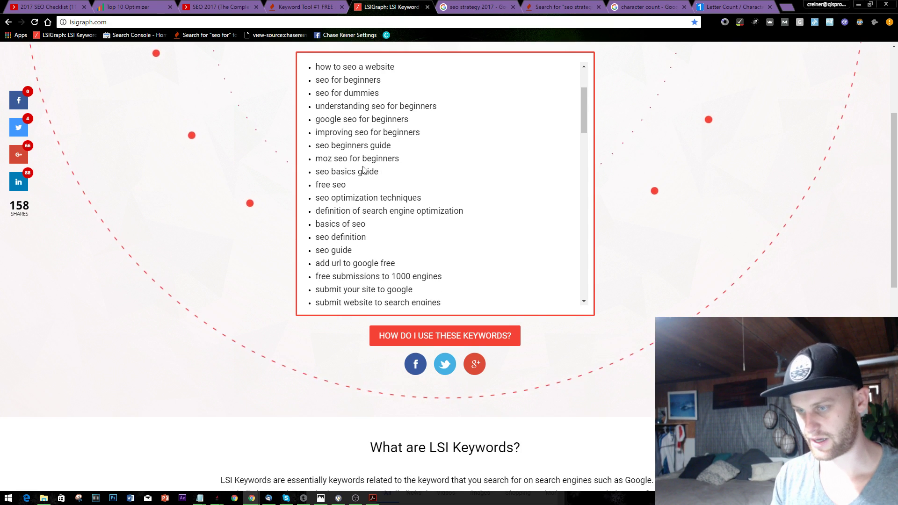
pyautogui.scroll(-2, 336, 182)
pyautogui.scroll(-2, 411, 131)
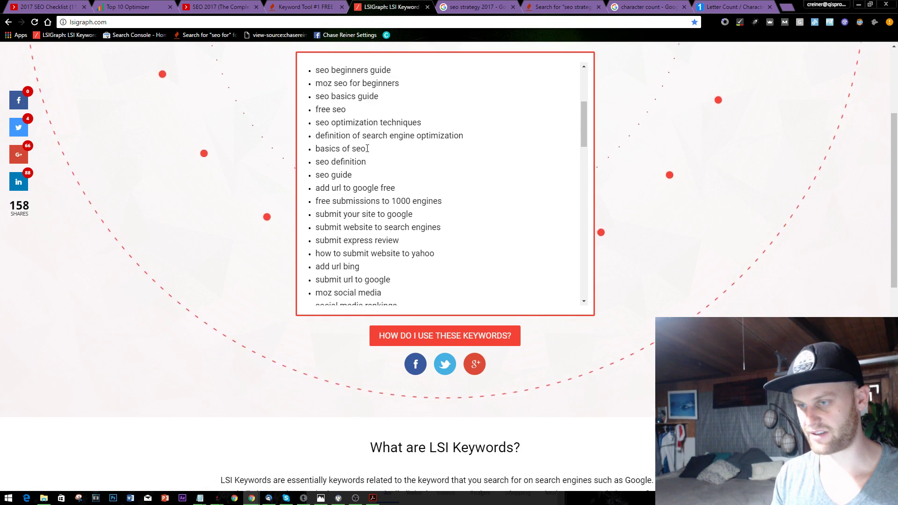
pyautogui.scroll(-1, 416, 155)
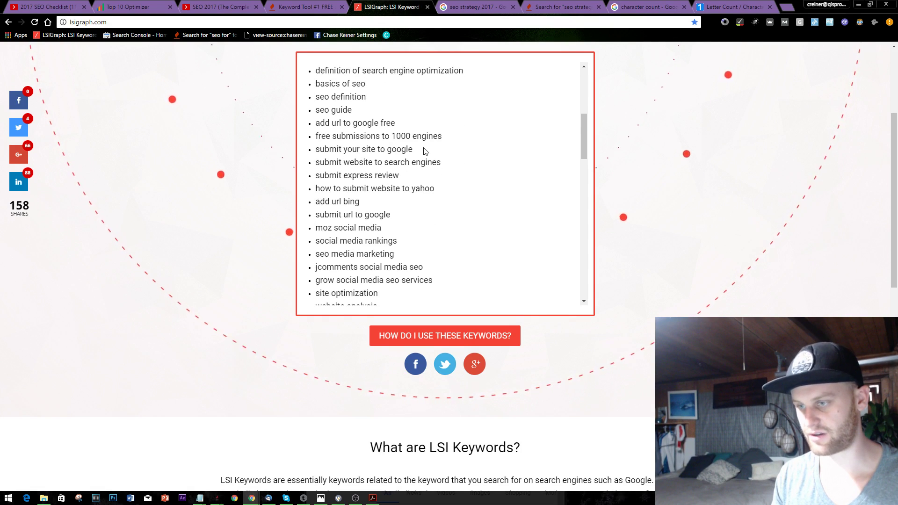
pyautogui.scroll(-1, 407, 154)
pyautogui.scroll(-3, 412, 159)
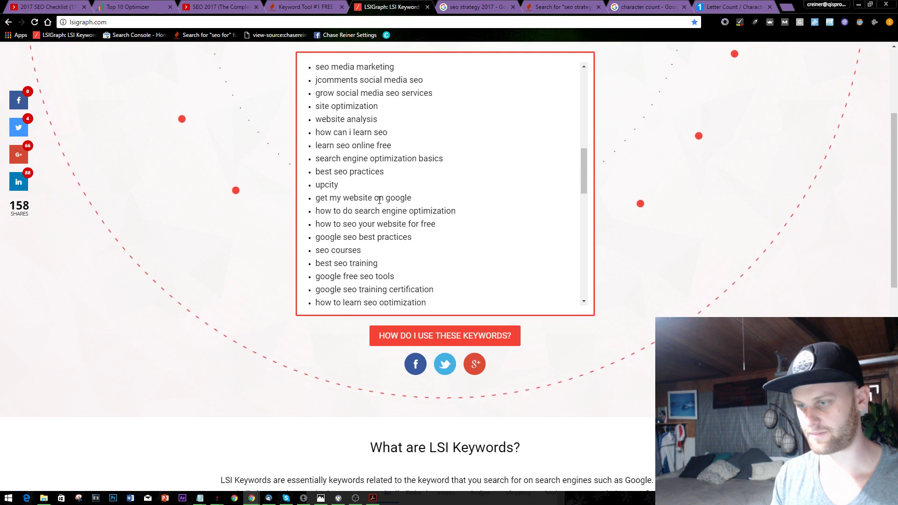
# Read the rest of the "seo guide" LSI keyword list to its end for further header variations
pyautogui.scroll(-2, 437, 183)
pyautogui.scroll(-2, 403, 192)
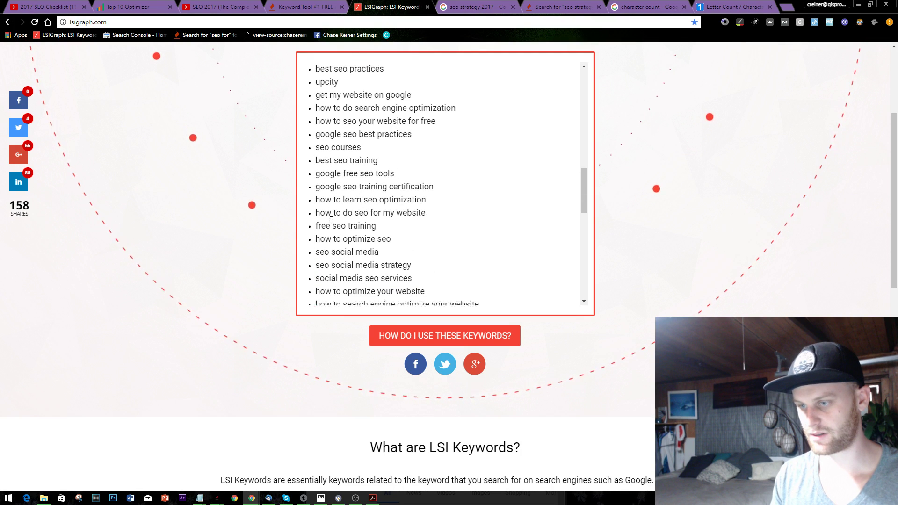
pyautogui.scroll(-3, 375, 193)
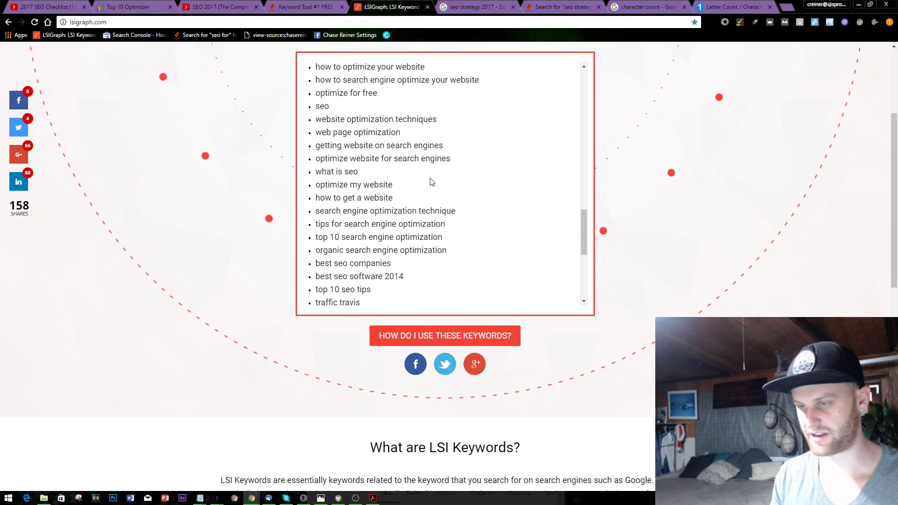
pyautogui.scroll(-4, 393, 182)
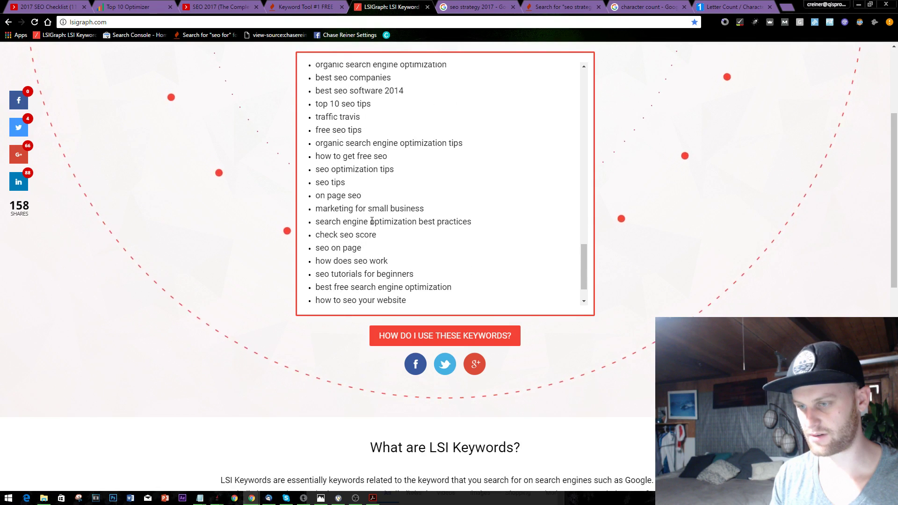
pyautogui.tripleClick(395, 179)
pyautogui.scroll(-1, 406, 181)
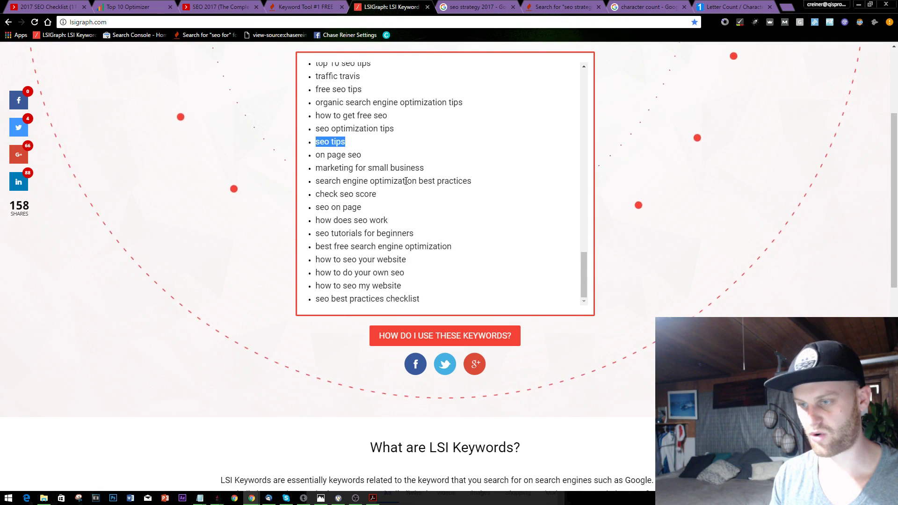
pyautogui.click(469, 184)
# Shorten the LSIGraph search term to "guide", complete the robot check, generate the keywords and skim the list
pyautogui.scroll(15, 470, 183)
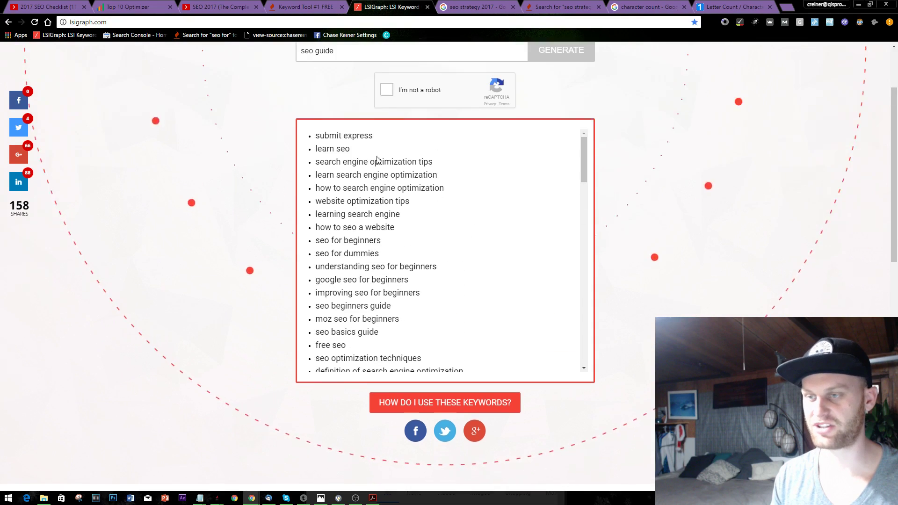
pyautogui.doubleClick(308, 147)
pyautogui.press('BackSpace')
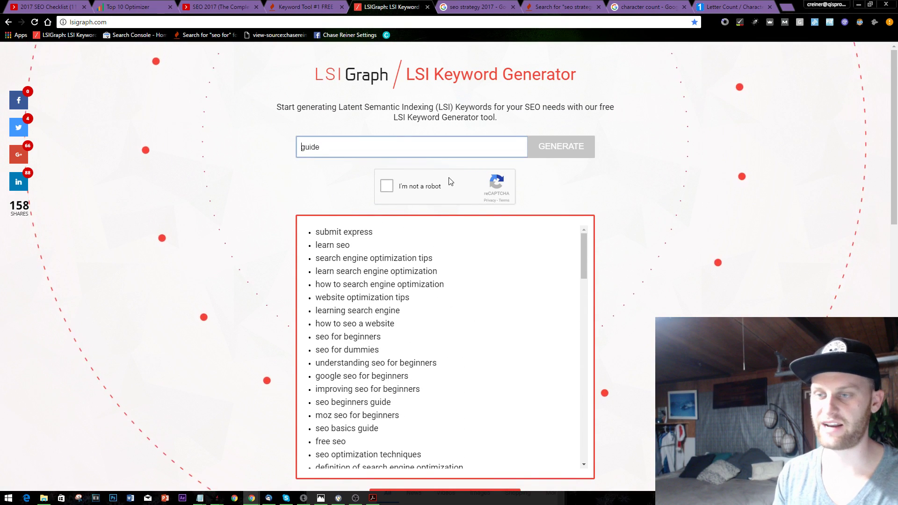
pyautogui.click(392, 186)
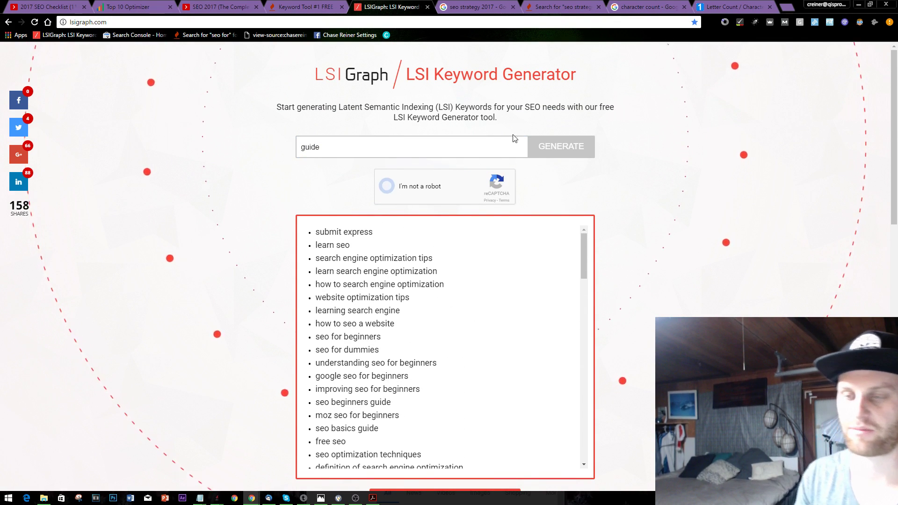
pyautogui.click(540, 148)
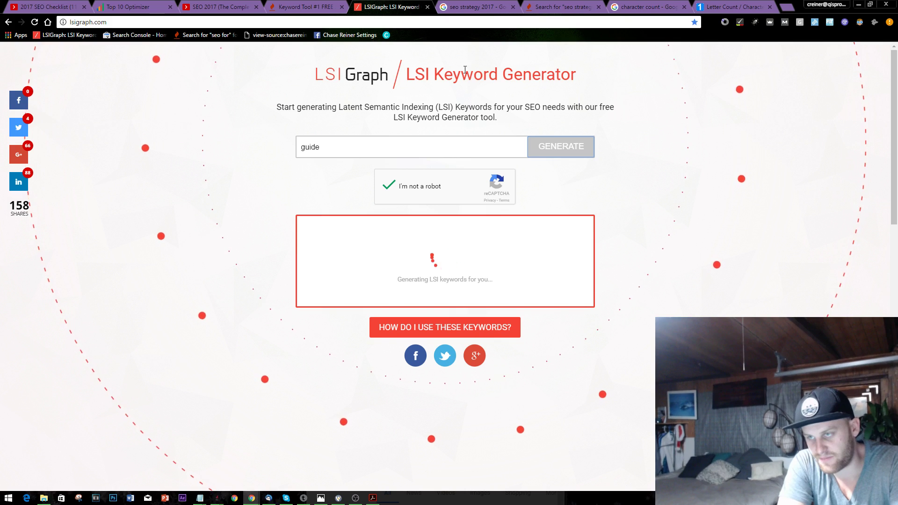
pyautogui.scroll(-4, 405, 174)
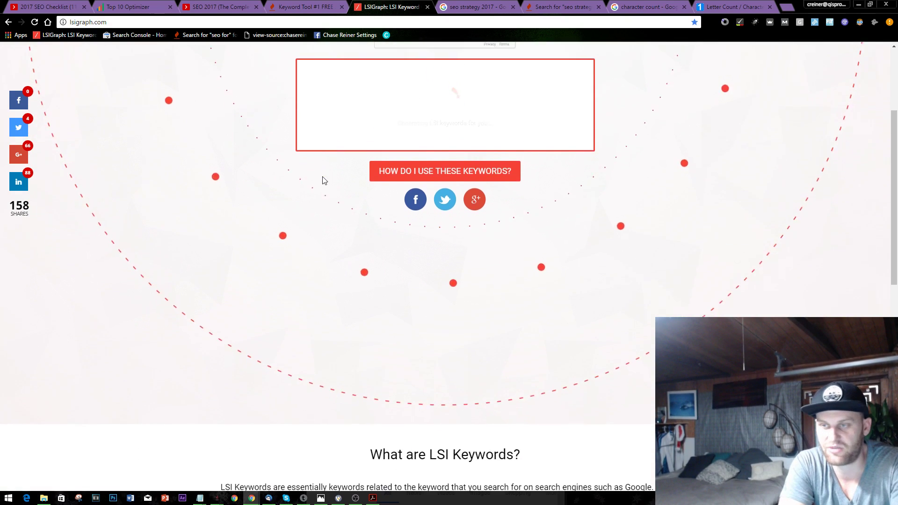
pyautogui.scroll(3, 504, 239)
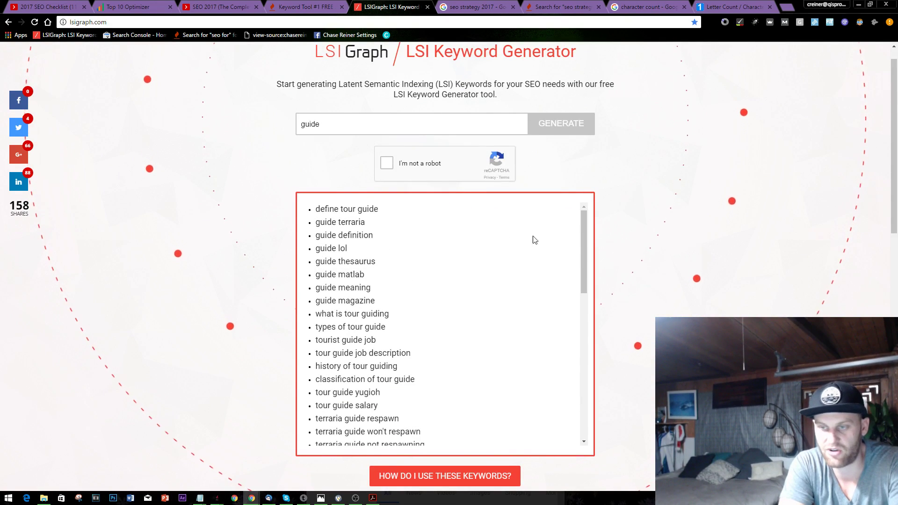
pyautogui.scroll(-3, 538, 239)
pyautogui.scroll(4, 541, 238)
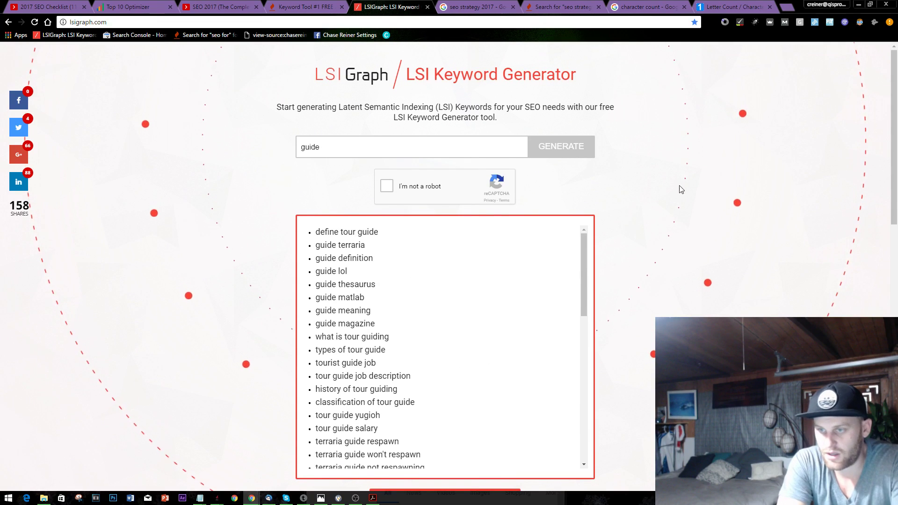
# Close the Google results page for "seo strategy 2017" and return to the Top 10 Optimizer report
pyautogui.click(491, 6)
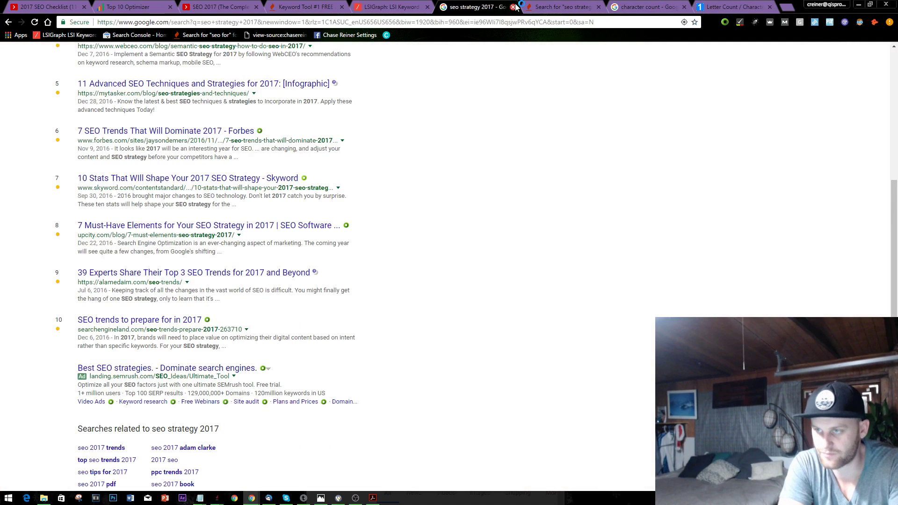
pyautogui.click(513, 6)
pyautogui.click(381, 4)
pyautogui.hotkey('ctrl', 'shift', 'Tab')
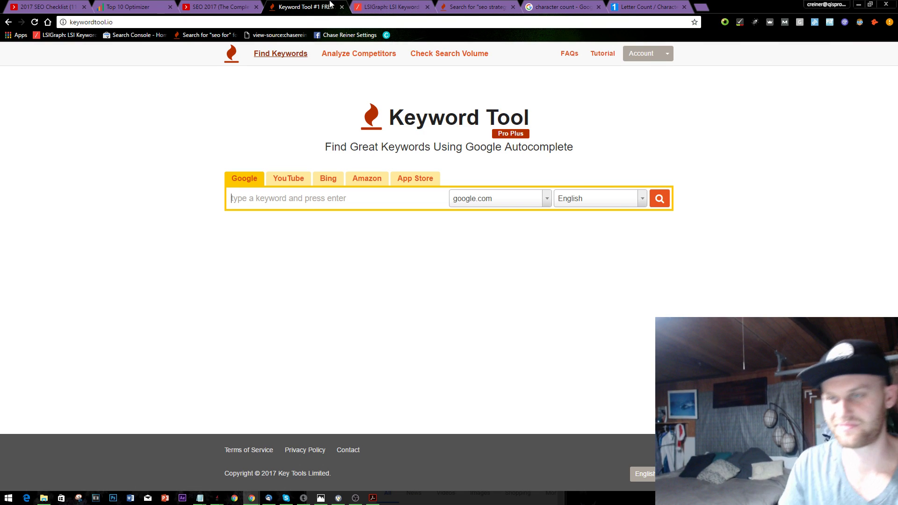
pyautogui.click(220, 6)
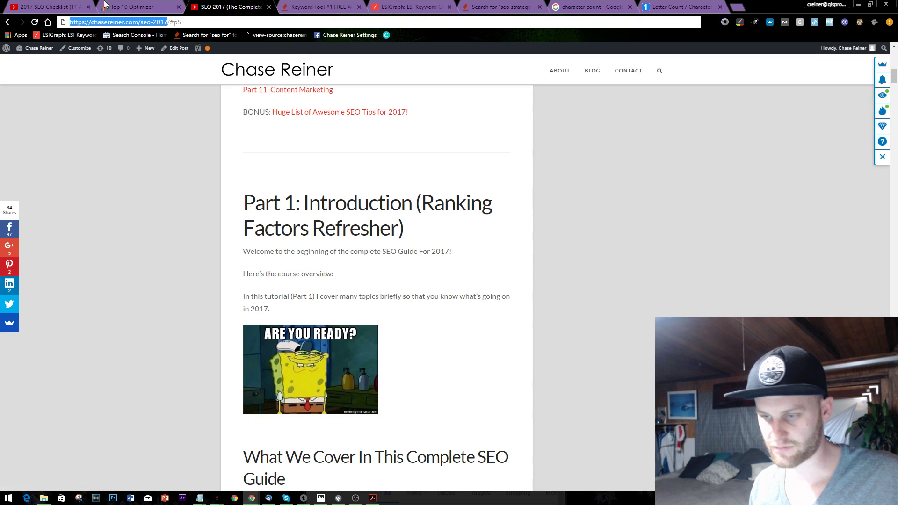
pyautogui.click(135, 5)
# Review section 3.4 on keyword use in bold body text, comparing the page's keyword frequency with the competitors'
pyautogui.scroll(-3, 373, 192)
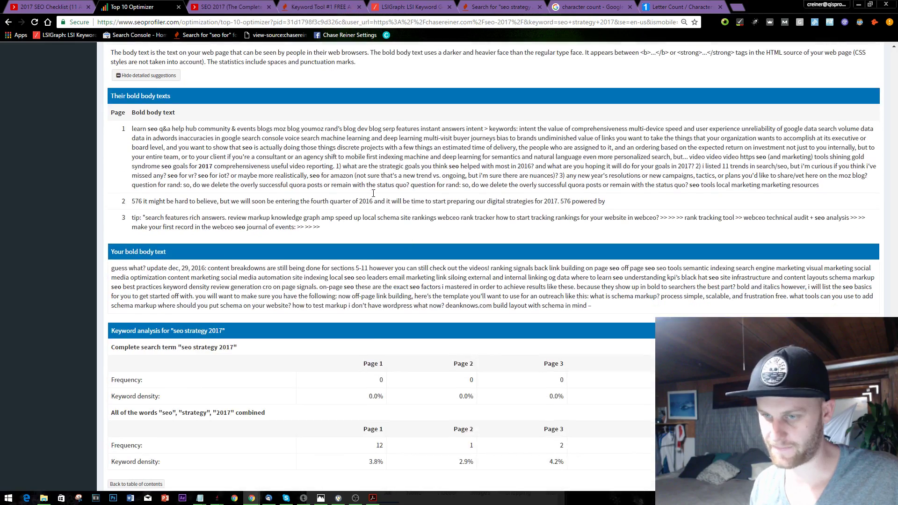
pyautogui.scroll(-4, 415, 161)
pyautogui.scroll(7, 415, 161)
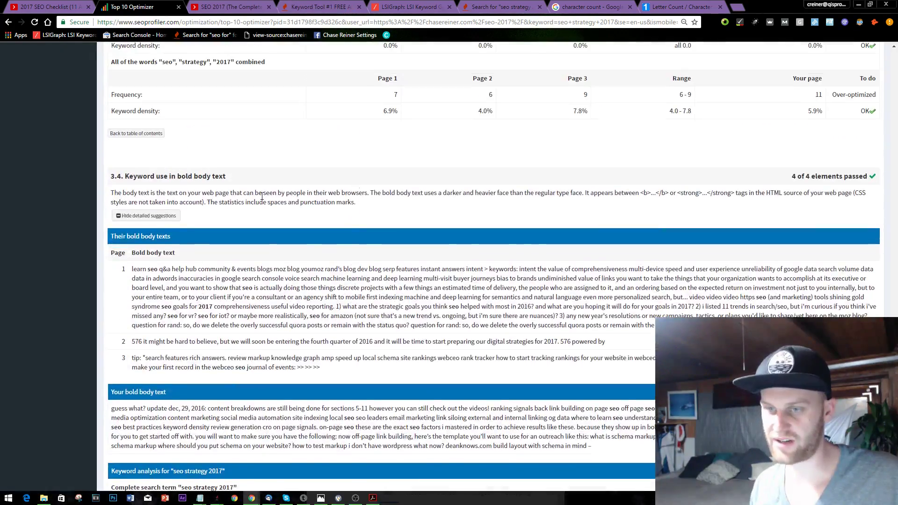
pyautogui.scroll(-7, 164, 220)
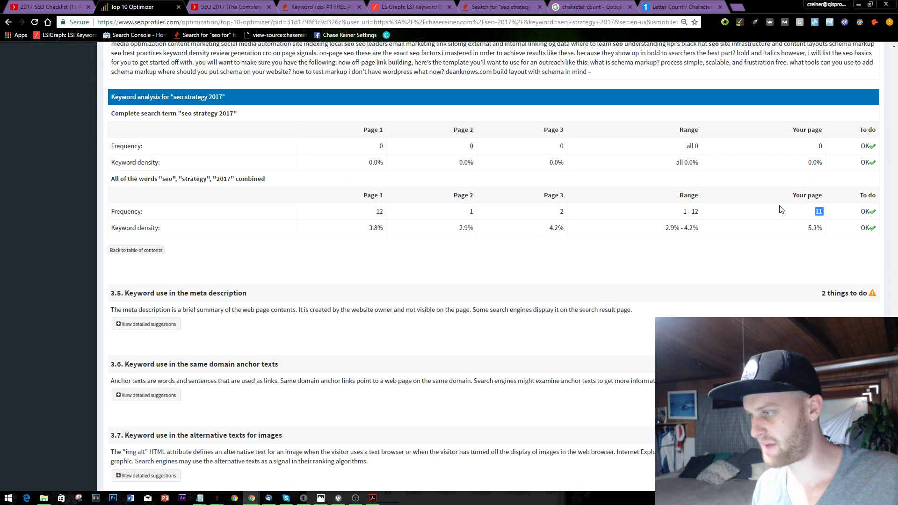
# Expand the detailed suggestions for keyword use in the meta description and compare them with the competing pages
pyautogui.scroll(-4, 393, 290)
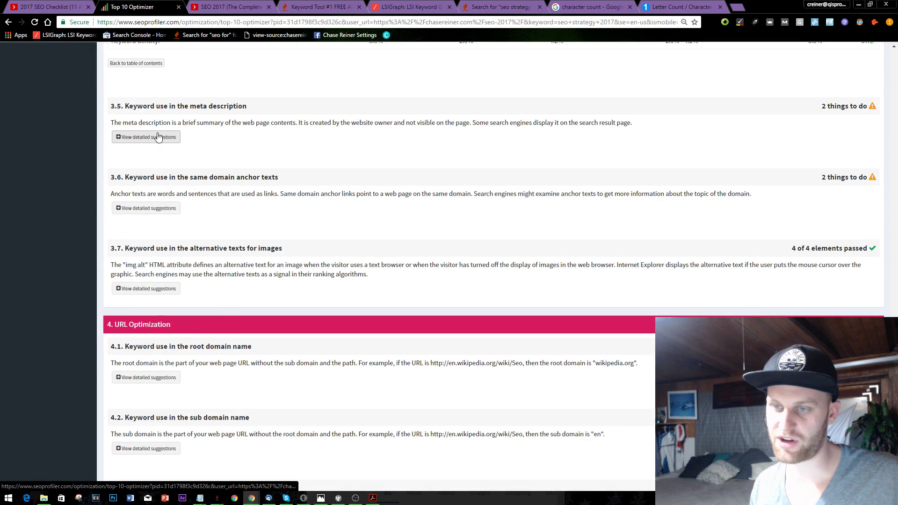
pyautogui.click(158, 136)
pyautogui.scroll(-2, 309, 244)
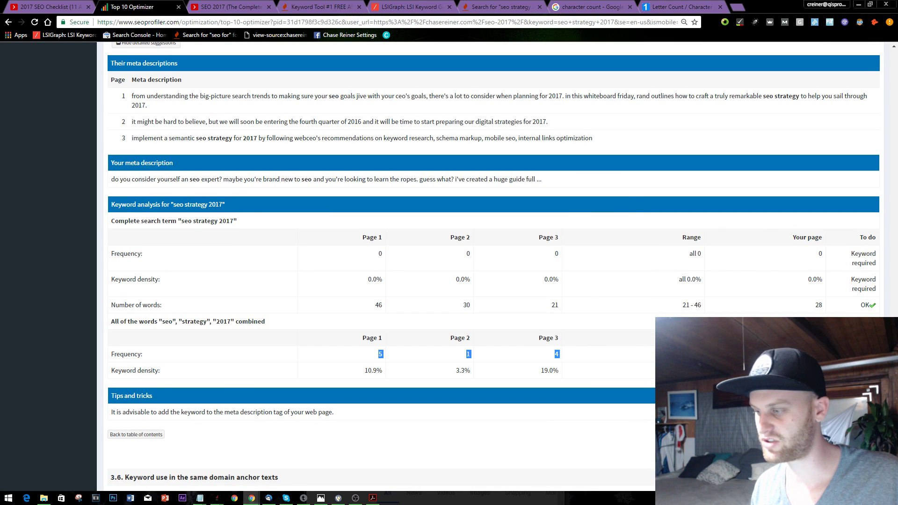
# Expand the same domain anchor texts suggestions, look over the listed anchor texts and collapse the section again
pyautogui.scroll(-7, 161, 183)
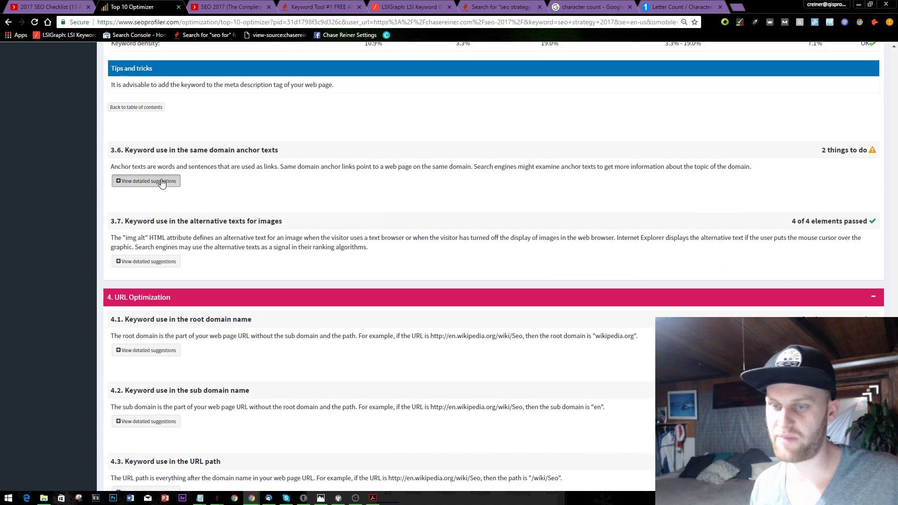
pyautogui.click(162, 184)
pyautogui.scroll(-5, 254, 237)
pyautogui.scroll(5, 255, 237)
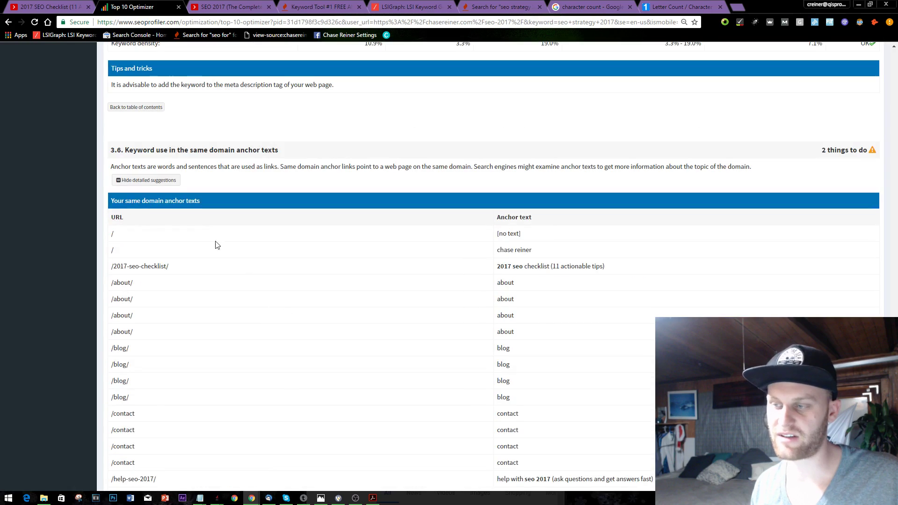
pyautogui.click(164, 180)
# Skim the URL optimization, site optimization and final ranking checks, and return to the report's overall score
pyautogui.scroll(-3, 251, 267)
pyautogui.click(146, 210)
pyautogui.click(146, 210)
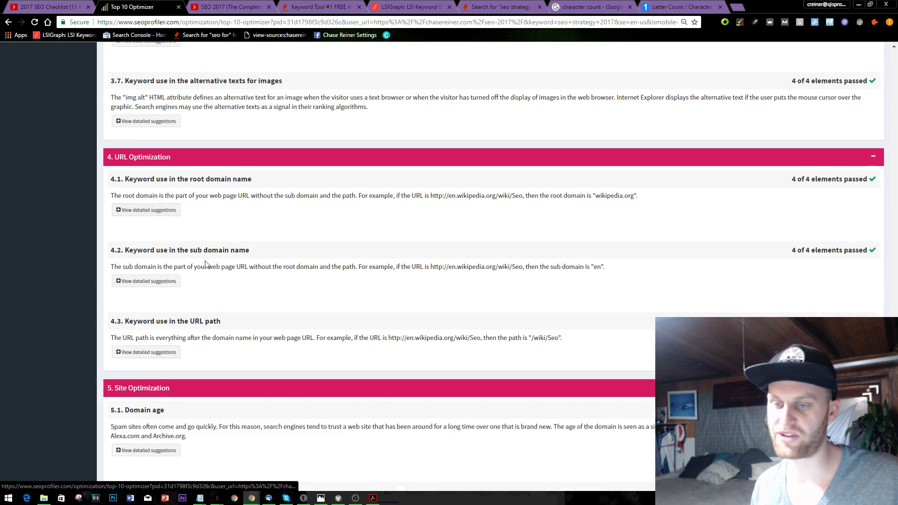
pyautogui.scroll(-15, 206, 265)
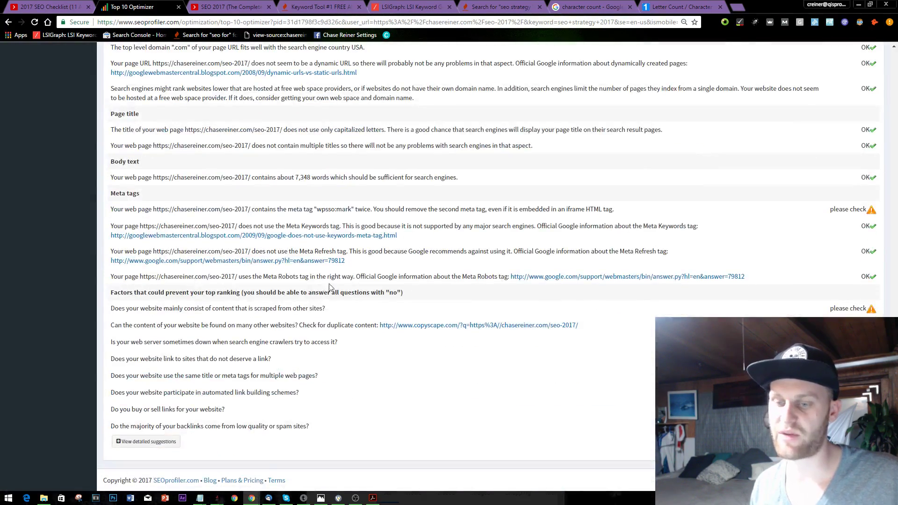
pyautogui.scroll(15, 805, 285)
pyautogui.scroll(-15, 609, 292)
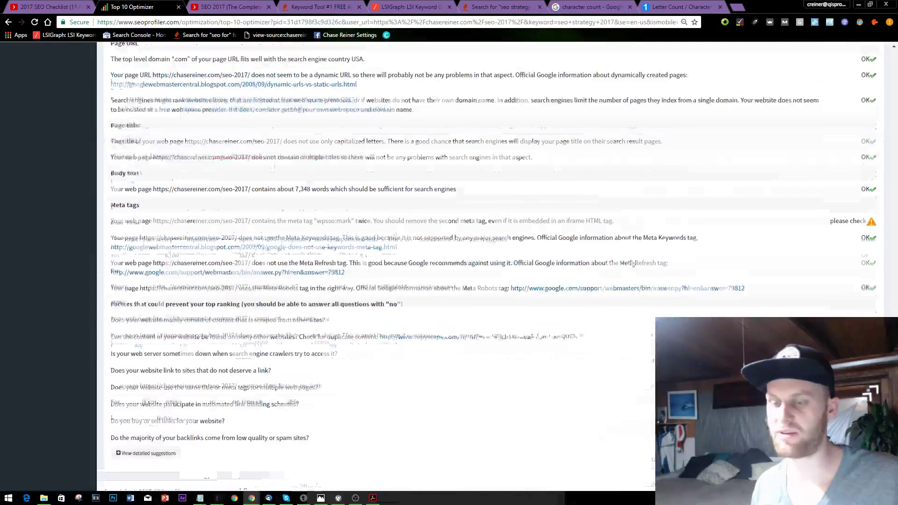
pyautogui.scroll(20, 427, 210)
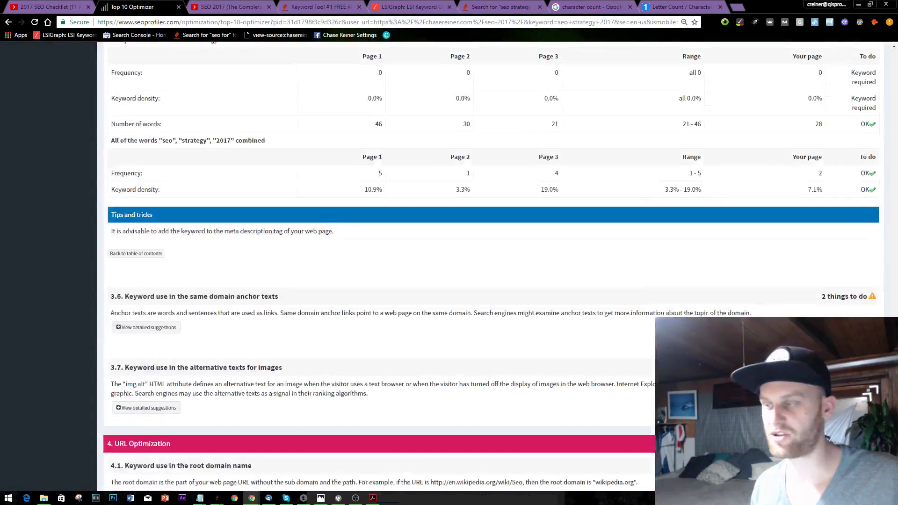
pyautogui.moveTo(895, 381); pyautogui.dragTo(895, 48)
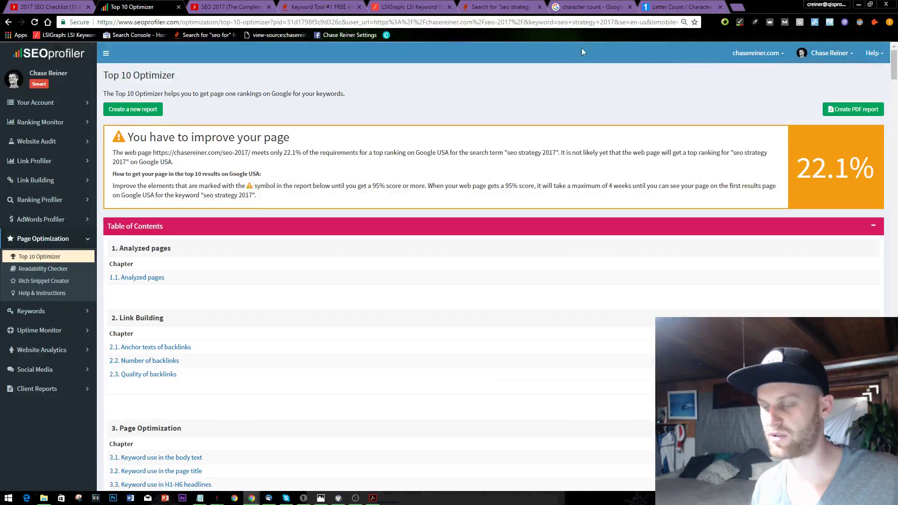
# Switch to the chasereiner.com SEO 2017 guide and open its post for editing in WordPress
pyautogui.hotkey('ctrl', 'Tab')
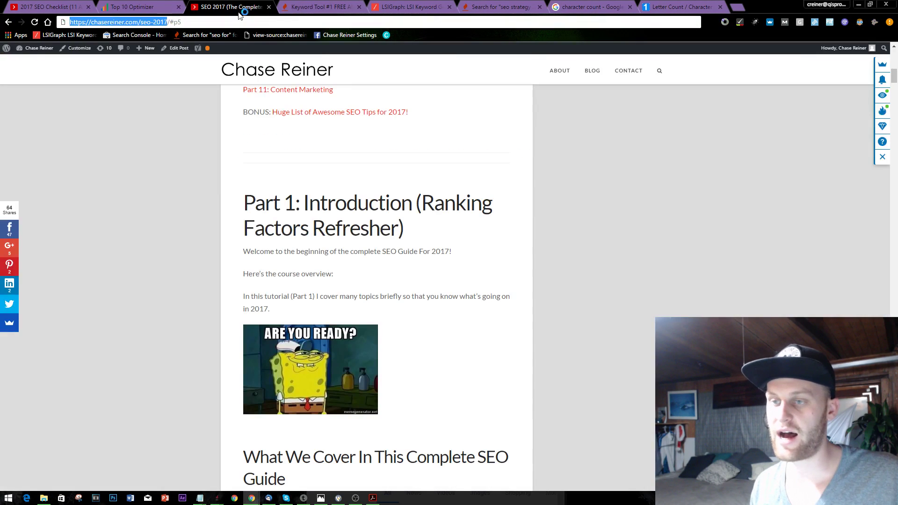
pyautogui.click(173, 52)
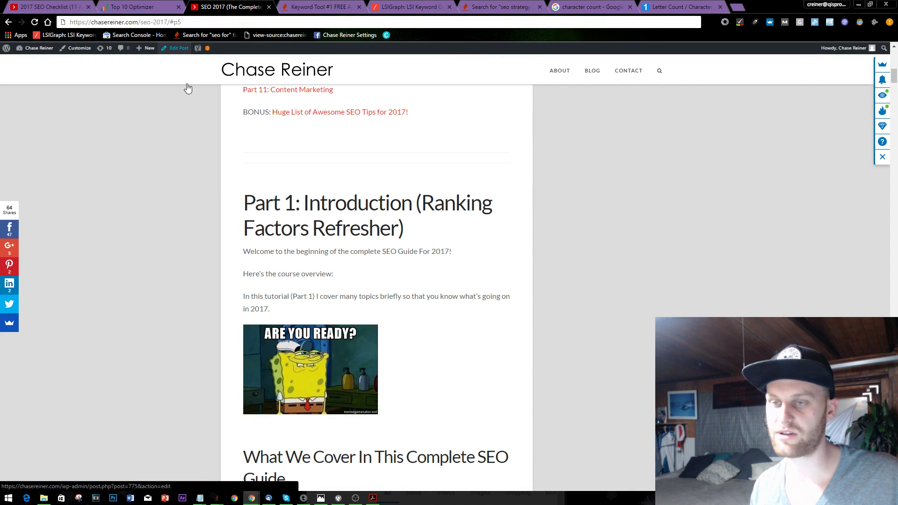
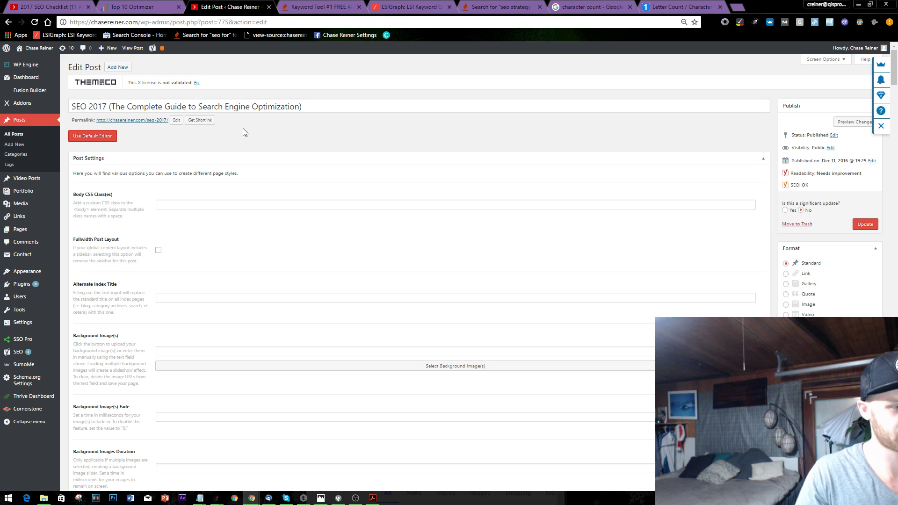
# Find the open 2017 SEO Checklist page and examine the slug in its URL
pyautogui.click(319, 7)
pyautogui.click(407, 6)
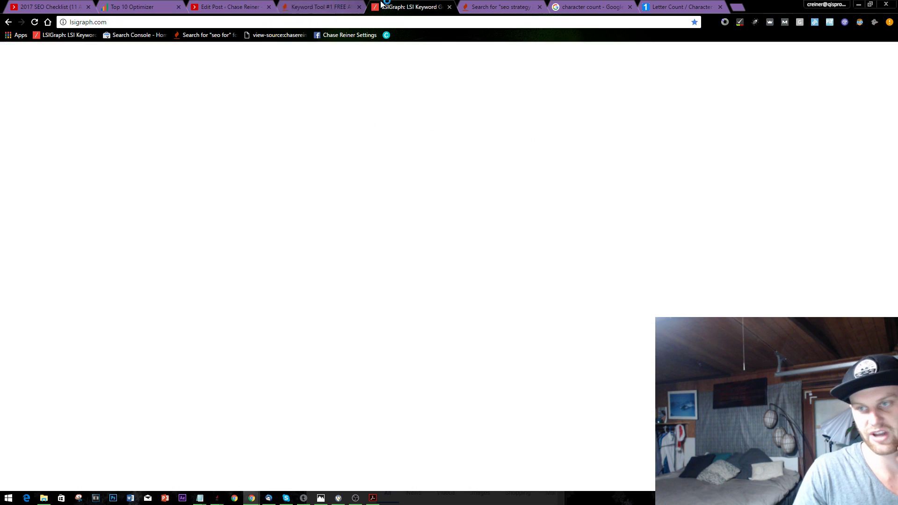
pyautogui.click(224, 7)
pyautogui.click(73, 5)
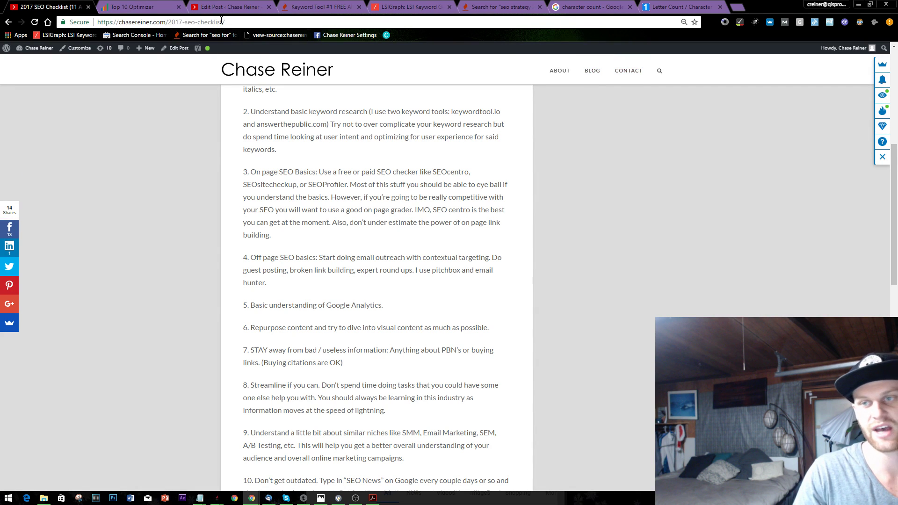
pyautogui.moveTo(224, 21); pyautogui.dragTo(182, 21)
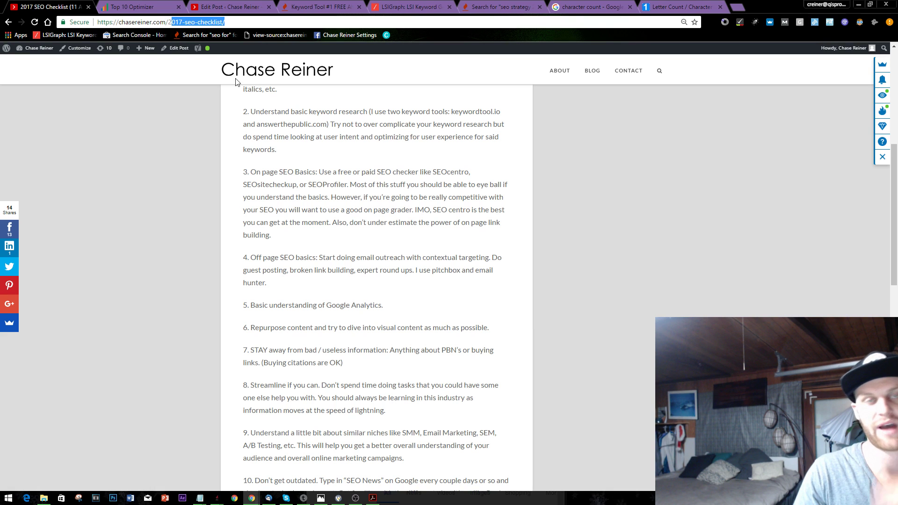
pyautogui.click(96, 133)
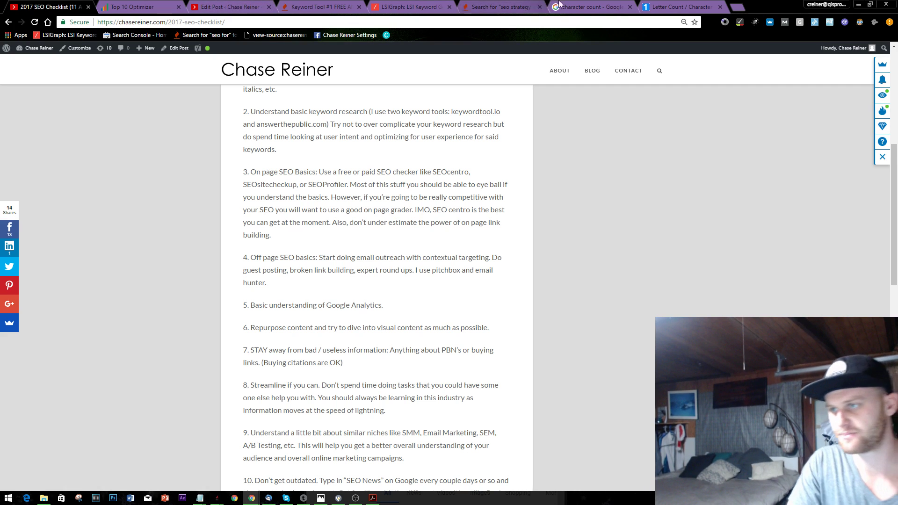
# Go through the open keyword research pages to the empty Keyword Tool search page
pyautogui.click(559, 6)
pyautogui.click(501, 7)
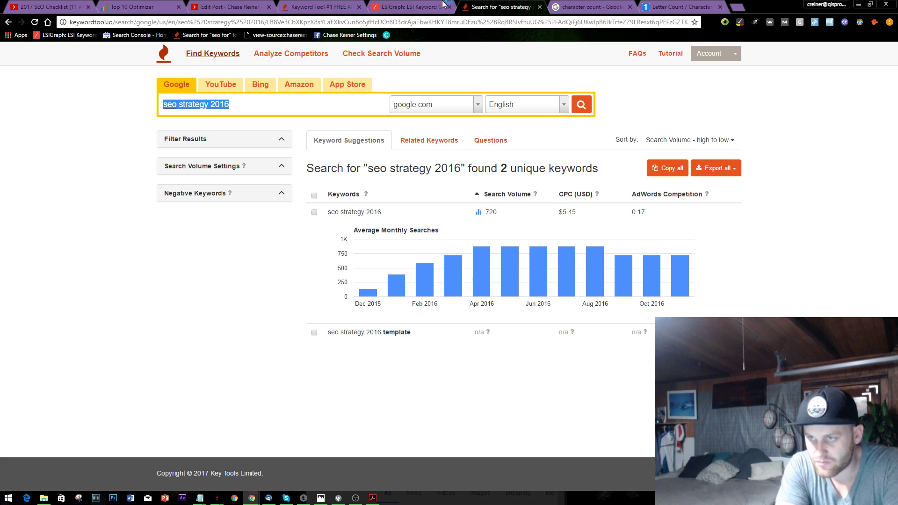
pyautogui.click(443, 5)
pyautogui.click(311, 5)
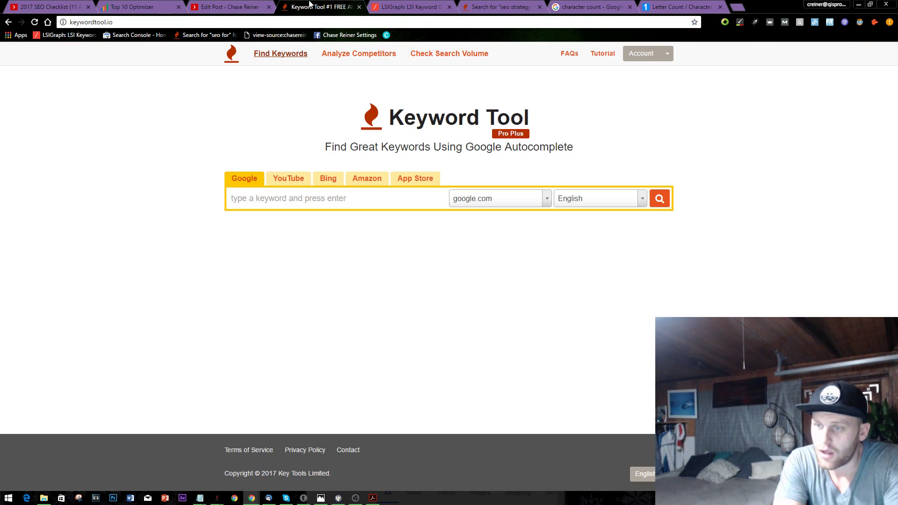
# Return to the open 2017 SEO Checklist page and go from there to the site's home page
pyautogui.click(229, 6)
pyautogui.click(141, 6)
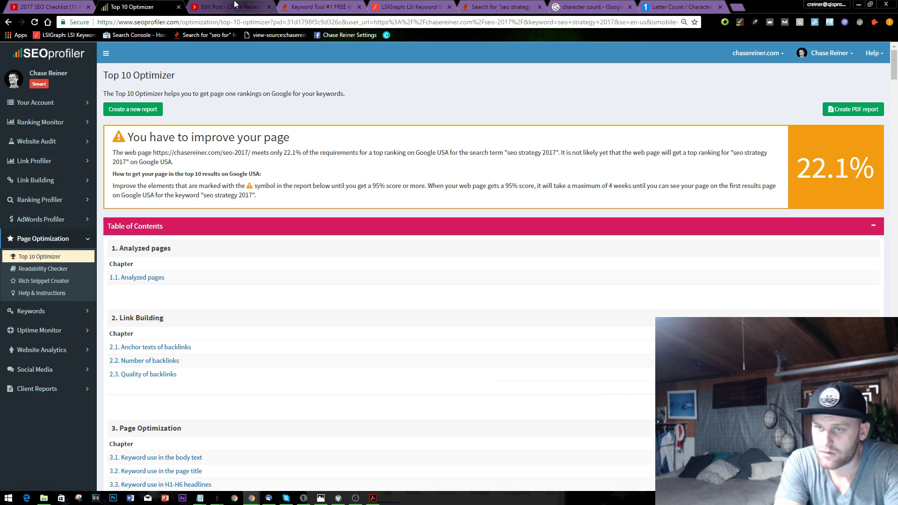
pyautogui.click(236, 6)
pyautogui.click(47, 6)
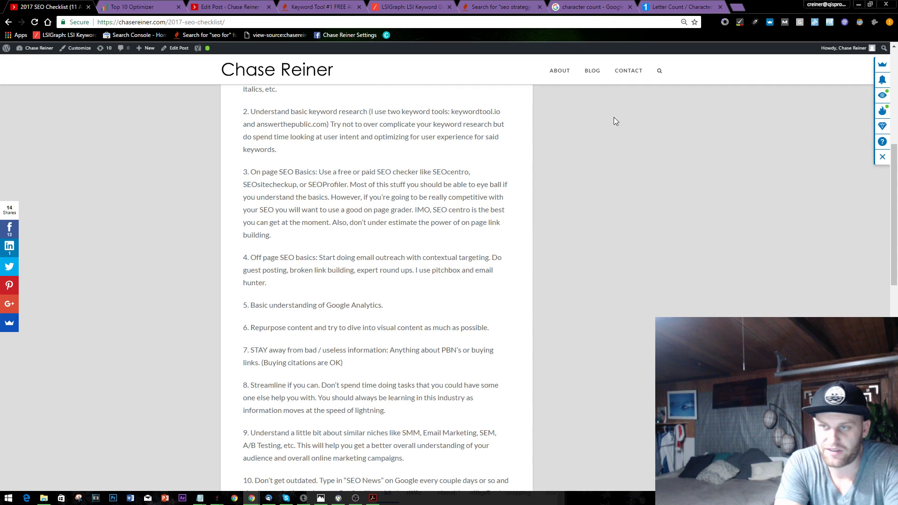
pyautogui.click(493, 74)
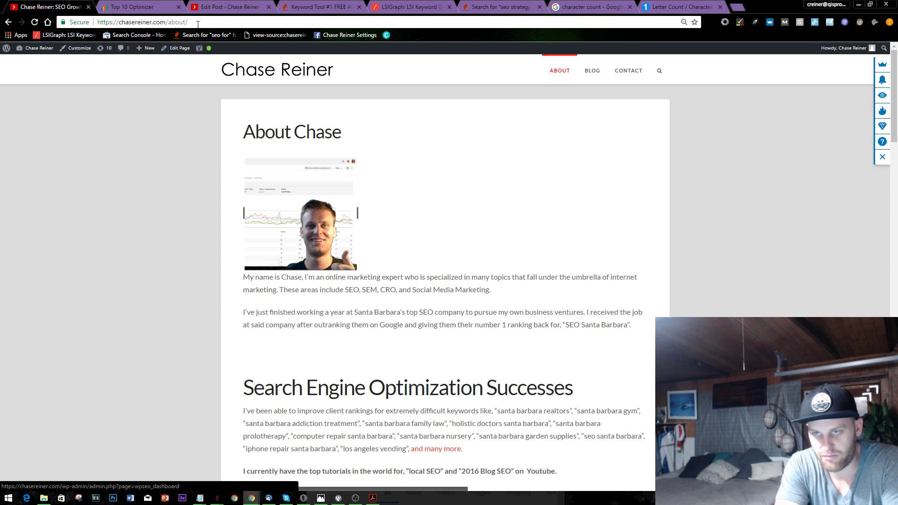
pyautogui.moveTo(197, 23); pyautogui.dragTo(157, 23)
pyautogui.click(144, 244)
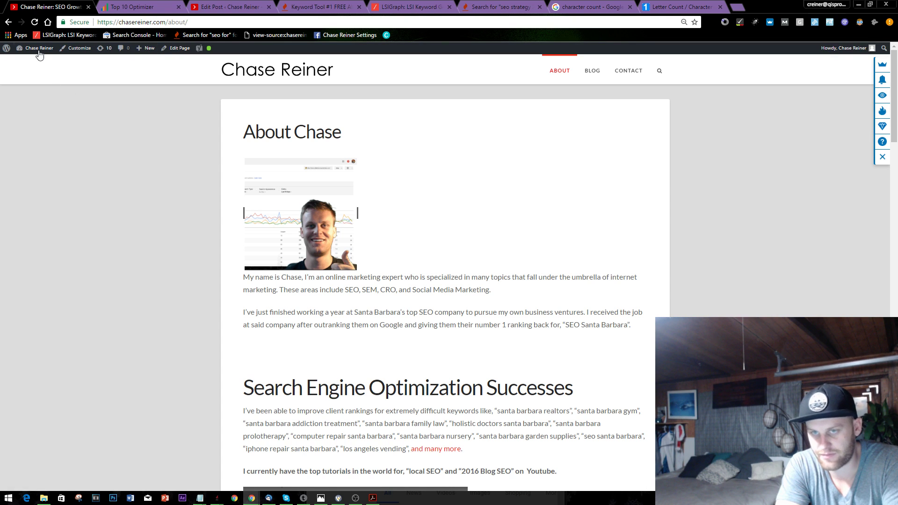
pyautogui.click(224, 74)
# Switch back to the SEO 2017 post's editor and look through its Fusion Builder content down to Part 6: Keyword Research
pyautogui.click(608, 7)
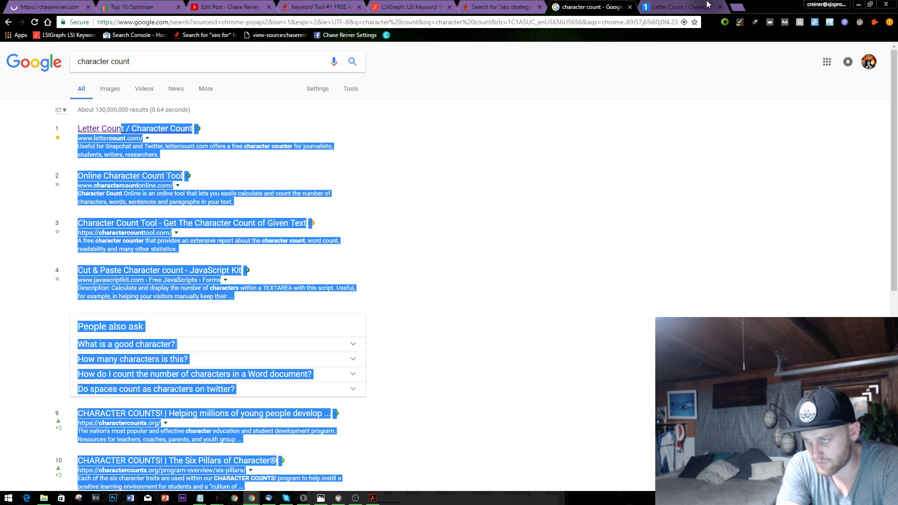
pyautogui.click(229, 7)
pyautogui.scroll(-6, 368, 298)
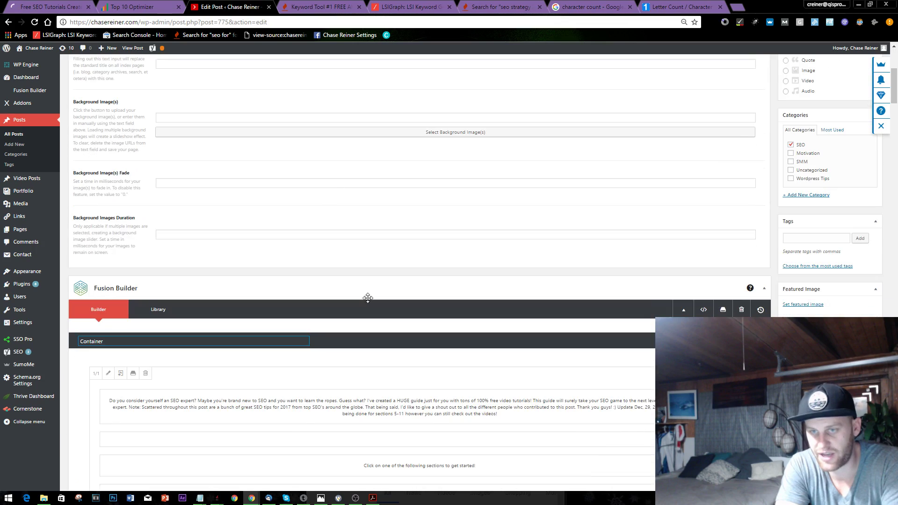
pyautogui.scroll(-5, 297, 243)
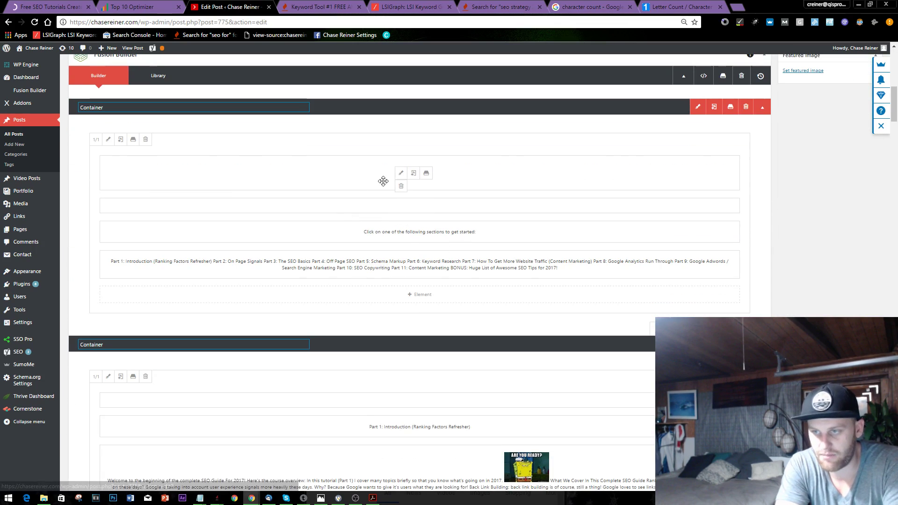
pyautogui.scroll(-20, 384, 181)
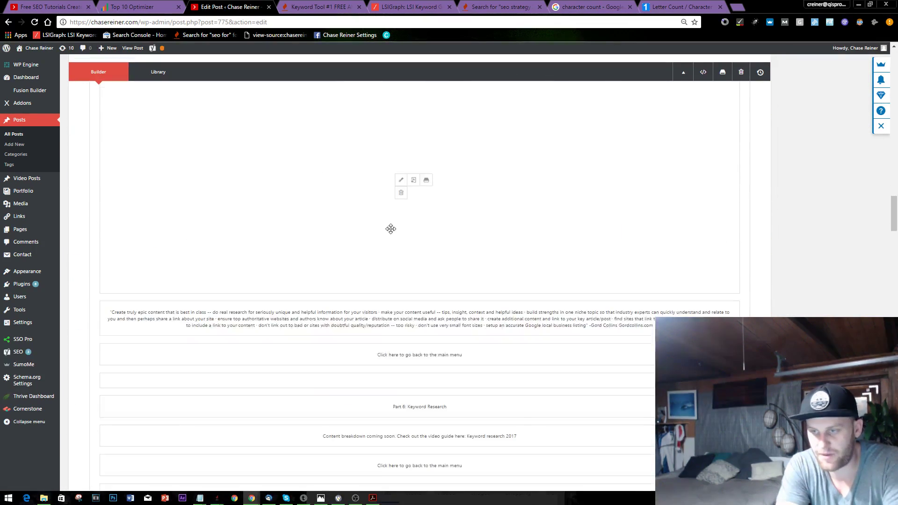
# Open the post's Yoast SEO snippet for editing, with the slug field active
pyautogui.scroll(-20, 390, 229)
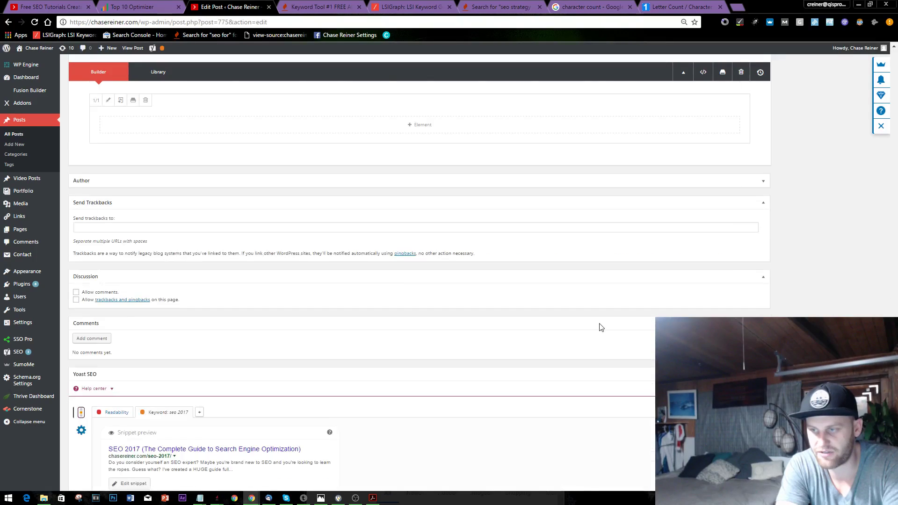
pyautogui.scroll(-9, 602, 327)
pyautogui.scroll(5, 401, 263)
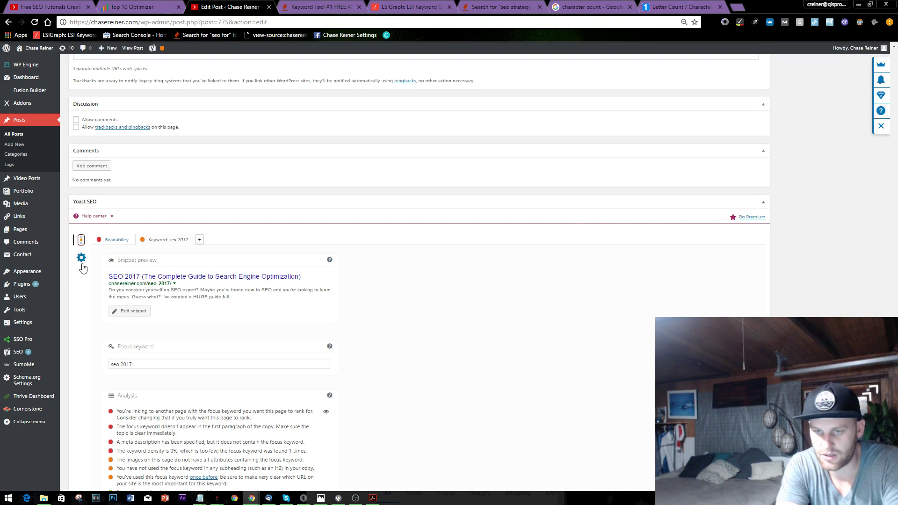
pyautogui.scroll(-1, 176, 247)
pyautogui.click(181, 237)
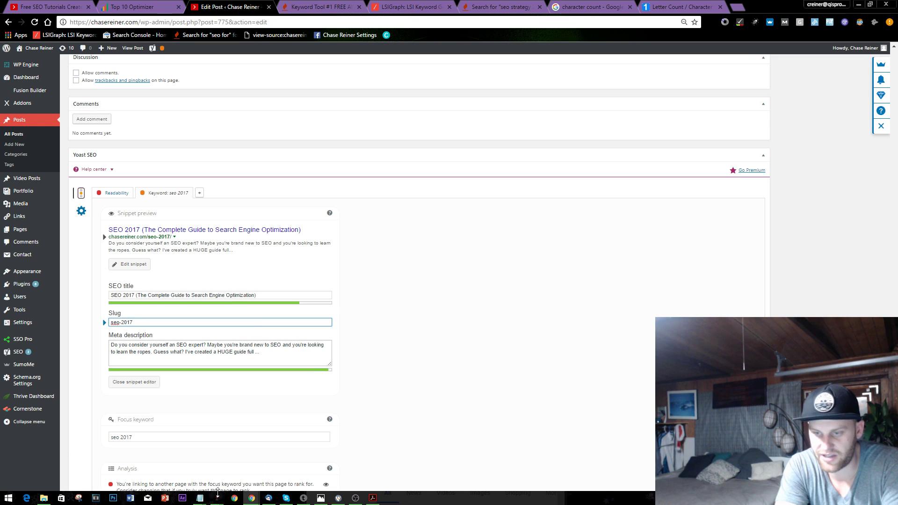
# Switch to the Notepad notes, remove the stray space before "15 SEO Videos", and select the proposed title starting with "seo strategy 2017"
pyautogui.moveTo(206, 499)
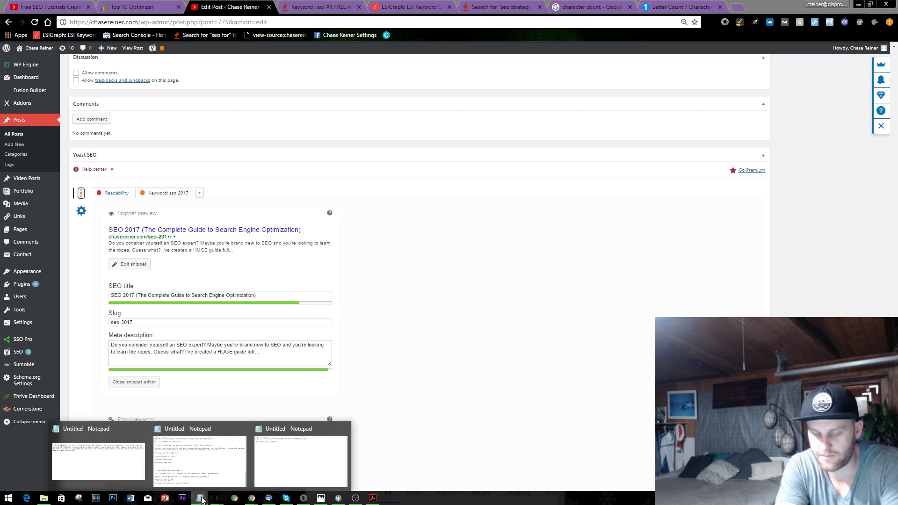
pyautogui.click(180, 459)
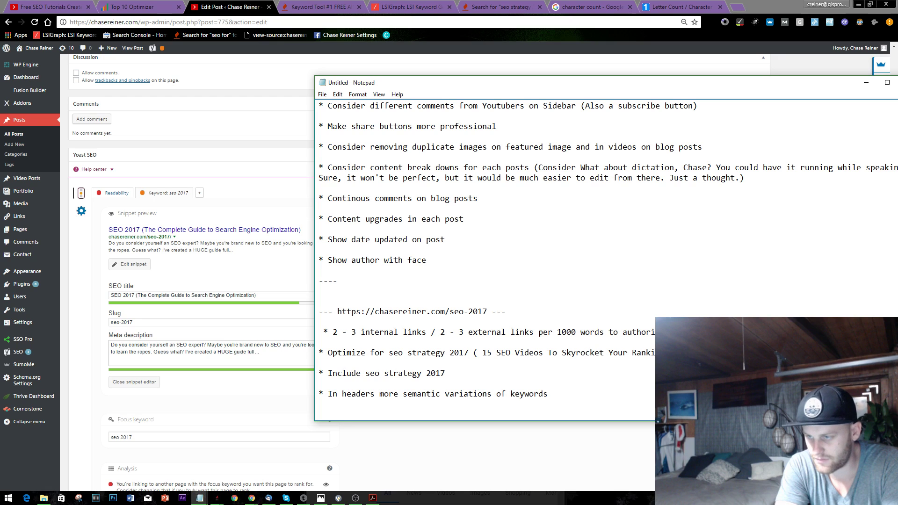
pyautogui.moveTo(663, 351); pyautogui.dragTo(473, 352)
pyautogui.click(486, 353)
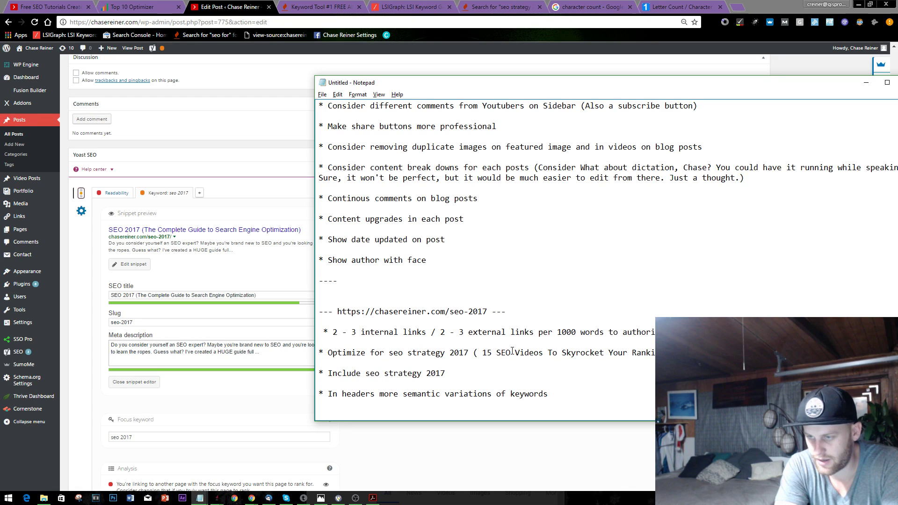
pyautogui.press('BackSpace')
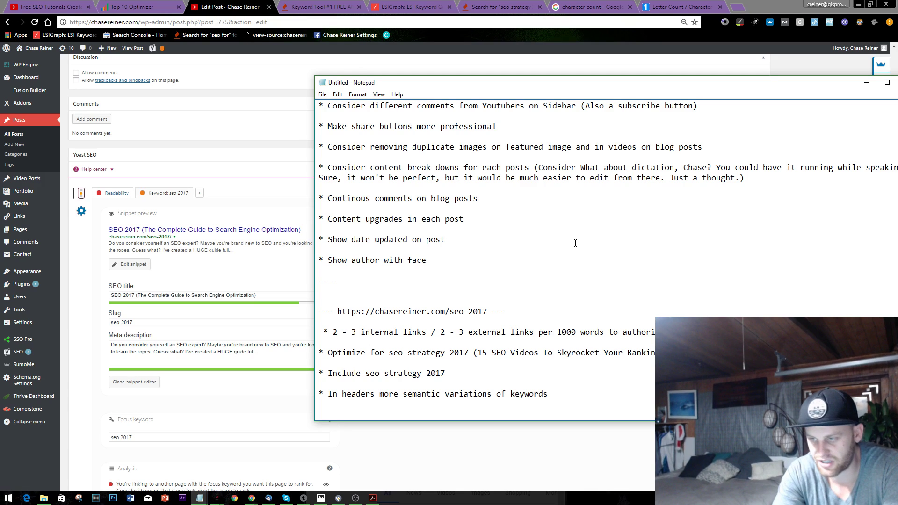
pyautogui.moveTo(320, 363); pyautogui.dragTo(388, 354)
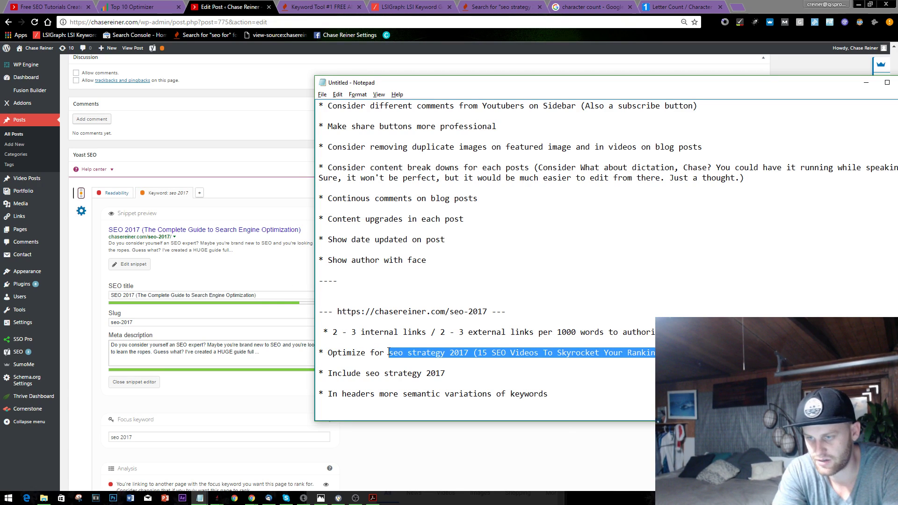
pyautogui.click(206, 296)
pyautogui.doubleClick(216, 295)
pyautogui.write('146')
# Replace the whole SEO title with the text copied from Notepad, "seo strategy 2017 (15 SEO Videos To Skyrocket Your Rankings)"
pyautogui.tripleClick(266, 296)
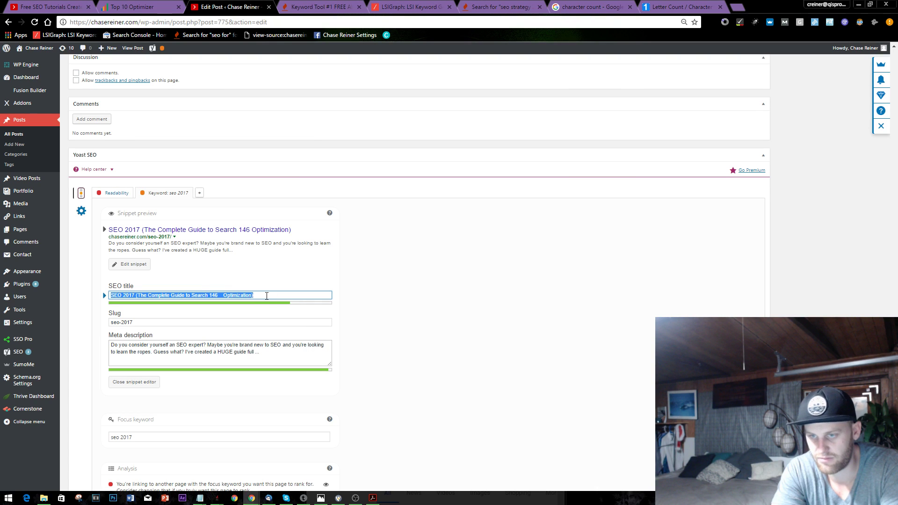
pyautogui.write('146')
pyautogui.hotkey('ctrl', 'z')
pyautogui.hotkey('alt', 'Tab')
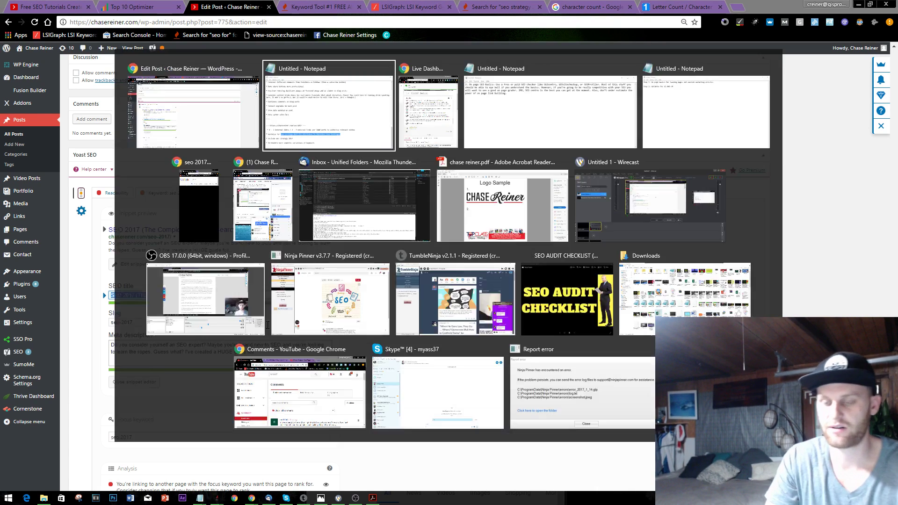
pyautogui.hotkey('ctrl', 'c')
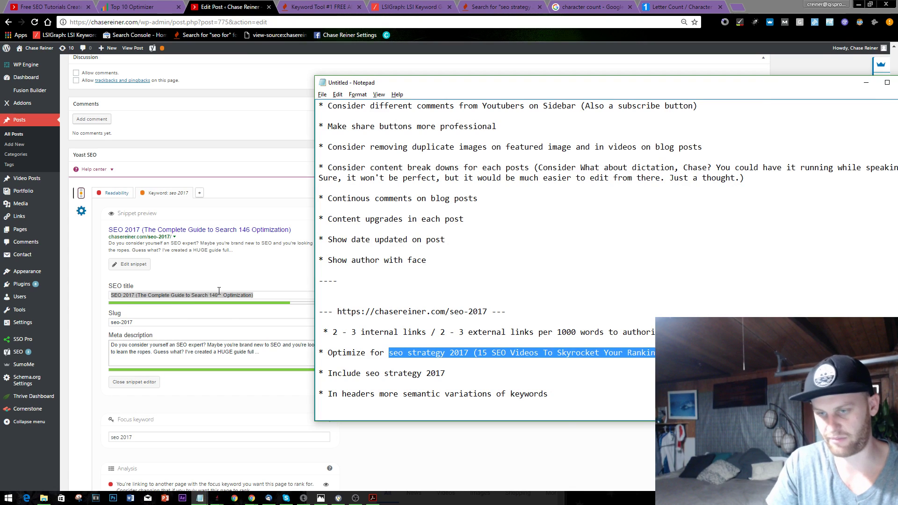
pyautogui.hotkey('alt', 'Tab')
pyautogui.hotkey('ctrl', 'v')
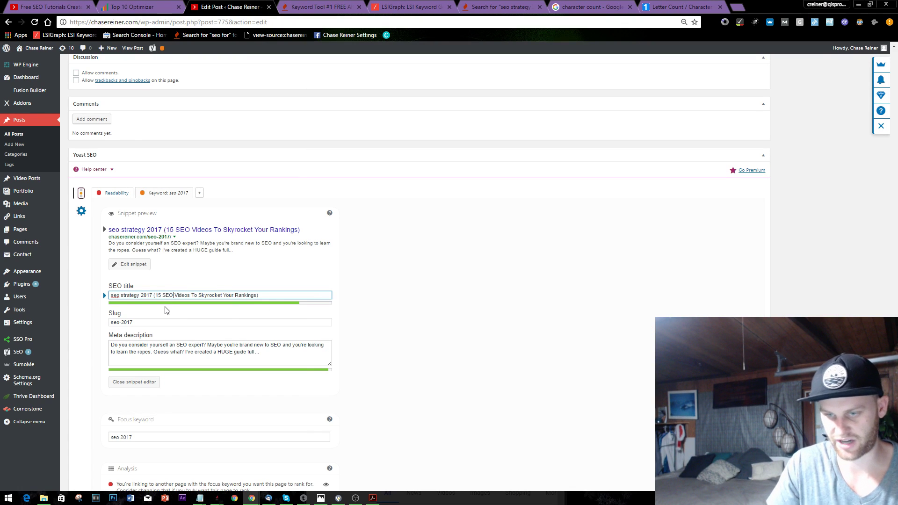
# Correct the capitalization at the start of the SEO title so it begins with "SEO Strategy 2017"
pyautogui.hotkey('shift', 'Home')
pyautogui.press('Left')
pyautogui.press('Right')
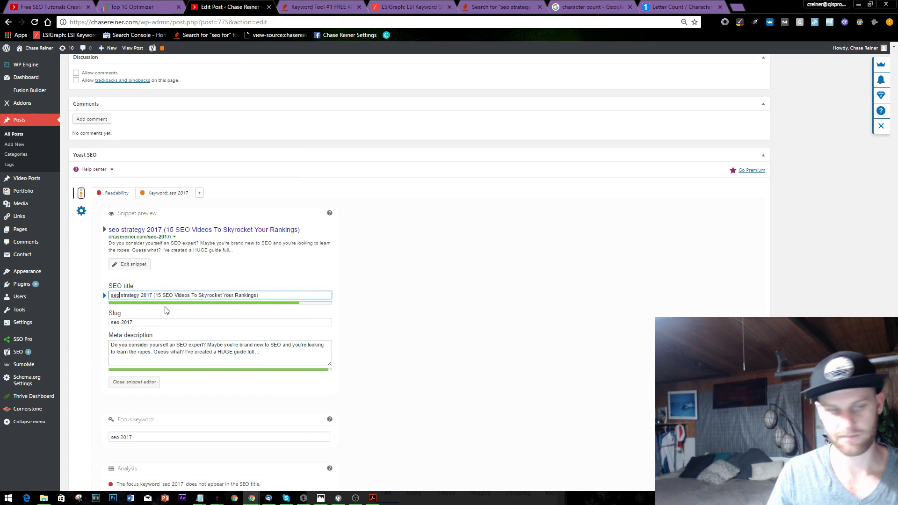
pyautogui.press('BackSpace')
pyautogui.press('Delete')
pyautogui.press('Delete')
pyautogui.press('Delete')
pyautogui.write('SEO')
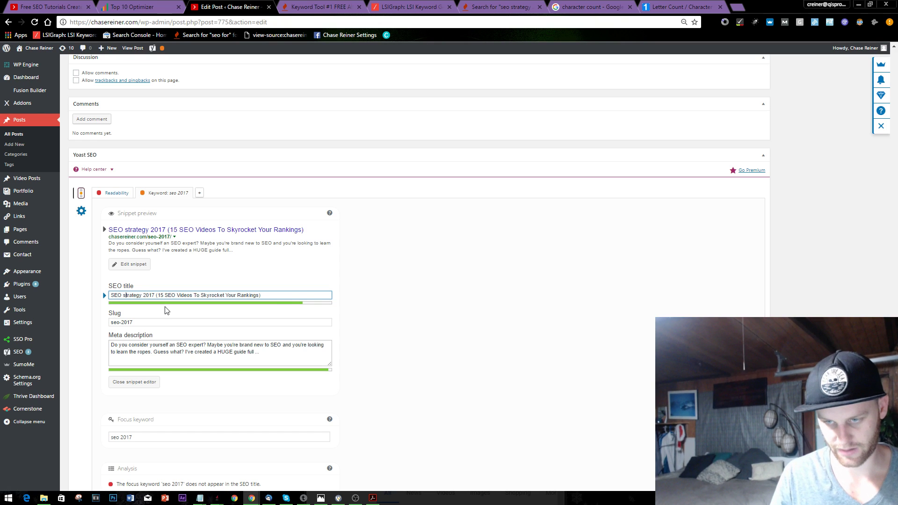
pyautogui.press('Delete')
pyautogui.write('S')
pyautogui.click(349, 311)
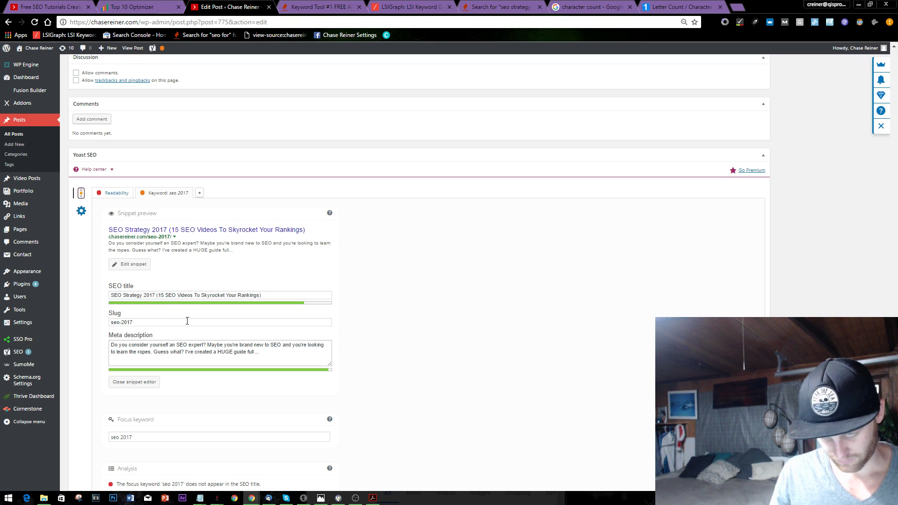
# Replace the meta description with the opening sentence "The complete SEO stragegy for 2017 that you must see."
pyautogui.click(208, 357)
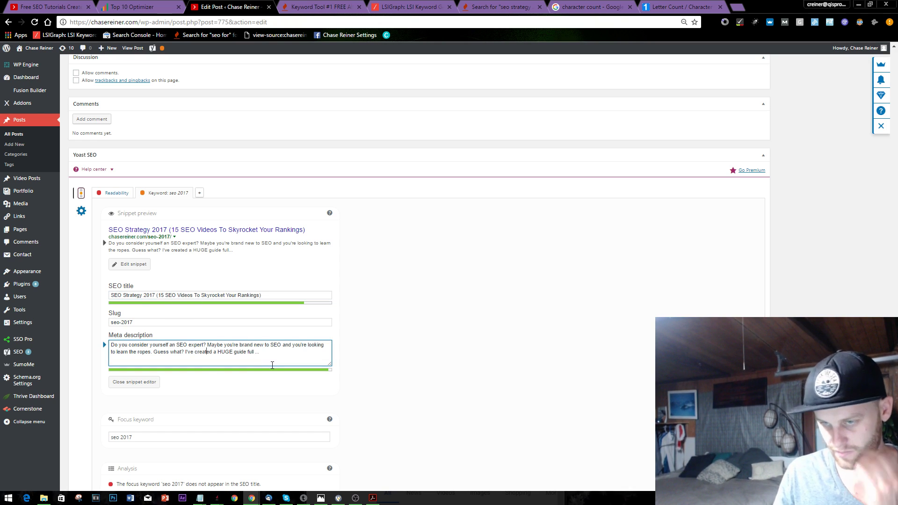
pyautogui.click(295, 355)
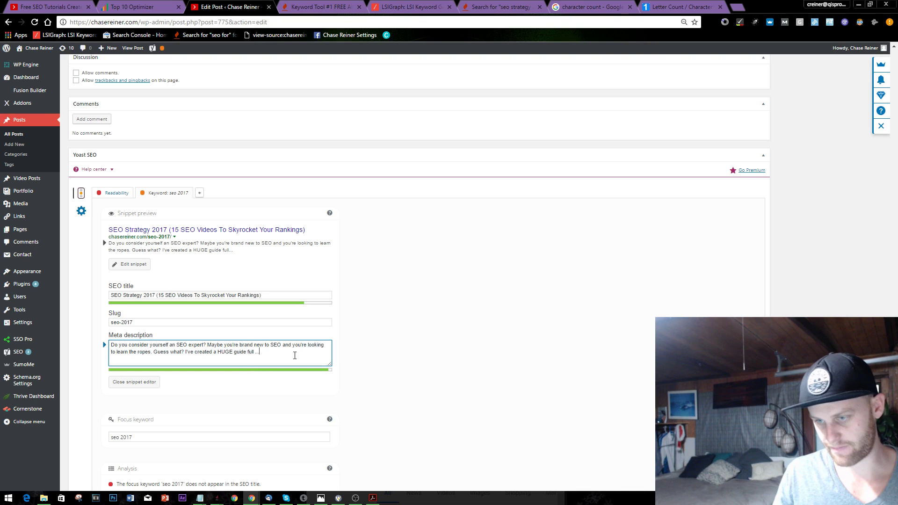
pyautogui.hotkey('ctrl', 'a')
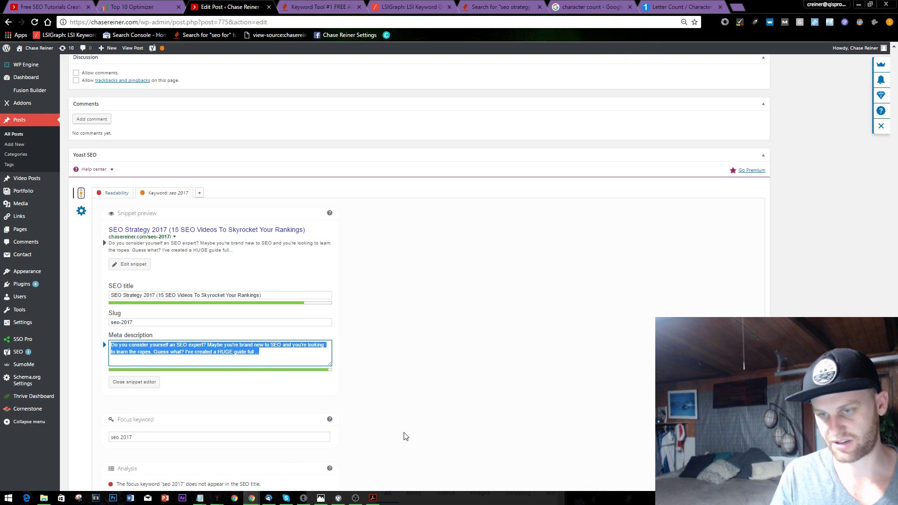
pyautogui.press('BackSpace')
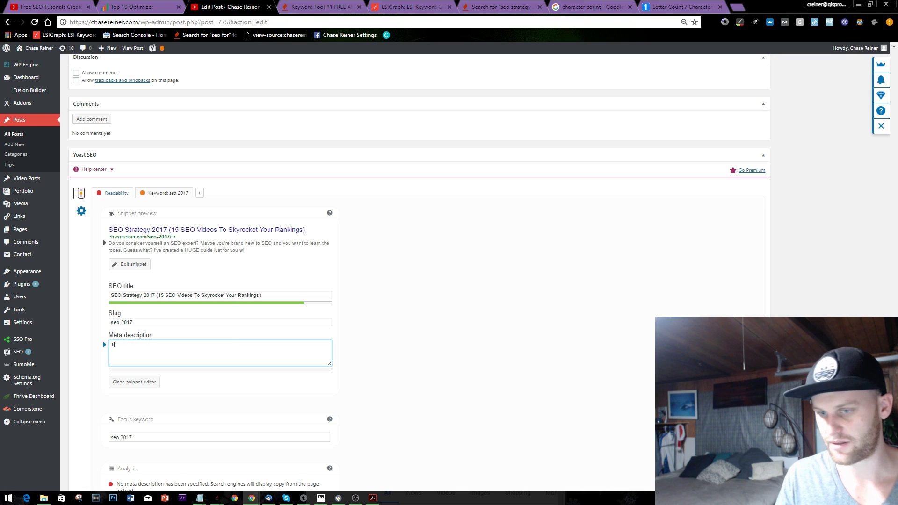
pyautogui.write('The complete ')
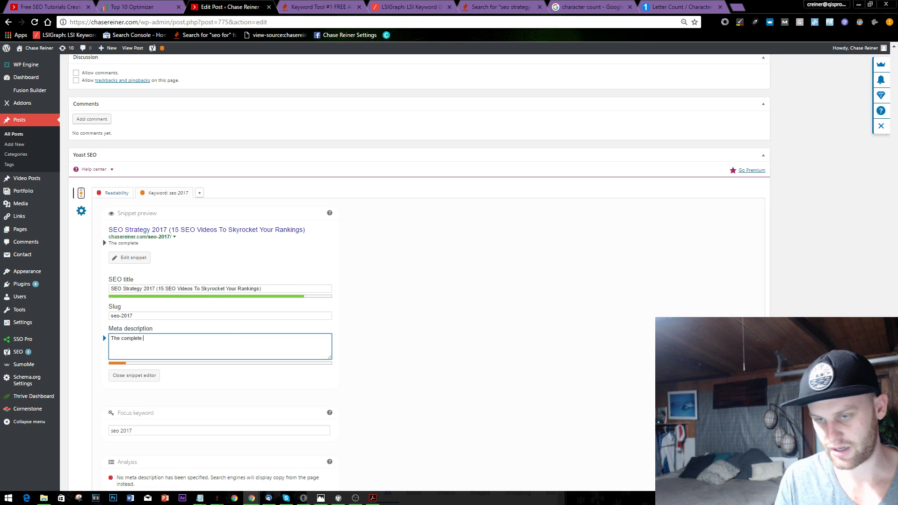
pyautogui.write('stra')
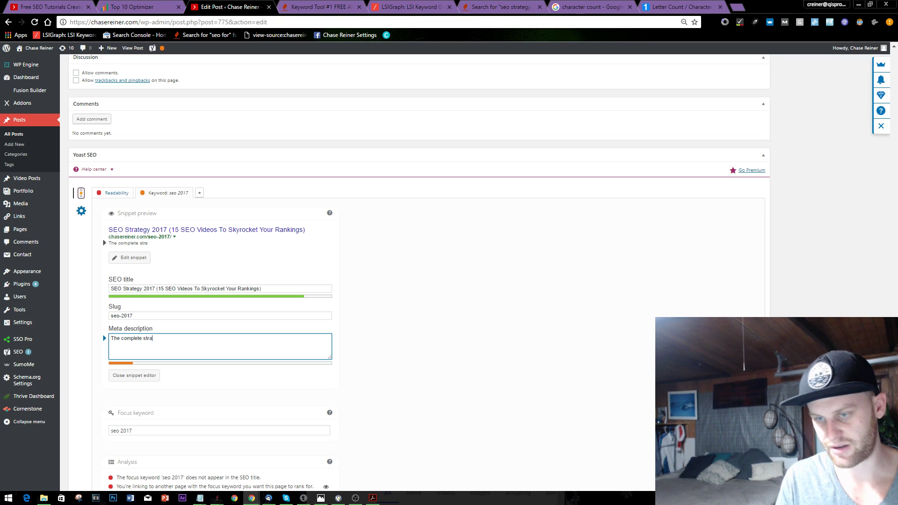
pyautogui.press('BackSpace')
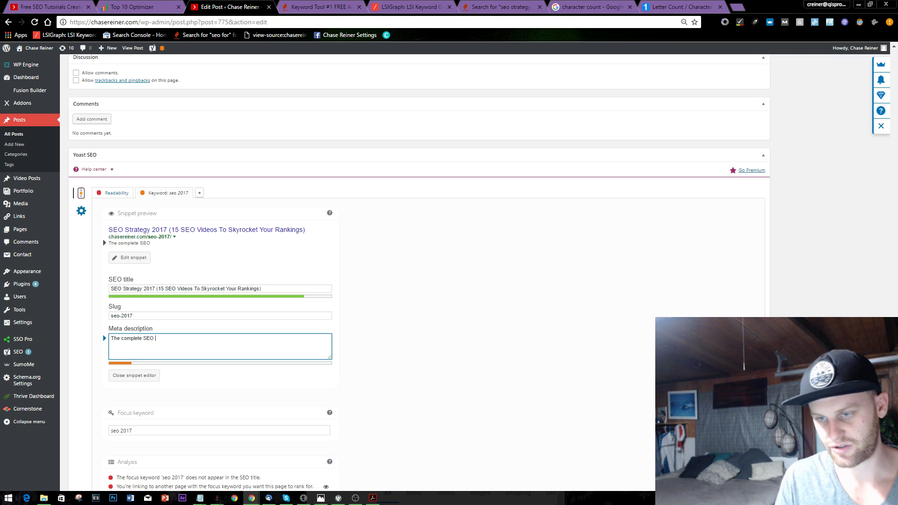
pyautogui.write('strage')
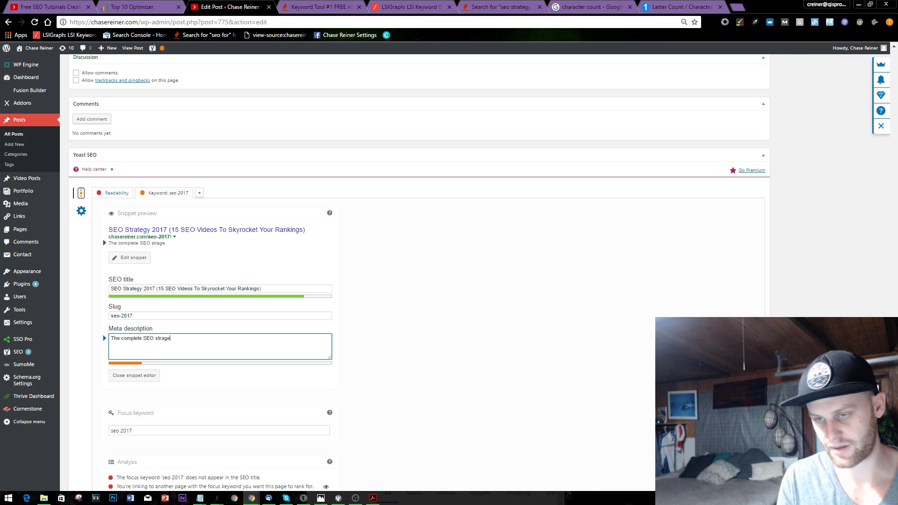
pyautogui.write('gy for 201')
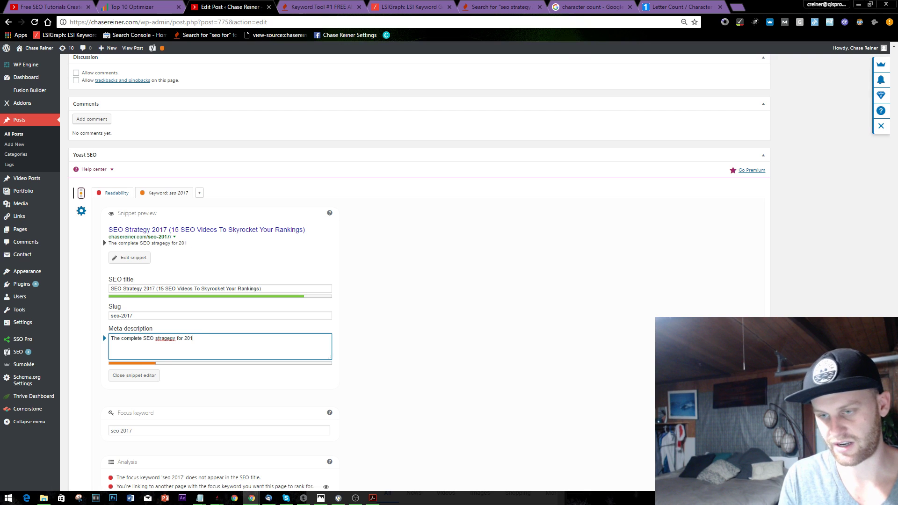
pyautogui.write('7 that you must ')
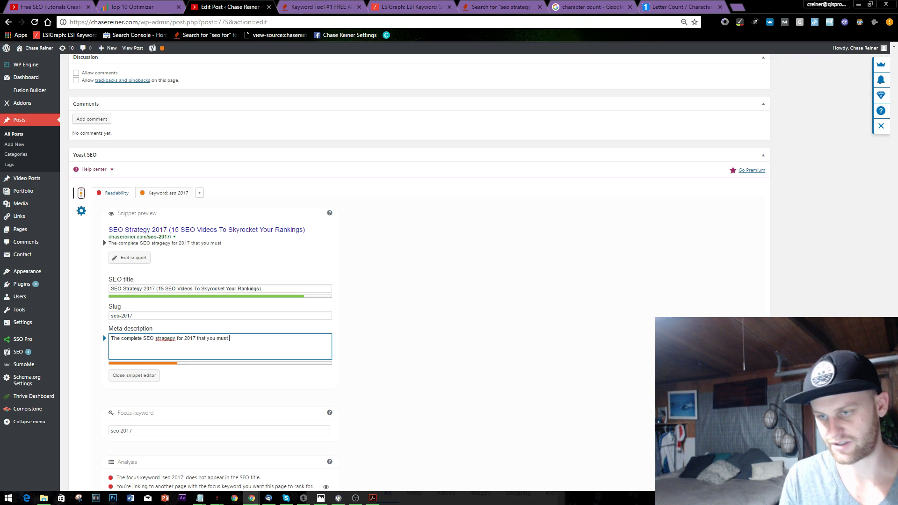
pyautogui.write('see. If yo')
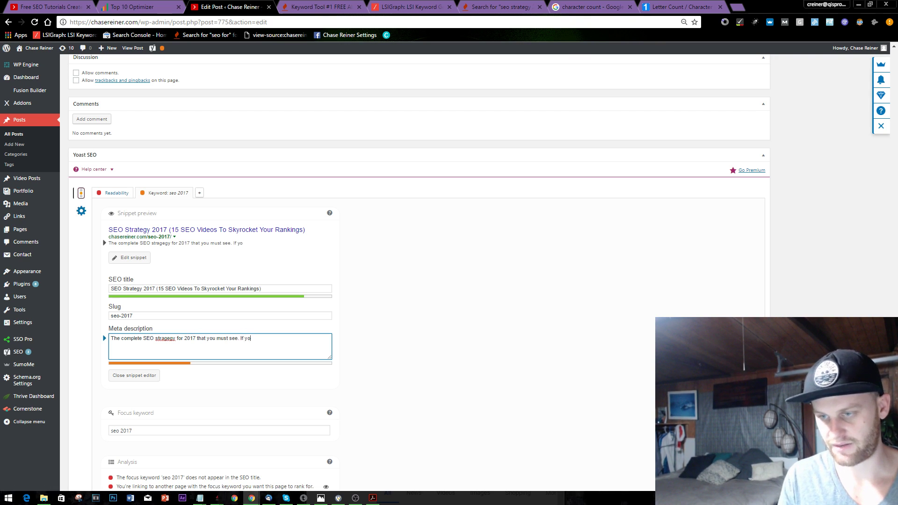
# Continue the meta description with "If you're looking to learn search engine optimziation for 2017 this is the tutorial for you."
pyautogui.write("u're looking to ")
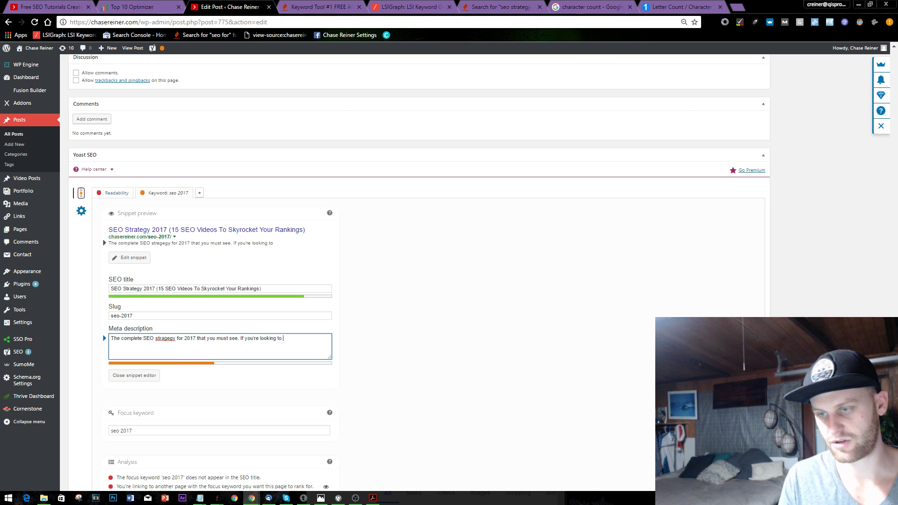
pyautogui.write('learn search en')
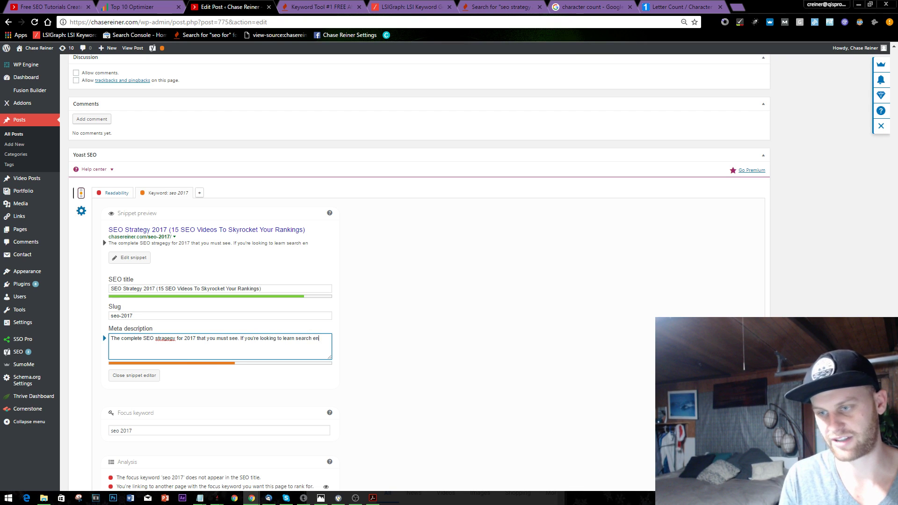
pyautogui.write('ing')
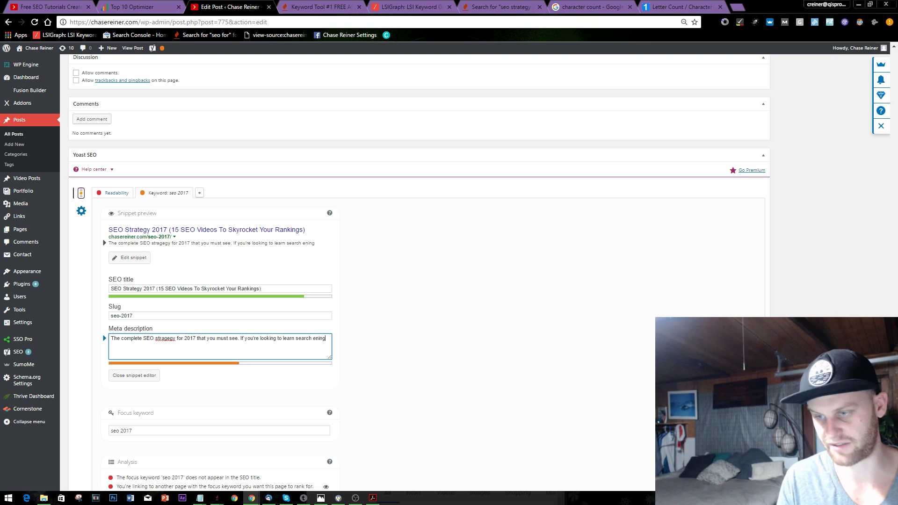
pyautogui.press('BackSpace')
pyautogui.press('BackSpace')
pyautogui.press('BackSpace')
pyautogui.write('g')
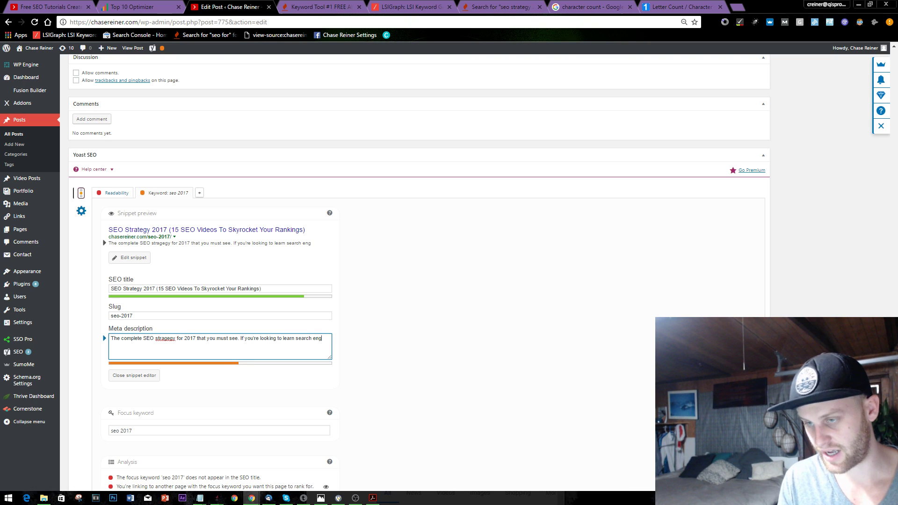
pyautogui.write('ine optimziatio')
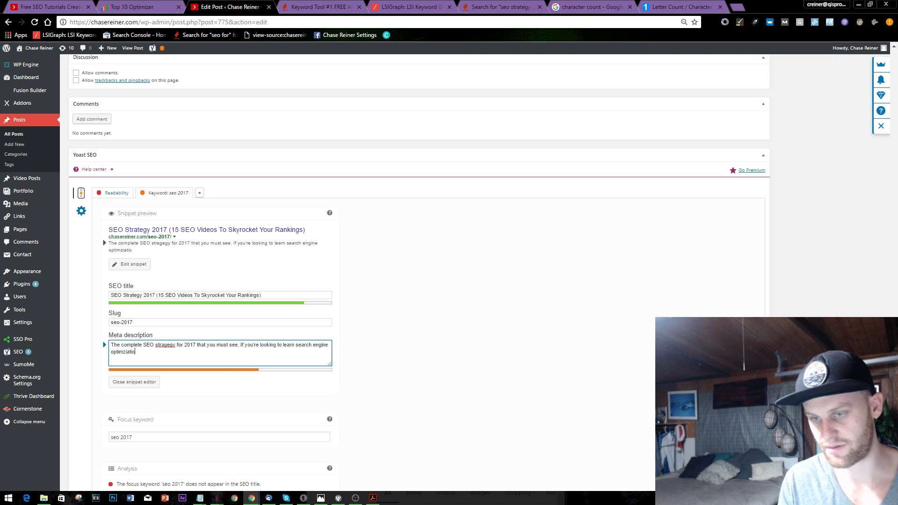
pyautogui.write('n for 2017 t')
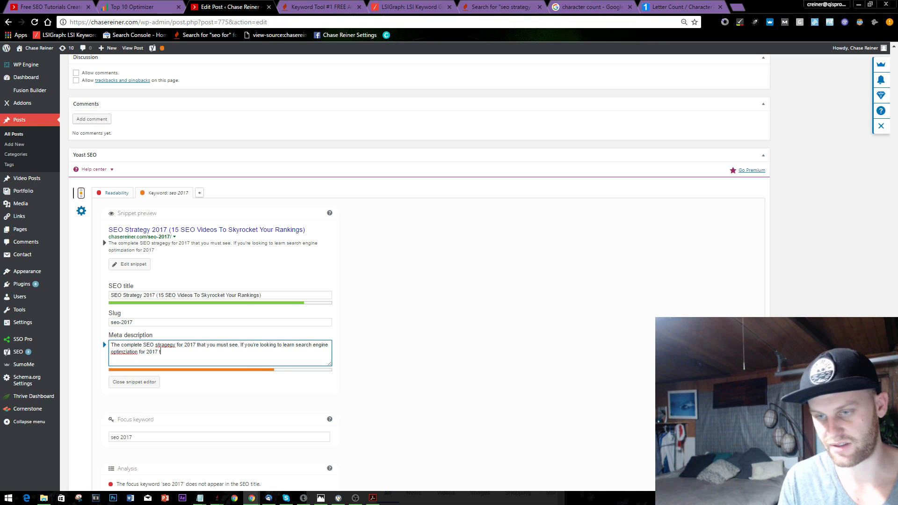
pyautogui.write('his thje')
pyautogui.press('BackSpace')
pyautogui.press('BackSpace')
pyautogui.write('e tutorial for you.')
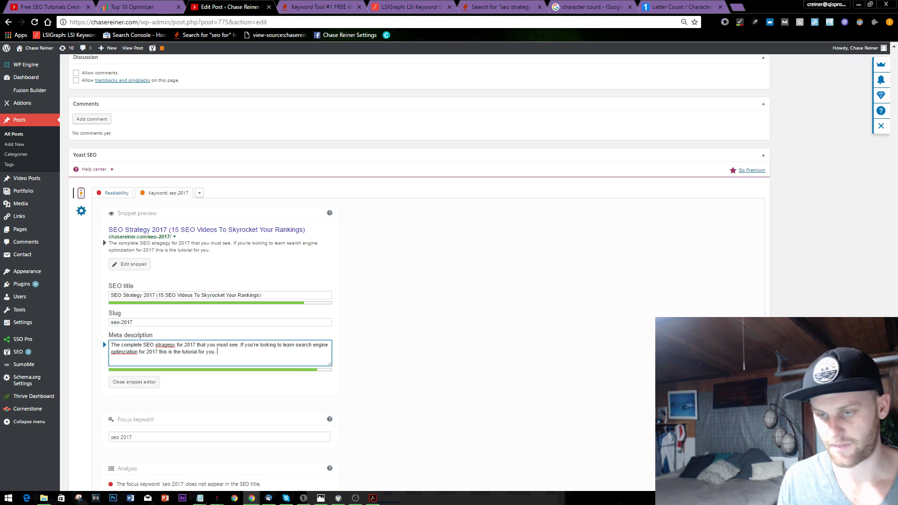
# Review the focus keyword analysis below the snippet and return to the SEO title field
pyautogui.scroll(-3, 515, 424)
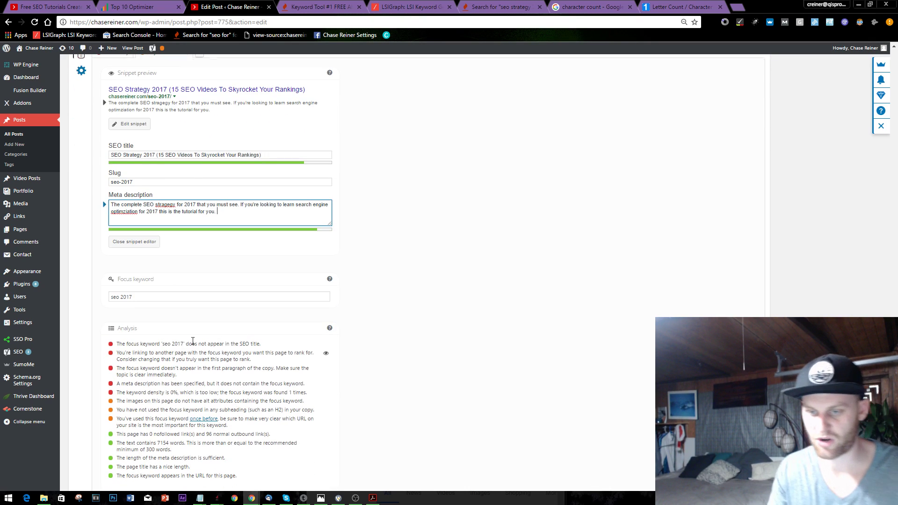
pyautogui.click(174, 92)
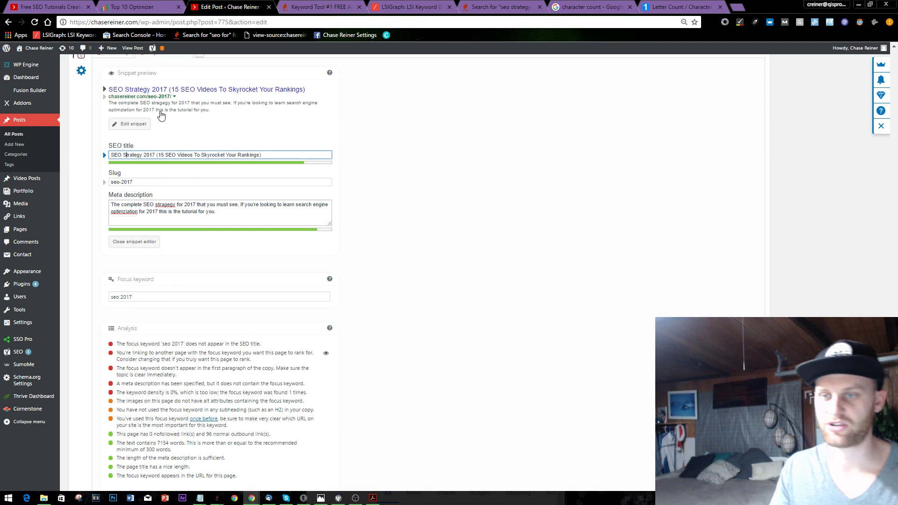
# Copy "SEO Strategy 2017" from the SEO title and use it to replace the post's focus keyword
pyautogui.moveTo(82, 149); pyautogui.dragTo(78, 148)
pyautogui.hotkey('ctrl', 'c')
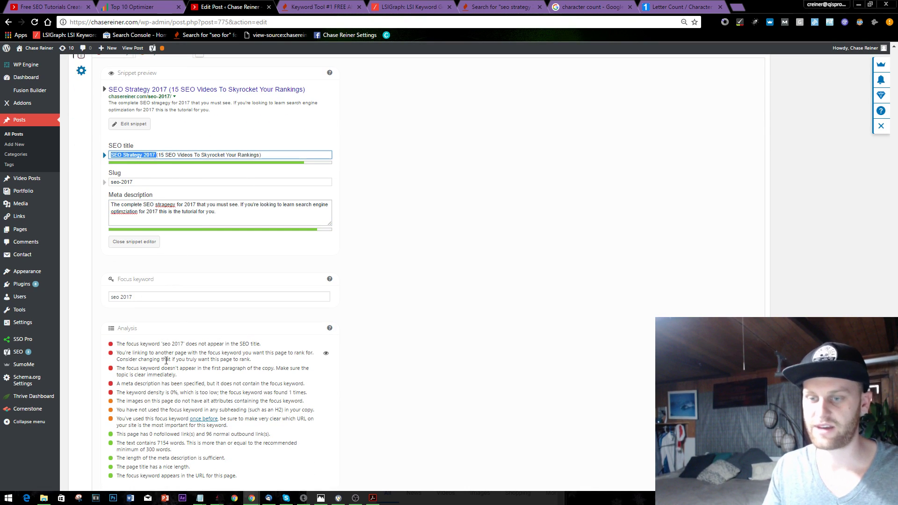
pyautogui.moveTo(173, 297); pyautogui.dragTo(47, 255)
pyautogui.hotkey('ctrl', 'v')
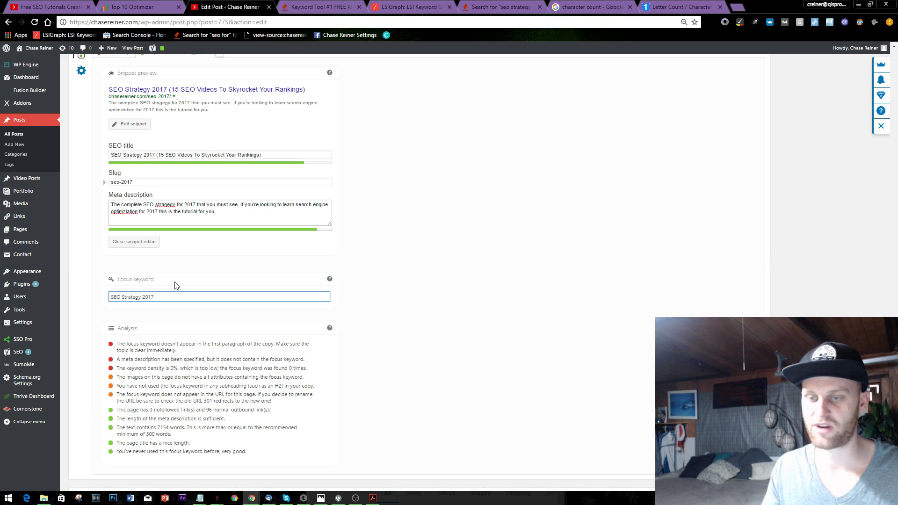
pyautogui.scroll(-5, 176, 284)
pyautogui.click(163, 67)
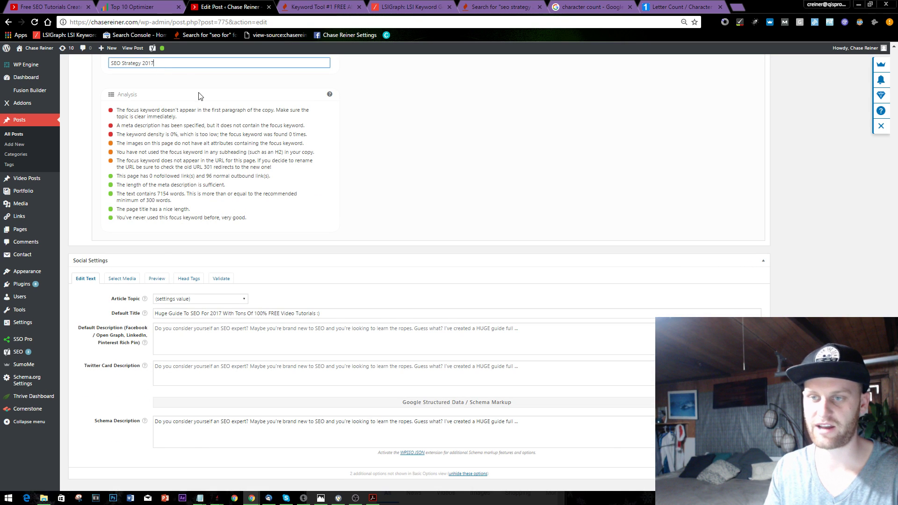
# Set the number of SEO videos in the Yoast SEO title to 12 and then to 13
pyautogui.click(289, 313)
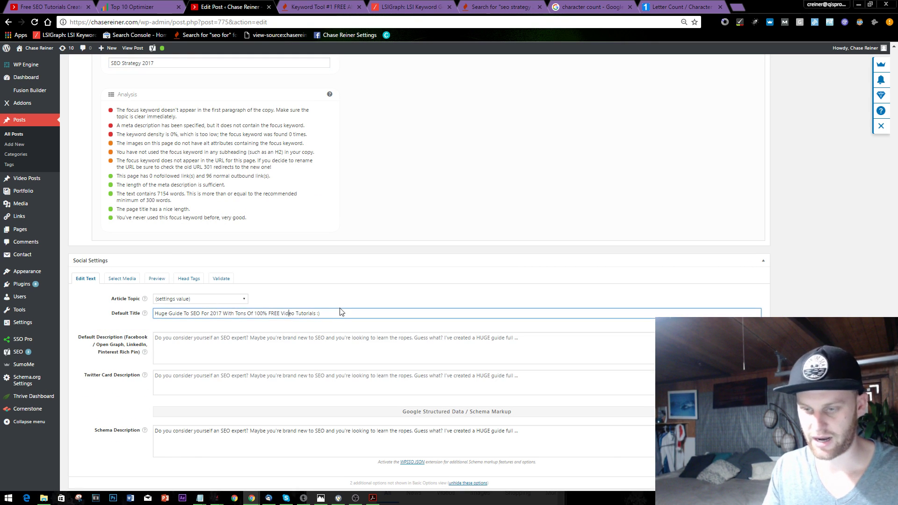
pyautogui.scroll(6, 340, 311)
pyautogui.scroll(2, 267, 301)
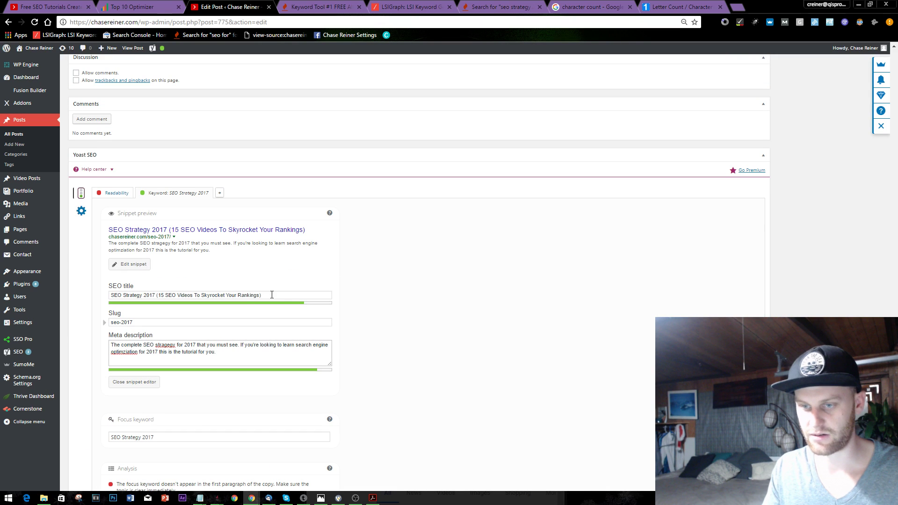
pyautogui.tripleClick(269, 295)
pyautogui.click(417, 314)
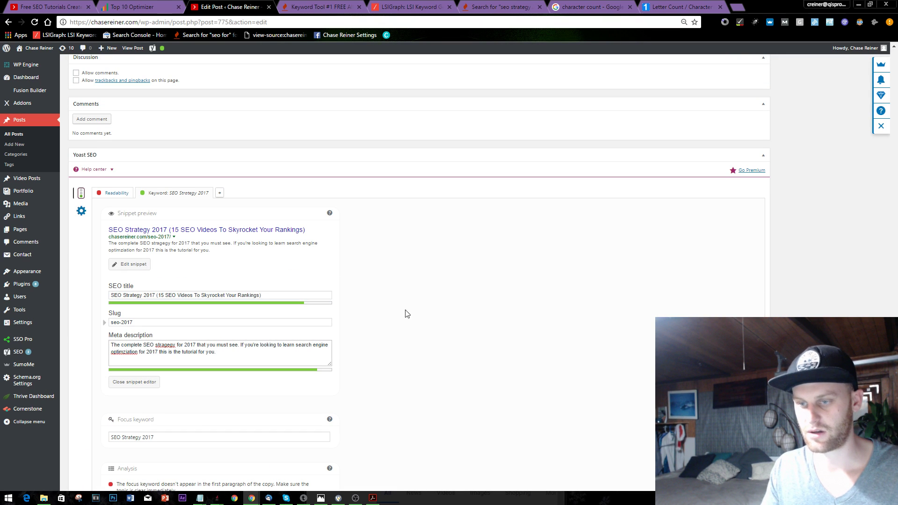
pyautogui.tripleClick(212, 292)
pyautogui.click(184, 295)
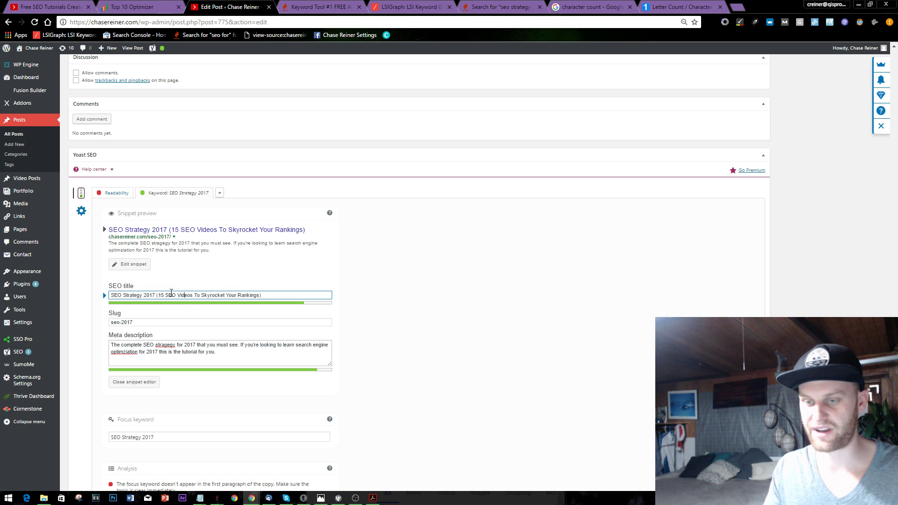
pyautogui.press('Left')
pyautogui.press('BackSpace')
pyautogui.write('2')
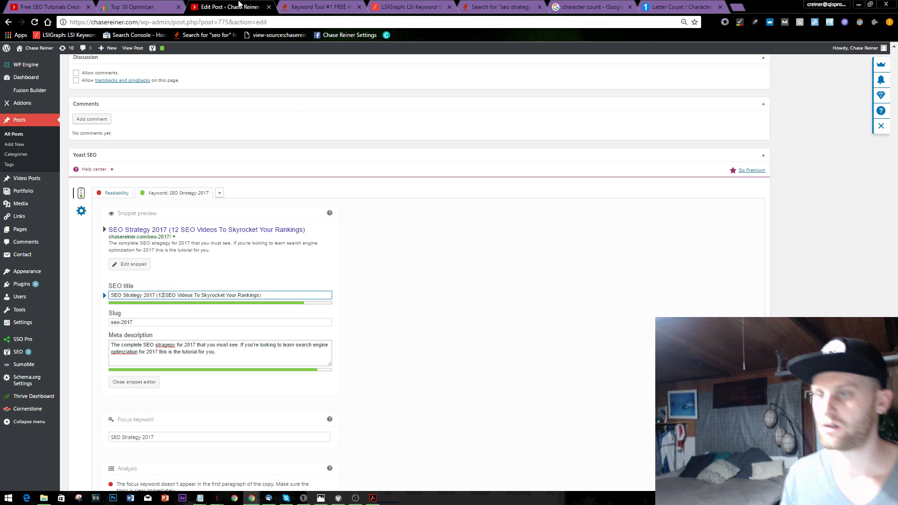
pyautogui.press('BackSpace')
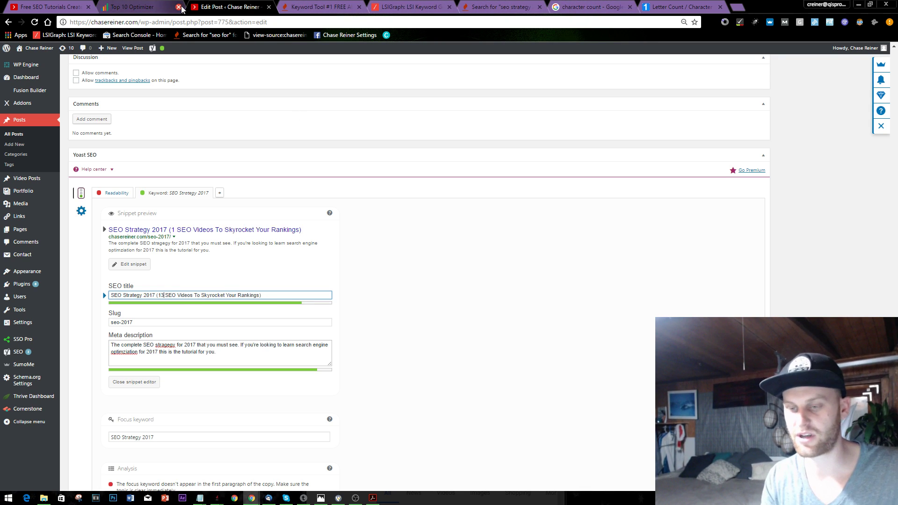
pyautogui.write('3')
# Open the published post at chasereiner.com/seo-2017/ and examine its section list to count the video parts
pyautogui.click(165, 5)
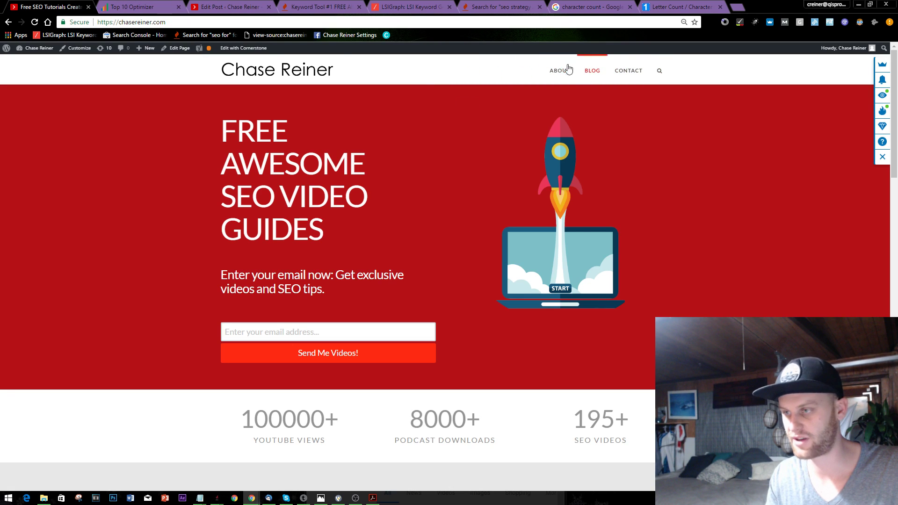
pyautogui.click(194, 22)
pyautogui.write('chasereiner.com/seo')
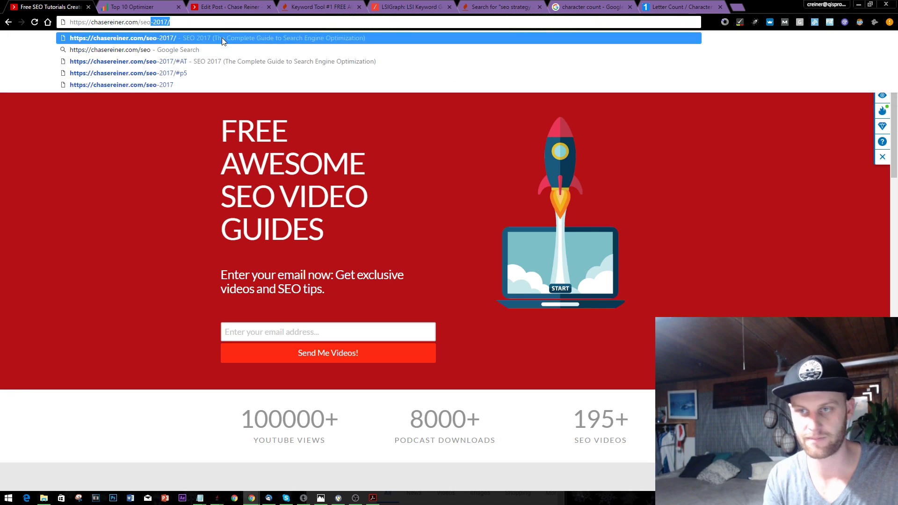
pyautogui.press('Return')
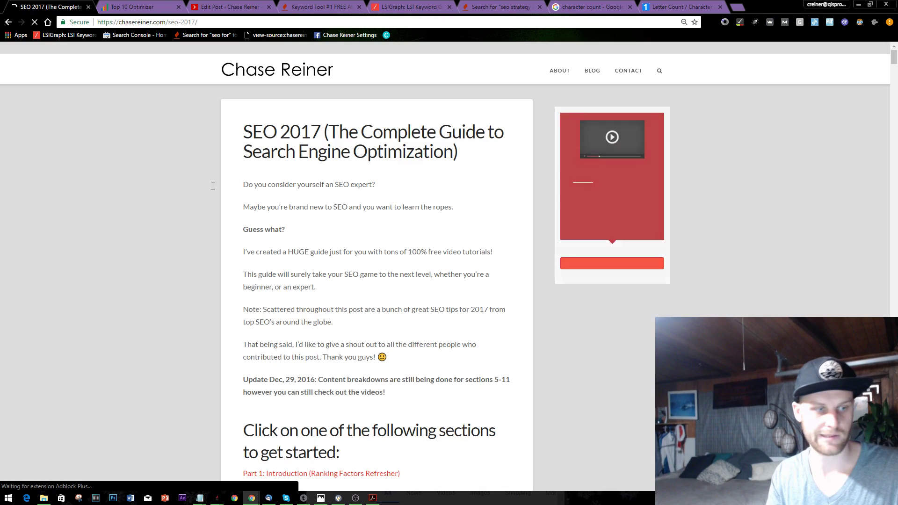
pyautogui.scroll(-10, 328, 197)
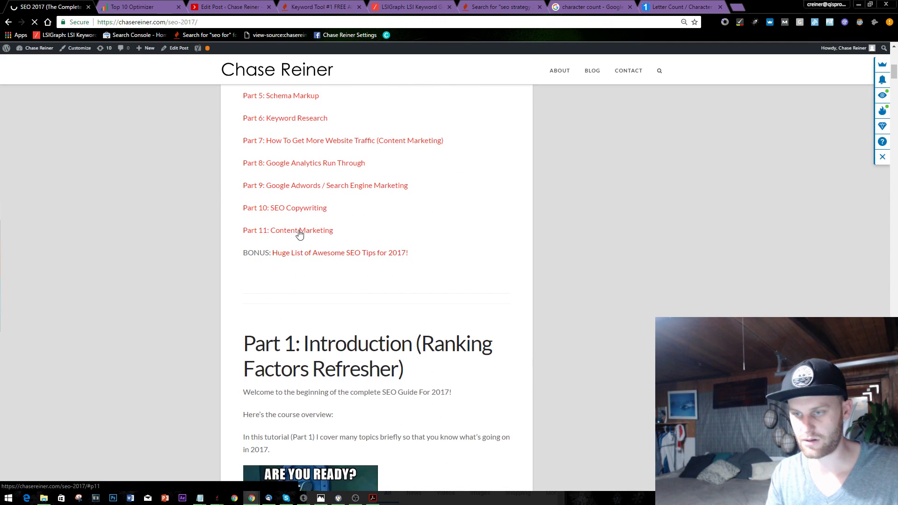
pyautogui.click(299, 233)
pyautogui.click(402, 6)
# Return to the post editor and set the number of SEO videos in the SEO title to 11
pyautogui.click(230, 6)
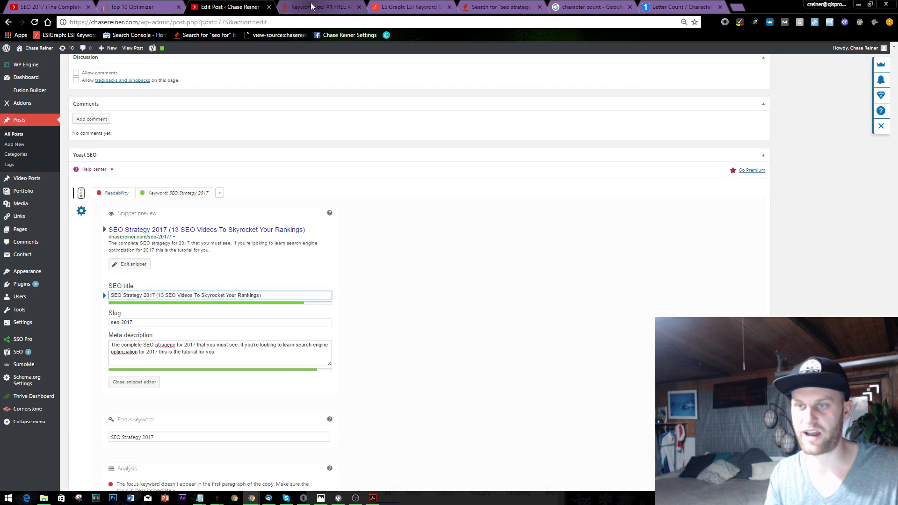
pyautogui.press('BackSpace')
pyautogui.write('1')
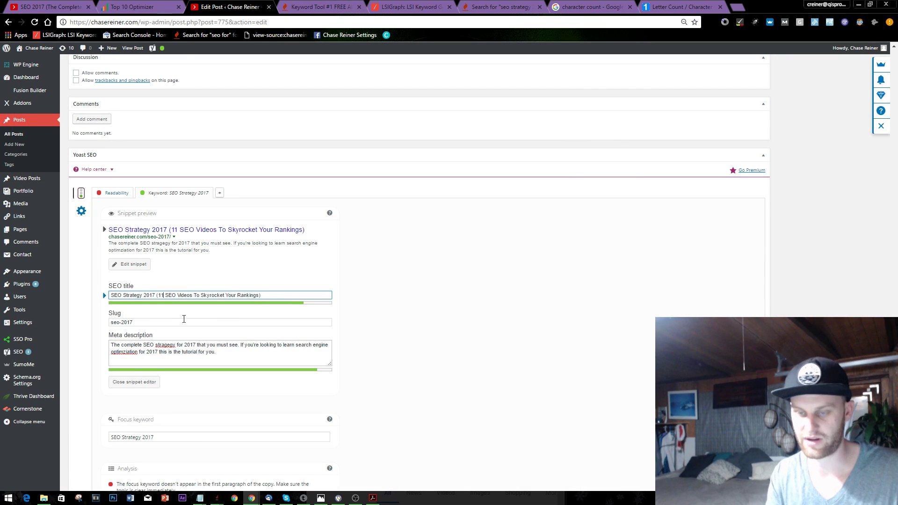
# Replace the Default Title in Social Settings with the SEO title "SEO Strategy 2017 (11 SEO Videos To Skyrocket Your Rankings)"
pyautogui.hotkey('ctrl', 'a')
pyautogui.hotkey('ctrl', 'c')
pyautogui.click(385, 317)
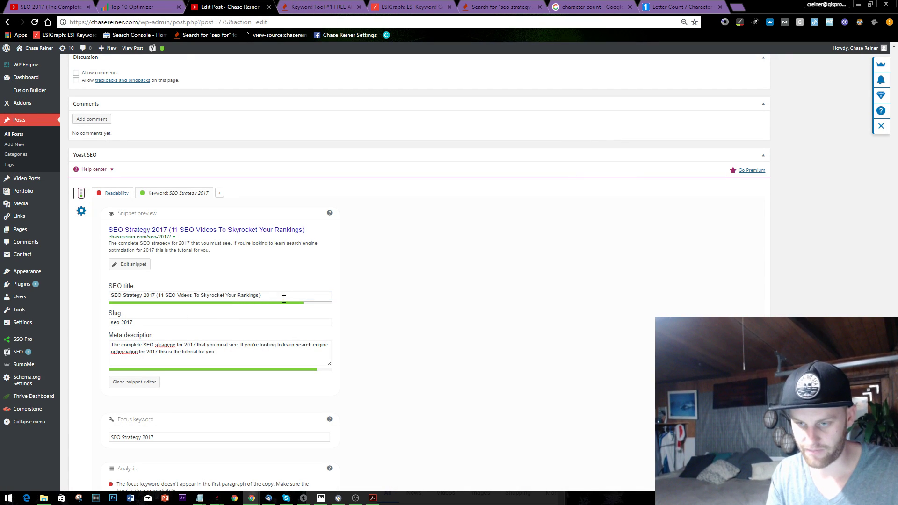
pyautogui.scroll(-2, 276, 307)
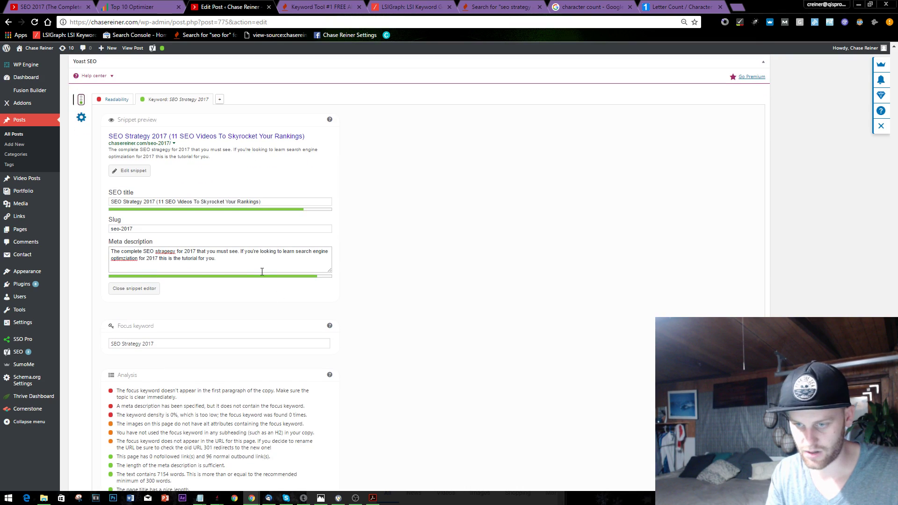
pyautogui.scroll(-4, 262, 272)
pyautogui.scroll(20, 723, 260)
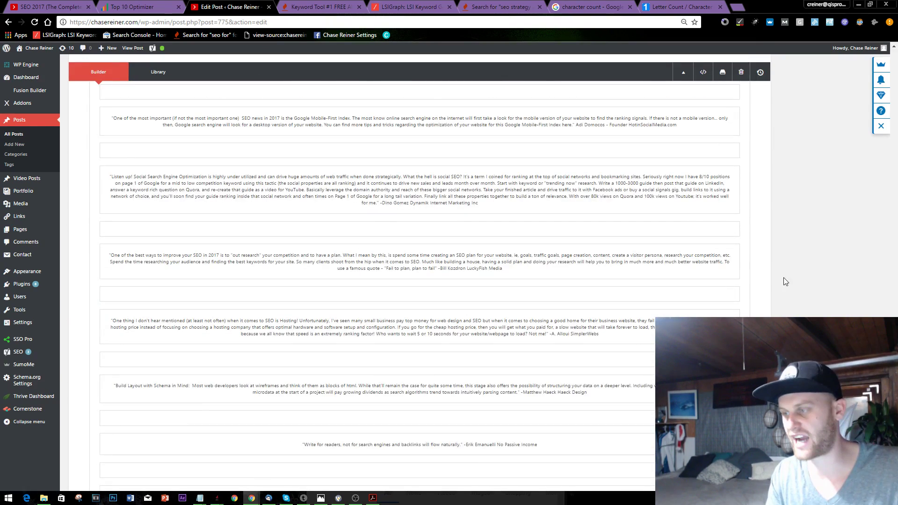
pyautogui.scroll(-20, 150, 279)
pyautogui.moveTo(340, 271); pyautogui.dragTo(109, 270)
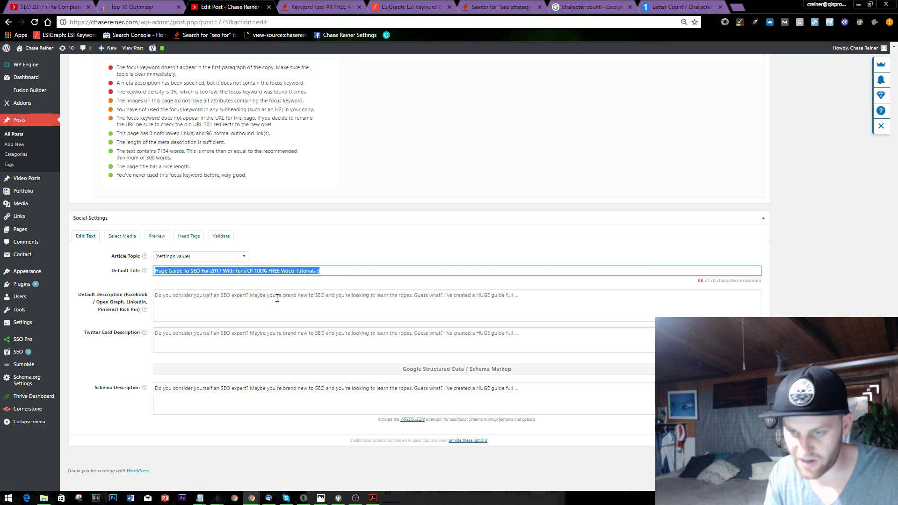
pyautogui.hotkey('ctrl', 'v')
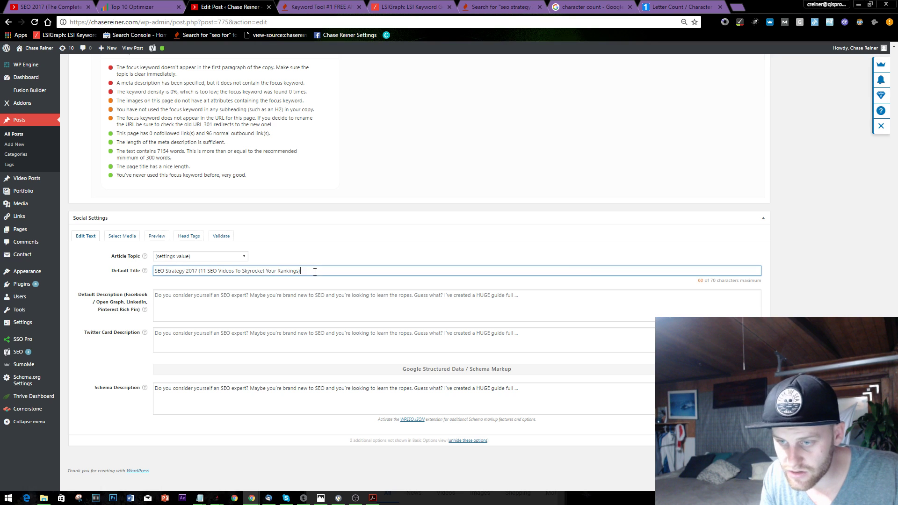
pyautogui.hotkey('ctrl', 'z')
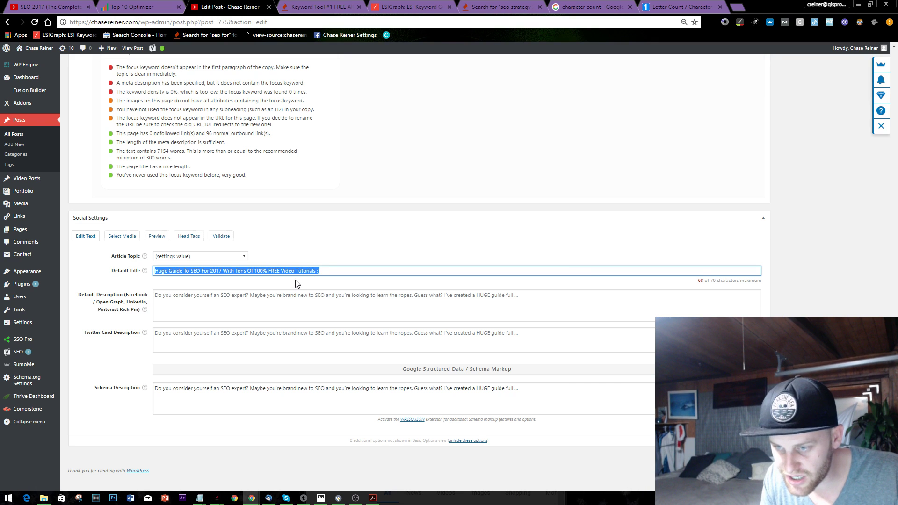
pyautogui.hotkey('ctrl', 'v')
# Copy the complete Yoast meta description into the Default Description in Social Settings
pyautogui.scroll(3, 205, 248)
pyautogui.scroll(1, 188, 112)
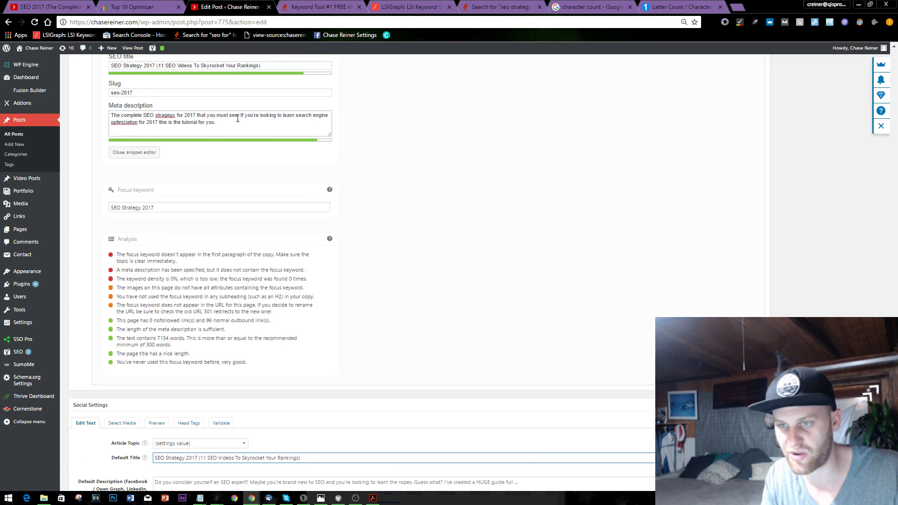
pyautogui.click(237, 117)
pyautogui.hotkey('ctrl', 'a')
pyautogui.hotkey('ctrl', 'c')
pyautogui.scroll(-4, 435, 225)
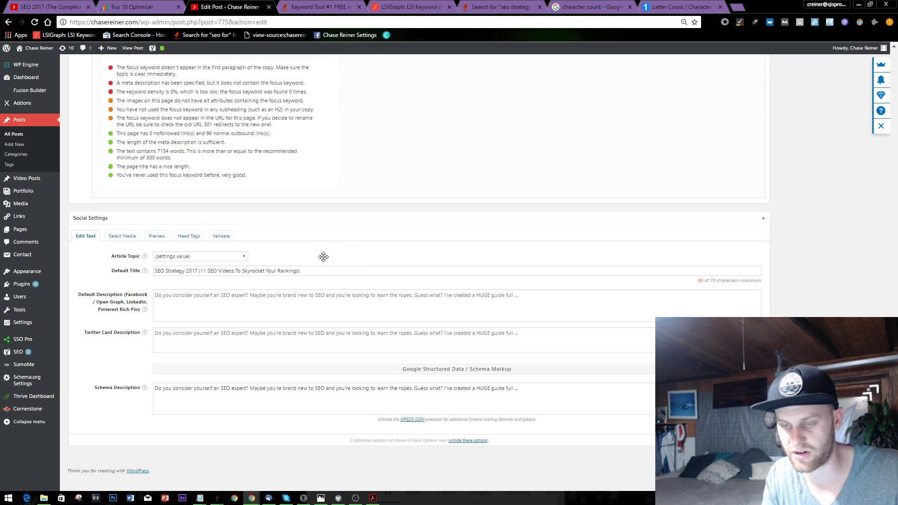
pyautogui.click(199, 304)
pyautogui.hotkey('ctrl', 'a')
pyautogui.hotkey('ctrl', 'v')
# Replace the Twitter Card Description and the Schema Description with the same copied meta description
pyautogui.click(196, 345)
pyautogui.hotkey('ctrl', 'a')
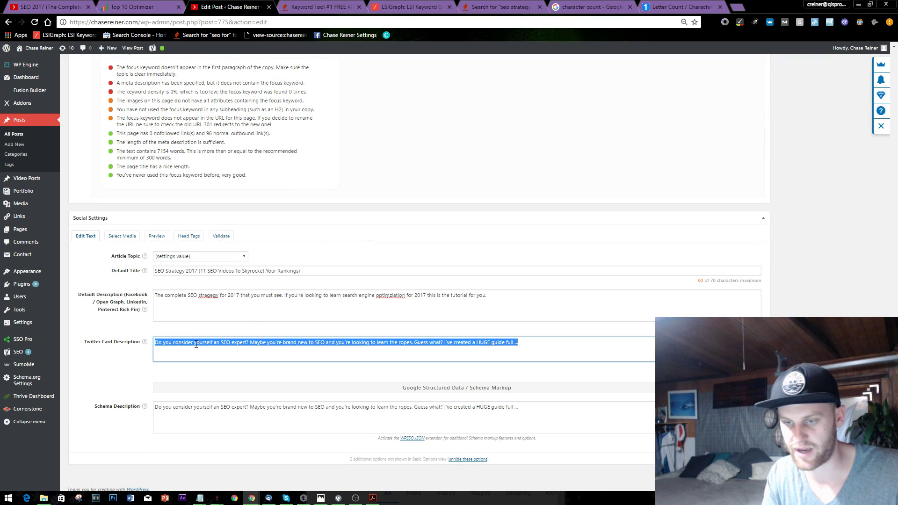
pyautogui.hotkey('ctrl', 'v')
pyautogui.click(228, 407)
pyautogui.hotkey('ctrl', 'a')
pyautogui.hotkey('ctrl', 'v')
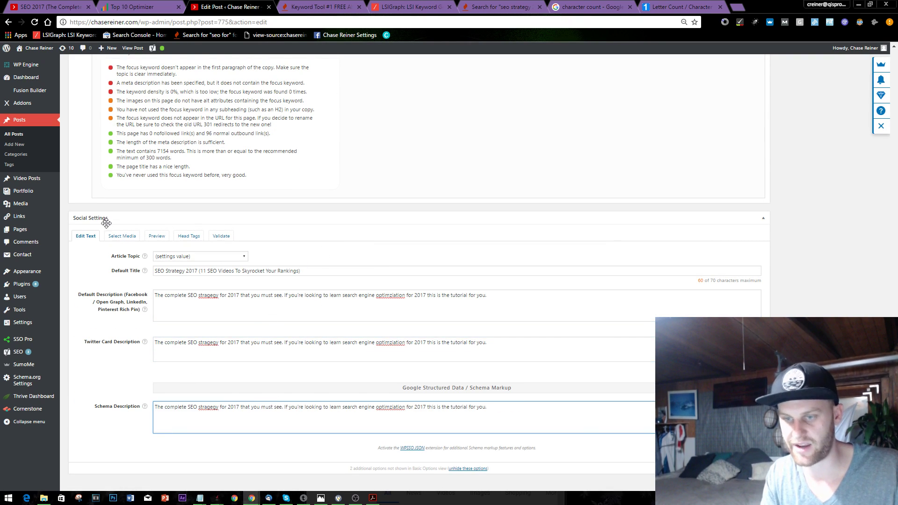
# Browse the Media Library for the post's priority social image and choose google-76522_1280.png
pyautogui.click(122, 236)
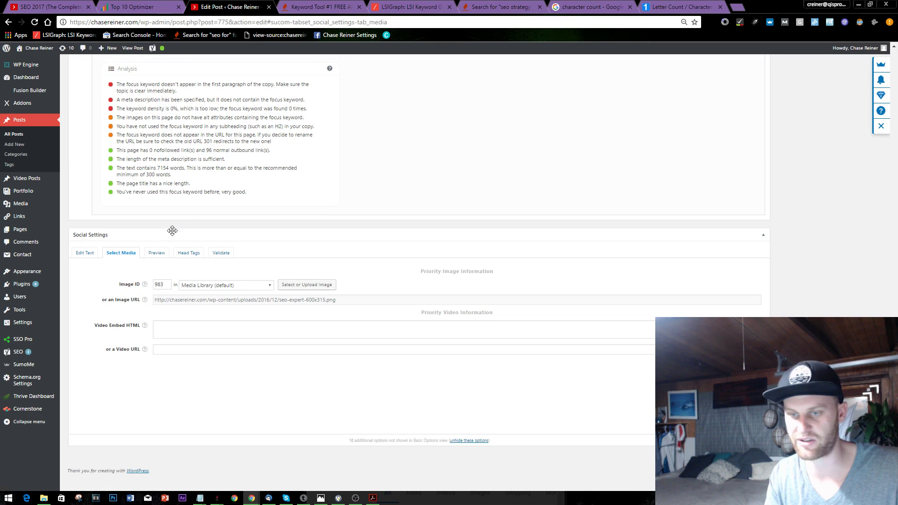
pyautogui.click(279, 325)
pyautogui.click(305, 285)
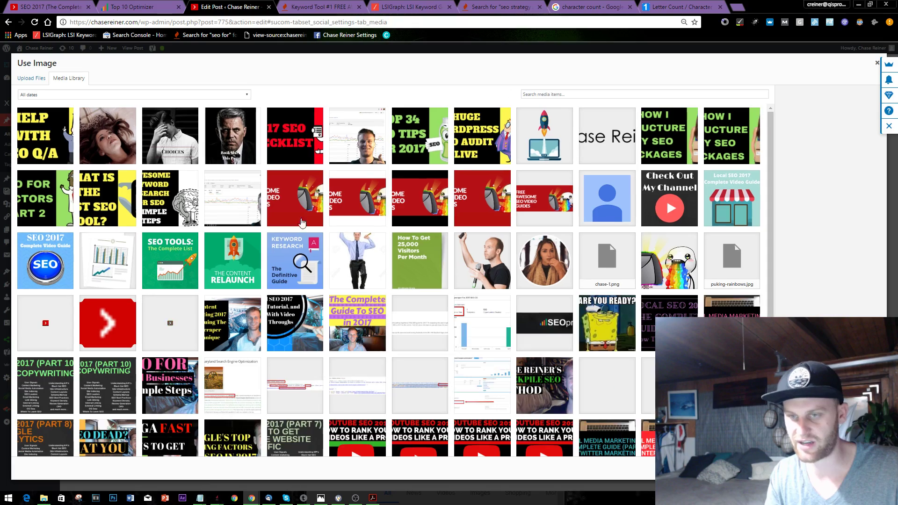
pyautogui.scroll(-7, 519, 220)
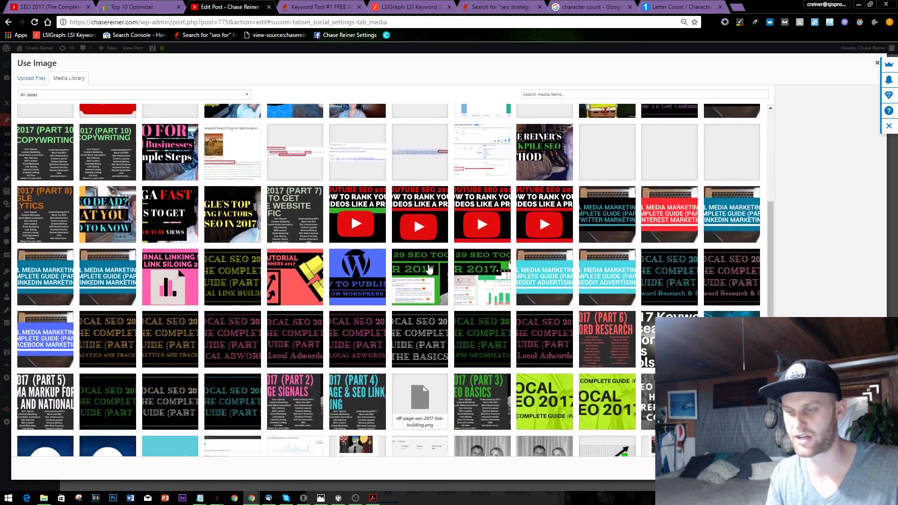
pyautogui.scroll(4, 414, 261)
pyautogui.scroll(3, 414, 261)
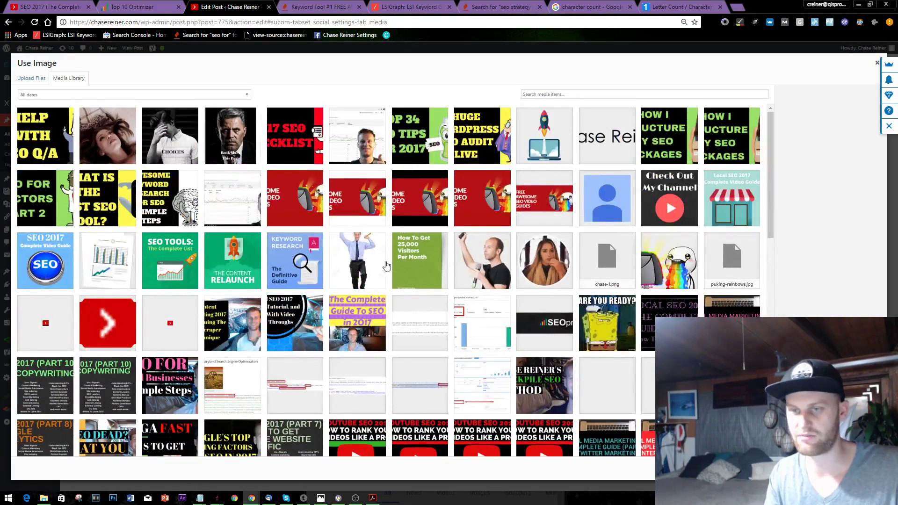
pyautogui.scroll(-15, 426, 217)
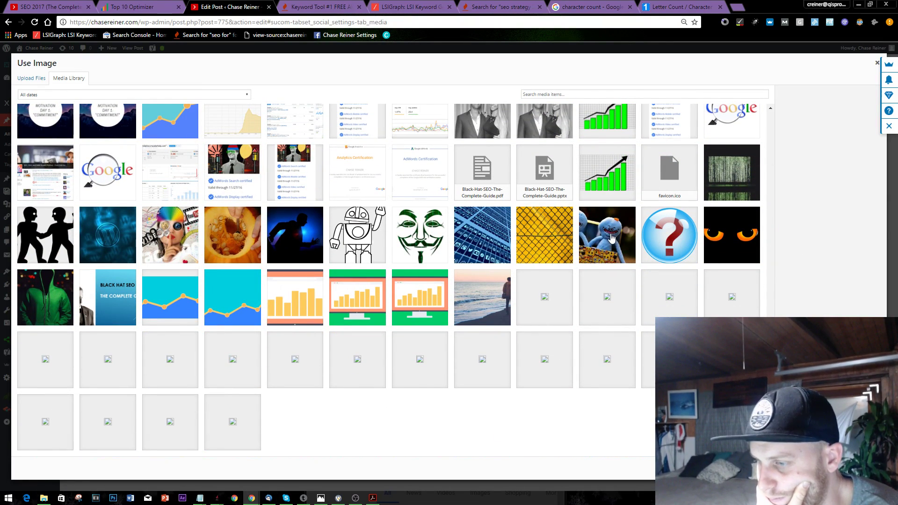
pyautogui.scroll(3, 430, 276)
pyautogui.scroll(-3, 197, 327)
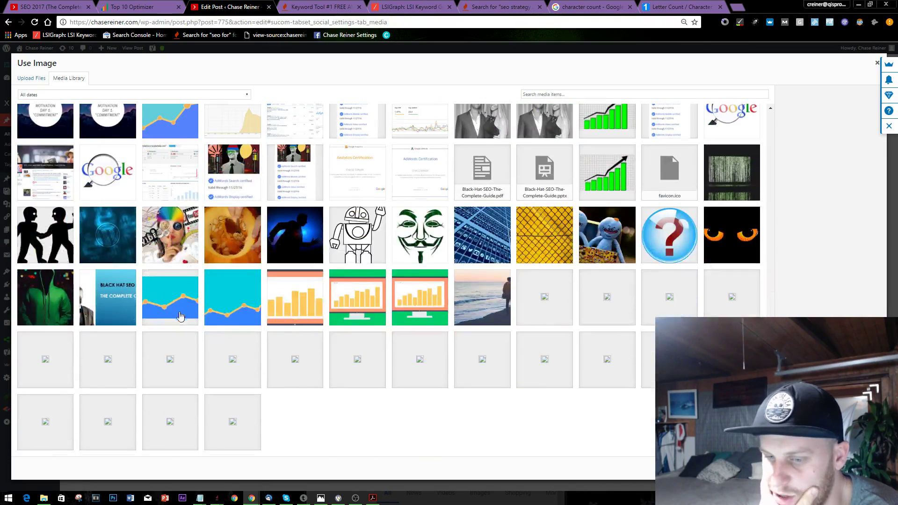
pyautogui.click(121, 179)
pyautogui.scroll(-10, 120, 179)
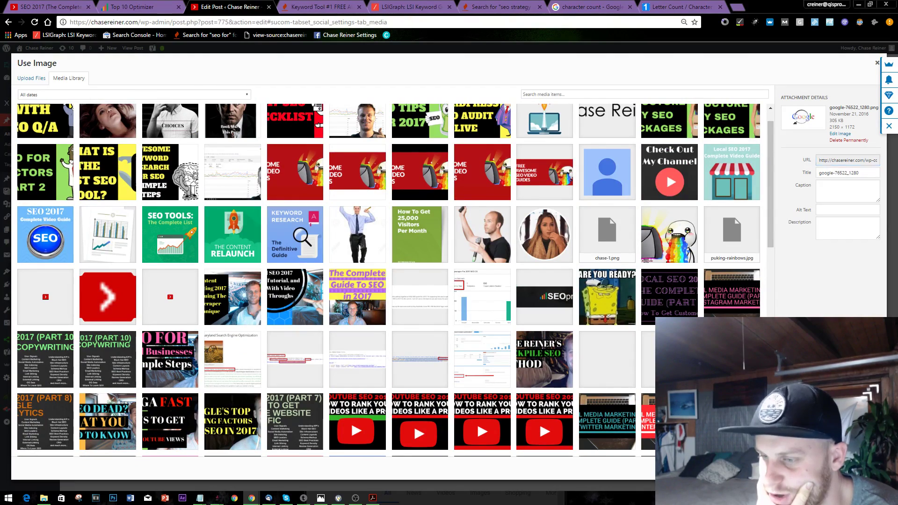
pyautogui.press('Escape')
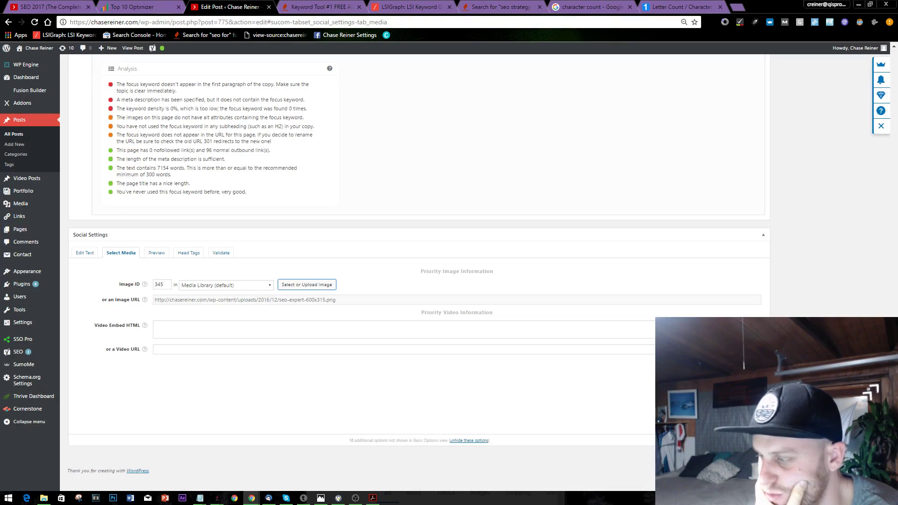
# Replace the priority social image with the Media Library picture of the capped-off analytics chart with a man's portrait
pyautogui.click(305, 285)
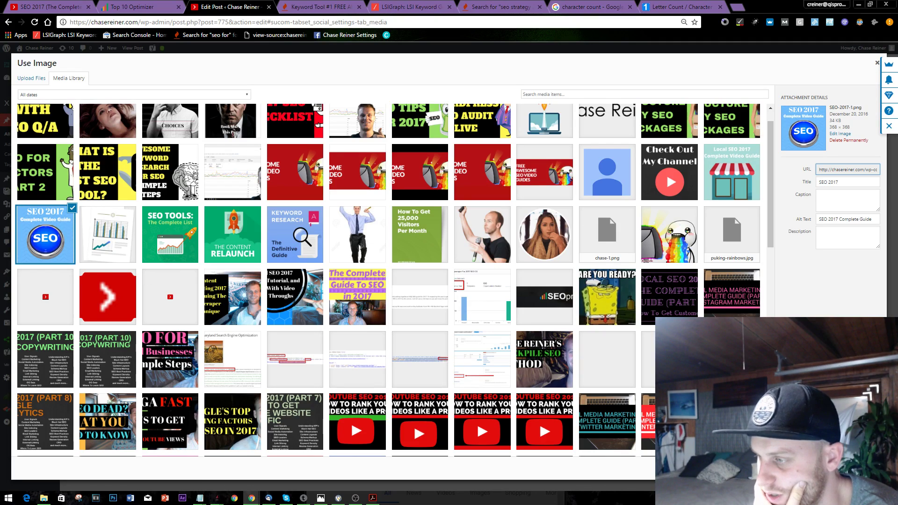
pyautogui.scroll(-10, 672, 276)
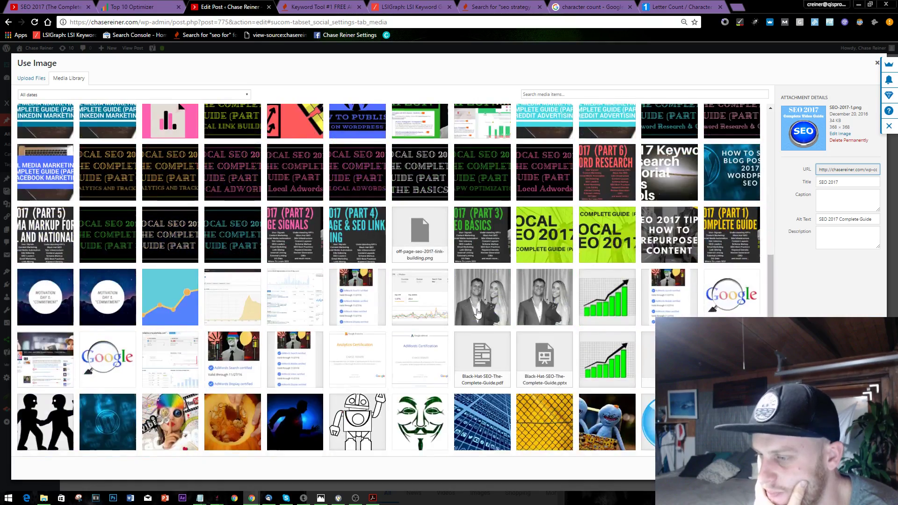
pyautogui.scroll(10, 185, 259)
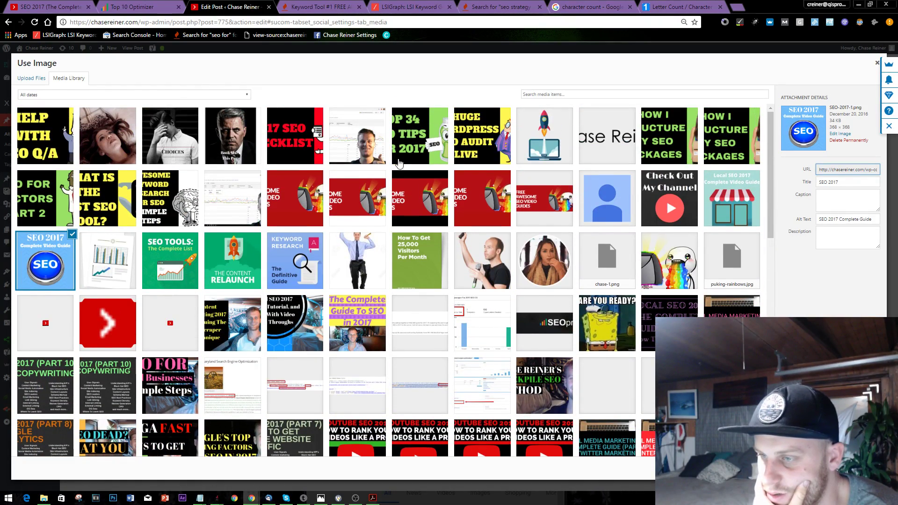
pyautogui.click(344, 149)
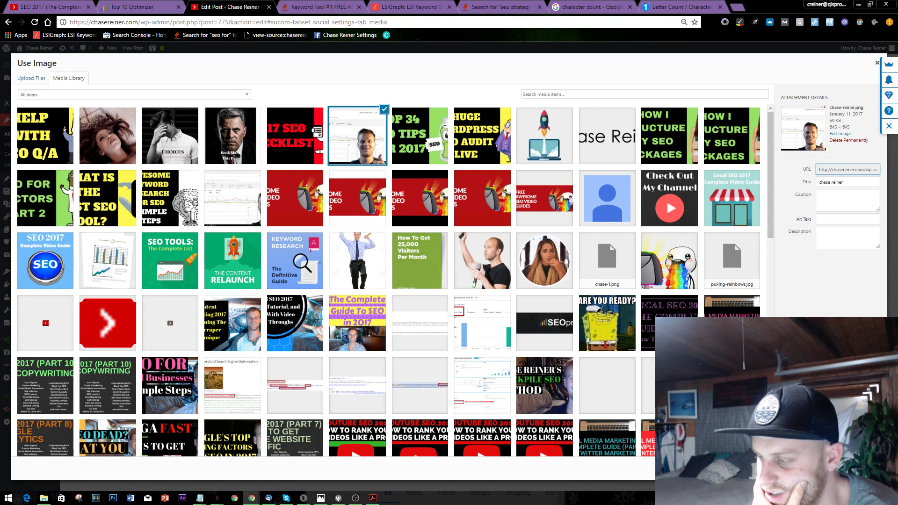
pyautogui.click(863, 468)
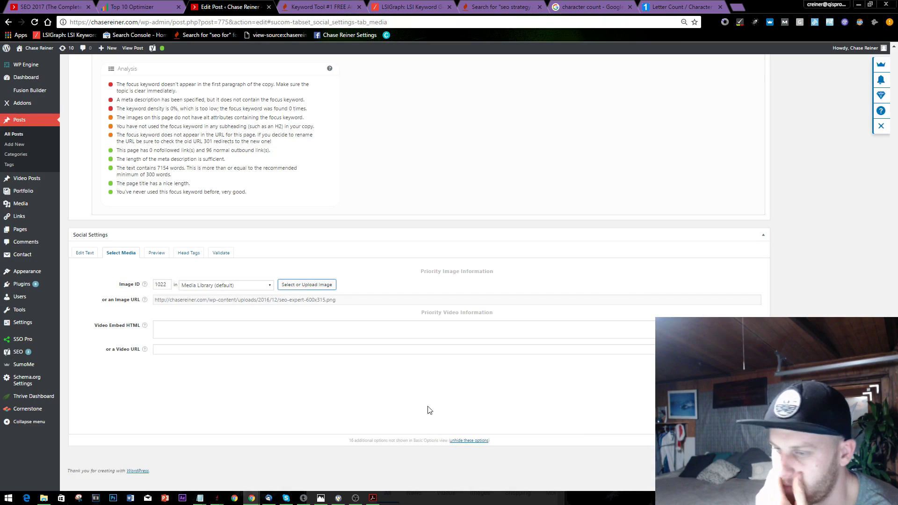
# Look through the live SEO 2017 post around Part 11 for a video to use in Social Settings
pyautogui.click(282, 351)
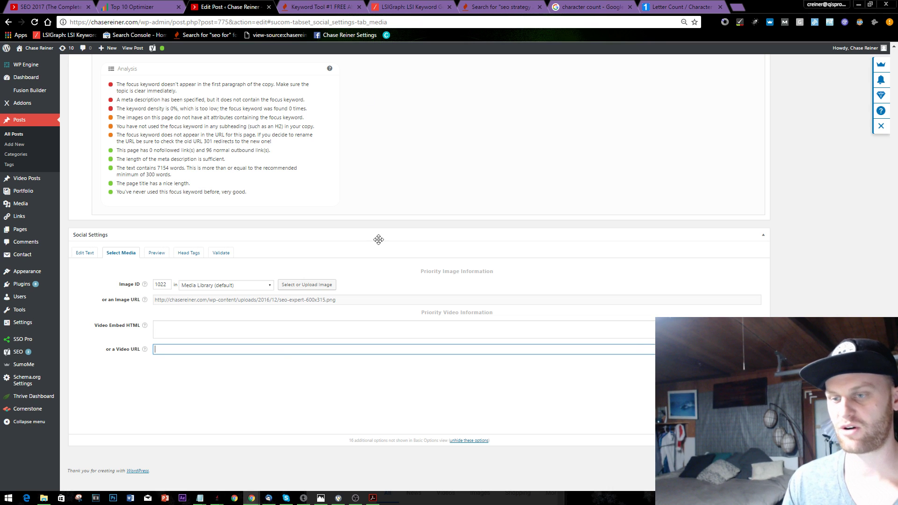
pyautogui.click(347, 7)
pyautogui.click(248, 6)
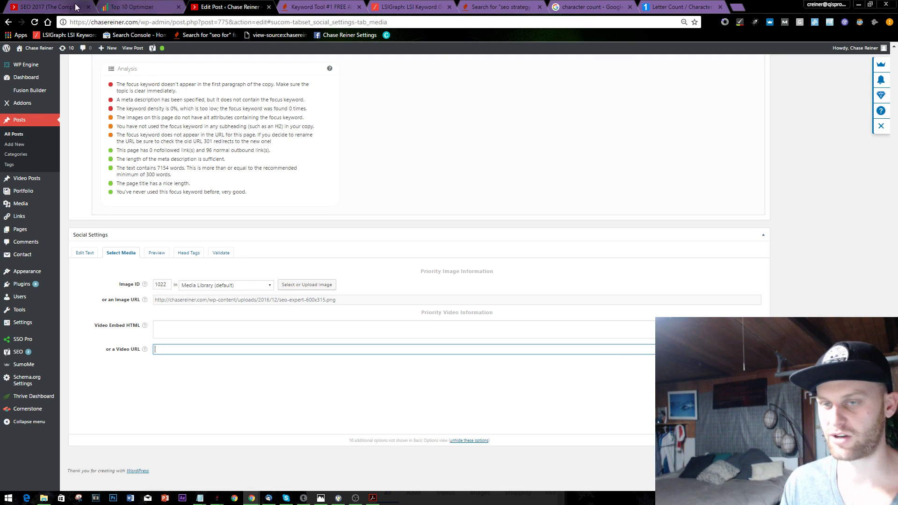
pyautogui.click(47, 6)
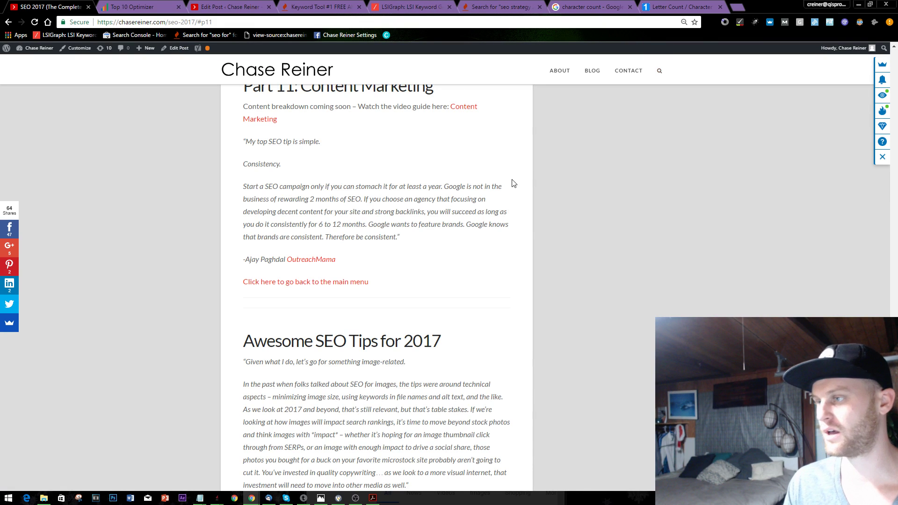
pyautogui.scroll(-6, 513, 183)
pyautogui.scroll(4, 625, 73)
# Open YouTube in a new browser tab and search for "seo 2017"
pyautogui.click(738, 5)
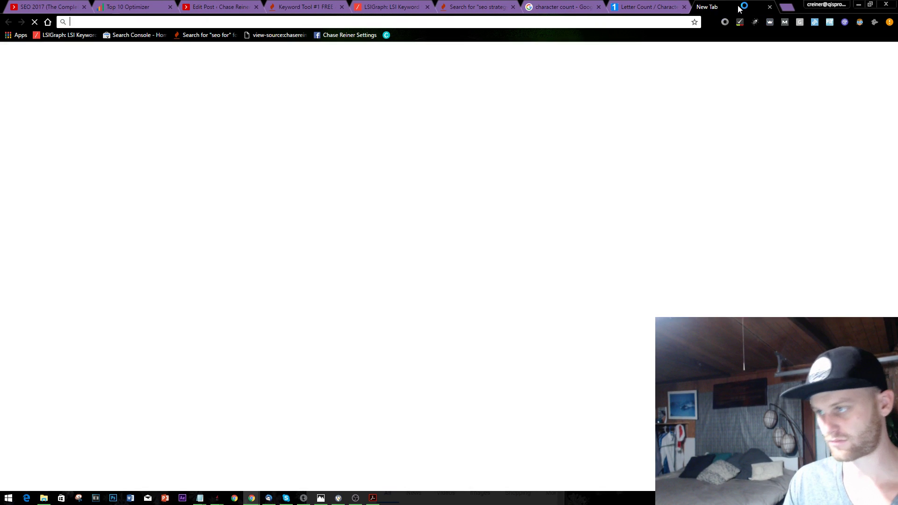
pyautogui.write('you')
pyautogui.press('Return')
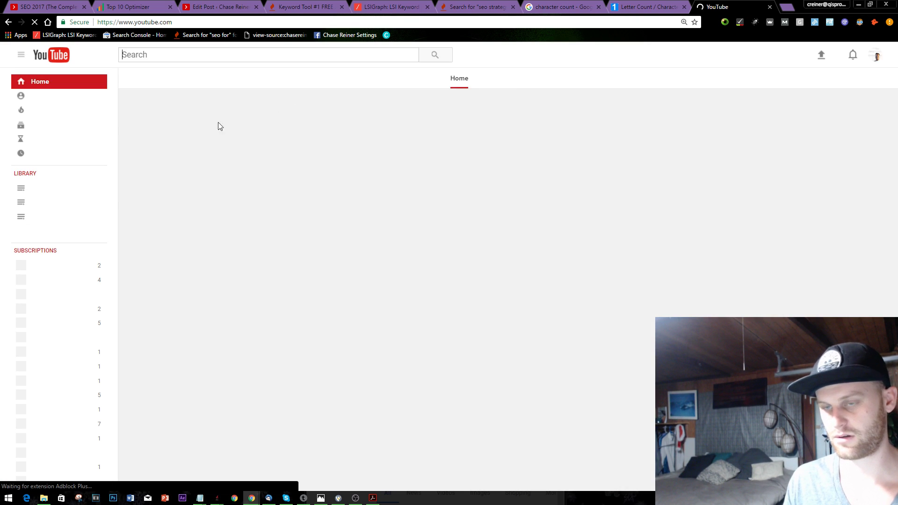
pyautogui.write('seo 20')
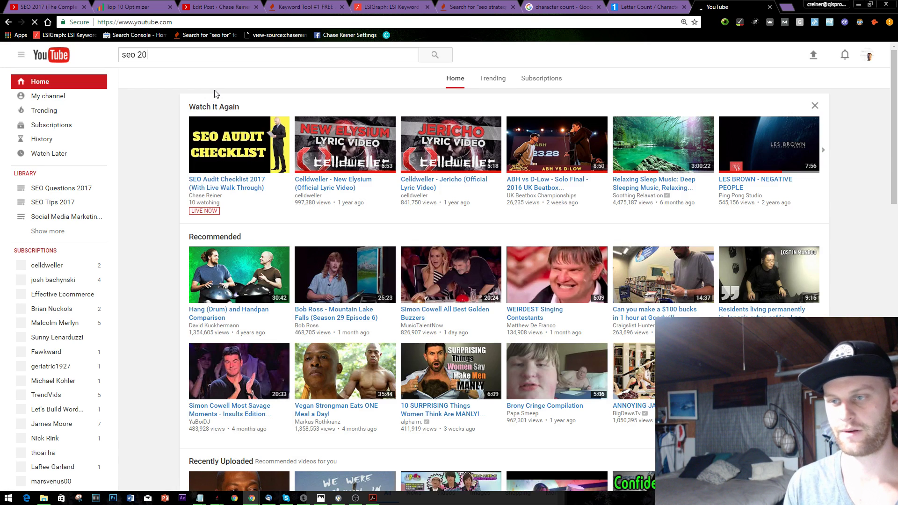
pyautogui.write('17')
pyautogui.press('Return')
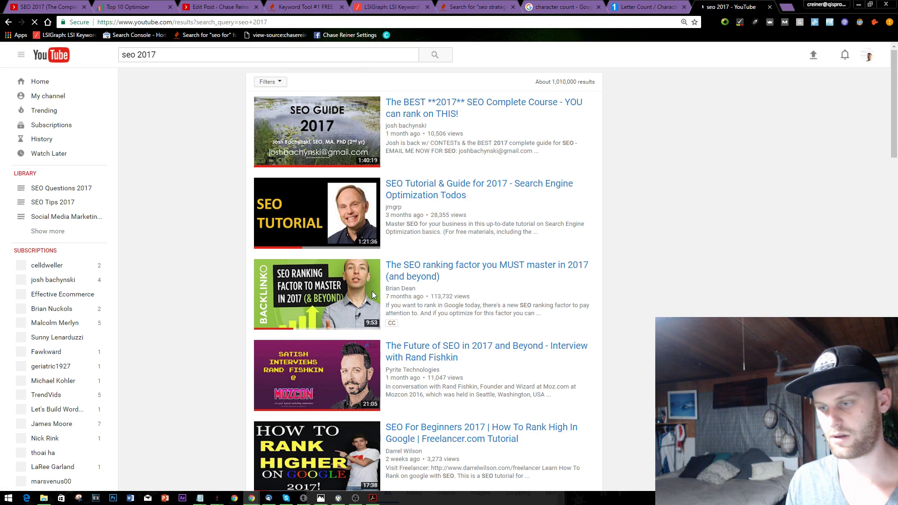
# Open the "SEO 2017 - The Complete Guide (Part 1)" video, copy its URL and pause playback
pyautogui.scroll(-6, 372, 291)
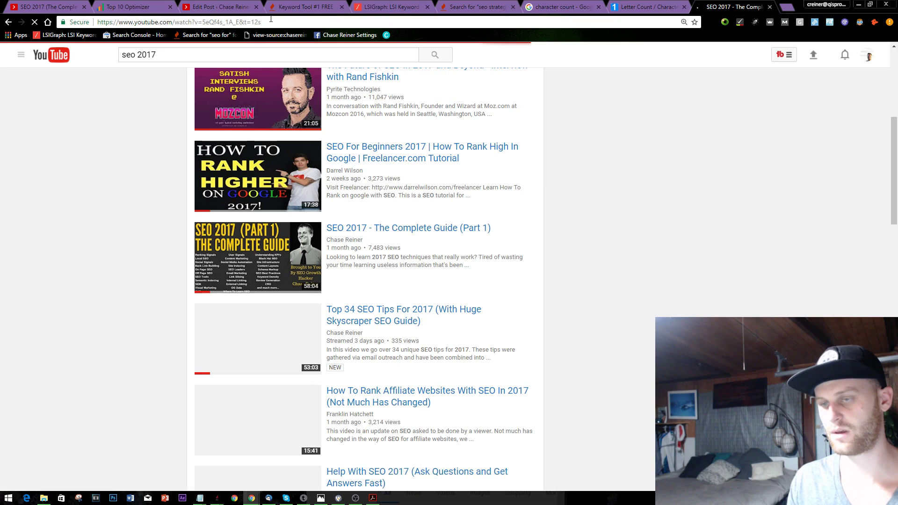
pyautogui.click(271, 20)
pyautogui.hotkey('ctrl', 'c')
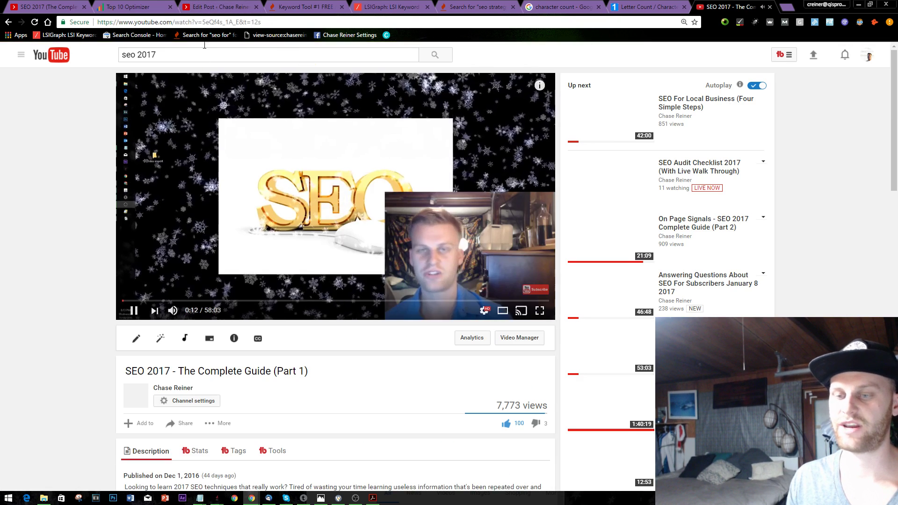
pyautogui.click(146, 257)
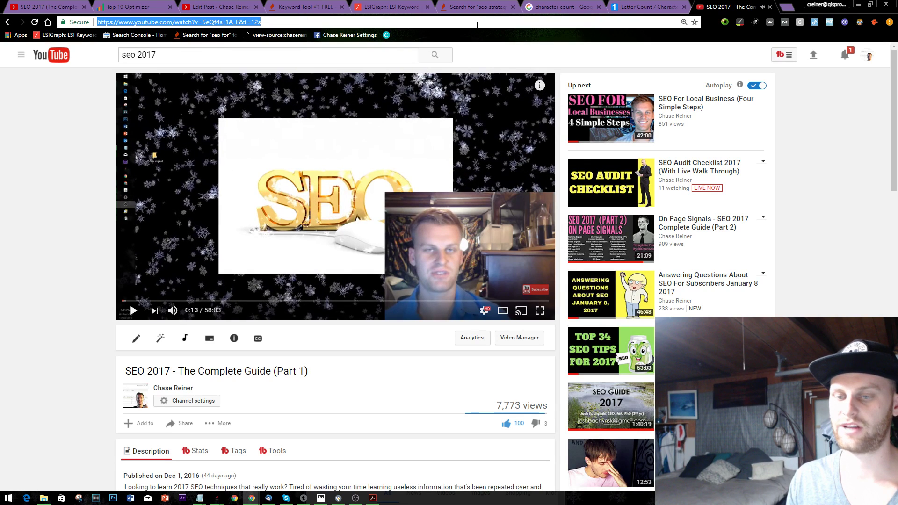
# Return to the post editor and paste the copied YouTube link as the priority Video URL in Social Settings
pyautogui.hotkey('ctrl', 'shift', 'Tab')
pyautogui.hotkey('ctrl', 'shift', 'Tab')
pyautogui.hotkey('ctrl', 'shift', 'Tab')
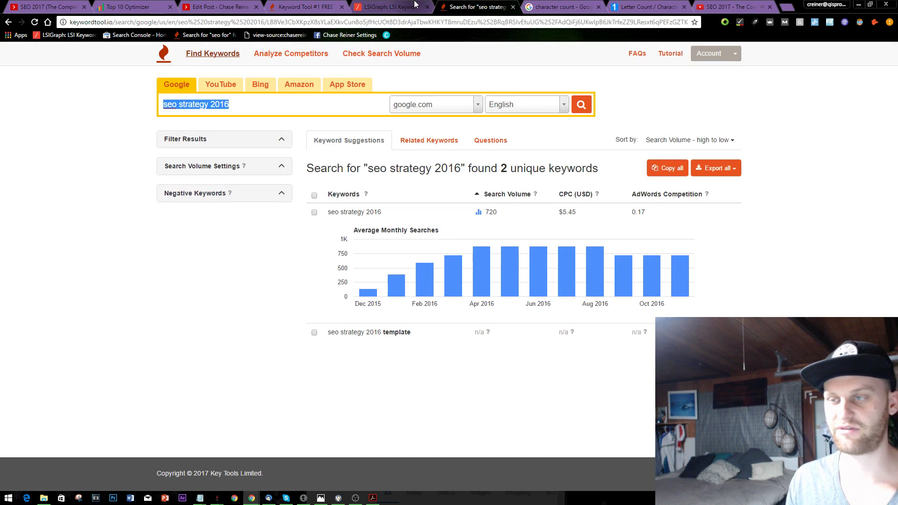
pyautogui.hotkey('ctrl', 'shift', 'Tab')
pyautogui.hotkey('ctrl', 'shift', 'Tab')
pyautogui.hotkey('ctrl', 'shift', 'Tab')
pyautogui.click(349, 349)
pyautogui.hotkey('ctrl', 'v')
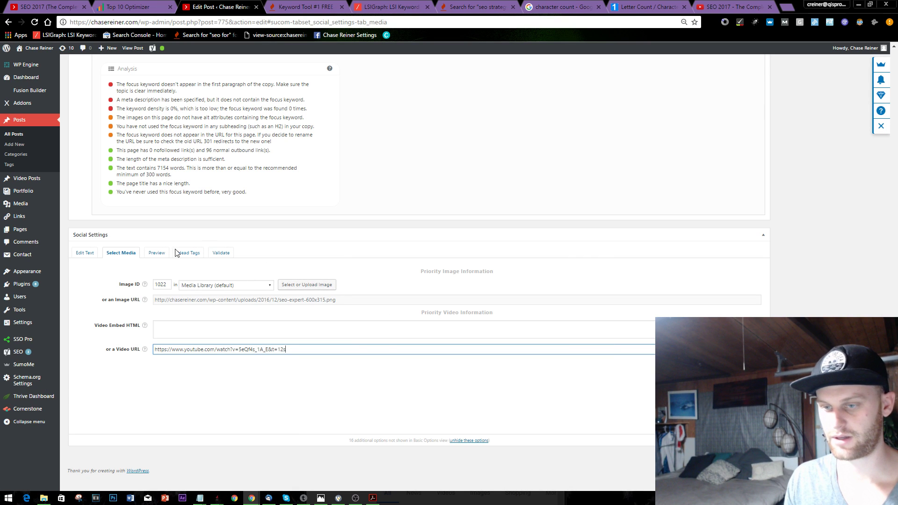
# Preview the post's Open Graph example in Social Settings, and update the post
pyautogui.click(158, 253)
pyautogui.scroll(-1, 557, 325)
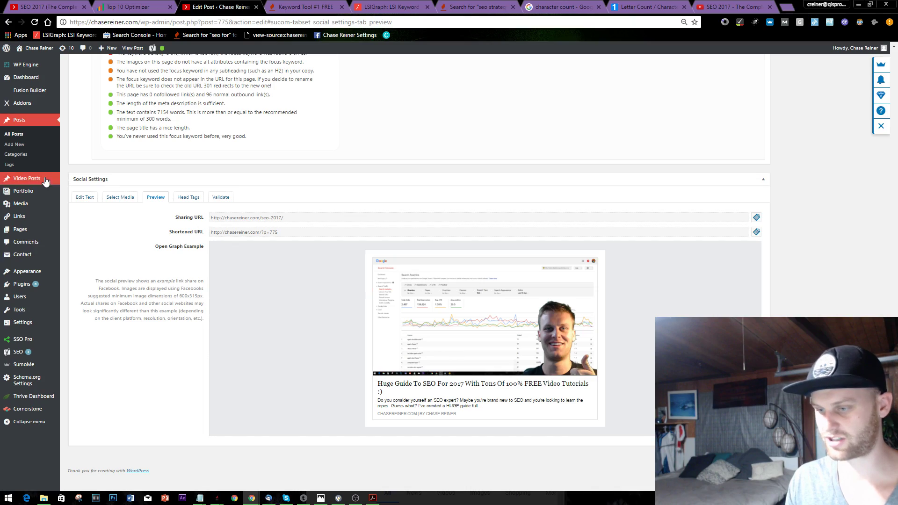
pyautogui.scroll(10, 724, 271)
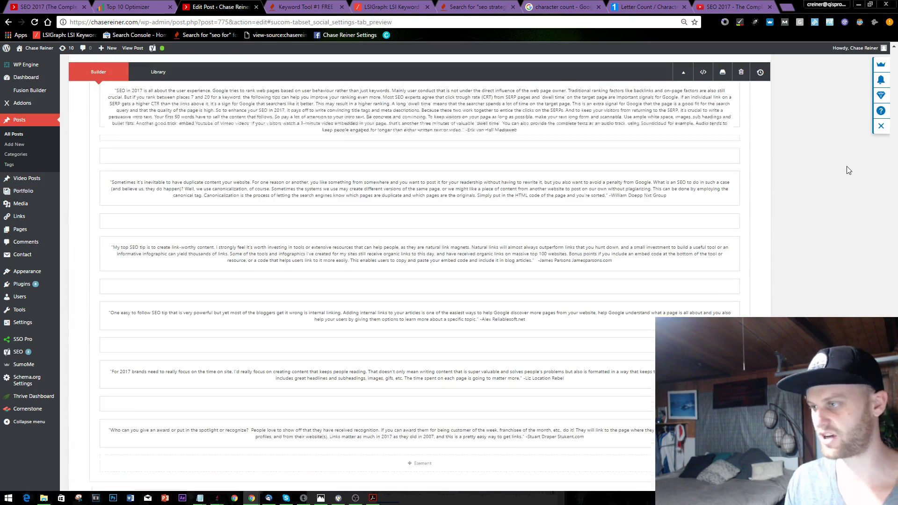
pyautogui.scroll(10, 849, 170)
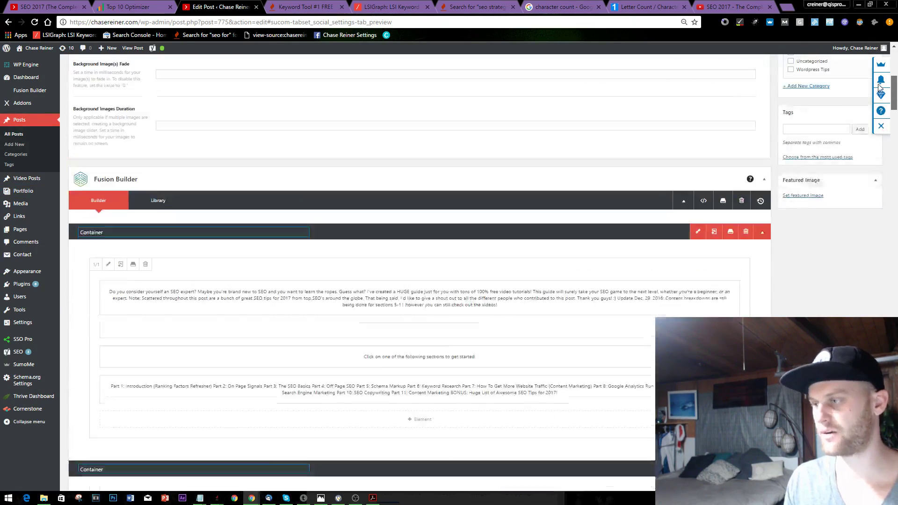
pyautogui.scroll(4, 866, 122)
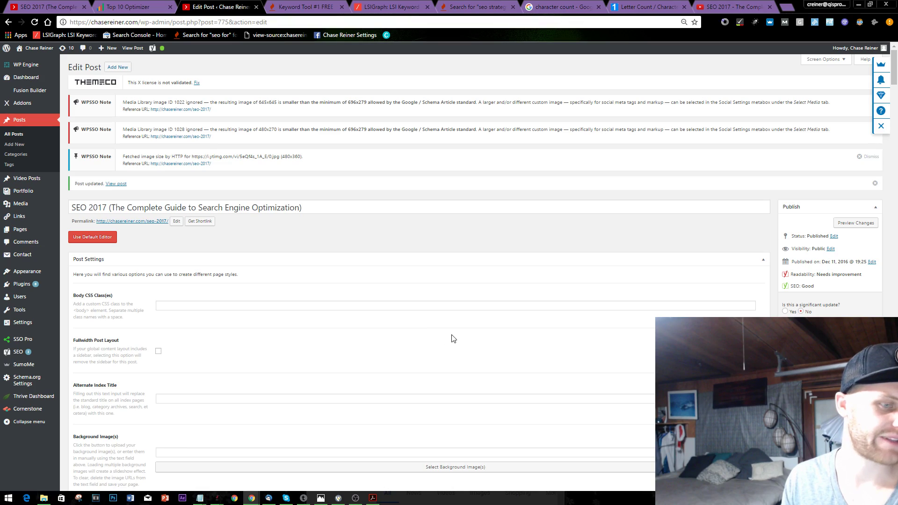
pyautogui.scroll(-20, 457, 341)
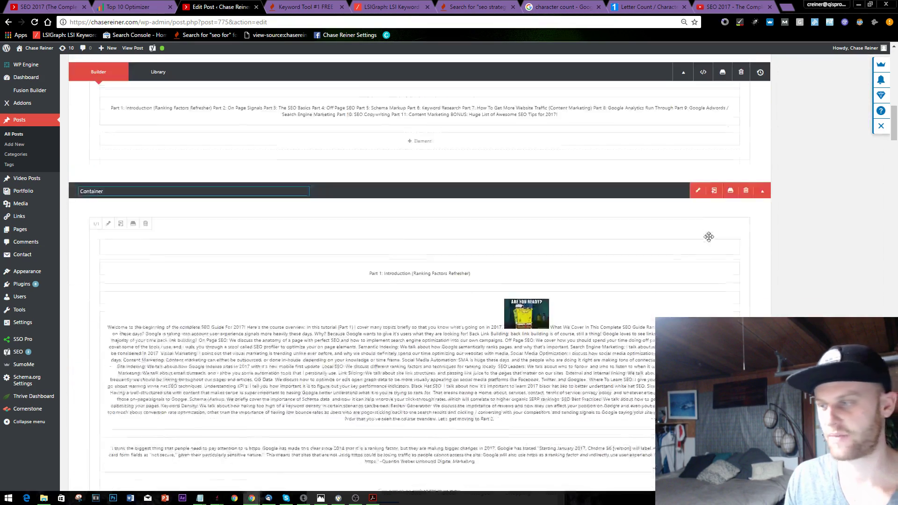
pyautogui.scroll(-20, 894, 185)
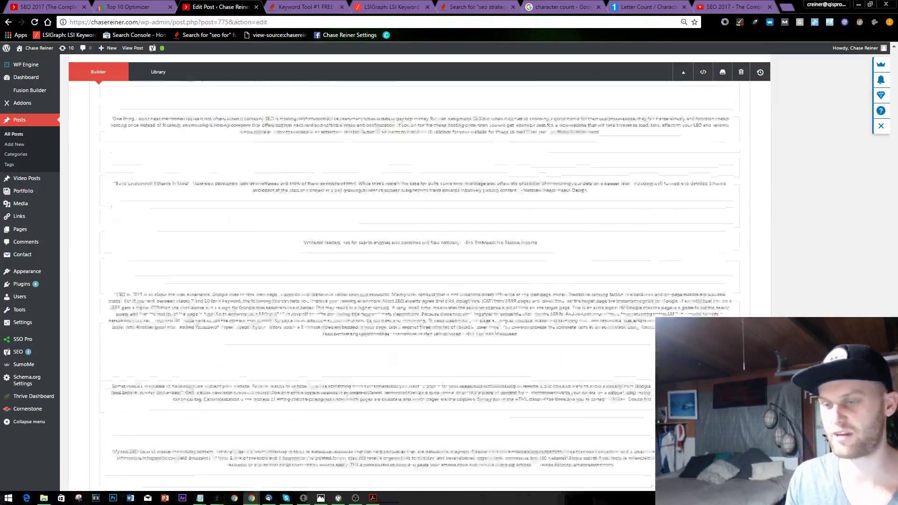
pyautogui.scroll(5, 638, 202)
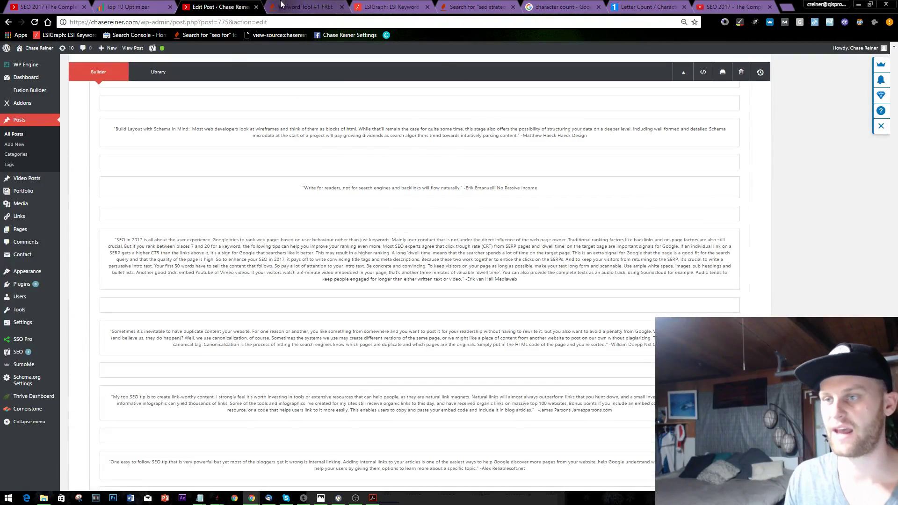
pyautogui.click(304, 7)
pyautogui.click(441, 6)
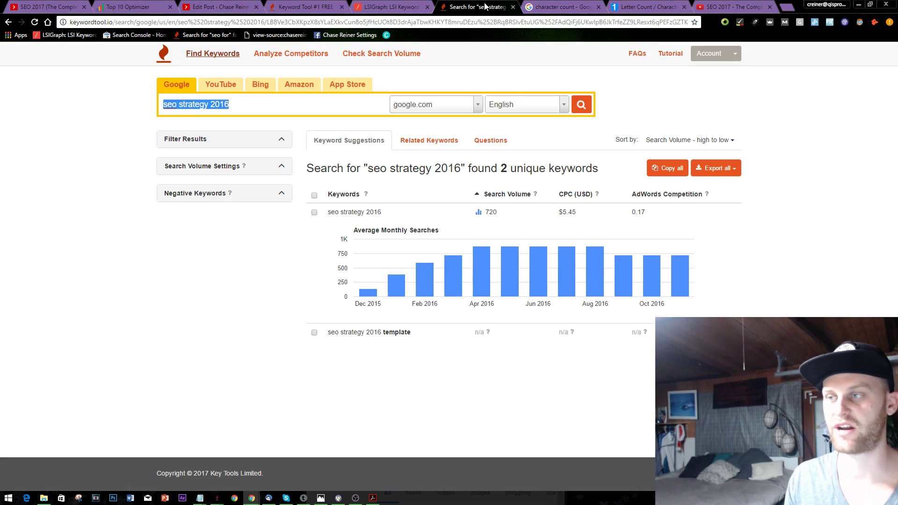
pyautogui.click(419, 21)
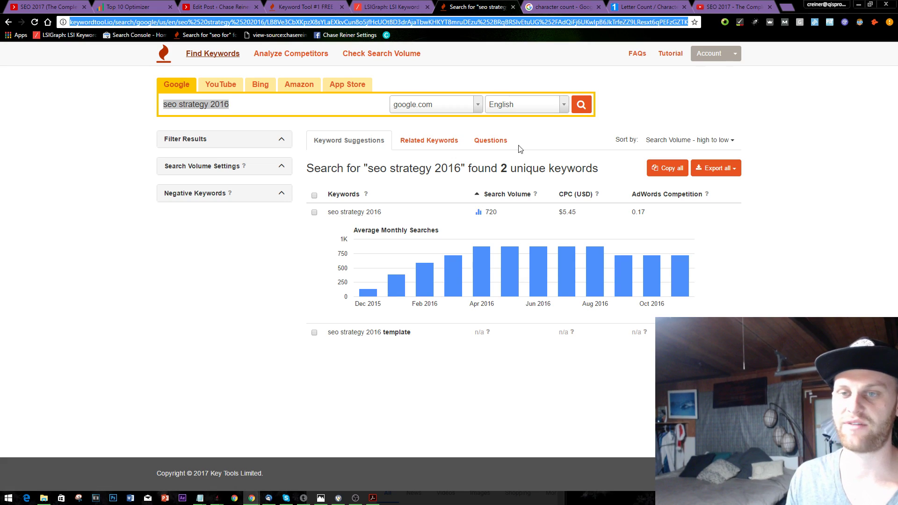
# Return to the live SEO 2017 post's section list and jump to "Part 7: How To Get More Website Traffic (Content Marketing)"
pyautogui.click(6, 7)
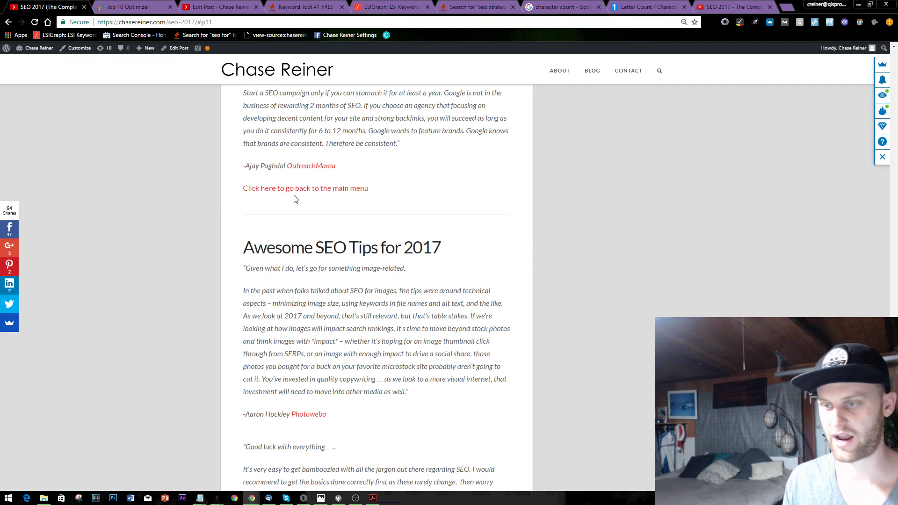
pyautogui.scroll(20, 295, 199)
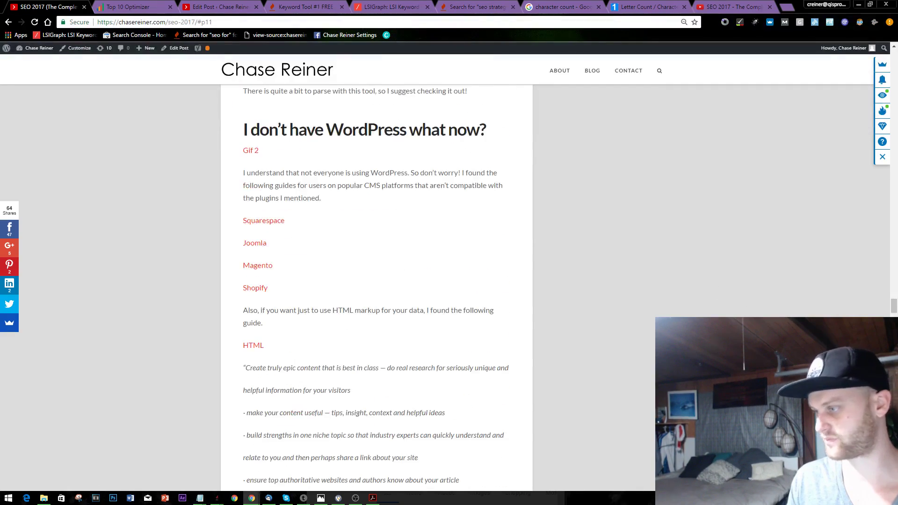
pyautogui.moveTo(896, 301); pyautogui.dragTo(884, 54)
pyautogui.scroll(-8, 784, 116)
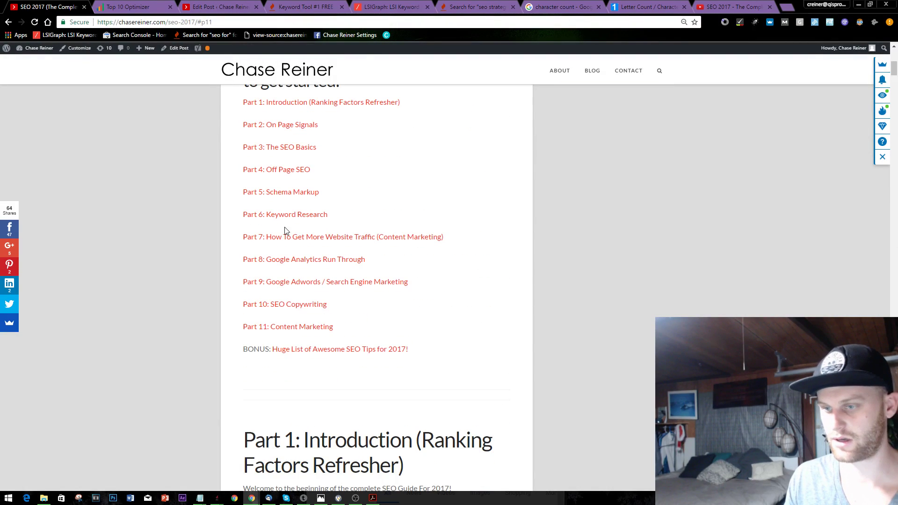
pyautogui.moveTo(195, 22); pyautogui.dragTo(26, 208)
pyautogui.hotkey('ctrl', 'c')
pyautogui.click(259, 239)
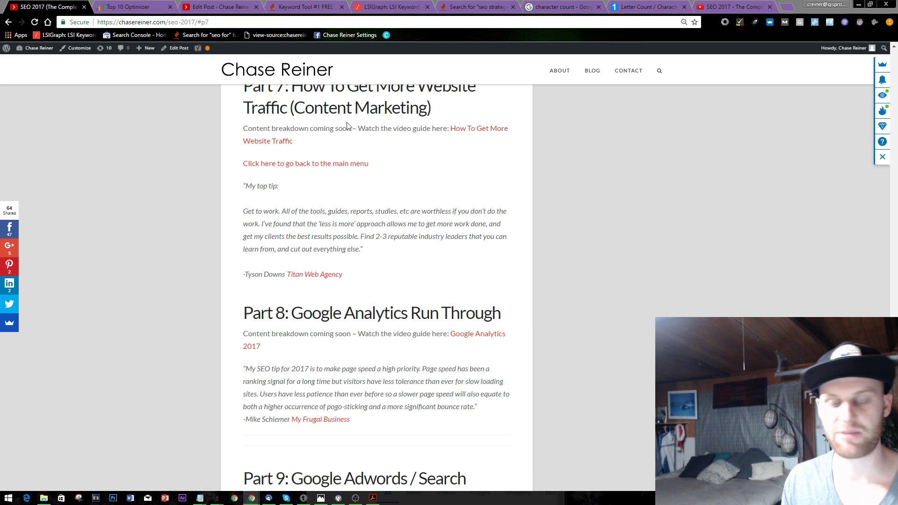
# Review the live SEO 2017 post from Part 7 back to its introduction, including the title and section list
pyautogui.scroll(2, 377, 264)
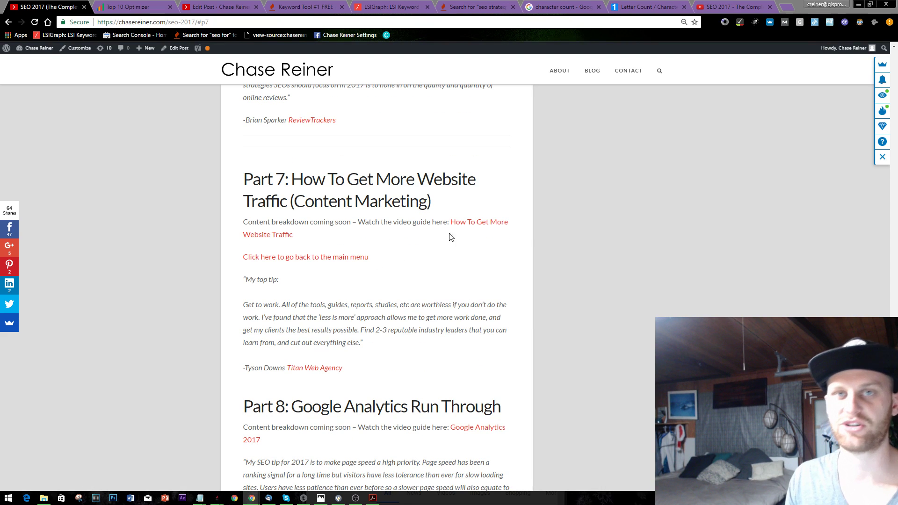
pyautogui.scroll(9, 511, 176)
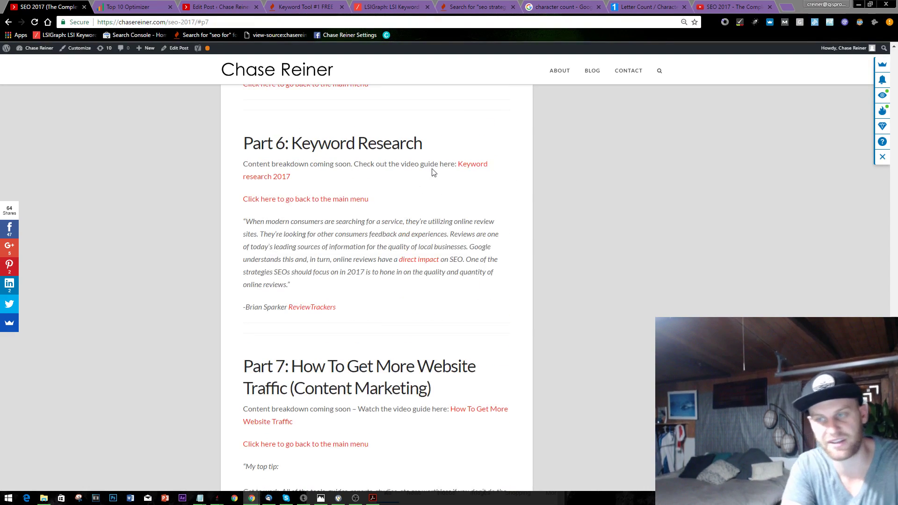
pyautogui.scroll(15, 488, 188)
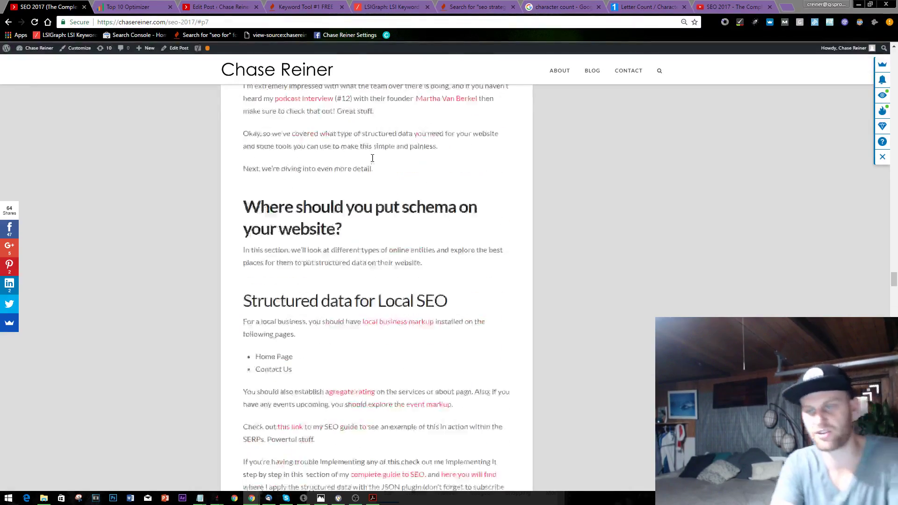
pyautogui.scroll(15, 398, 220)
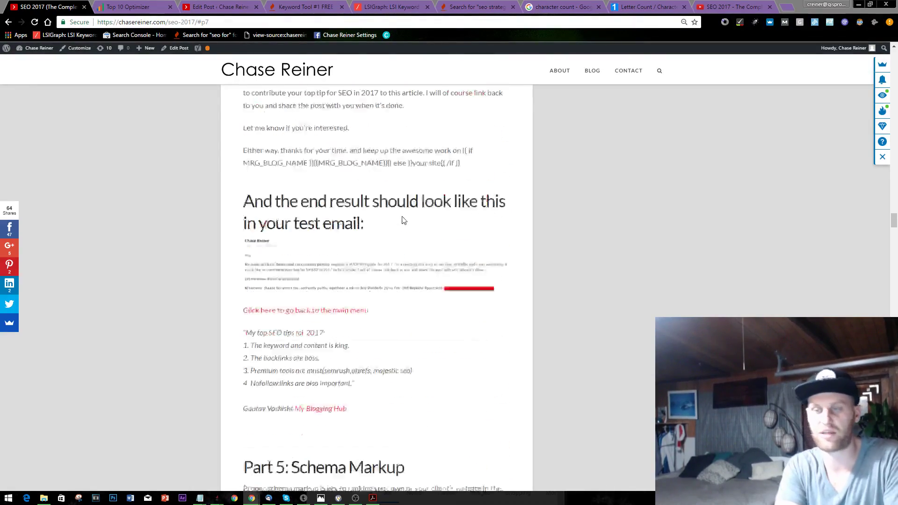
pyautogui.scroll(15, 398, 221)
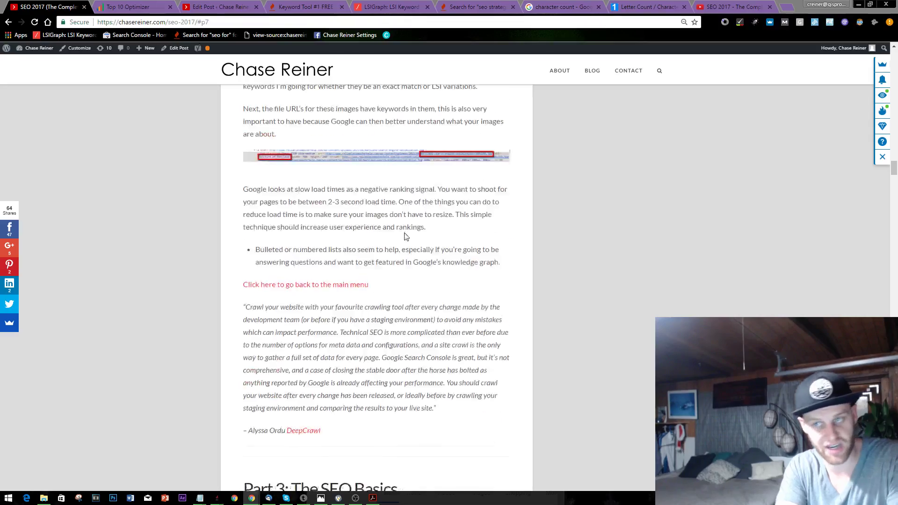
pyautogui.scroll(15, 426, 231)
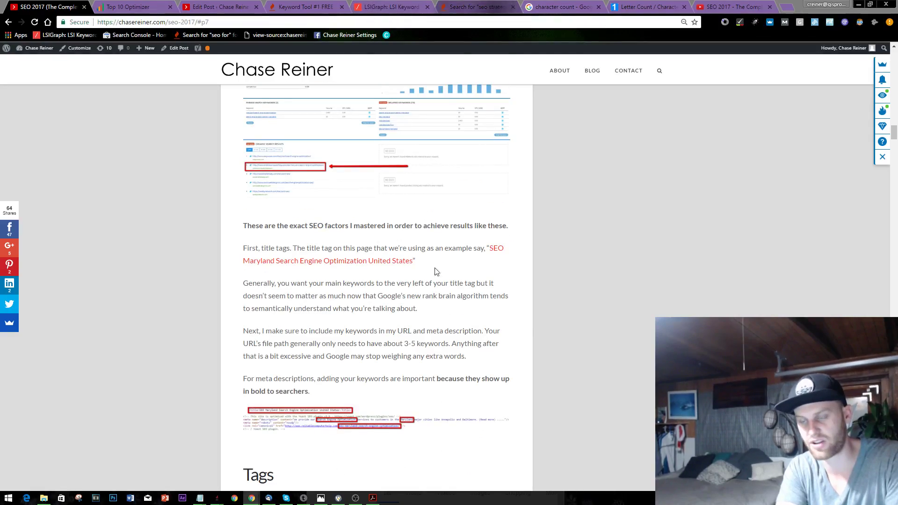
pyautogui.scroll(15, 845, 232)
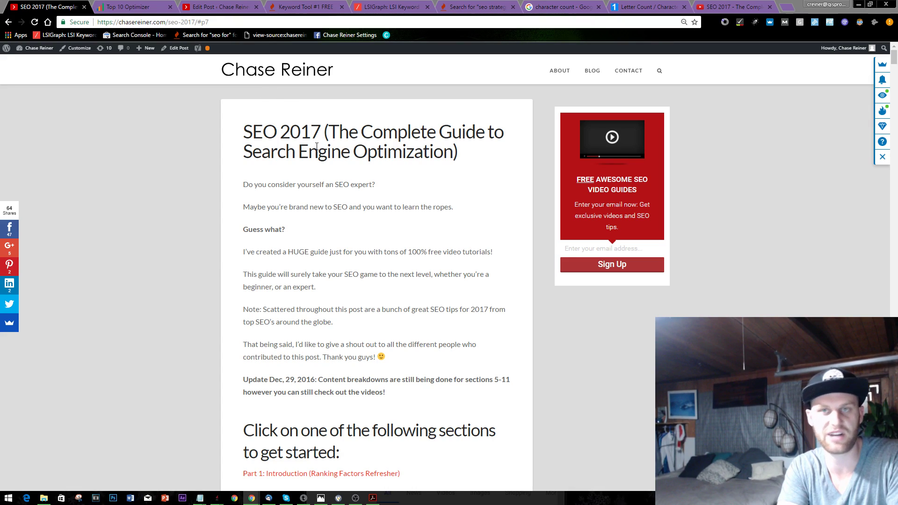
pyautogui.scroll(-15, 317, 147)
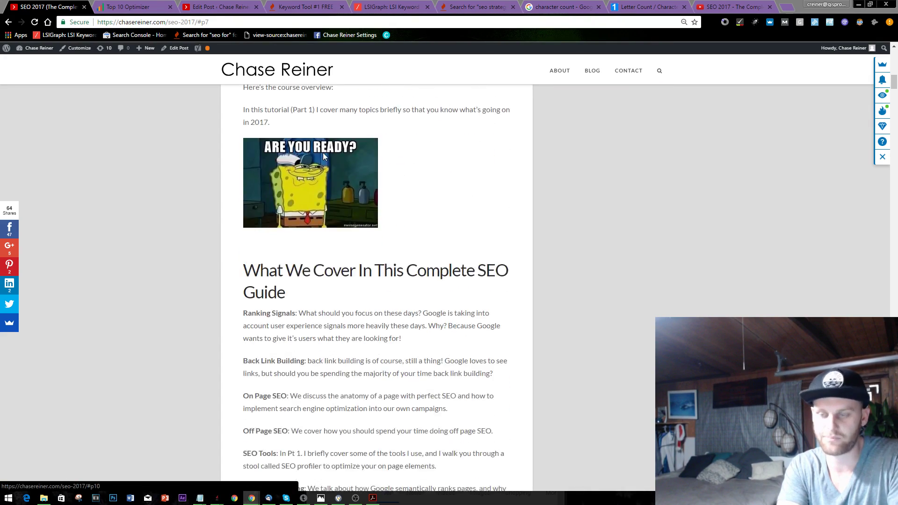
pyautogui.scroll(-7, 325, 155)
pyautogui.scroll(11, 356, 164)
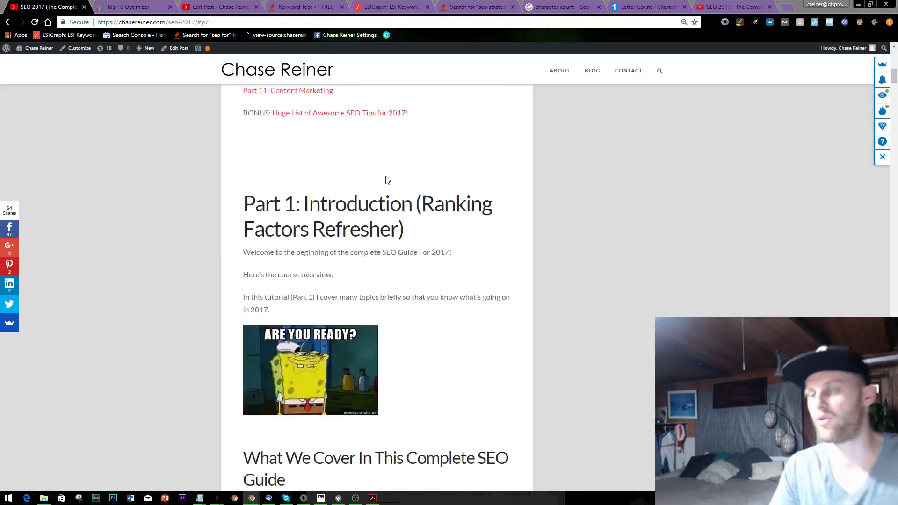
pyautogui.scroll(13, 388, 180)
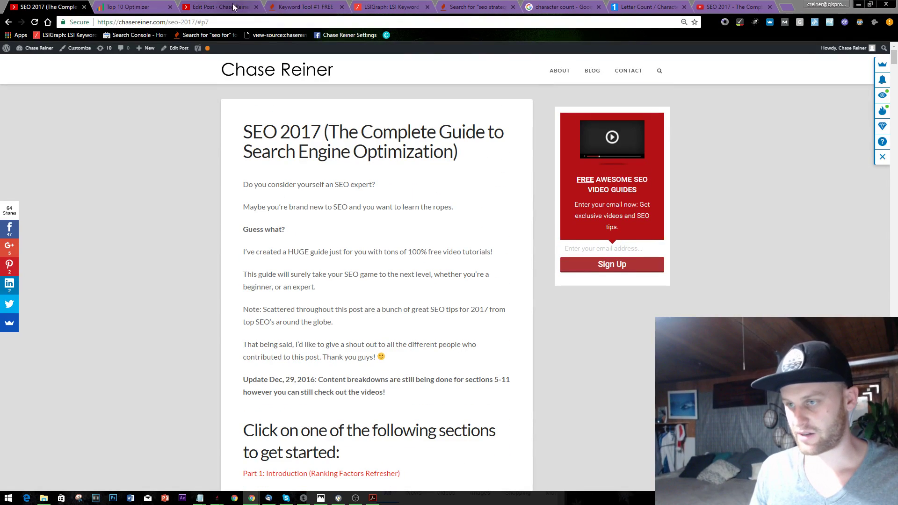
# Return to the post editor for the SEO 2017 article and reload the Edit Post page
pyautogui.click(234, 7)
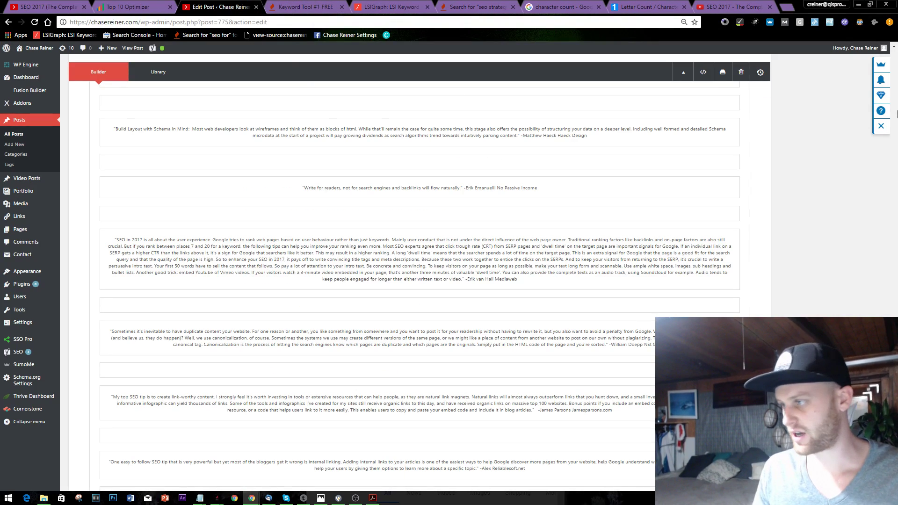
pyautogui.scroll(-15, 828, 140)
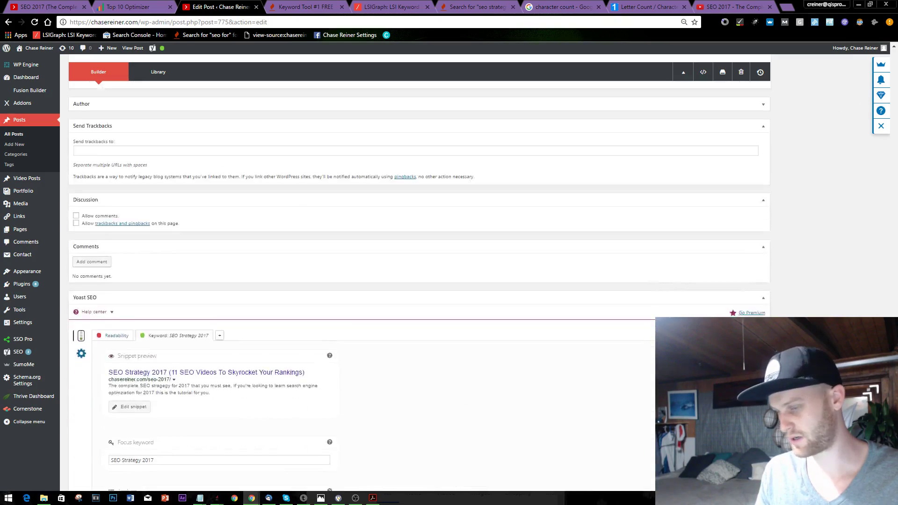
pyautogui.scroll(-8, 416, 271)
pyautogui.moveTo(895, 346); pyautogui.dragTo(897, 57)
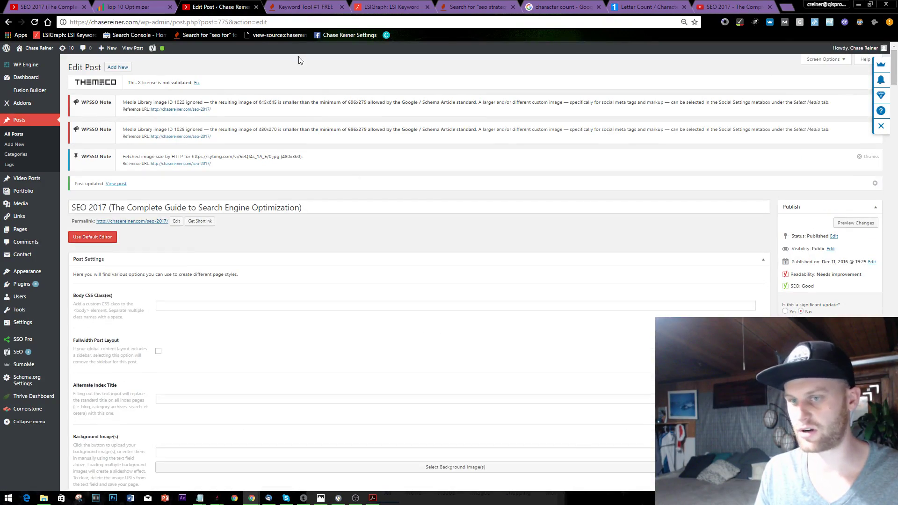
pyautogui.press('F5')
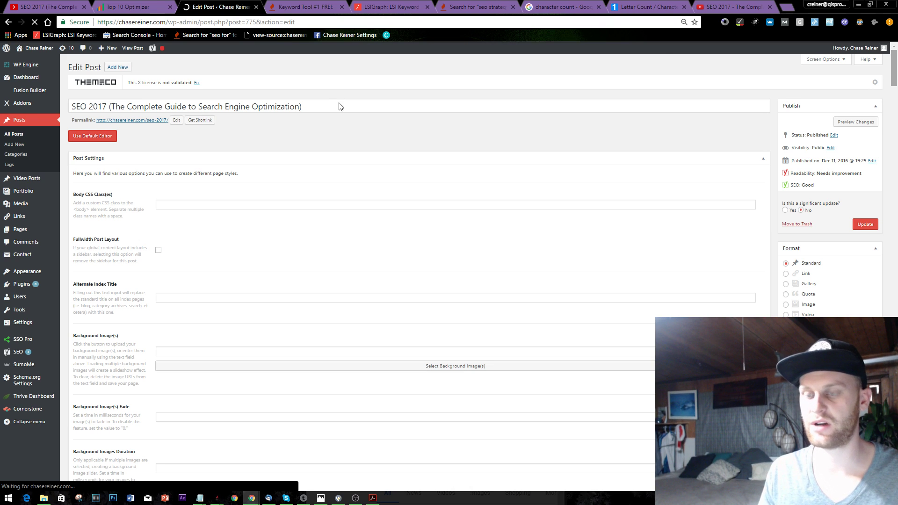
pyautogui.click(340, 106)
pyautogui.hotkey('ctrl', 'a')
pyautogui.hotkey('ctrl', 'v')
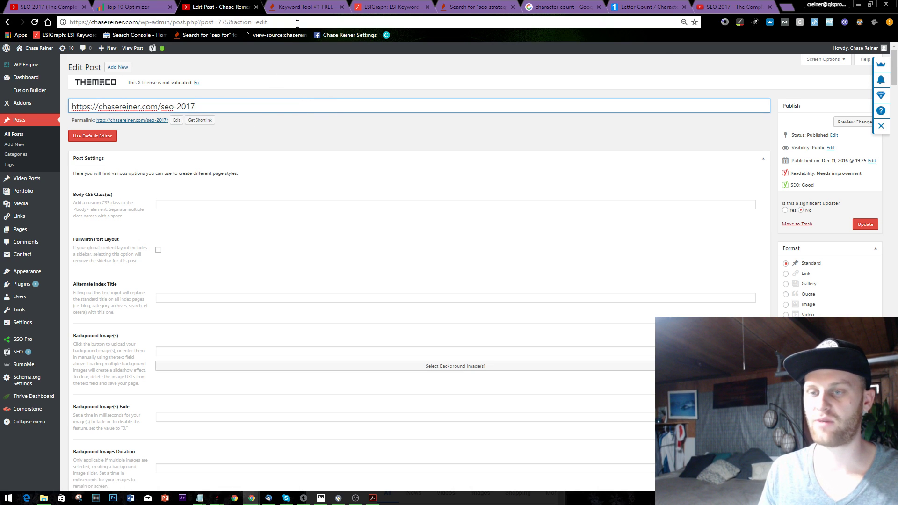
pyautogui.hotkey('ctrl', 'z')
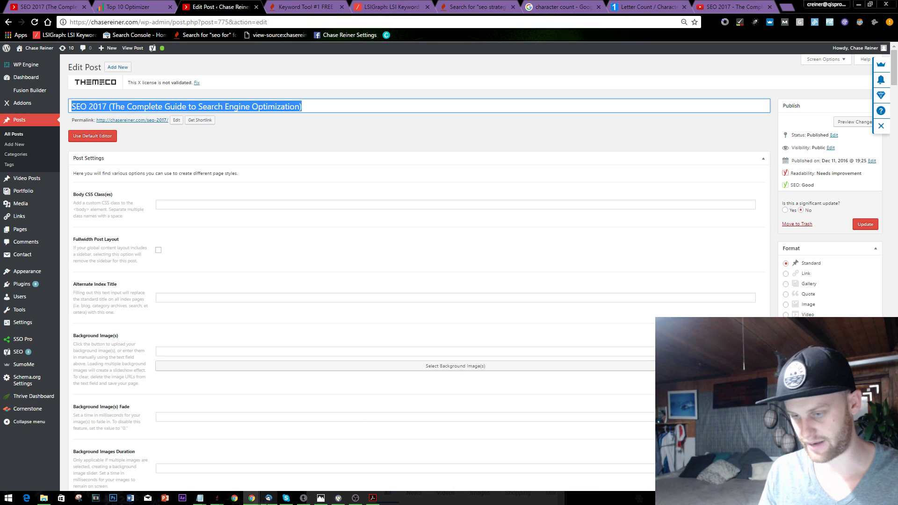
# Switch to the Notepad optimization notes and copy the suggested title "seo strategy 2017 (15 SEO Videos To Skyrocket Your Rankings)"
pyautogui.click(199, 498)
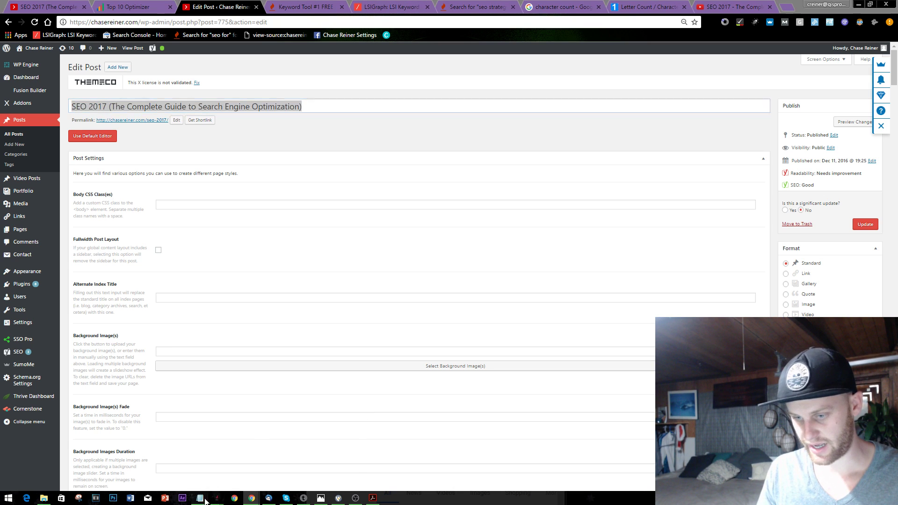
pyautogui.click(274, 467)
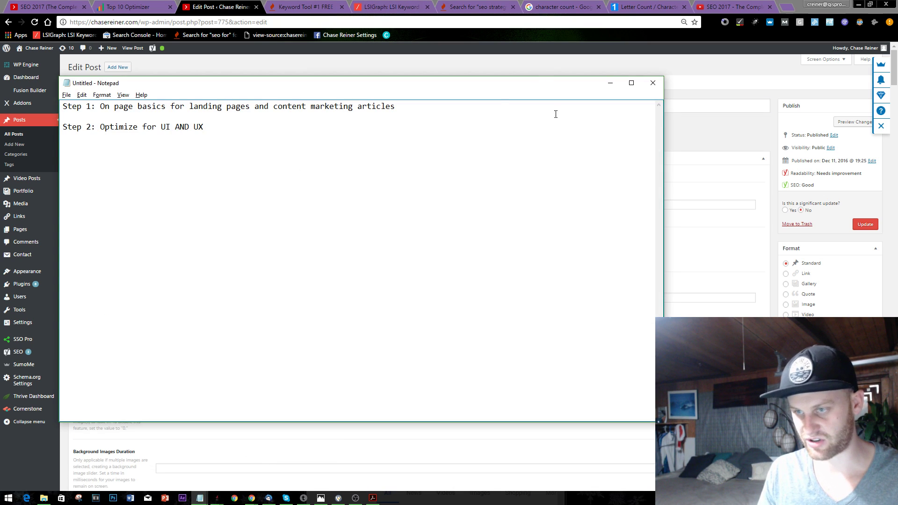
pyautogui.click(610, 83)
pyautogui.click(199, 498)
pyautogui.click(220, 443)
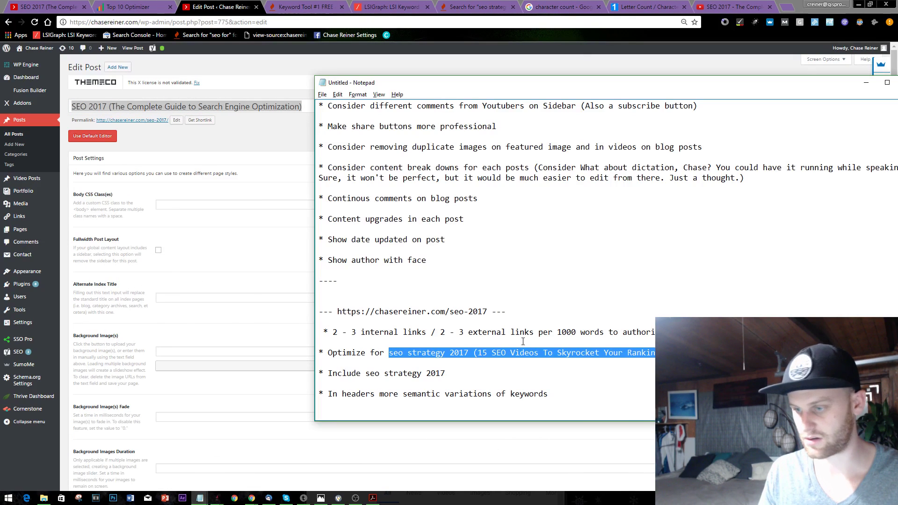
pyautogui.click(487, 363)
pyautogui.moveTo(393, 352); pyautogui.dragTo(533, 366)
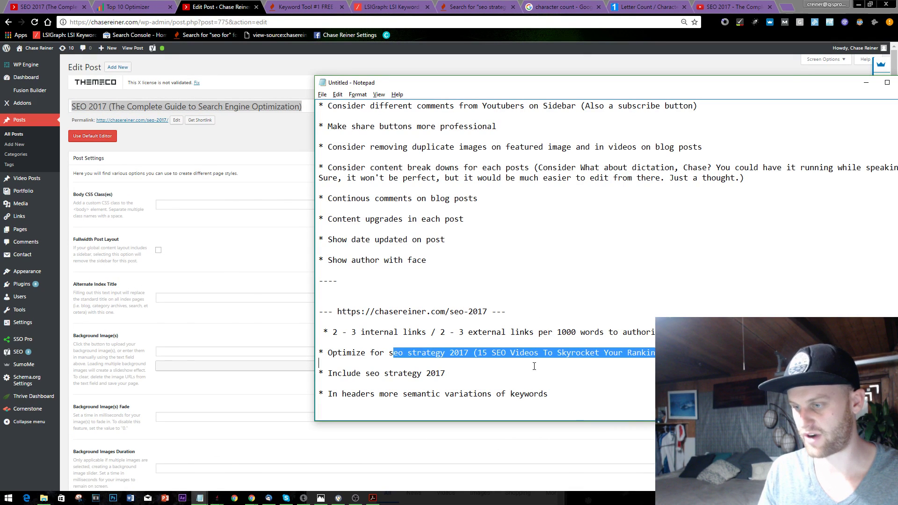
pyautogui.click(533, 365)
pyautogui.moveTo(432, 354); pyautogui.dragTo(396, 351)
pyautogui.click(435, 359)
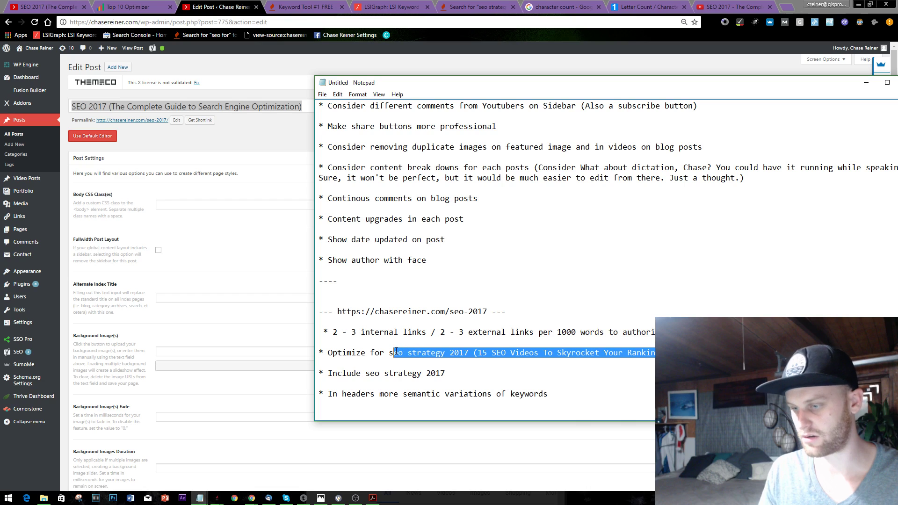
# Back in the post editor, replace the post title with the copied one and rewrite its leading keyword as "SEO Strategy 2017"
pyautogui.click(234, 114)
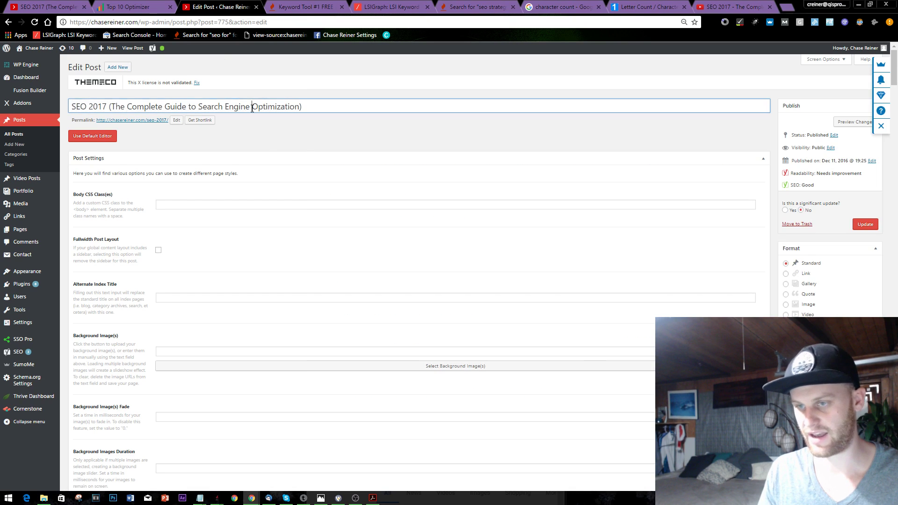
pyautogui.hotkey('ctrl', 'a')
pyautogui.write('seo strategy 2017 (15 SEO Videos To Skyrocket Your Rankings)')
pyautogui.moveTo(138, 107); pyautogui.dragTo(84, 91)
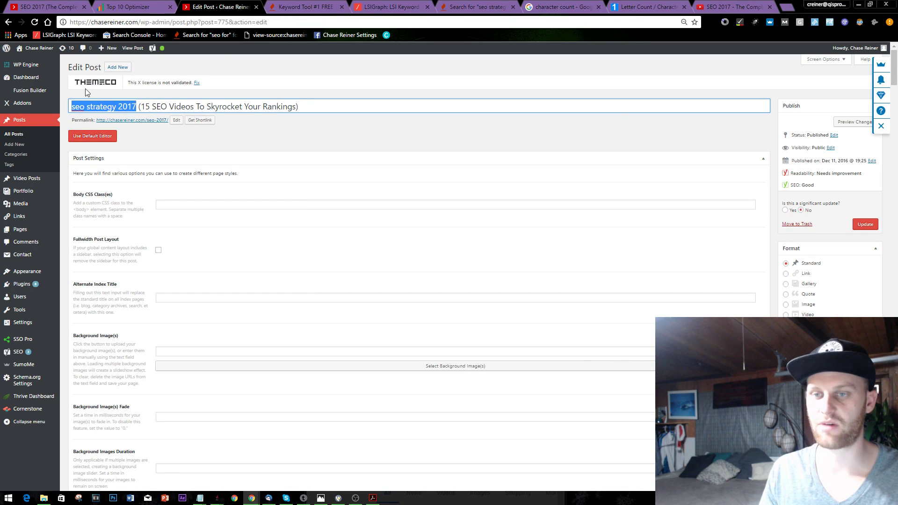
pyautogui.press('BackSpace')
pyautogui.write('SEO Str')
pyautogui.write('ategy ')
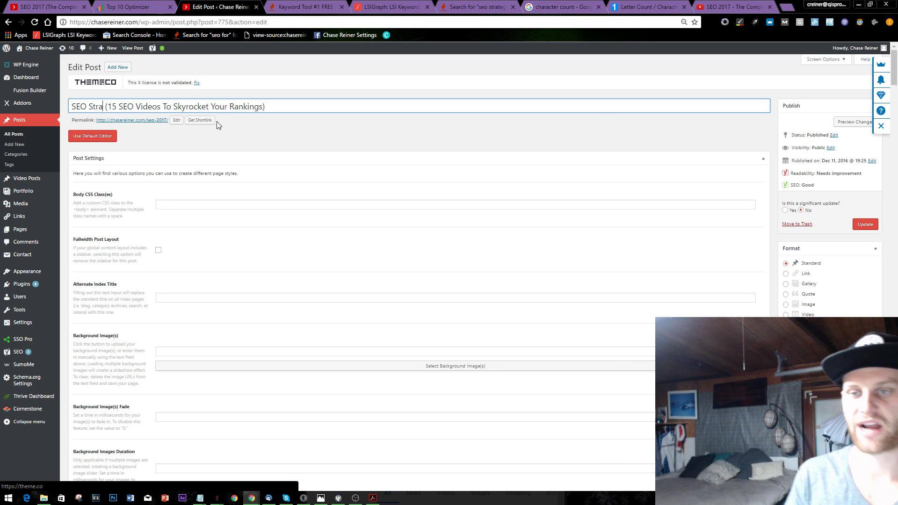
pyautogui.write('2017')
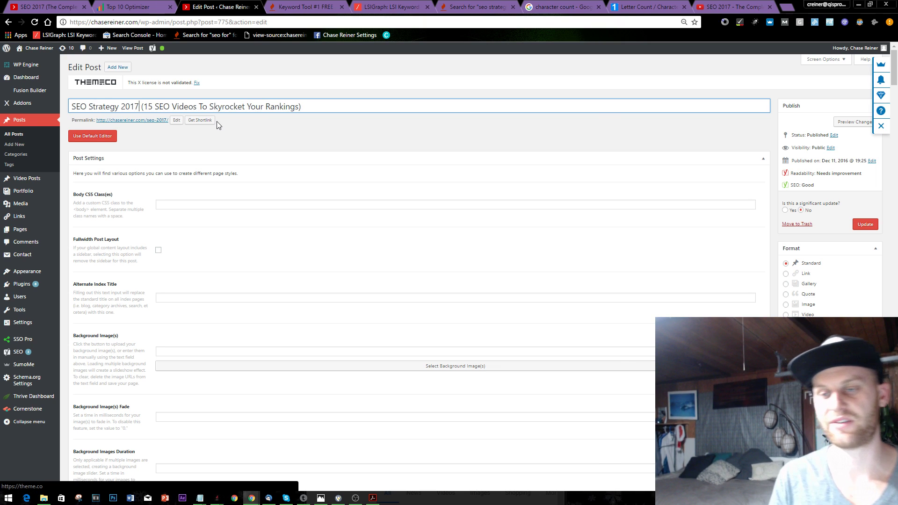
# Change the number of SEO videos in the post title to 11 and update the post
pyautogui.click(153, 107)
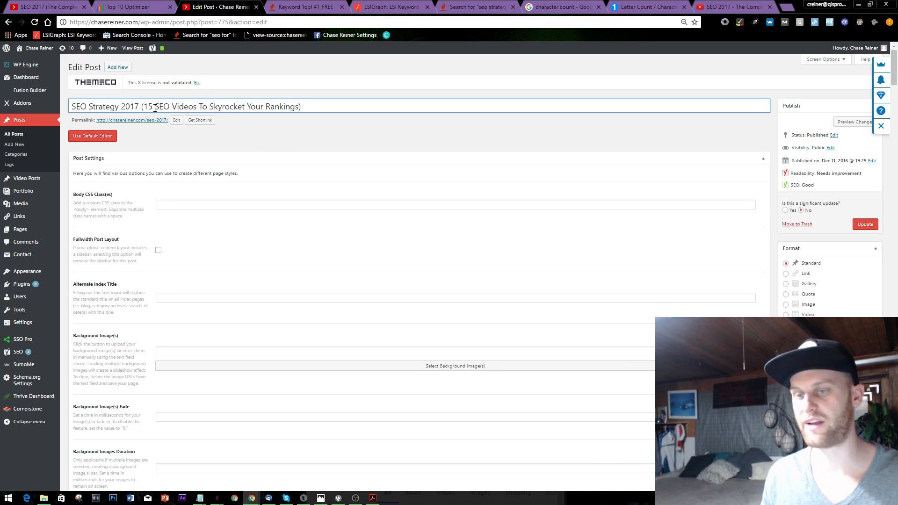
pyautogui.press('BackSpace')
pyautogui.write('1')
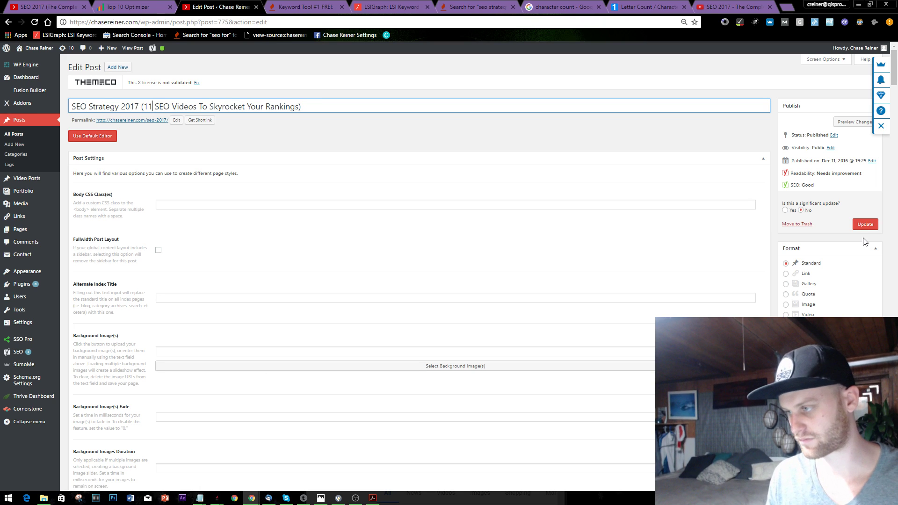
pyautogui.click(866, 225)
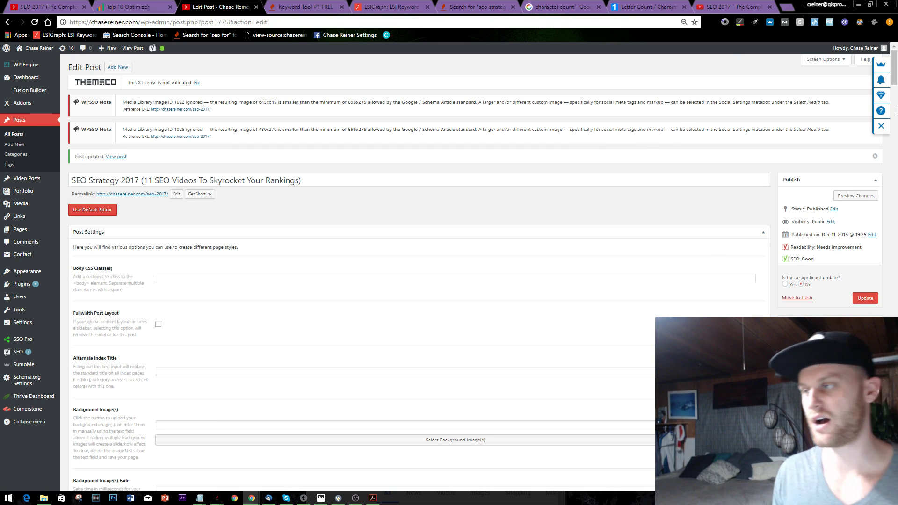
# Examine the Yoast SEO analysis for the focus keyword "SEO Strategy 2017", enlarging the page for readability
pyautogui.moveTo(896, 65); pyautogui.dragTo(897, 386)
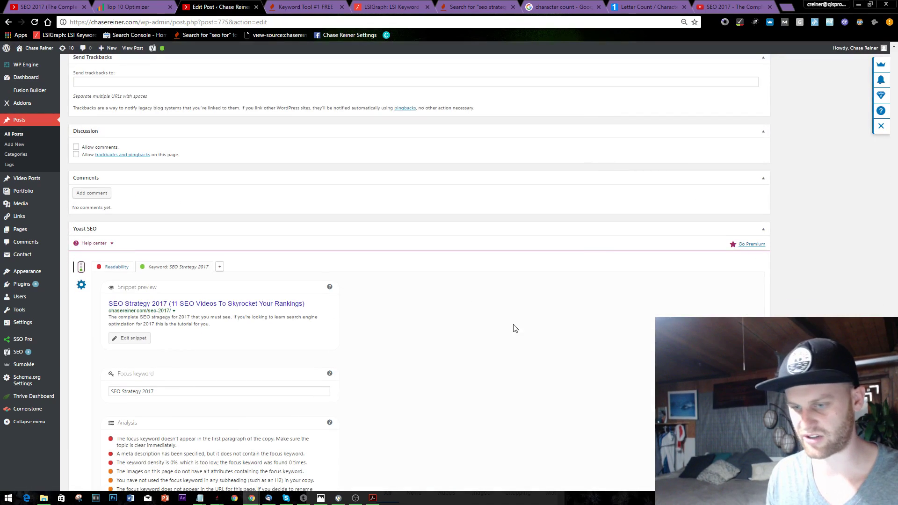
pyautogui.scroll(15, 297, 278)
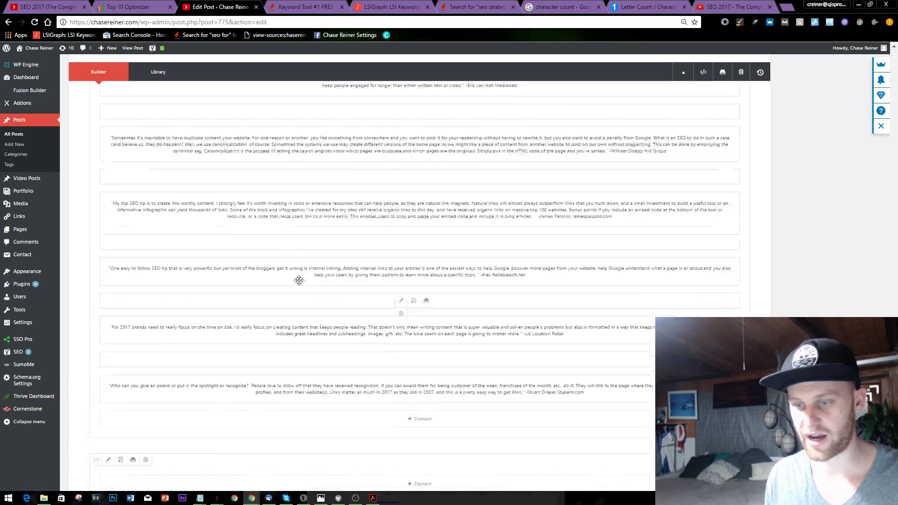
pyautogui.scroll(-20, 299, 281)
pyautogui.scroll(4, 180, 233)
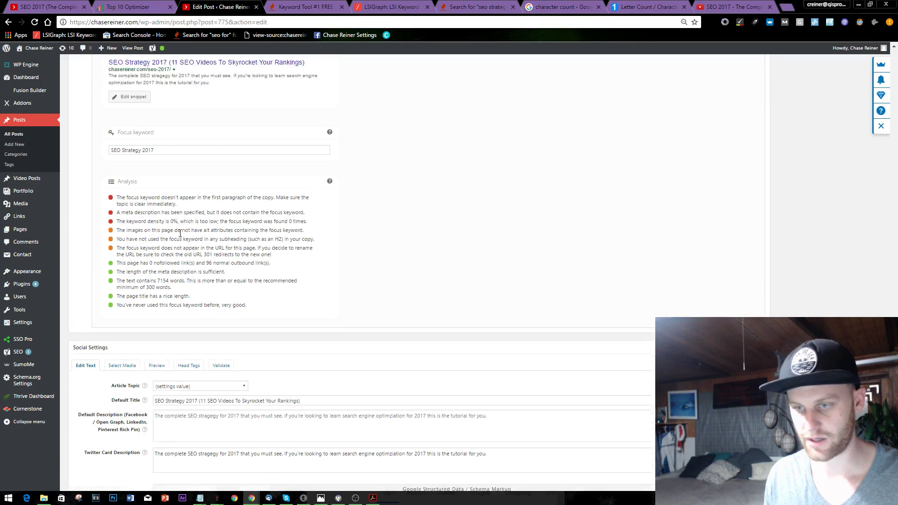
pyautogui.scroll(10, 180, 233)
pyautogui.hotkey('ctrl', '+')
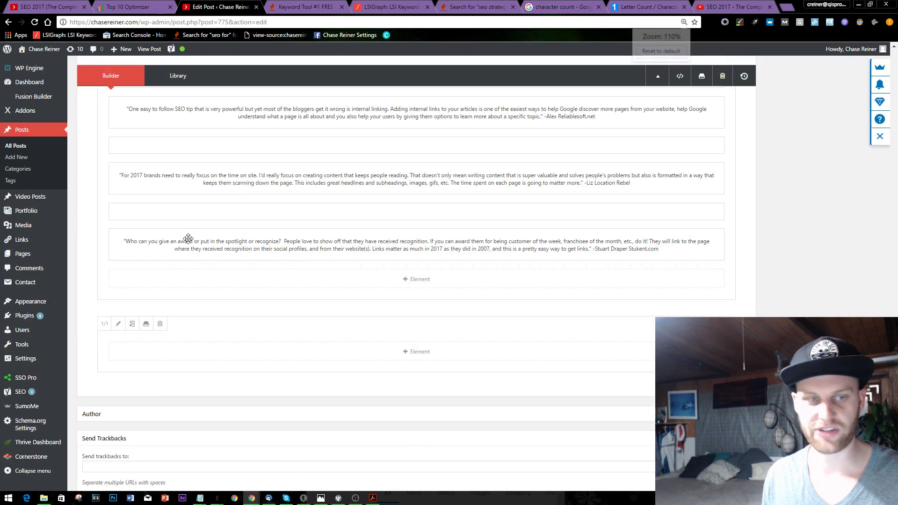
pyautogui.scroll(-13, 316, 264)
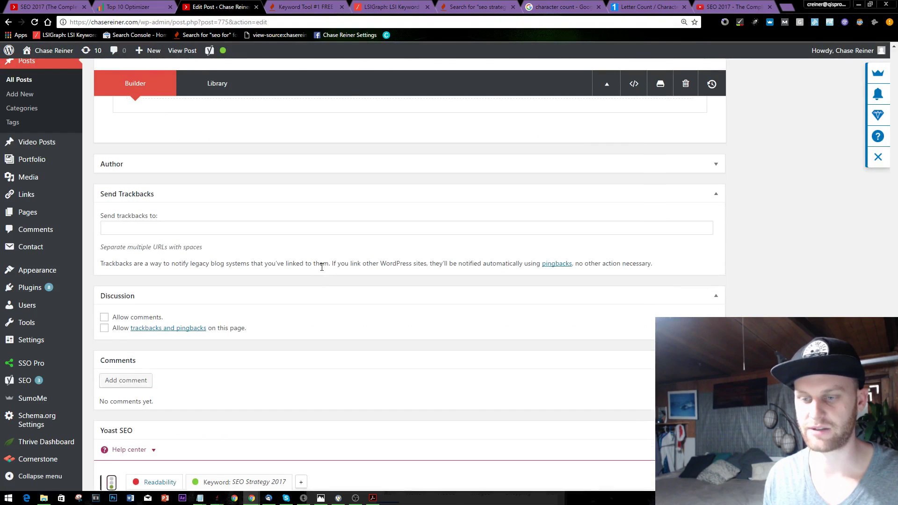
pyautogui.scroll(-10, 322, 267)
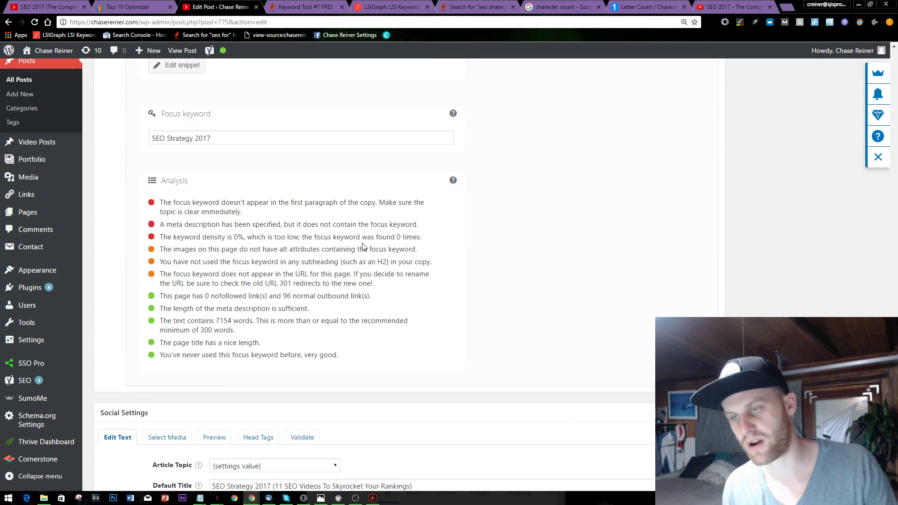
pyautogui.scroll(15, 354, 245)
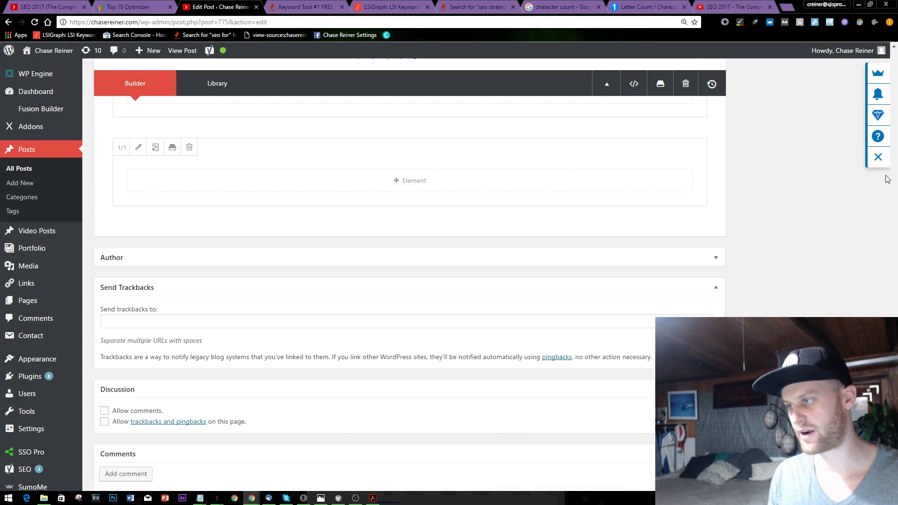
# Open the post's introductory text block for editing and replace its first sentence with "If you're looking for a 2017"
pyautogui.scroll(10, 410, 281)
pyautogui.scroll(15, 865, 306)
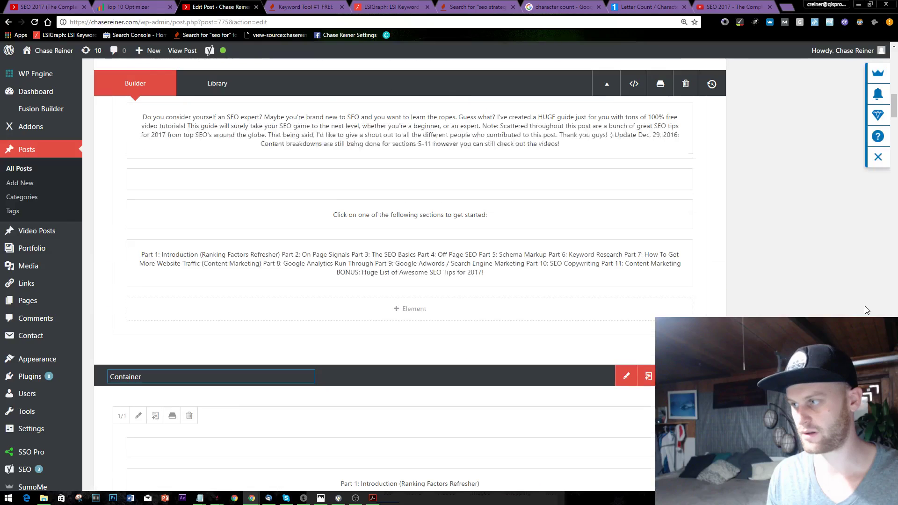
pyautogui.scroll(-6, 294, 286)
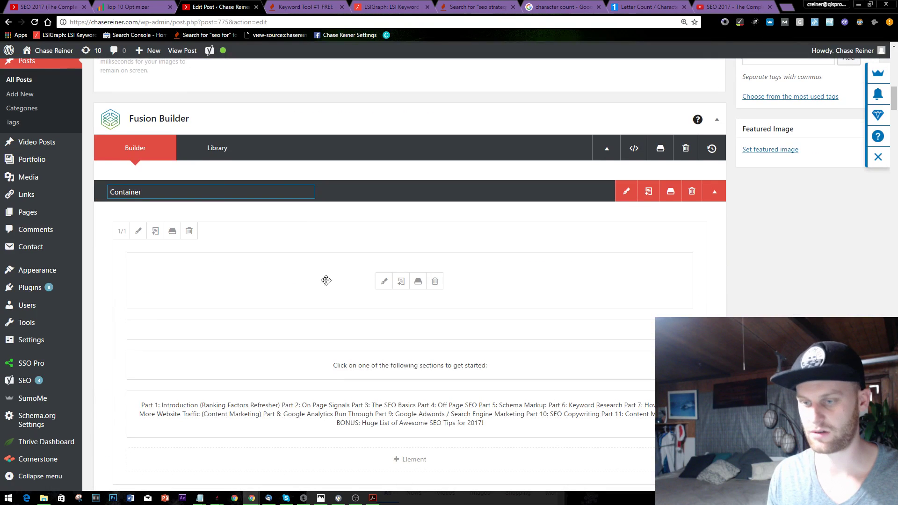
pyautogui.click(377, 281)
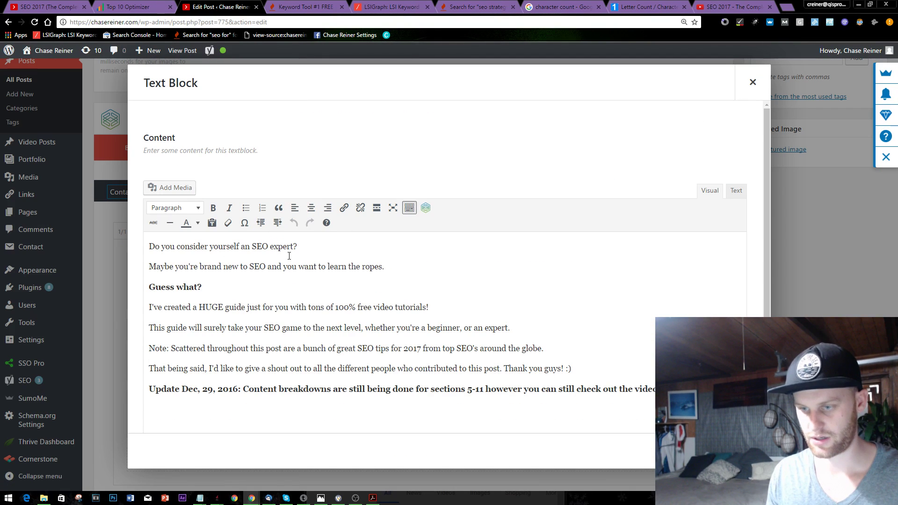
pyautogui.hotkey('ctrl', 'shift', 'Left')
pyautogui.hotkey('ctrl', 'shift', 'Left')
pyautogui.hotkey('ctrl', 'shift', 'Left')
pyautogui.hotkey('ctrl', 'shift', 'Left')
pyautogui.hotkey('ctrl', 'shift', 'Left')
pyautogui.hotkey('ctrl', 'shift', 'Left')
pyautogui.hotkey('ctrl', 'shift', 'Left')
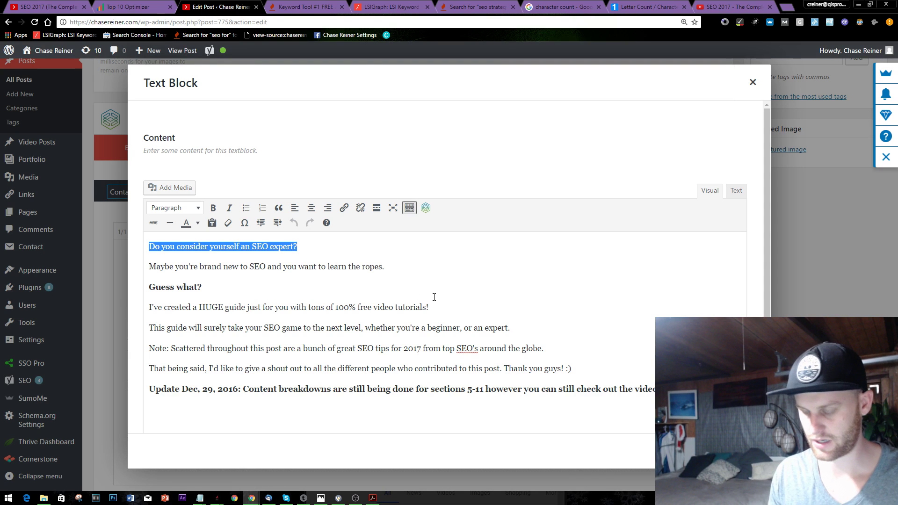
pyautogui.write('Lo')
pyautogui.press('BackSpace')
pyautogui.press('BackSpace')
pyautogui.write("If you'r")
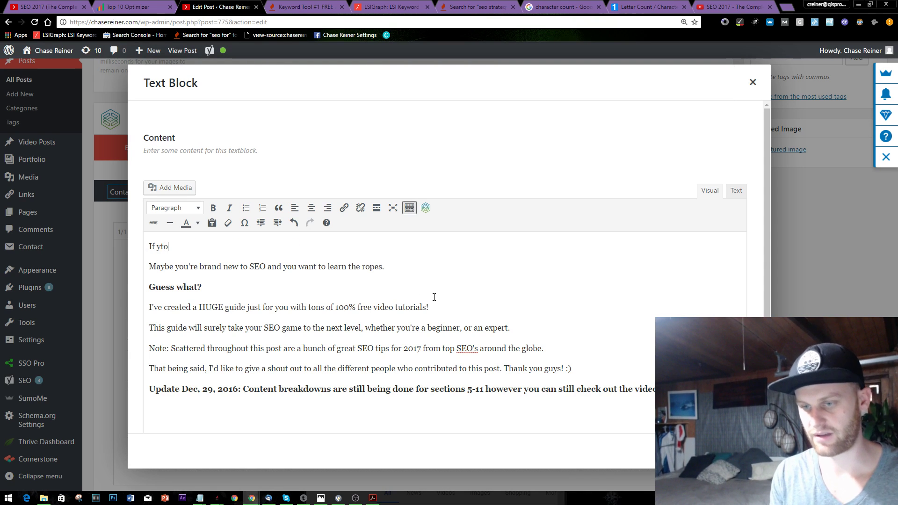
pyautogui.write('e look')
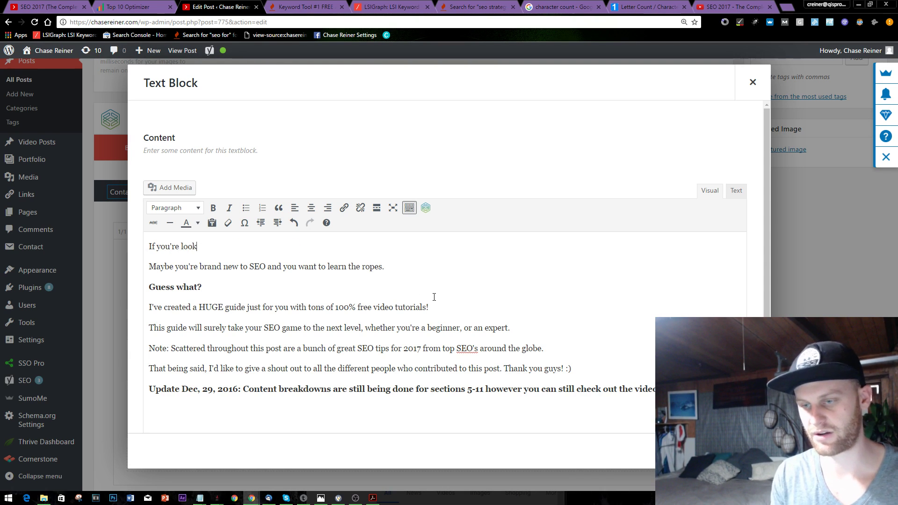
pyautogui.write('ing for a 2017')
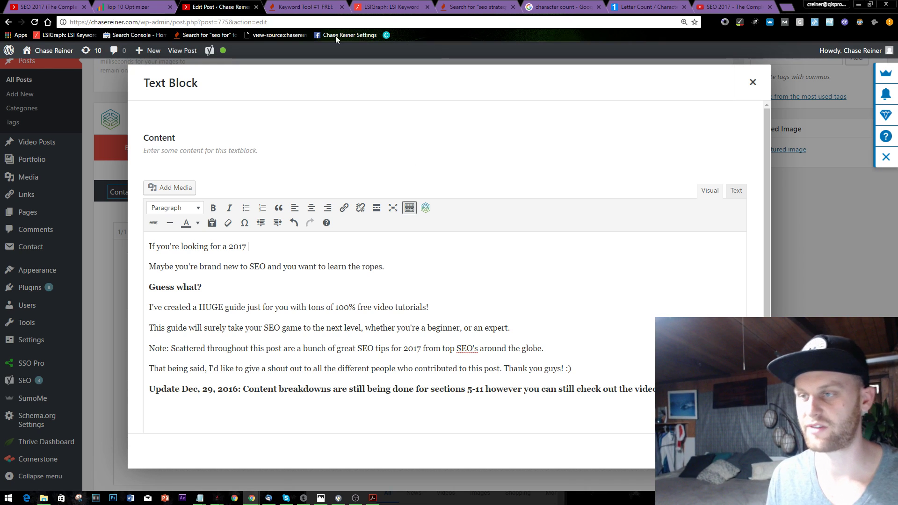
# Reload the live post to check its title, and look over the open keyword research pages
pyautogui.click(47, 6)
pyautogui.click(34, 22)
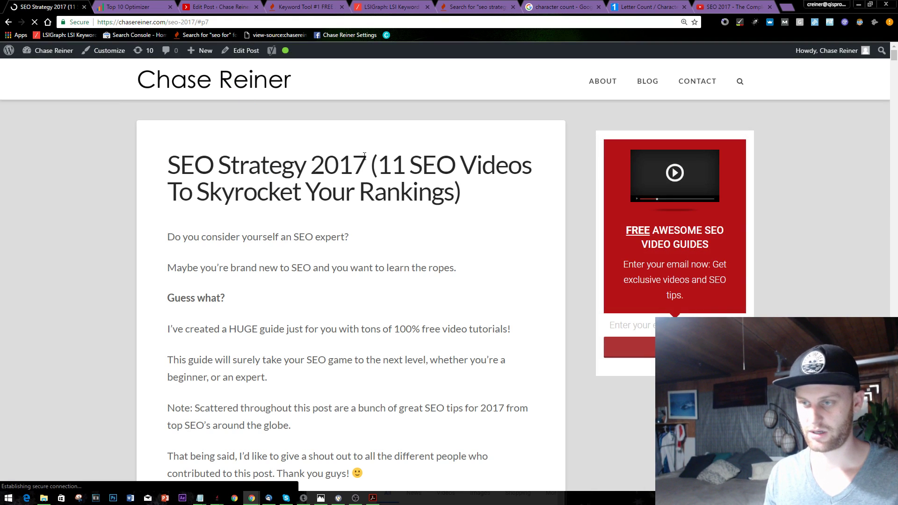
pyautogui.moveTo(366, 166); pyautogui.dragTo(140, 152)
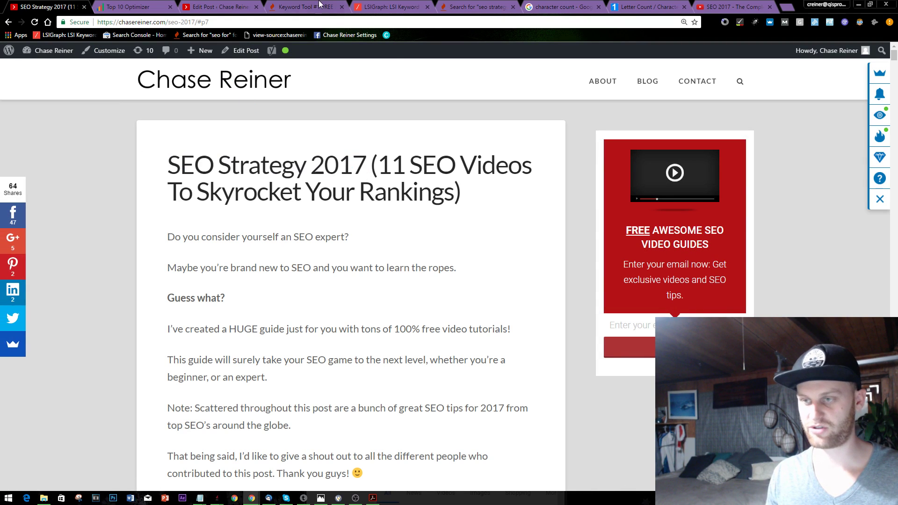
pyautogui.click(306, 6)
pyautogui.click(366, 6)
pyautogui.click(468, 7)
pyautogui.click(304, 7)
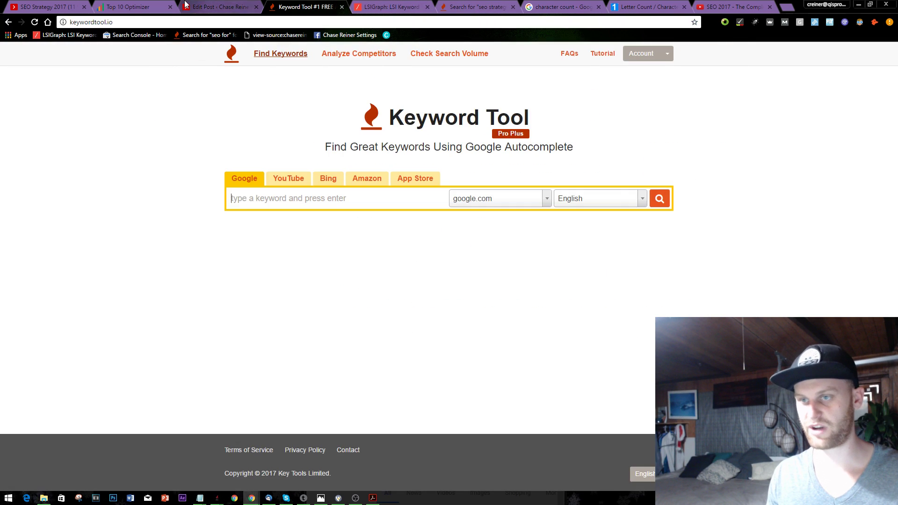
# Back in the post editor, complete the opening sentence with "SEO Strategy that works, you've come to the right place."
pyautogui.click(219, 7)
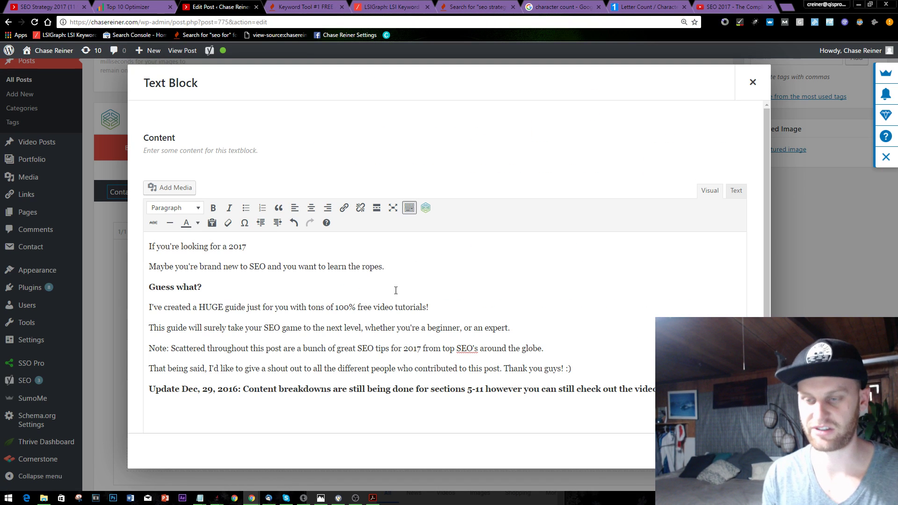
pyautogui.write('Str')
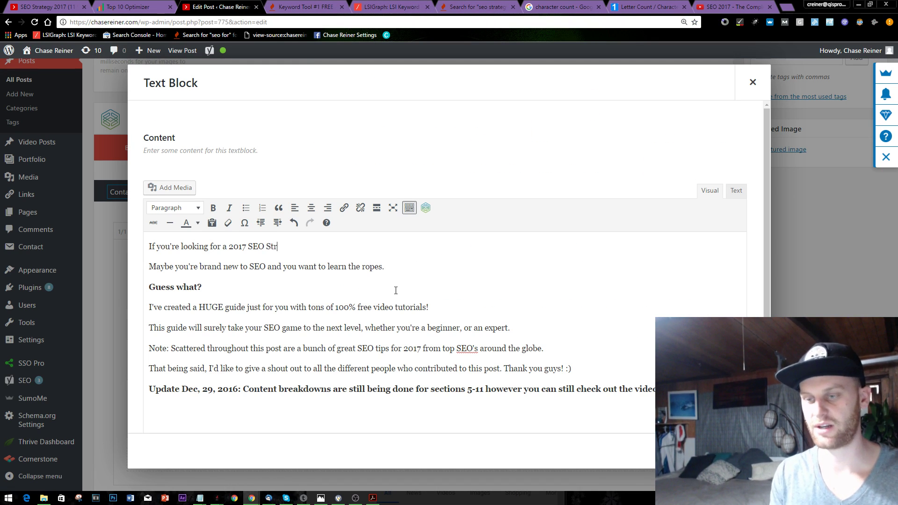
pyautogui.write("ategy that works, you've come to the right place.")
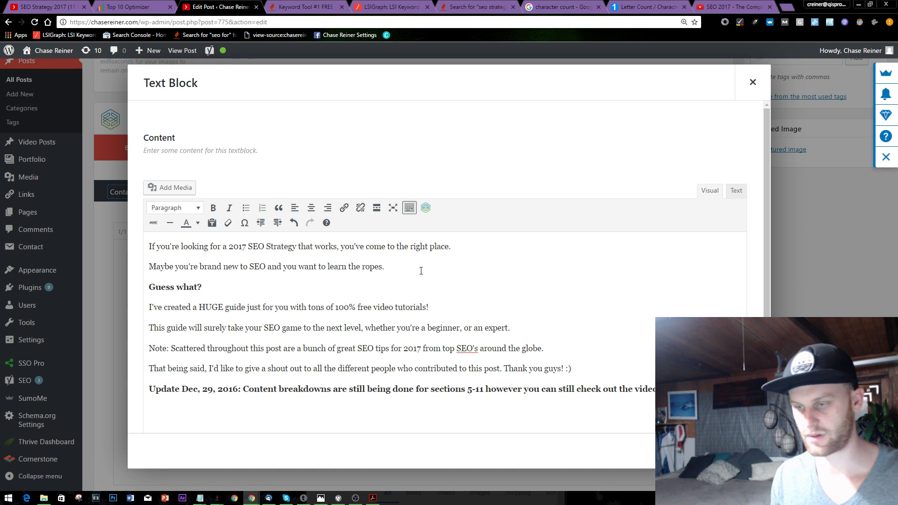
# Delete the introduction's "Maybe you're brand new to SEO" and "Guess what?" paragraphs
pyautogui.hotkey('shift', 'Home')
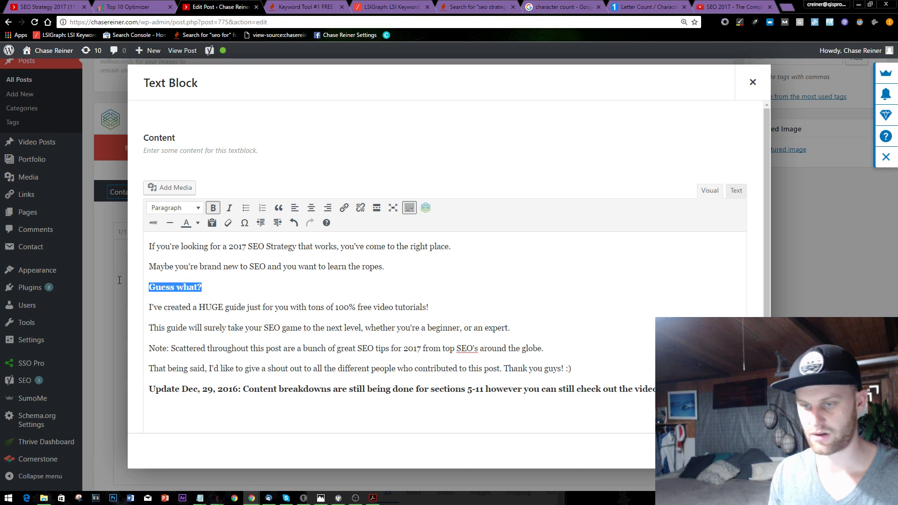
pyautogui.hotkey('shift', 'Up')
pyautogui.press('BackSpace')
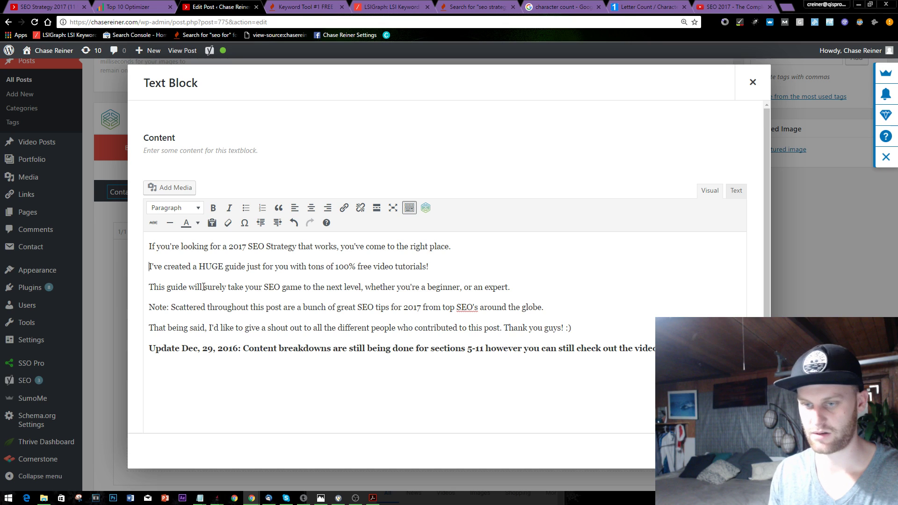
# Insert "Actually," at the start of the paragraph about the HUGE guide
pyautogui.tripleClick(169, 272)
pyautogui.click(168, 271)
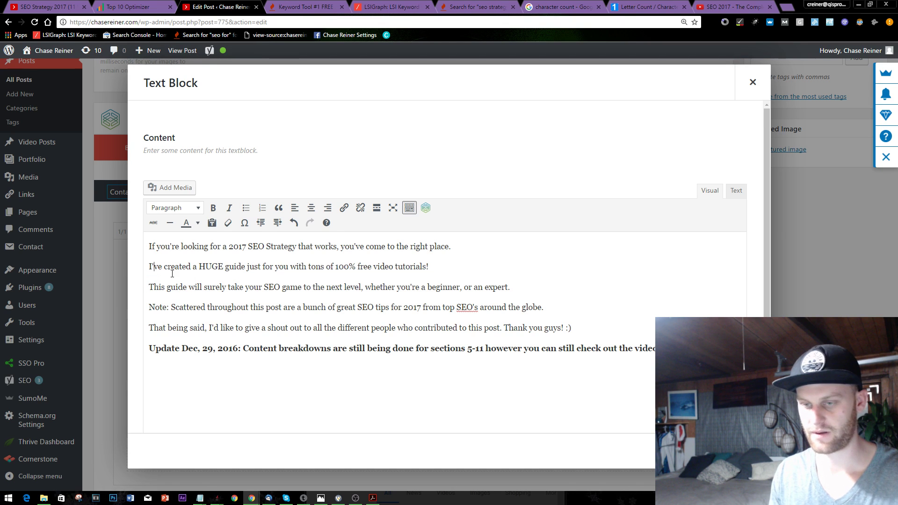
pyautogui.write('Acrtuall')
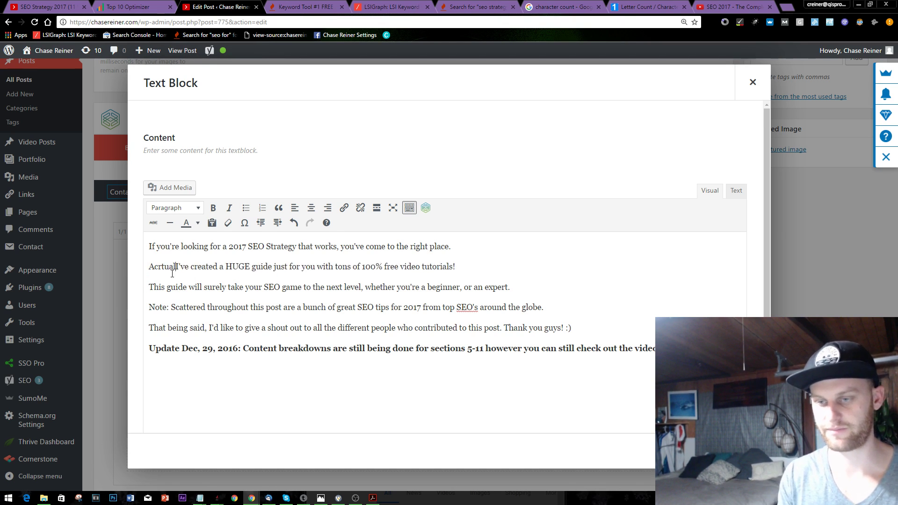
pyautogui.press('BackSpace')
pyautogui.press('BackSpace')
pyautogui.write('tually,')
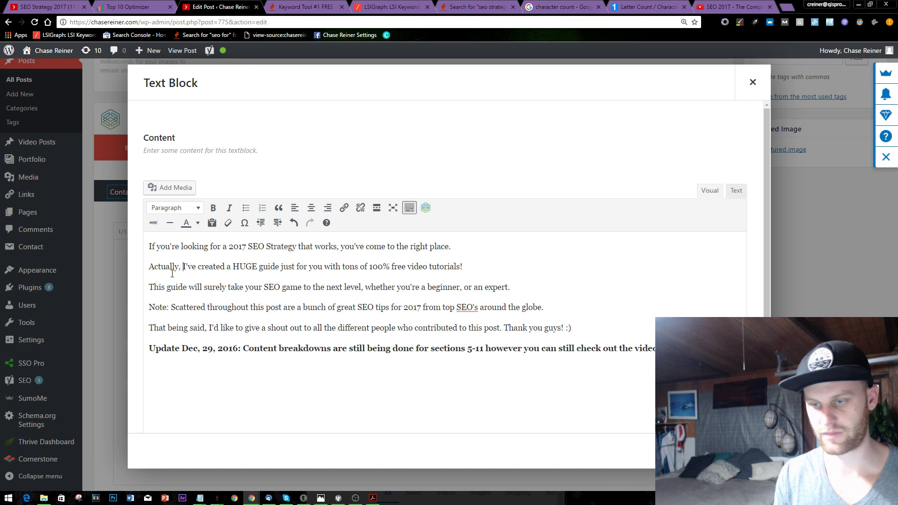
# Format the phrase "2017 SEO Strategy" in the opening sentence as bold italic
pyautogui.click(247, 266)
pyautogui.moveTo(229, 250); pyautogui.dragTo(295, 247)
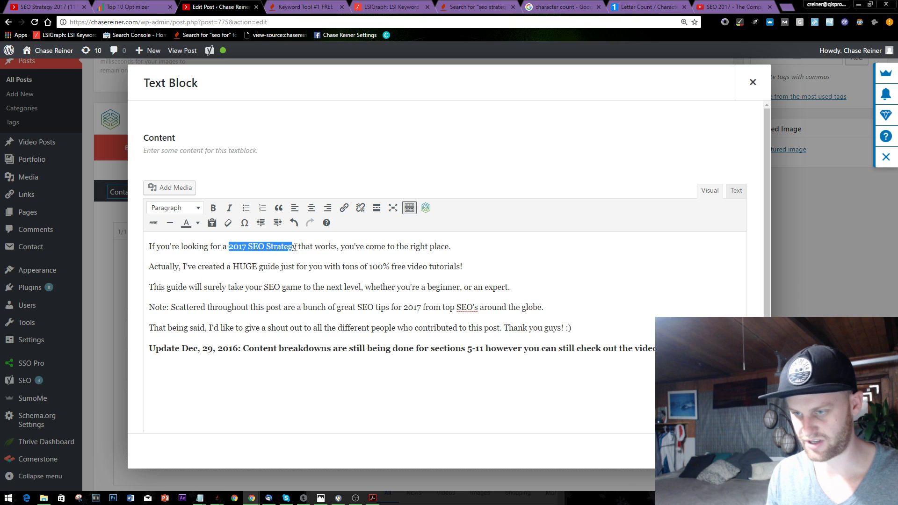
pyautogui.click(213, 208)
pyautogui.click(229, 208)
pyautogui.click(274, 309)
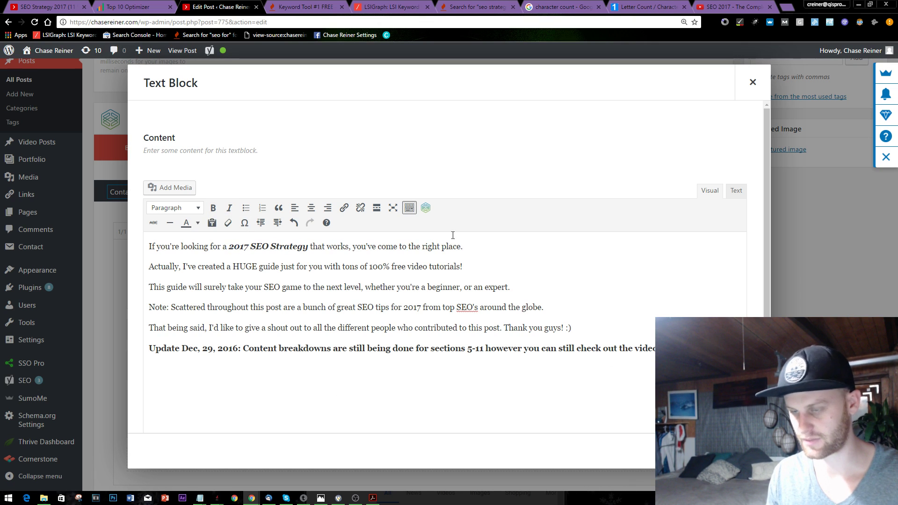
# Remove the bold from the "Update Dec, 29, 2016" note and make it italic
pyautogui.moveTo(653, 349); pyautogui.dragTo(148, 349)
pyautogui.click(213, 208)
pyautogui.click(229, 207)
pyautogui.click(261, 327)
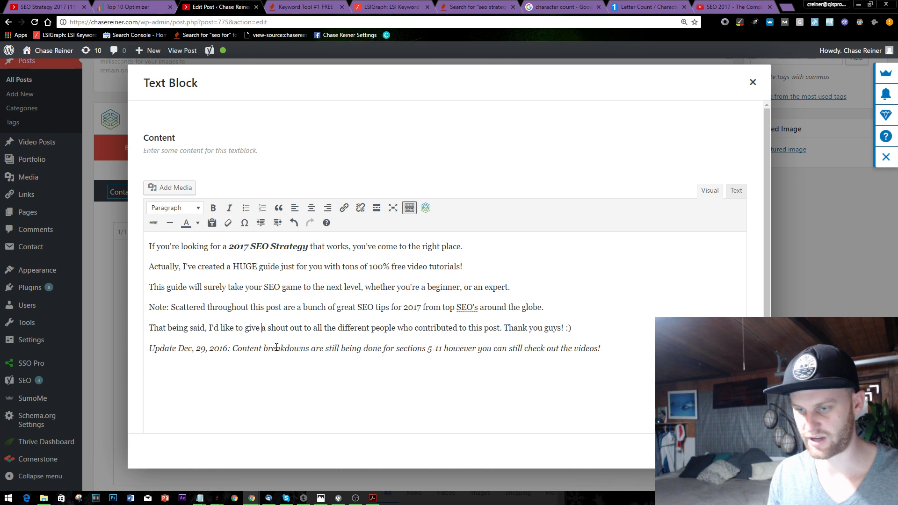
pyautogui.moveTo(594, 351); pyautogui.dragTo(148, 350)
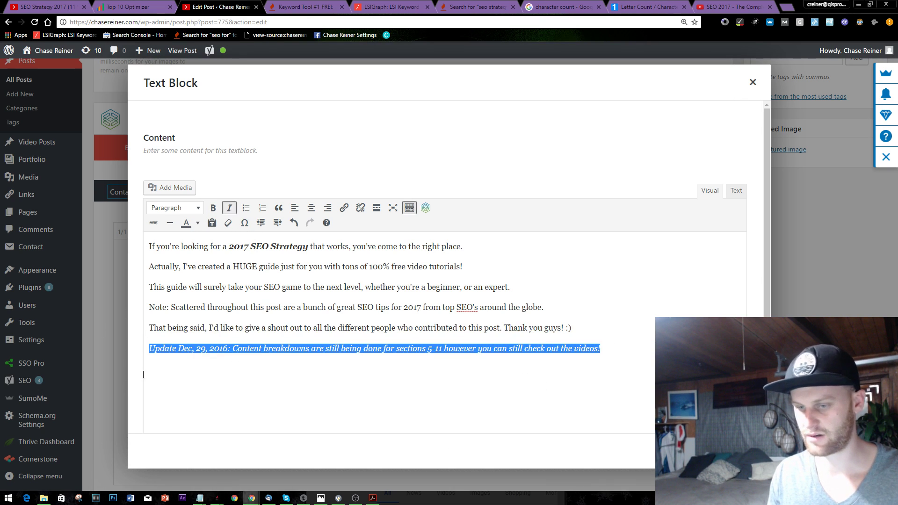
pyautogui.click(611, 401)
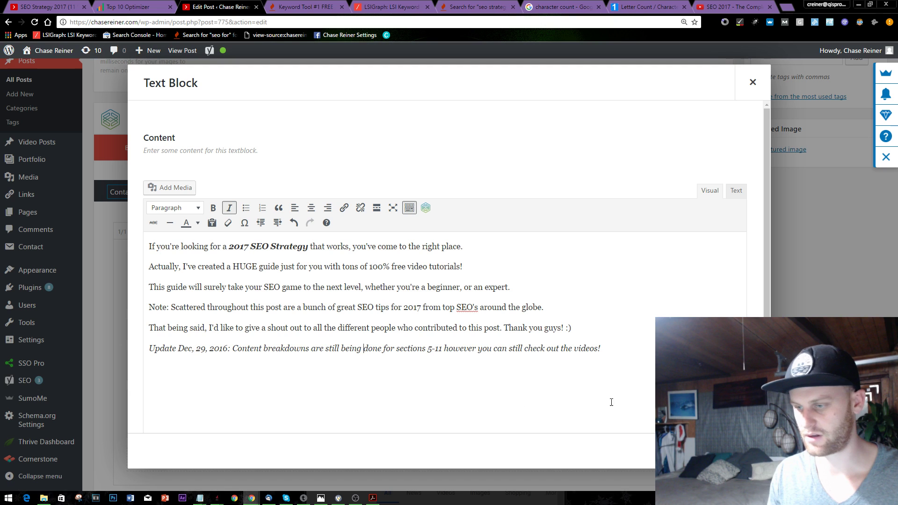
# Finish editing the introductory text block and update the post
pyautogui.click(837, 286)
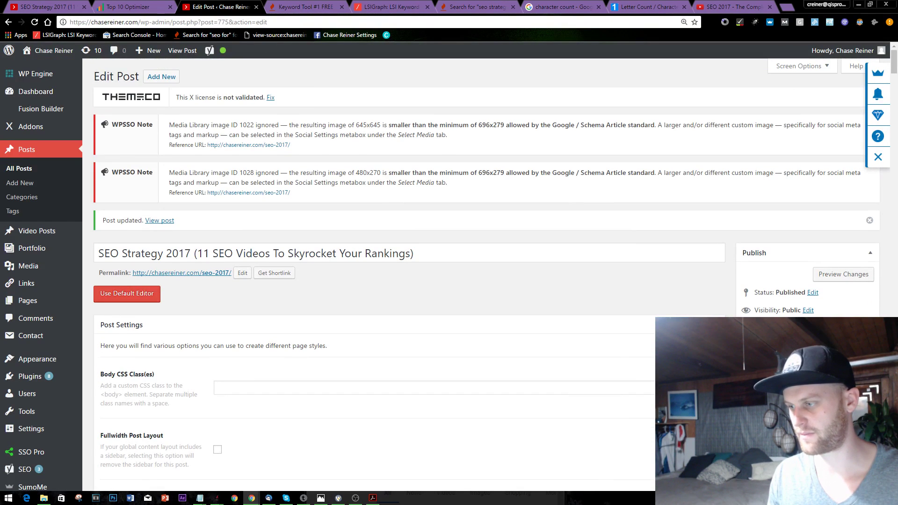
pyautogui.click(857, 405)
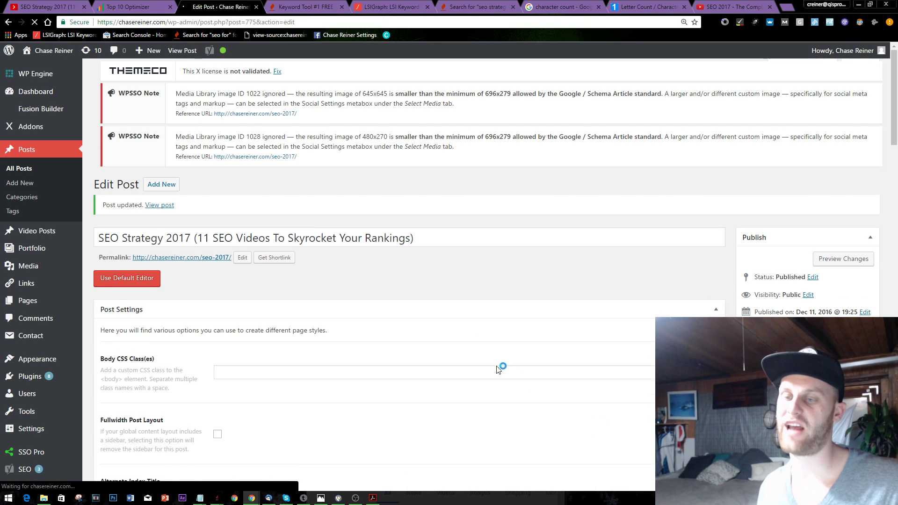
# Review the Yoast snippet preview and SEO analysis for the focus keyword after the introduction edit, especially the first-paragraph, meta description and keyword density checks
pyautogui.scroll(-5, 894, 79)
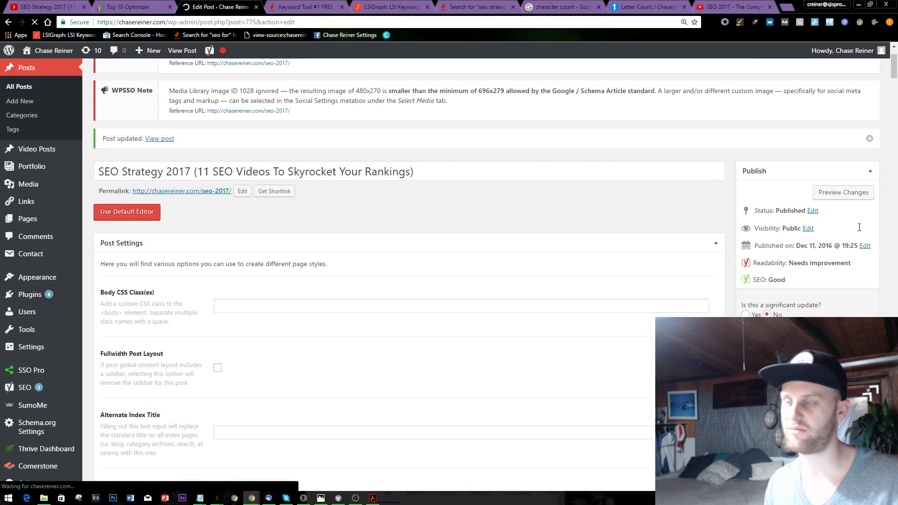
pyautogui.scroll(-15, 897, 226)
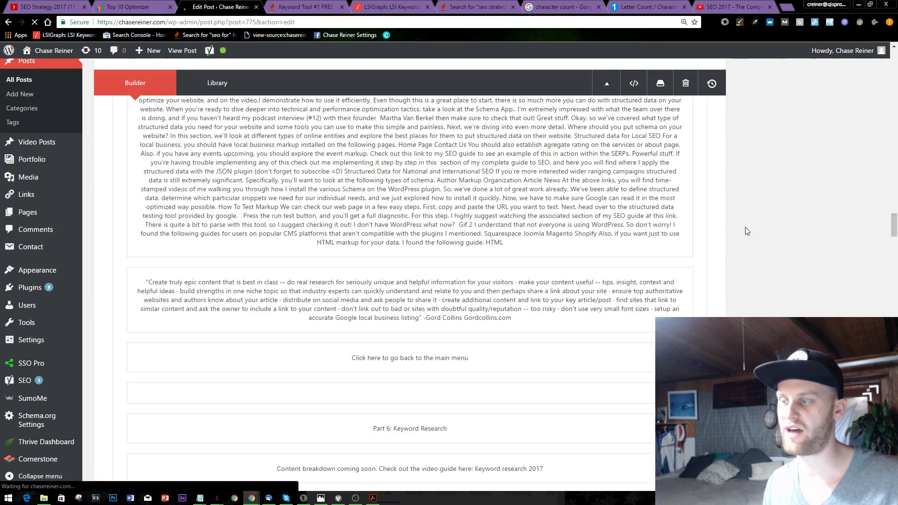
pyautogui.scroll(-20, 410, 300)
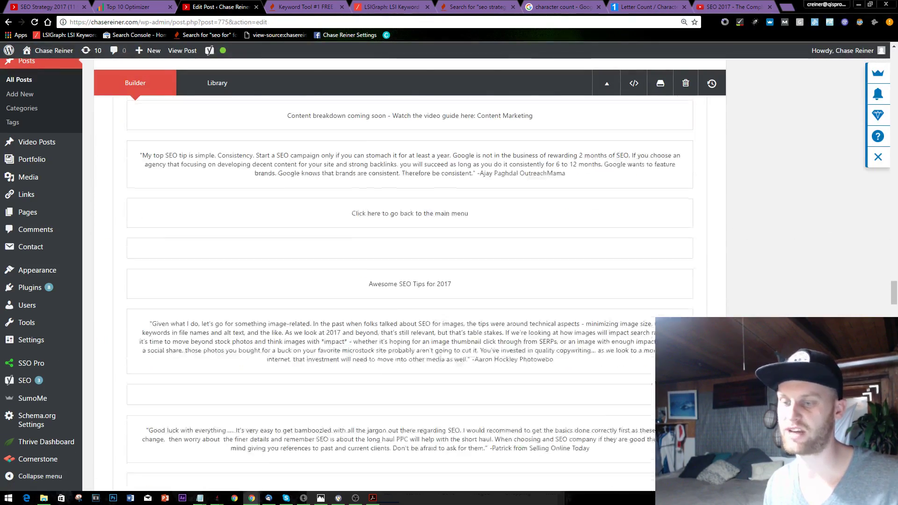
pyautogui.scroll(-15, 728, 317)
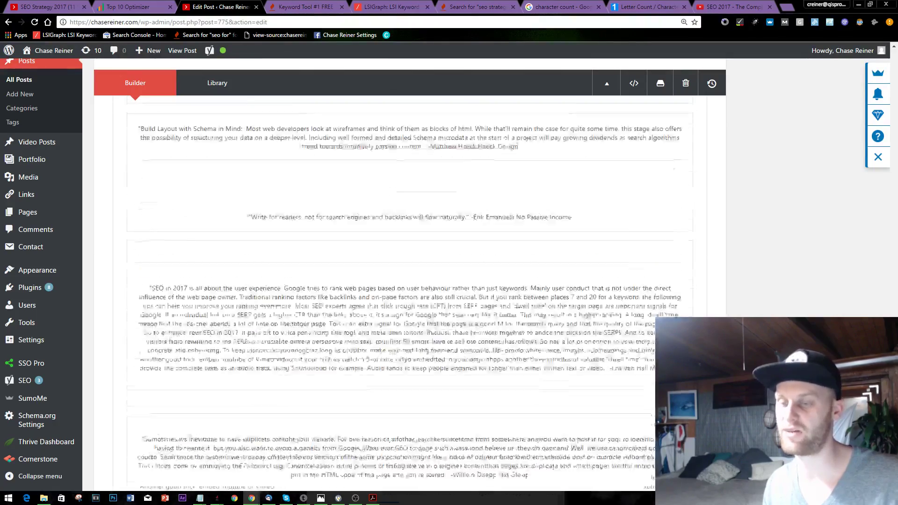
pyautogui.scroll(-4, 276, 283)
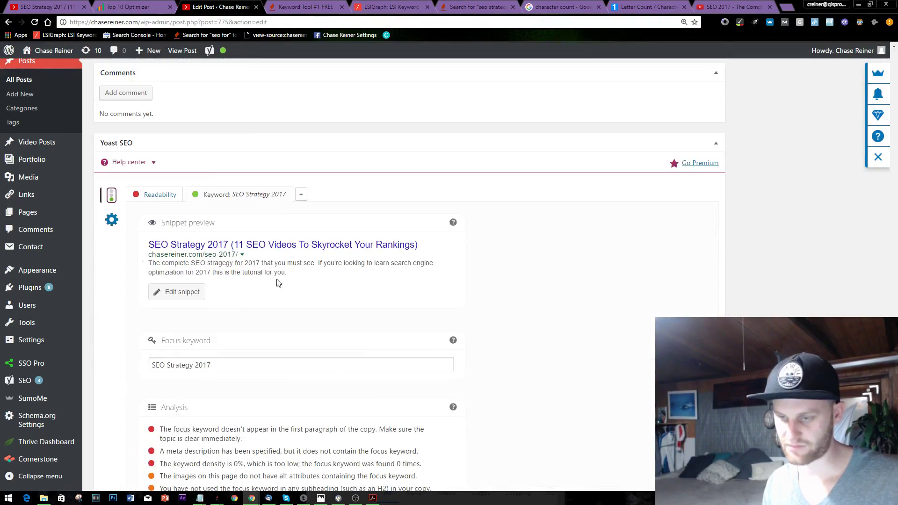
pyautogui.scroll(-4, 269, 286)
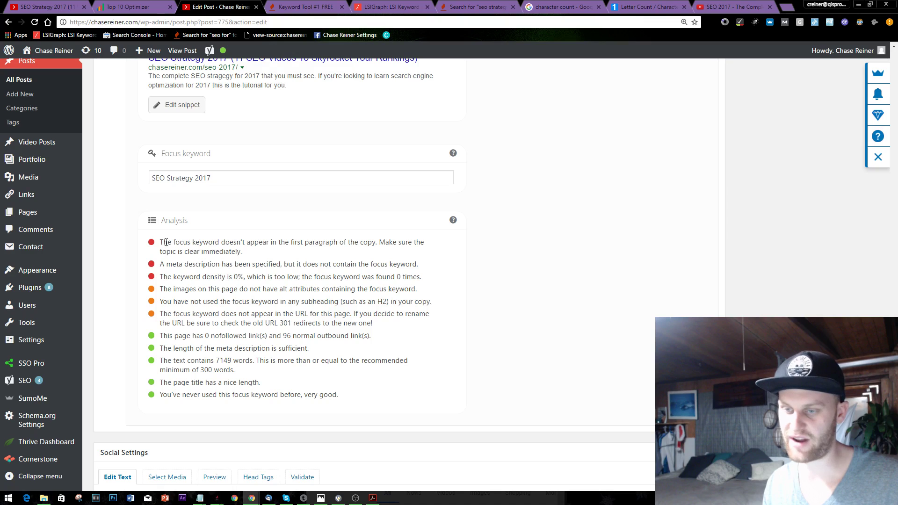
pyautogui.moveTo(166, 242); pyautogui.dragTo(366, 252)
pyautogui.click(366, 252)
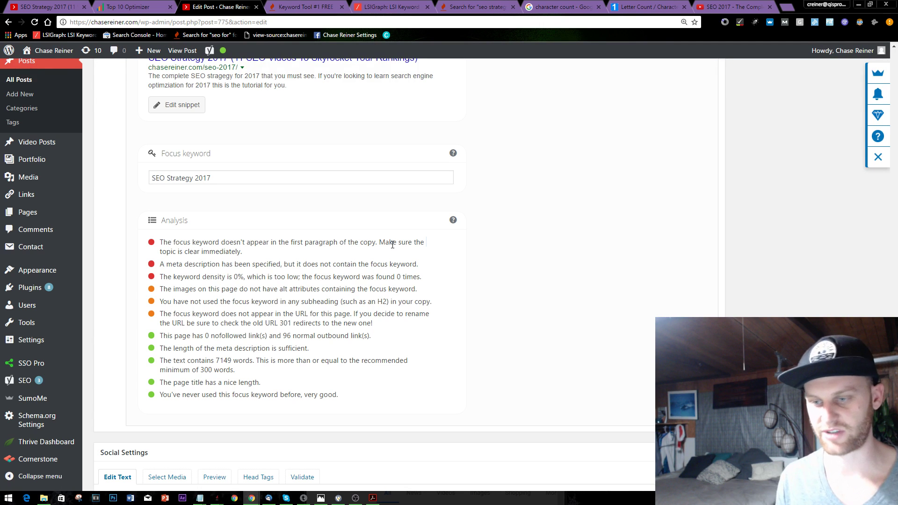
pyautogui.scroll(-1, 392, 244)
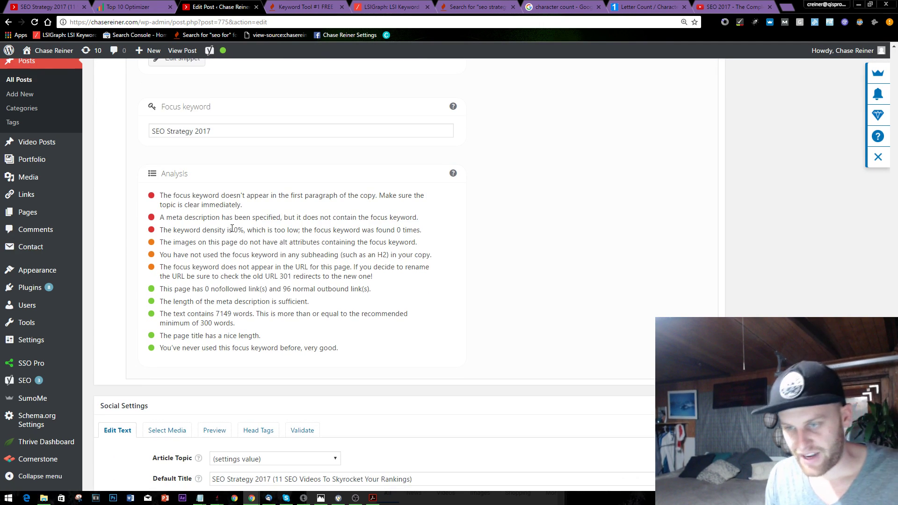
pyautogui.scroll(4, 302, 224)
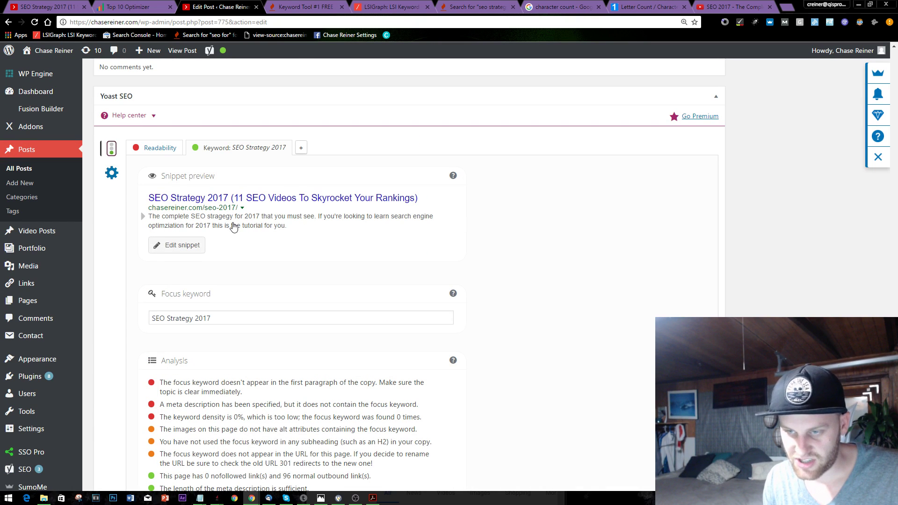
pyautogui.scroll(-7, 260, 227)
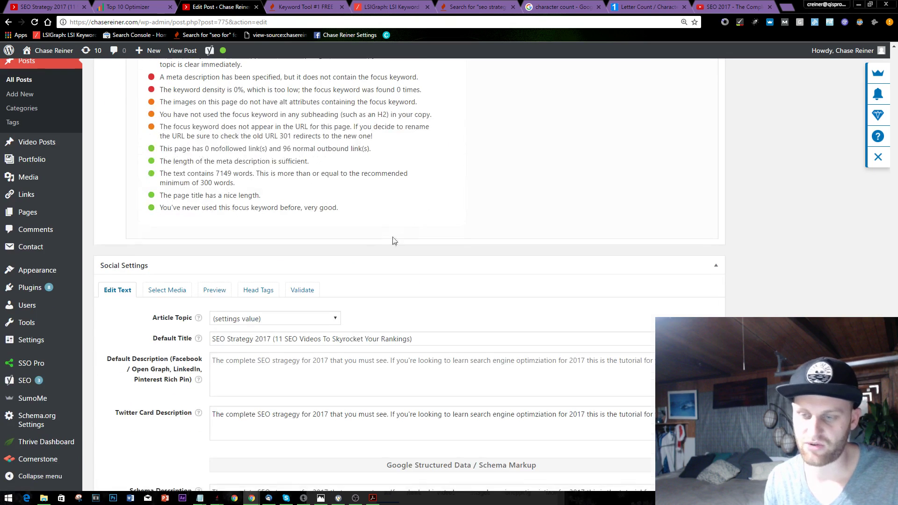
# Examine the Yoast snippet preview, keyword density and word count checks, and the social settings text for "SEO Strategy 2017"
pyautogui.scroll(3, 341, 247)
pyautogui.scroll(-1, 285, 205)
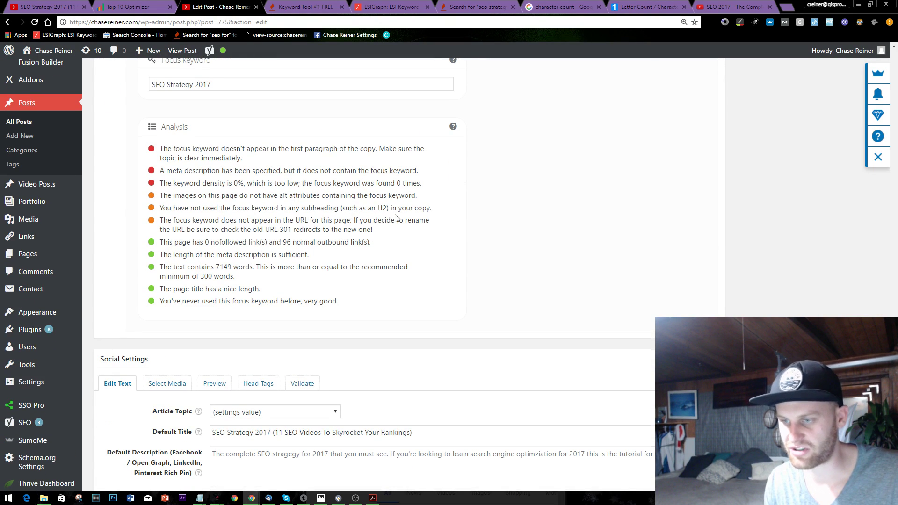
pyautogui.scroll(10, 395, 217)
pyautogui.scroll(-3, 249, 323)
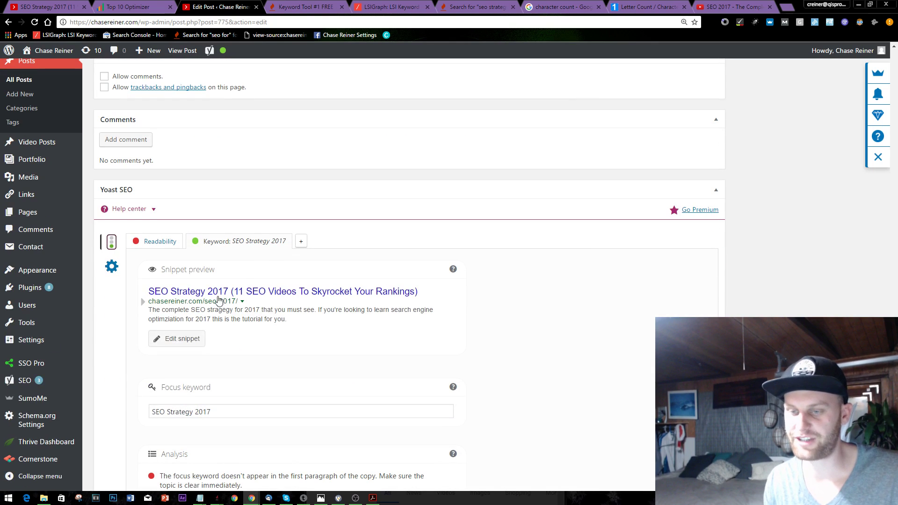
pyautogui.scroll(3, 261, 293)
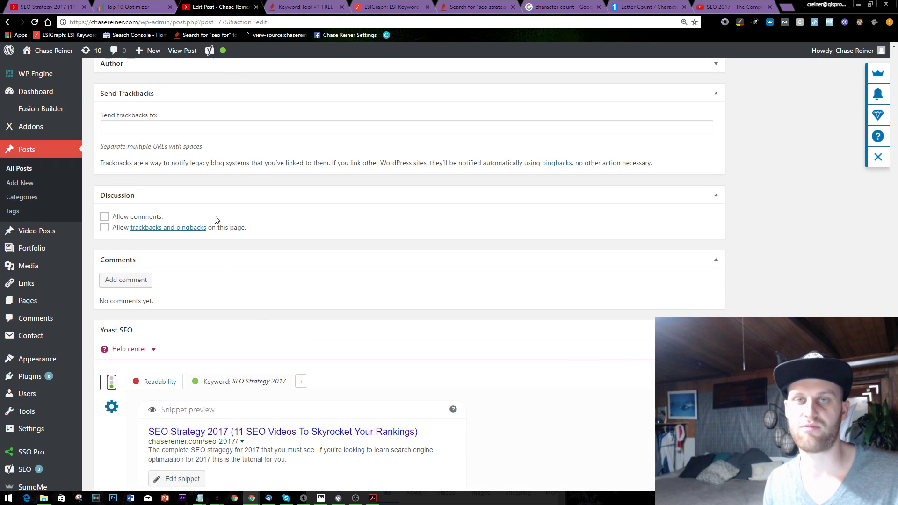
pyautogui.scroll(-2, 221, 265)
pyautogui.scroll(-12, 221, 265)
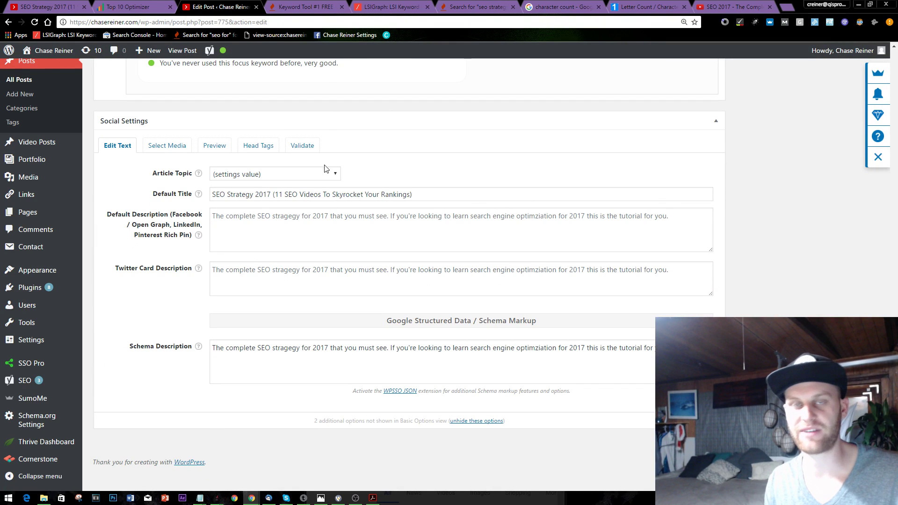
pyautogui.scroll(4, 326, 168)
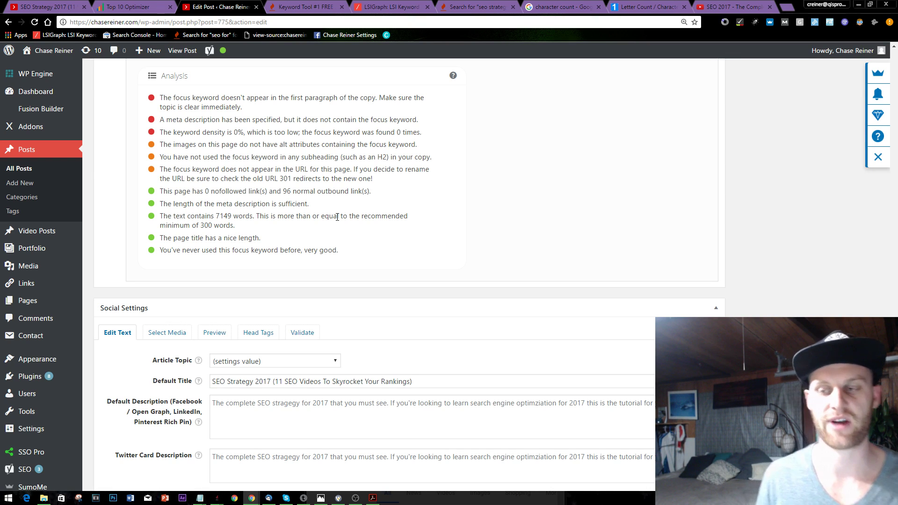
pyautogui.scroll(-4, 328, 140)
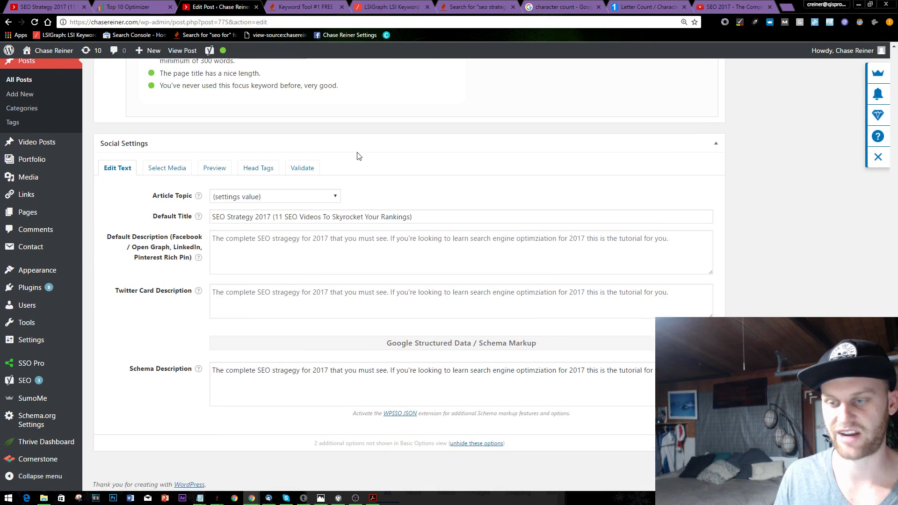
pyautogui.scroll(5, 238, 175)
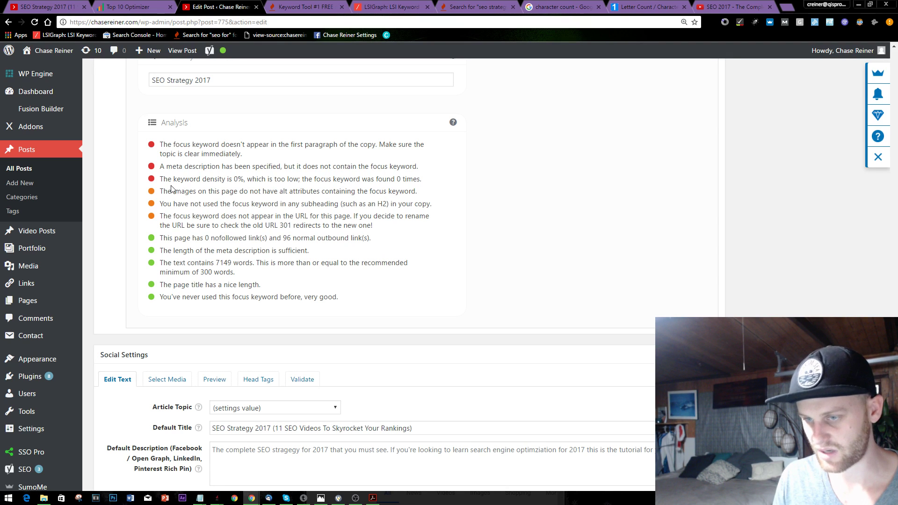
pyautogui.moveTo(176, 179); pyautogui.dragTo(271, 180)
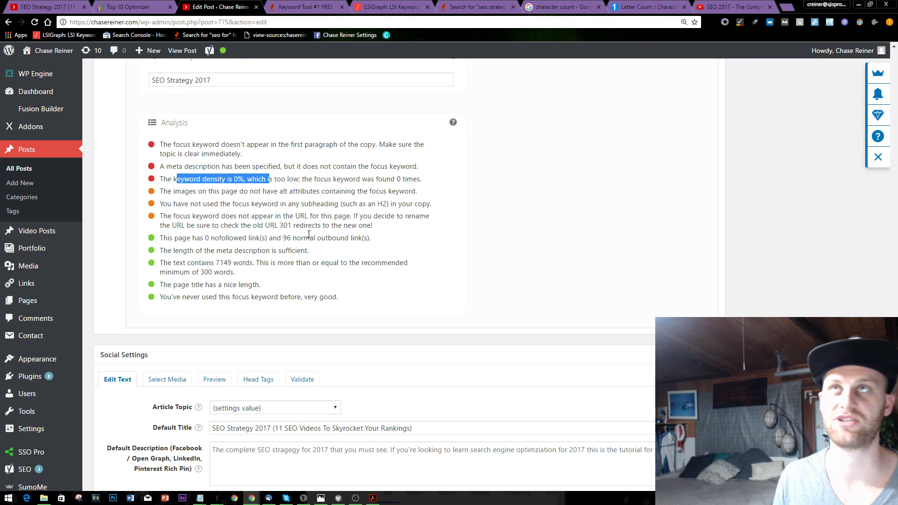
pyautogui.click(281, 259)
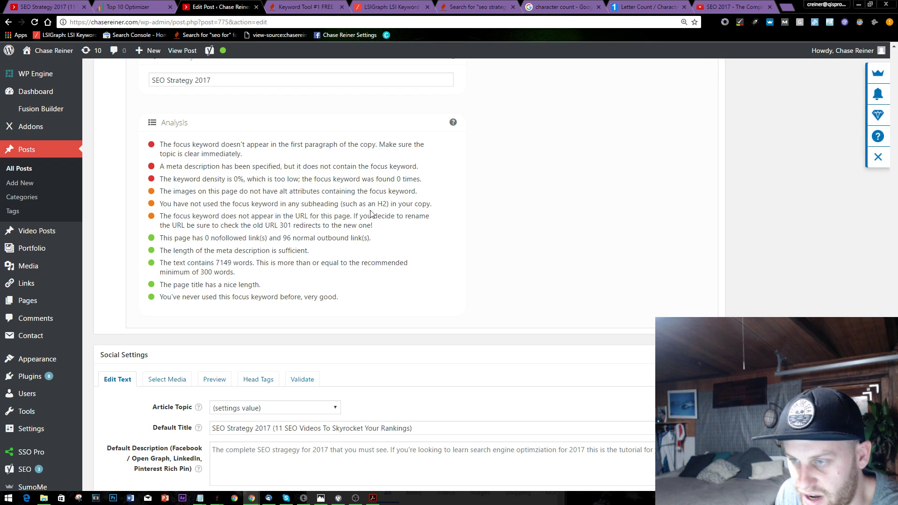
pyautogui.scroll(-1, 459, 202)
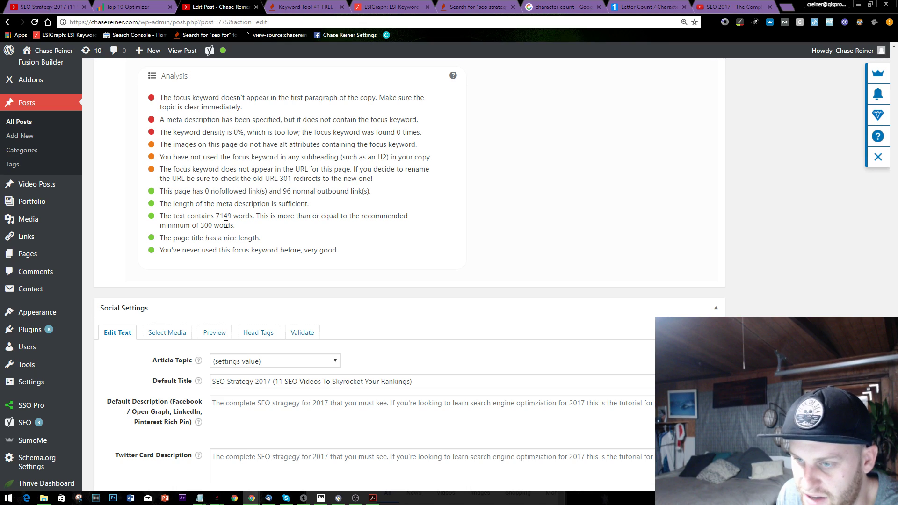
pyautogui.moveTo(226, 225); pyautogui.dragTo(361, 239)
# Update the SEO 2017 blog post again to save its current content and settings
pyautogui.scroll(15, 469, 241)
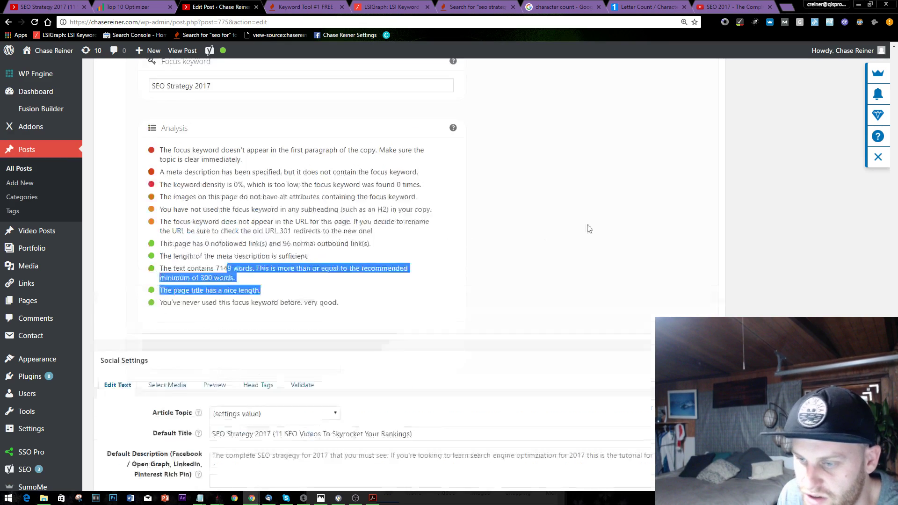
pyautogui.scroll(15, 858, 69)
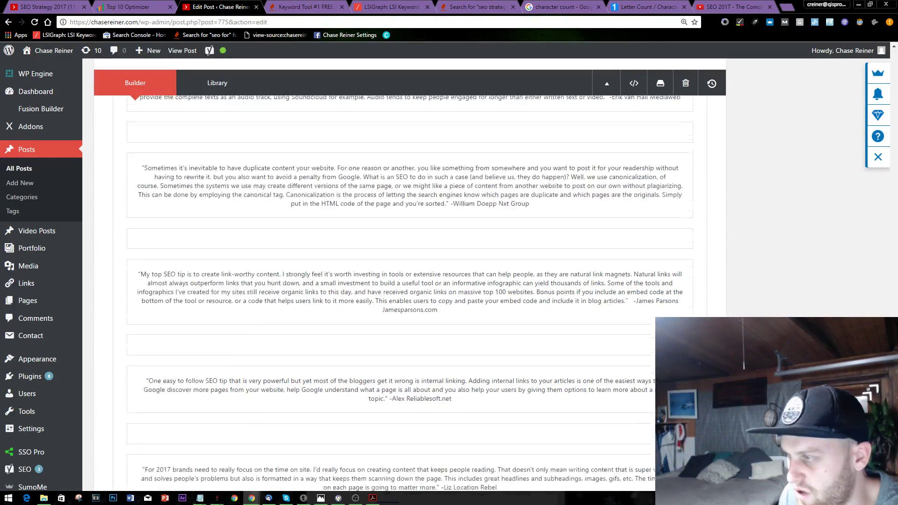
pyautogui.scroll(-4, 859, 69)
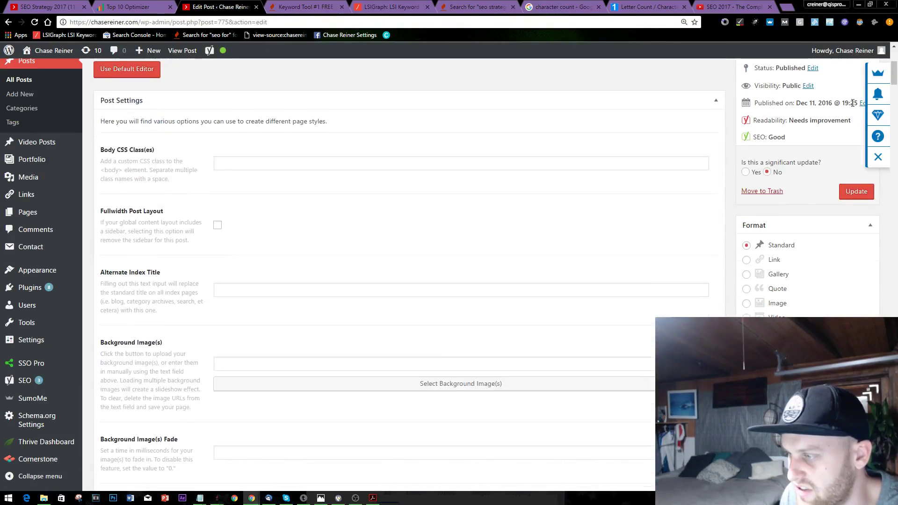
pyautogui.click(856, 191)
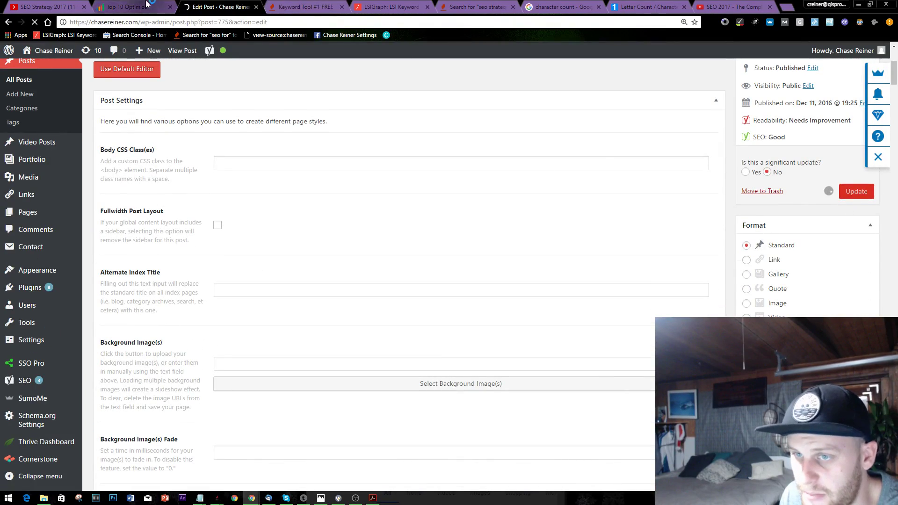
# Find the live SEO 2017 post among the open pages and reload it to check the rewritten introduction
pyautogui.click(129, 7)
pyautogui.click(218, 7)
pyautogui.click(329, 5)
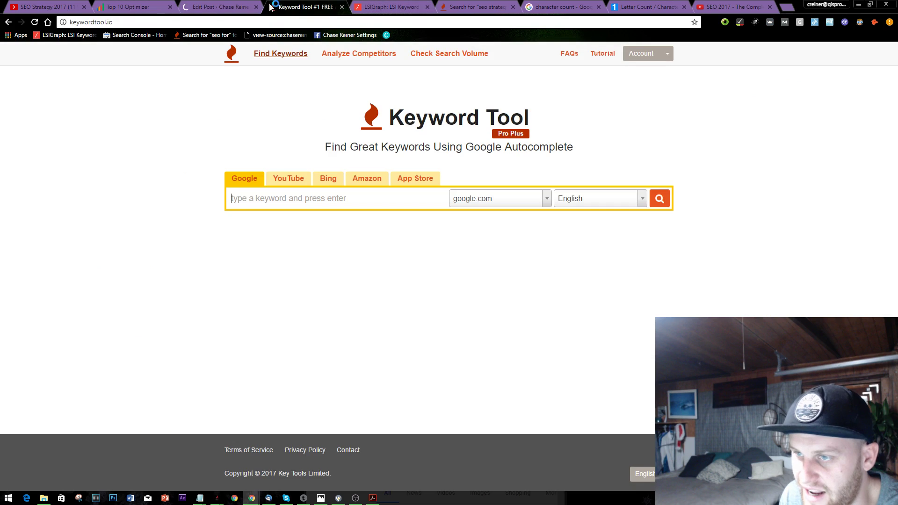
pyautogui.click(217, 7)
pyautogui.click(304, 6)
pyautogui.click(492, 5)
pyautogui.click(664, 7)
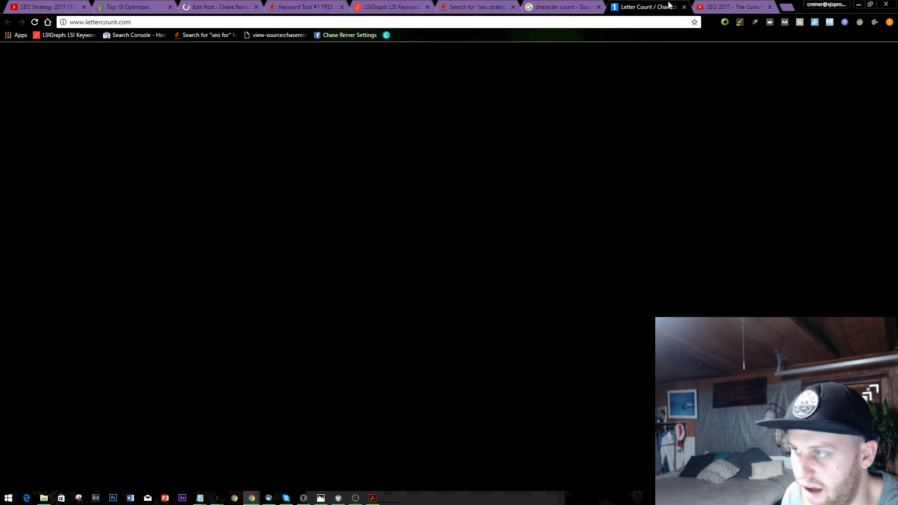
pyautogui.click(734, 7)
pyautogui.click(46, 7)
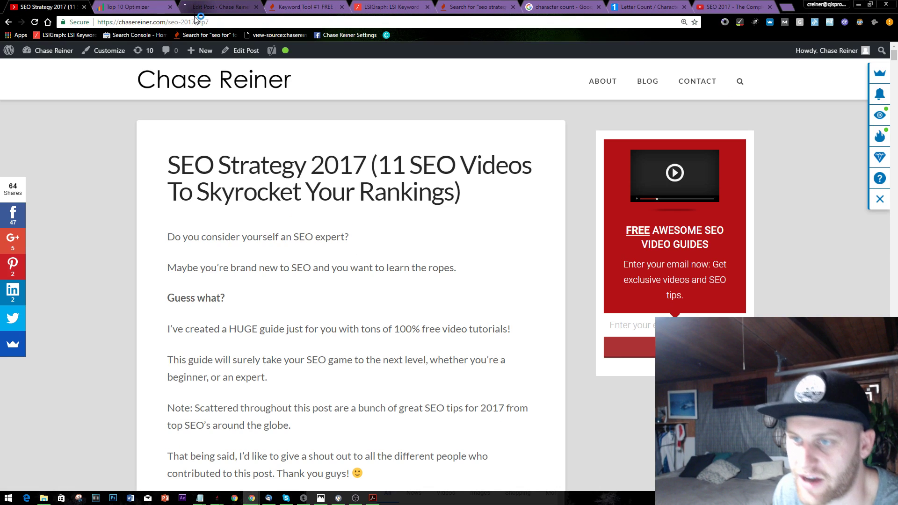
pyautogui.press('F5')
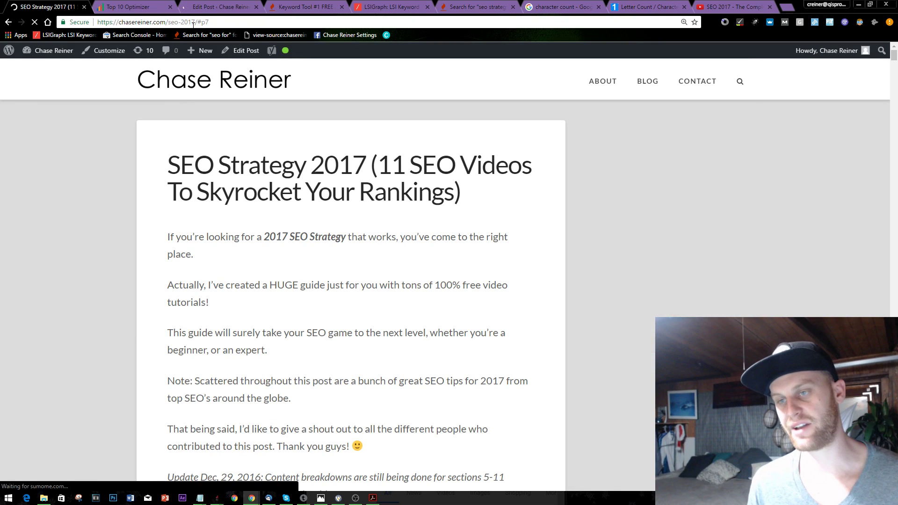
# Copy the live post's address without the #p7 anchor and open the blog's Facebook page
pyautogui.moveTo(197, 22); pyautogui.dragTo(97, 22)
pyautogui.hotkey('ctrl', 'c')
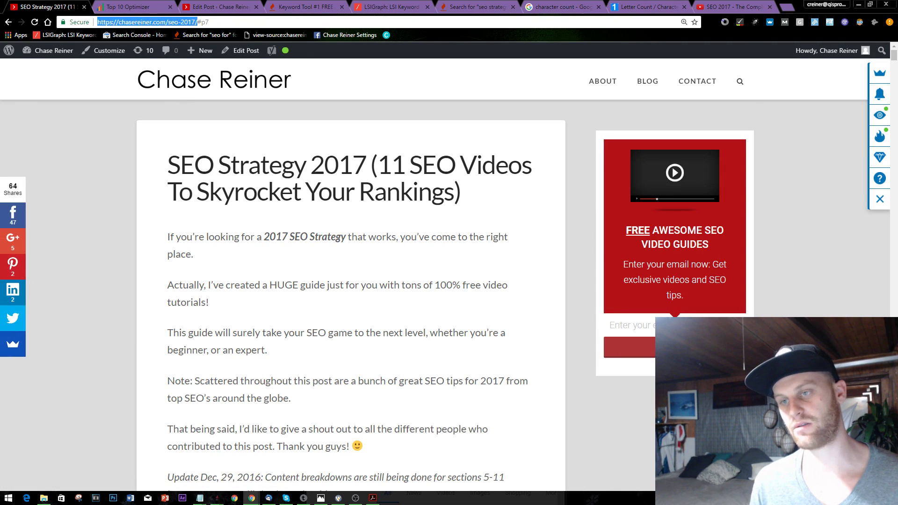
pyautogui.click(788, 6)
pyautogui.write('fa')
pyautogui.press('Return')
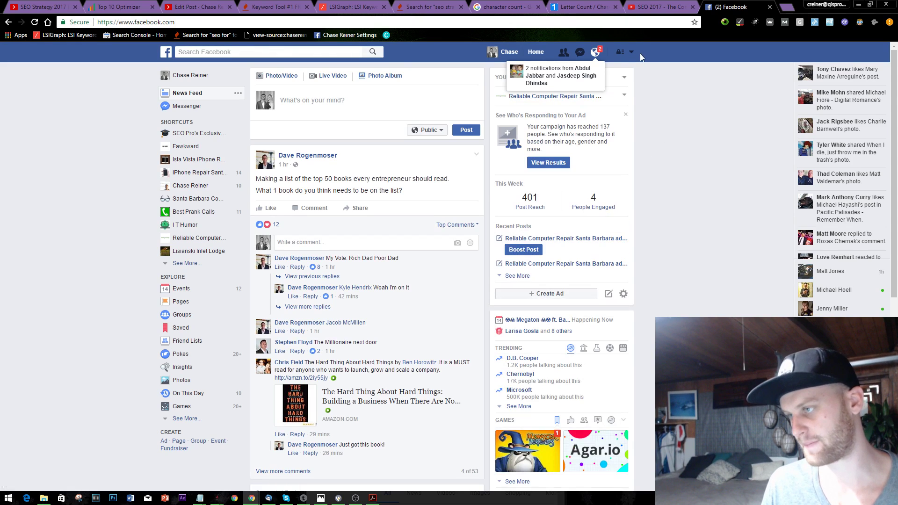
pyautogui.click(632, 52)
pyautogui.click(608, 94)
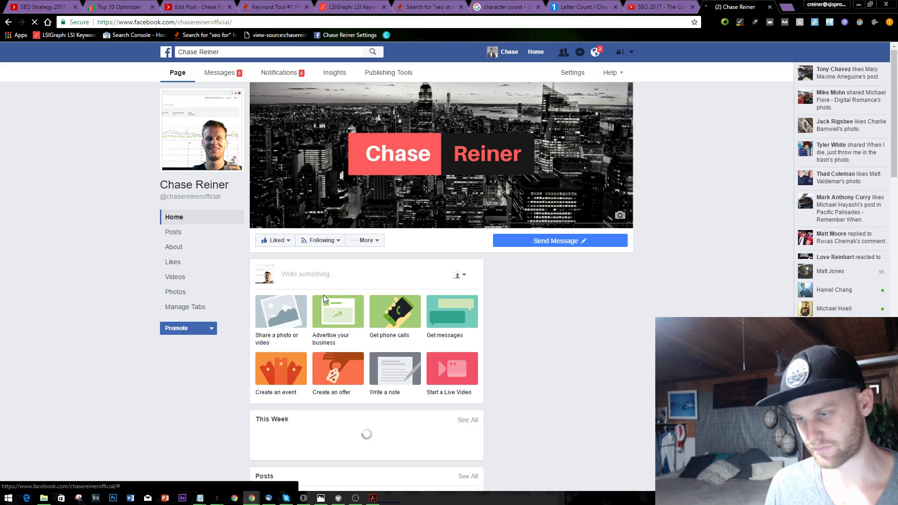
# Start a new post on the Facebook page with the copied blog link to see its link preview
pyautogui.scroll(-3, 324, 295)
pyautogui.scroll(3, 318, 225)
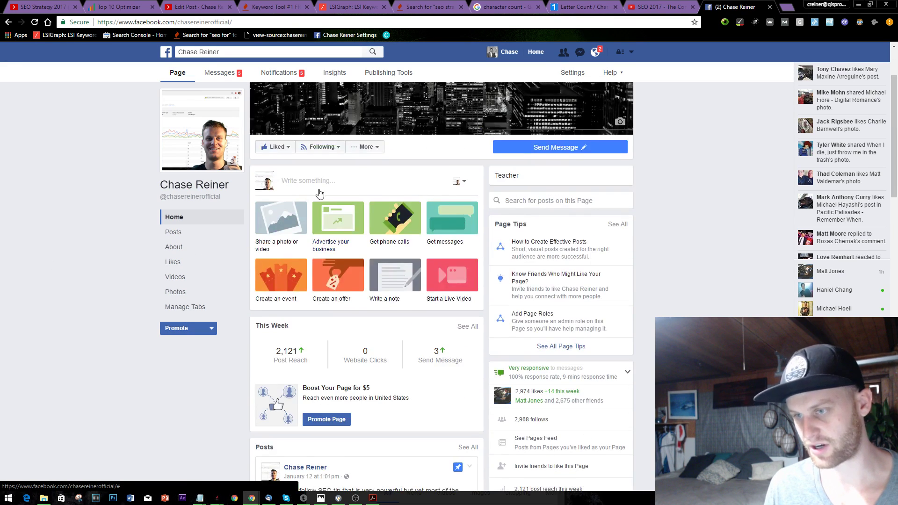
pyautogui.click(340, 183)
pyautogui.hotkey('ctrl', 'v')
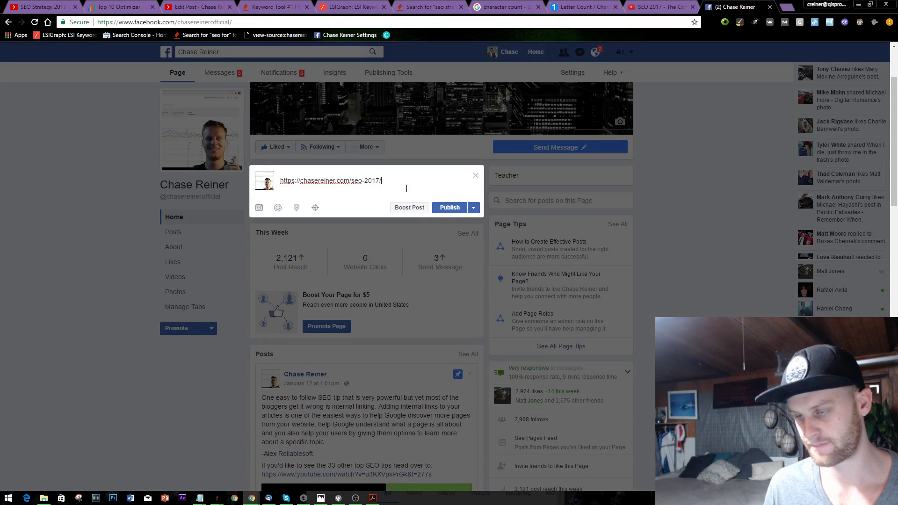
pyautogui.hotkey('ctrl', 'a')
pyautogui.click(417, 178)
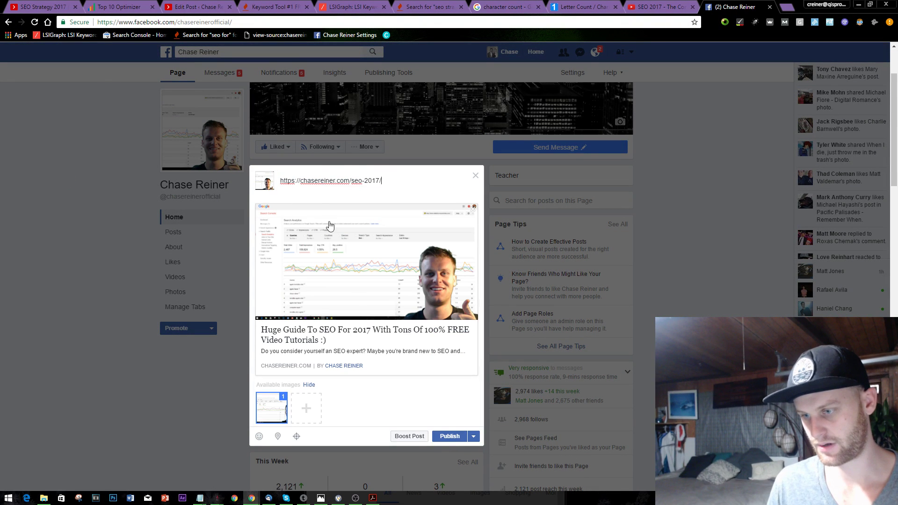
# Copy the link from the draft Facebook post, clear its text and ask to close the draft
pyautogui.press('BackSpace')
pyautogui.moveTo(418, 178); pyautogui.dragTo(232, 175)
pyautogui.hotkey('ctrl', 'c')
pyautogui.press('BackSpace')
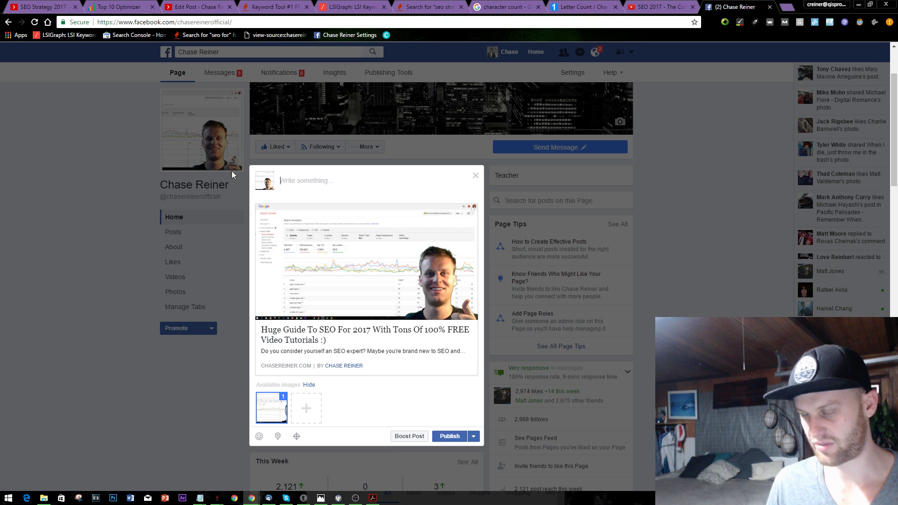
pyautogui.click(475, 175)
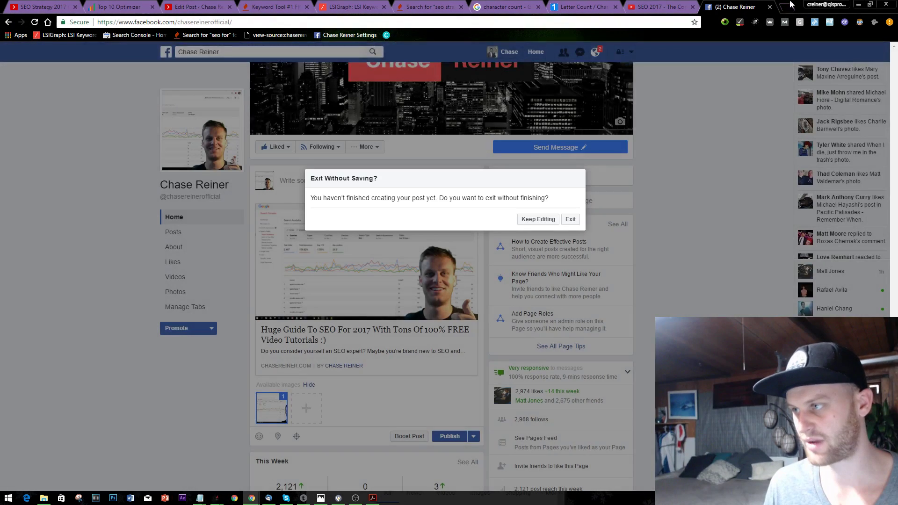
# Search the web for the Facebook debugger and open the Sharing Debugger
pyautogui.click(790, 4)
pyautogui.write('facebook deub')
pyautogui.press('Return')
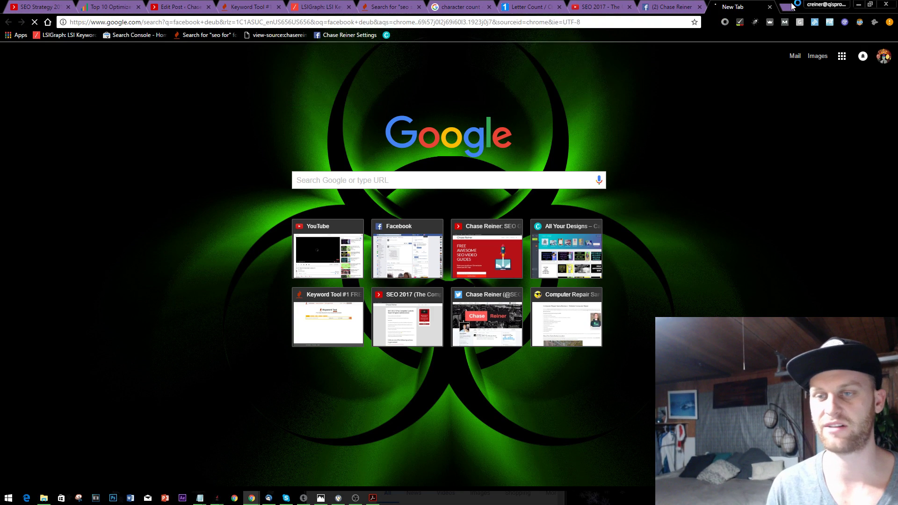
pyautogui.click(150, 168)
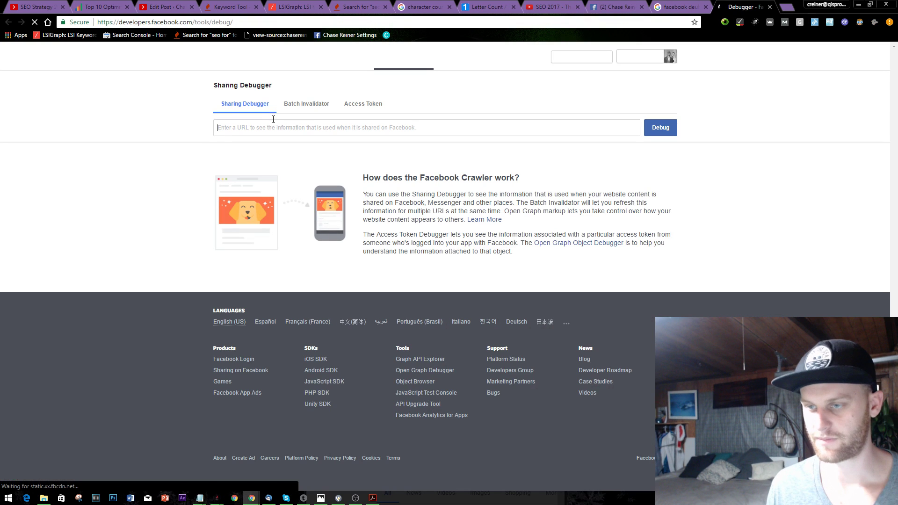
# Debug the blog post's link and have Facebook scrape it again to refresh the shared title, description and image
pyautogui.hotkey('ctrl', 'v')
pyautogui.click(661, 131)
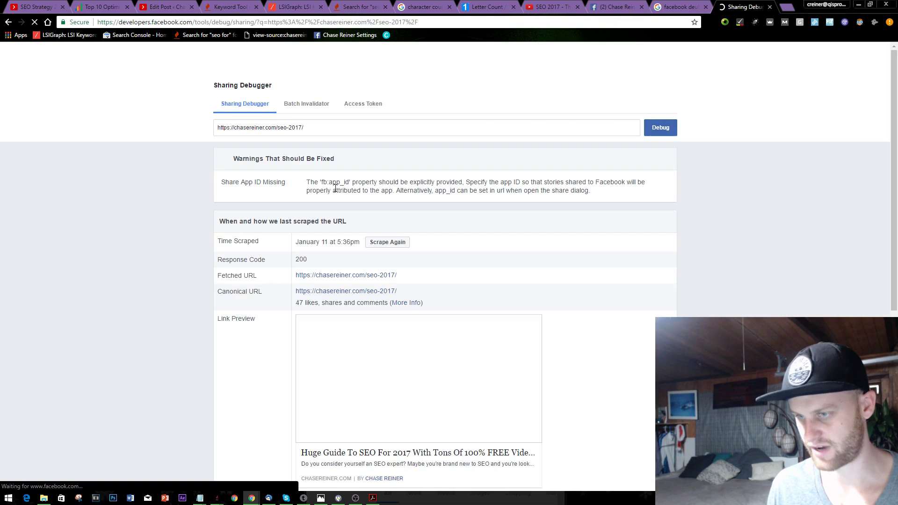
pyautogui.click(384, 242)
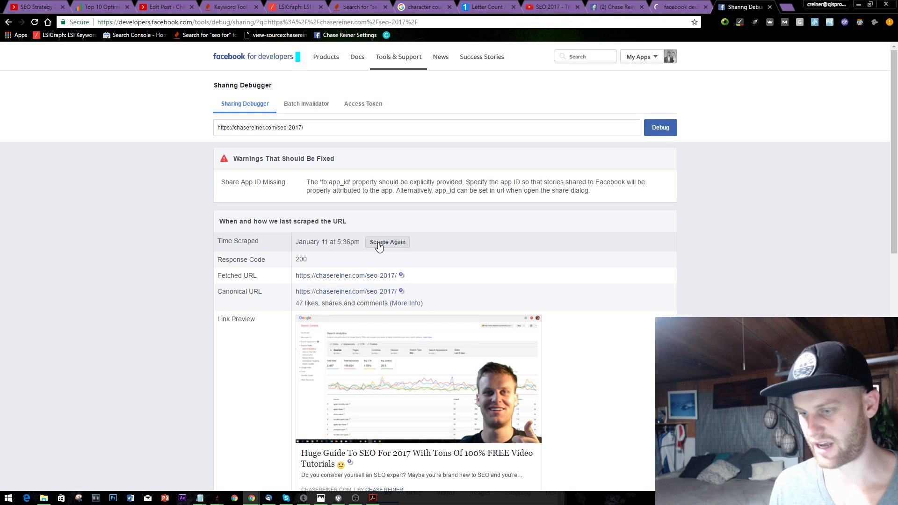
pyautogui.scroll(-3, 441, 320)
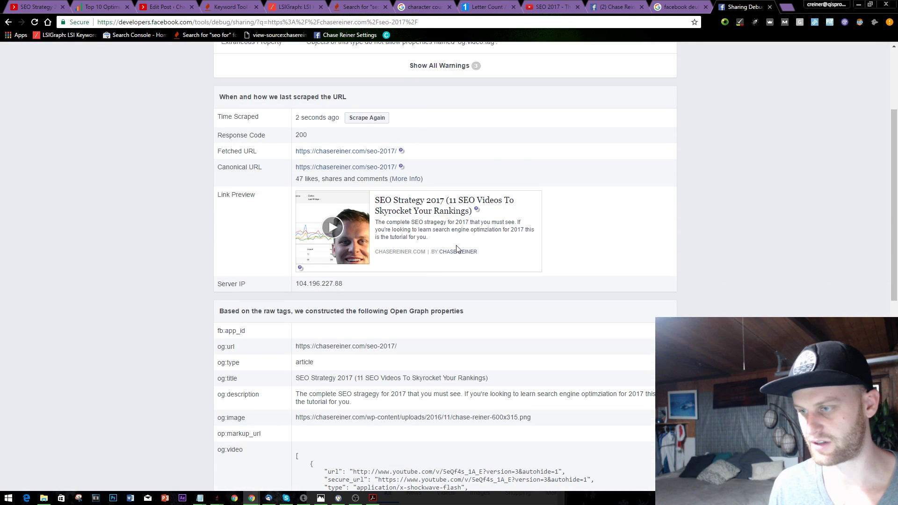
pyautogui.scroll(3, 514, 232)
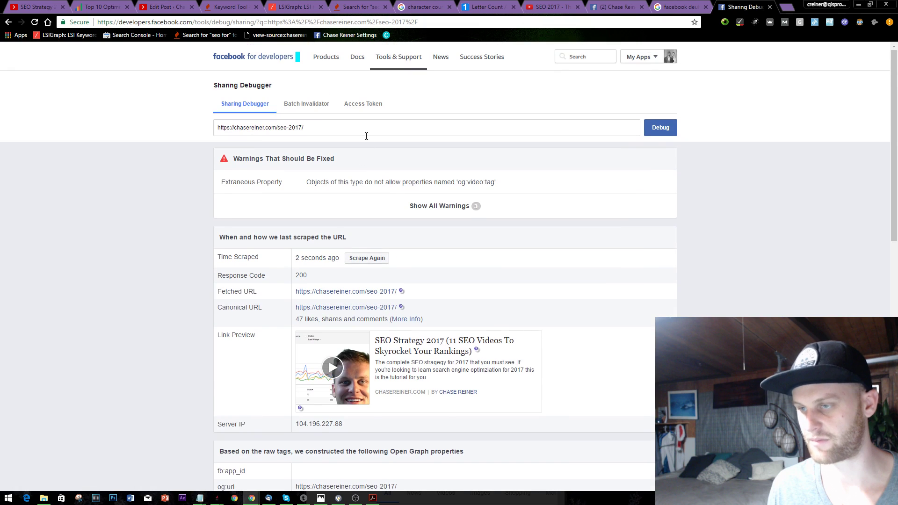
# Cut the link from the Sharing Debugger, return to the Facebook page and reload it, discarding the unfinished draft
pyautogui.tripleClick(289, 132)
pyautogui.hotkey('ctrl', 'c')
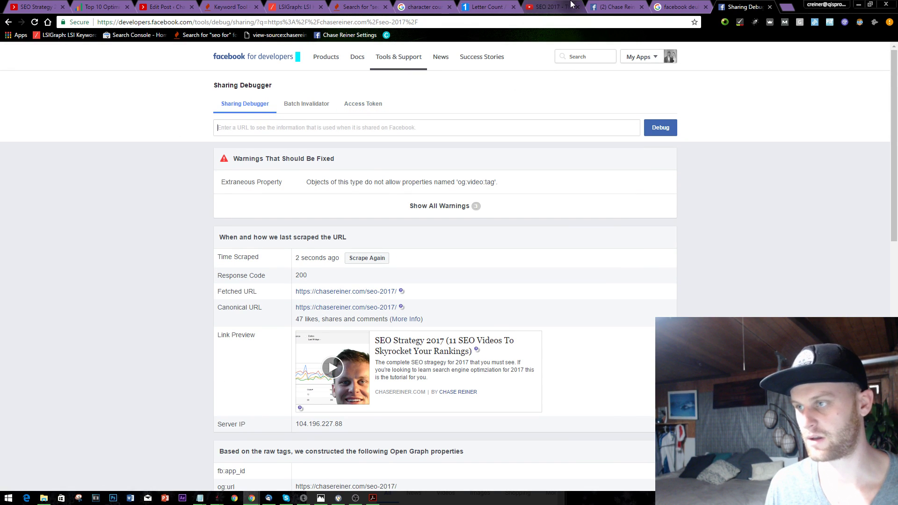
pyautogui.click(552, 7)
pyautogui.click(590, 8)
pyautogui.press('F5')
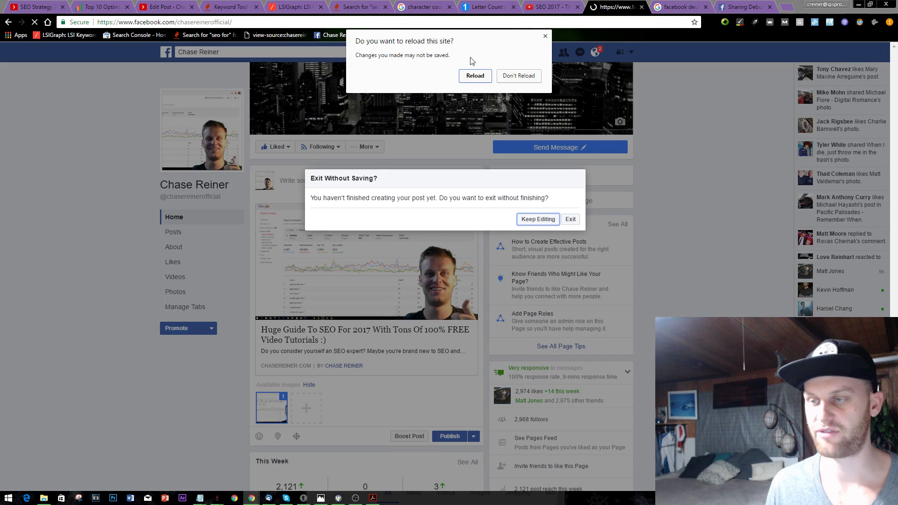
pyautogui.click(479, 75)
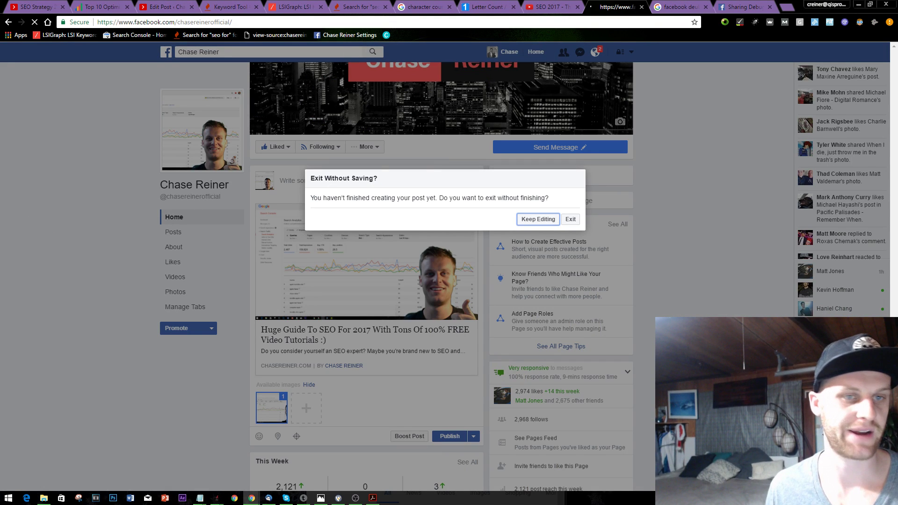
# Create a post on the Facebook page from the copied blog link, recopy and clear the link text, and publish the preview
pyautogui.scroll(-5, 393, 295)
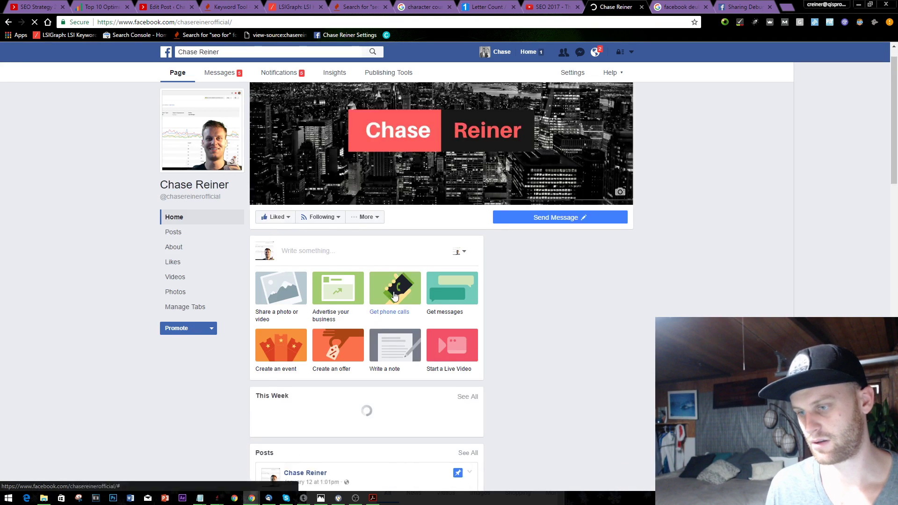
pyautogui.scroll(4, 352, 167)
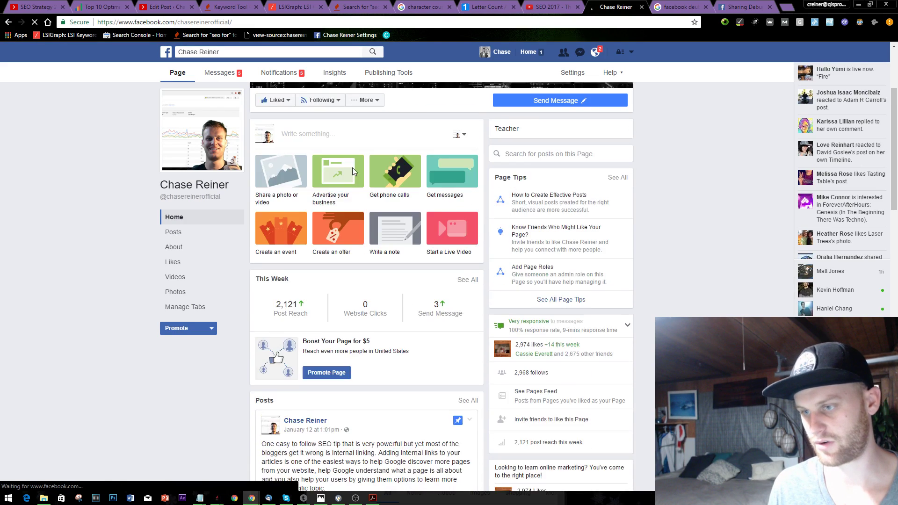
pyautogui.click(354, 227)
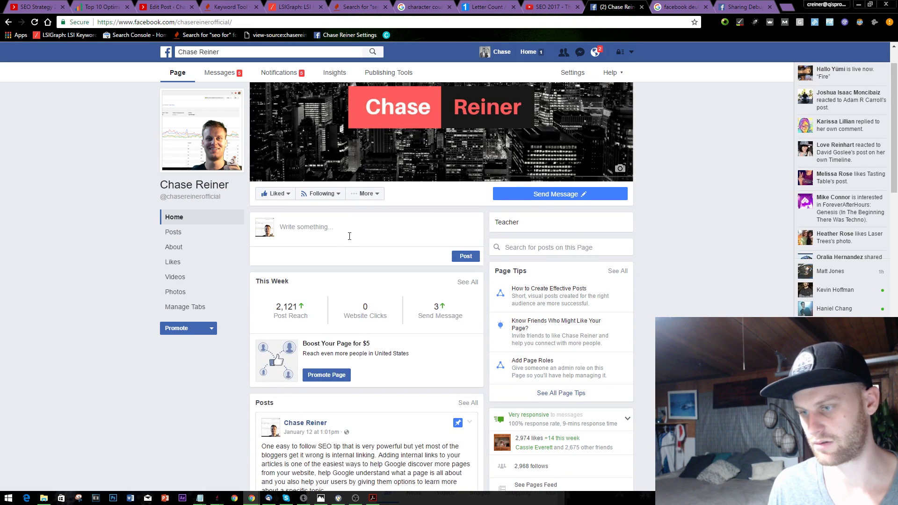
pyautogui.hotkey('ctrl', 'v')
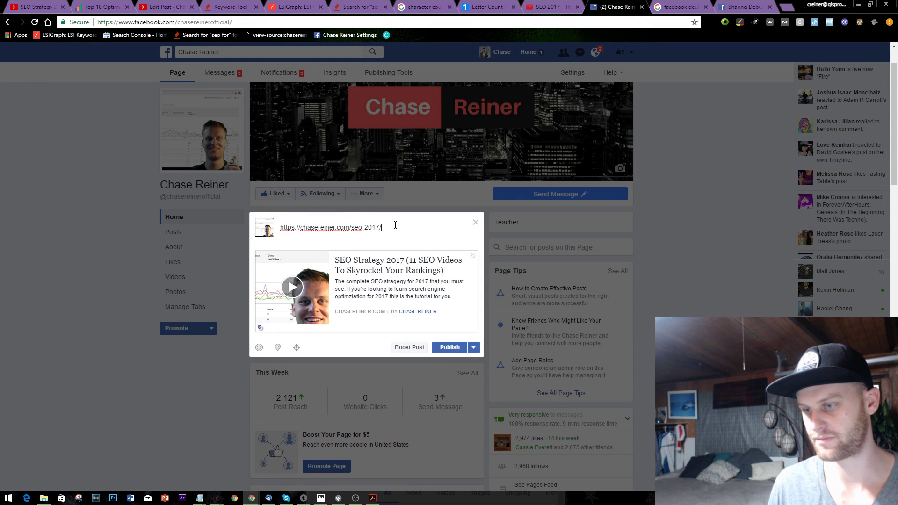
pyautogui.moveTo(395, 225); pyautogui.dragTo(279, 227)
pyautogui.hotkey('ctrl', 'c')
pyautogui.press('BackSpace')
pyautogui.click(449, 347)
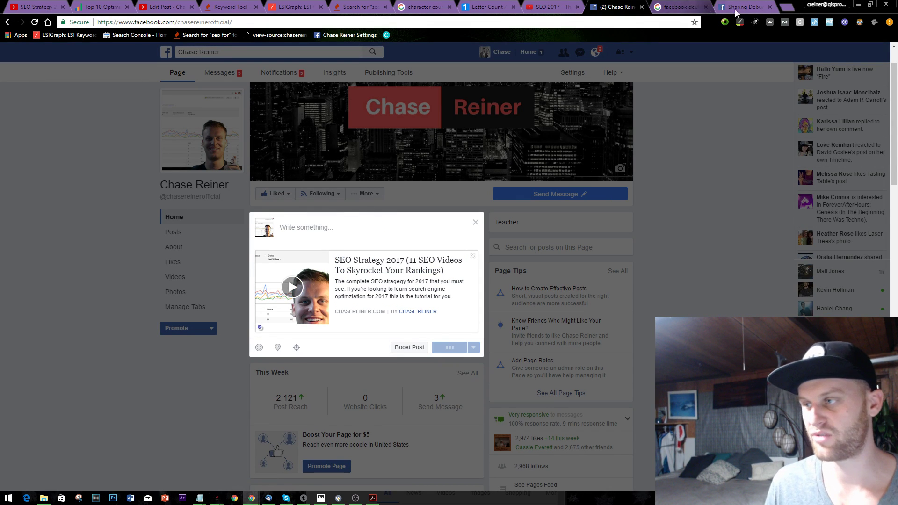
# Open the Twitter profile in a new tab and close the Sharing Debugger tab
pyautogui.click(786, 7)
pyautogui.write('twitter.com/SEO_chase')
pyautogui.press('Return')
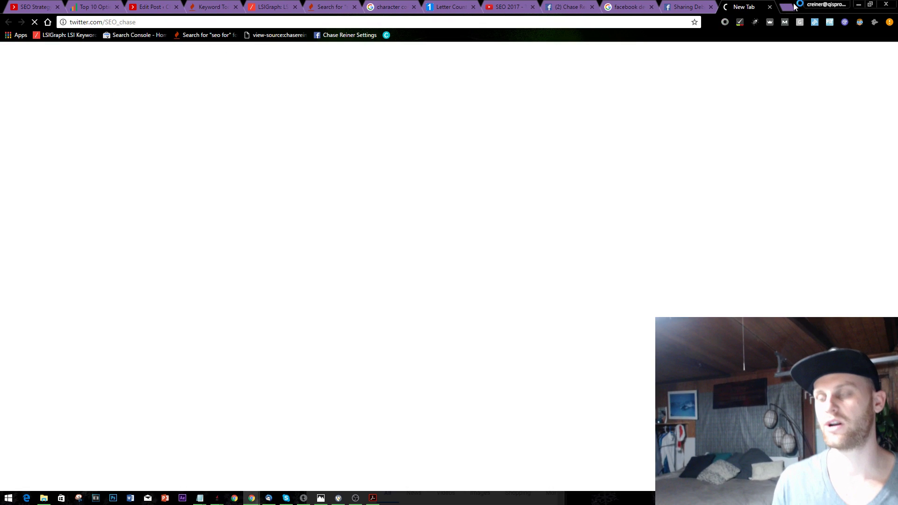
pyautogui.click(708, 9)
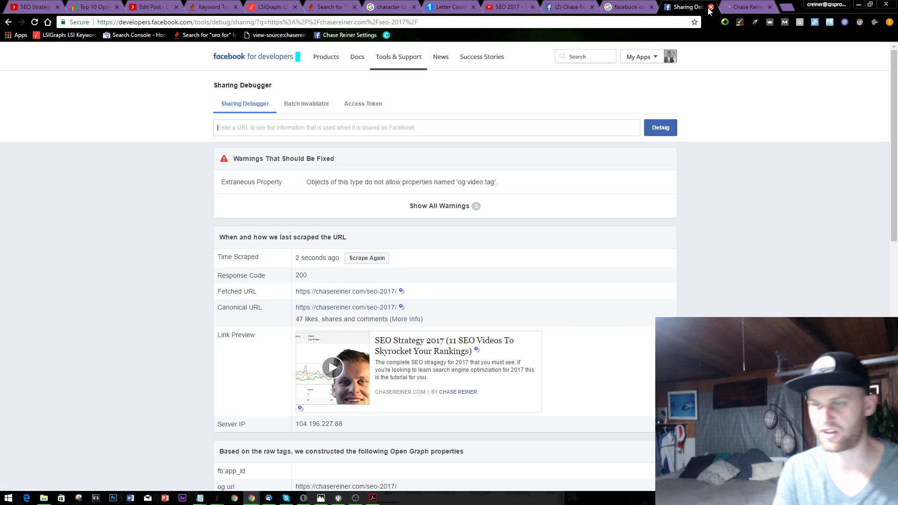
pyautogui.click(709, 8)
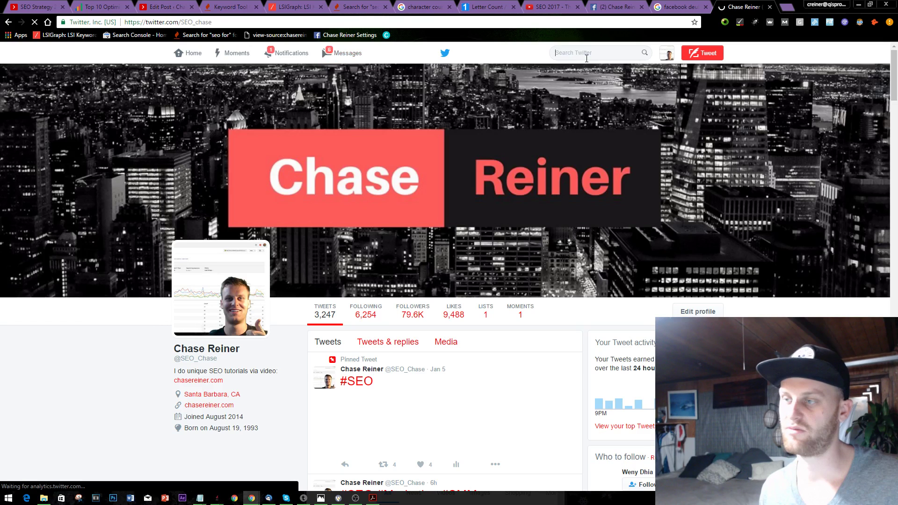
# Search Twitter for "seo 2017 strategy"
pyautogui.click(583, 51)
pyautogui.write('s')
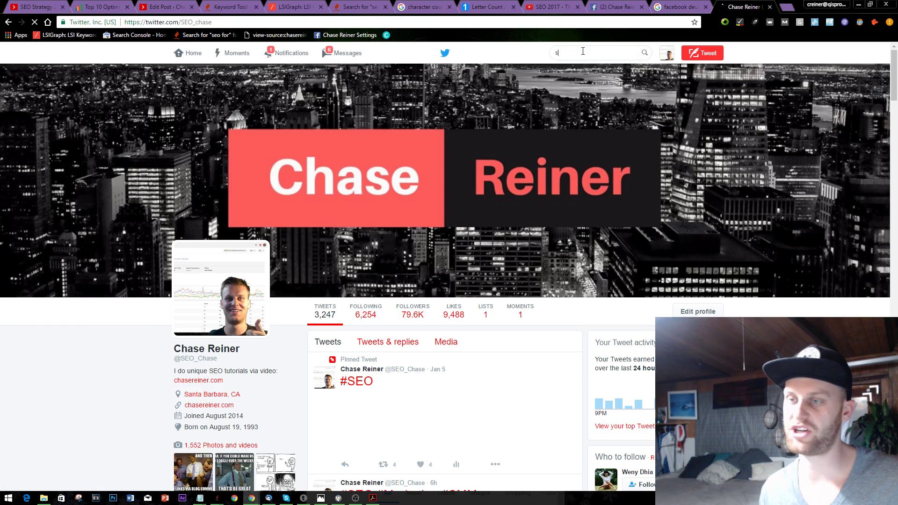
pyautogui.write('eo 2017 s')
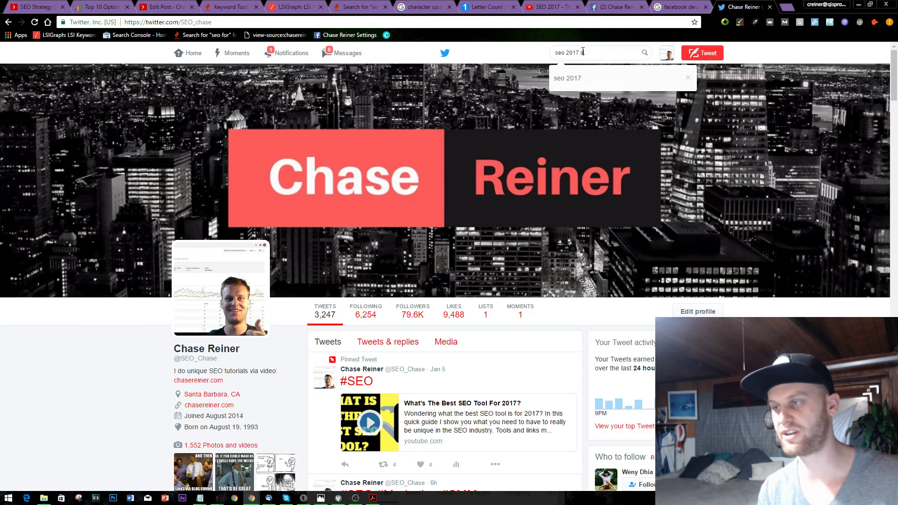
pyautogui.write('trategy')
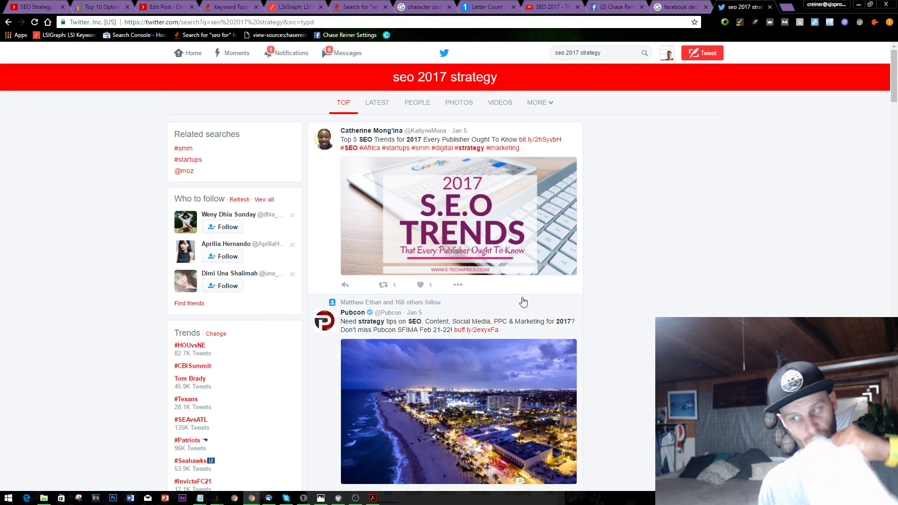
# Find Pubcon's tweet about SEO strategy tips for 2017 in the search results and like it
pyautogui.scroll(-2, 509, 334)
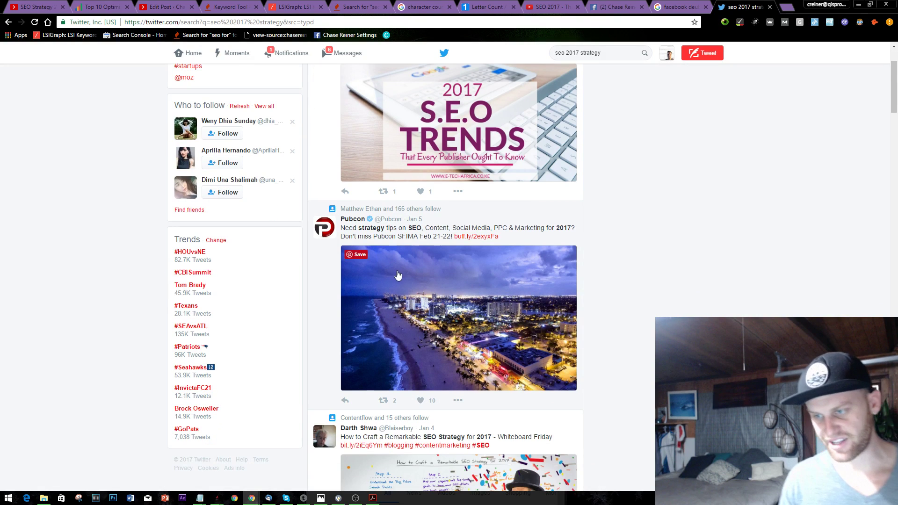
pyautogui.scroll(-1, 445, 293)
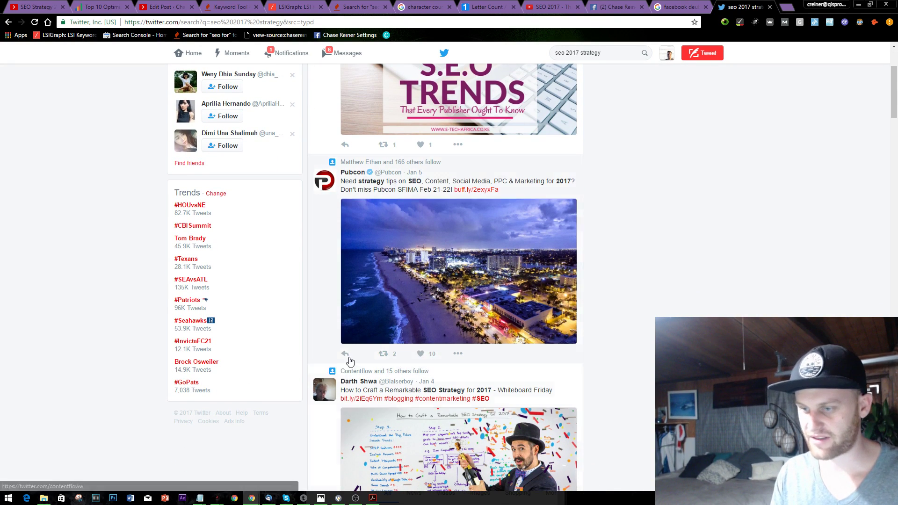
pyautogui.click(425, 359)
# Draft a reply to Pubcon's tweet reading "I actually created something similar." followed by the copied blog post link
pyautogui.click(346, 354)
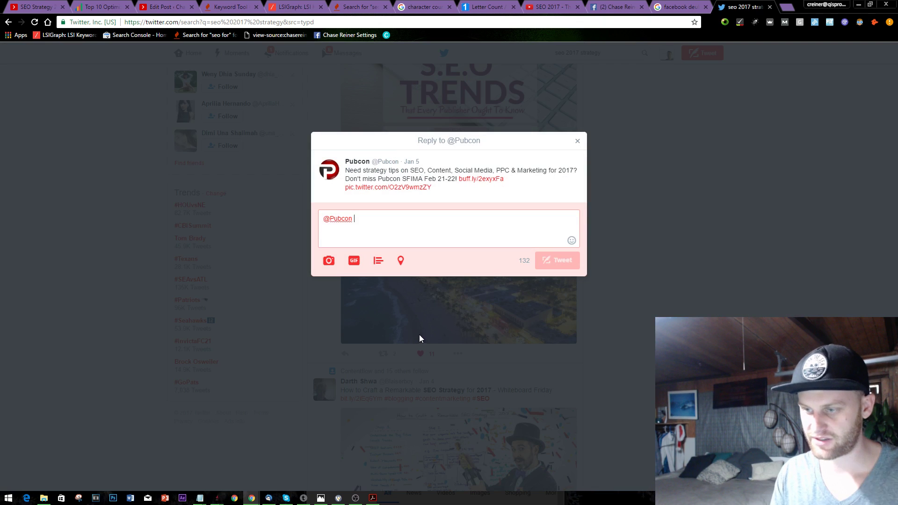
pyautogui.hotkey('ctrl', 'v')
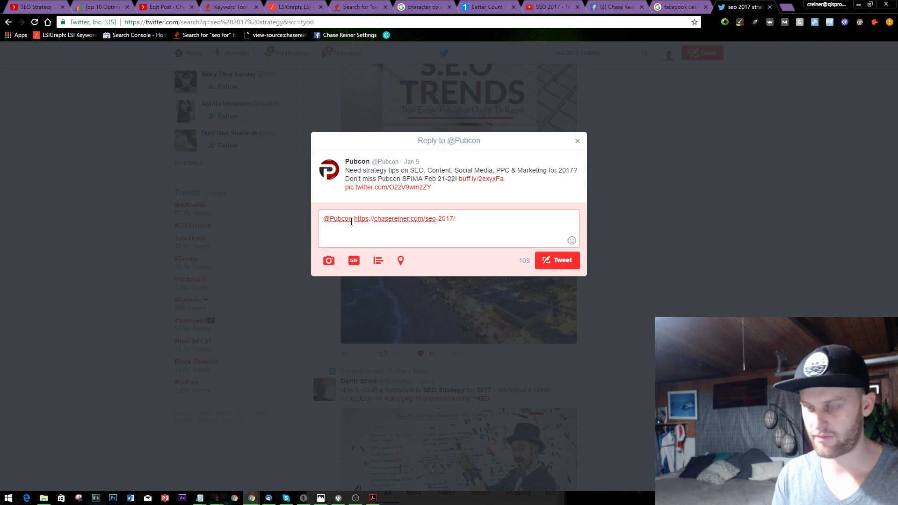
pyautogui.write('I actua')
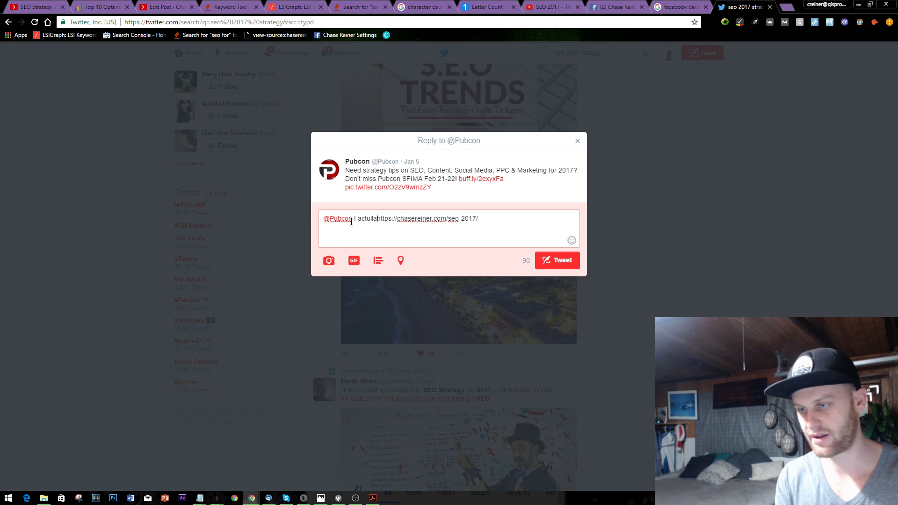
pyautogui.write('lly cr')
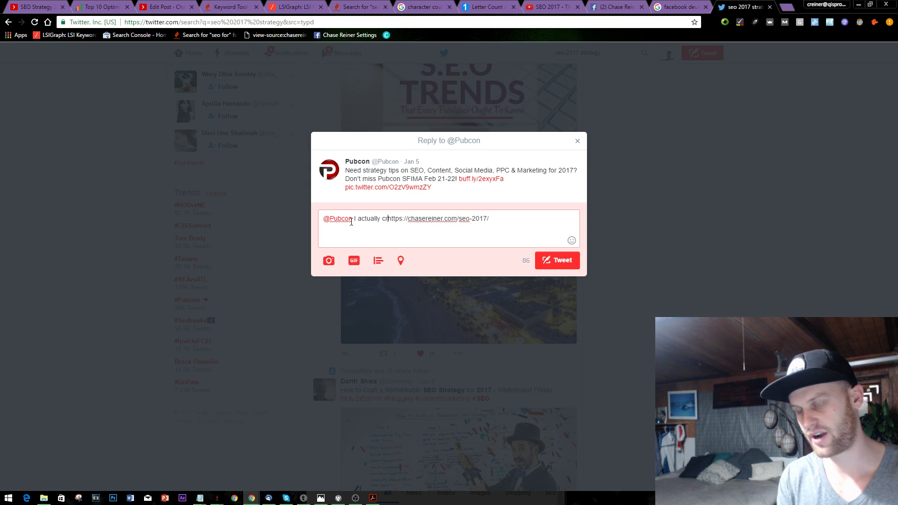
pyautogui.write('eated something simi')
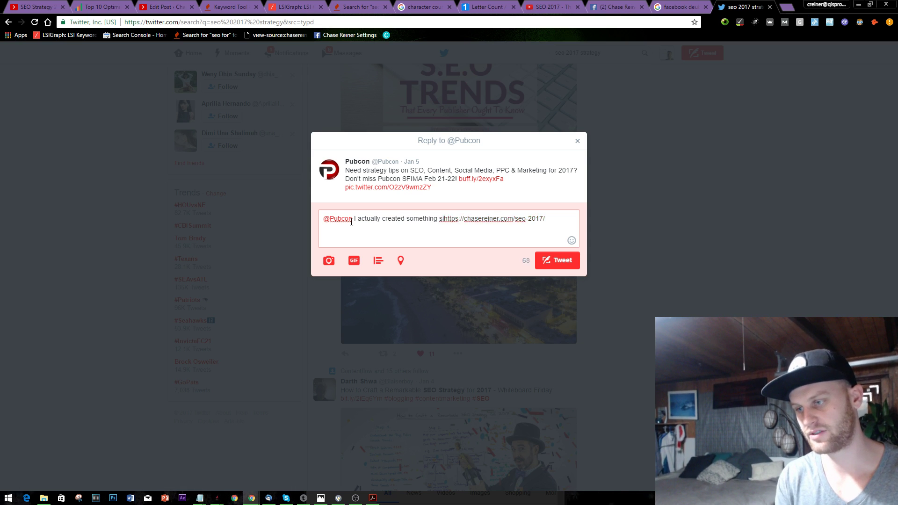
pyautogui.write('lar.')
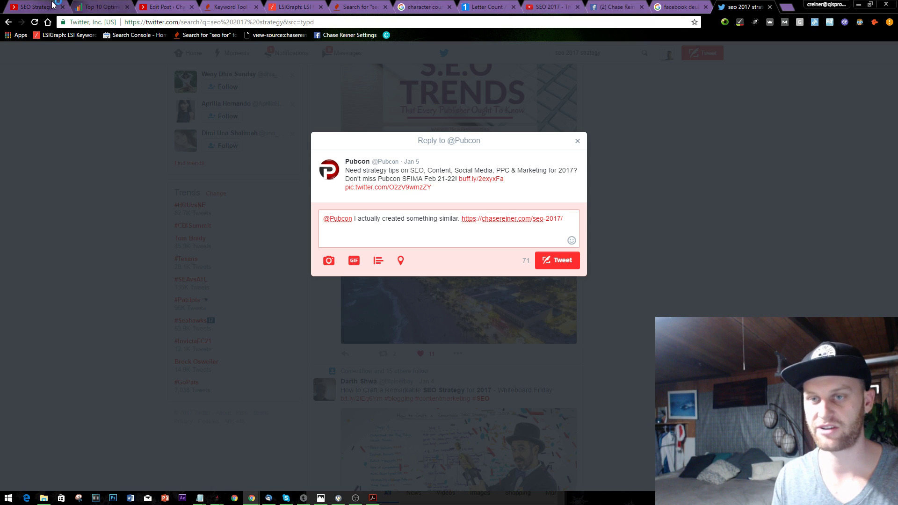
# Extend the reply before its link with "with" and the phrase "11 SEO Videos To Skyrocket Your Rankings" copied from the blog post's title
pyautogui.click(35, 7)
pyautogui.moveTo(502, 199); pyautogui.dragTo(375, 158)
pyautogui.hotkey('ctrl', 'c')
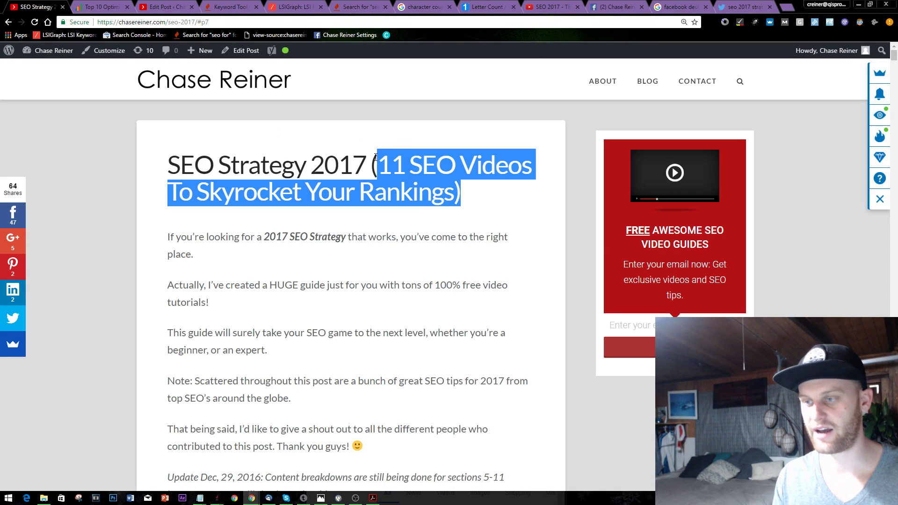
pyautogui.click(755, 6)
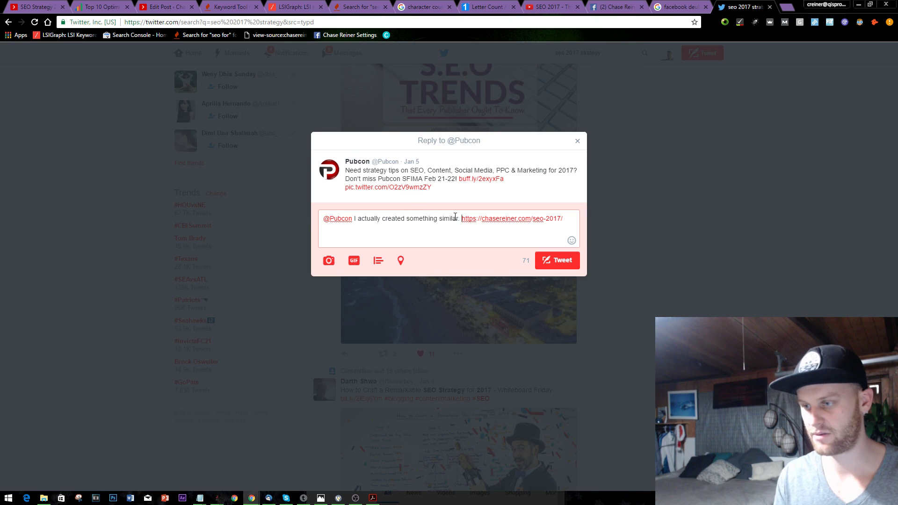
pyautogui.press('BackSpace')
pyautogui.press('BackSpace')
pyautogui.write('with (')
pyautogui.hotkey('ctrl', 'v')
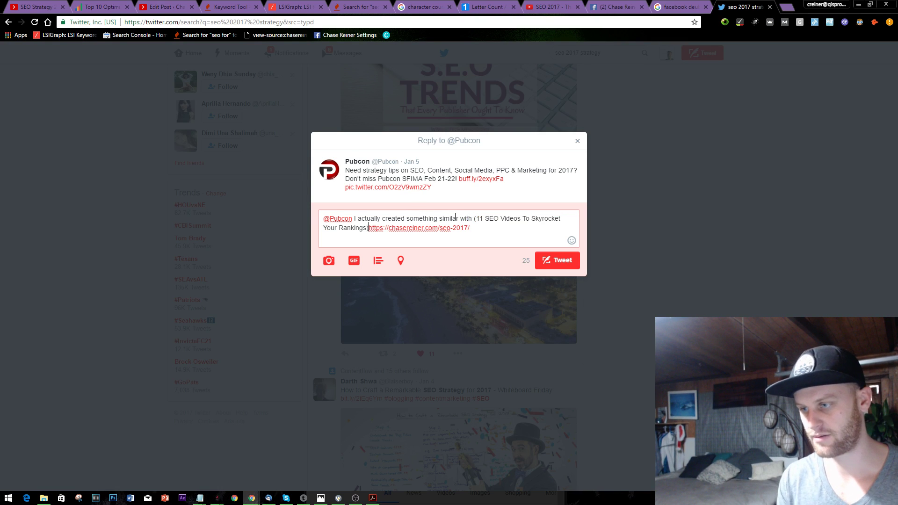
pyautogui.click(478, 214)
pyautogui.press('BackSpace')
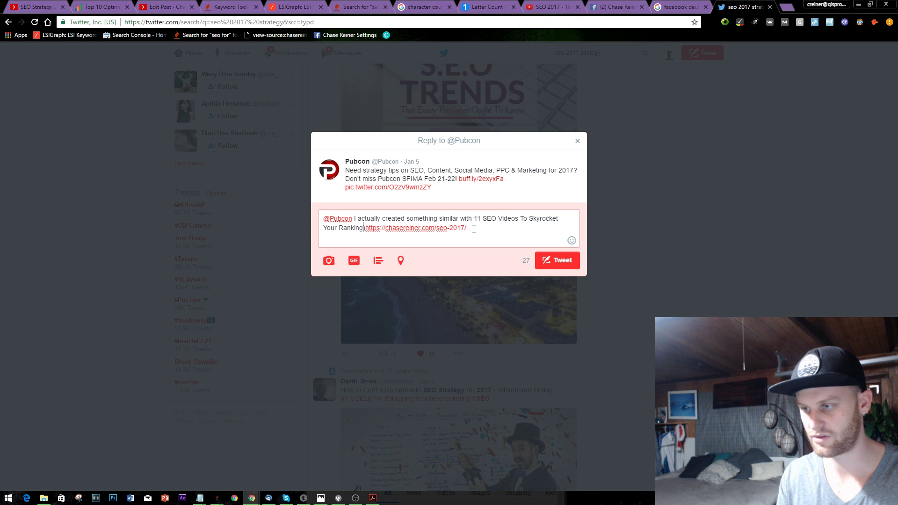
# Shorten the reply's wording to "I actually created something similar with 11 SEO video included." and remove the stray parenthesis before the link
pyautogui.press('BackSpace')
pyautogui.press('BackSpace')
pyautogui.press('BackSpace')
pyautogui.press('BackSpace')
pyautogui.press('BackSpace')
pyautogui.press('BackSpace')
pyautogui.press('BackSpace')
pyautogui.press('BackSpace')
pyautogui.press('BackSpace')
pyautogui.press('BackSpace')
pyautogui.press('BackSpace')
pyautogui.press('BackSpace')
pyautogui.press('BackSpace')
pyautogui.press('BackSpace')
pyautogui.press('BackSpace')
pyautogui.press('BackSpace')
pyautogui.press('BackSpace')
pyautogui.press('BackSpace')
pyautogui.press('BackSpace')
pyautogui.press('BackSpace')
pyautogui.press('BackSpace')
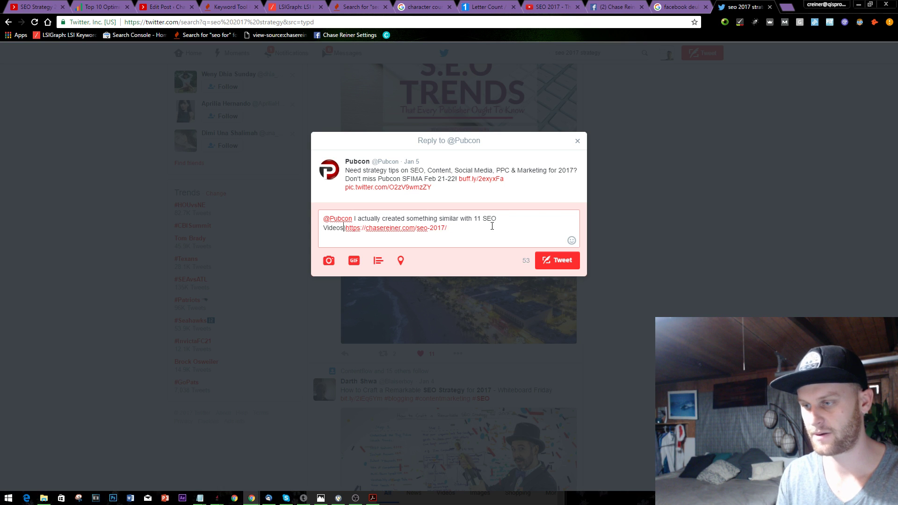
pyautogui.write('included.')
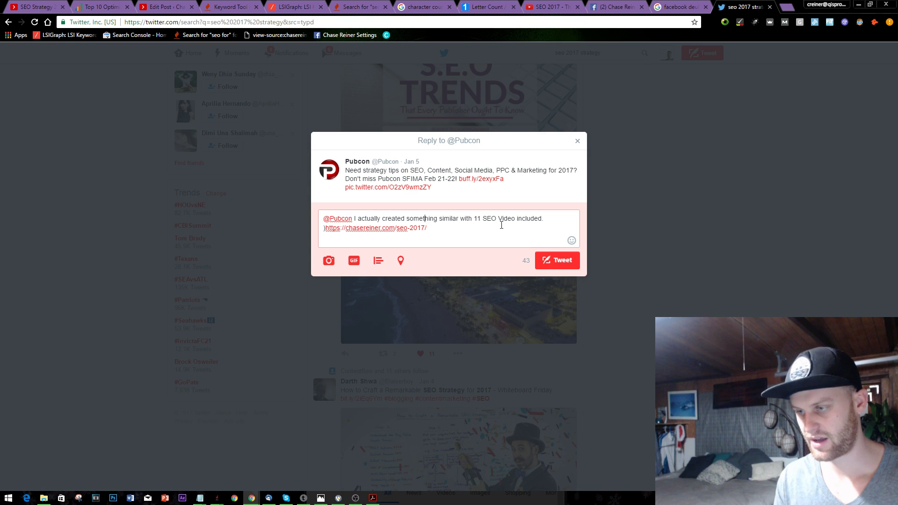
pyautogui.press('BackSpace')
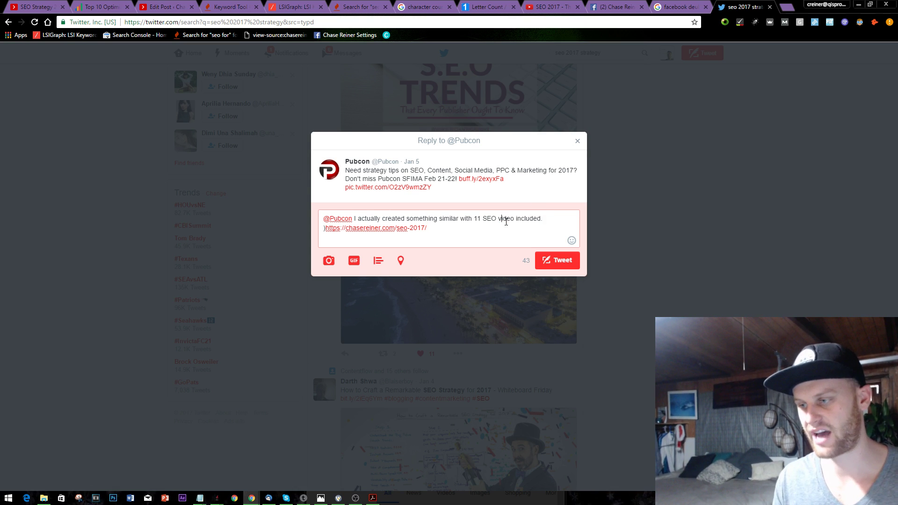
pyautogui.hotkey('ctrl', 'a')
pyautogui.press('Right')
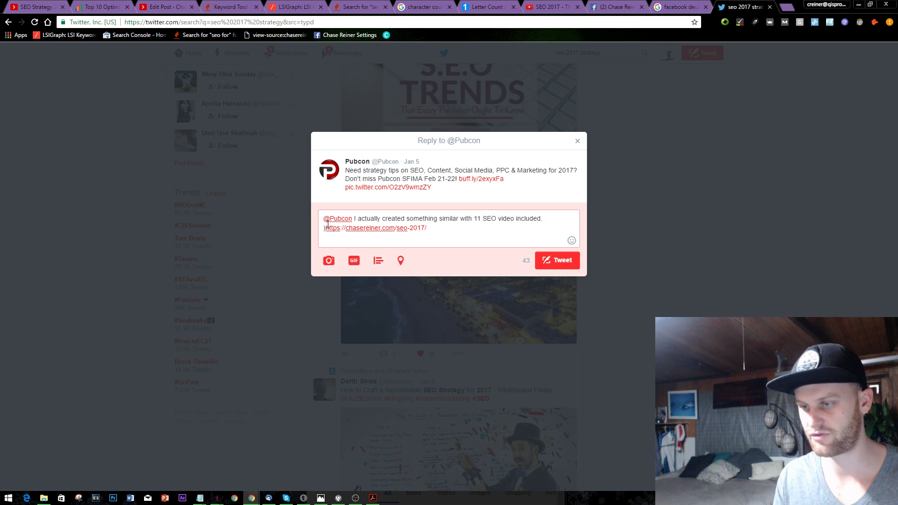
pyautogui.press('BackSpace')
# Copy the whole reply text and send the reply to Pubcon
pyautogui.hotkey('ctrl', 'a')
pyautogui.hotkey('ctrl', 'c')
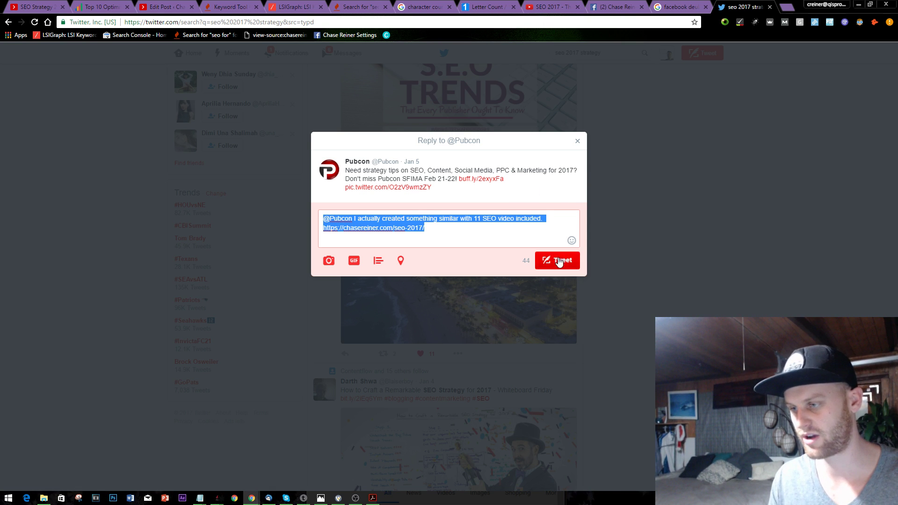
pyautogui.click(559, 260)
# Open facebook.com in a new browser tab
pyautogui.click(787, 5)
pyautogui.write('twitter.com/SEO_chase')
pyautogui.press('Return')
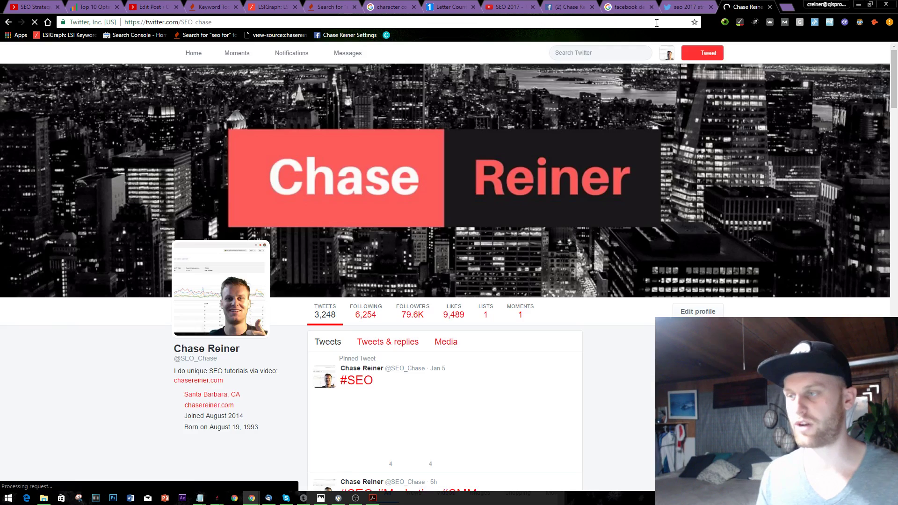
pyautogui.click(661, 22)
pyautogui.write('facebook.com')
pyautogui.press('Return')
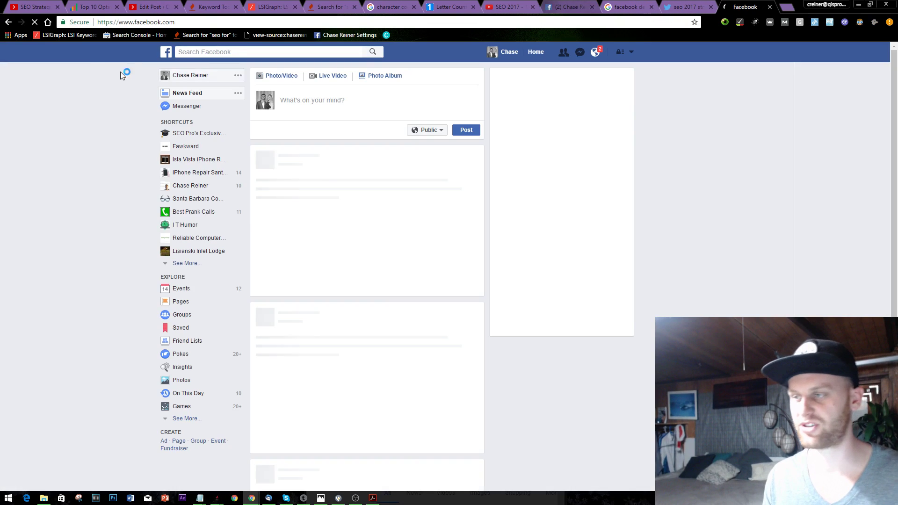
# Search Facebook for "seo 2017 strategy", using the suggested spelling, and look through the top results
pyautogui.click(223, 52)
pyautogui.write('seo')
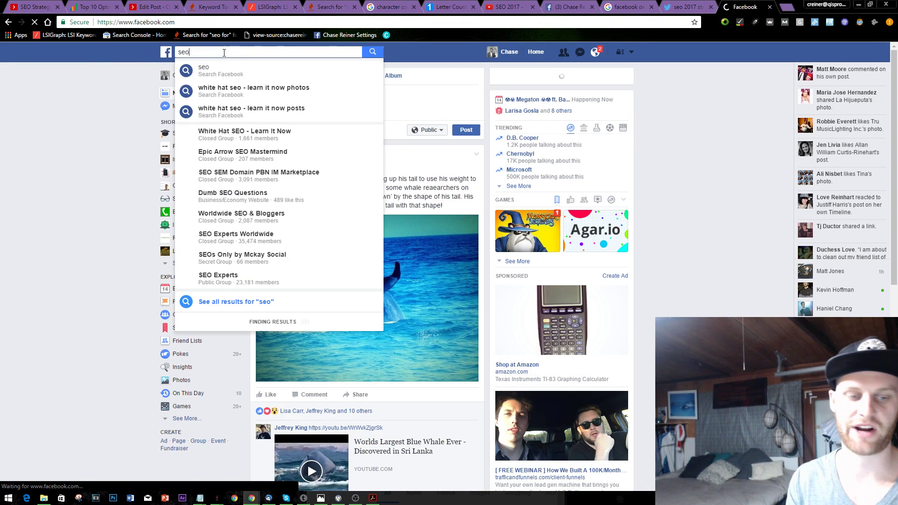
pyautogui.write(' 2017 stragegy')
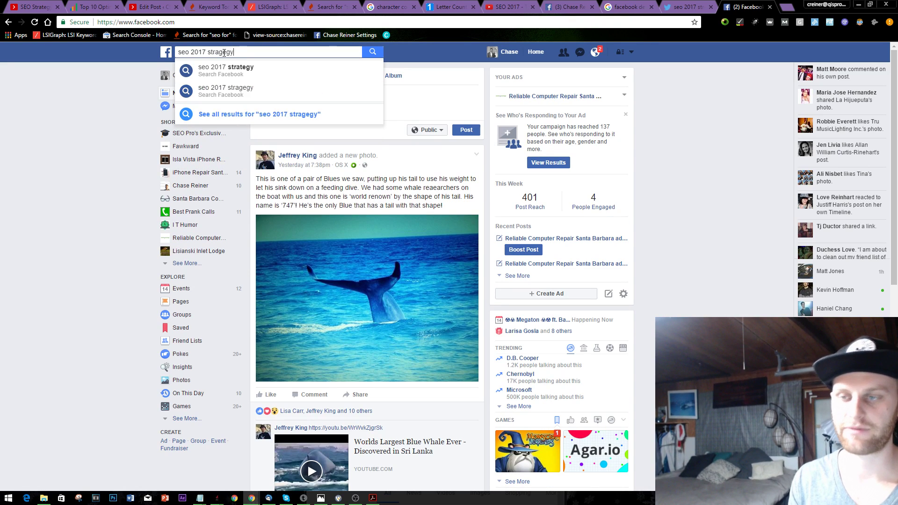
pyautogui.press('Return')
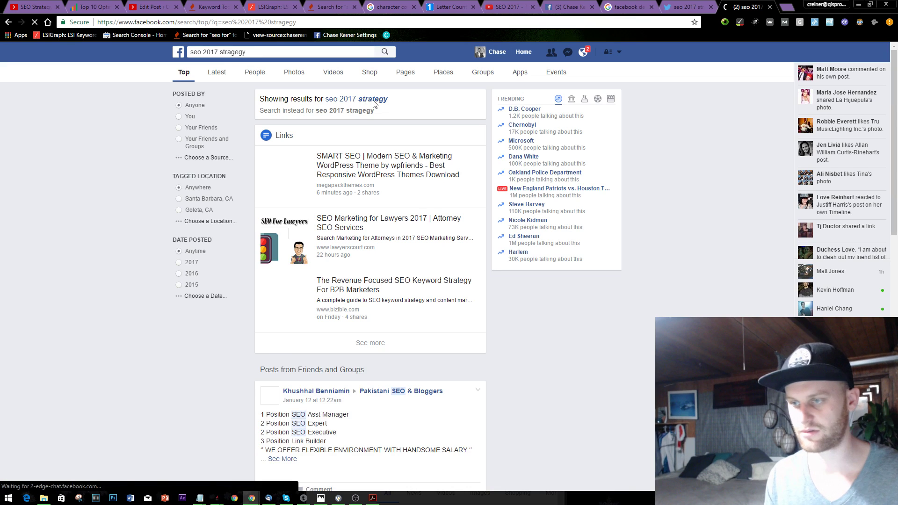
pyautogui.click(373, 99)
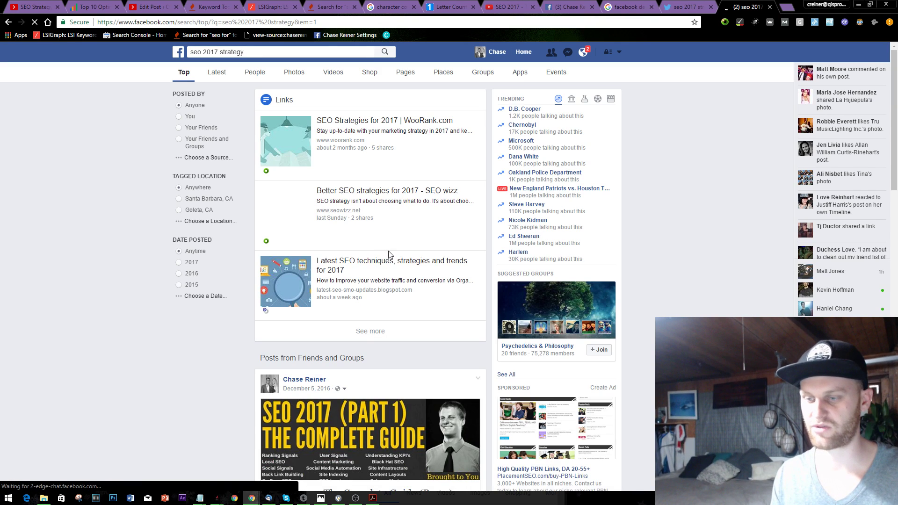
pyautogui.scroll(-9, 282, 210)
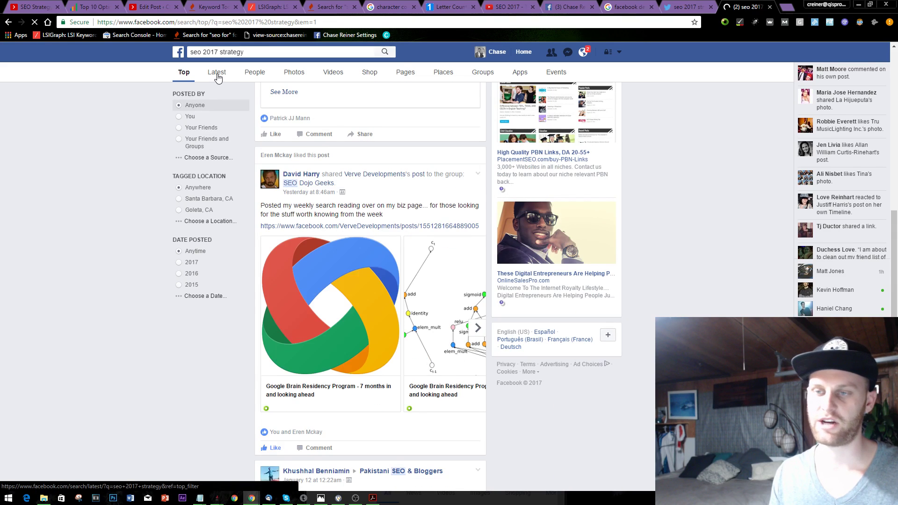
# Show the latest results of the Facebook search and paste the copied reply as a comment on the first post
pyautogui.click(218, 77)
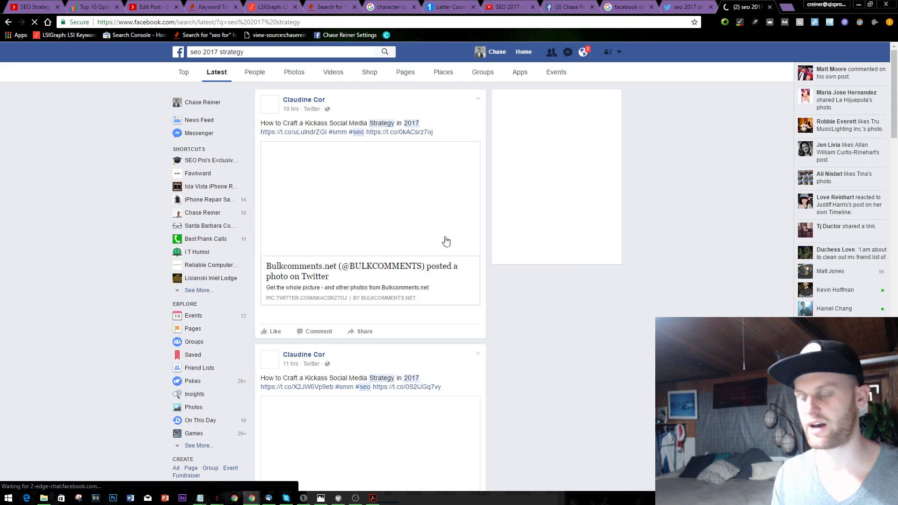
pyautogui.click(325, 335)
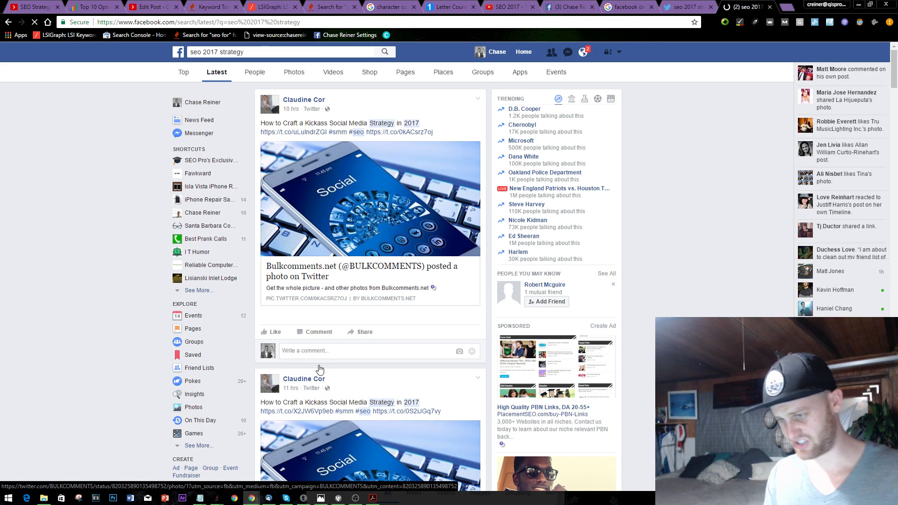
pyautogui.scroll(-3, 337, 361)
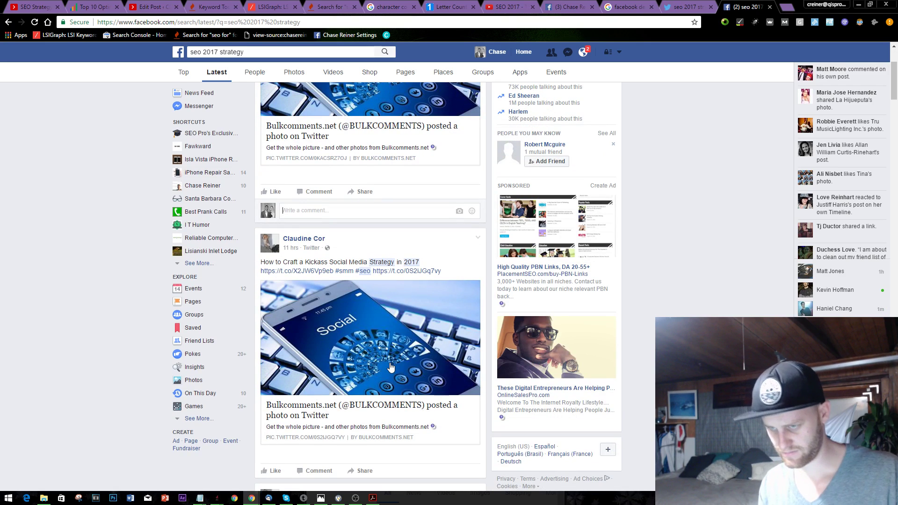
pyautogui.hotkey('ctrl', 'v')
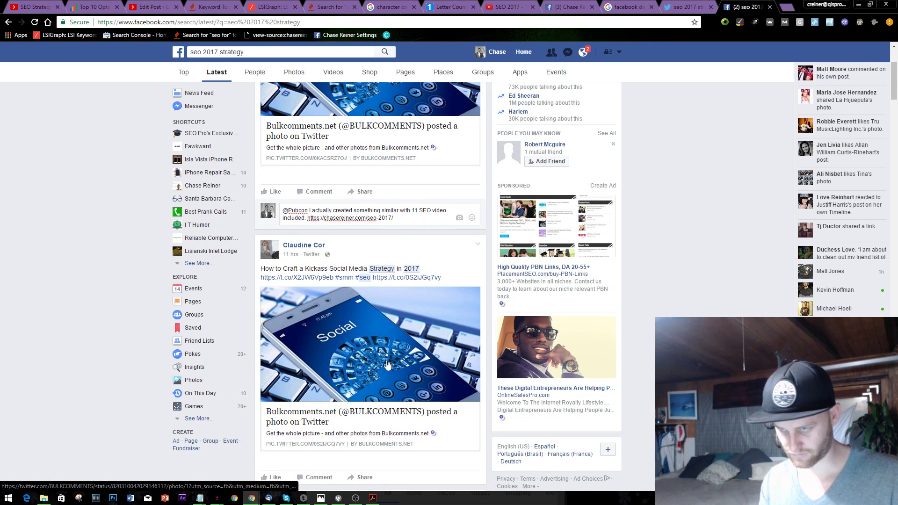
pyautogui.moveTo(308, 218); pyautogui.dragTo(226, 201)
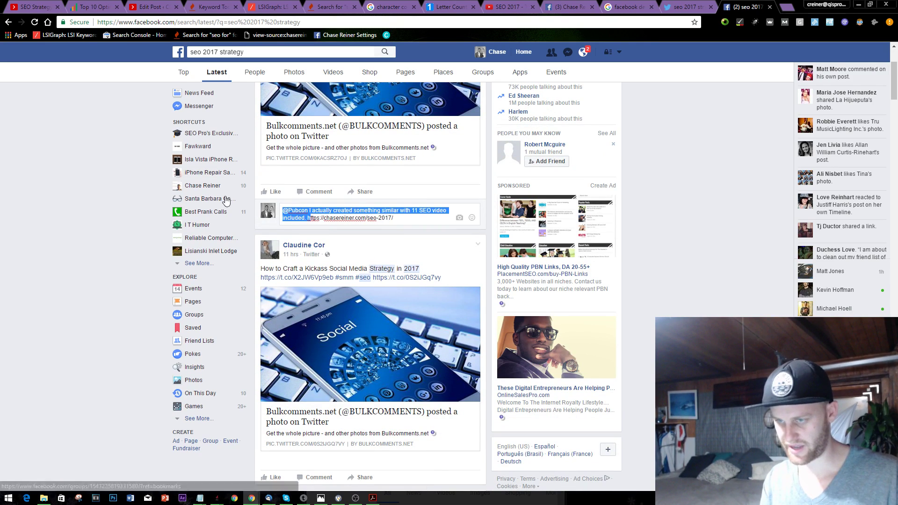
pyautogui.click(310, 214)
pyautogui.doubleClick(299, 210)
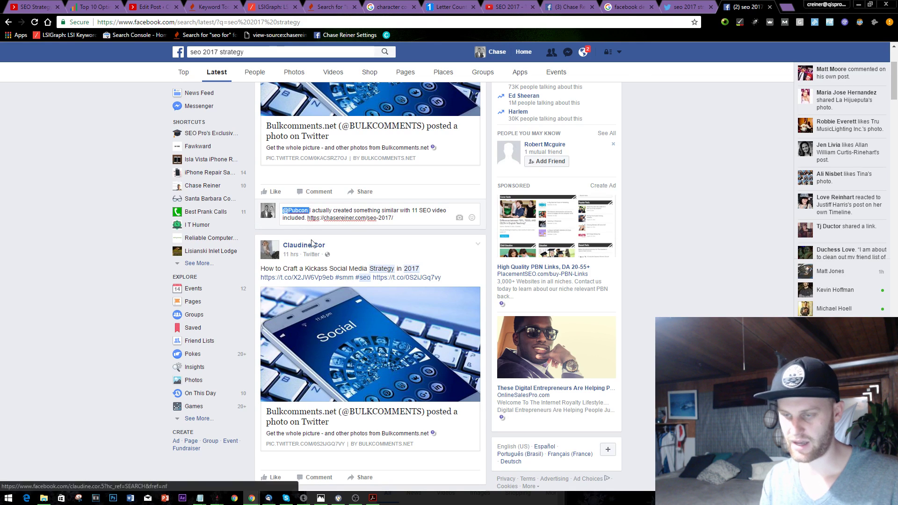
pyautogui.press('BackSpace')
pyautogui.hotkey('ctrl', 'a')
pyautogui.press('Return')
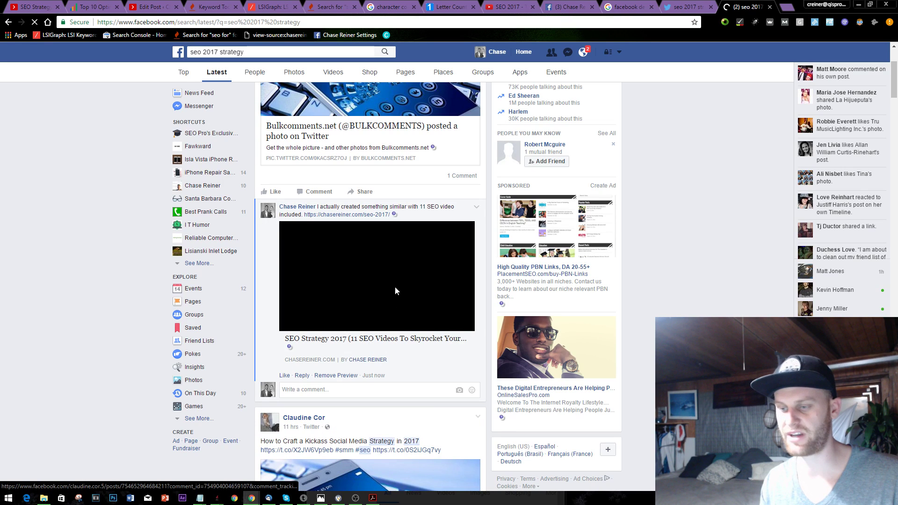
pyautogui.click(378, 277)
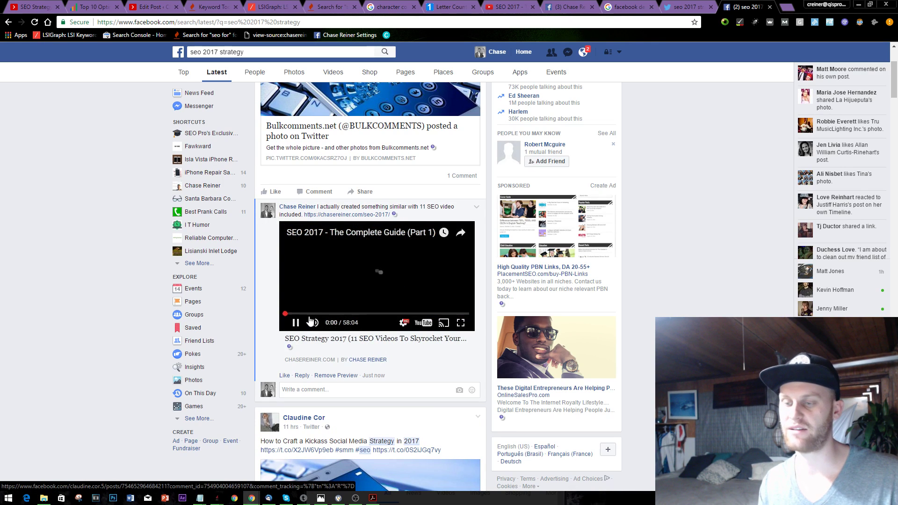
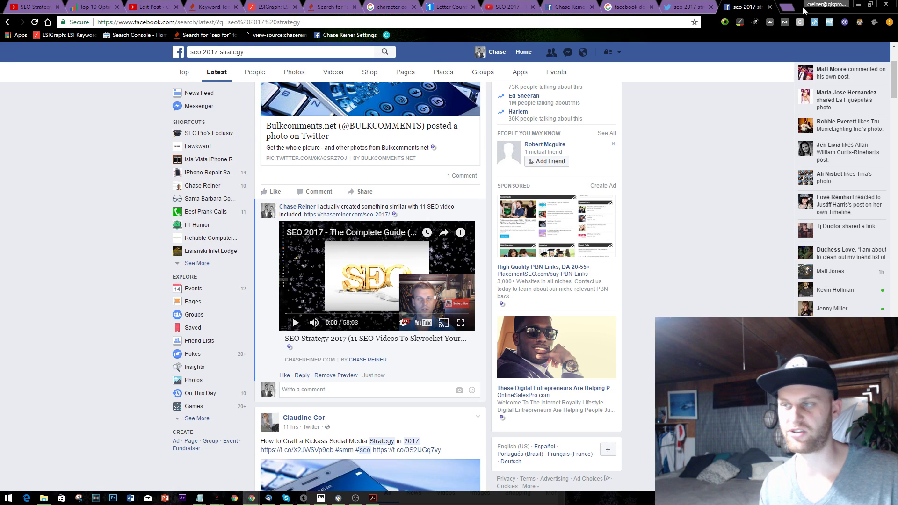
# Close the Facebook search tab and view the Twitter notifications
pyautogui.click(770, 7)
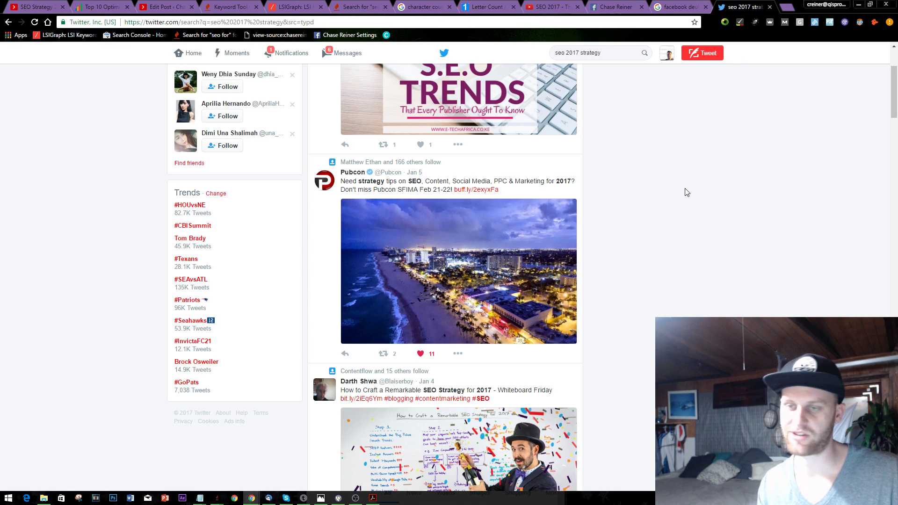
pyautogui.click(289, 53)
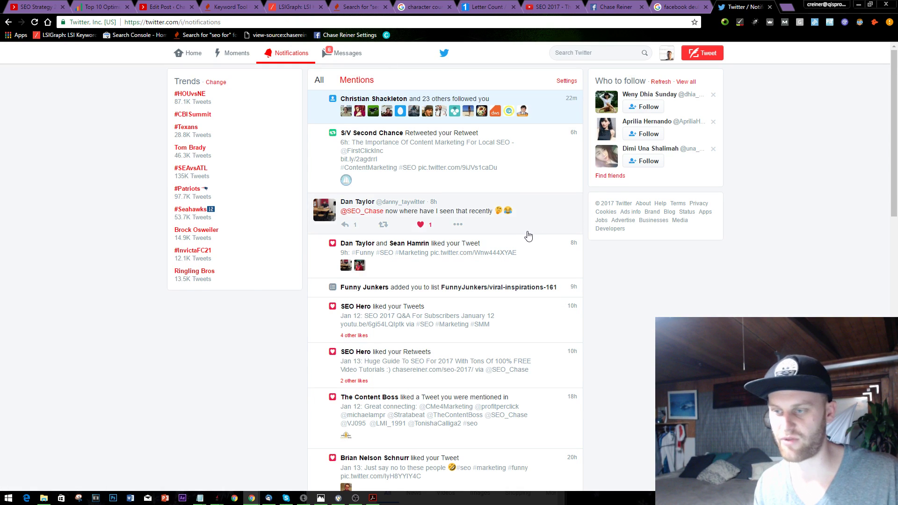
# Switch to the untitled Notepad outline and add the line "Step 3: Off page SEO / Social Signals" below Step 2
pyautogui.hotkey('alt', 'Tab')
pyautogui.hotkey('alt', 'Tab')
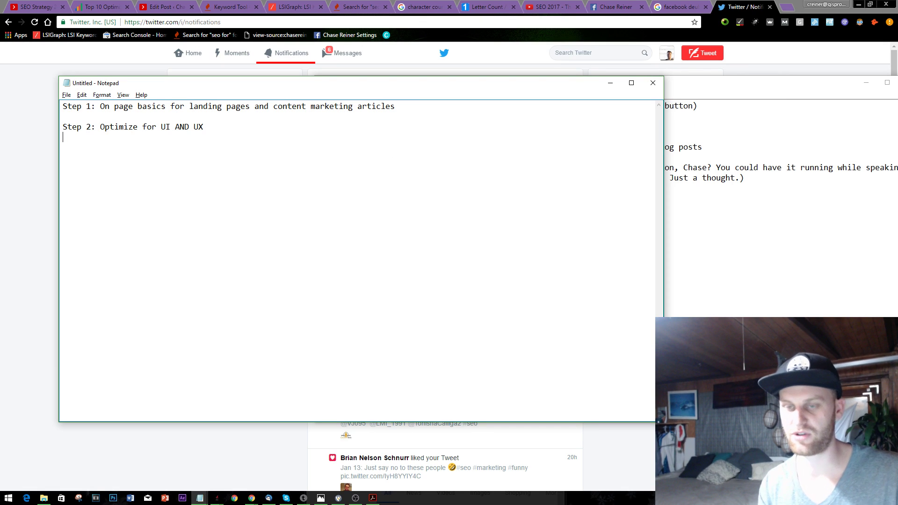
pyautogui.press('Return')
pyautogui.write('Step 3: ')
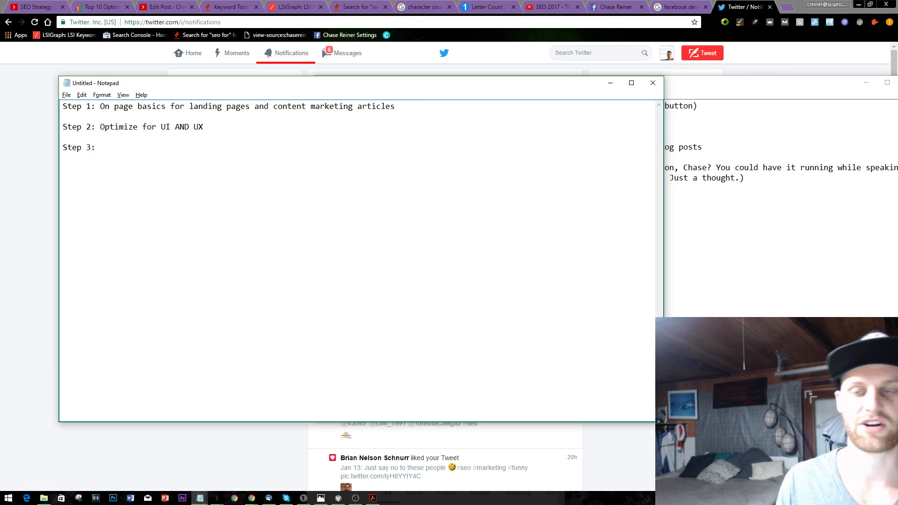
pyautogui.write('Of')
pyautogui.press('BackSpace')
pyautogui.write('f pa')
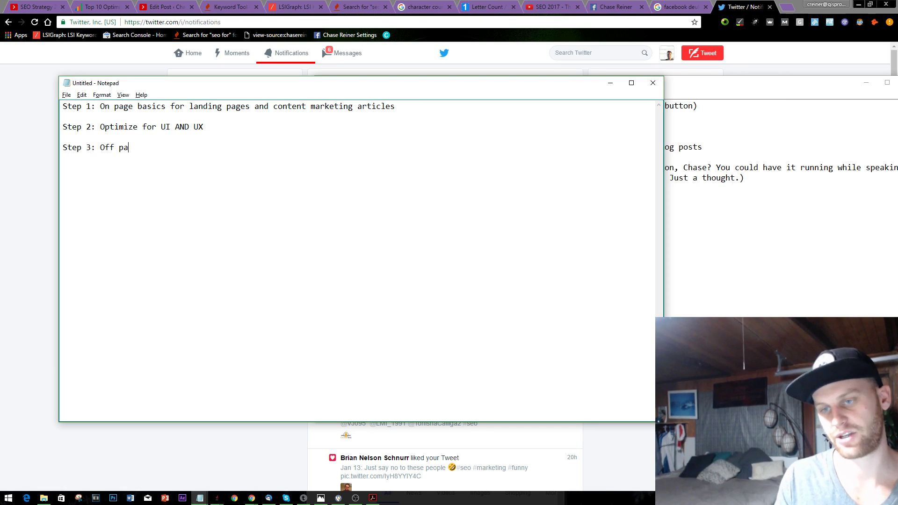
pyautogui.write('ge SEO (ho')
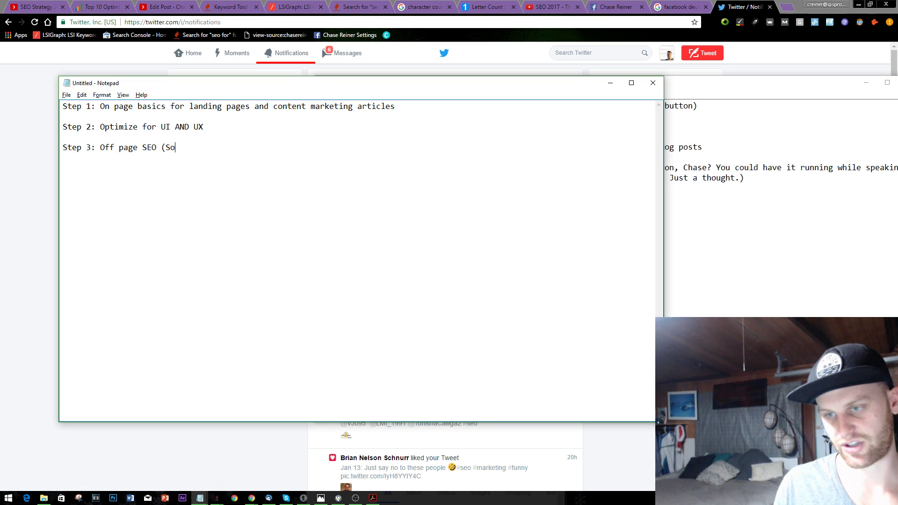
pyautogui.press('BackSpace')
pyautogui.press('BackSpace')
pyautogui.press('BackSpace')
pyautogui.write('/ Social Signals')
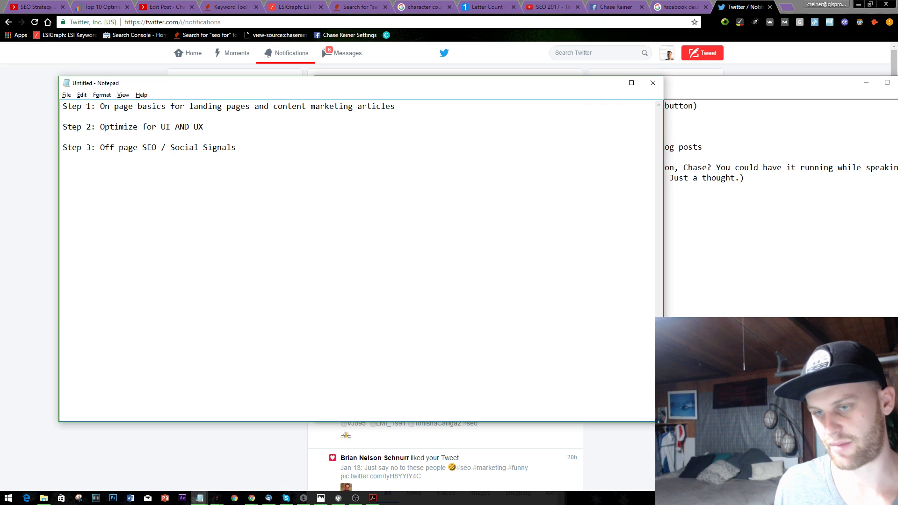
# In the browser, close the Google "facebook deub" results tab and look over the YouTube video and the SEO Strategy 2017 post
pyautogui.click(29, 111)
pyautogui.click(681, 7)
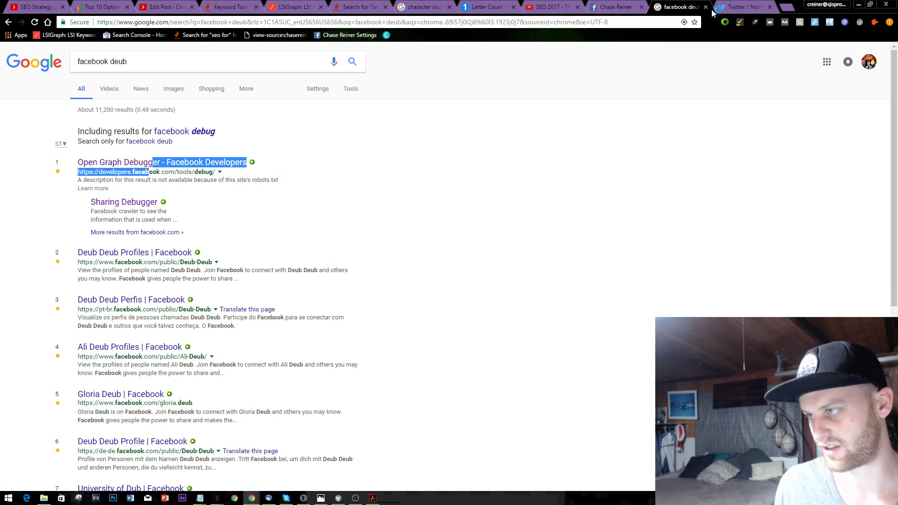
pyautogui.click(706, 7)
pyautogui.click(552, 7)
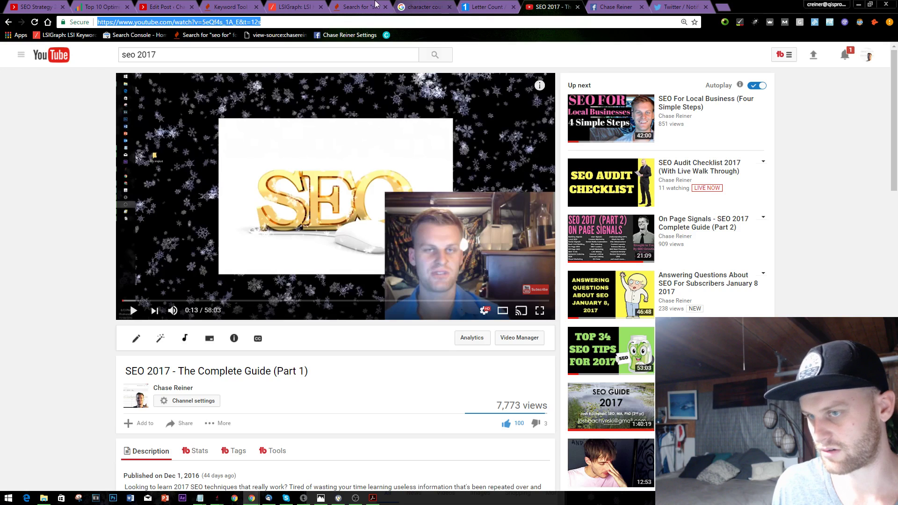
pyautogui.click(158, 6)
pyautogui.click(37, 7)
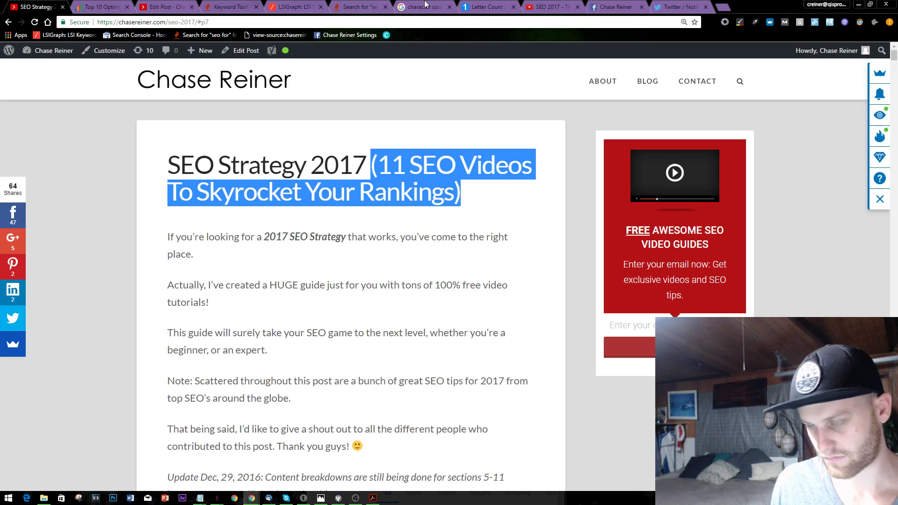
pyautogui.click(668, 6)
# Return to the Notepad outline and cut the whole Step 3 line
pyautogui.hotkey('alt', 'Tab')
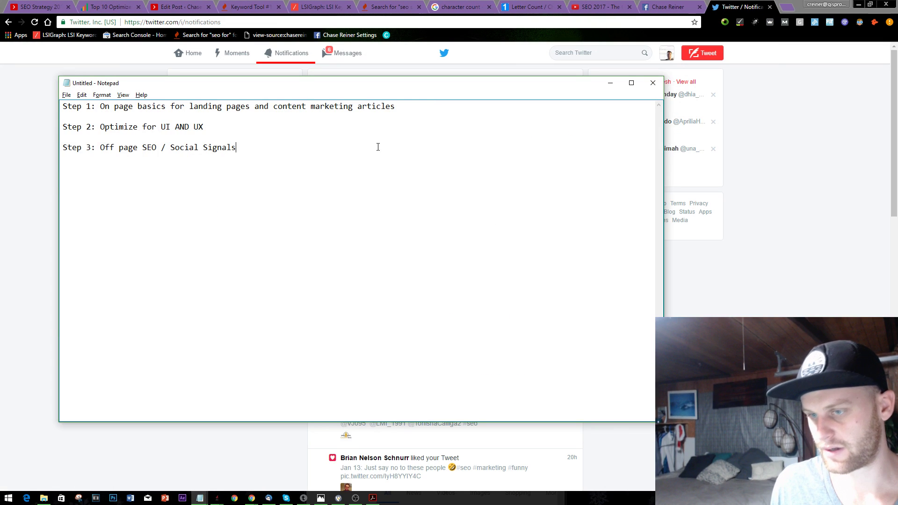
pyautogui.moveTo(378, 147); pyautogui.dragTo(63, 153)
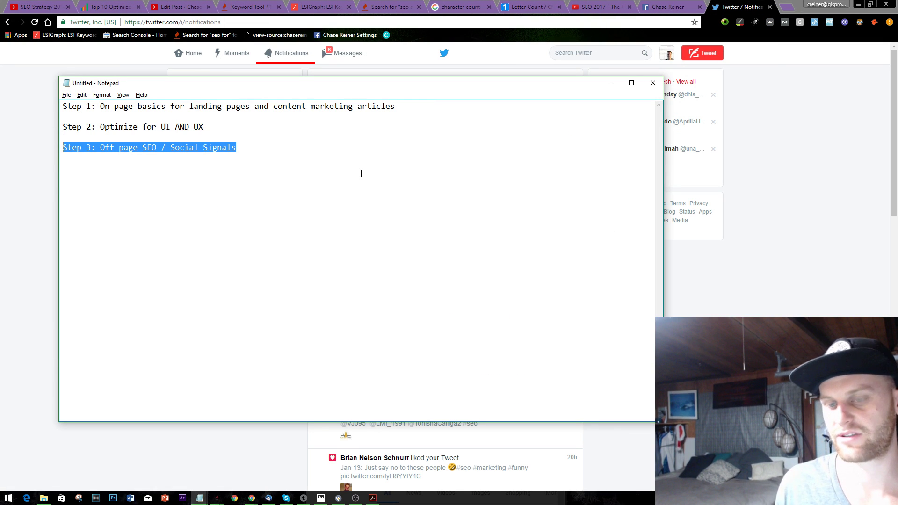
pyautogui.hotkey('ctrl', 'x')
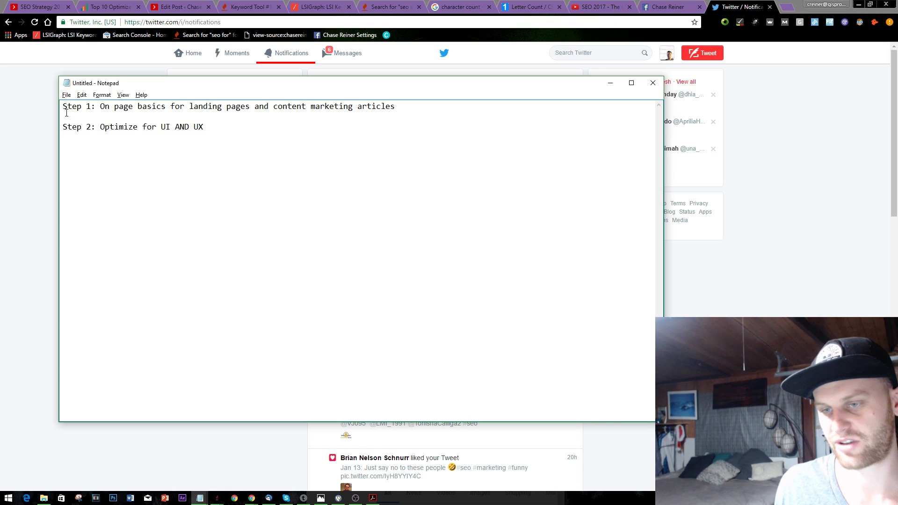
# Reword Step 2 of the outline to "See what you can do optimize for UI AND UX"
pyautogui.write('See what you c')
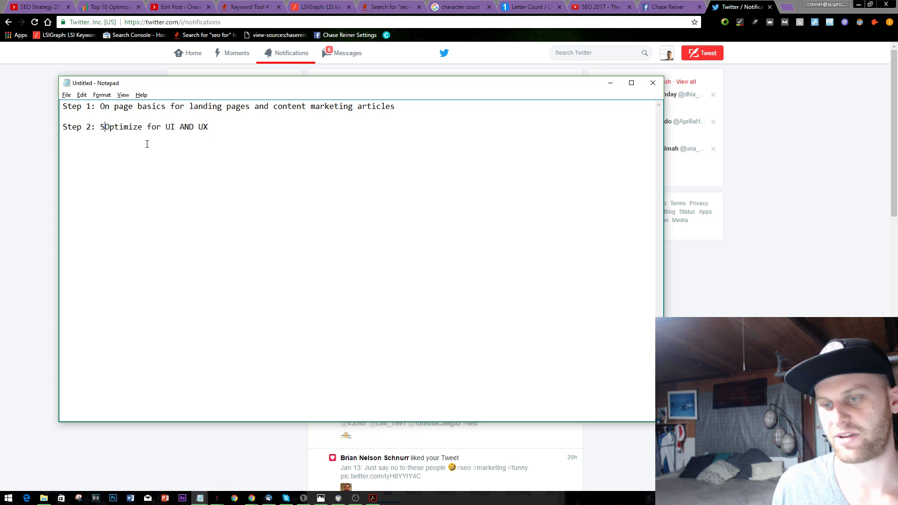
pyautogui.write('an do')
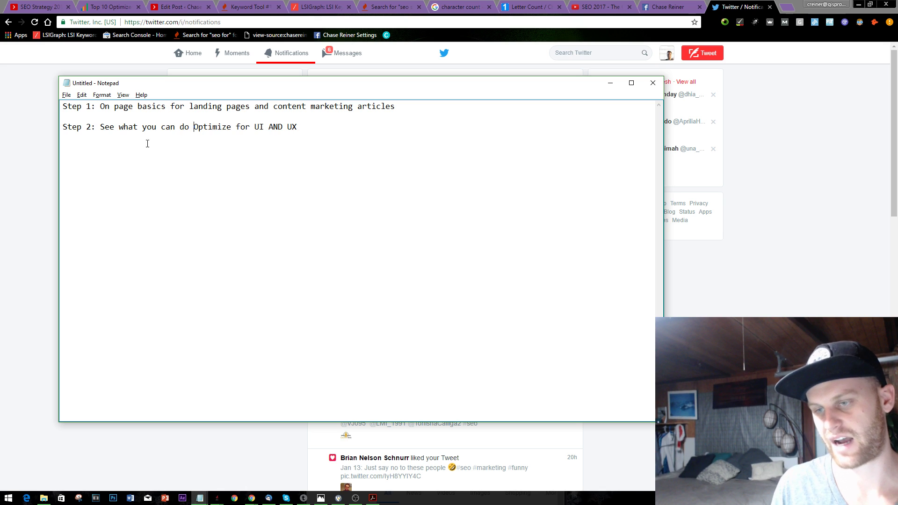
pyautogui.press('BackSpace')
pyautogui.write('o')
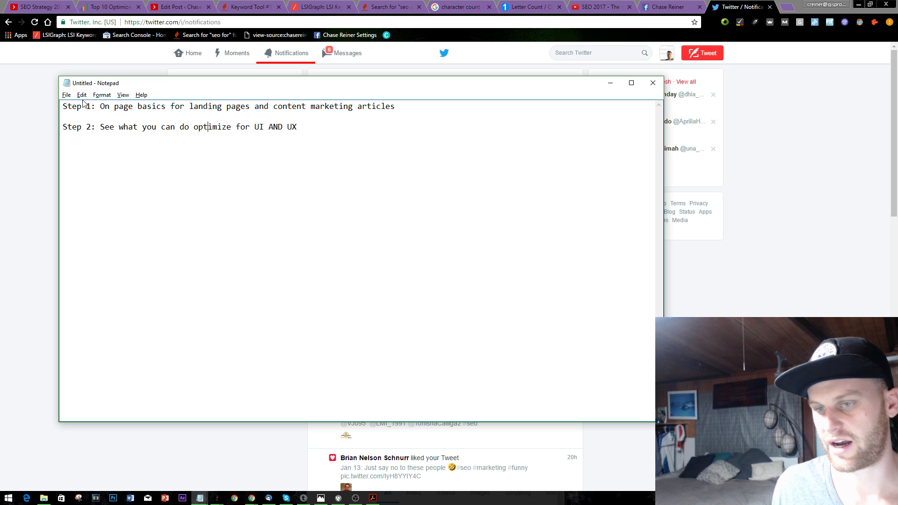
# Reword Step 1 to "Look for opportunities with on page basics for landing pages and content marketing articles"
pyautogui.write('Look for oppo')
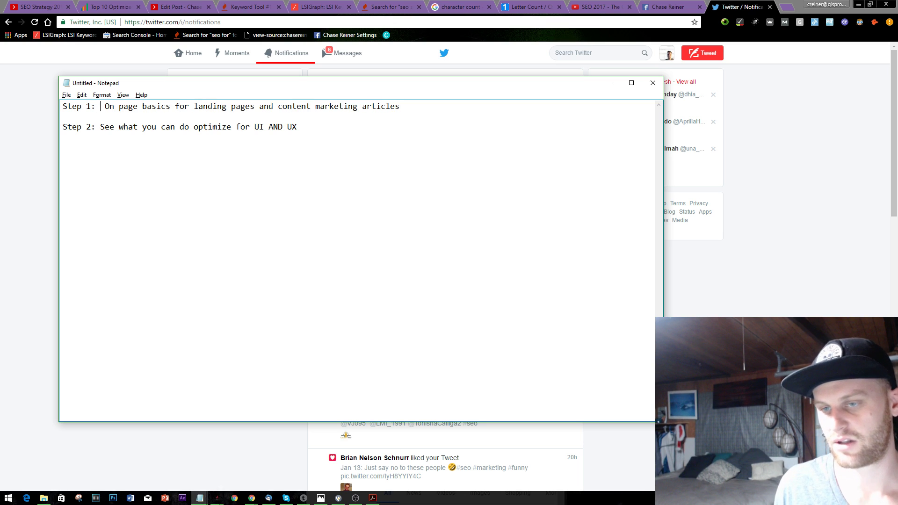
pyautogui.write('rtunities')
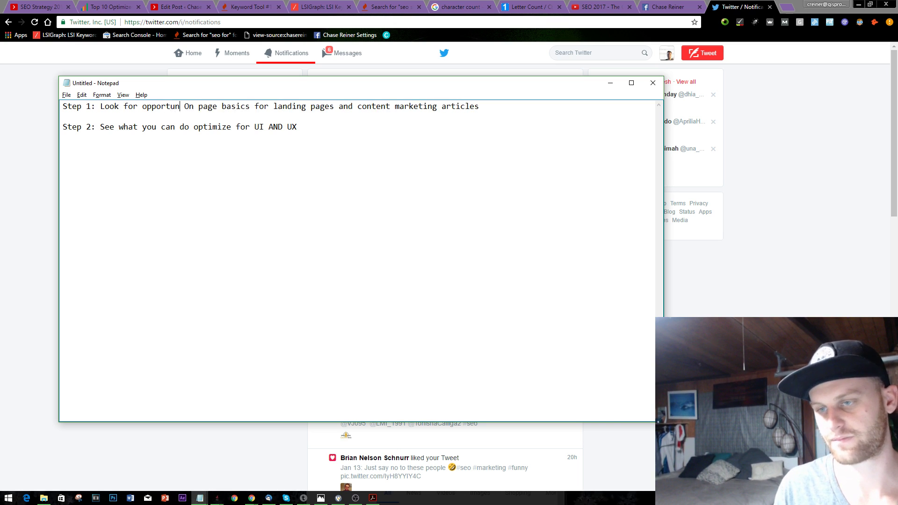
pyautogui.press('BackSpace')
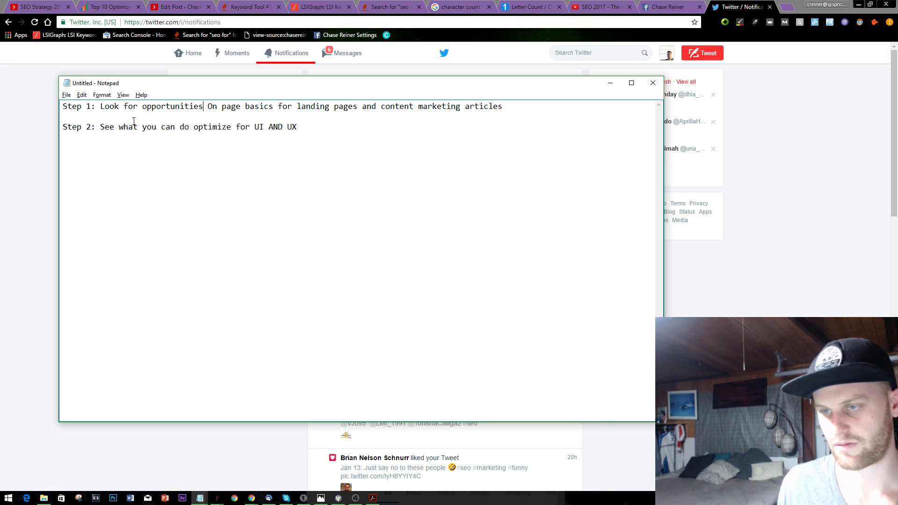
pyautogui.write('for')
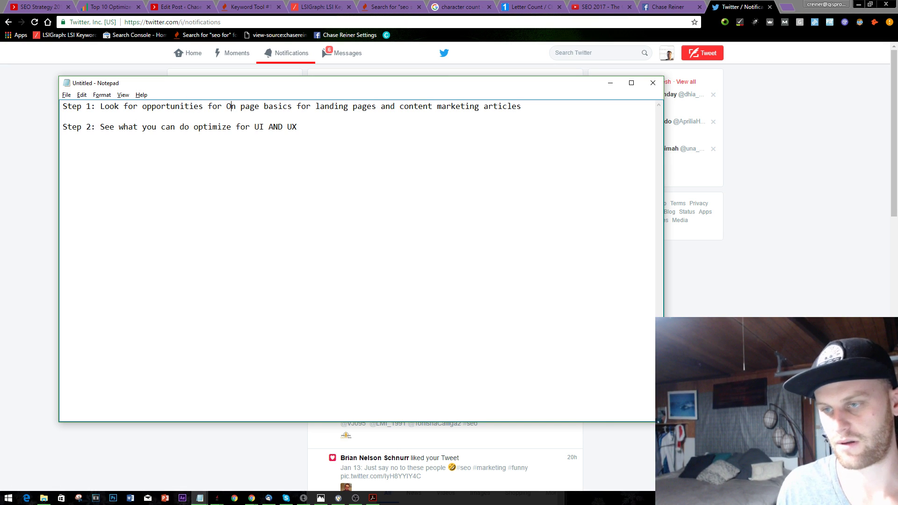
pyautogui.press('BackSpace')
pyautogui.press('BackSpace')
pyautogui.press('BackSpace')
pyautogui.press('BackSpace')
pyautogui.write('with')
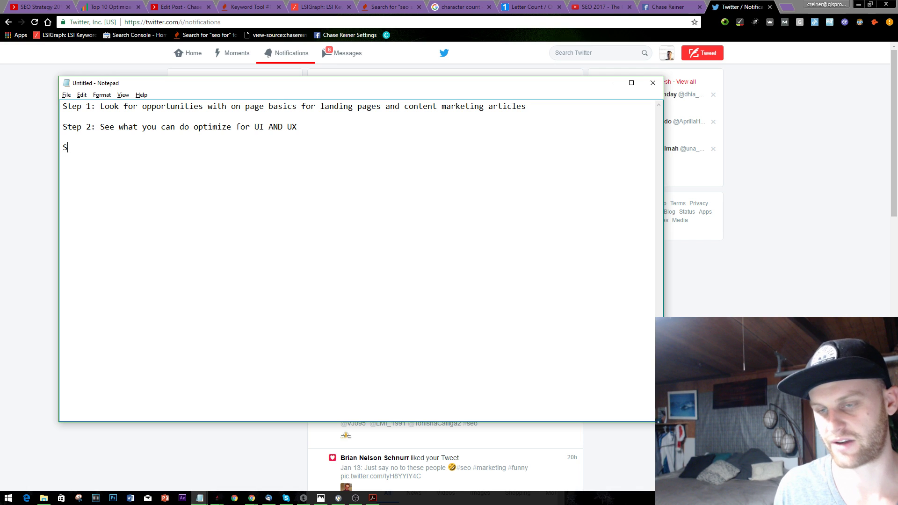
# Add "Step 3: See what you can for off page / social signals" below Step 2 in the outline
pyautogui.write('3: See wha')
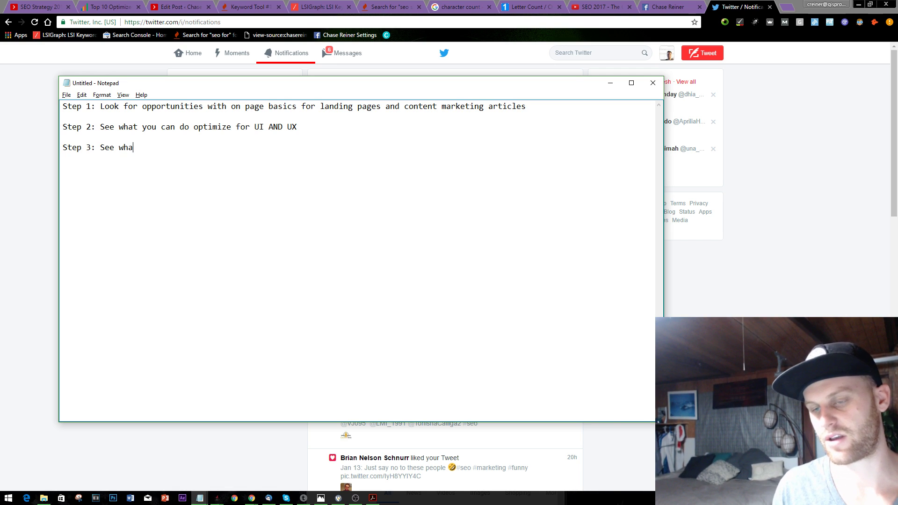
pyautogui.write('t you can')
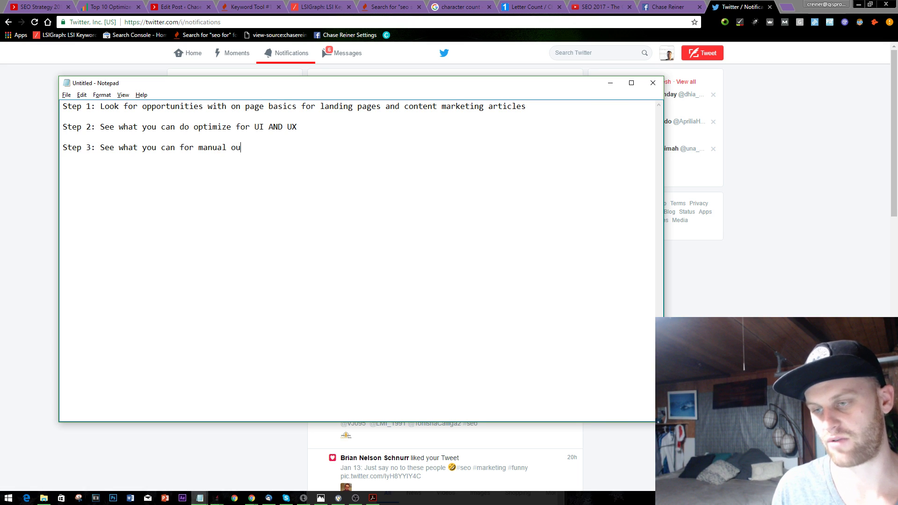
pyautogui.write(' for off p')
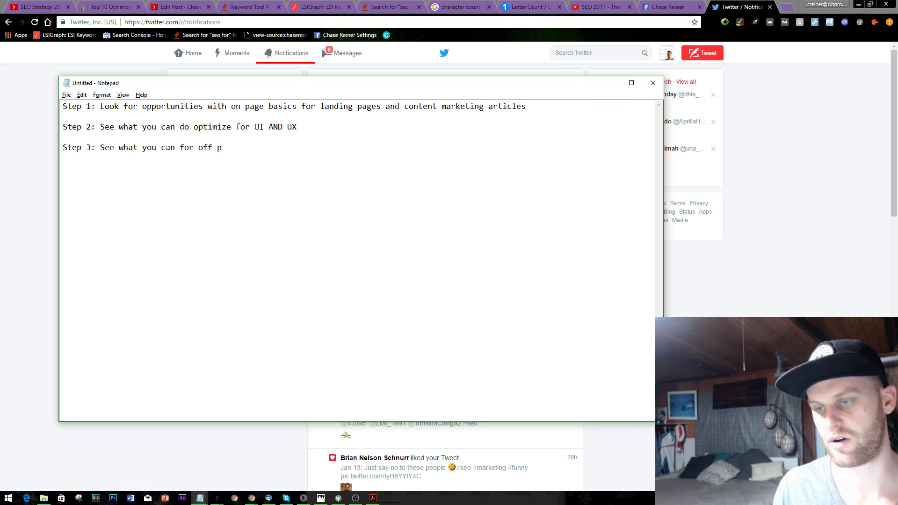
pyautogui.write('age / social signals')
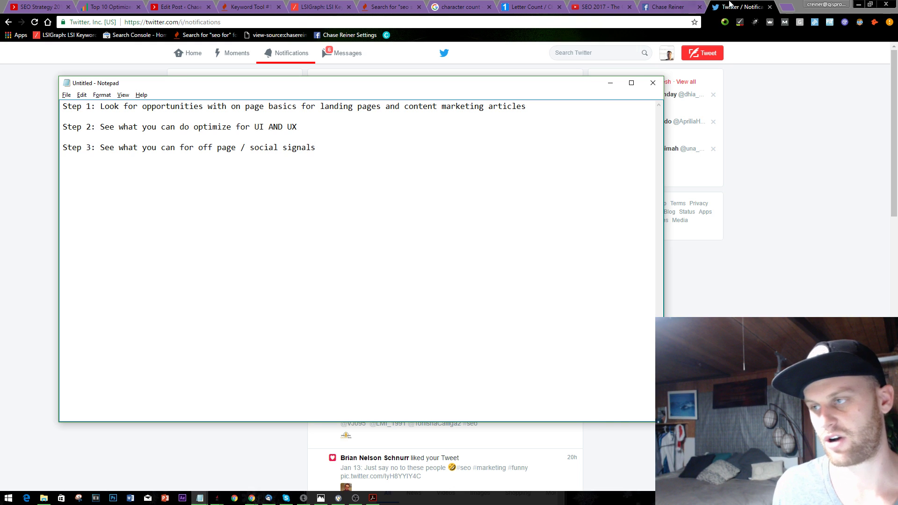
# Switch to the browser and view the Facebook page with the shared SEO Strategy 2017 link
pyautogui.click(681, 8)
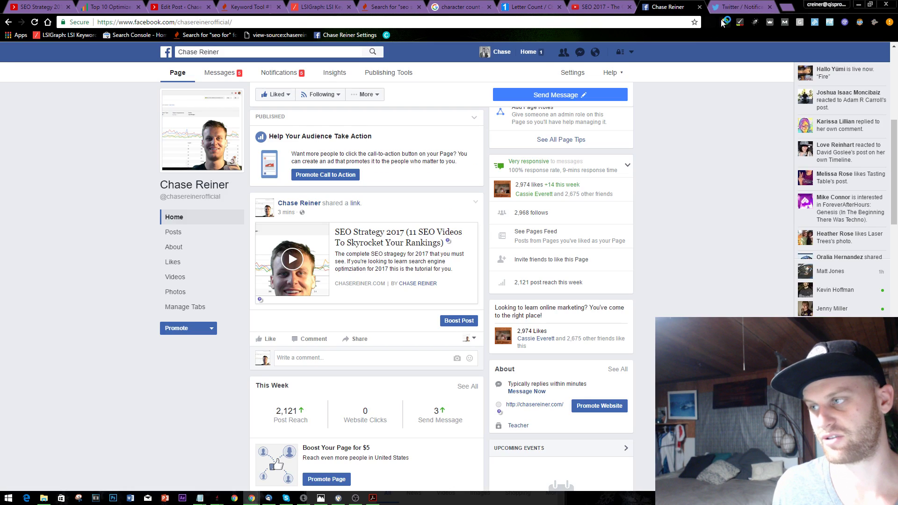
# Look over the Facebook page, check its notifications, and open the personal profile
pyautogui.click(731, 4)
pyautogui.click(681, 9)
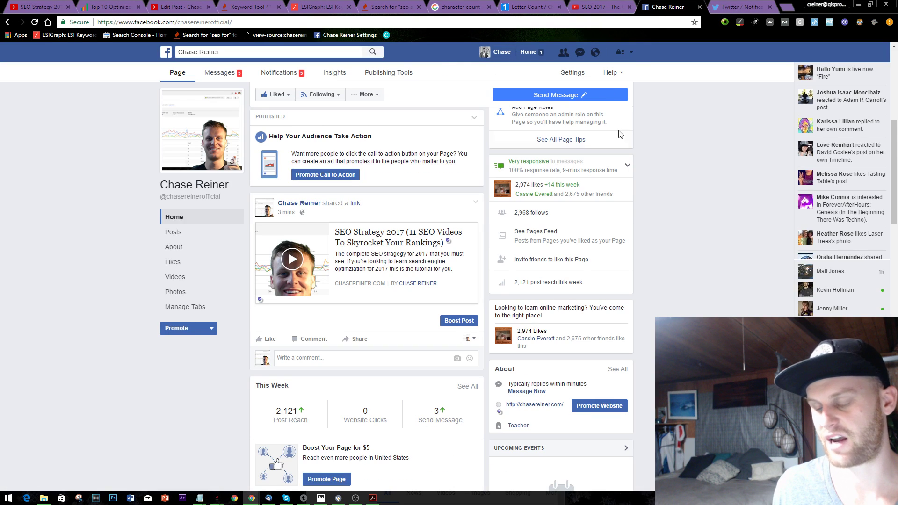
pyautogui.scroll(-2, 621, 134)
pyautogui.scroll(7, 426, 65)
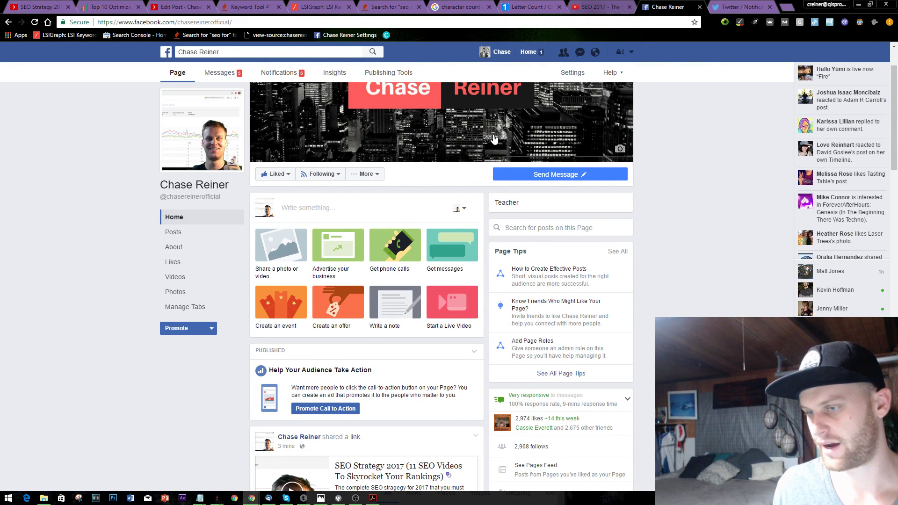
pyautogui.scroll(2, 494, 140)
pyautogui.click(291, 73)
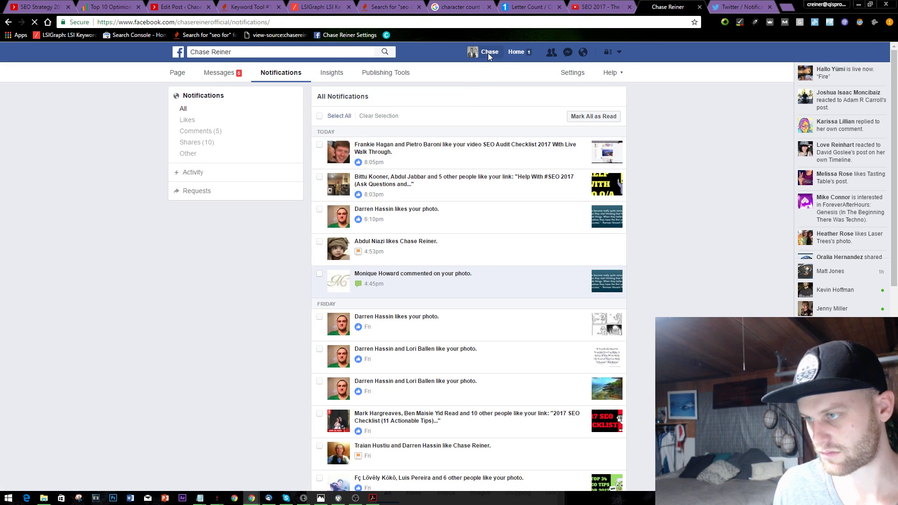
pyautogui.click(487, 53)
pyautogui.click(600, 6)
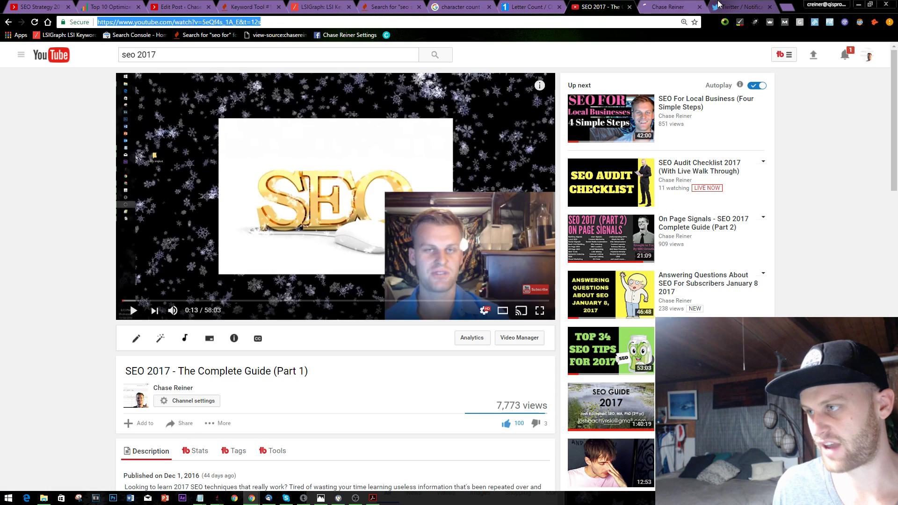
pyautogui.click(659, 4)
pyautogui.click(723, 10)
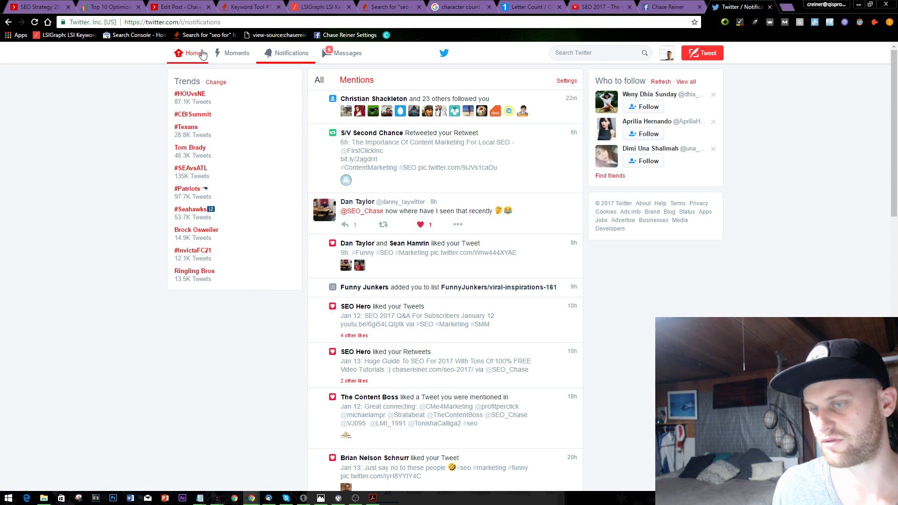
pyautogui.click(182, 6)
pyautogui.click(248, 6)
pyautogui.click(322, 7)
pyautogui.click(402, 7)
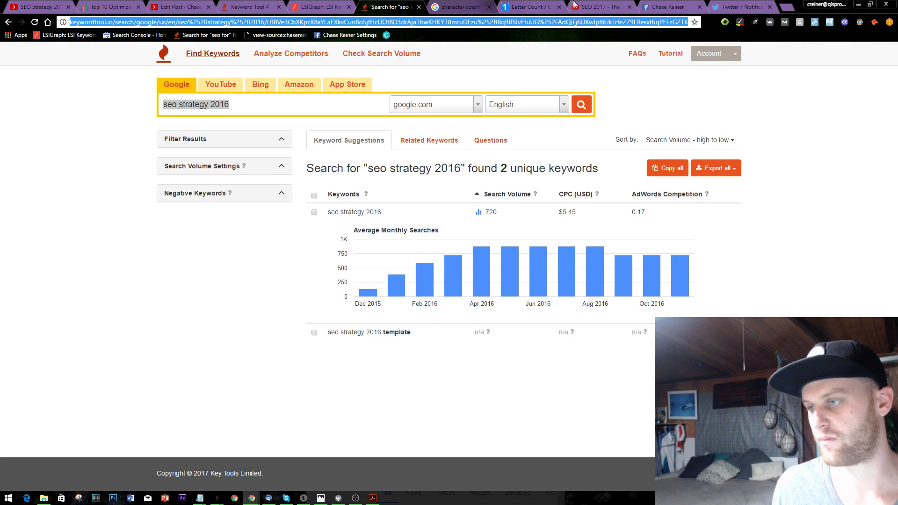
pyautogui.click(668, 6)
pyautogui.click(56, 7)
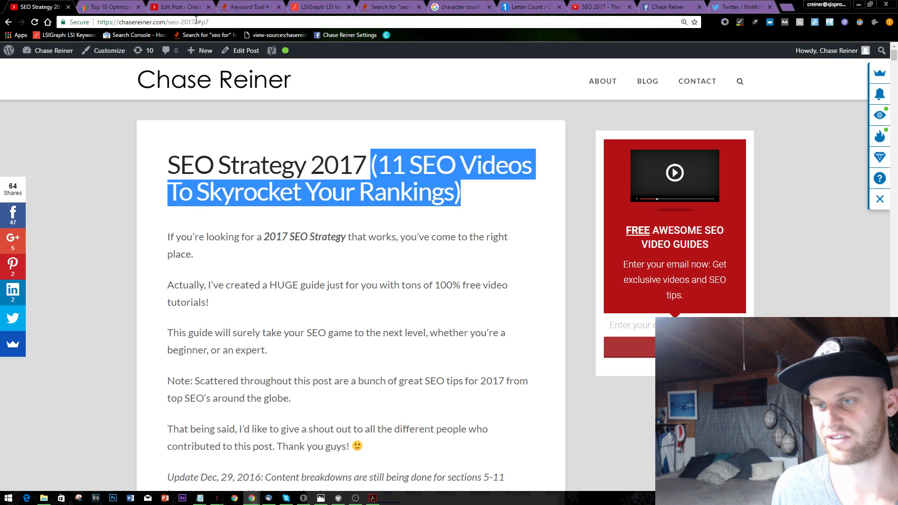
pyautogui.click(196, 18)
pyautogui.hotkey('ctrl', 'c')
# Search the web for "search console" in a new tab and open Google Search Console
pyautogui.click(790, 7)
pyautogui.write('sea')
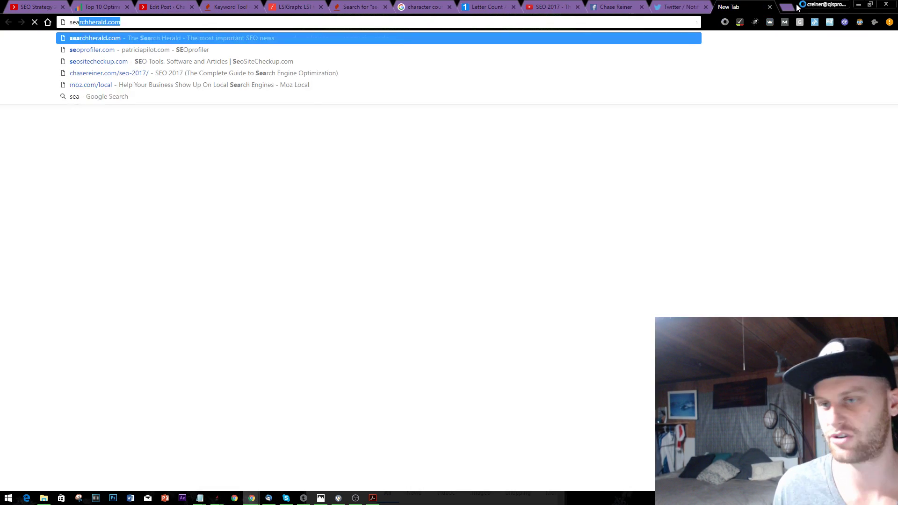
pyautogui.write('rch console')
pyautogui.press('Return')
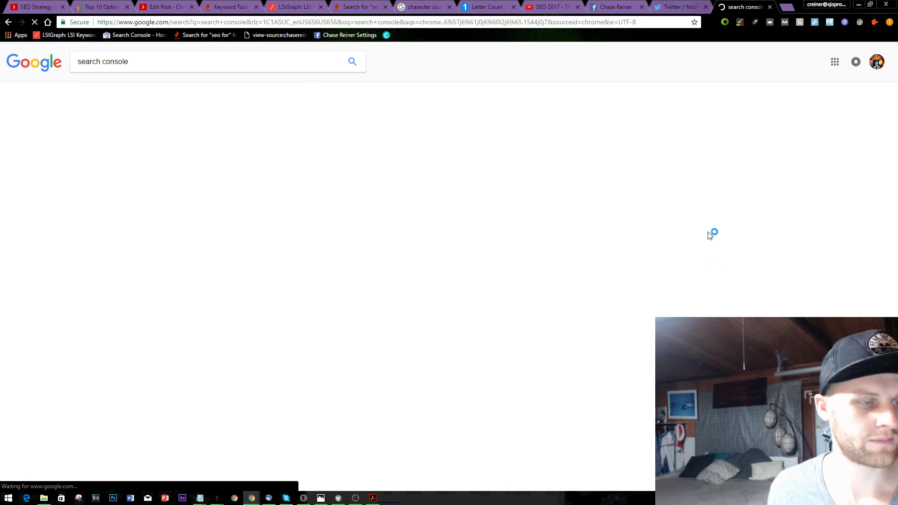
pyautogui.click(158, 135)
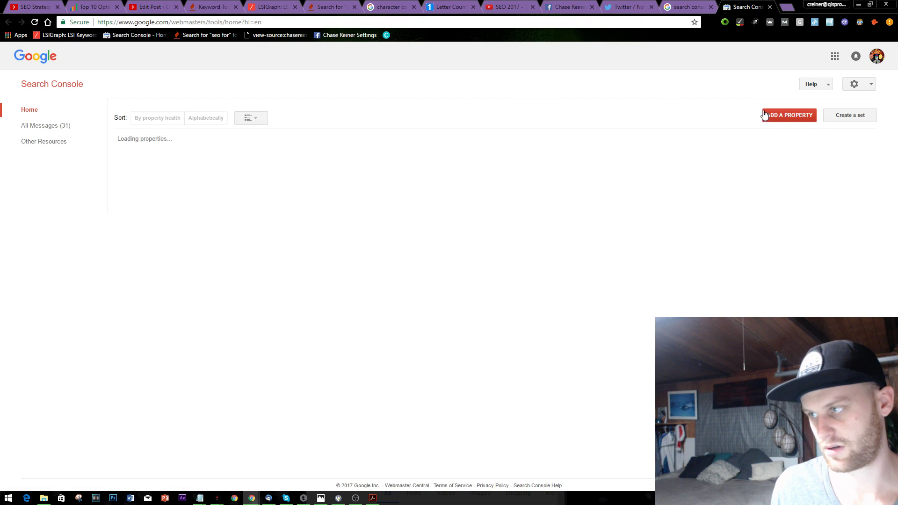
pyautogui.scroll(-3, 192, 305)
pyautogui.scroll(-4, 196, 305)
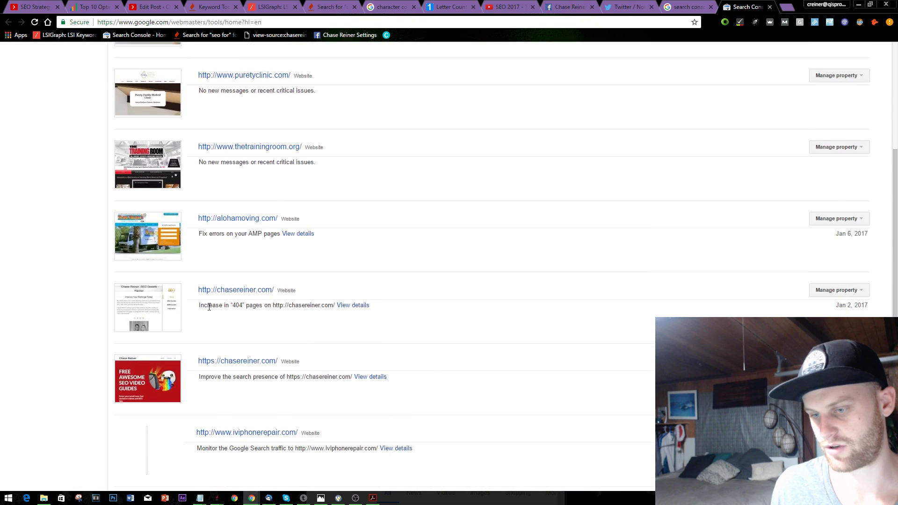
pyautogui.click(236, 315)
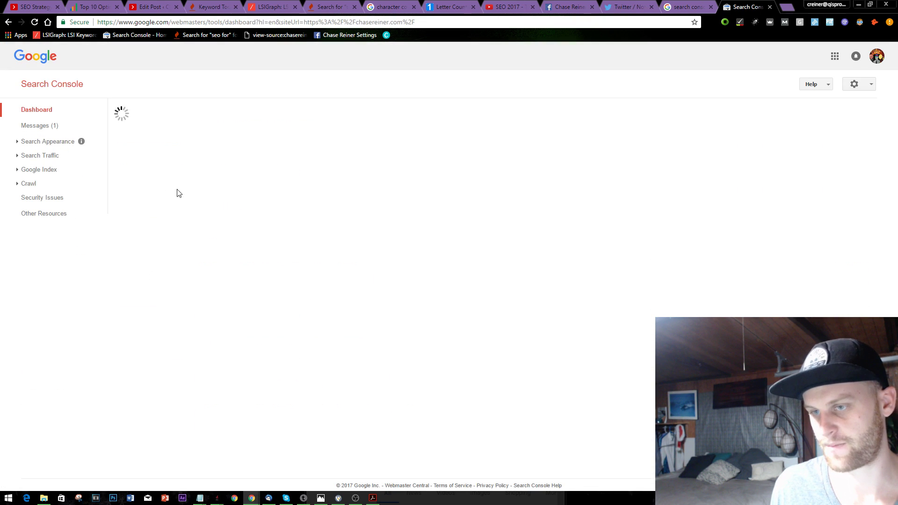
pyautogui.click(32, 184)
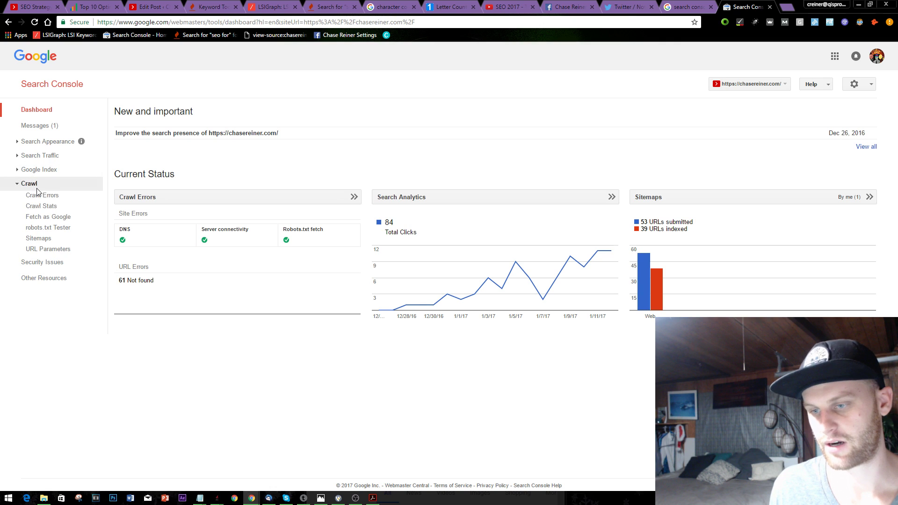
pyautogui.click(60, 218)
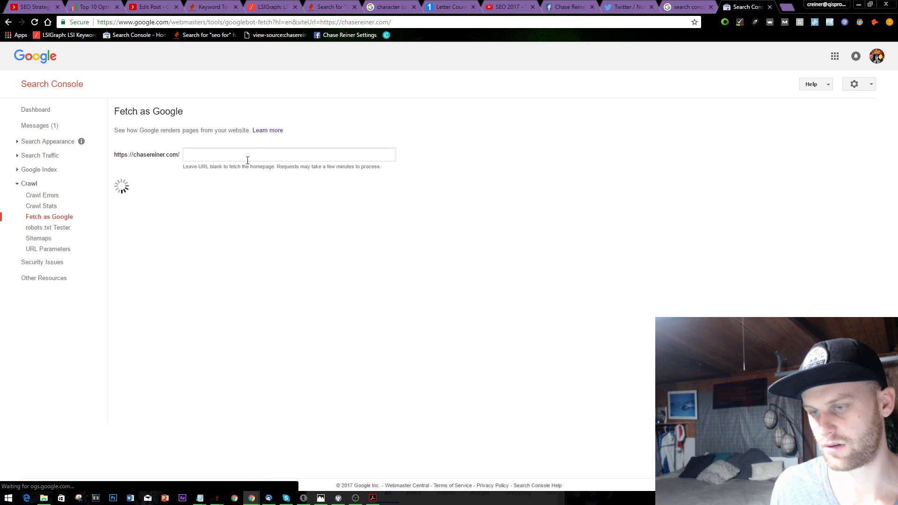
# Try to fetch the post as Google with the path seo-2017, without a trailing slash
pyautogui.click(237, 158)
pyautogui.hotkey('ctrl', 'v')
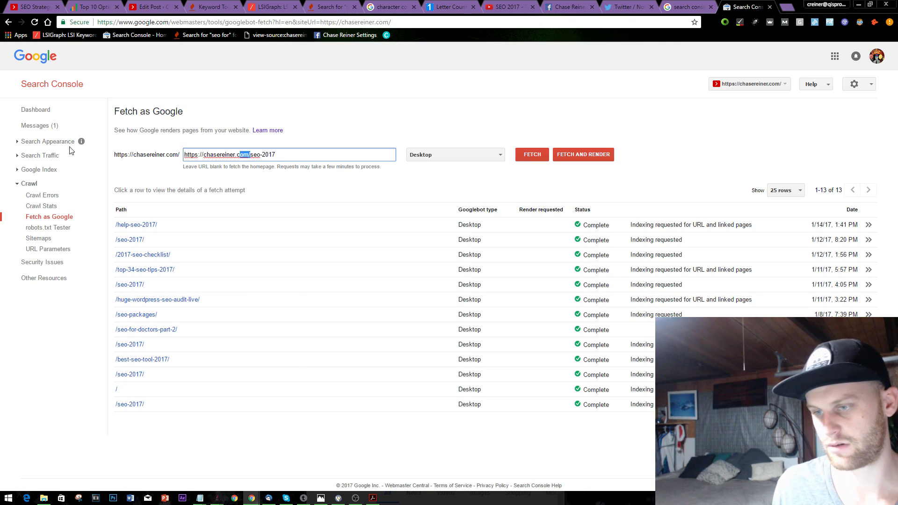
pyautogui.hotkey('shift', 'Home')
pyautogui.press('BackSpace')
pyautogui.click(538, 159)
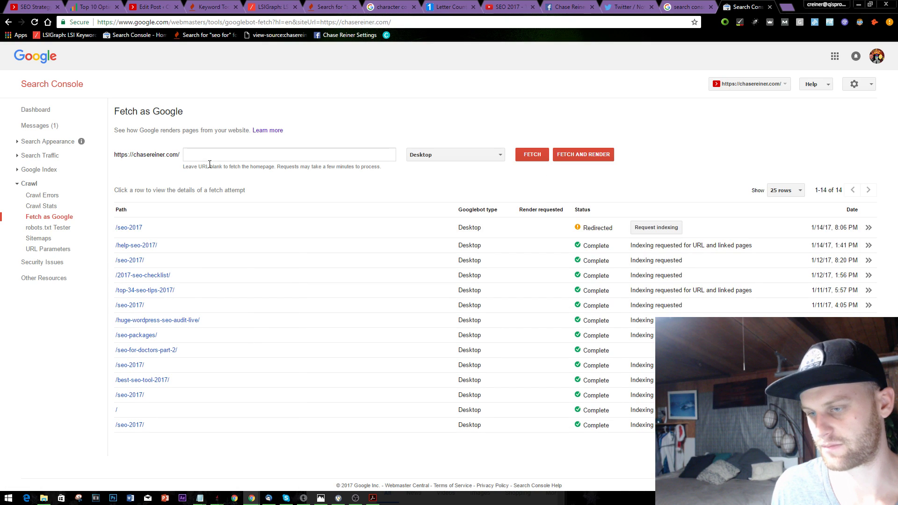
# Fetch the post as Google with the path seo-2017/, including the trailing slash
pyautogui.click(295, 154)
pyautogui.hotkey('ctrl', 'v')
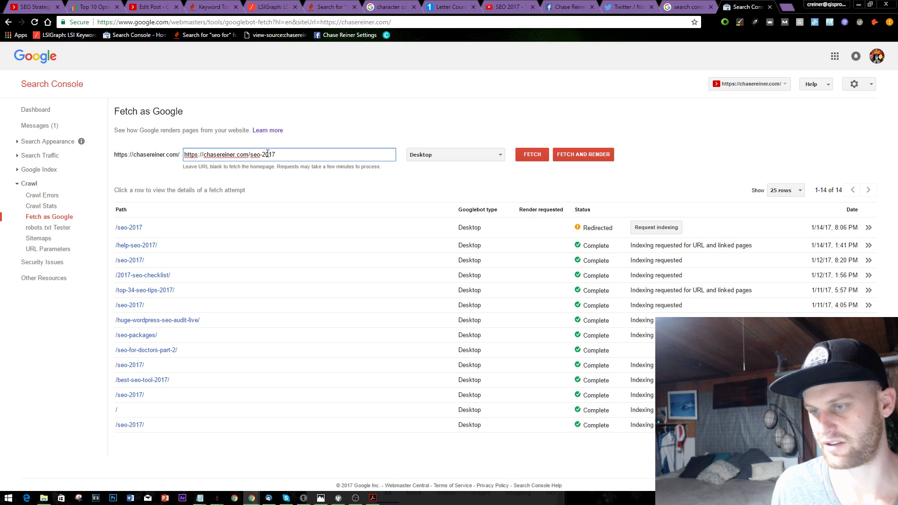
pyautogui.moveTo(250, 154); pyautogui.dragTo(184, 154)
pyautogui.press('BackSpace')
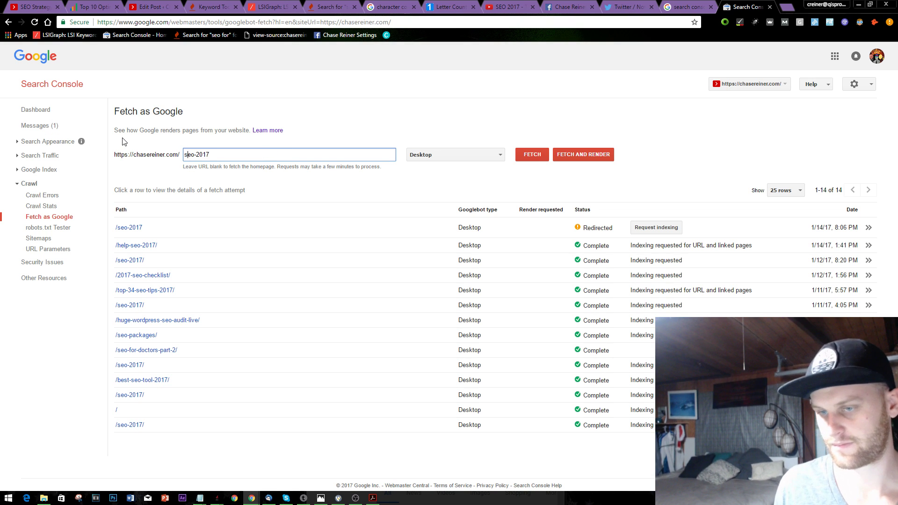
pyautogui.write('/')
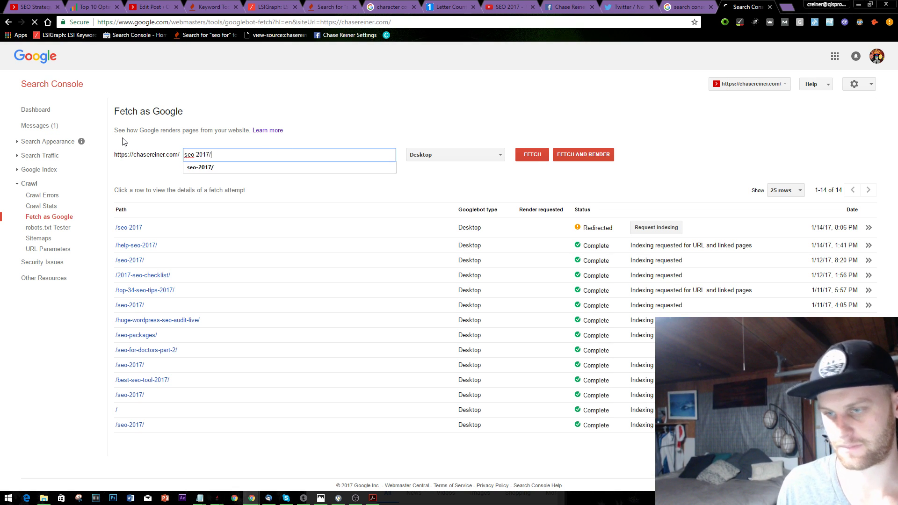
pyautogui.press('Return')
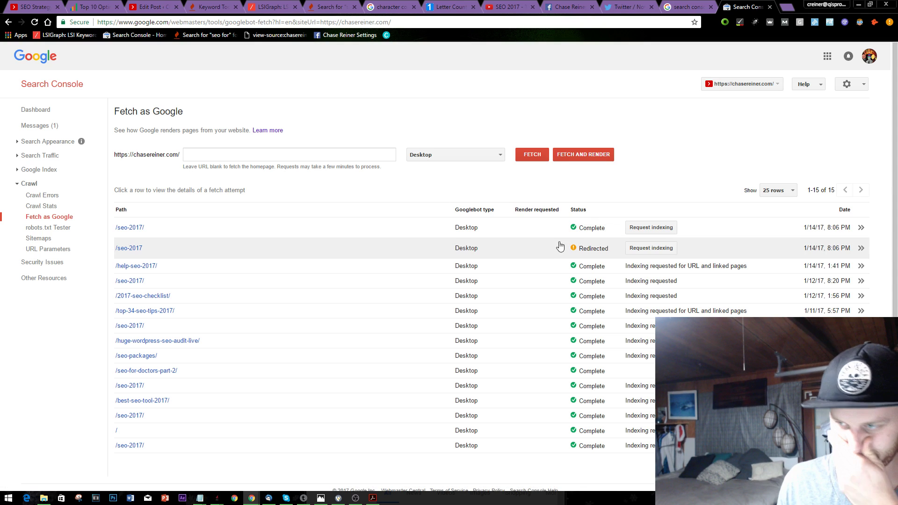
# Request indexing for /seo-2017/ with only this URL crawled, completing the reCAPTCHA check, and close the Search Console and search results tabs
pyautogui.click(652, 227)
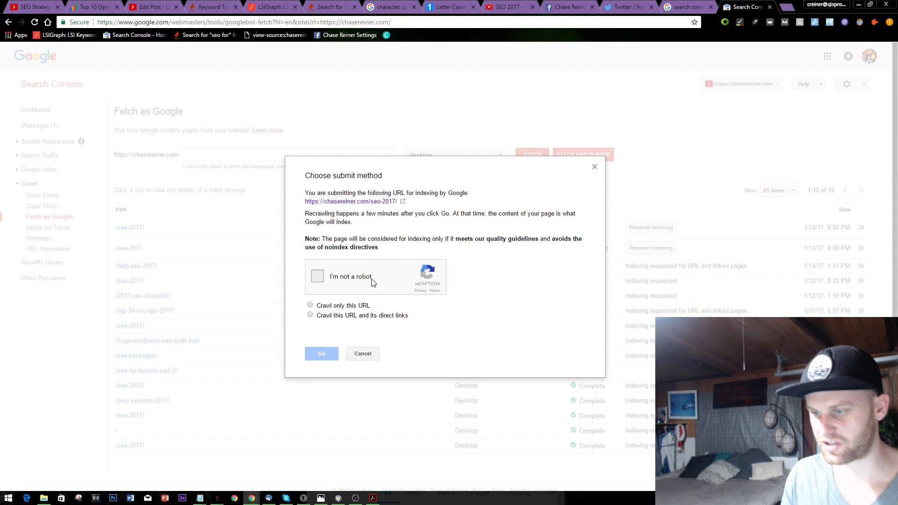
pyautogui.click(373, 280)
pyautogui.click(365, 305)
pyautogui.click(406, 308)
pyautogui.click(408, 360)
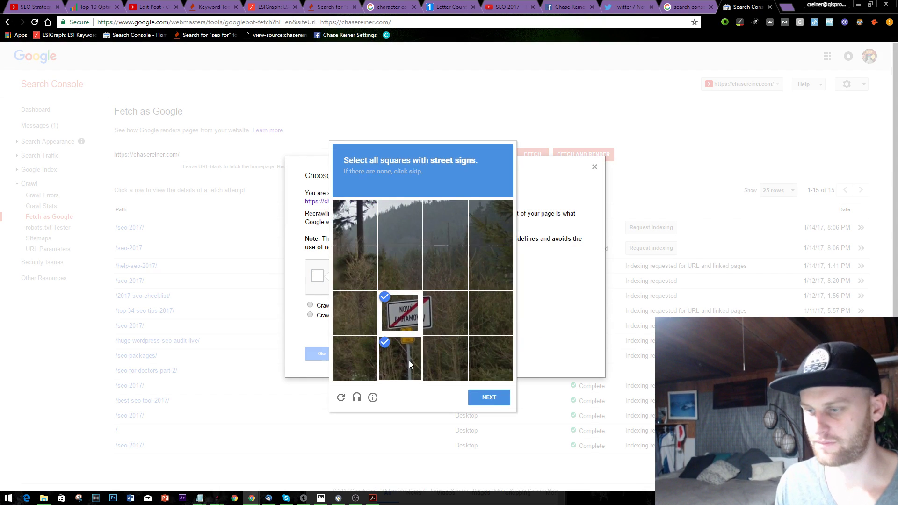
pyautogui.click(489, 397)
pyautogui.click(358, 236)
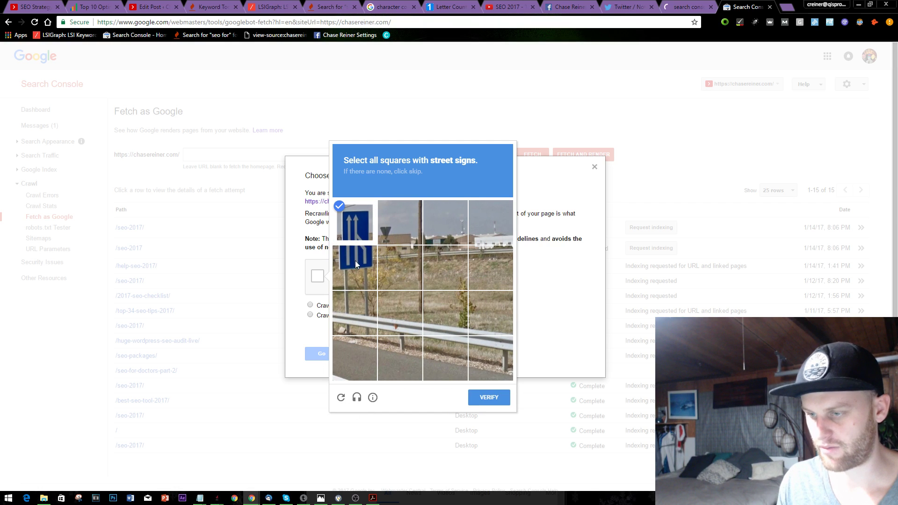
pyautogui.click(355, 264)
pyautogui.click(490, 401)
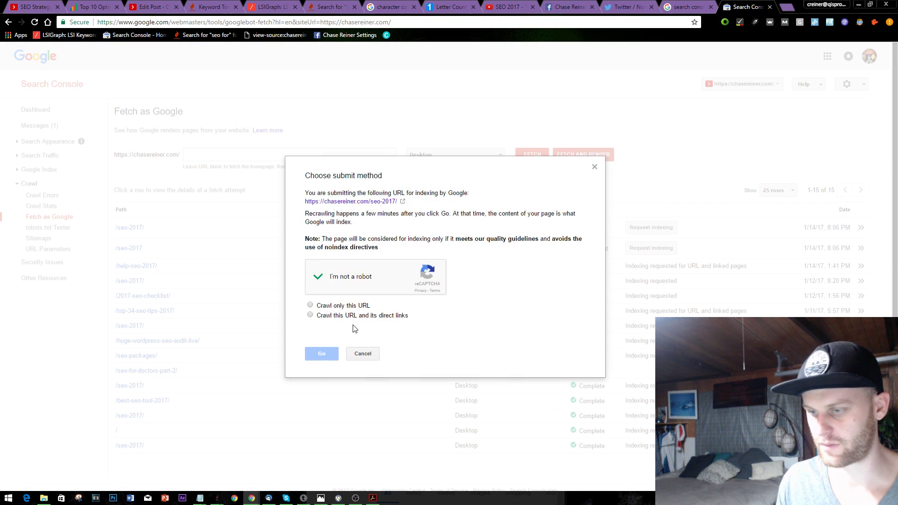
pyautogui.click(328, 357)
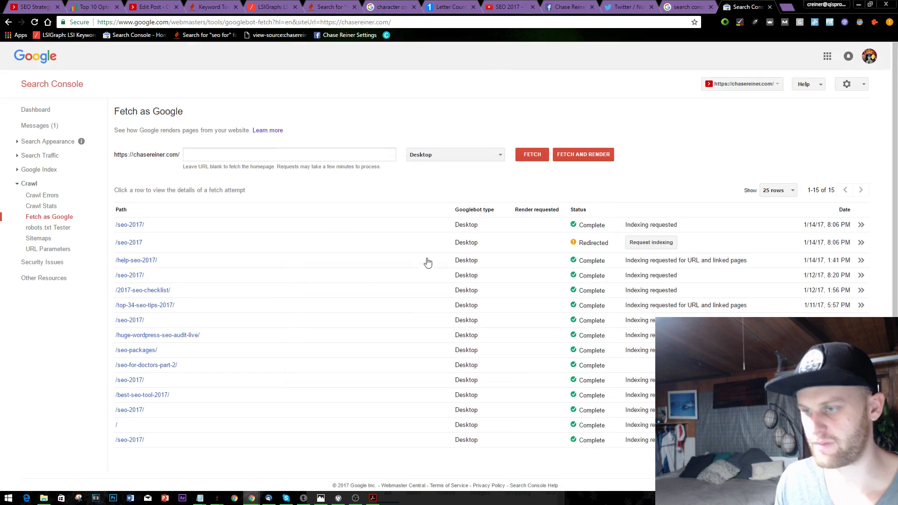
pyautogui.click(770, 7)
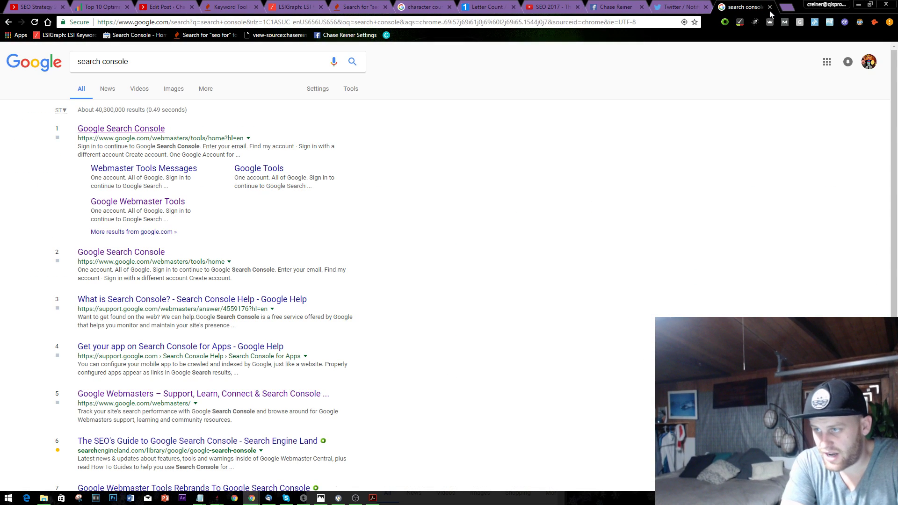
pyautogui.click(770, 7)
pyautogui.click(580, 7)
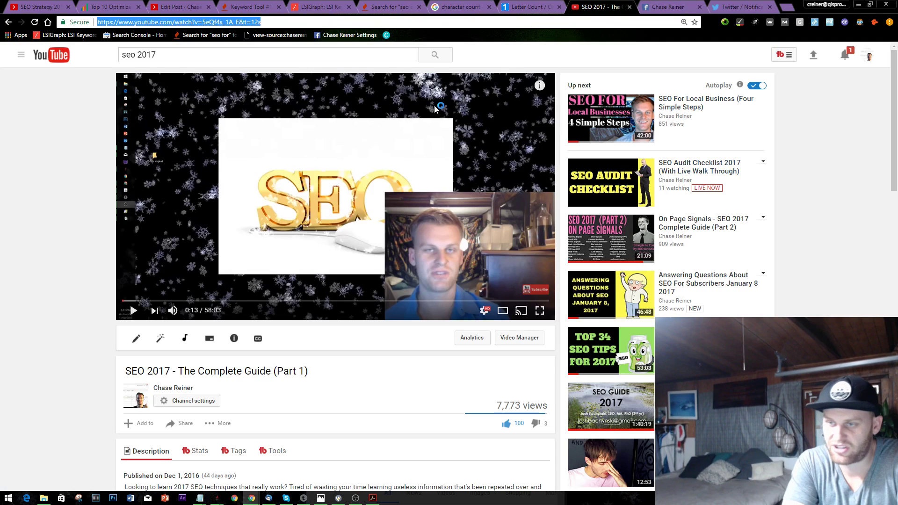
pyautogui.click(21, 70)
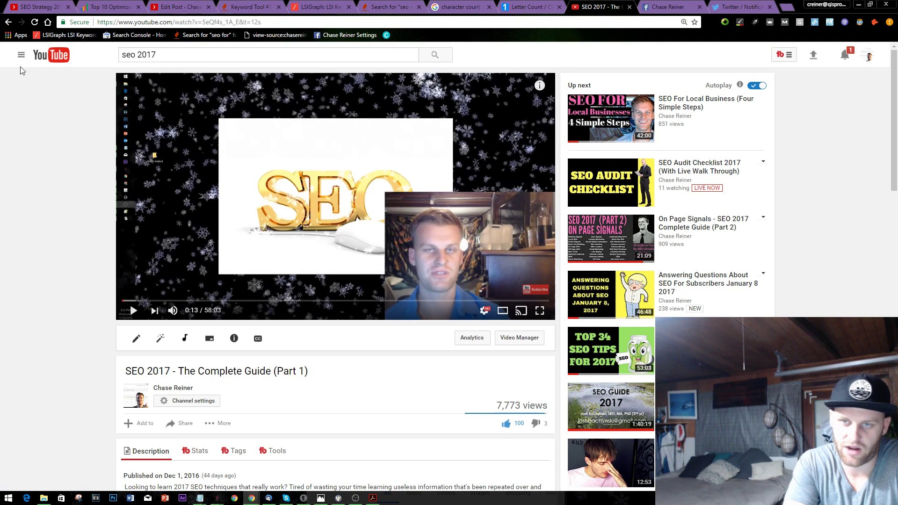
pyautogui.click(258, 5)
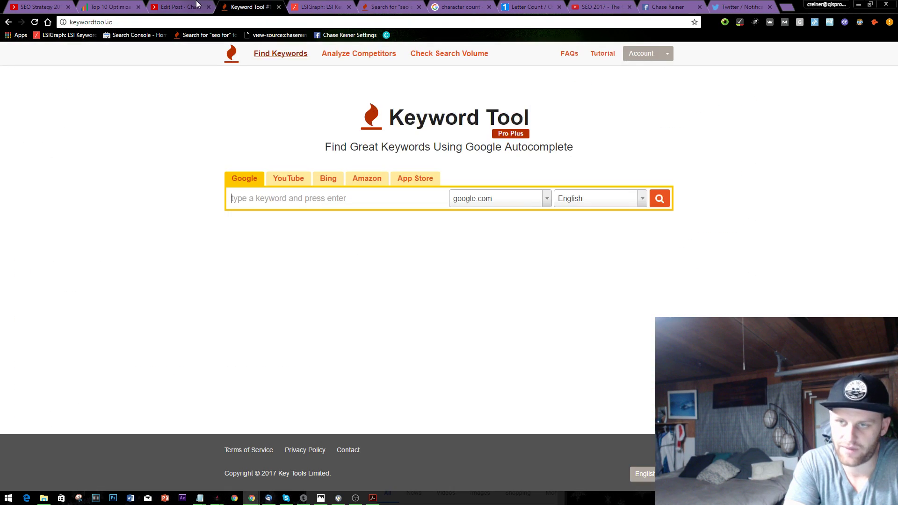
pyautogui.click(196, 4)
pyautogui.click(271, 5)
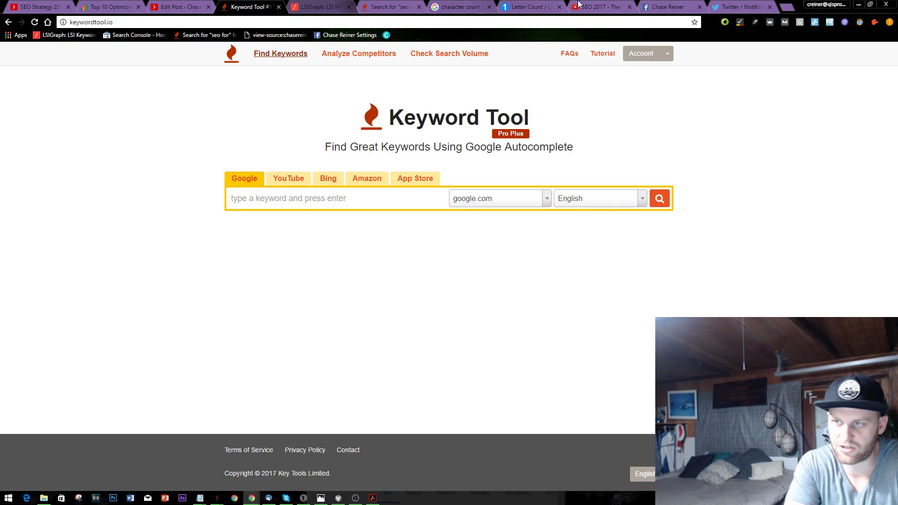
pyautogui.click(602, 6)
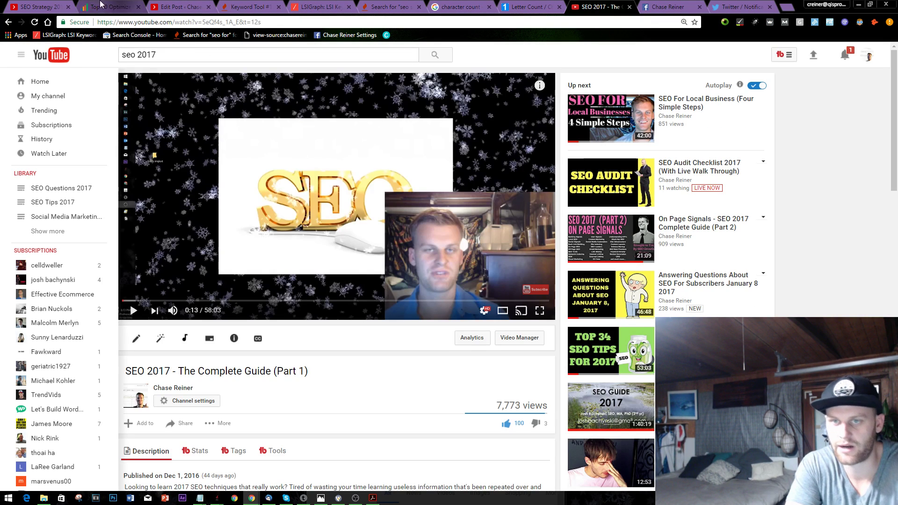
# Go to Part 7 of the SEO Strategy 2017 post and copy the address of its "How To Get More Website Traffic" link
pyautogui.click(40, 6)
pyautogui.scroll(-5, 287, 313)
pyautogui.scroll(-4, 280, 323)
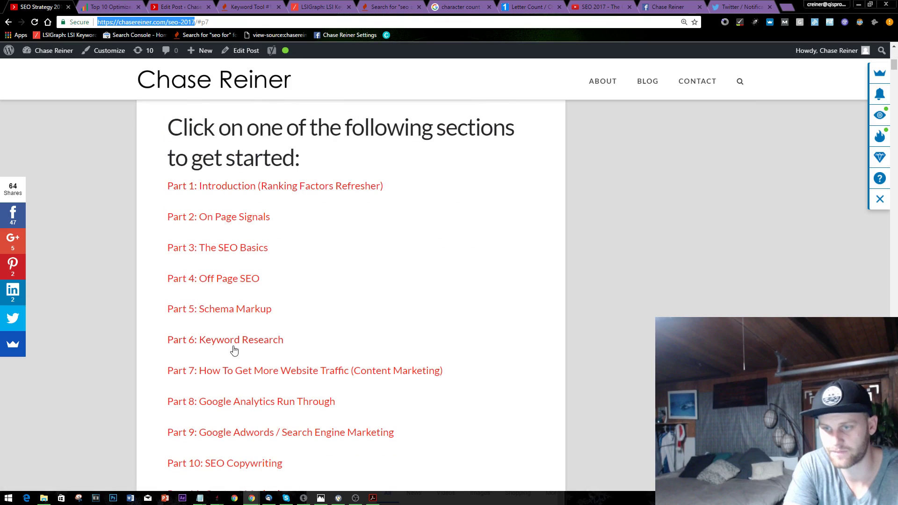
pyautogui.click(230, 371)
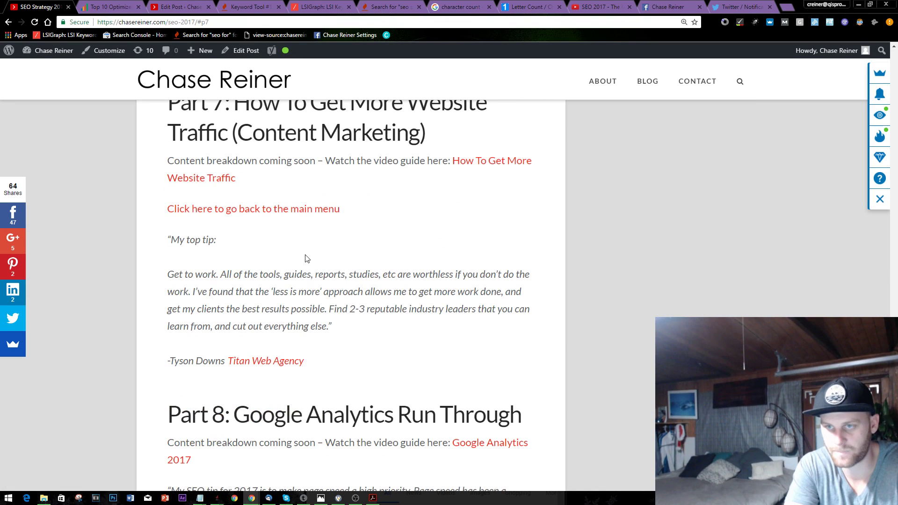
pyautogui.scroll(-3, 311, 385)
pyautogui.scroll(3, 287, 335)
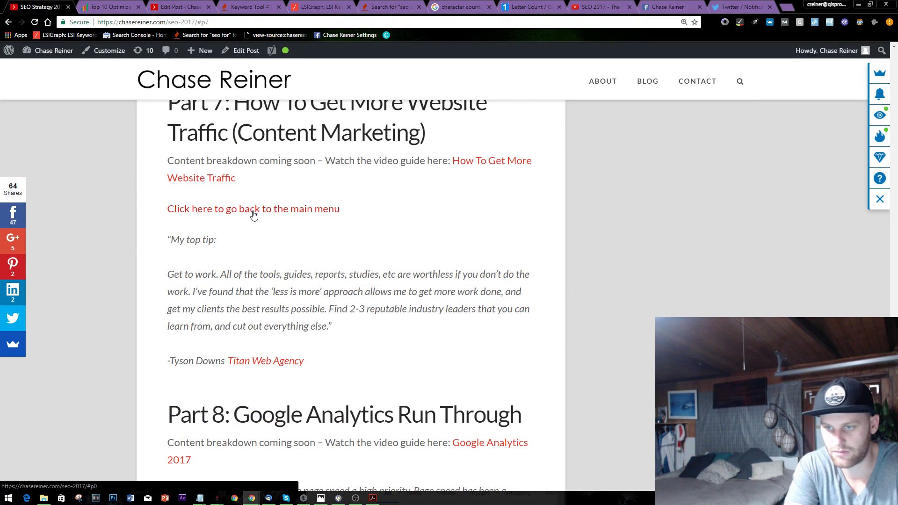
pyautogui.rightClick(520, 162)
pyautogui.click(567, 214)
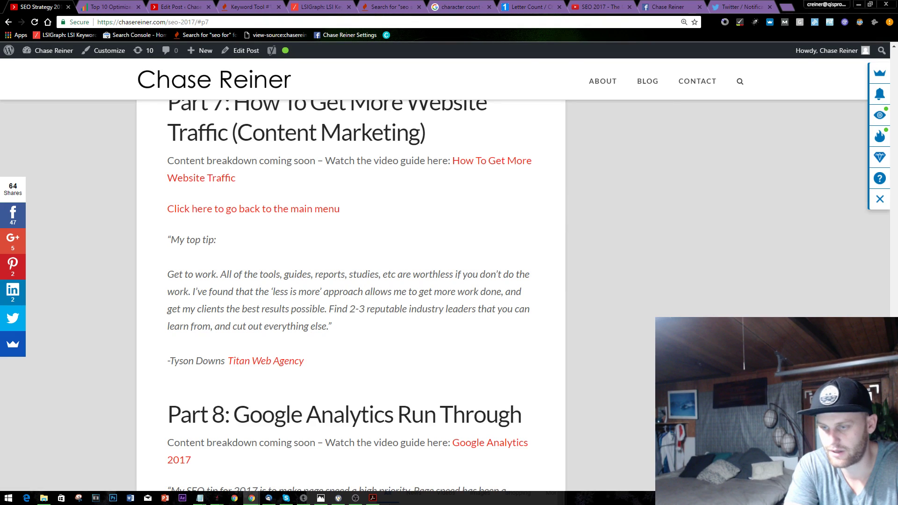
# Switch to the Notepad outline of SEO steps and paste the copied video link at the end of the Step 3 line
pyautogui.click(270, 500)
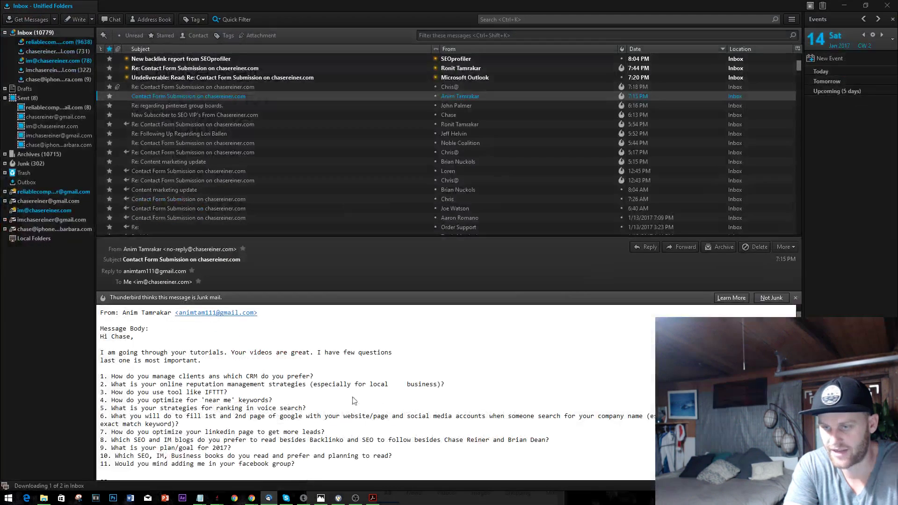
pyautogui.click(250, 500)
pyautogui.moveTo(248, 500)
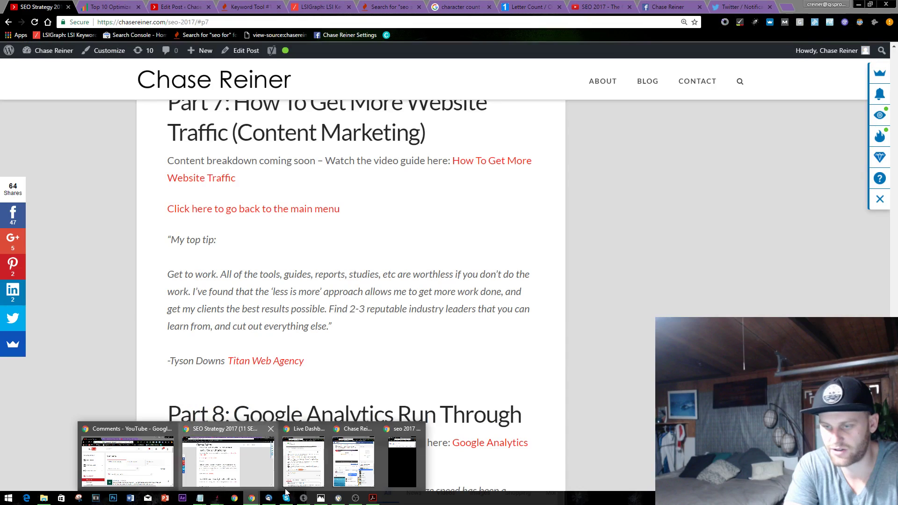
pyautogui.moveTo(201, 500)
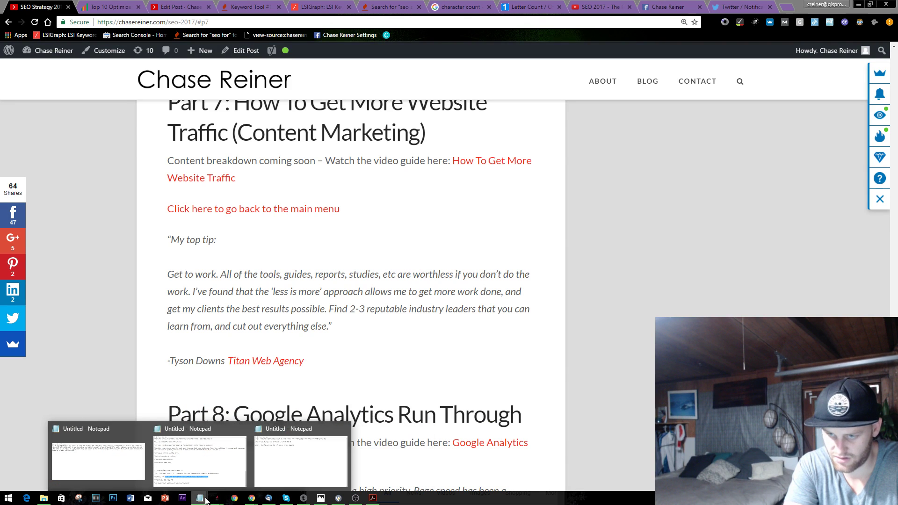
pyautogui.click(269, 472)
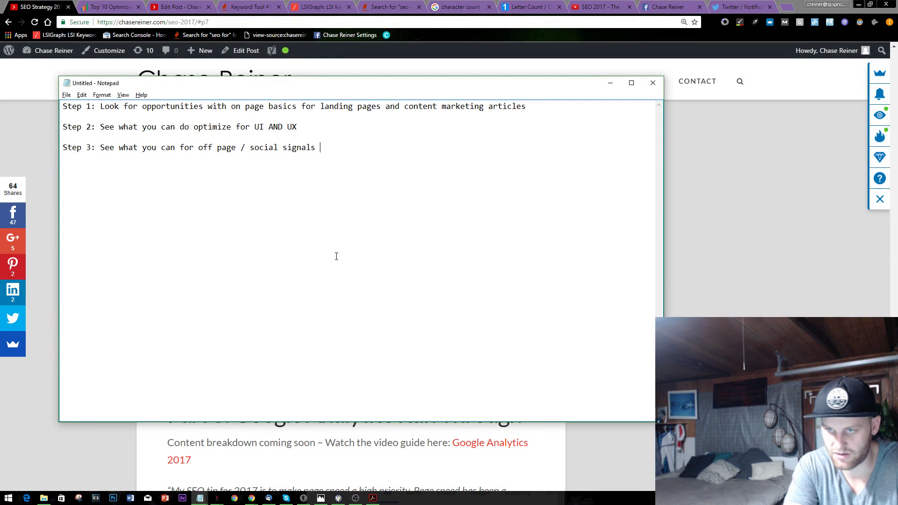
pyautogui.hotkey('ctrl', 'v')
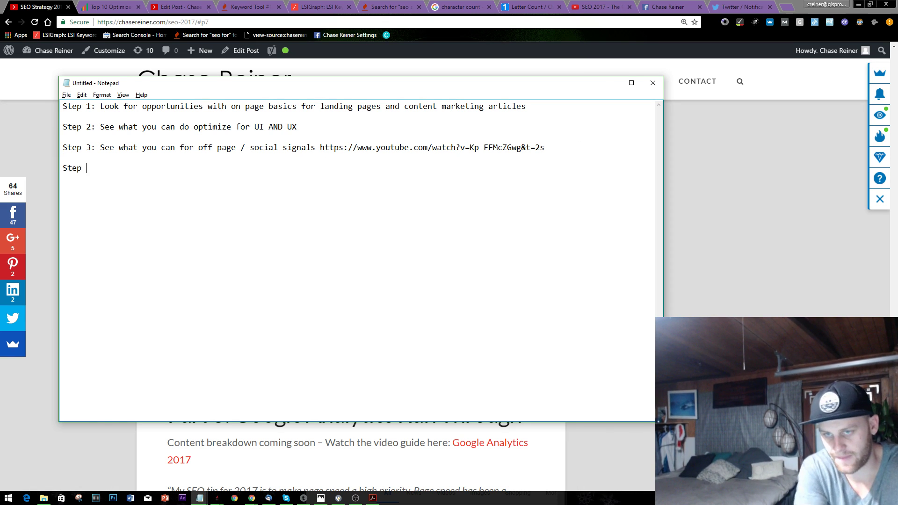
pyautogui.write('4:')
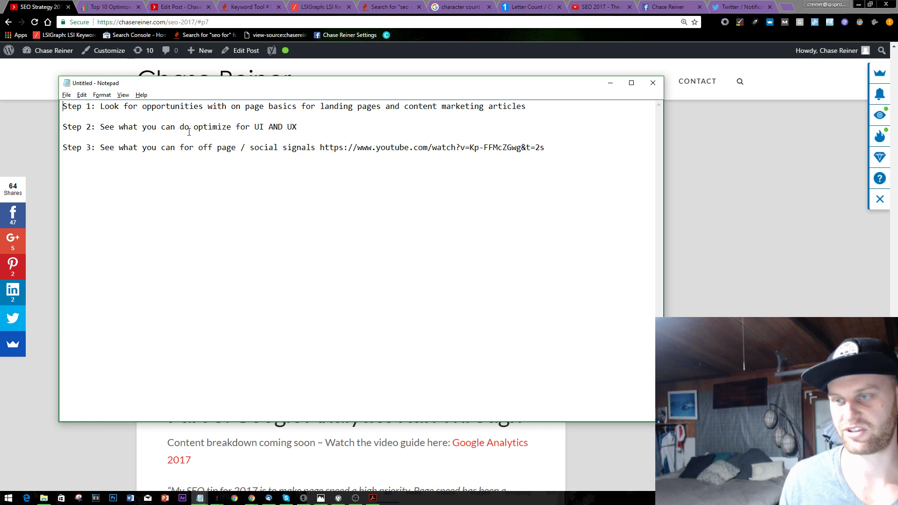
# Insert a line above Step 1 reading "Step 0: Get your notepad ready to create an actionable gameplan", separated by a blank line
pyautogui.press('Return')
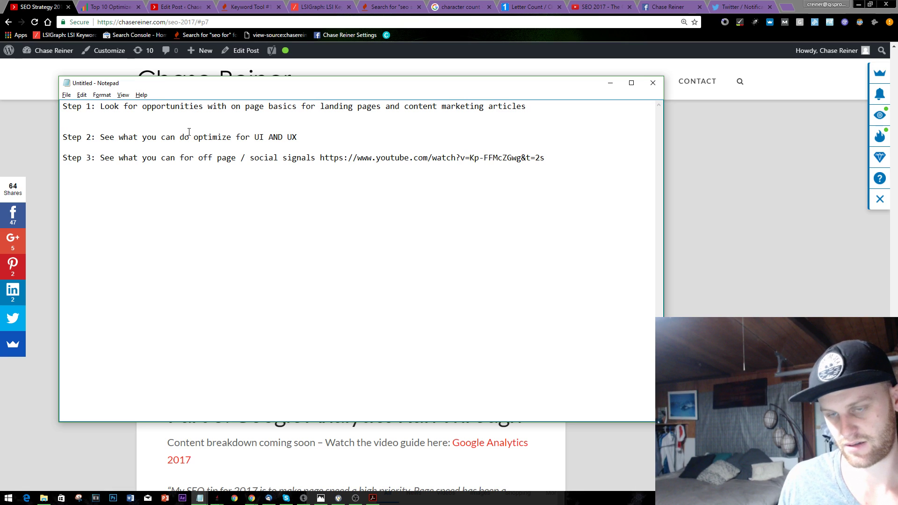
pyautogui.press('Down')
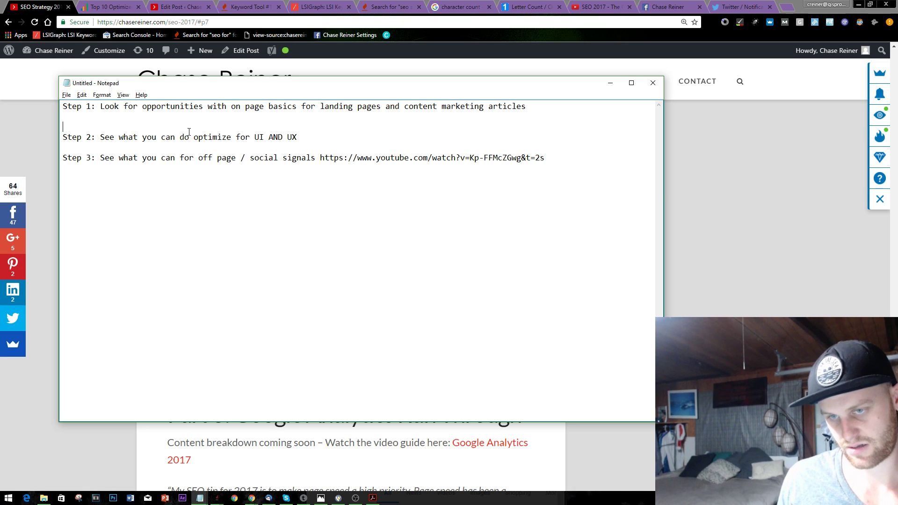
pyautogui.press('BackSpace')
pyautogui.press('Up')
pyautogui.press('Return')
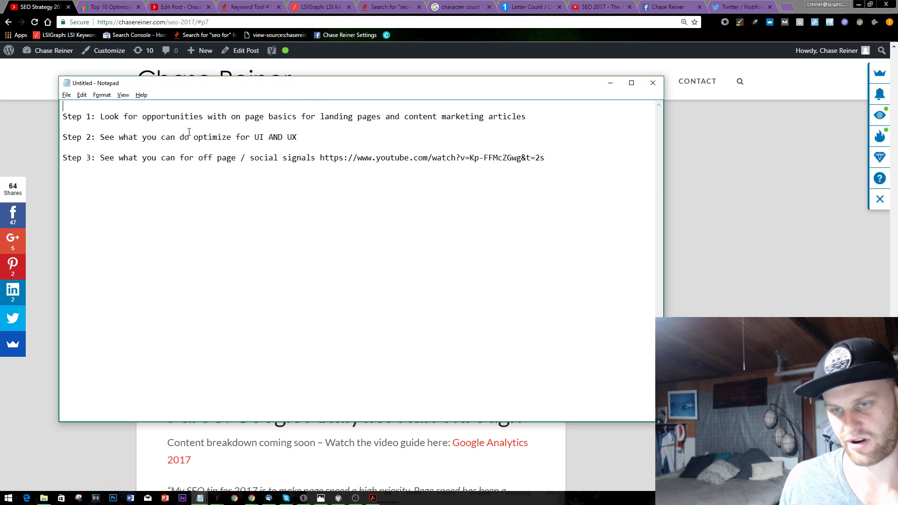
pyautogui.press('Return')
pyautogui.press('Up')
pyautogui.write('Step ')
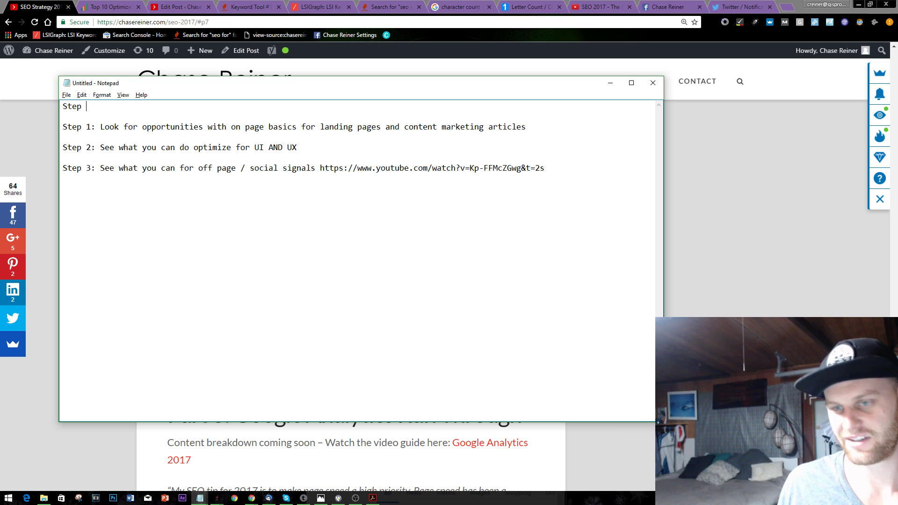
pyautogui.write('0: Get y')
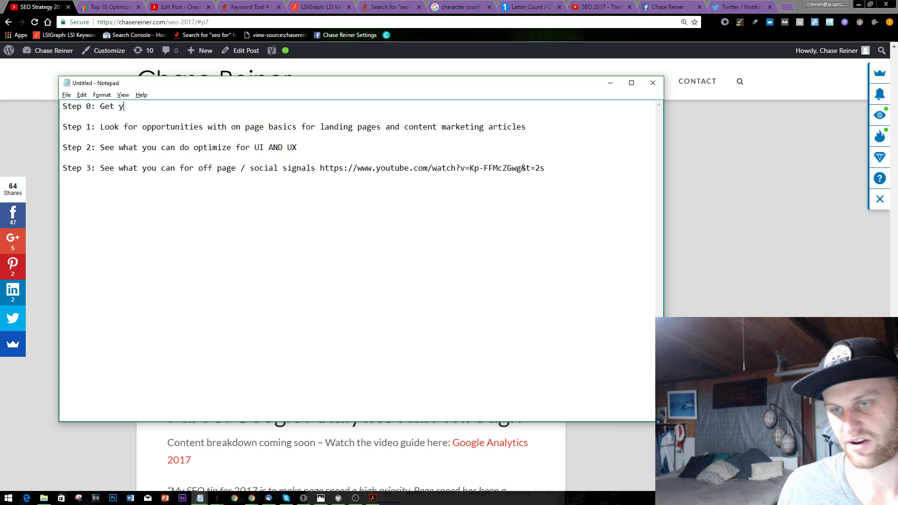
pyautogui.write('our notepad r')
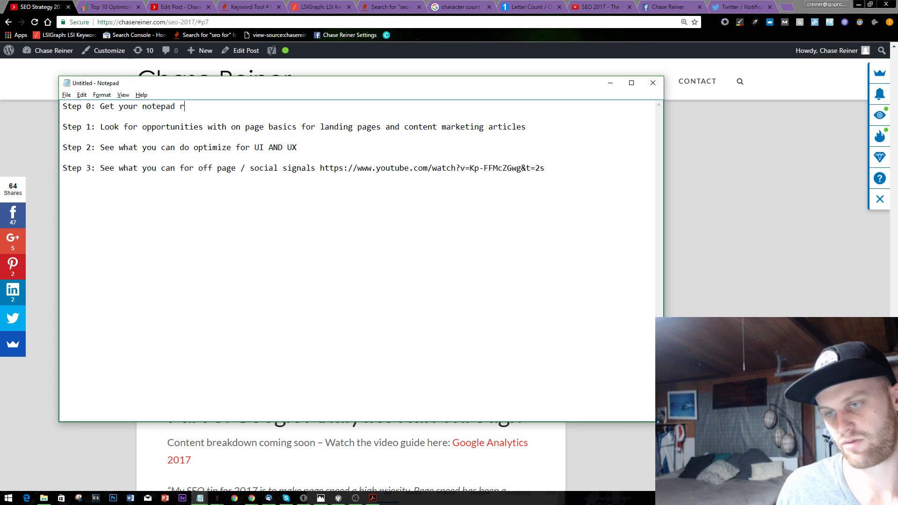
pyautogui.write('eady to crea')
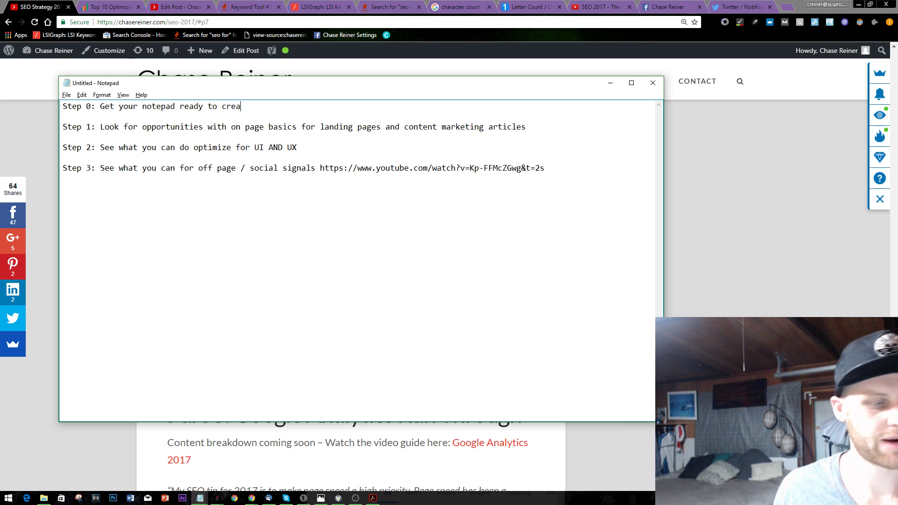
pyautogui.write('te an actionable')
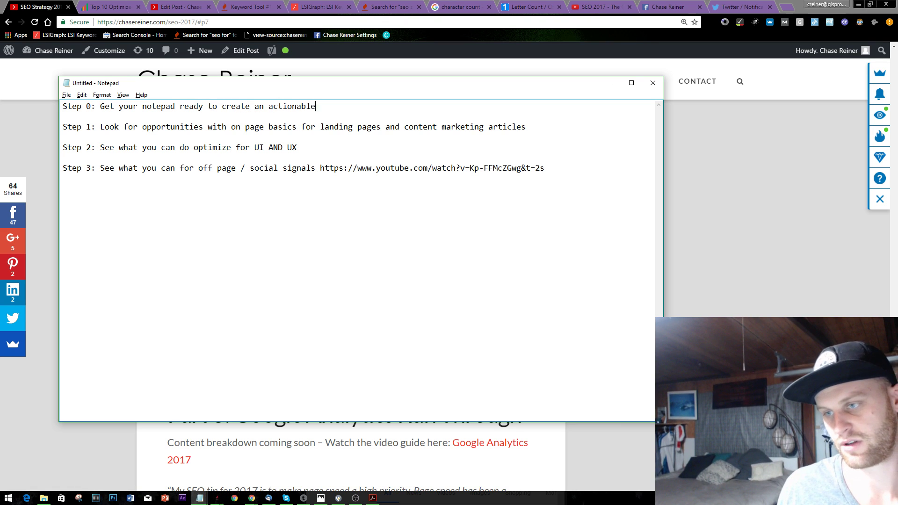
pyautogui.write(' gameplan')
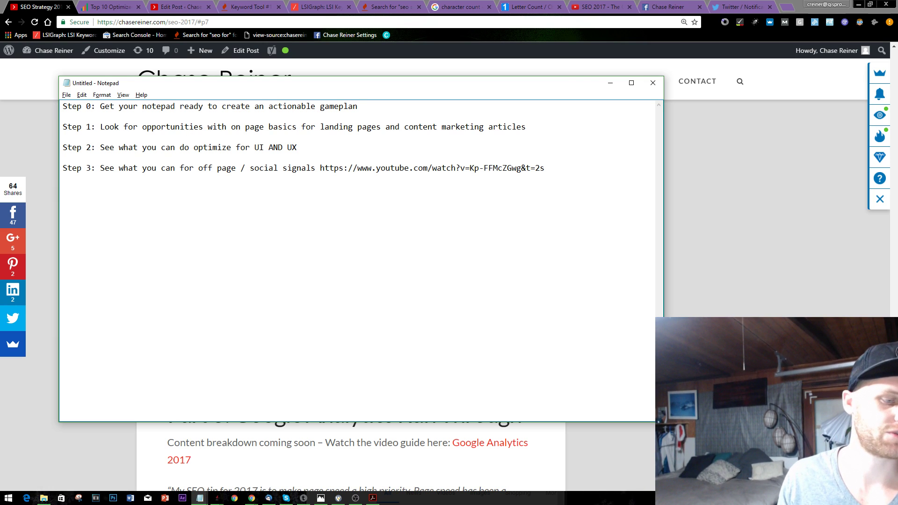
pyautogui.hotkey('alt', 'Tab')
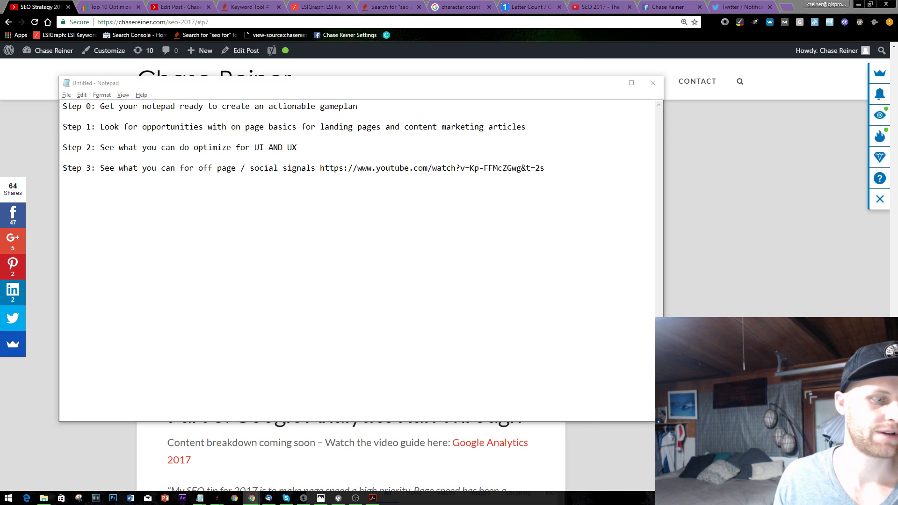
pyautogui.click(179, 234)
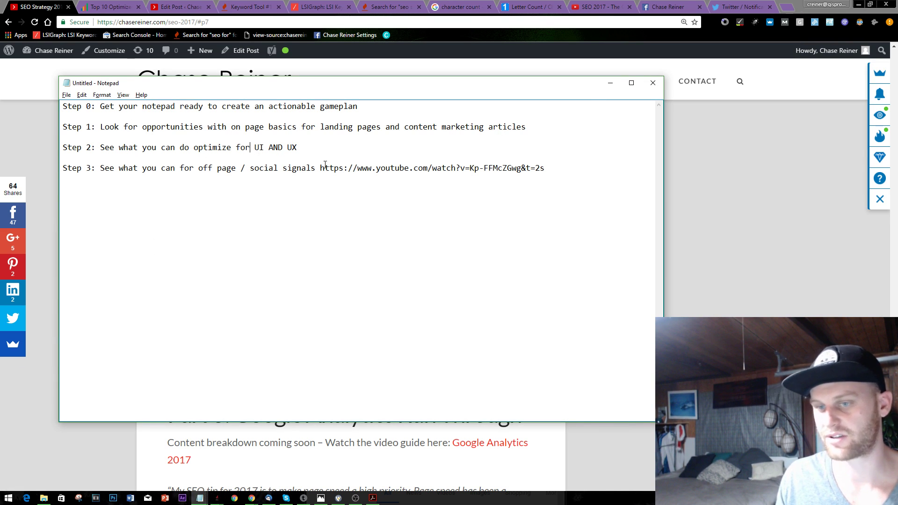
pyautogui.click(356, 169)
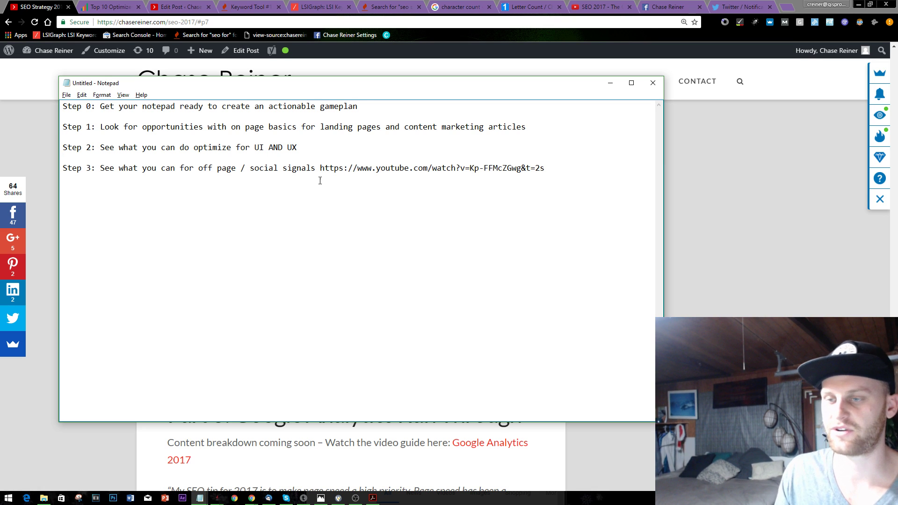
pyautogui.click(311, 200)
pyautogui.click(399, 142)
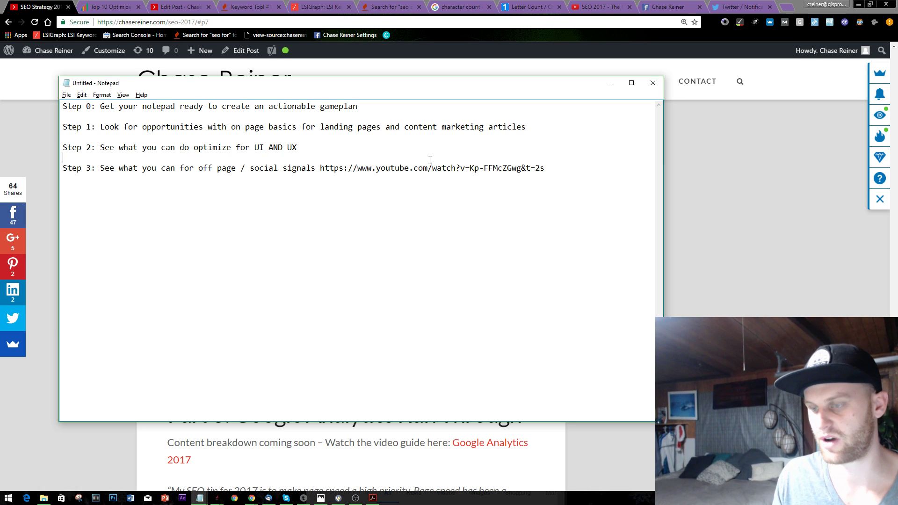
pyautogui.doubleClick(420, 169)
pyautogui.click(388, 127)
pyautogui.click(383, 107)
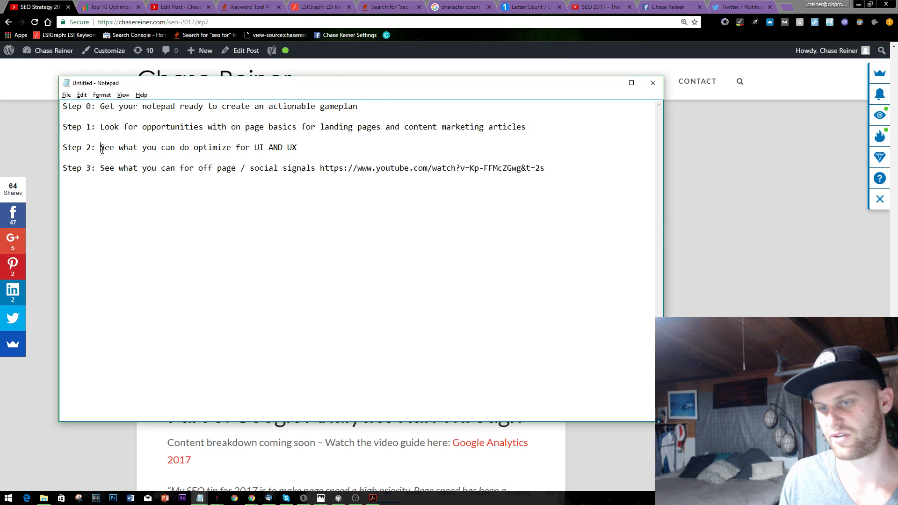
# Split the existing Step 2 text onto a separate line below and make Step 2 read "Keyword research for site ("
pyautogui.press('Return')
pyautogui.press('Return')
pyautogui.press('Return')
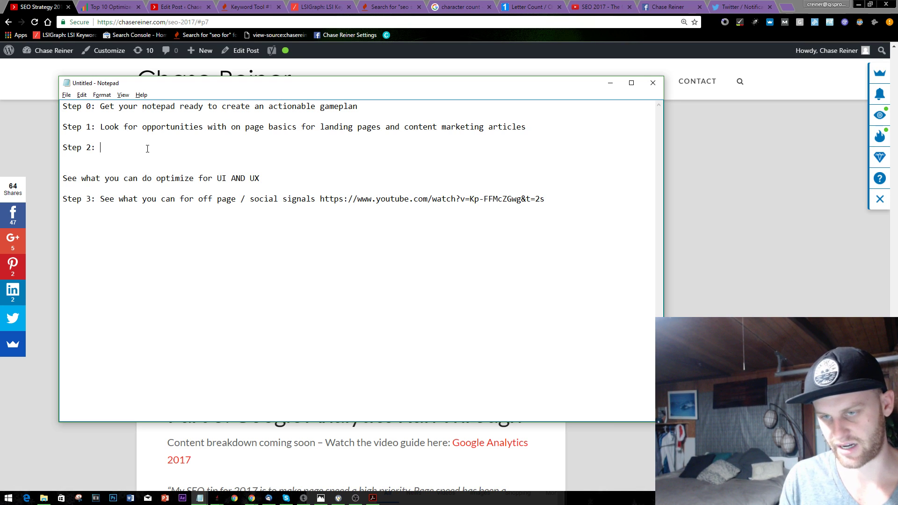
pyautogui.write('yword r')
pyautogui.press('BackSpace')
pyautogui.press('BackSpace')
pyautogui.press('BackSpace')
pyautogui.press('BackSpace')
pyautogui.press('BackSpace')
pyautogui.press('BackSpace')
pyautogui.press('BackSpace')
pyautogui.press('BackSpace')
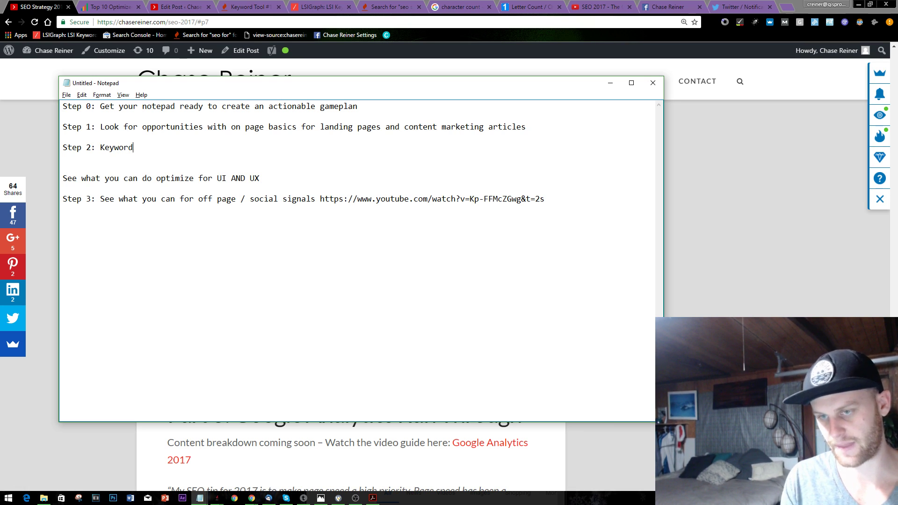
pyautogui.write('eyword re')
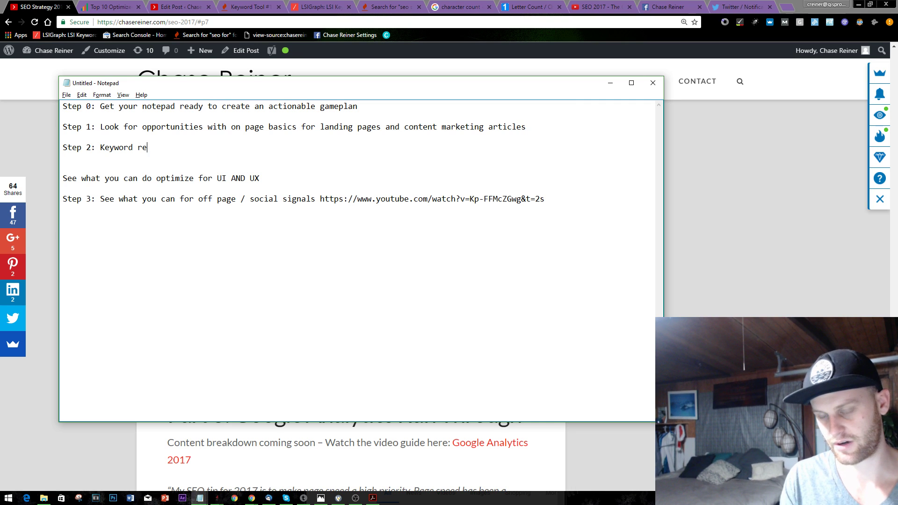
pyautogui.write('search for site (')
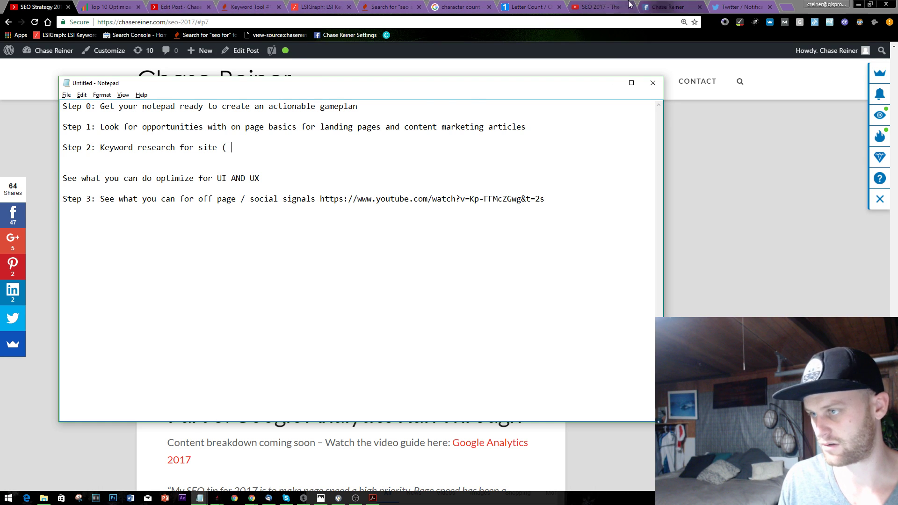
# Copy the address of the post's Part 6 "Keyword research 2017" link and paste it into Step 2 of the outline, closing the parenthesis
pyautogui.click(599, 7)
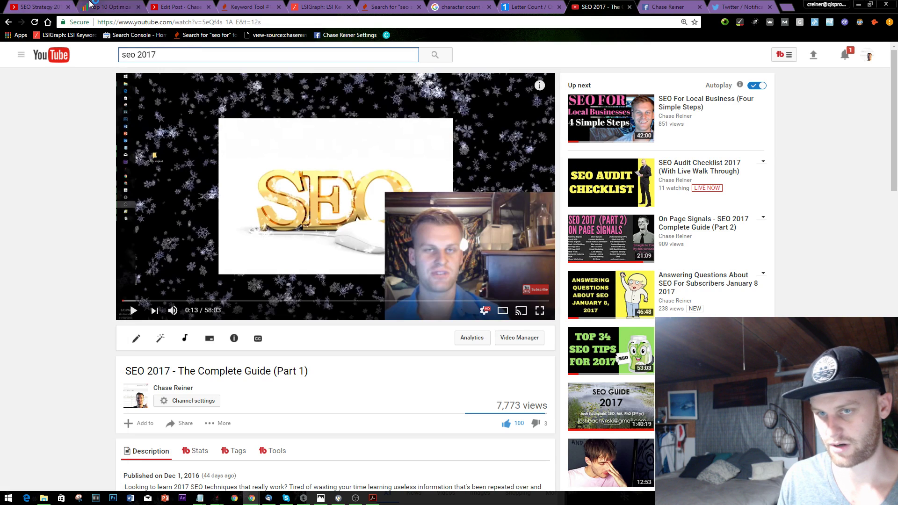
pyautogui.click(40, 6)
pyautogui.scroll(8, 422, 255)
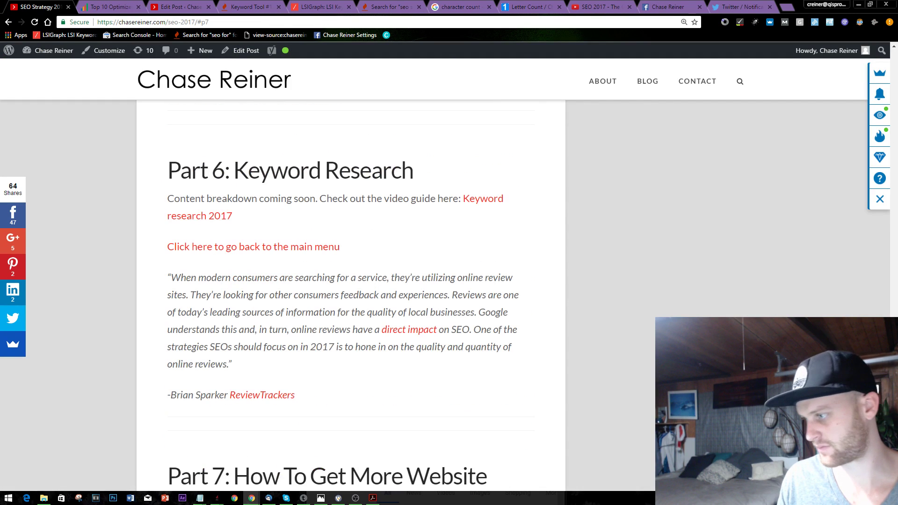
pyautogui.rightClick(489, 199)
pyautogui.click(535, 258)
pyautogui.hotkey('alt', 'Tab')
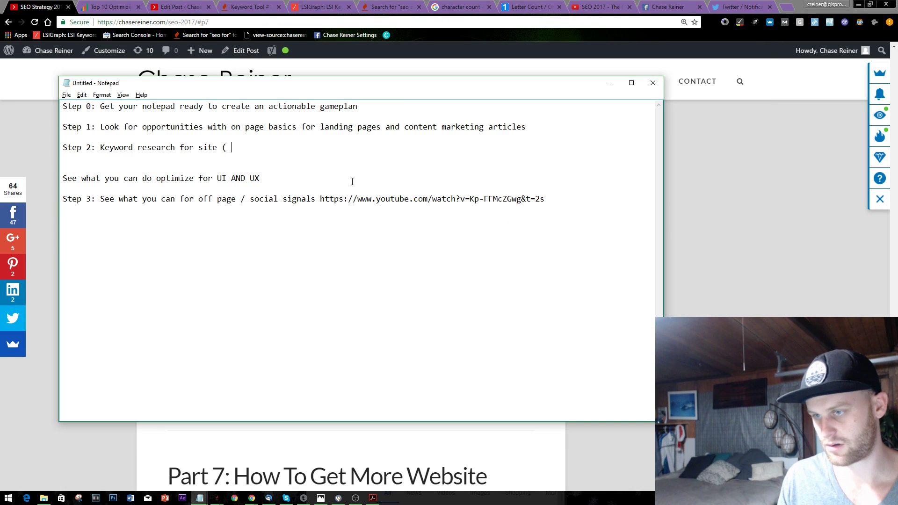
pyautogui.hotkey('ctrl', 'v')
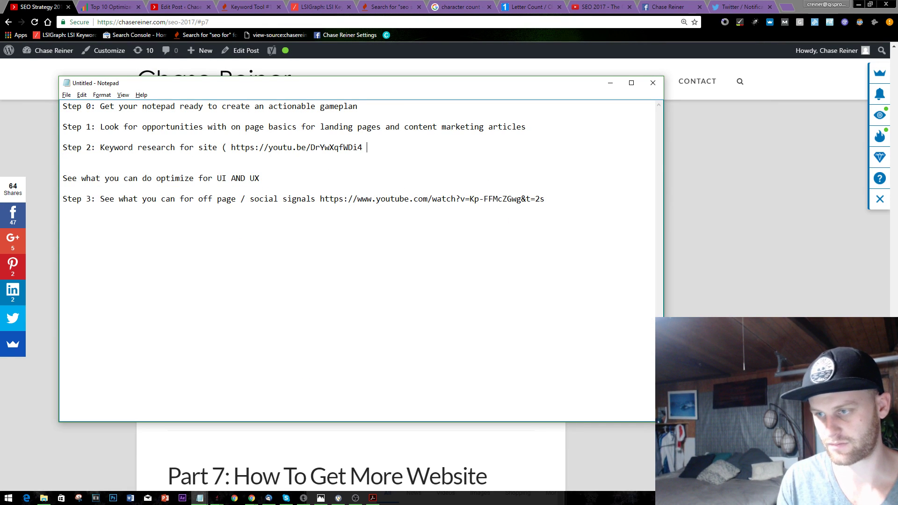
pyautogui.write(')')
# Label the UI and UX line "Step 3:", remove the extra blank line above it, and renumber the off page / social signals line as Step 4
pyautogui.click(62, 178)
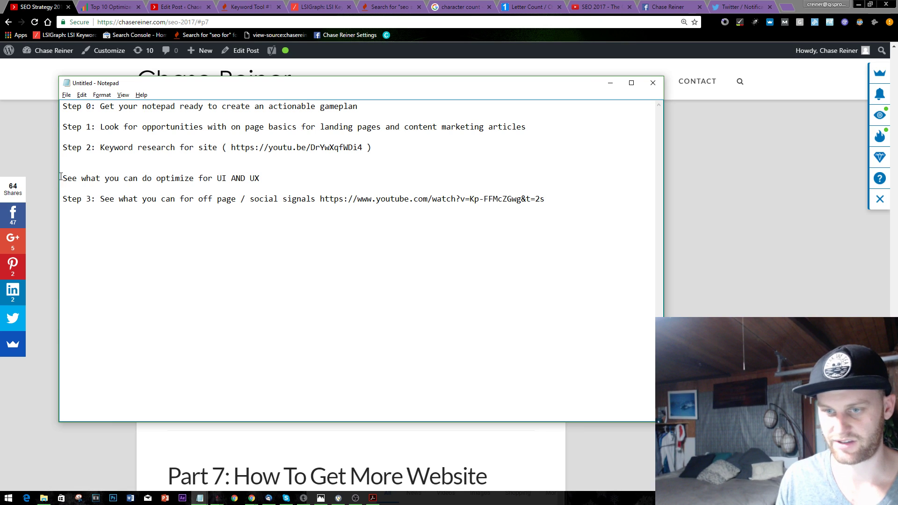
pyautogui.write('Step 3:')
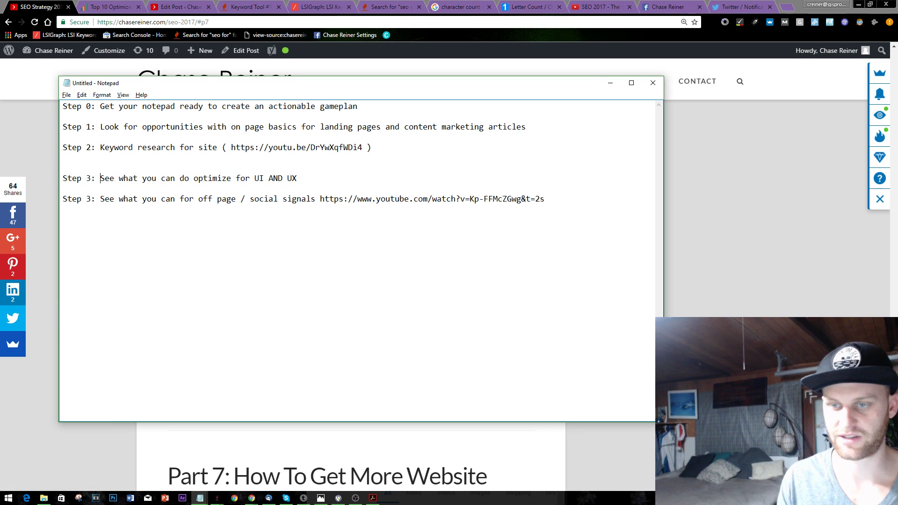
pyautogui.click(80, 199)
pyautogui.click(72, 159)
pyautogui.press('BackSpace')
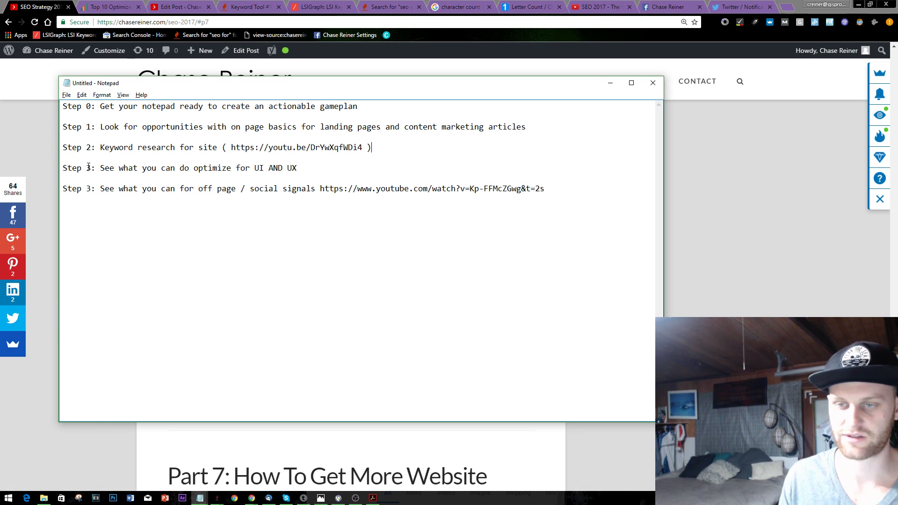
pyautogui.click(86, 189)
pyautogui.press('Delete')
pyautogui.write('4')
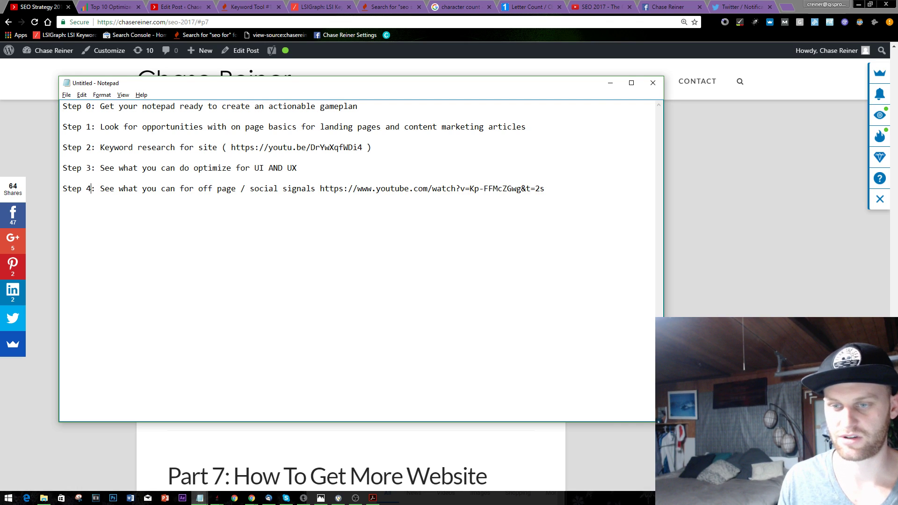
pyautogui.click(156, 206)
# Add "Step 5: Analyze analytics and search console to see what UI and UX looks like for further optimizations." below Step 4, separated by a blank line
pyautogui.click(554, 189)
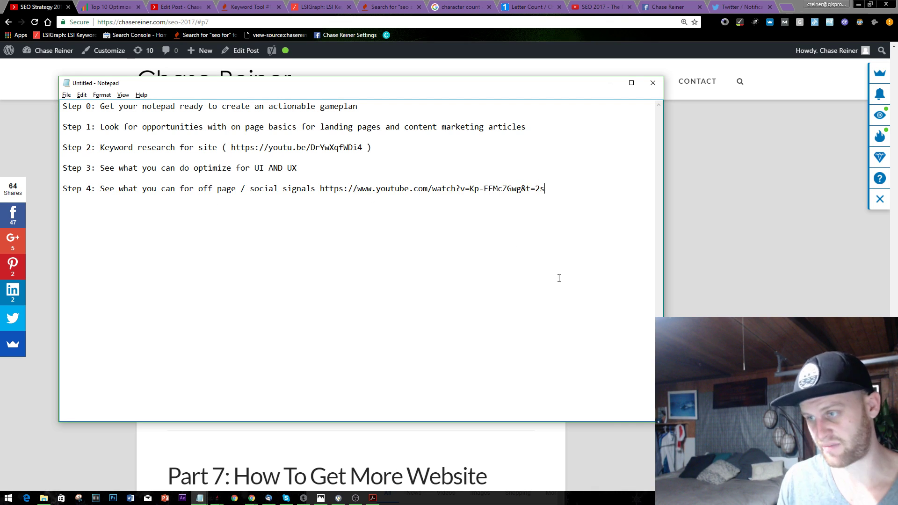
pyautogui.write('Step 5: ')
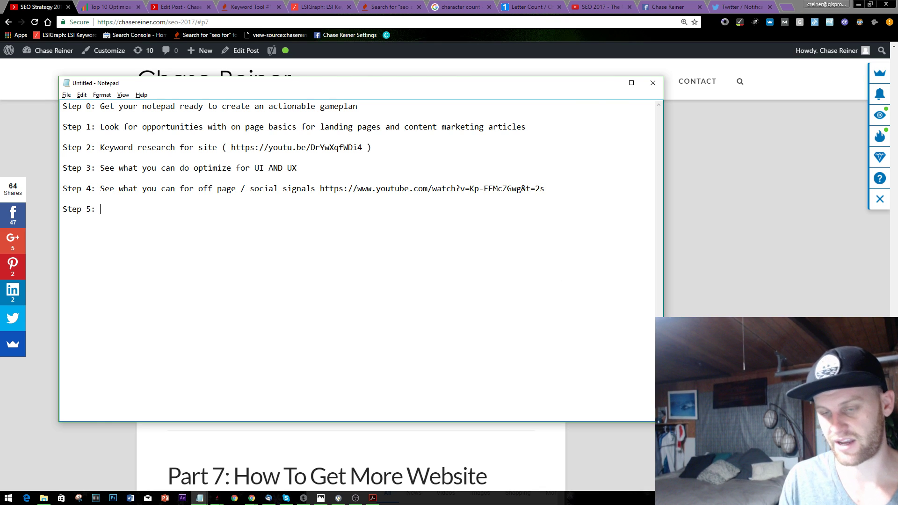
pyautogui.write('C')
pyautogui.write('nalys')
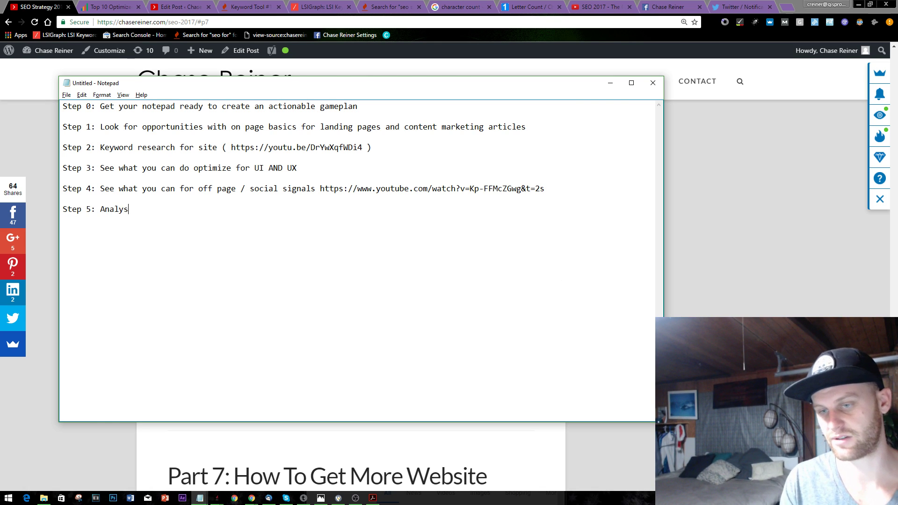
pyautogui.press('BackSpace')
pyautogui.write('ze ')
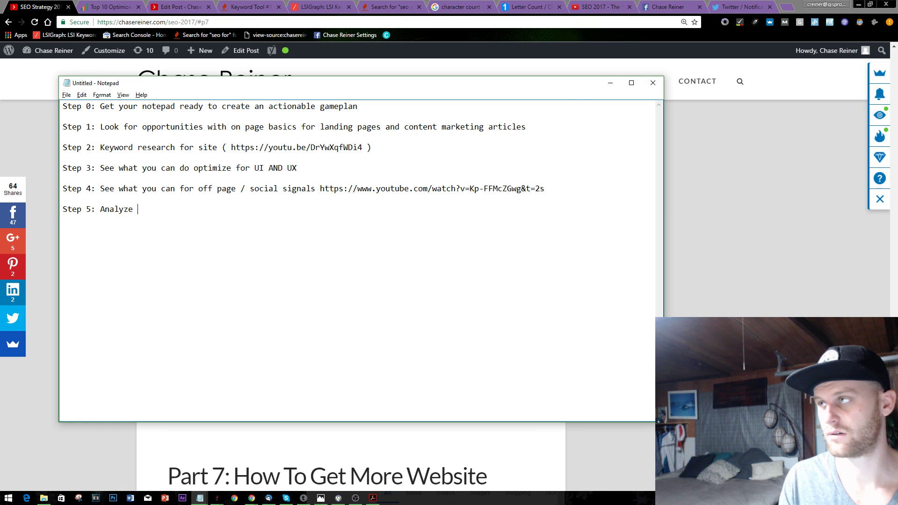
pyautogui.write('analytic')
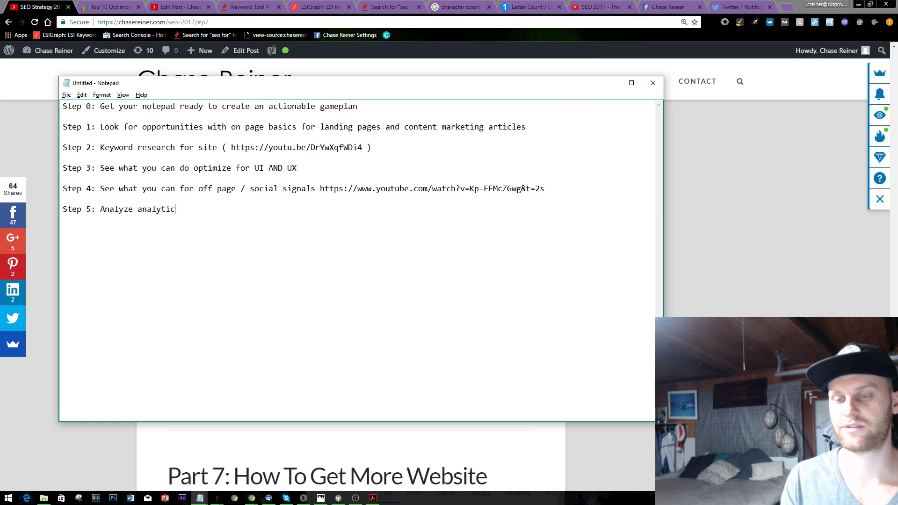
pyautogui.press('BackSpace')
pyautogui.press('BackSpace')
pyautogui.write('ics and search')
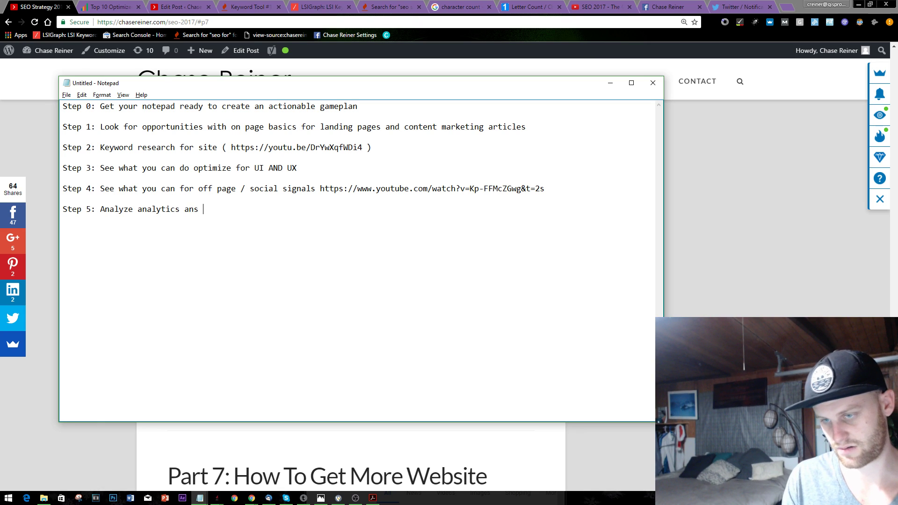
pyautogui.press('BackSpace')
pyautogui.press('BackSpace')
pyautogui.write('d search co')
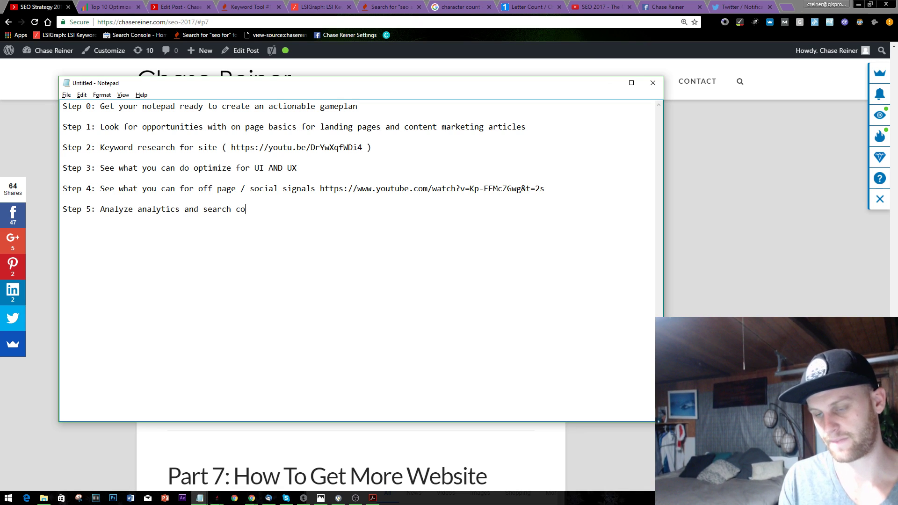
pyautogui.write('nsole to m')
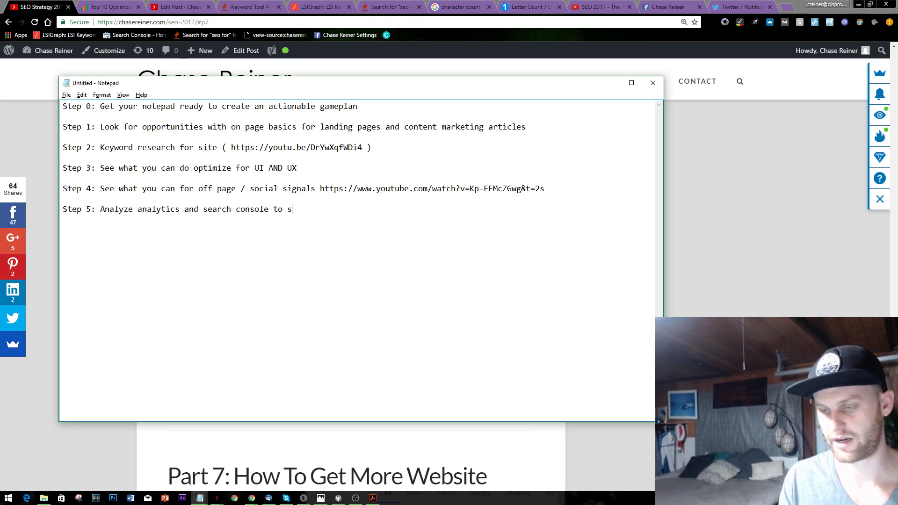
pyautogui.write('ee what')
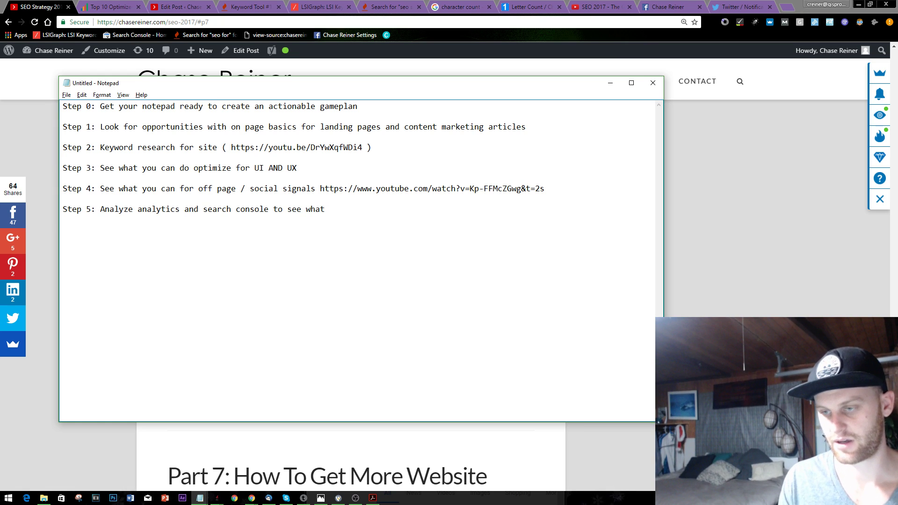
pyautogui.write(' UI and UX ')
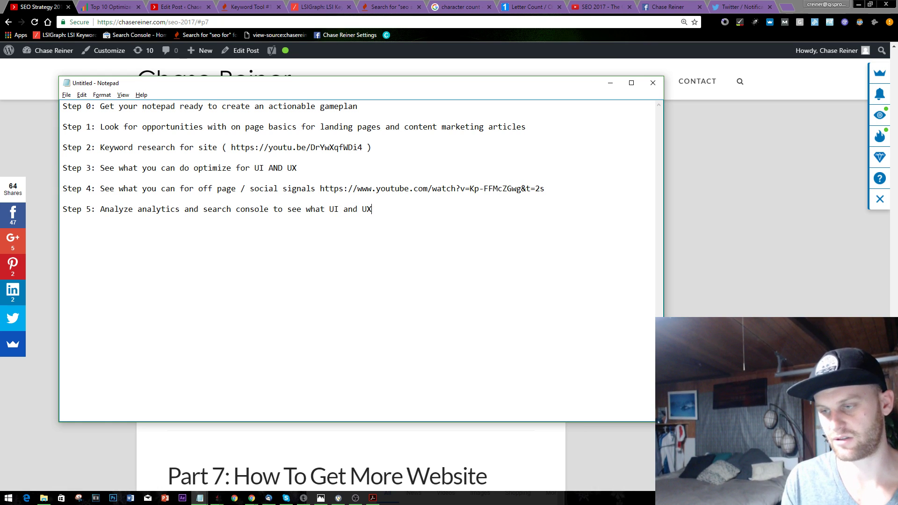
pyautogui.write('looks like for ')
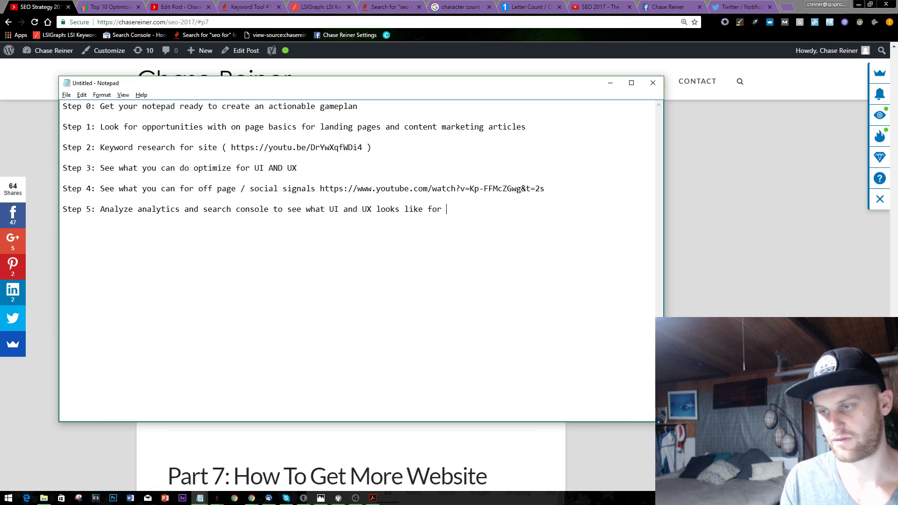
pyautogui.write('further optimizati')
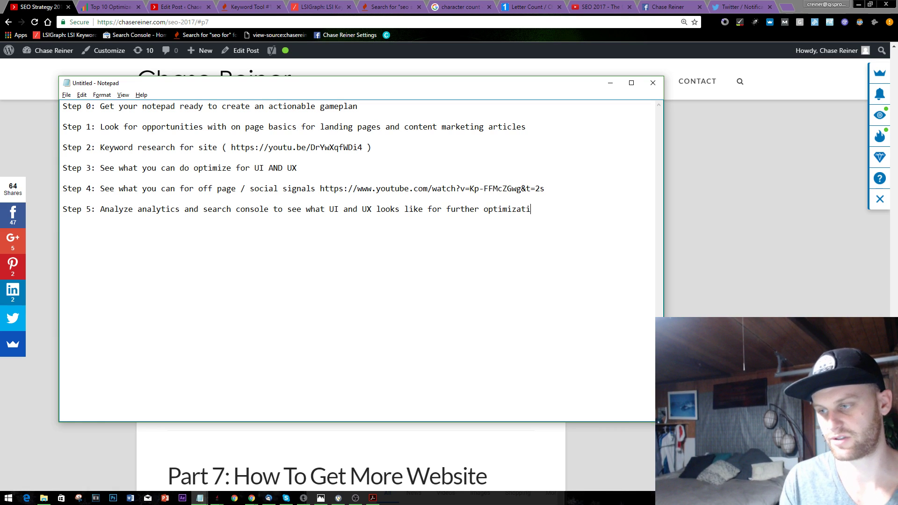
pyautogui.write('ons.')
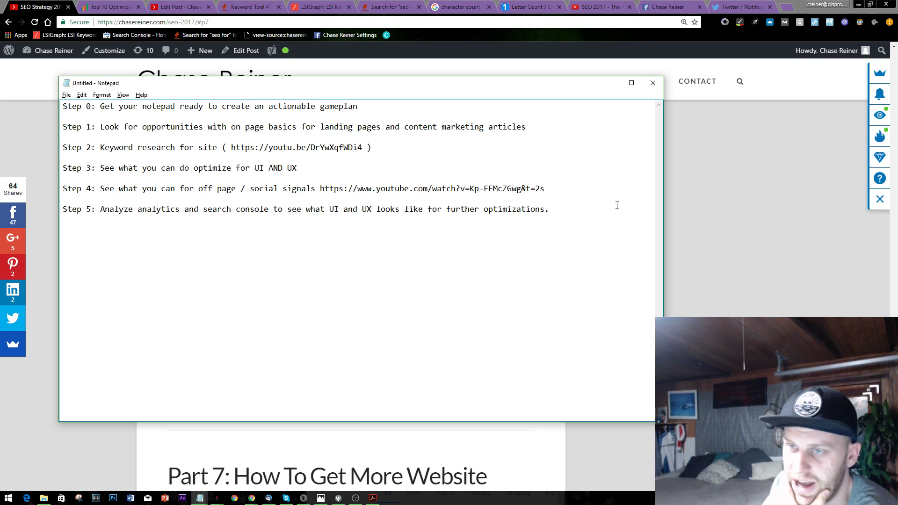
# Switch to the browser, open the blog's home page and look over it from the testimonials to the email signup form
pyautogui.click(698, 185)
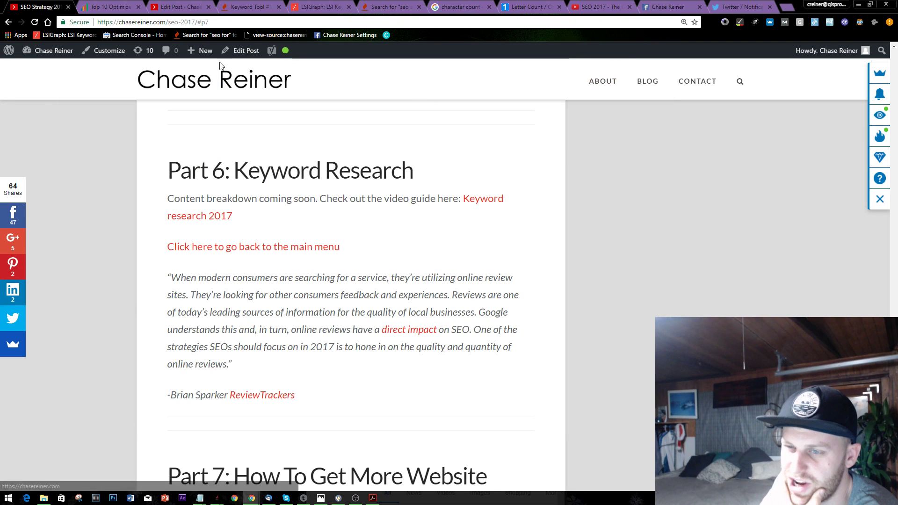
pyautogui.click(251, 92)
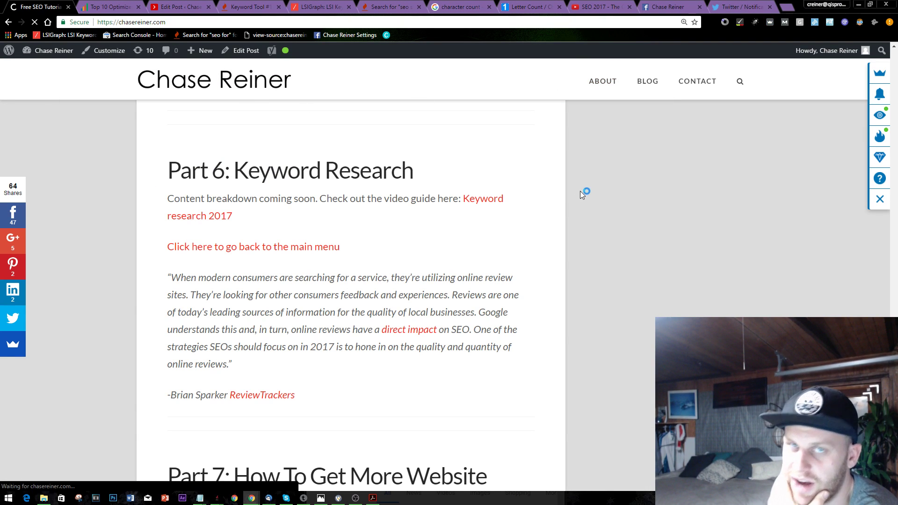
pyautogui.scroll(-15, 558, 183)
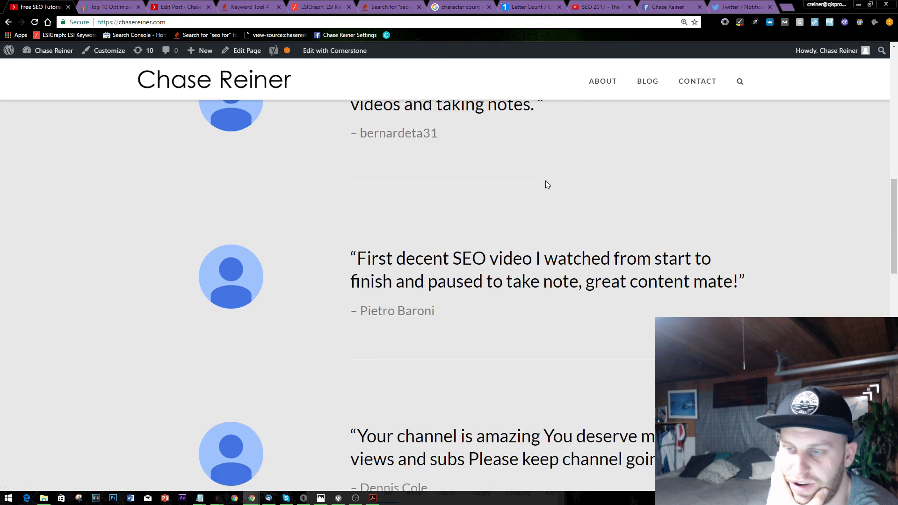
pyautogui.scroll(15, 552, 188)
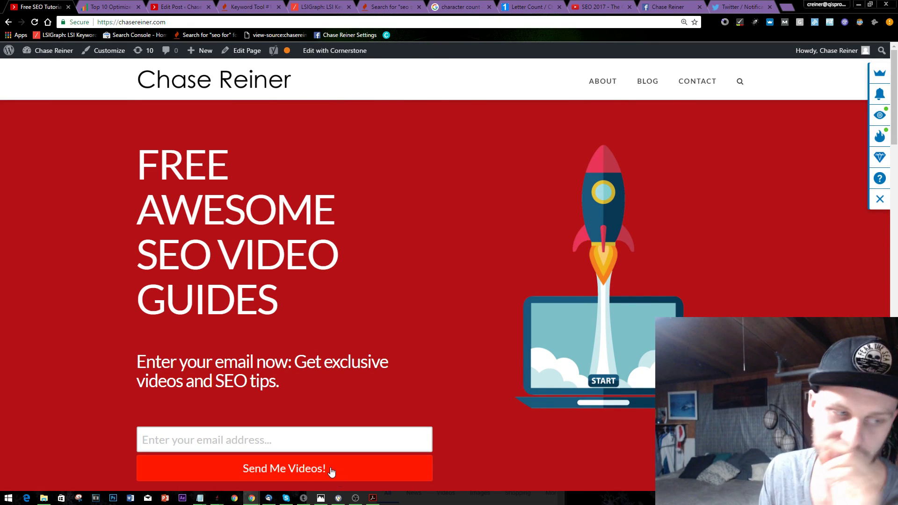
# Switch back to the Notepad outline and append "(Conversion tracking setup)" to the end of Step 5
pyautogui.hotkey('alt', 'Tab')
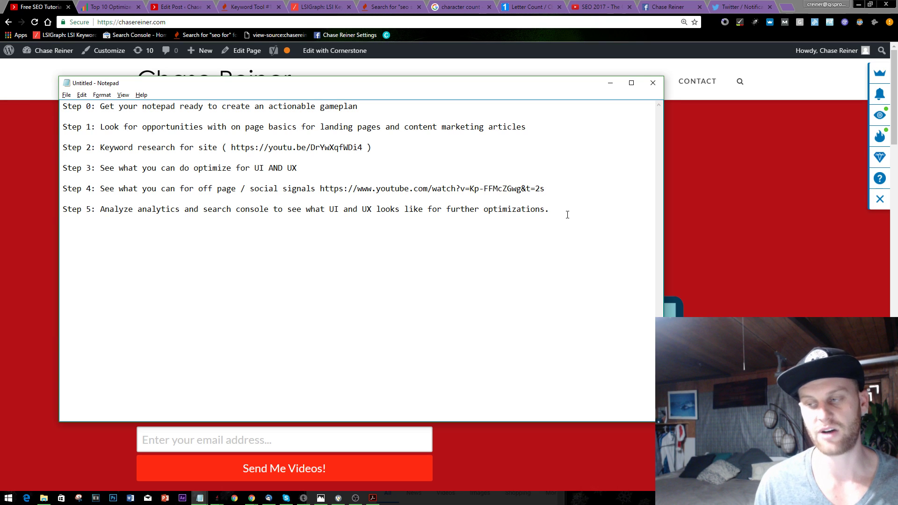
pyautogui.press('Return')
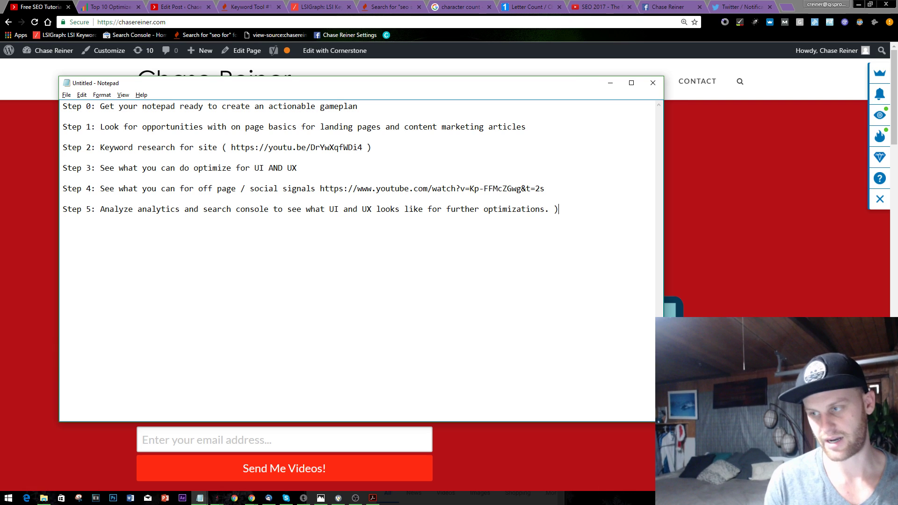
pyautogui.write('*')
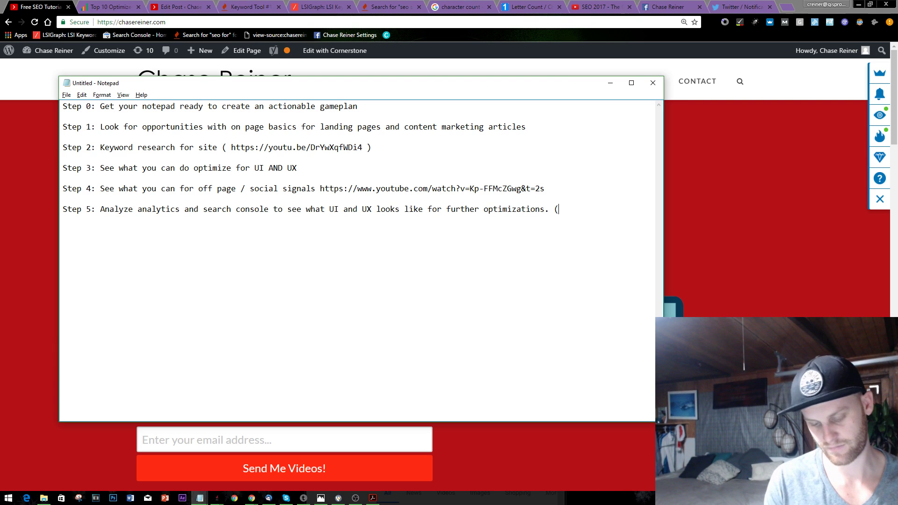
pyautogui.write('Conversti')
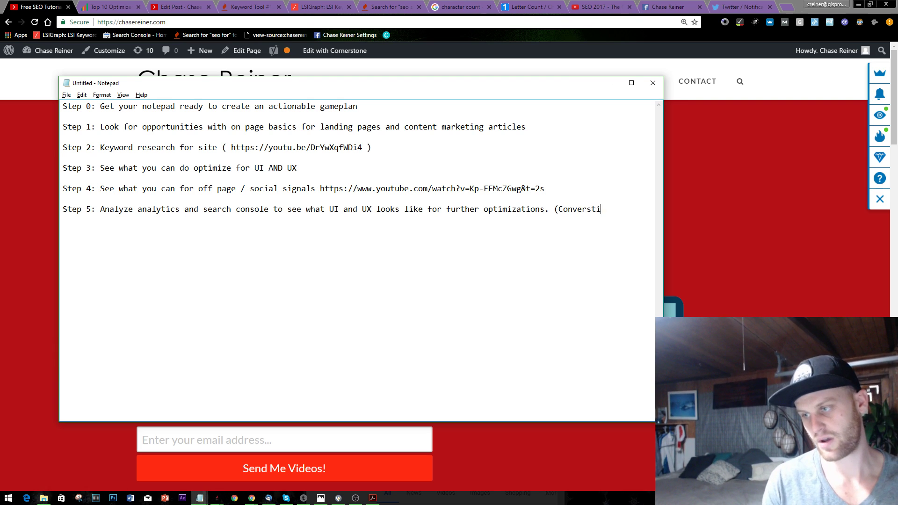
pyautogui.press('BackSpace')
pyautogui.press('BackSpace')
pyautogui.write('ion trackin')
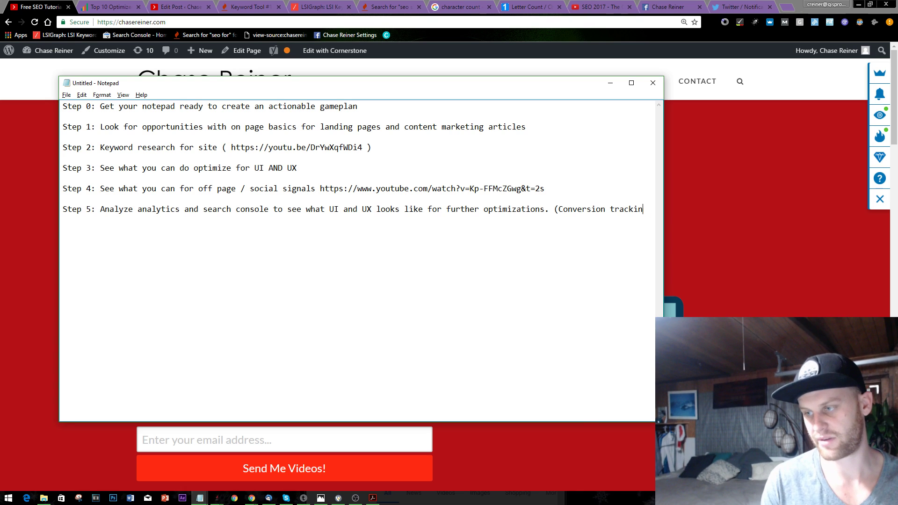
pyautogui.write('g setup)')
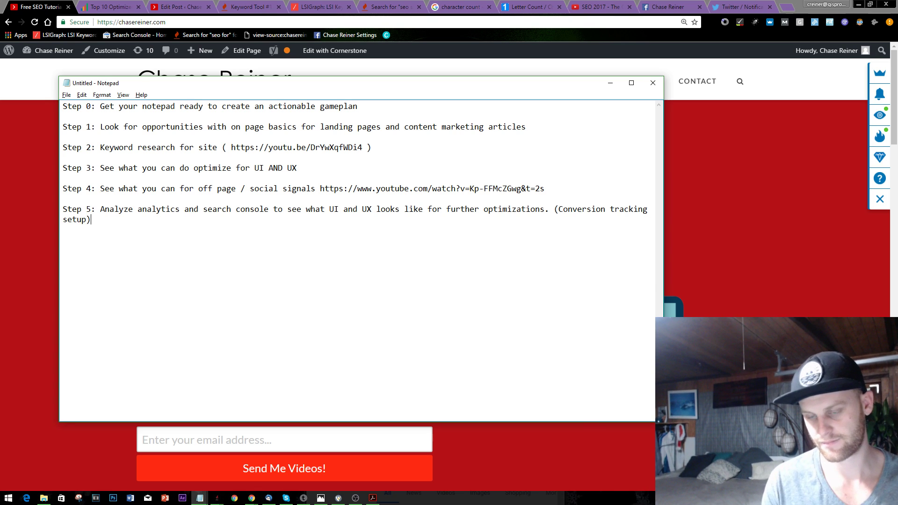
# Switch to the Notepad window with the audit notes, add blank lines after the last note, and return to the step outline
pyautogui.hotkey('alt', 'Tab')
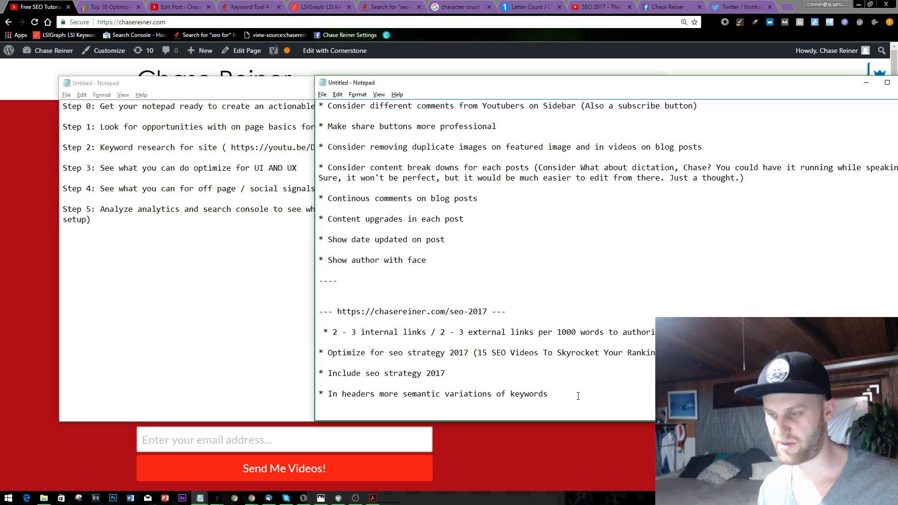
pyautogui.press('Return')
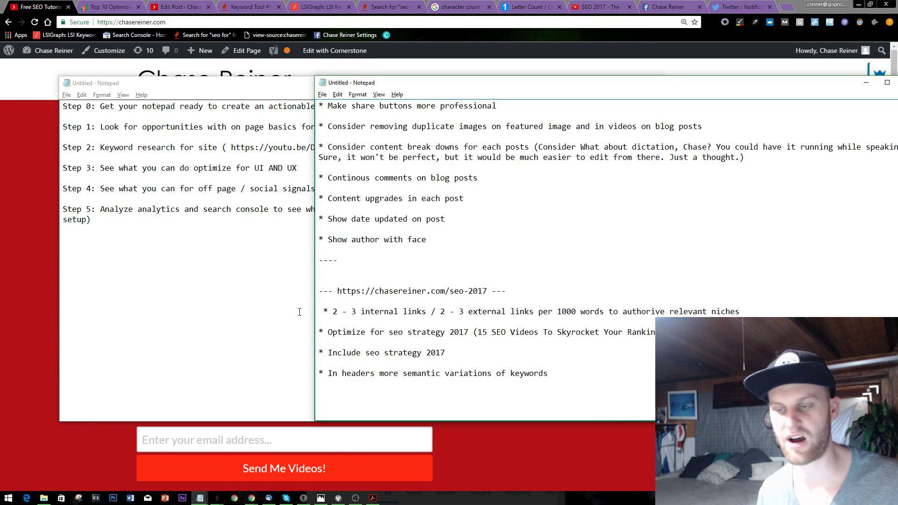
pyautogui.click(216, 331)
pyautogui.hotkey('alt', 'Tab')
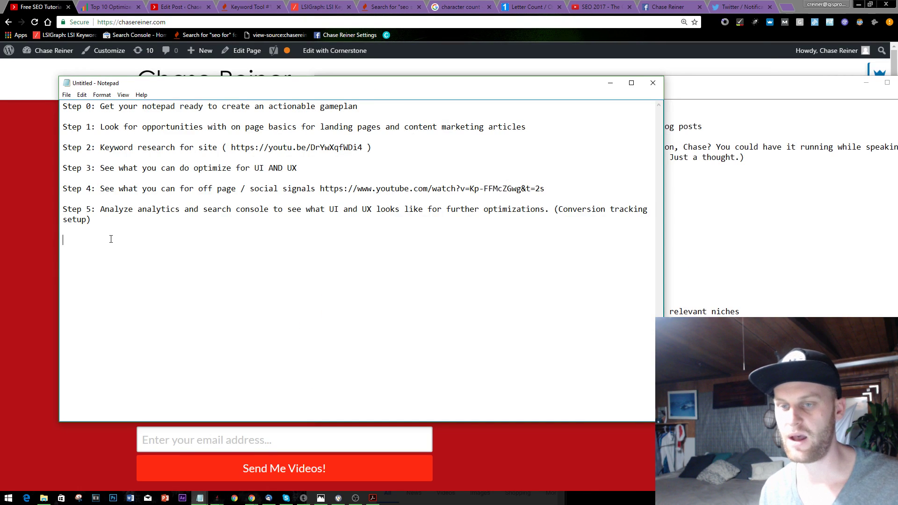
# Review the outline's first steps, covering the notepad gameplan, the on page basics and the keyword research
pyautogui.hotkey('ctrl', 'a')
pyautogui.click(207, 209)
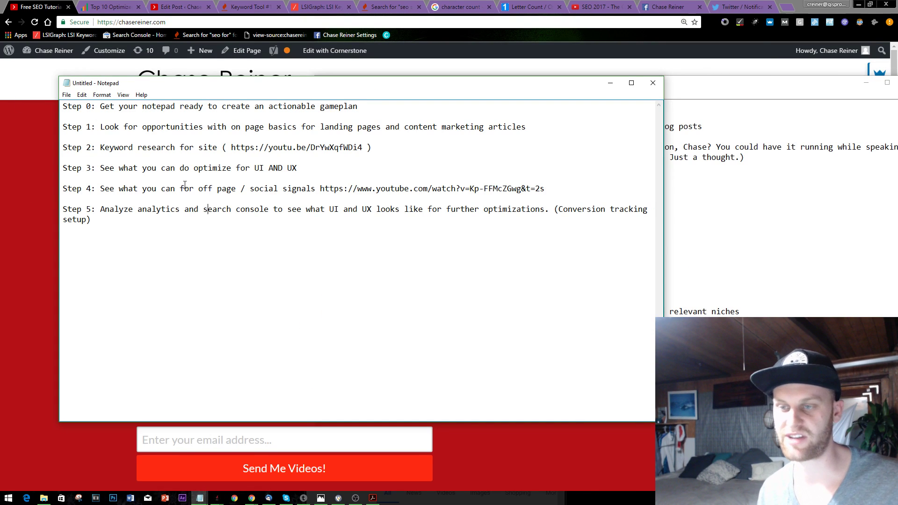
pyautogui.click(235, 148)
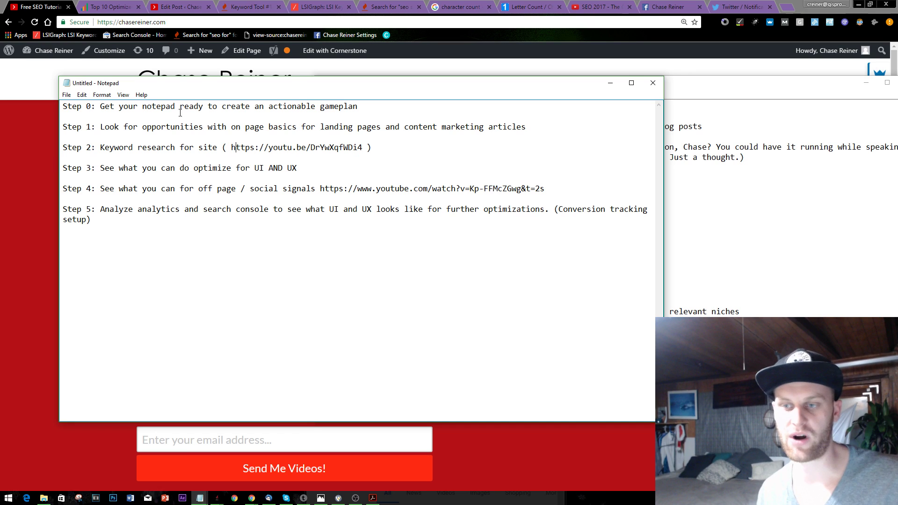
pyautogui.moveTo(160, 109); pyautogui.dragTo(246, 136)
pyautogui.click(246, 136)
pyautogui.moveTo(146, 105); pyautogui.dragTo(208, 118)
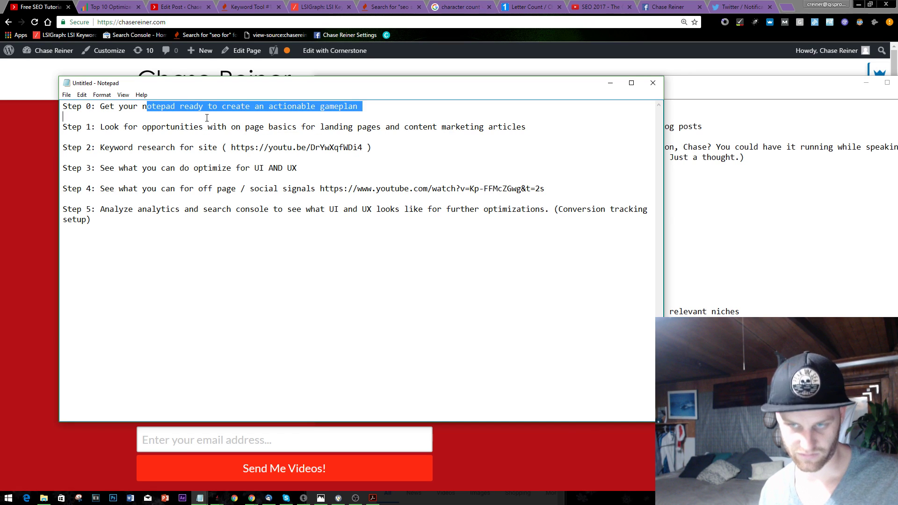
pyautogui.click(209, 118)
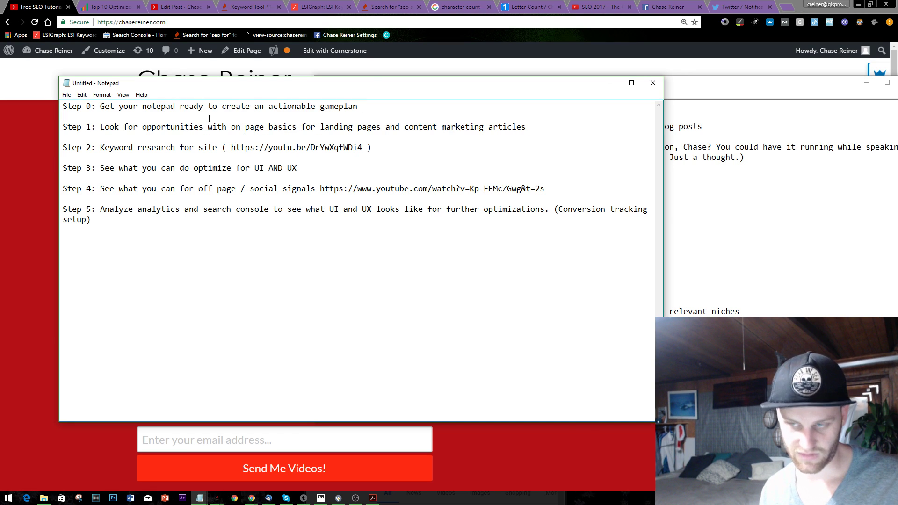
pyautogui.doubleClick(259, 130)
pyautogui.moveTo(263, 130); pyautogui.dragTo(309, 142)
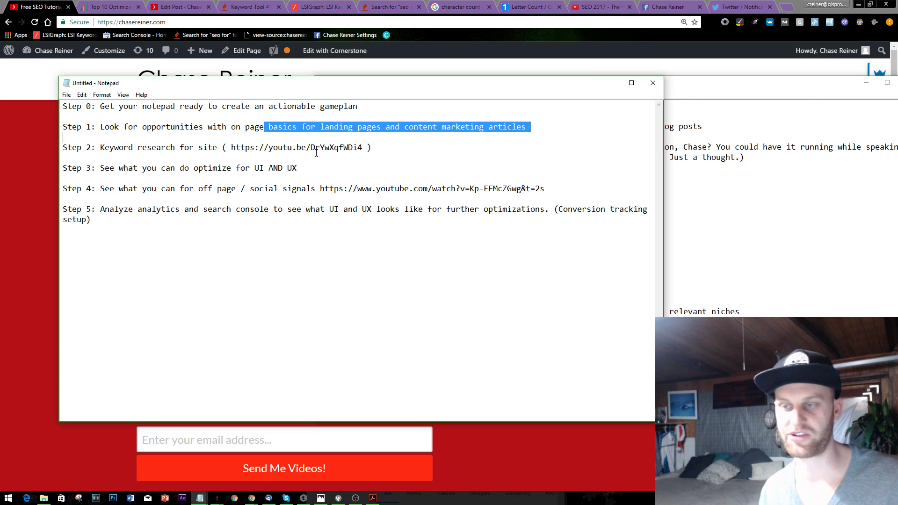
pyautogui.click(317, 154)
pyautogui.moveTo(160, 126); pyautogui.dragTo(529, 127)
pyautogui.click(374, 147)
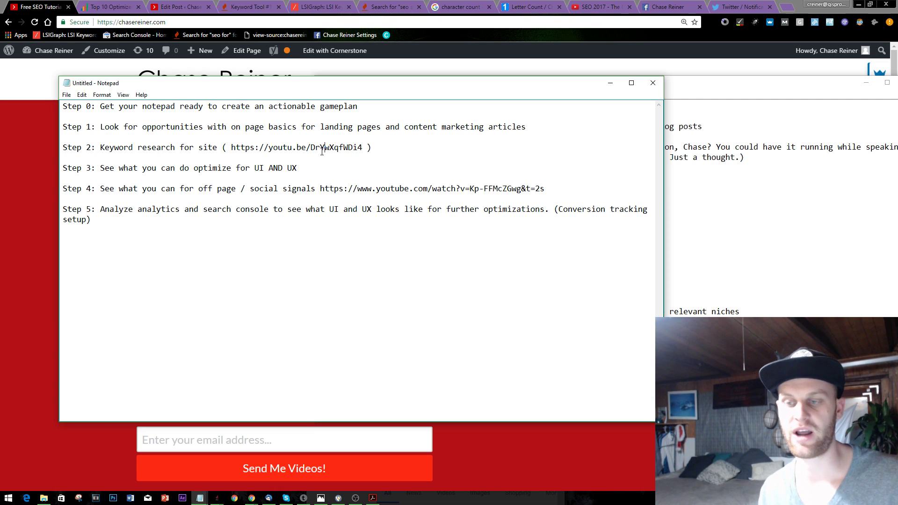
# Extend the UI AND UX line of Step 3 with "and conversions"
pyautogui.click(300, 168)
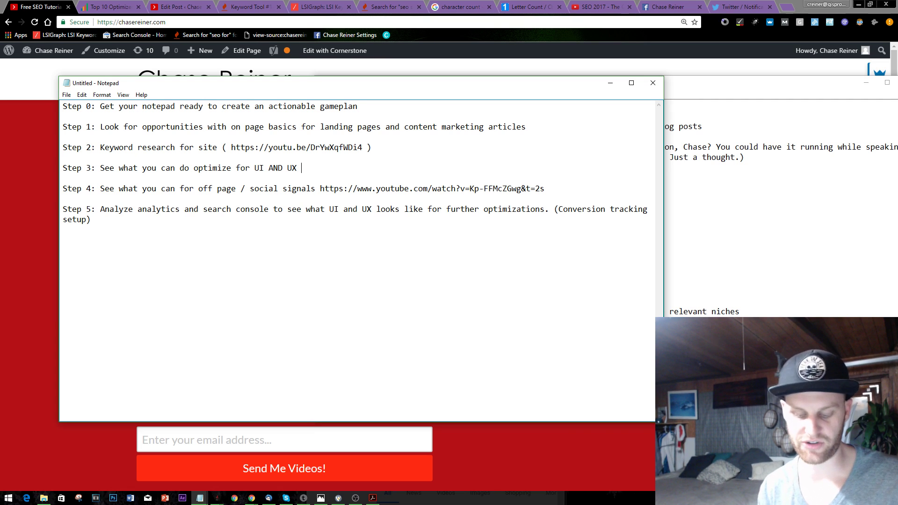
pyautogui.write('(convwe')
pyautogui.press('BackSpace')
pyautogui.press('BackSpace')
pyautogui.press('BackSpace')
pyautogui.press('BackSpace')
pyautogui.press('BackSpace')
pyautogui.press('BackSpace')
pyautogui.press('BackSpace')
pyautogui.press('BackSpace')
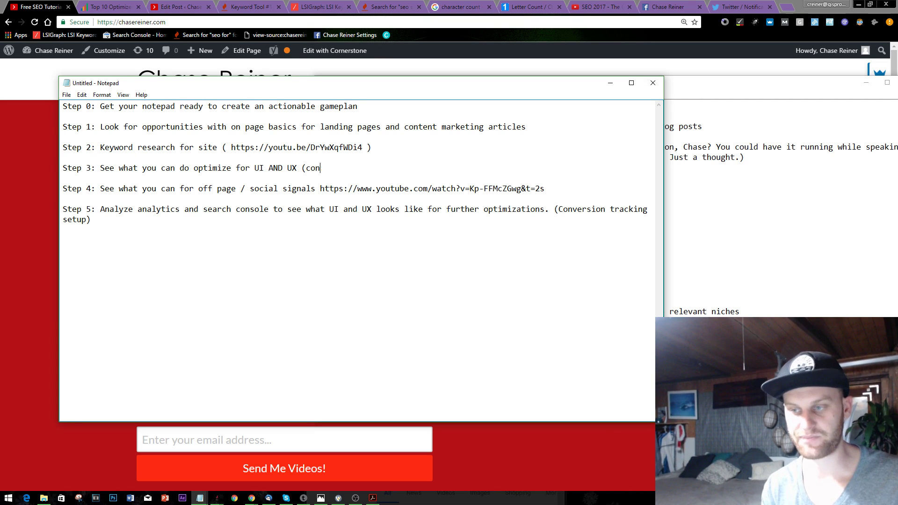
pyautogui.write('and conversions')
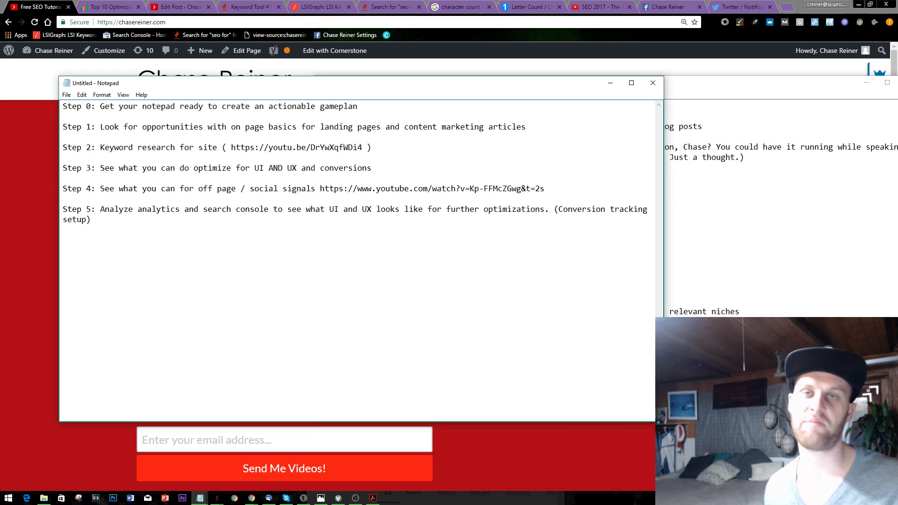
# Add a new line below Step 5 of the outline reading "Step 6: Reoptimize your current SEO"
pyautogui.click(319, 229)
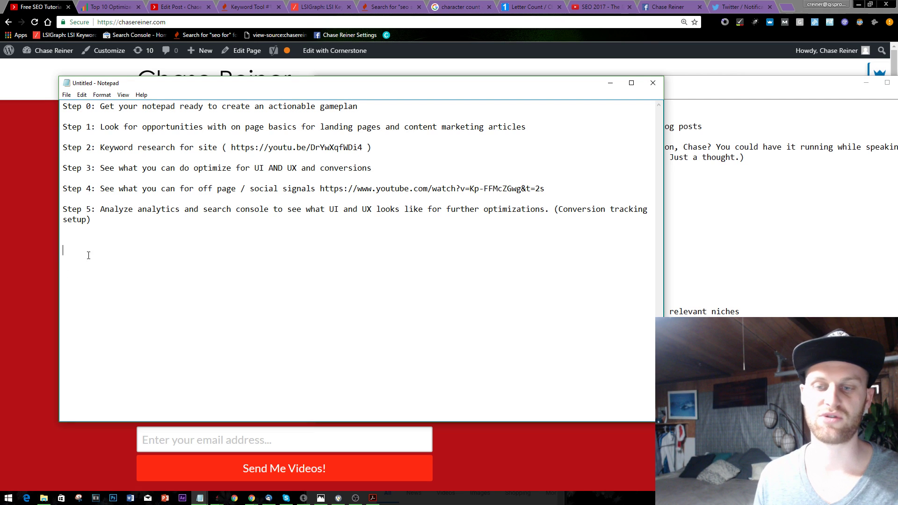
pyautogui.write('Ste')
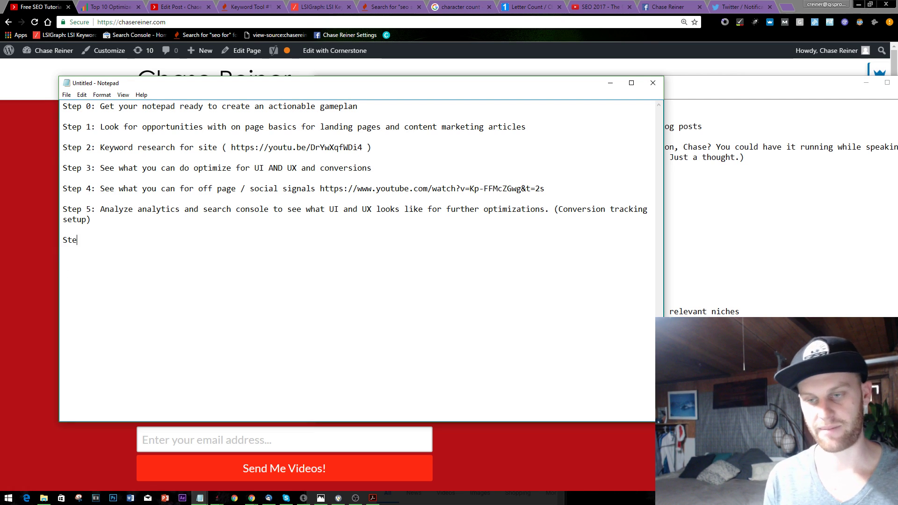
pyautogui.write('p 6: R')
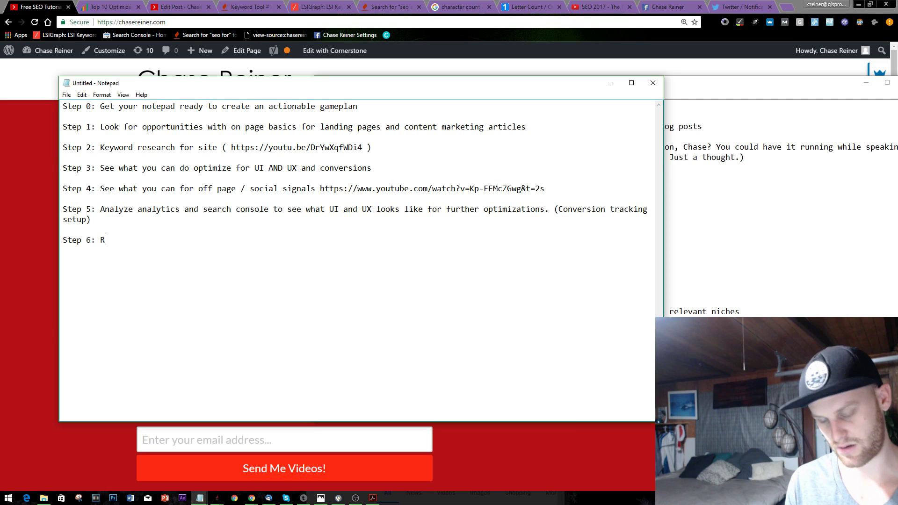
pyautogui.write('eoptimize you r')
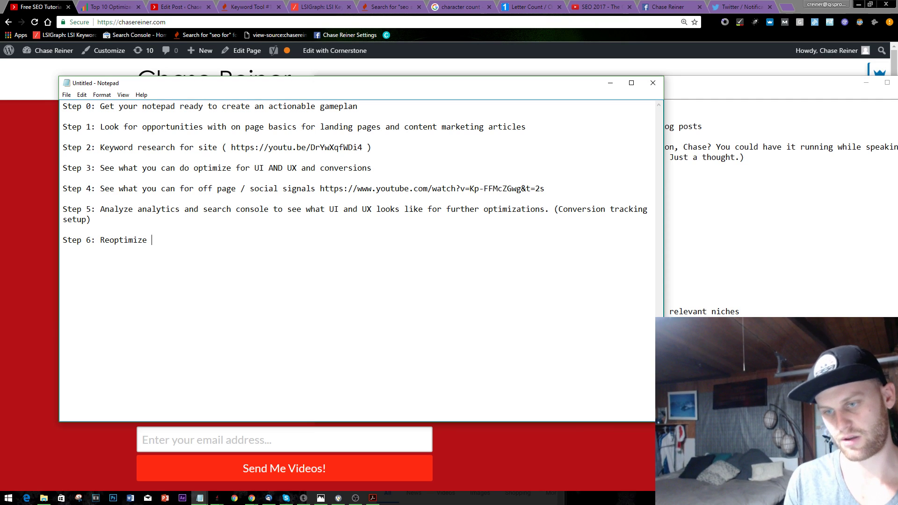
pyautogui.press('BackSpace')
pyautogui.press('BackSpace')
pyautogui.write('r current SEO')
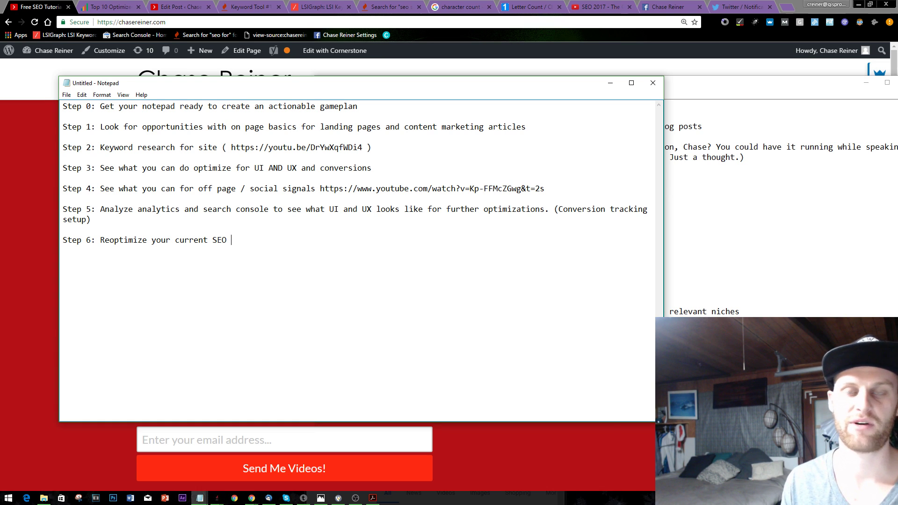
# Append "(cross check with yoast, seoprofiler, and seo centro)" to the end of the Step 6 line
pyautogui.write('(')
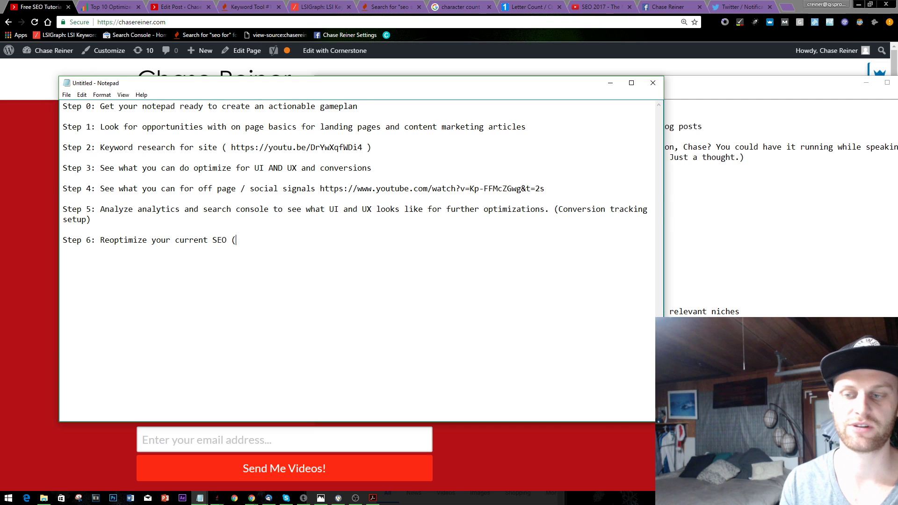
pyautogui.write('cross check with')
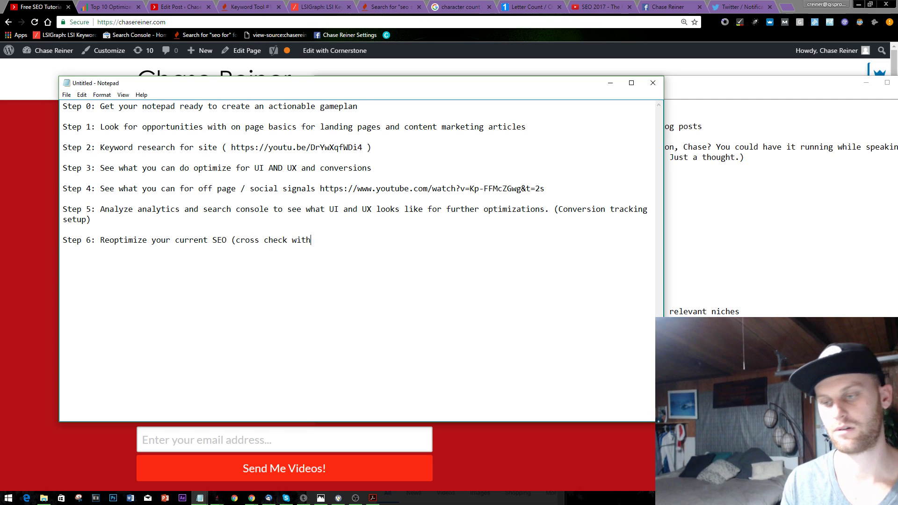
pyautogui.write(' yoa')
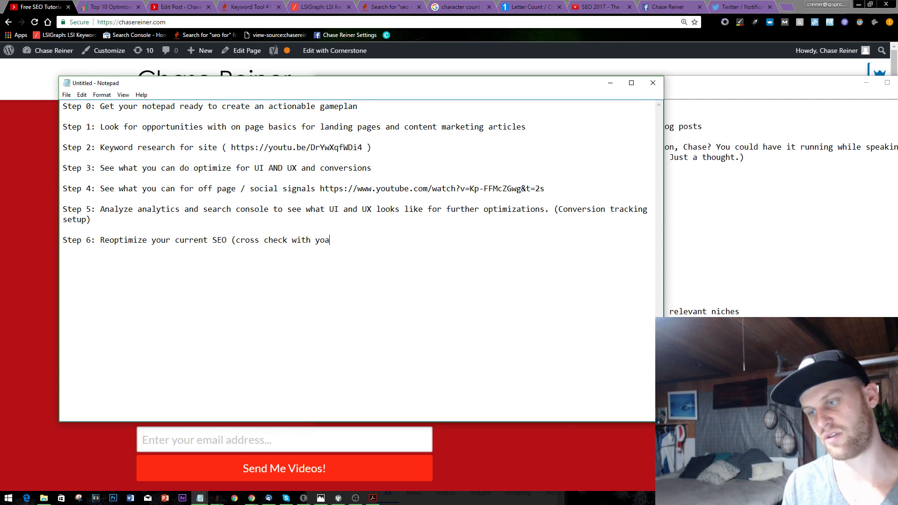
pyautogui.write('st, seopr')
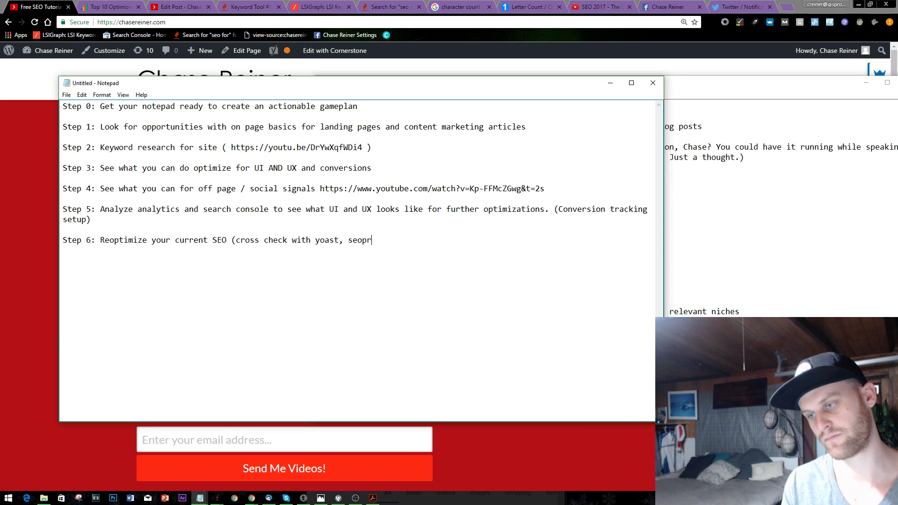
pyautogui.write('ofiler an, a')
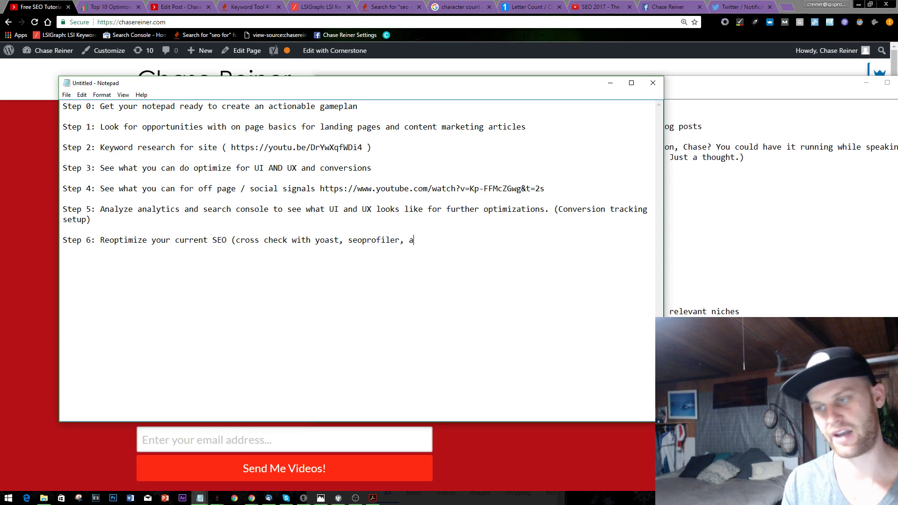
pyautogui.write('nd seo centro)')
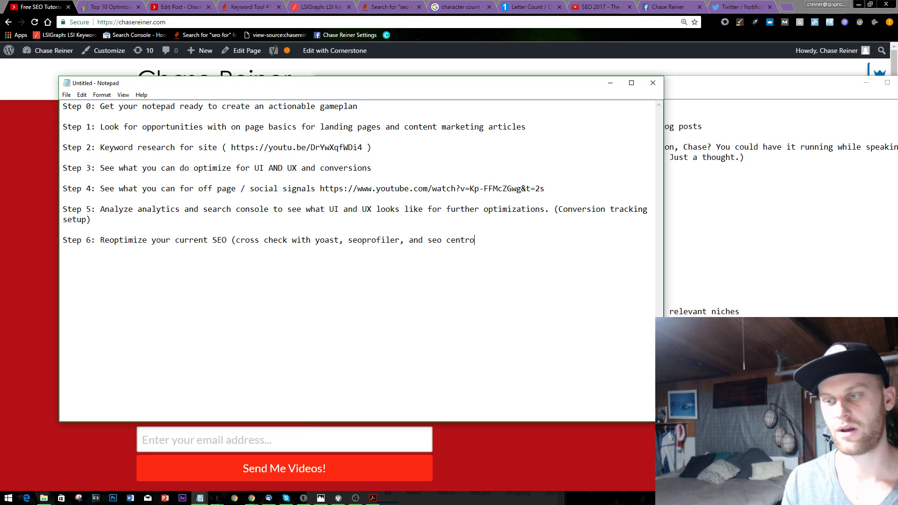
pyautogui.doubleClick(302, 242)
pyautogui.click(366, 274)
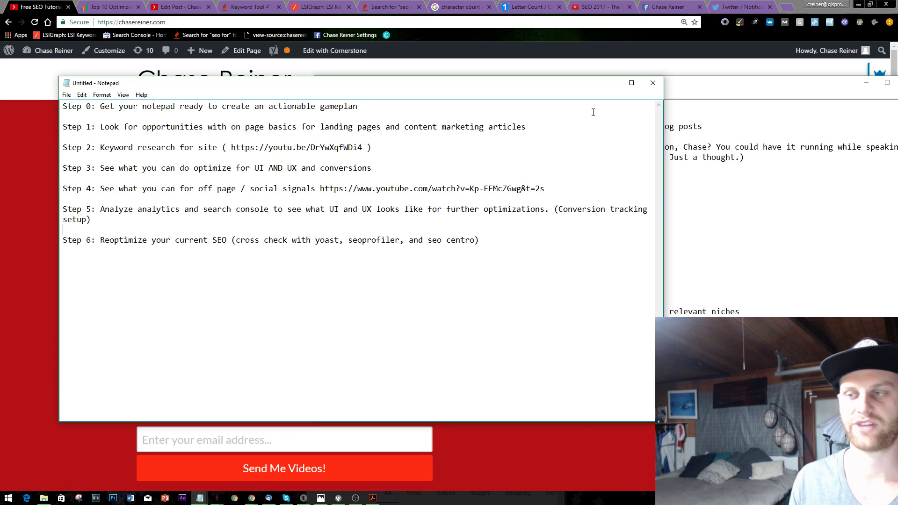
# Look over the audit notes in the other Notepad window, return to the step outline and switch away from it
pyautogui.click(716, 226)
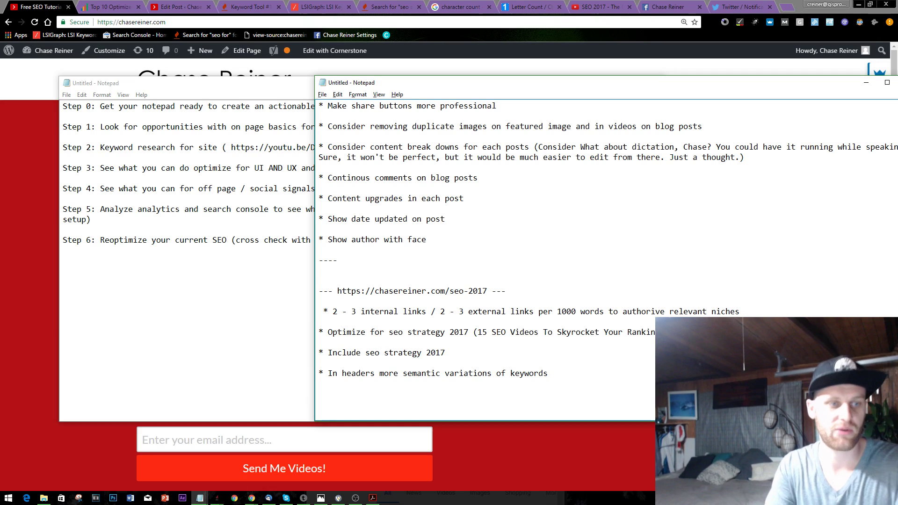
pyautogui.click(183, 176)
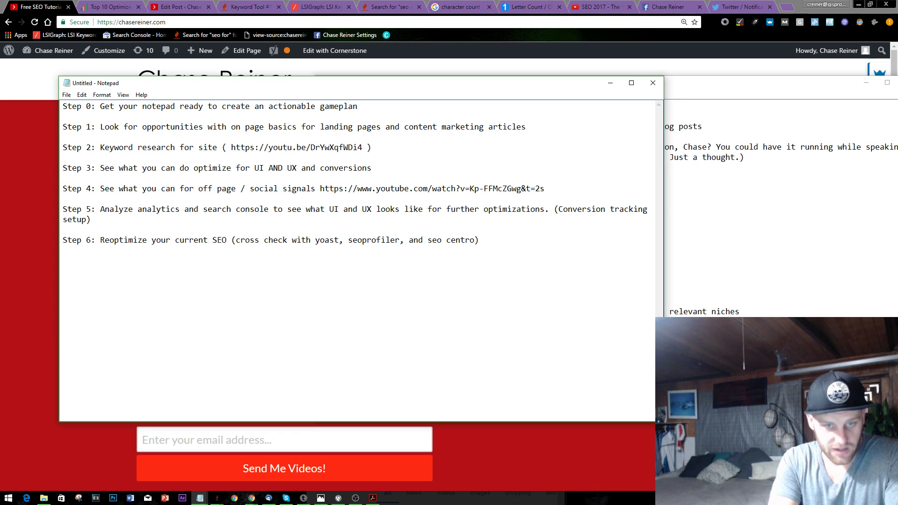
pyautogui.hotkey('alt', 'Tab')
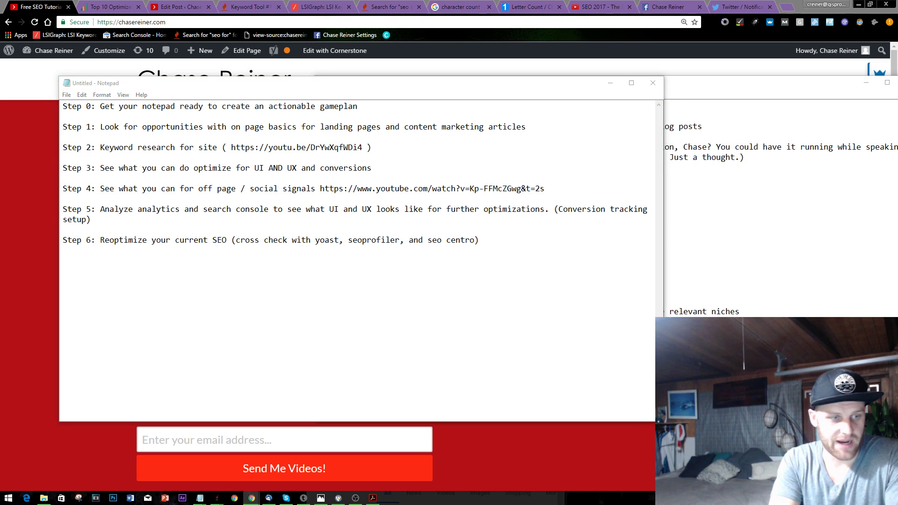